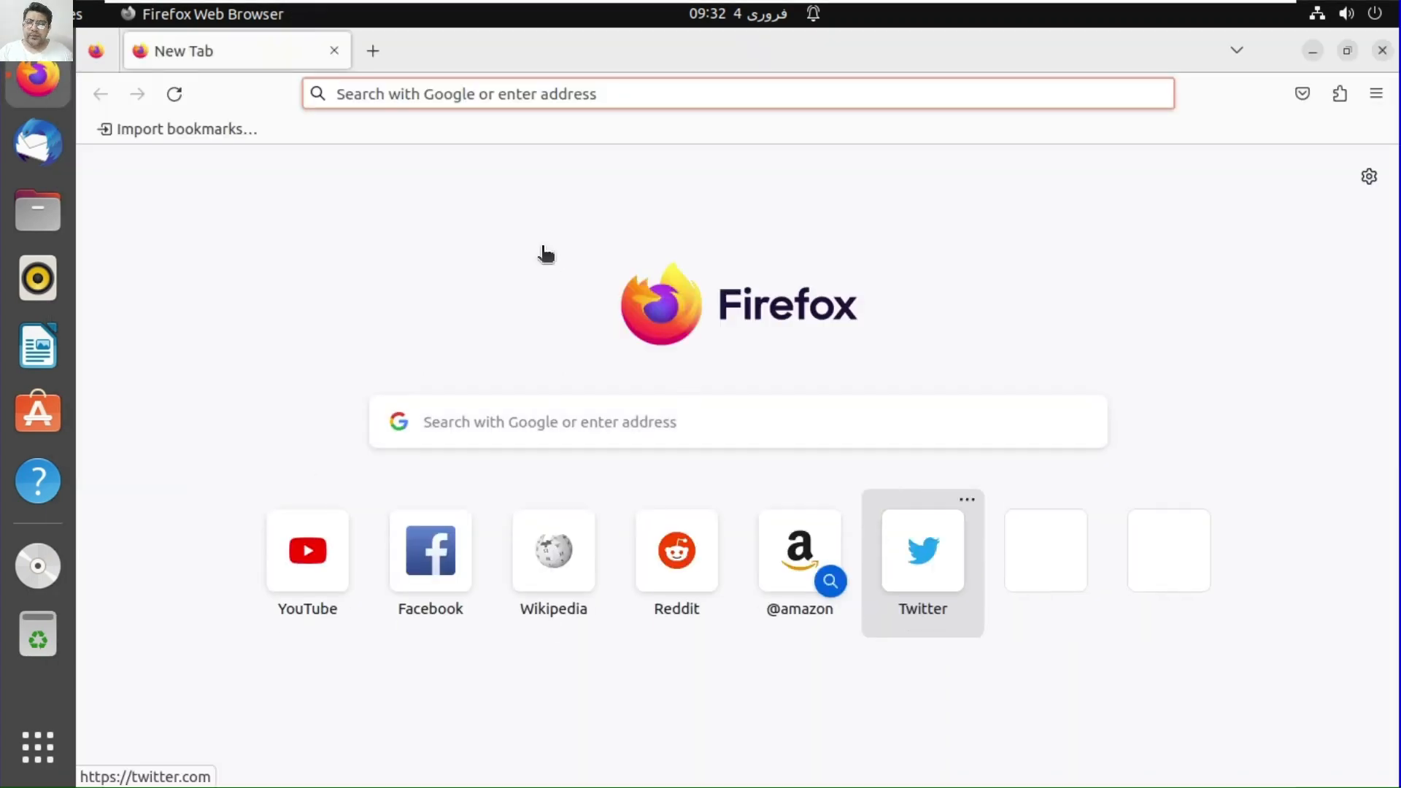
# - Open the Koha staff login page at 127.0.0.1:8001 in the browser
pyautogui.write('127.')
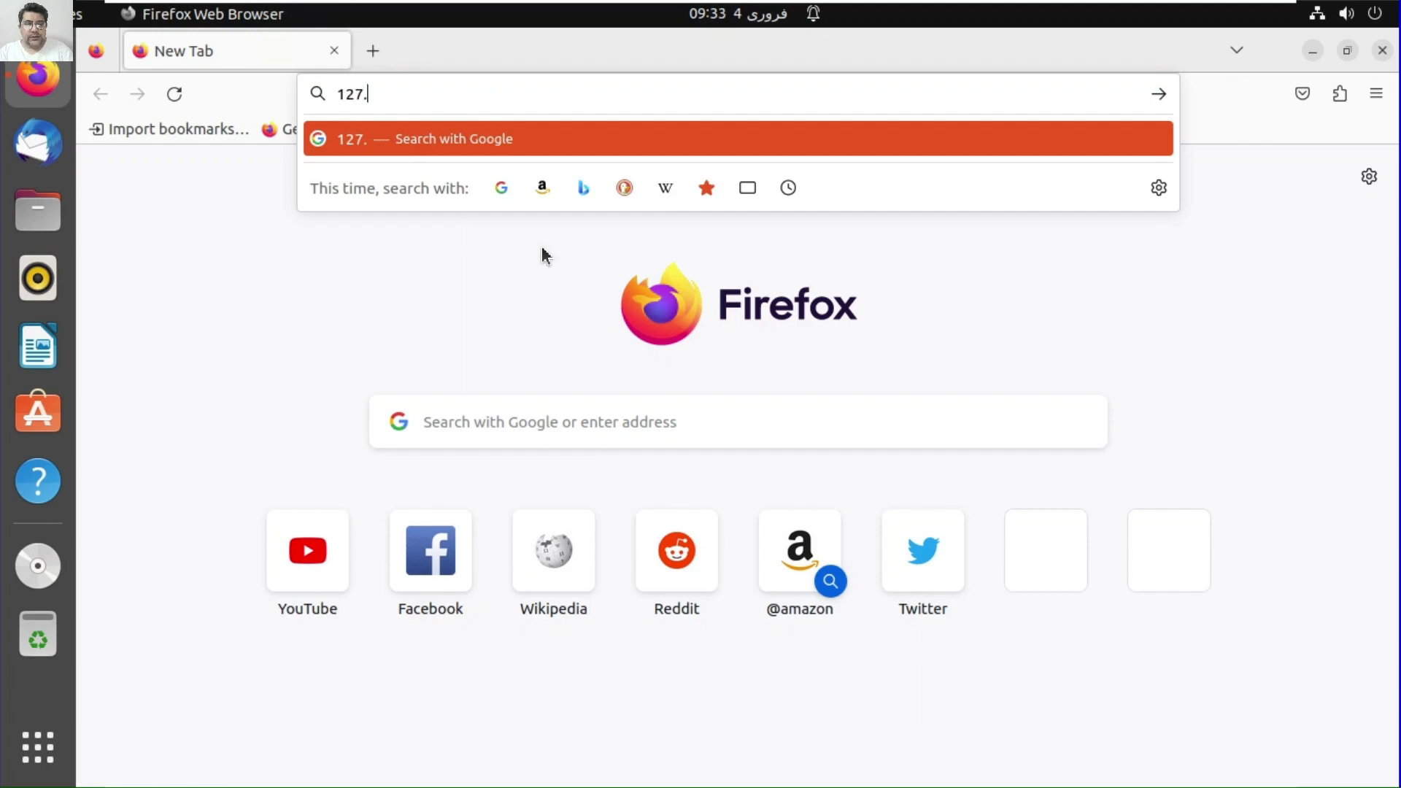
pyautogui.write('0.0.')
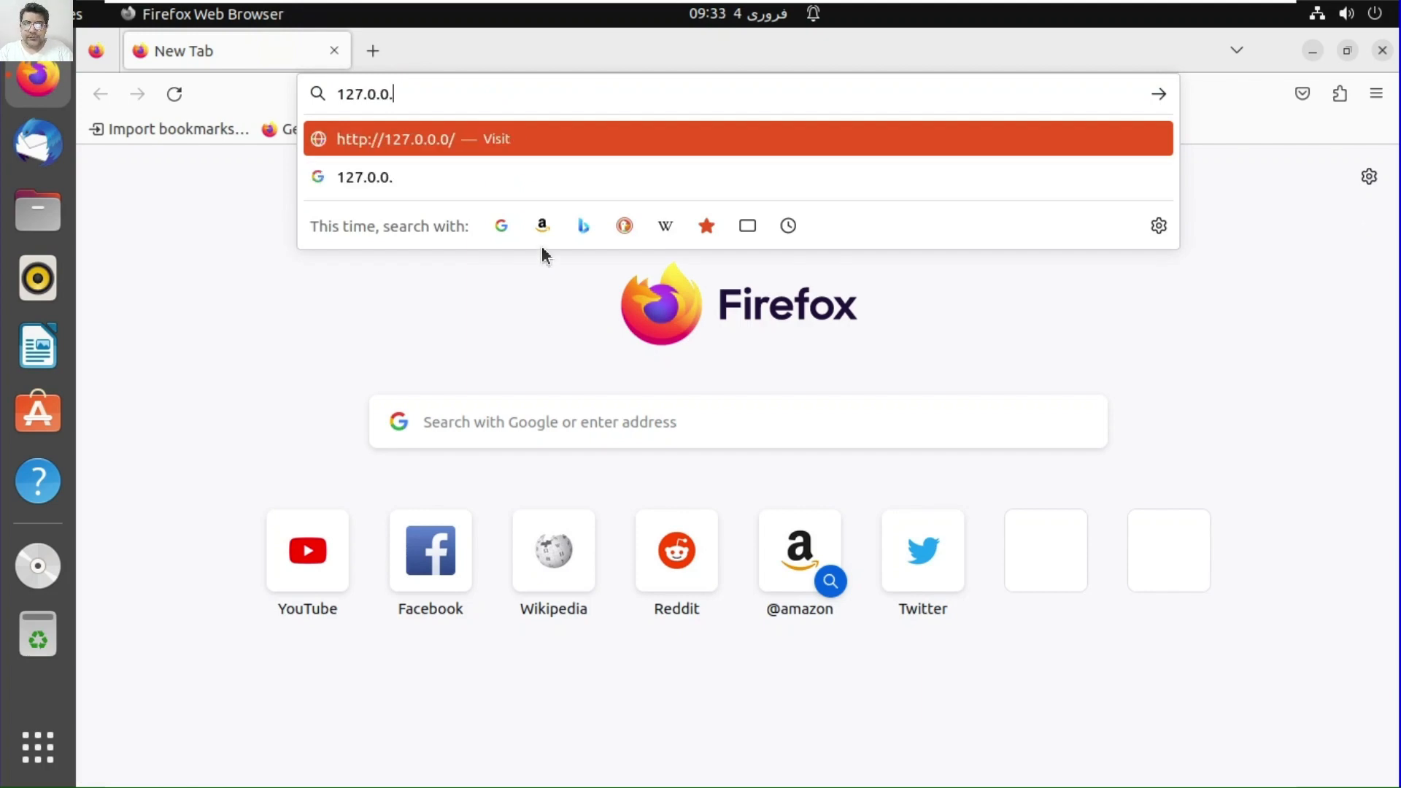
pyautogui.write('1:8001')
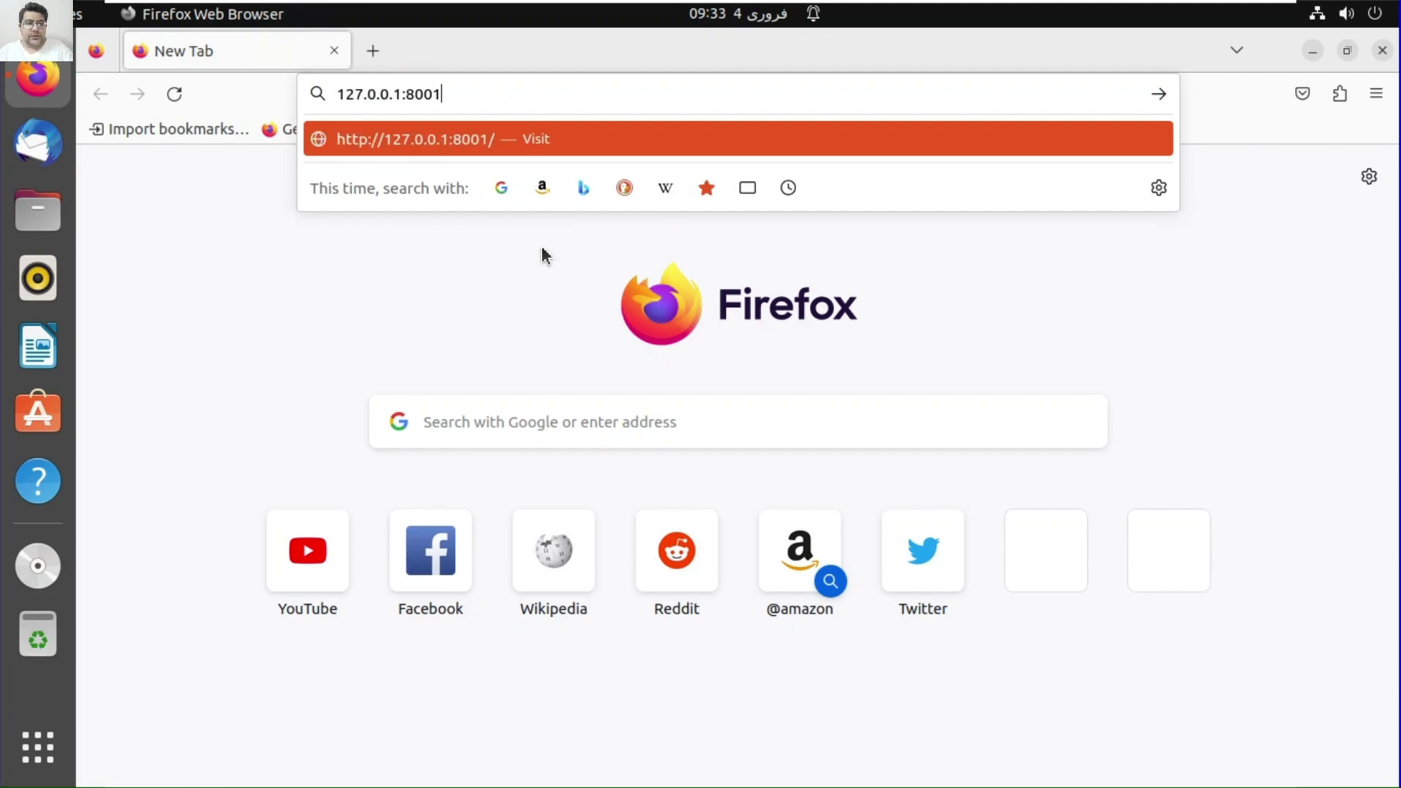
pyautogui.press('Return')
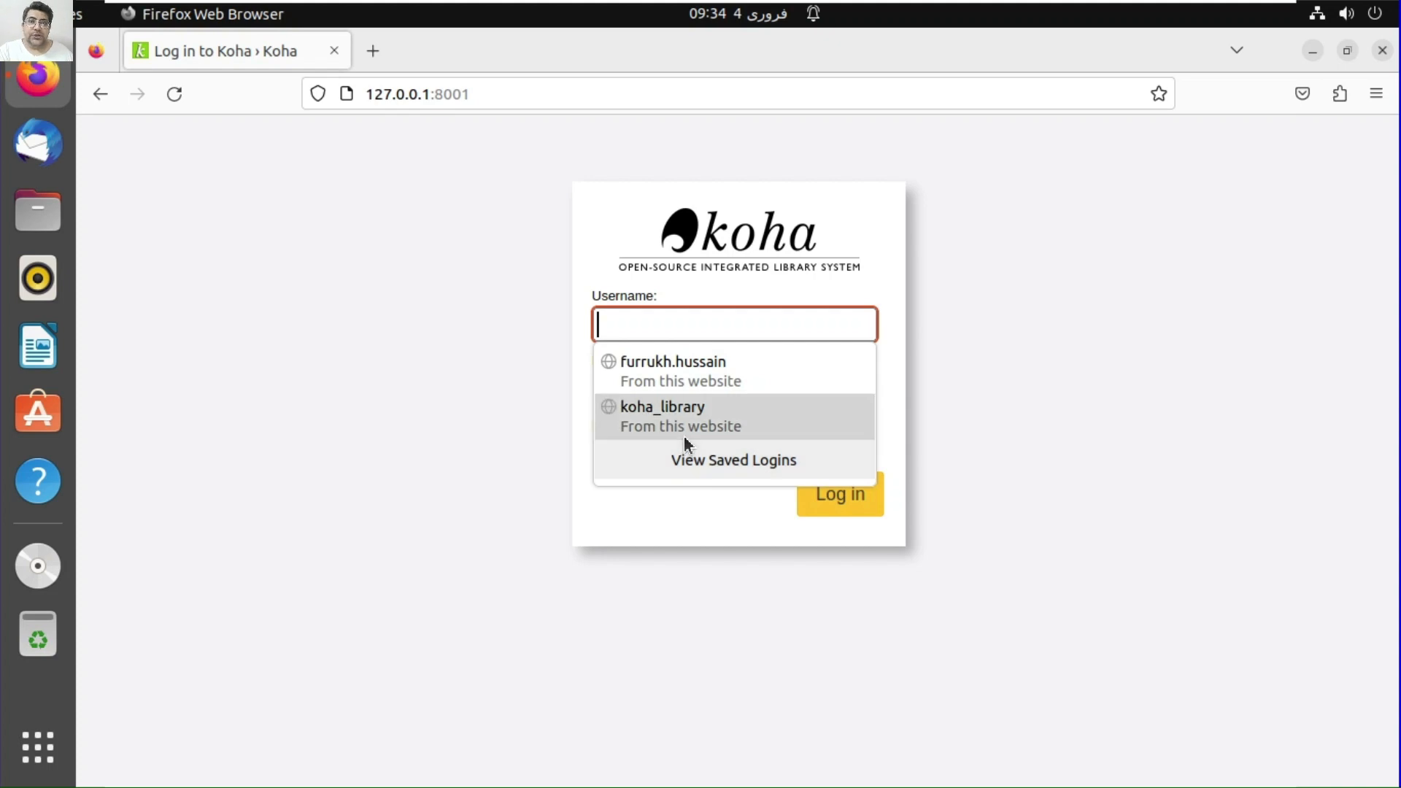
# - Log in to the staff interface using the first saved login's username and password, with My library as the library
pyautogui.click(694, 374)
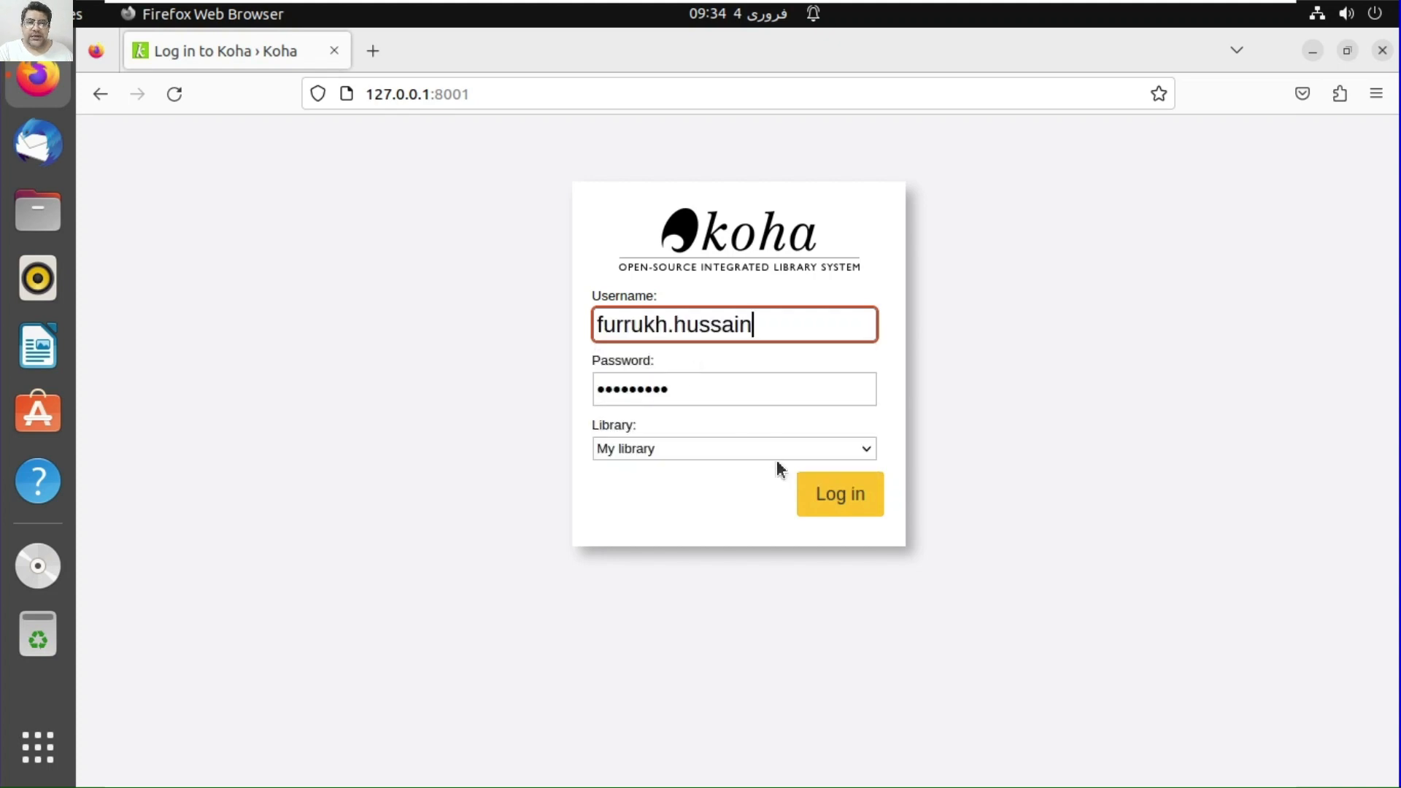
pyautogui.click(838, 507)
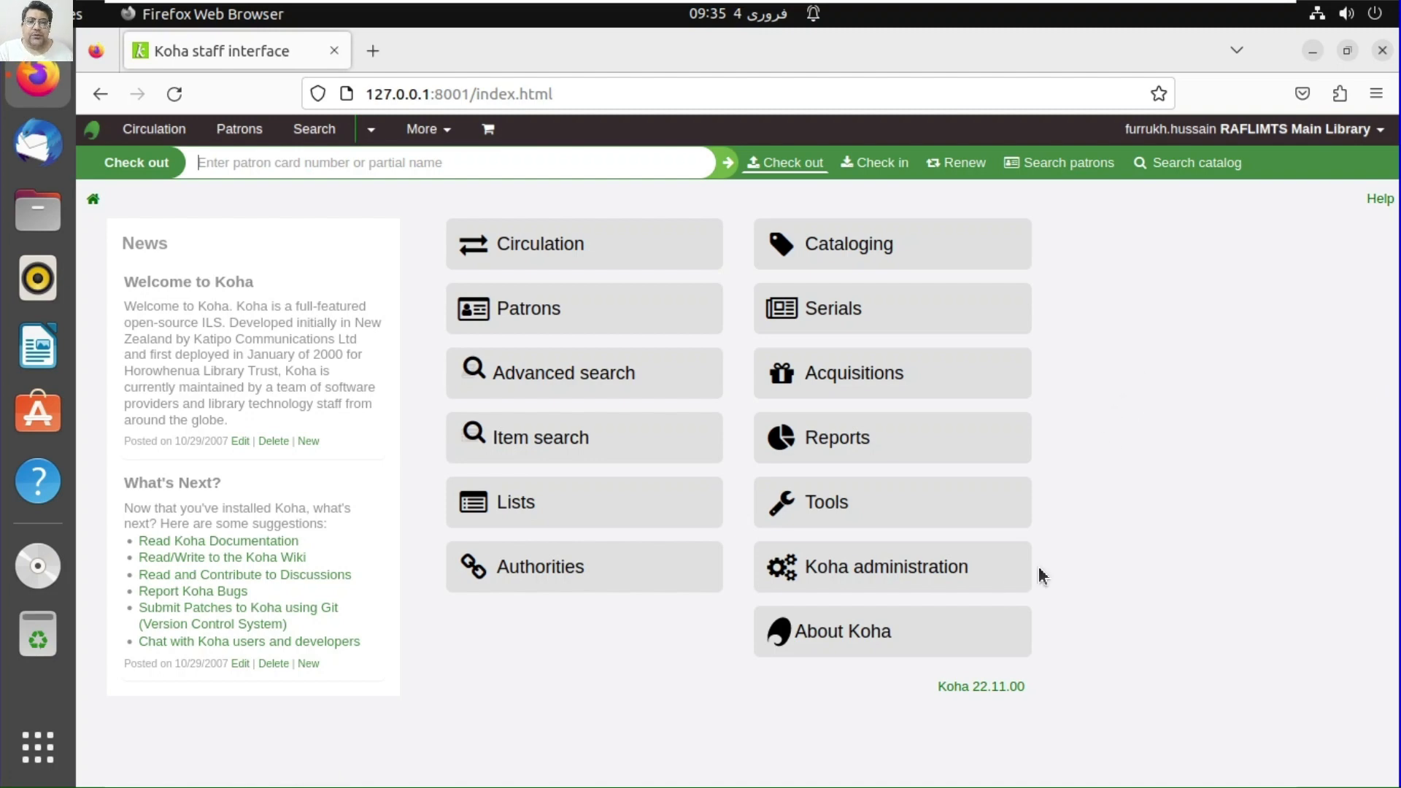
# - Open the Libraries page from the basic parameters of Koha administration
pyautogui.click(983, 588)
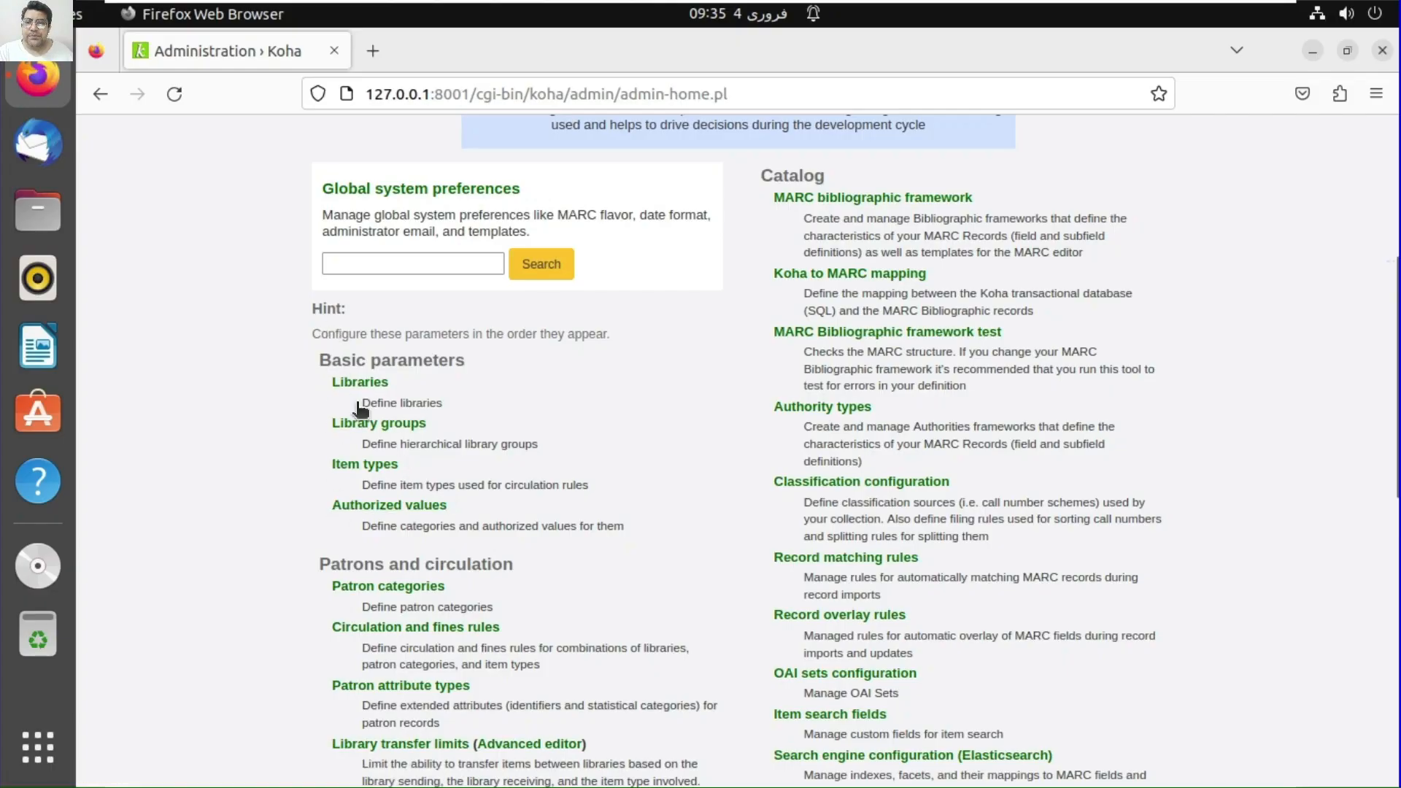
pyautogui.scroll(-3, 366, 573)
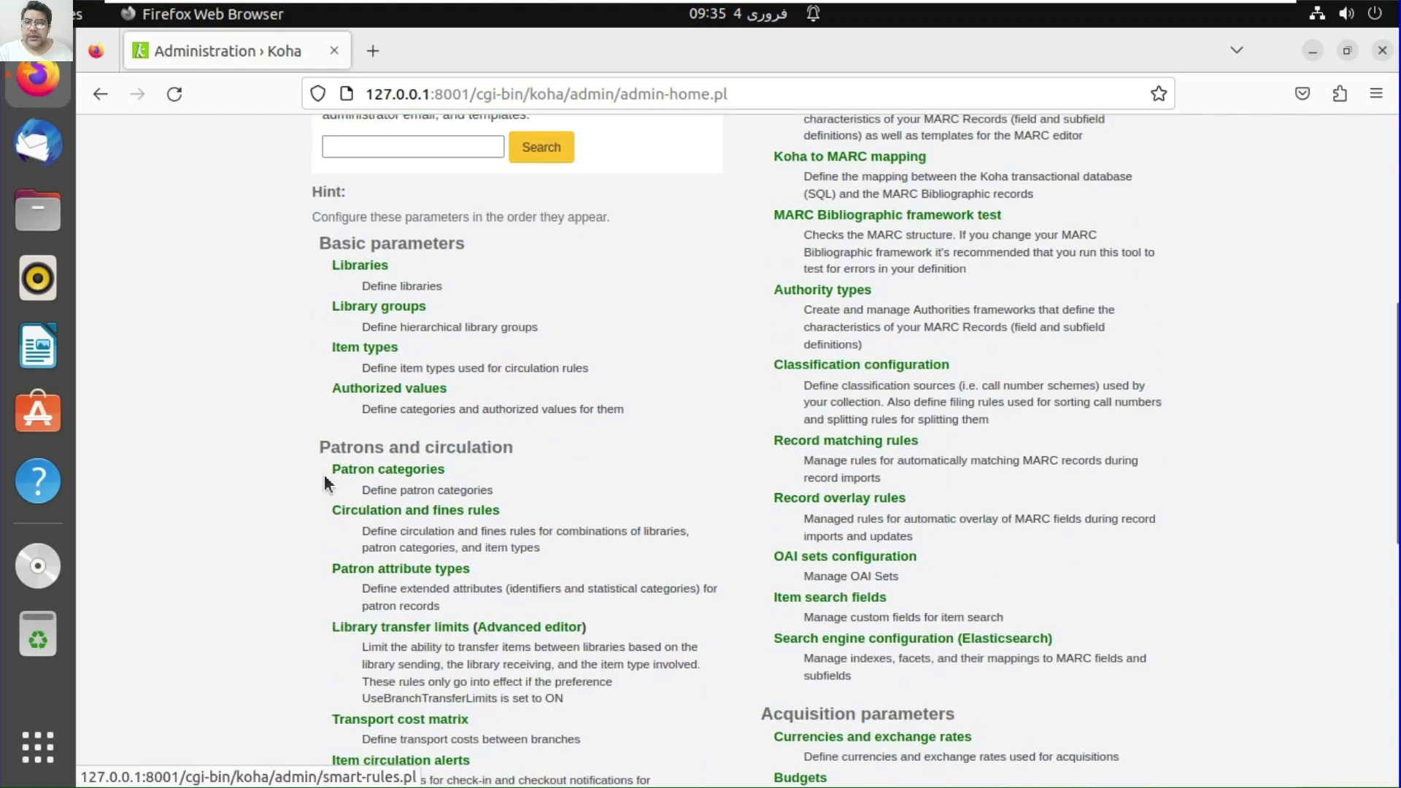
pyautogui.scroll(-10, 521, 454)
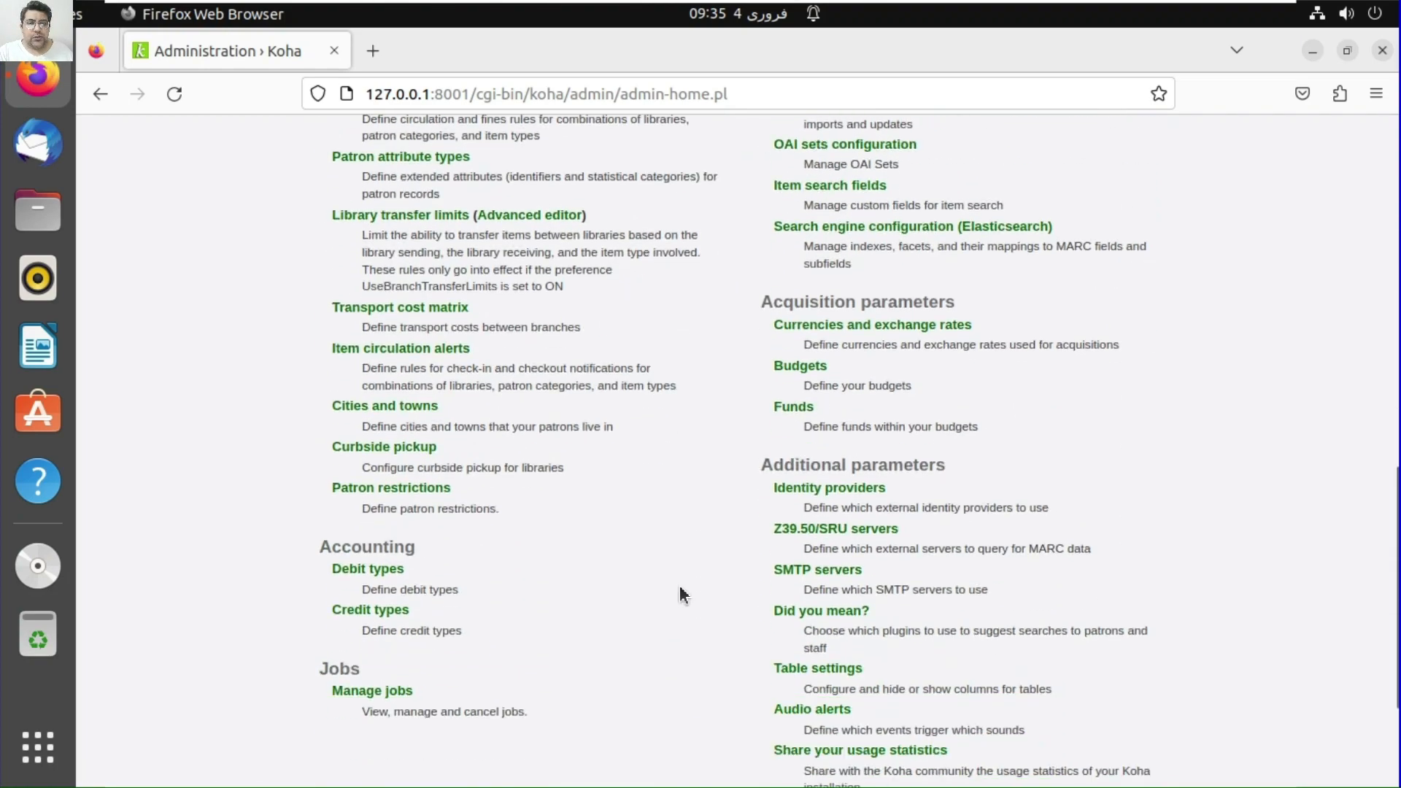
pyautogui.scroll(7, 923, 373)
pyautogui.scroll(15, 912, 532)
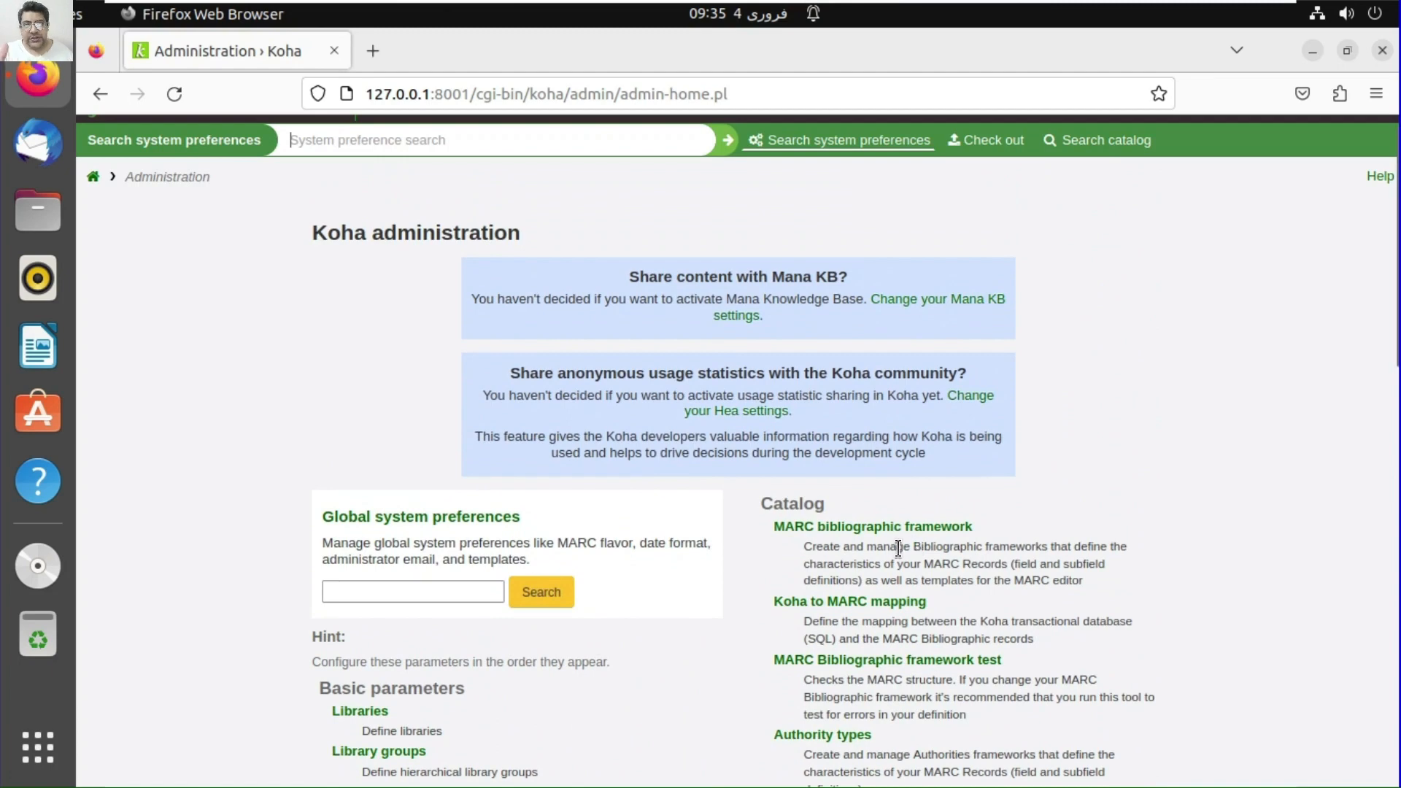
pyautogui.scroll(-9, 896, 555)
pyautogui.scroll(-3, 847, 579)
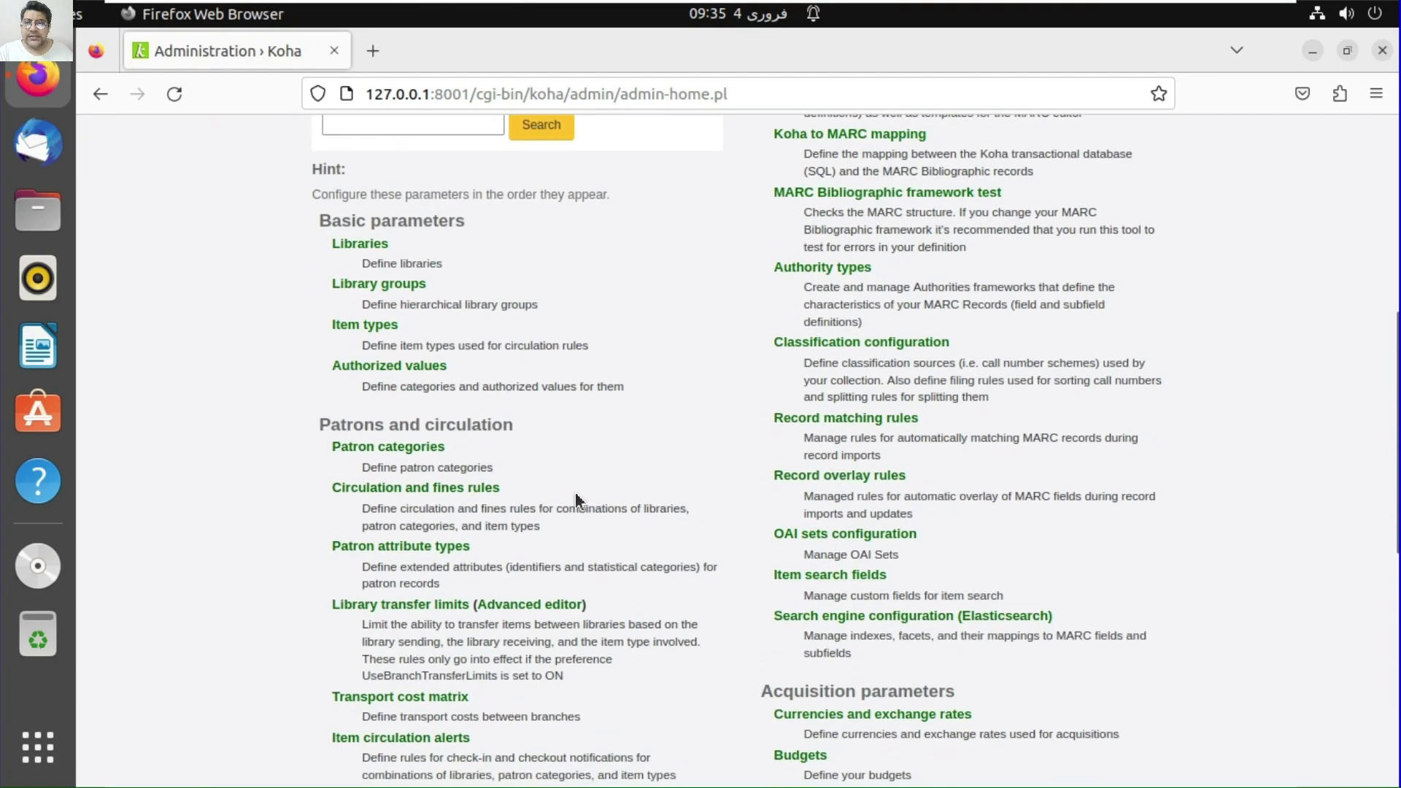
pyautogui.click(367, 246)
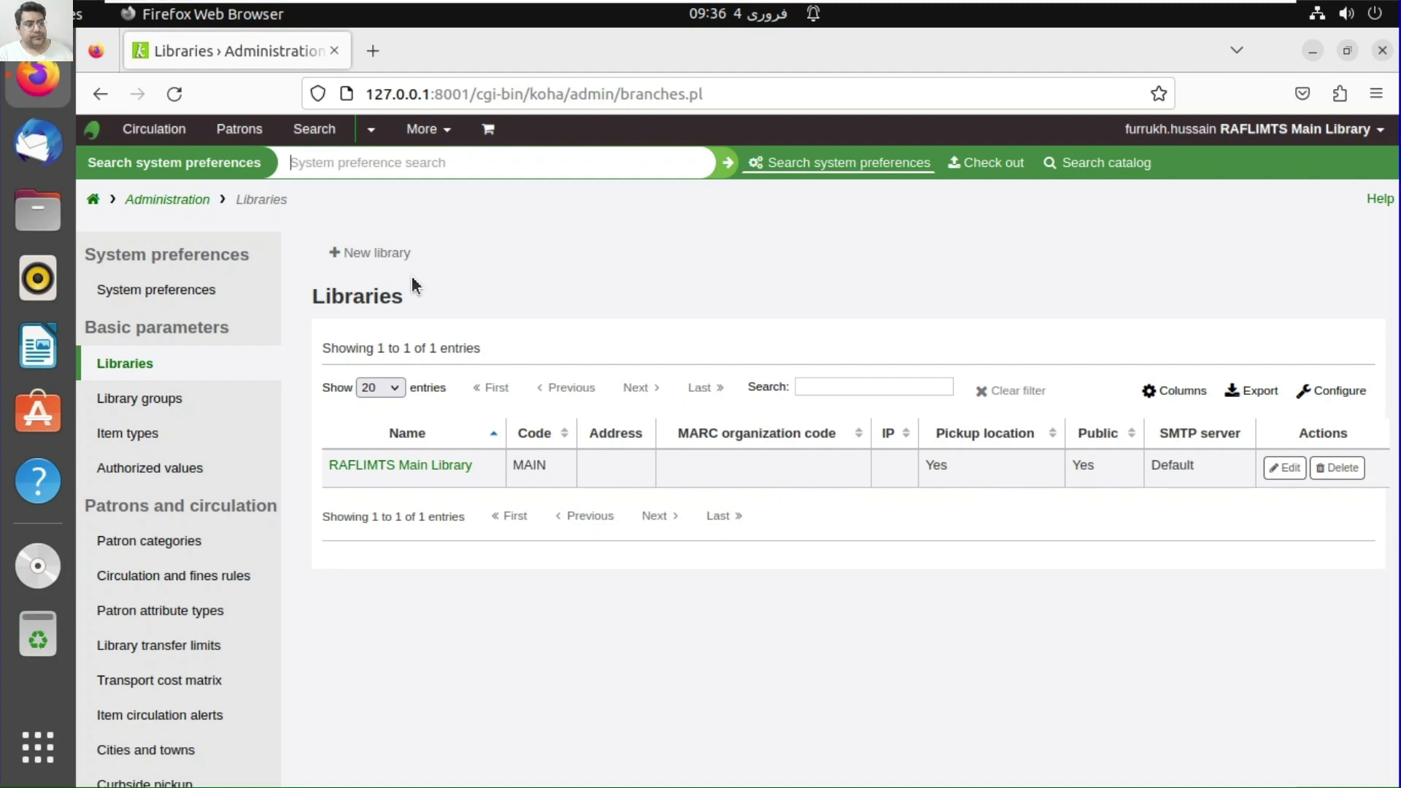
# - Start a new library record and set its library code to FAL
pyautogui.scroll(-2, 1196, 674)
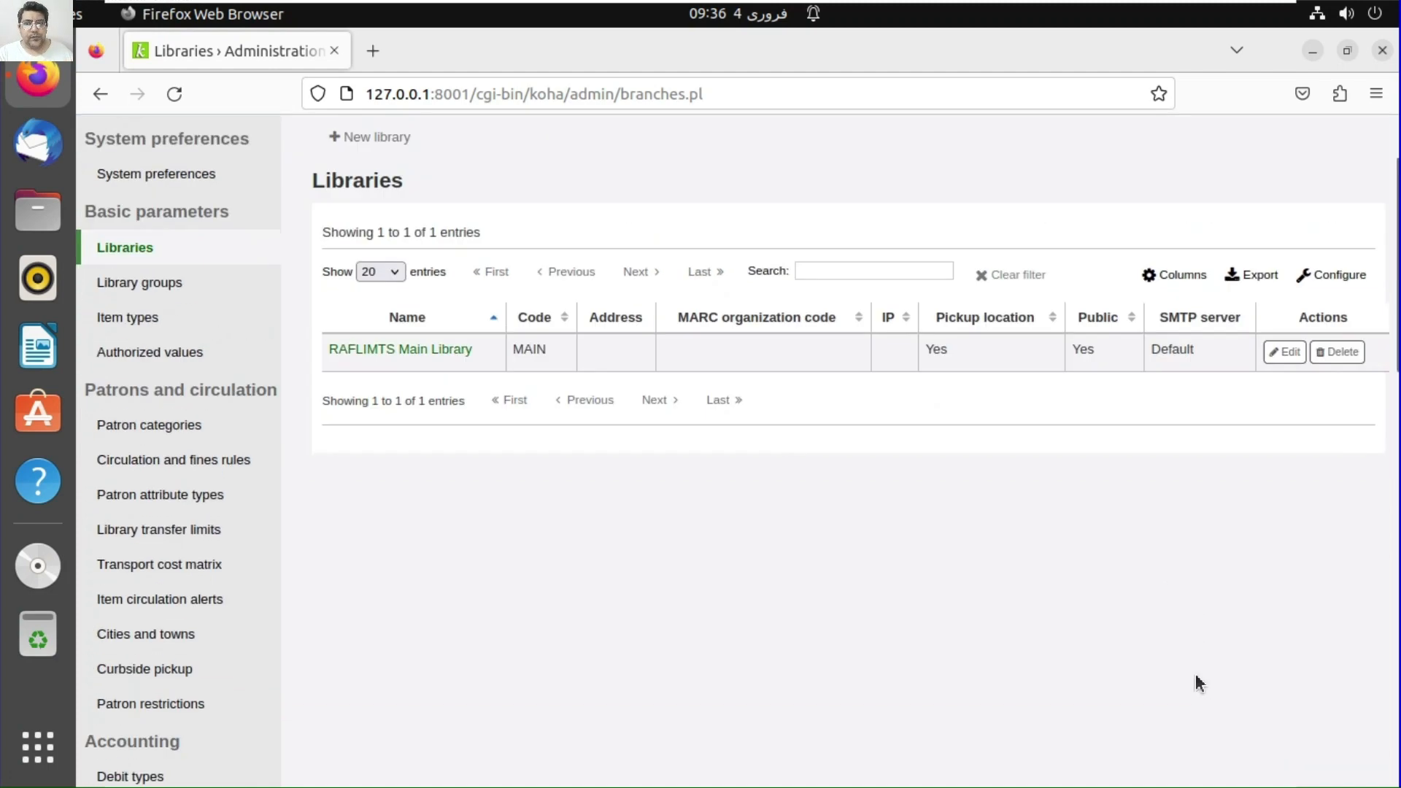
pyautogui.scroll(2, 1195, 675)
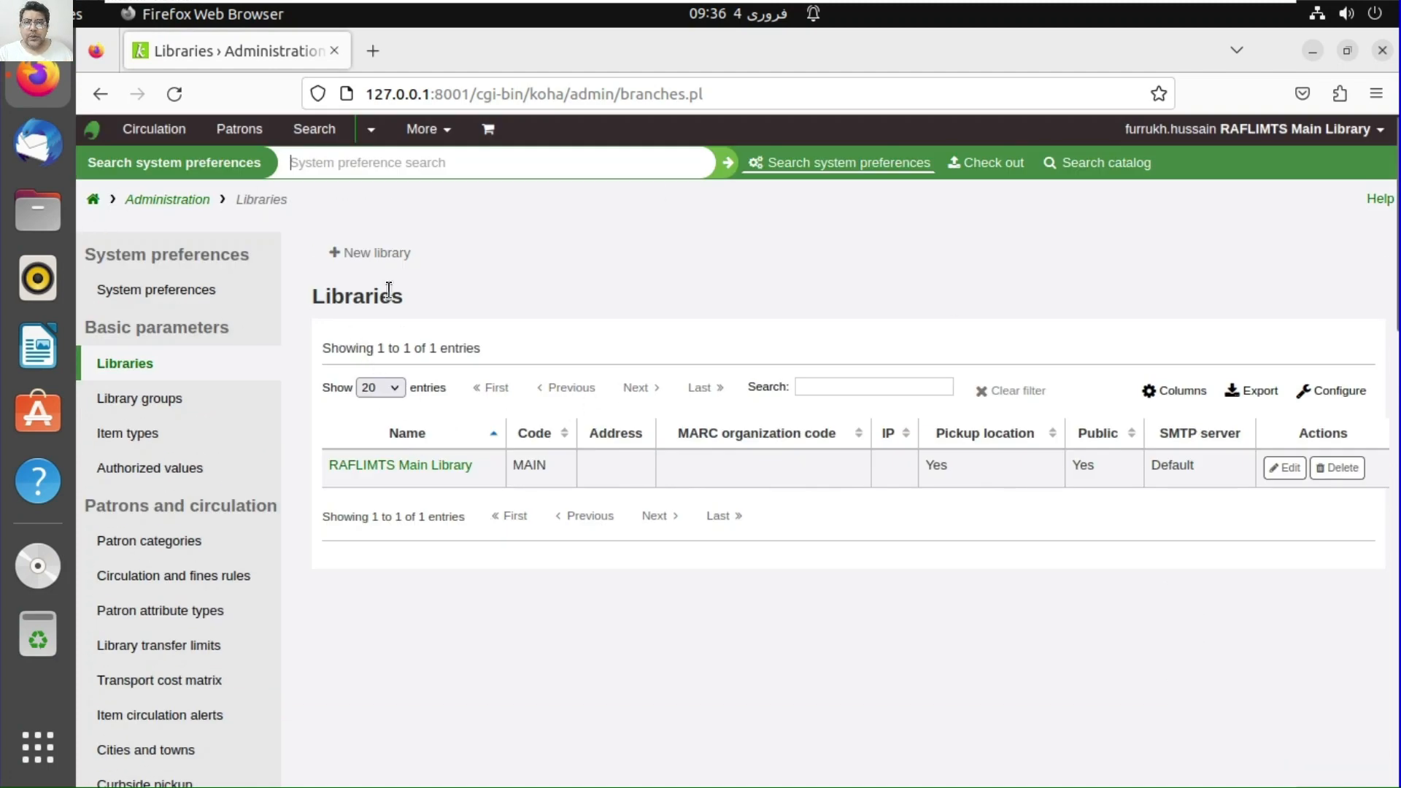
pyautogui.click(386, 257)
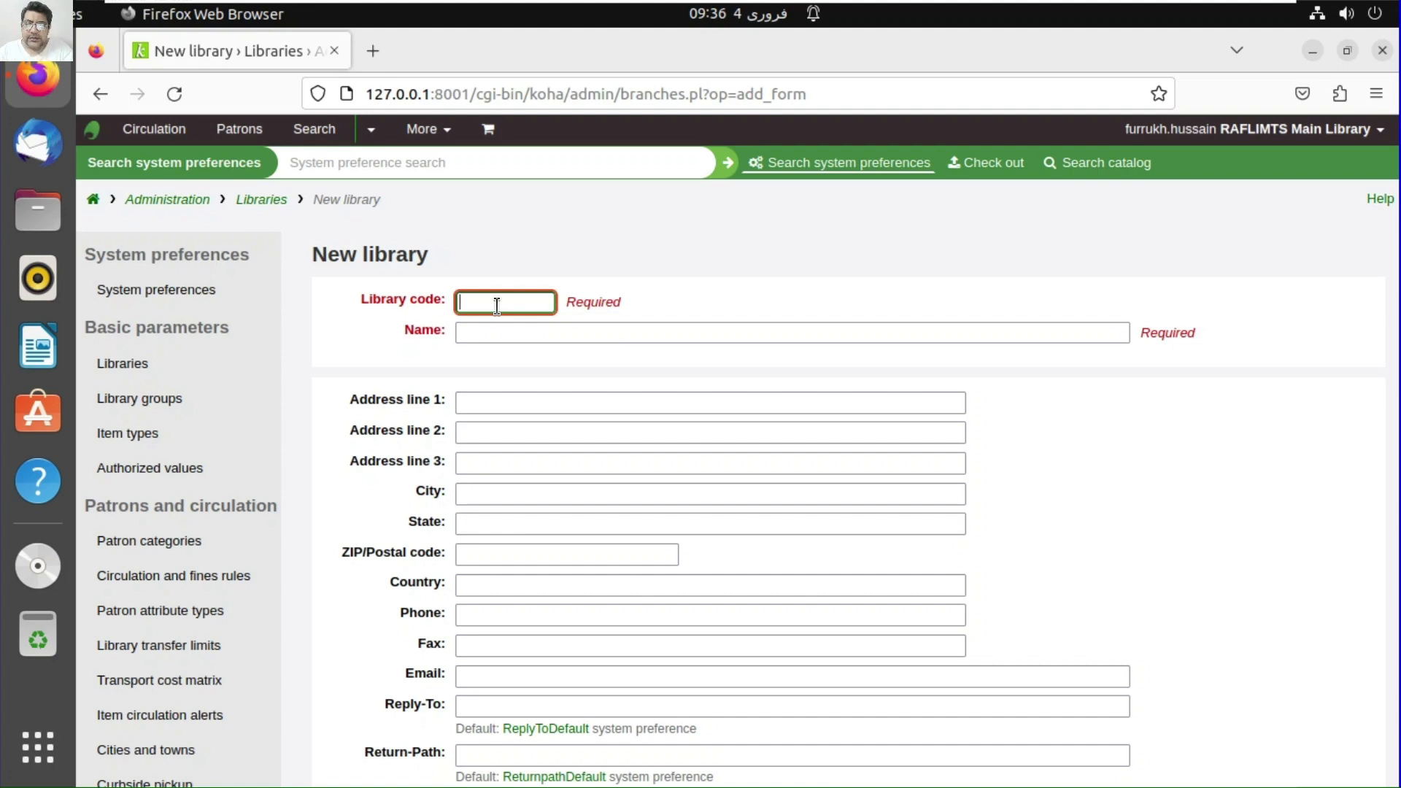
pyautogui.write('FAL')
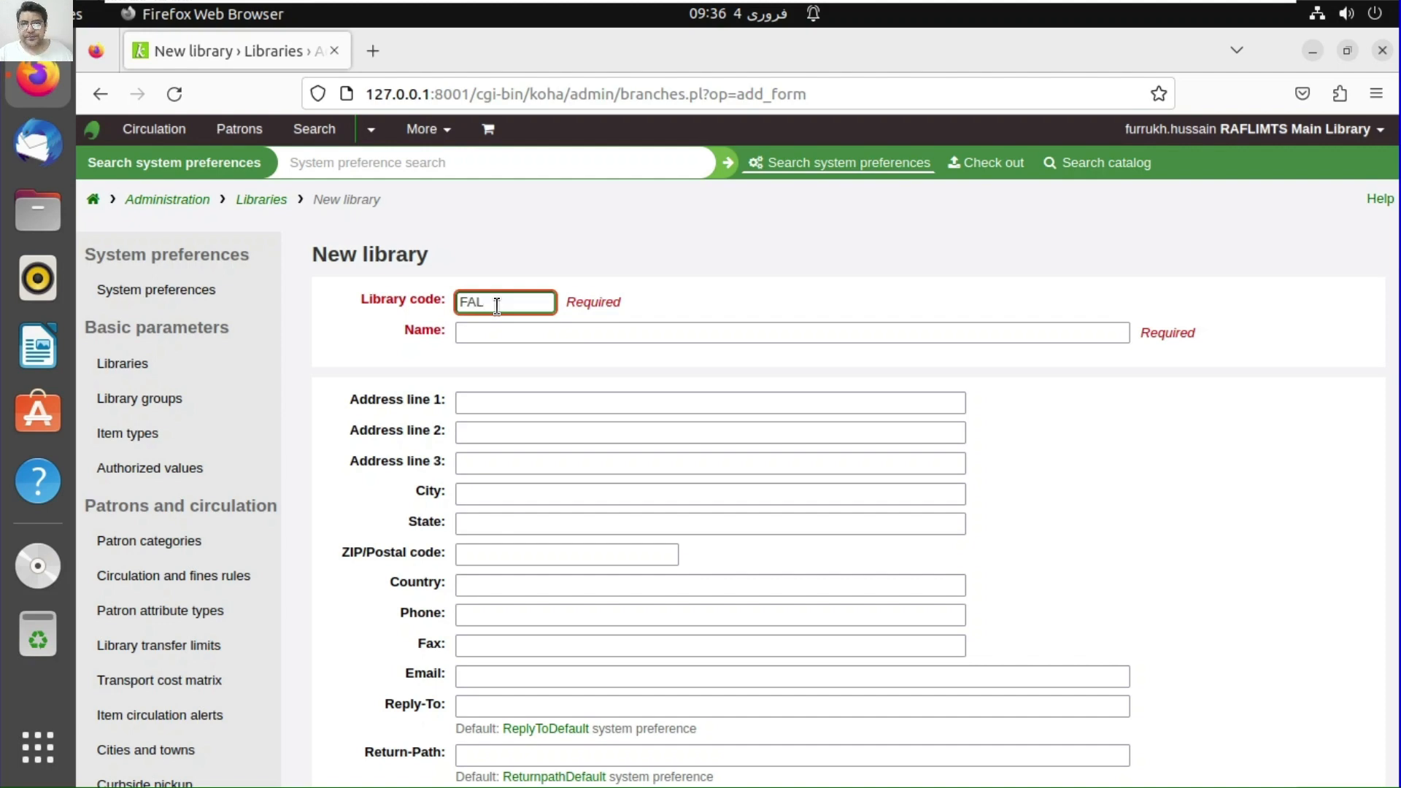
# - Name the new library "Faculty of Arts Library"
pyautogui.click(496, 333)
pyautogui.write('Fac')
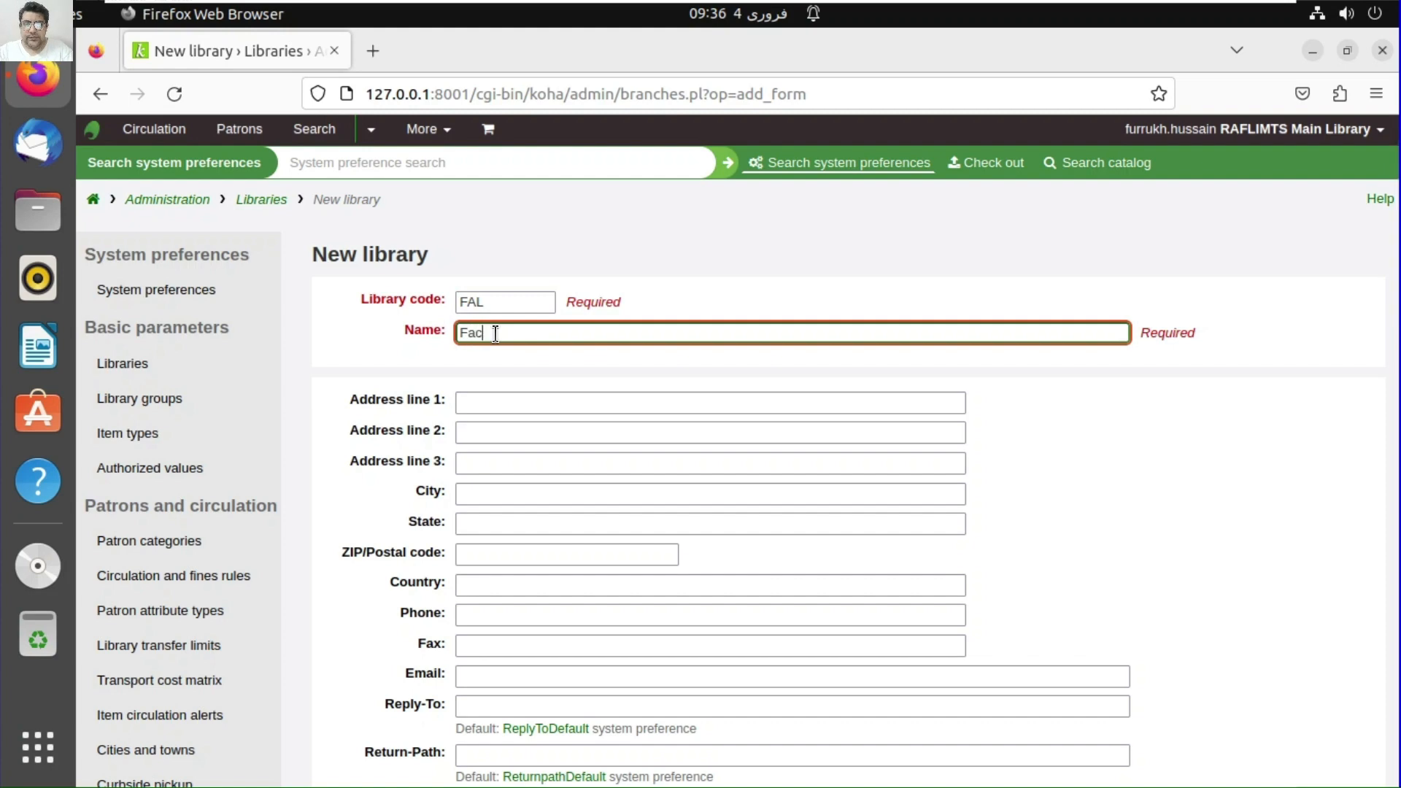
pyautogui.write('ulty of')
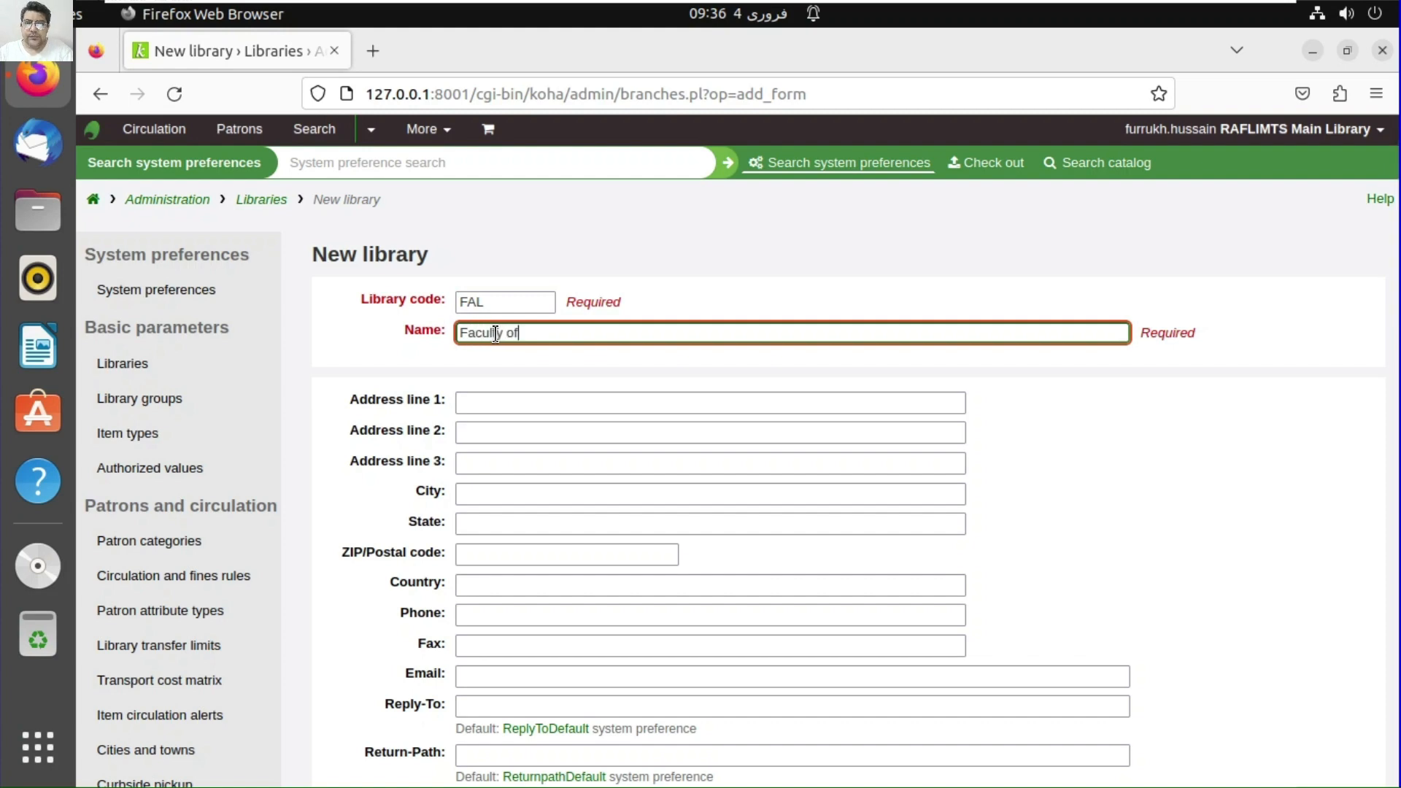
pyautogui.write(' Sc')
pyautogui.press('BackSpace')
pyautogui.press('BackSpace')
pyautogui.write('A')
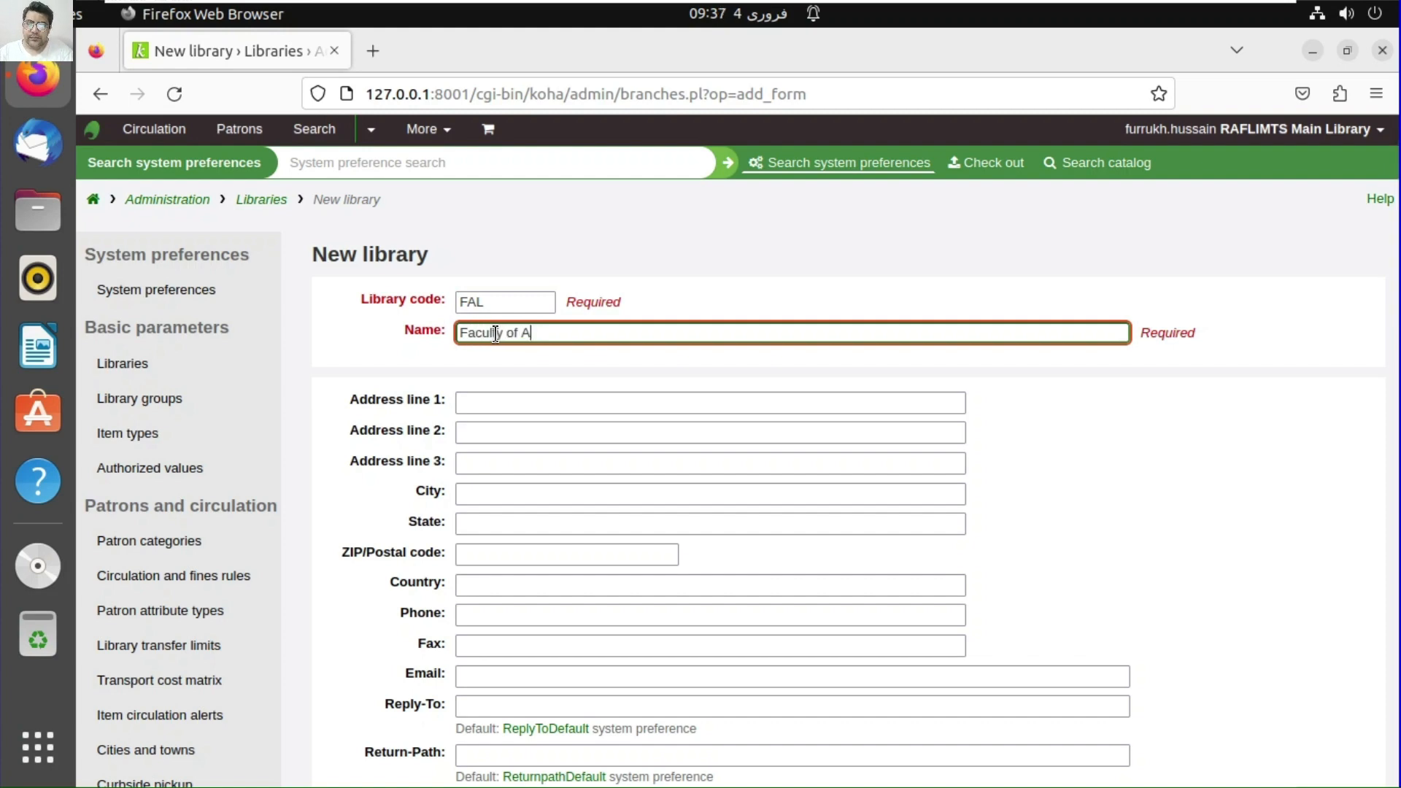
pyautogui.write('rts')
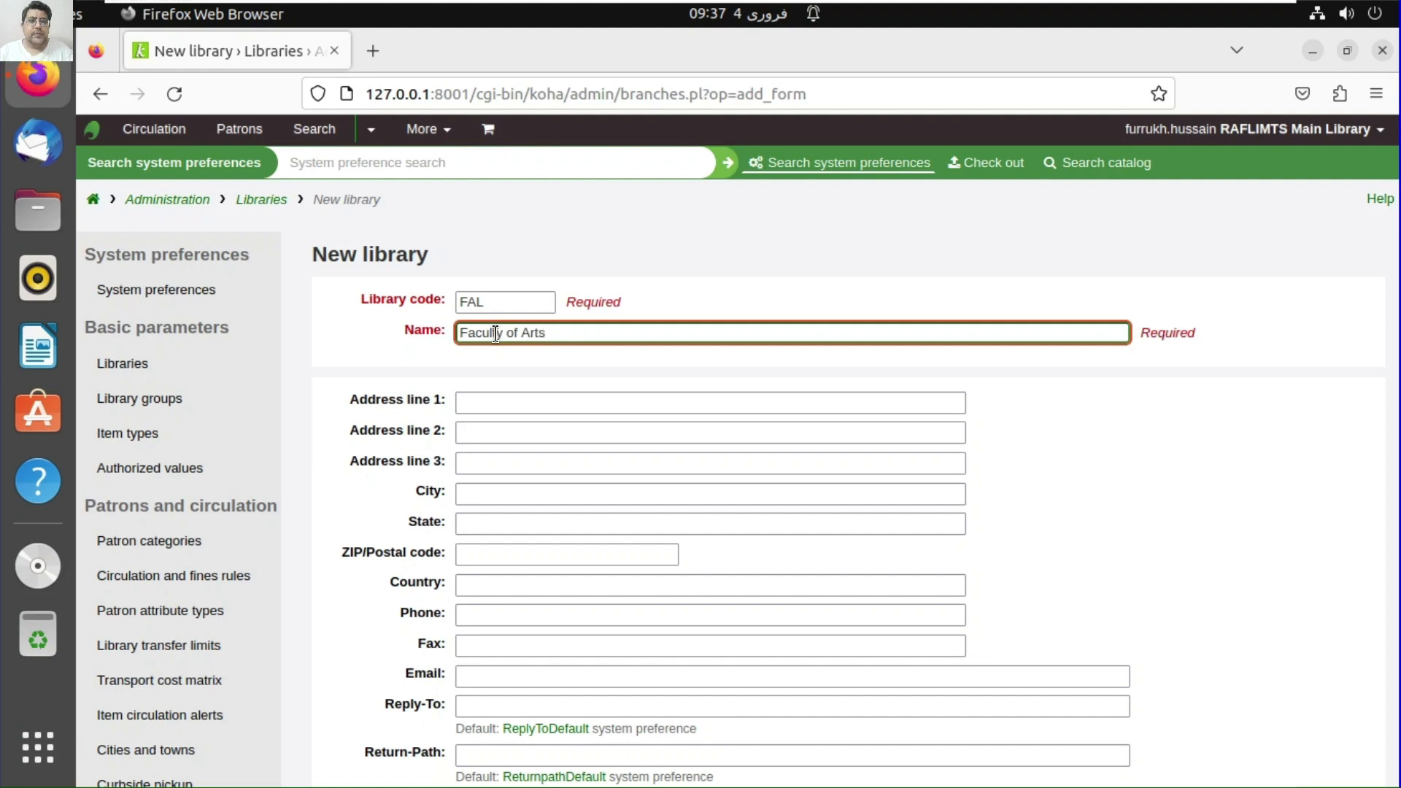
pyautogui.write(' Library')
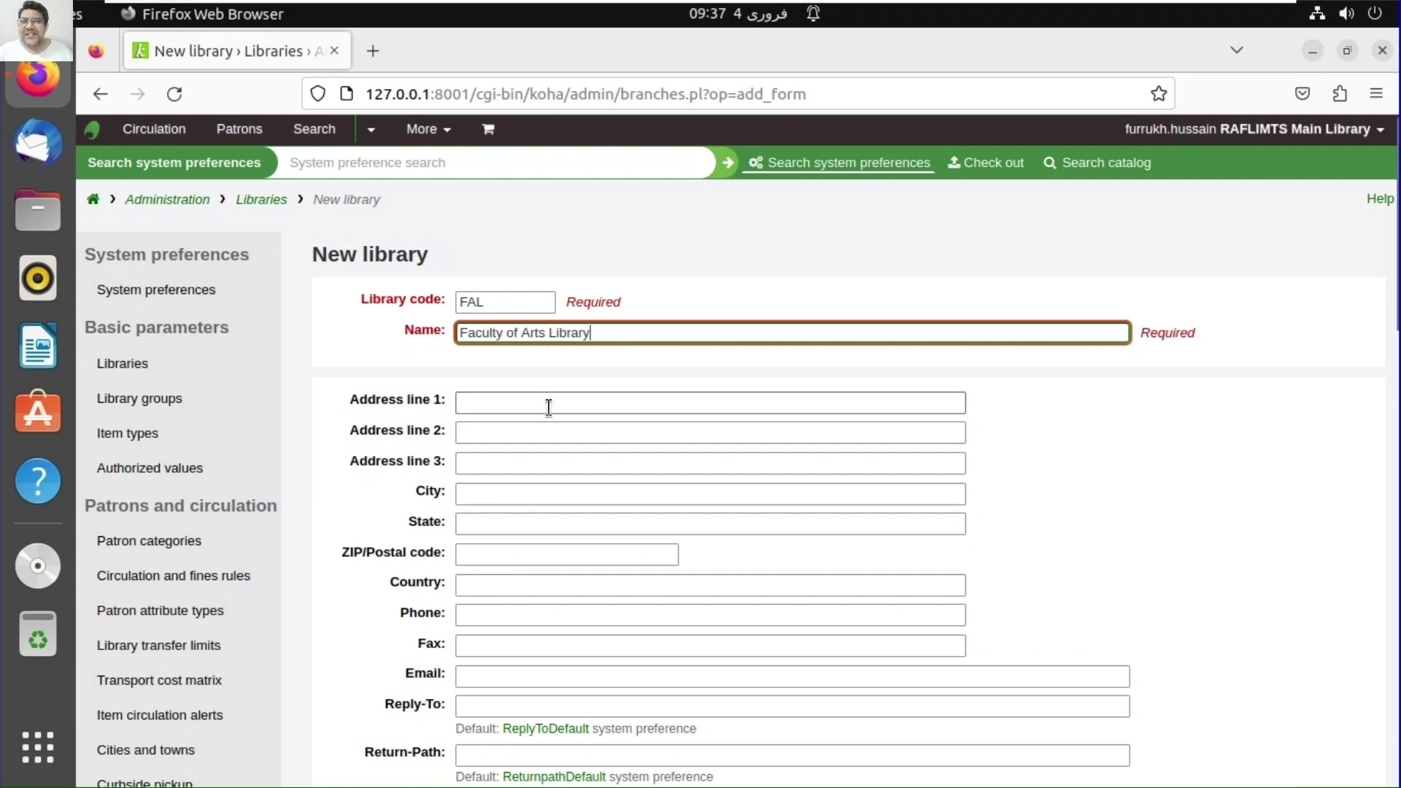
# - Enter the first word of the street name in the new library's Address line 1
pyautogui.scroll(-2, 554, 412)
pyautogui.click(518, 284)
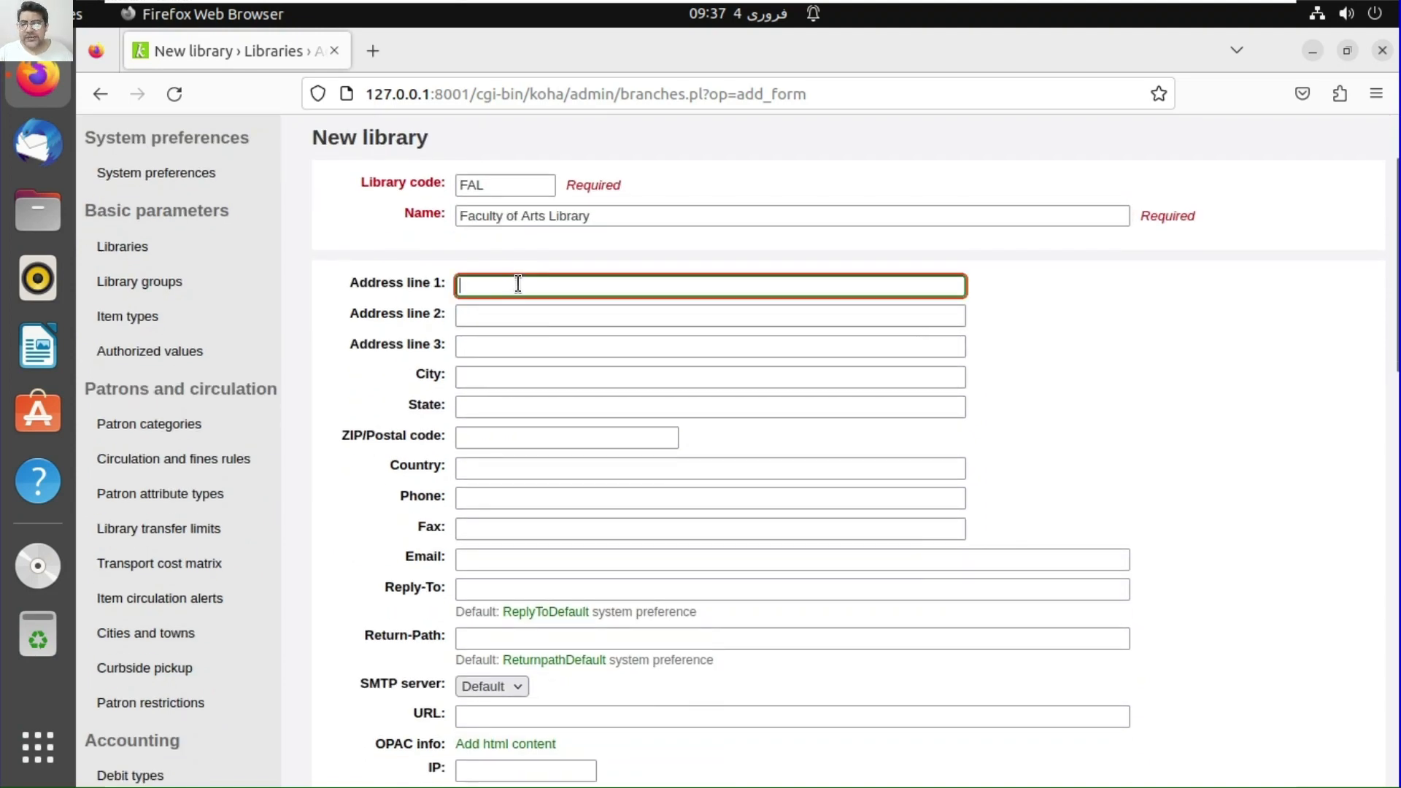
pyautogui.write('UNi')
pyautogui.press('BackSpace')
pyautogui.press('BackSpace')
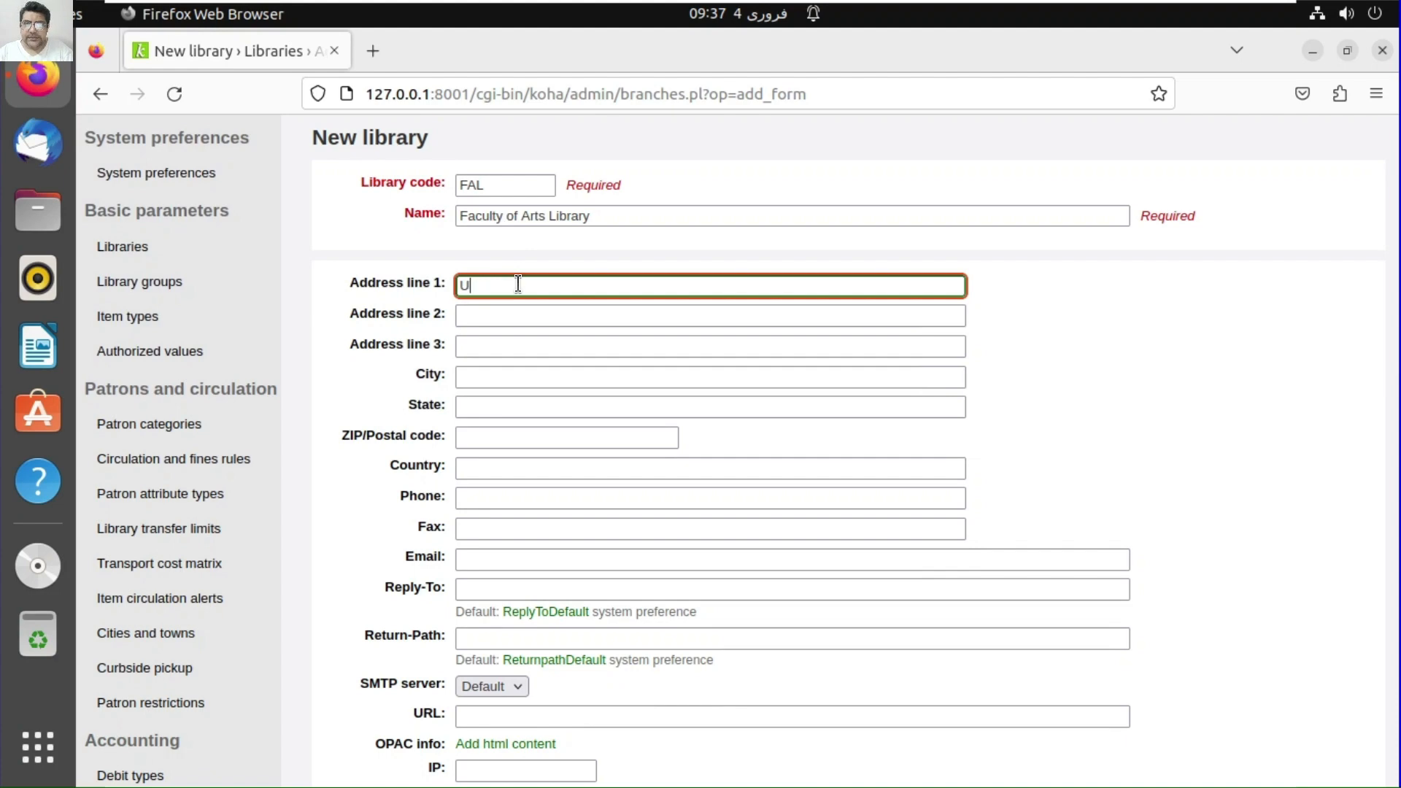
pyautogui.write('niversity')
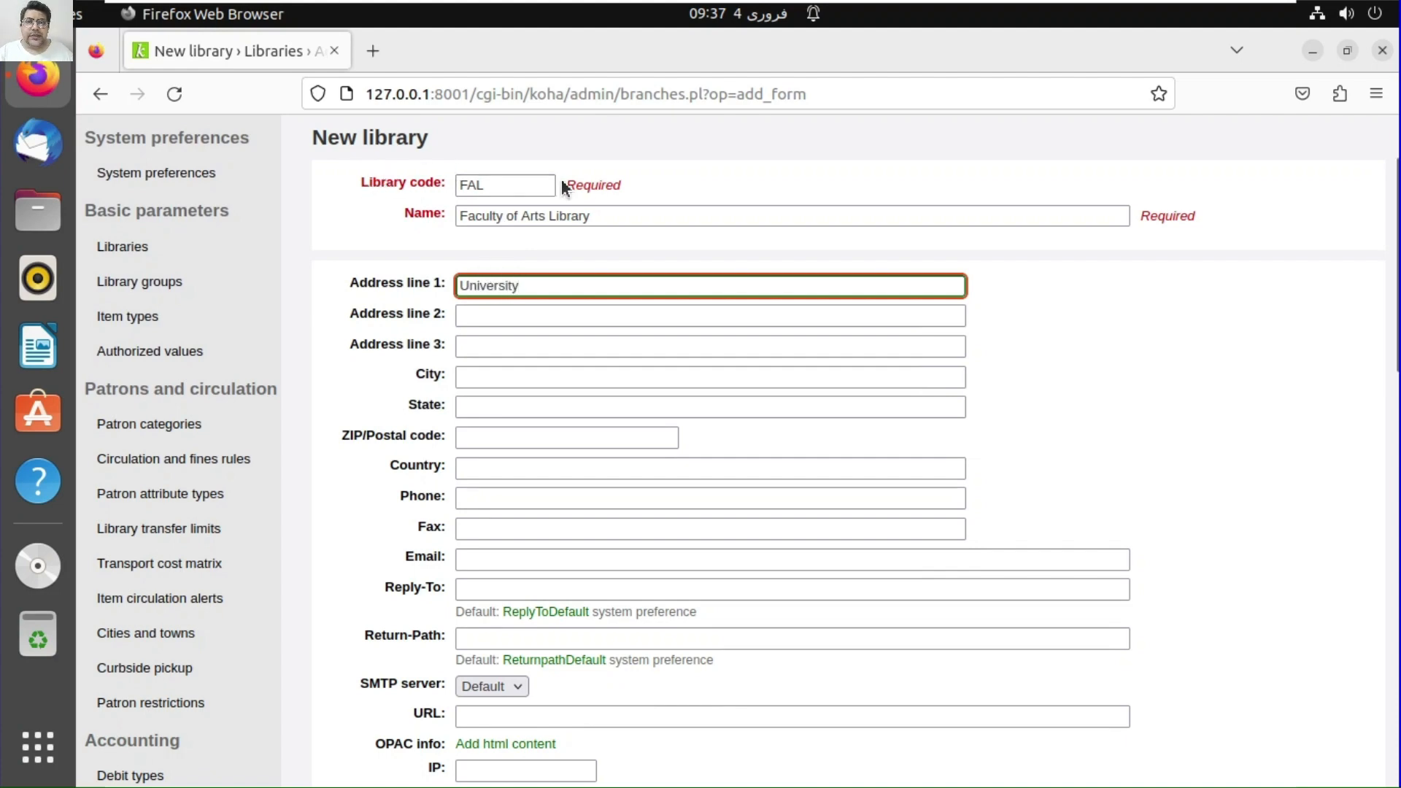
# - Enlarge the page display to 120% zoom and return to the new library form
pyautogui.click(1376, 94)
pyautogui.click(1336, 568)
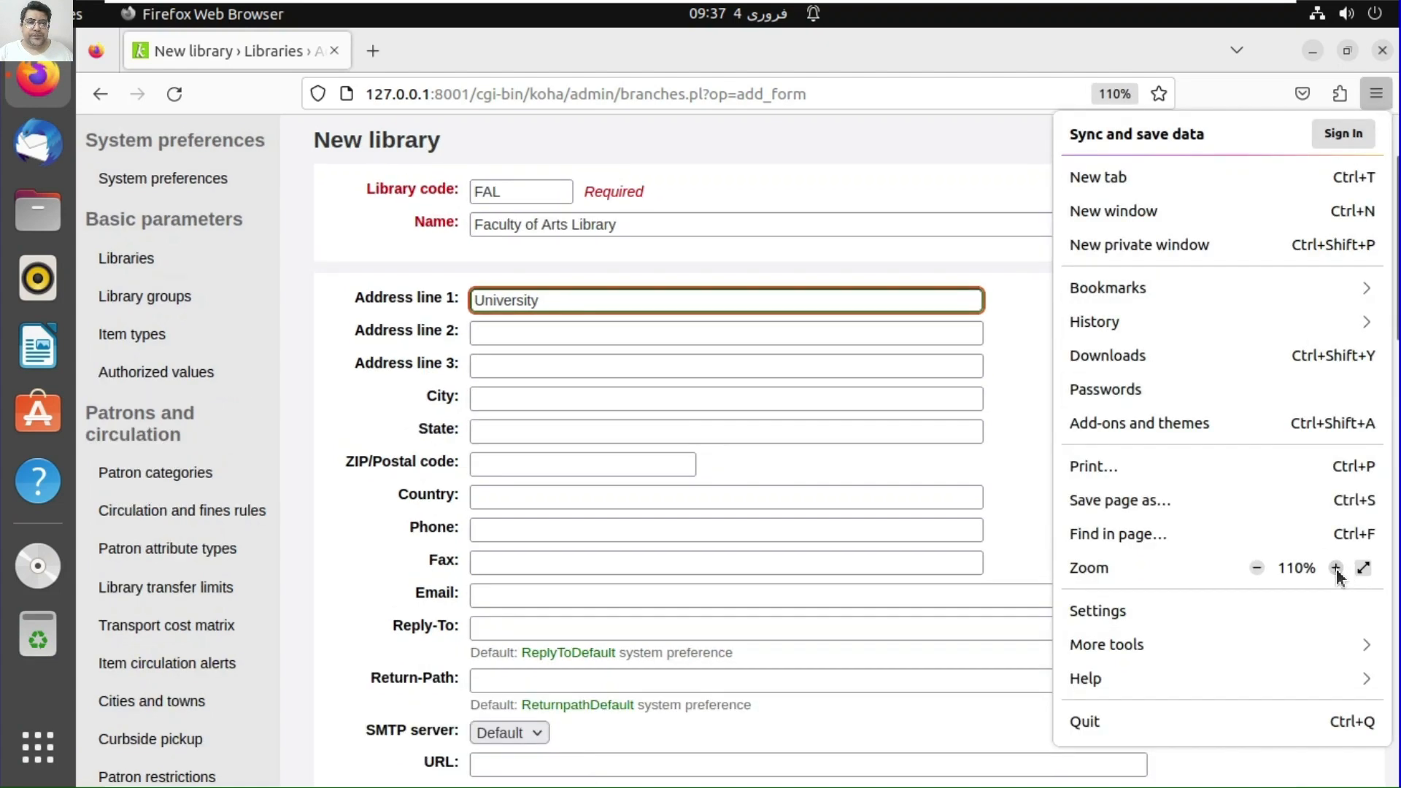
pyautogui.click(1336, 568)
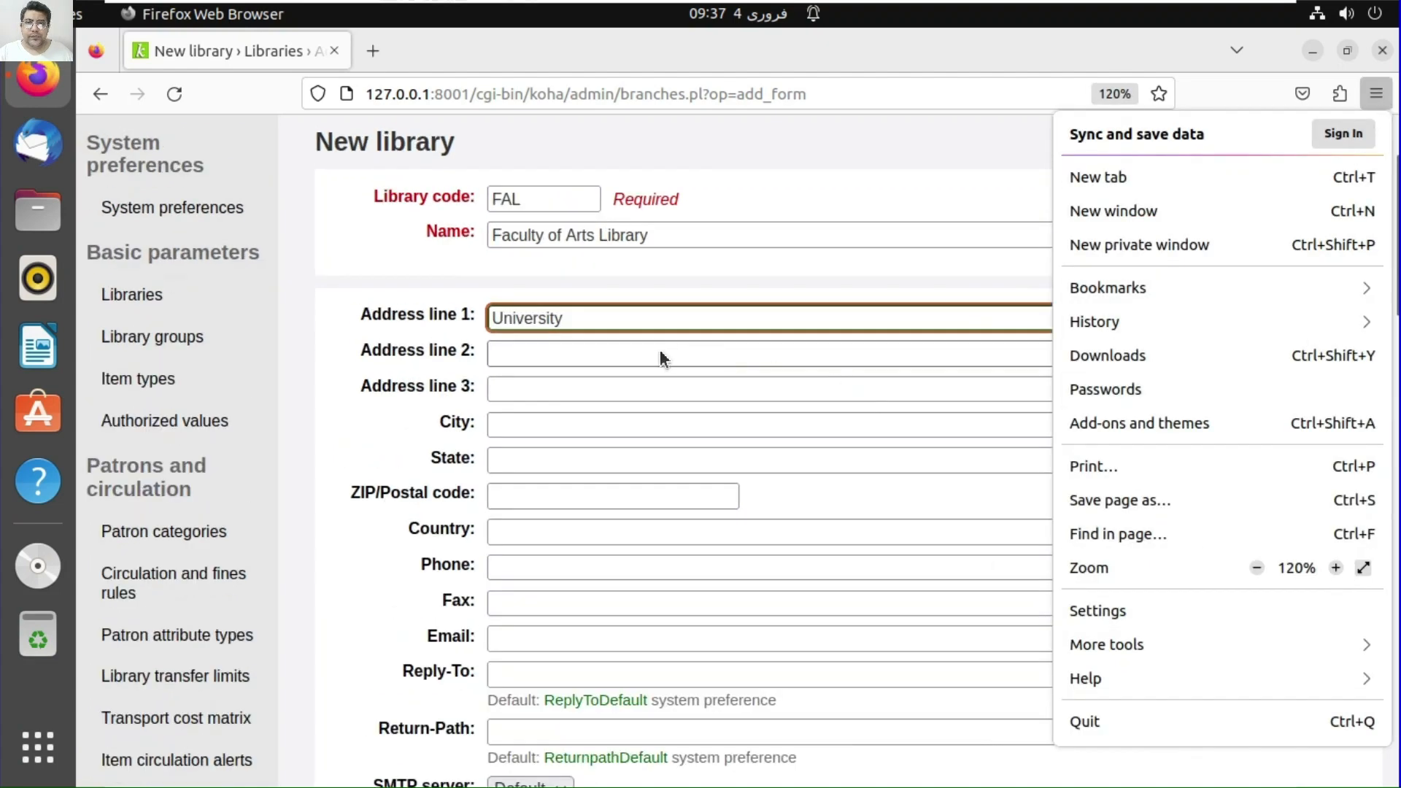
pyautogui.click(660, 349)
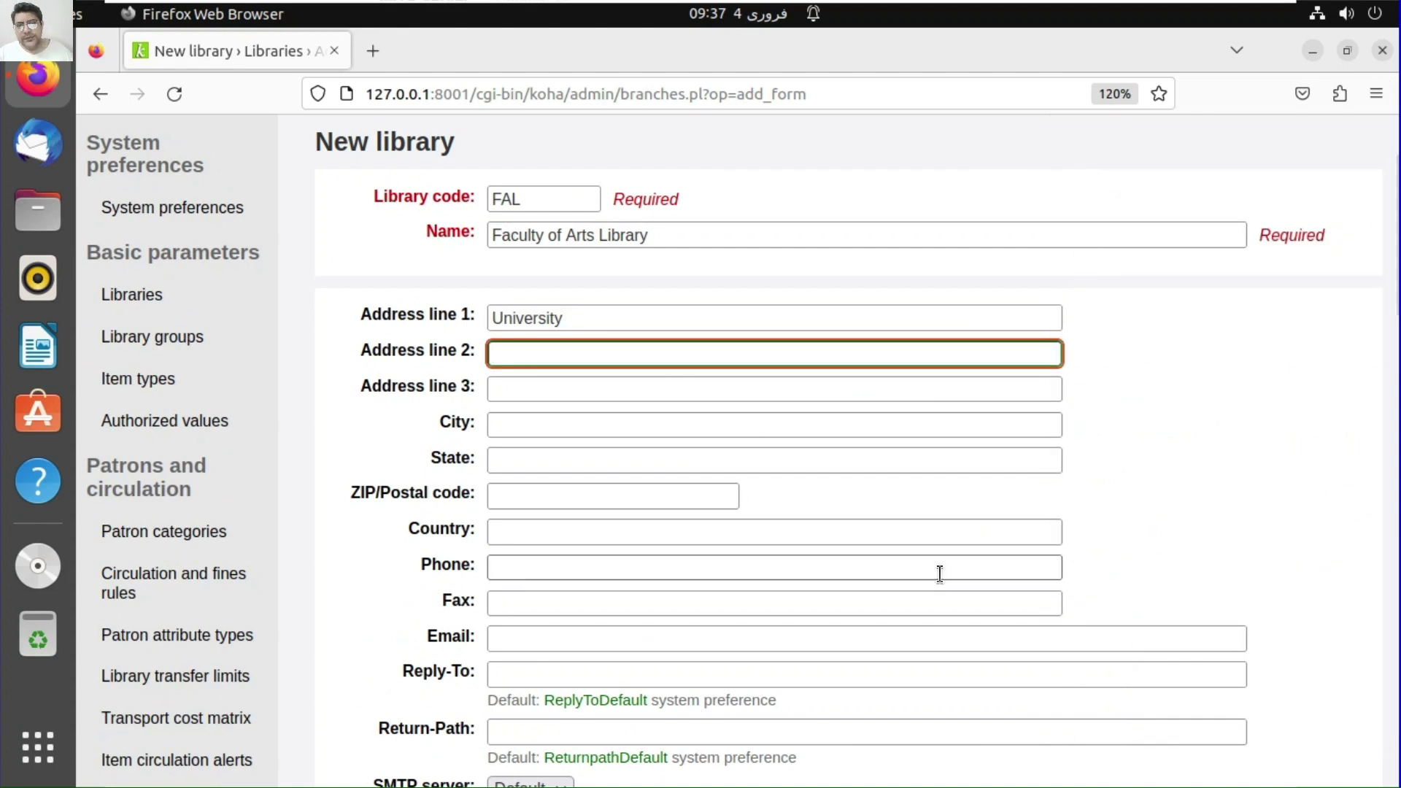
# - Complete the street name in Address line 1 and set the city to Karachi, leaving address lines 2 and 3 empty
pyautogui.click(666, 316)
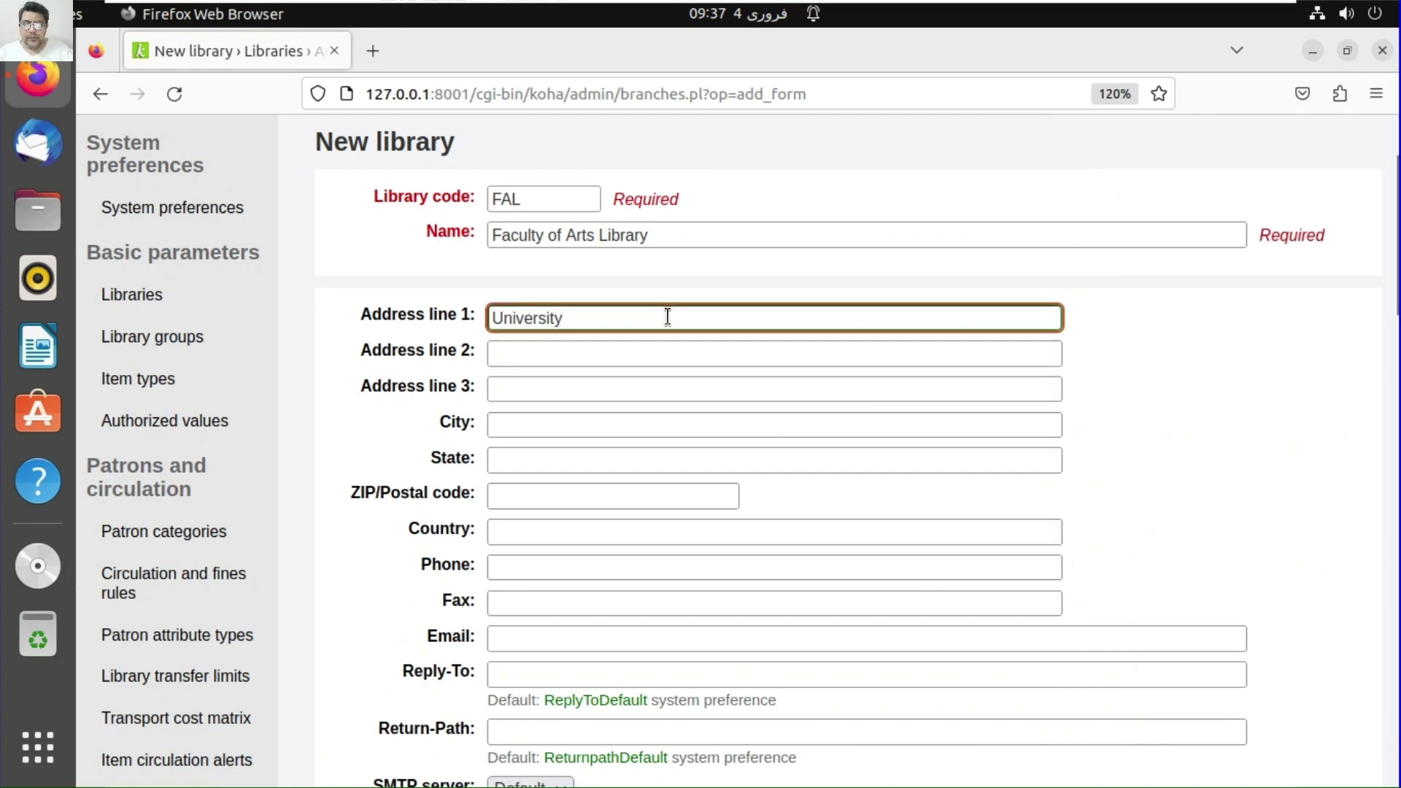
pyautogui.write('Road')
pyautogui.press('Tab')
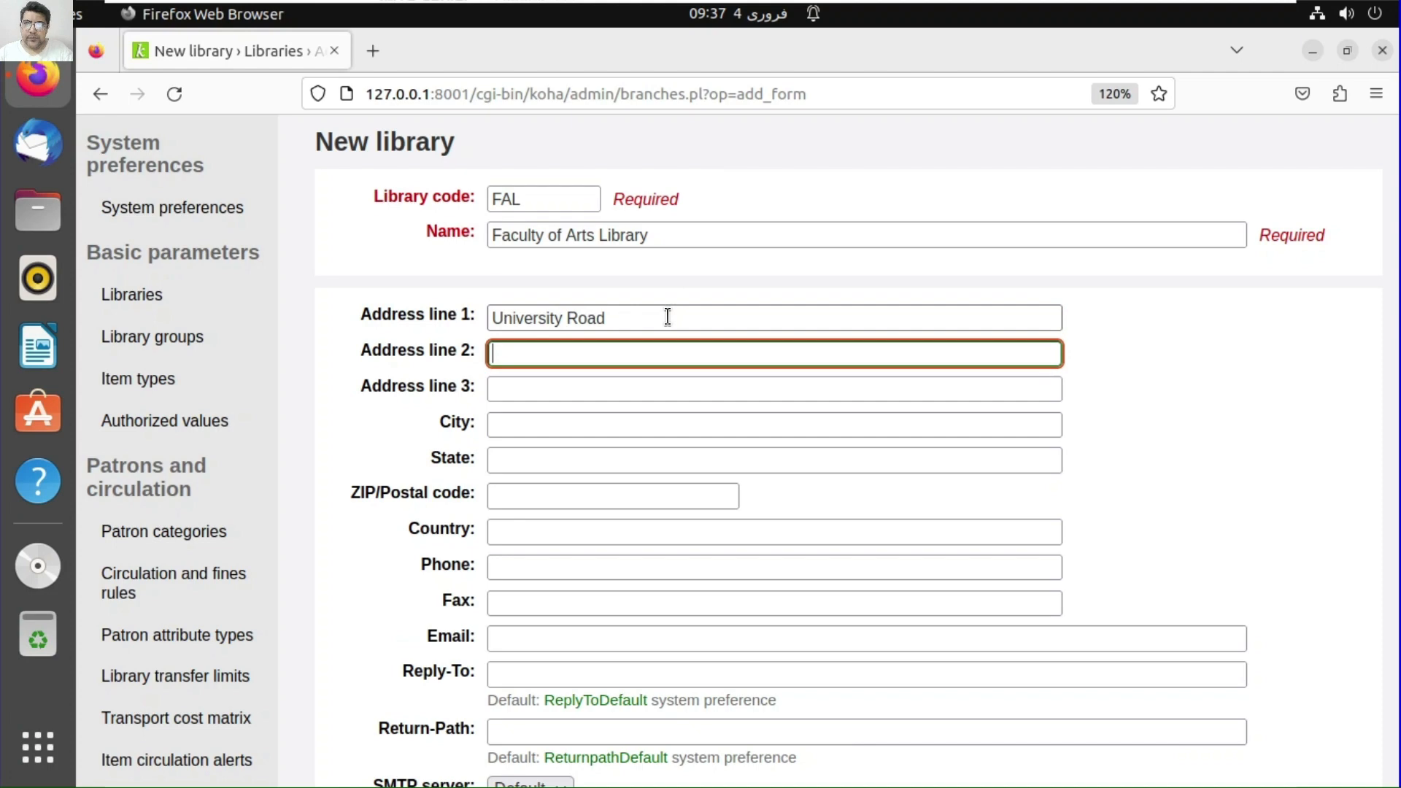
pyautogui.press('Tab')
pyautogui.press('Tab')
pyautogui.write('Karac')
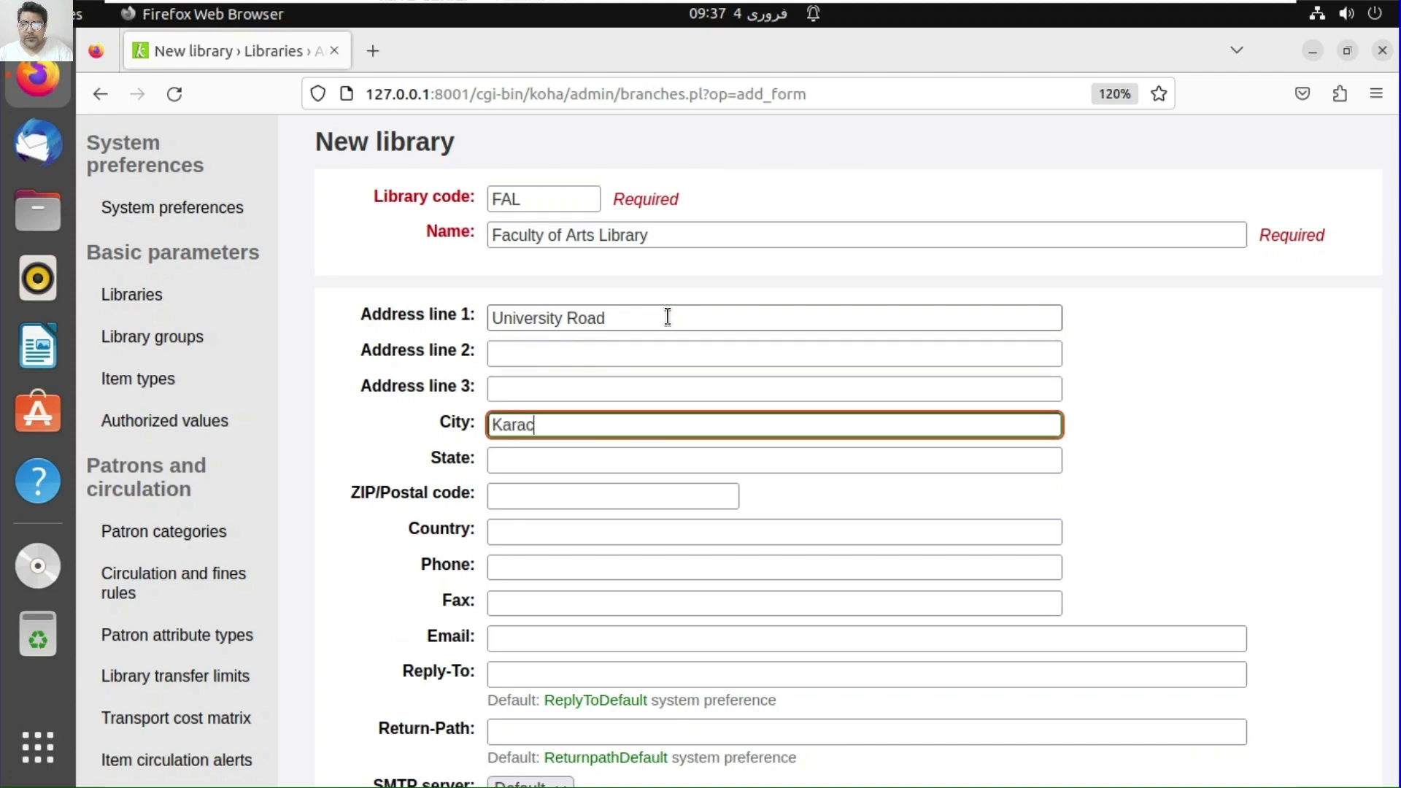
pyautogui.write('hi')
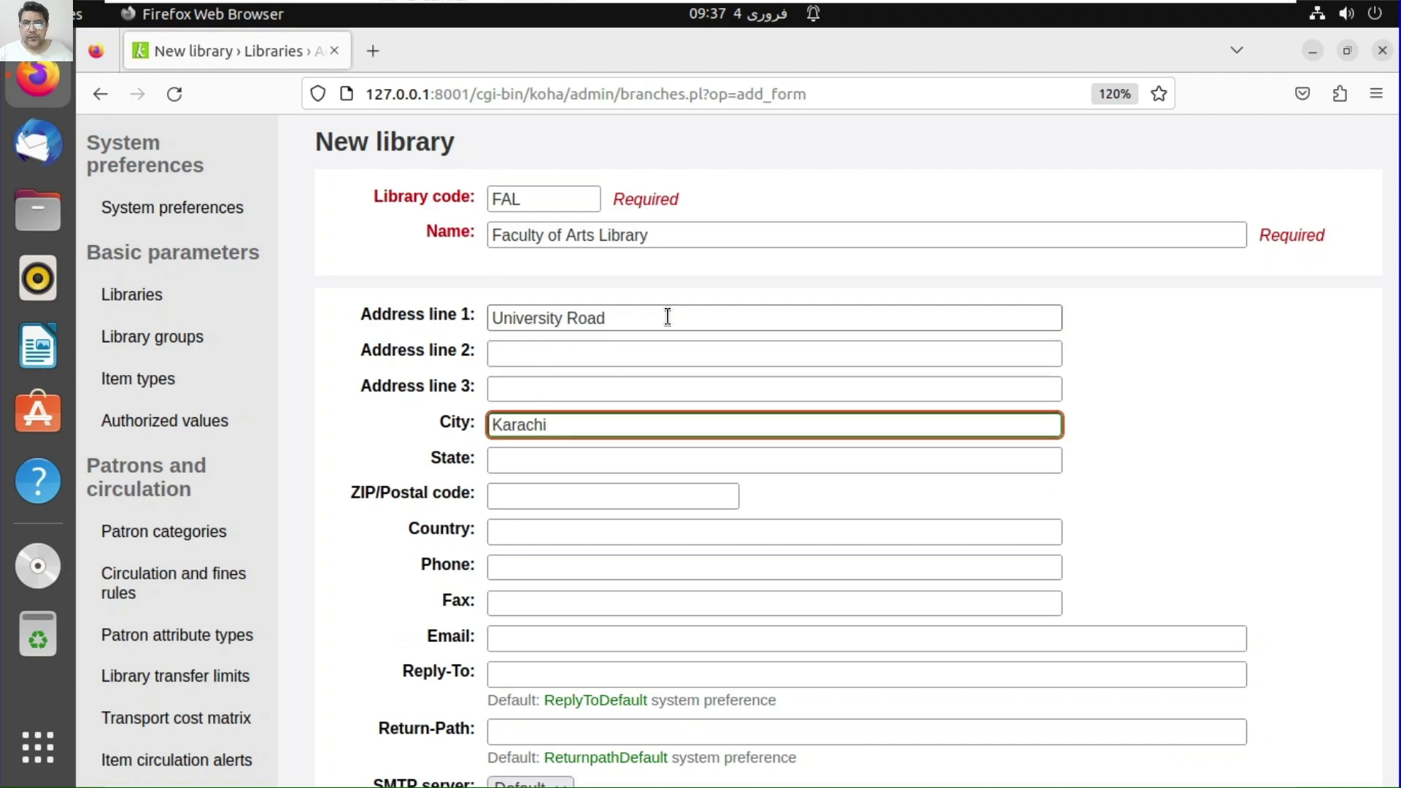
# - Insert "RAFLIMTS" before the street name in Address line 1
pyautogui.click(489, 326)
pyautogui.write('RAFLIMTS')
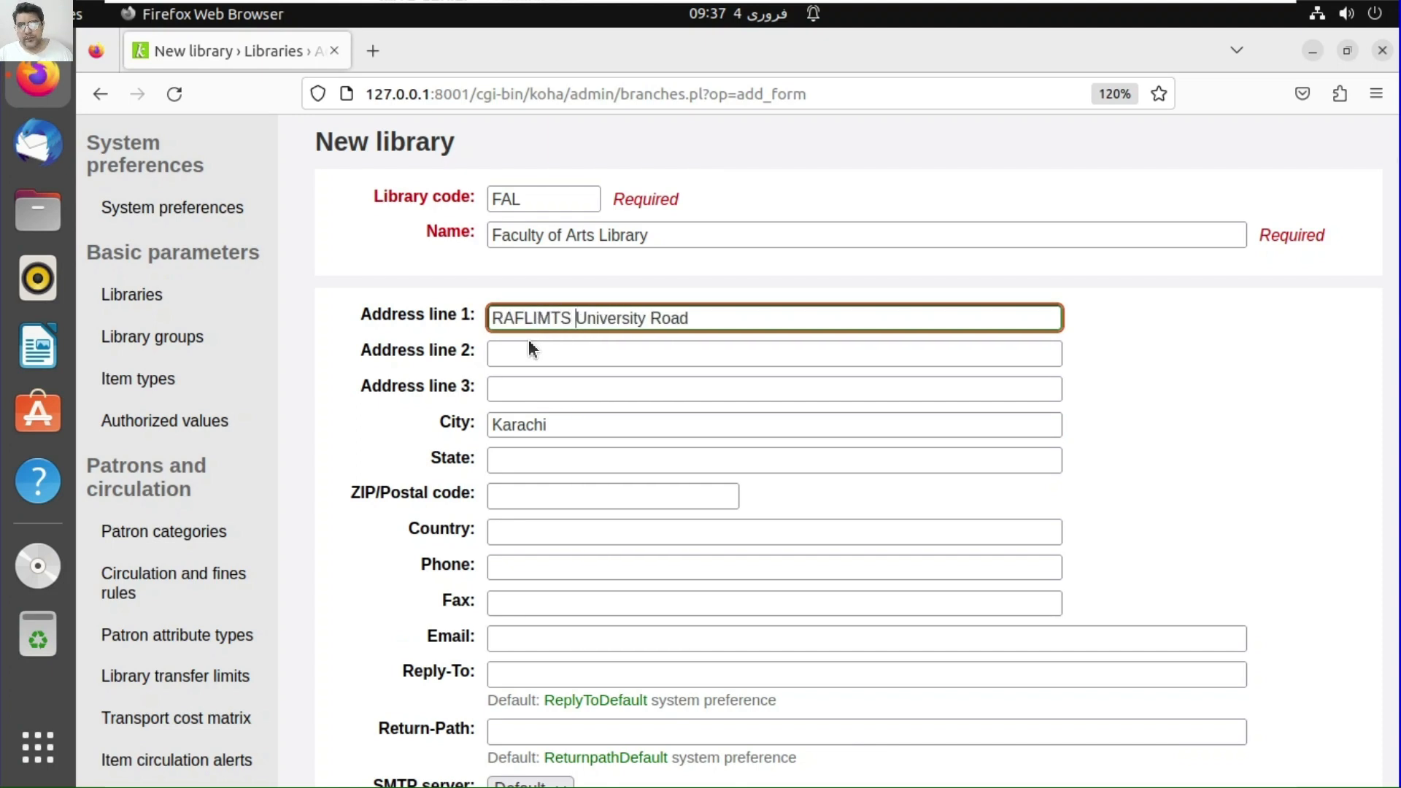
pyautogui.click(561, 357)
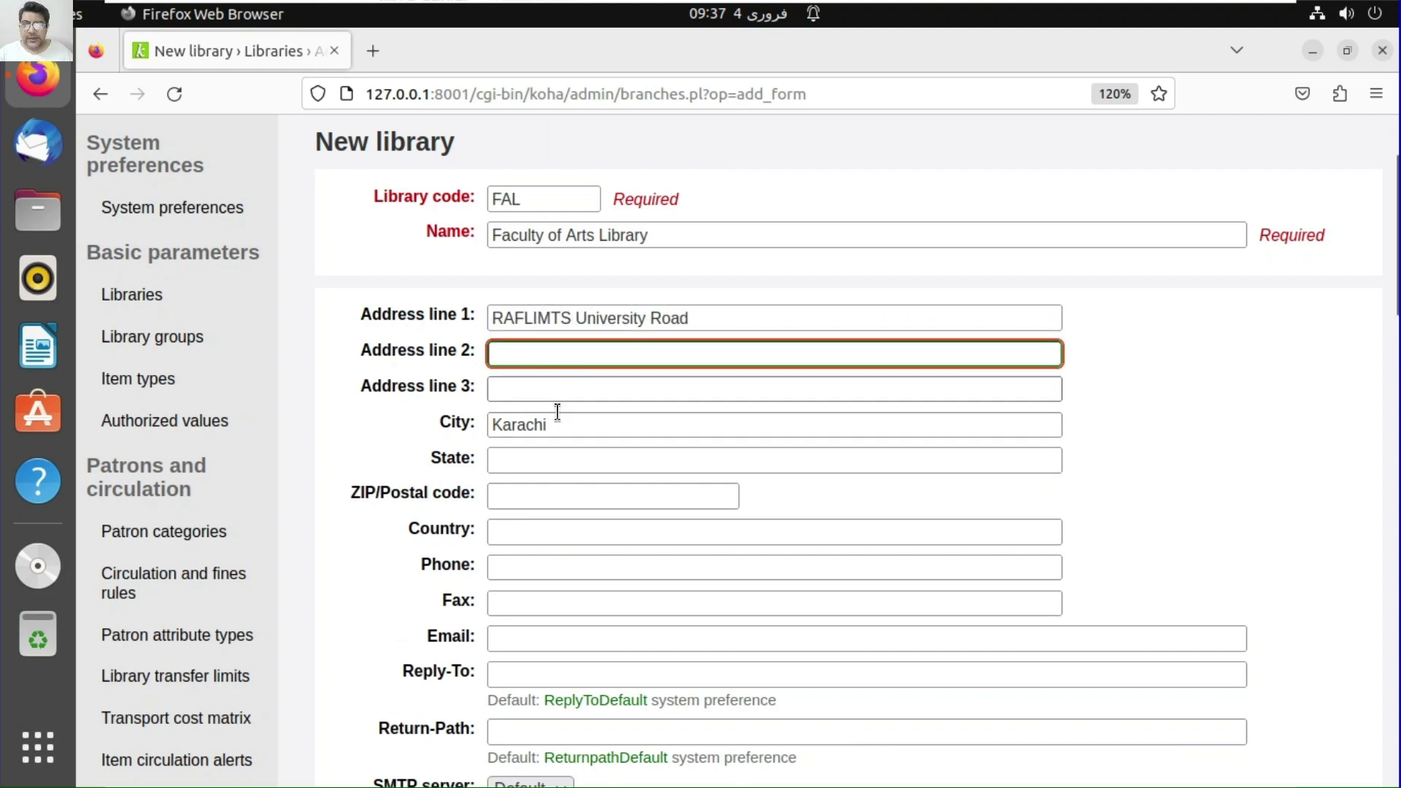
# - Set the new library's state to Sindh and move on to the postal code
pyautogui.click(537, 459)
pyautogui.write('Sindh')
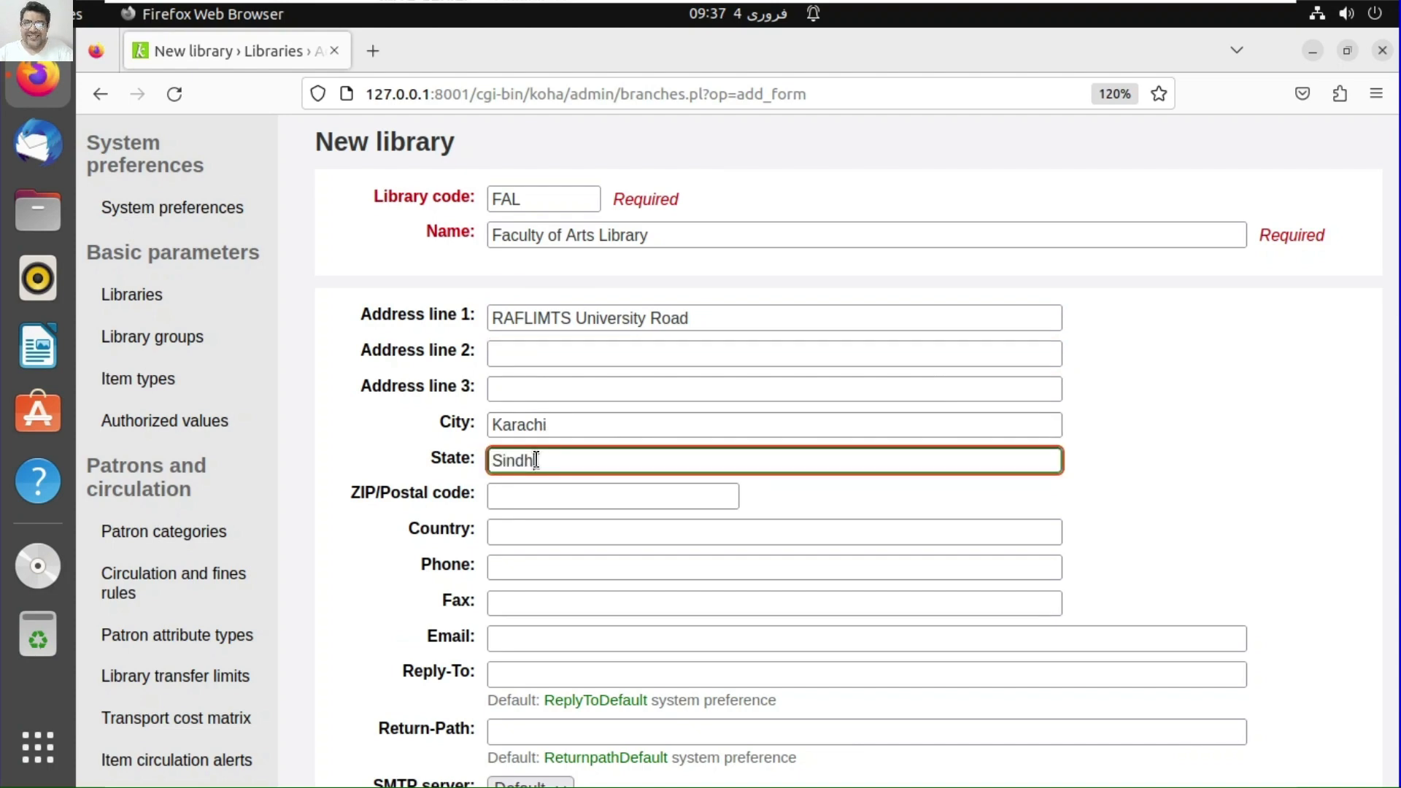
pyautogui.press('Tab')
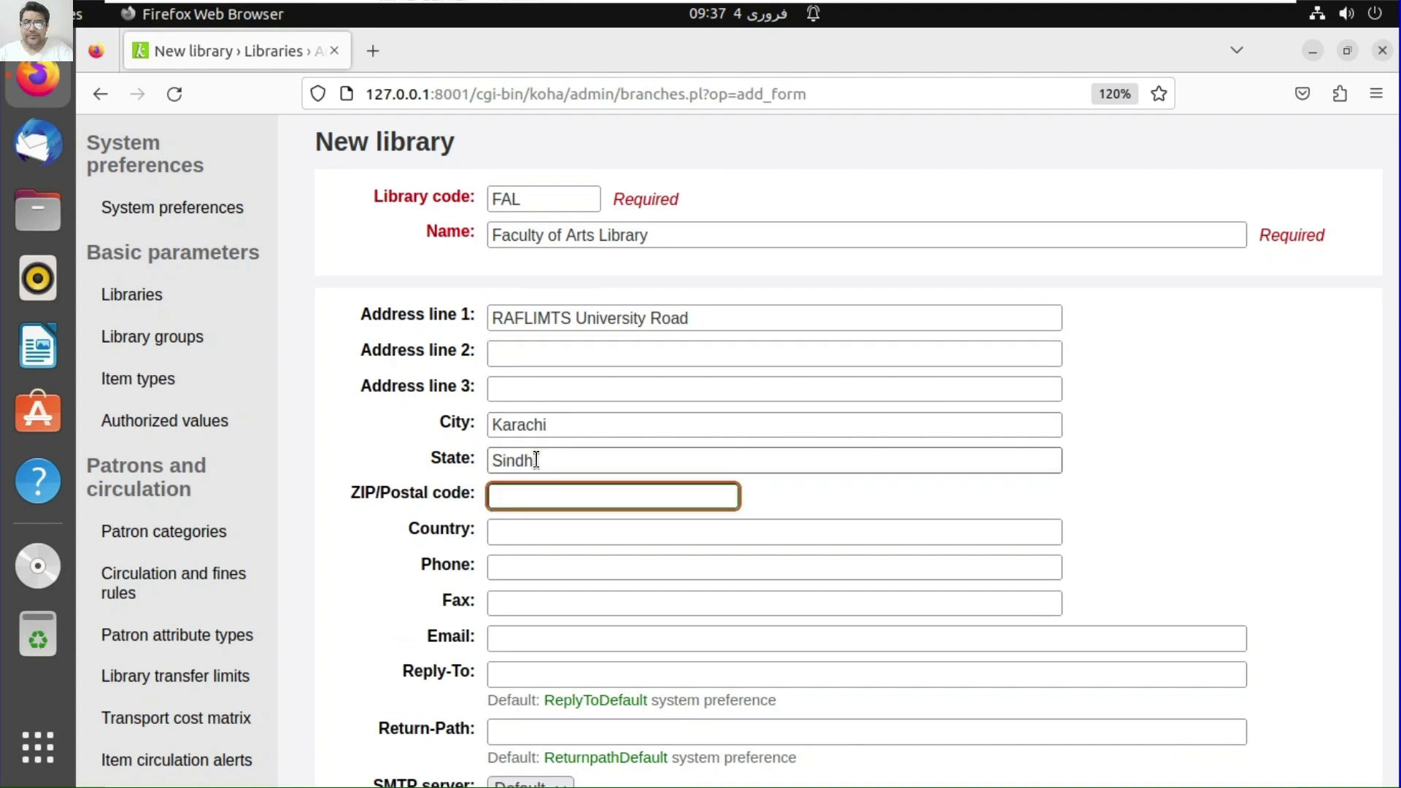
# - Set the new library's ZIP/Postal code to 75300 and its country to Karachi
pyautogui.write('75300')
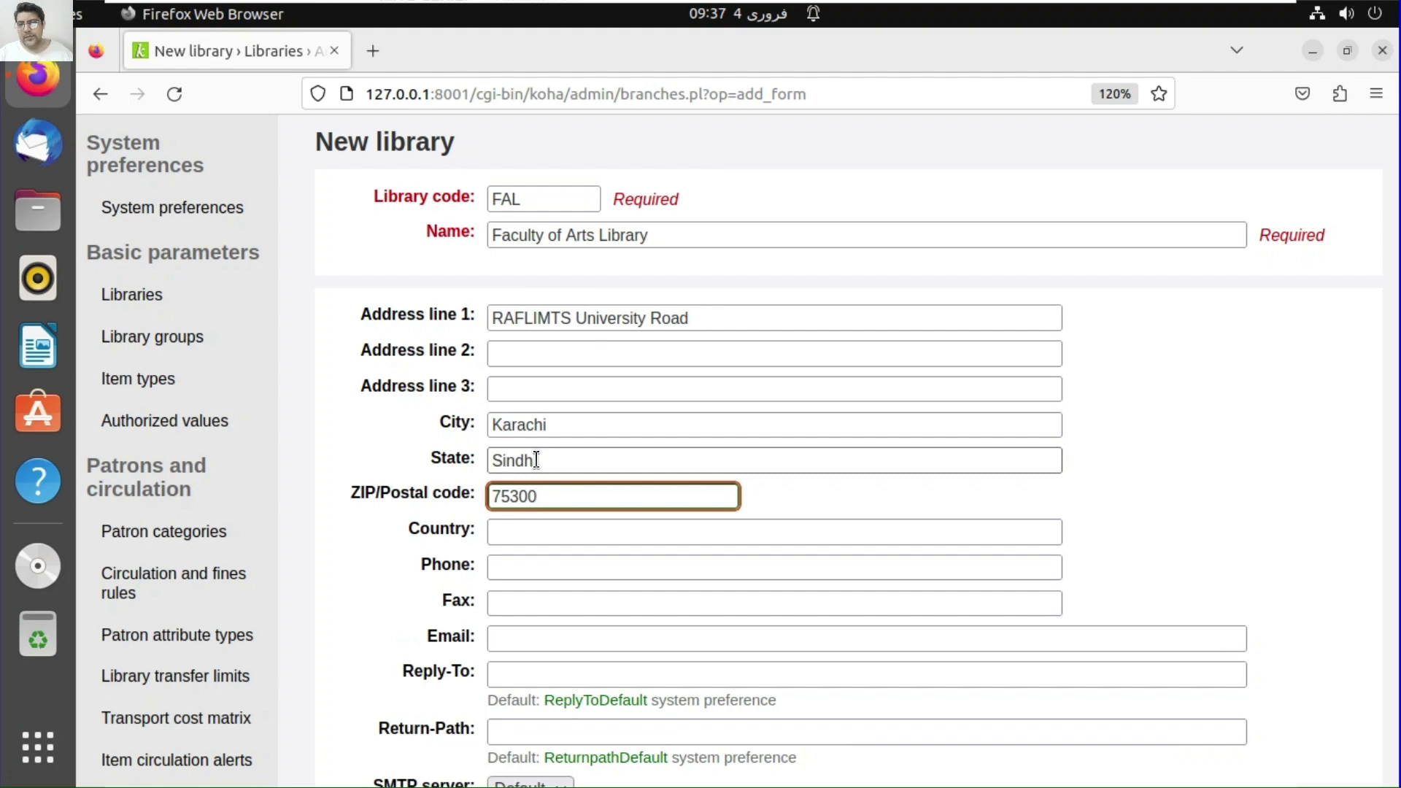
pyautogui.click(535, 532)
pyautogui.write('Karac')
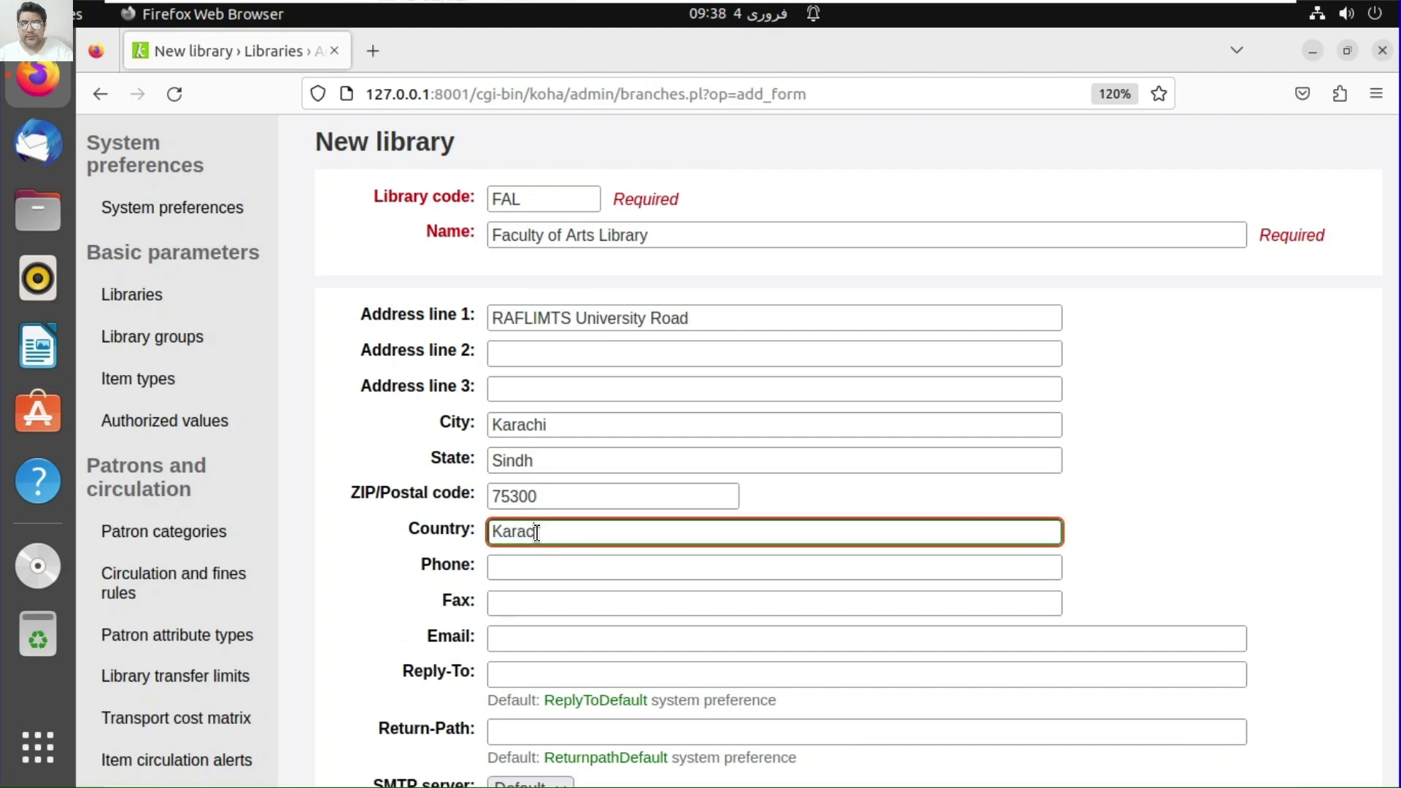
pyautogui.write('hi')
pyautogui.scroll(-5, 666, 554)
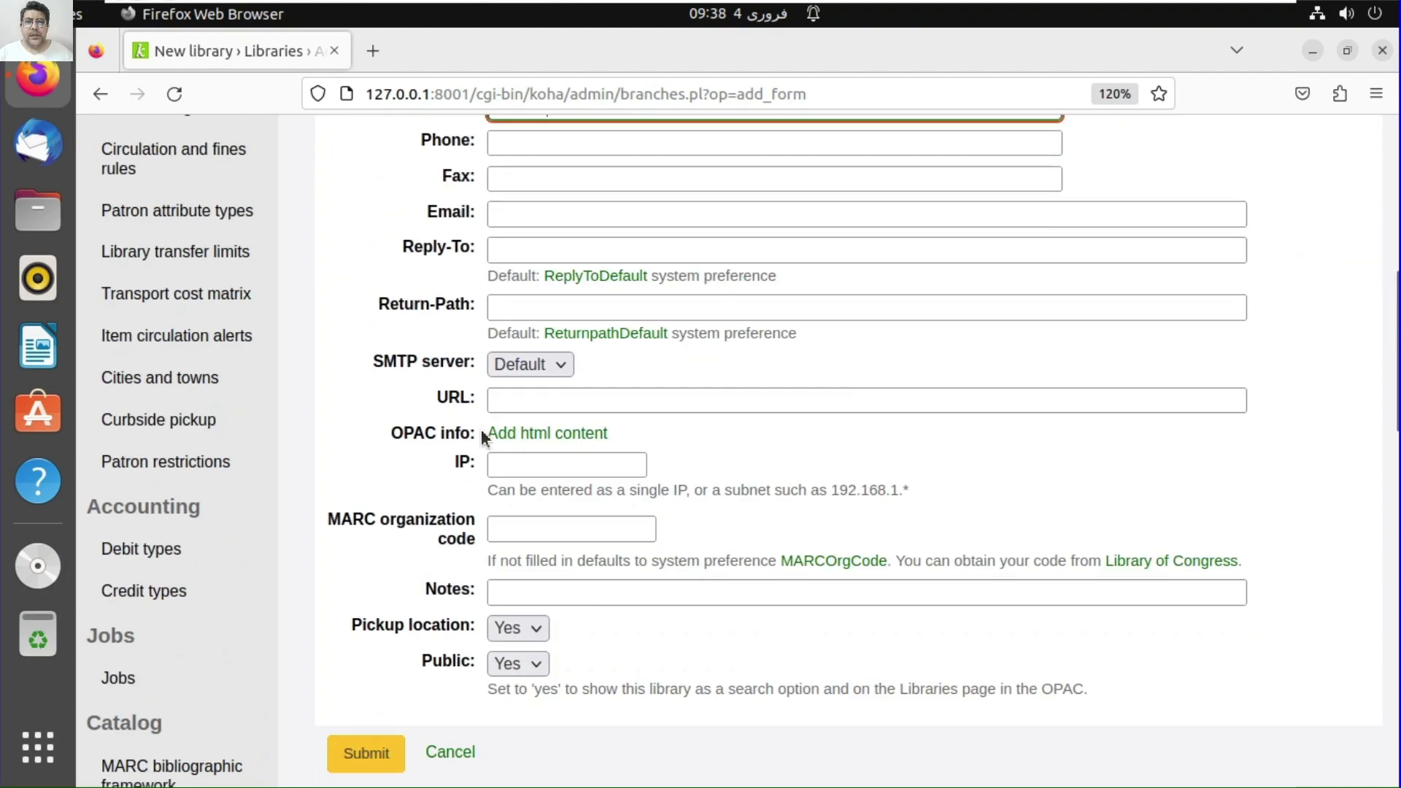
pyautogui.click(508, 207)
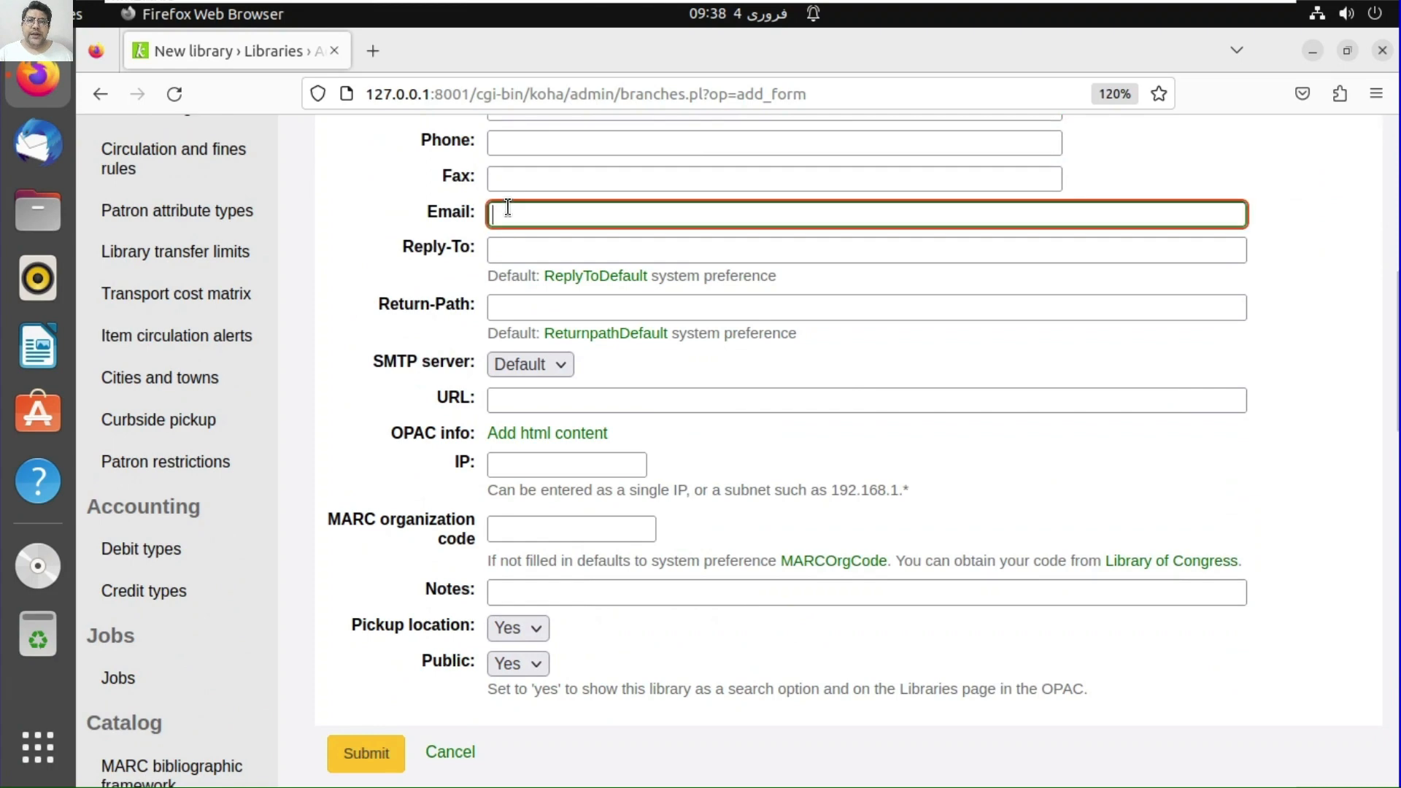
pyautogui.click(501, 142)
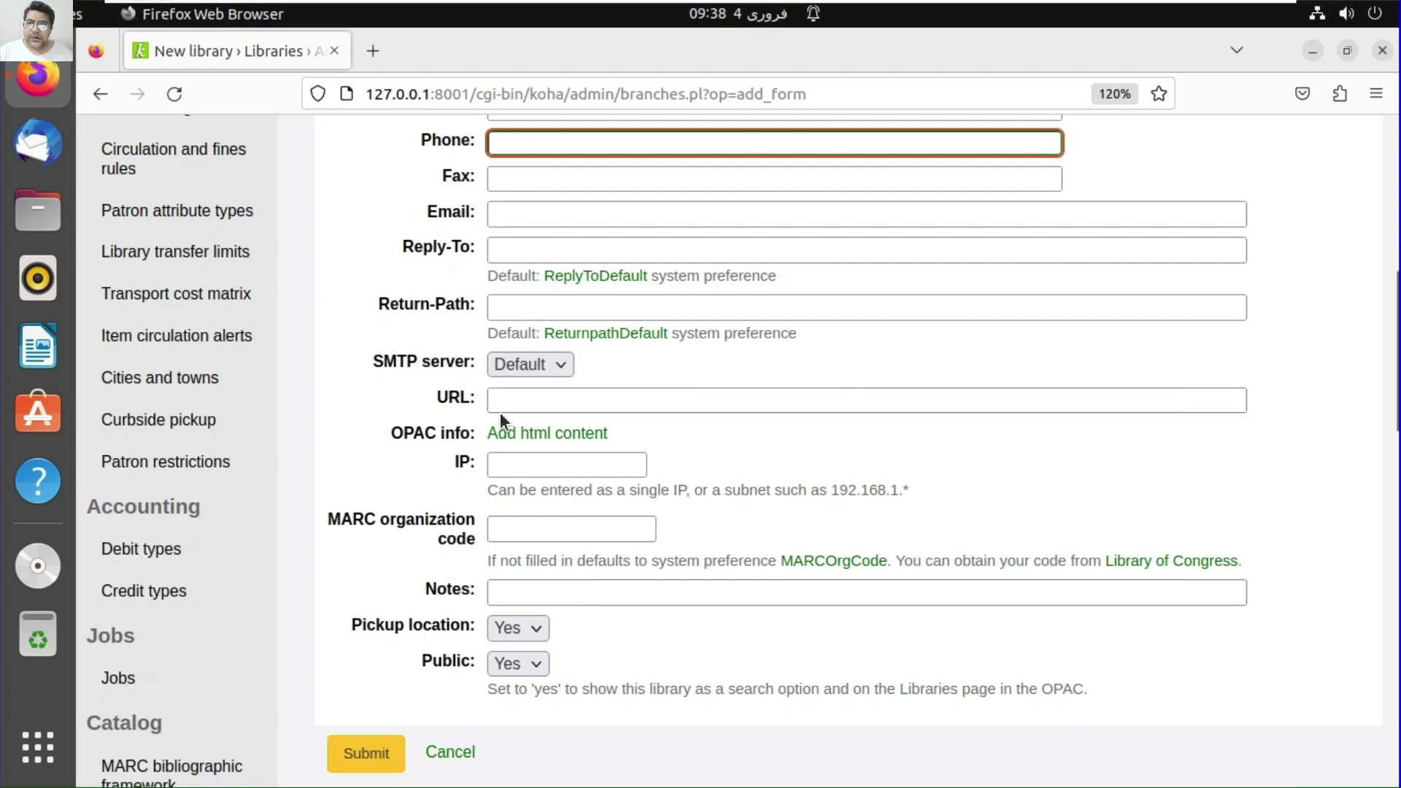
pyautogui.click(502, 466)
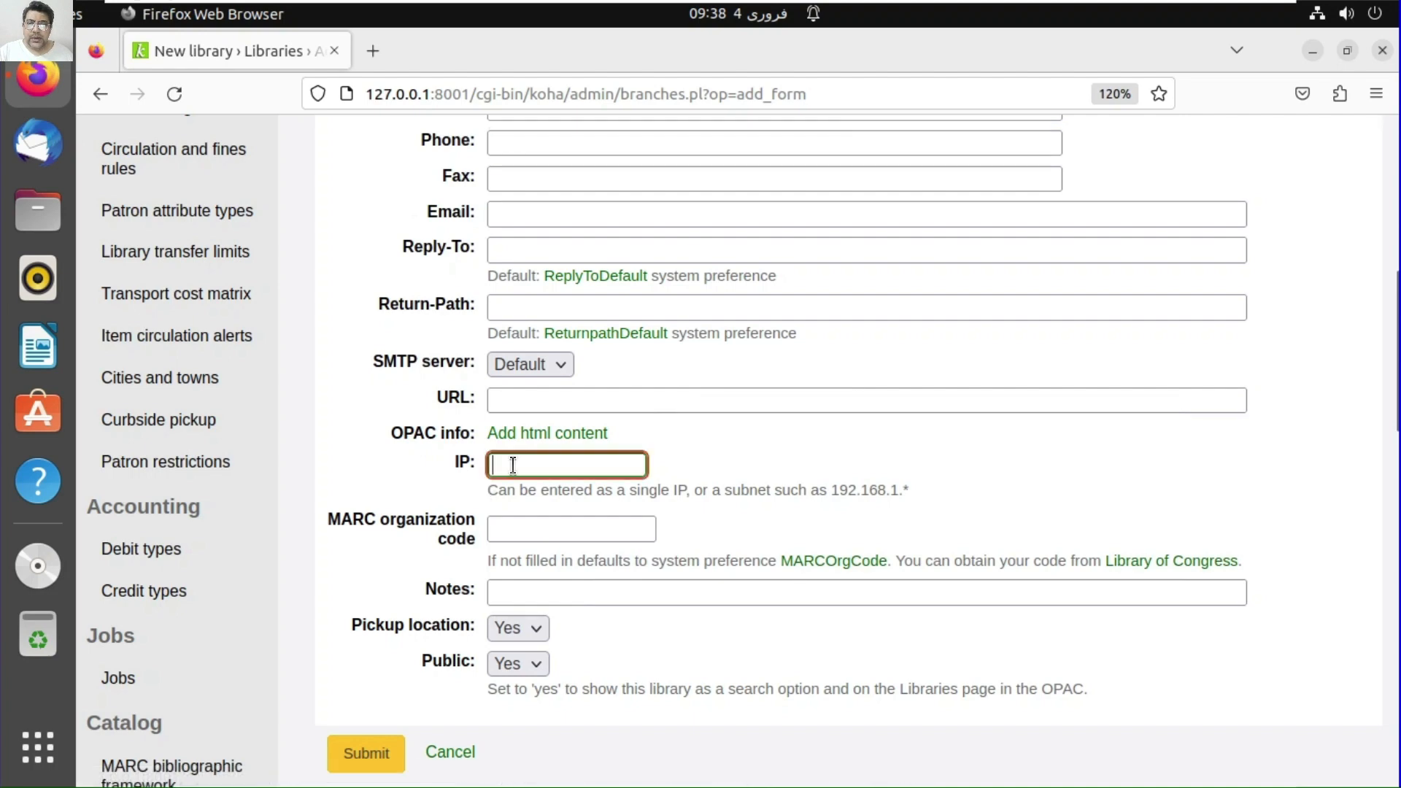
# - Set the MARC organization code to FAL and submit the new library, leaving the IP and notes empty
pyautogui.scroll(-3, 505, 448)
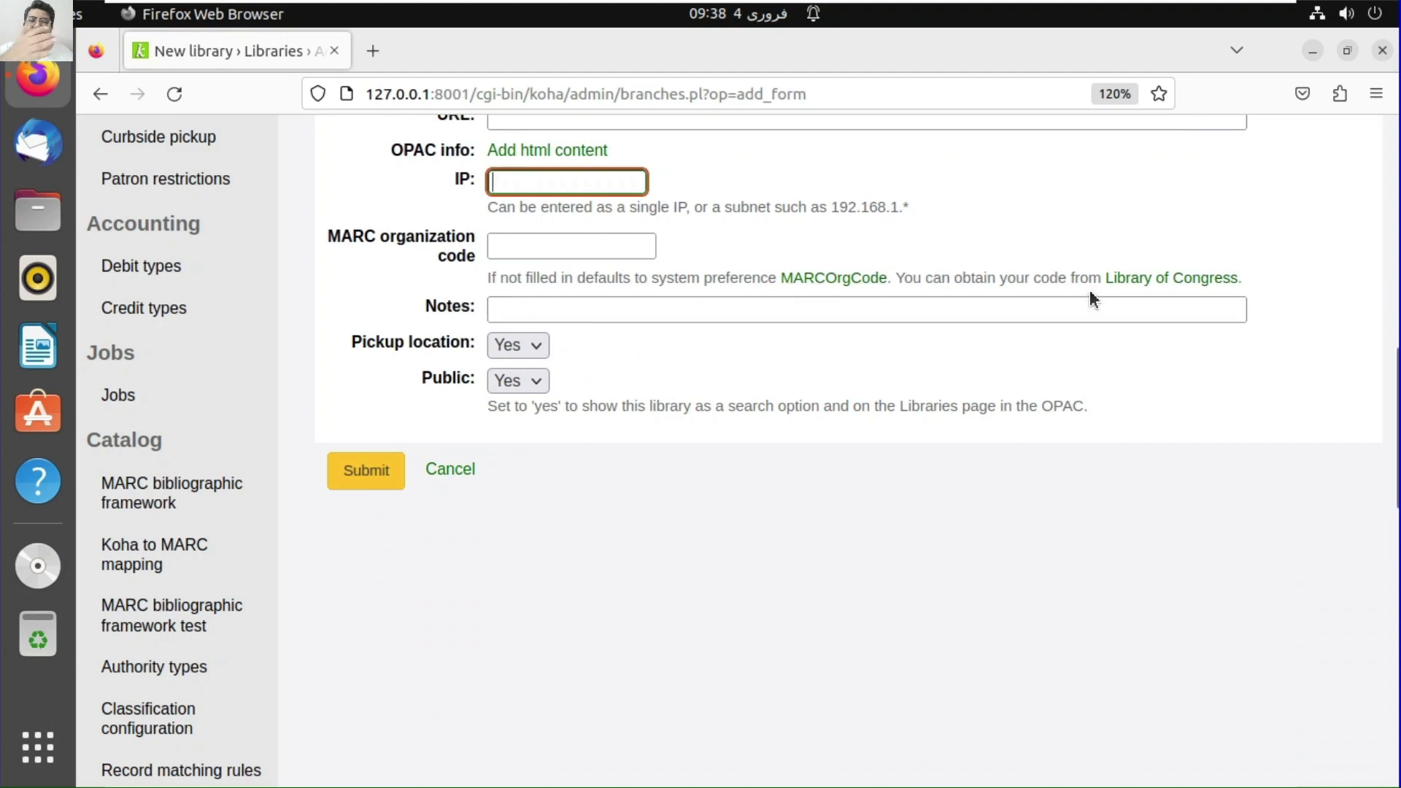
pyautogui.click(534, 251)
pyautogui.write('FA')
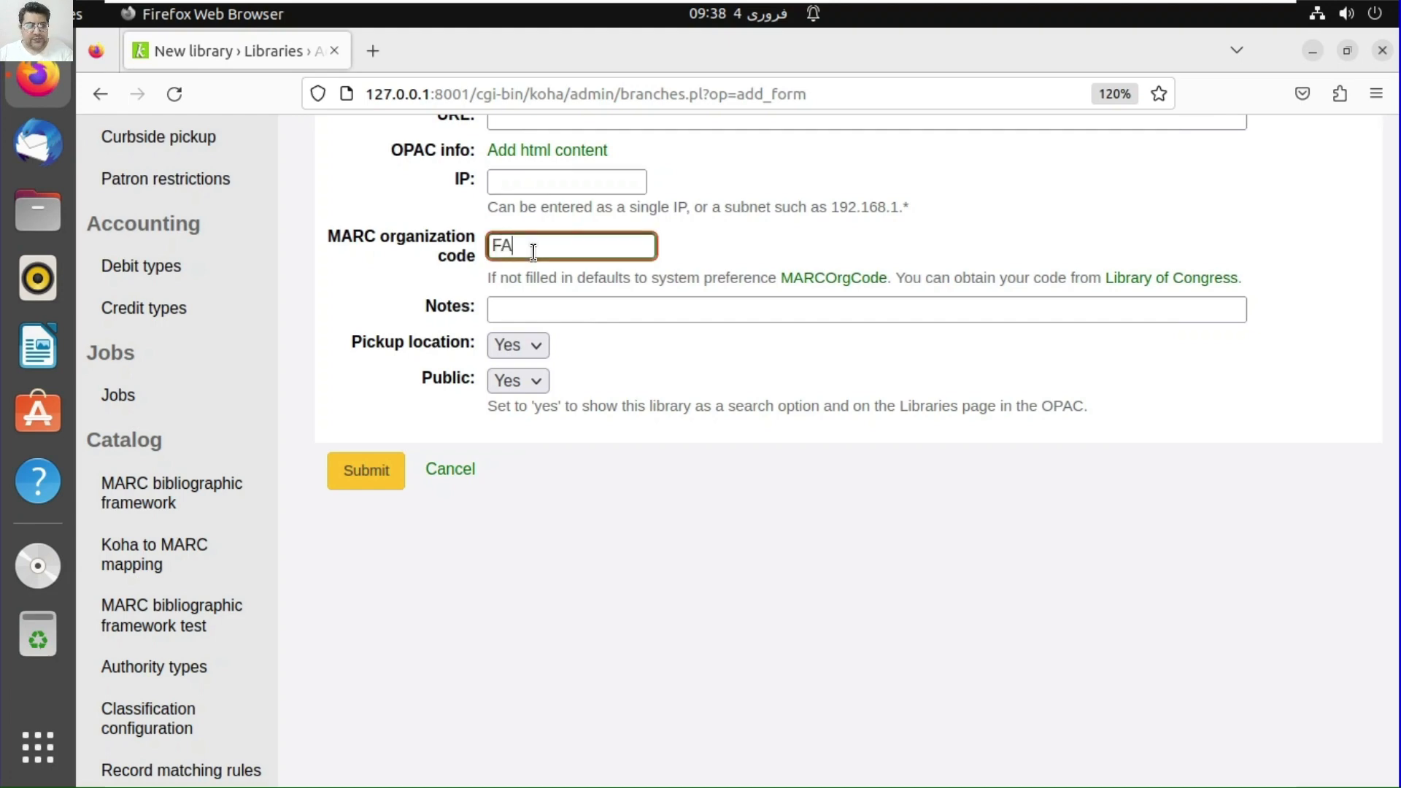
pyautogui.write('L')
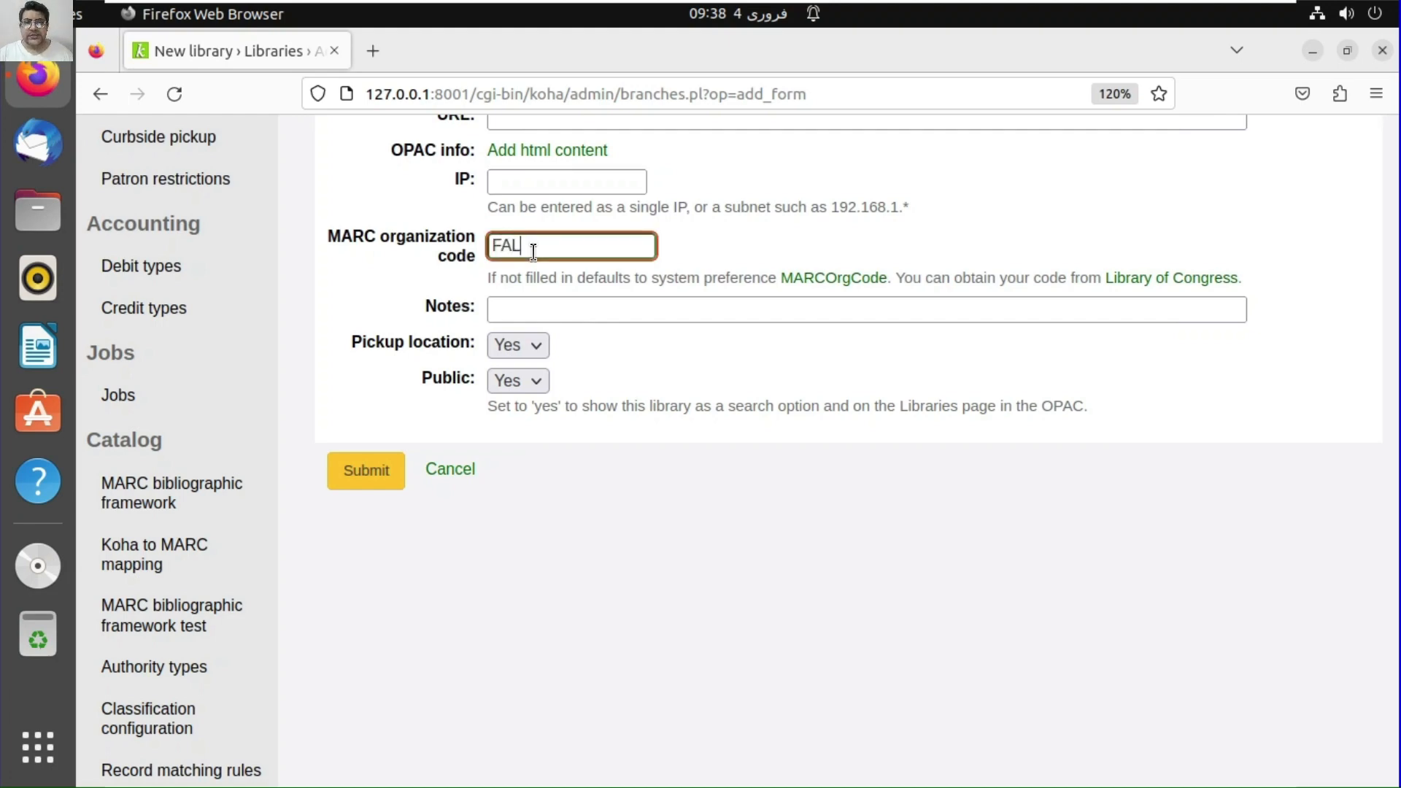
pyautogui.click(384, 485)
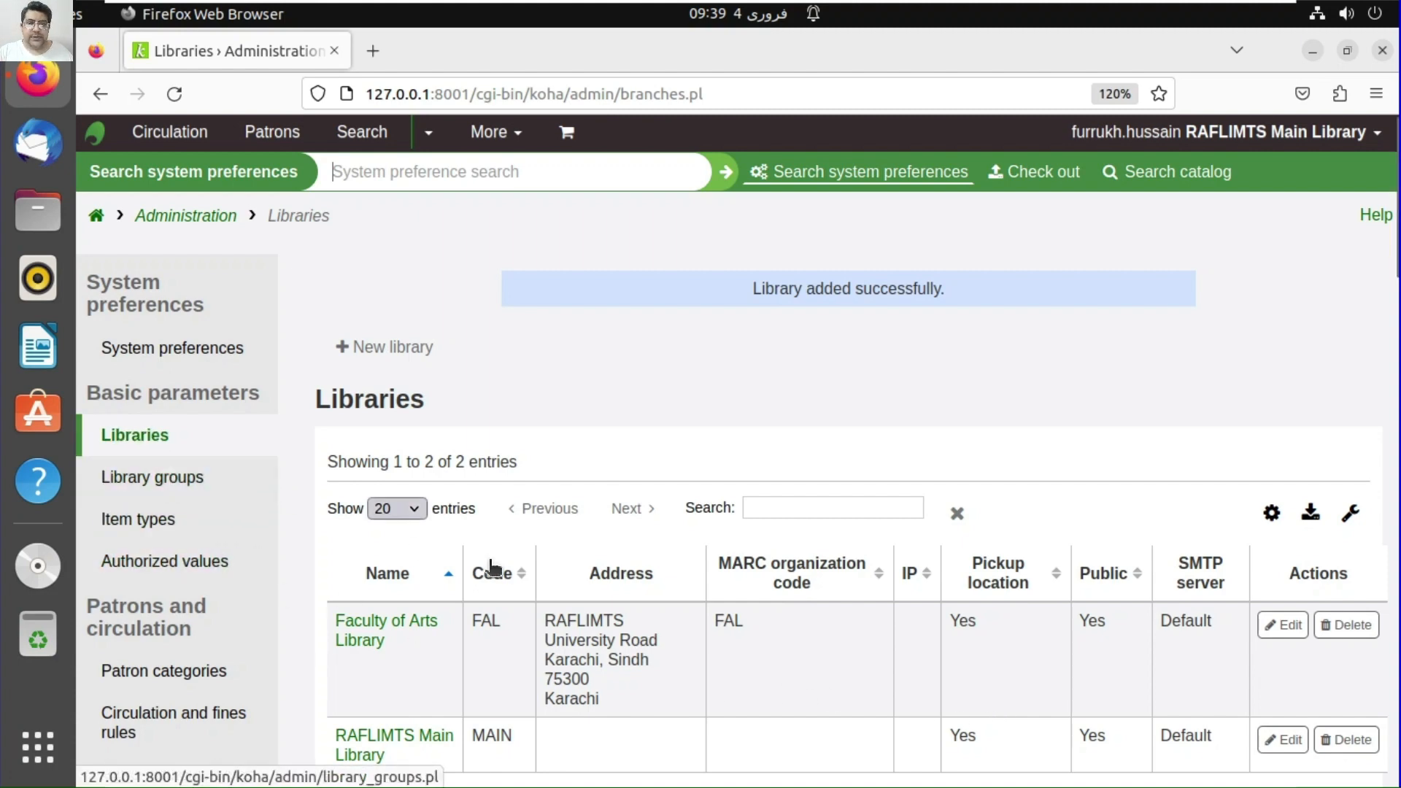
# - Start a new library group with patron data access limits, OPAC search, staff search and local hold group all enabled
pyautogui.hotkey('ctrl', '-')
pyautogui.hotkey('ctrl', '-')
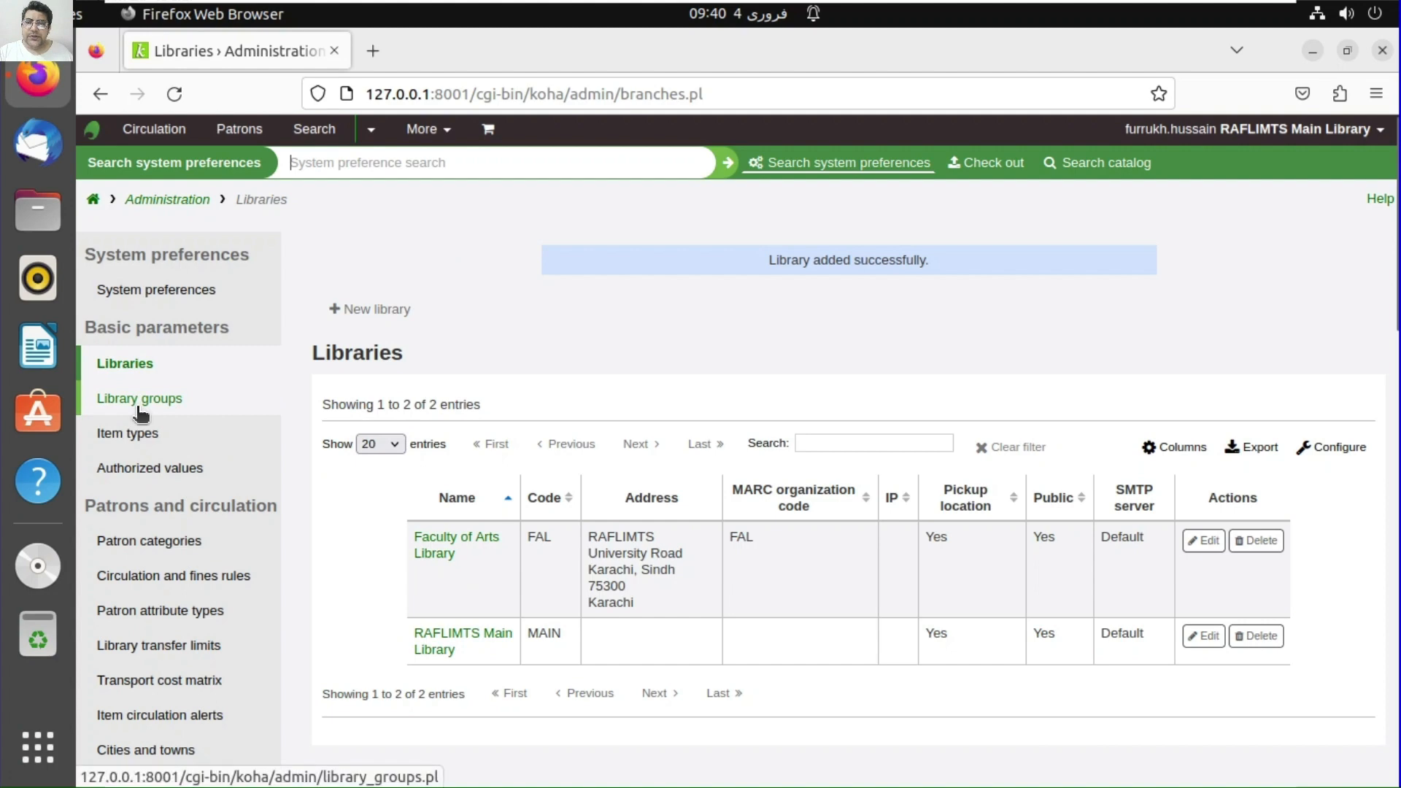
pyautogui.click(141, 413)
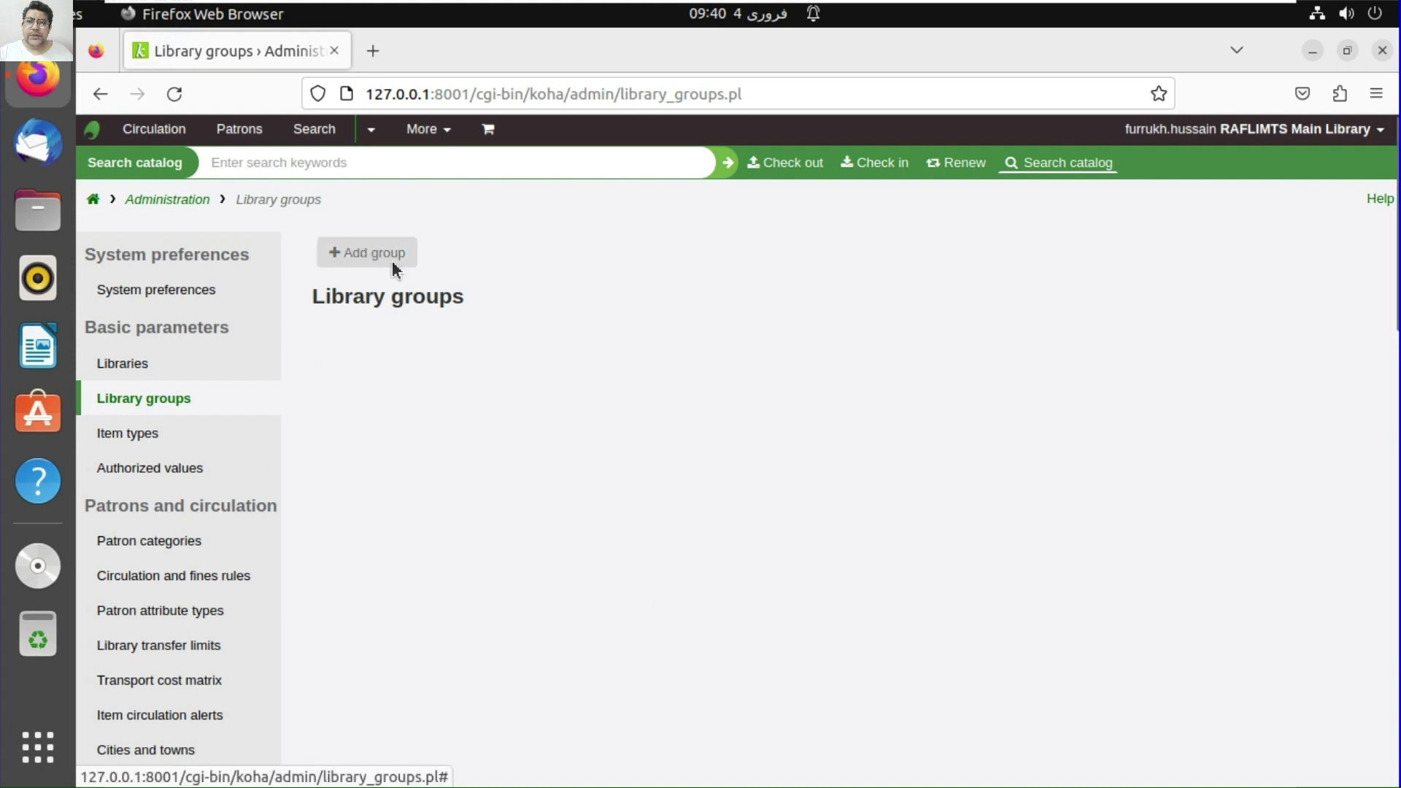
pyautogui.click(357, 253)
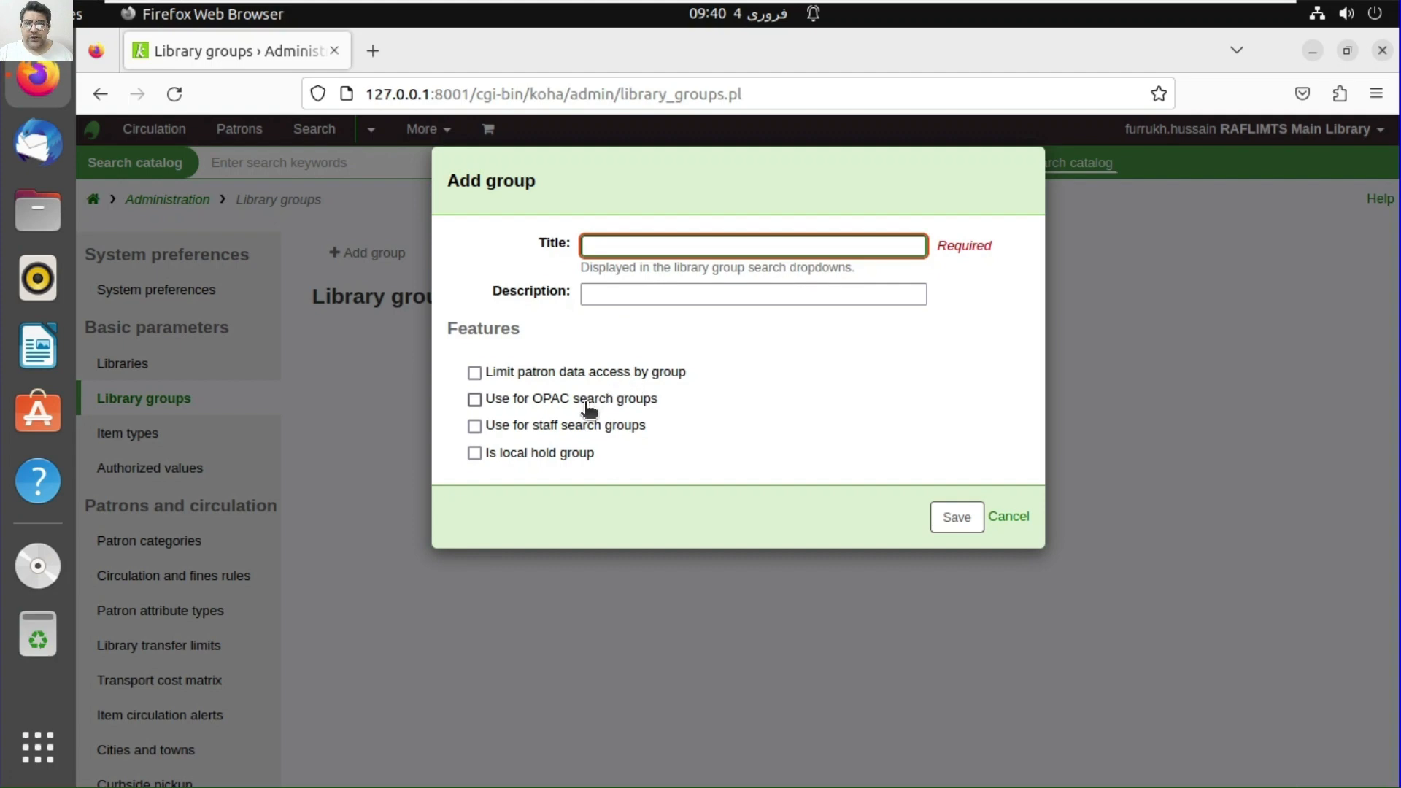
pyautogui.click(530, 454)
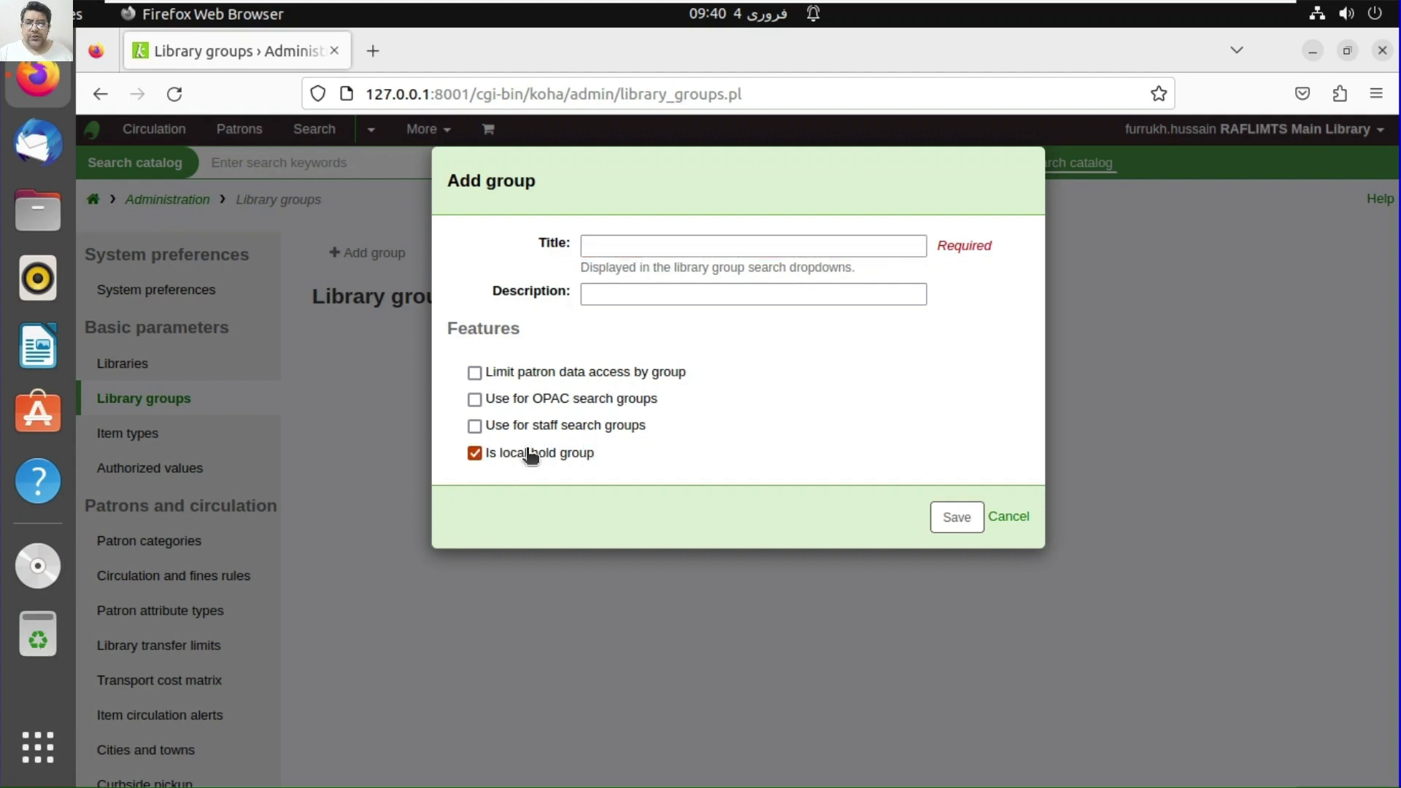
pyautogui.click(531, 426)
pyautogui.click(532, 399)
pyautogui.click(543, 373)
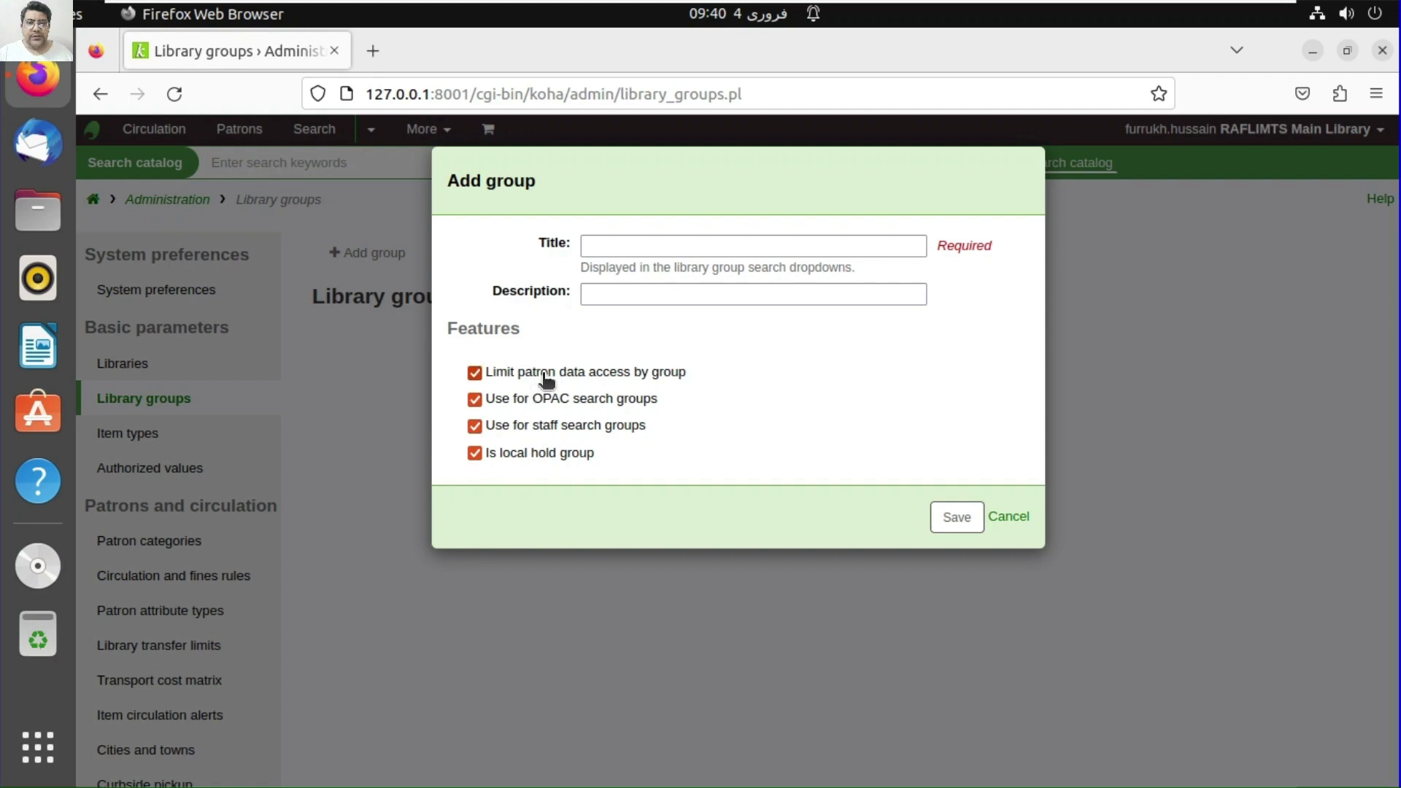
# - Enter RAFLIMTS as both the title and the description of the new group and save it
pyautogui.click(679, 248)
pyautogui.write('R')
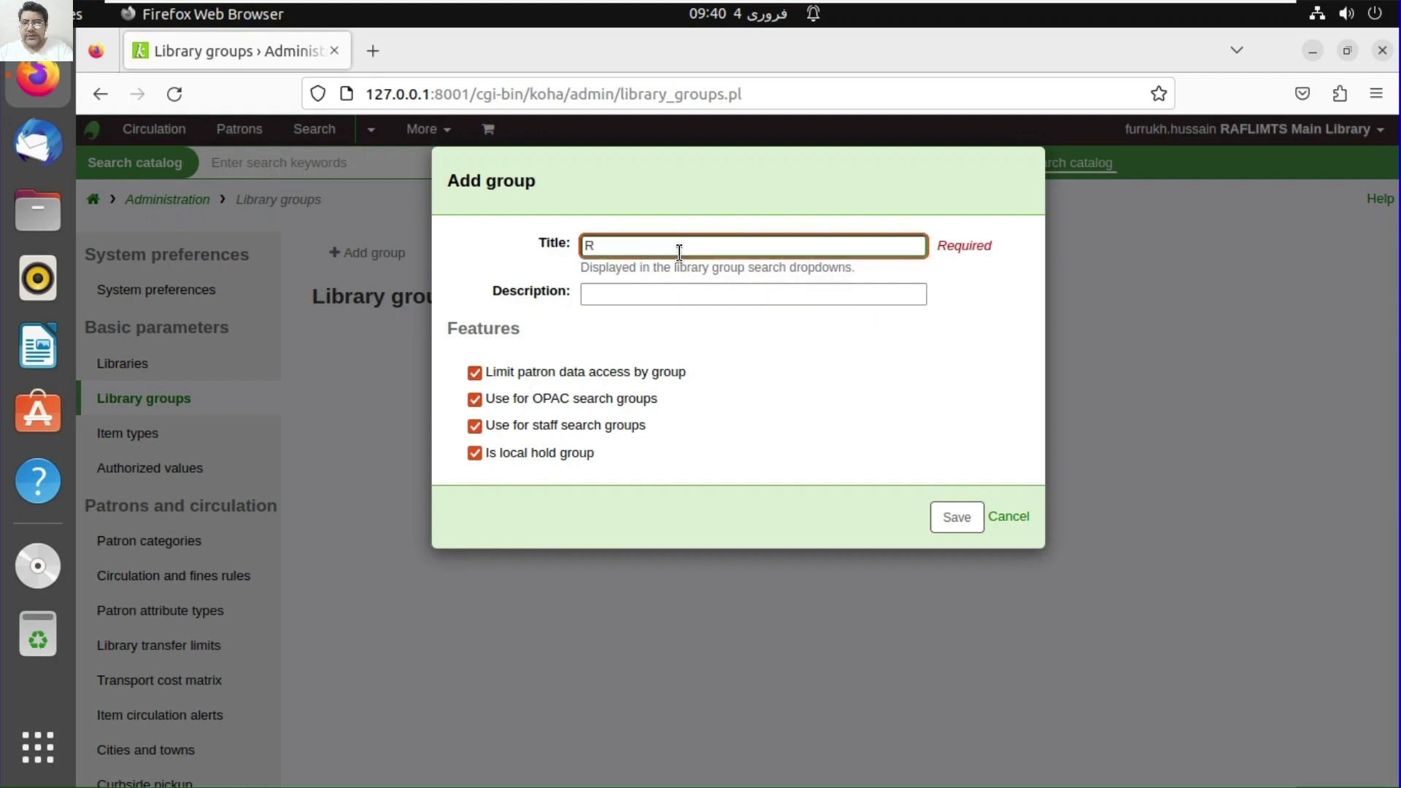
pyautogui.write('AFLIMTS')
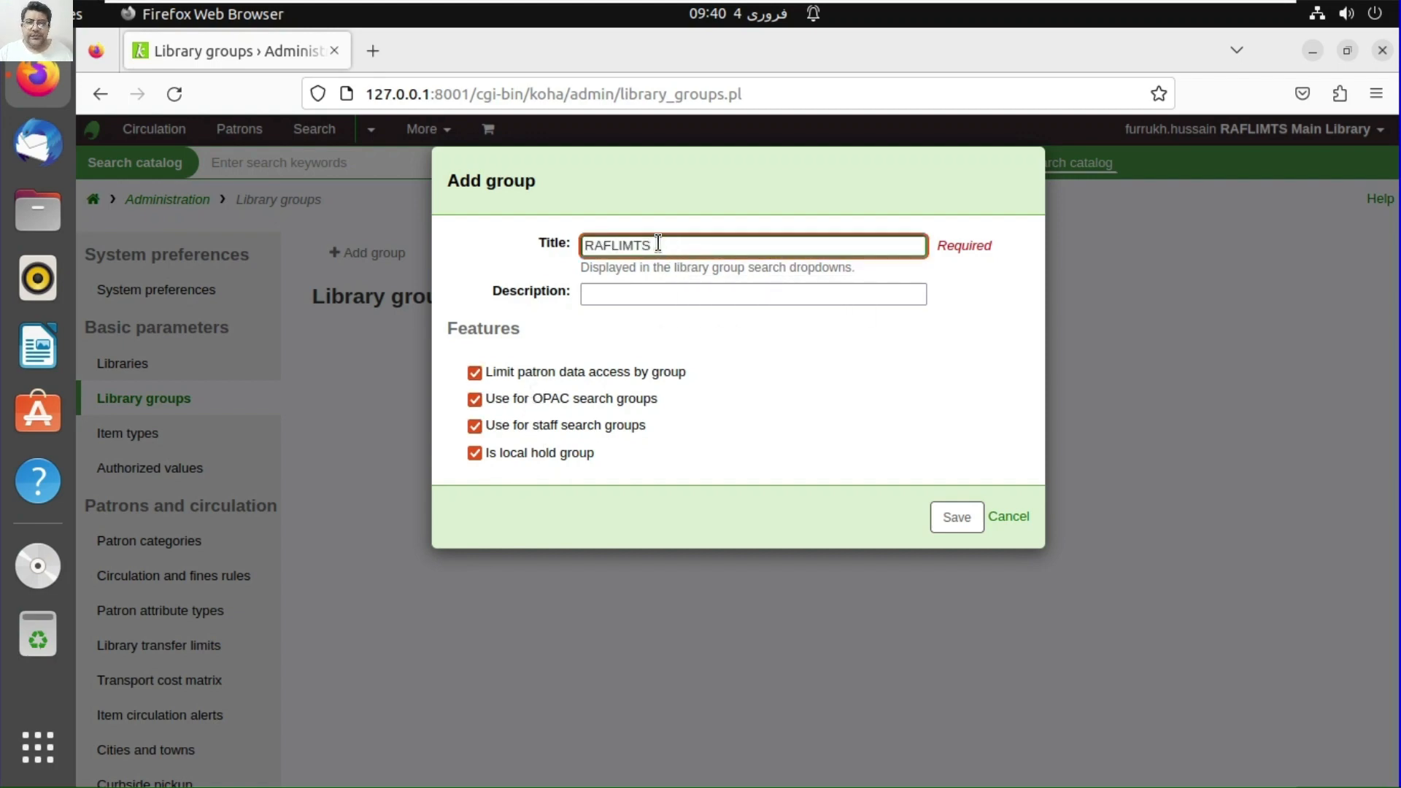
pyautogui.click(656, 294)
pyautogui.write('RAFL')
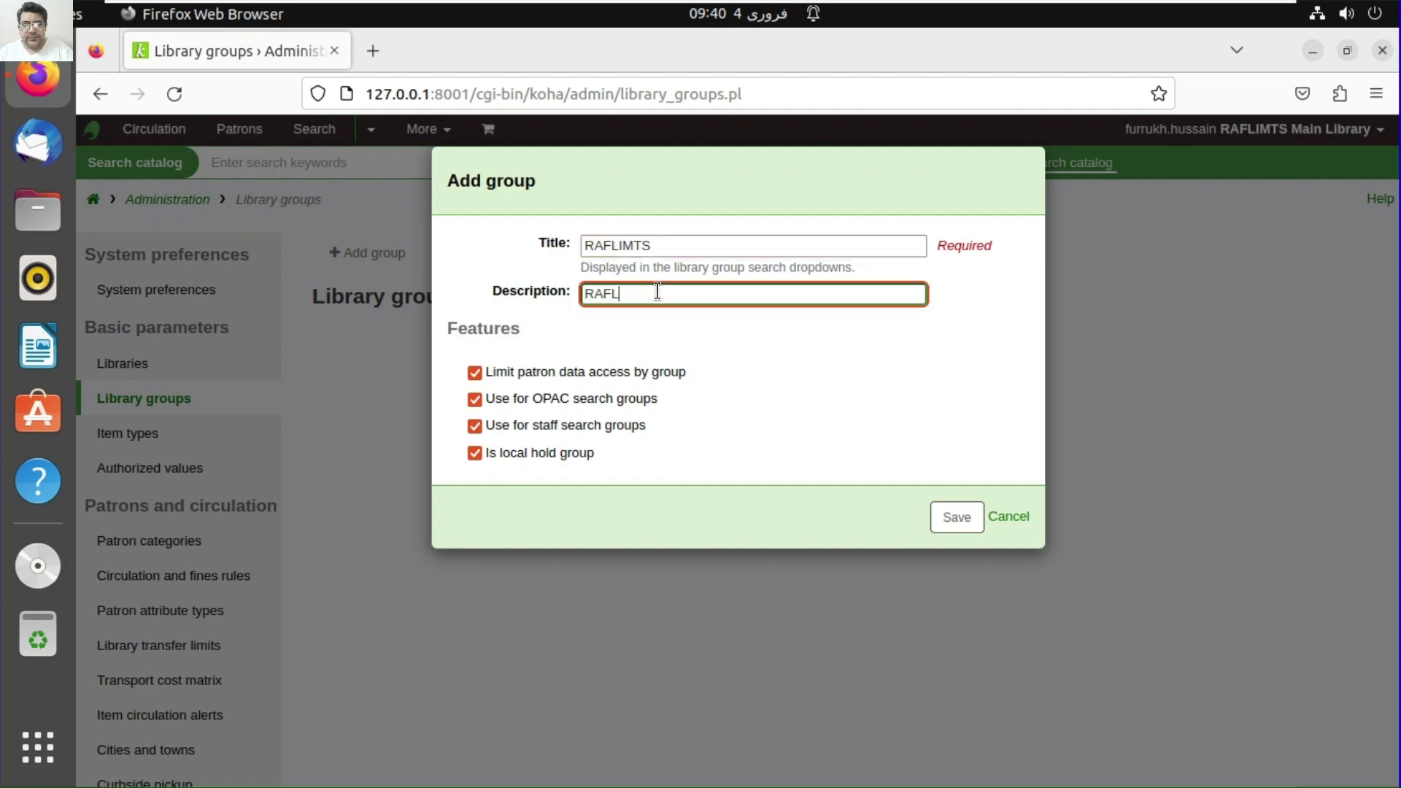
pyautogui.write('IMTS')
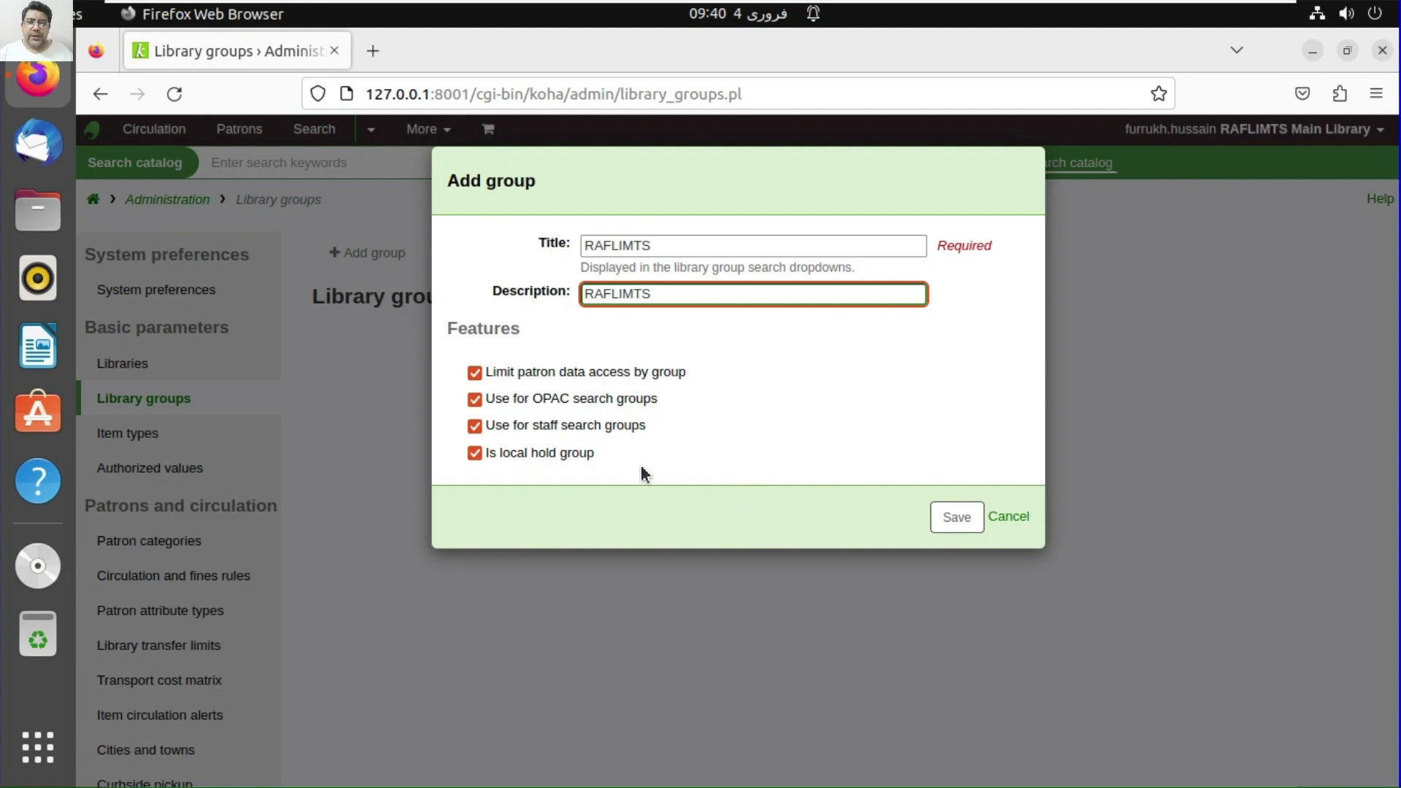
pyautogui.click(954, 516)
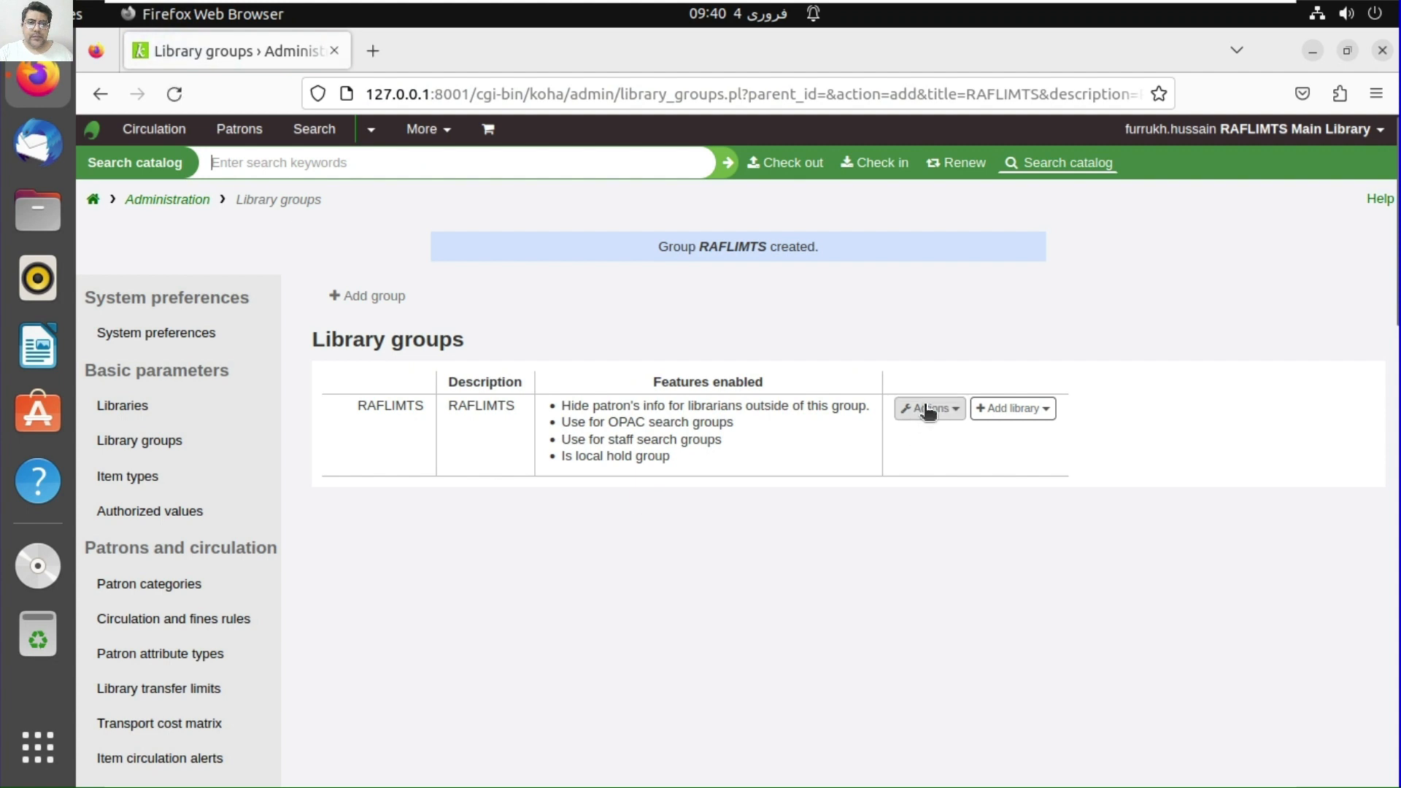
pyautogui.click(930, 408)
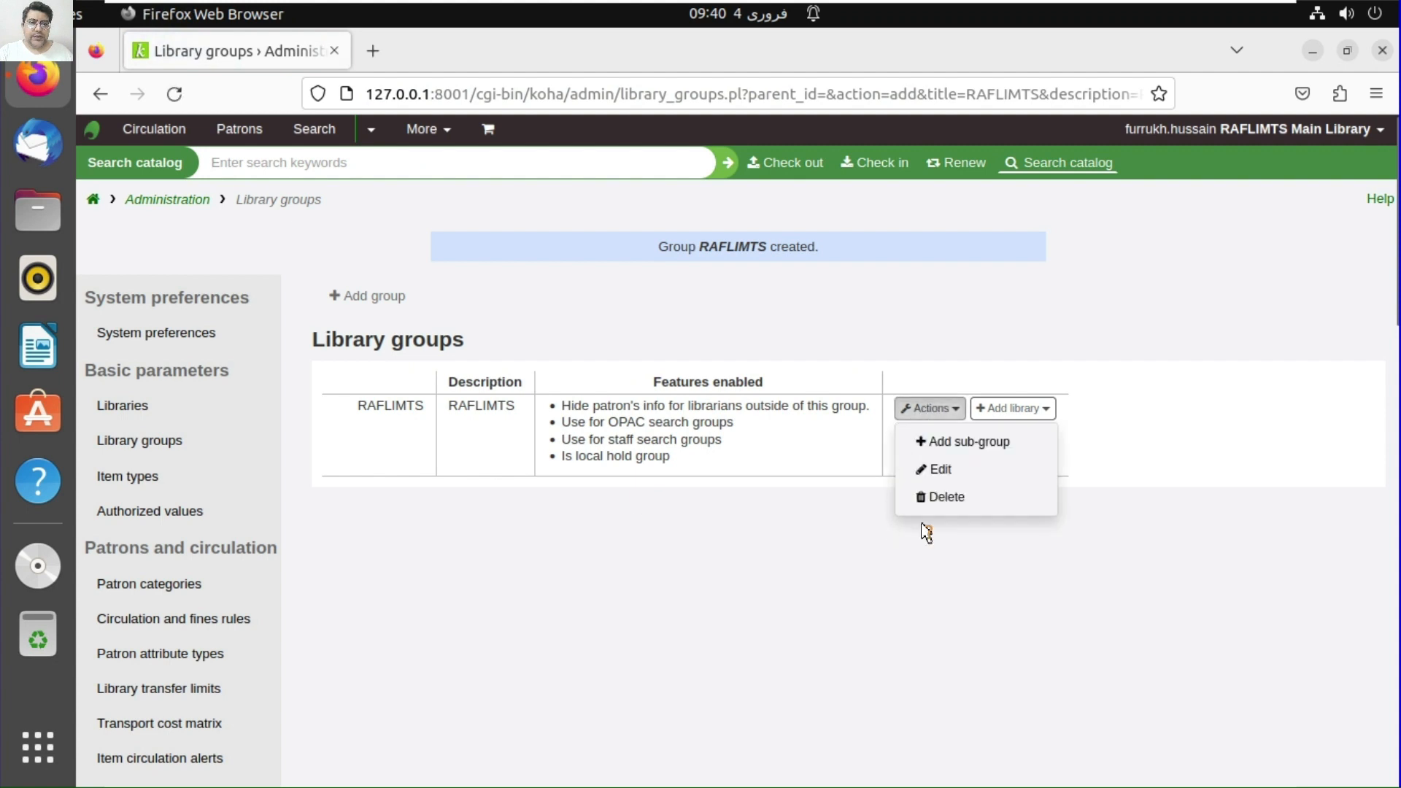
pyautogui.click(1011, 408)
pyautogui.click(1009, 408)
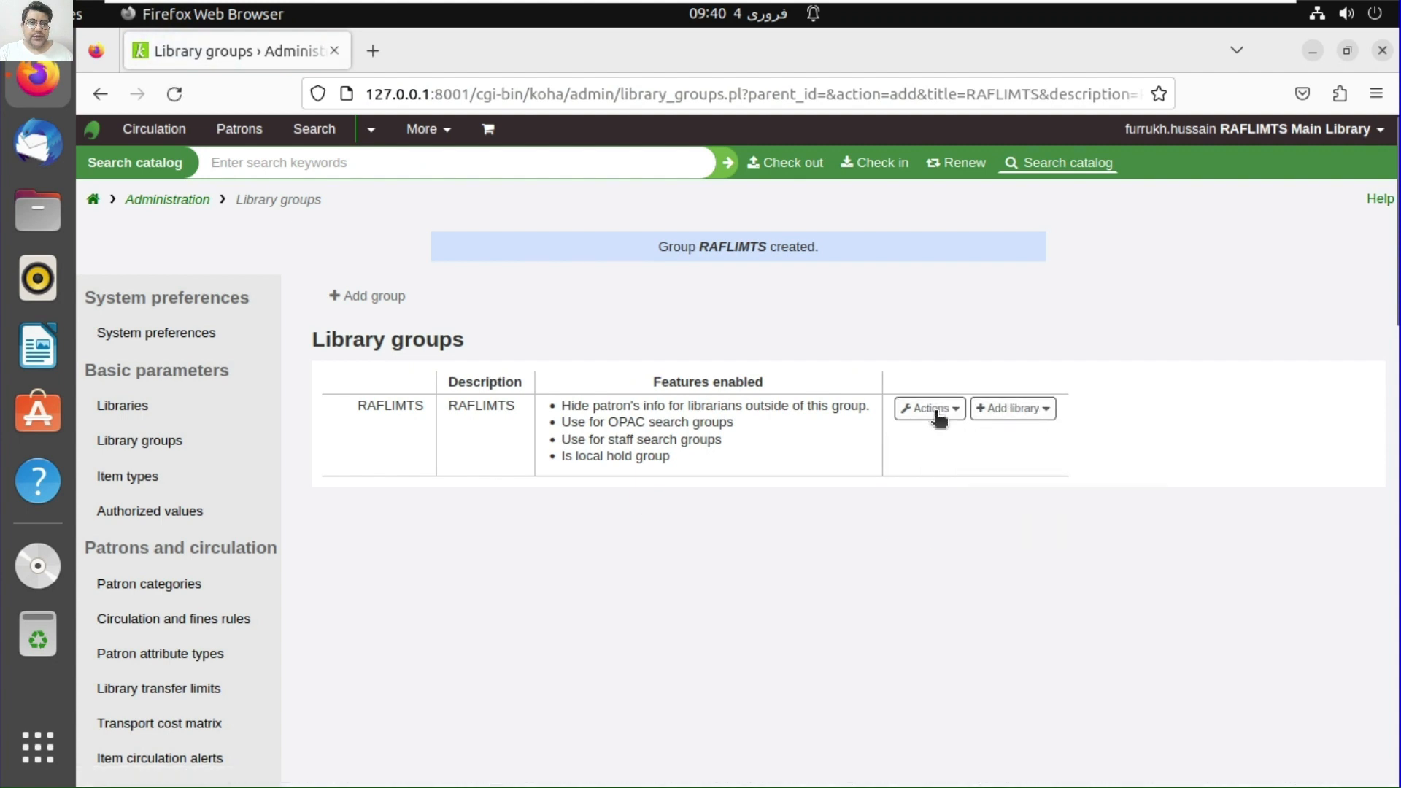
pyautogui.click(939, 417)
# - Add Faculty of Arts Library and RAFLIMTS Main Library to the RAFLIMTS group
pyautogui.click(1030, 409)
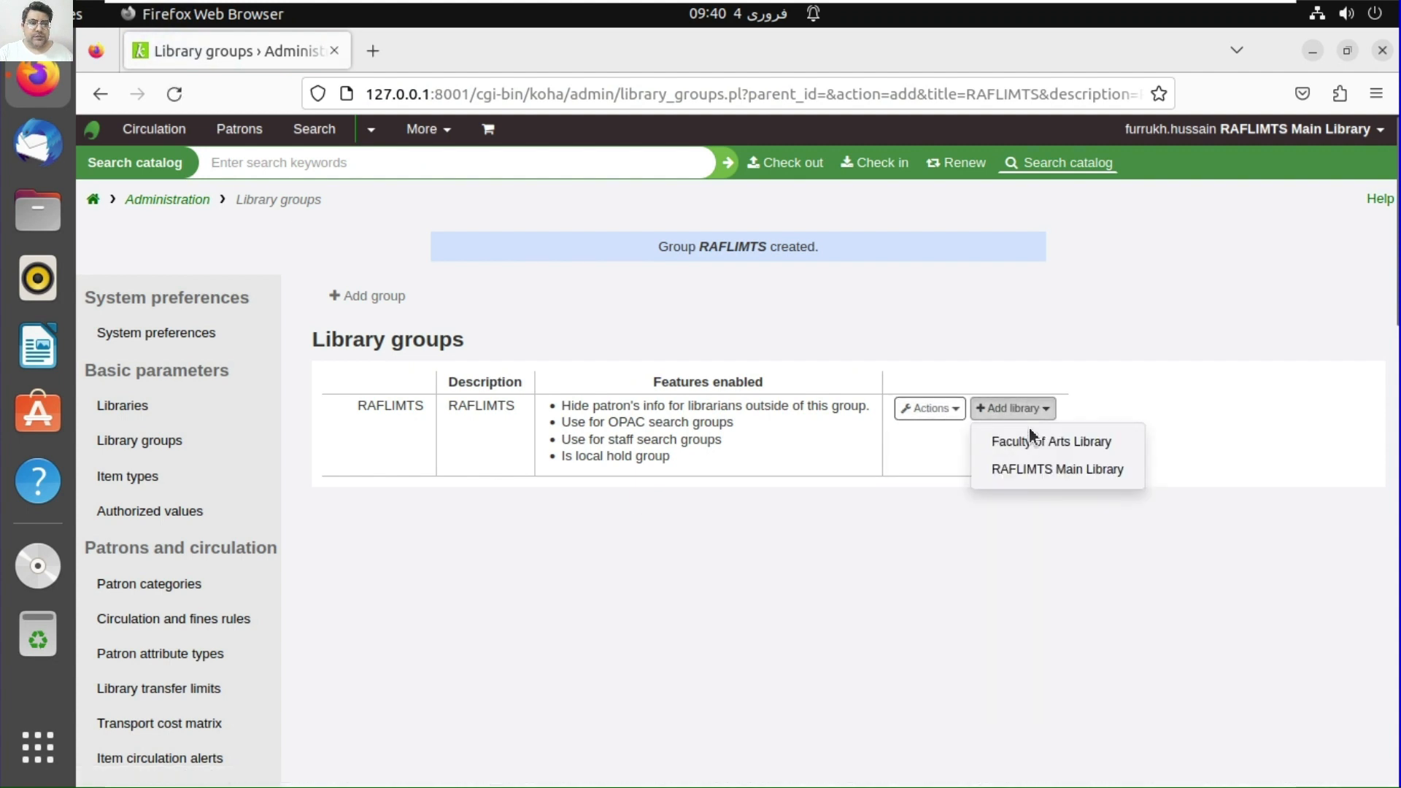
pyautogui.click(1048, 468)
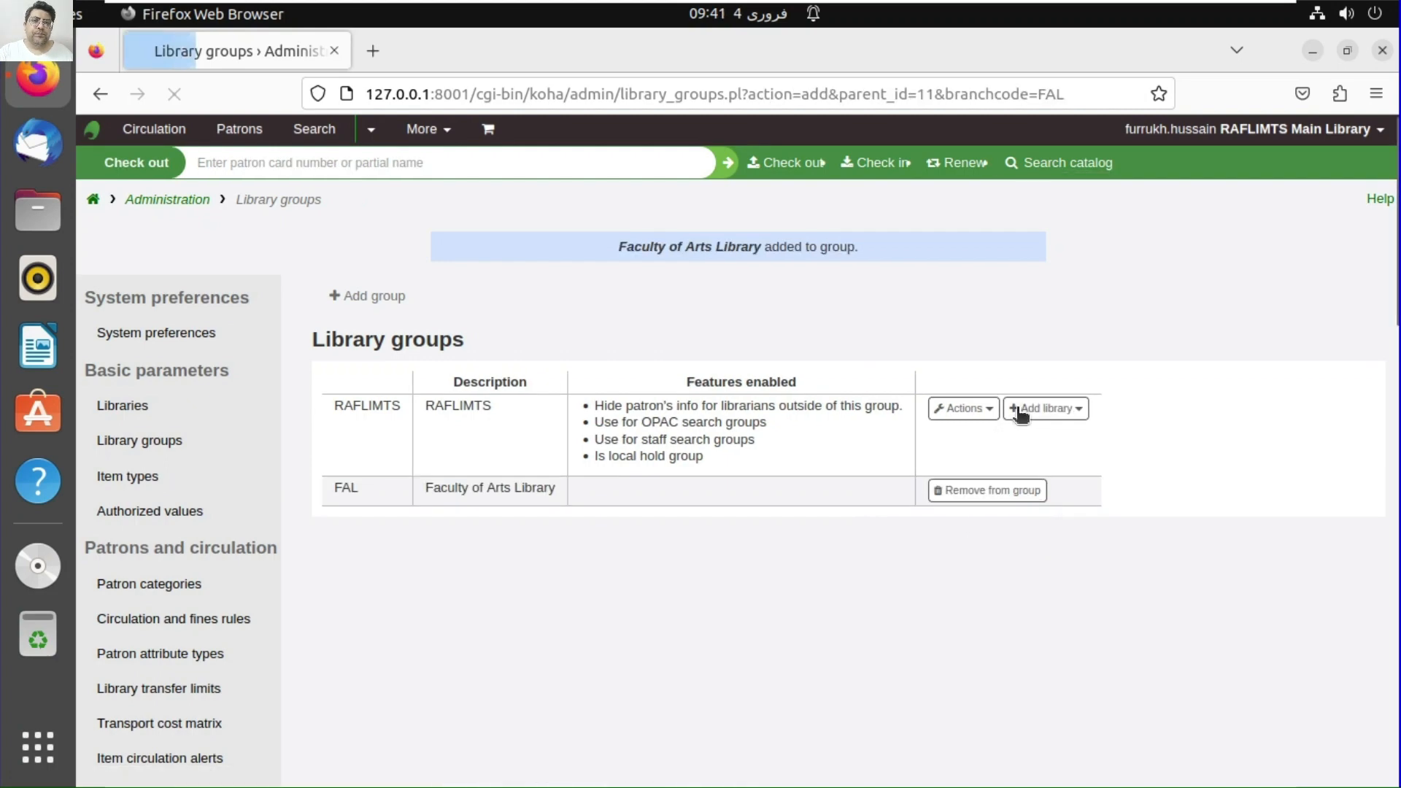
pyautogui.click(1050, 408)
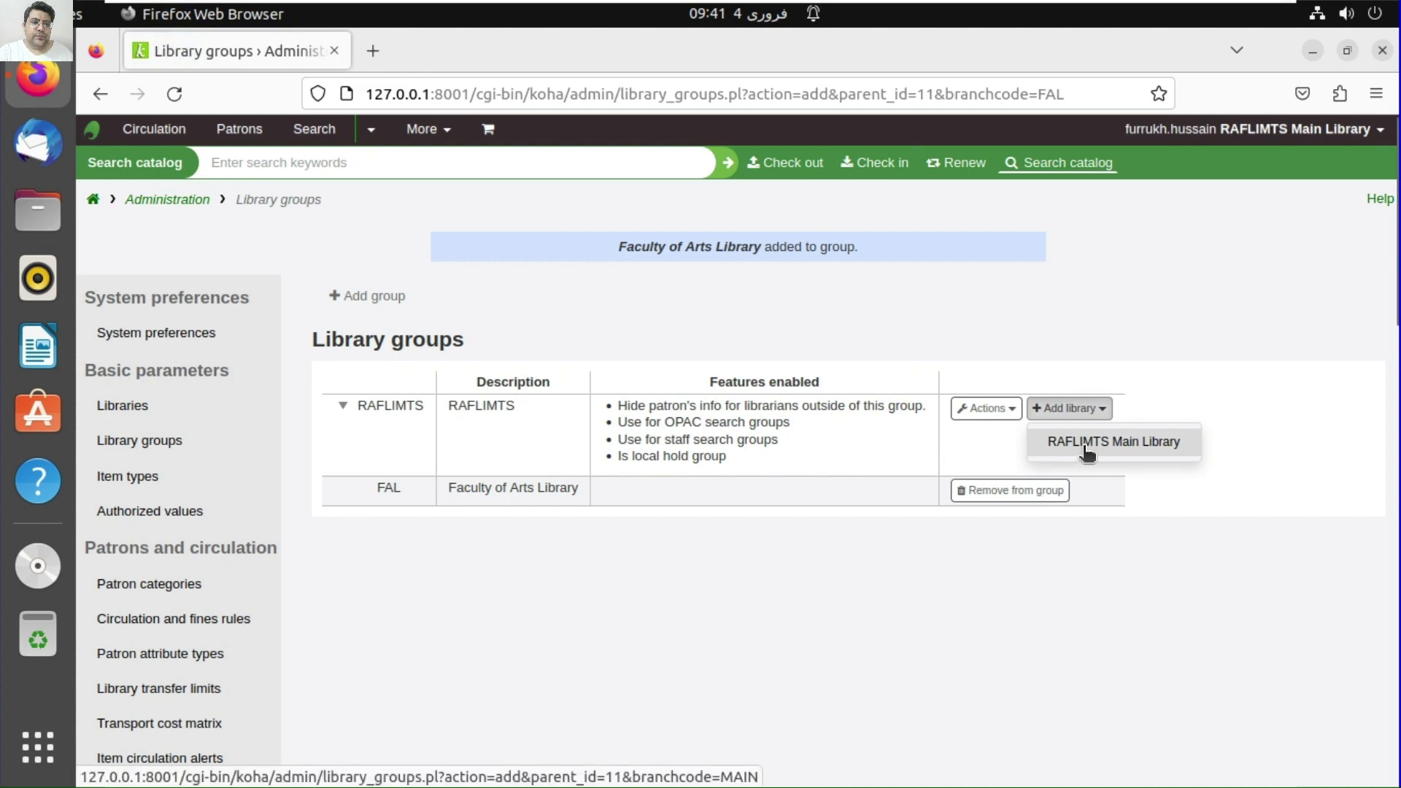
pyautogui.click(1081, 455)
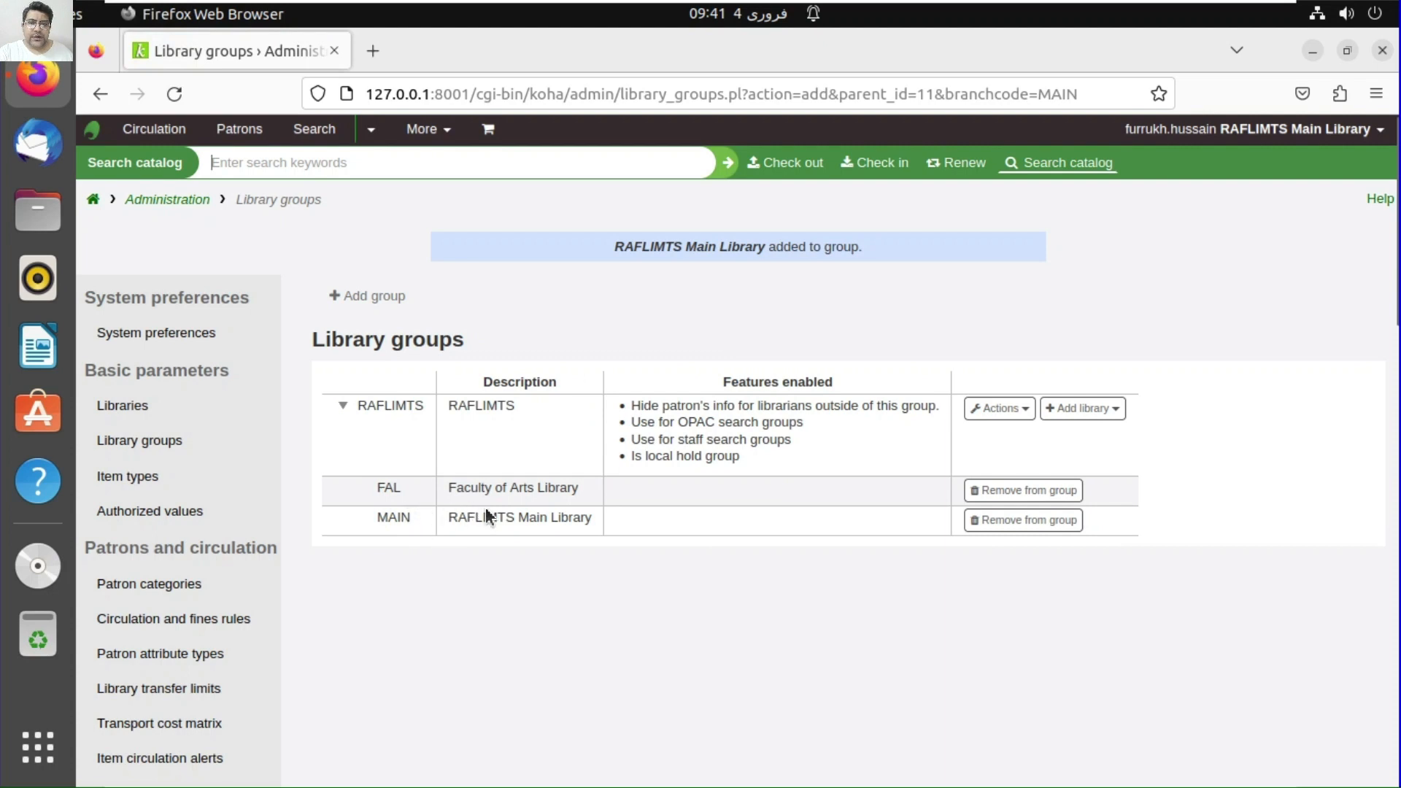
# - Open the item types administration and enlarge the page display to 120% zoom
pyautogui.click(159, 480)
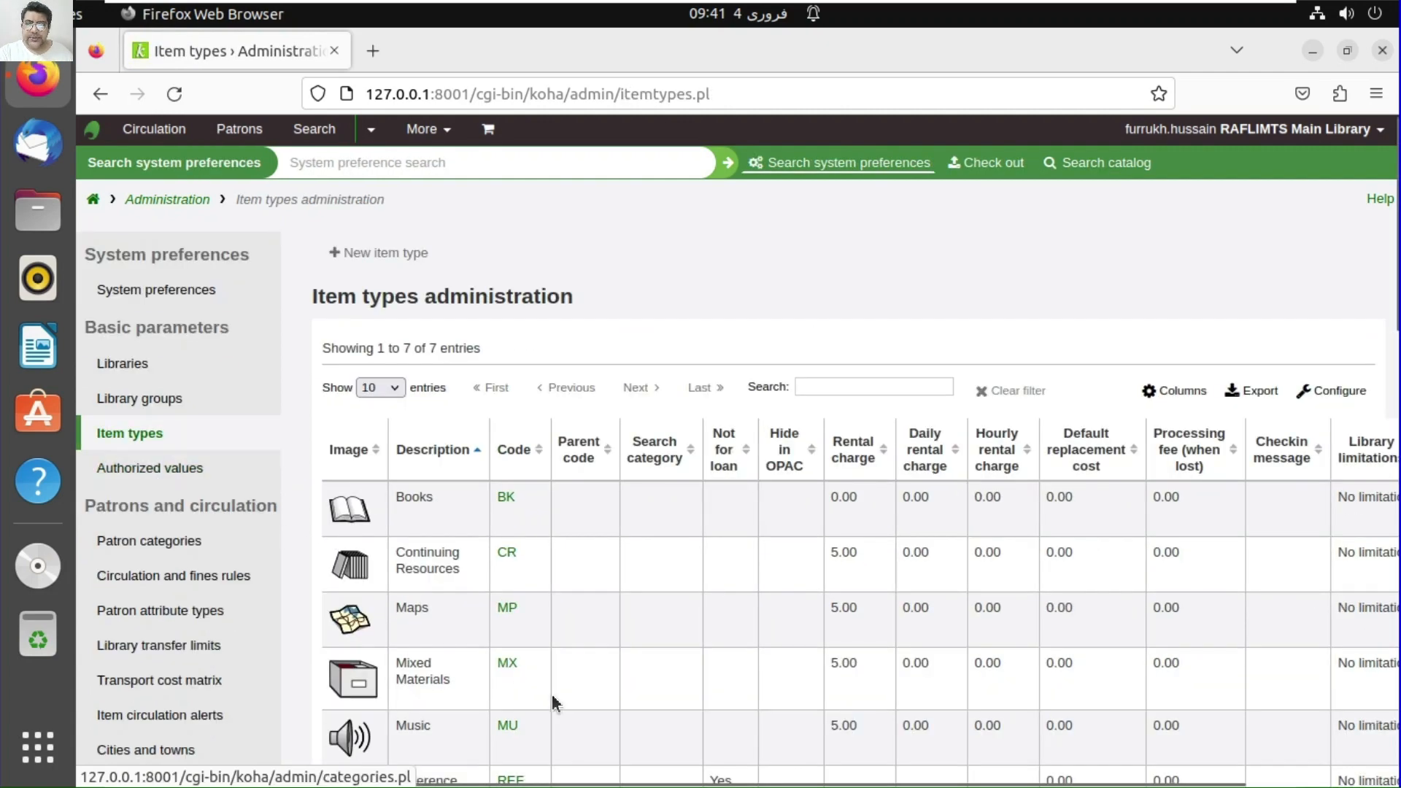
pyautogui.moveTo(699, 782); pyautogui.dragTo(831, 782)
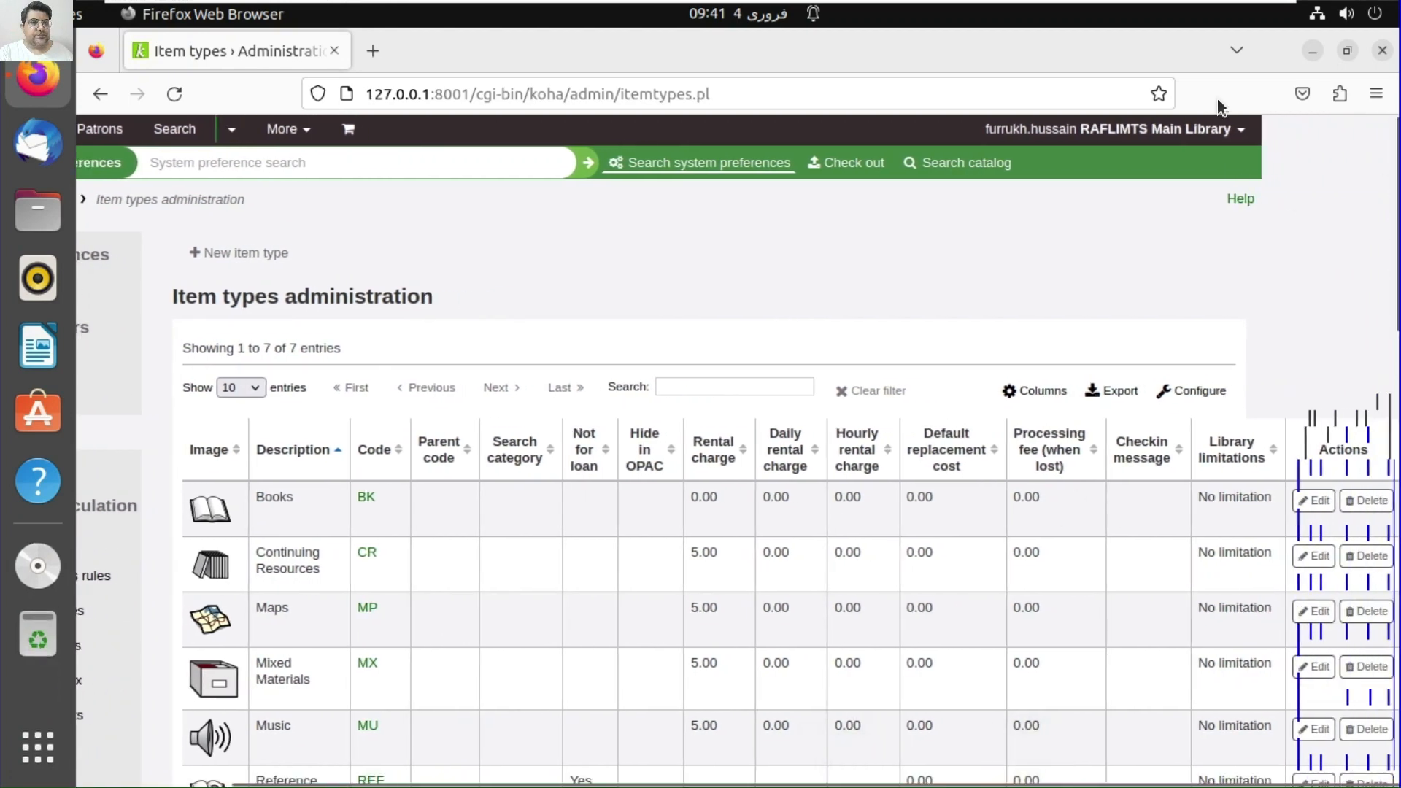
pyautogui.click(1376, 94)
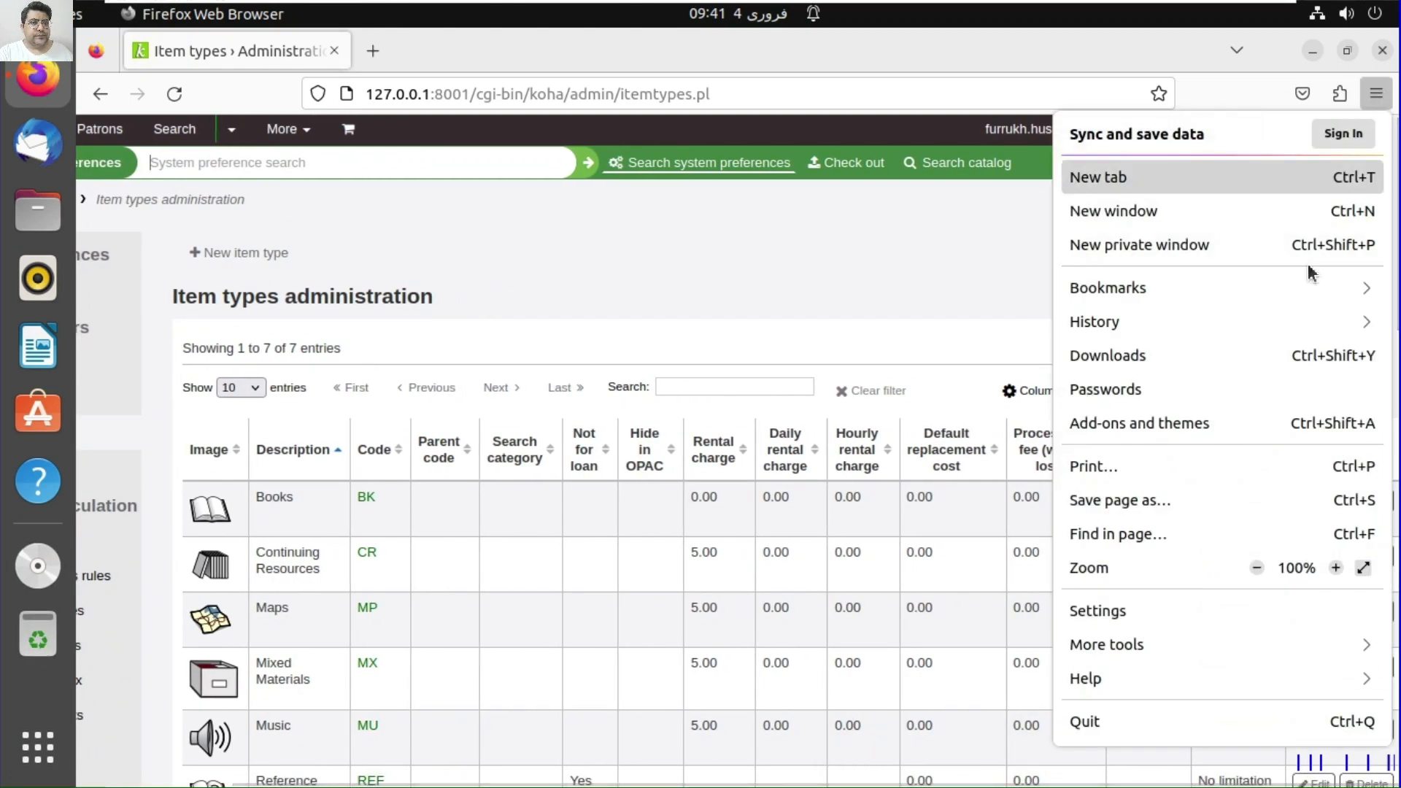
pyautogui.click(1335, 567)
pyautogui.click(1335, 567)
pyautogui.click(807, 306)
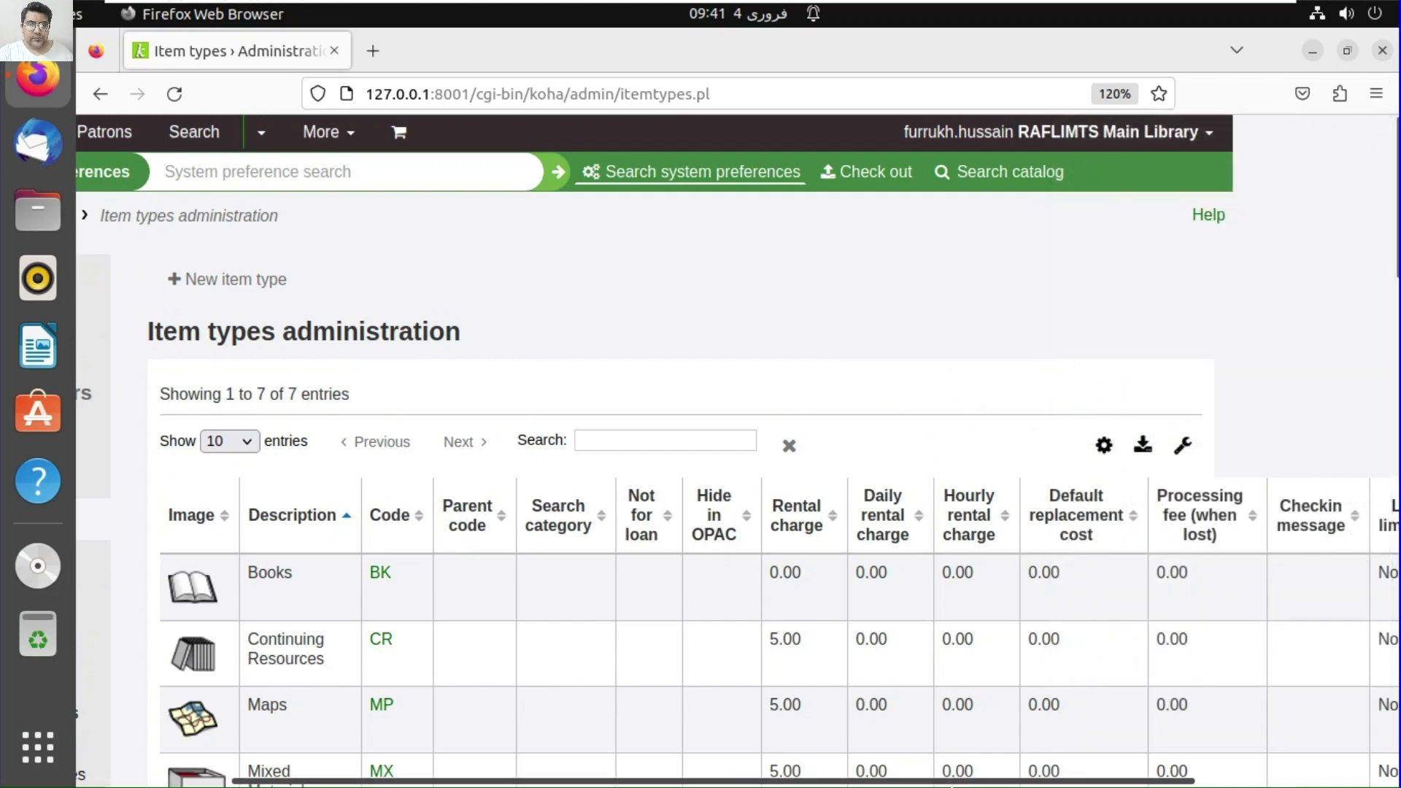
# - Examine the item types table across all rows and columns, including codes, loan status, rental charges, library limitations and available actions
pyautogui.moveTo(1040, 782); pyautogui.dragTo(1249, 783)
pyautogui.moveTo(870, 784); pyautogui.dragTo(511, 784)
pyautogui.scroll(-5, 637, 647)
pyautogui.scroll(-3, 640, 647)
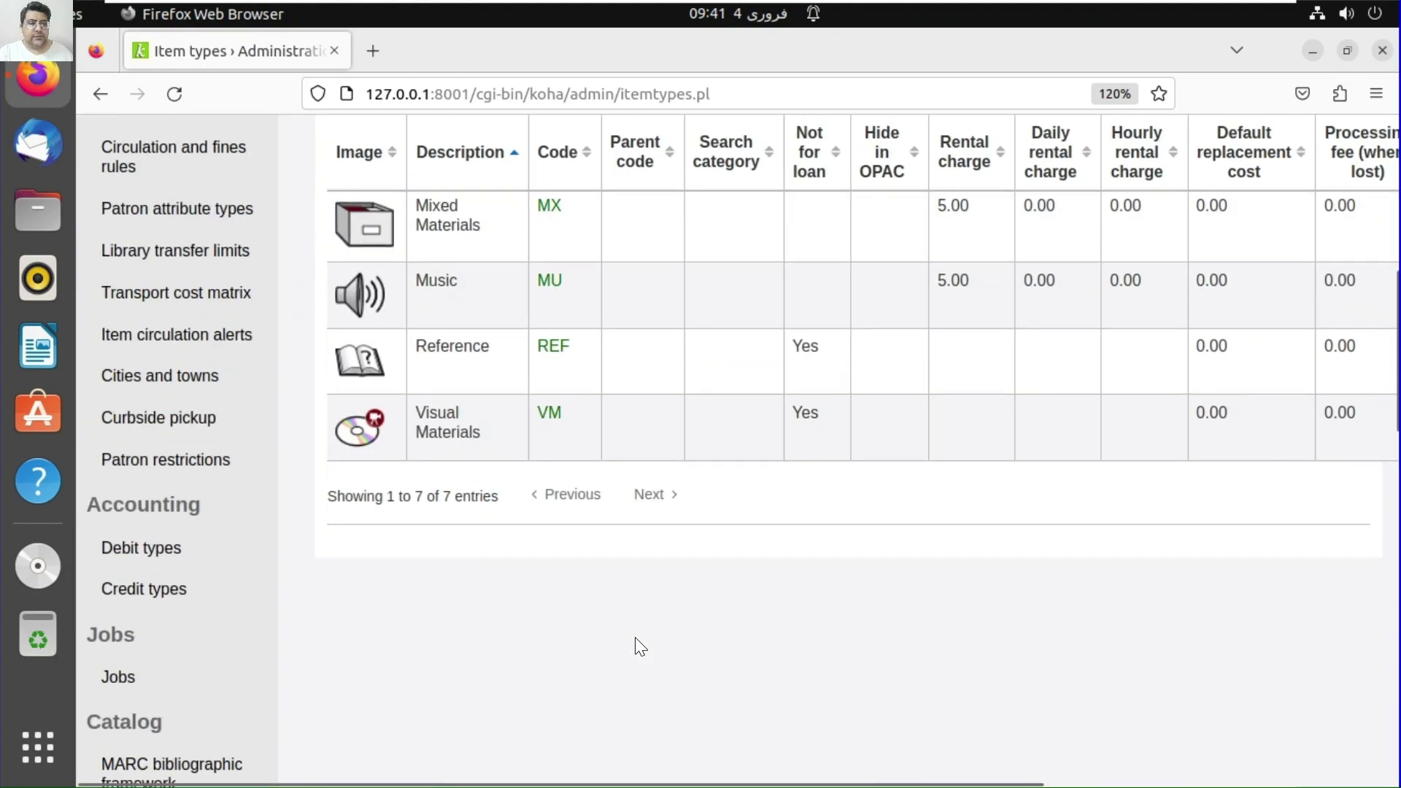
pyautogui.scroll(4, 639, 647)
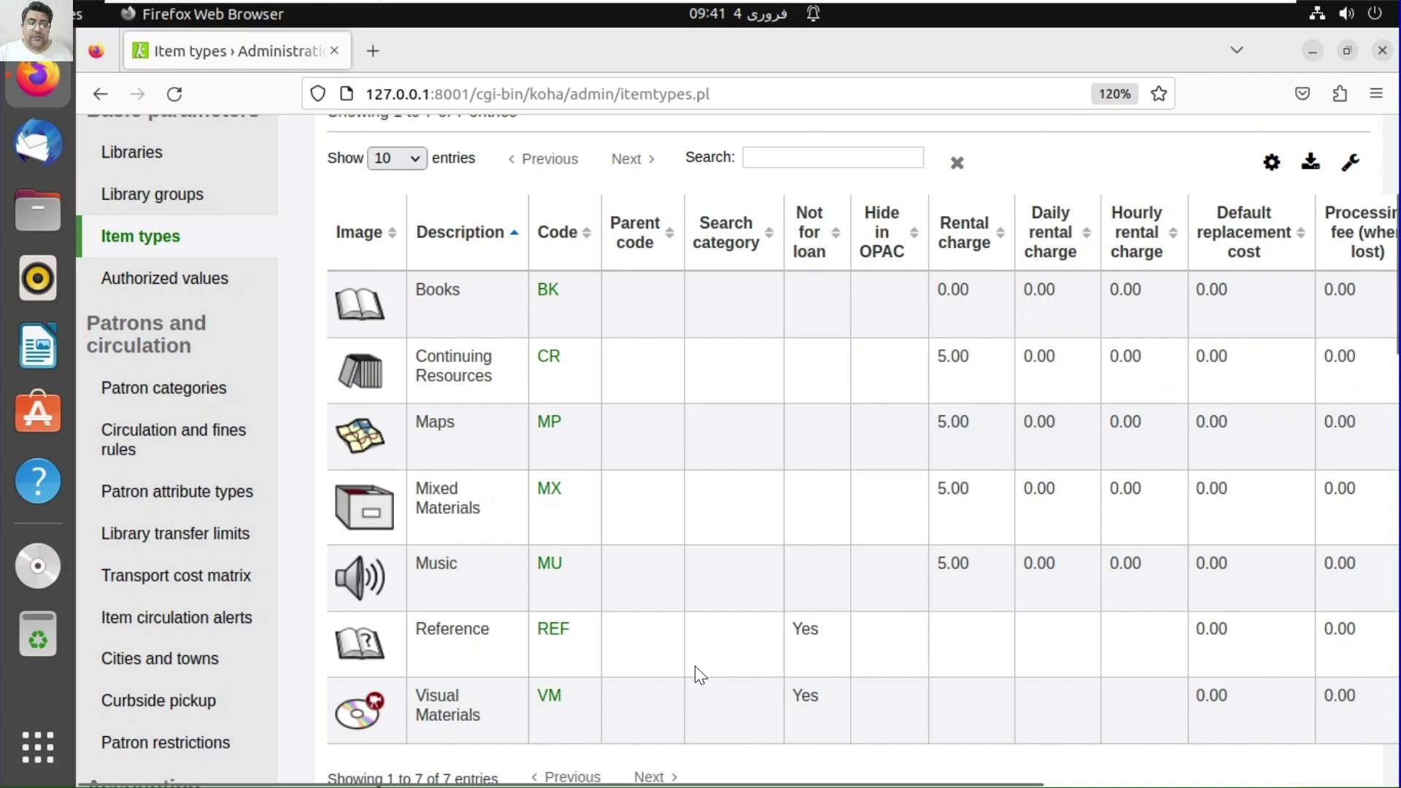
pyautogui.scroll(2, 685, 606)
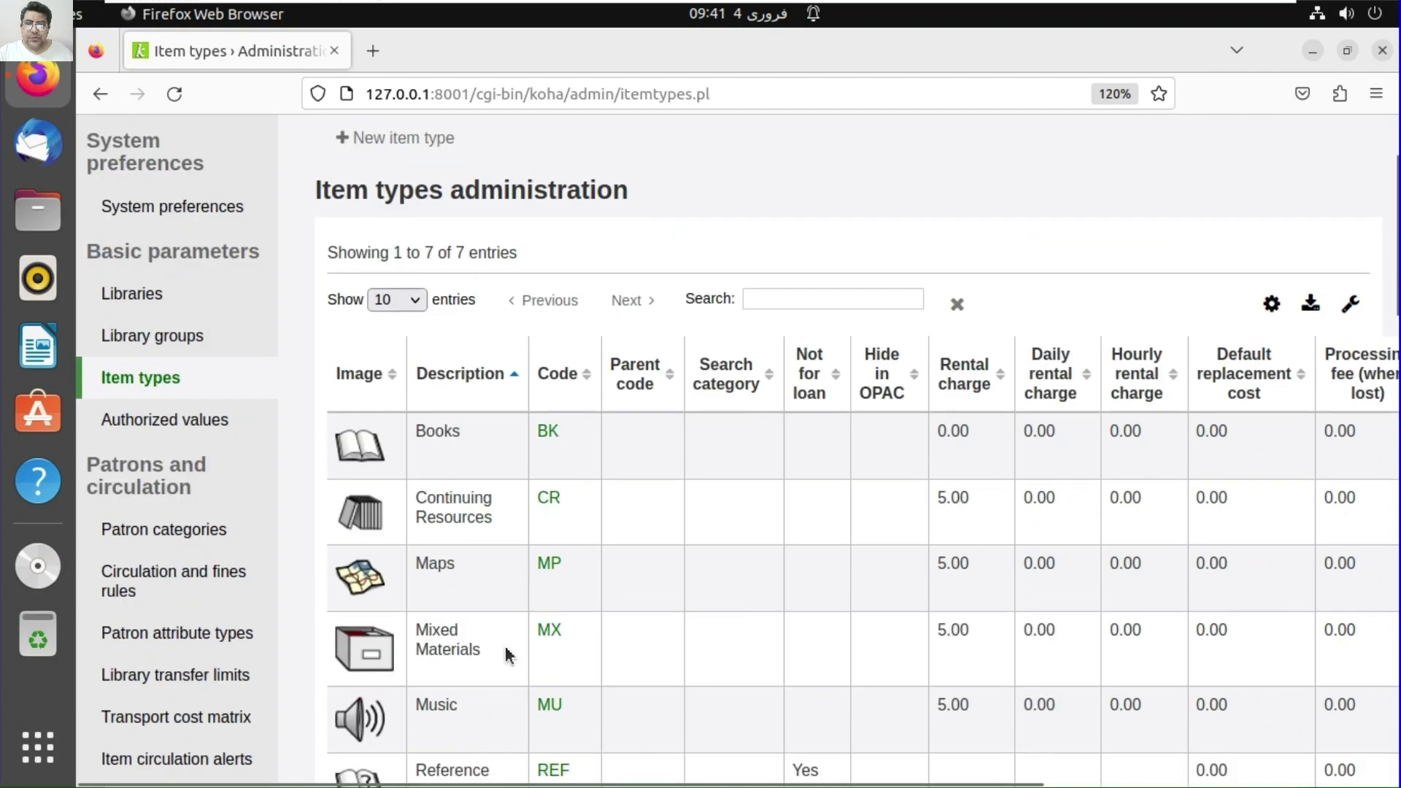
pyautogui.scroll(-2, 508, 654)
pyautogui.moveTo(649, 783); pyautogui.dragTo(1071, 786)
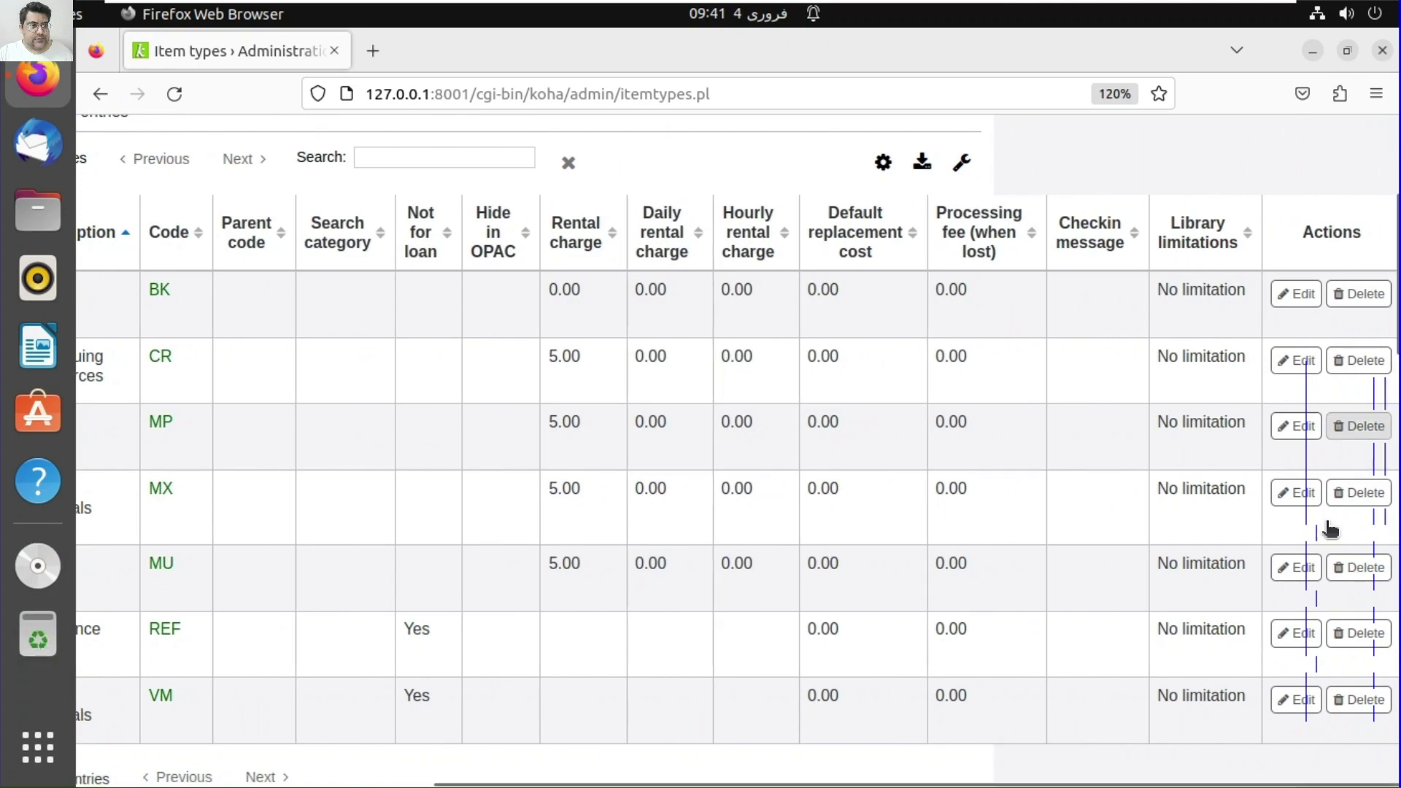
pyautogui.scroll(4, 873, 650)
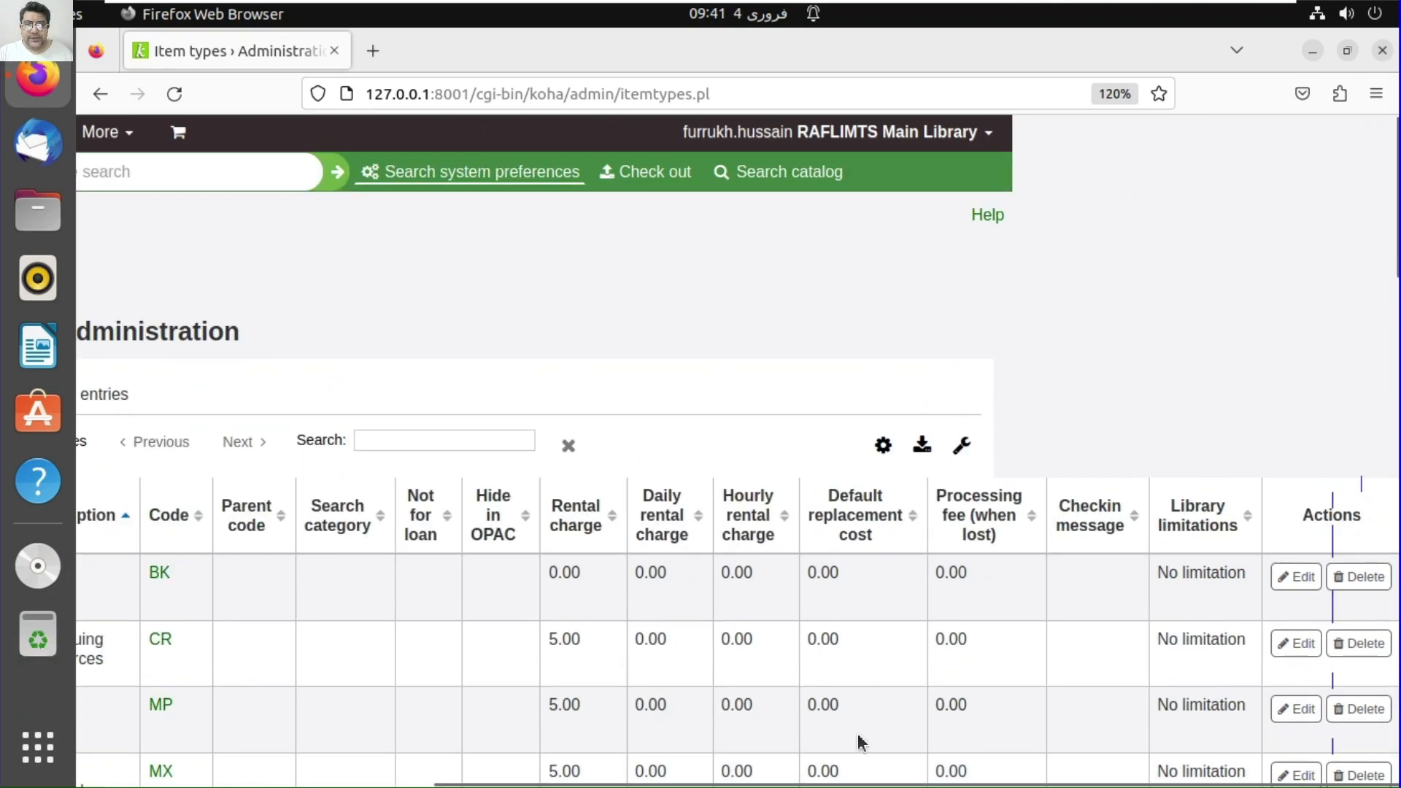
# - Start a new item type with the code EB and the description eBook
pyautogui.scroll(-2, 860, 738)
pyautogui.moveTo(841, 783); pyautogui.dragTo(482, 783)
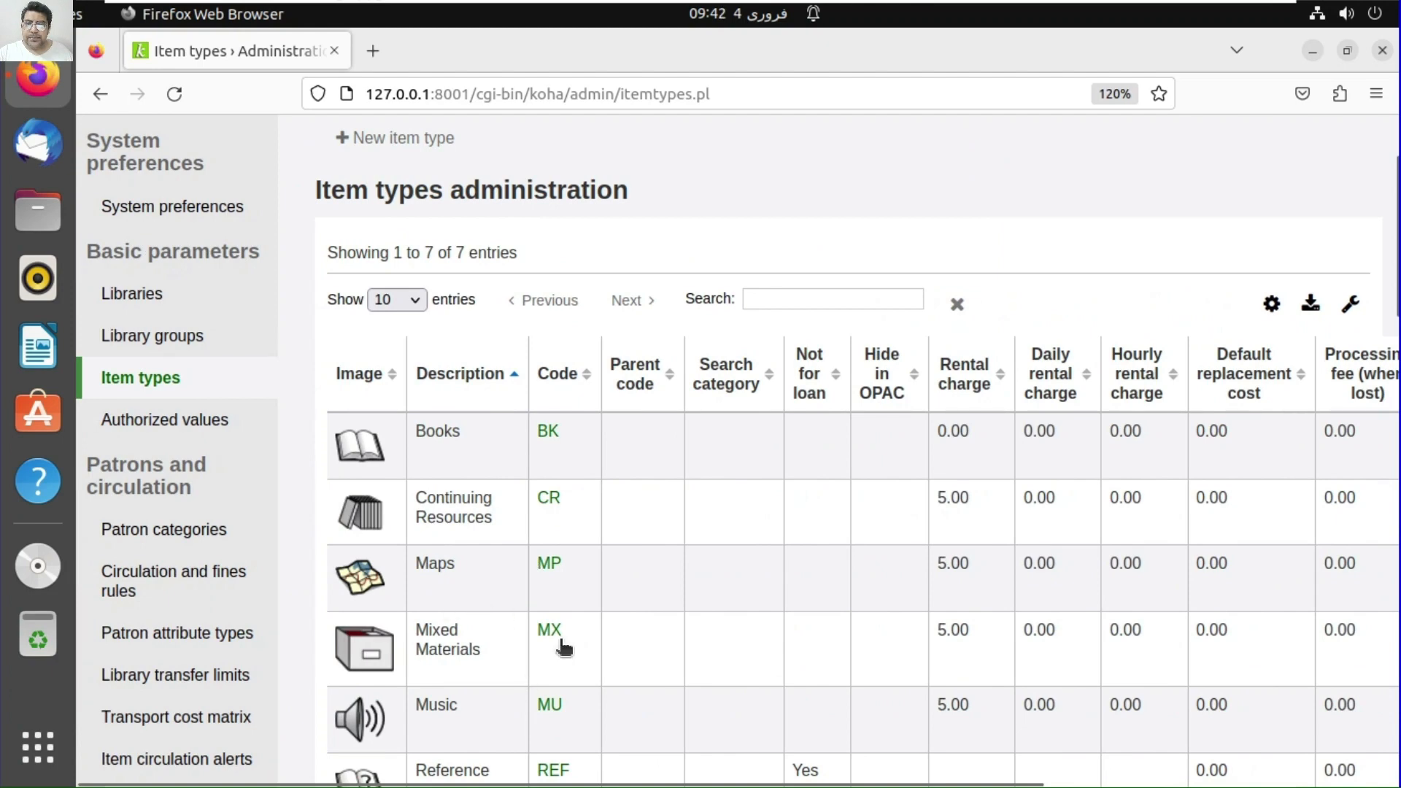
pyautogui.scroll(-3, 561, 724)
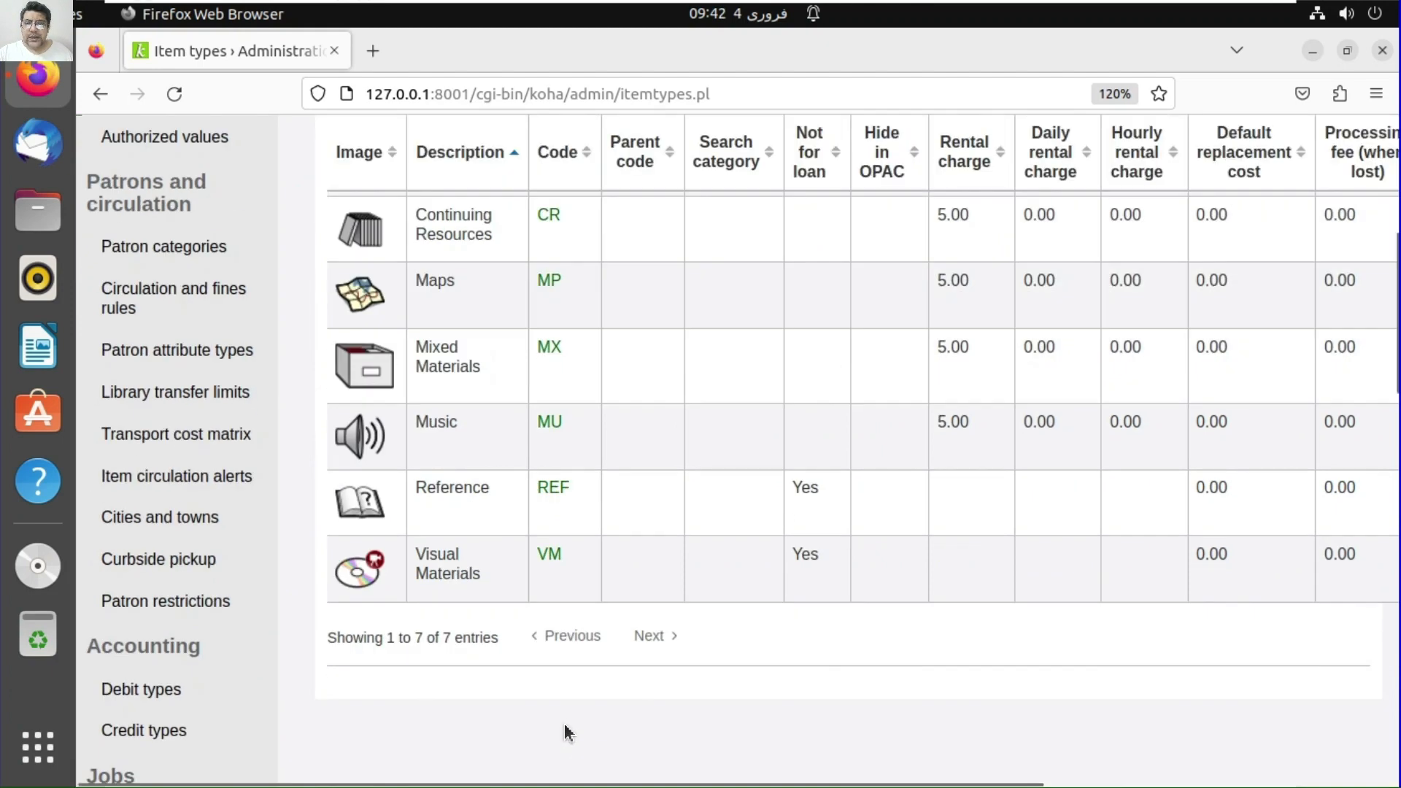
pyautogui.scroll(3, 566, 724)
pyautogui.scroll(2, 498, 264)
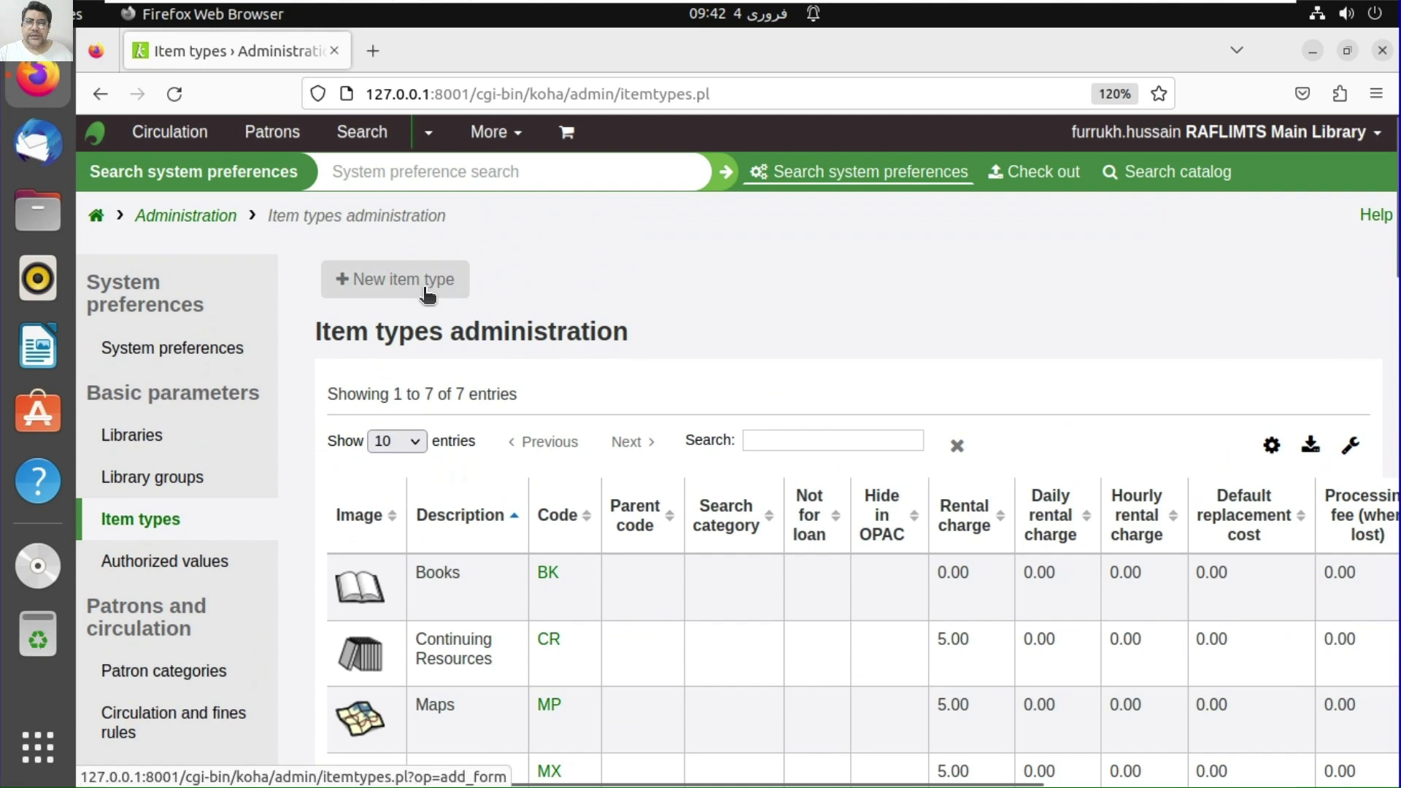
pyautogui.click(426, 291)
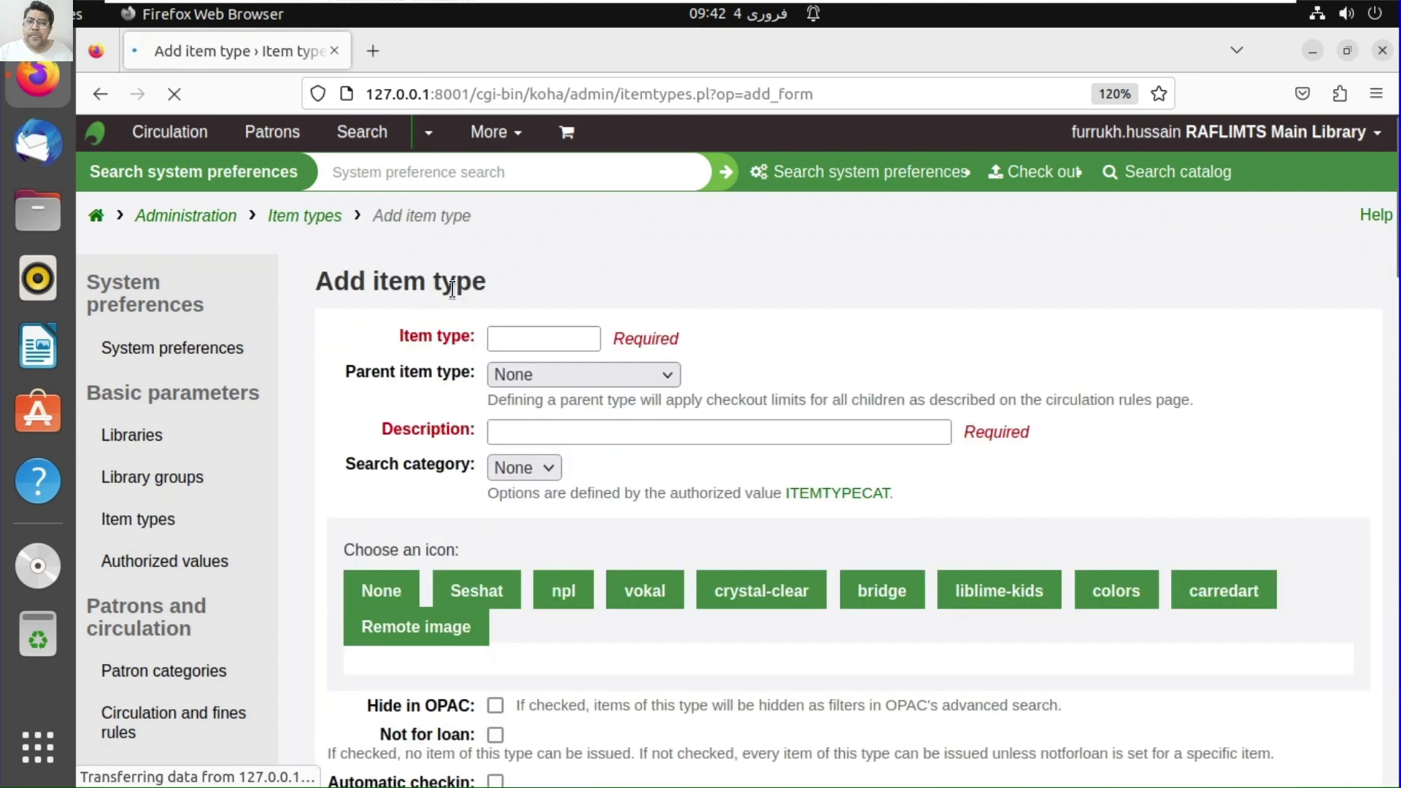
pyautogui.click(538, 337)
pyautogui.write('e')
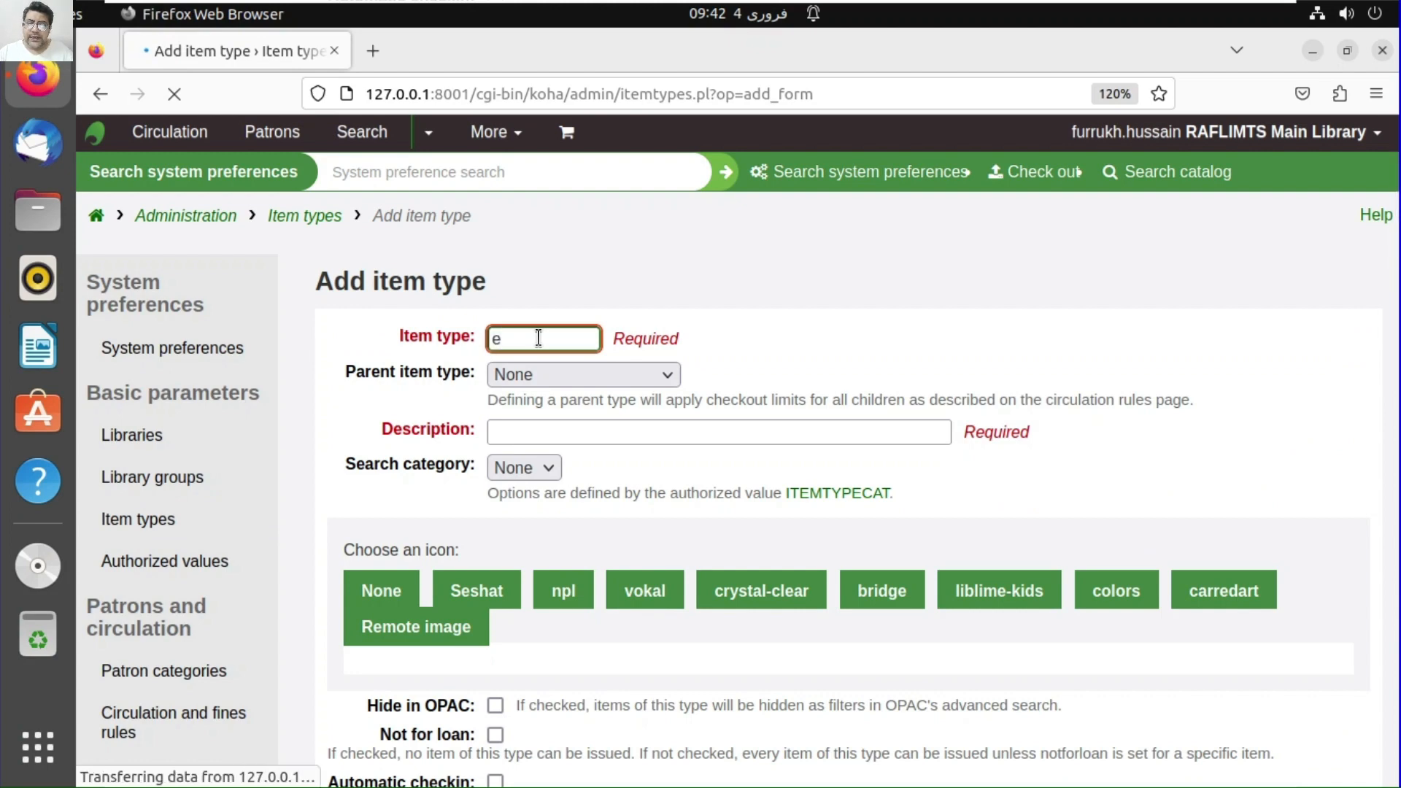
pyautogui.write('B')
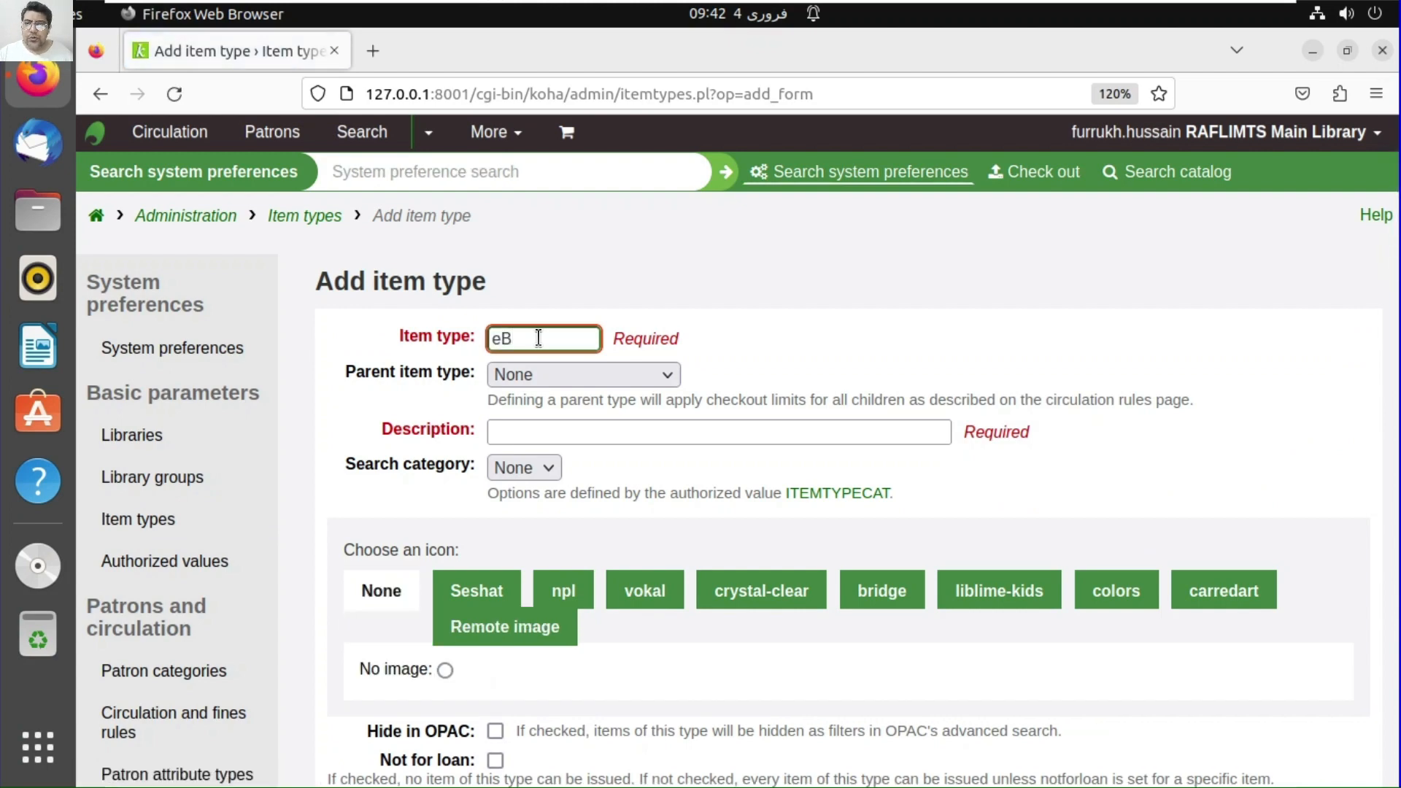
pyautogui.click(562, 429)
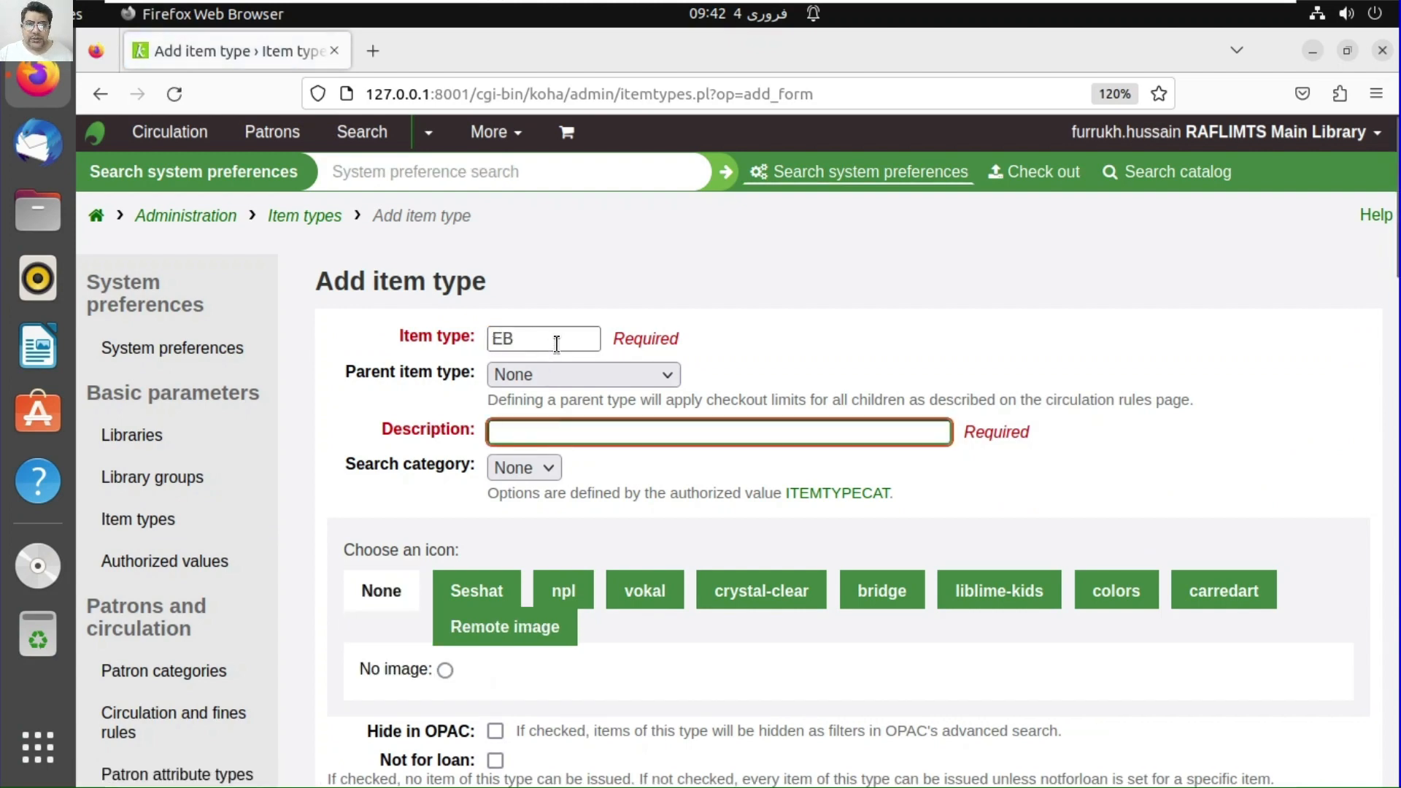
pyautogui.write('E')
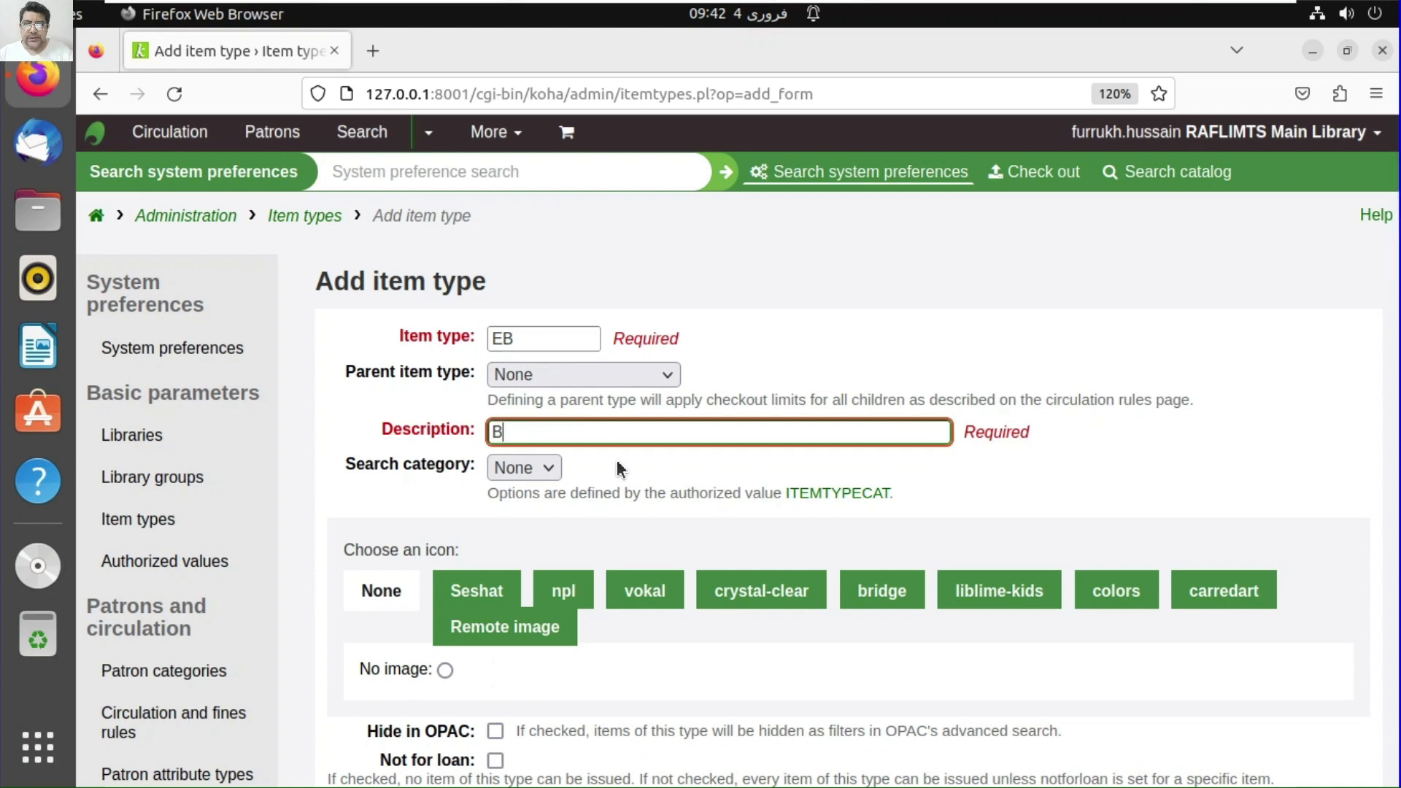
pyautogui.press('BackSpace')
pyautogui.write('e')
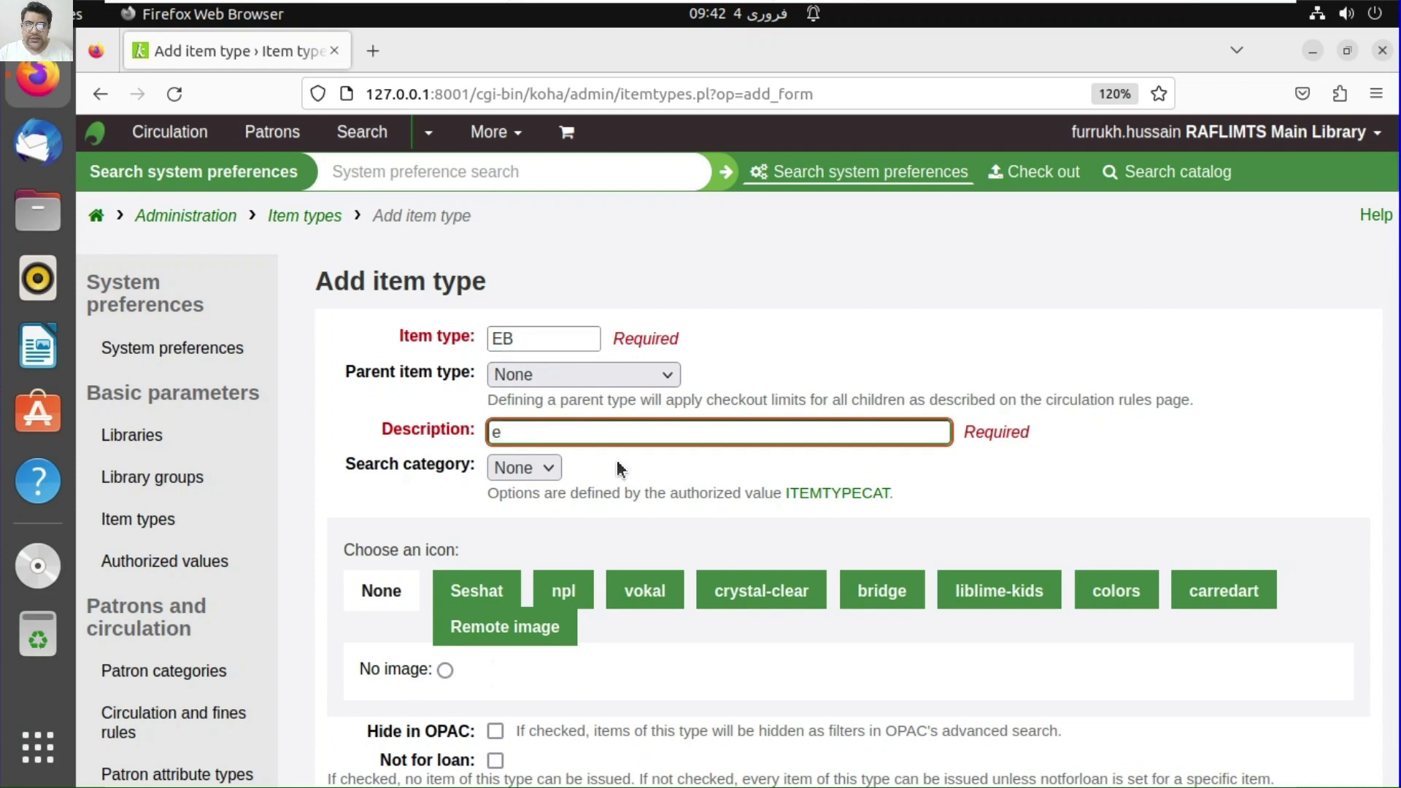
pyautogui.write('Book')
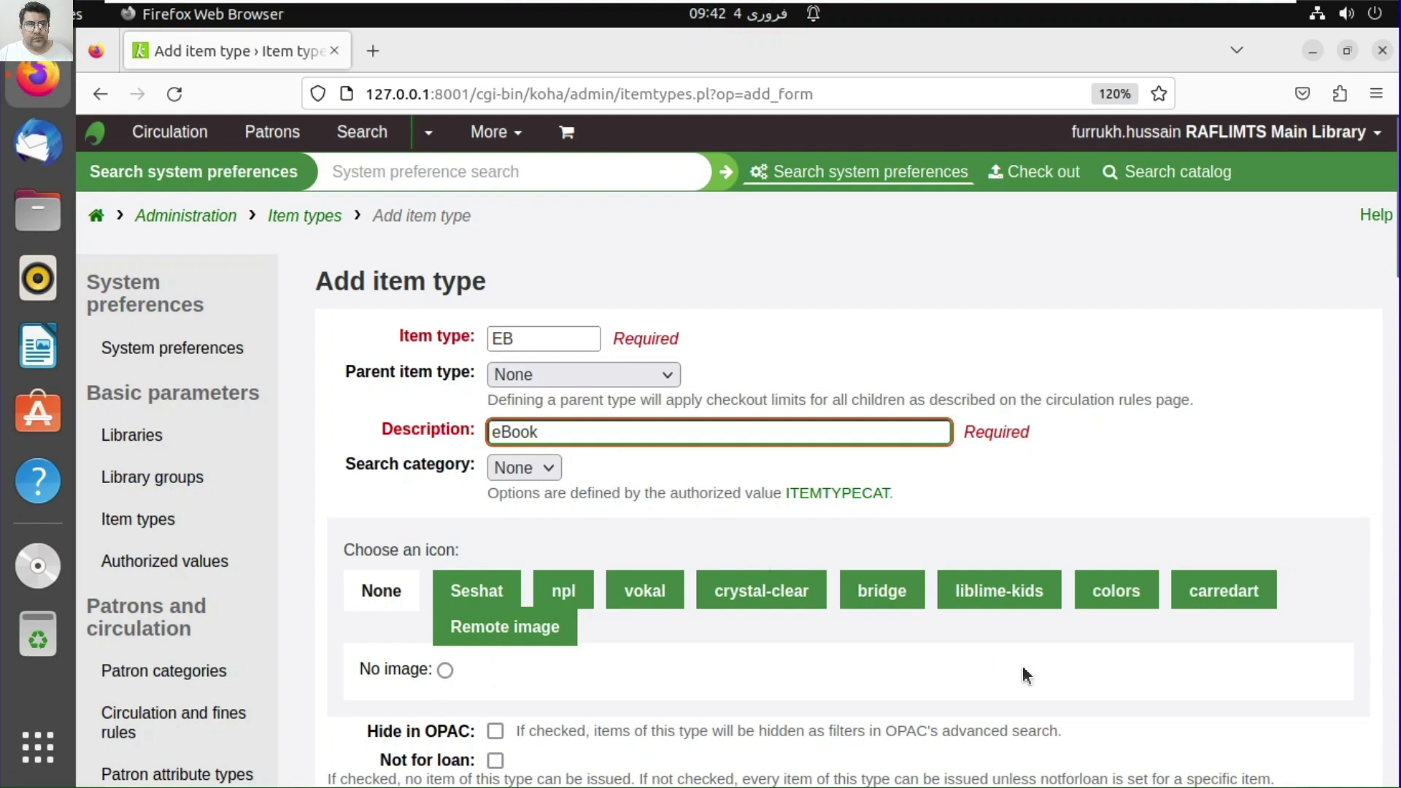
# - Choose the open book icon with the red e badge from the bridge set and mark the eBook type as not for loan
pyautogui.click(899, 602)
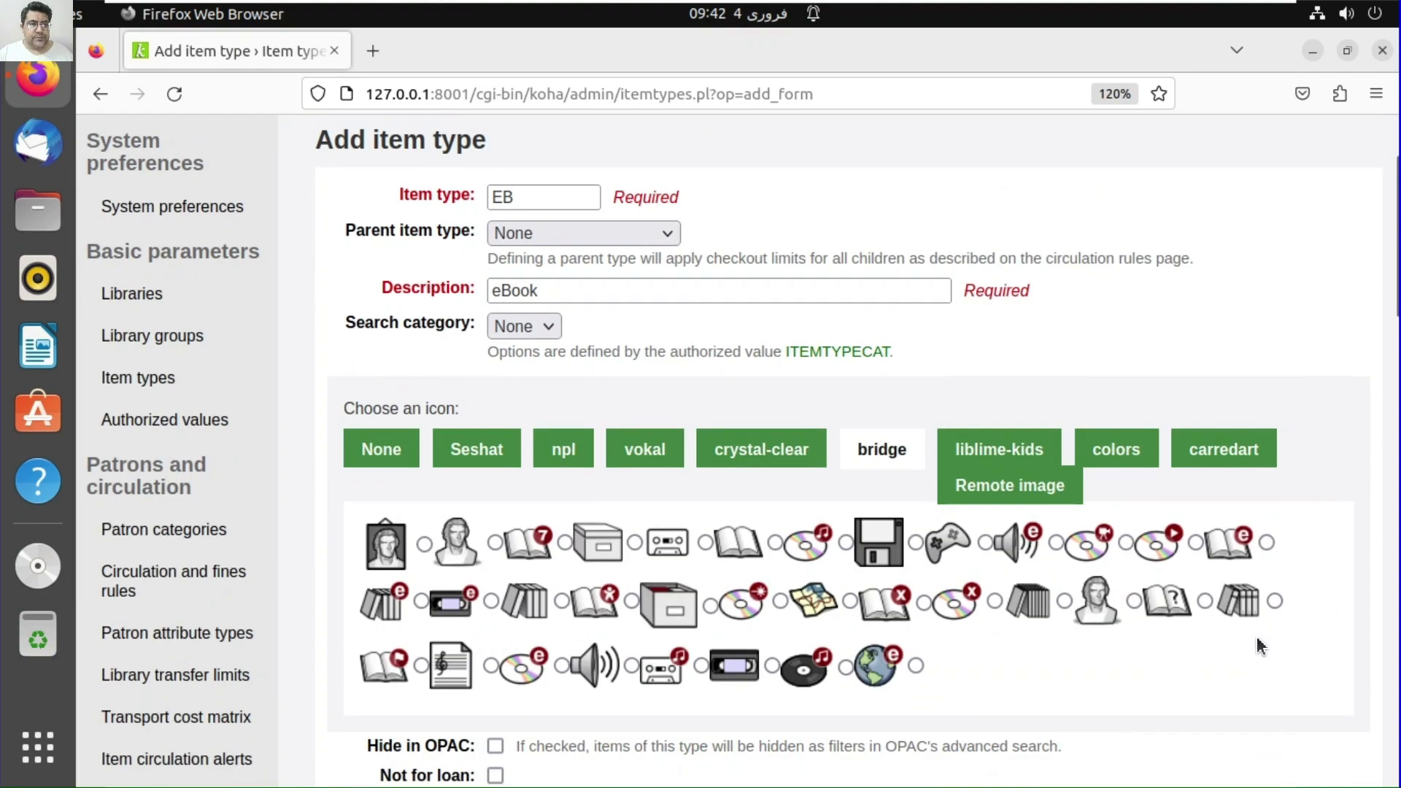
pyautogui.scroll(-2, 1267, 642)
pyautogui.click(1265, 544)
pyautogui.scroll(-6, 939, 542)
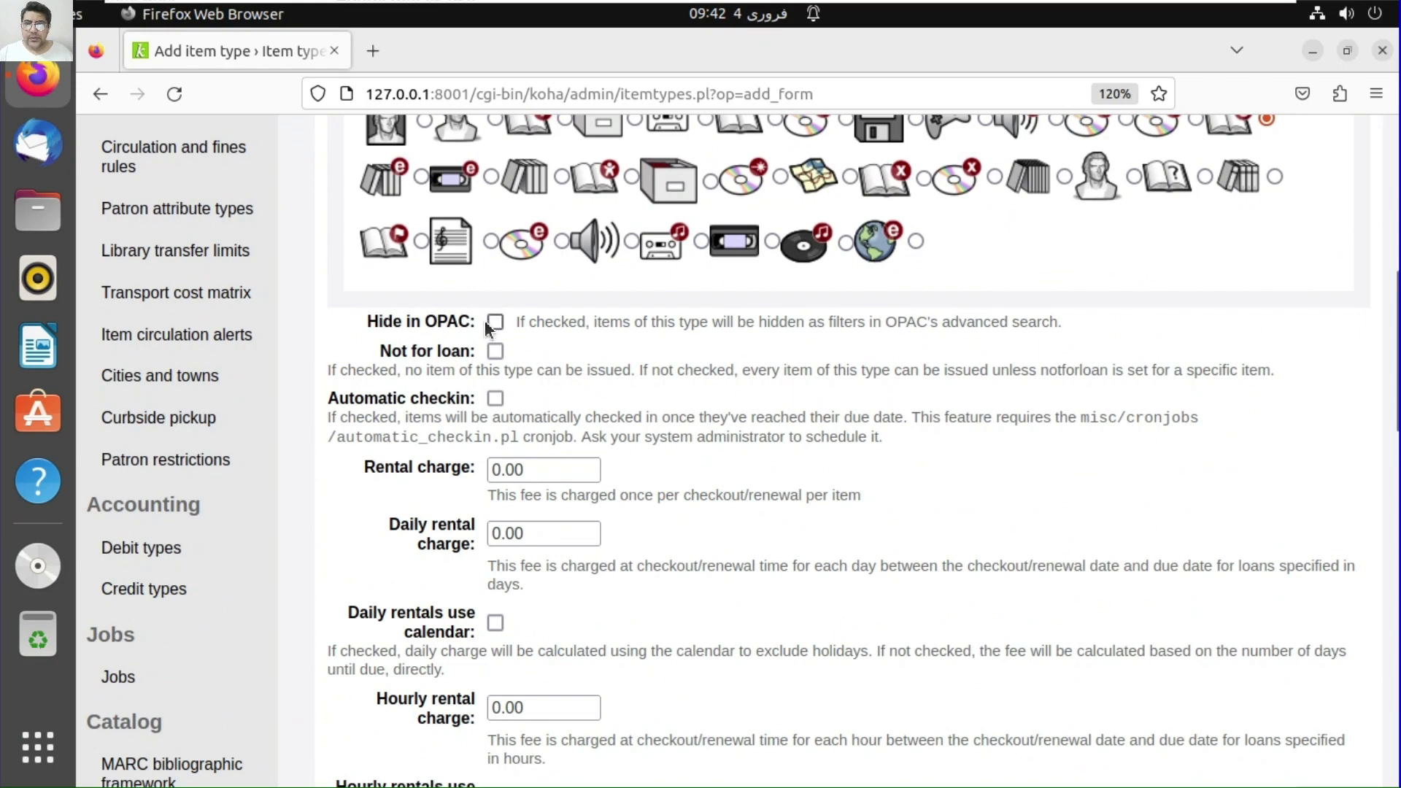
pyautogui.click(495, 353)
# - Look through the remaining item type settings, including the options for checkin message type and SIP media type
pyautogui.scroll(-4, 519, 518)
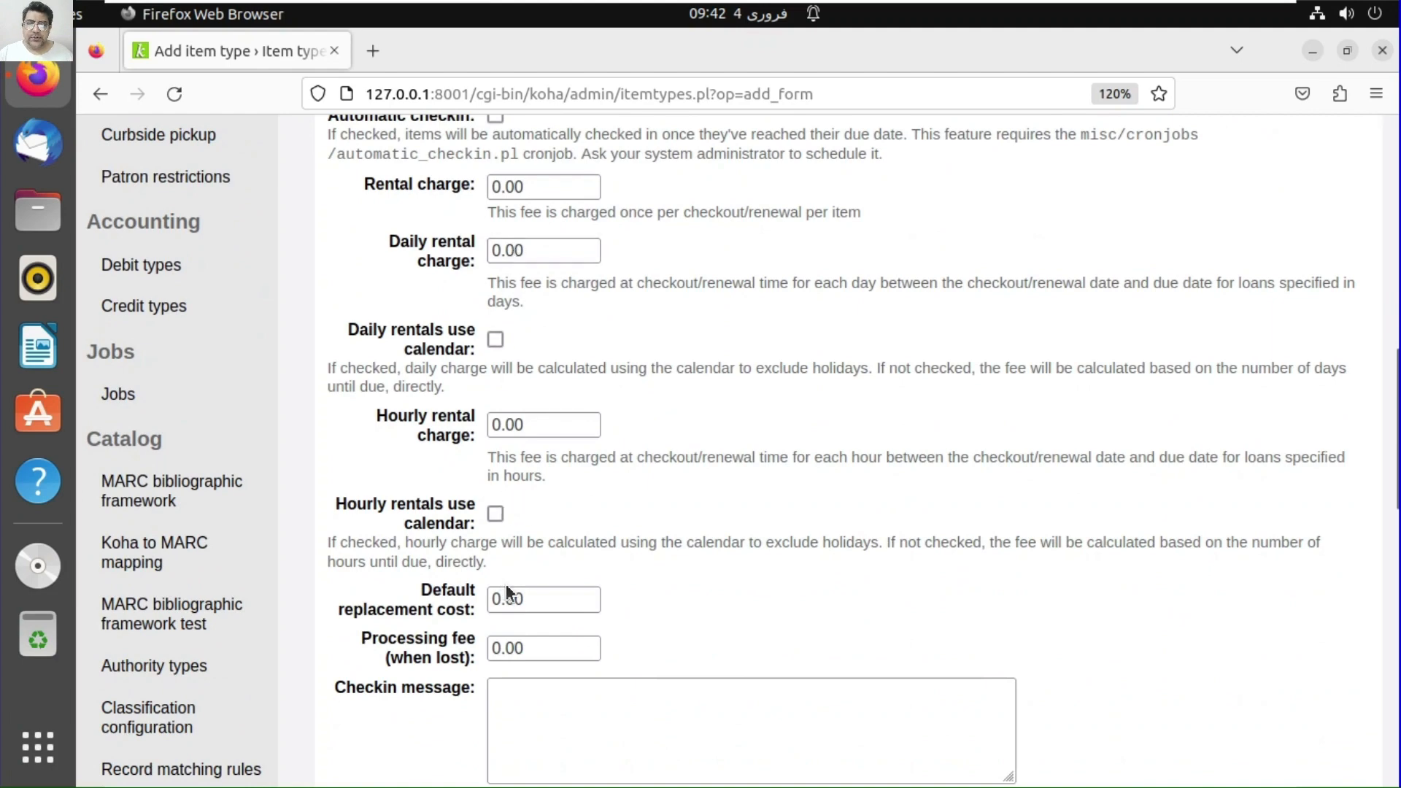
pyautogui.scroll(-4, 505, 584)
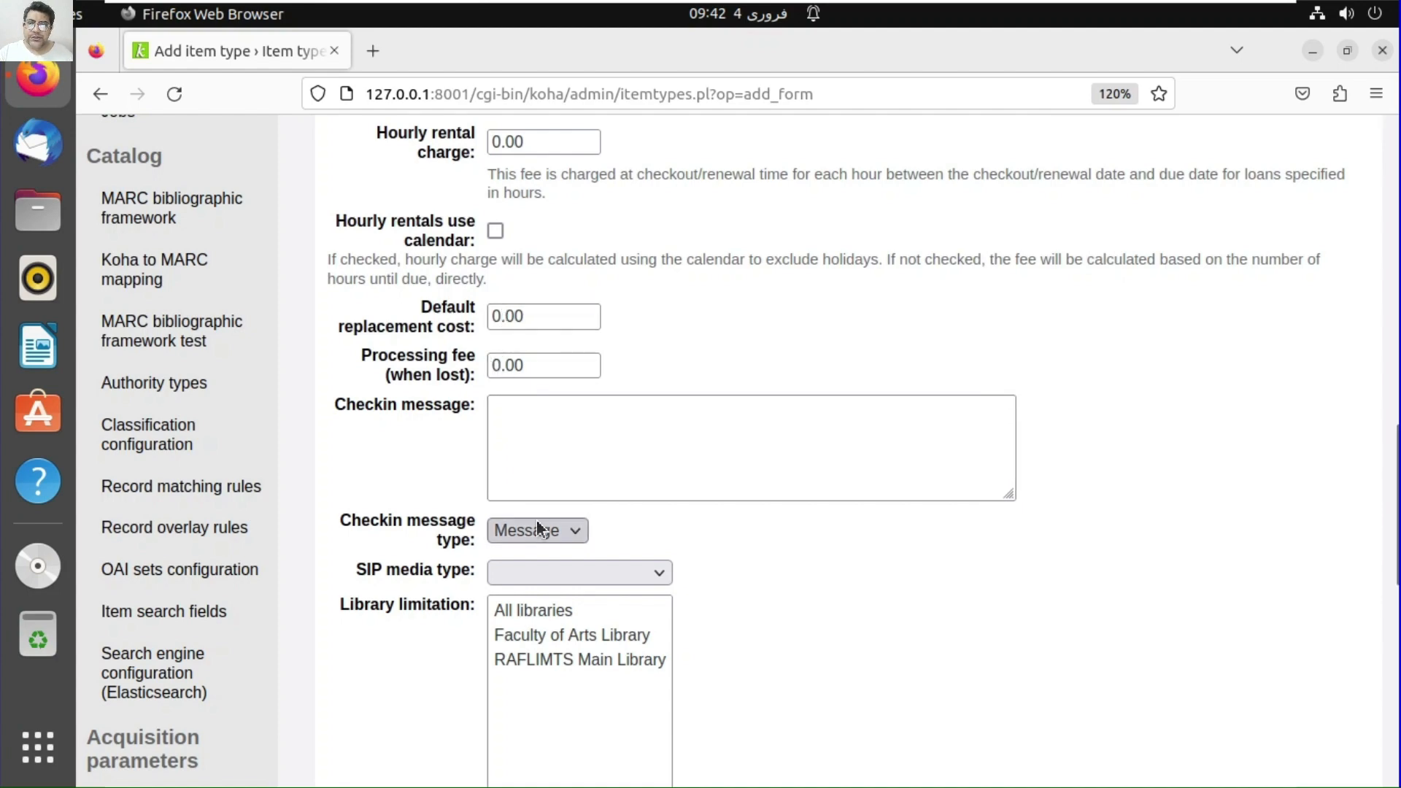
pyautogui.click(539, 538)
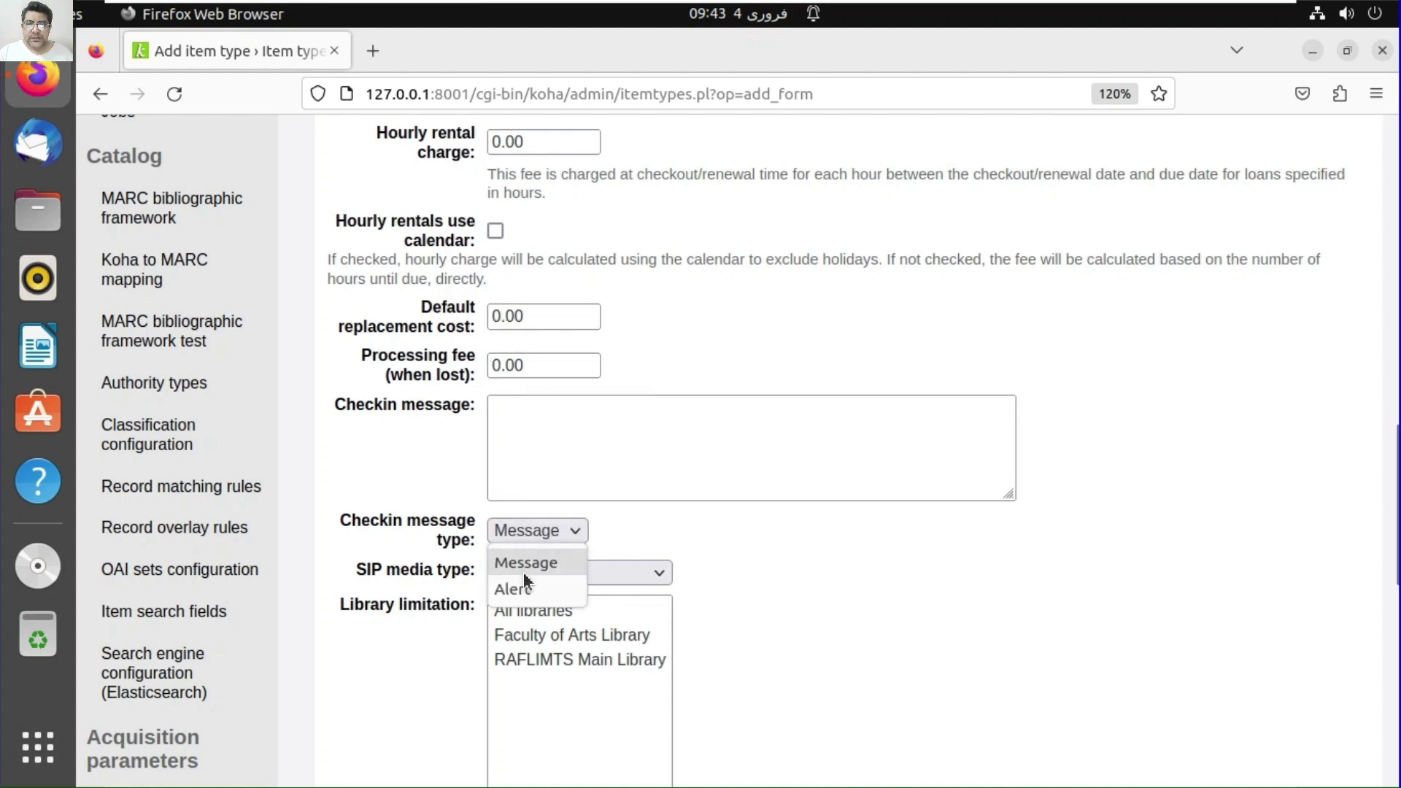
pyautogui.click(511, 582)
pyautogui.click(536, 531)
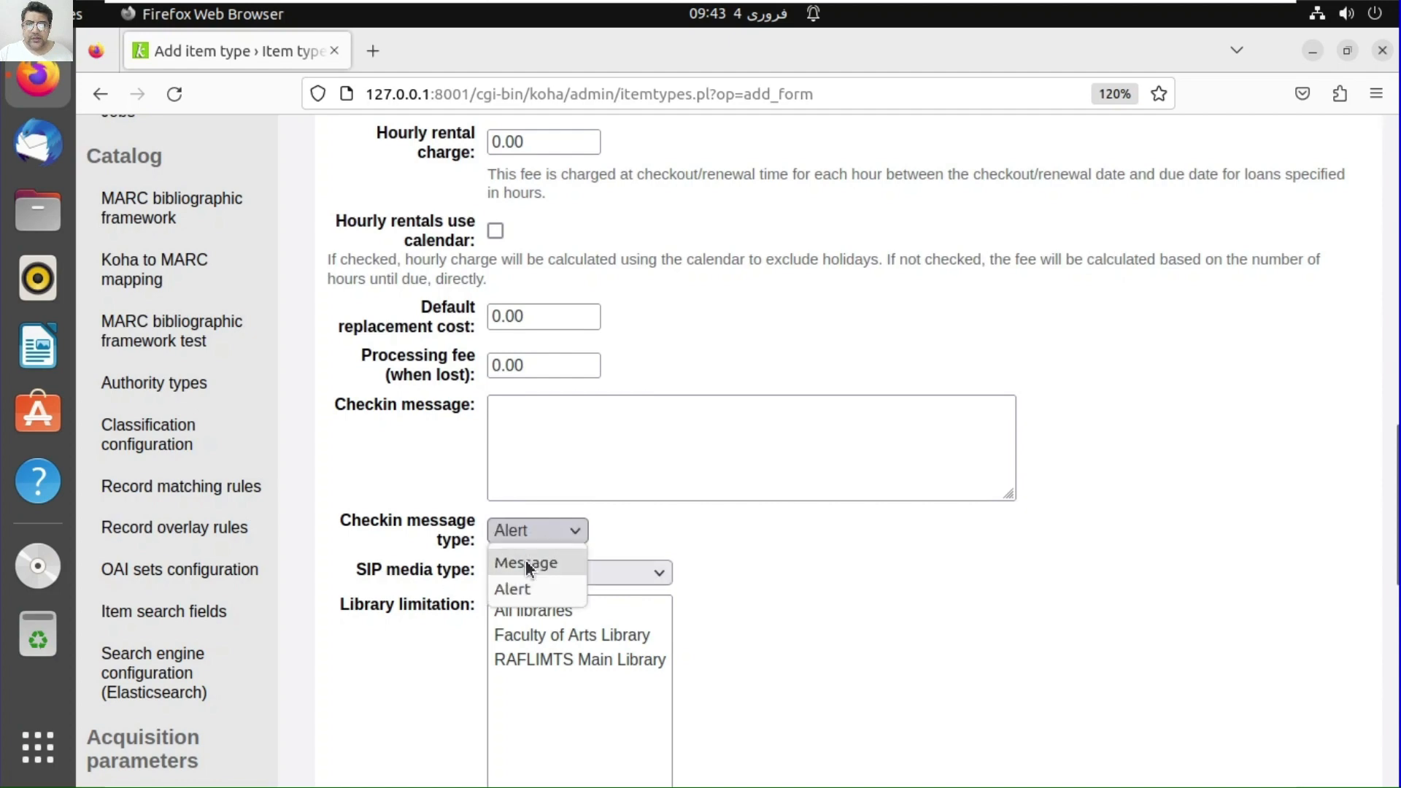
pyautogui.click(525, 560)
pyautogui.scroll(-5, 567, 657)
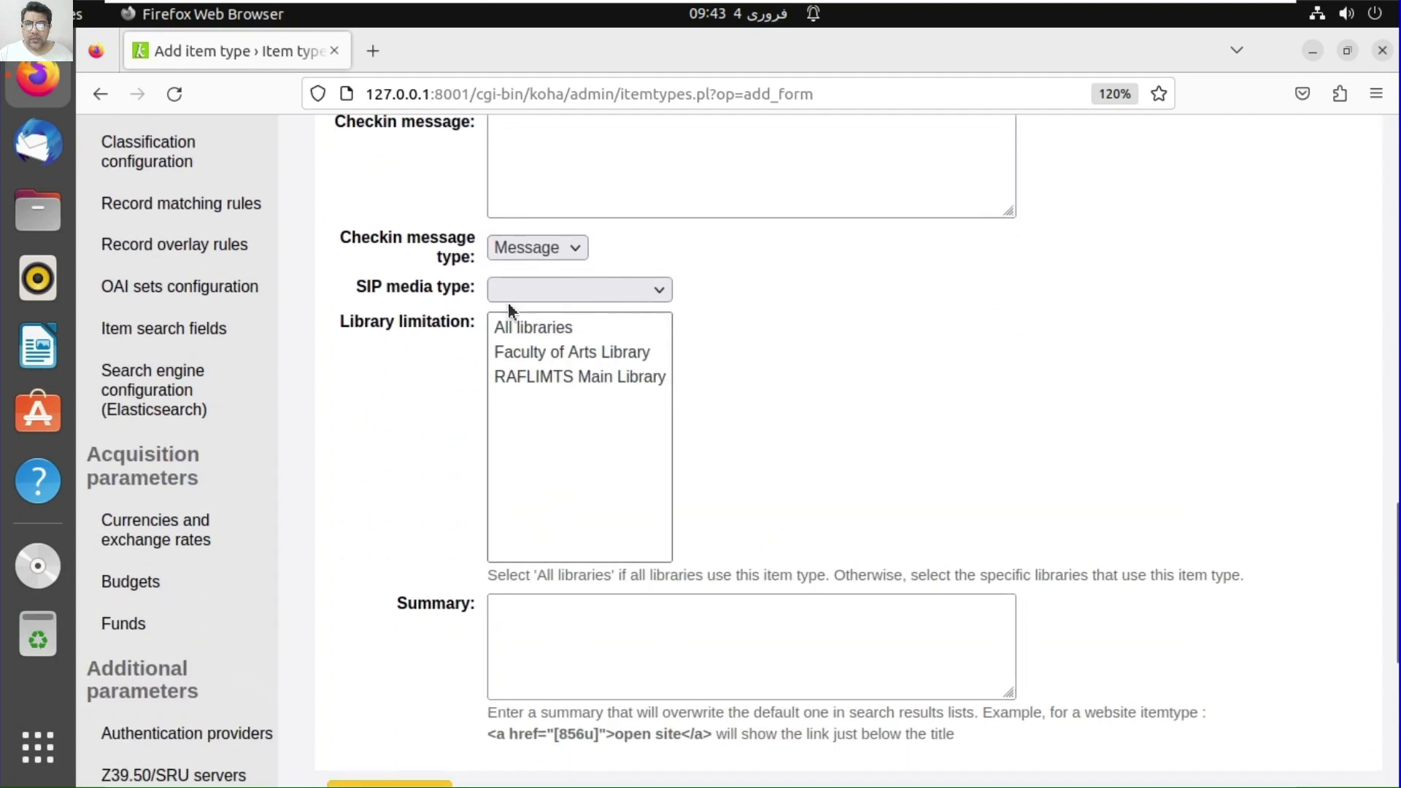
pyautogui.click(537, 295)
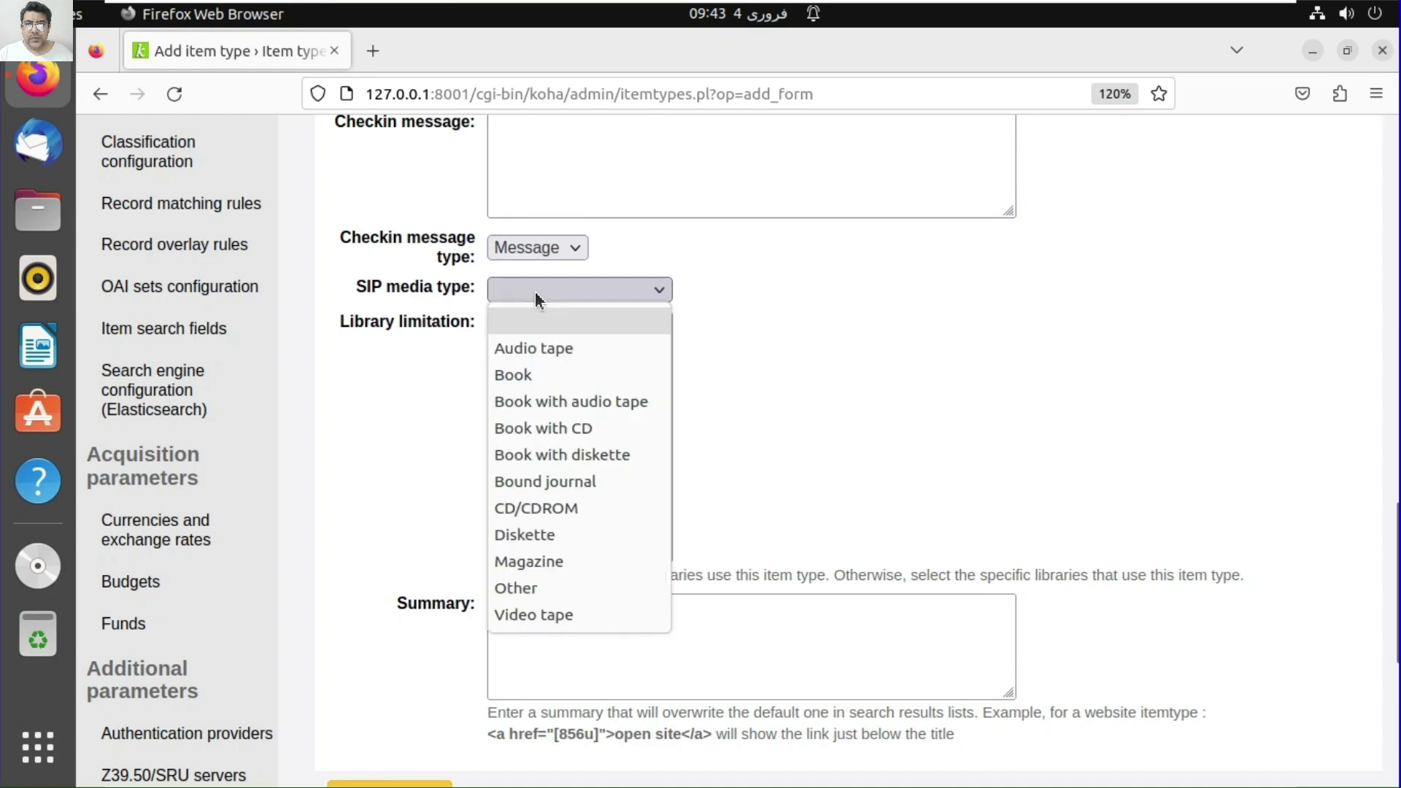
pyautogui.click(536, 296)
# - Save the eBook item type and check its entry in the item types table
pyautogui.scroll(-6, 525, 579)
pyautogui.click(398, 376)
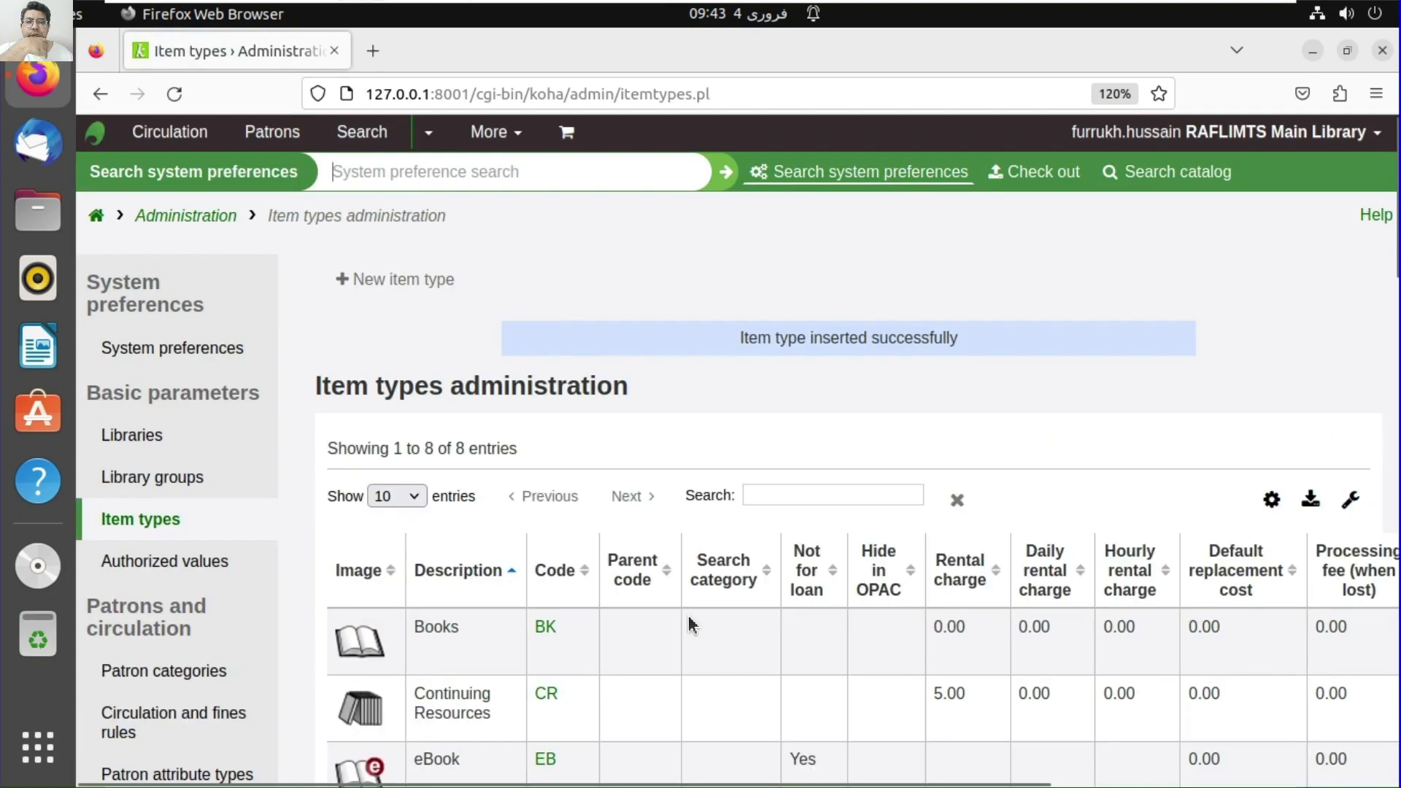
pyautogui.scroll(-5, 656, 584)
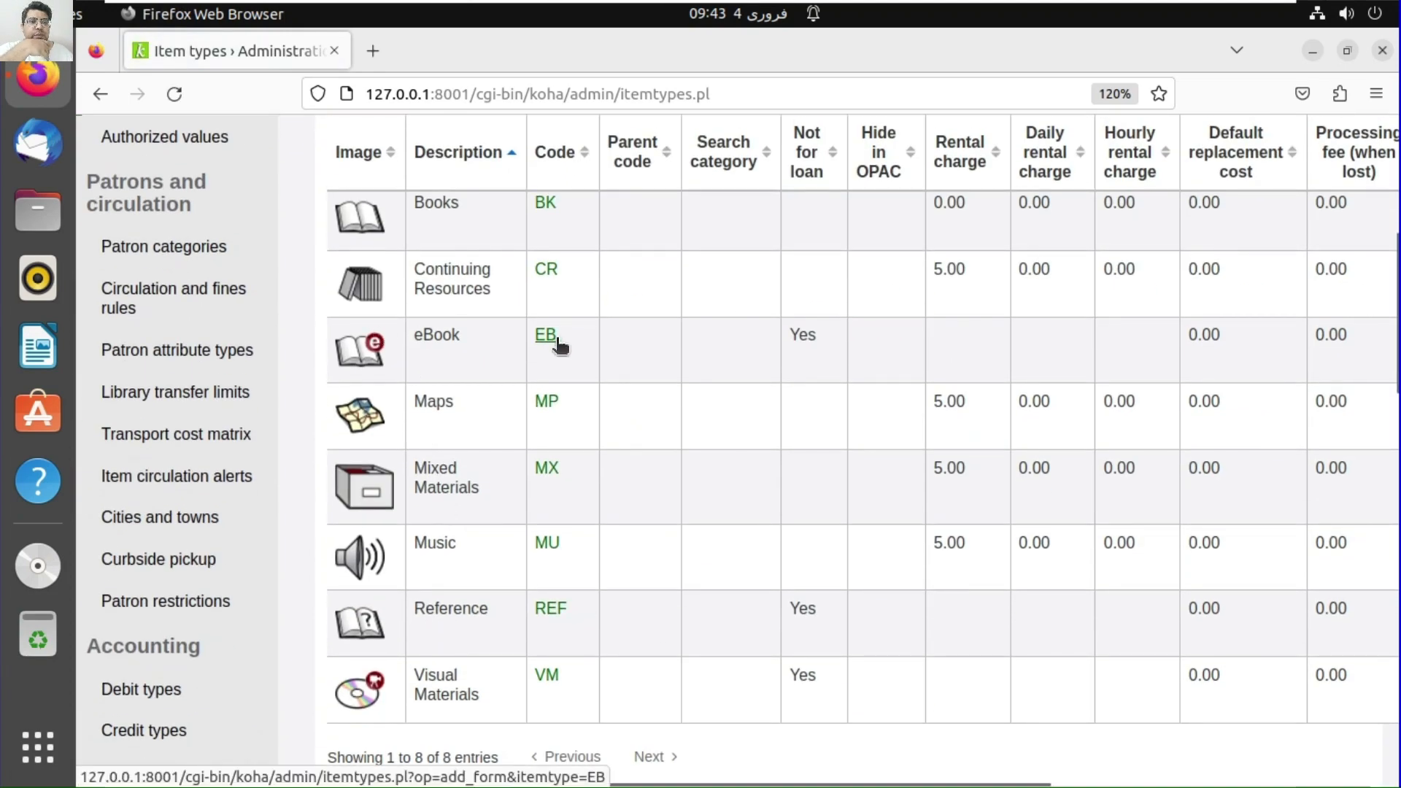
pyautogui.scroll(4, 532, 394)
pyautogui.scroll(3, 500, 380)
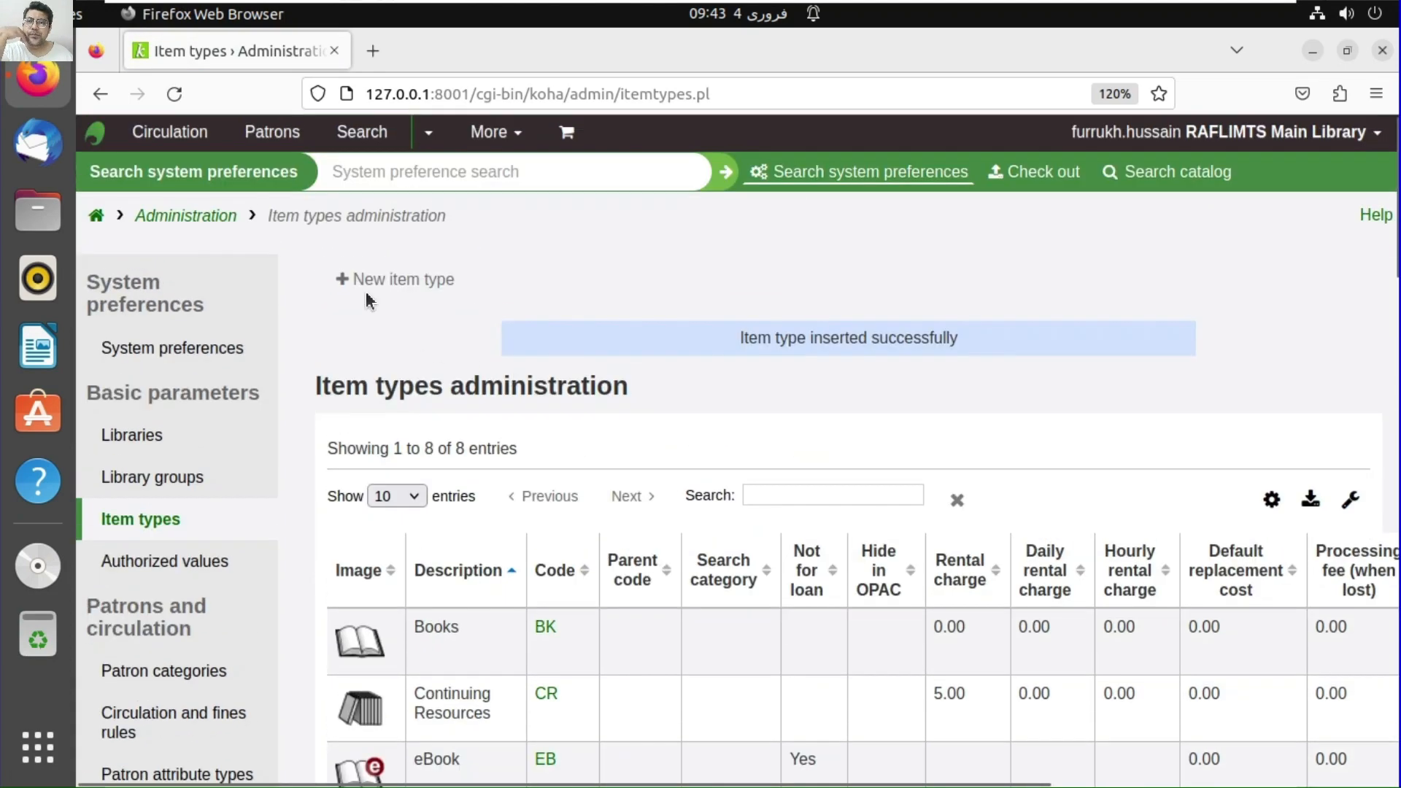
# - Start another item type with the code FIC and Books as its parent item type
pyautogui.click(369, 290)
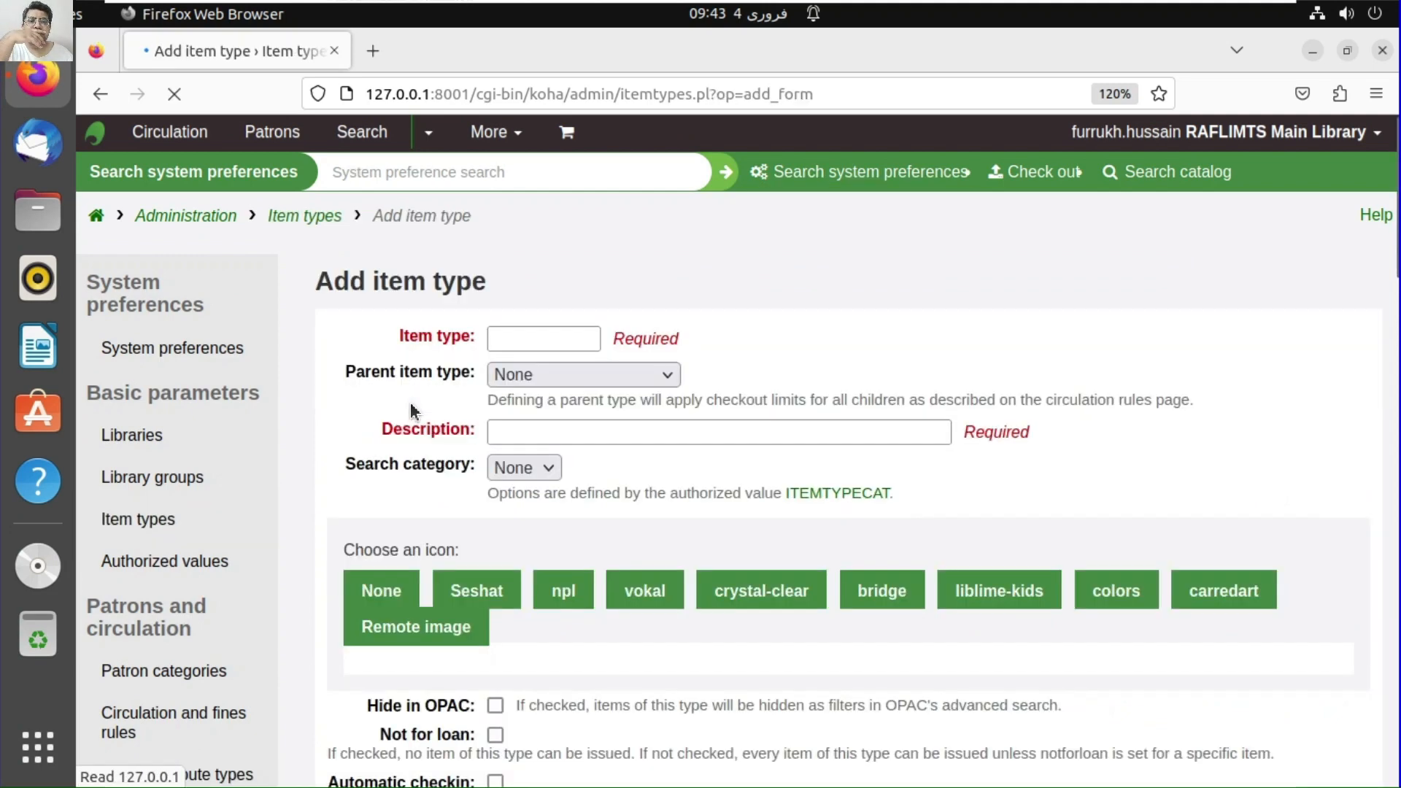
pyautogui.write('FIC')
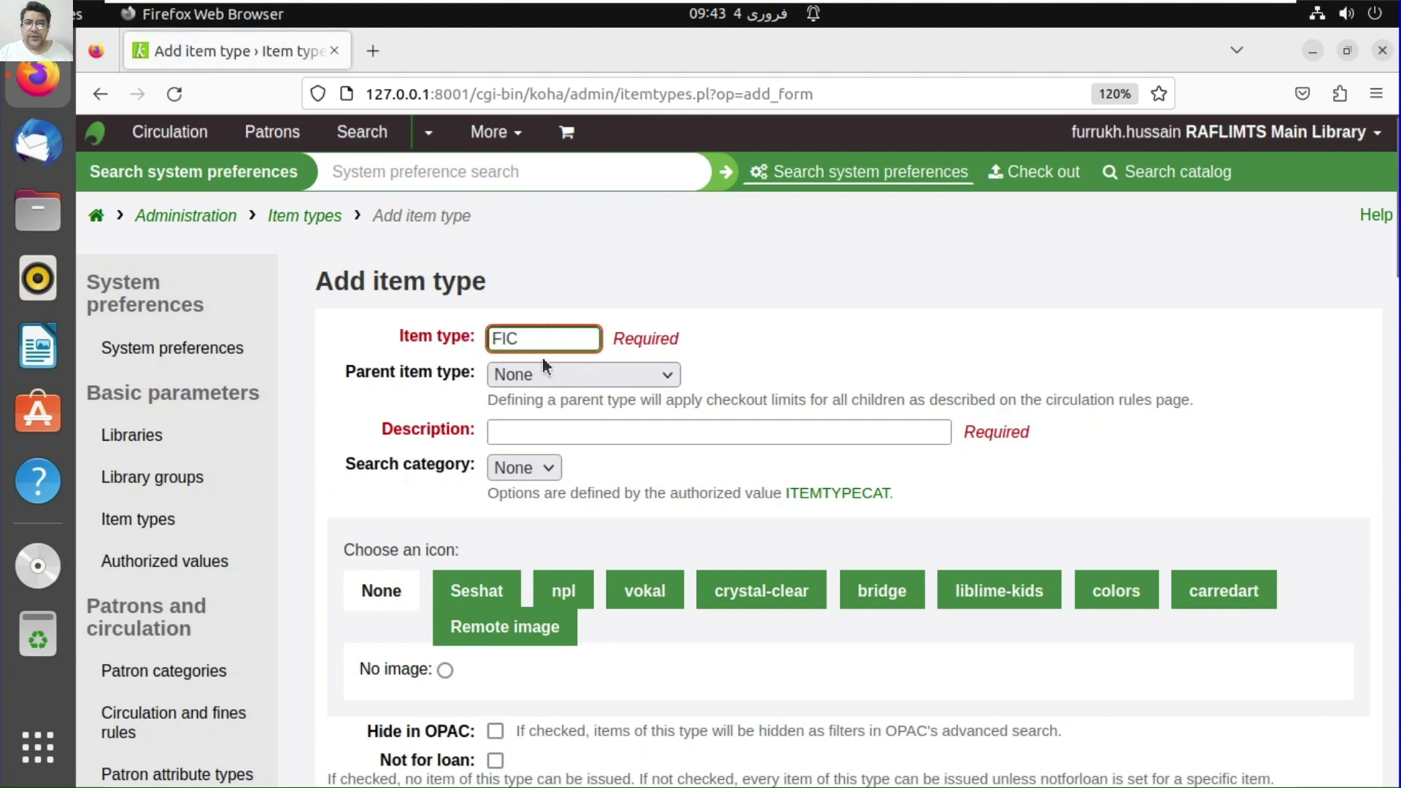
pyautogui.click(559, 379)
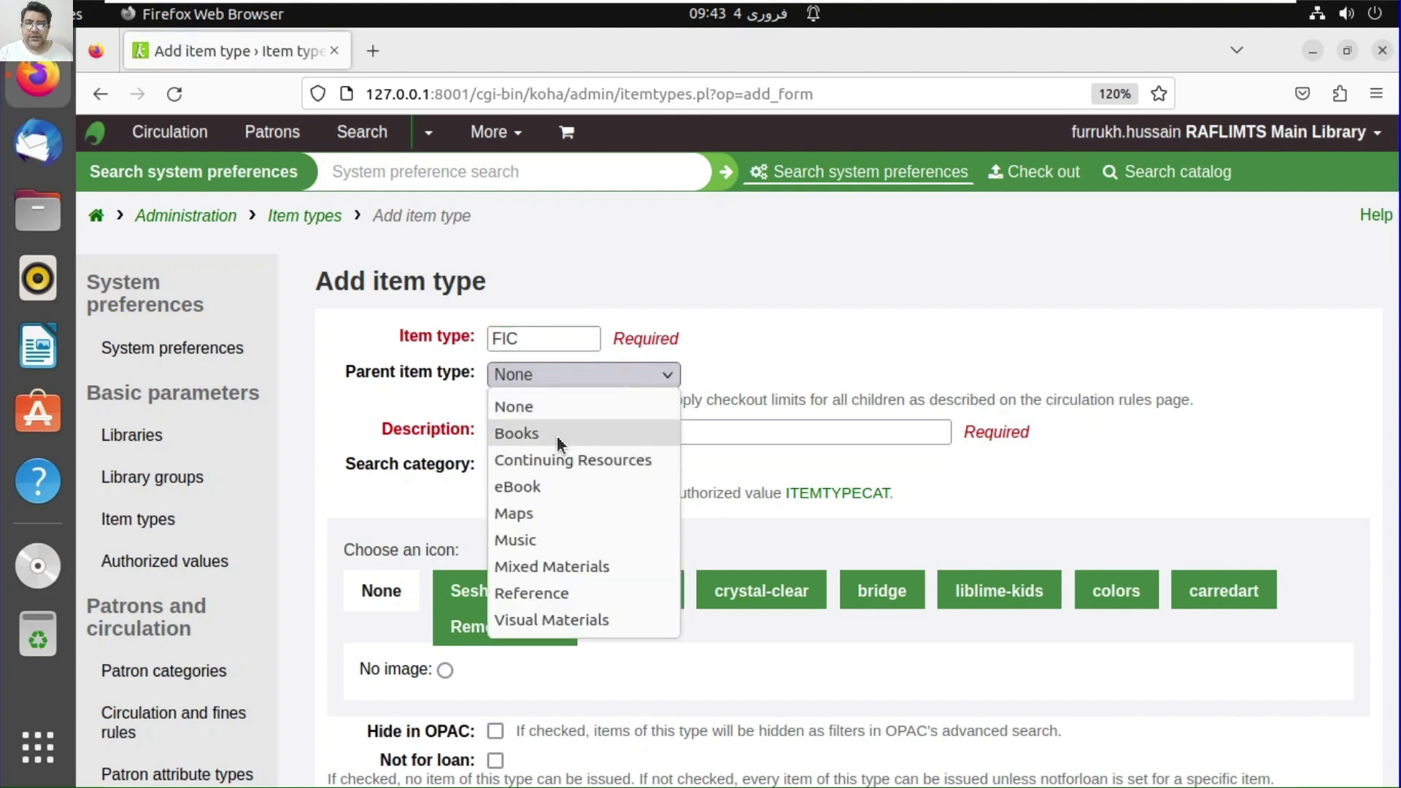
pyautogui.click(557, 435)
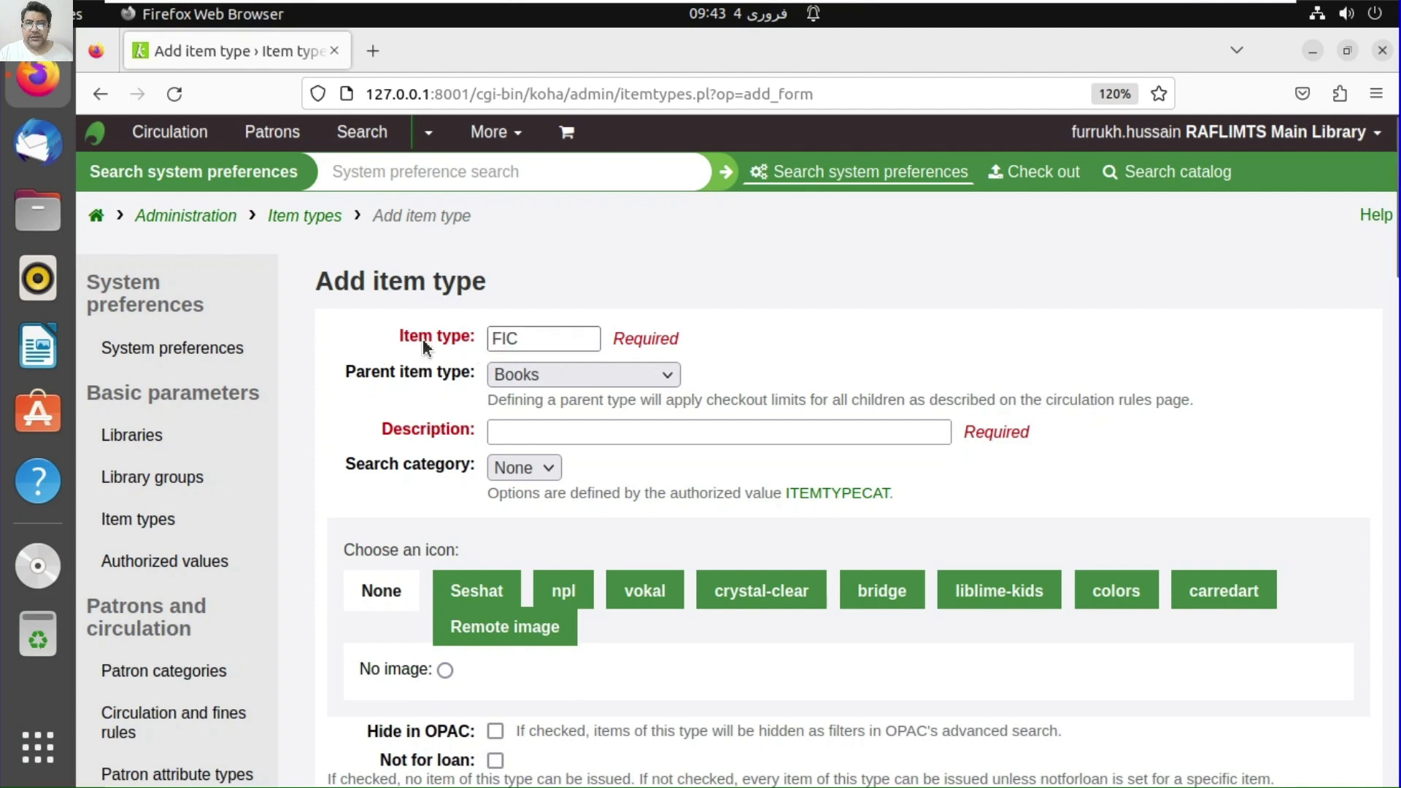
# - Change the item type code to FB and enter Fiction Books as the description
pyautogui.click(553, 430)
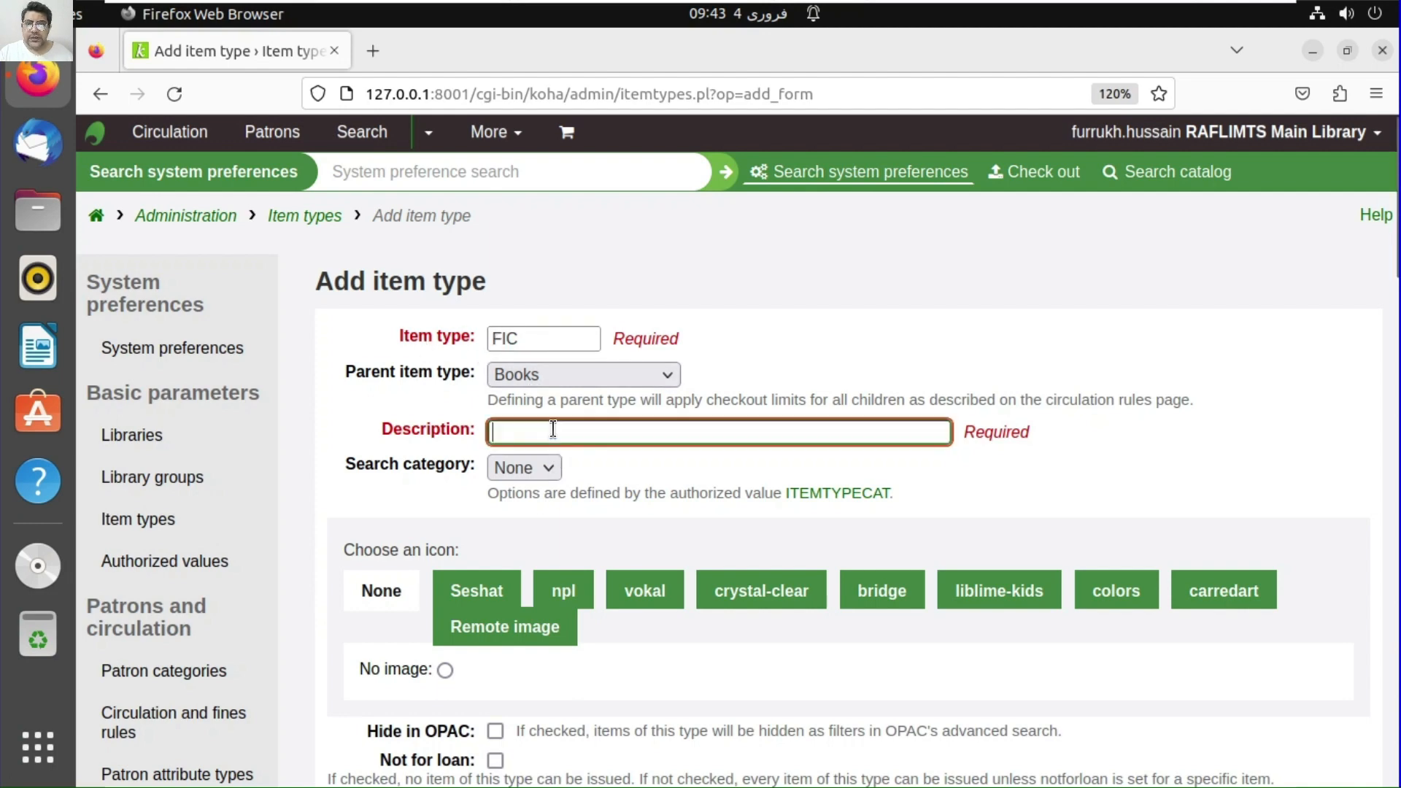
pyautogui.write('Fi')
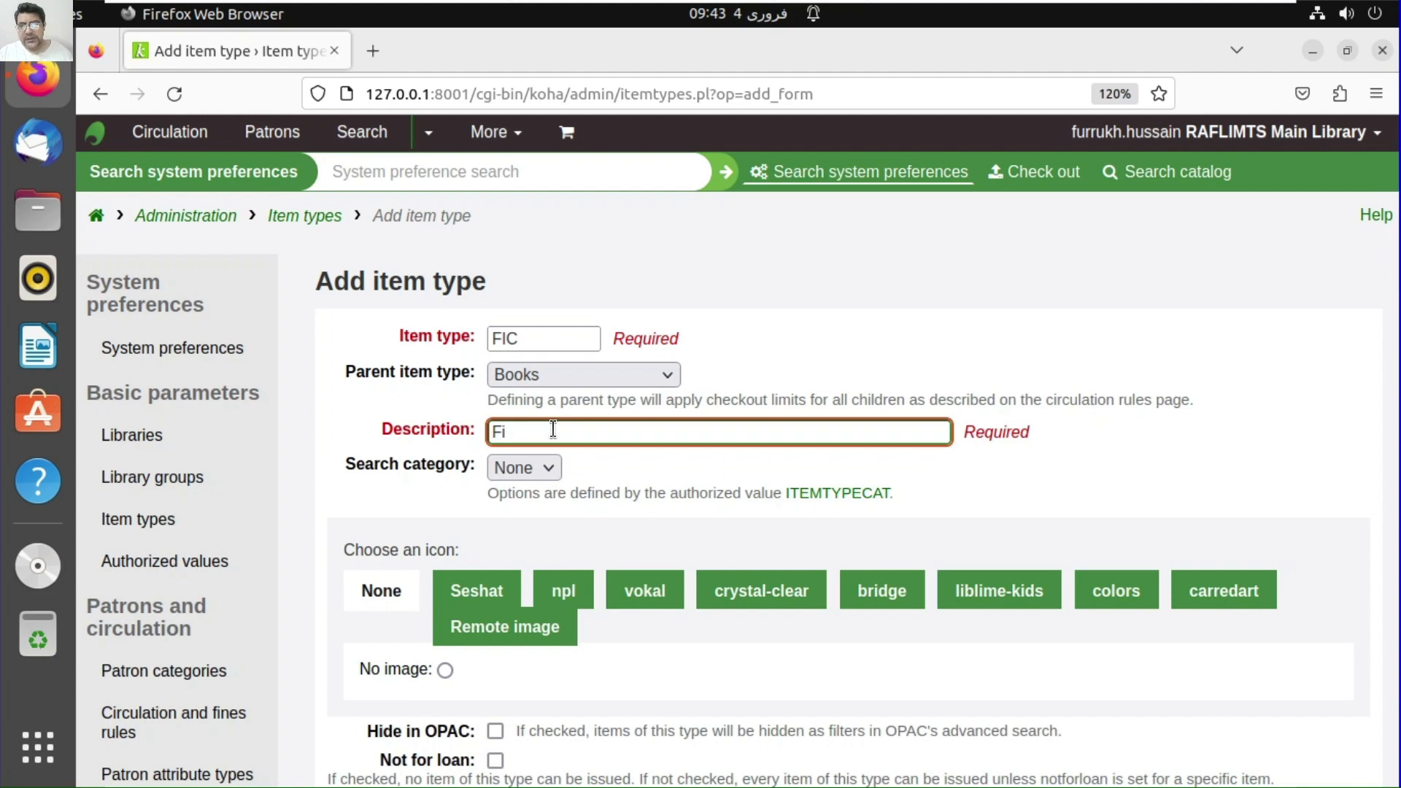
pyautogui.click(547, 340)
pyautogui.press('BackSpace')
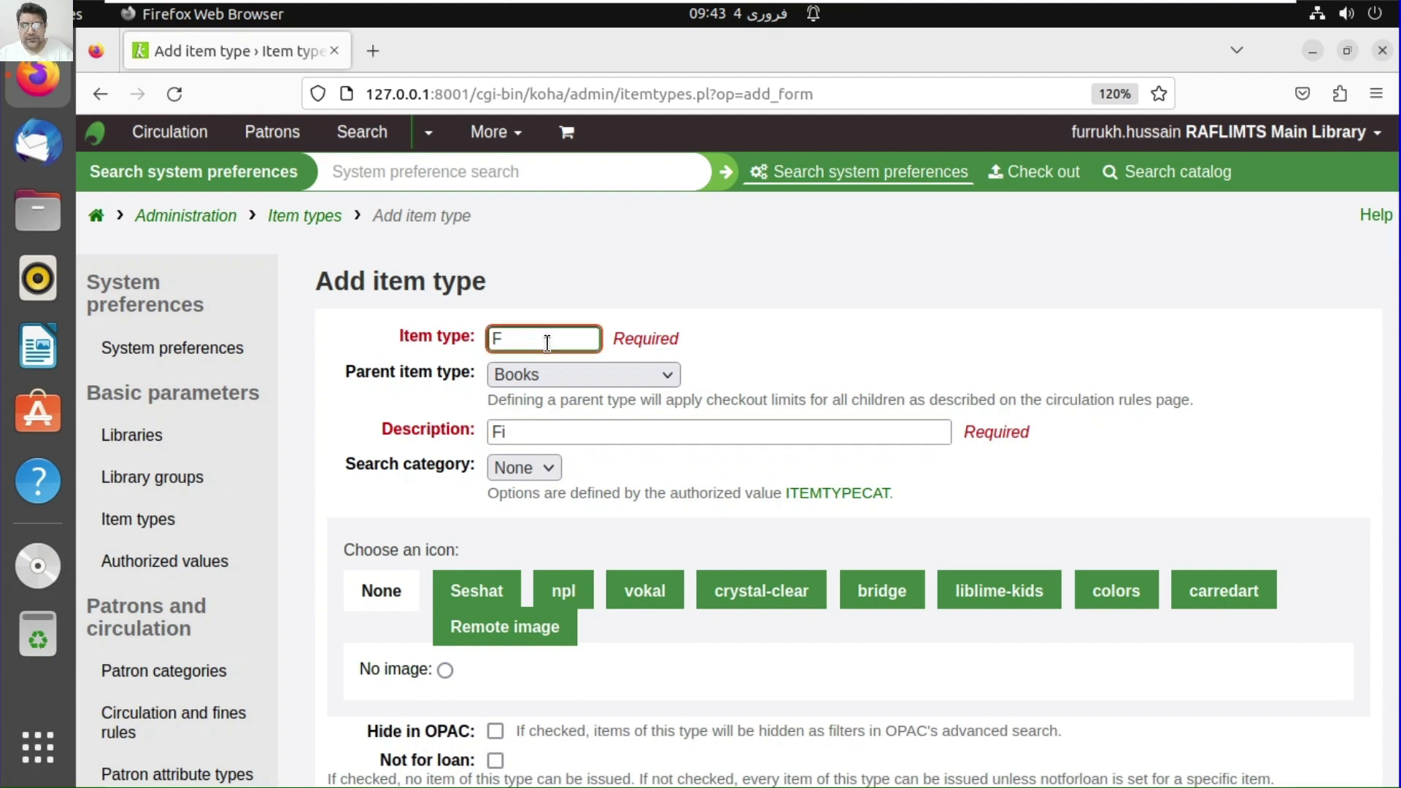
pyautogui.click(536, 434)
pyautogui.write('c')
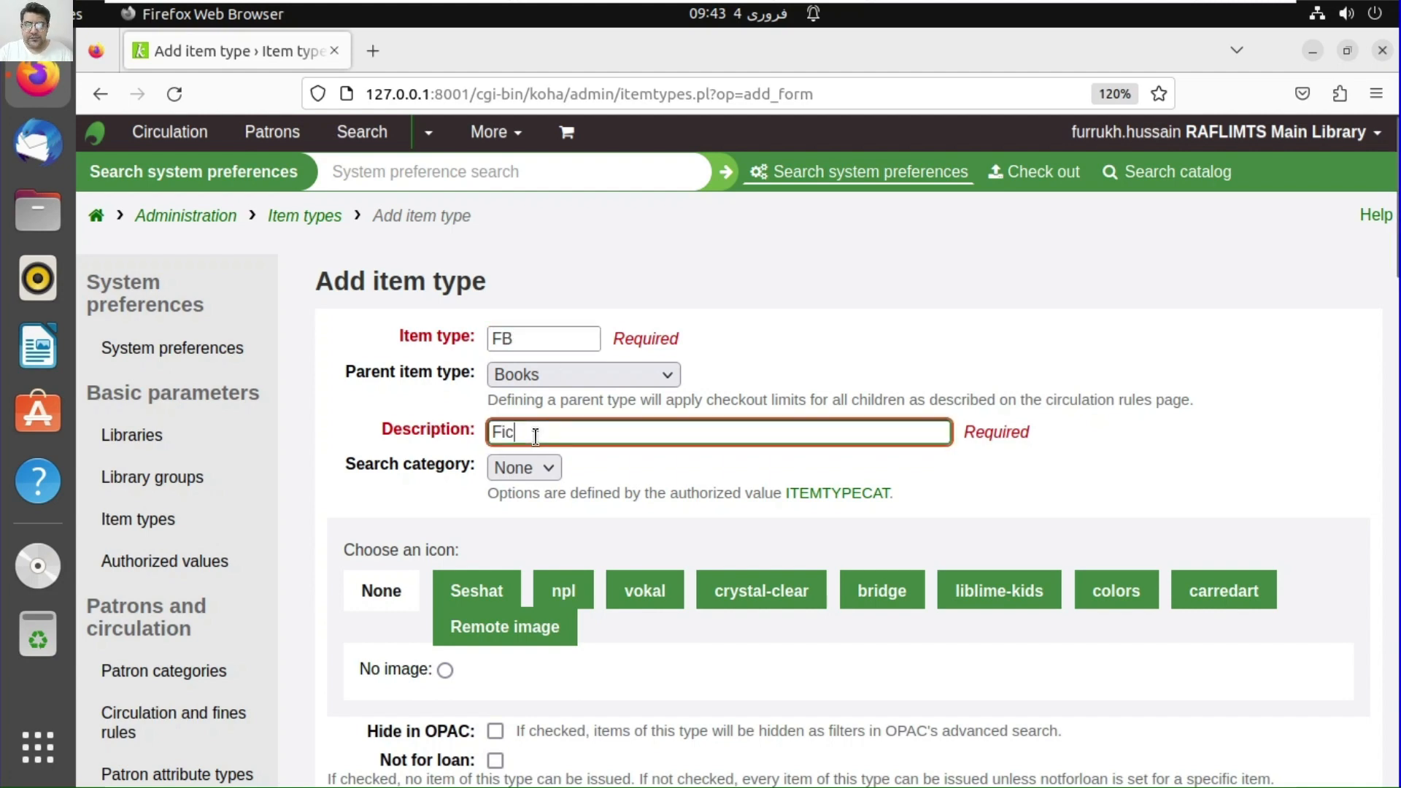
pyautogui.write('tion Books')
pyautogui.click(545, 468)
pyautogui.click(545, 467)
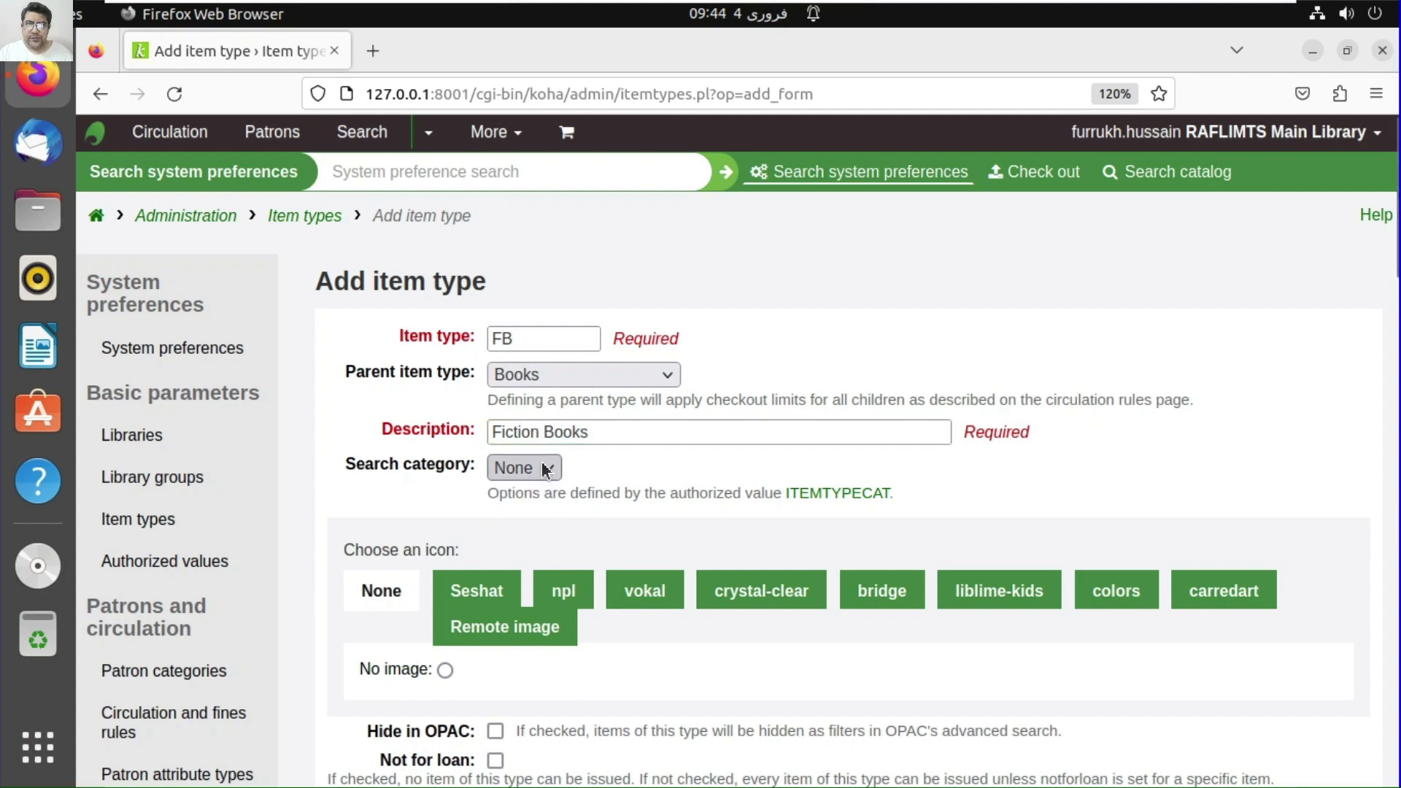
# - Choose the framed portrait icon from the bridge set for the Fiction Books item type
pyautogui.click(922, 587)
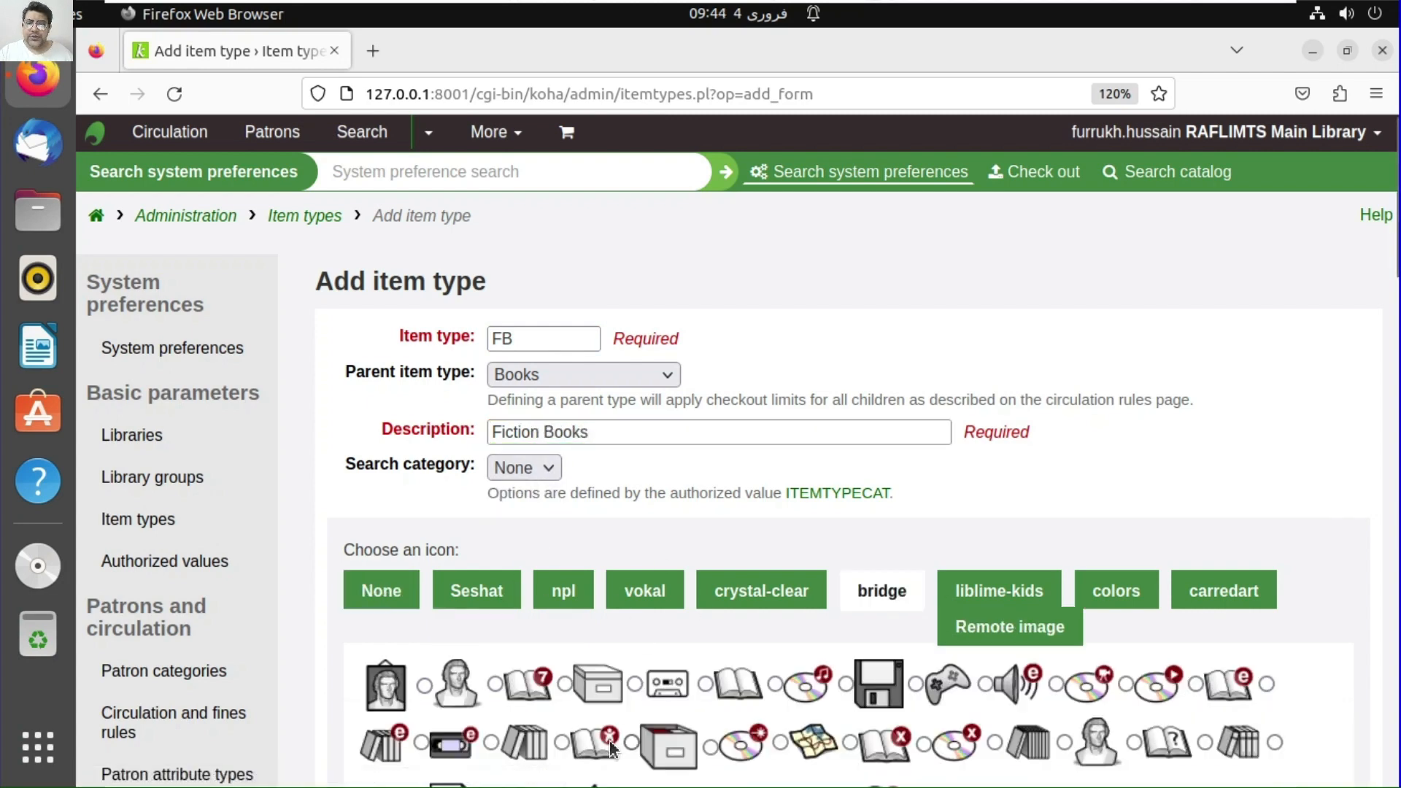
pyautogui.scroll(-2, 610, 740)
pyautogui.click(424, 545)
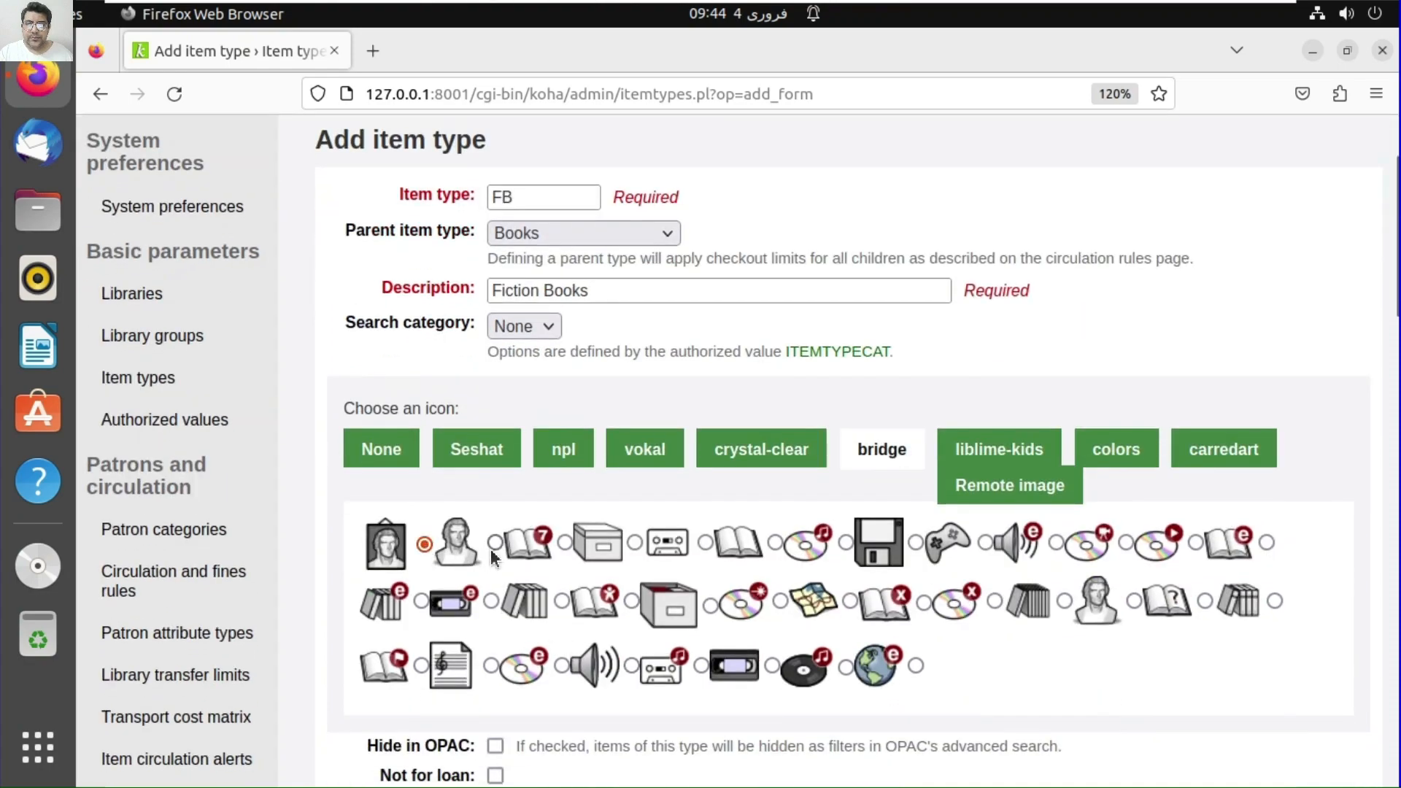
# - Set the rental charge of the Fiction Books item type to 10.00 and open its daily rental charge for editing
pyautogui.scroll(-8, 566, 554)
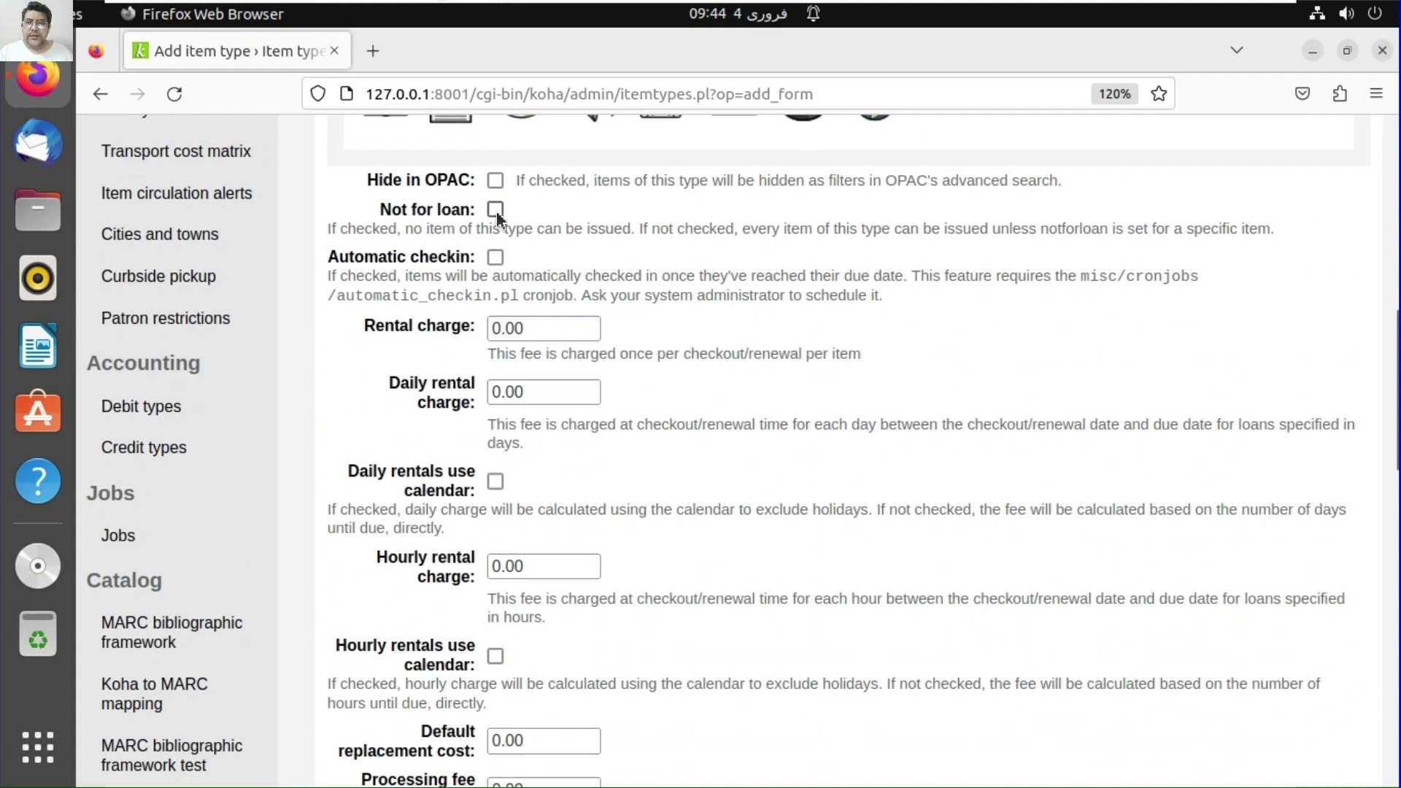
pyautogui.click(493, 328)
pyautogui.write('1')
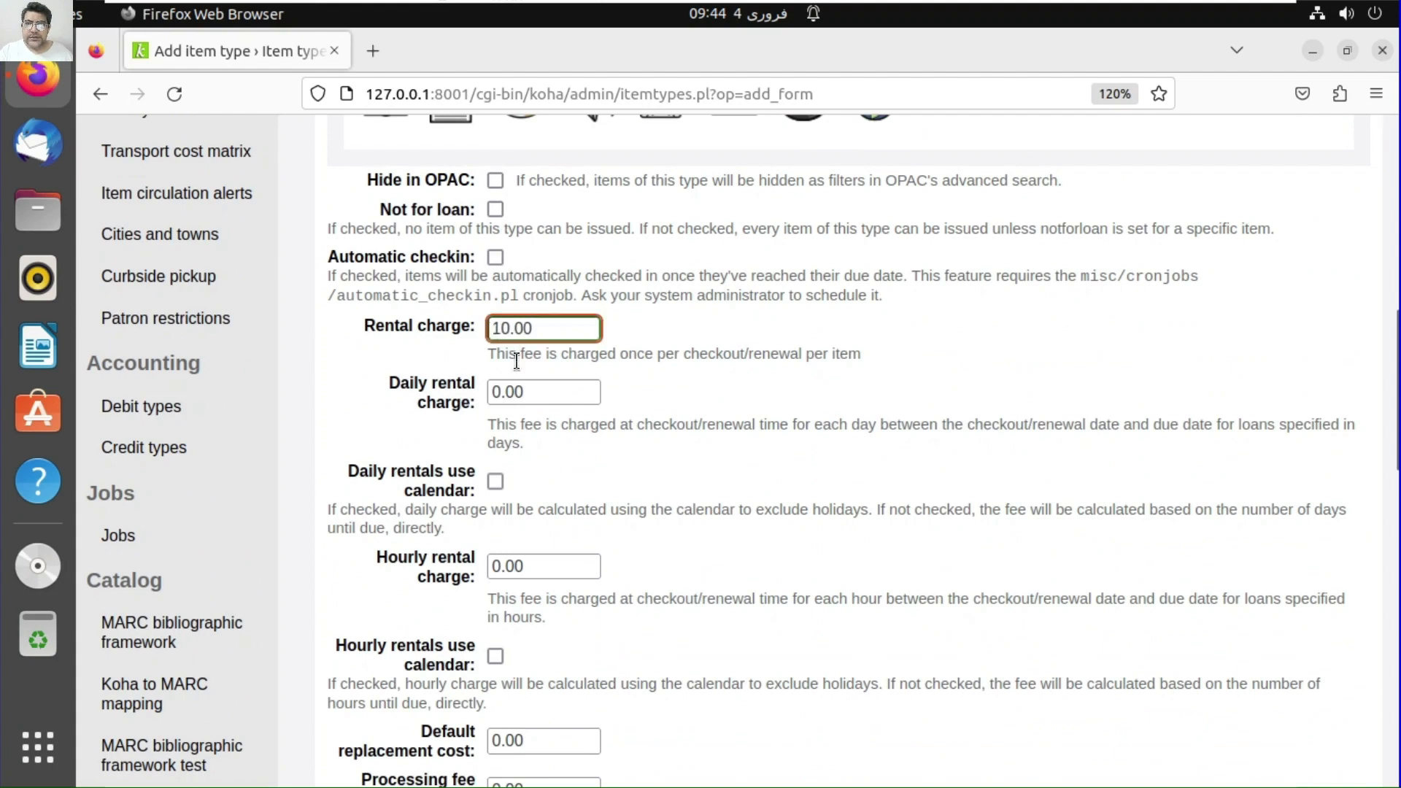
pyautogui.click(498, 393)
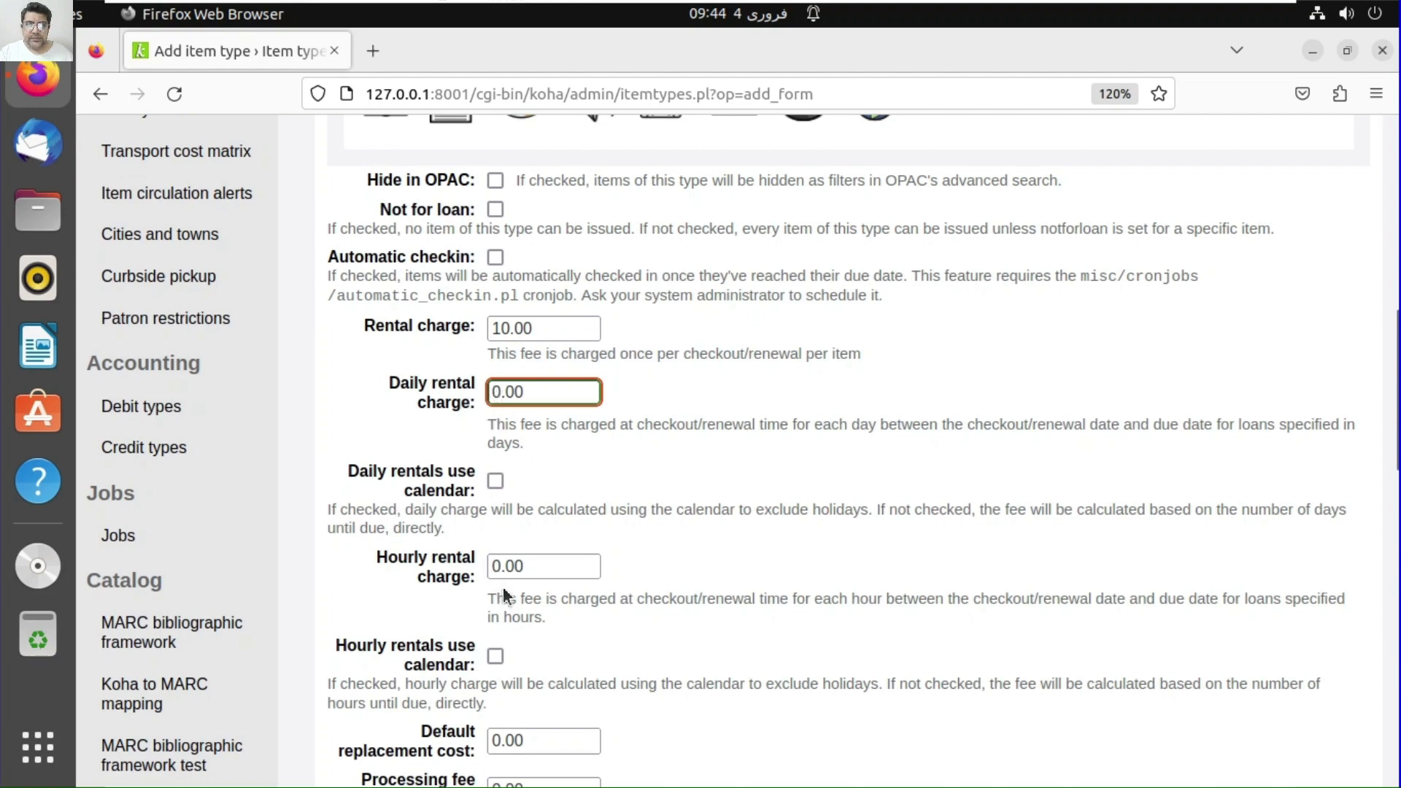
# - Set the default replacement cost and the processing fee for lost items to 100.00 each for the Fiction Books item type
pyautogui.click(488, 569)
pyautogui.scroll(-3, 525, 637)
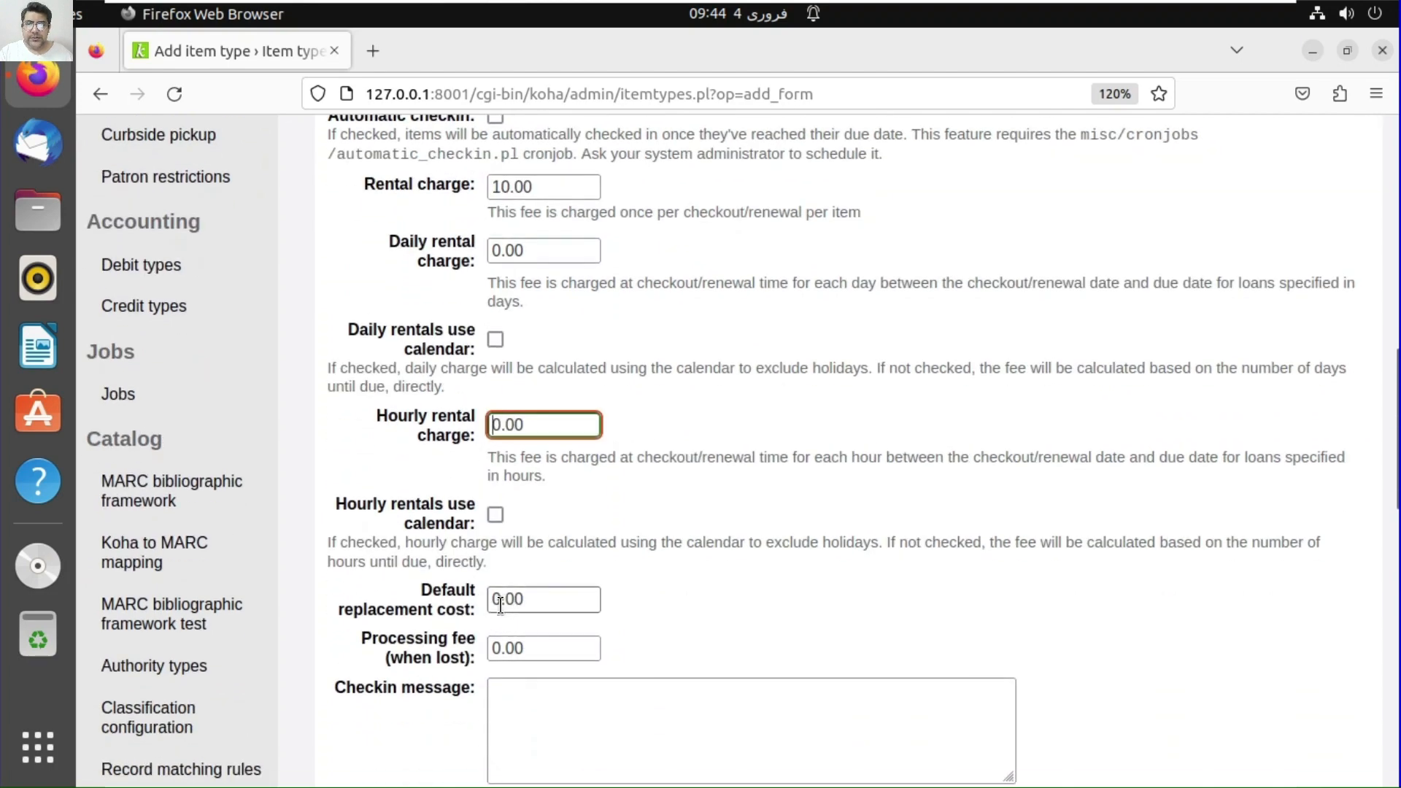
pyautogui.click(525, 611)
pyautogui.press('Left')
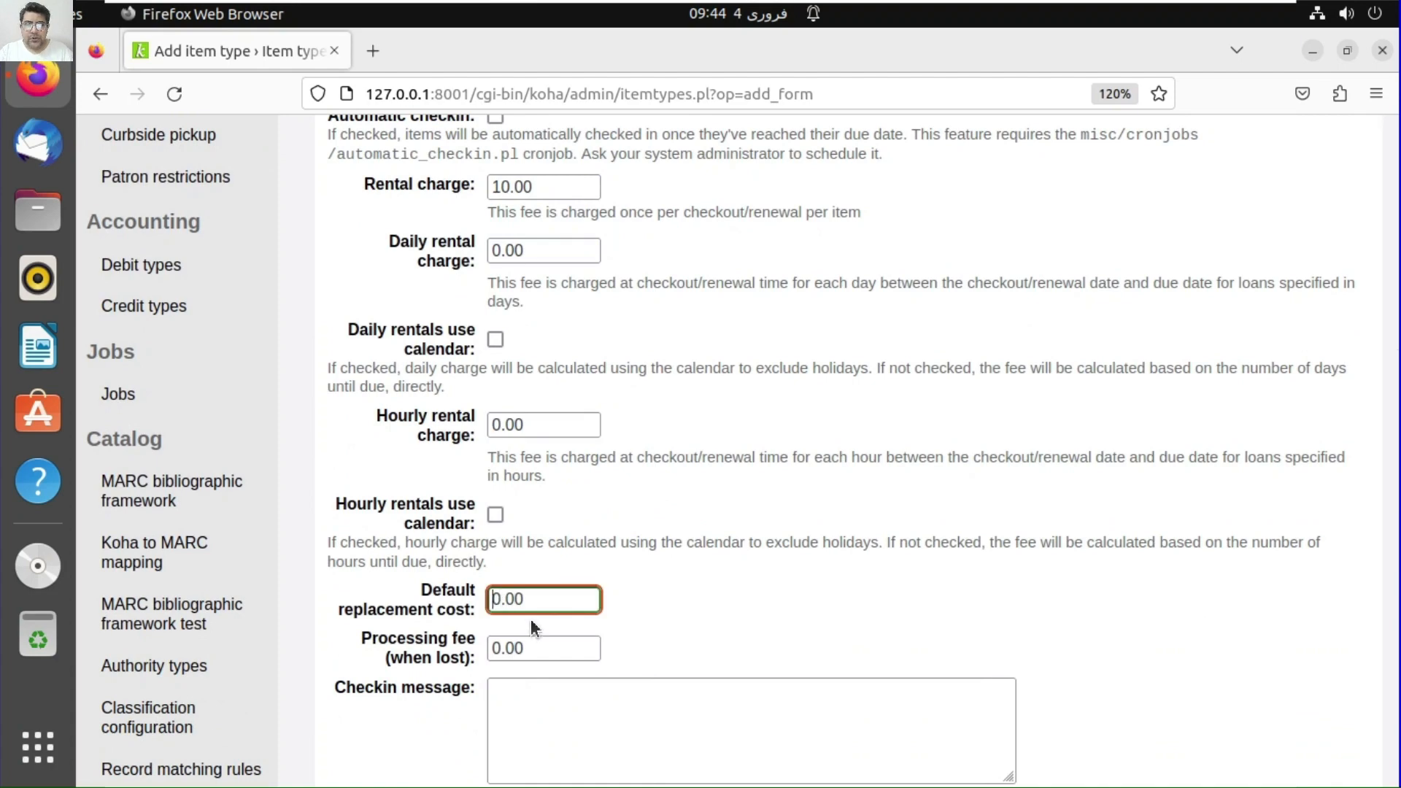
pyautogui.click(491, 648)
pyautogui.write('10')
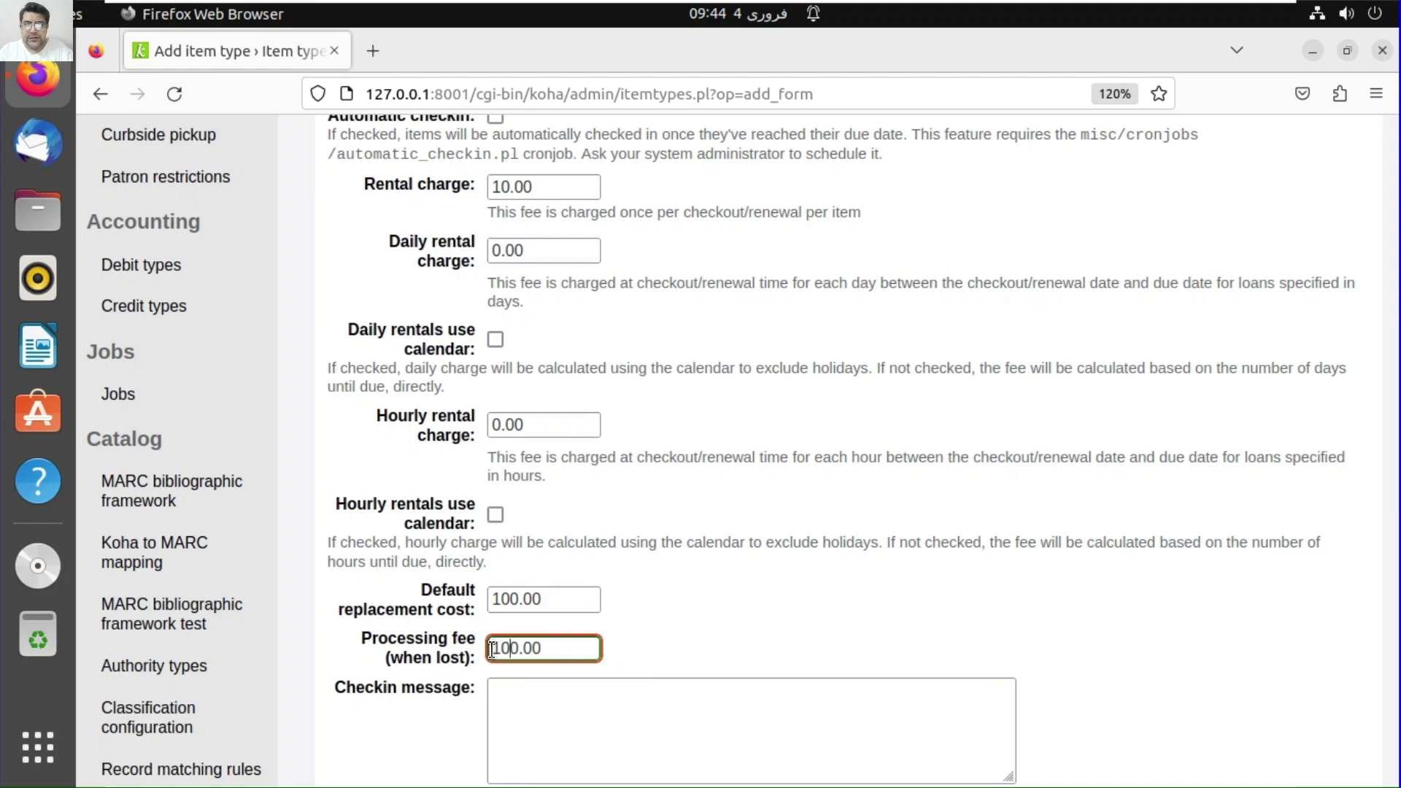
# - Set the checkin message type to Alert and save the Fiction Books item type
pyautogui.scroll(-10, 492, 648)
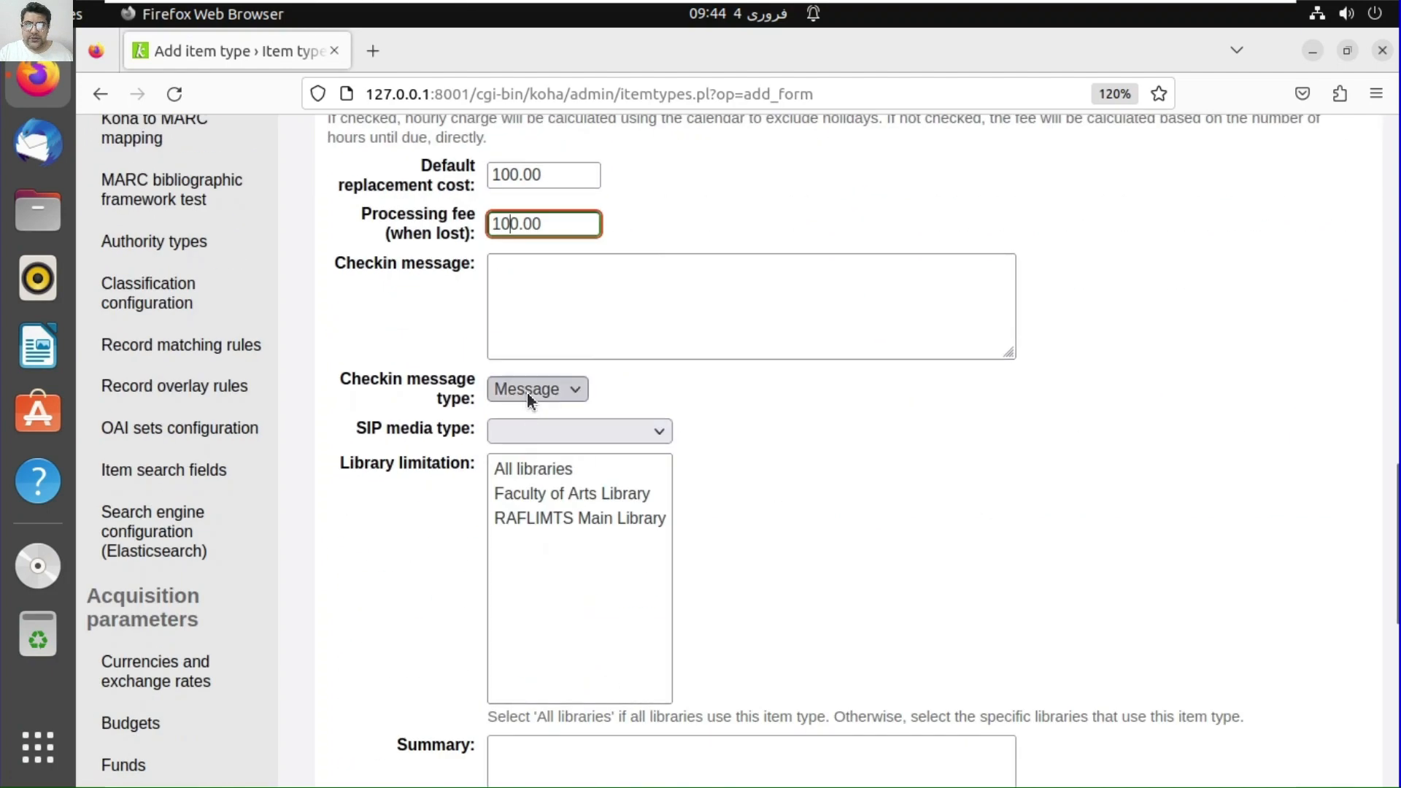
pyautogui.click(527, 391)
pyautogui.click(527, 445)
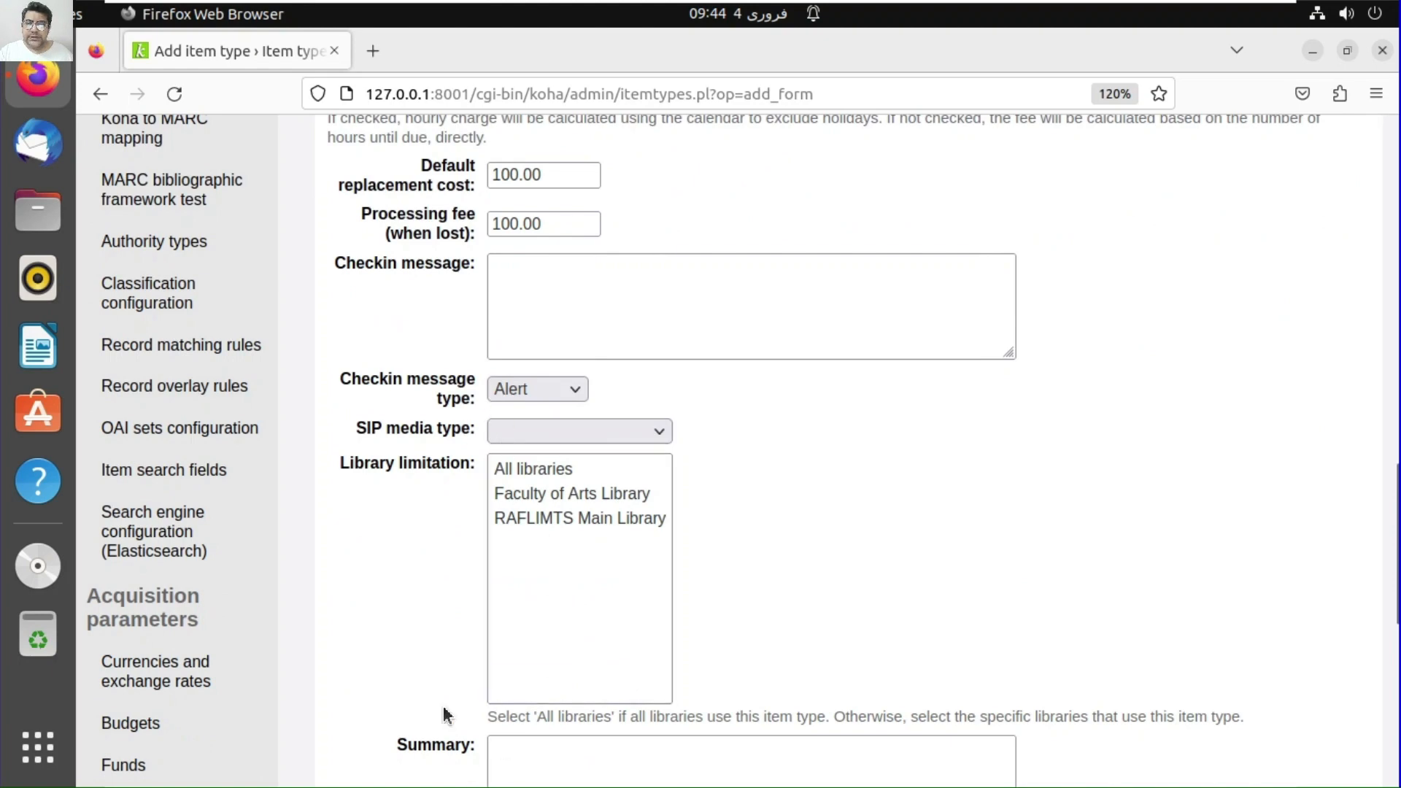
pyautogui.scroll(-10, 498, 415)
pyautogui.click(550, 331)
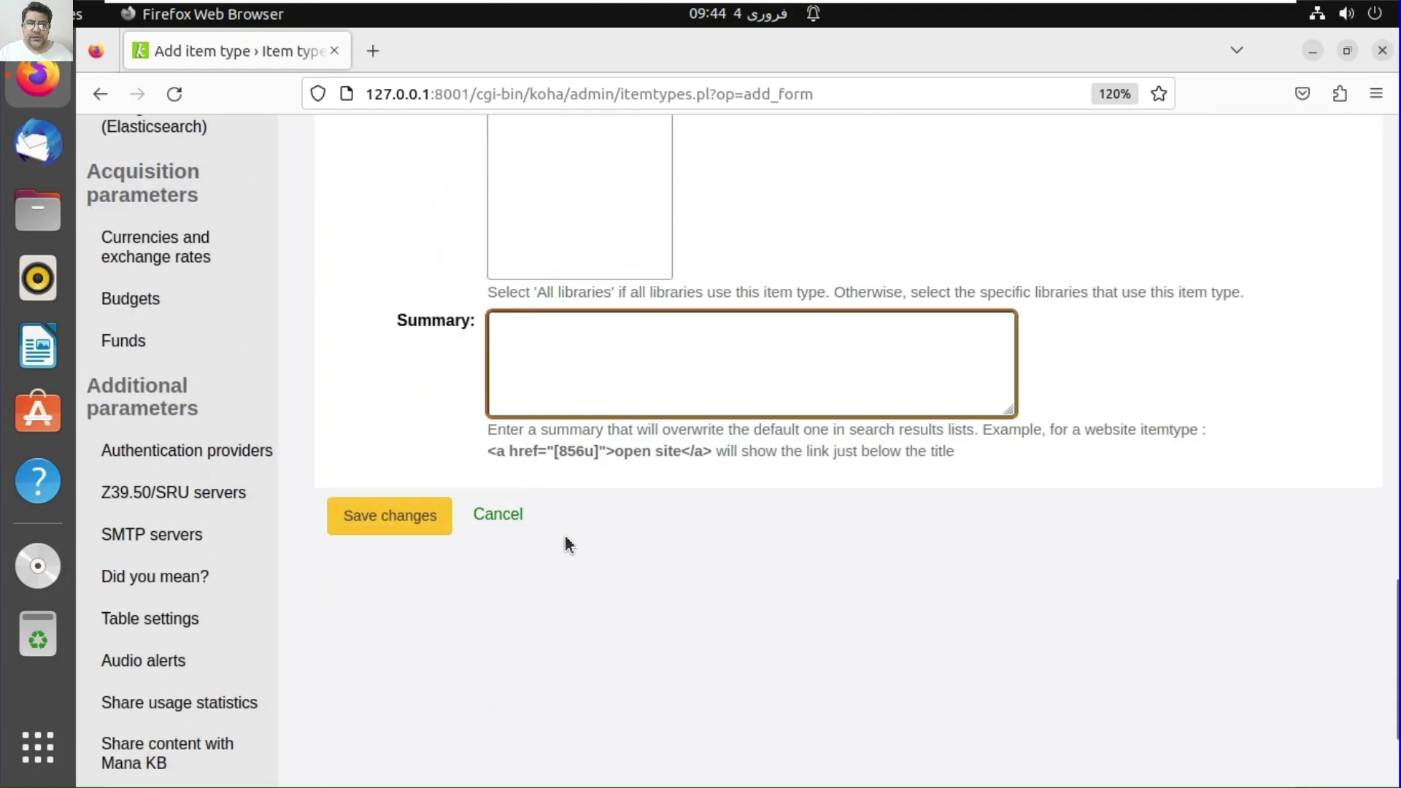
pyautogui.scroll(7, 566, 544)
pyautogui.click(526, 298)
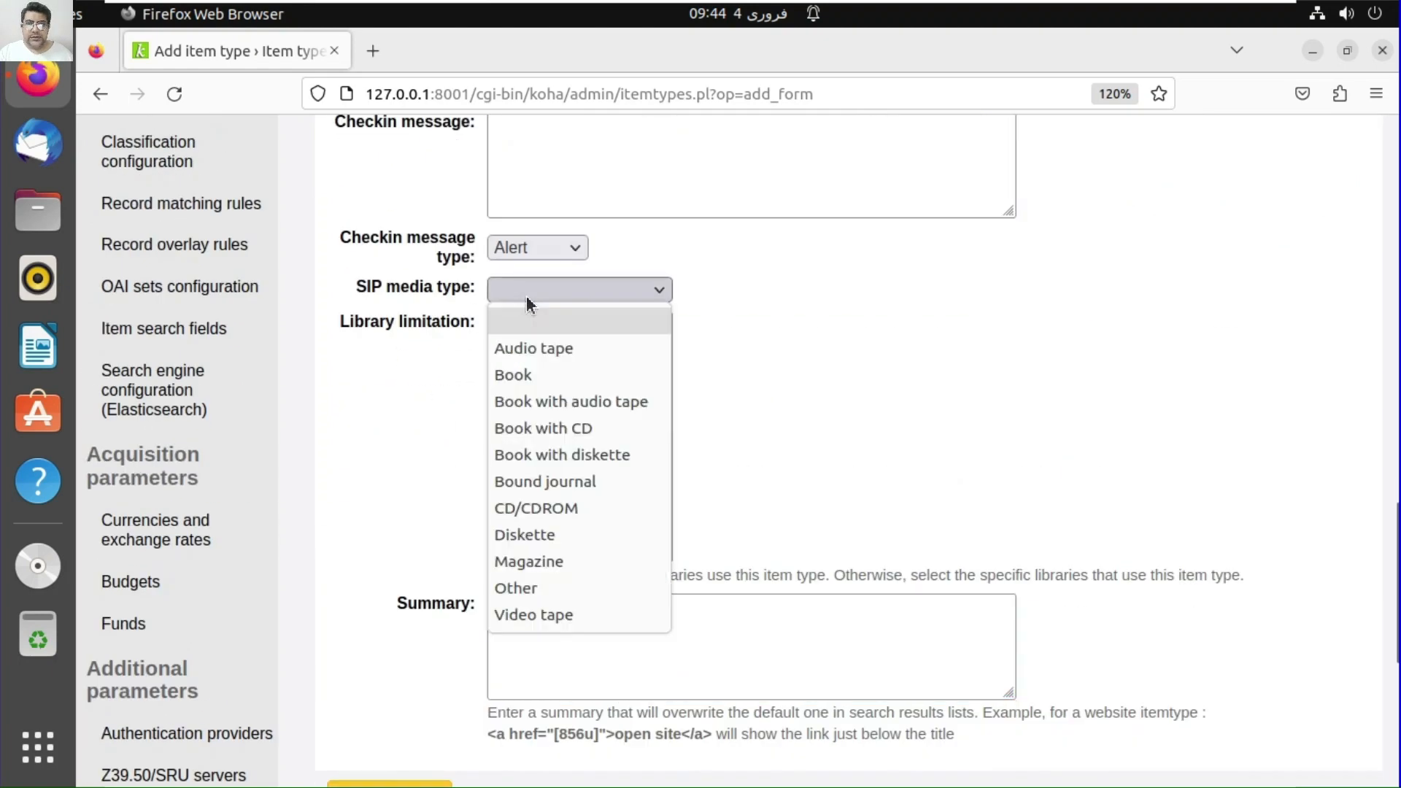
pyautogui.click(412, 484)
pyautogui.scroll(-10, 452, 719)
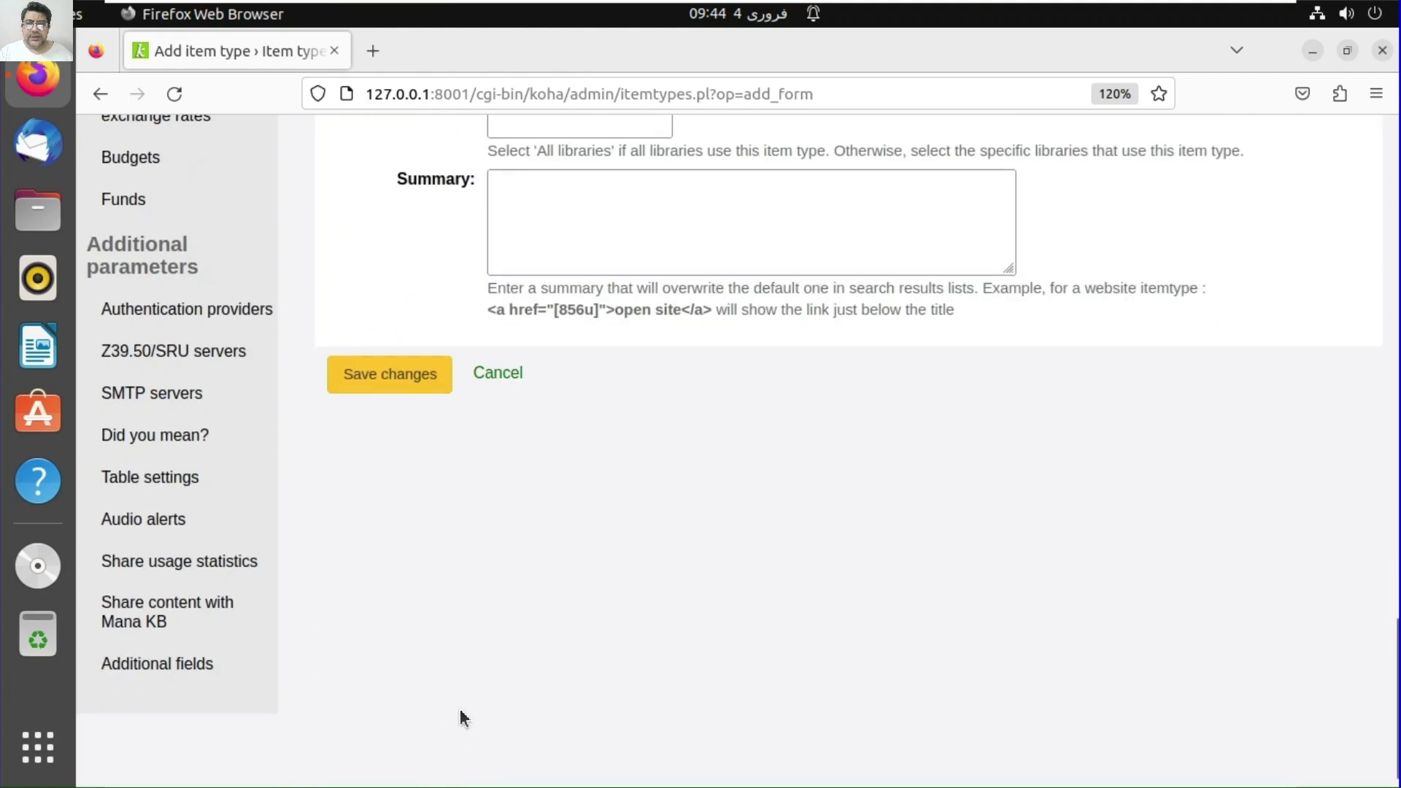
pyautogui.click(414, 372)
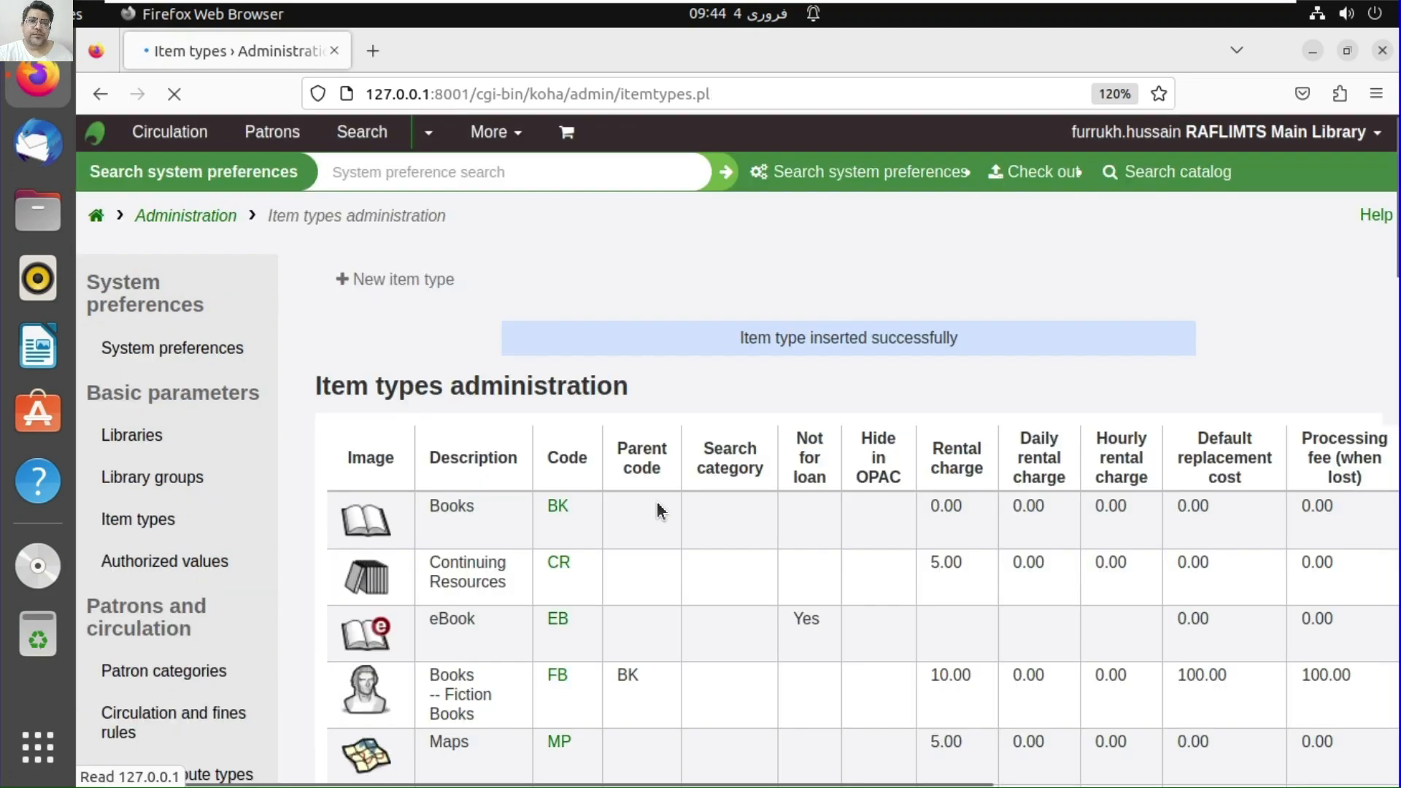
# - Check the Fiction Books entry in the item types list and open the authorized values administration
pyautogui.scroll(-10, 656, 511)
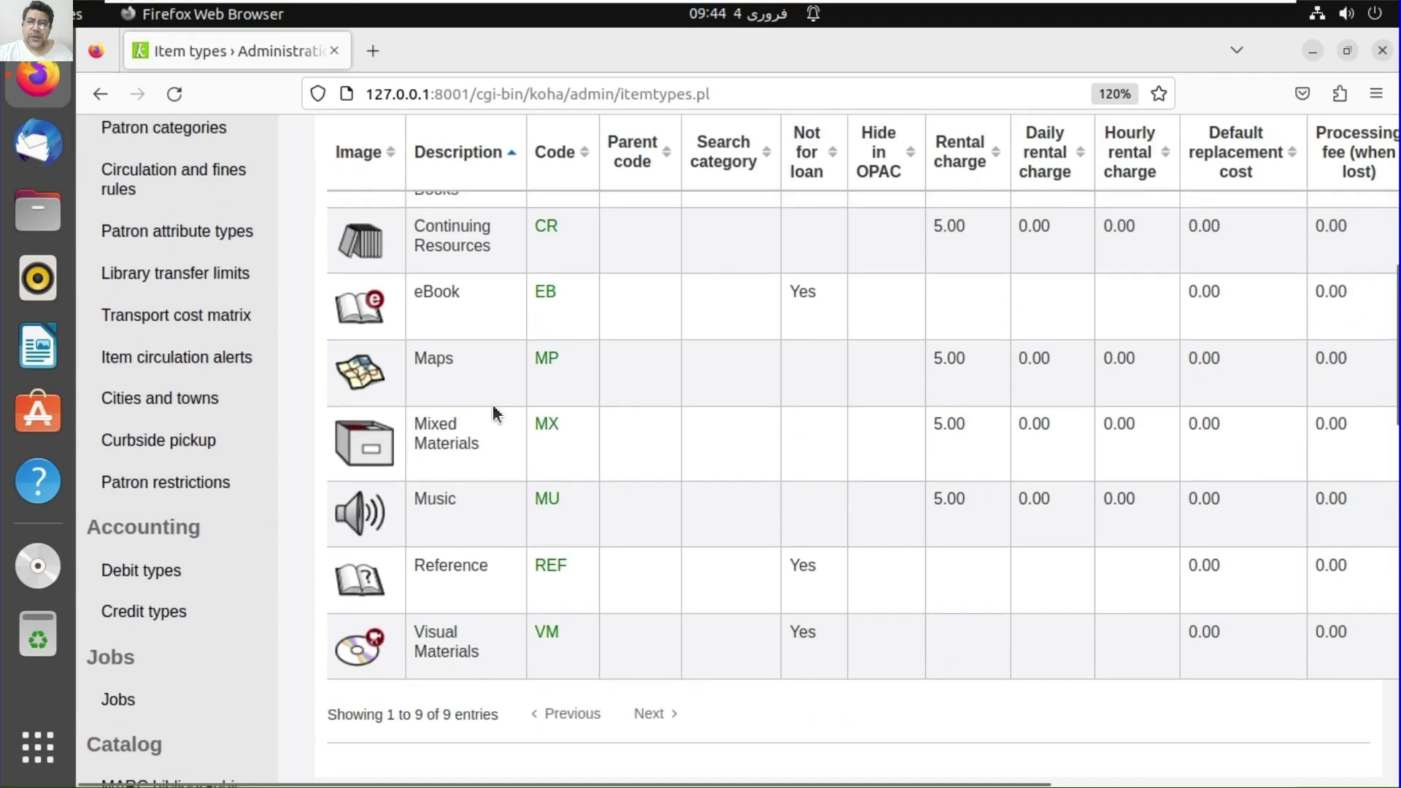
pyautogui.scroll(3, 491, 406)
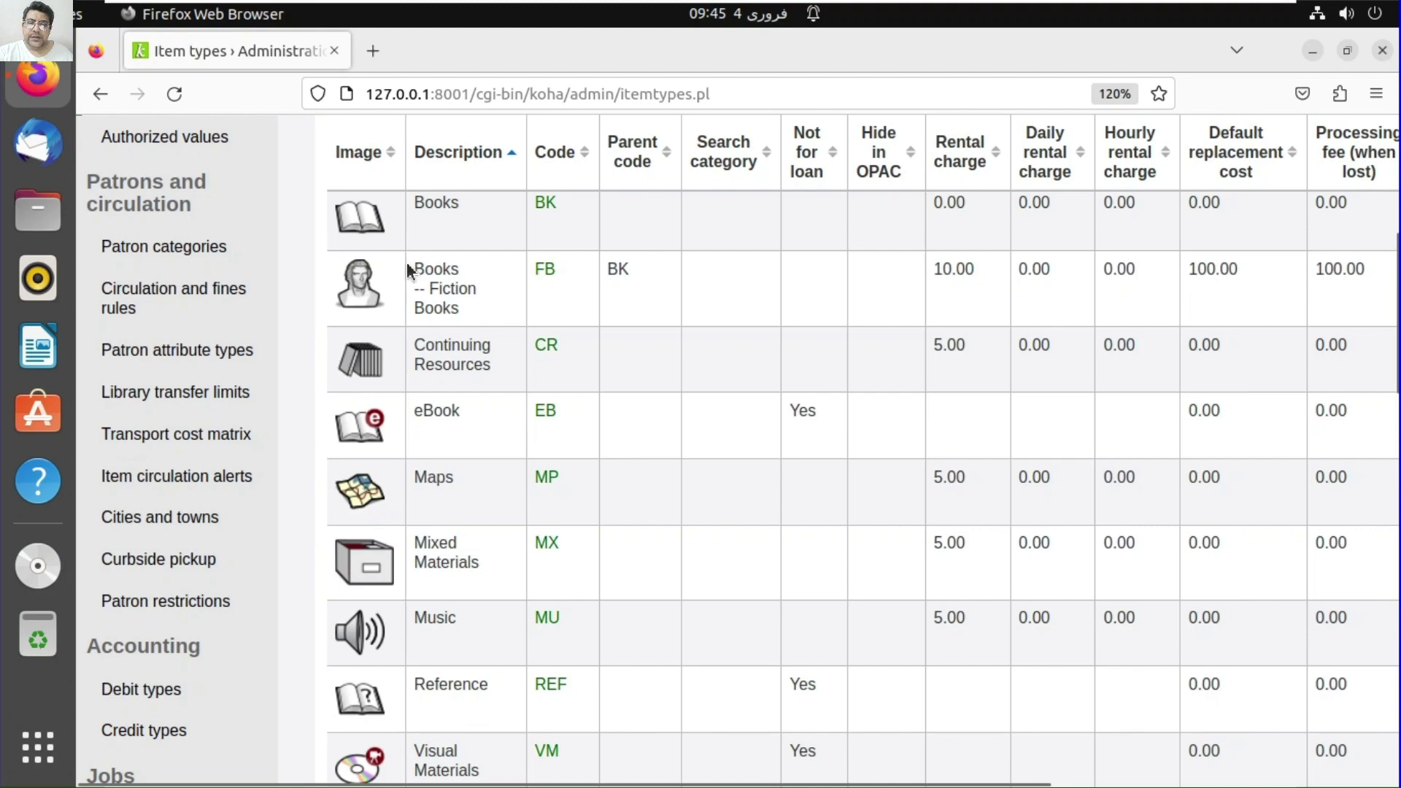
pyautogui.scroll(10, 439, 404)
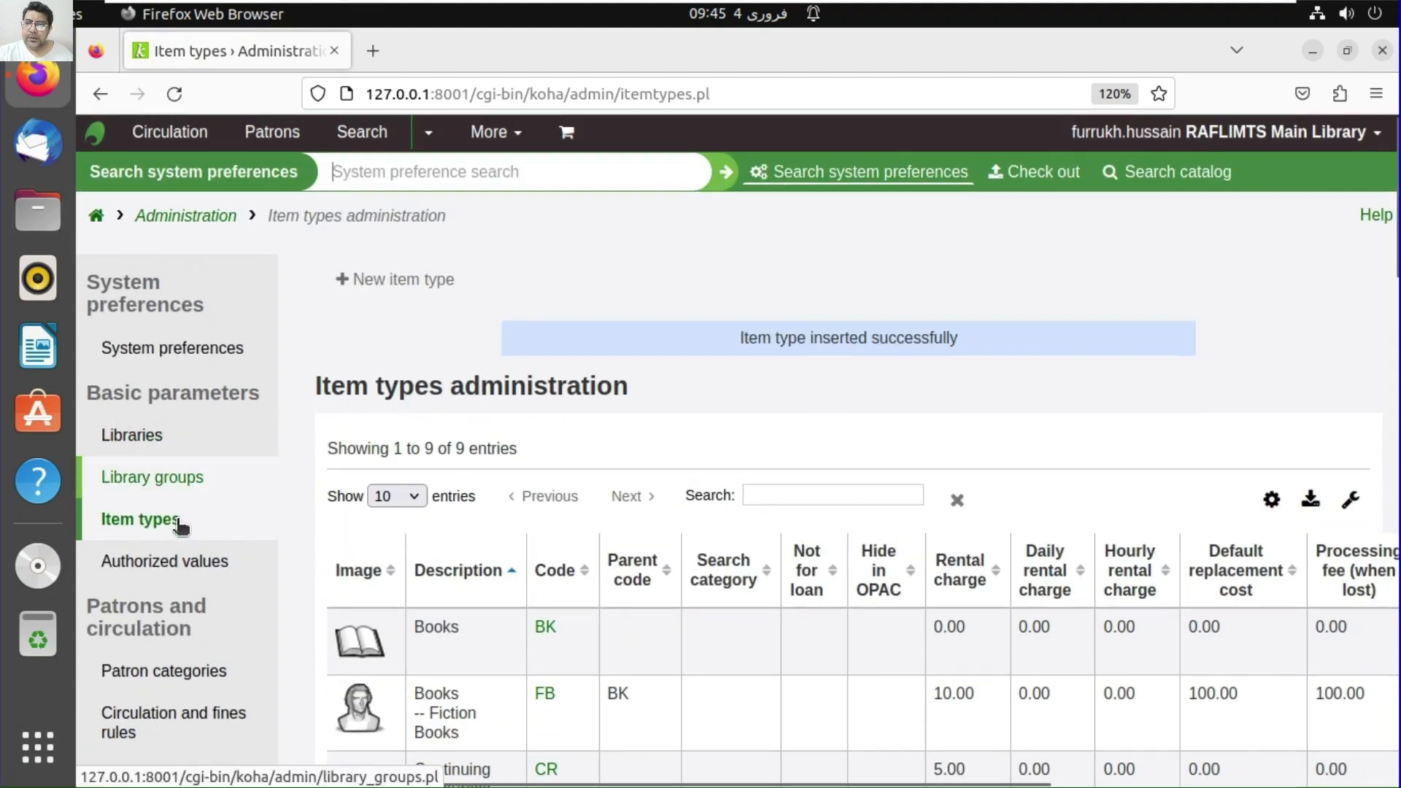
pyautogui.scroll(-3, 168, 467)
pyautogui.click(199, 424)
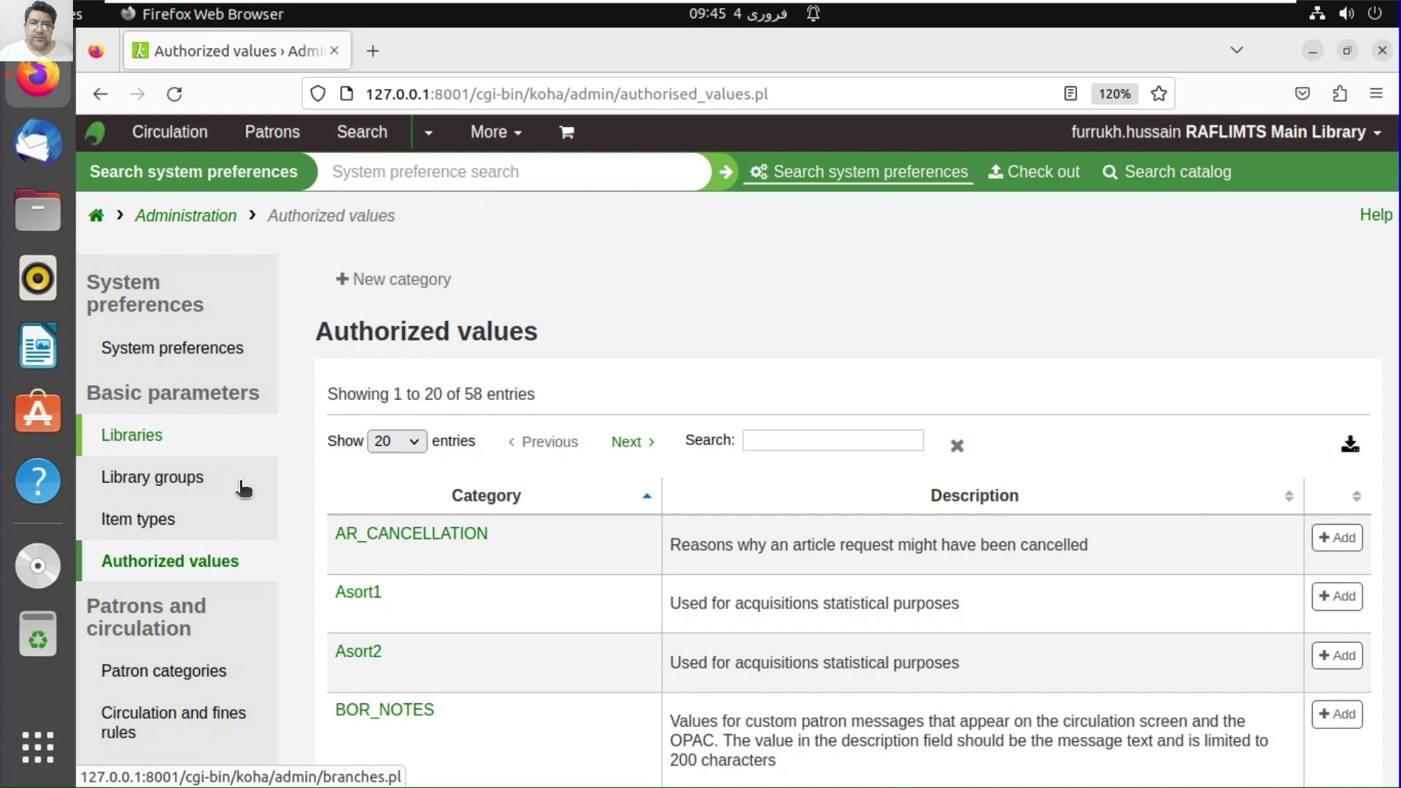
# - Open the CCODE category from the list of authorized value categories
pyautogui.scroll(-3, 478, 664)
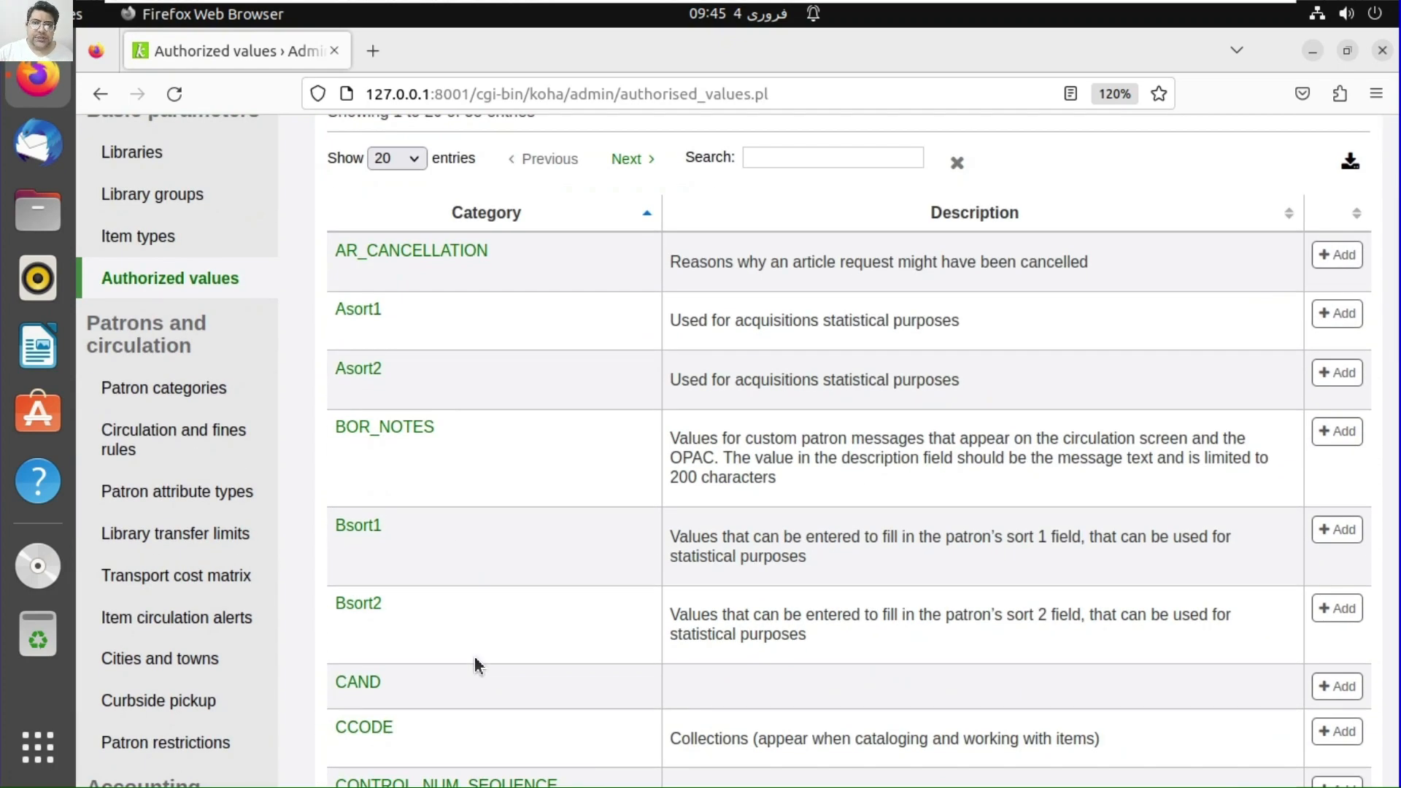
pyautogui.scroll(-3, 475, 666)
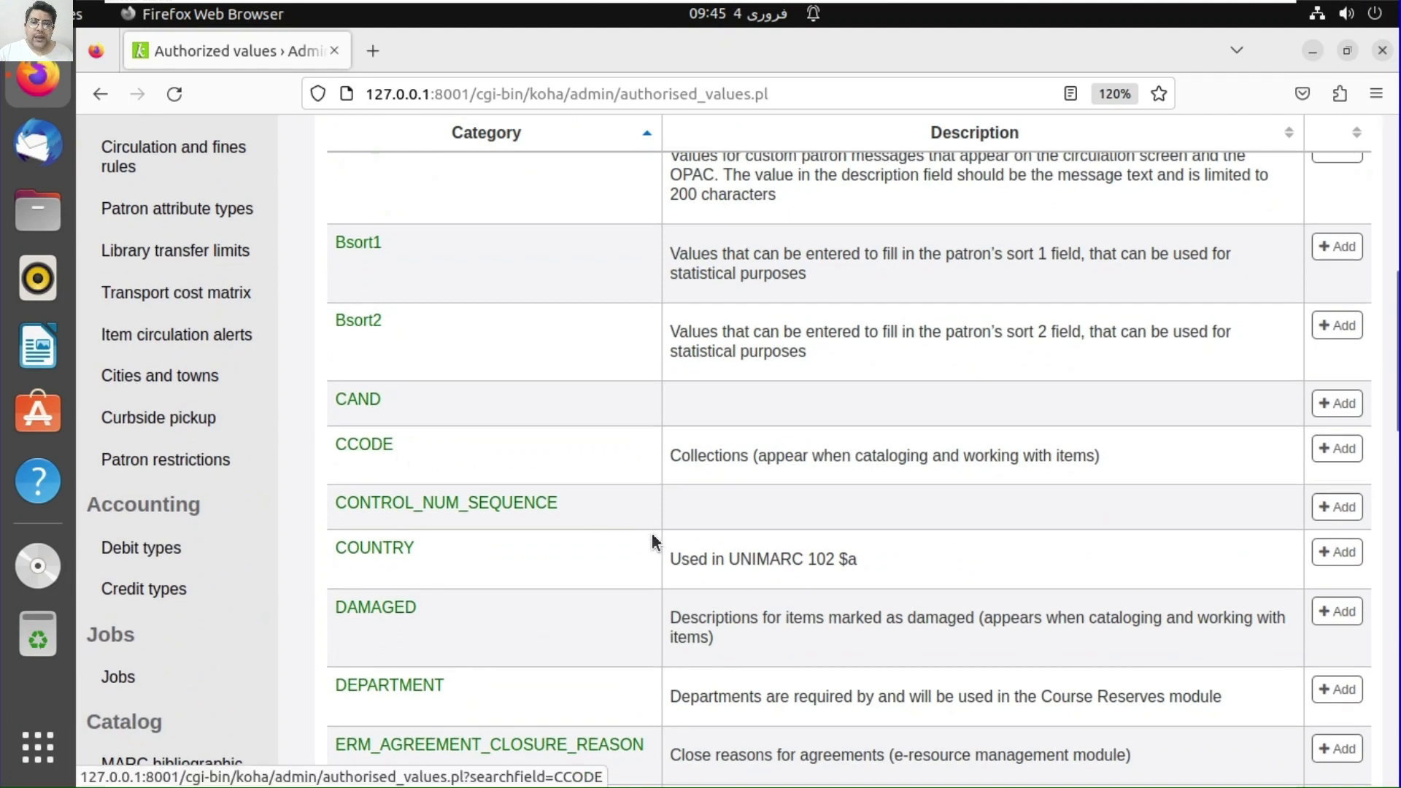
pyautogui.scroll(-2, 660, 543)
pyautogui.click(364, 303)
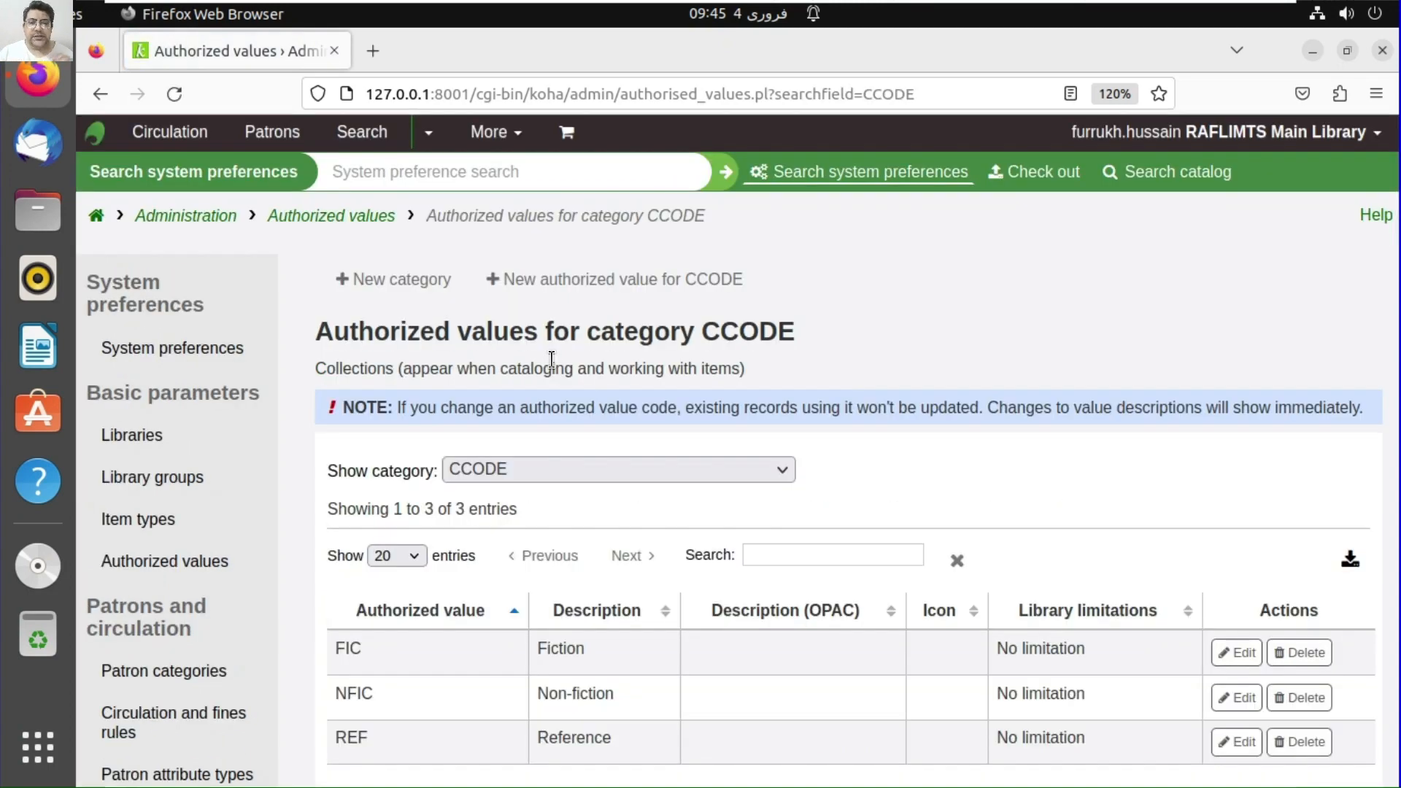
# - Review the existing collection codes and start a new authorized value for CCODE
pyautogui.scroll(-3, 706, 620)
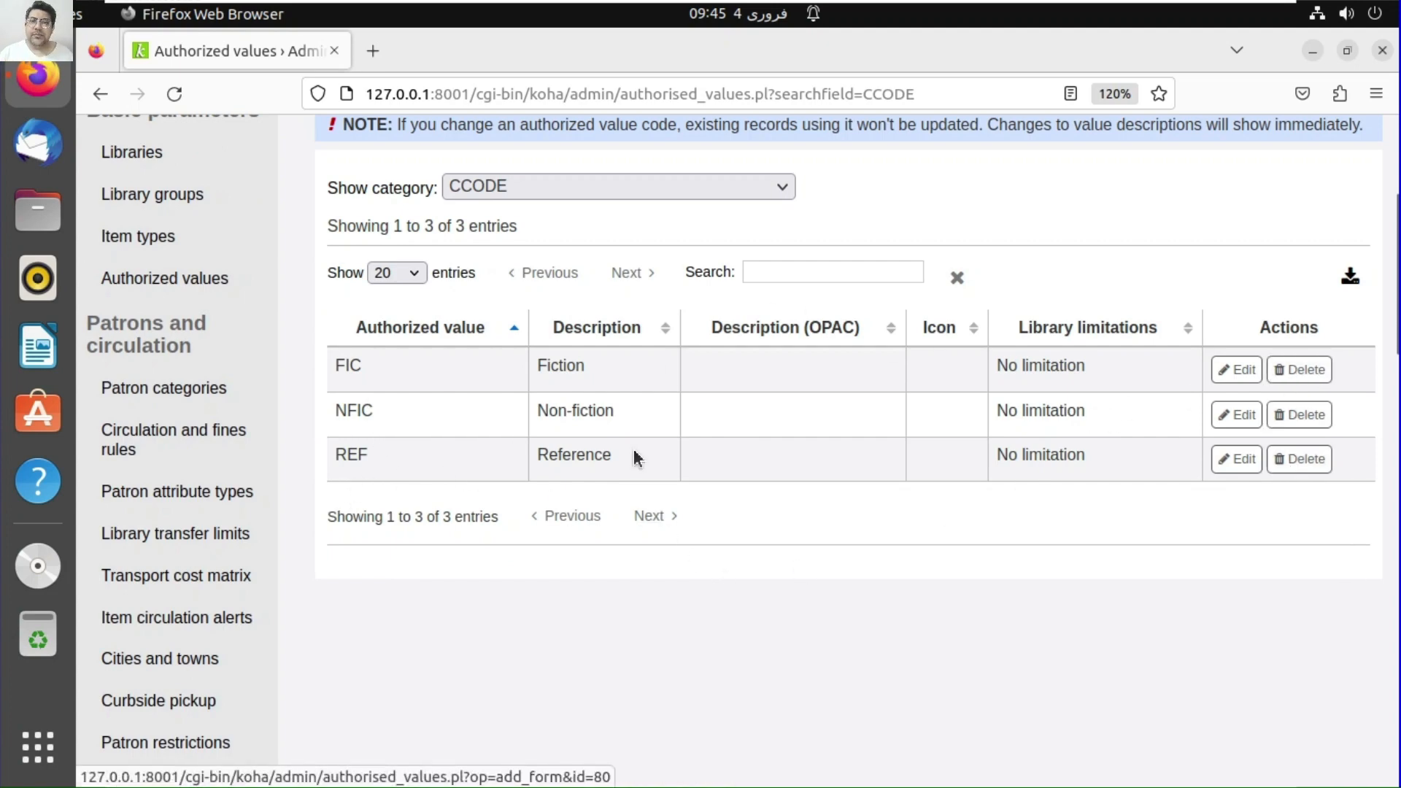
pyautogui.scroll(3, 633, 452)
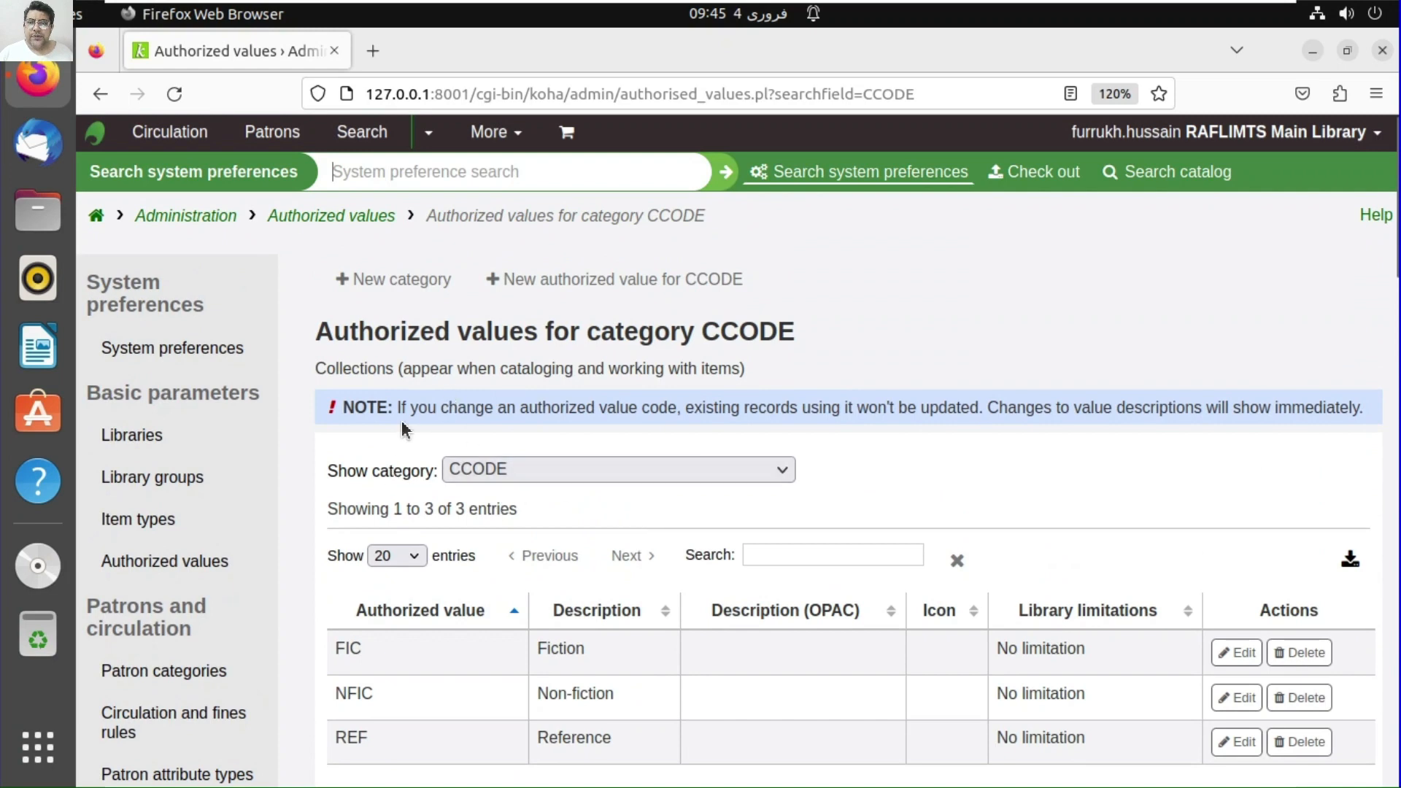
pyautogui.click(614, 284)
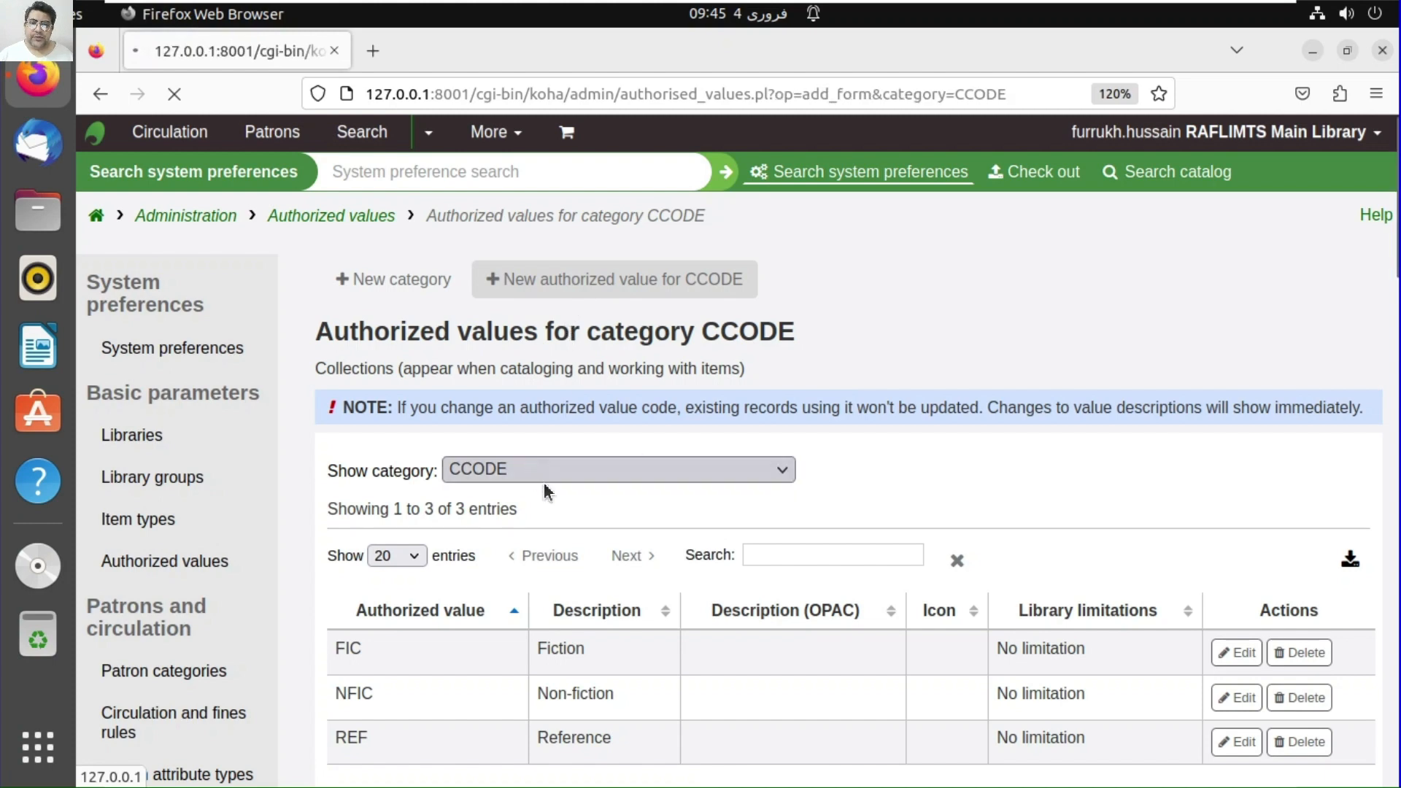
pyautogui.scroll(-2, 693, 540)
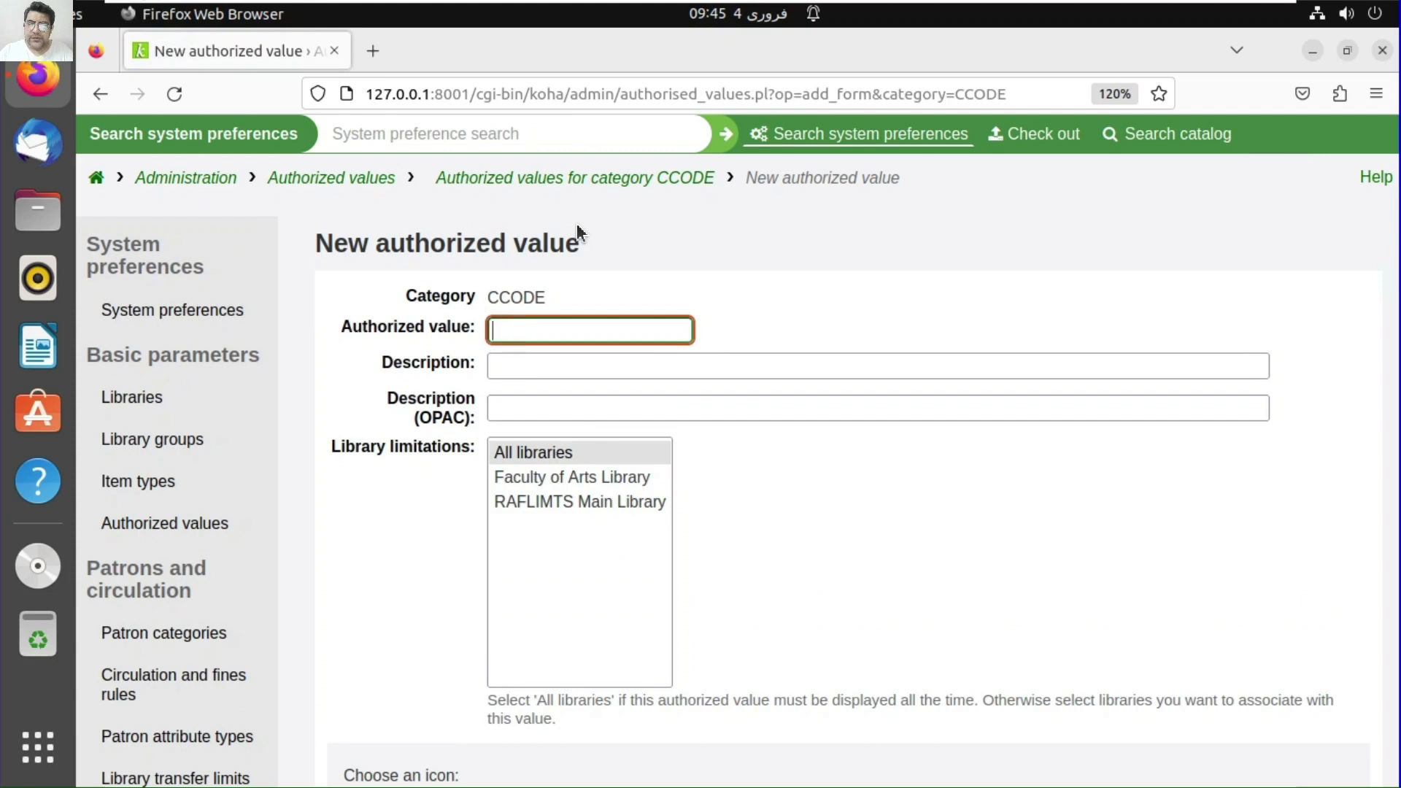
pyautogui.write('DON')
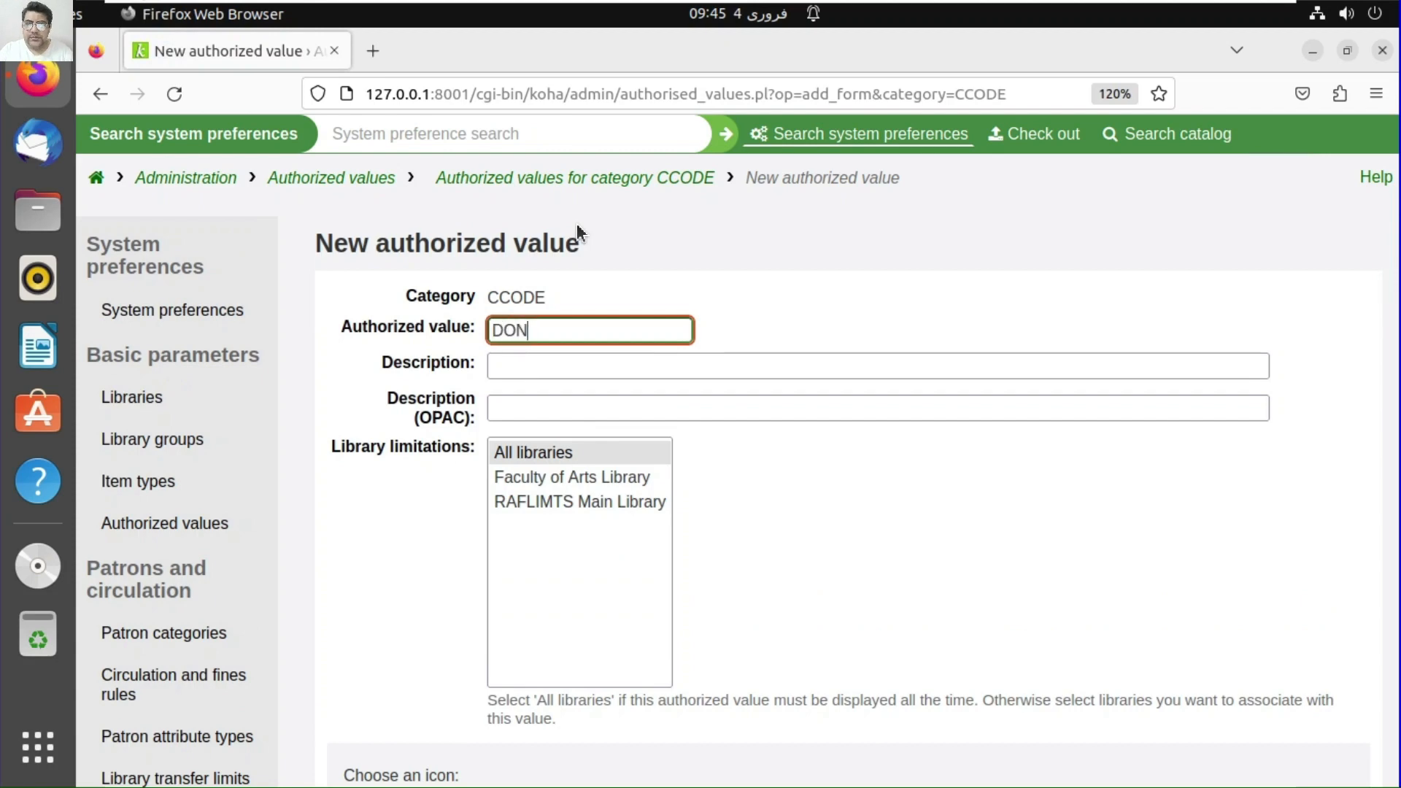
pyautogui.click(549, 362)
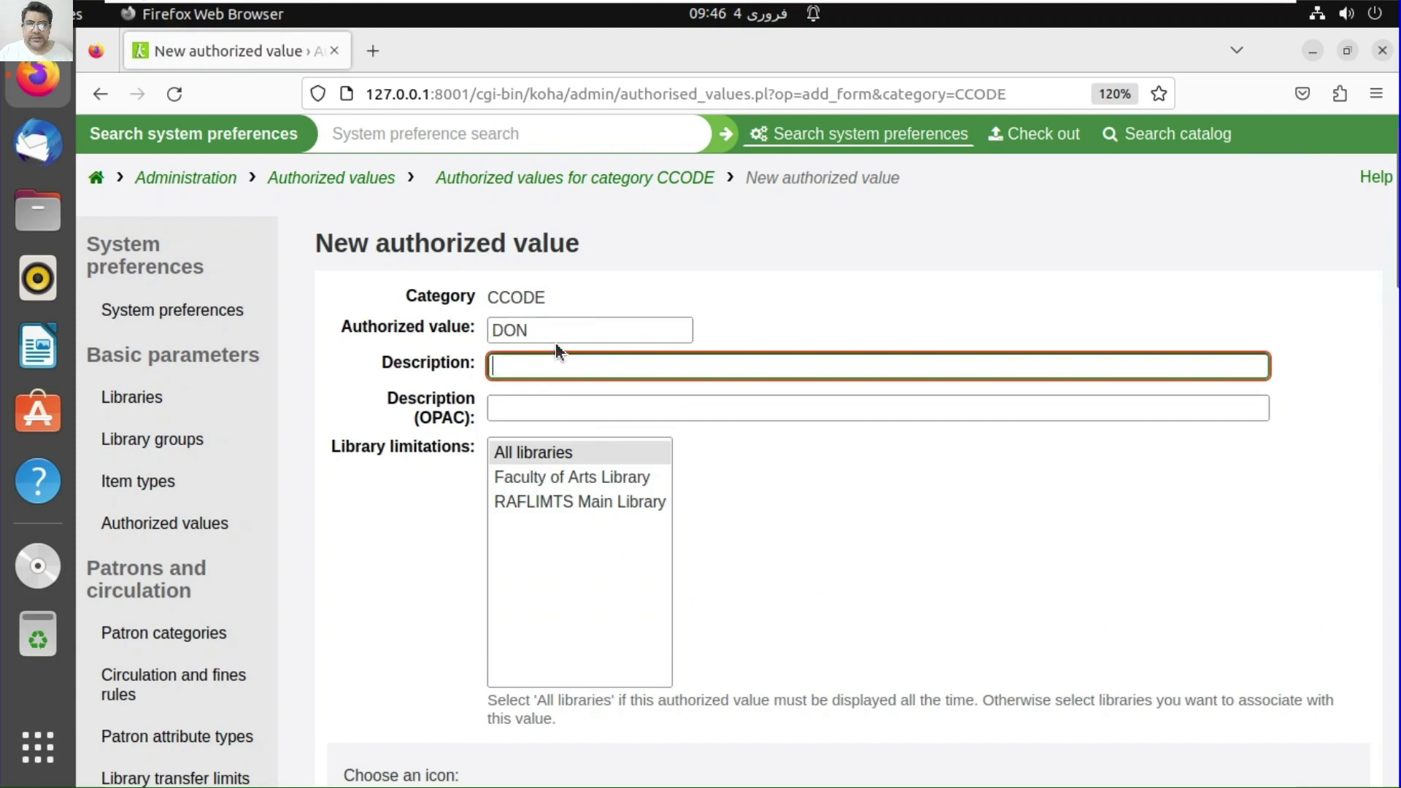
pyautogui.click(557, 336)
pyautogui.press('BackSpace')
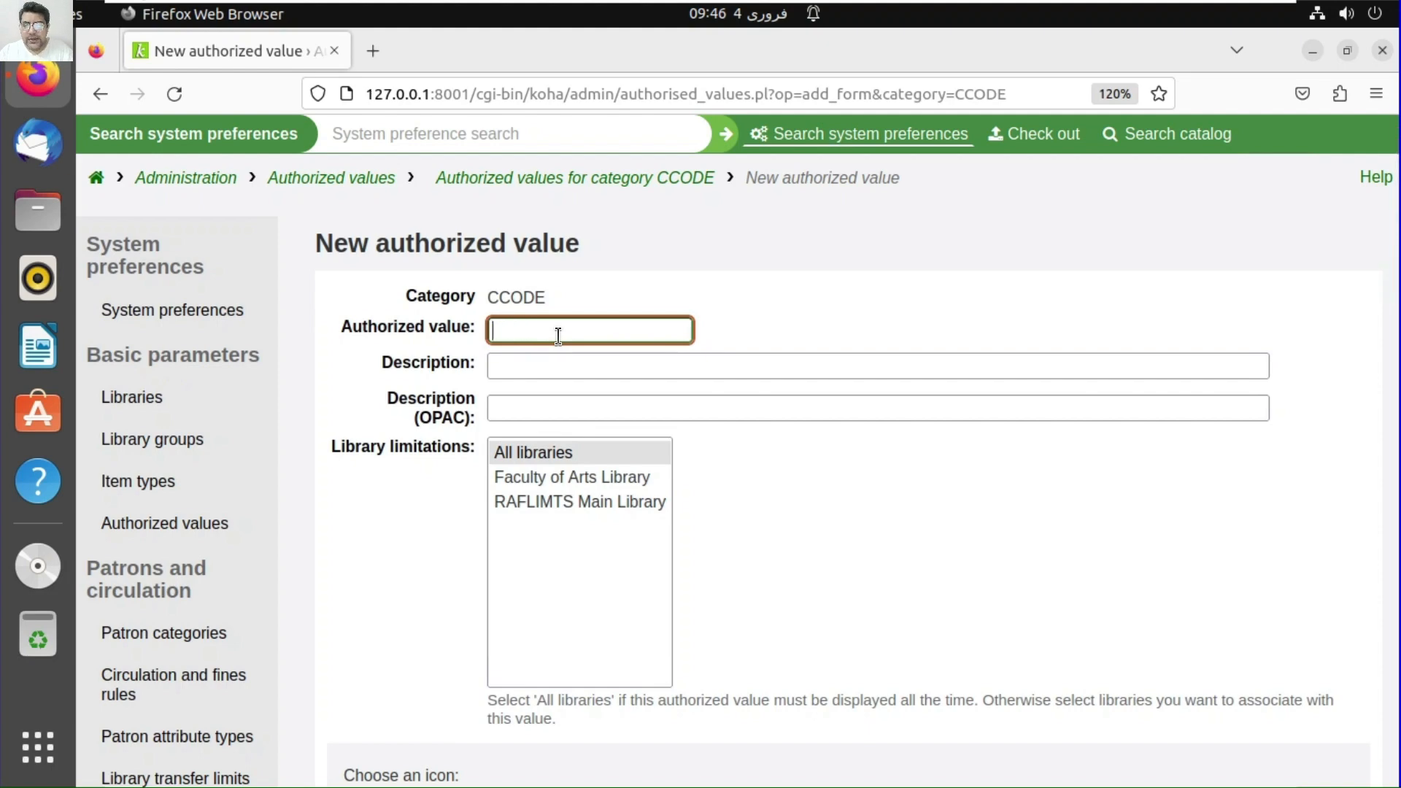
# - Enter FC as the authorized value and describe it with the donor's name in possessive form followed by Collection
pyautogui.write('F')
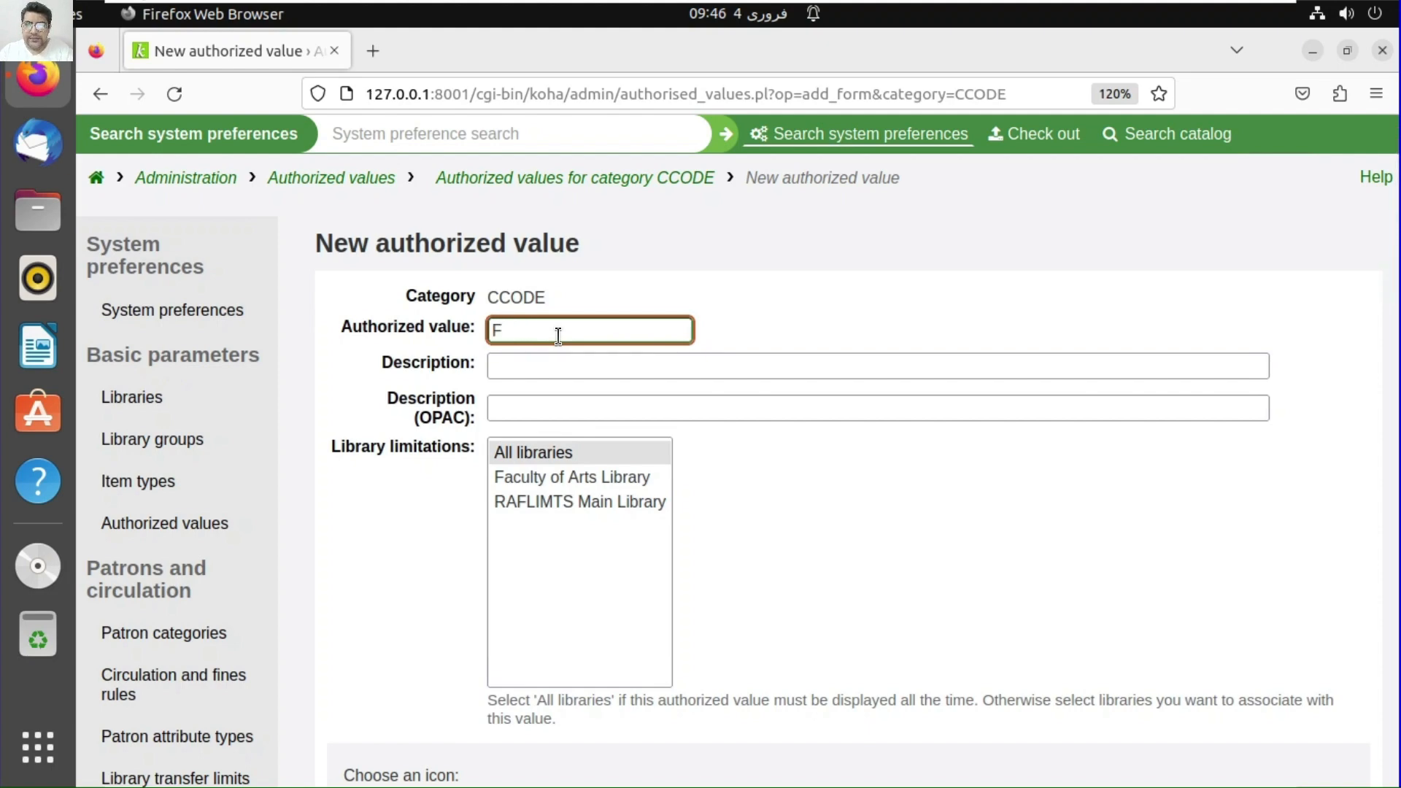
pyautogui.write('C')
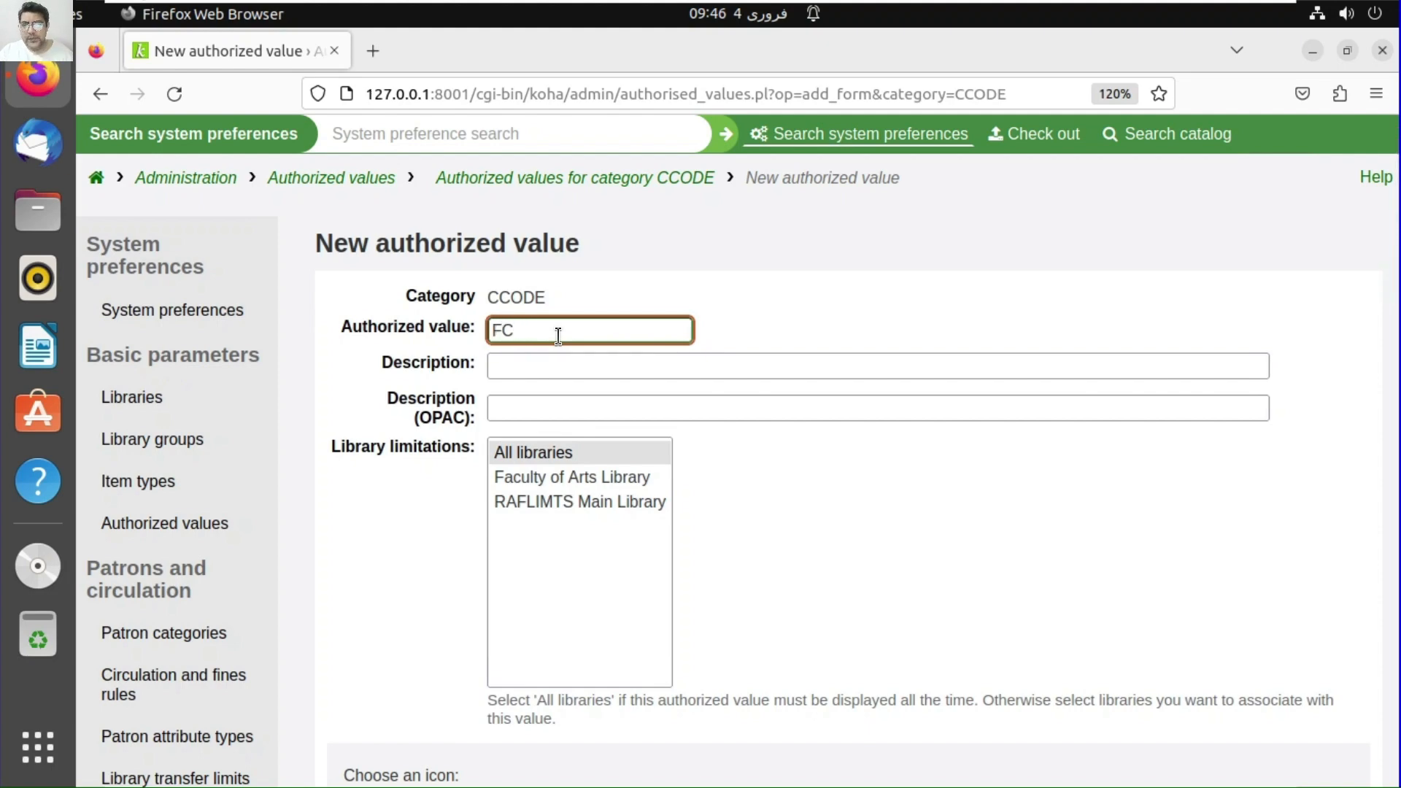
pyautogui.click(542, 373)
pyautogui.write('F')
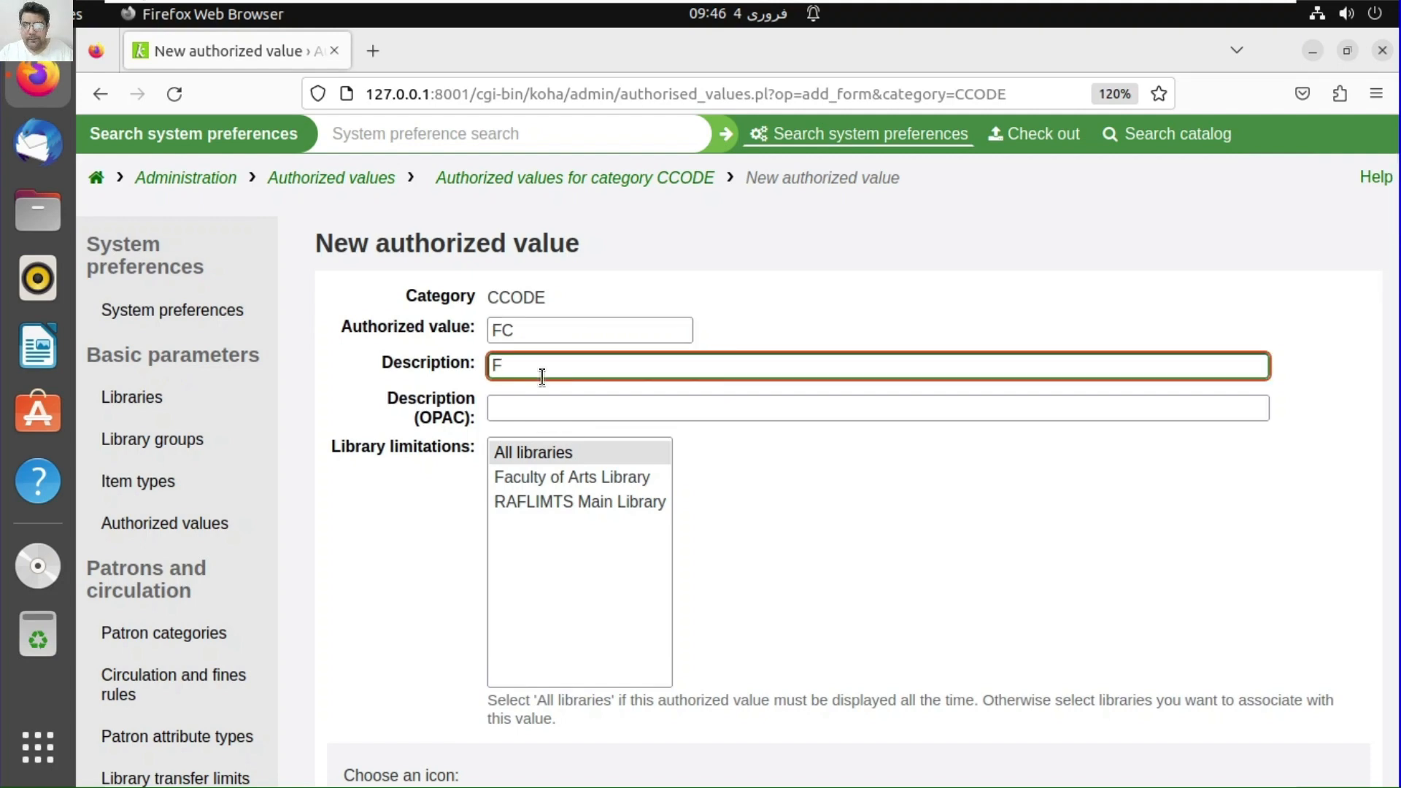
pyautogui.write('urruk')
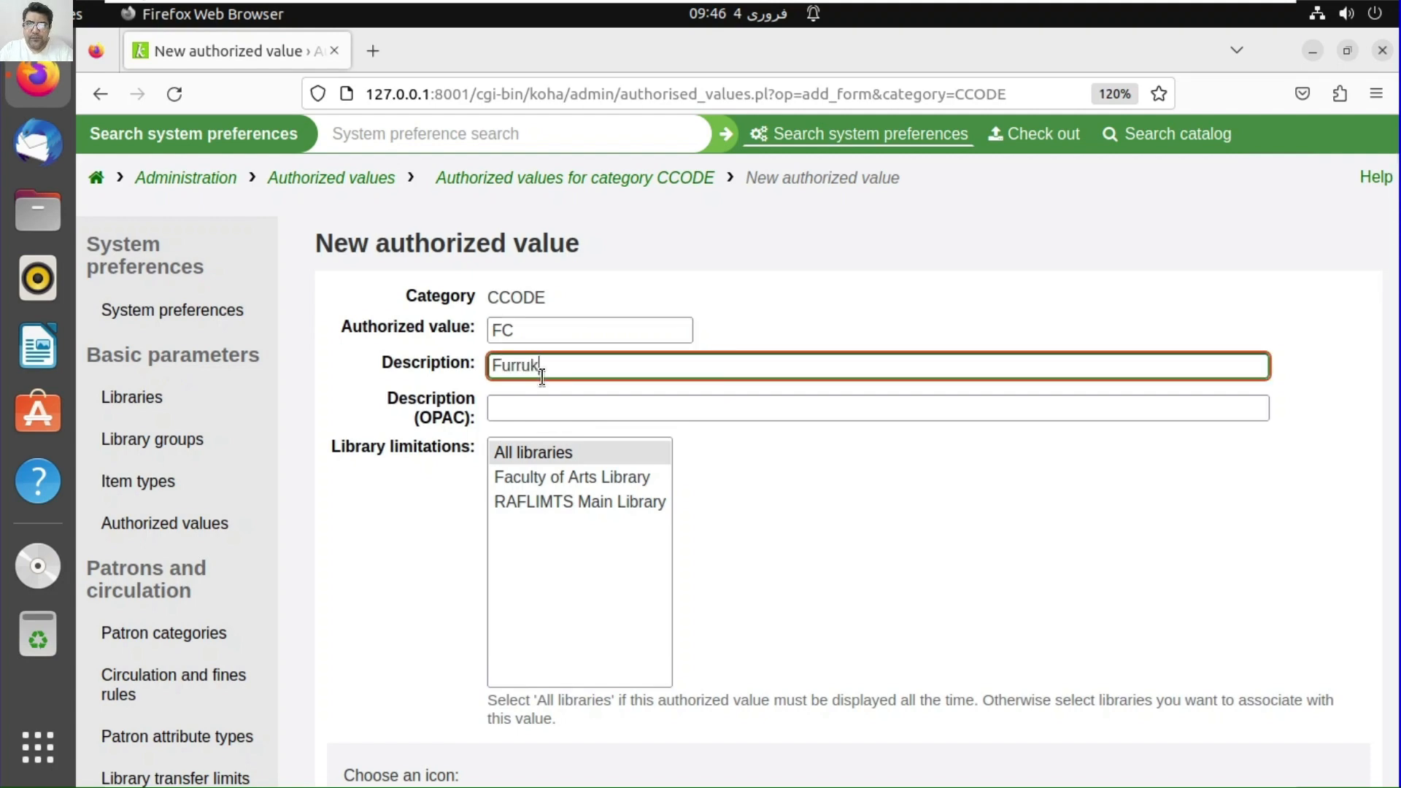
pyautogui.write("h's C")
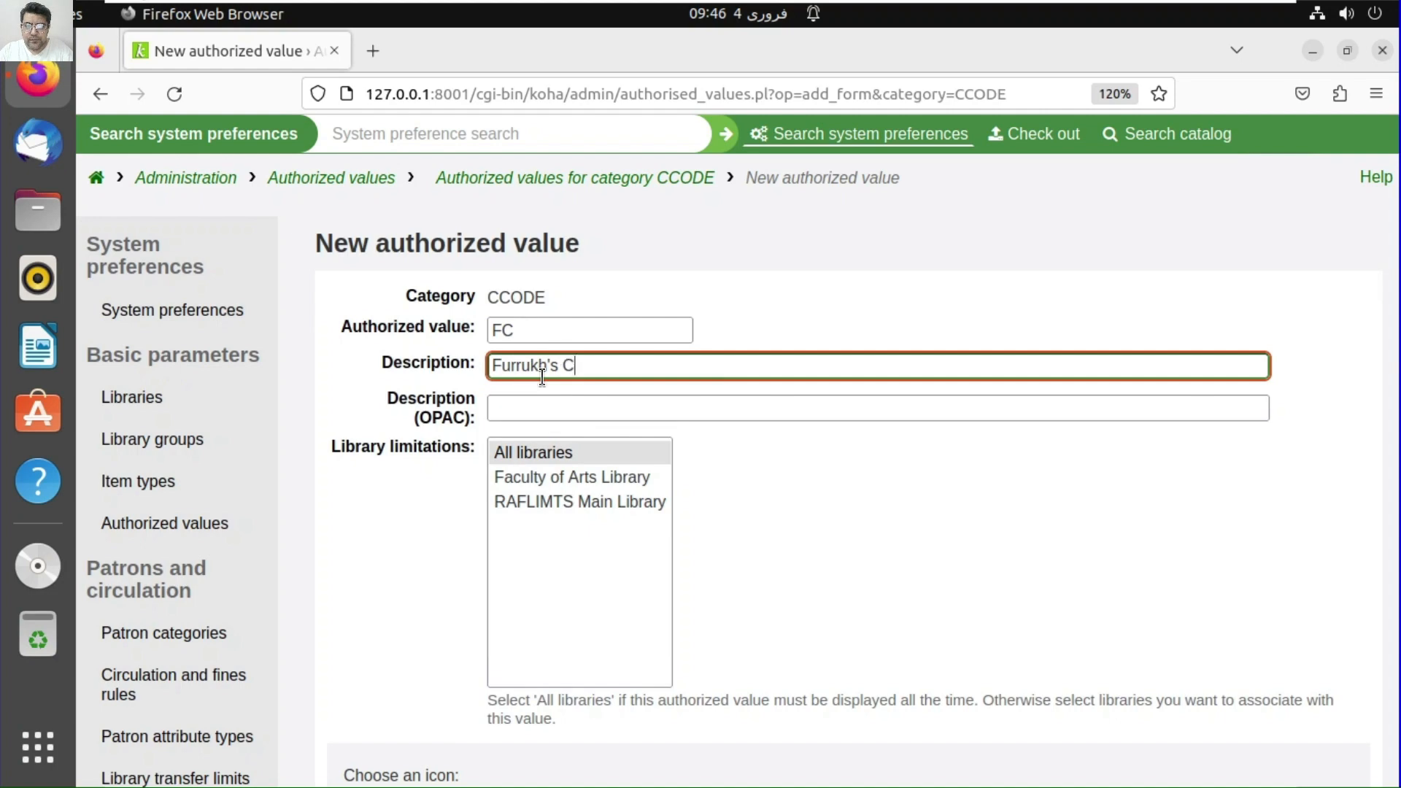
pyautogui.write('ollection')
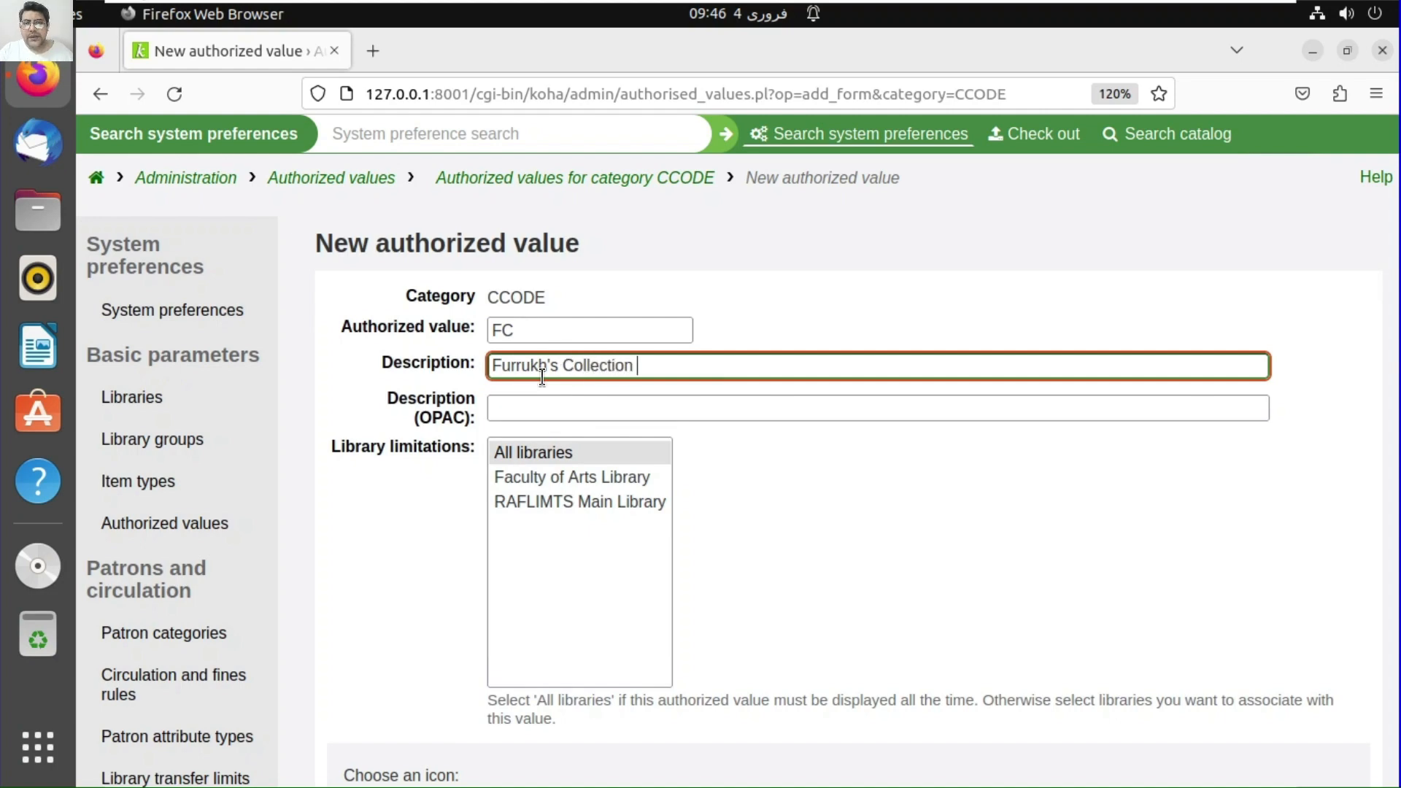
# - Insert "Donation by" before the donor's name in the description of the FC authorized value
pyautogui.click(496, 368)
pyautogui.write('Donate')
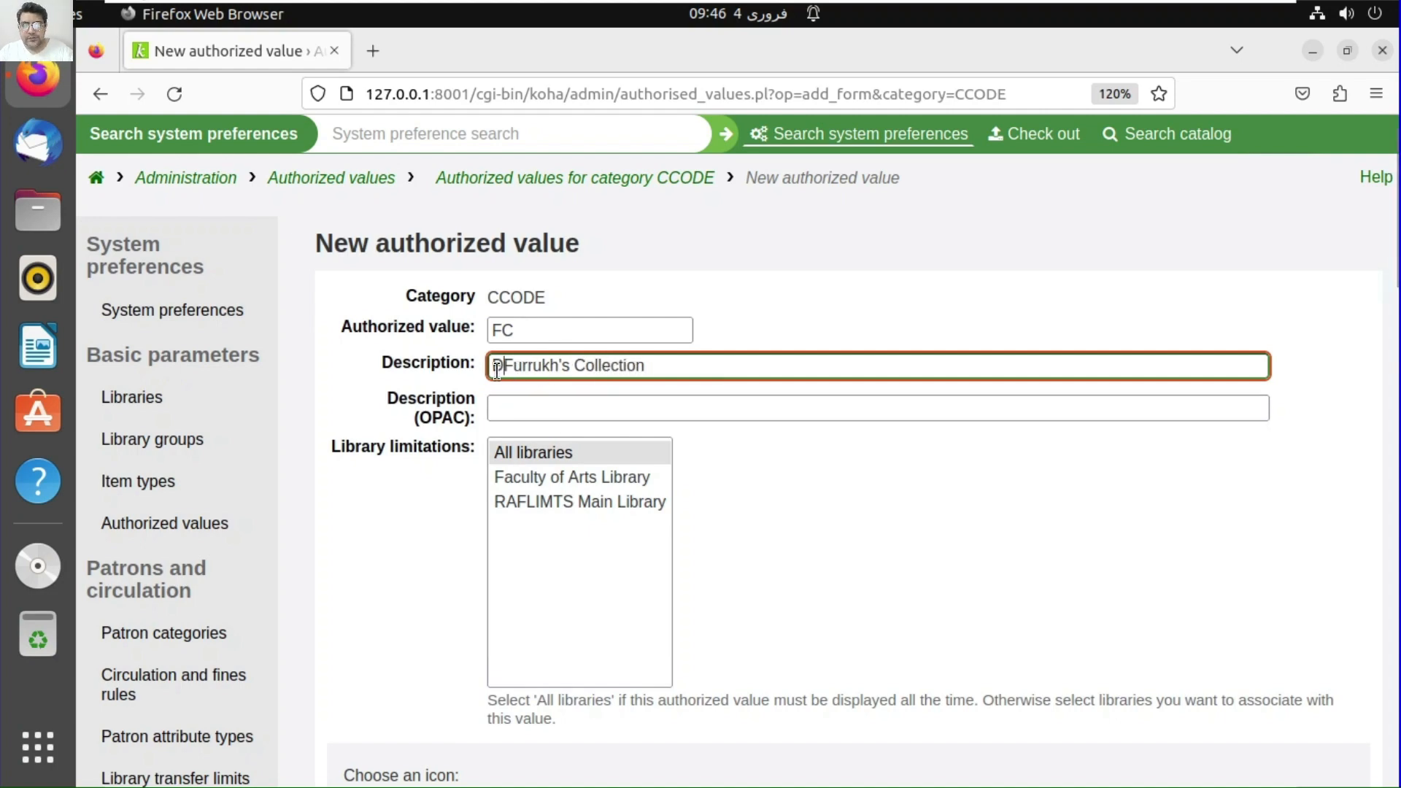
pyautogui.press('BackSpace')
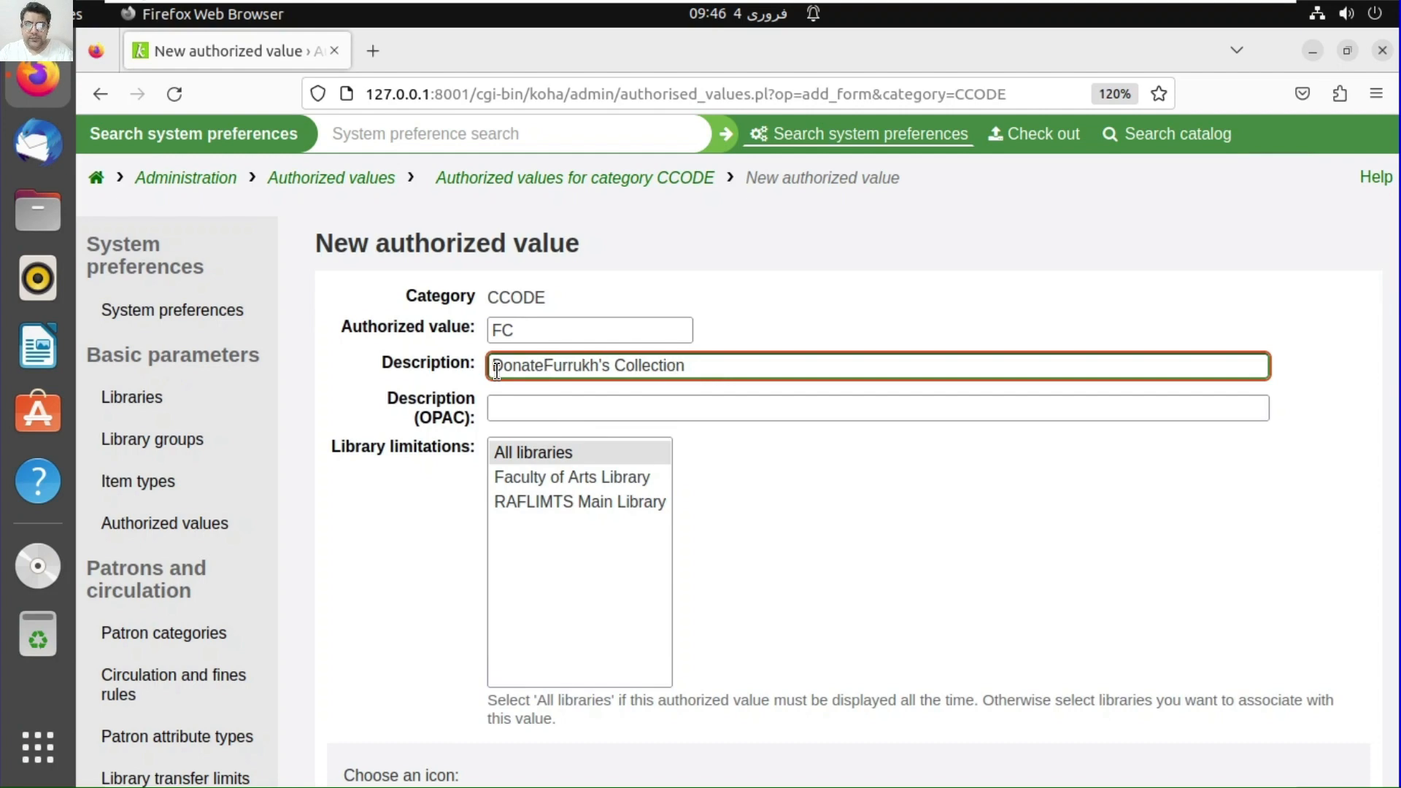
pyautogui.write('d')
pyautogui.press('BackSpace')
pyautogui.press('BackSpace')
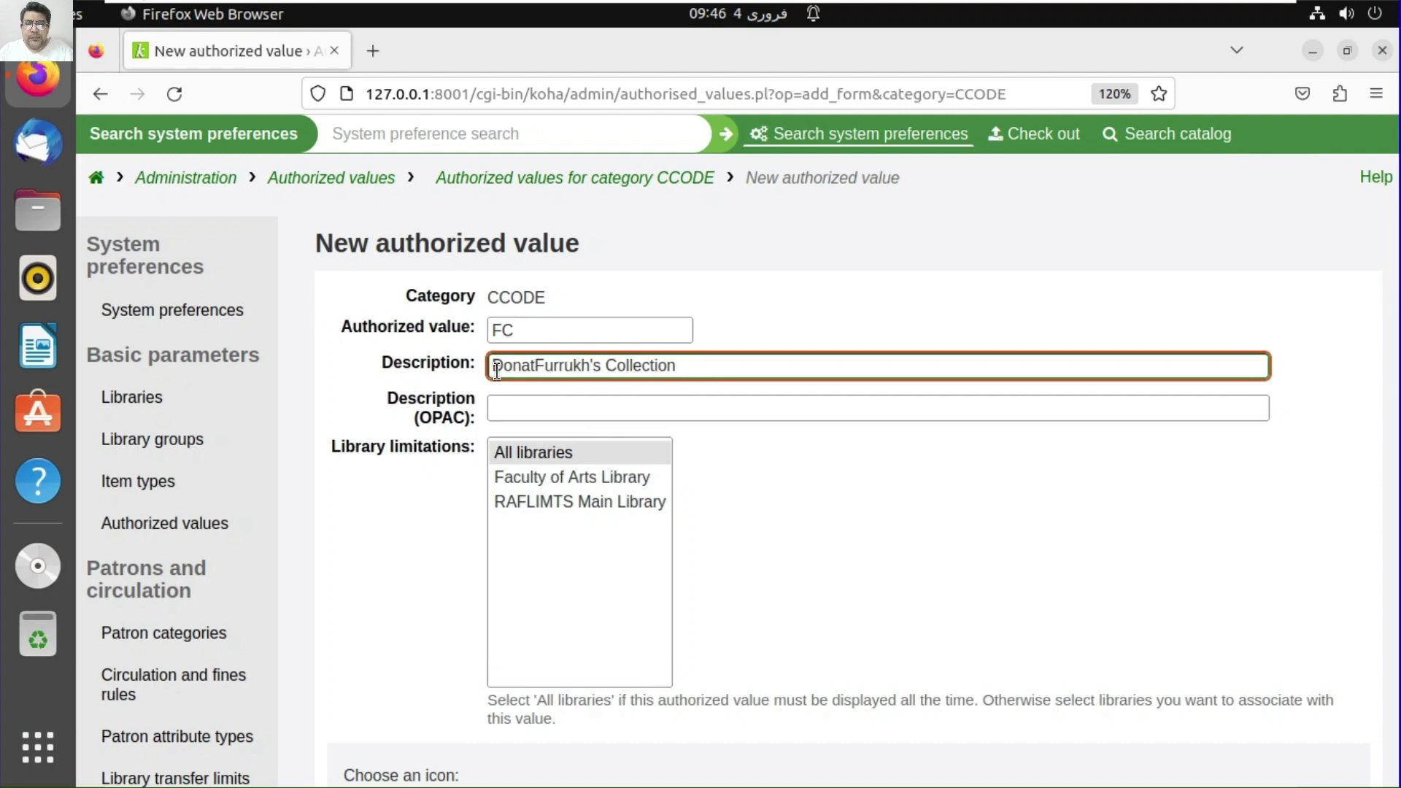
pyautogui.write('ion buy')
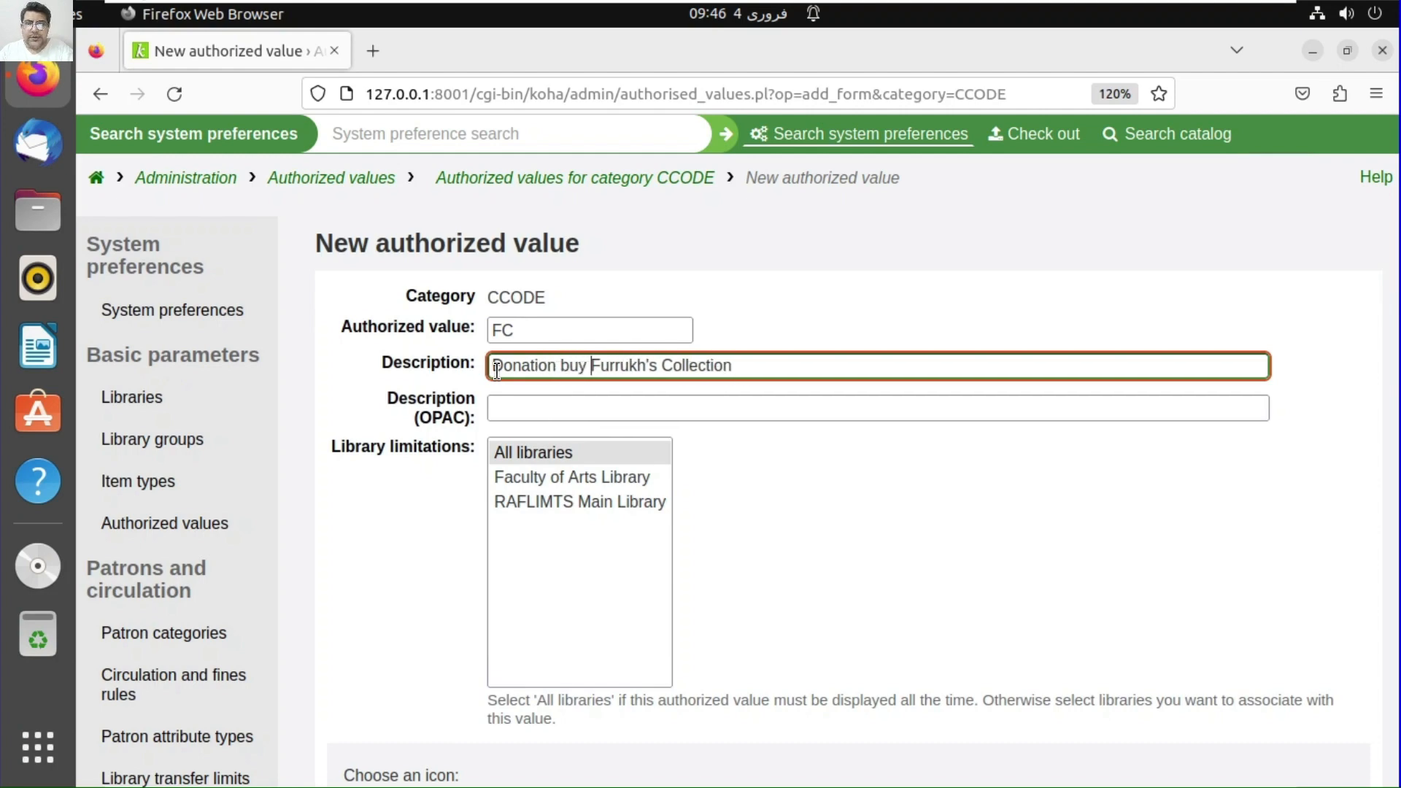
pyautogui.press('BackSpace')
pyautogui.press('BackSpace')
pyautogui.press('BackSpace')
pyautogui.write('y')
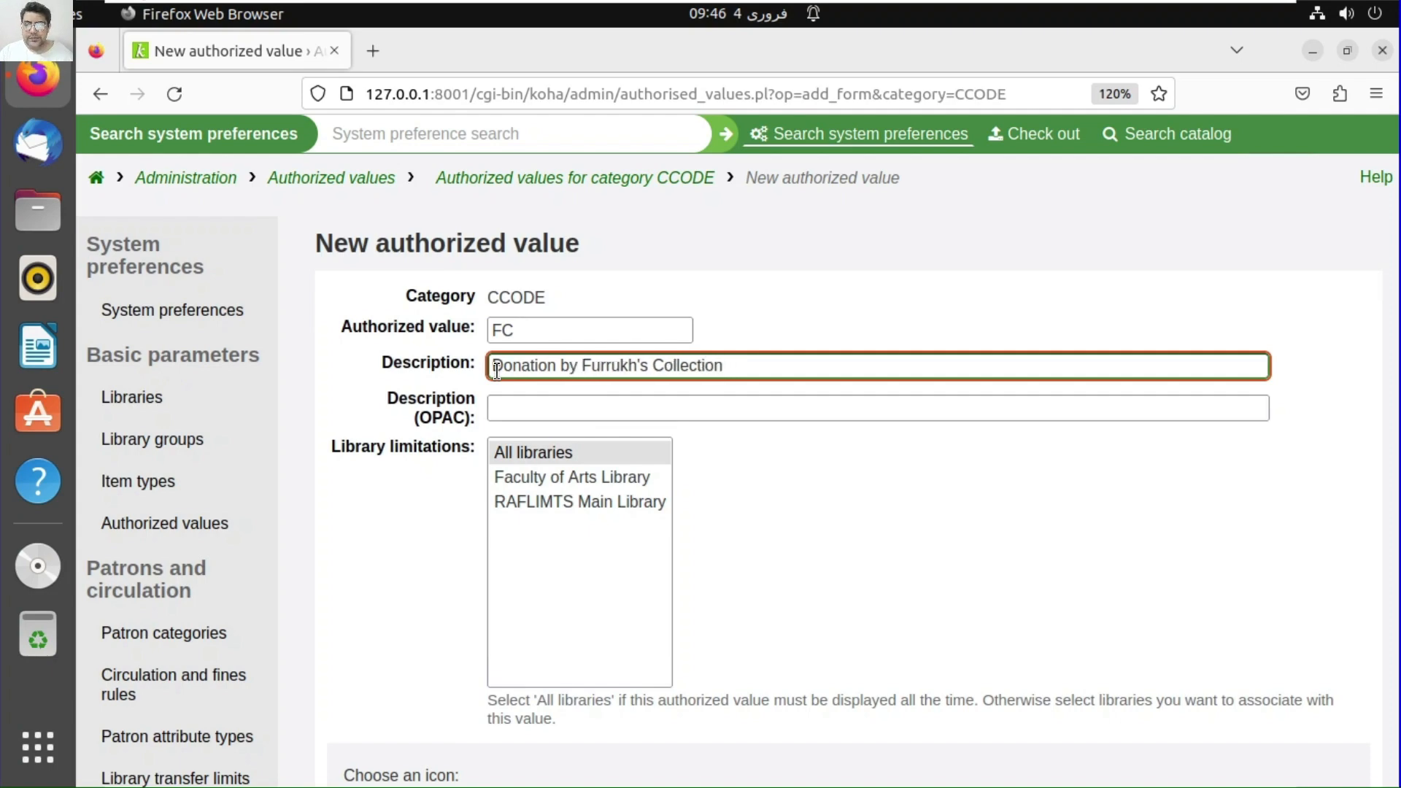
# - Shorten the FC description to "Donation by" followed by the donor's name, removing the possessive ending and Collection
pyautogui.tripleClick(497, 370)
pyautogui.click(651, 373)
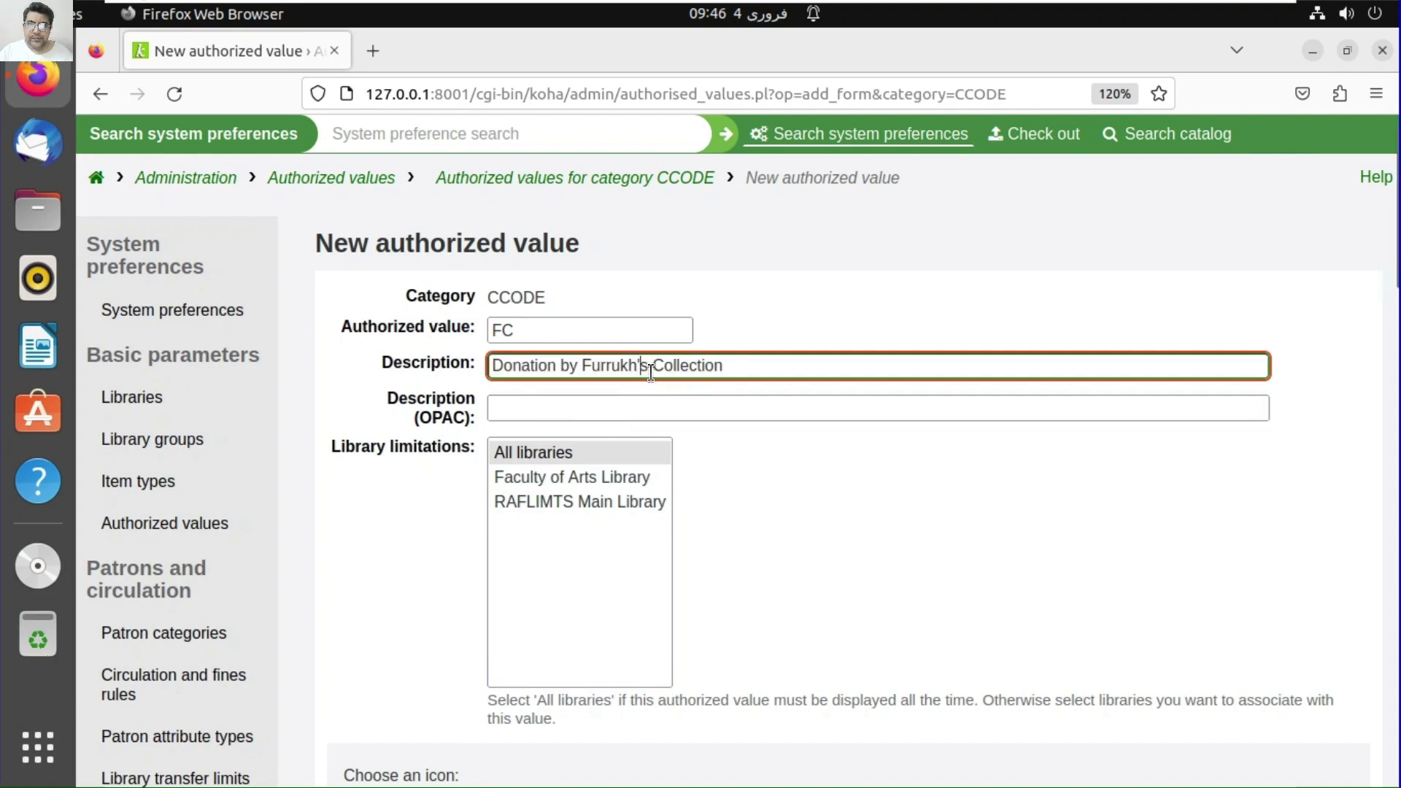
pyautogui.hotkey('shift', 'End')
pyautogui.press('BackSpace')
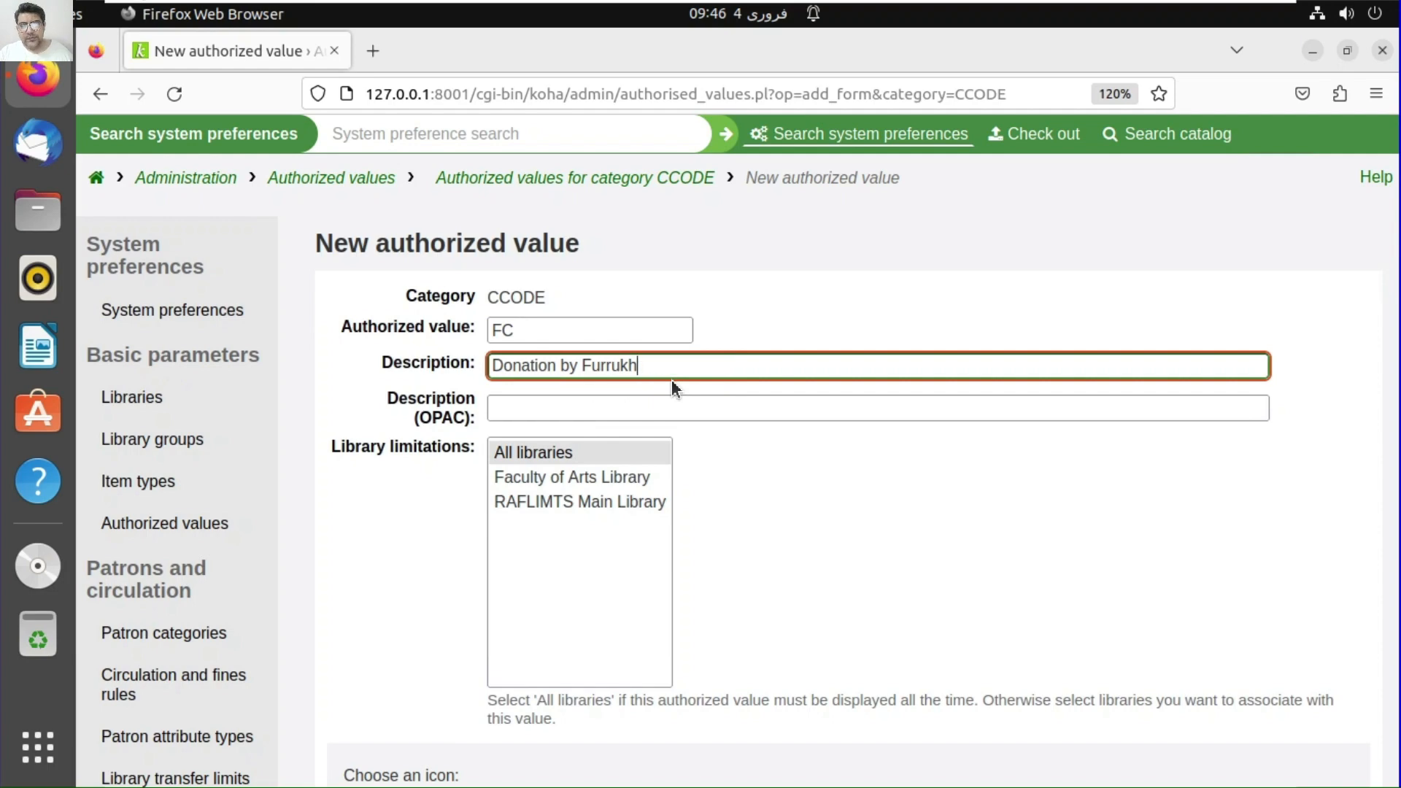
# - Copy the FC description into the OPAC description of the new authorized value
pyautogui.hotkey('ctrl', 'a')
pyautogui.hotkey('ctrl', 'c')
pyautogui.click(650, 406)
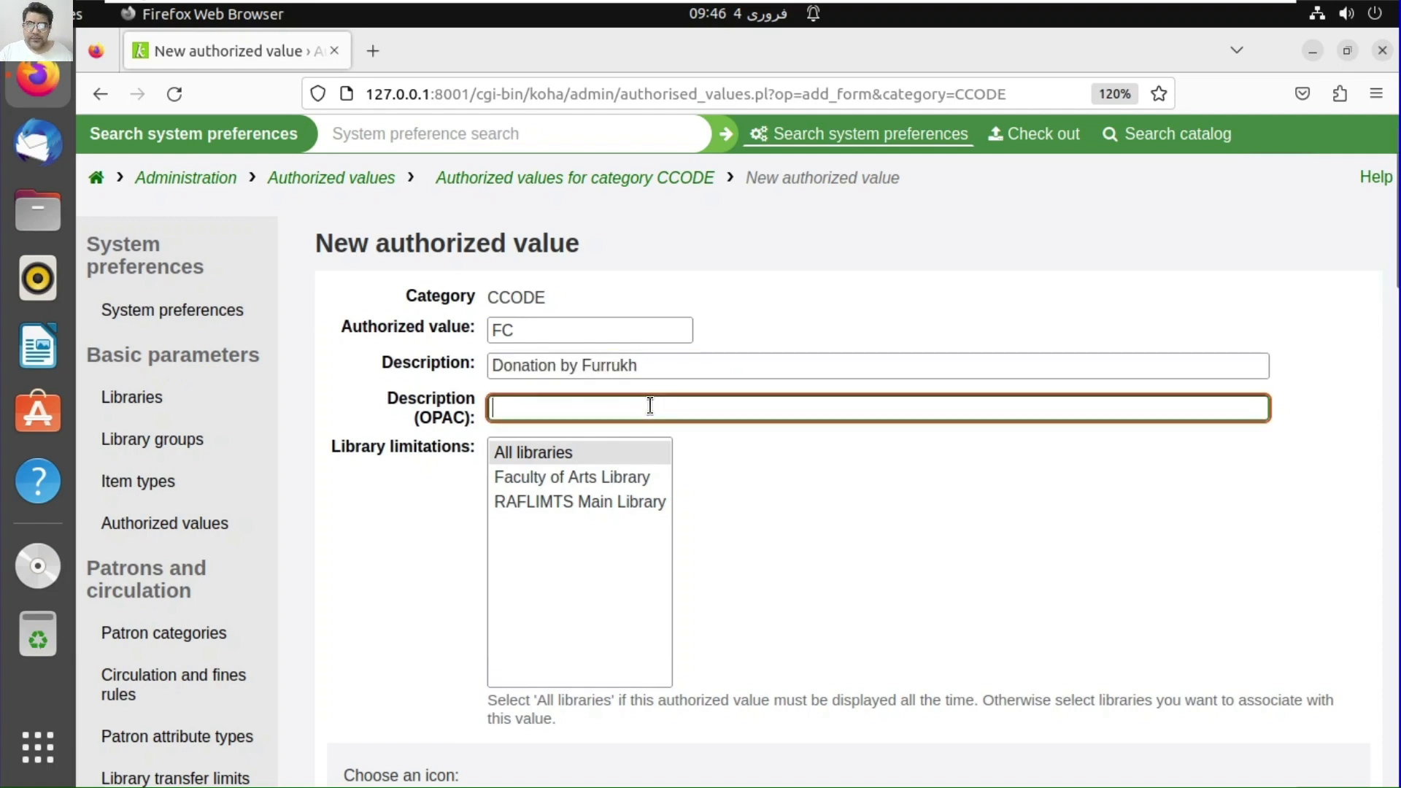
pyautogui.hotkey('ctrl', 'v')
# - Save the FC authorized value without an icon and check its entry in the CCODE list
pyautogui.scroll(-5, 729, 511)
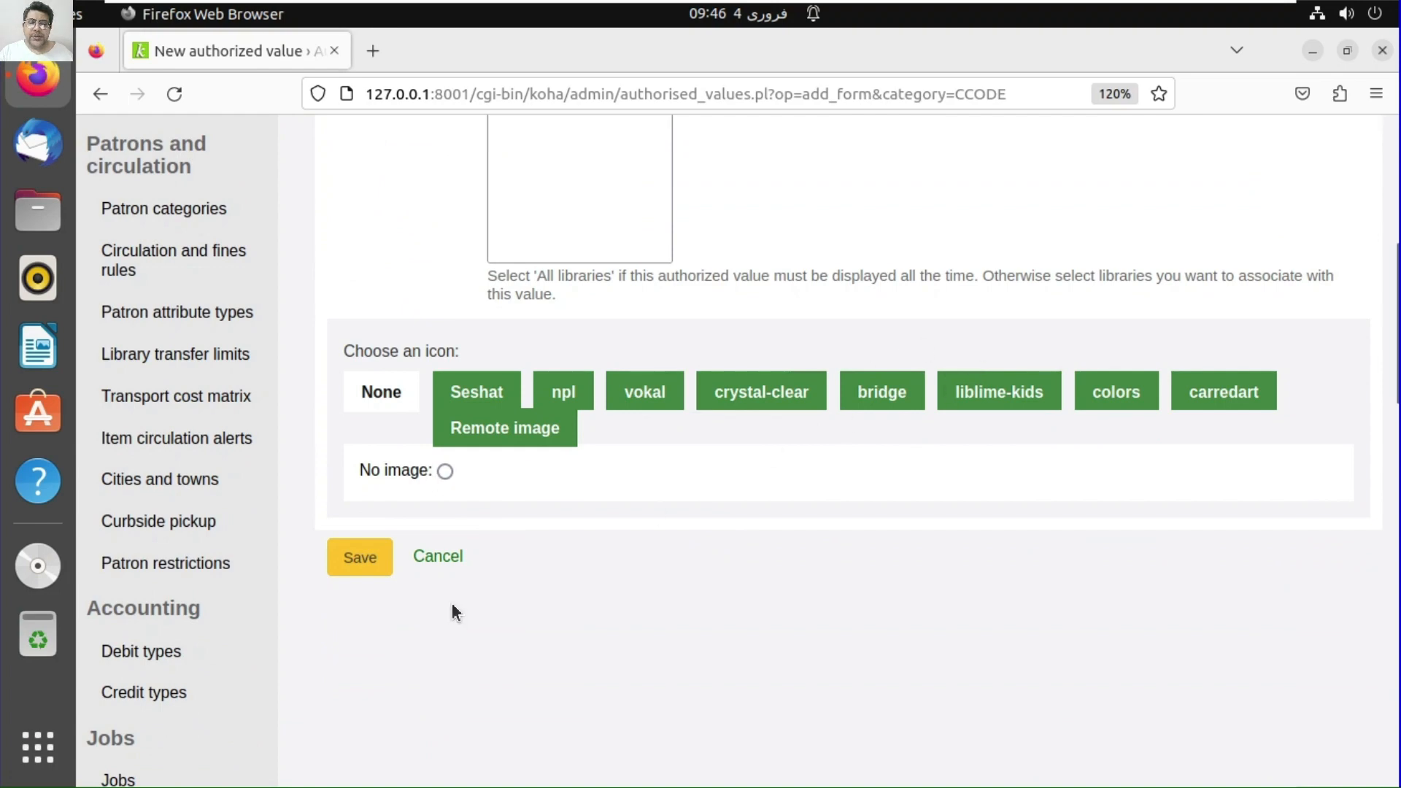
pyautogui.click(376, 559)
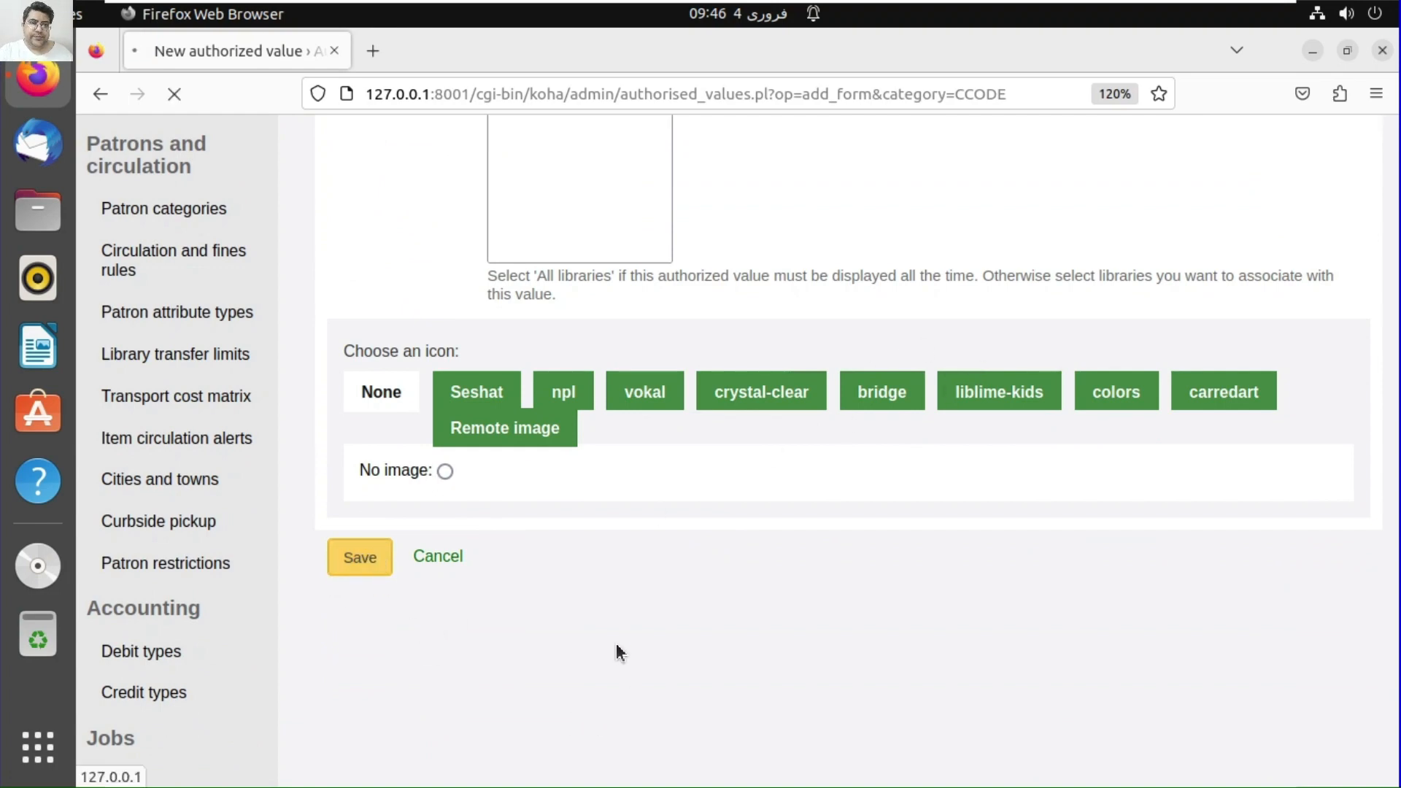
pyautogui.scroll(-4, 400, 694)
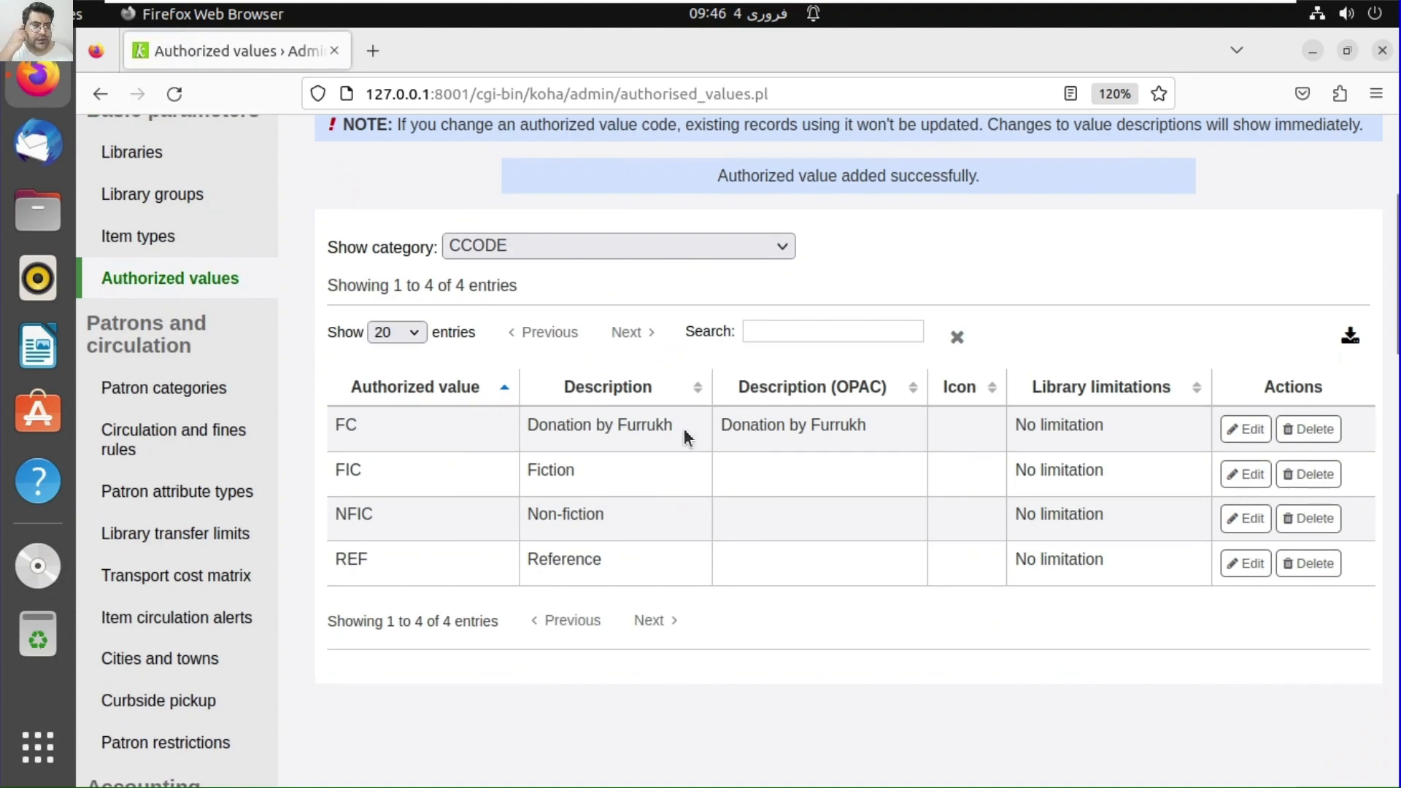
pyautogui.scroll(4, 754, 442)
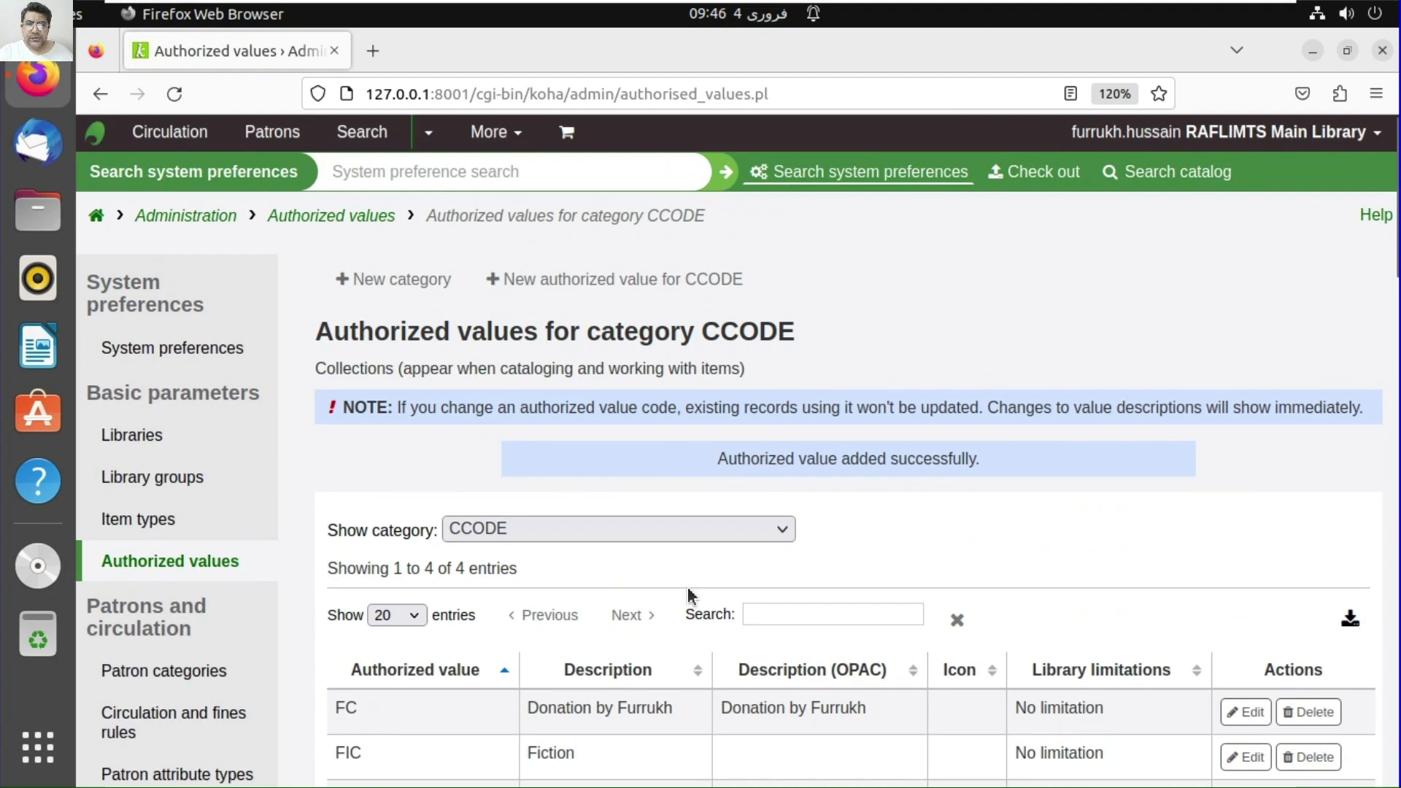
pyautogui.scroll(-2, 661, 558)
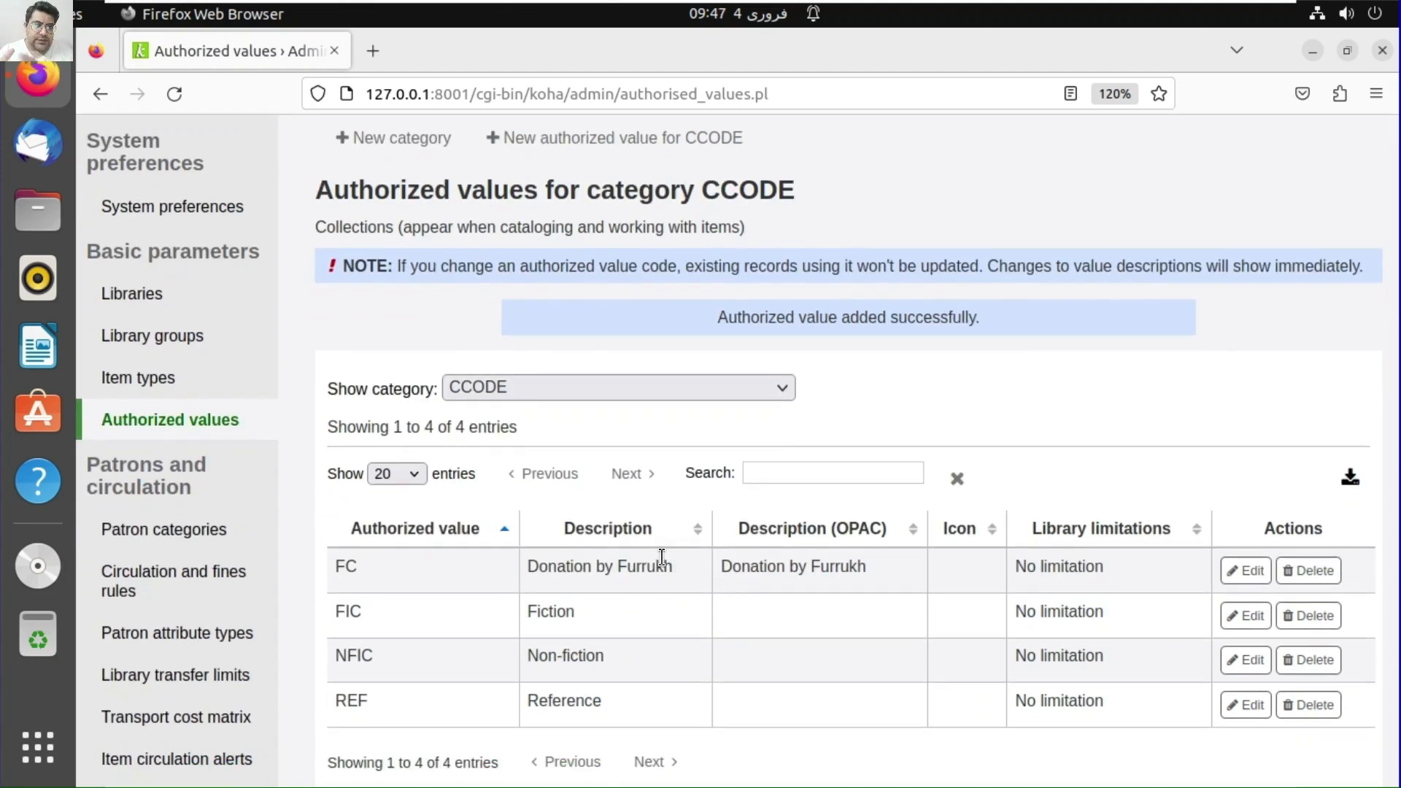
pyautogui.scroll(2, 666, 550)
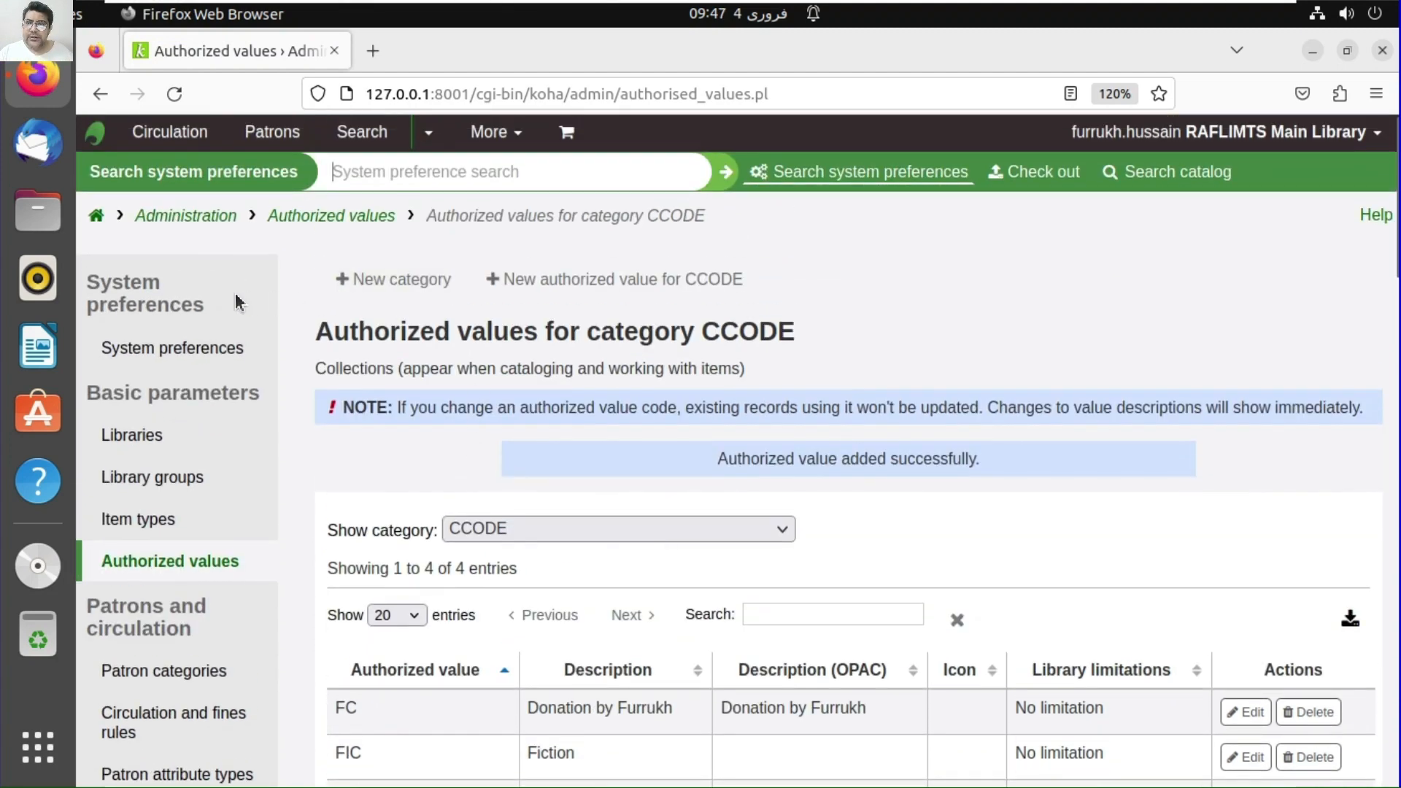
# - Return to the authorized value categories, open DAMAGED and review its values
pyautogui.scroll(-1, 151, 555)
pyautogui.scroll(-1, 151, 555)
pyautogui.click(188, 424)
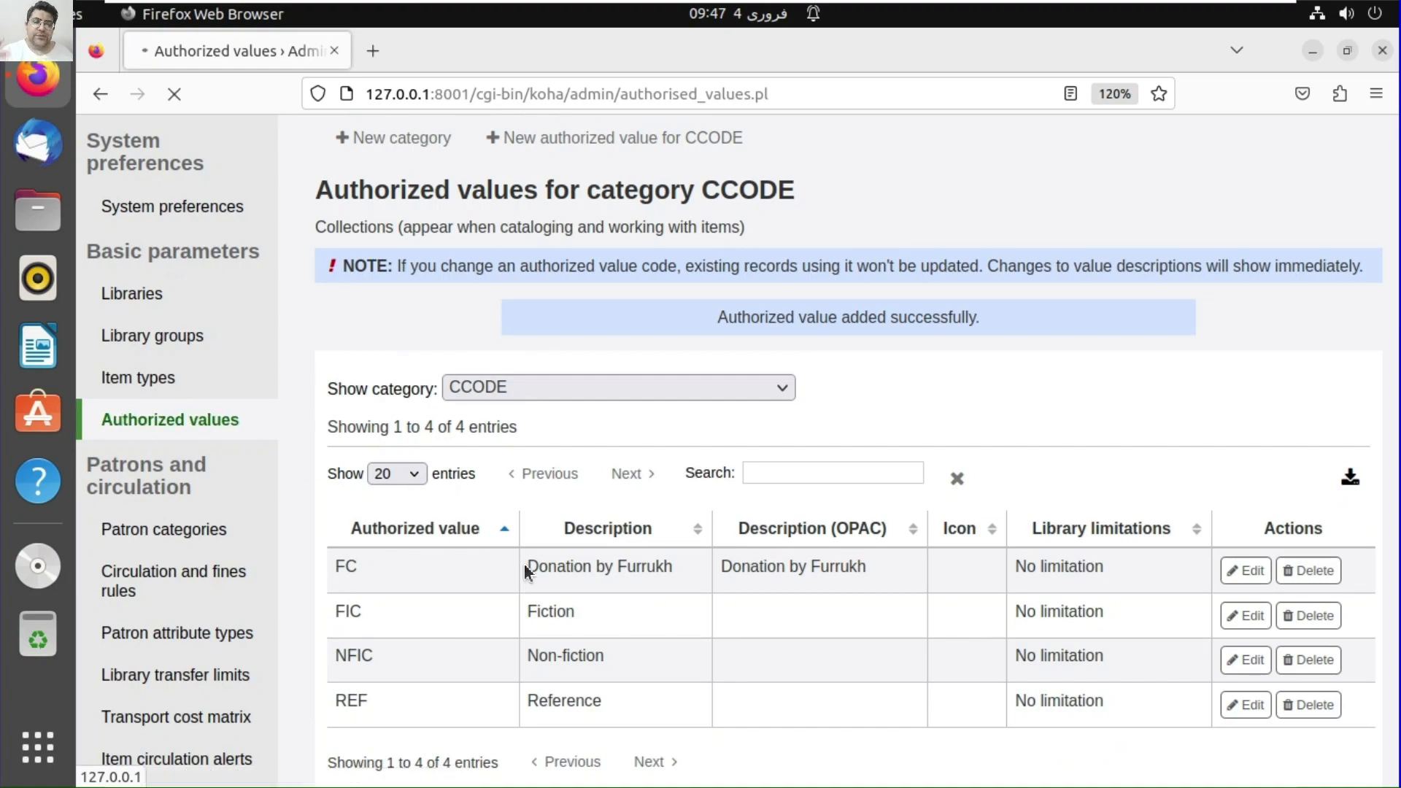
pyautogui.scroll(-7, 525, 567)
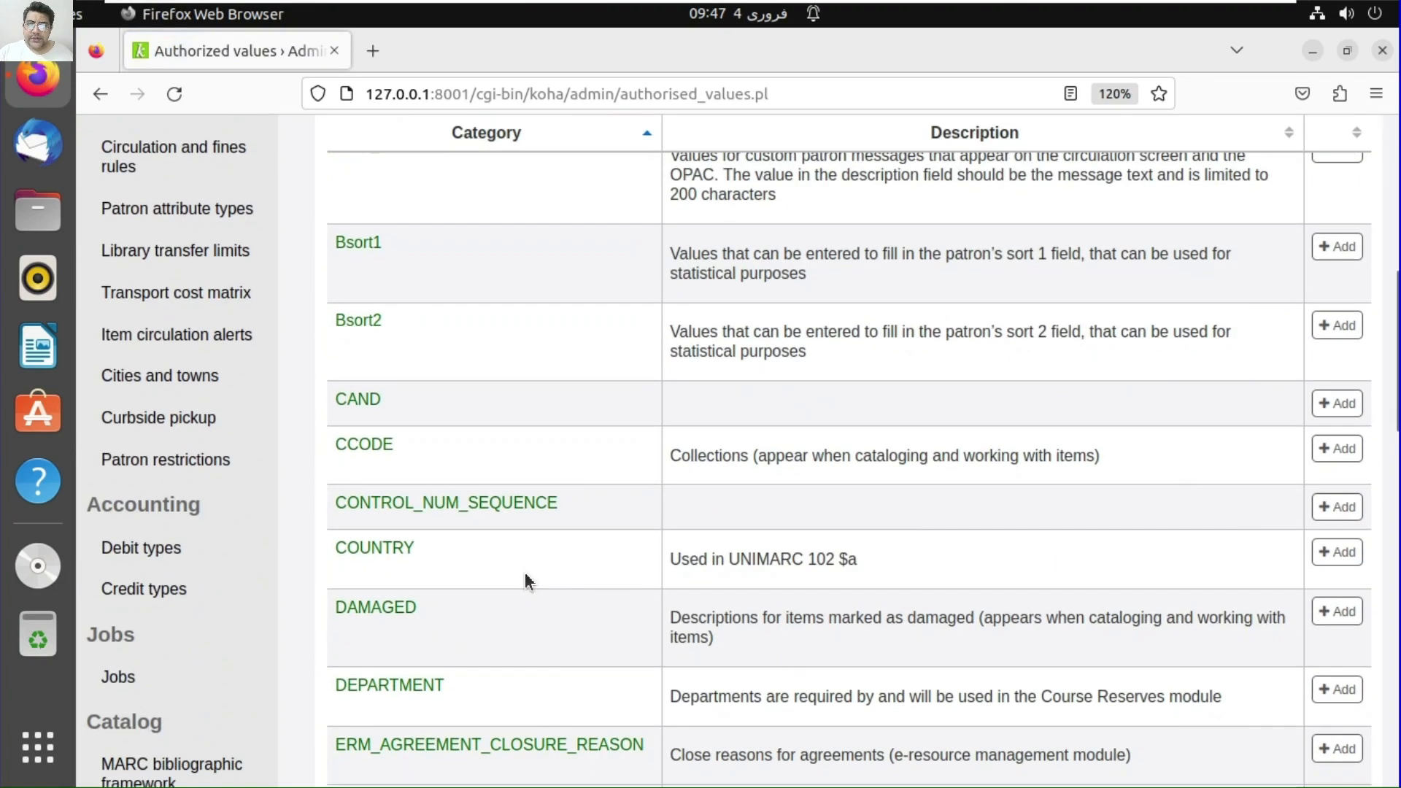
pyautogui.scroll(-4, 526, 576)
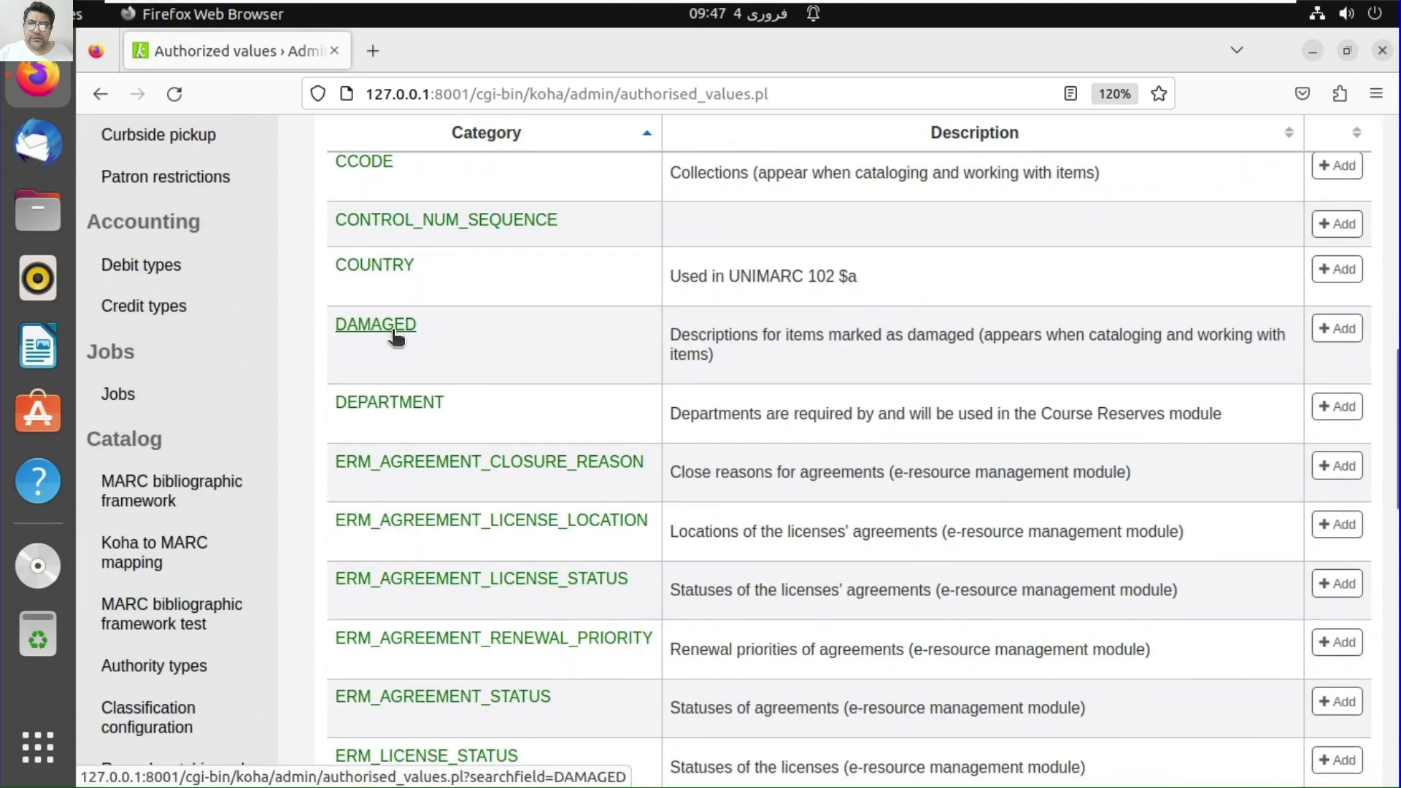
pyautogui.click(394, 334)
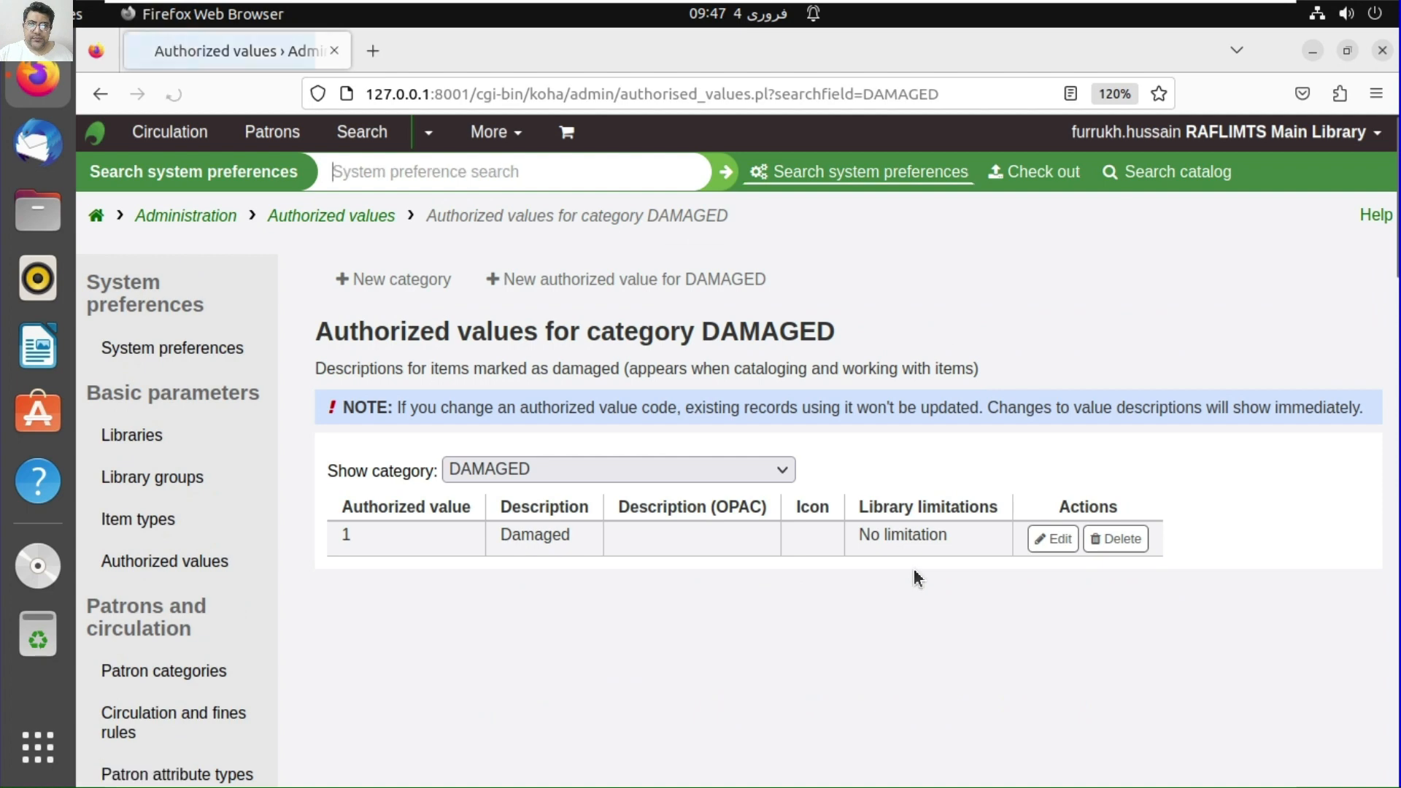
pyautogui.scroll(-2, 913, 575)
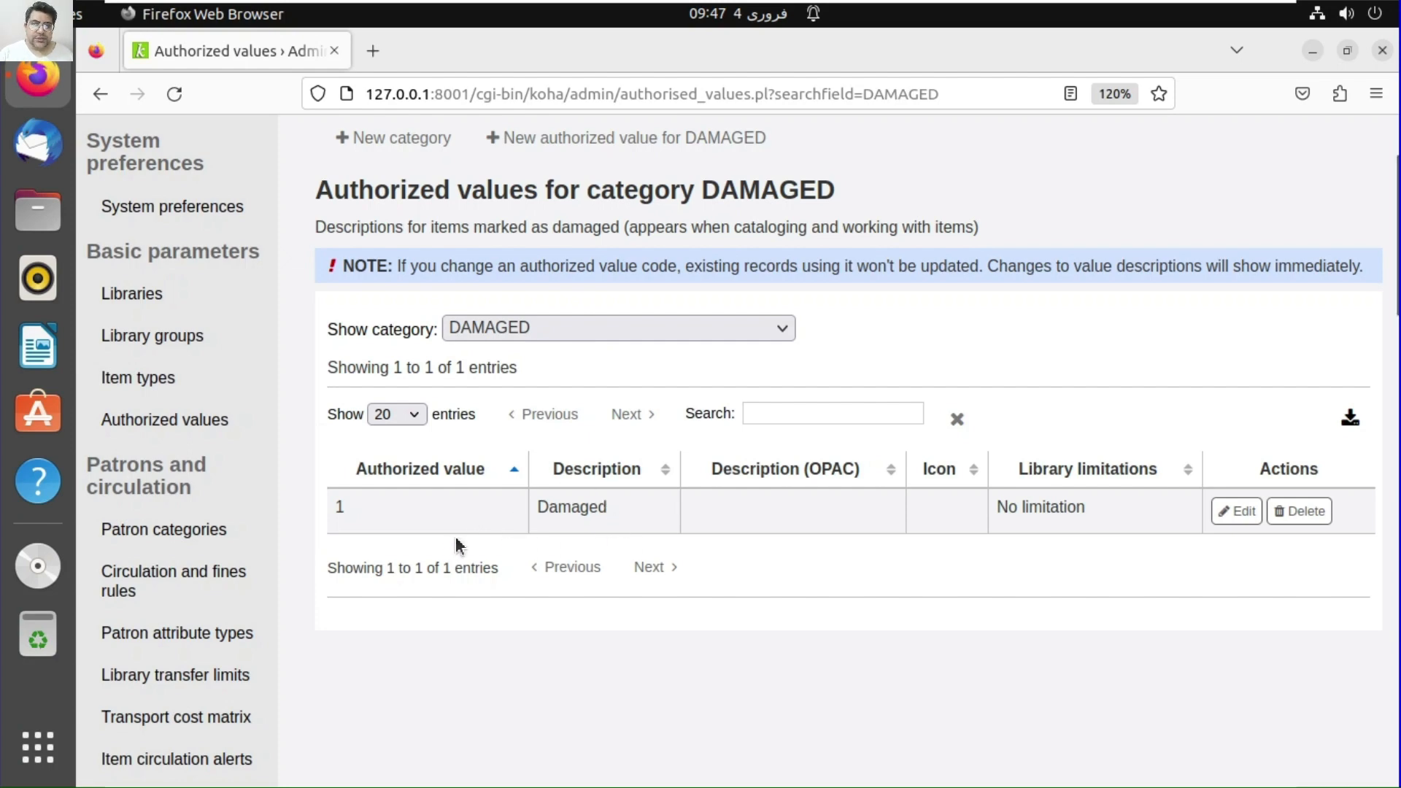
pyautogui.scroll(3, 495, 573)
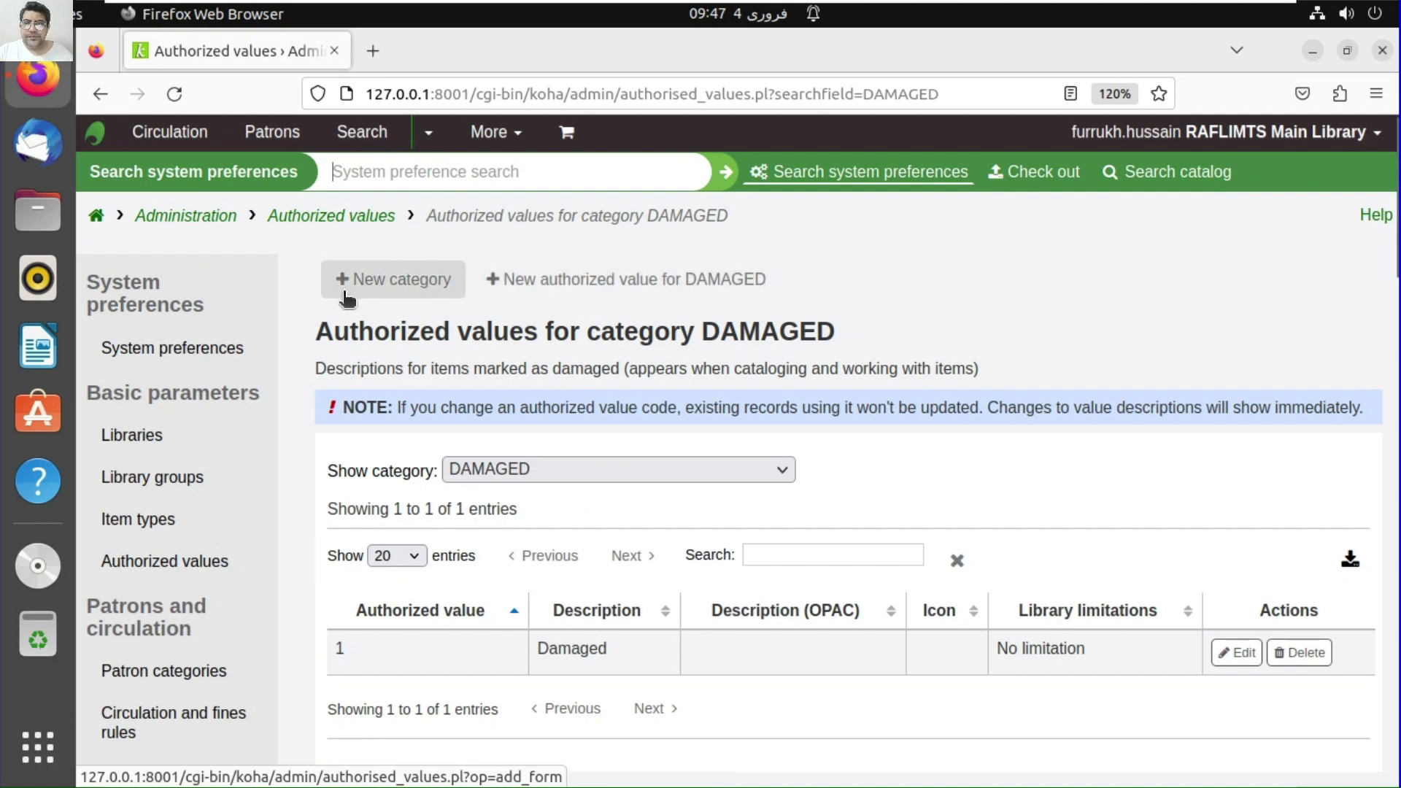
# - Leave the DAMAGED category and show the second page of authorized value categories
pyautogui.click(328, 217)
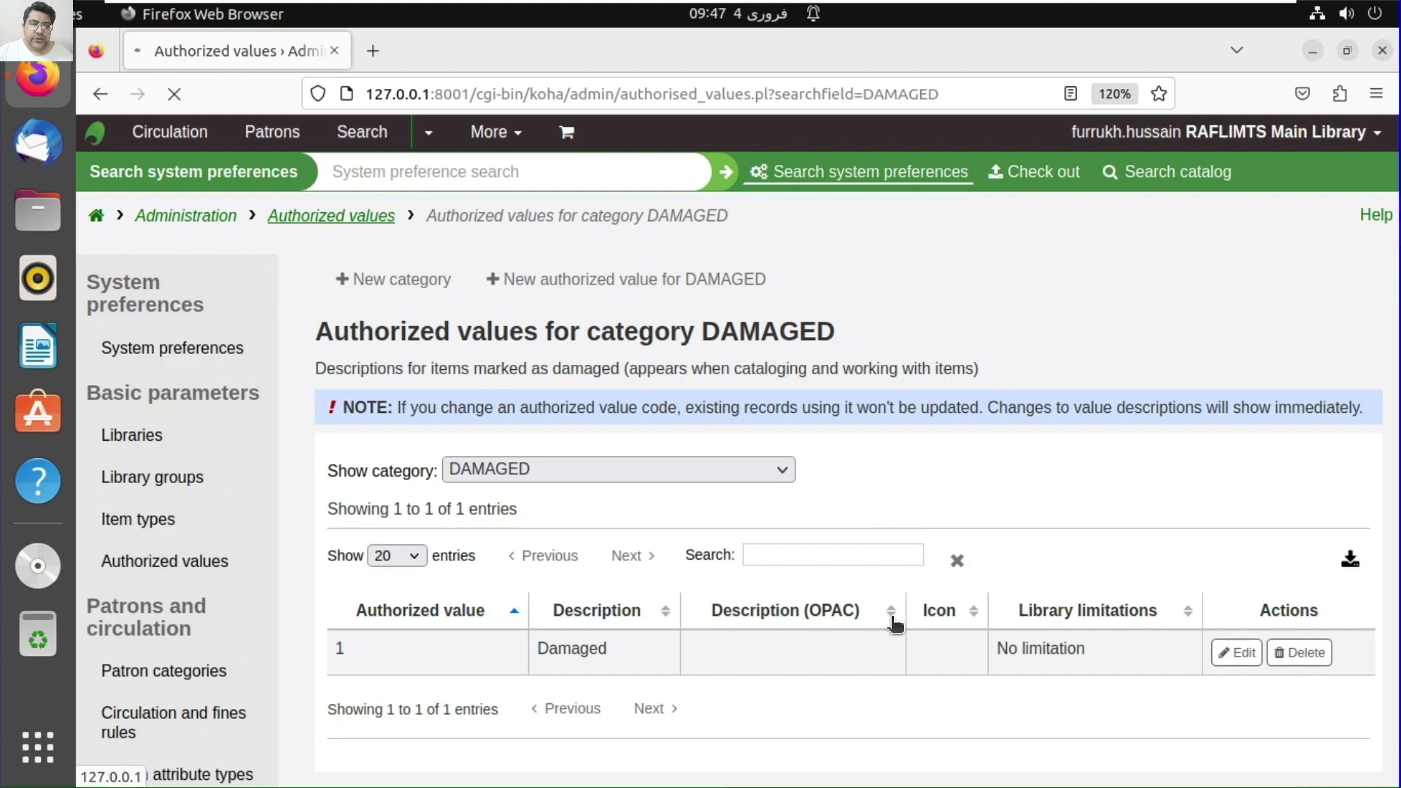
pyautogui.scroll(-3, 890, 619)
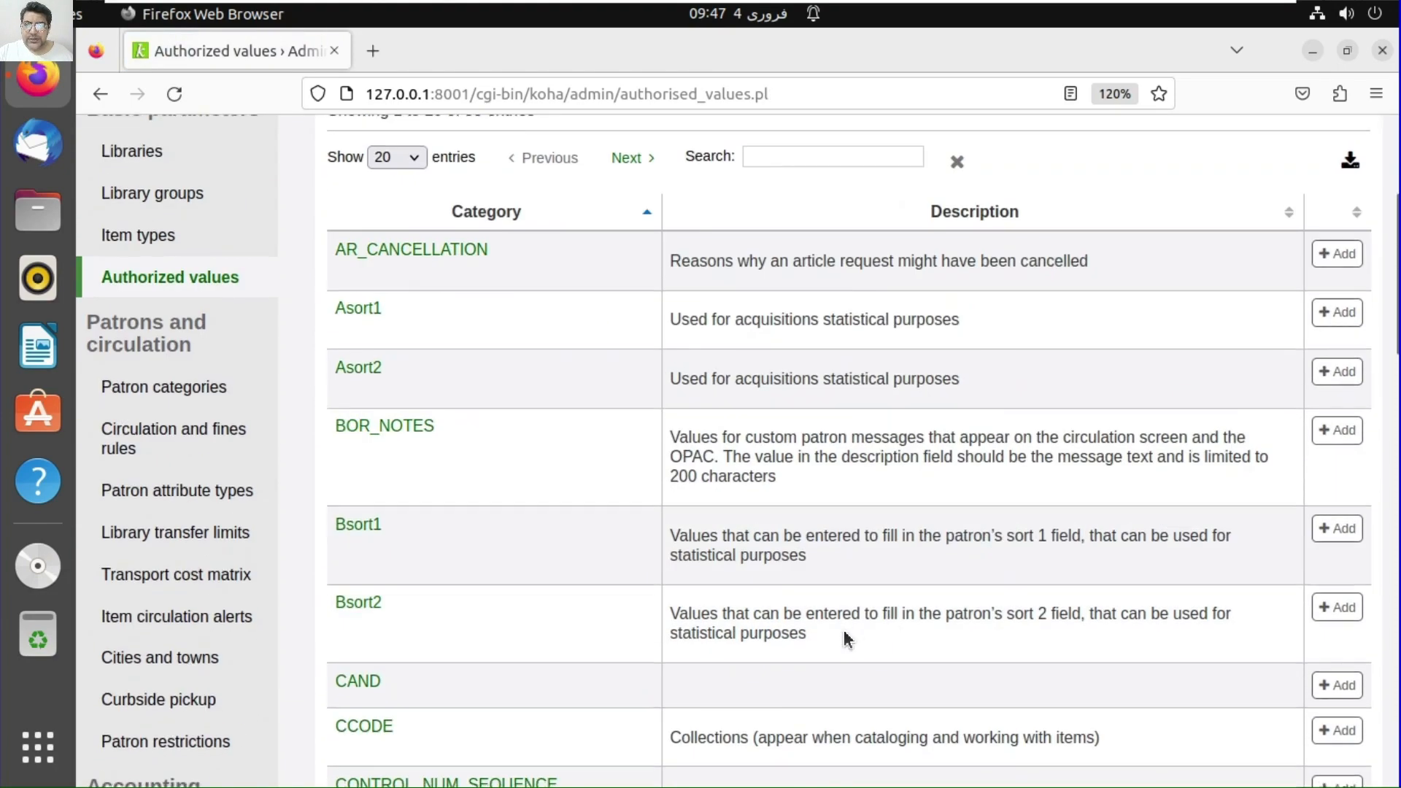
pyautogui.scroll(-8, 831, 642)
pyautogui.scroll(-3, 511, 511)
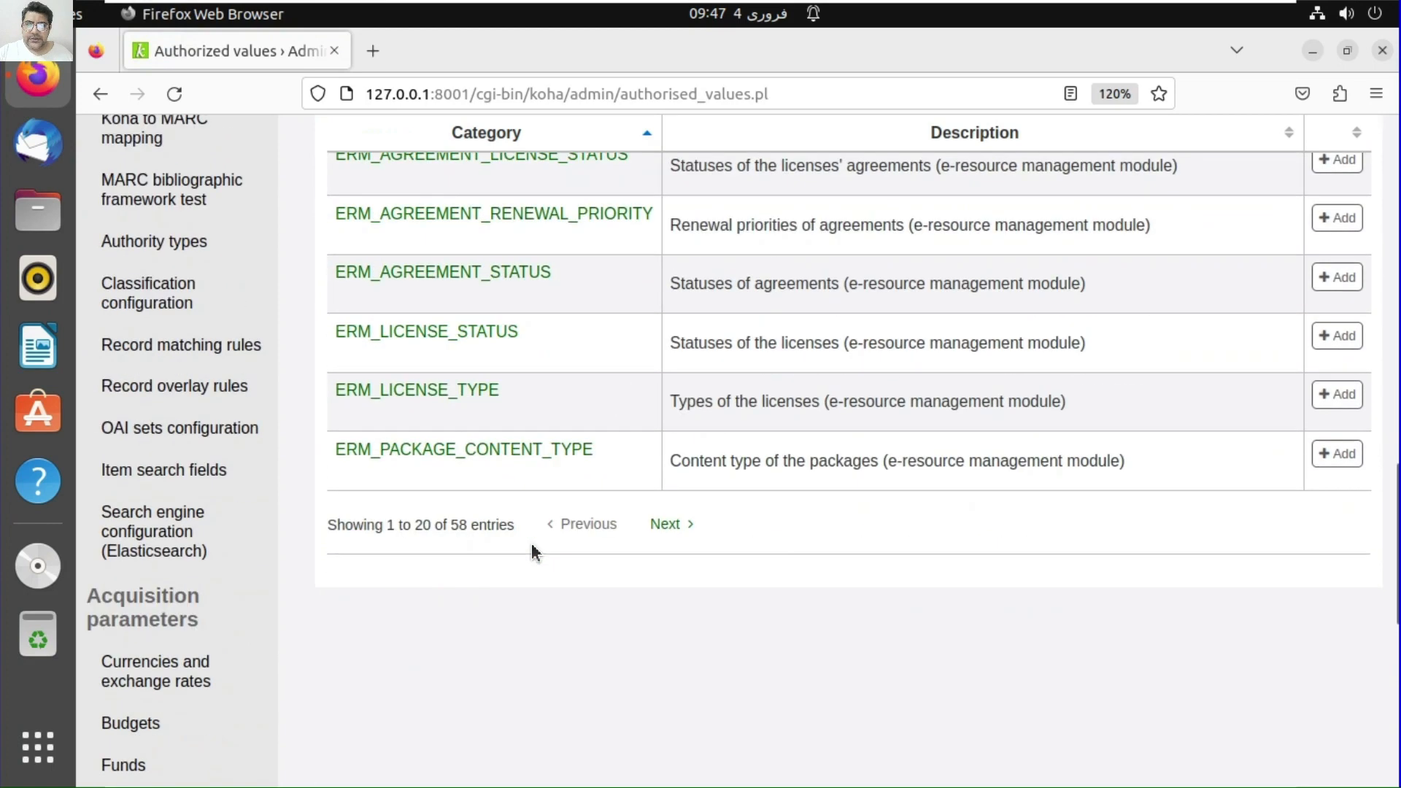
pyautogui.click(666, 523)
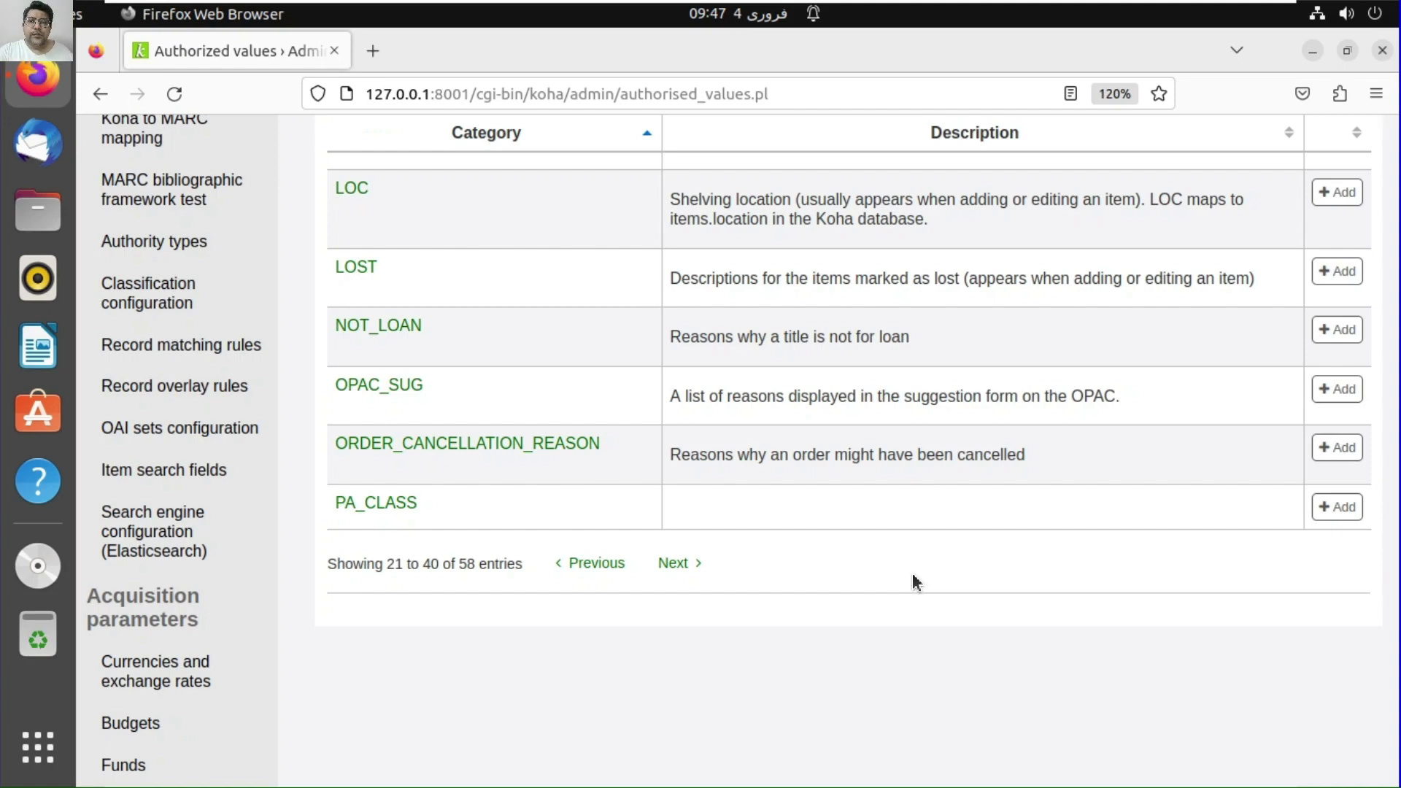
# - Browse the categories on this page and open LOST
pyautogui.scroll(5, 760, 536)
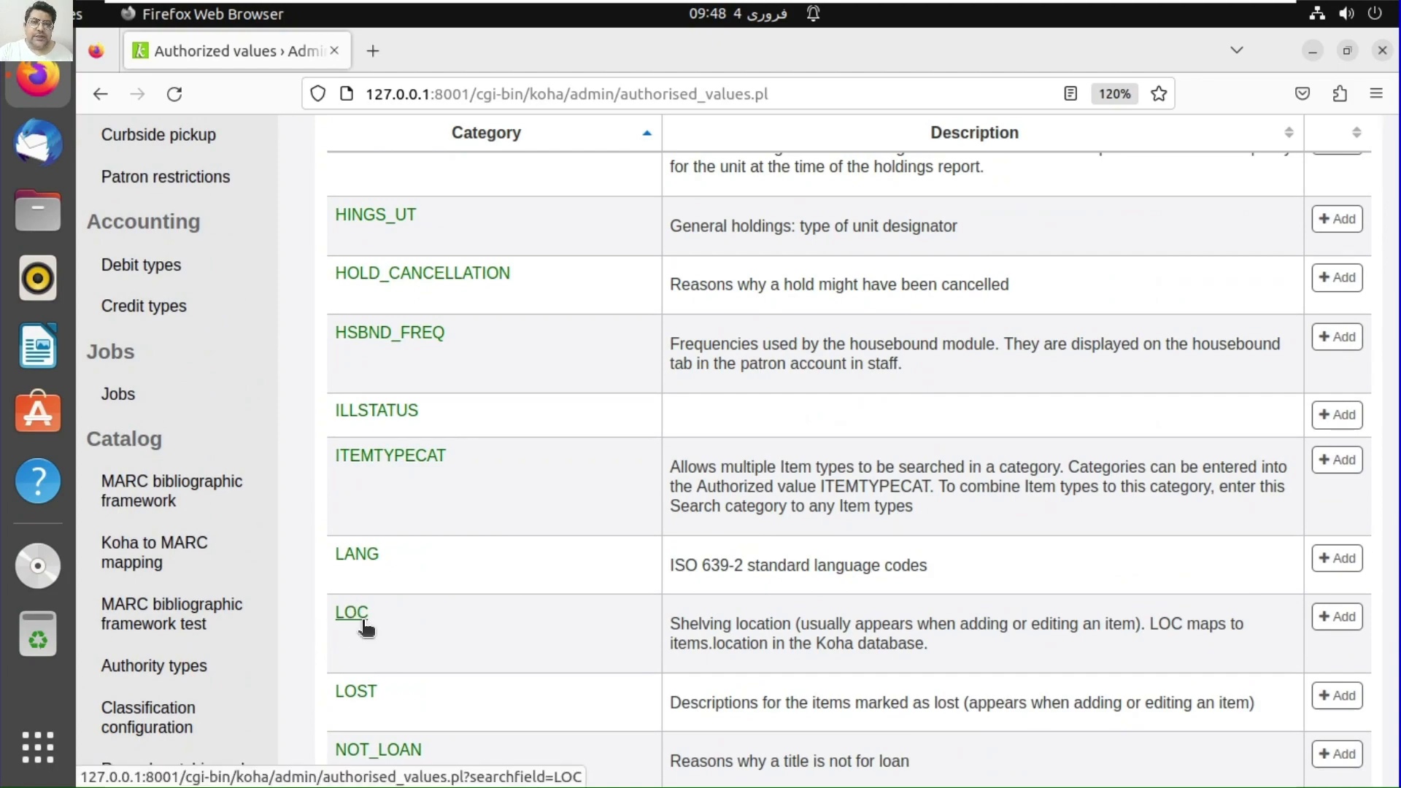
pyautogui.scroll(4, 515, 616)
pyautogui.scroll(6, 505, 580)
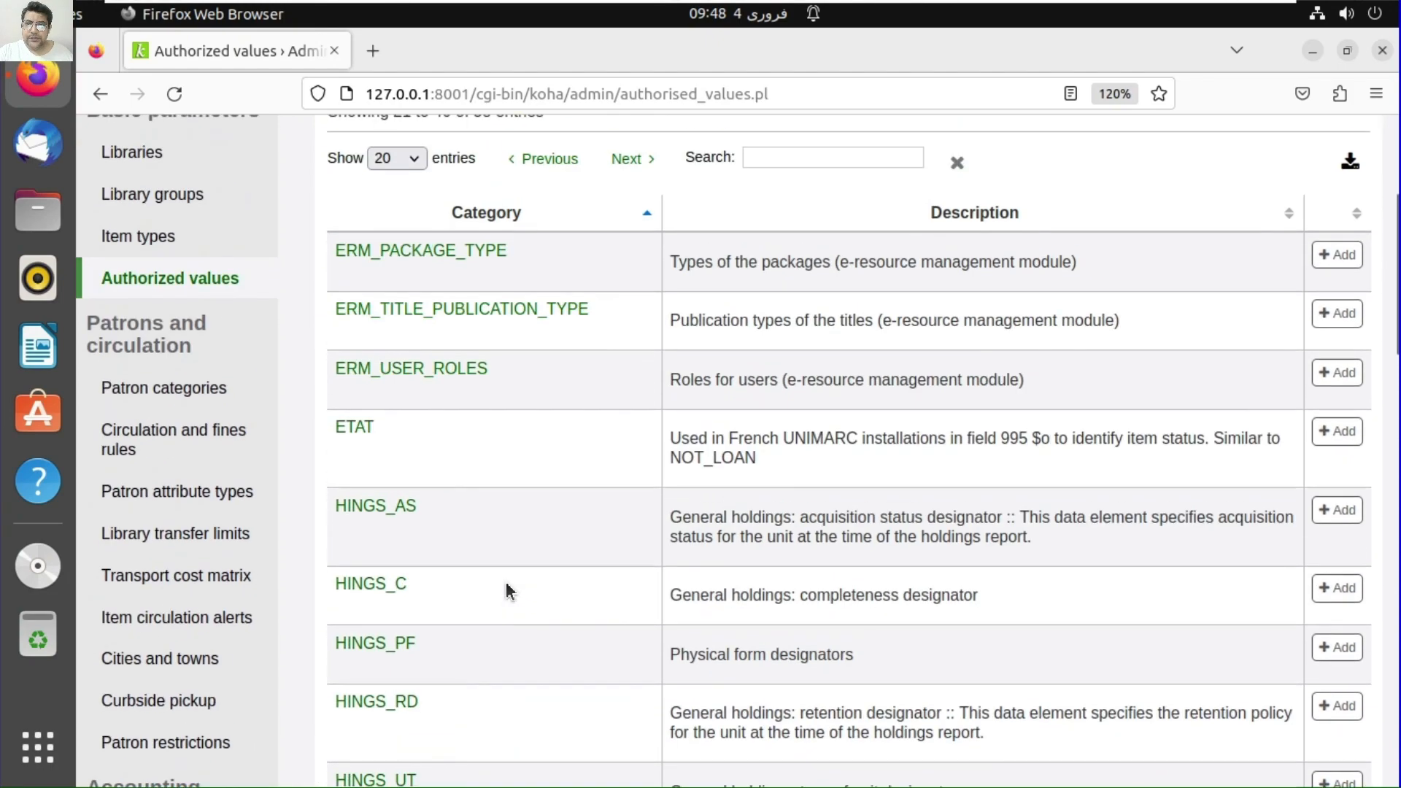
pyautogui.scroll(-10, 505, 580)
pyautogui.scroll(-5, 509, 590)
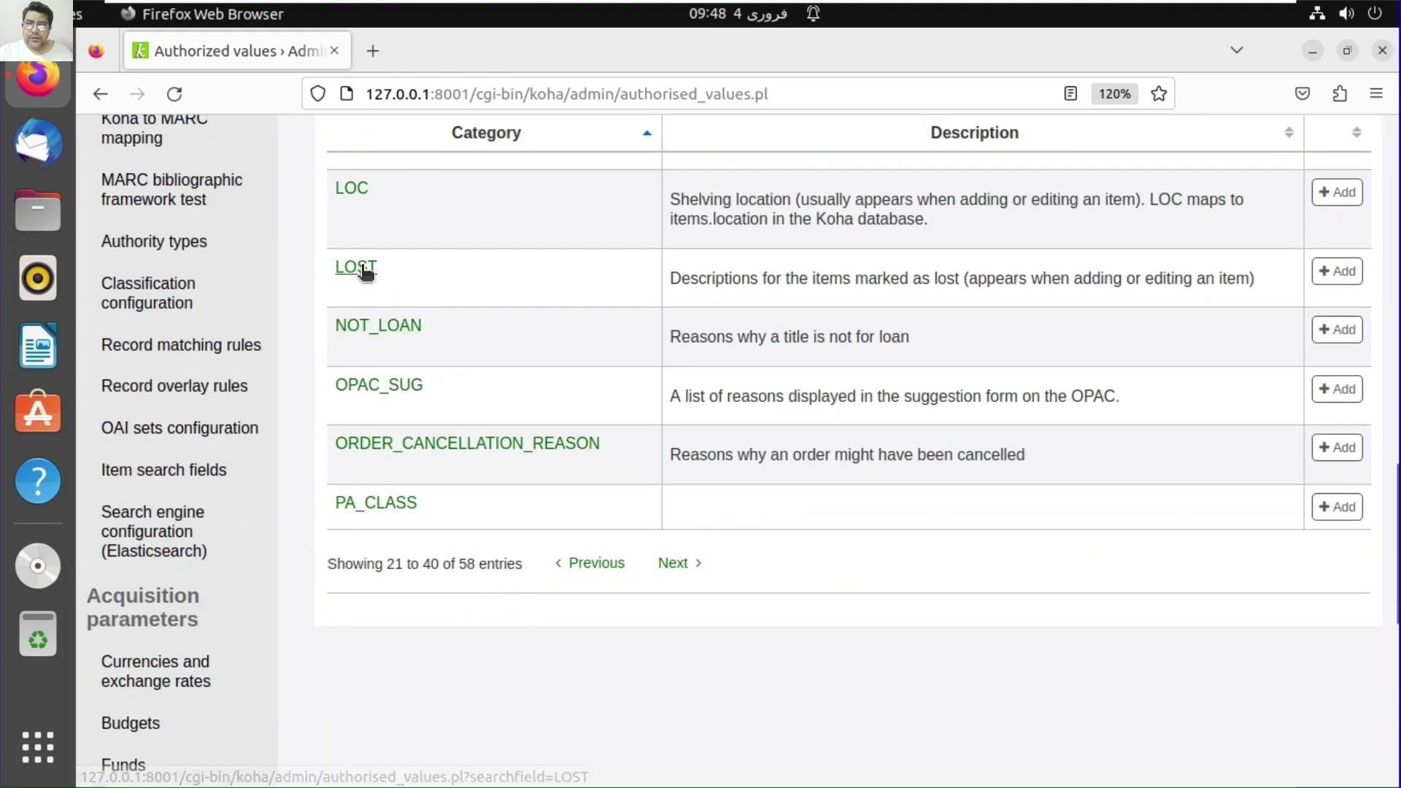
pyautogui.click(359, 270)
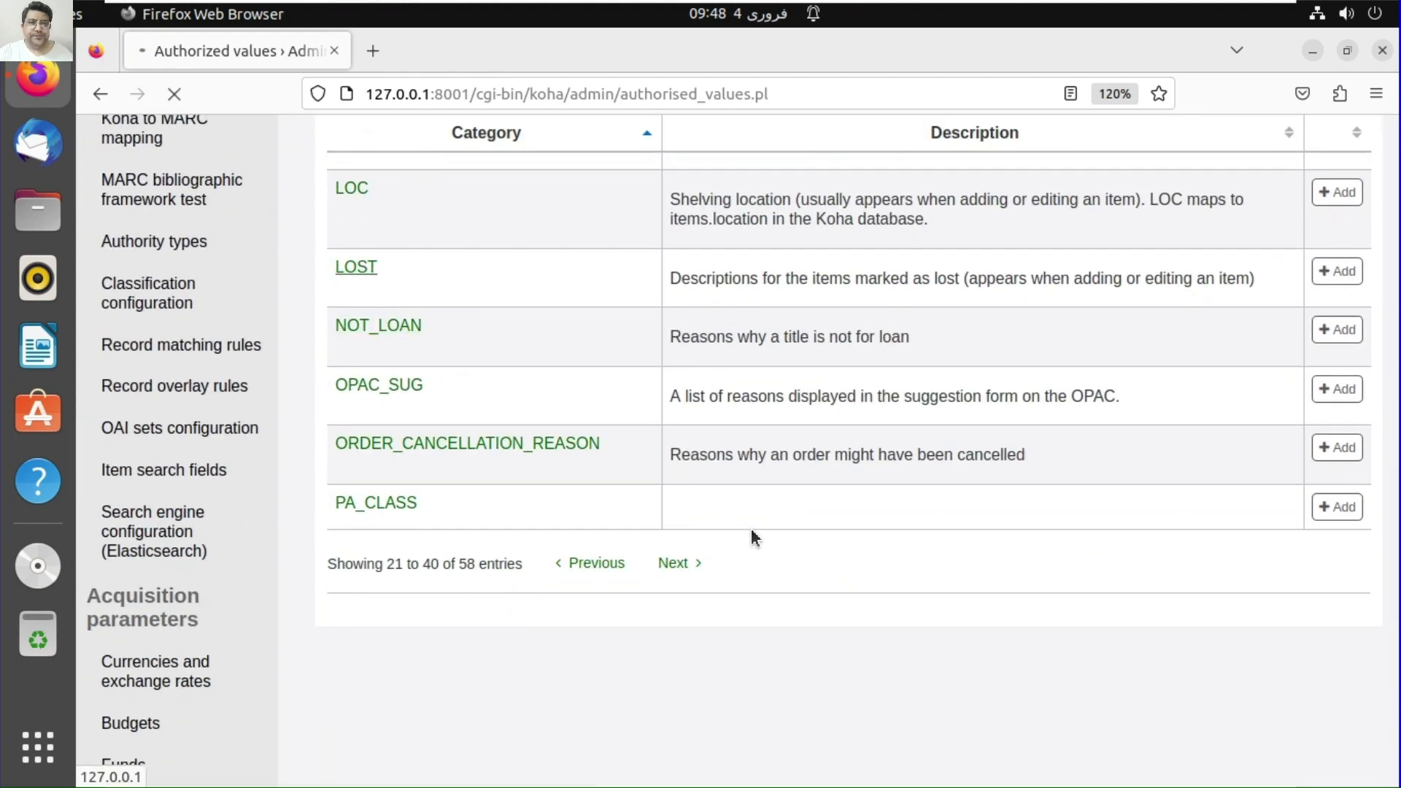
# - Examine the authorized values defined for lost items and the option for adding a new one
pyautogui.scroll(-2, 751, 531)
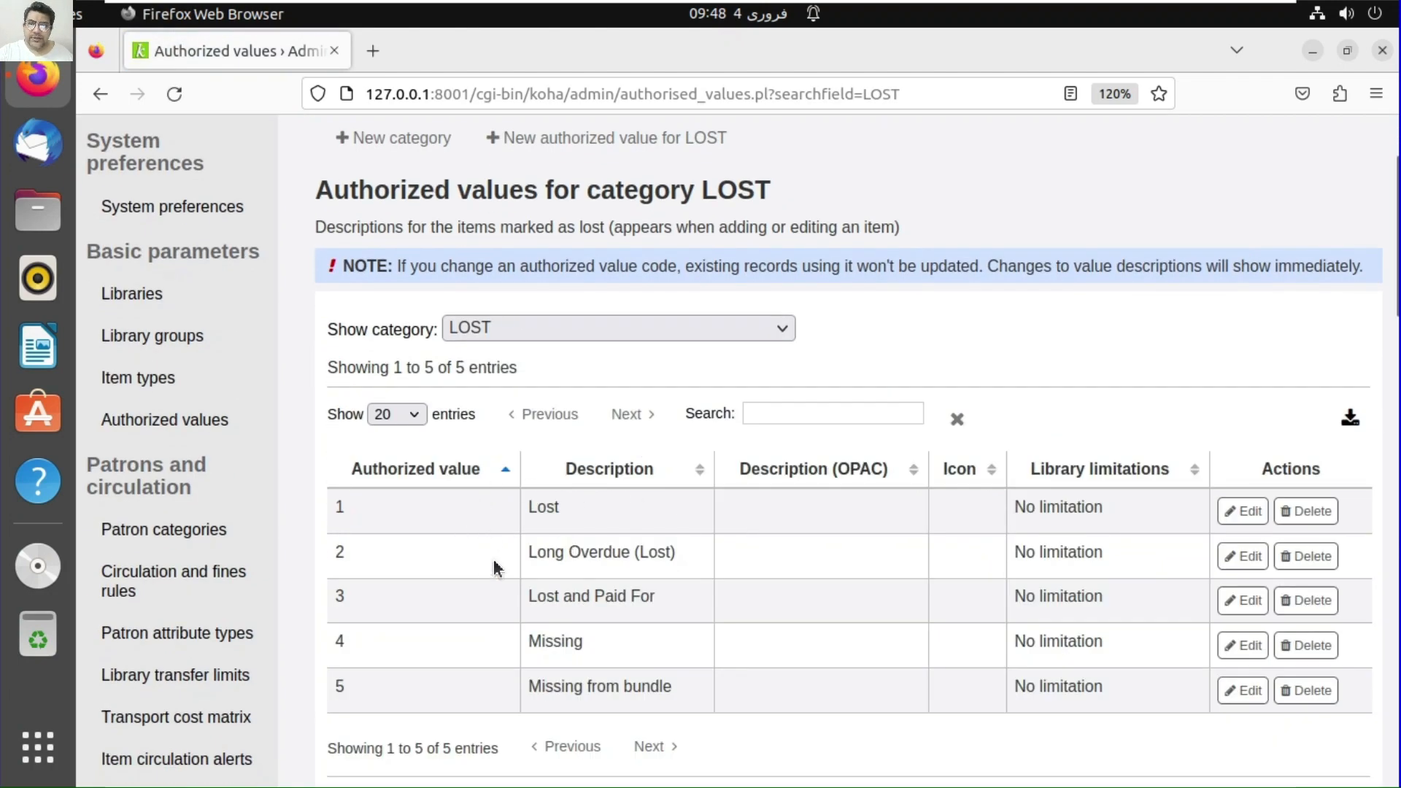
pyautogui.scroll(-2, 445, 456)
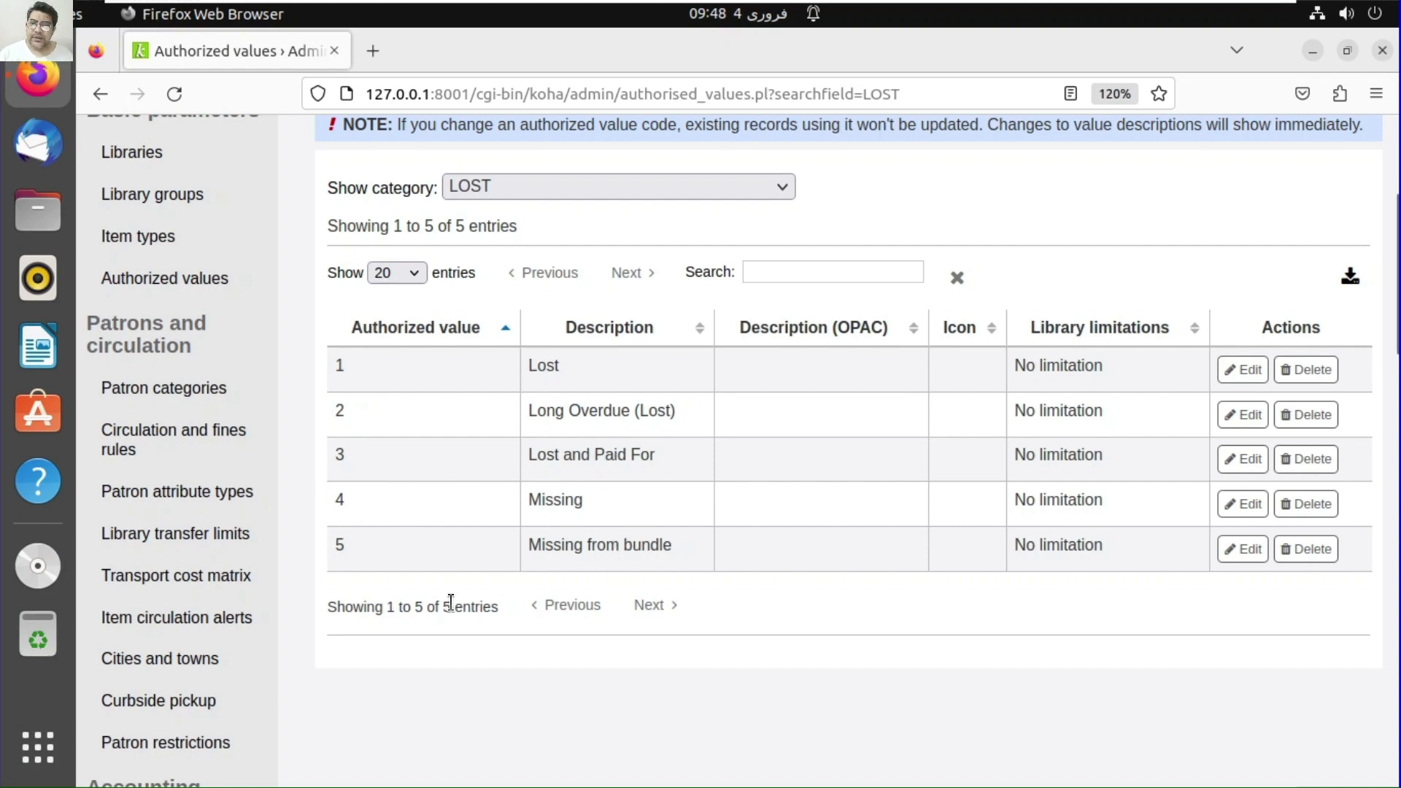
pyautogui.scroll(5, 510, 612)
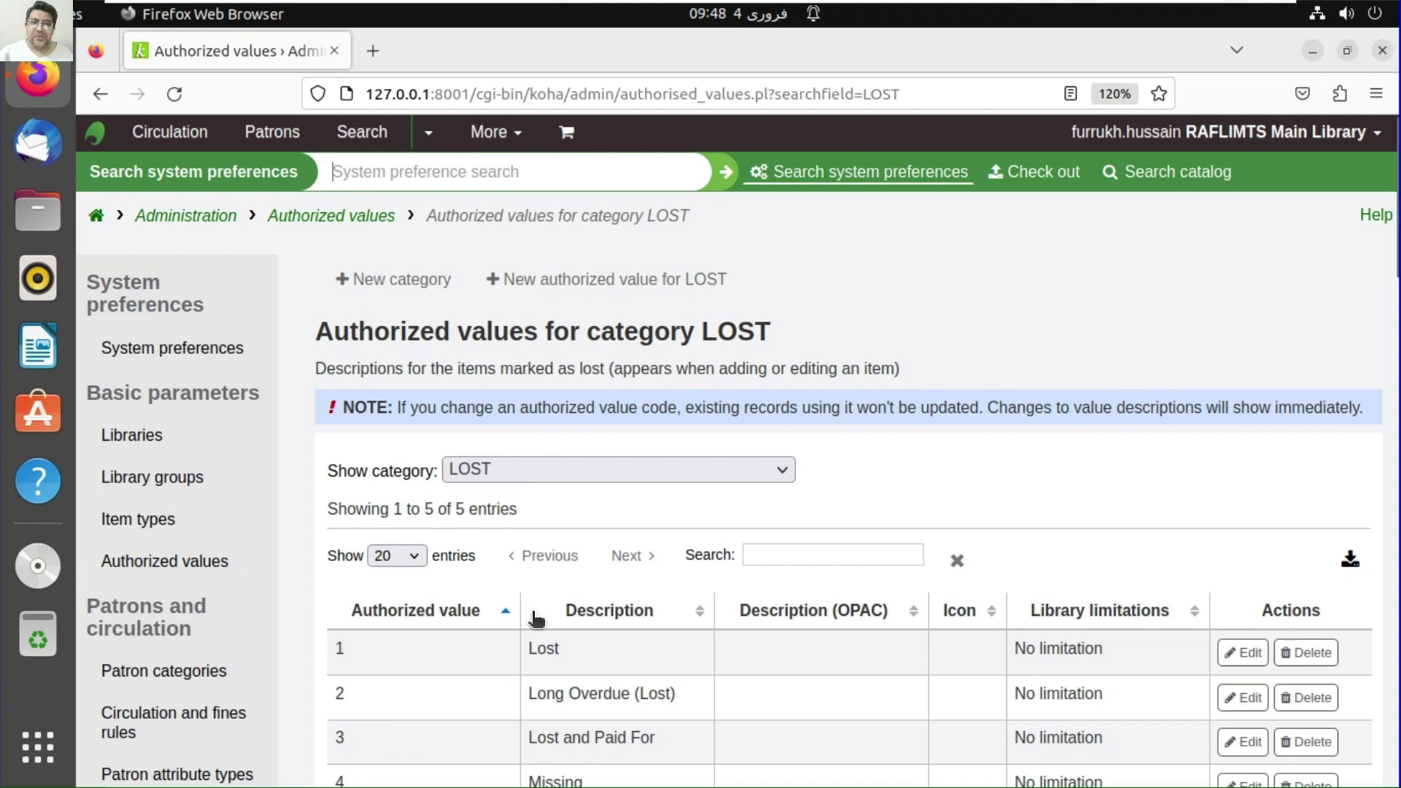
pyautogui.scroll(-5, 537, 607)
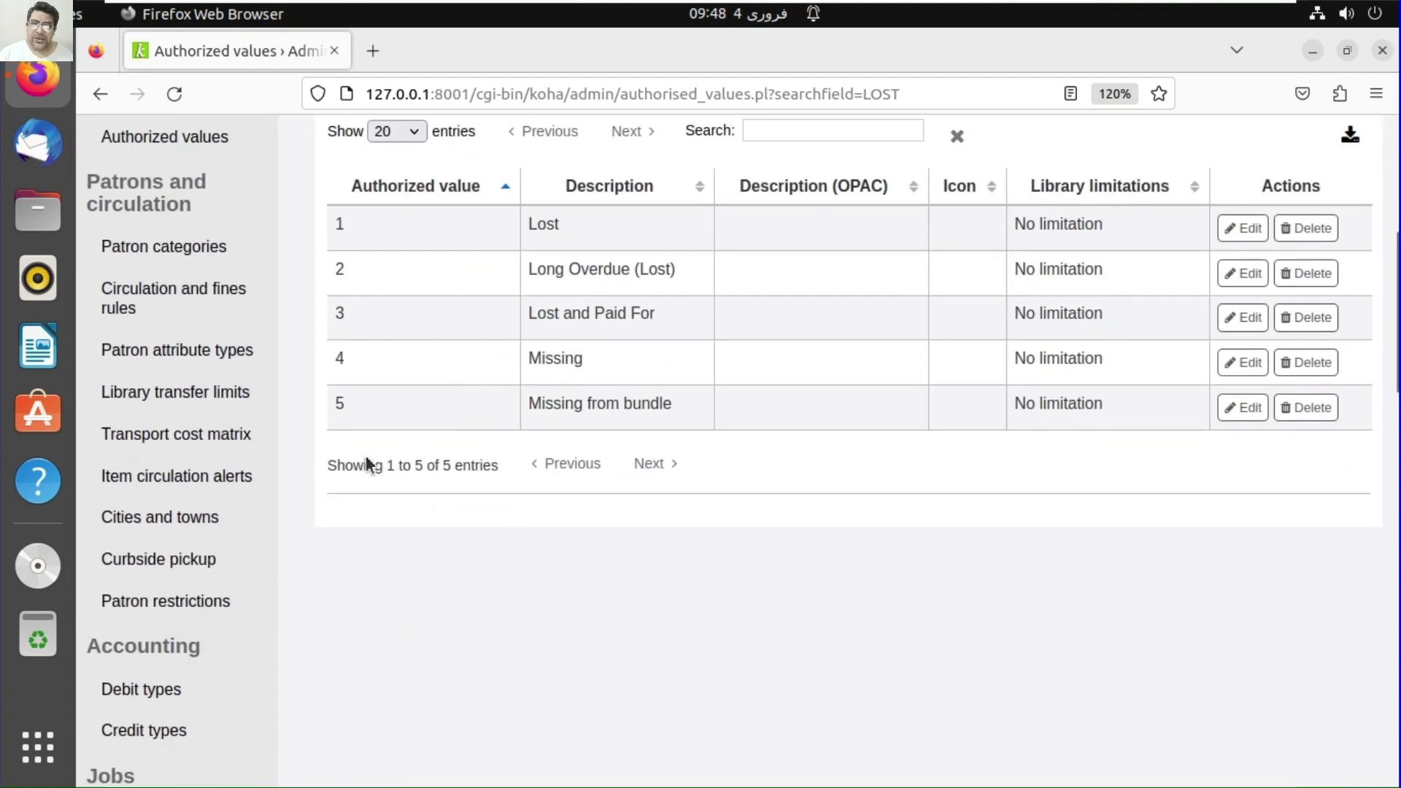
pyautogui.scroll(5, 421, 498)
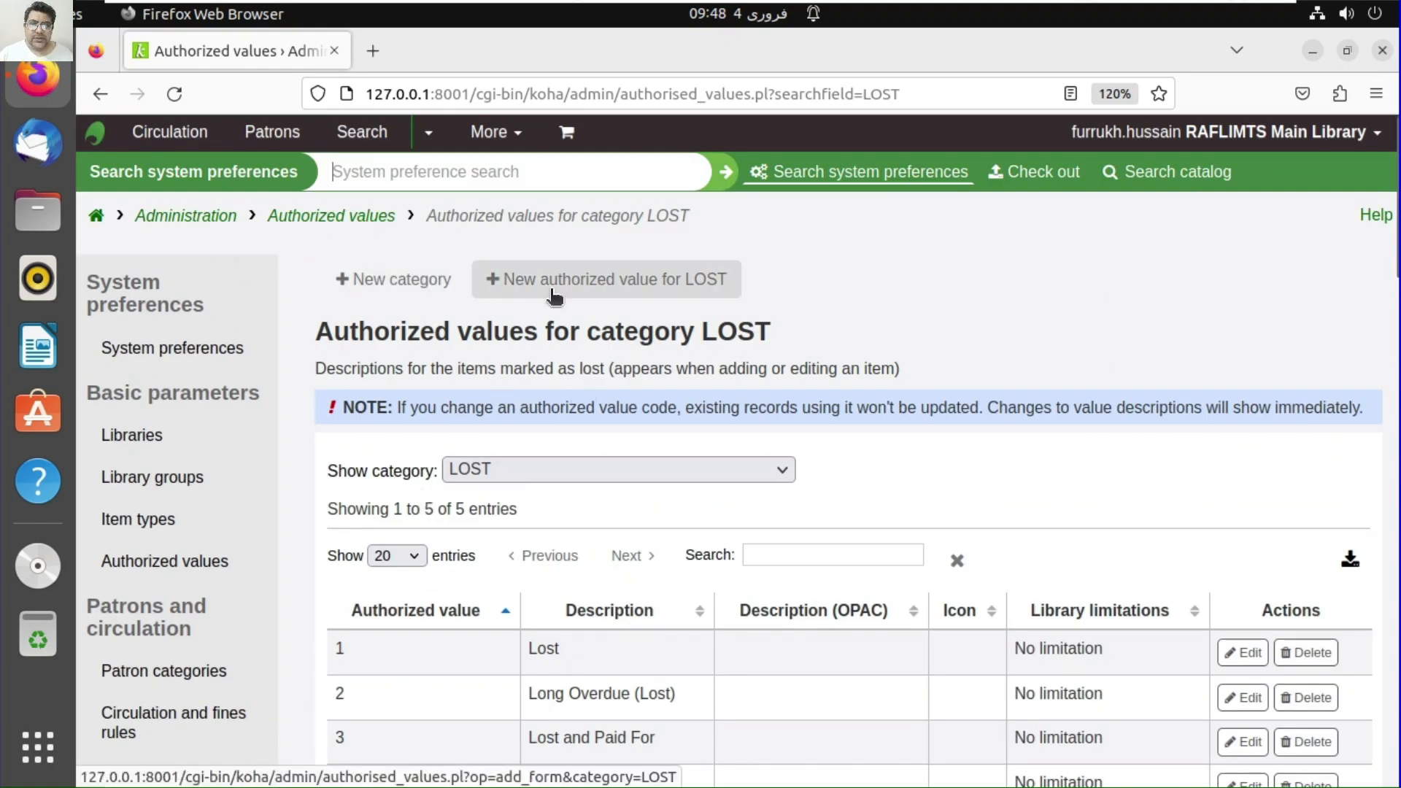
pyautogui.scroll(-4, 624, 534)
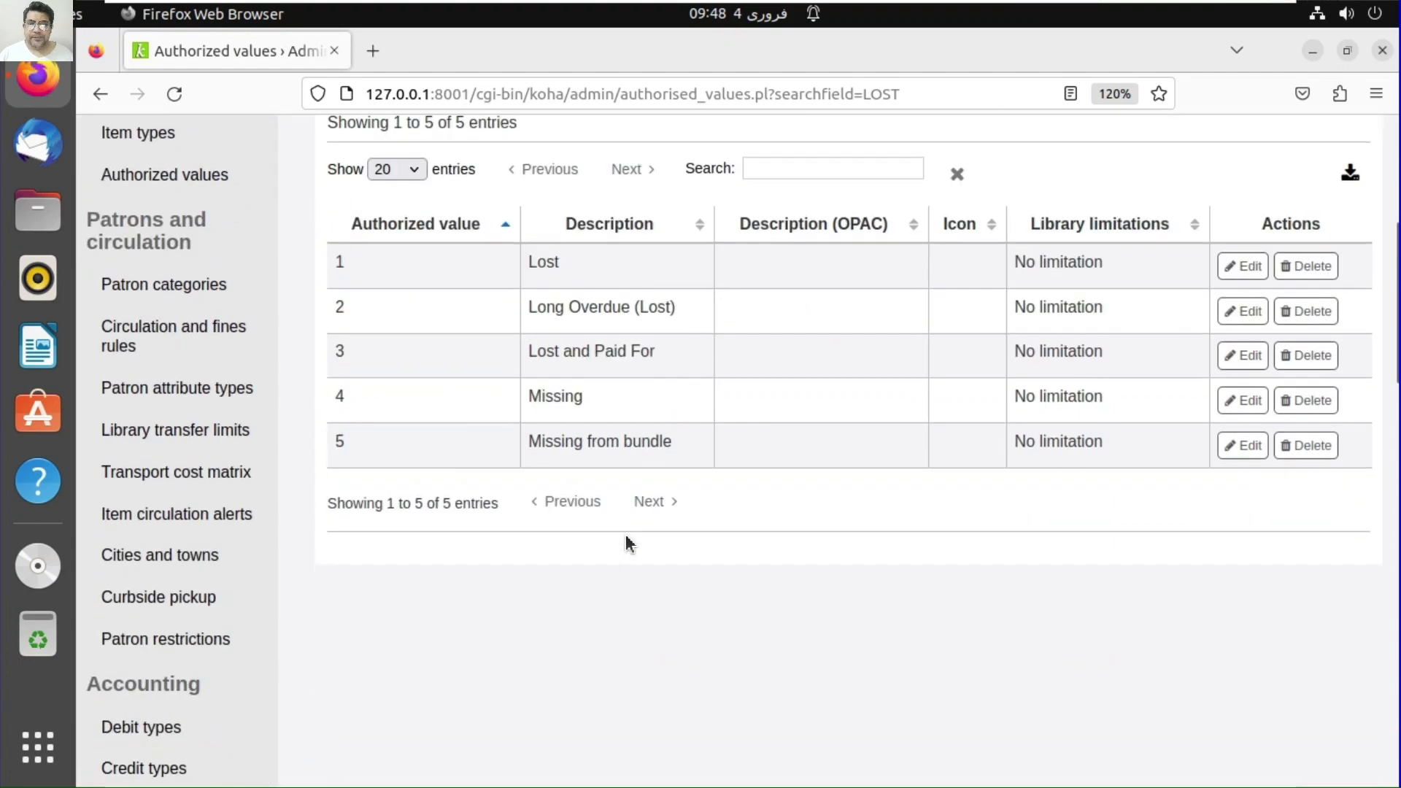
pyautogui.scroll(3, 624, 539)
pyautogui.scroll(1, 623, 558)
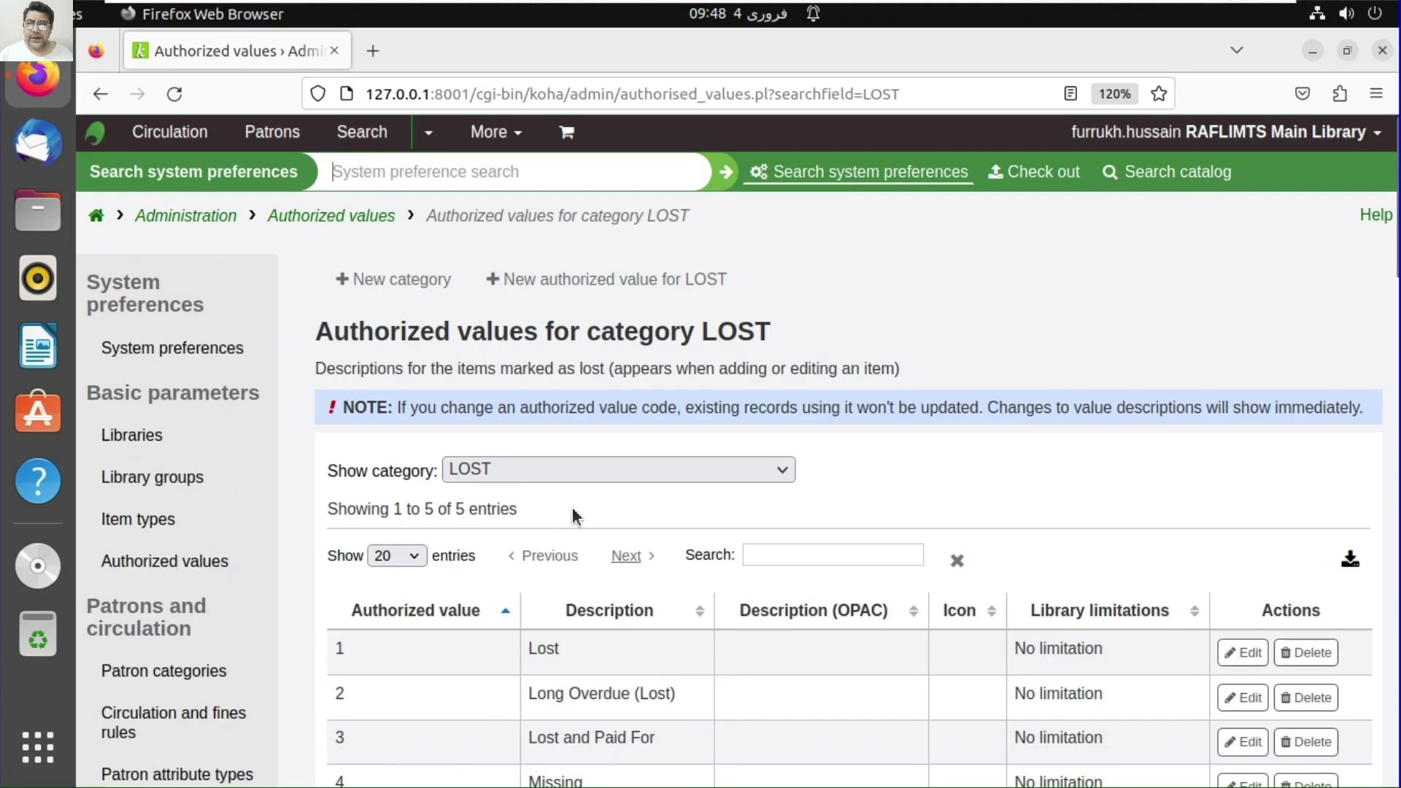
# - Return from LOST to the category list and browse the categories on its second page
pyautogui.click(370, 216)
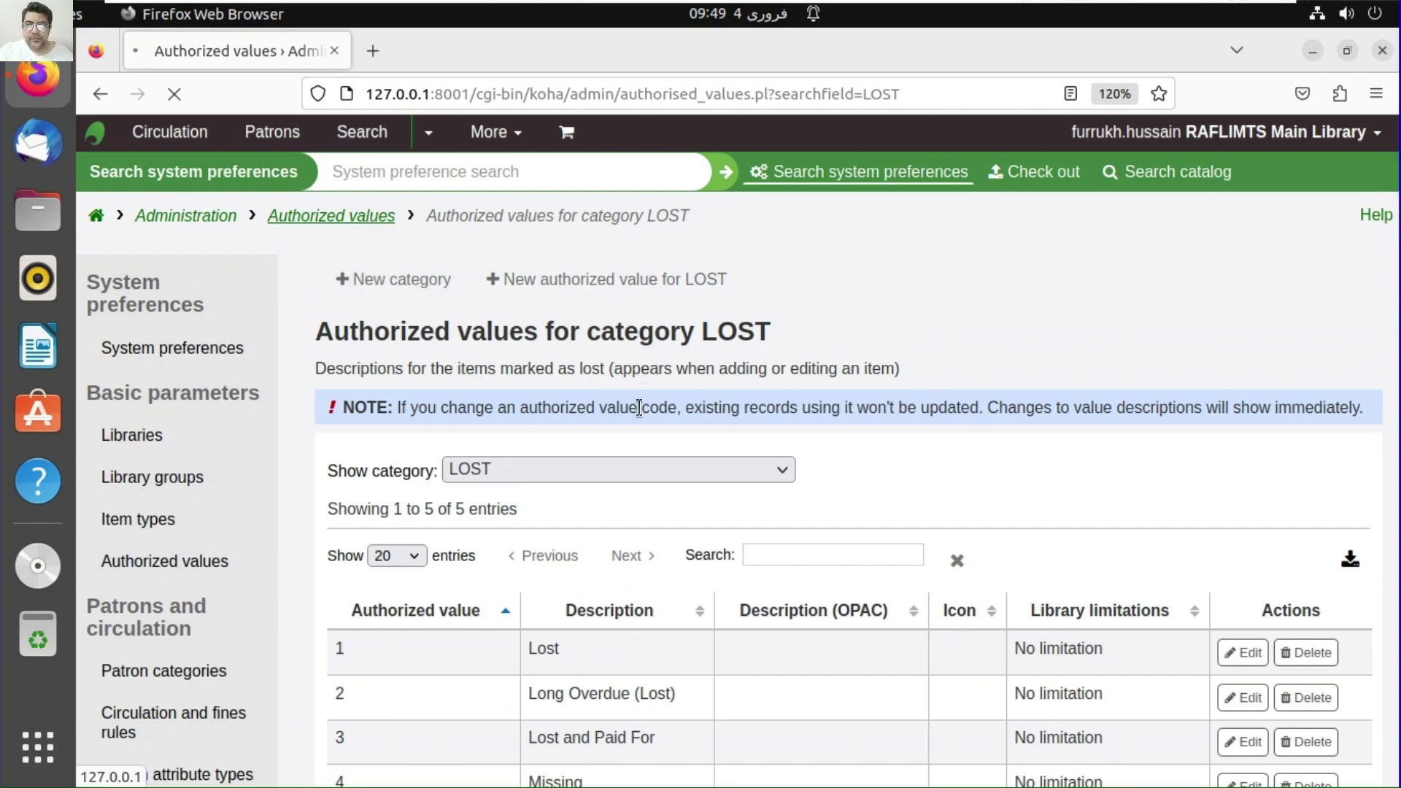
pyautogui.scroll(-5, 638, 407)
pyautogui.scroll(2, 431, 510)
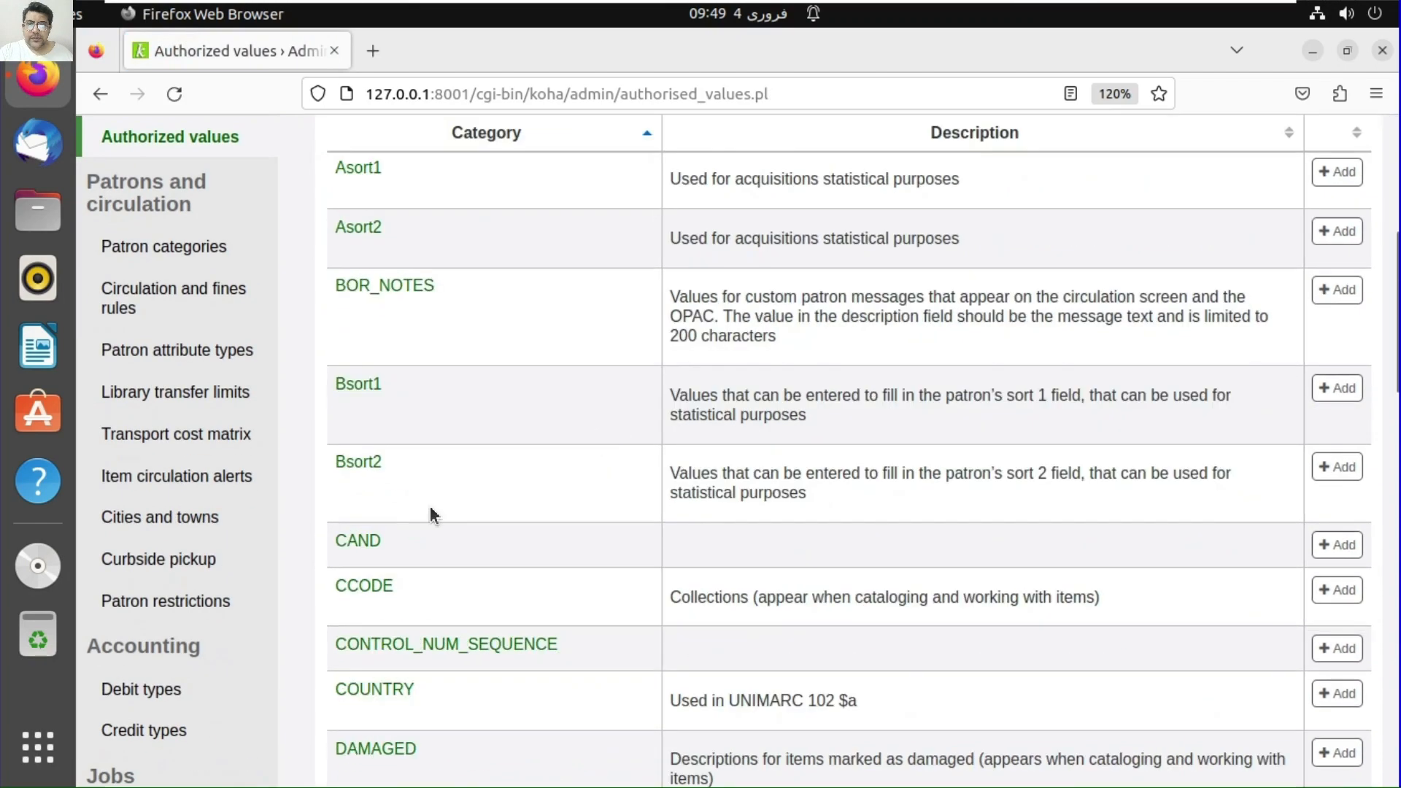
pyautogui.scroll(-4, 428, 508)
pyautogui.scroll(-10, 564, 701)
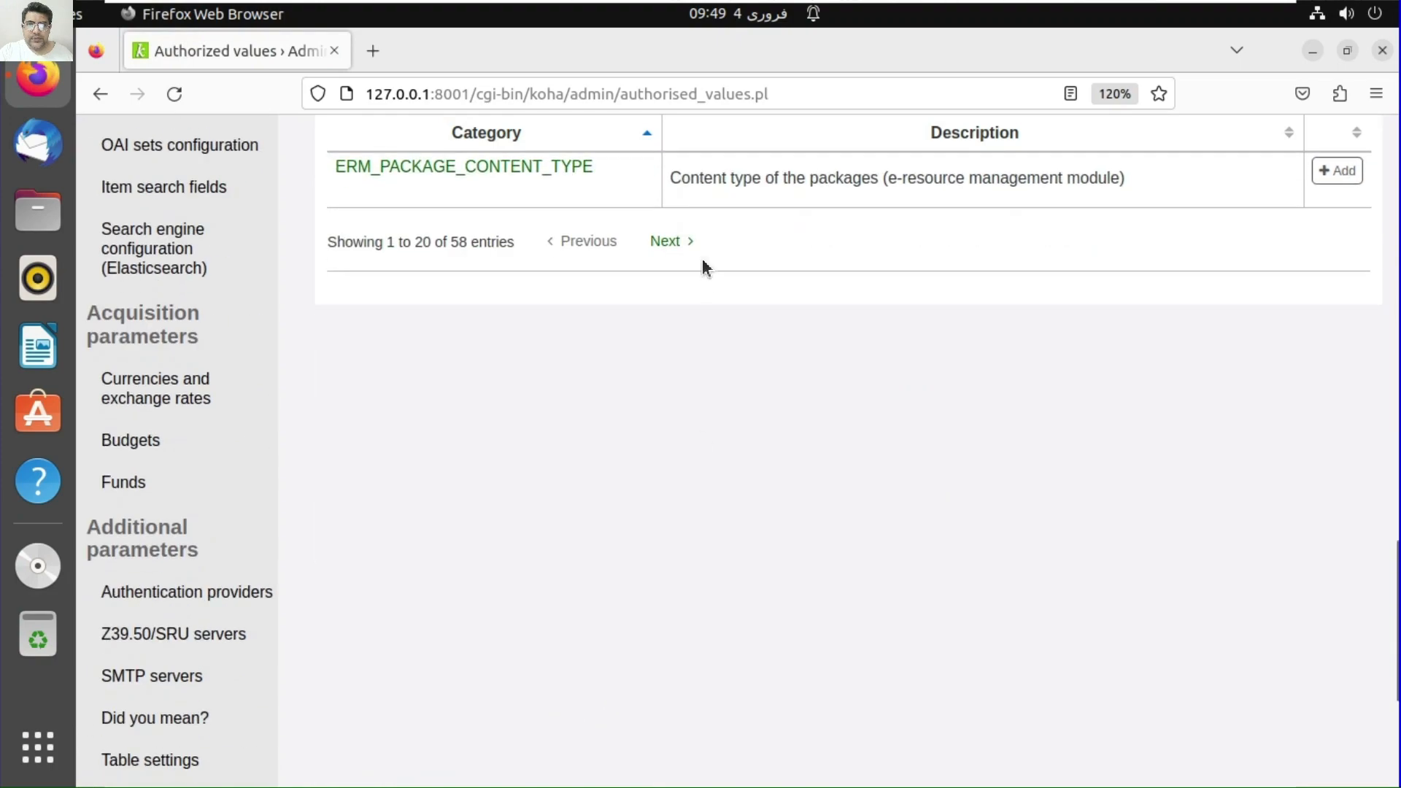
pyautogui.click(665, 241)
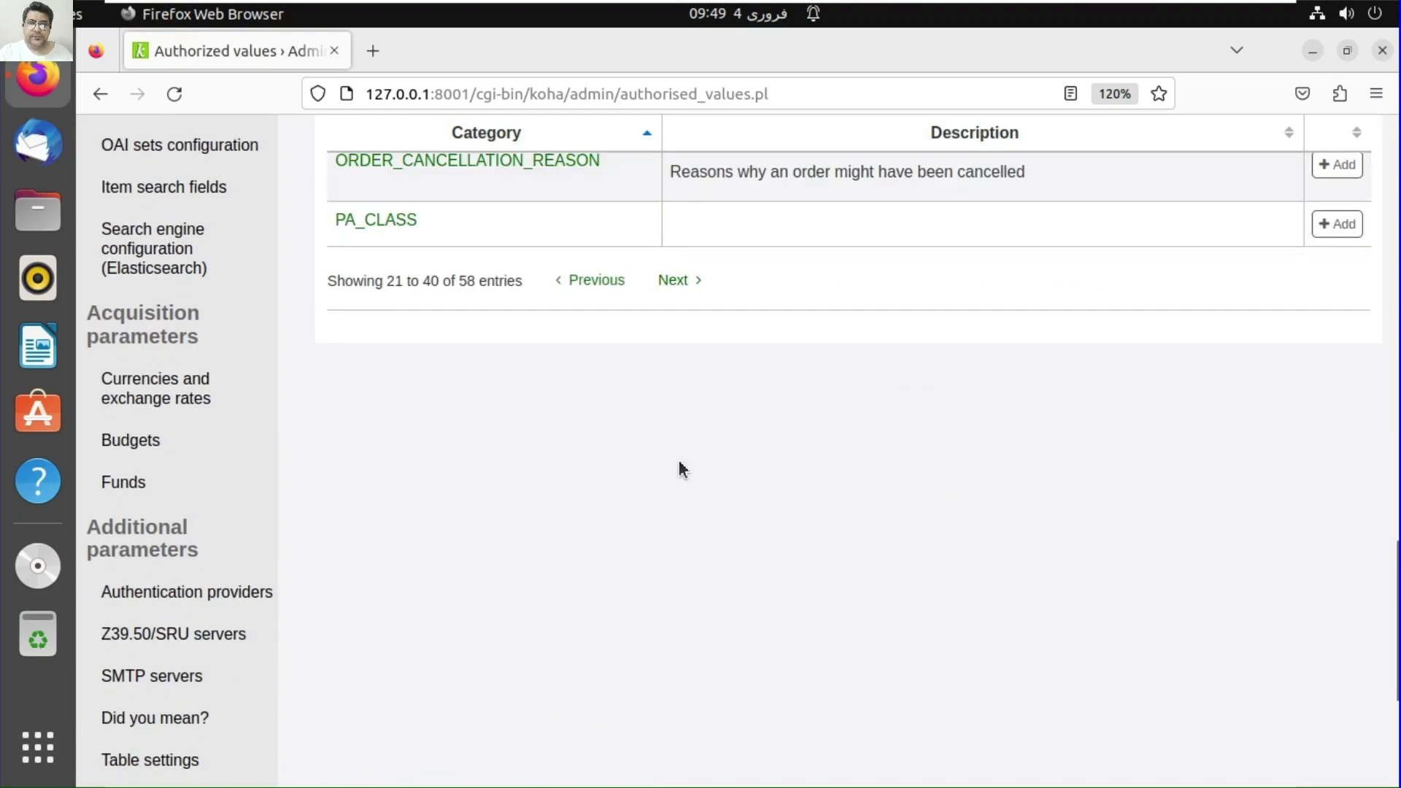
pyautogui.scroll(5, 679, 468)
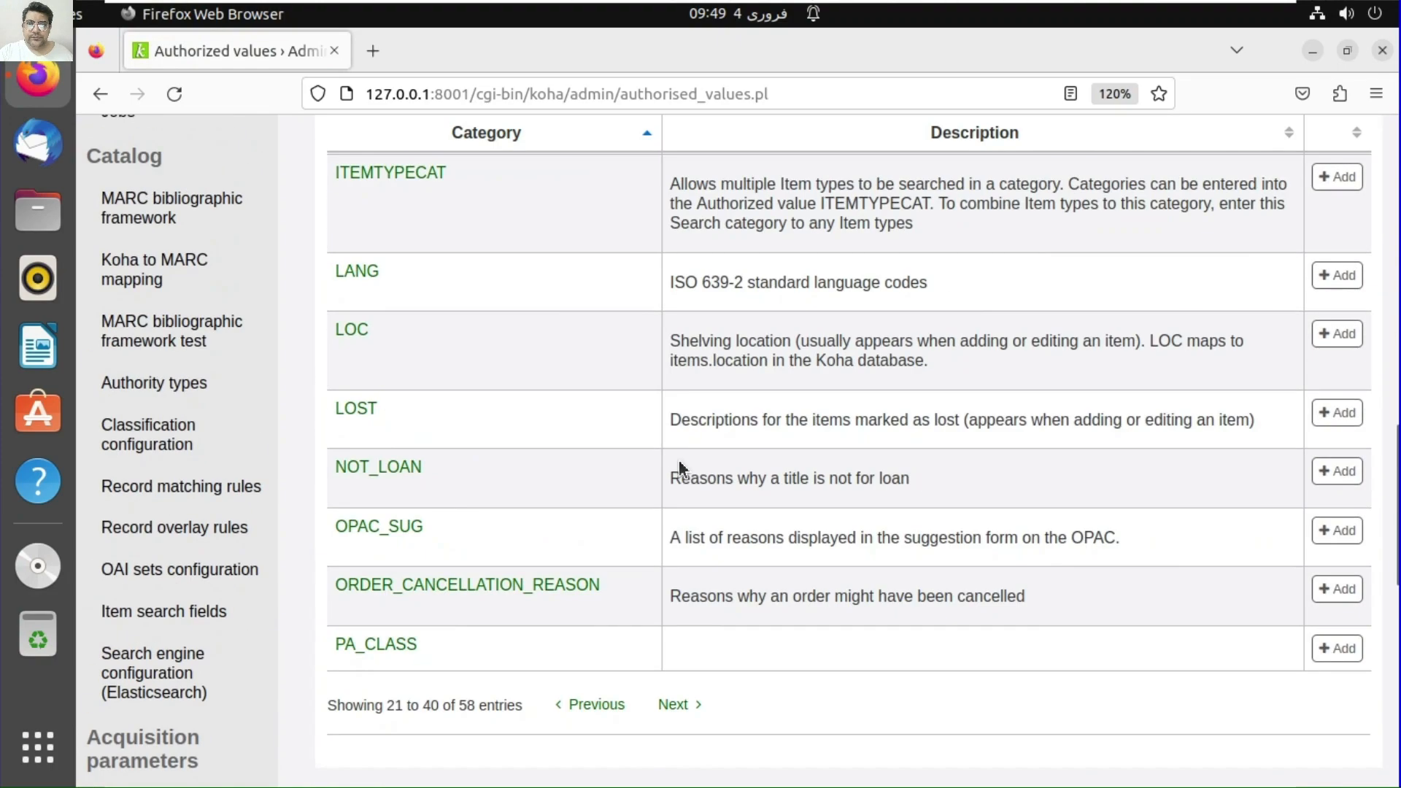
# - Open the LOC category and examine its authorized values for shelving locations
pyautogui.click(352, 331)
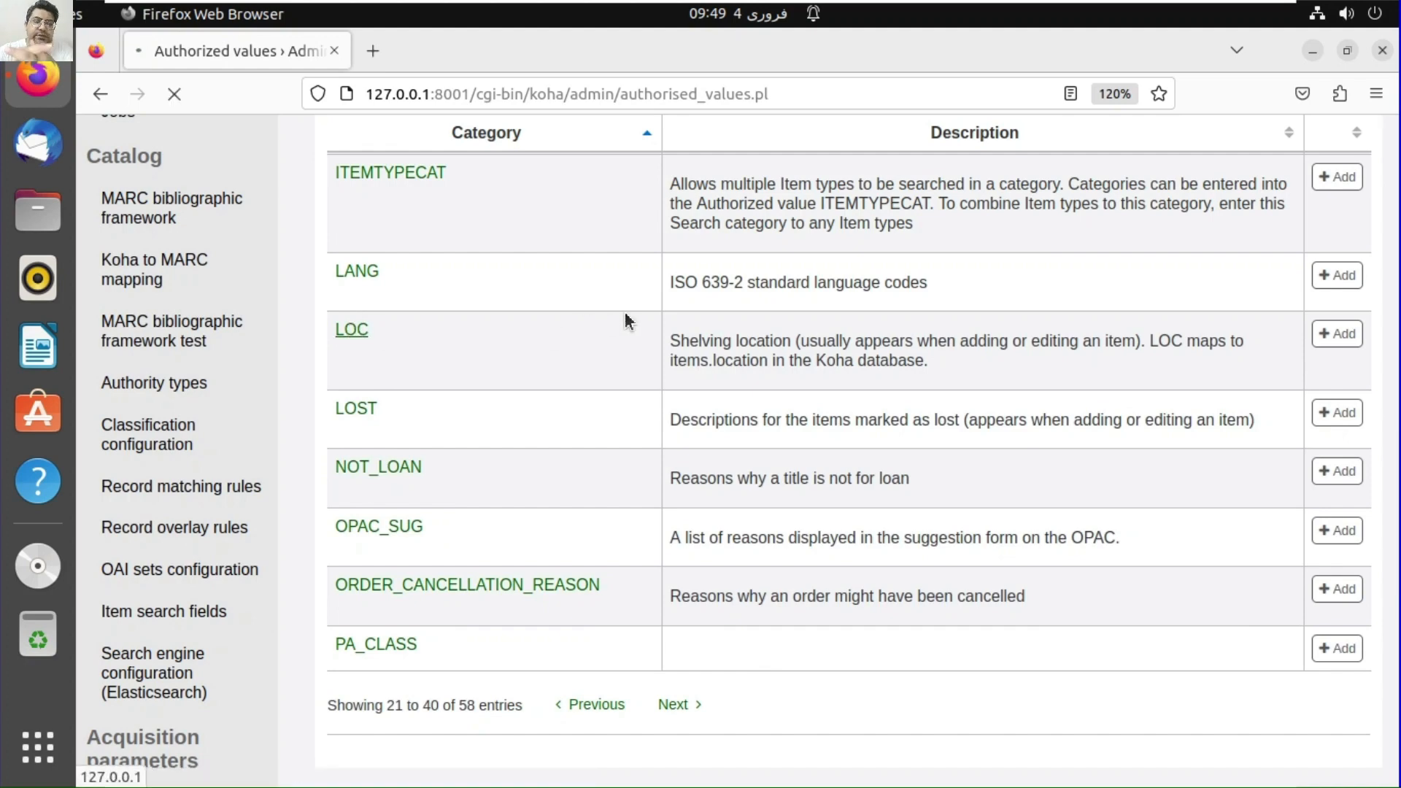
pyautogui.scroll(-4, 688, 466)
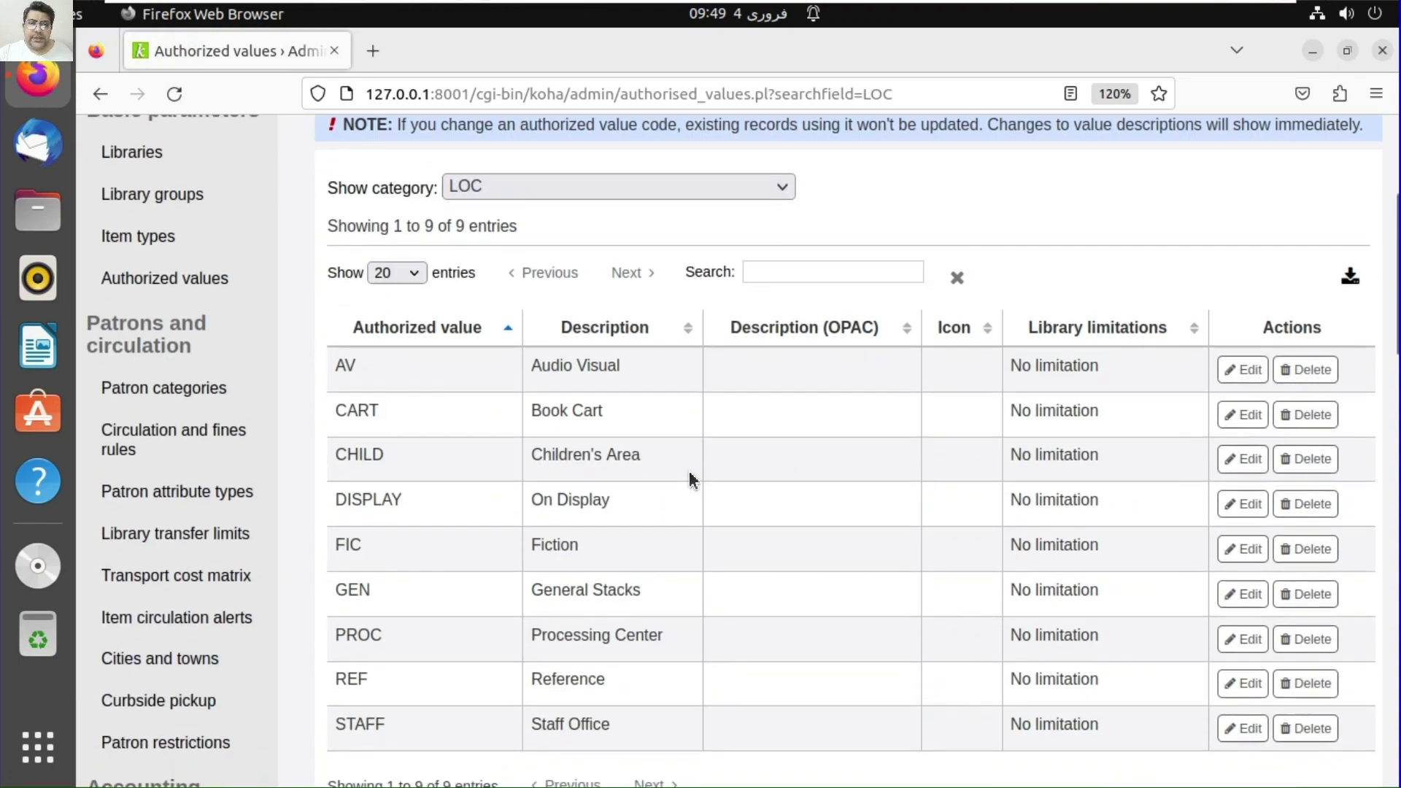
pyautogui.scroll(-4, 689, 471)
pyautogui.scroll(4, 470, 494)
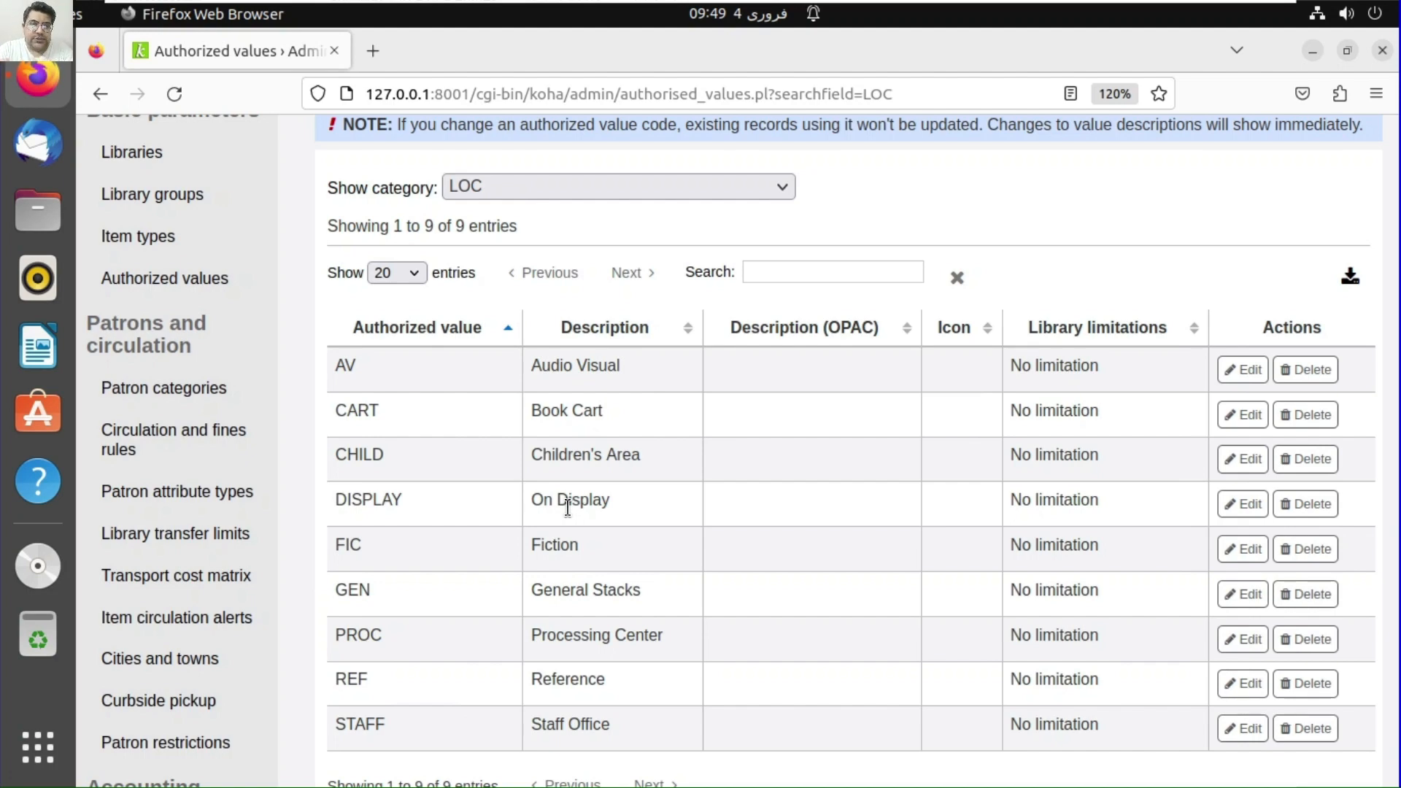
pyautogui.scroll(2, 567, 507)
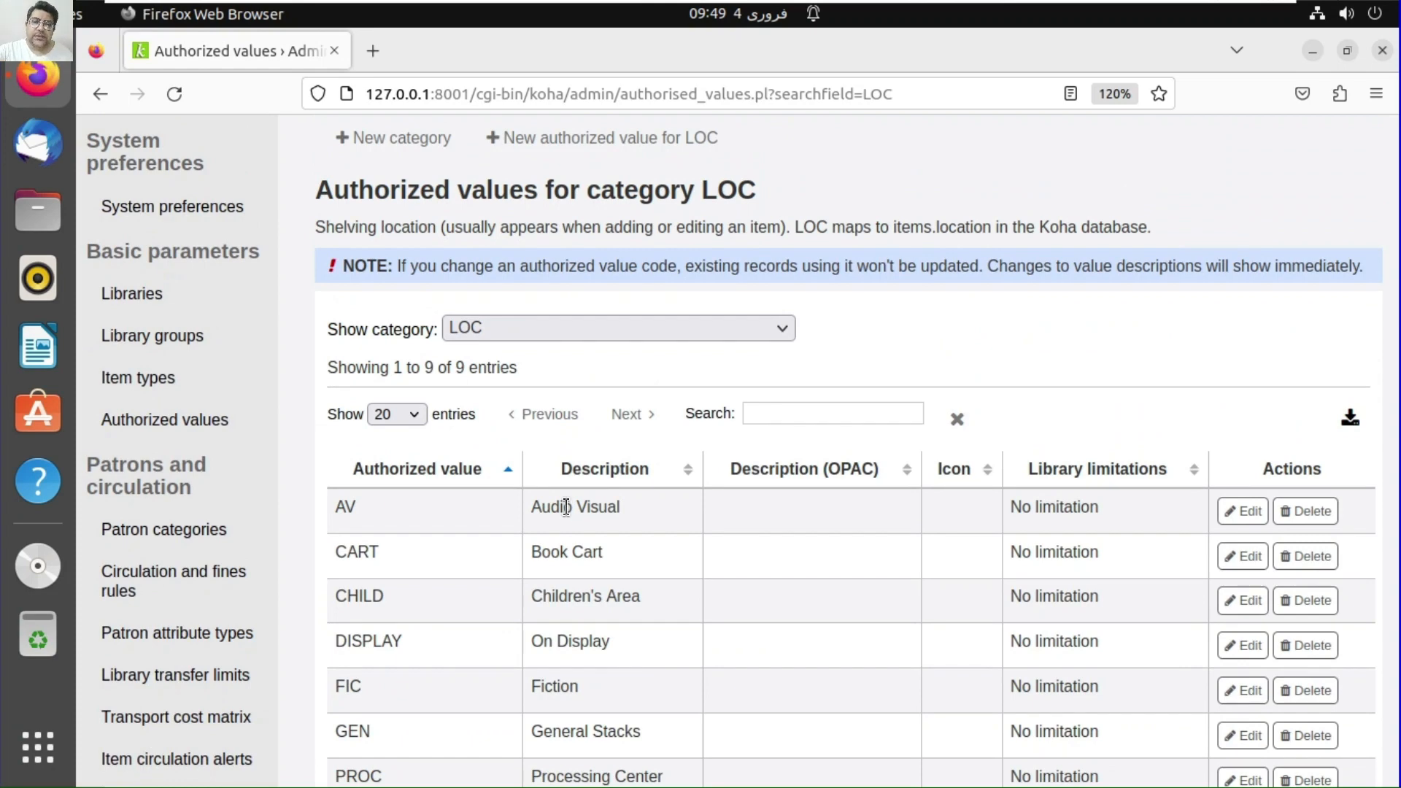
pyautogui.scroll(-2, 567, 507)
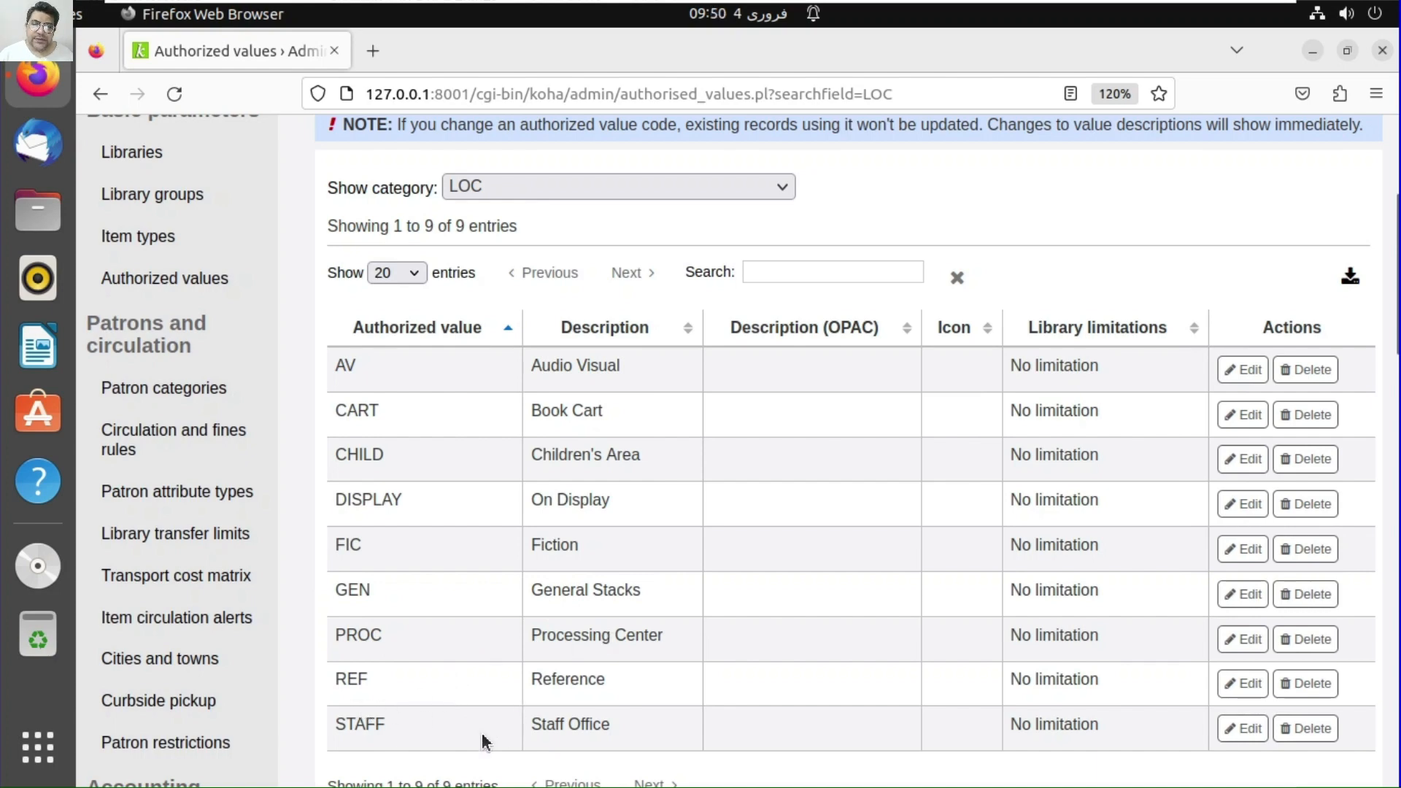
pyautogui.scroll(3, 398, 398)
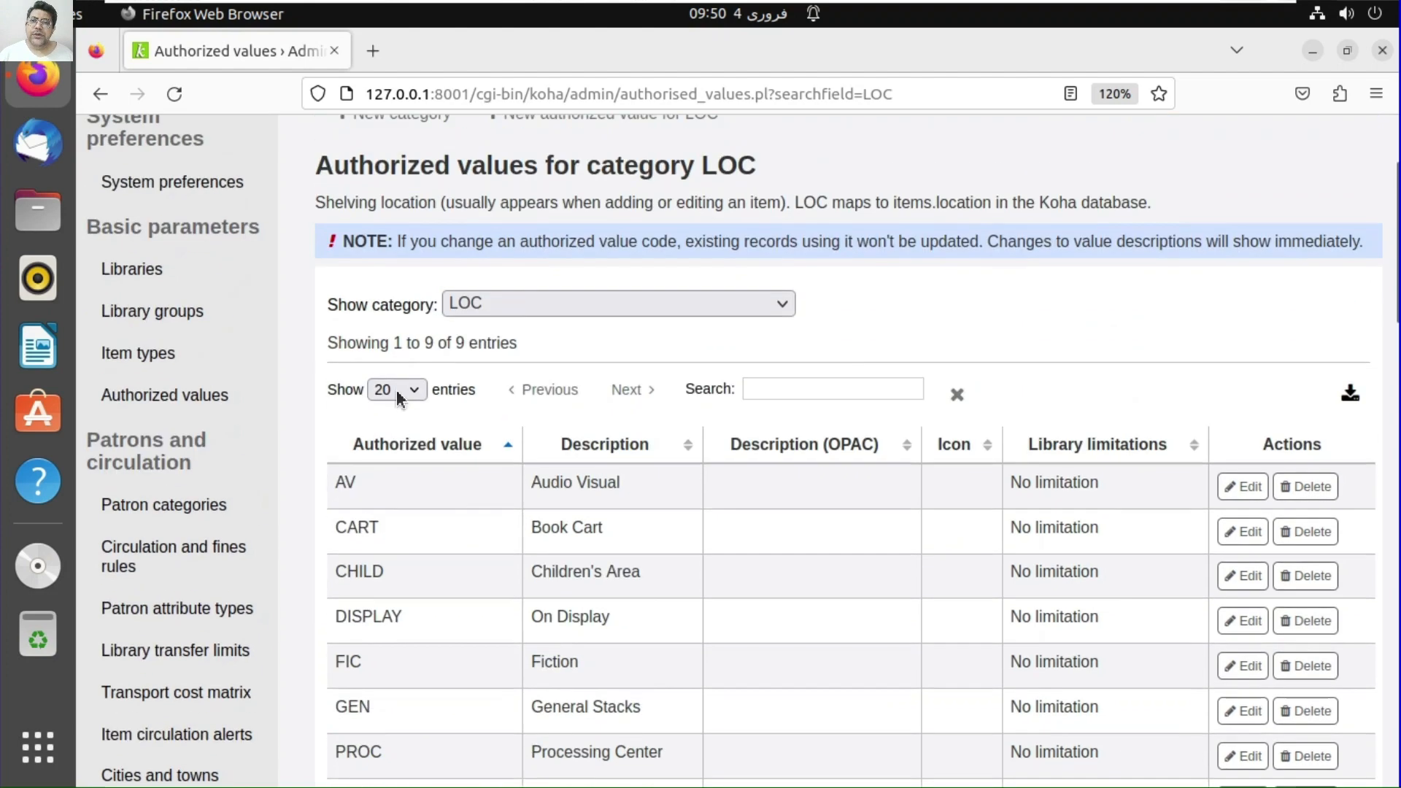
pyautogui.scroll(-5, 576, 471)
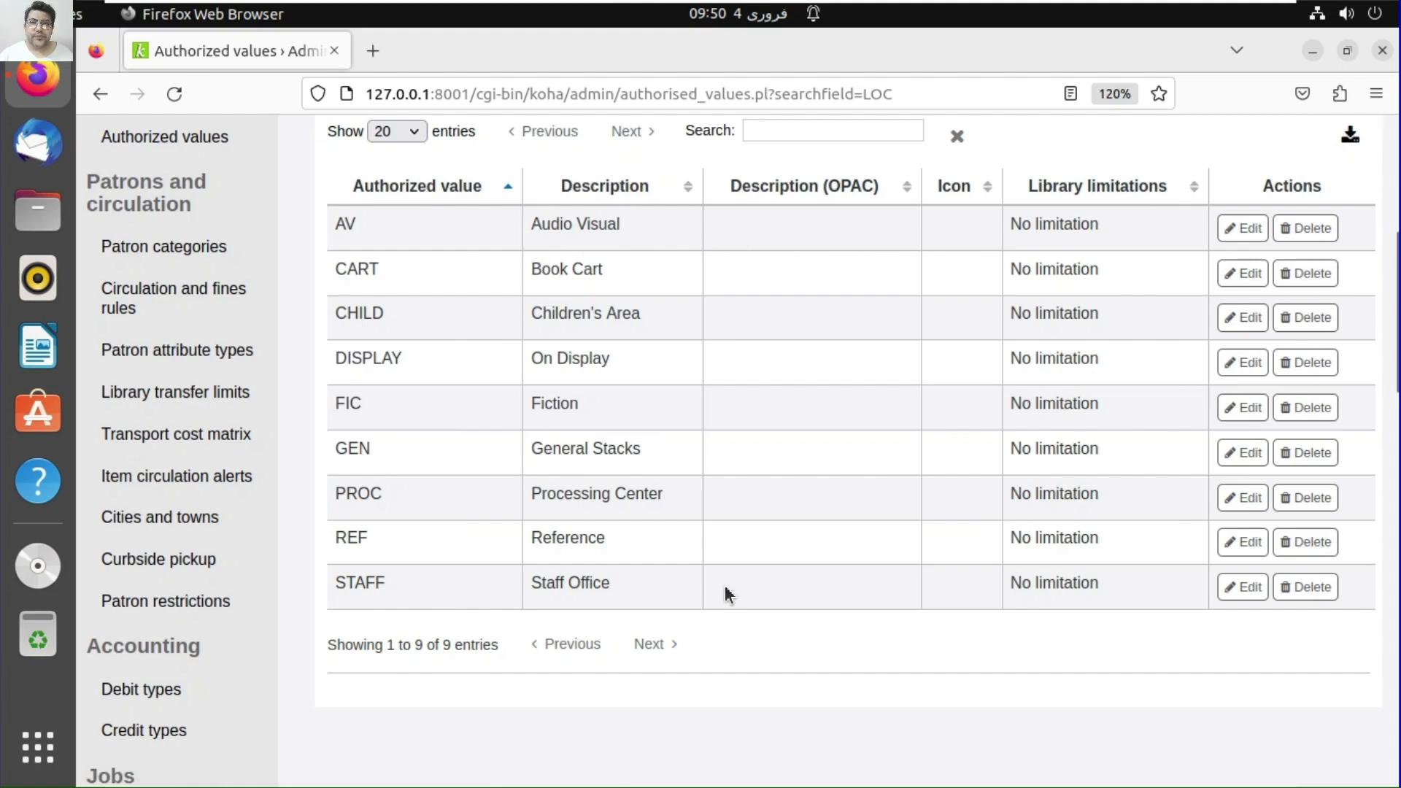
pyautogui.scroll(6, 722, 584)
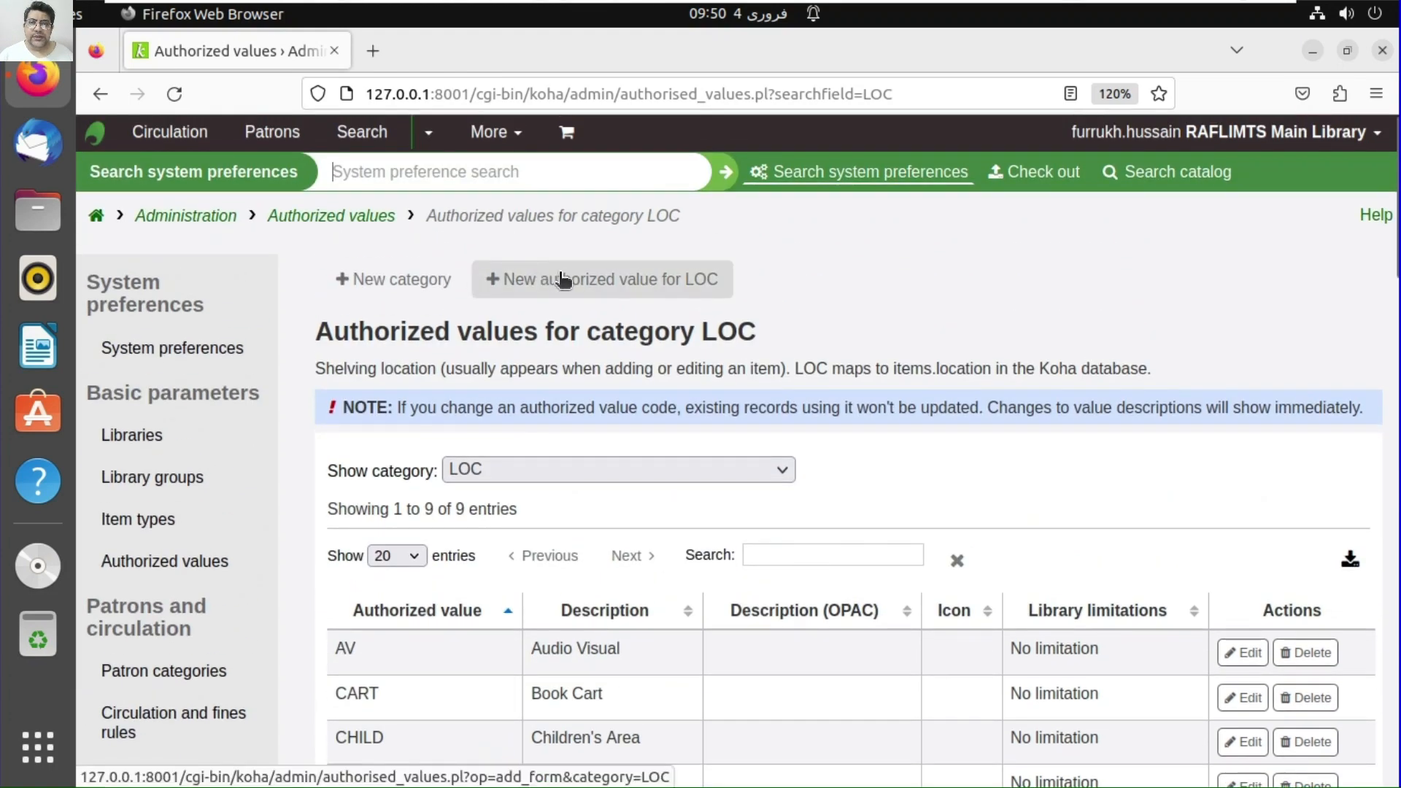
# - Add the authorized value NA to LOC with New Arrival as both the description and the OPAC description, and save it
pyautogui.click(607, 284)
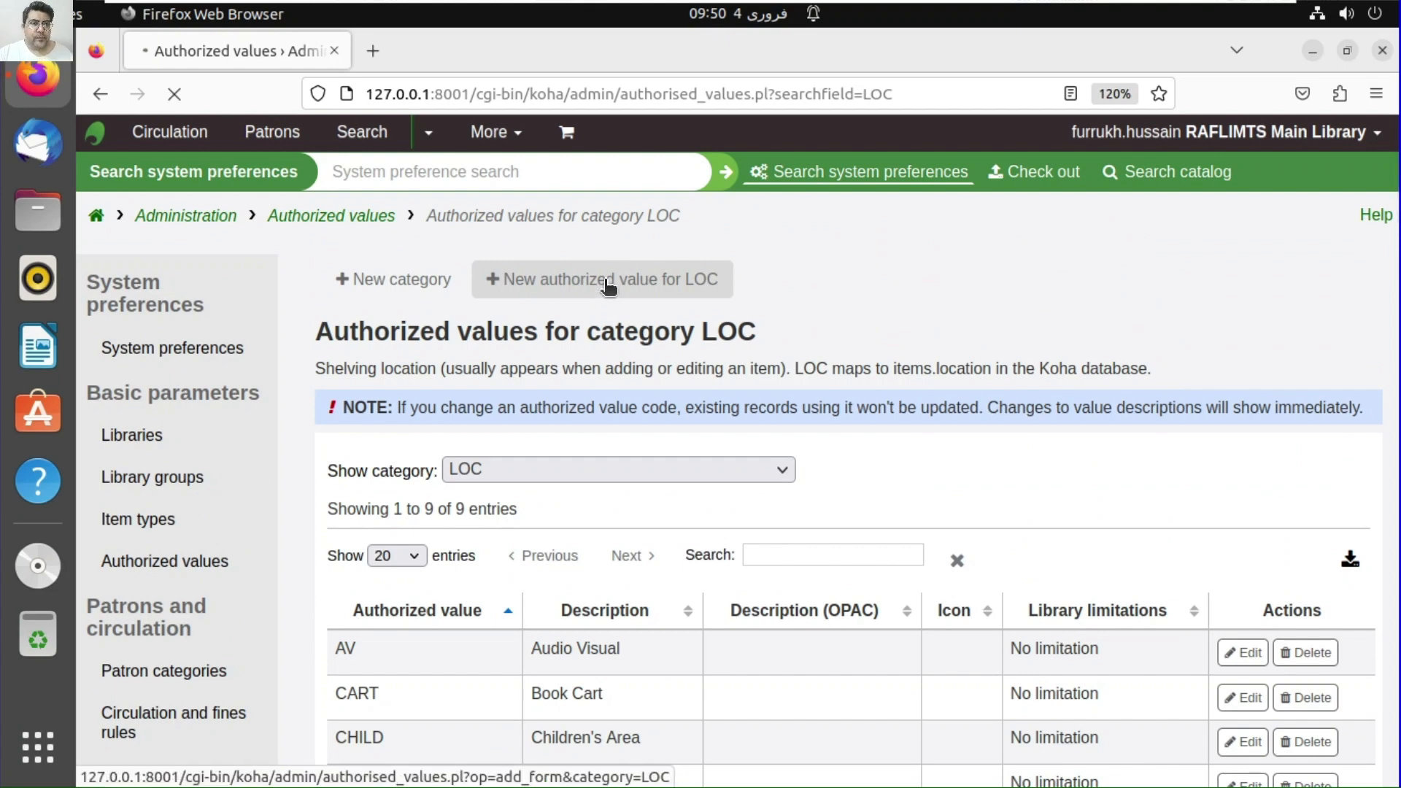
pyautogui.click(570, 359)
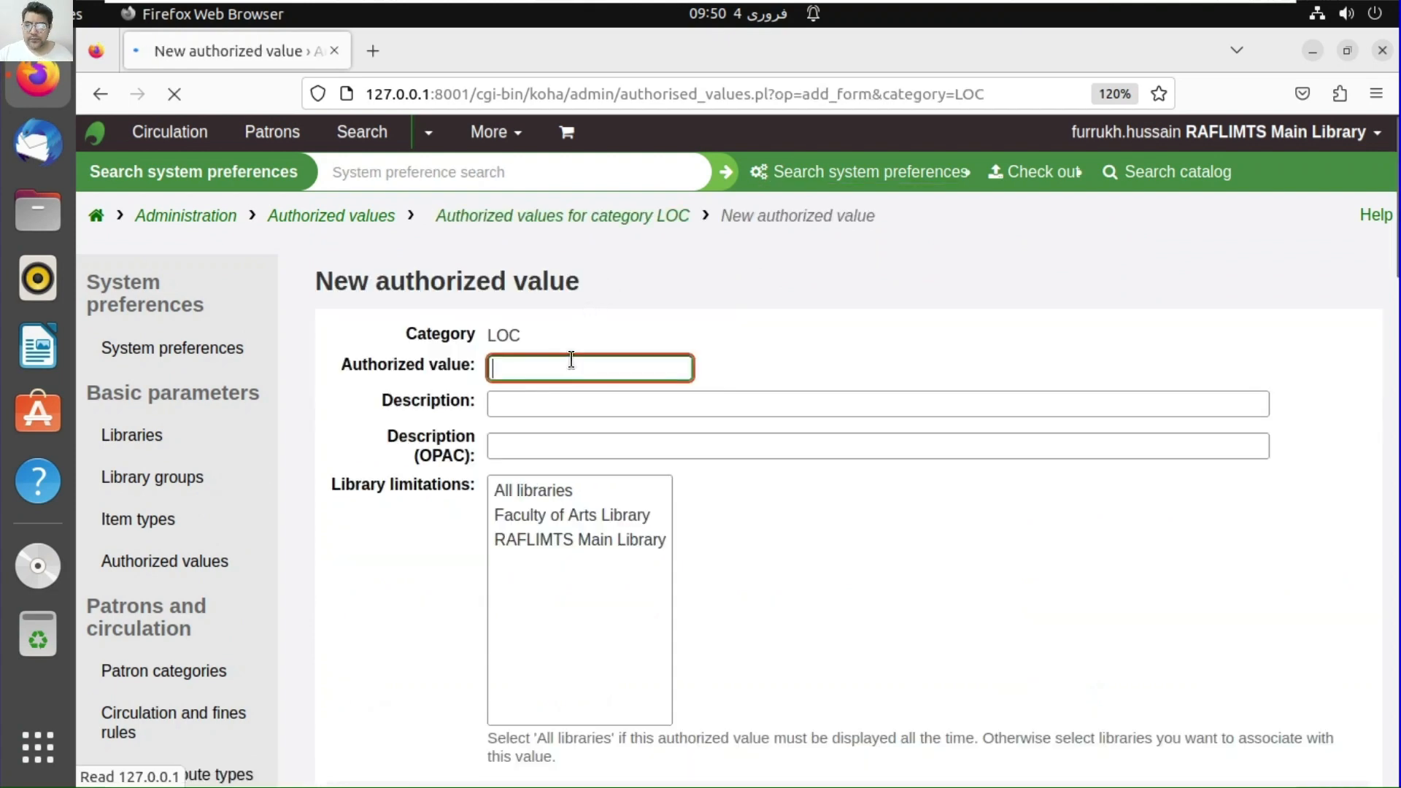
pyautogui.write('NA')
pyautogui.press('Tab')
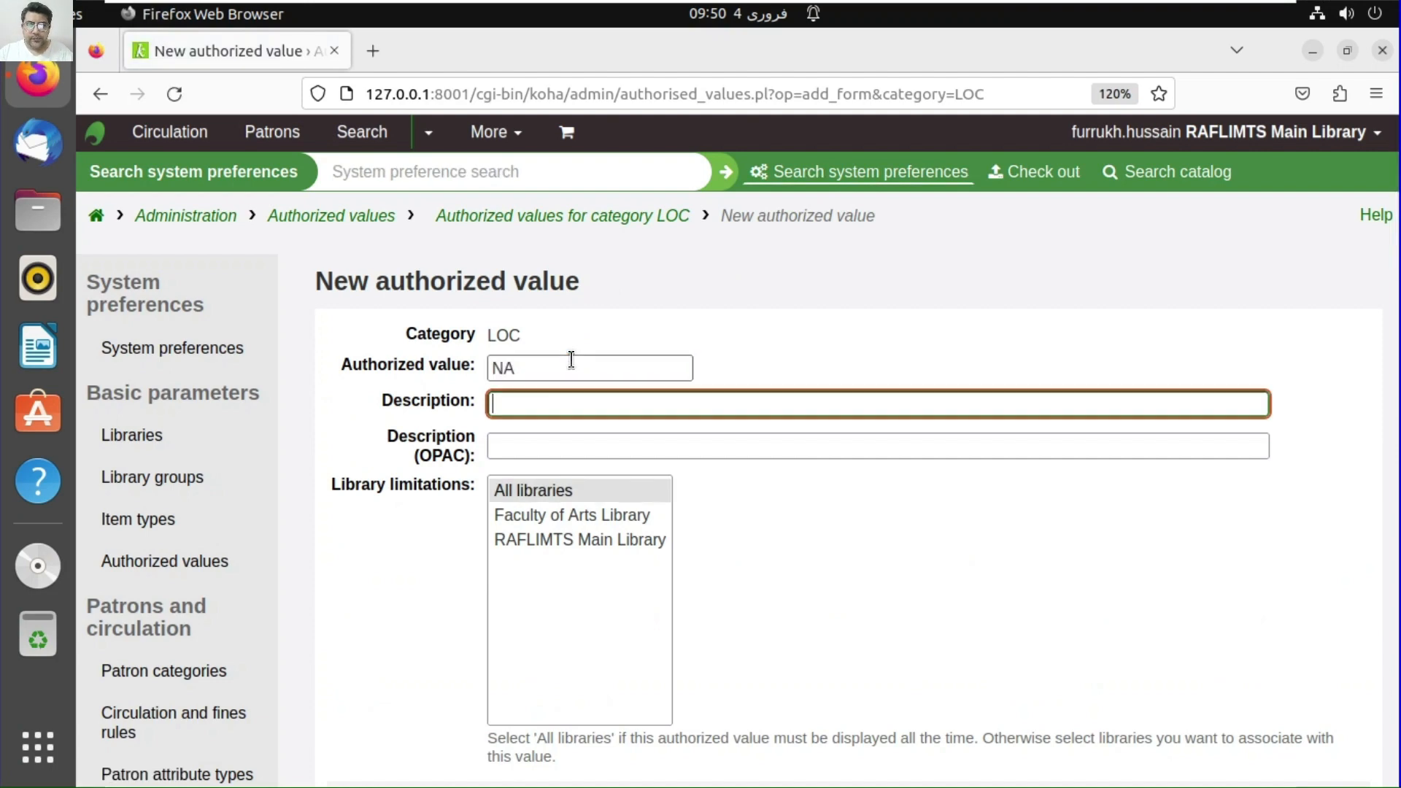
pyautogui.write('New Arrival')
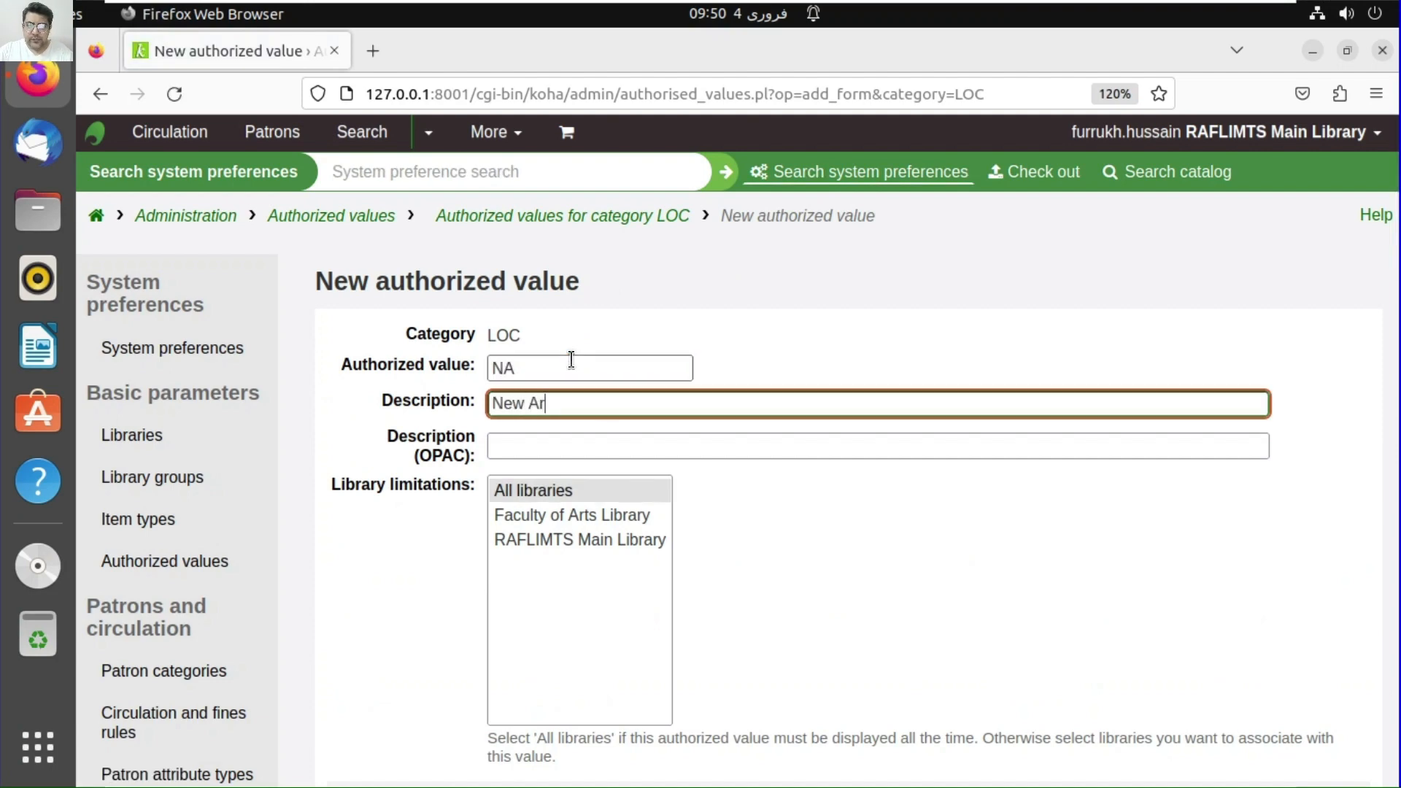
pyautogui.press('Tab')
pyautogui.write('New Arrival')
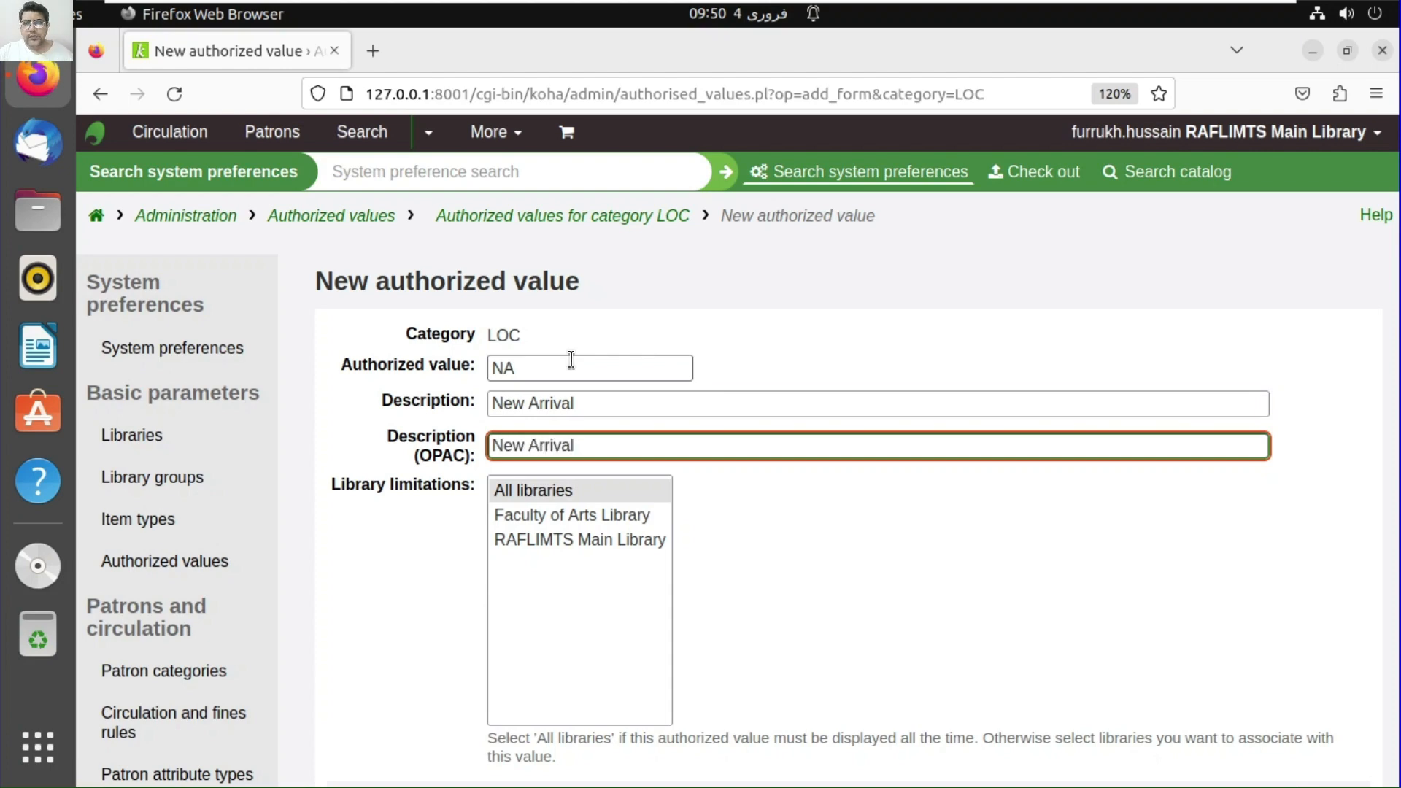
pyautogui.scroll(-4, 616, 534)
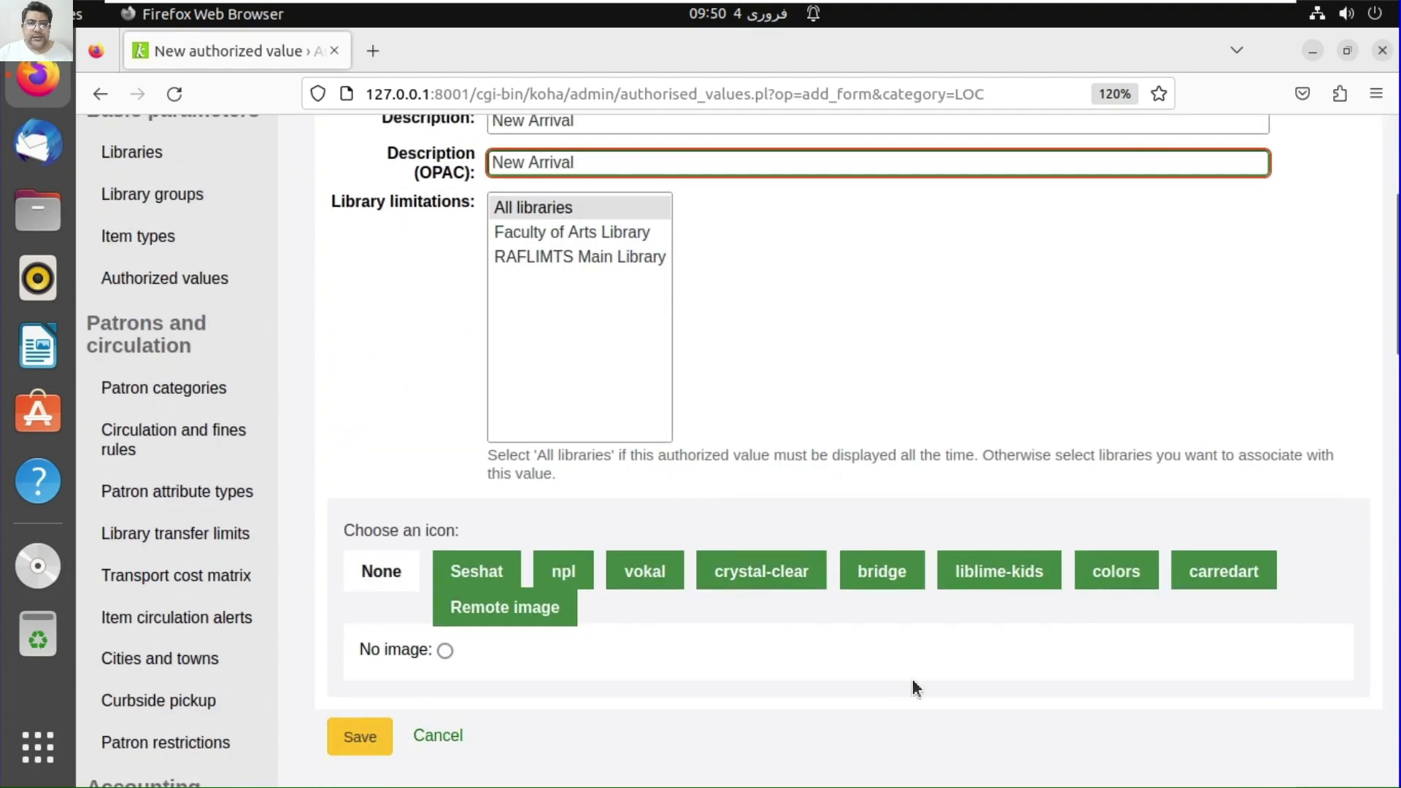
pyautogui.scroll(-4, 578, 632)
pyautogui.click(354, 456)
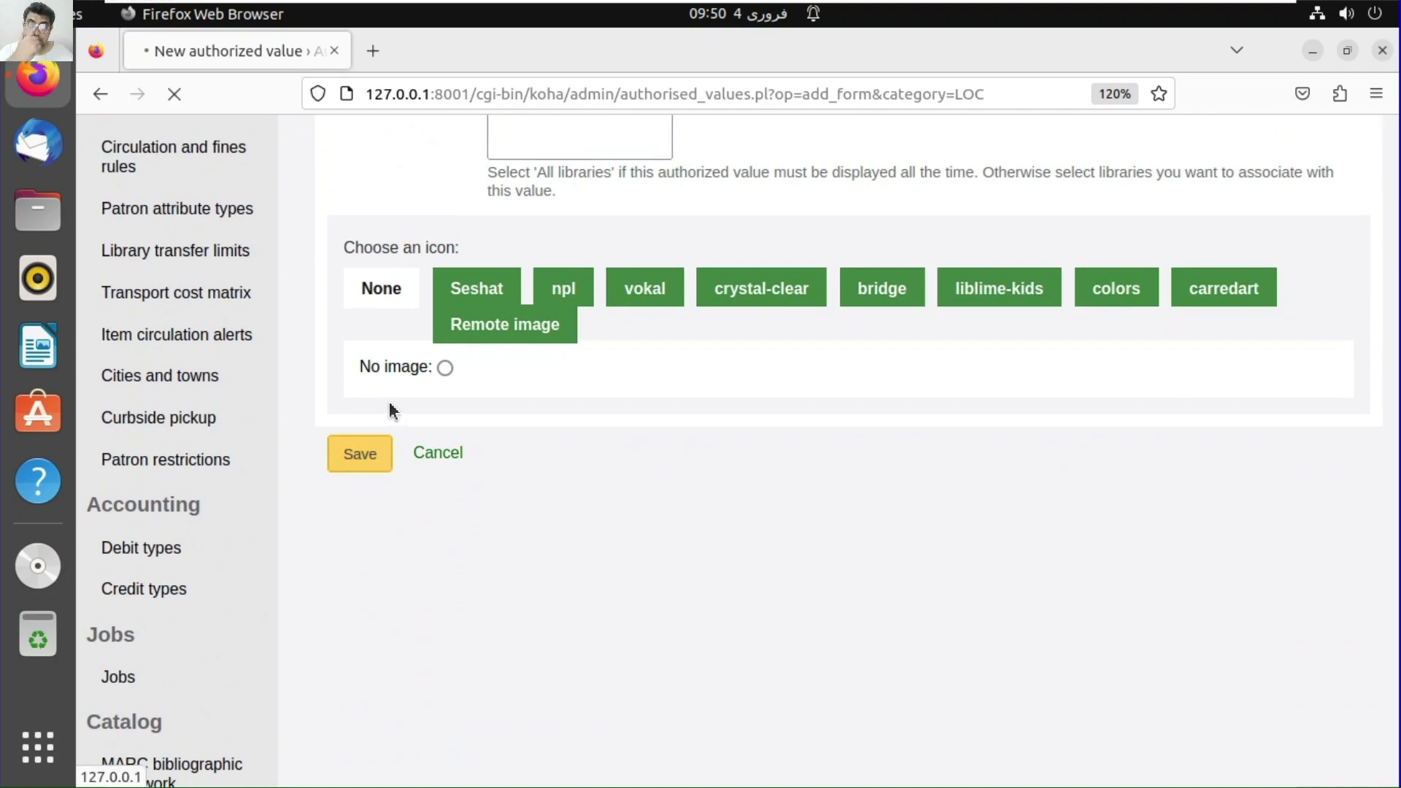
# - Check the LOC list for the saved value and start another authorized value for LOC with the code A.1.1
pyautogui.scroll(-5, 638, 503)
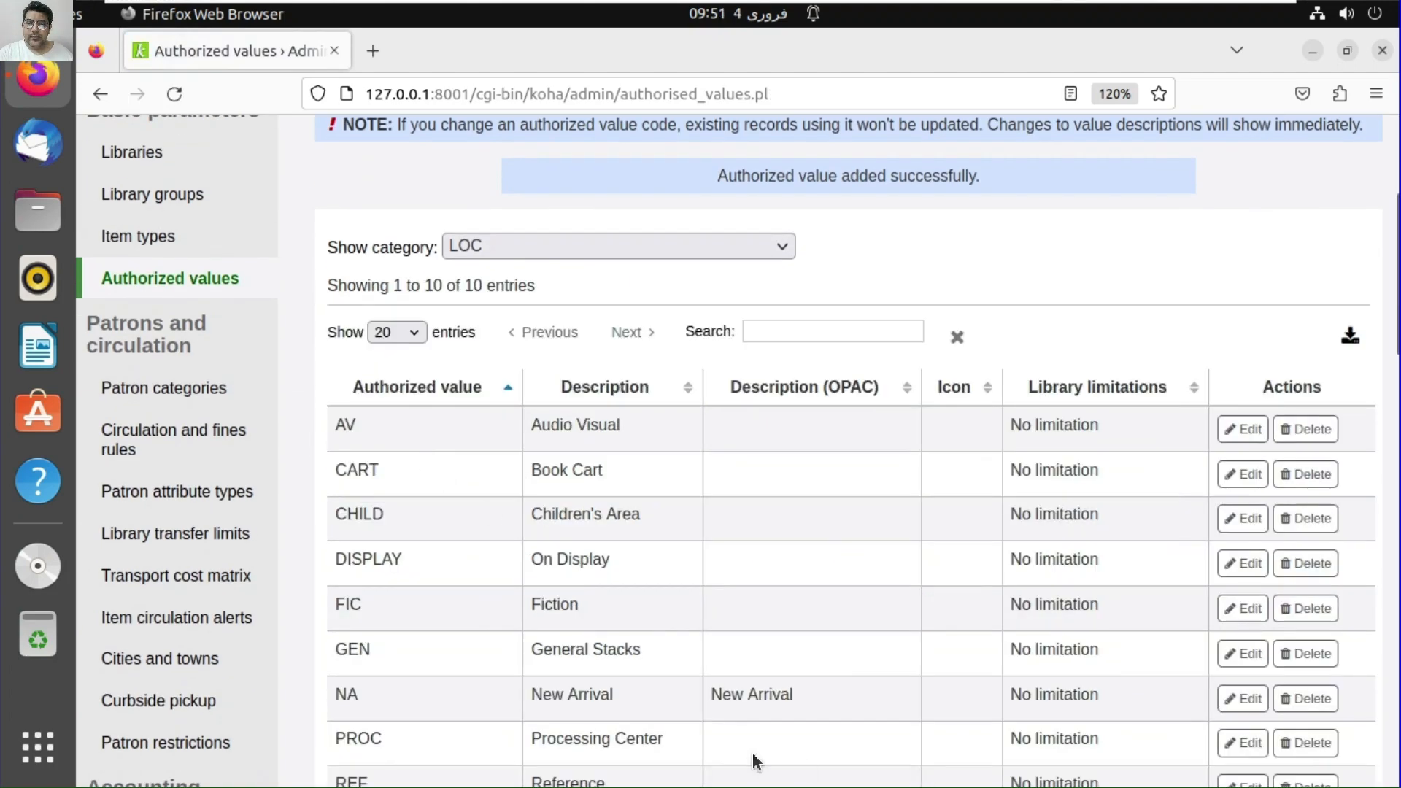
pyautogui.scroll(-4, 753, 761)
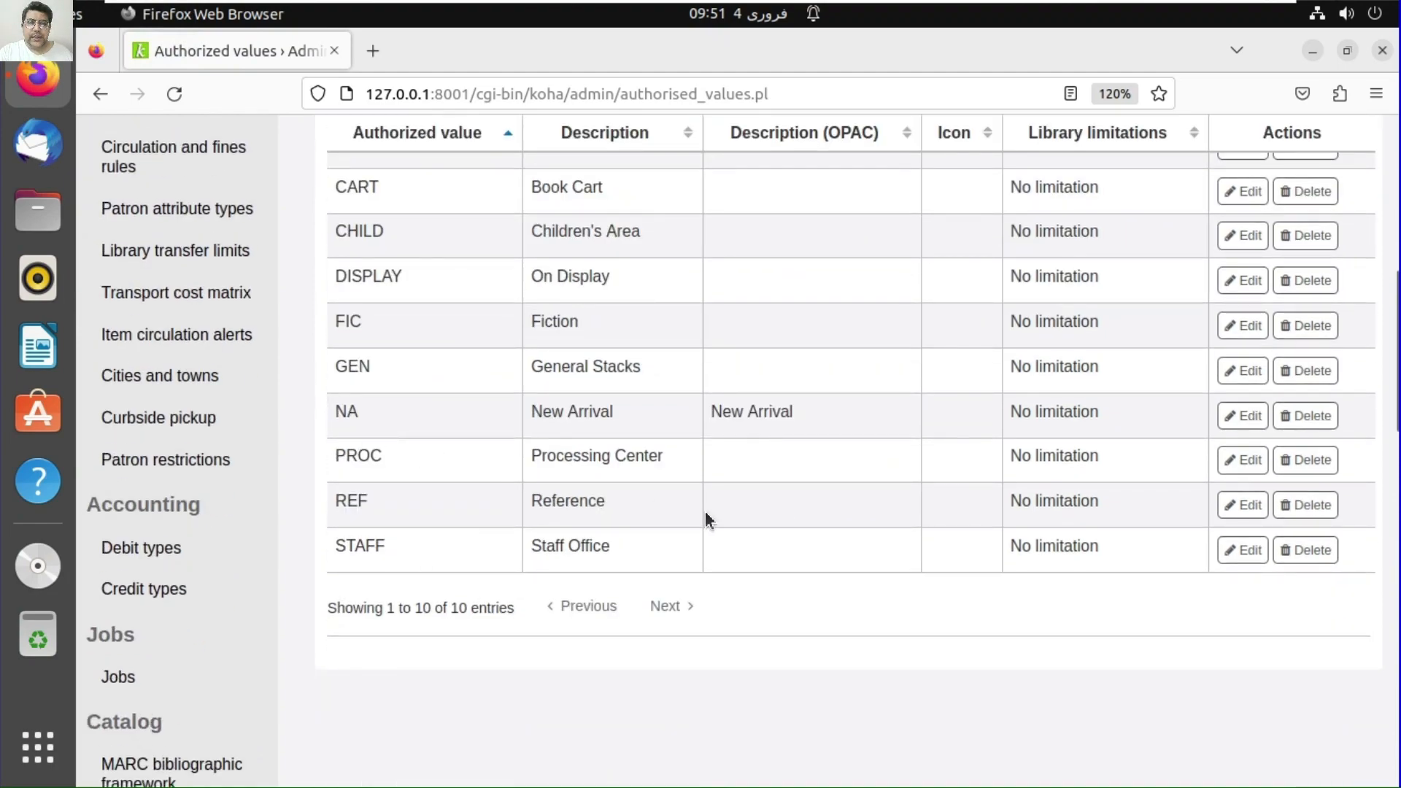
pyautogui.scroll(8, 705, 518)
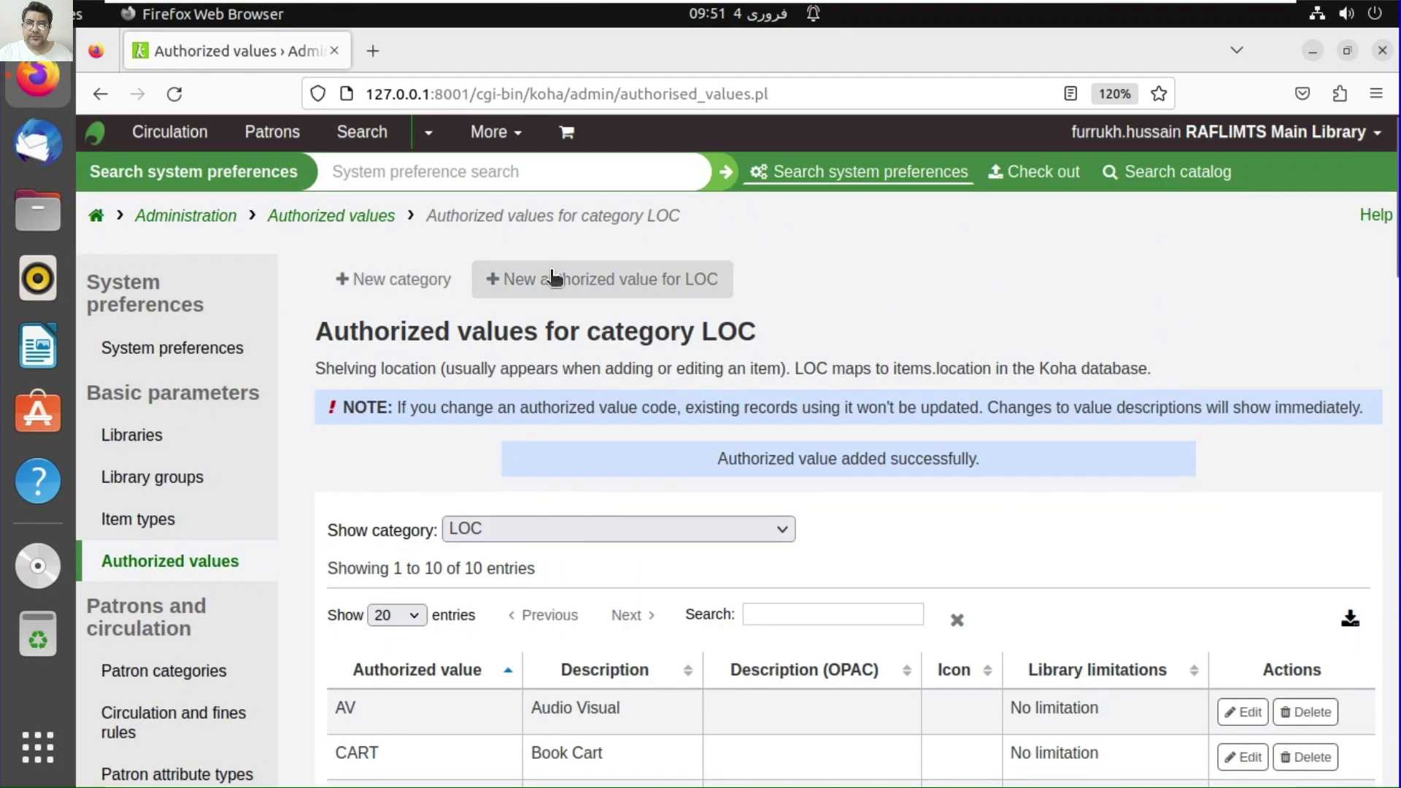
pyautogui.click(524, 290)
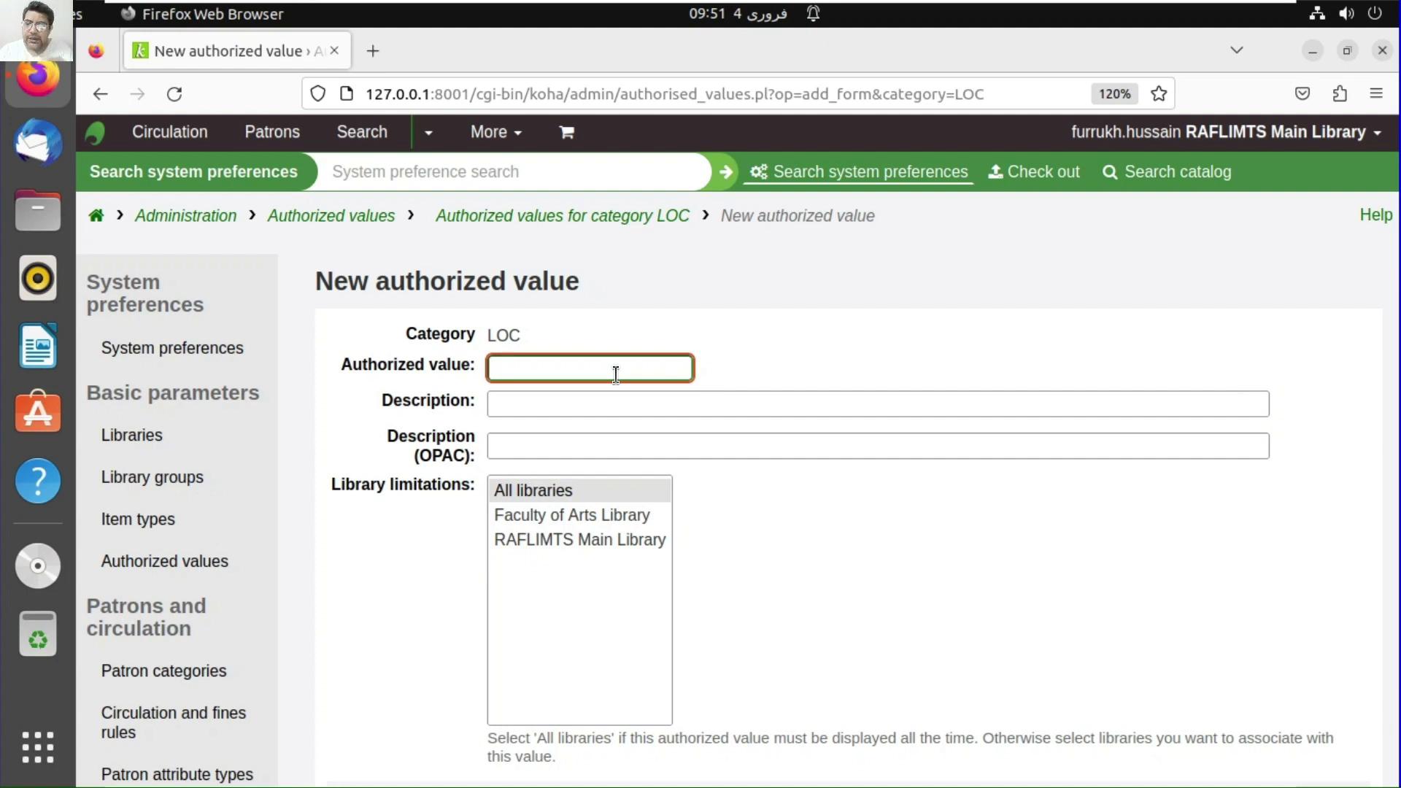
pyautogui.write('A.')
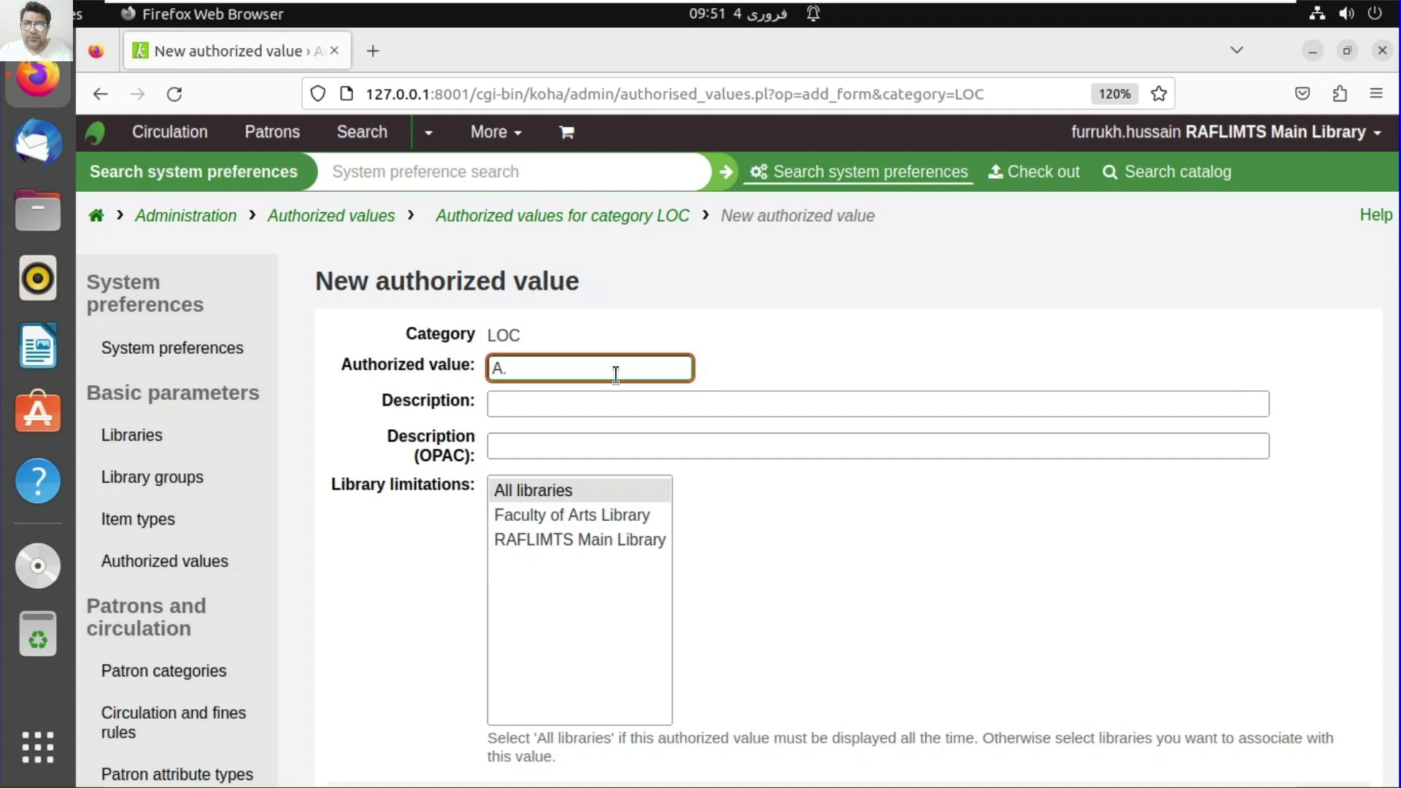
pyautogui.write('a.')
pyautogui.press('BackSpace')
pyautogui.press('BackSpace')
pyautogui.write('1.1')
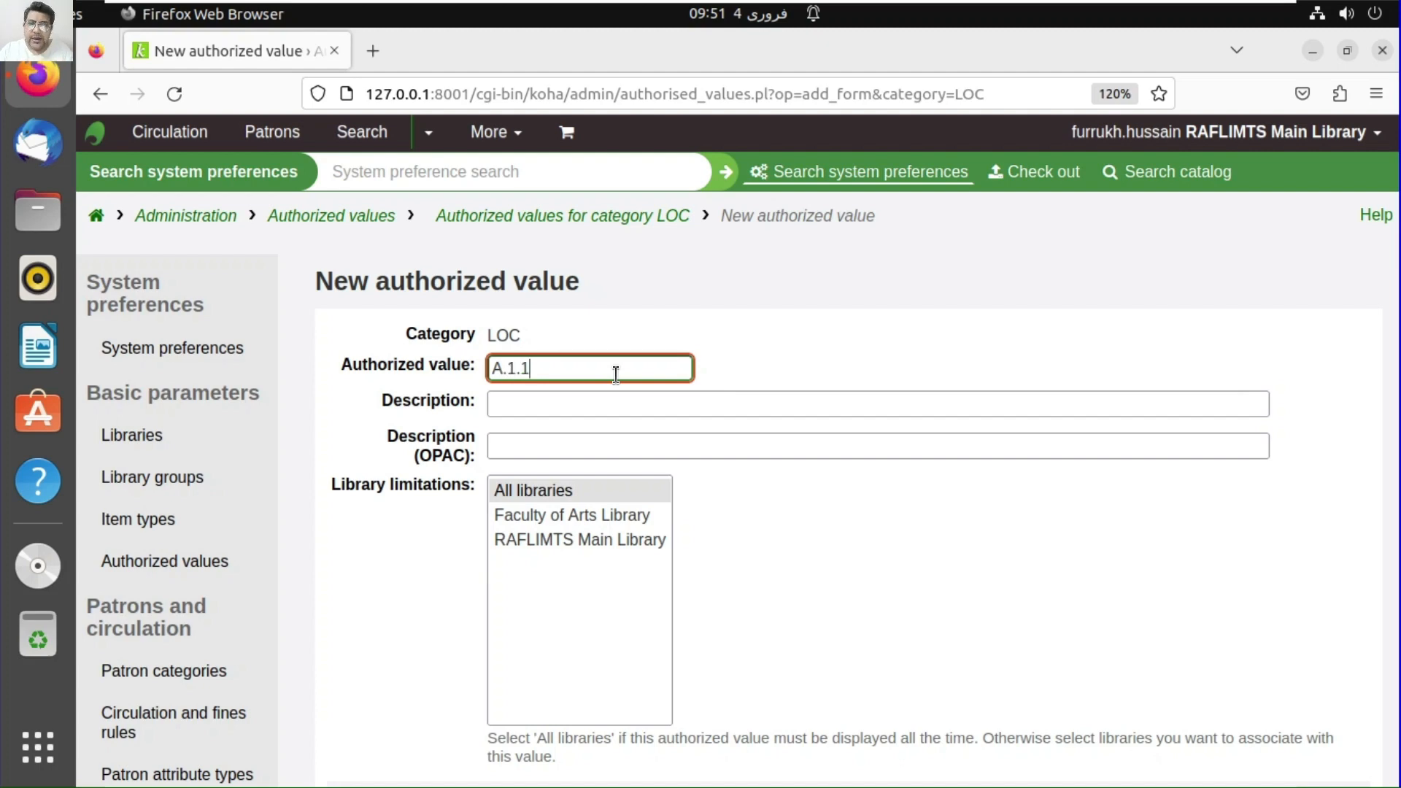
pyautogui.press('Tab')
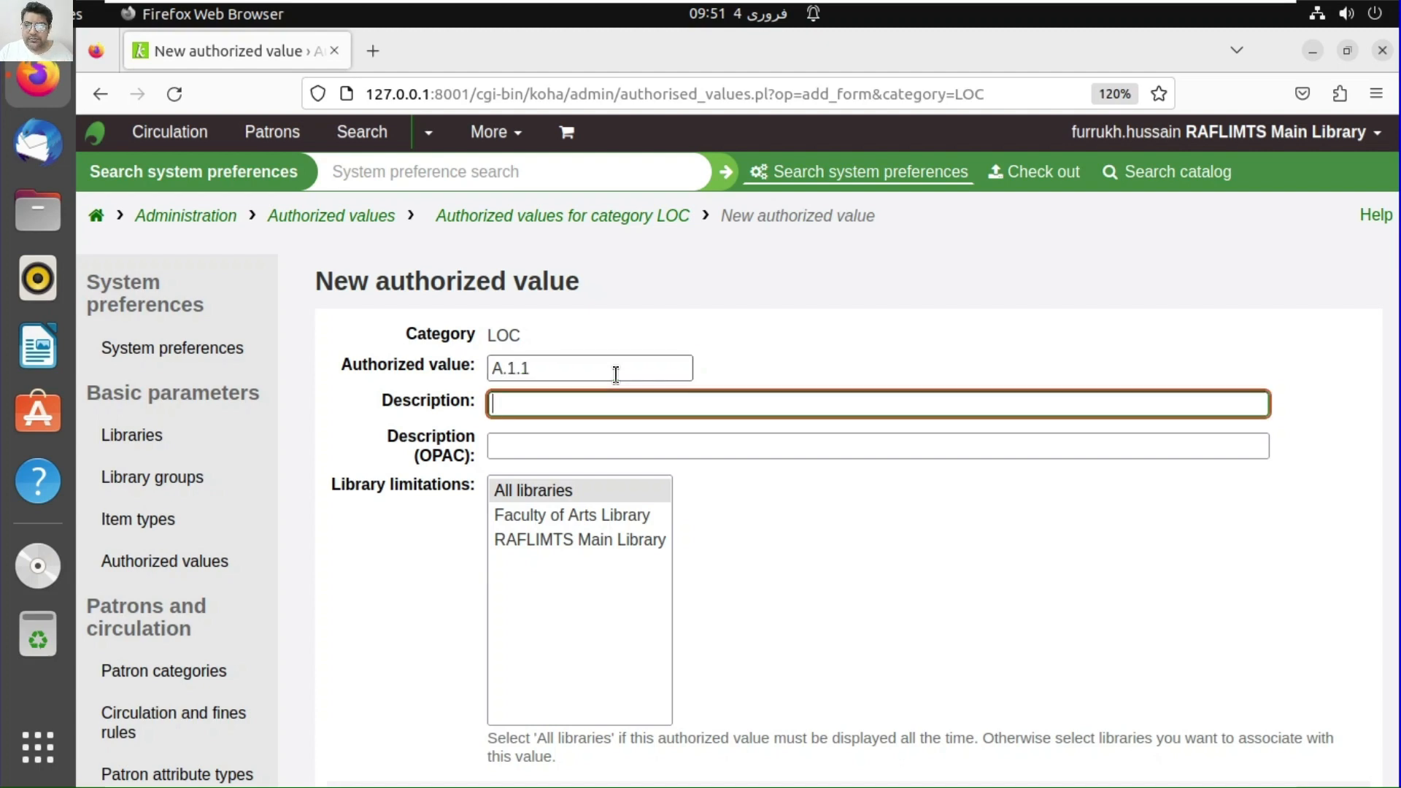
# - Copy A.1.1 into both the description and the OPAC description, and save the shelving location
pyautogui.moveTo(584, 368); pyautogui.dragTo(462, 350)
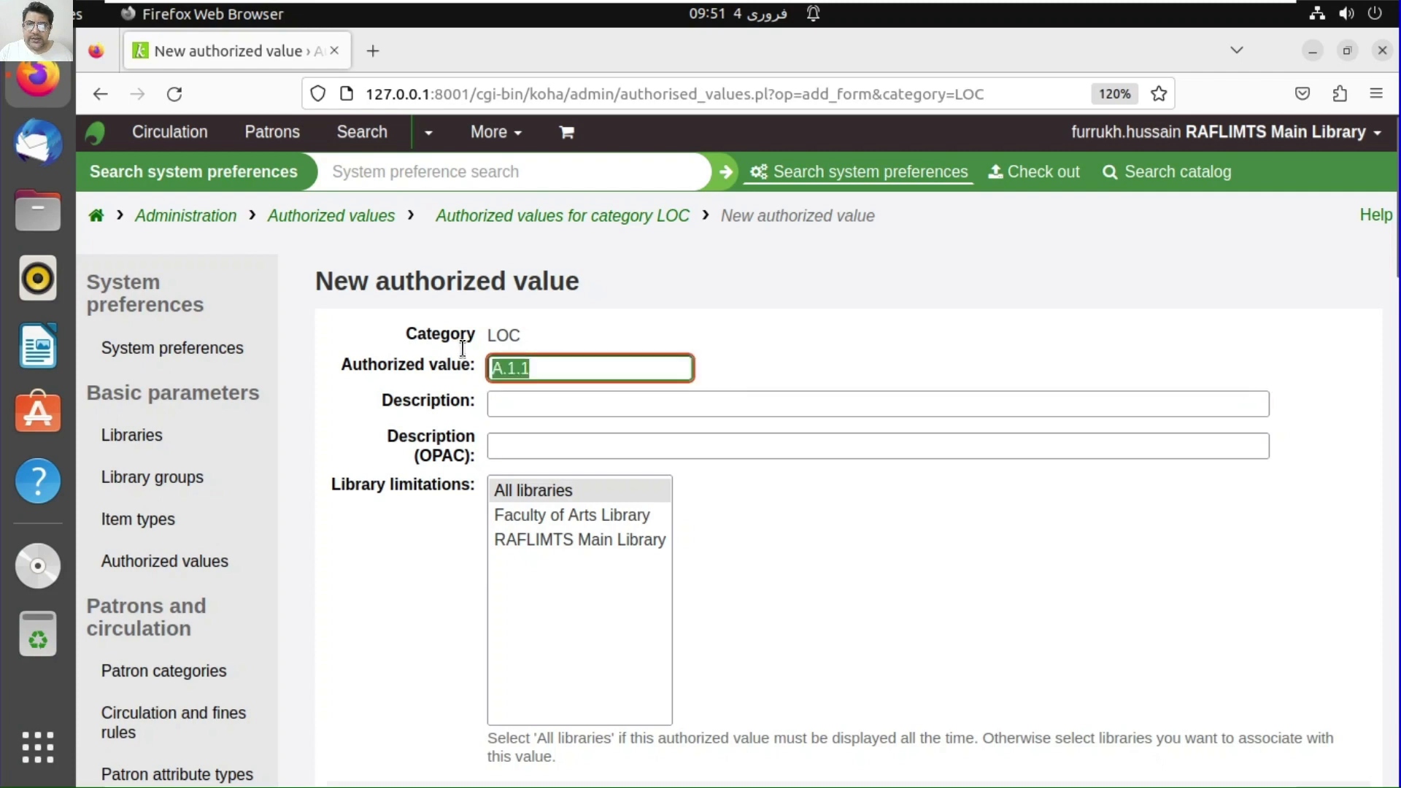
pyautogui.hotkey('ctrl', 'c')
pyautogui.click(551, 401)
pyautogui.hotkey('ctrl', 'v')
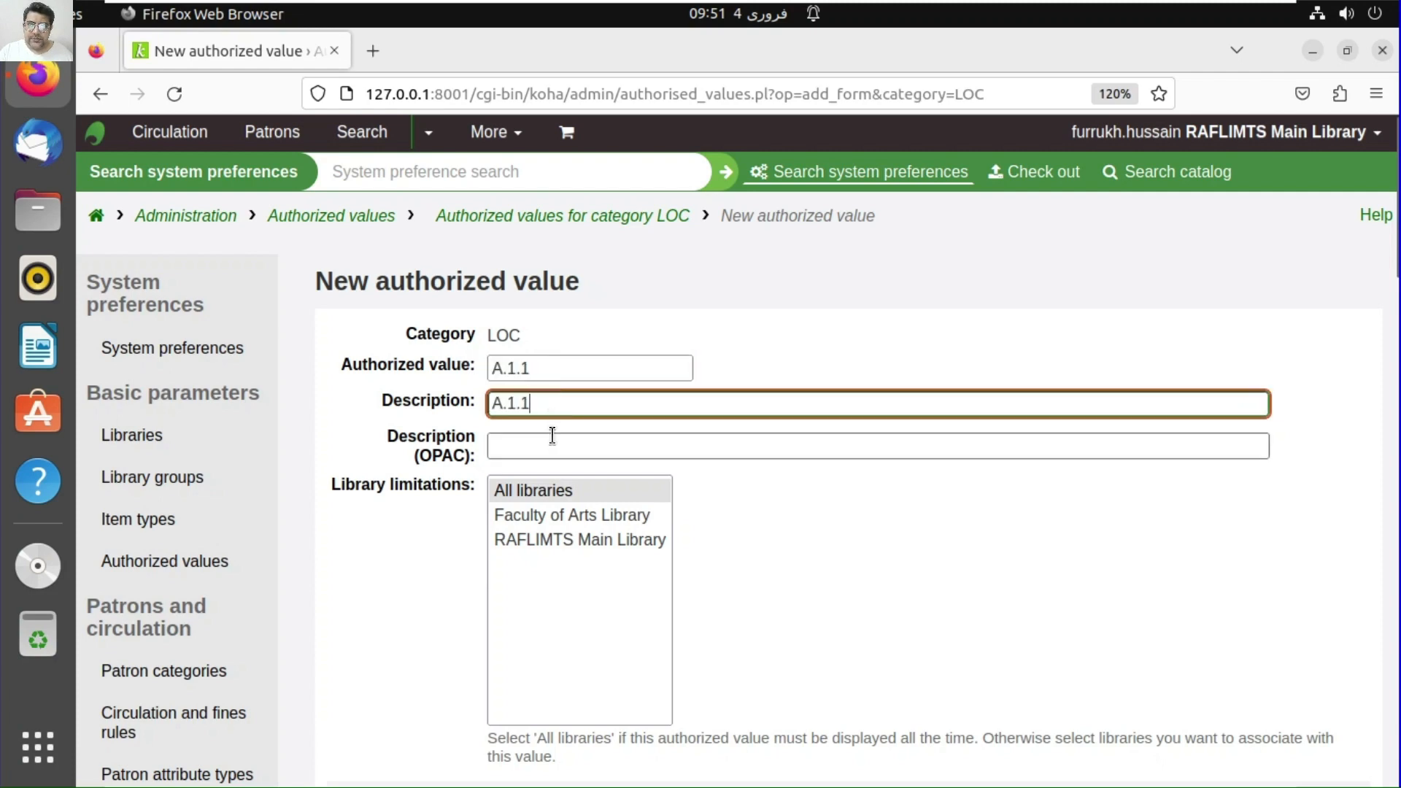
pyautogui.click(552, 435)
pyautogui.hotkey('ctrl', 'v')
pyautogui.scroll(-5, 553, 445)
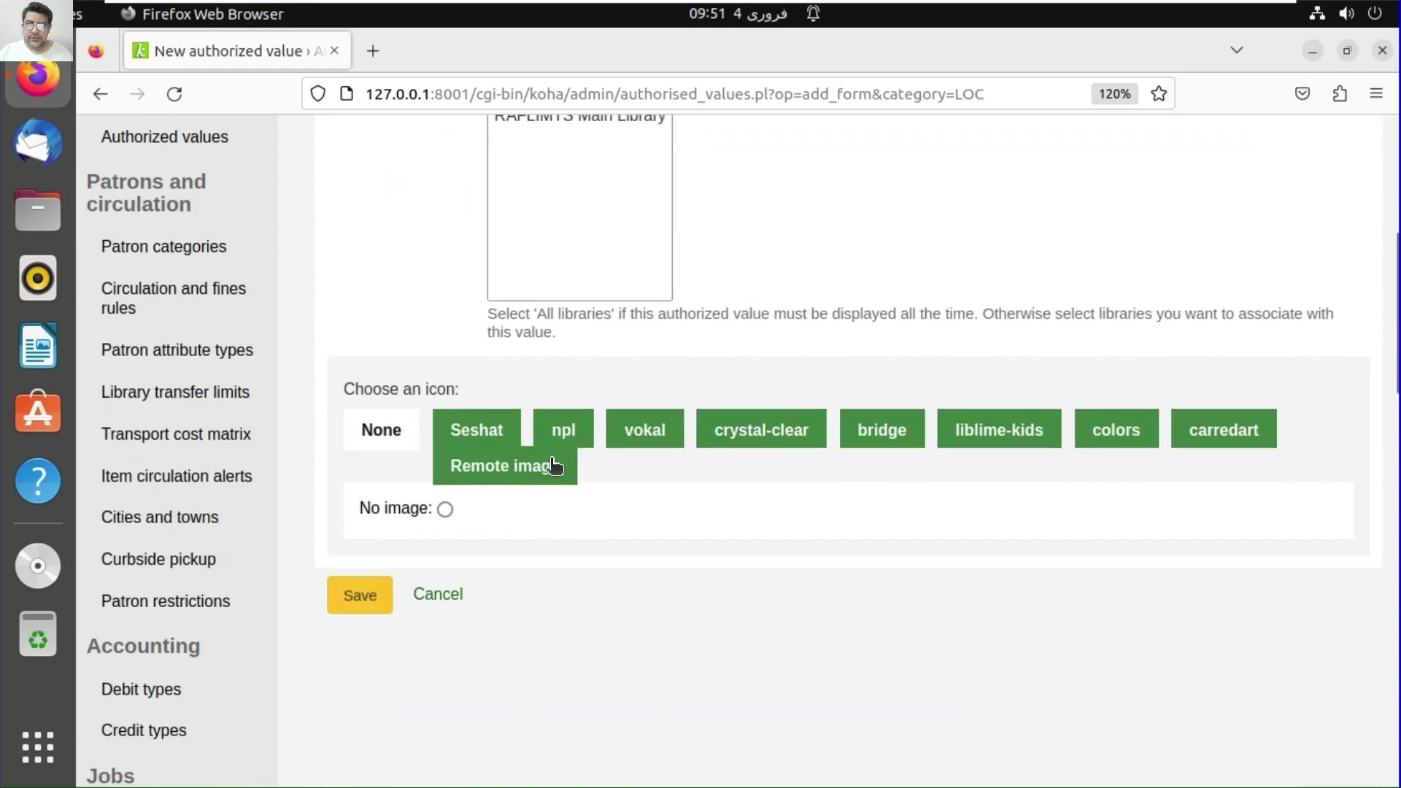
pyautogui.click(368, 605)
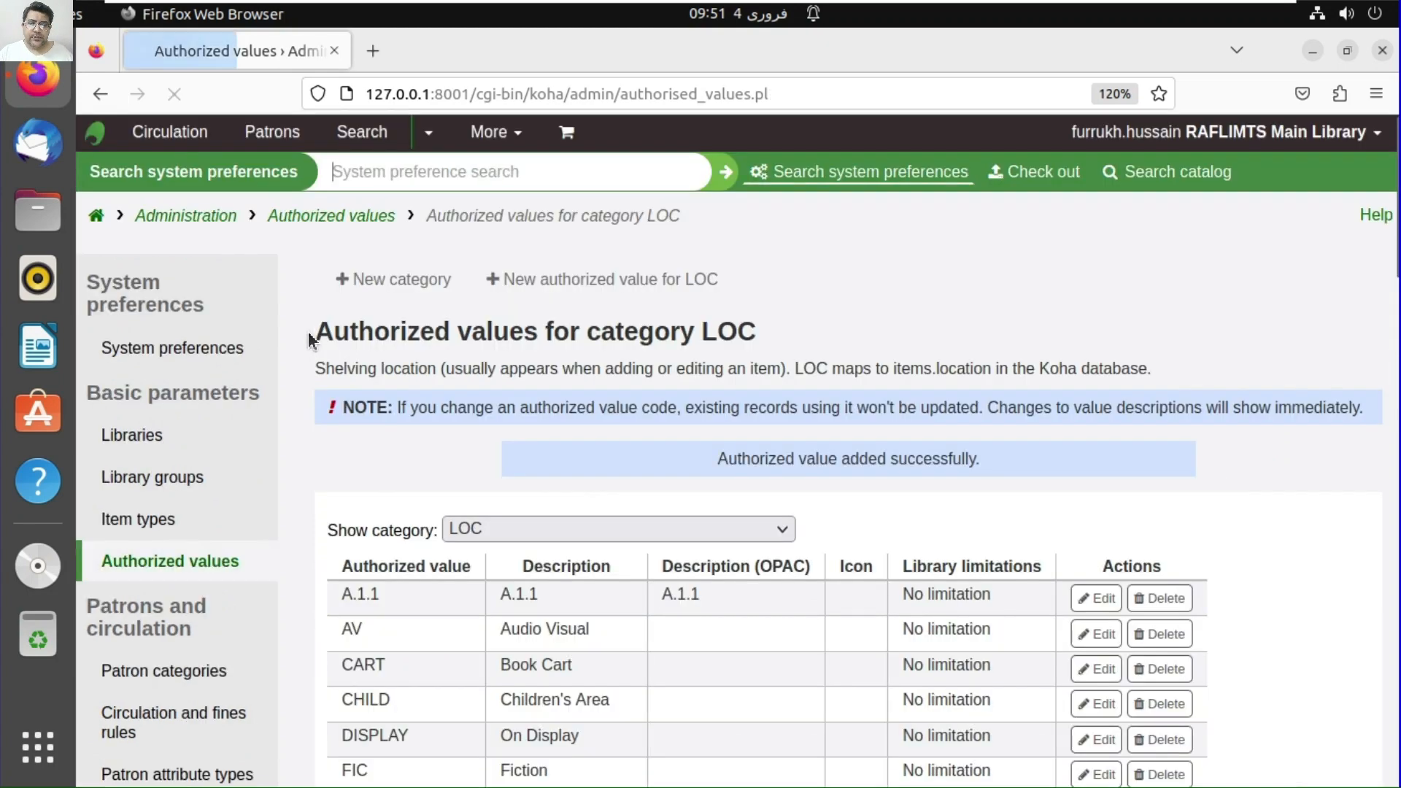
# - Review the list of LOC authorized values, including the added A.1.1 and NA locations
pyautogui.scroll(-1, 595, 481)
pyautogui.scroll(2, 598, 563)
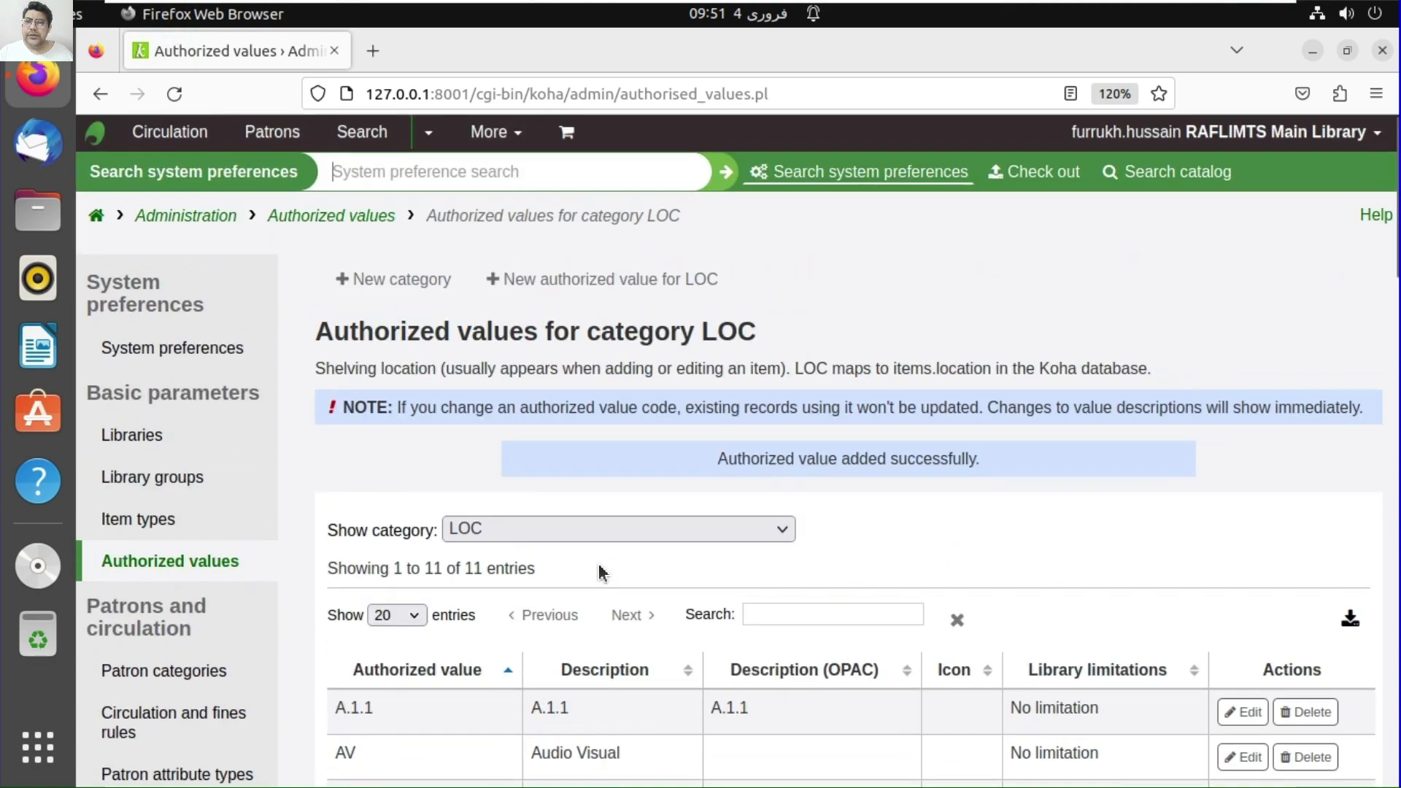
pyautogui.scroll(-10, 579, 607)
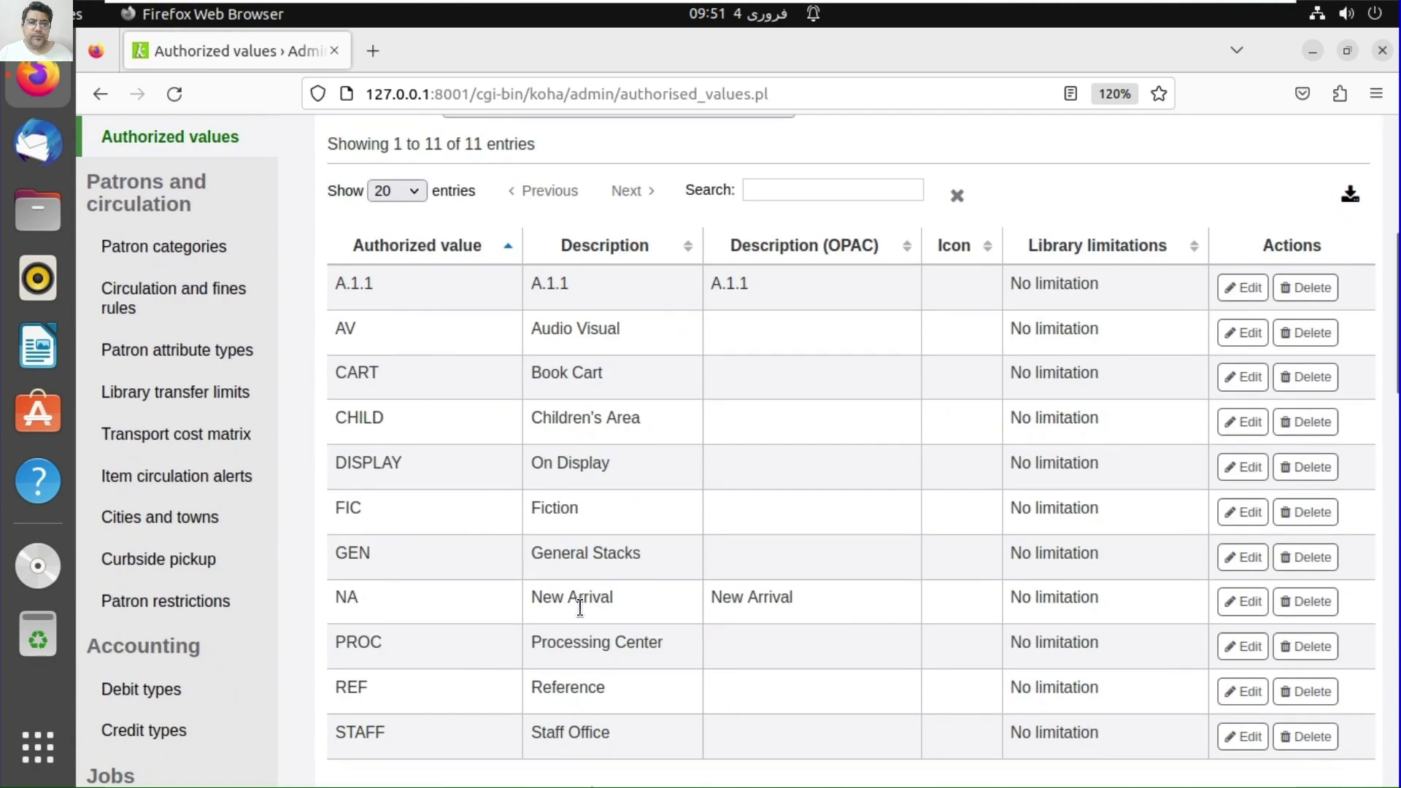
pyautogui.scroll(10, 577, 609)
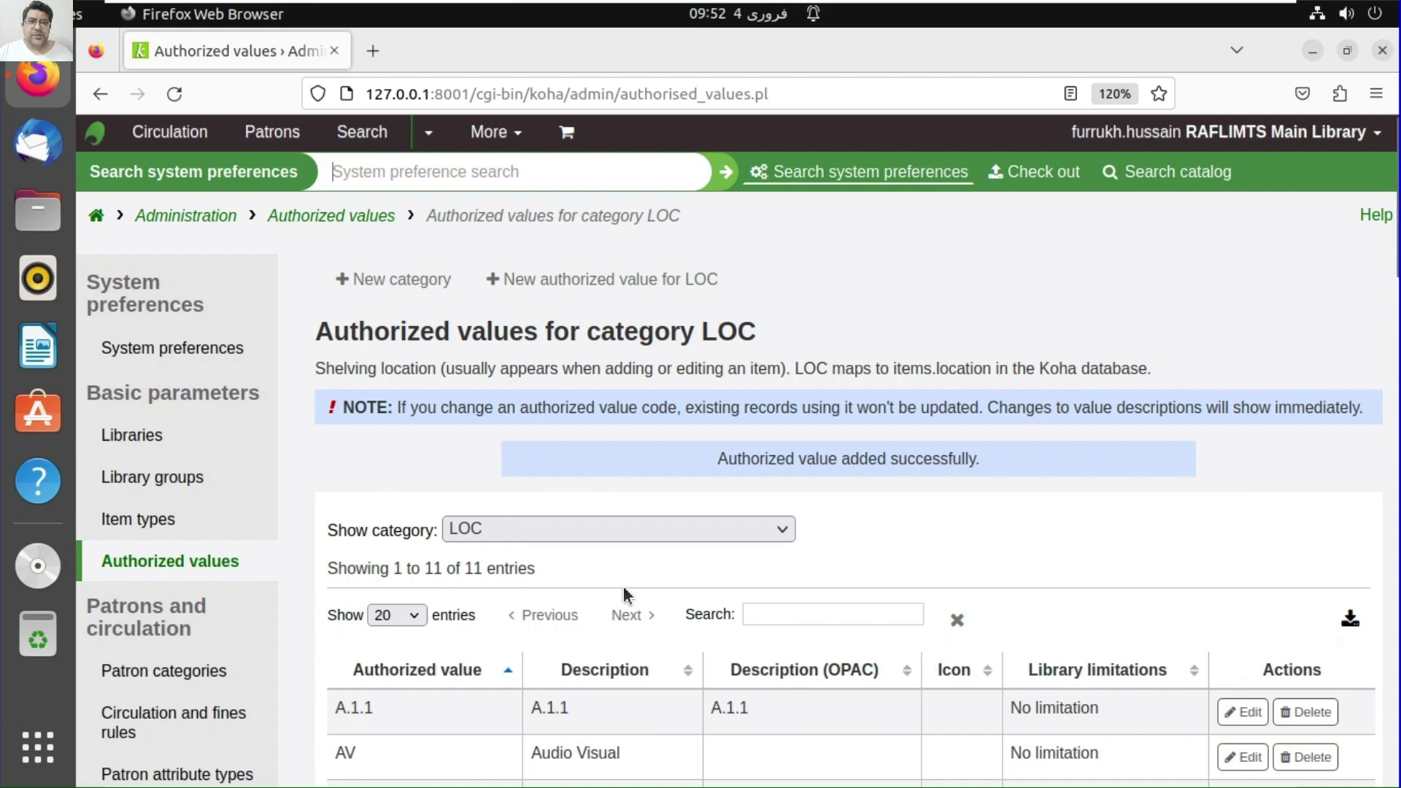
pyautogui.scroll(-2, 686, 554)
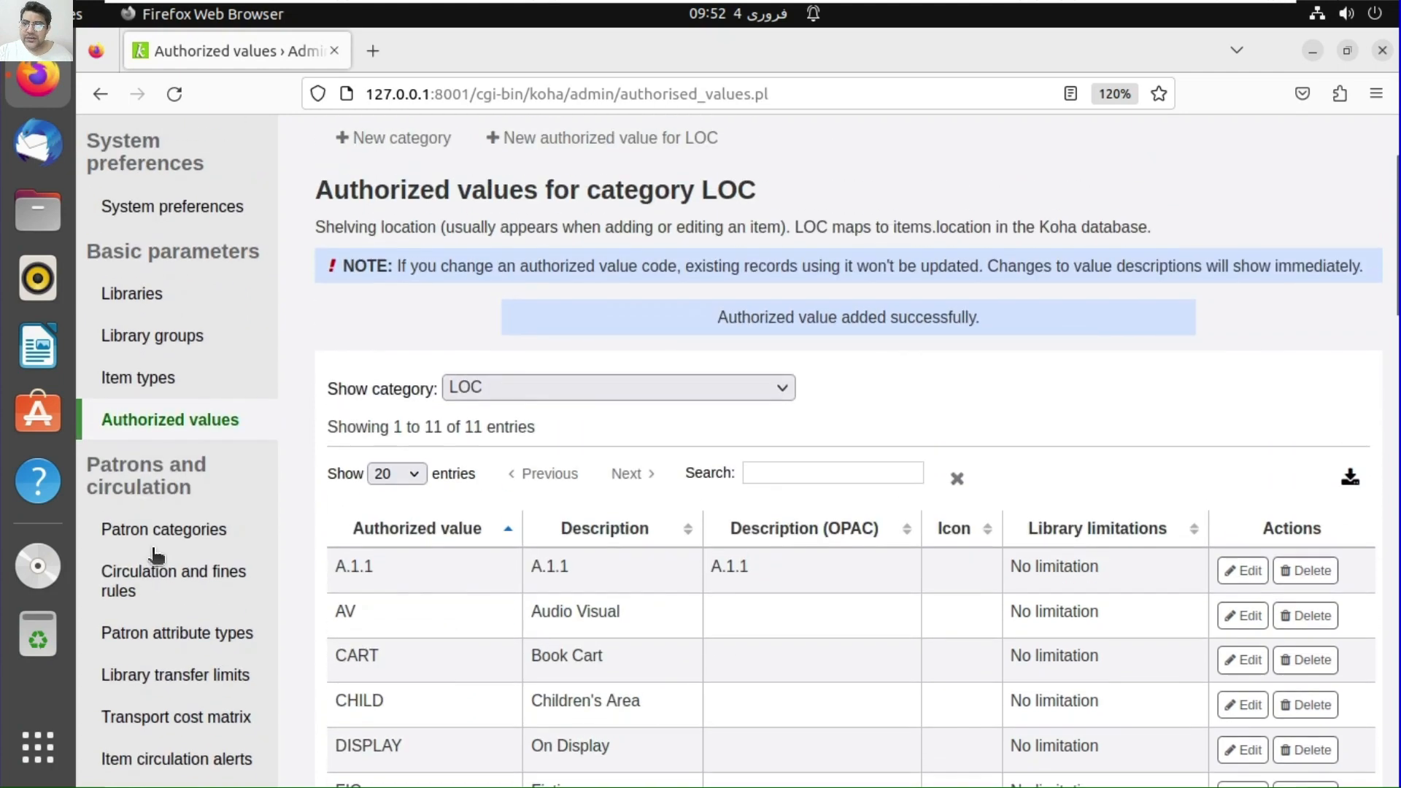
pyautogui.scroll(2, 170, 420)
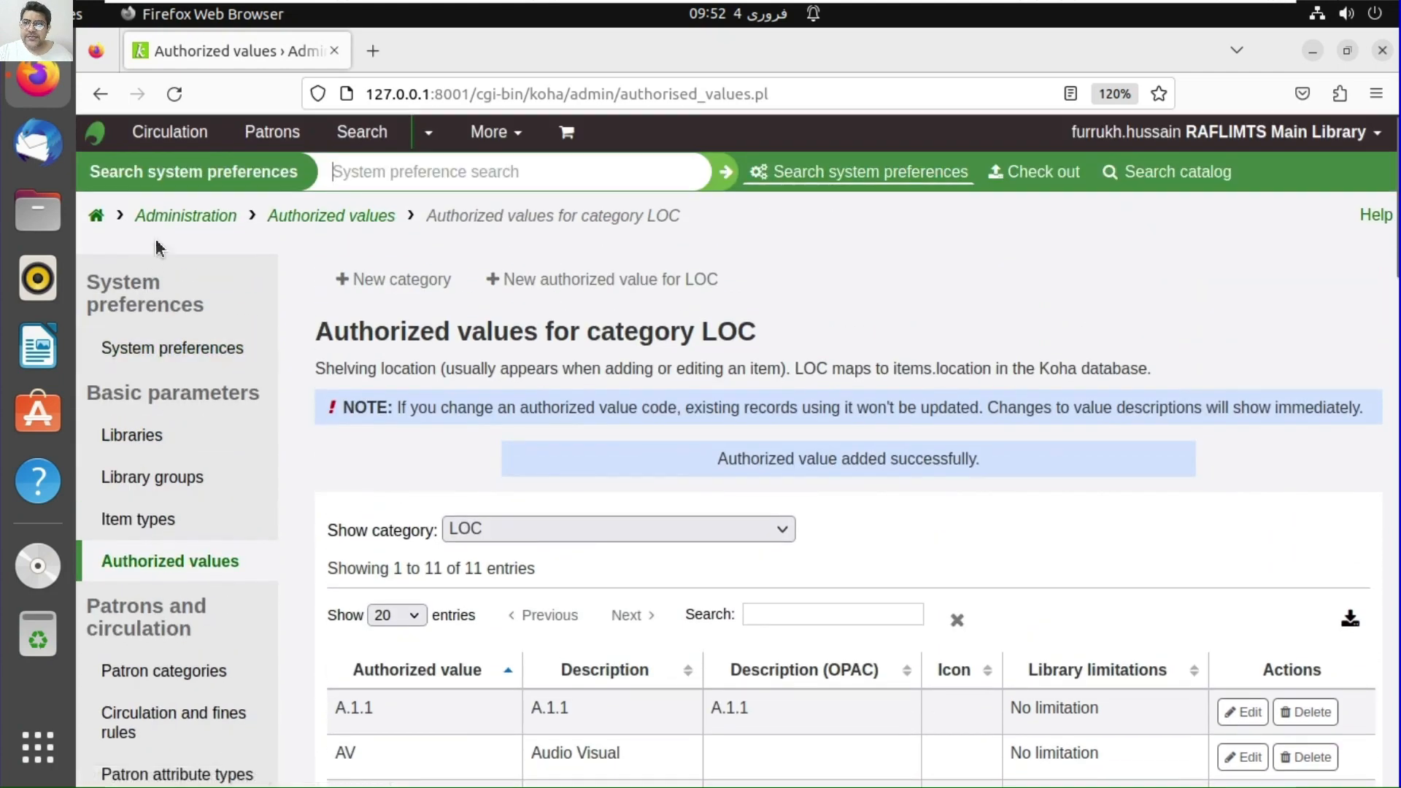
# - Leave the authorized values for the Koha administration page and show its basic and patron parameters
pyautogui.click(165, 219)
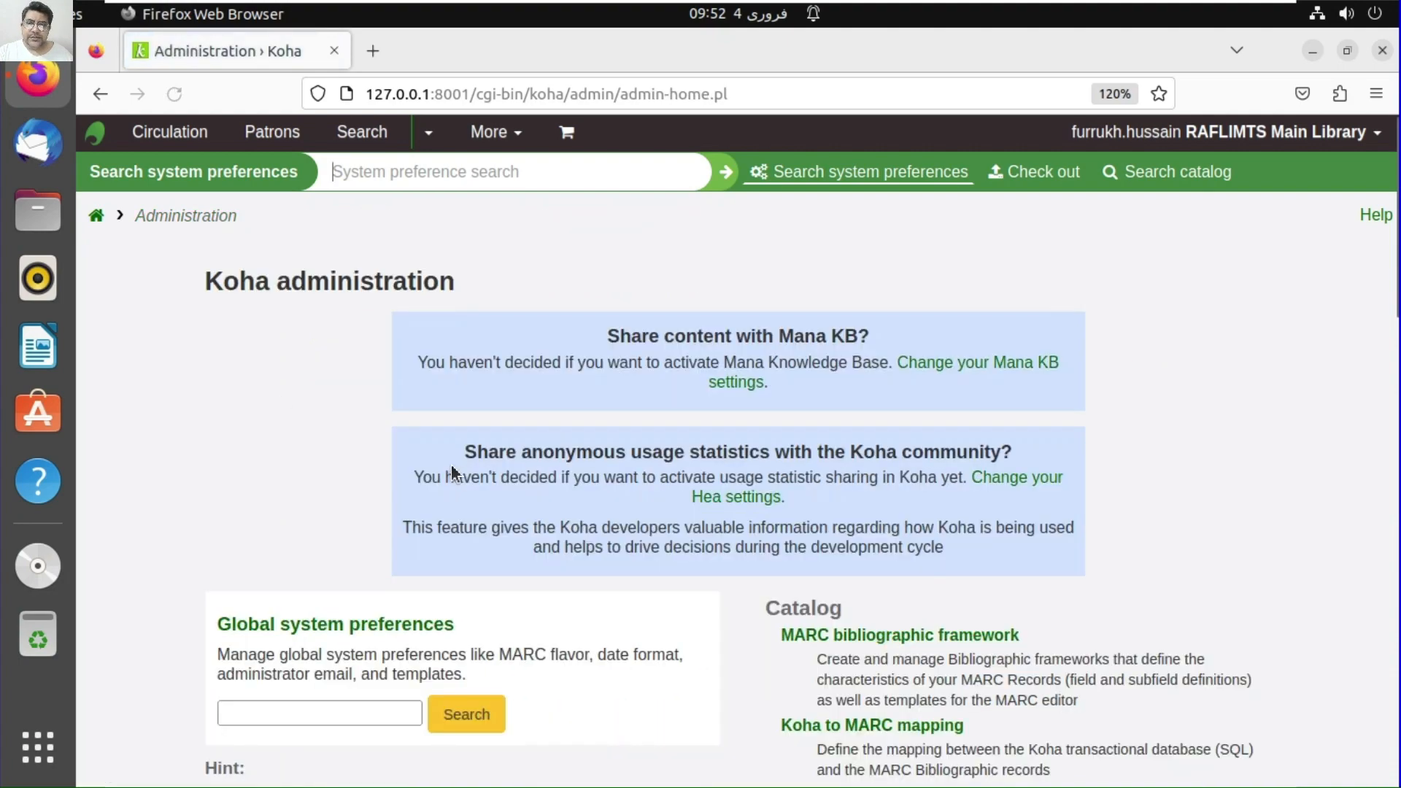
pyautogui.scroll(-6, 451, 464)
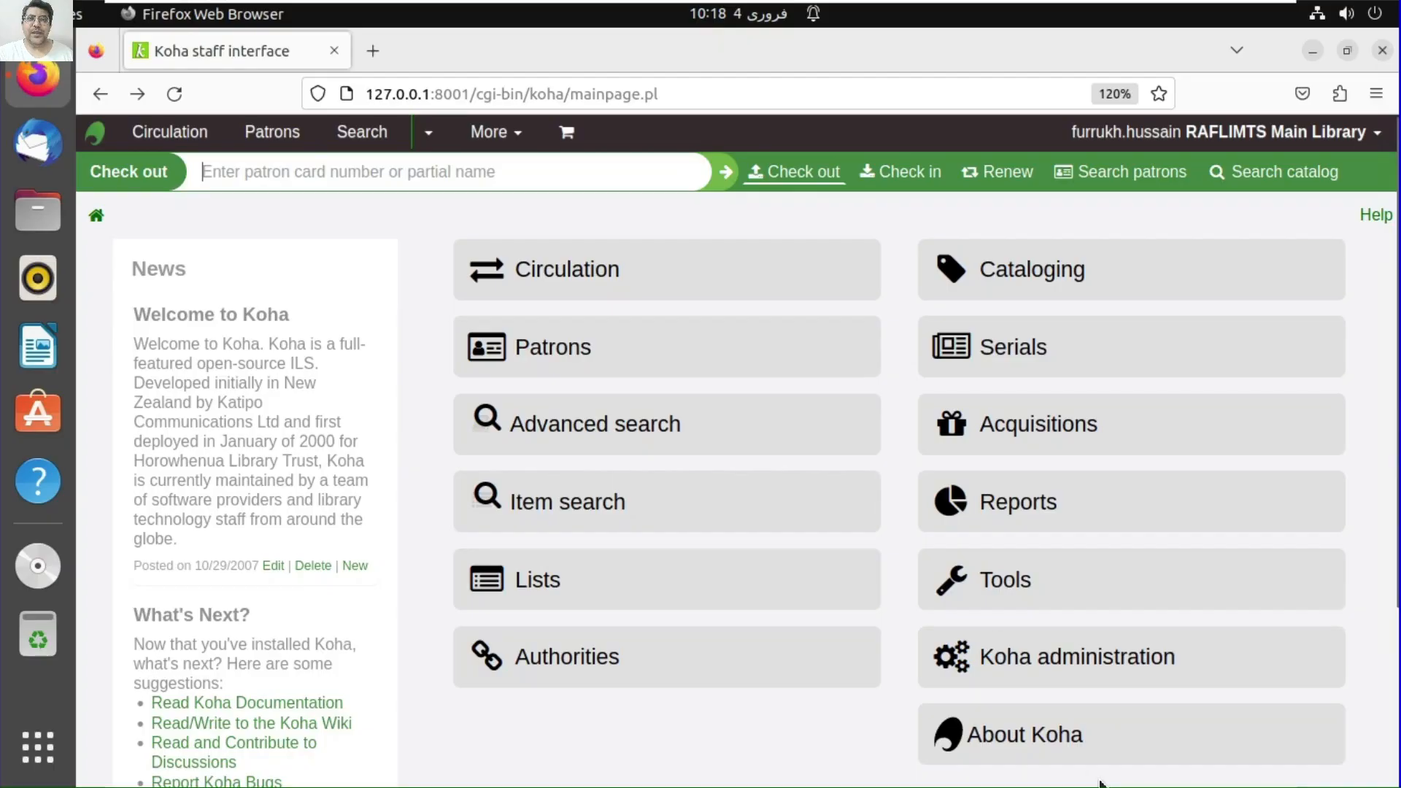
pyautogui.click(1123, 659)
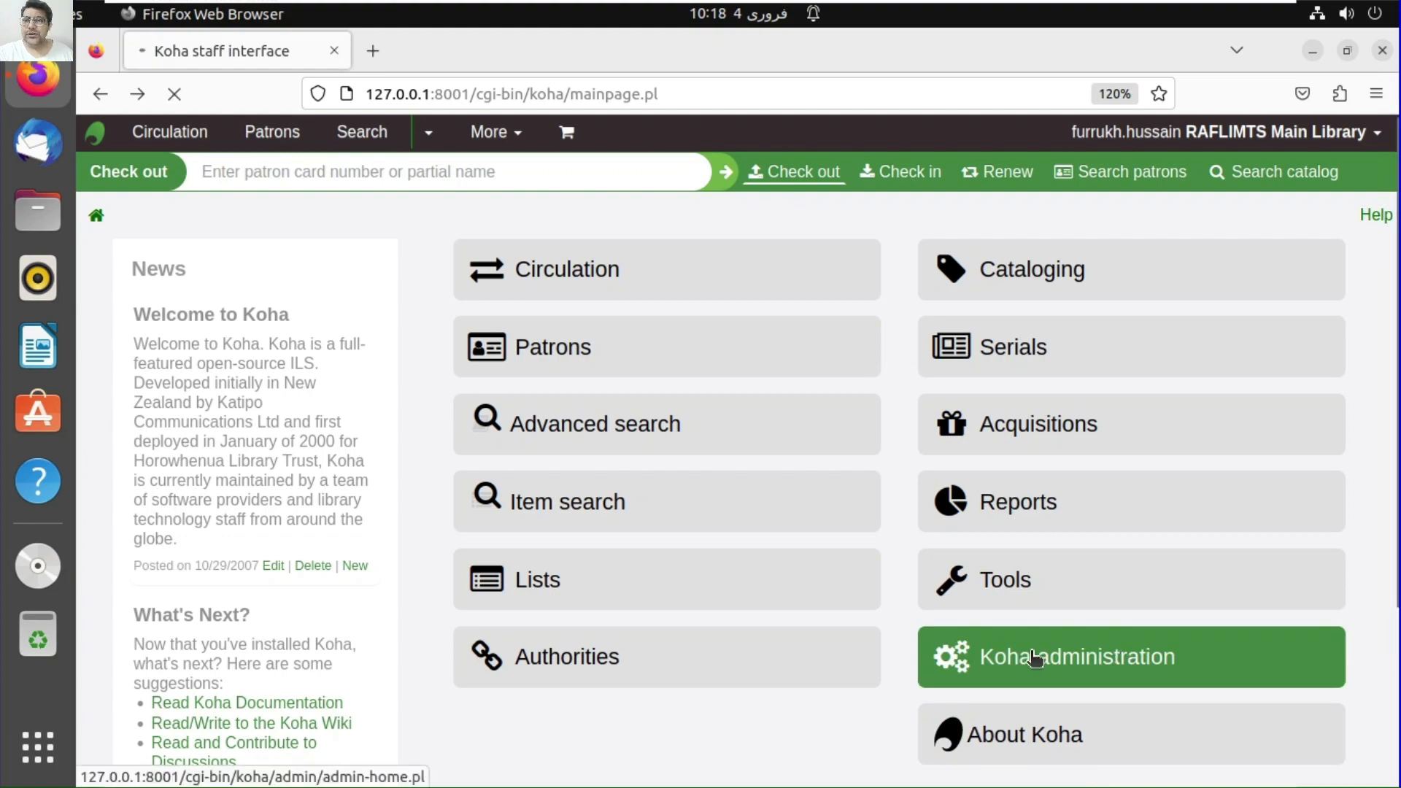
pyautogui.scroll(-6, 706, 637)
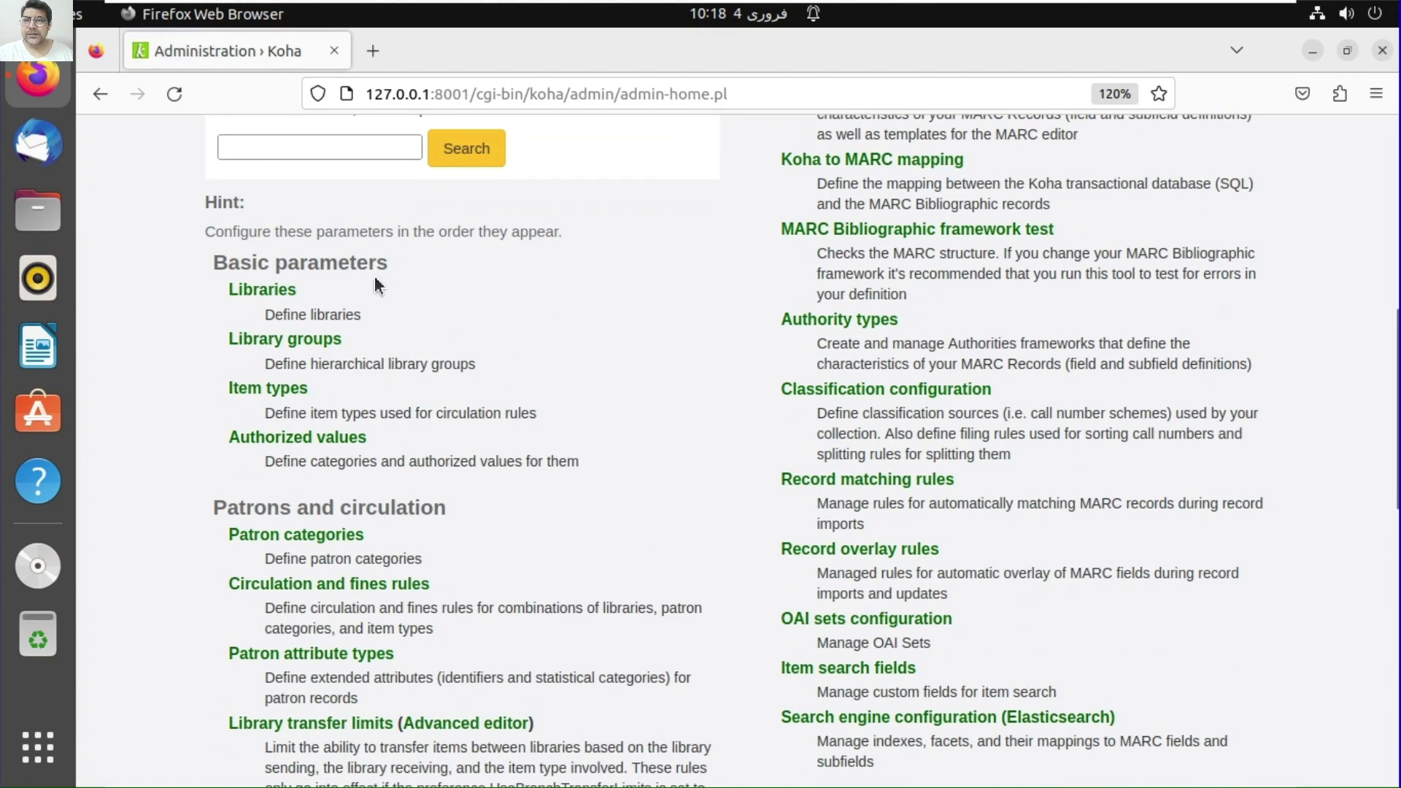
# - Open the patron categories from the administration page, check the existing category, and start a new one
pyautogui.scroll(-2, 354, 538)
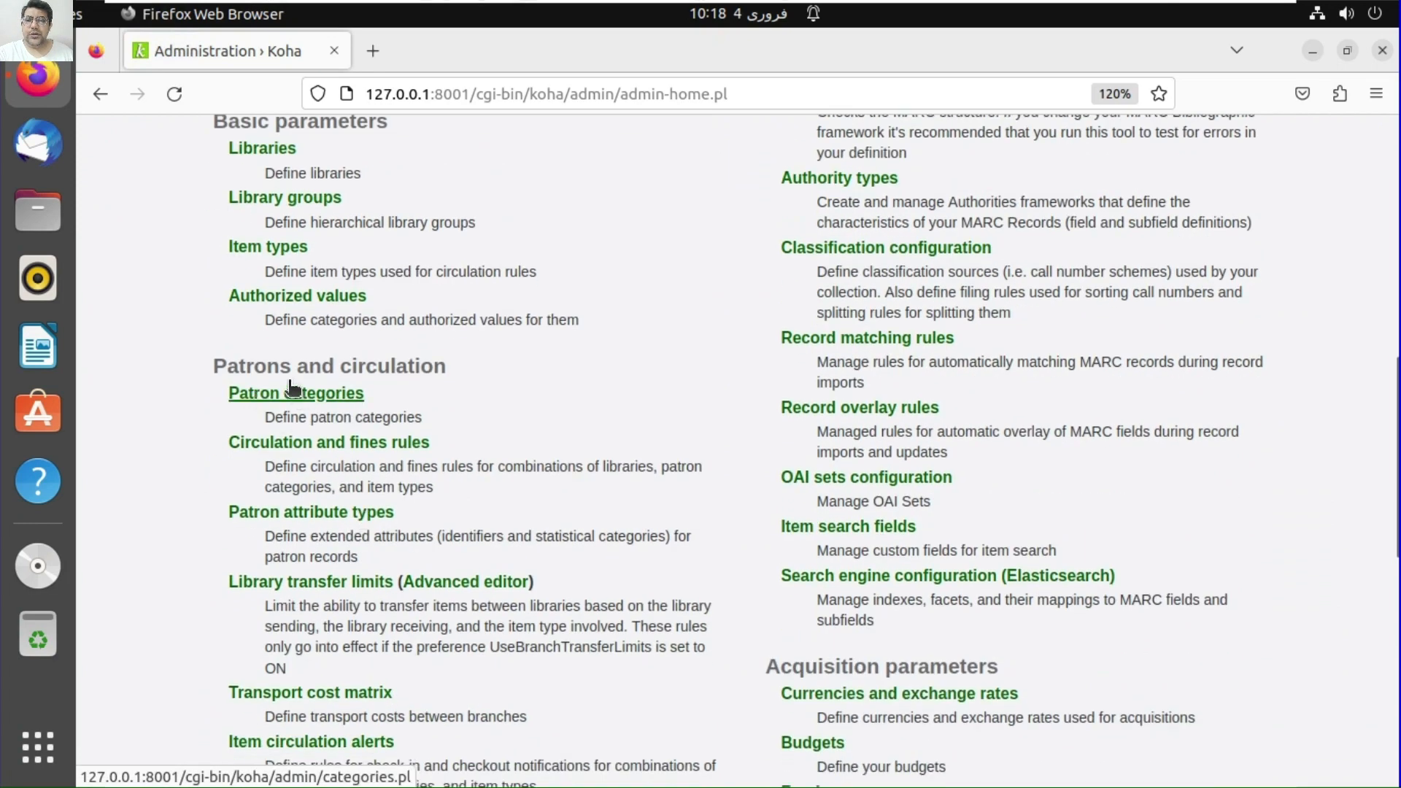
pyautogui.click(355, 400)
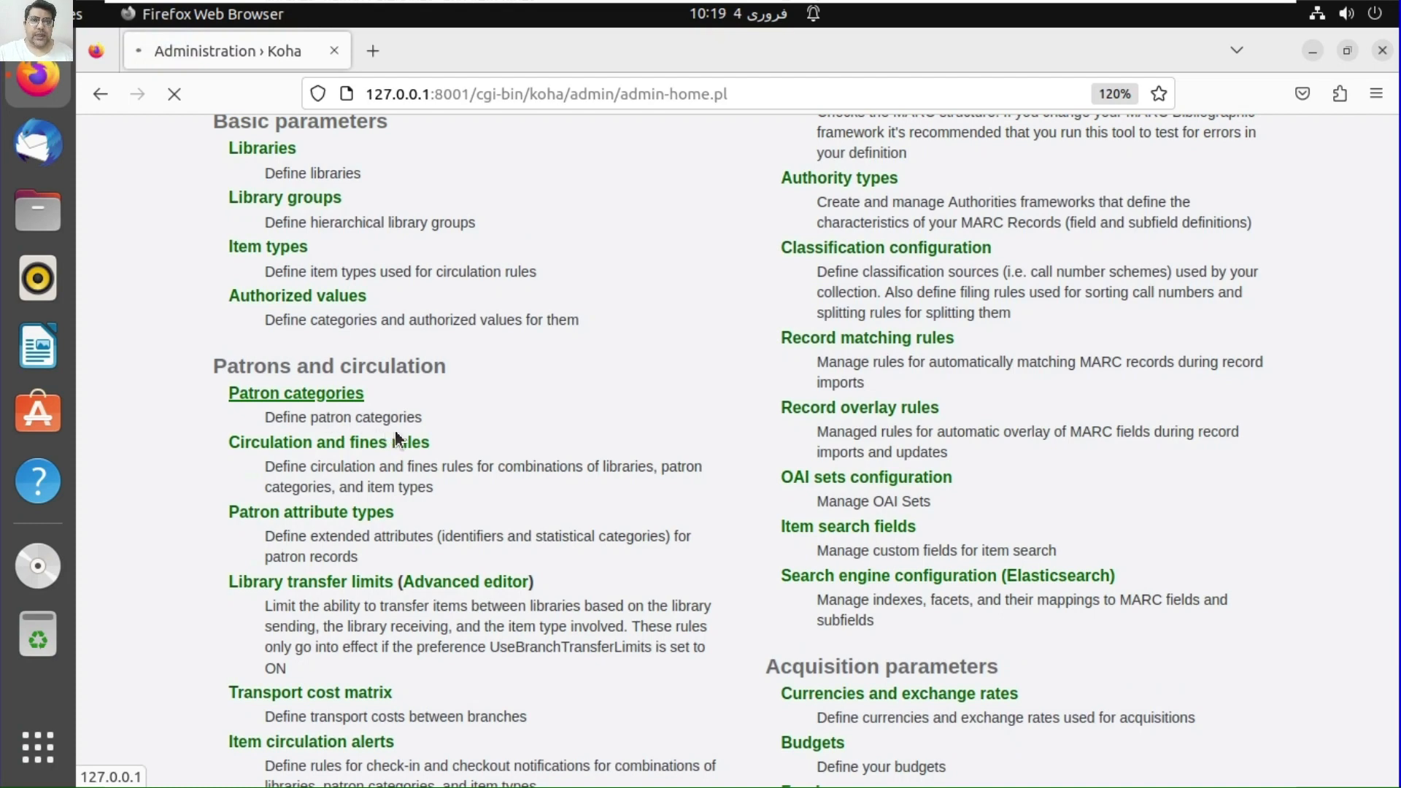
pyautogui.scroll(-4, 391, 423)
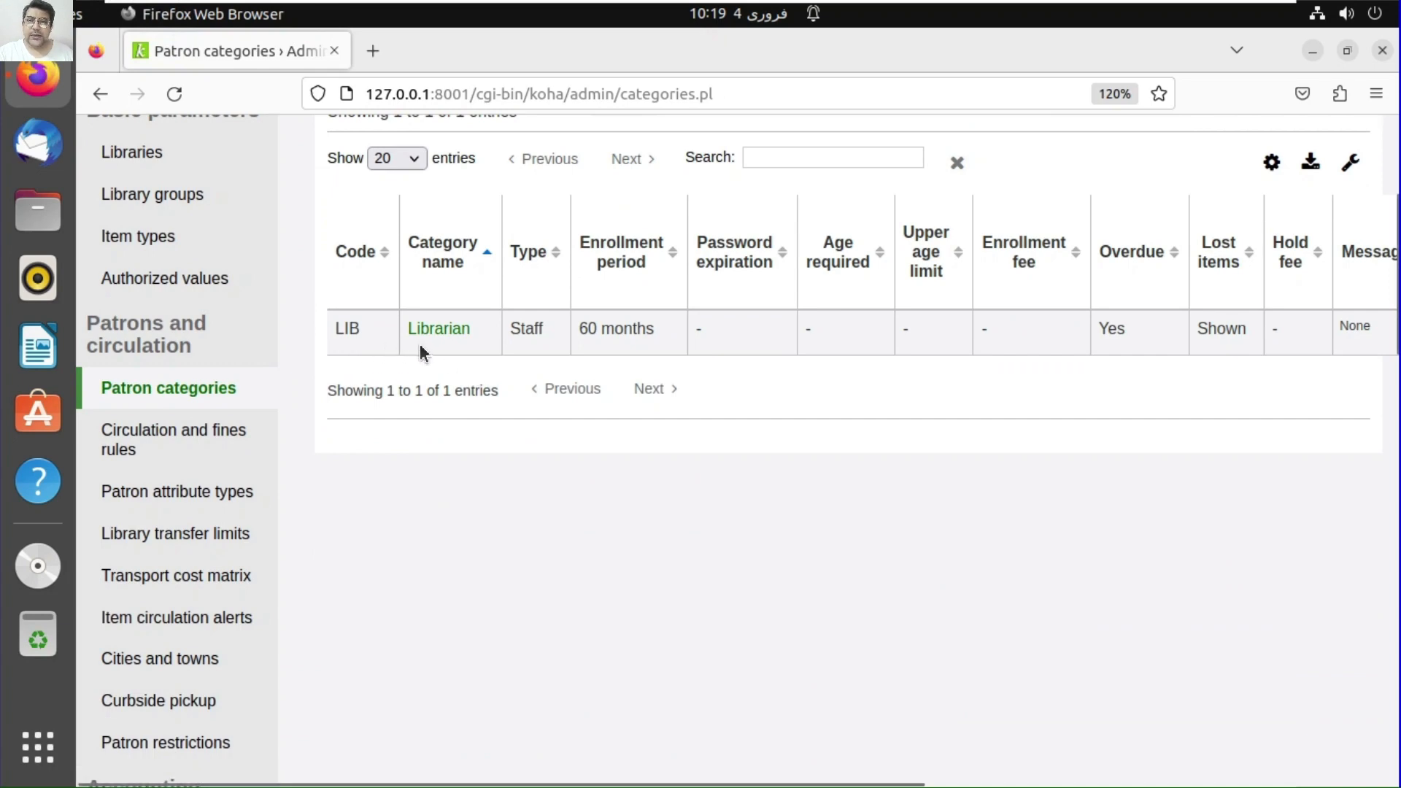
pyautogui.scroll(4, 532, 423)
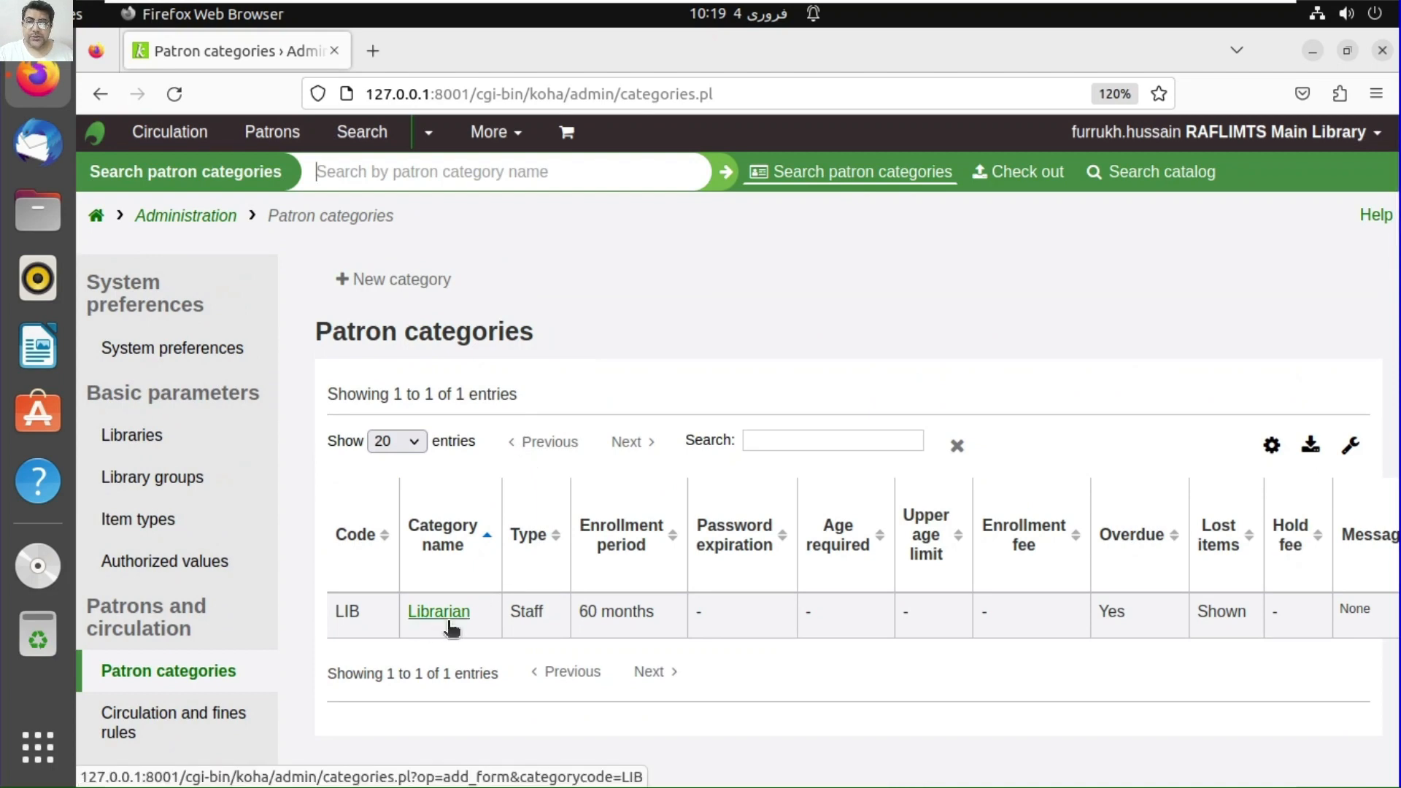
pyautogui.click(458, 289)
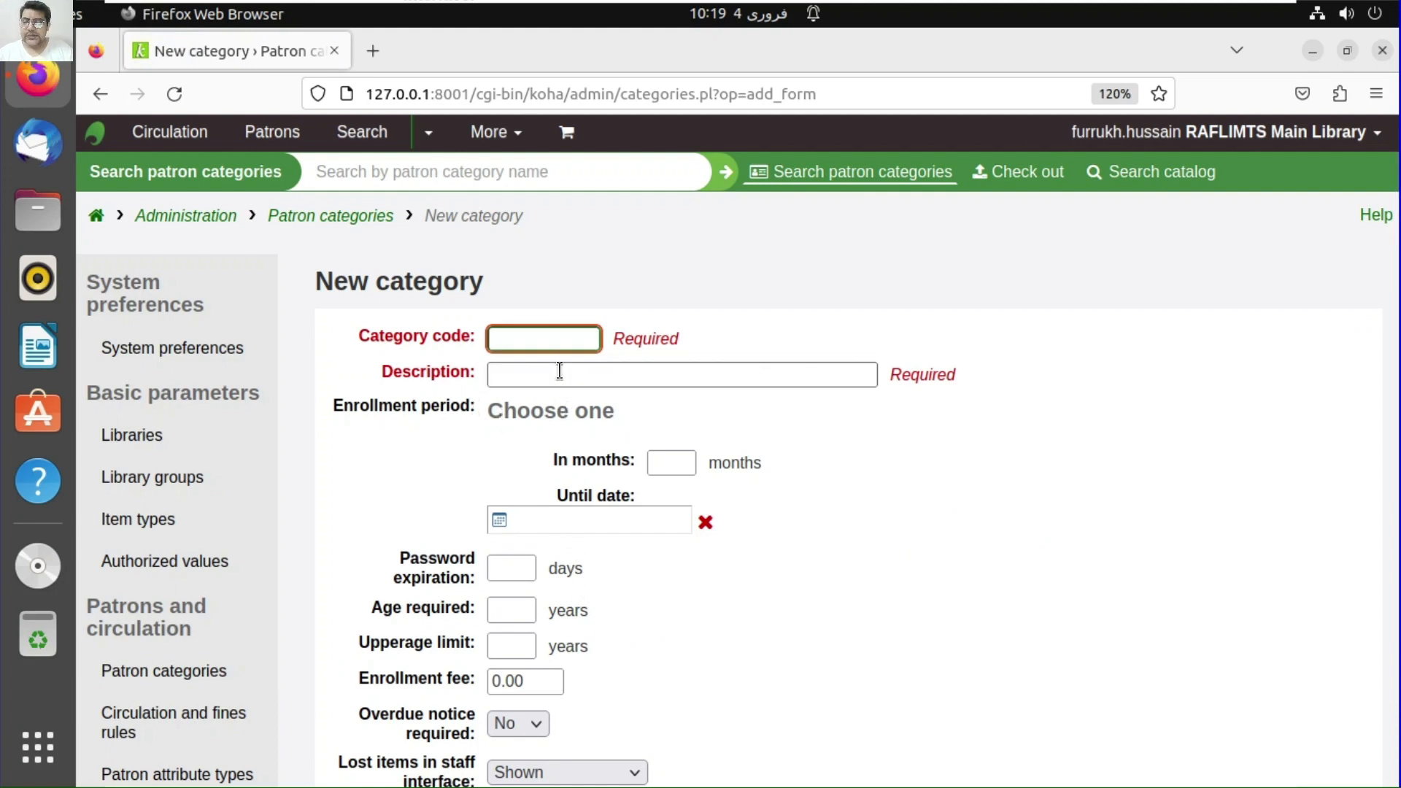
# - Enter TEA as the new patron category's code and Teacher as its description
pyautogui.write('t')
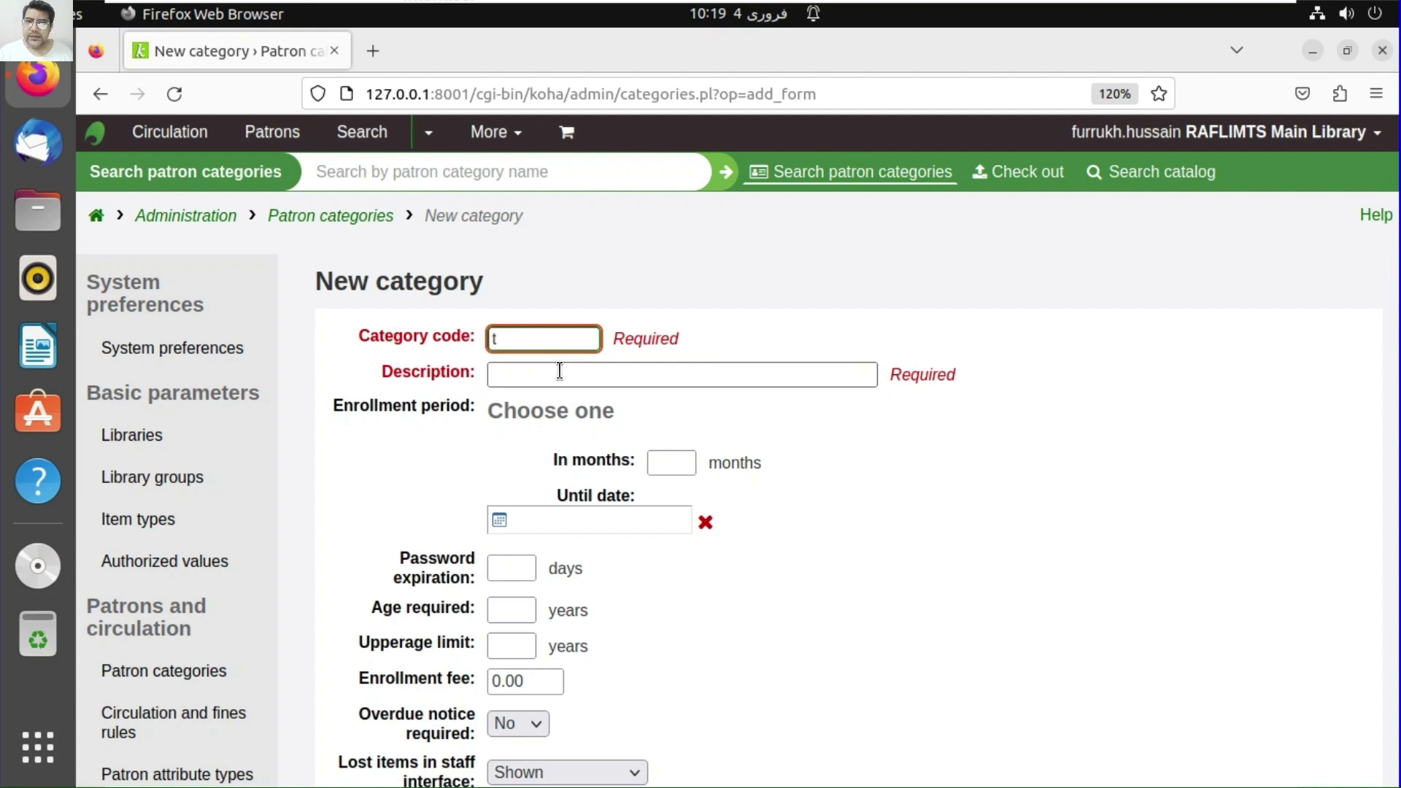
pyautogui.click(559, 372)
pyautogui.click(563, 333)
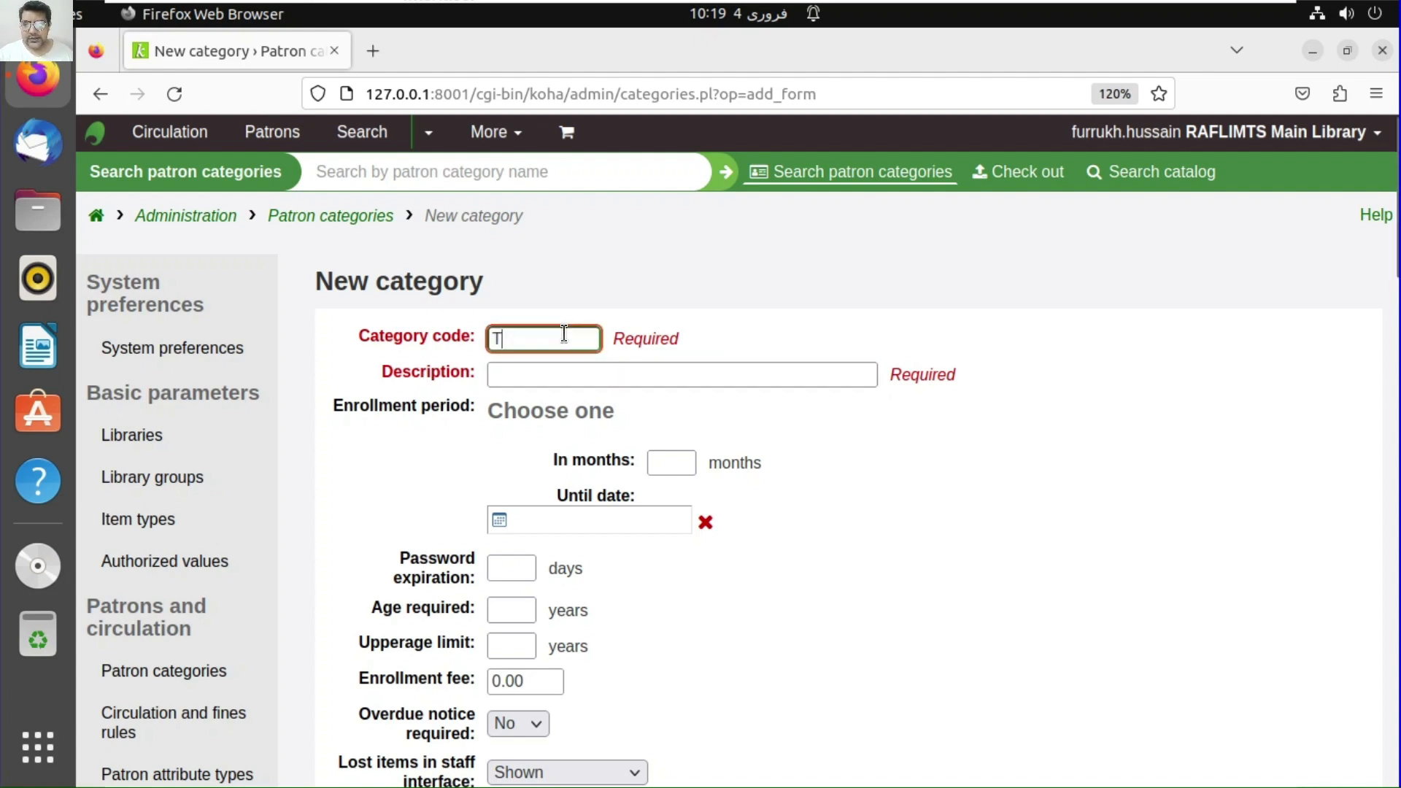
pyautogui.write('ea')
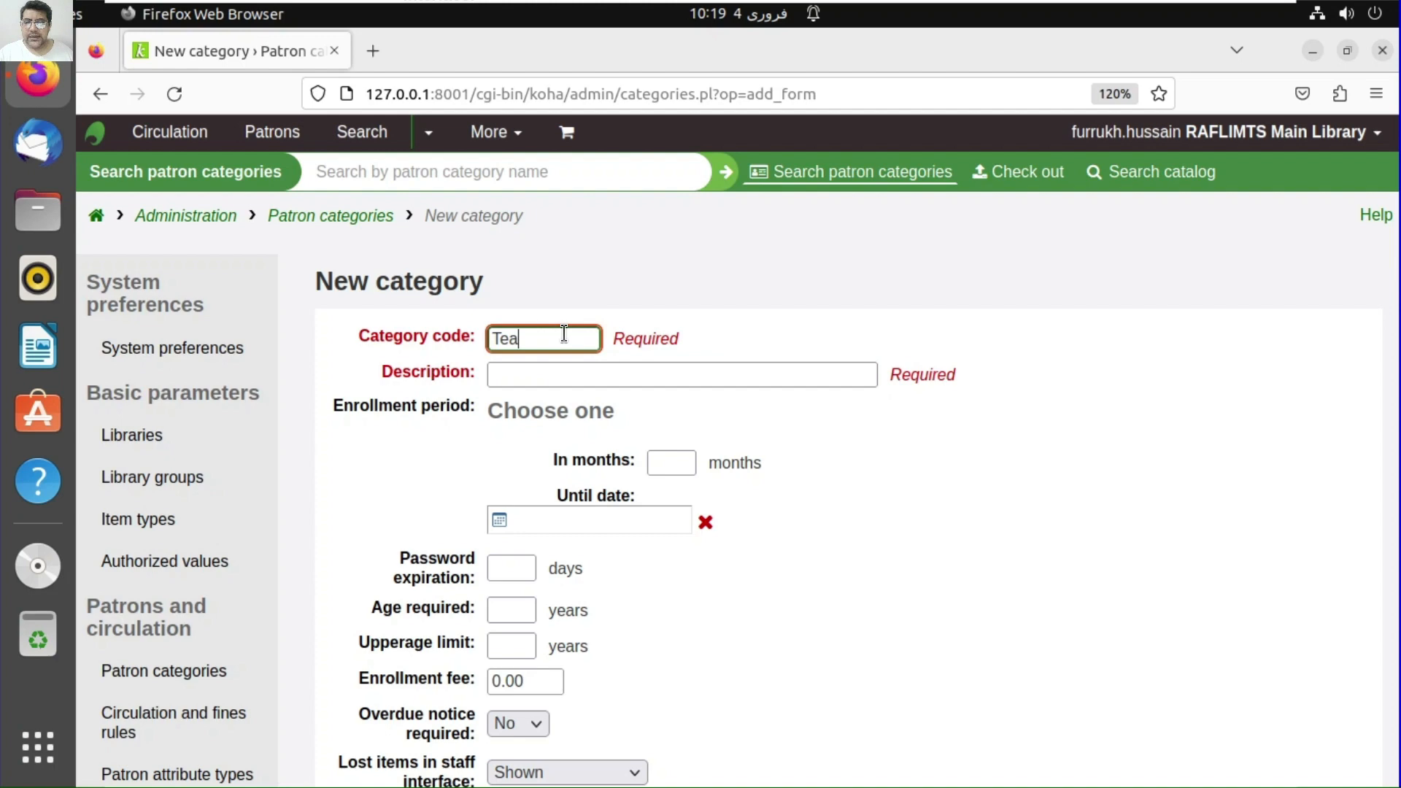
pyautogui.click(543, 374)
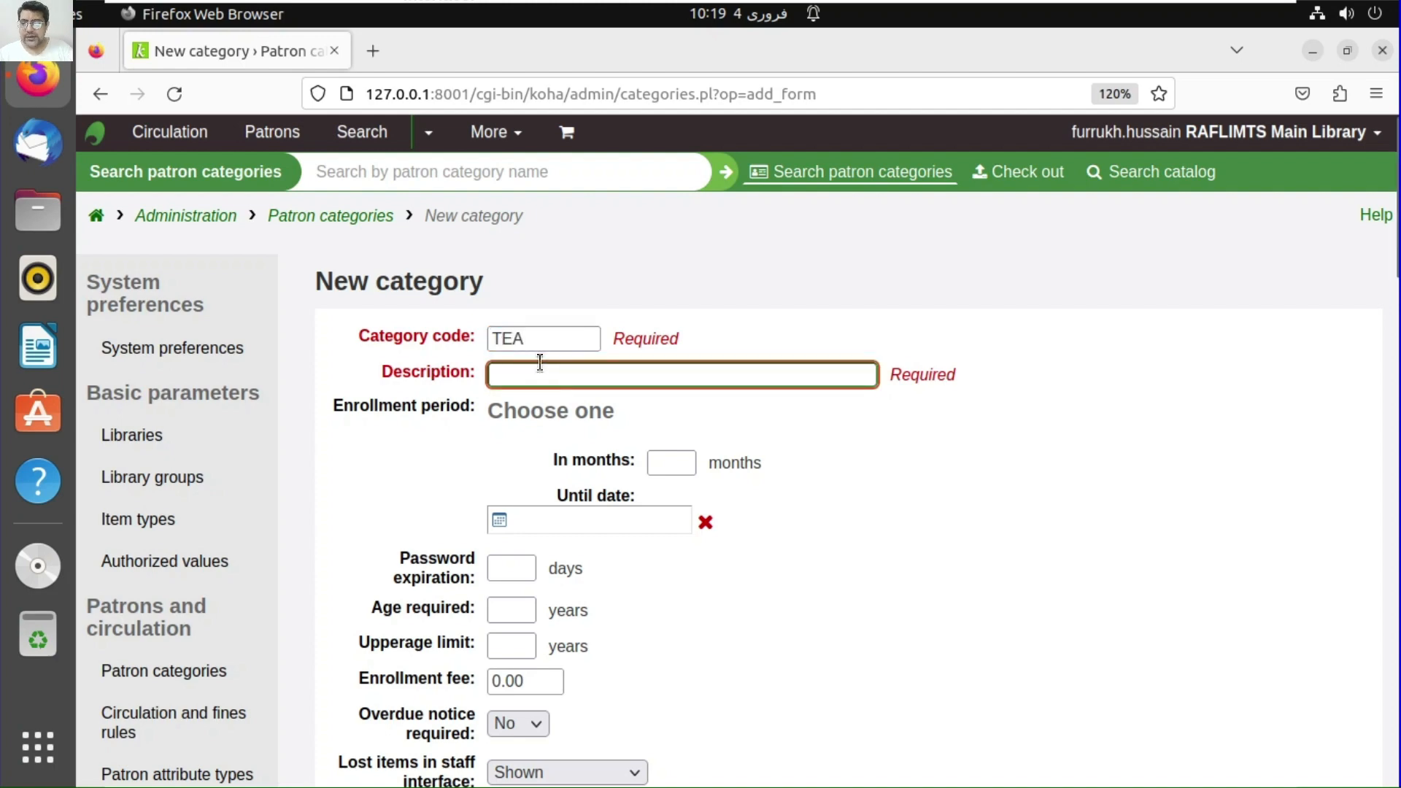
pyautogui.write('Teac')
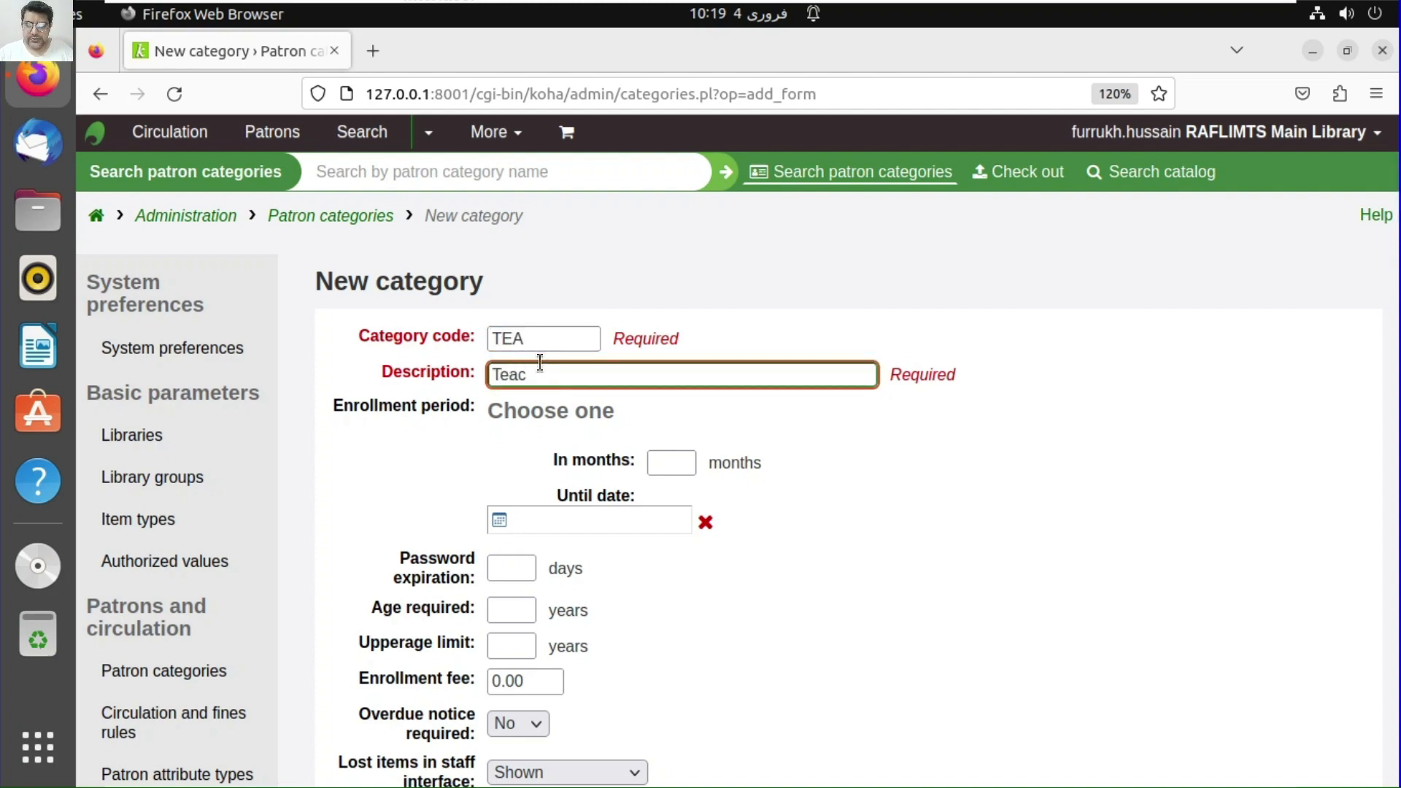
pyautogui.write('her')
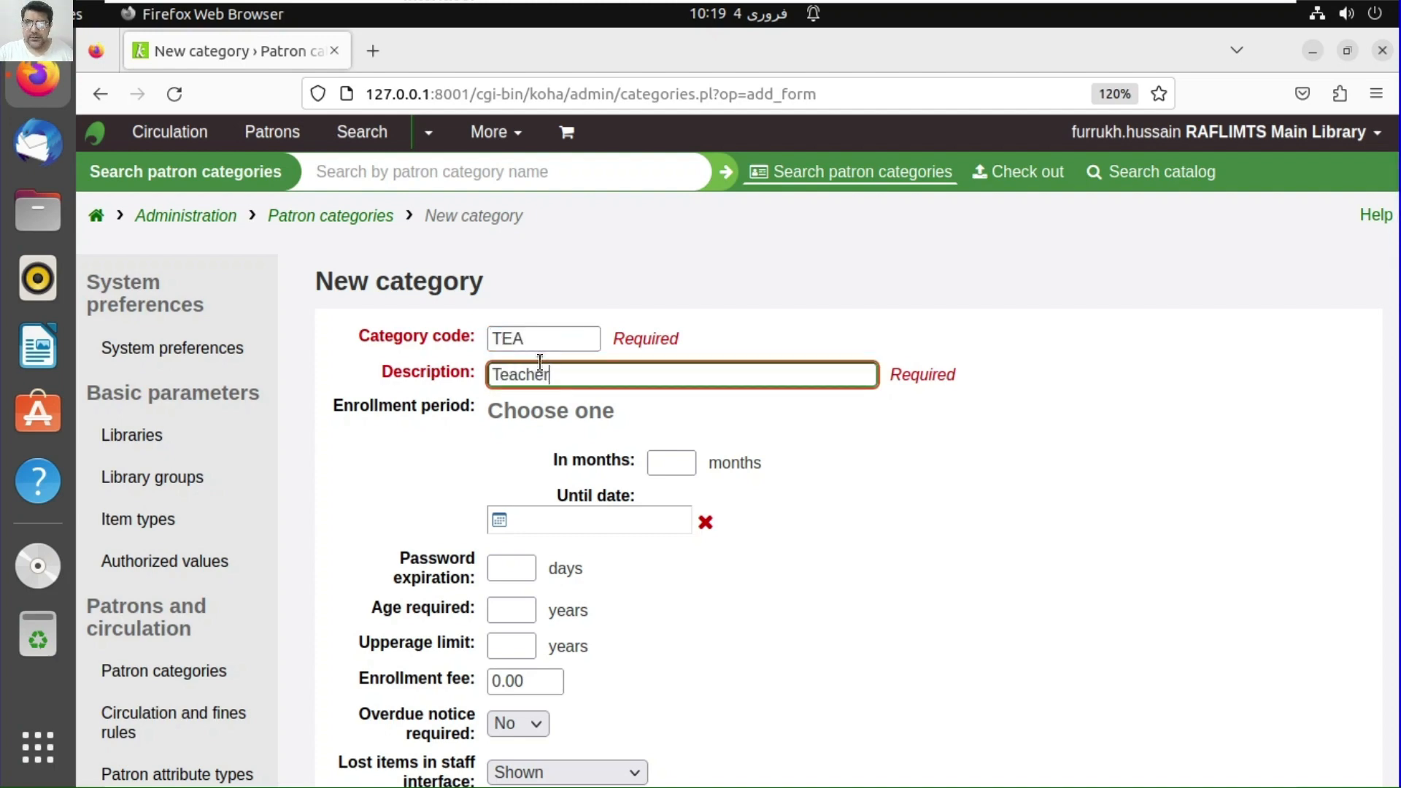
# - Set the Teacher category's enrollment period to 24 months
pyautogui.click(682, 458)
pyautogui.write('24')
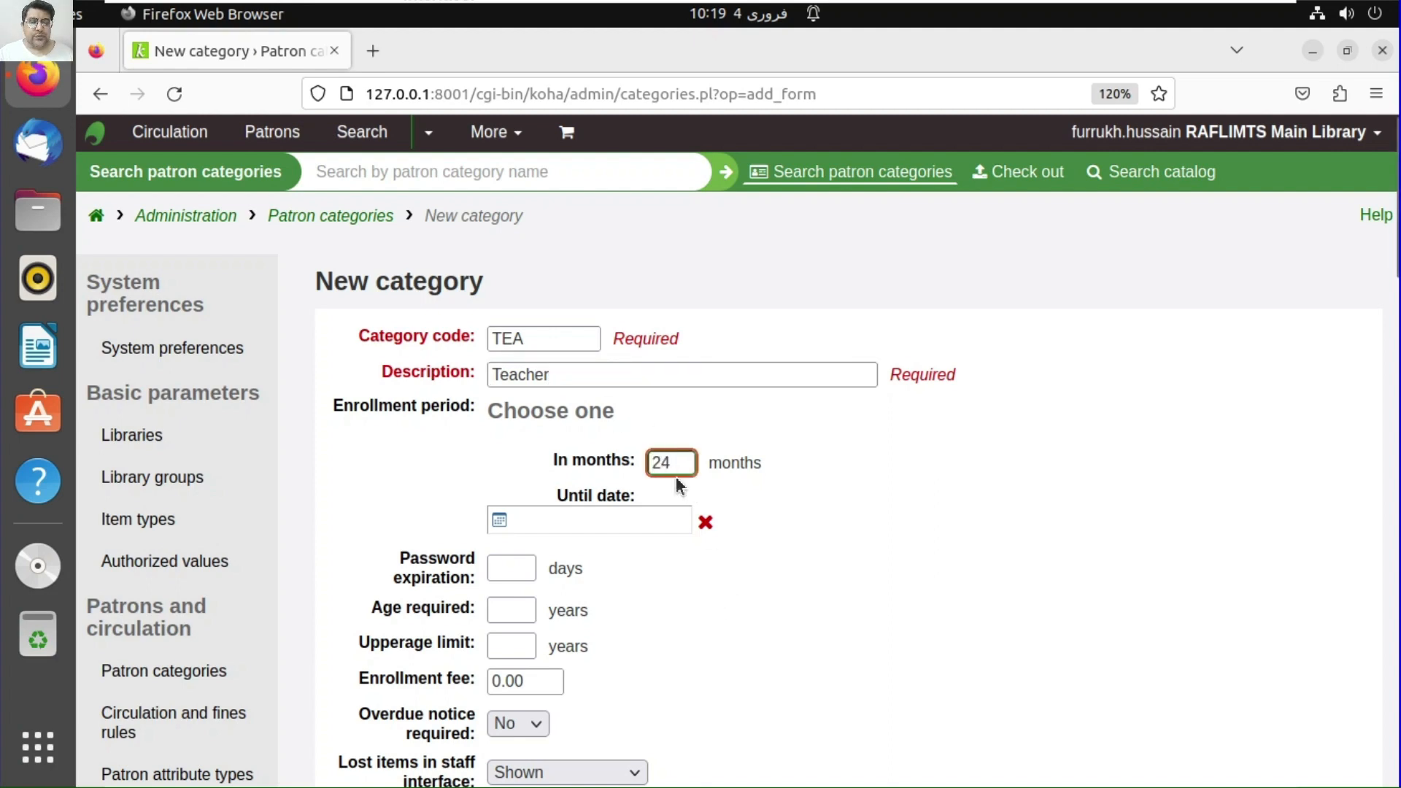
pyautogui.press('BackSpace')
pyautogui.press('BackSpace')
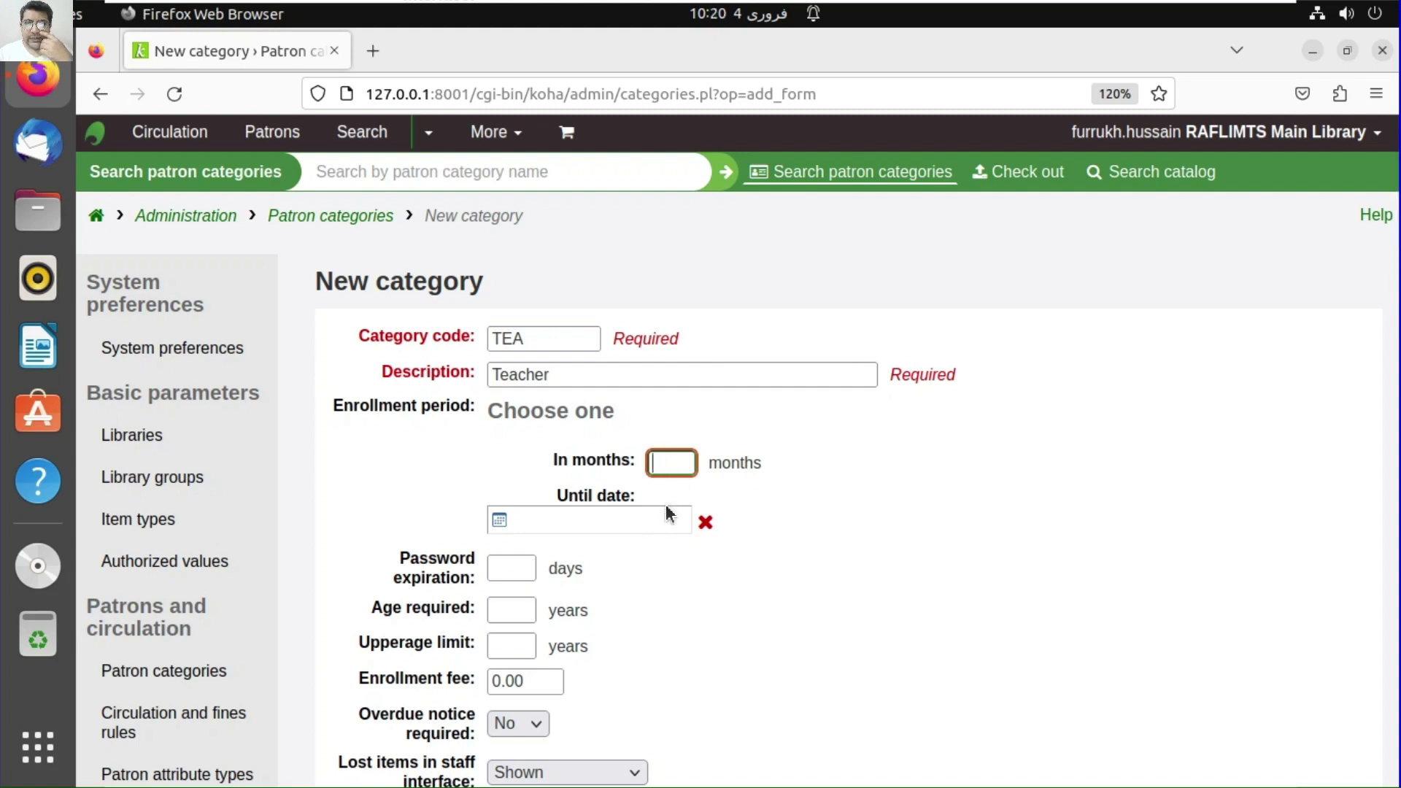
pyautogui.write('48')
pyautogui.press('BackSpace')
pyautogui.press('BackSpace')
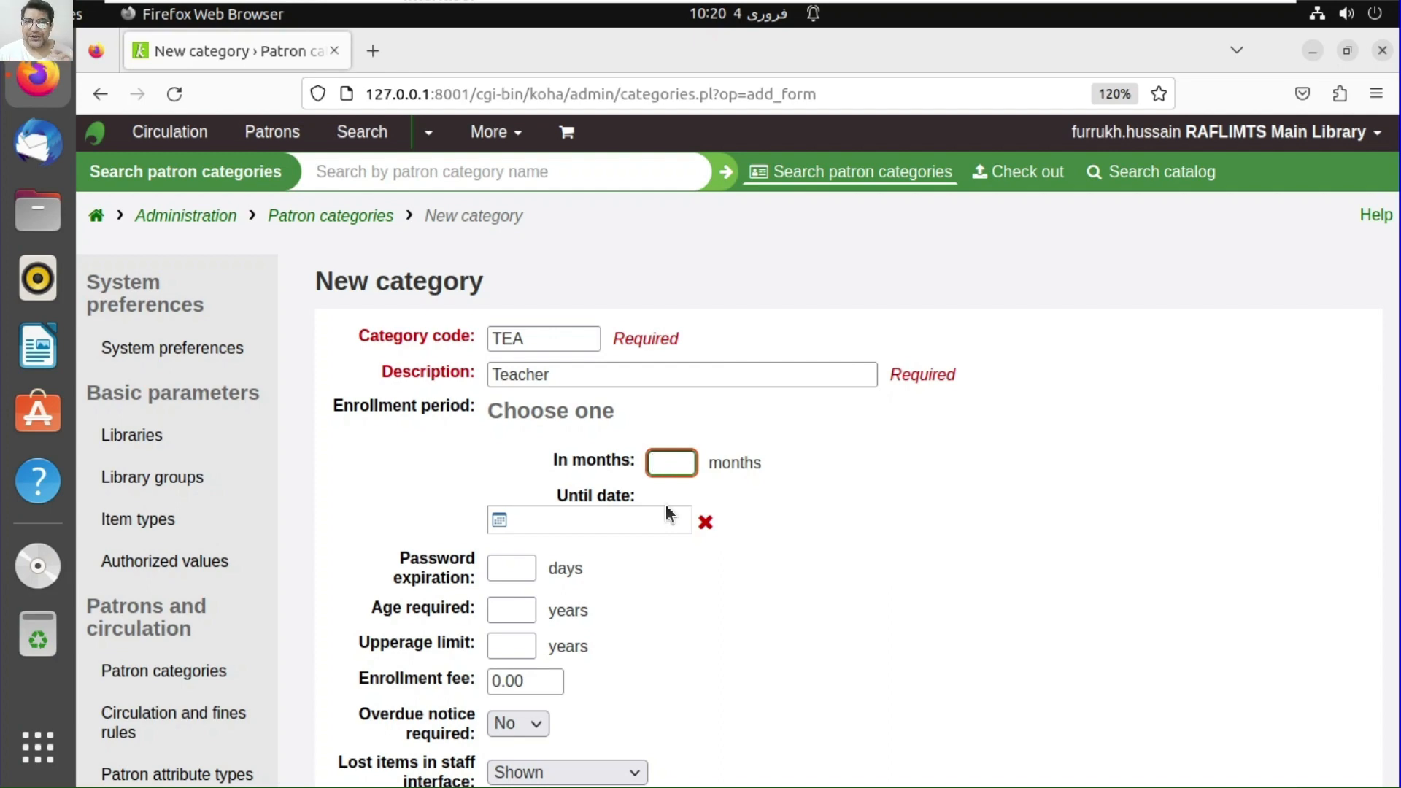
pyautogui.write('24')
# - Set the category's password expiration to 90 days and the required age to 18 years
pyautogui.scroll(-2, 718, 525)
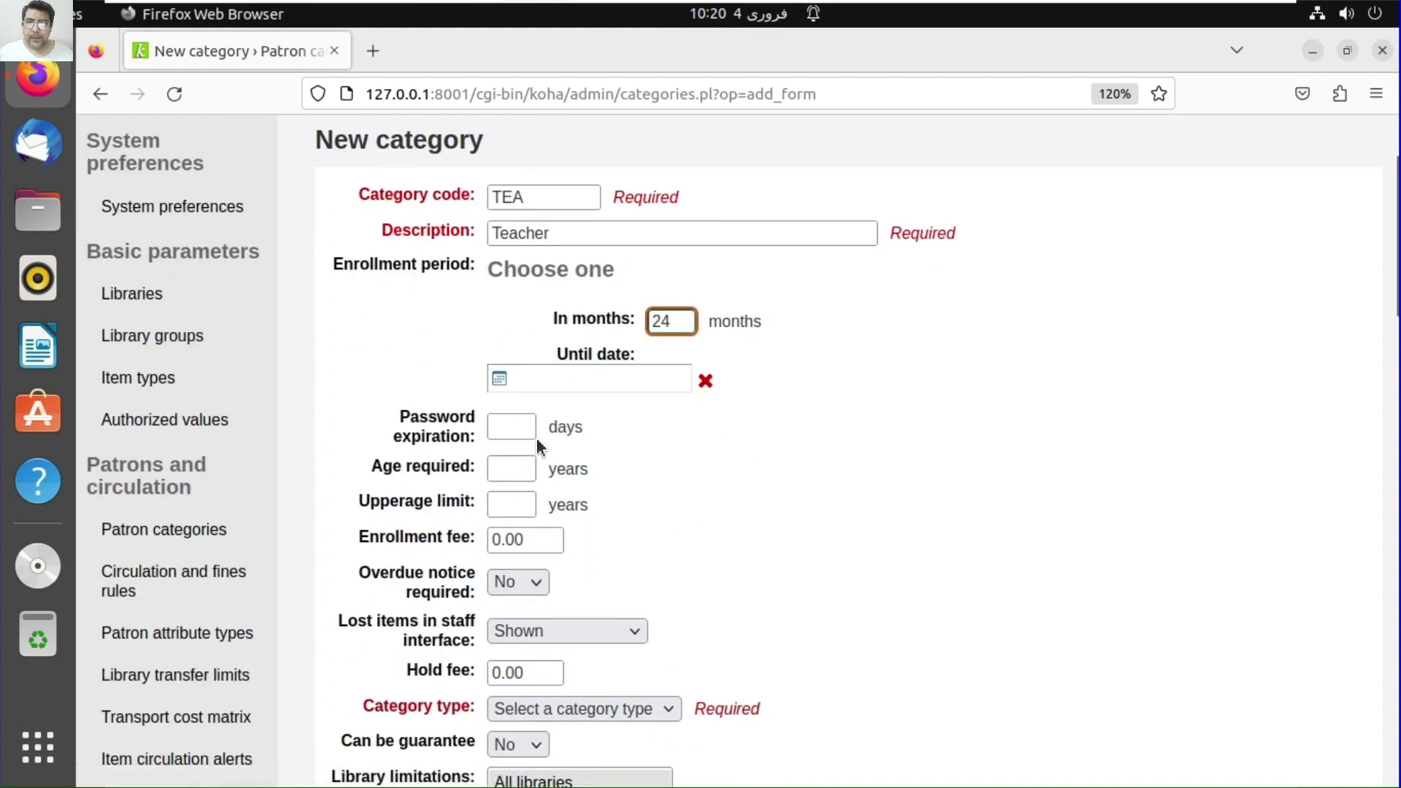
pyautogui.click(507, 429)
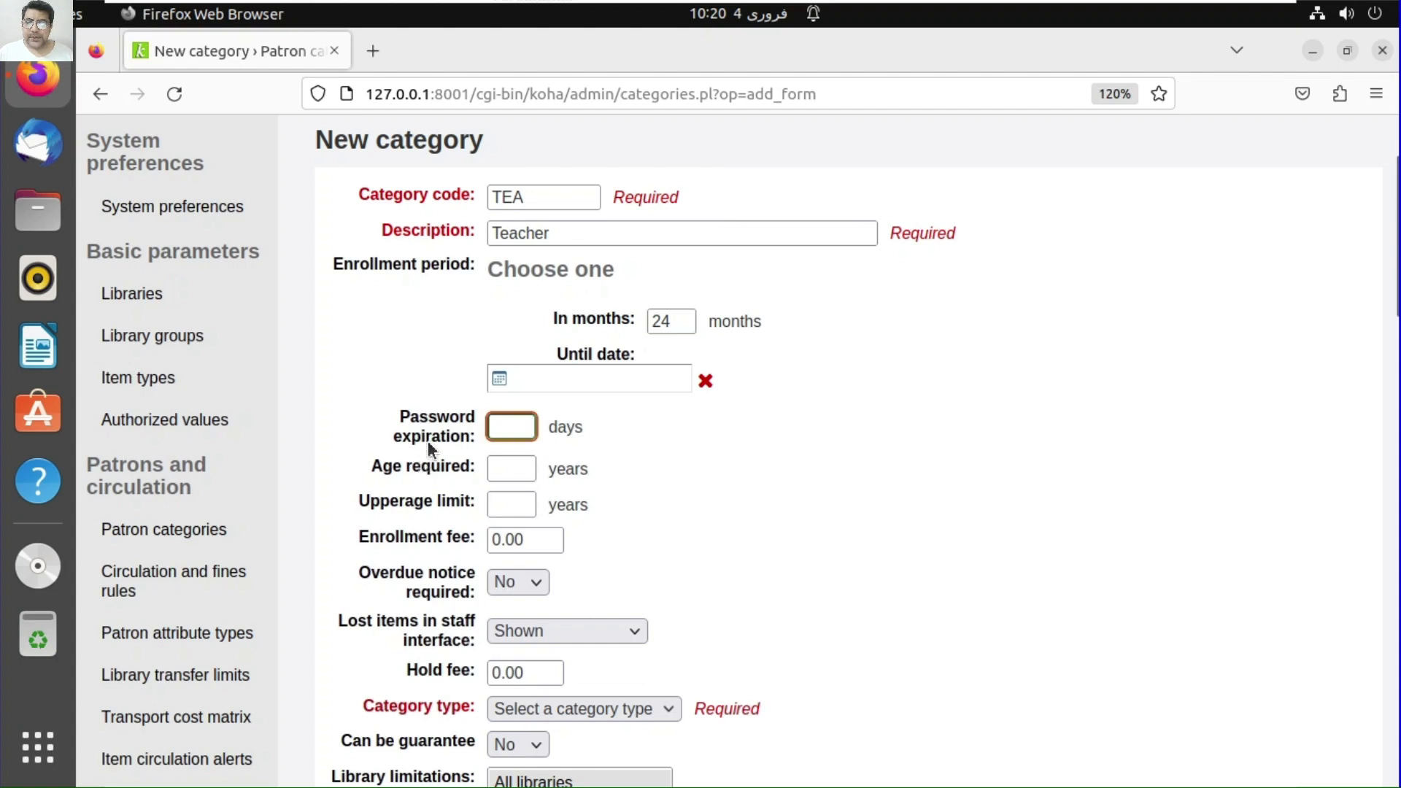
pyautogui.write('90')
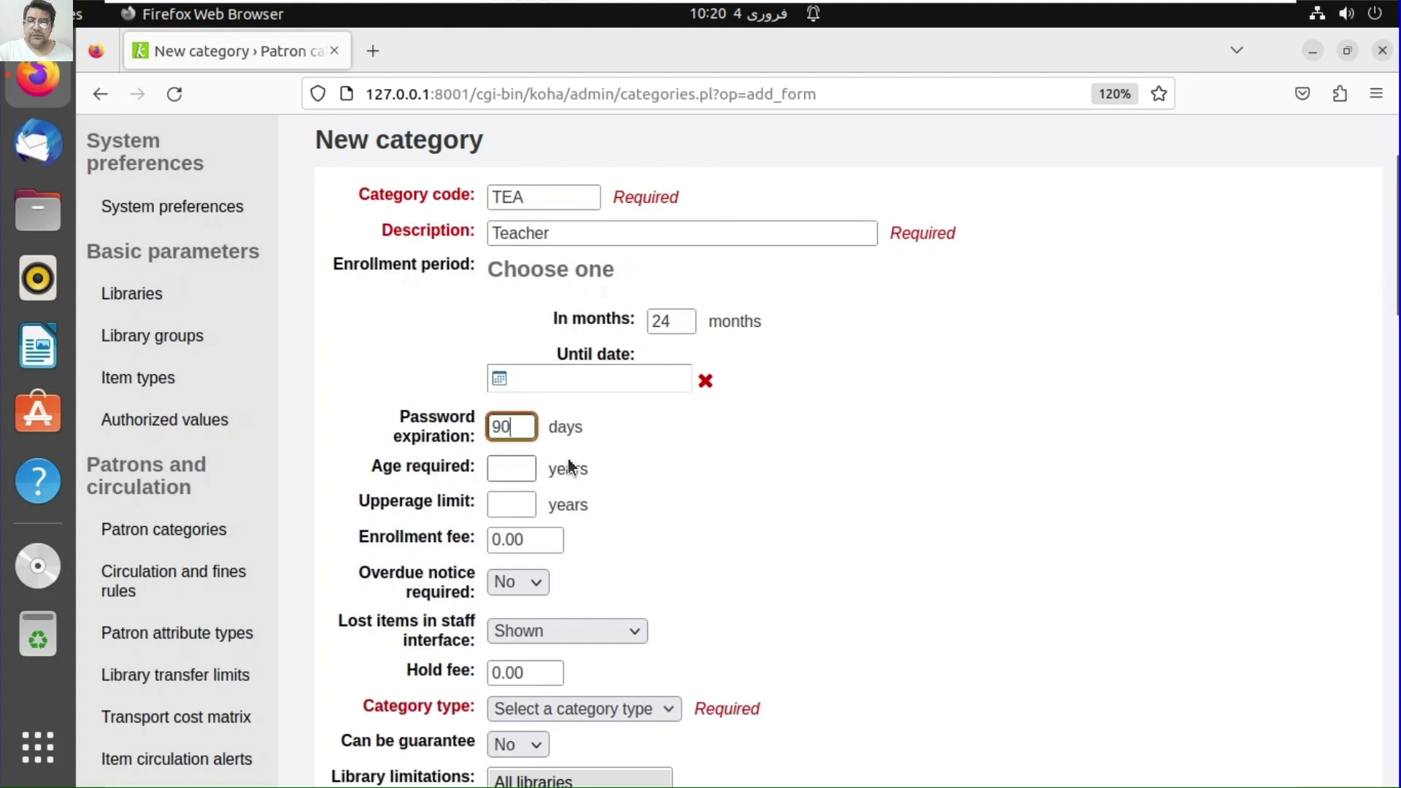
pyautogui.click(516, 479)
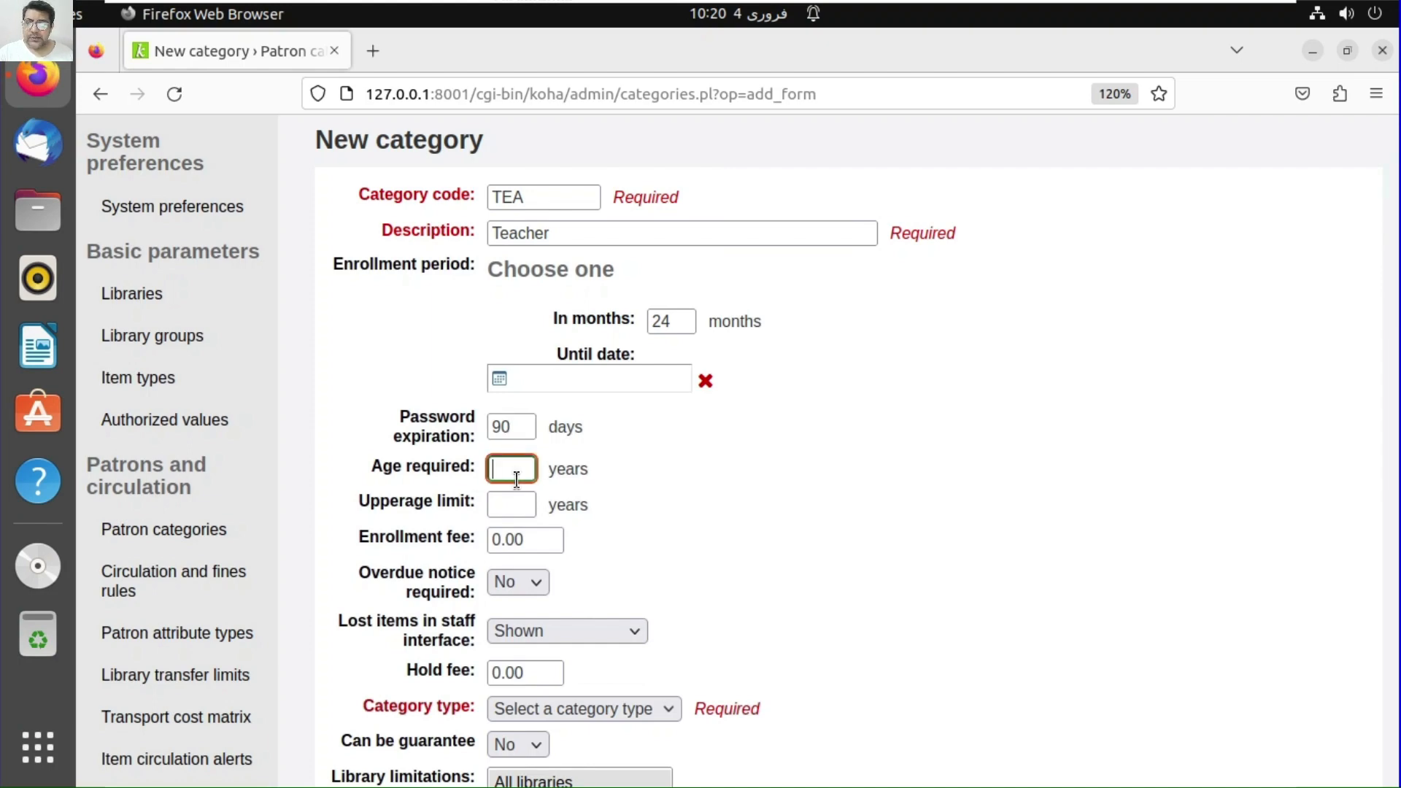
pyautogui.write('18')
# - Set the category's upper age limit to 90 years
pyautogui.click(521, 505)
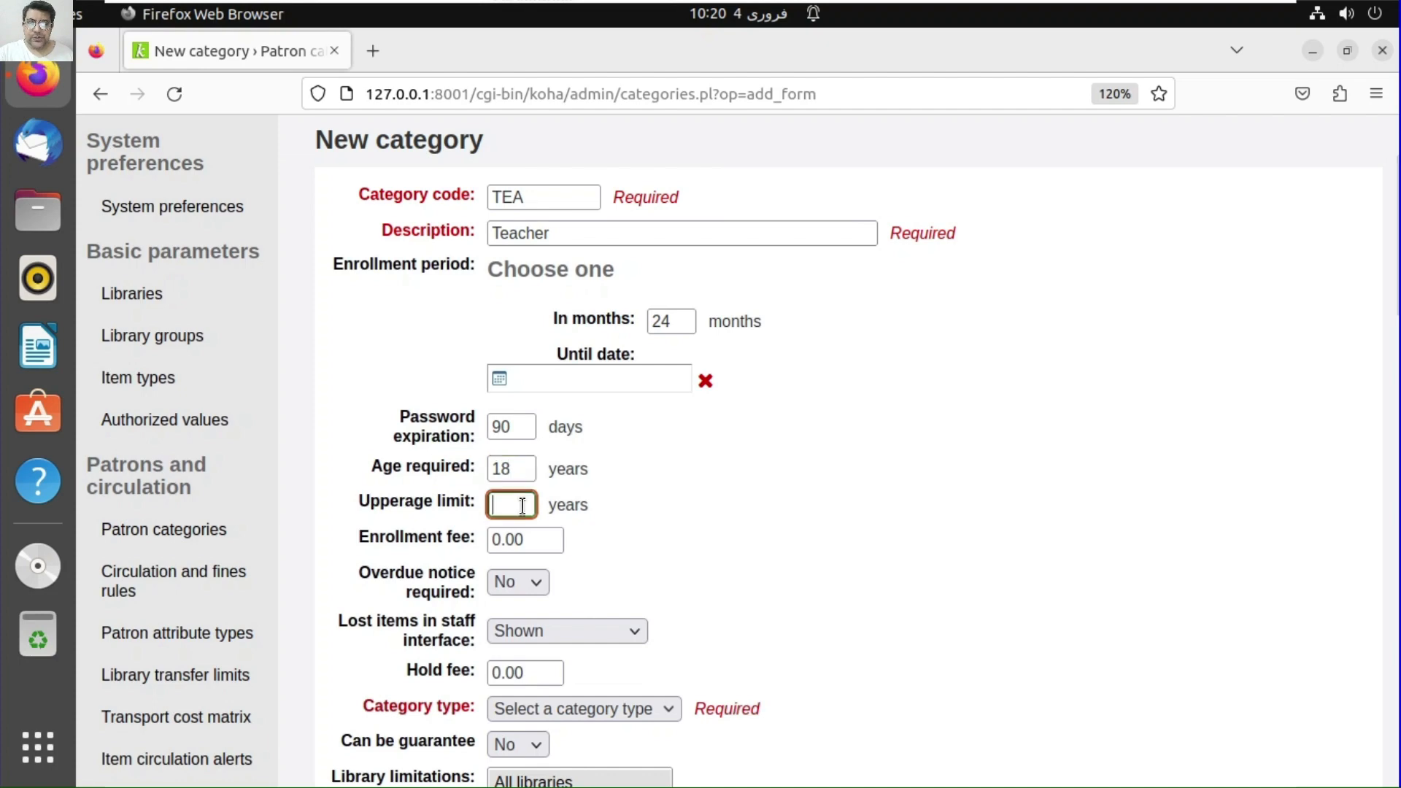
pyautogui.write('65')
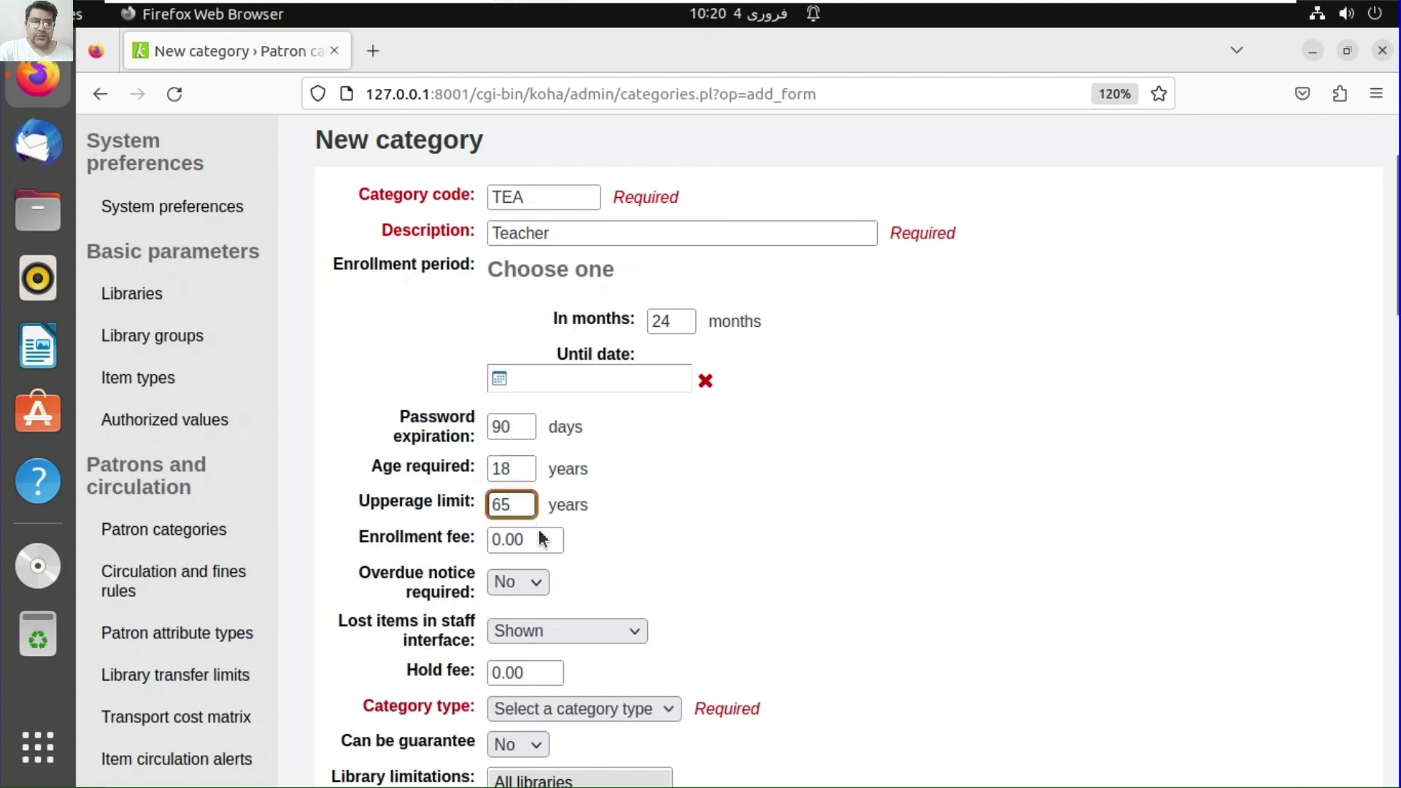
pyautogui.press('BackSpace')
pyautogui.press('BackSpace')
pyautogui.write('90')
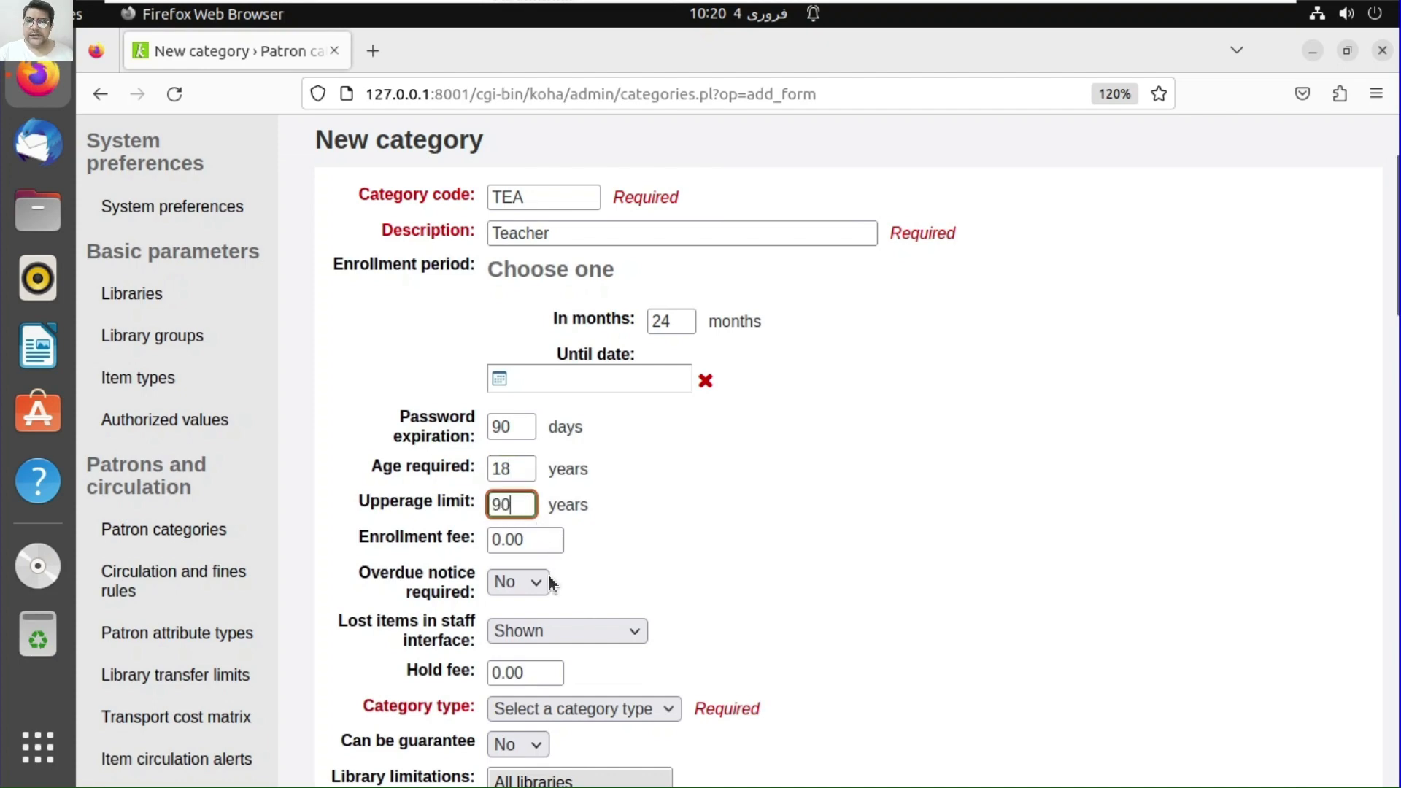
# - Keep the enrollment fee at 0.00 and set the overdue notice requirement to Yes
pyautogui.click(491, 540)
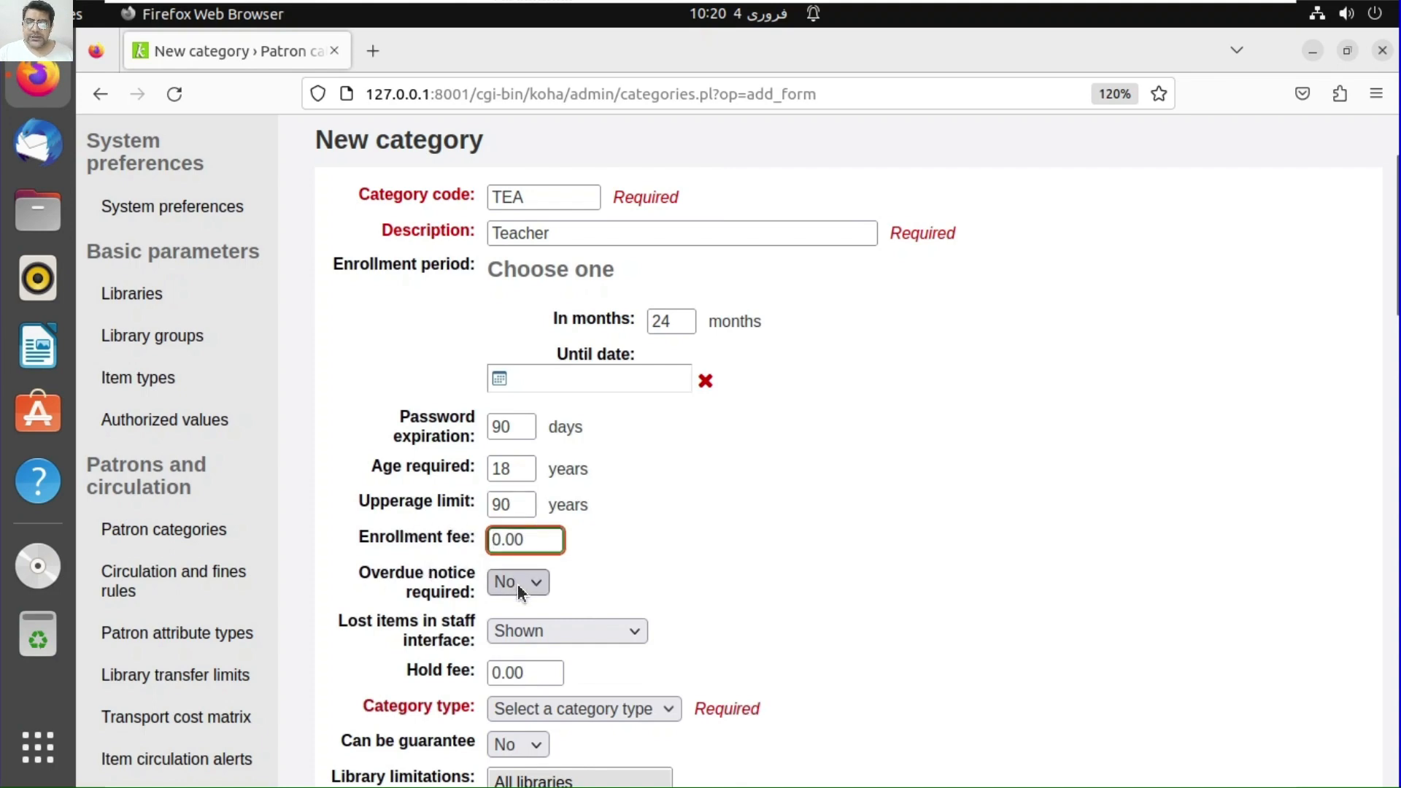
pyautogui.scroll(-2, 593, 558)
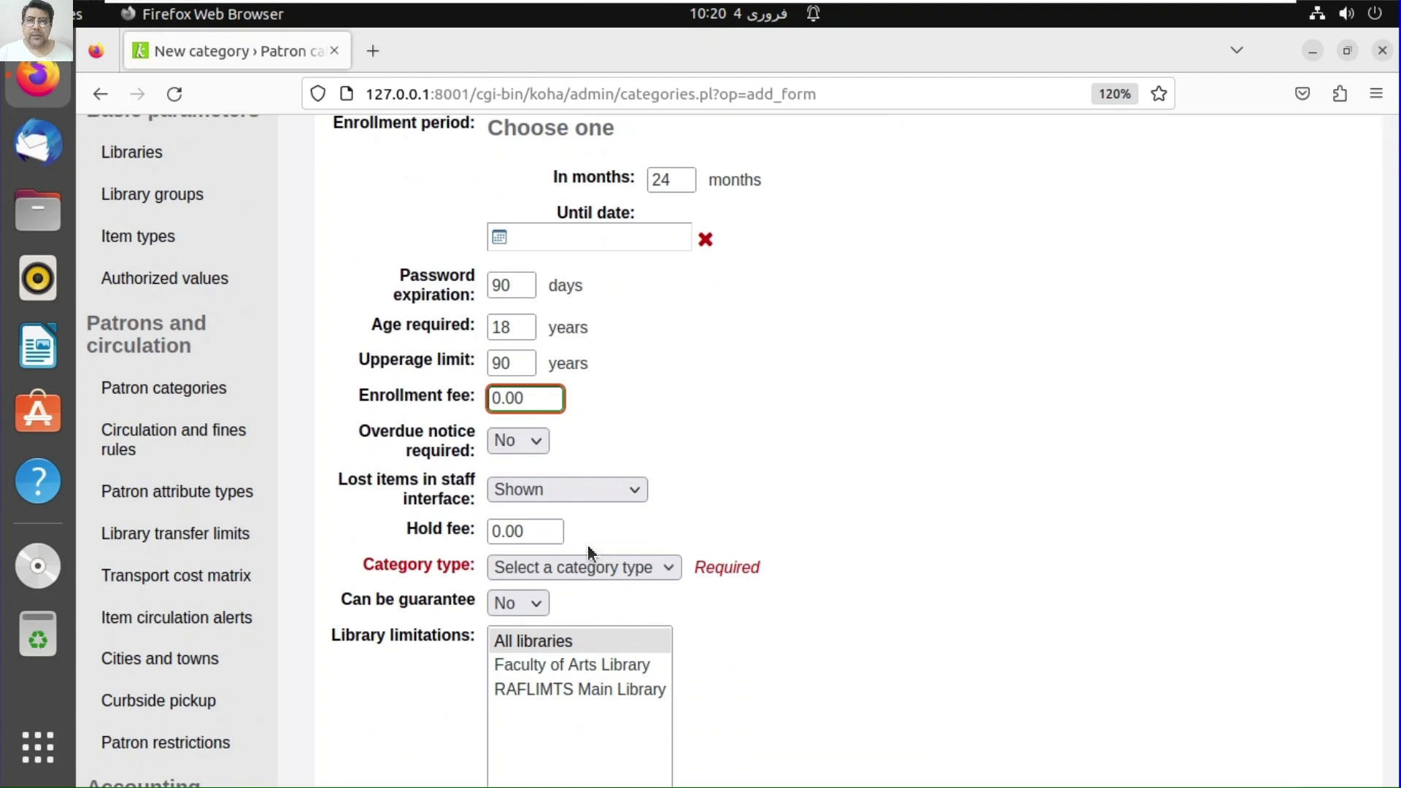
pyautogui.scroll(2, 588, 547)
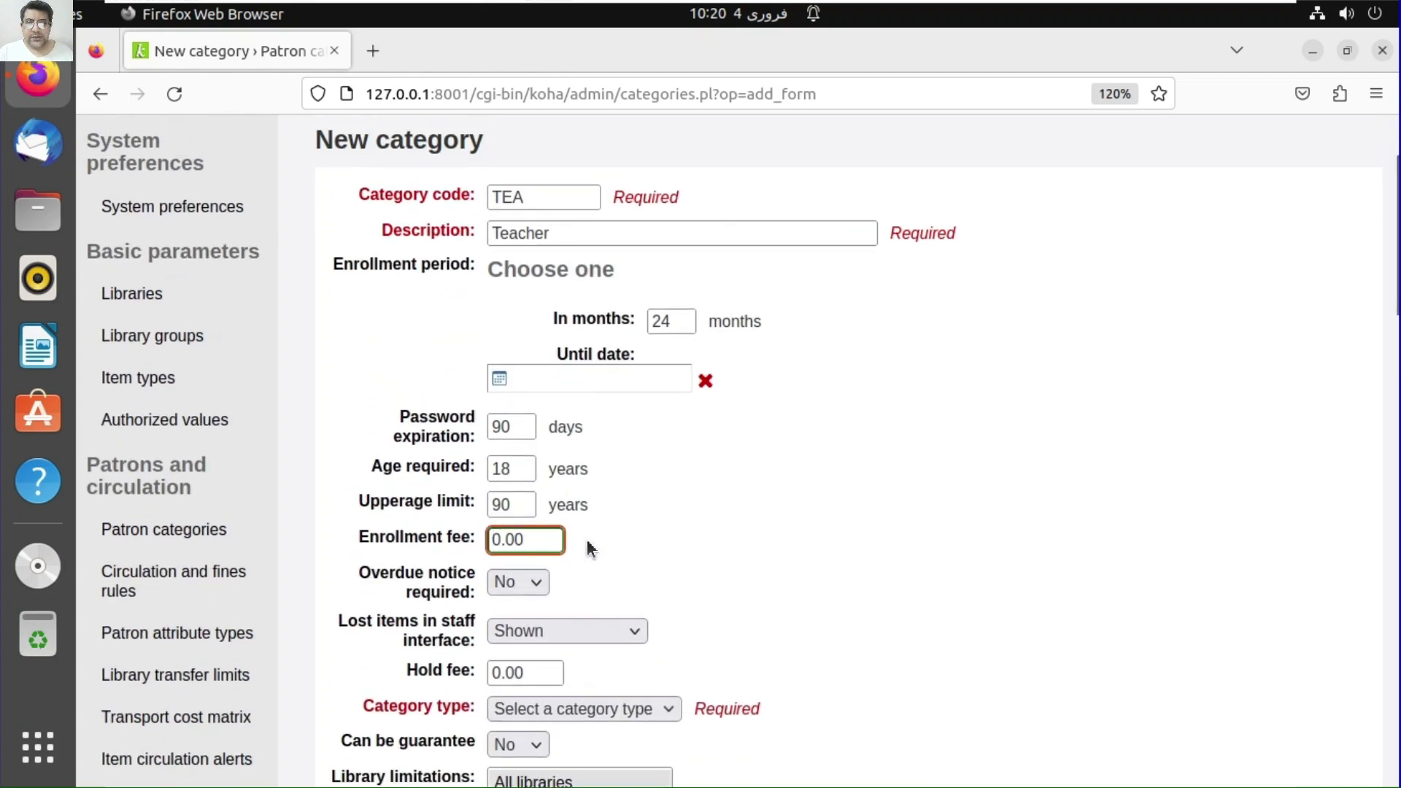
pyautogui.scroll(-2, 700, 558)
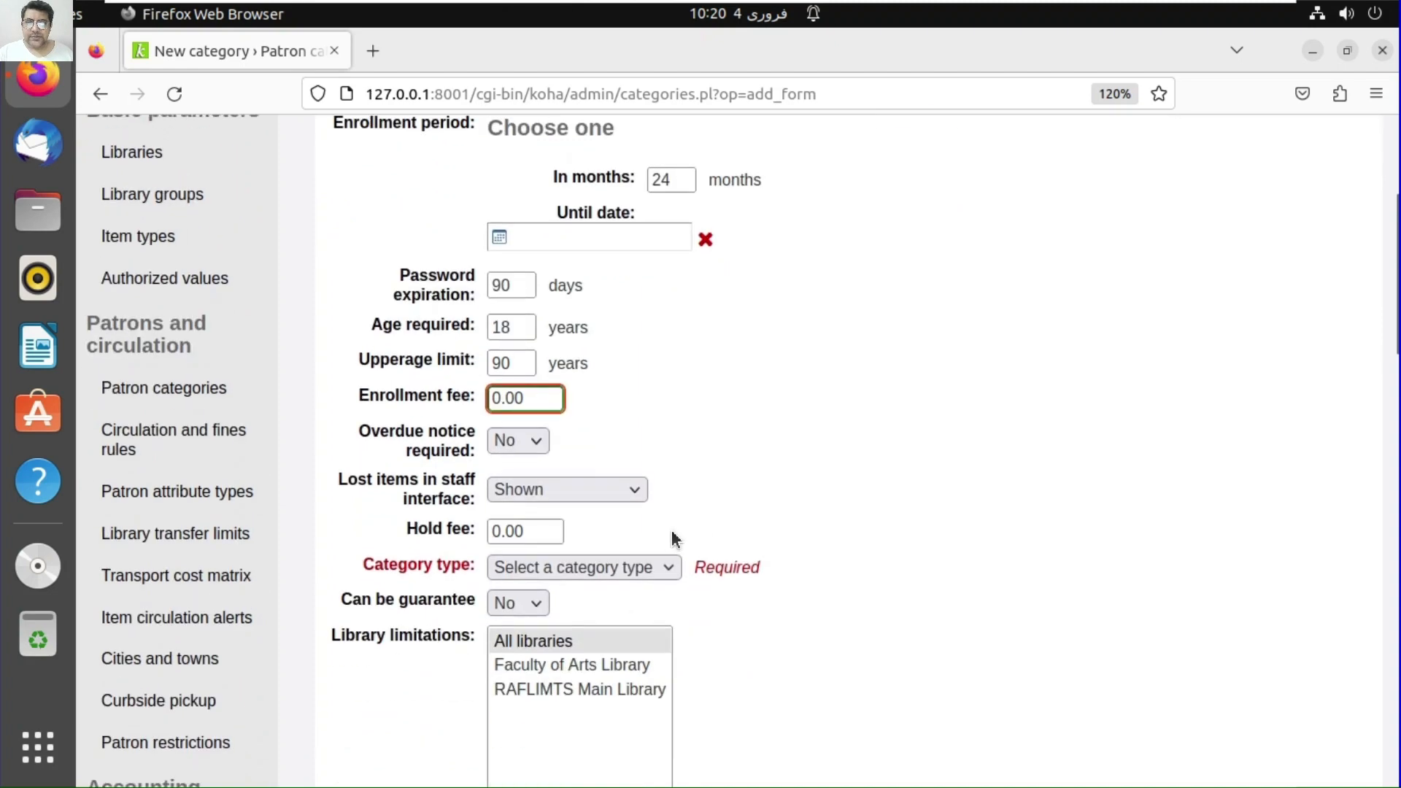
pyautogui.click(514, 447)
pyautogui.click(515, 497)
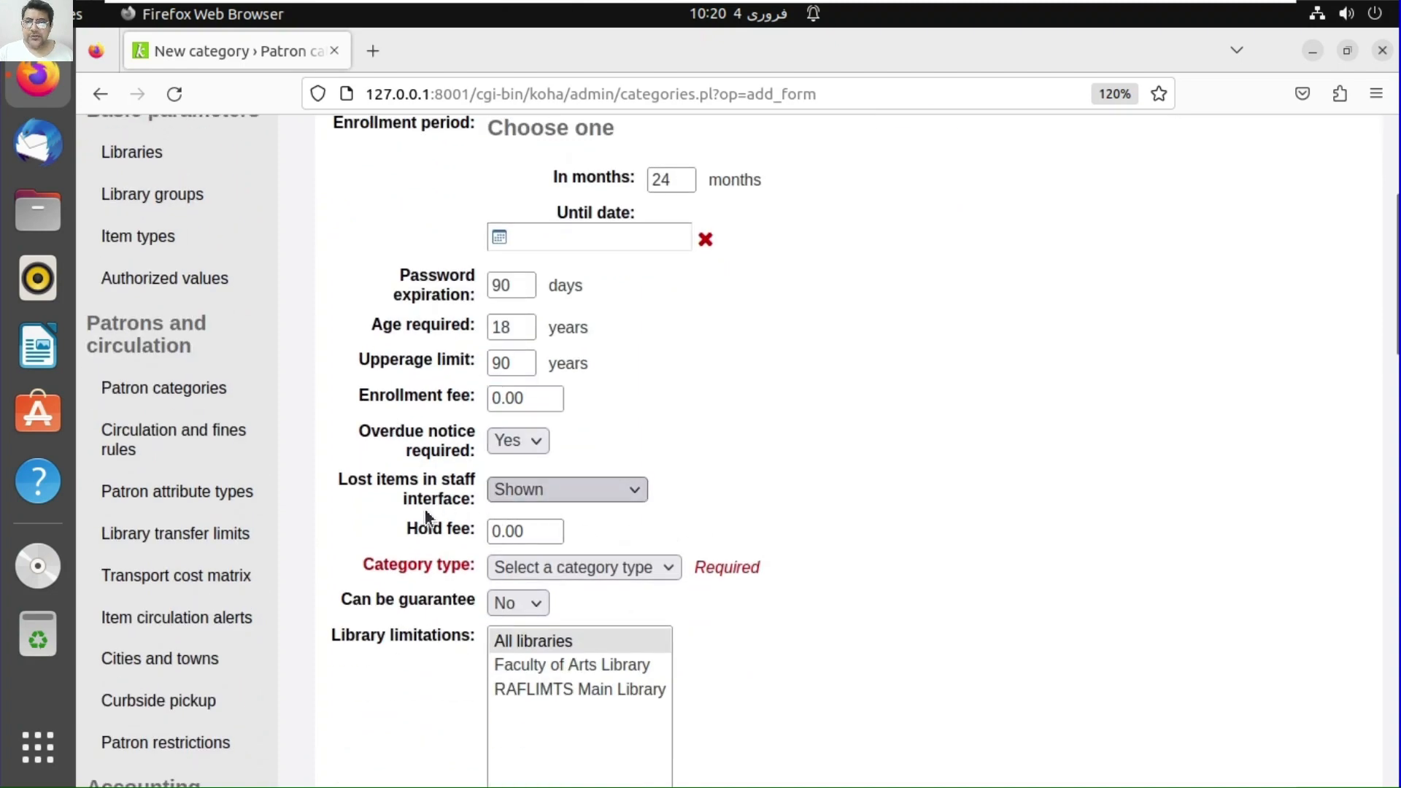
# - Leave the hold fee at 0.00 and choose Adult as the category type
pyautogui.scroll(-2, 426, 518)
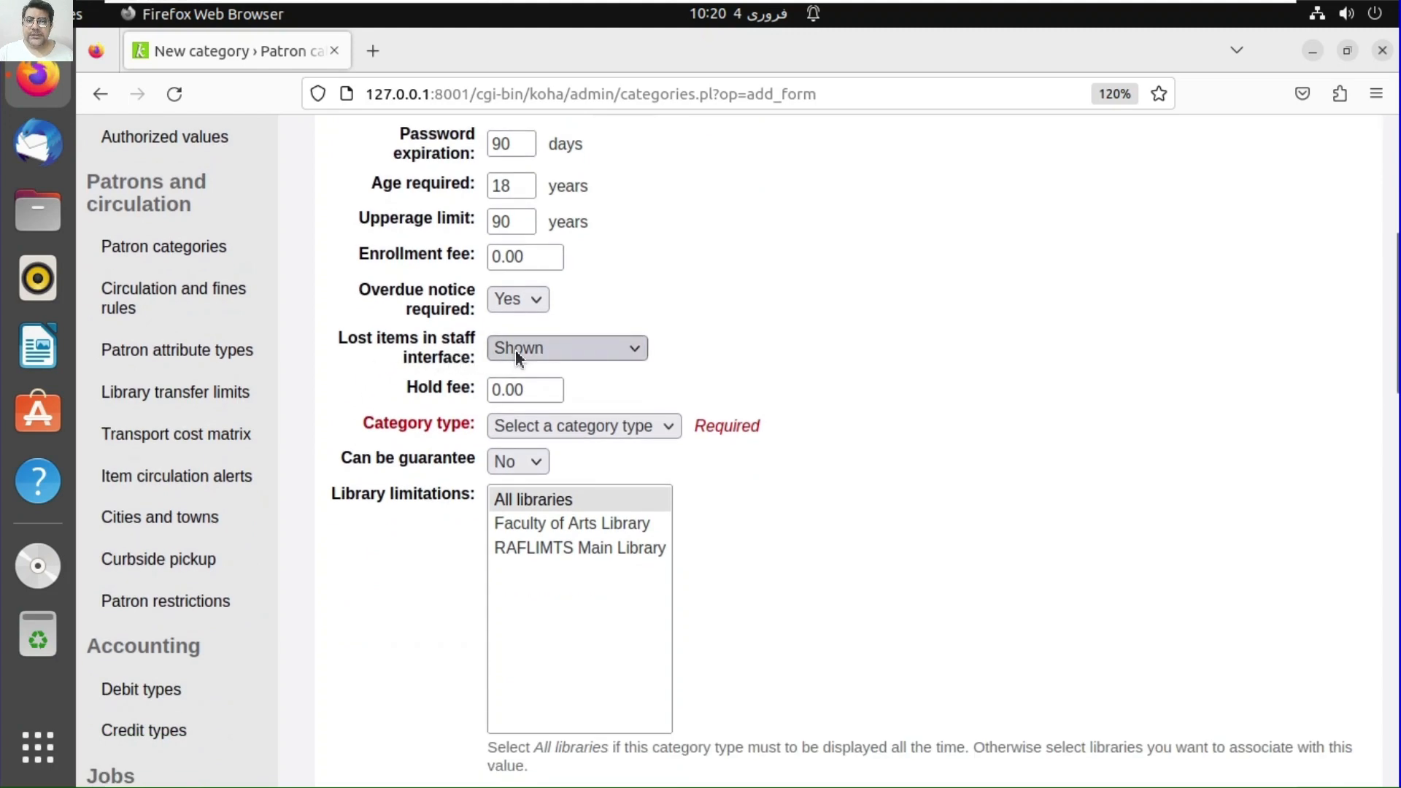
pyautogui.click(494, 391)
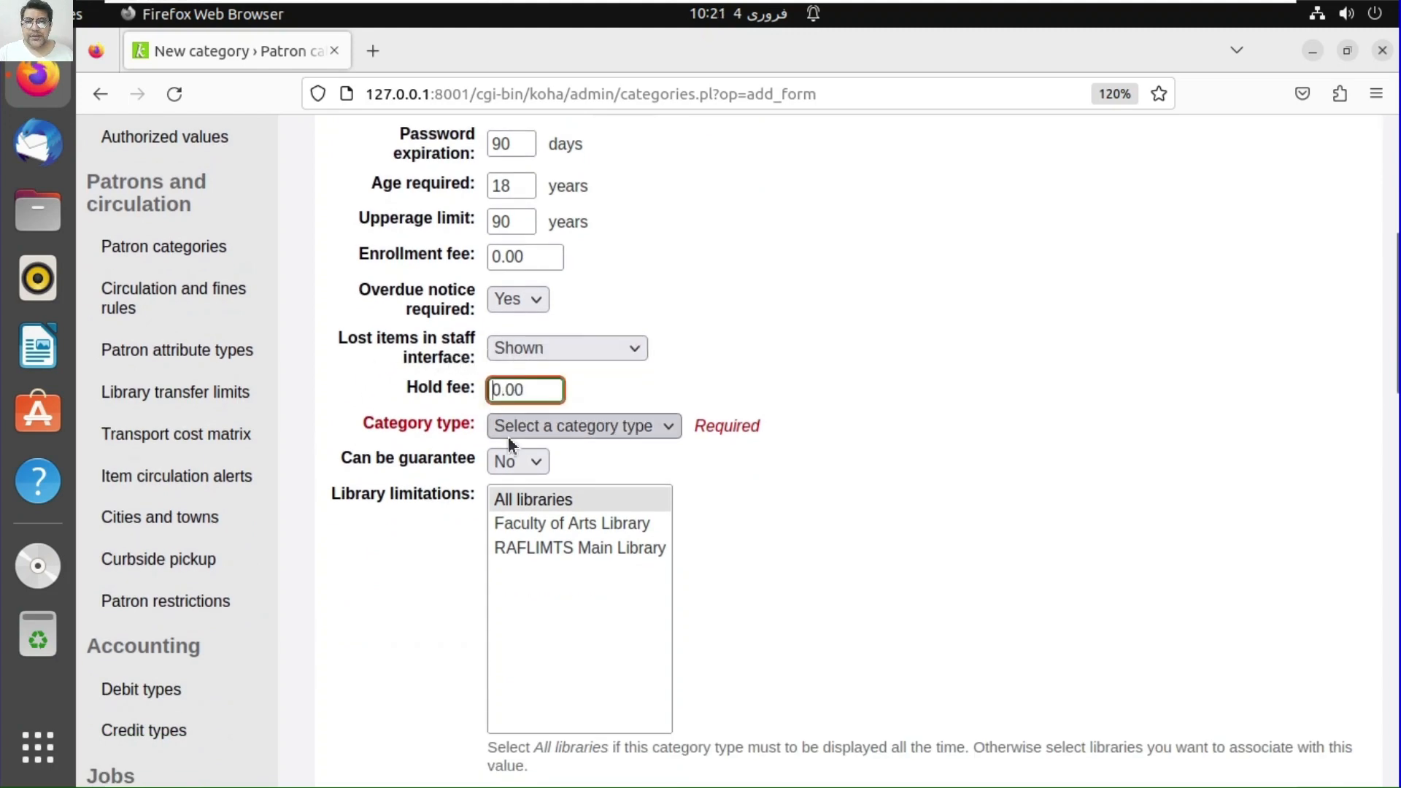
pyautogui.click(549, 429)
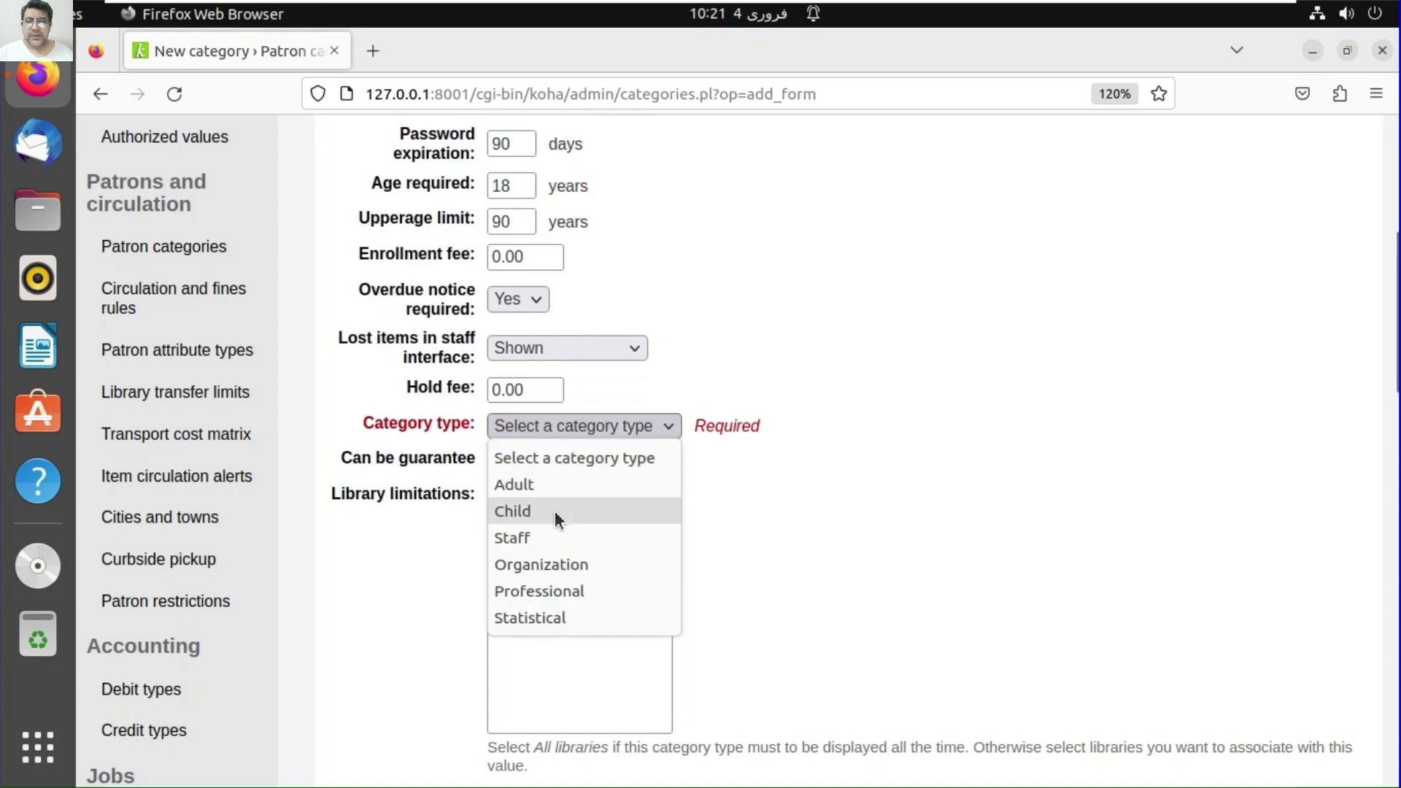
pyautogui.click(548, 480)
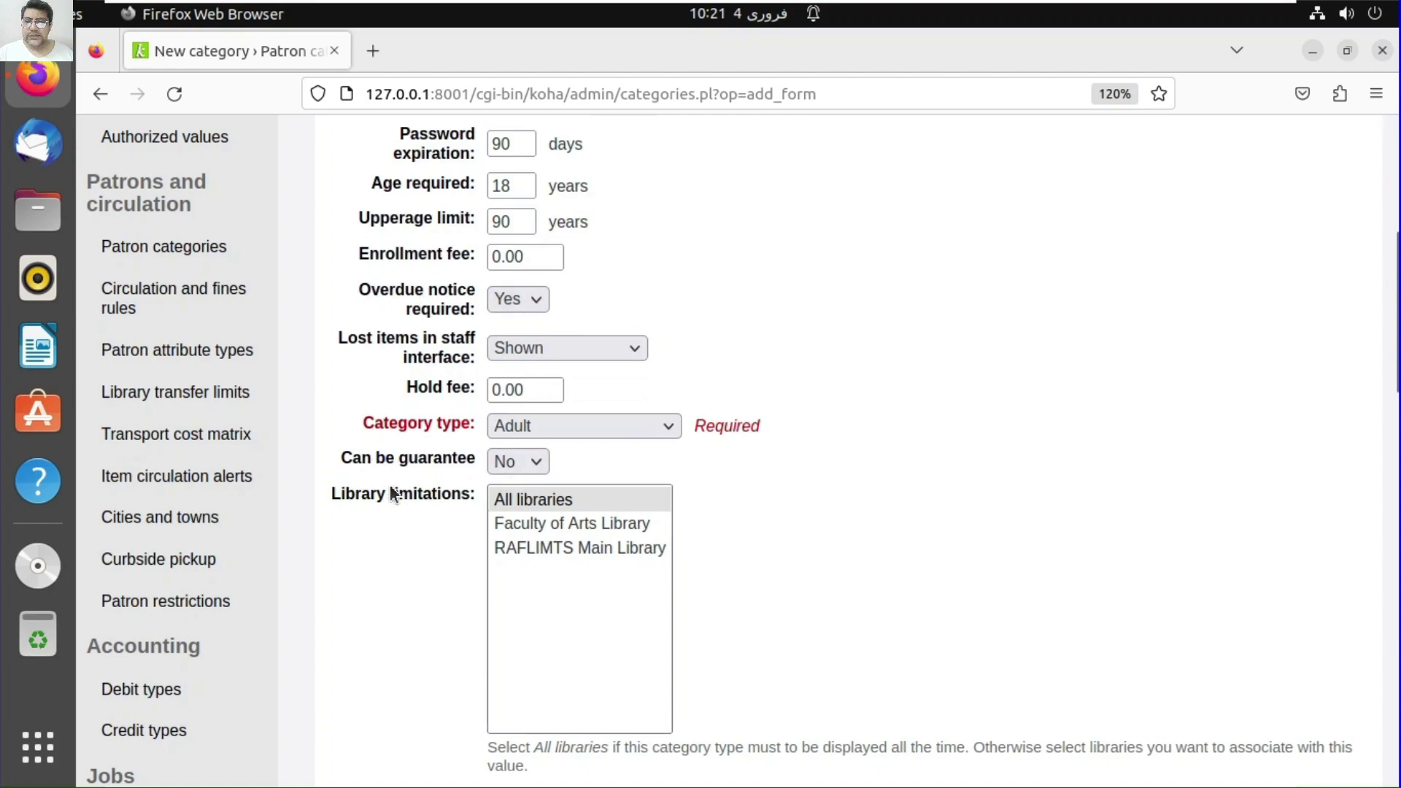
# - Review the library limitations and remaining options, and set the category's password reset in OPAC to Allowed
pyautogui.scroll(-3, 573, 537)
pyautogui.scroll(-1, 572, 537)
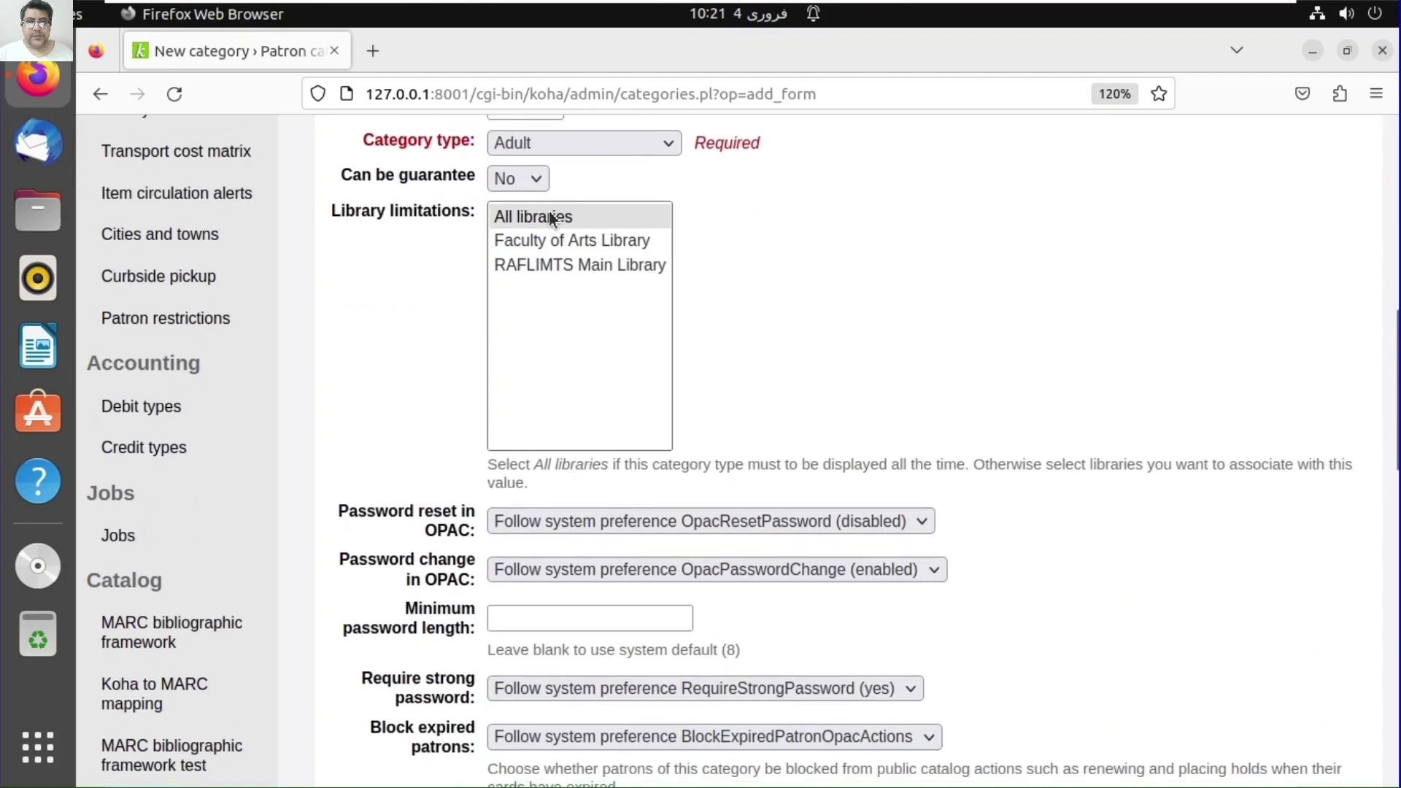
pyautogui.scroll(-4, 375, 275)
pyautogui.scroll(6, 566, 522)
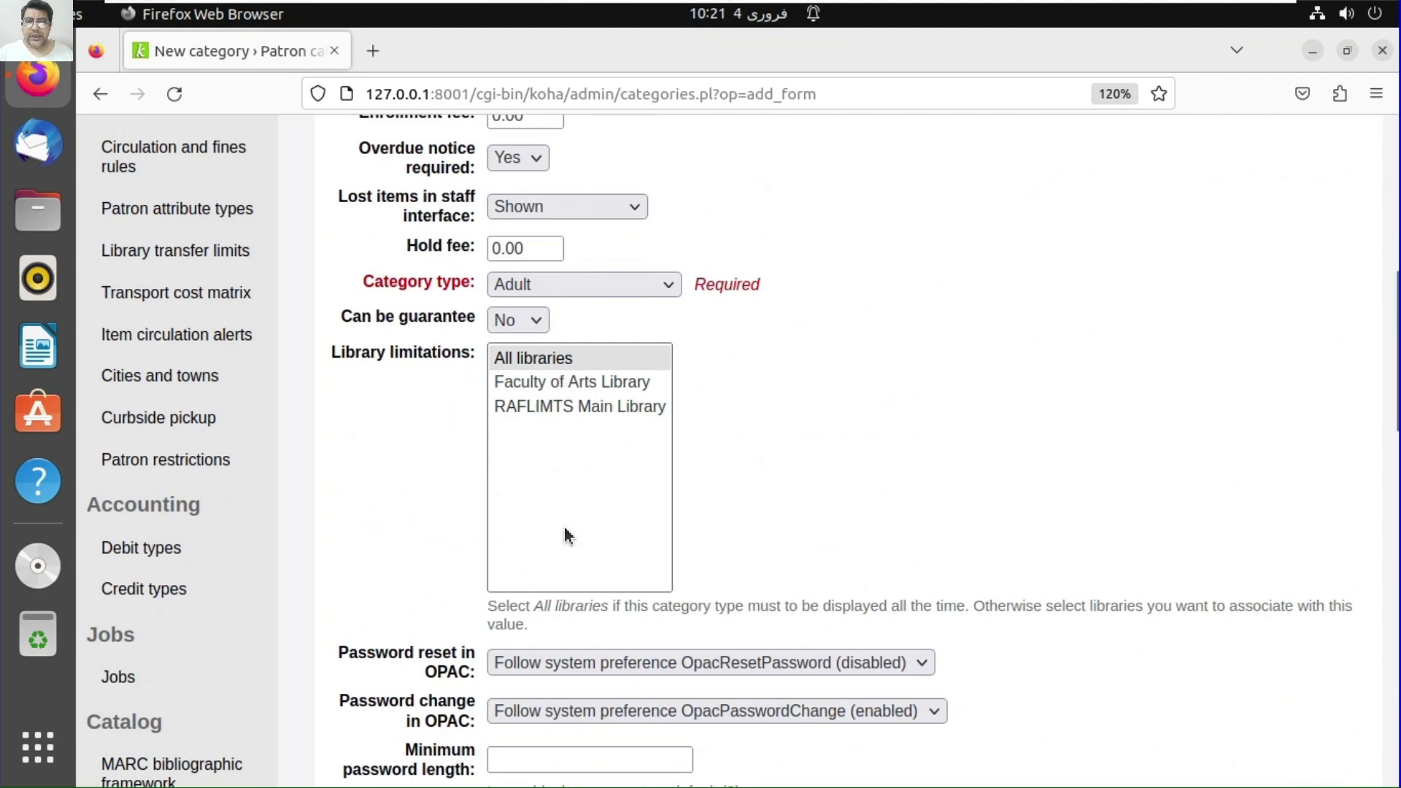
pyautogui.scroll(-5, 562, 532)
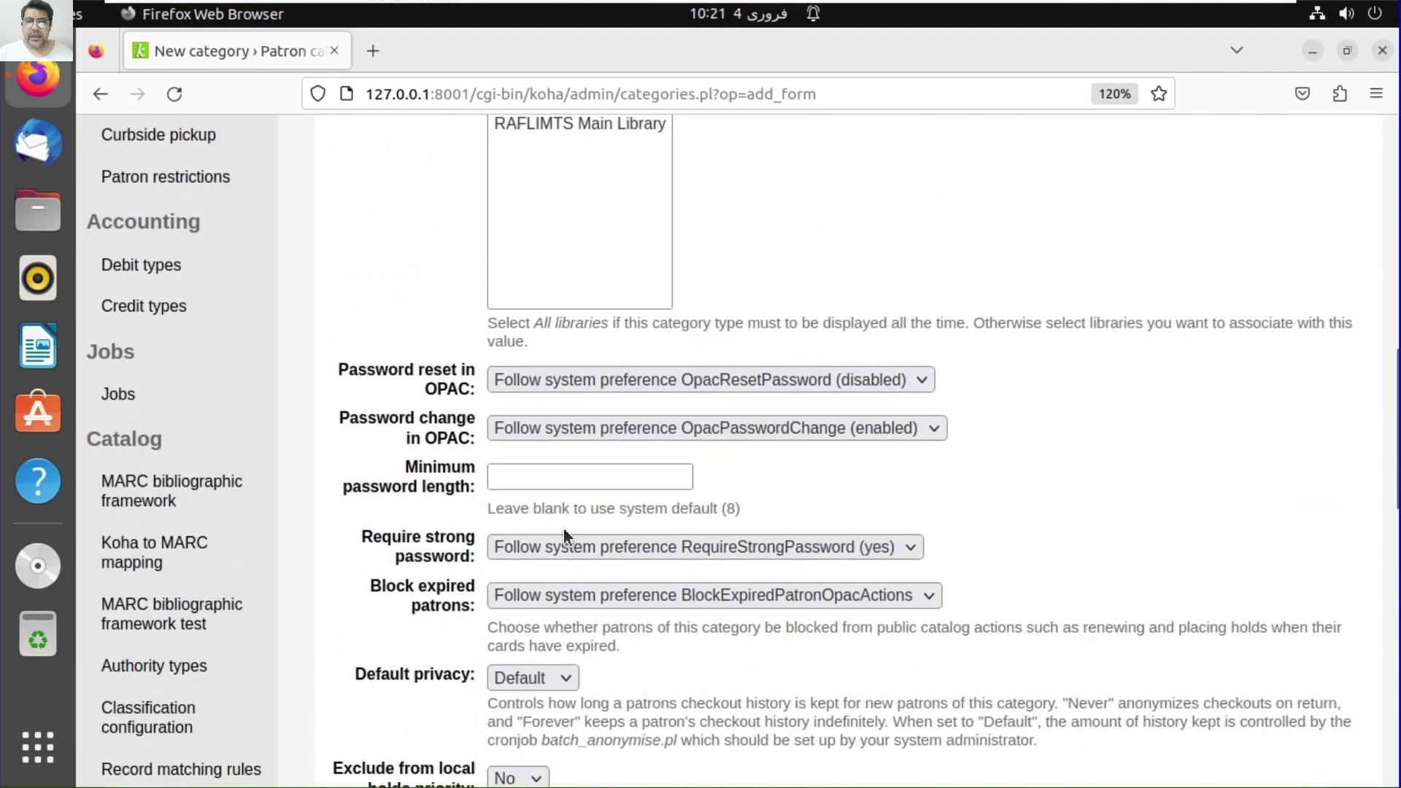
pyautogui.click(540, 387)
pyautogui.click(553, 446)
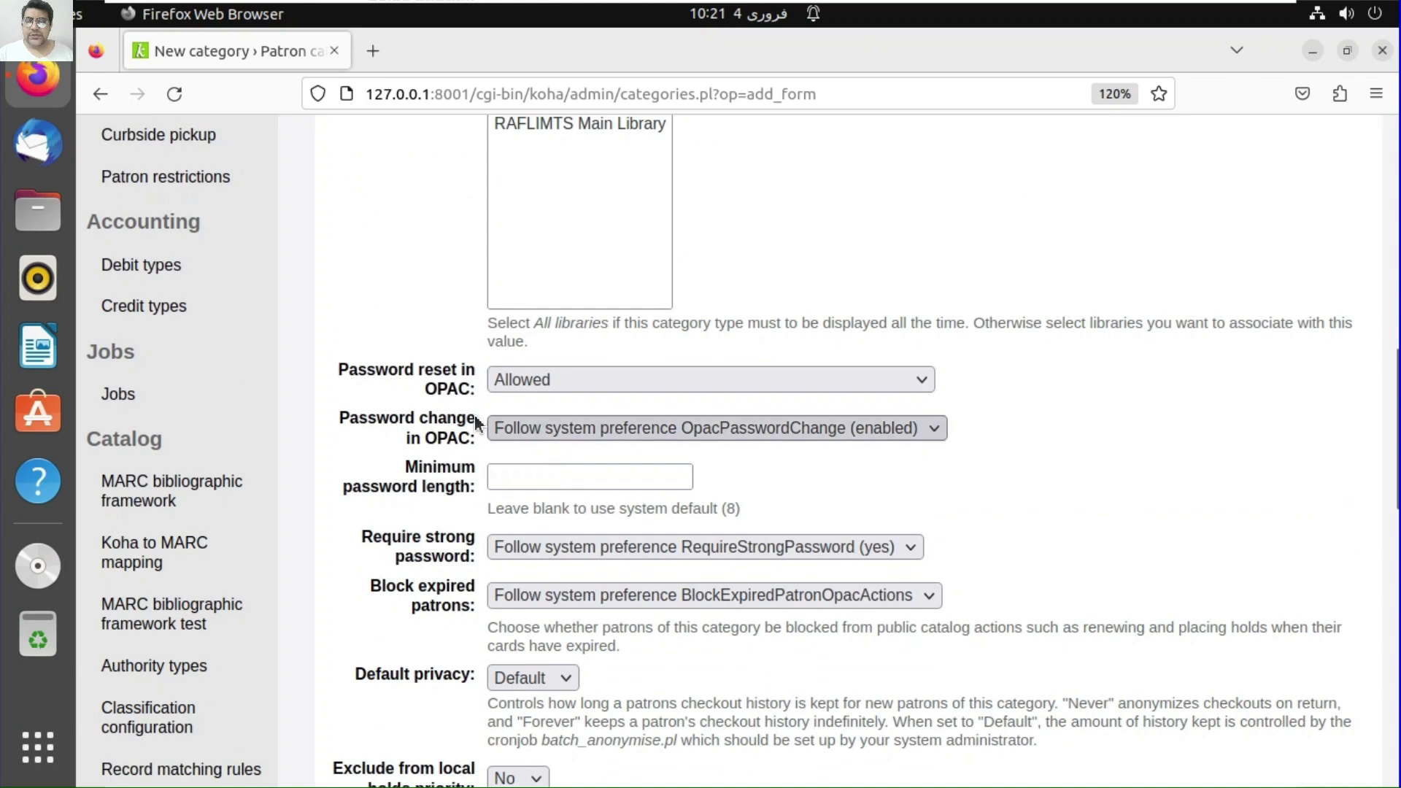
pyautogui.scroll(-5, 467, 394)
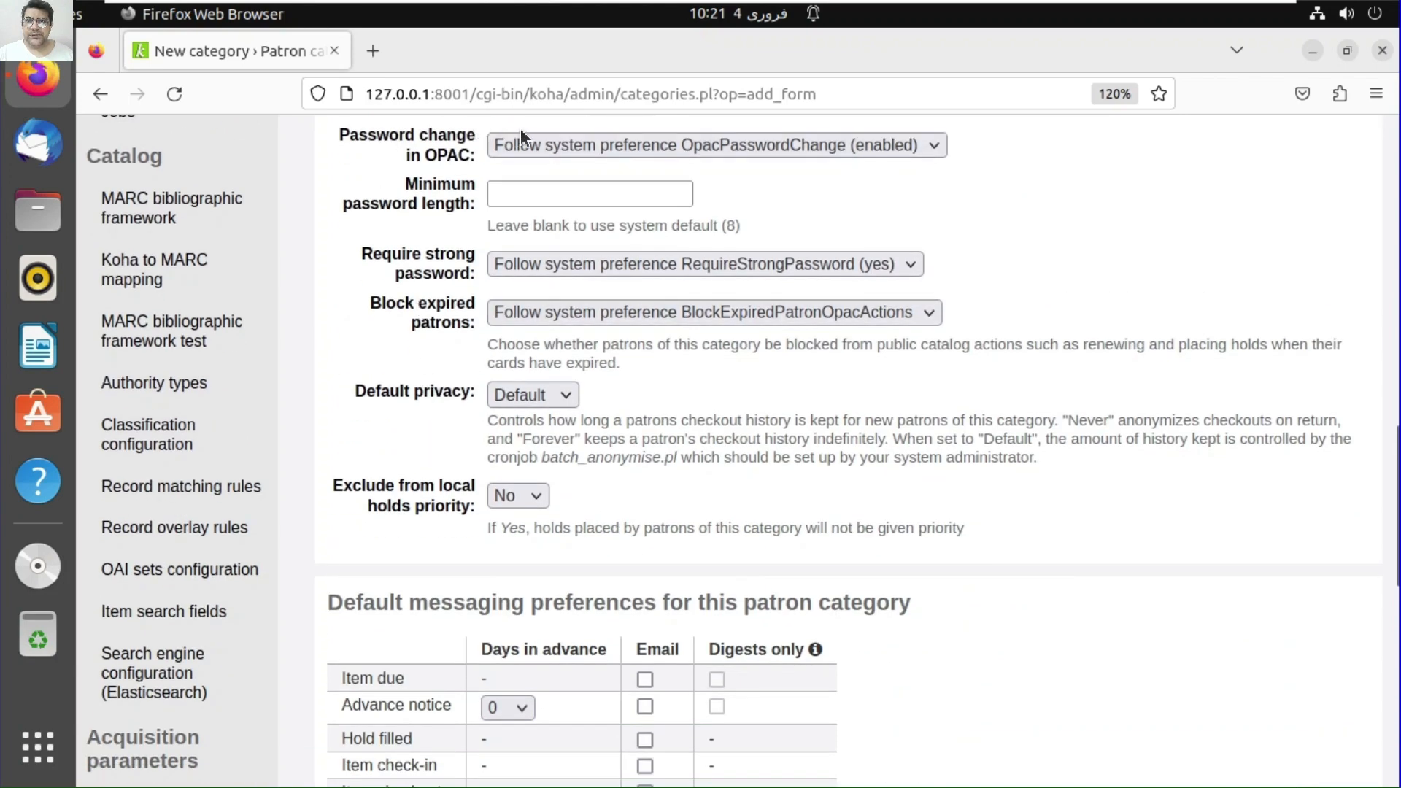
# - Allow password change in OPAC for the category and set its minimum password length to 8
pyautogui.click(543, 148)
pyautogui.click(546, 203)
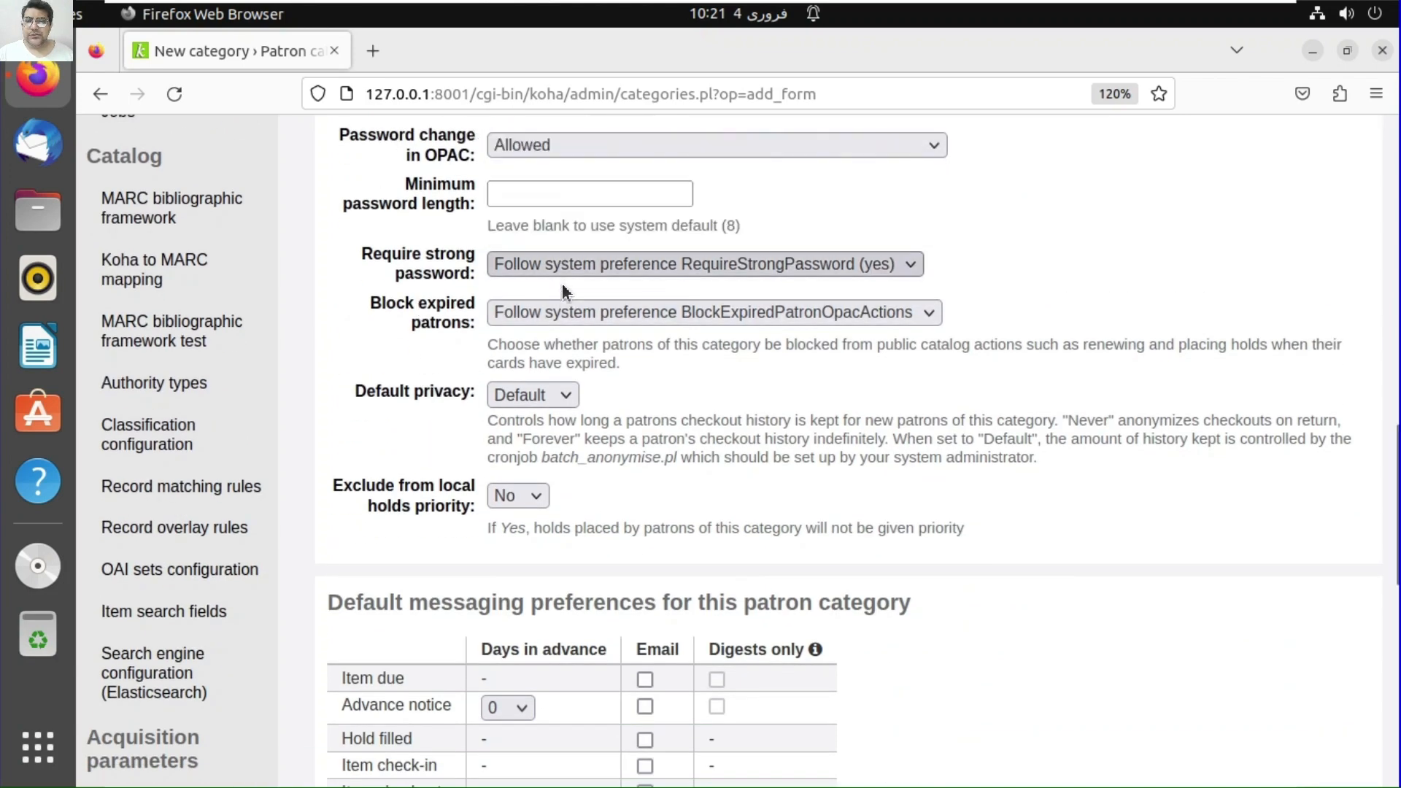
pyautogui.click(549, 202)
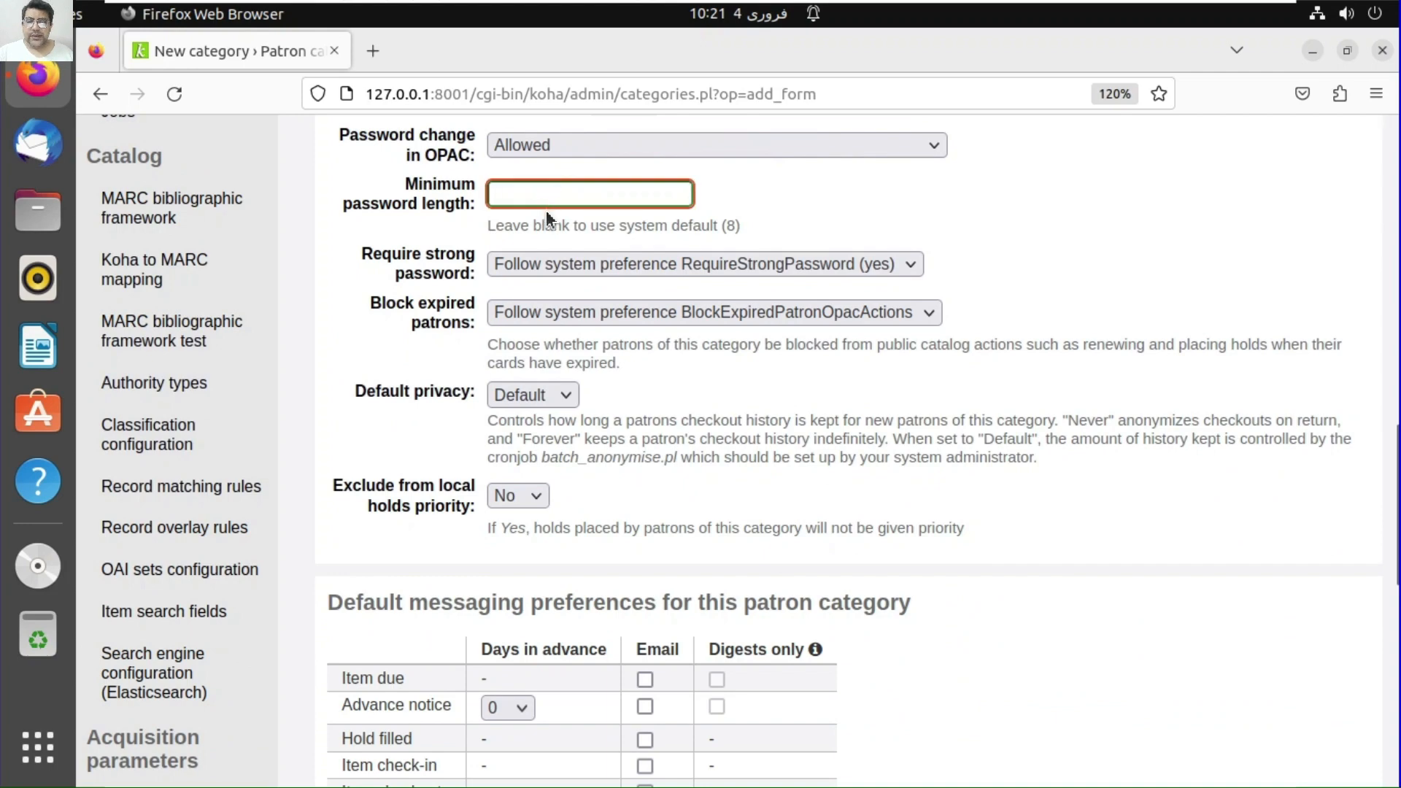
pyautogui.write('8')
pyautogui.press('BackSpace')
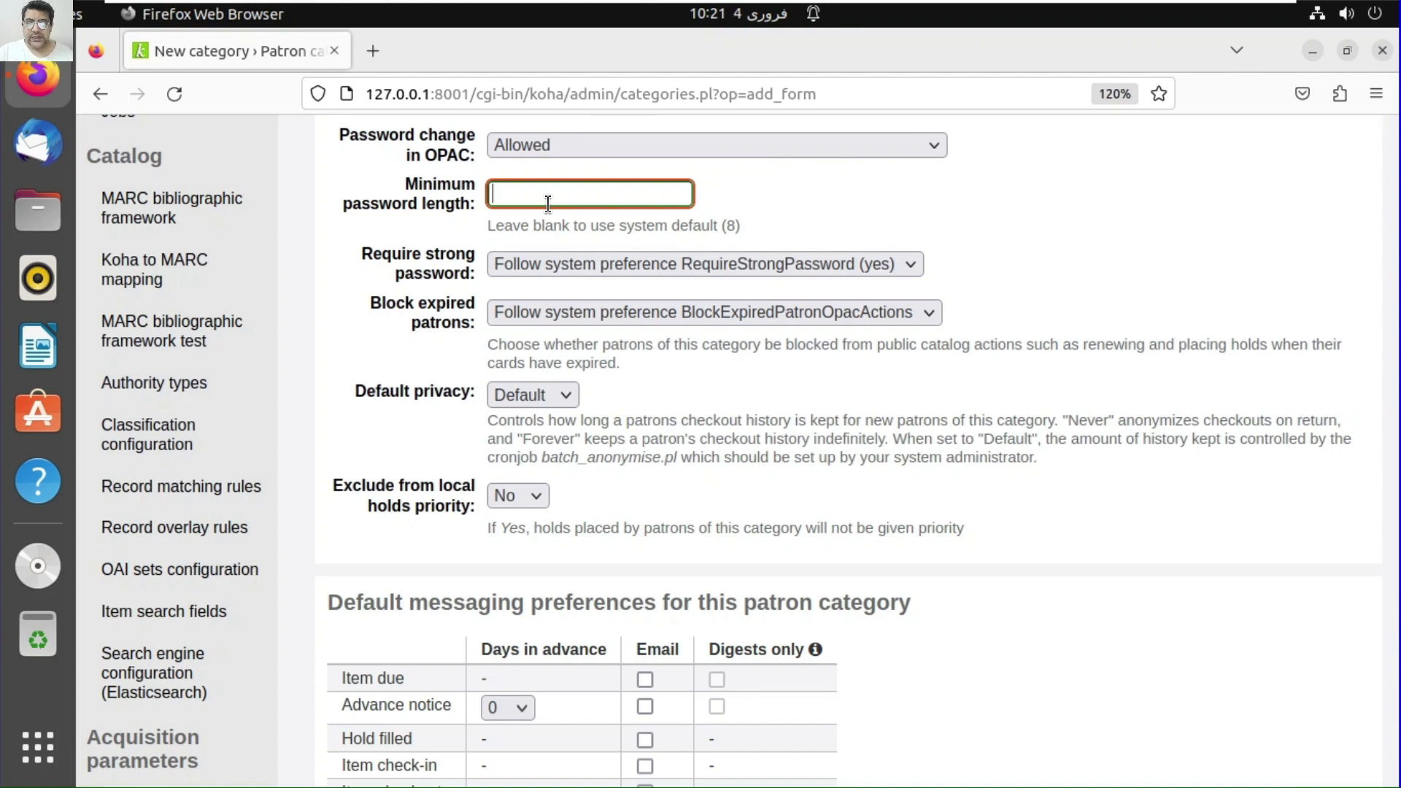
pyautogui.write('8')
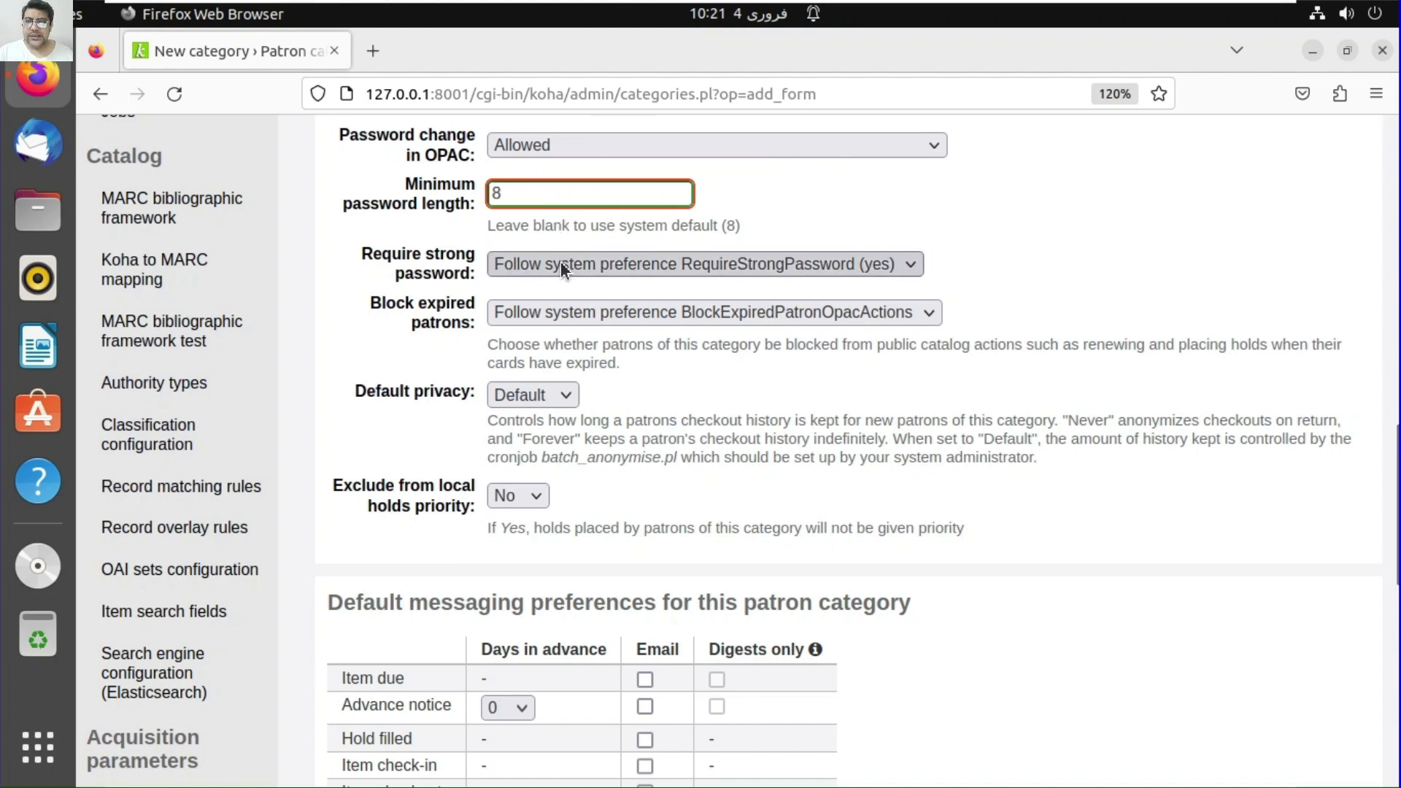
# - Keep the strong password requirement following the system preference and set expired patrons to Block
pyautogui.click(493, 263)
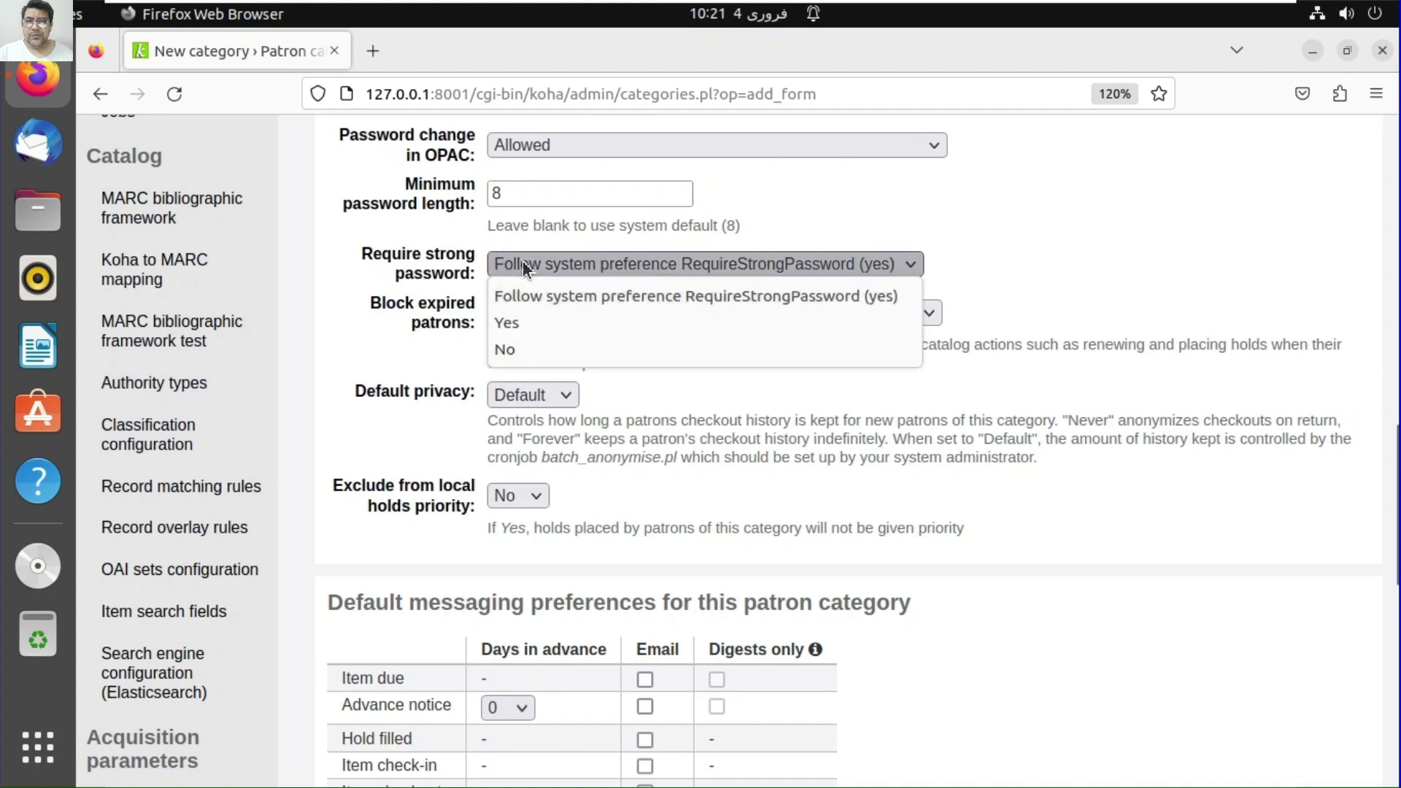
pyautogui.click(442, 321)
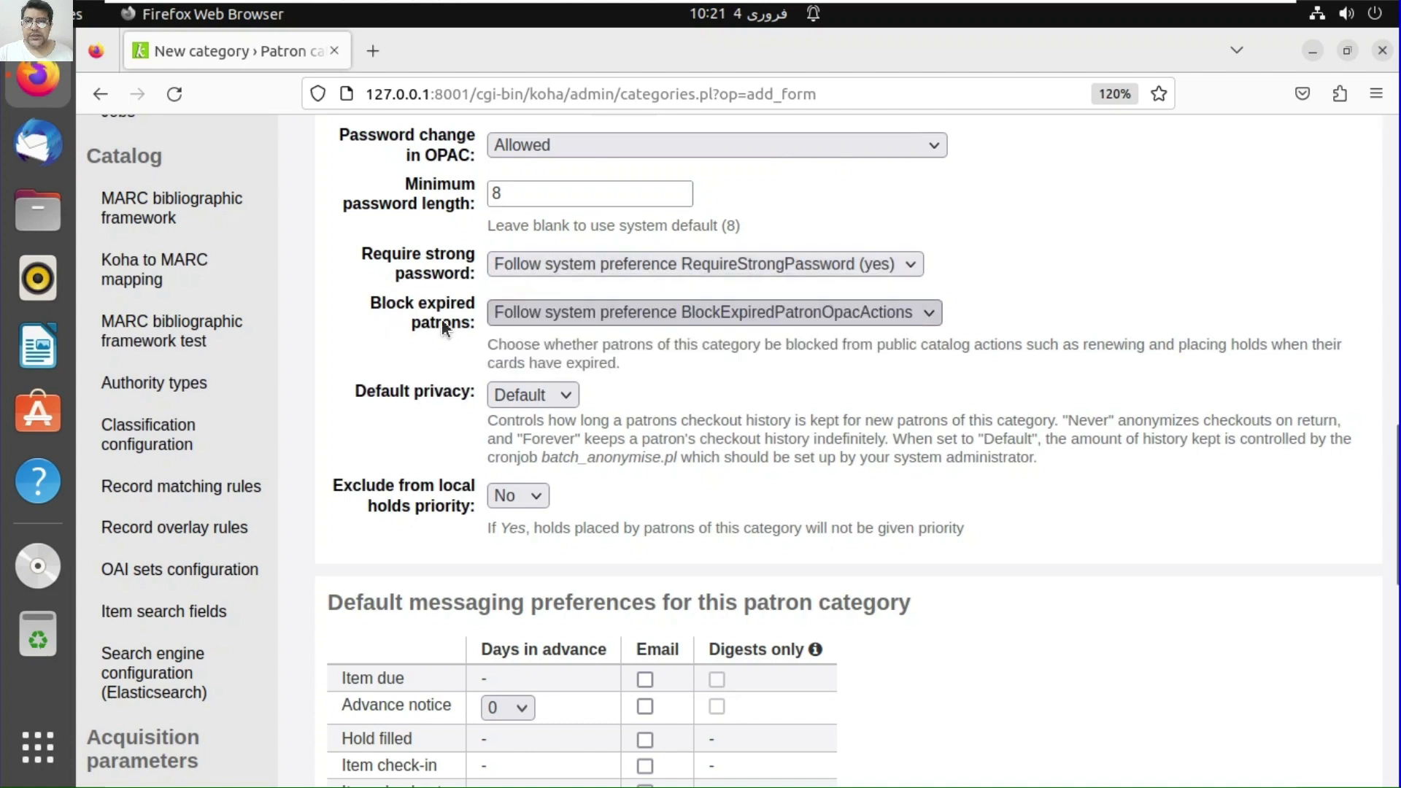
pyautogui.click(510, 313)
pyautogui.click(519, 370)
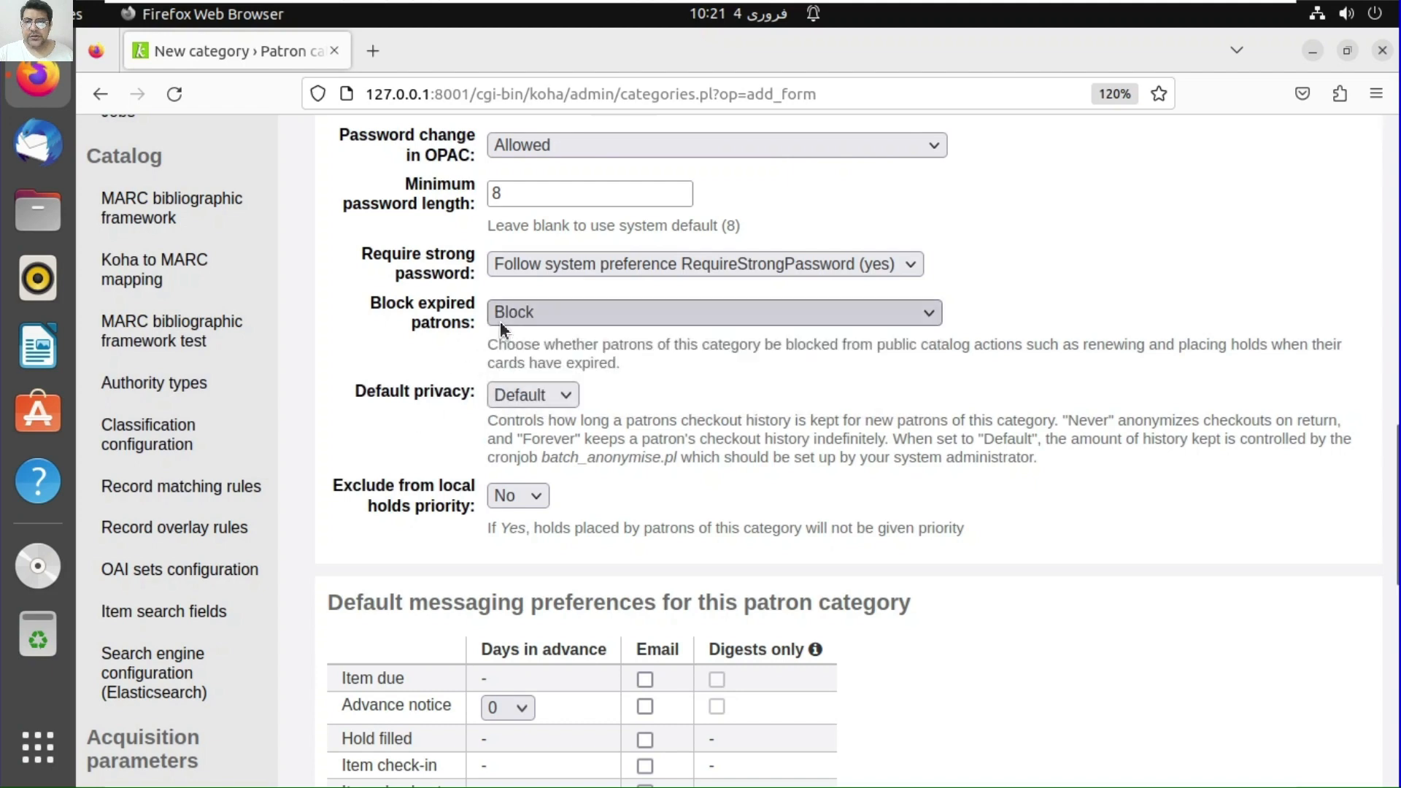
# - Review the privacy and holds priority options, keeping default privacy at Default and exclusion from local holds priority at No
pyautogui.scroll(-2, 501, 321)
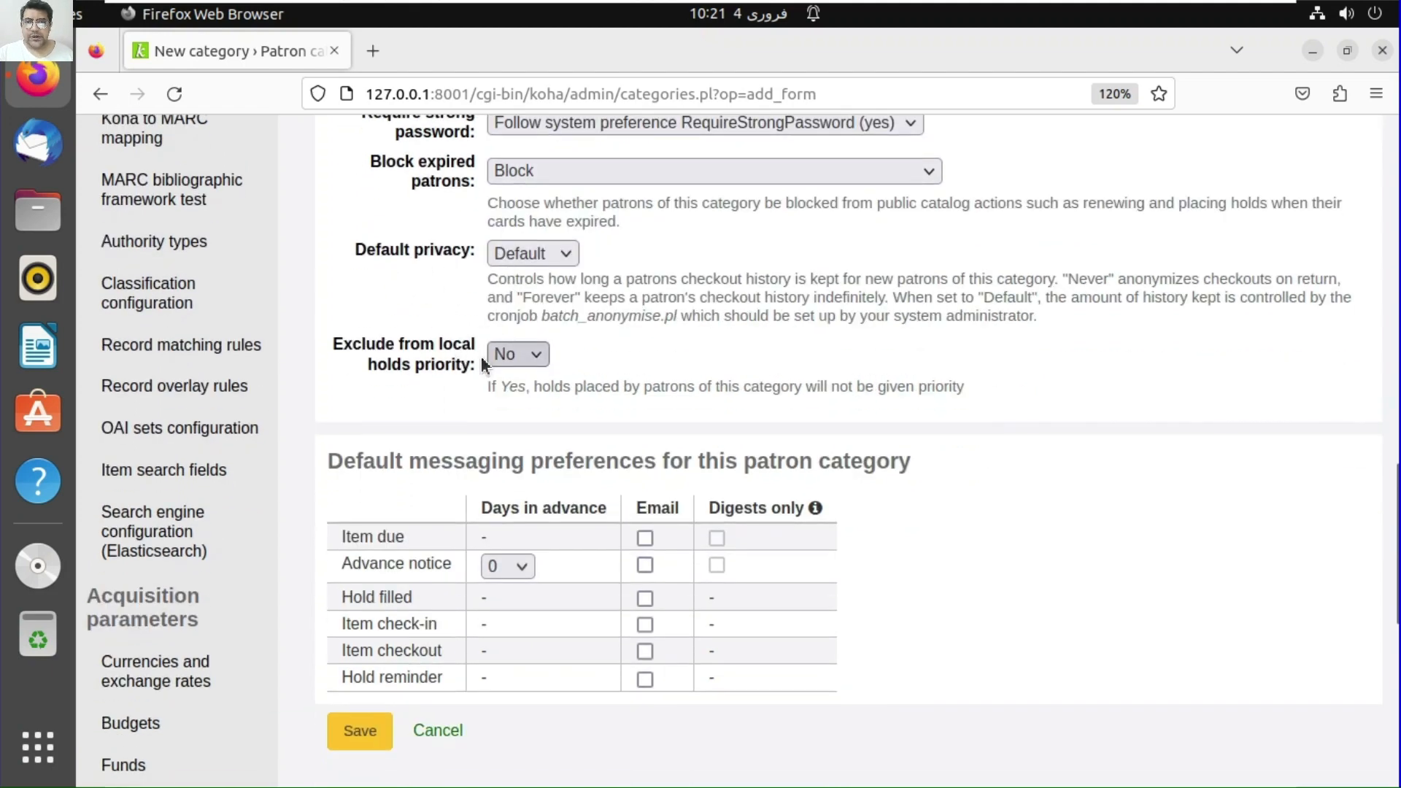
pyautogui.click(528, 255)
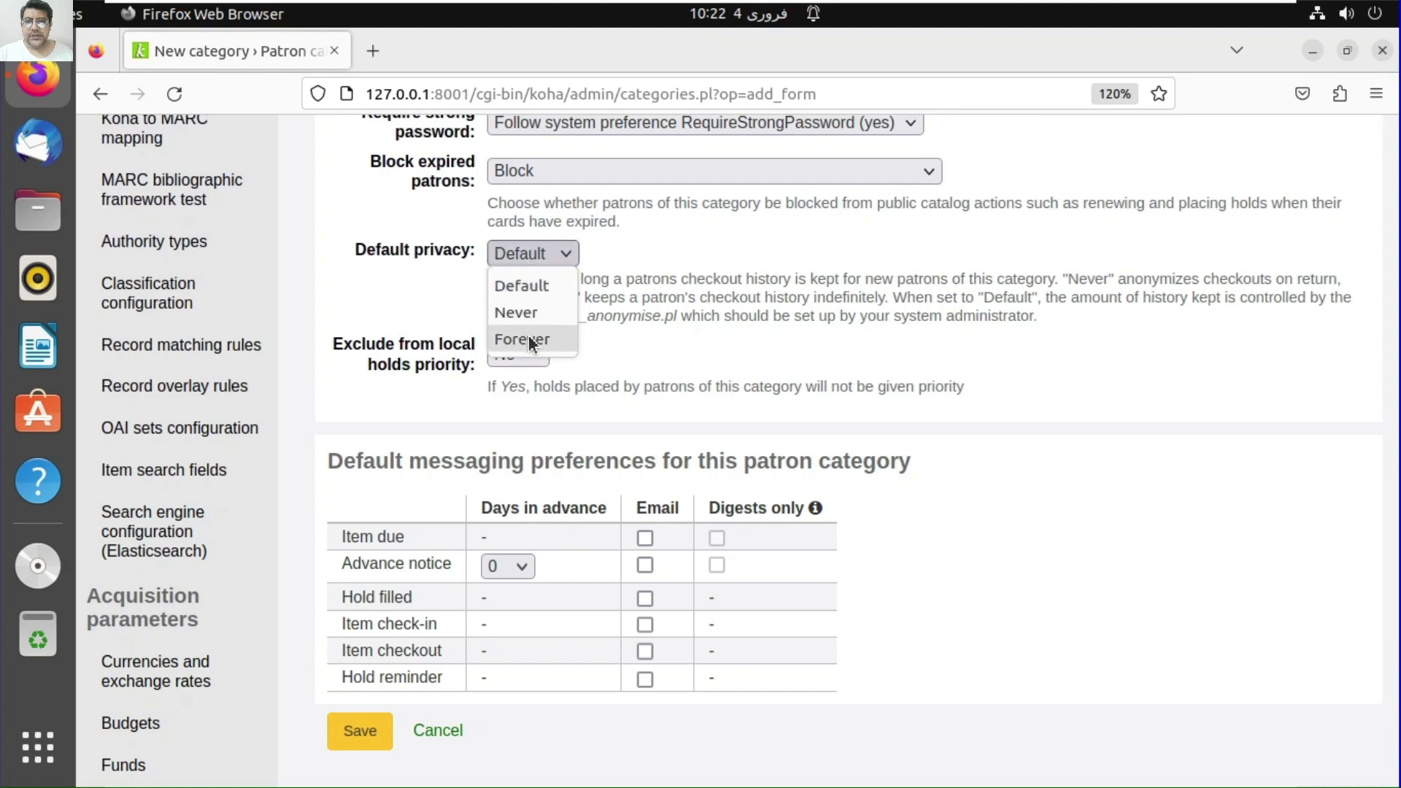
pyautogui.click(425, 293)
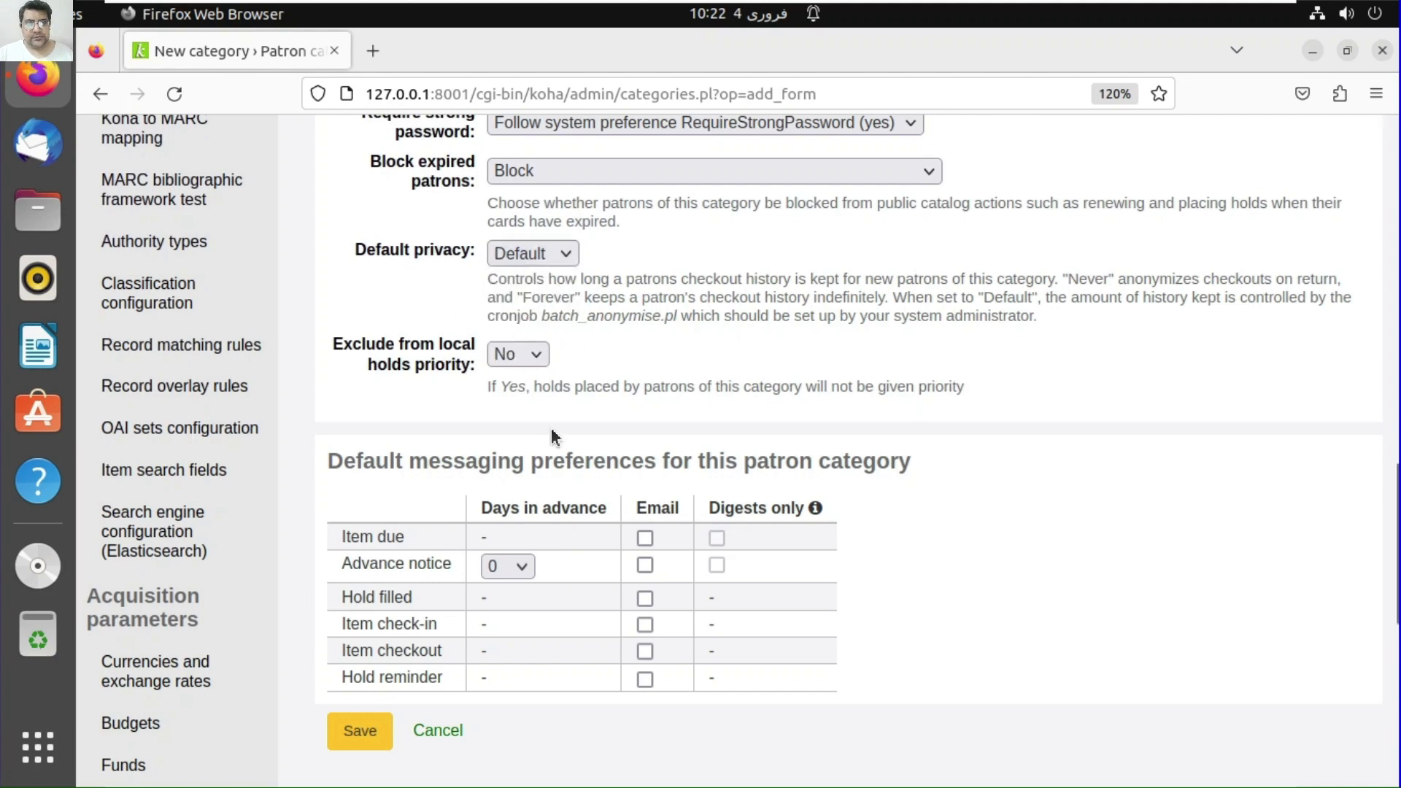
pyautogui.scroll(-2, 374, 220)
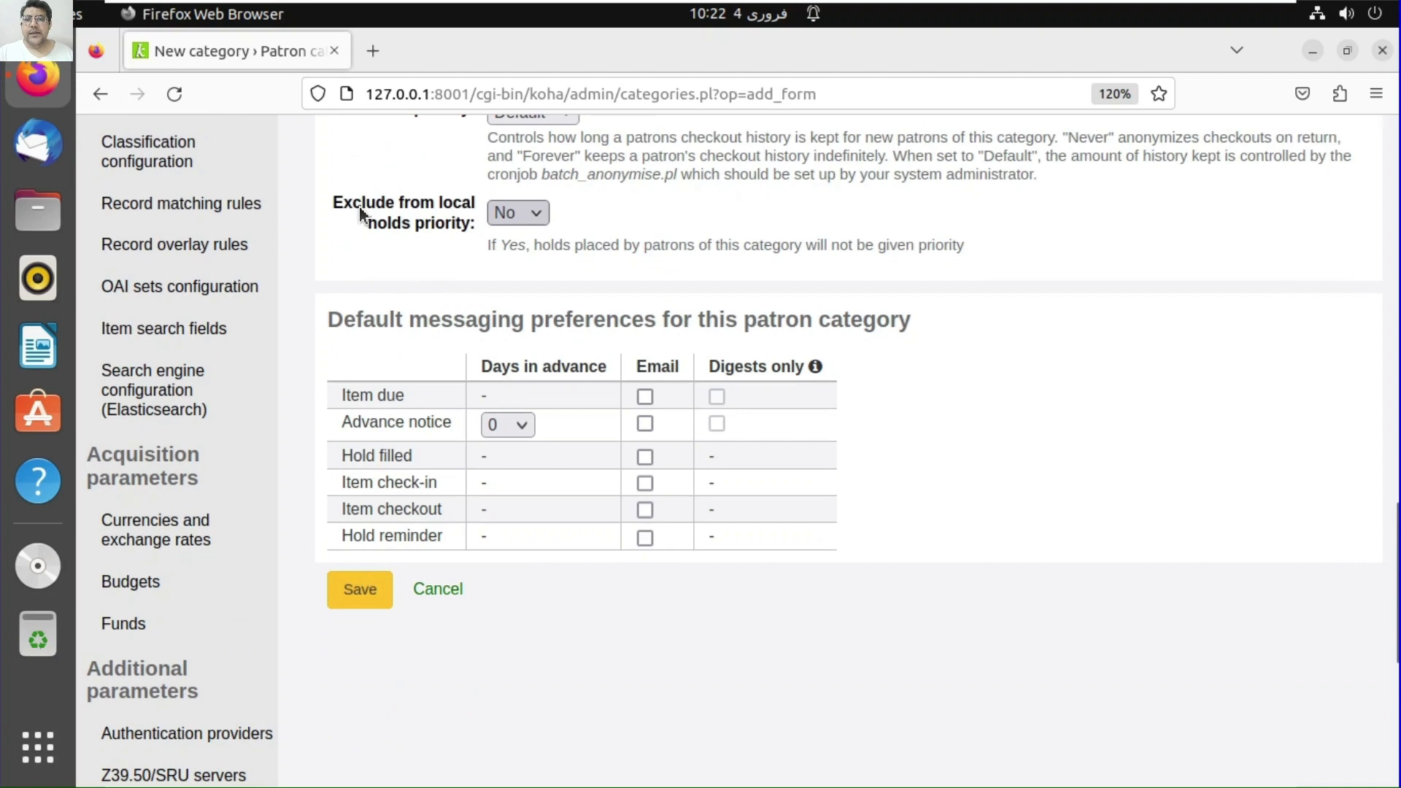
pyautogui.click(505, 221)
pyautogui.click(432, 252)
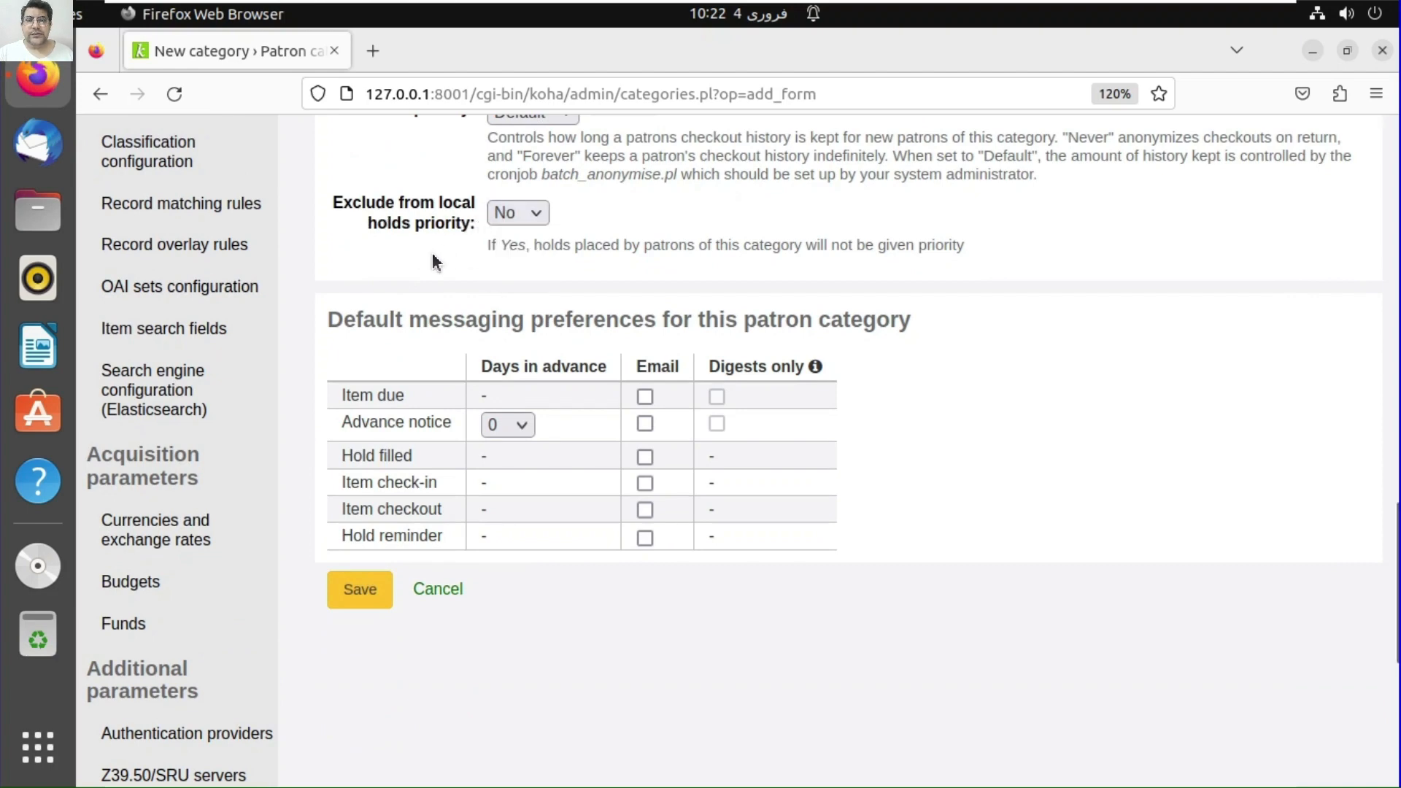
# - Enable email for all default messaging preferences, with digests only for Item due and Advance notice
pyautogui.scroll(-4, 544, 277)
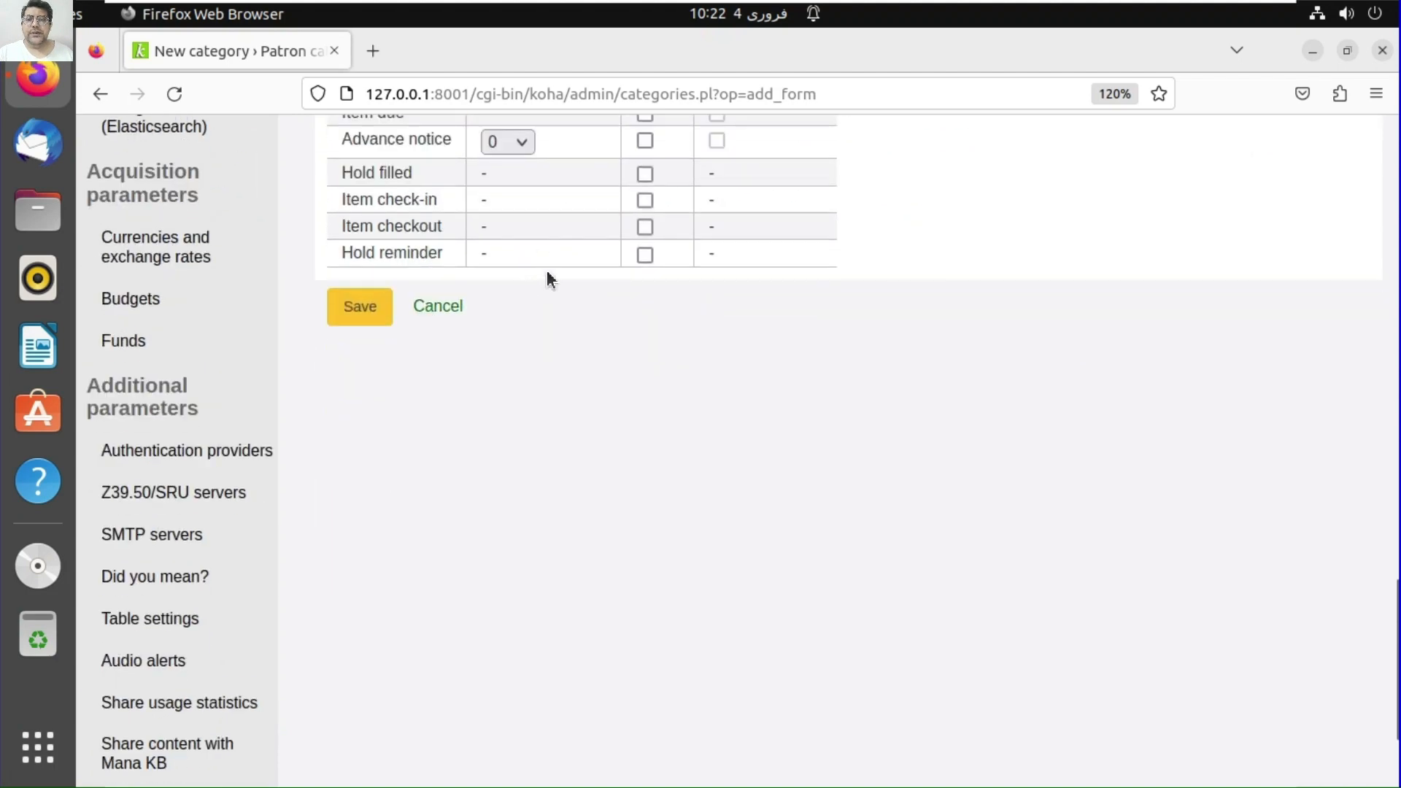
pyautogui.scroll(2, 547, 275)
pyautogui.click(645, 255)
pyautogui.click(645, 282)
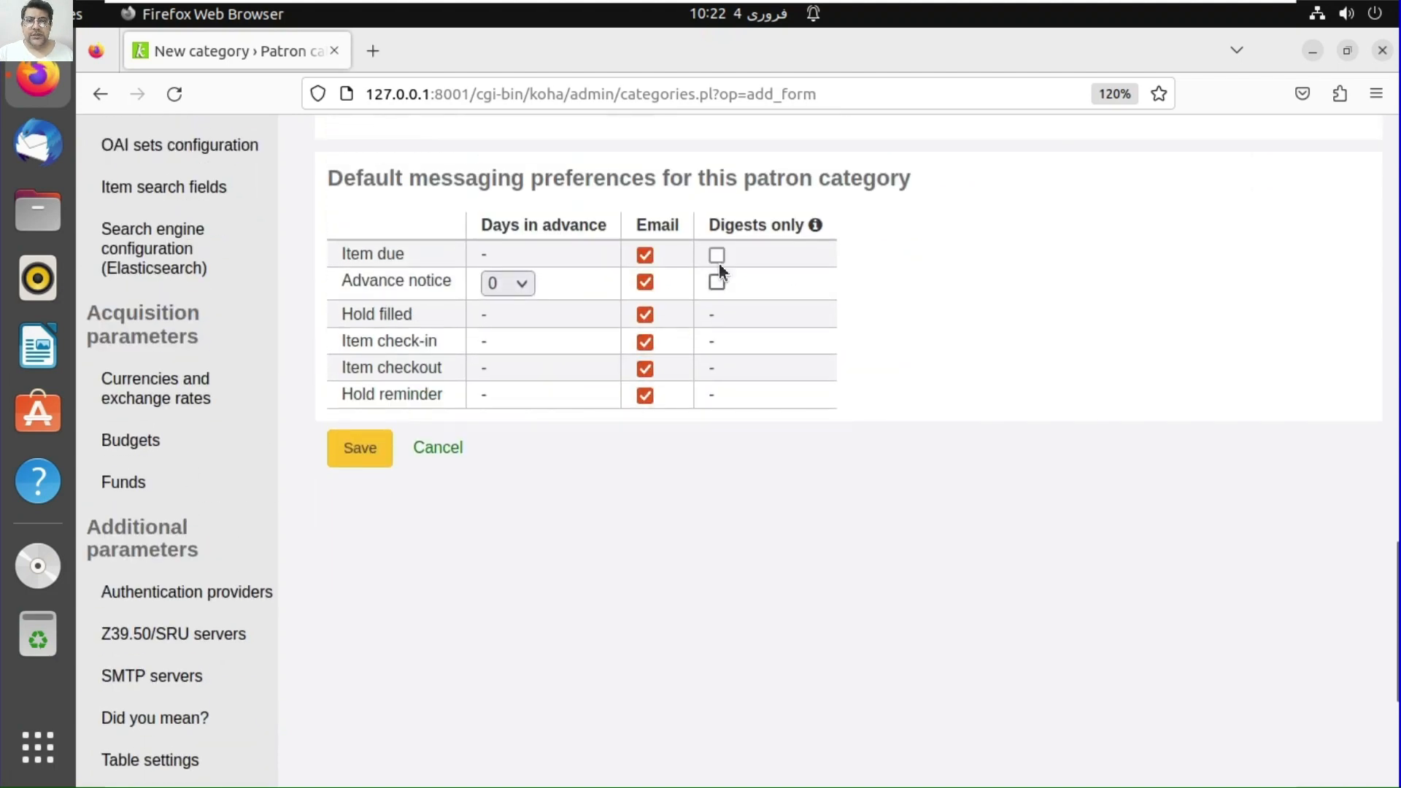
# - Set the advance notice to 2 days in advance and save the Teacher category
pyautogui.click(519, 286)
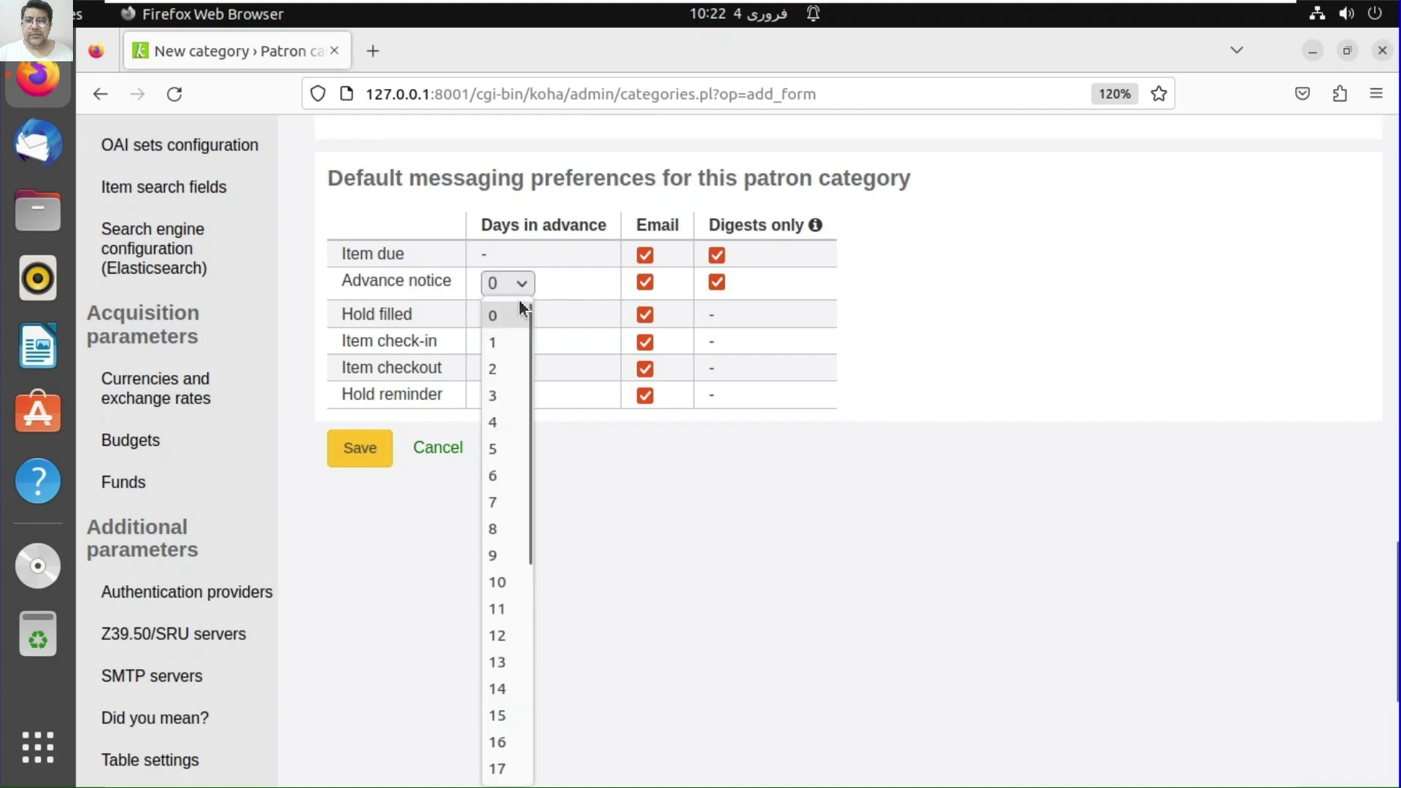
pyautogui.click(499, 370)
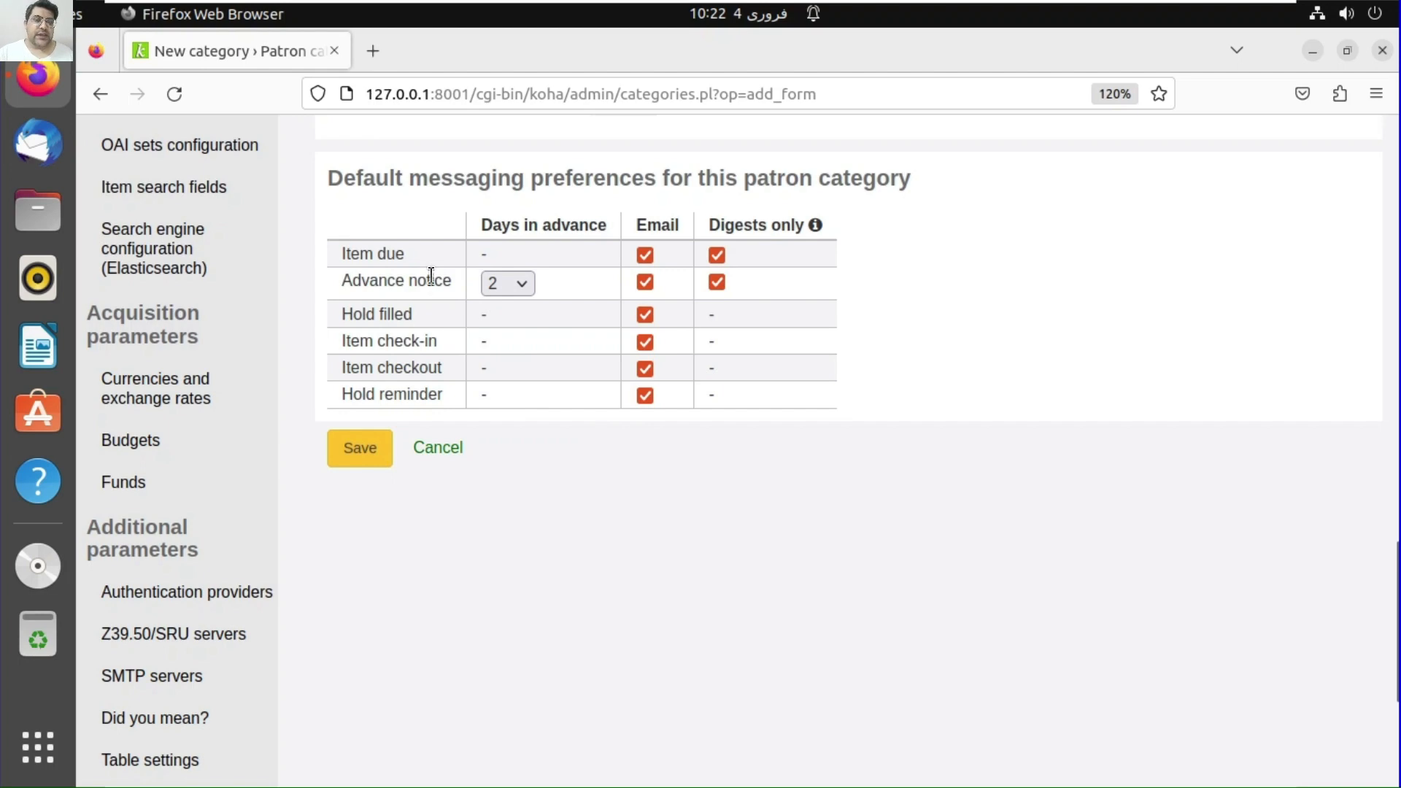
pyautogui.click(372, 454)
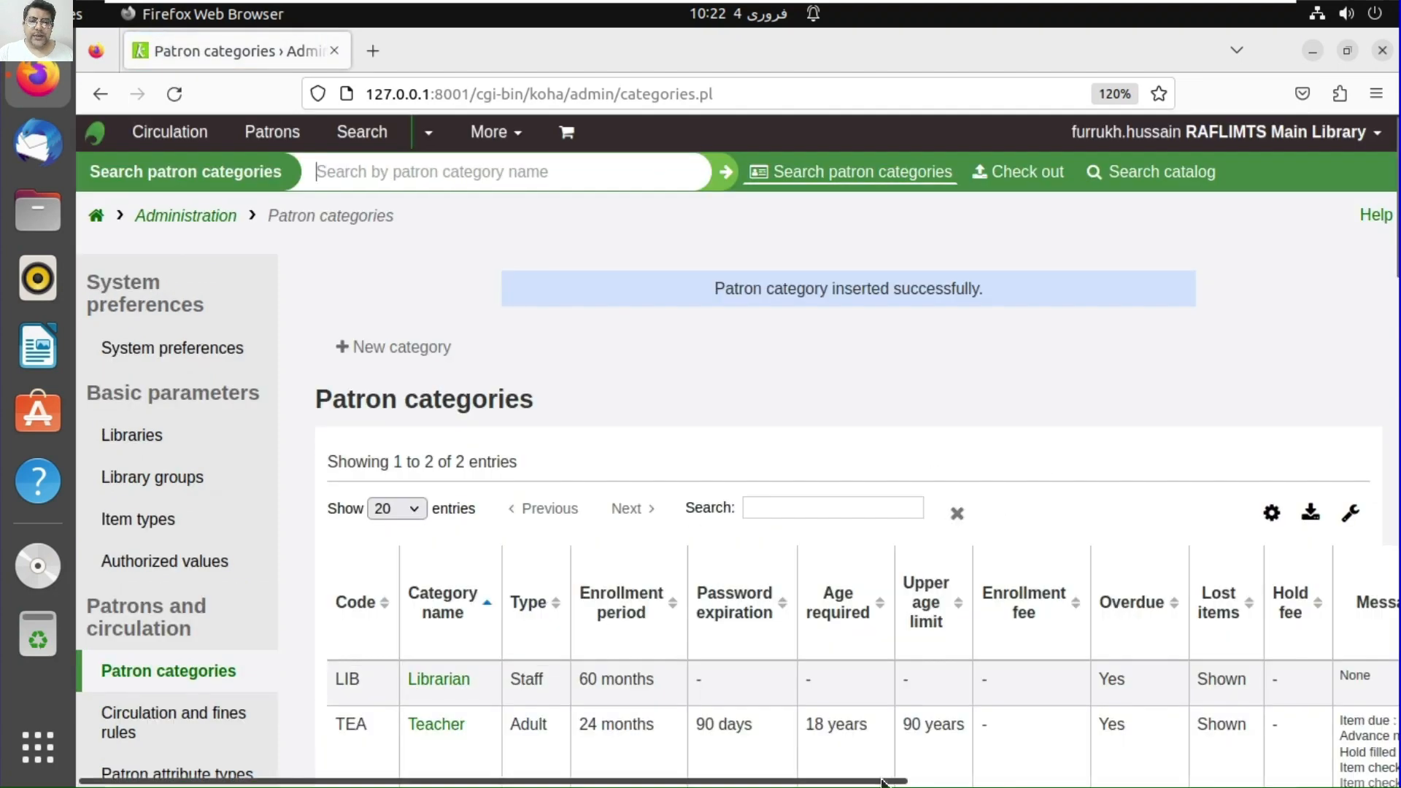
# - Examine the patron categories table across all its columns, checking the settings recorded for the Teacher category
pyautogui.moveTo(882, 783); pyautogui.dragTo(213, 737)
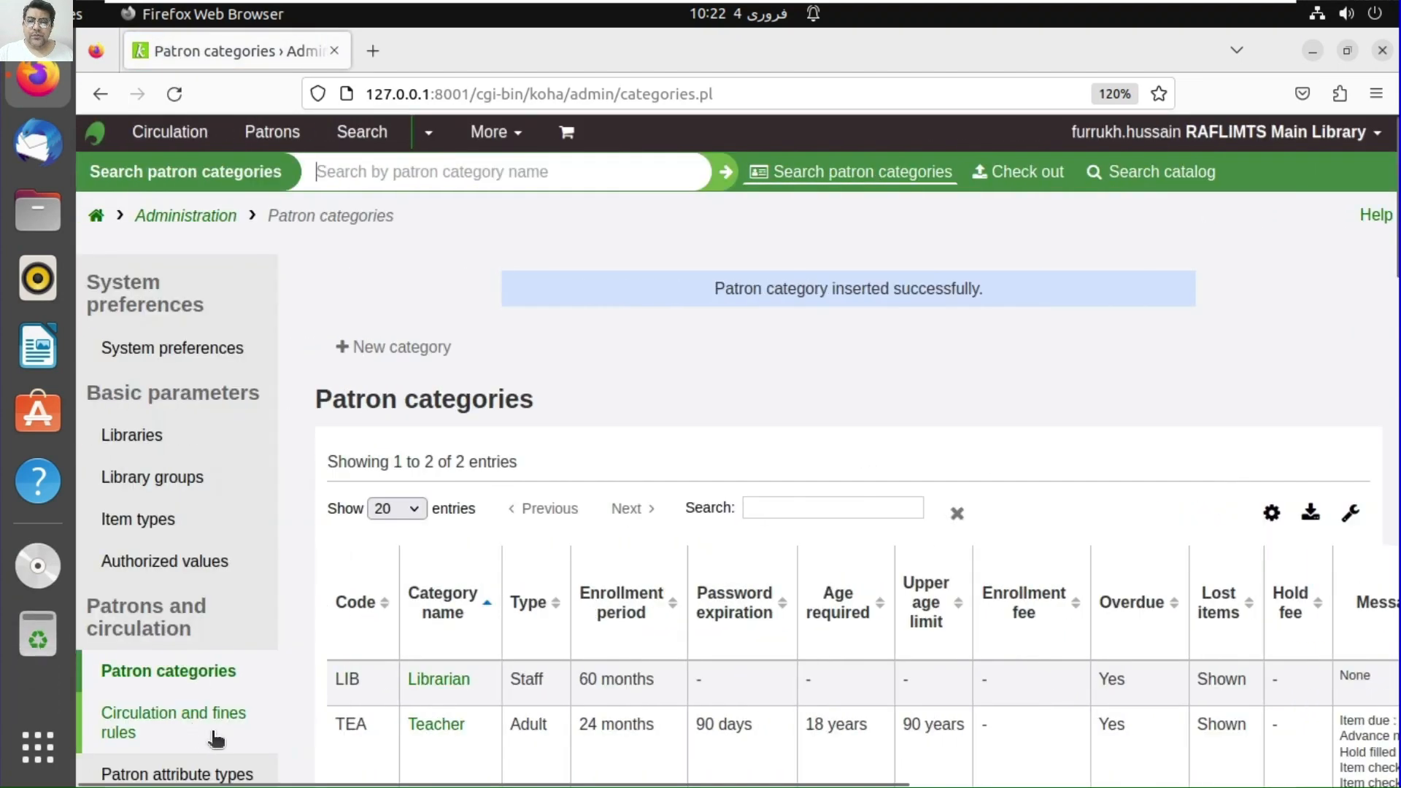
pyautogui.scroll(-3, 477, 701)
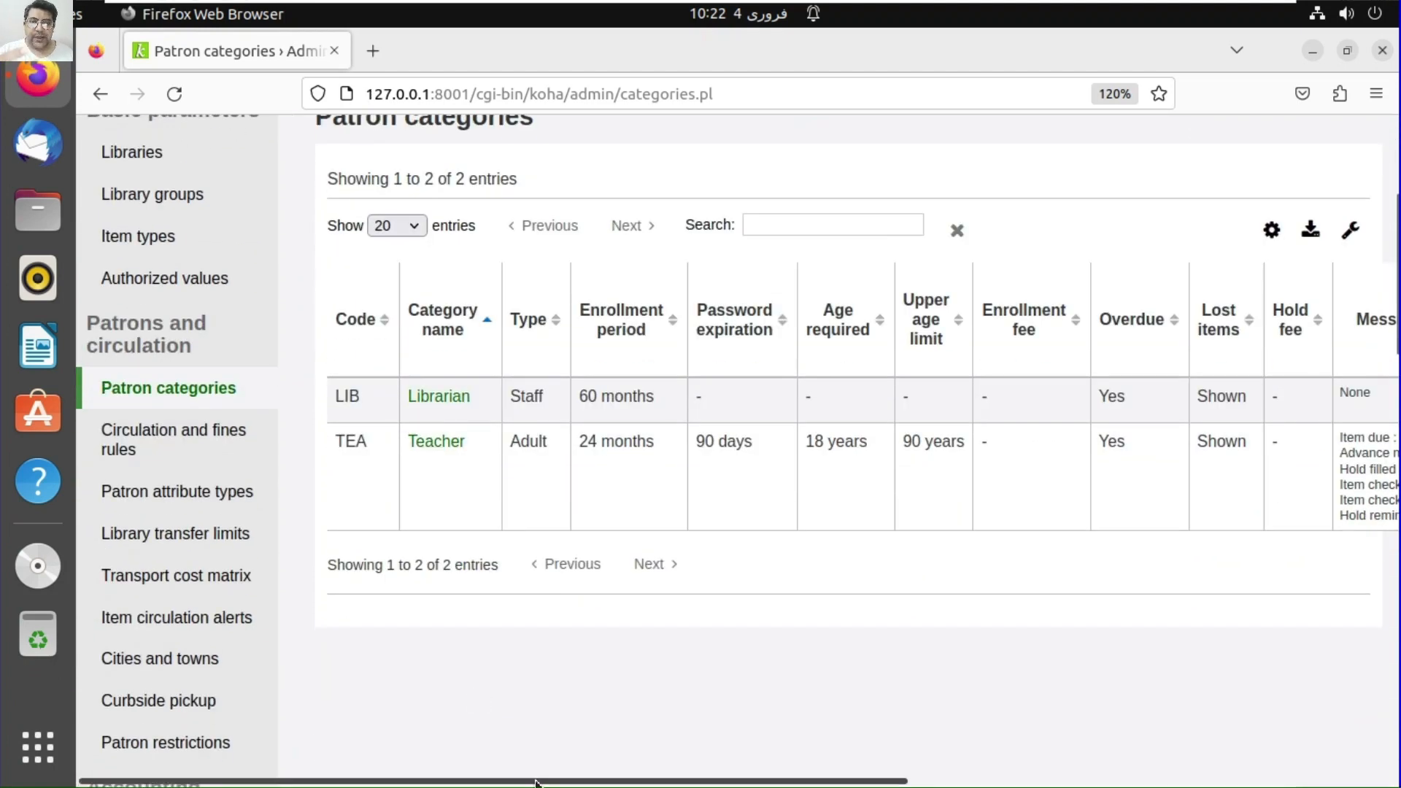
pyautogui.moveTo(536, 782); pyautogui.dragTo(992, 782)
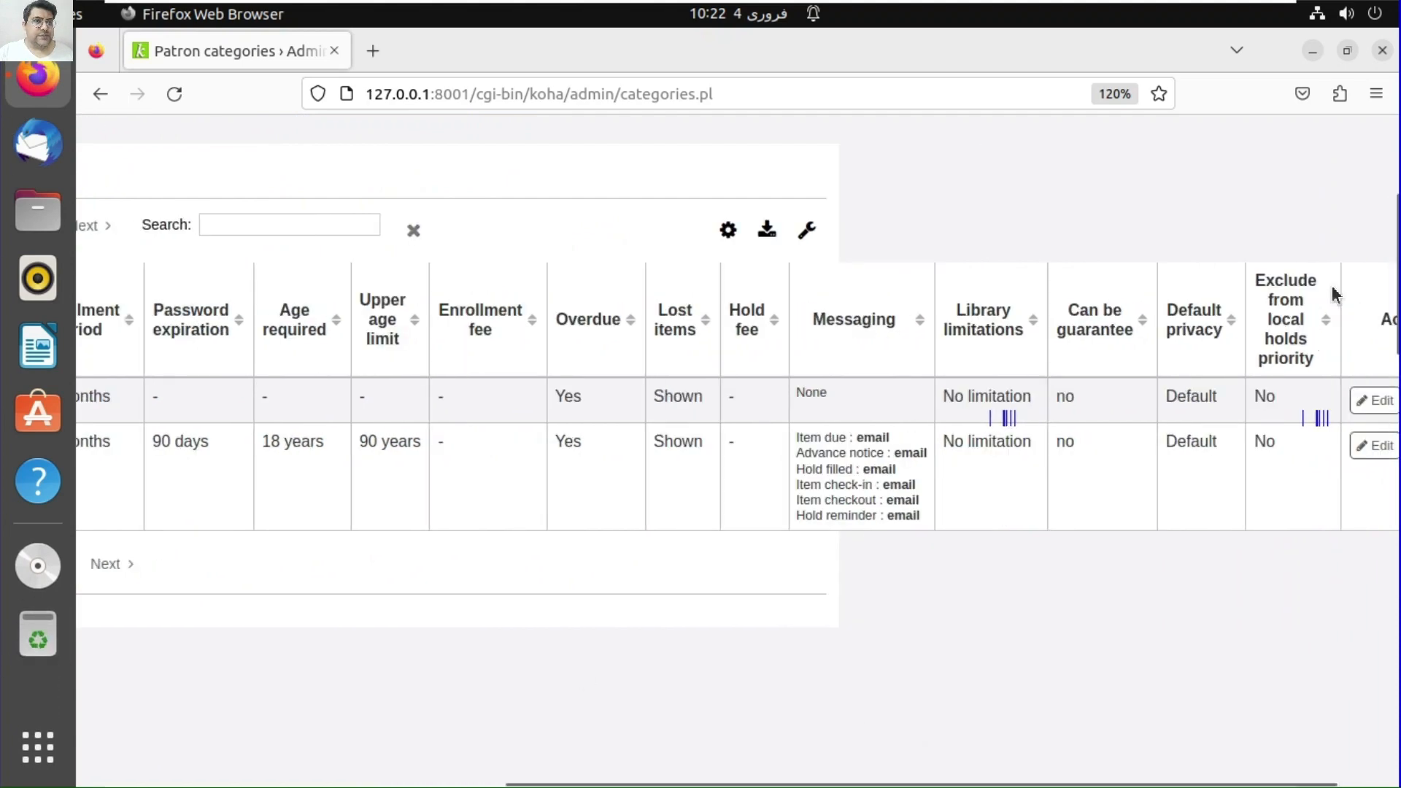
pyautogui.hotkey('ctrl', '-')
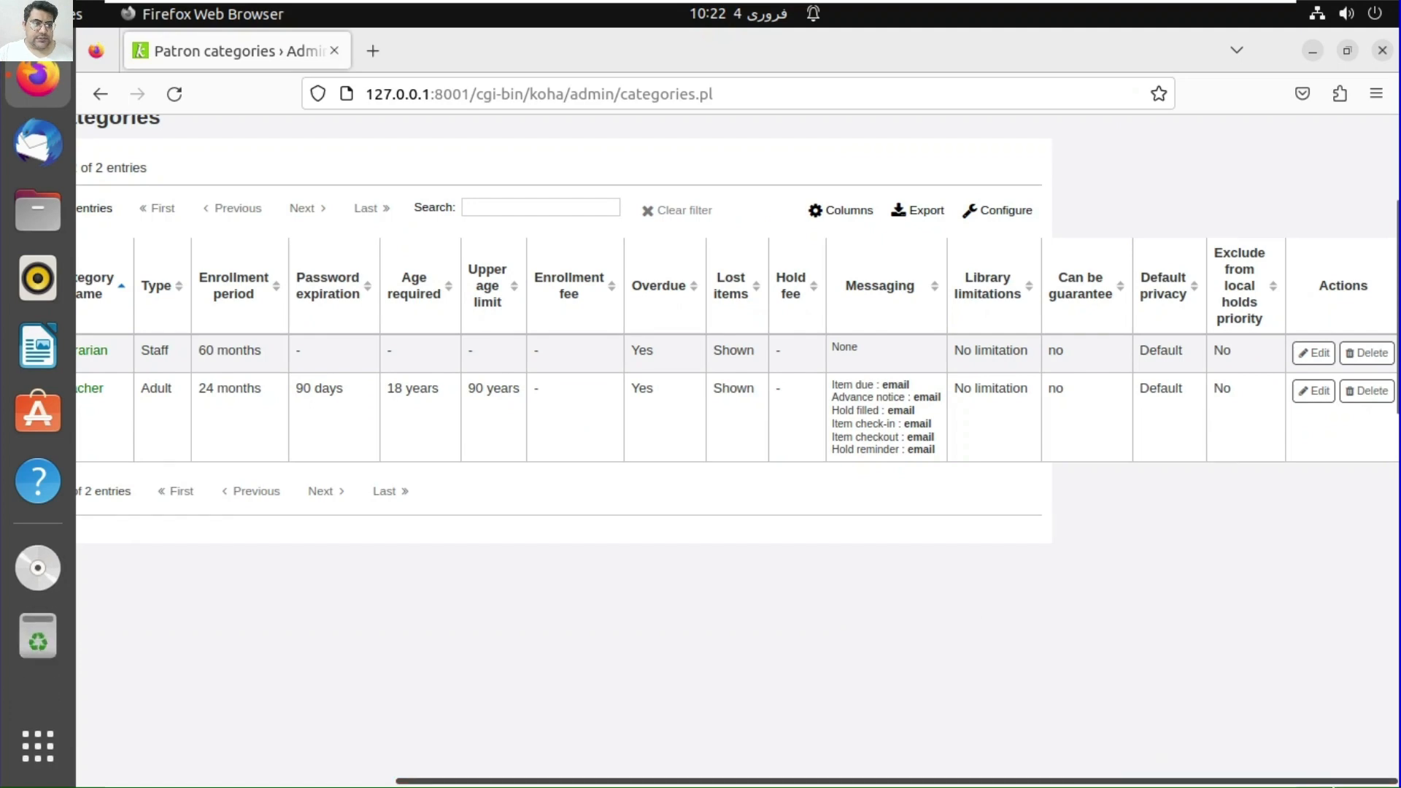
pyautogui.moveTo(1386, 782); pyautogui.dragTo(1232, 782)
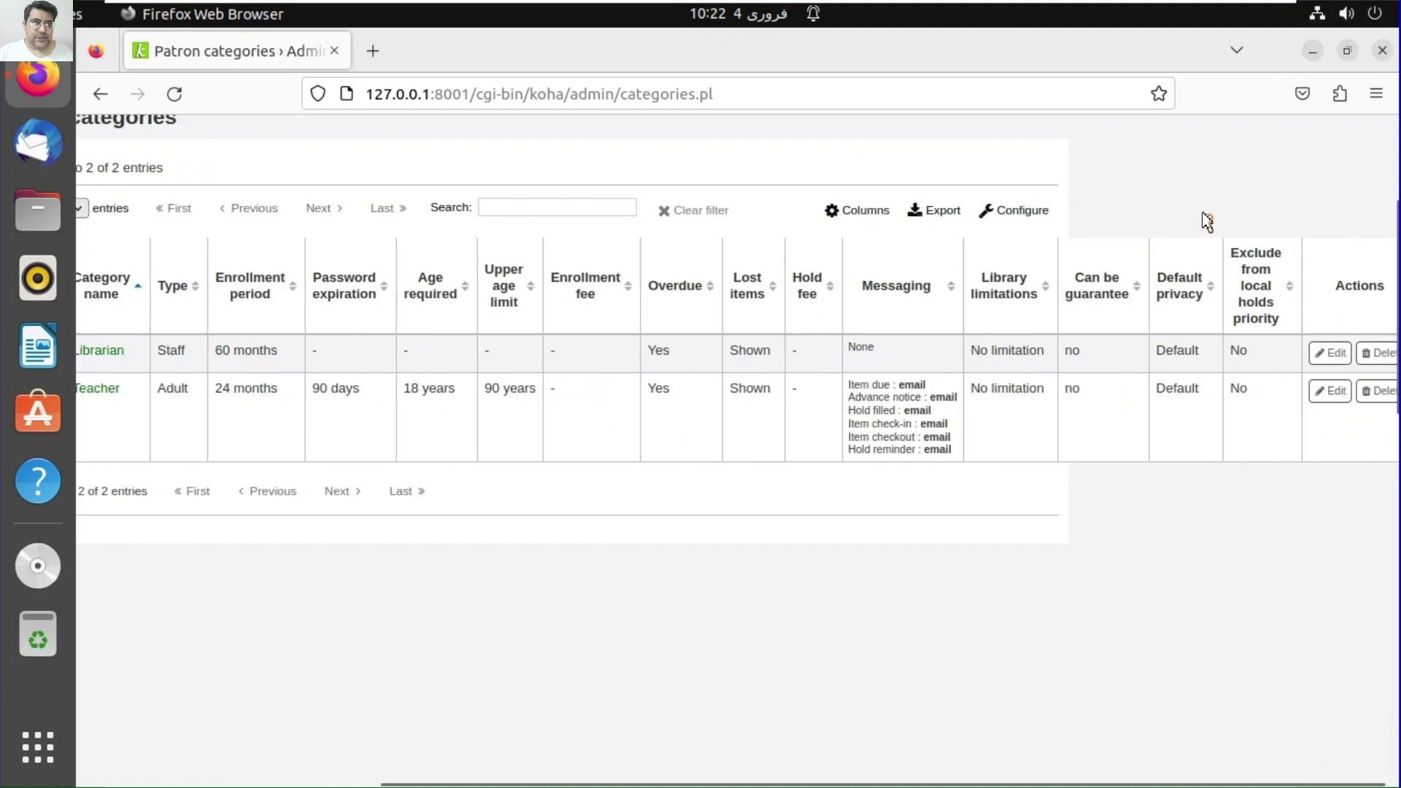
pyautogui.click(1376, 94)
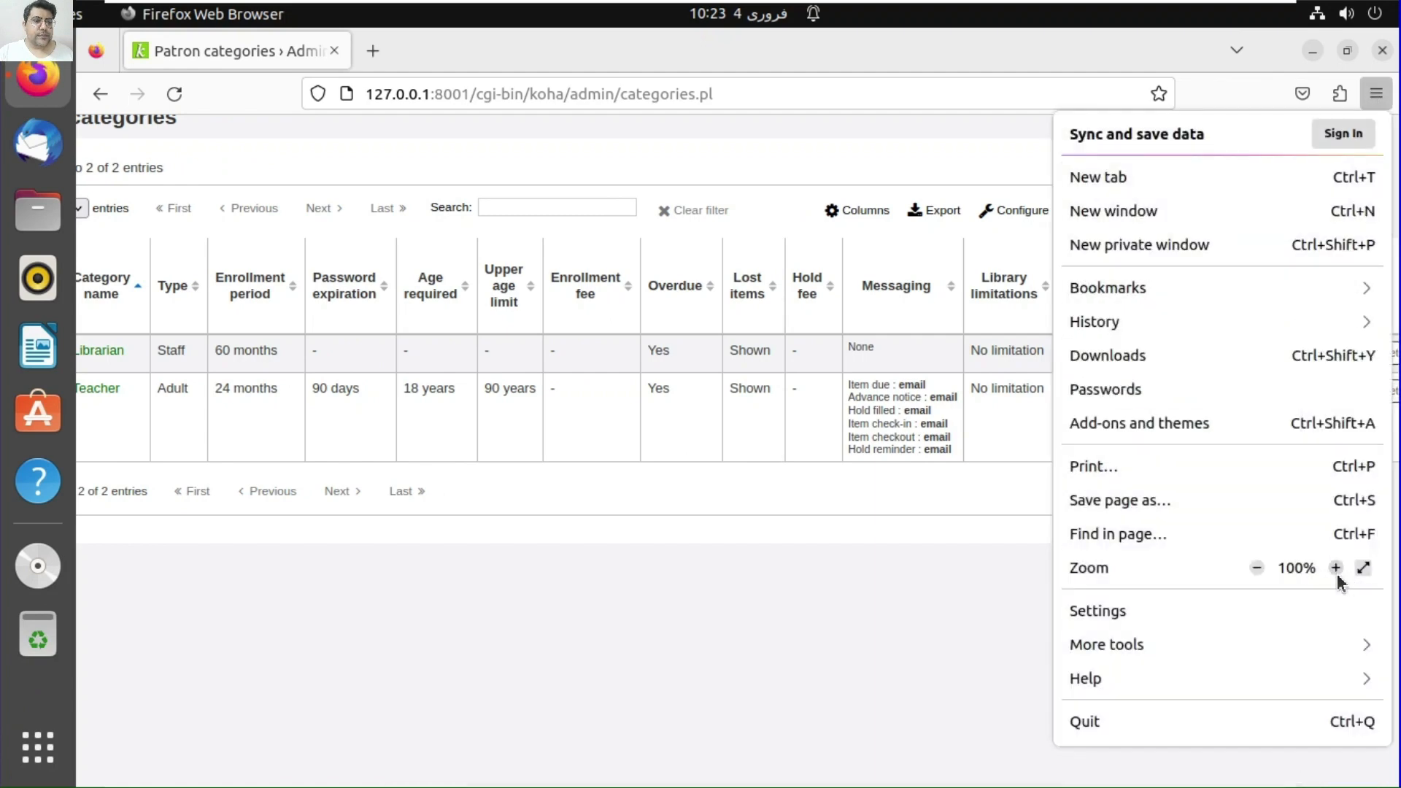
pyautogui.click(1337, 572)
pyautogui.click(1337, 572)
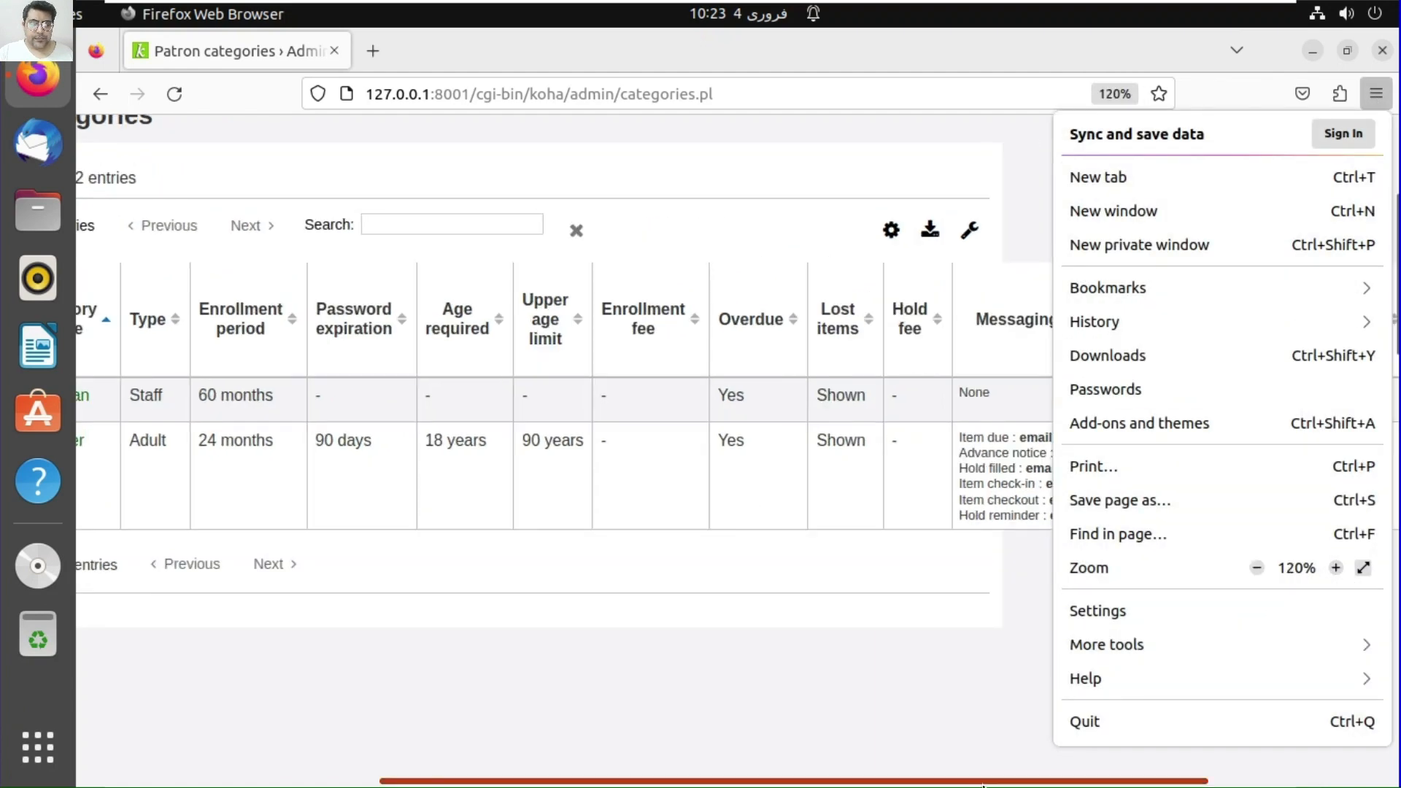
pyautogui.moveTo(983, 784); pyautogui.dragTo(672, 782)
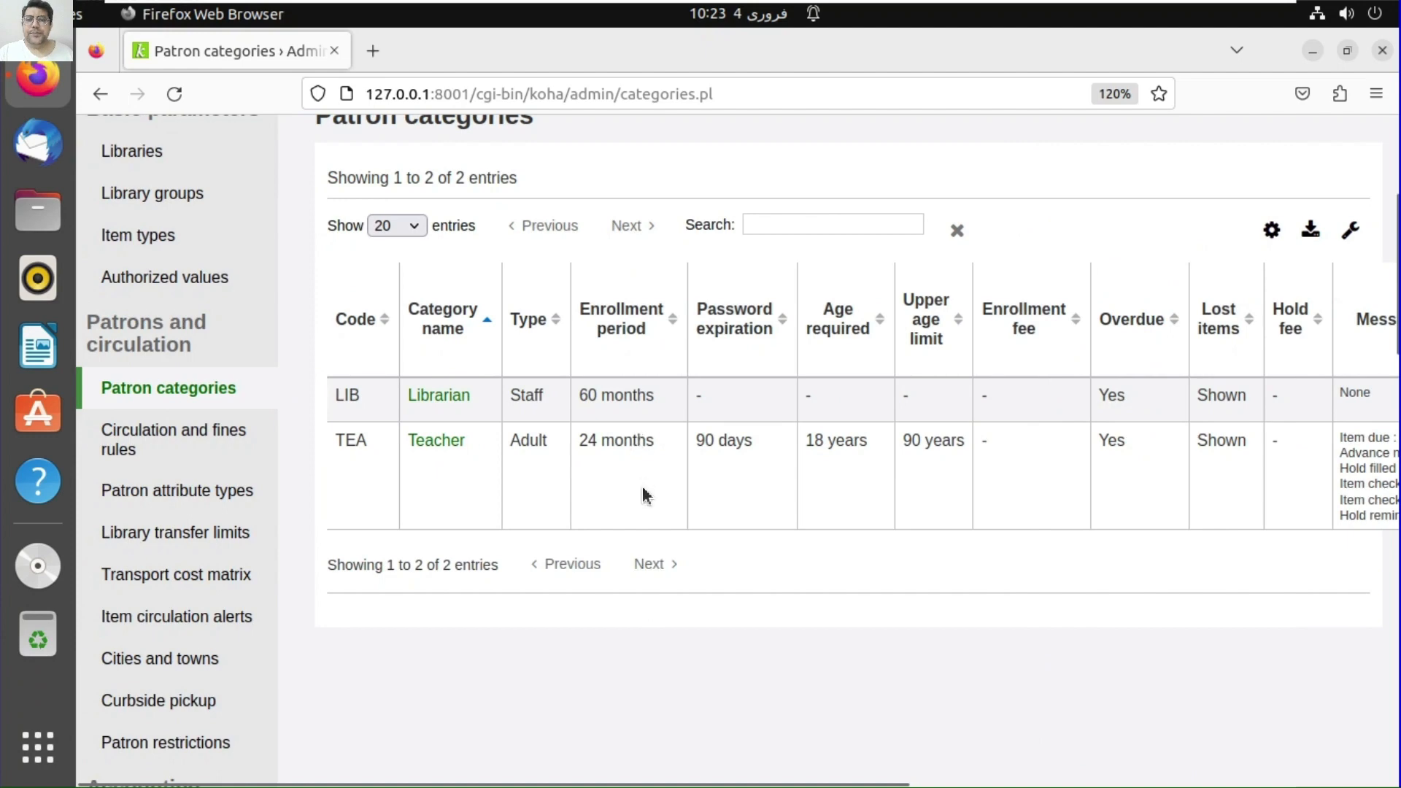
# - Start a new patron category and enter 1A as its category code
pyautogui.scroll(5, 642, 487)
pyautogui.click(429, 349)
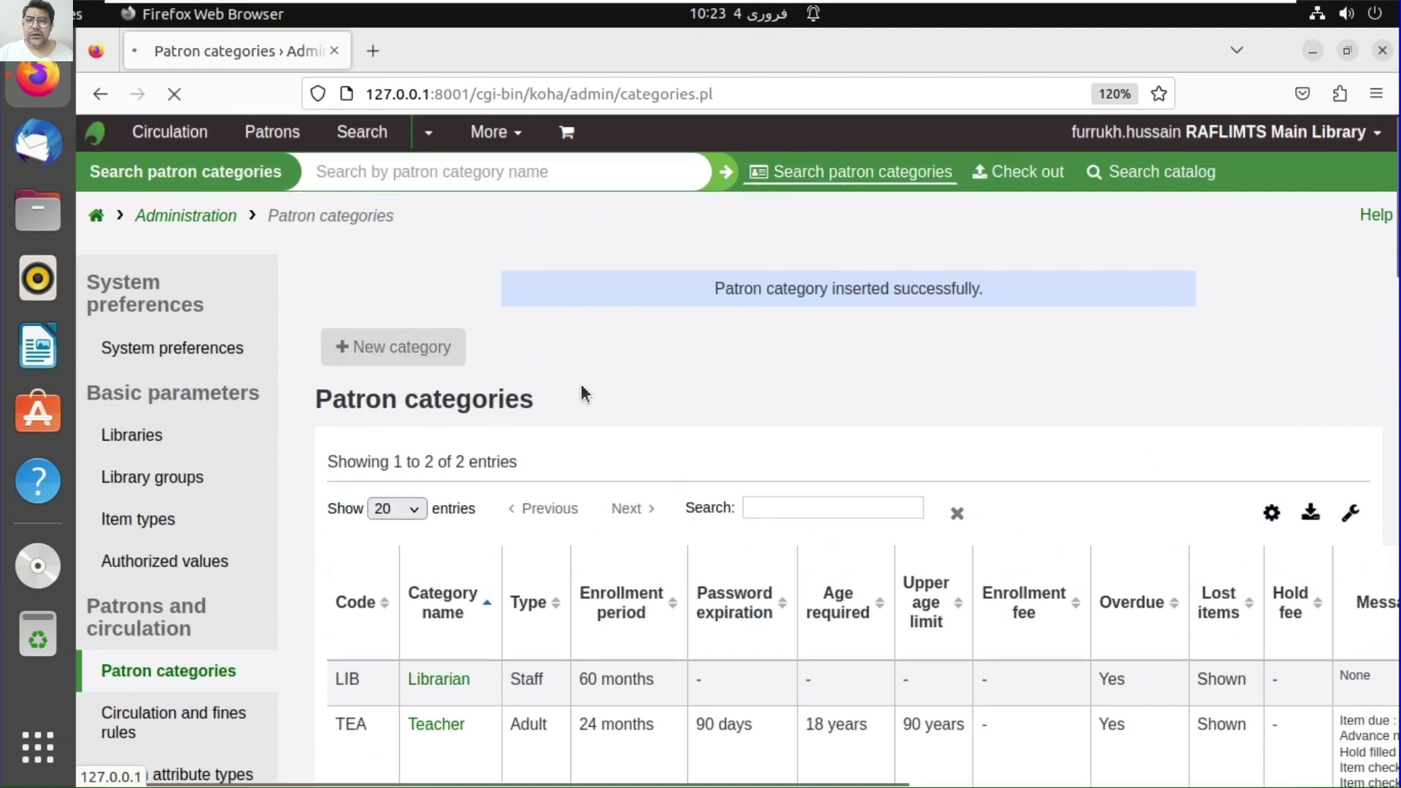
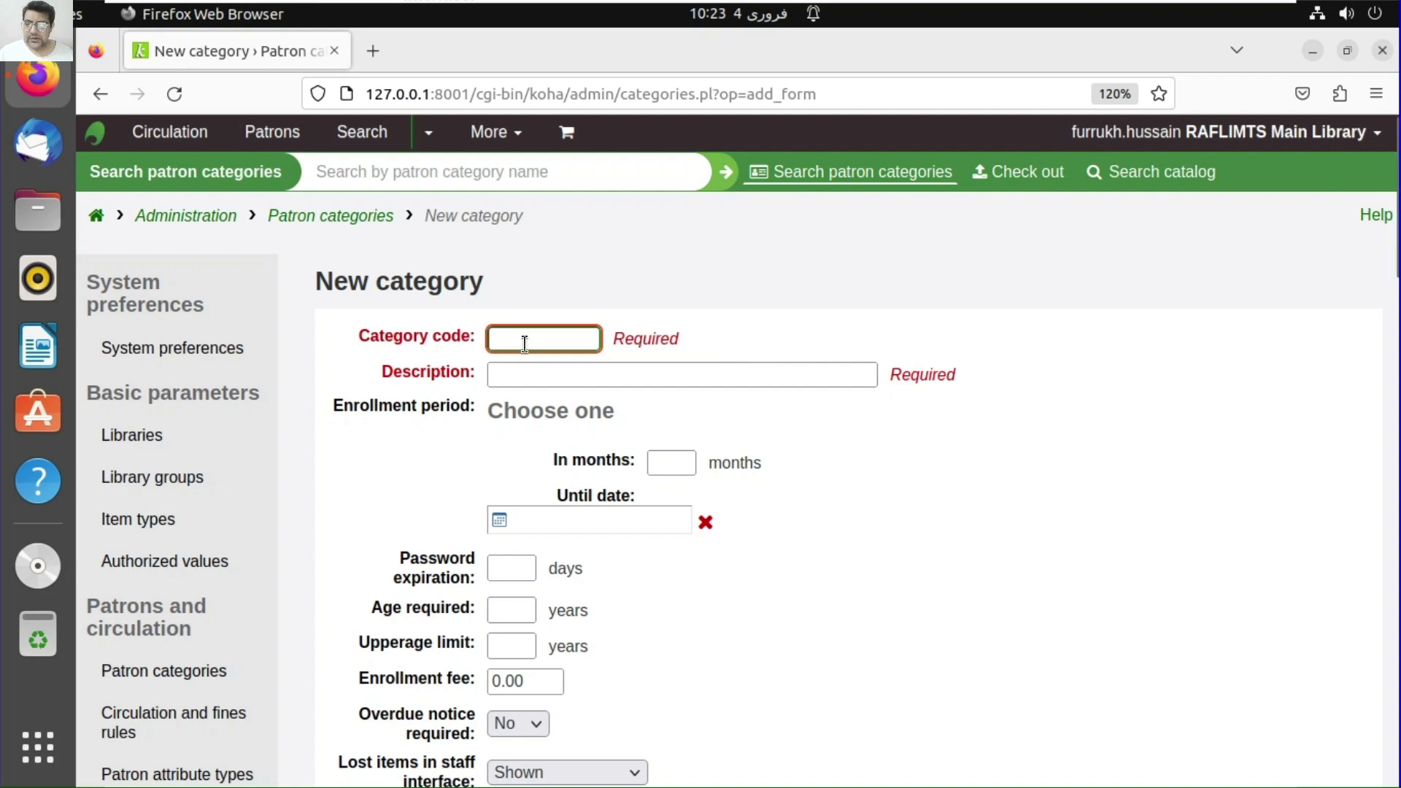
pyautogui.write('1a')
pyautogui.press('Tab')
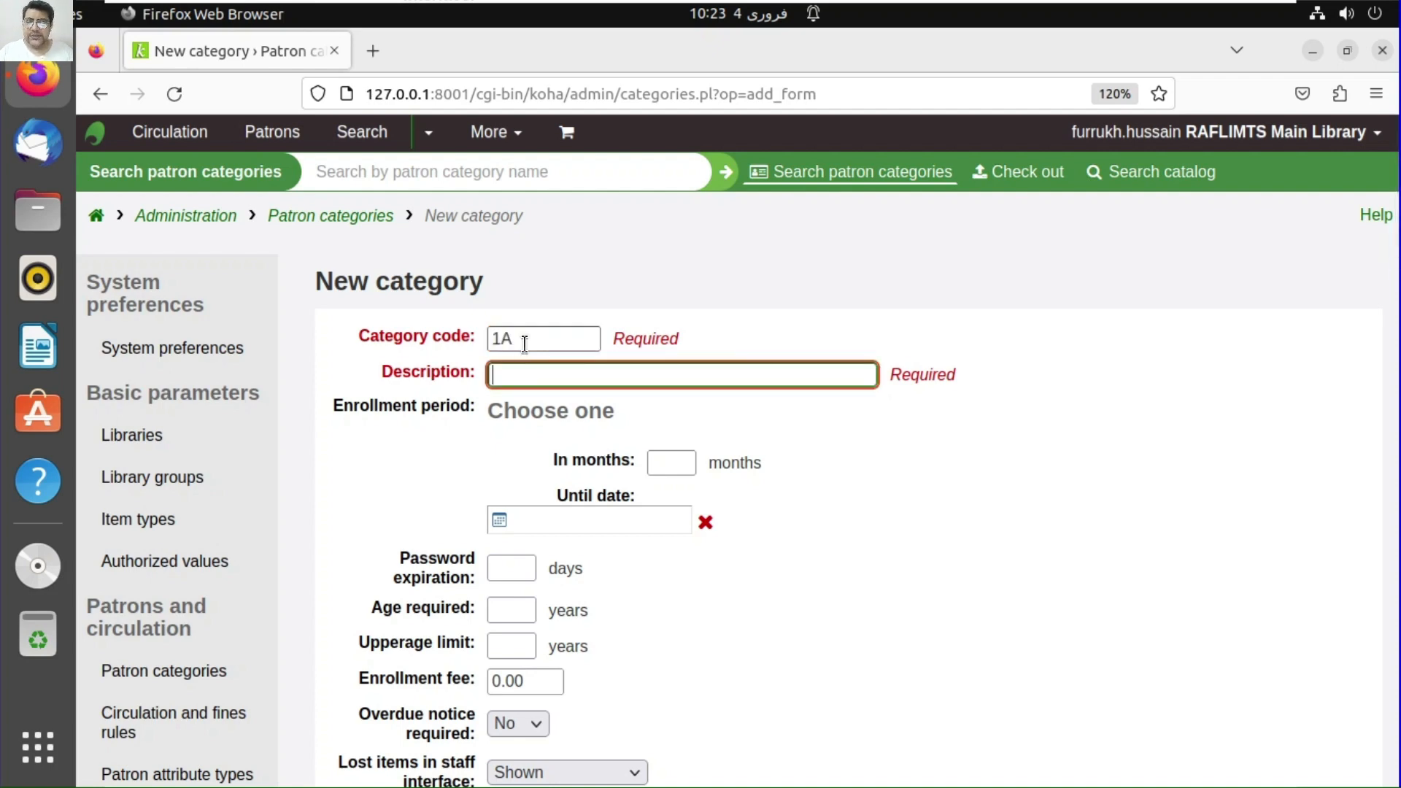
# - Enter "Student - Class 1A" as the new category's description
pyautogui.write('C')
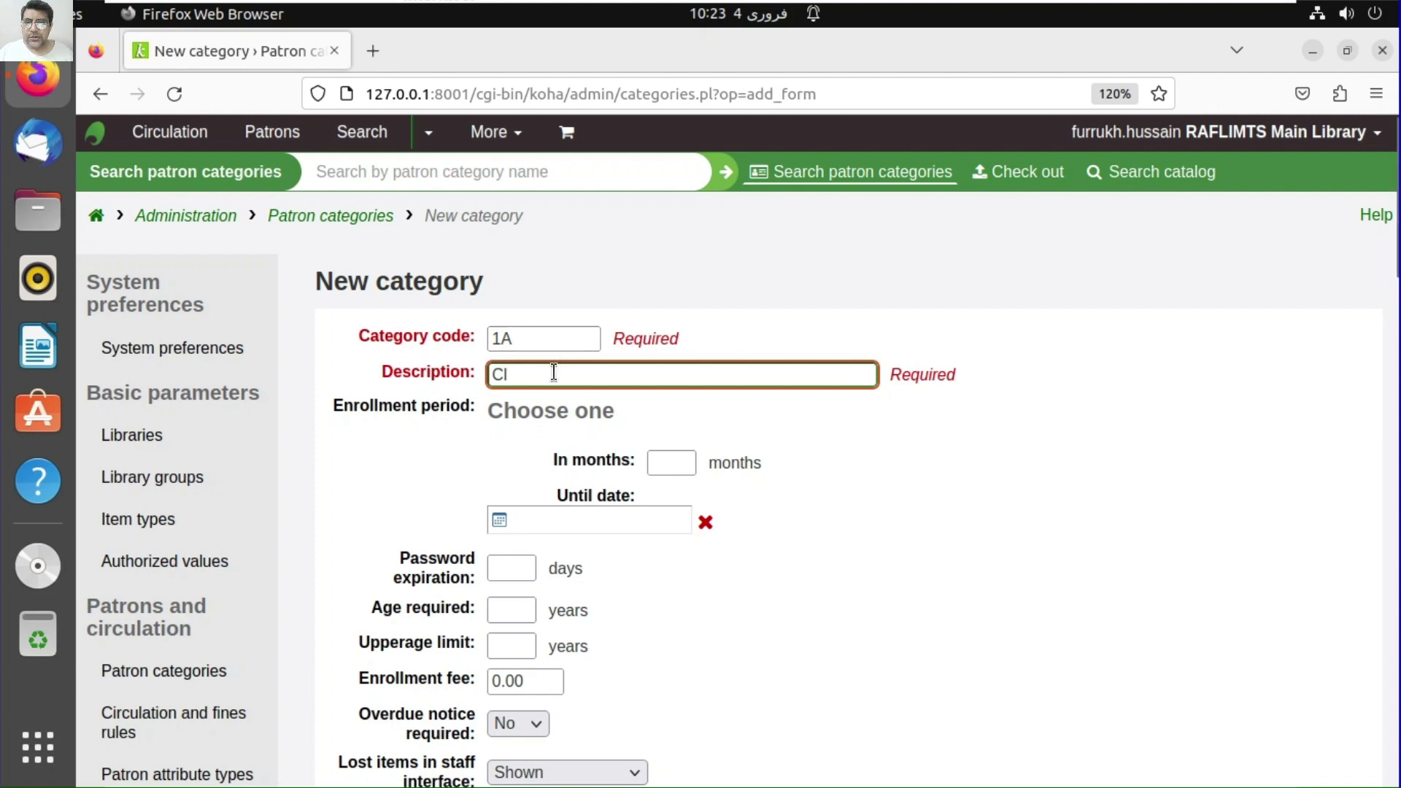
pyautogui.write('lass')
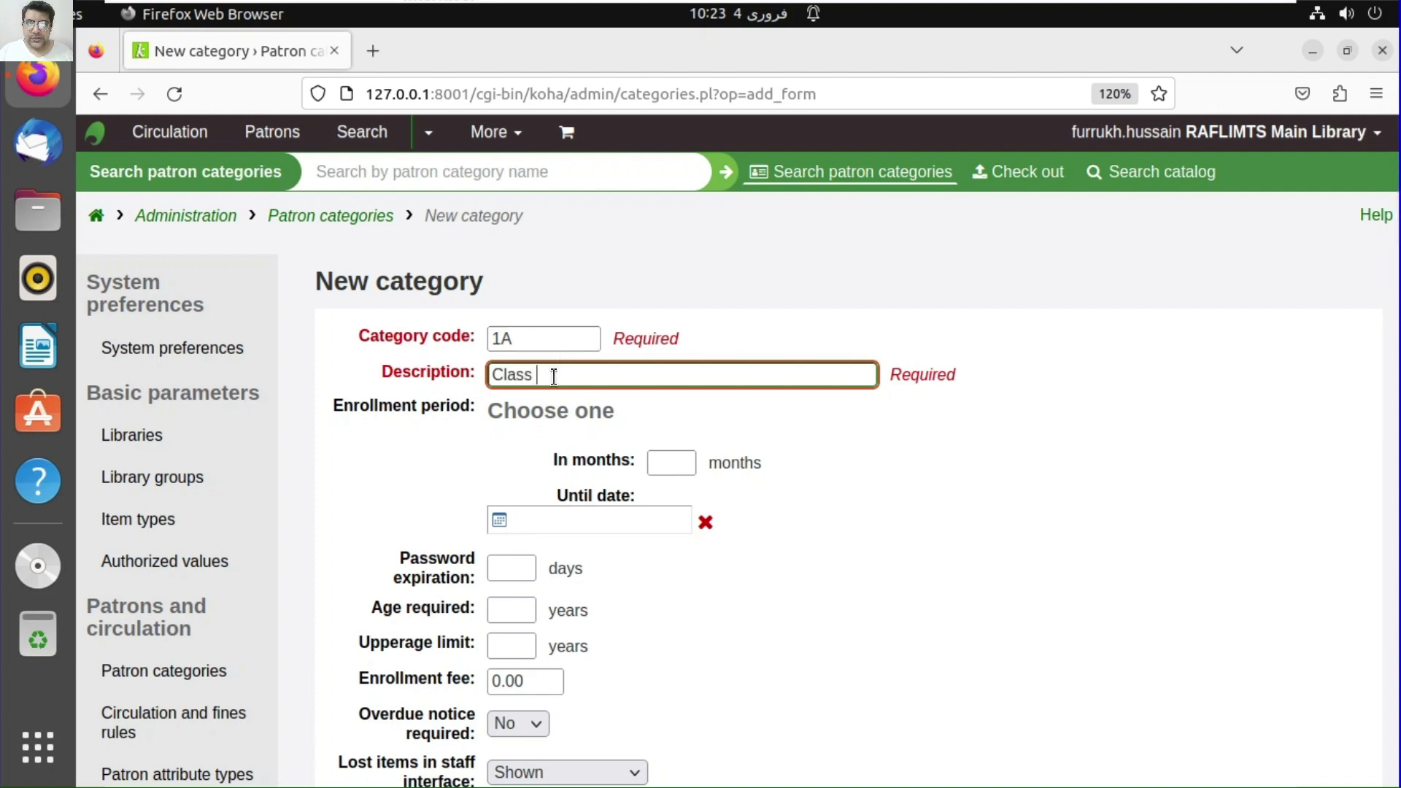
pyautogui.write(' A')
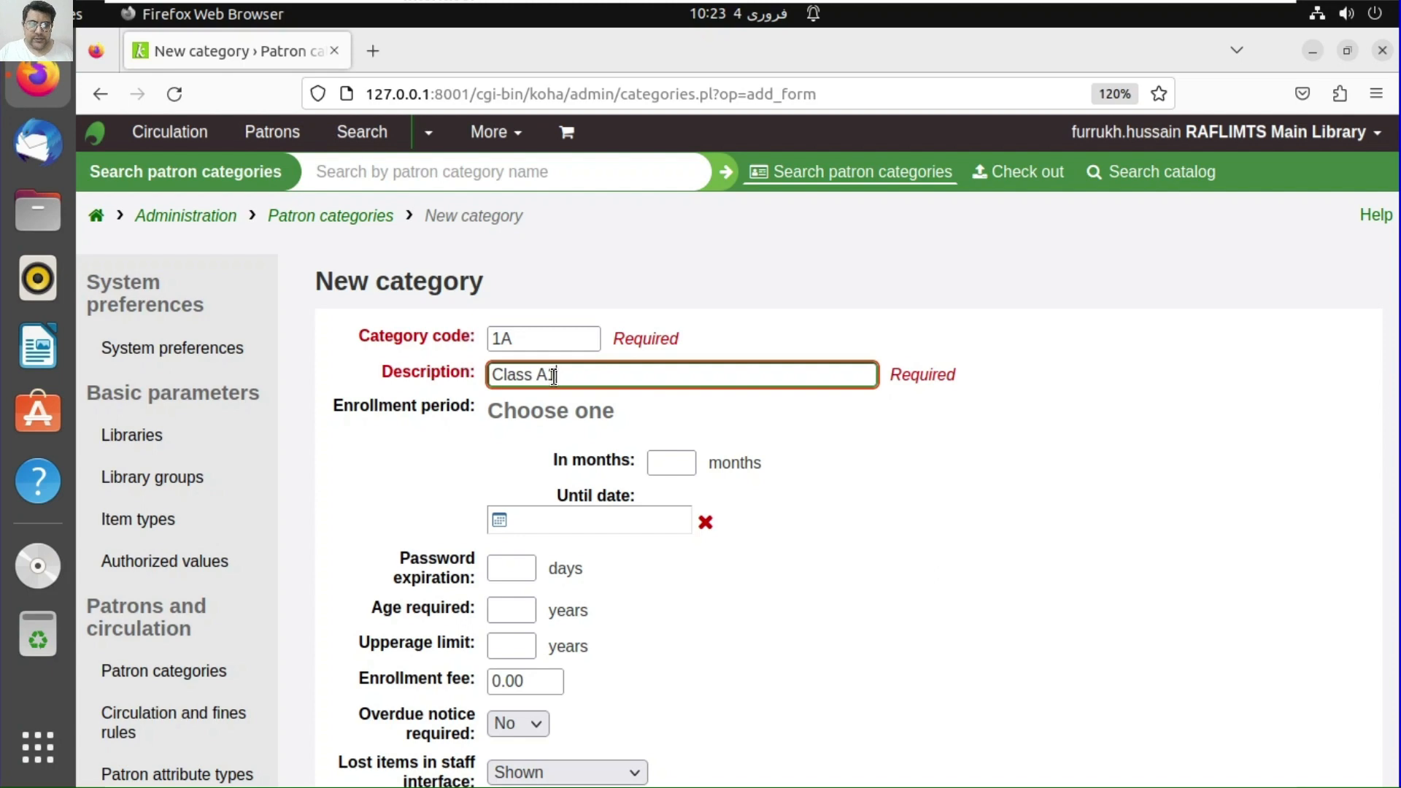
pyautogui.press('BackSpace')
pyautogui.write('Student ')
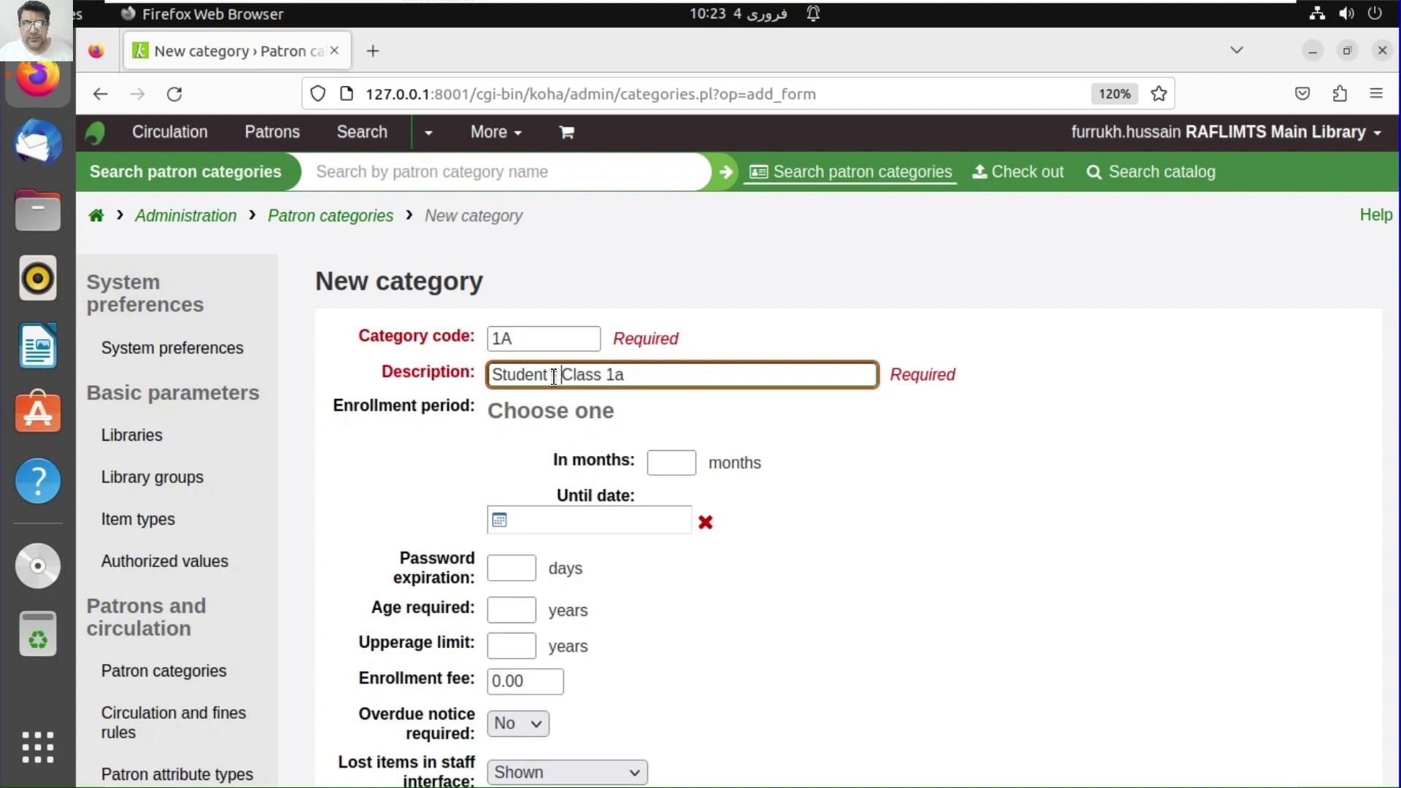
pyautogui.write(' - ')
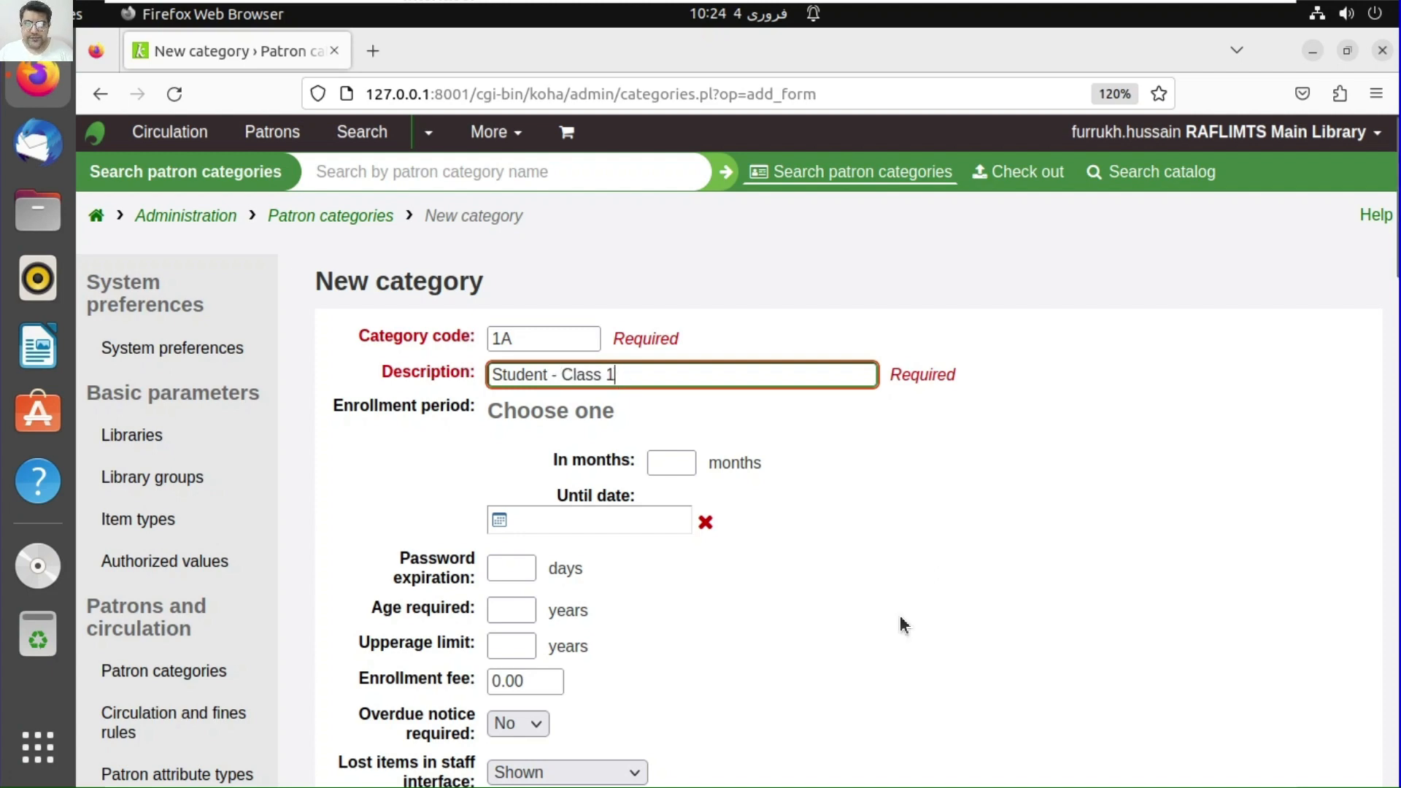
pyautogui.write('A')
# - Set the new category's enrollment period to 12 months
pyautogui.click(681, 467)
pyautogui.write('1')
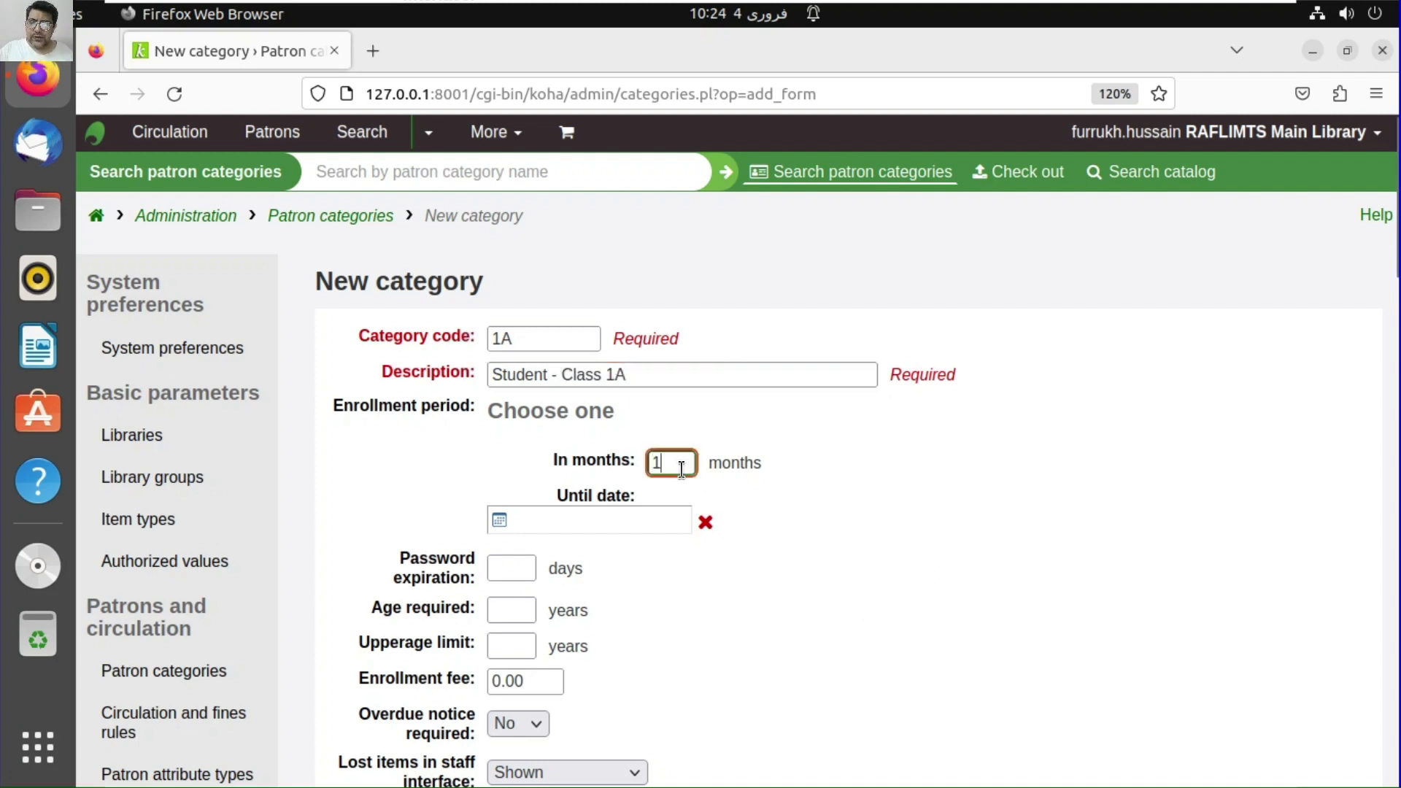
pyautogui.write('2')
pyautogui.scroll(-3, 773, 518)
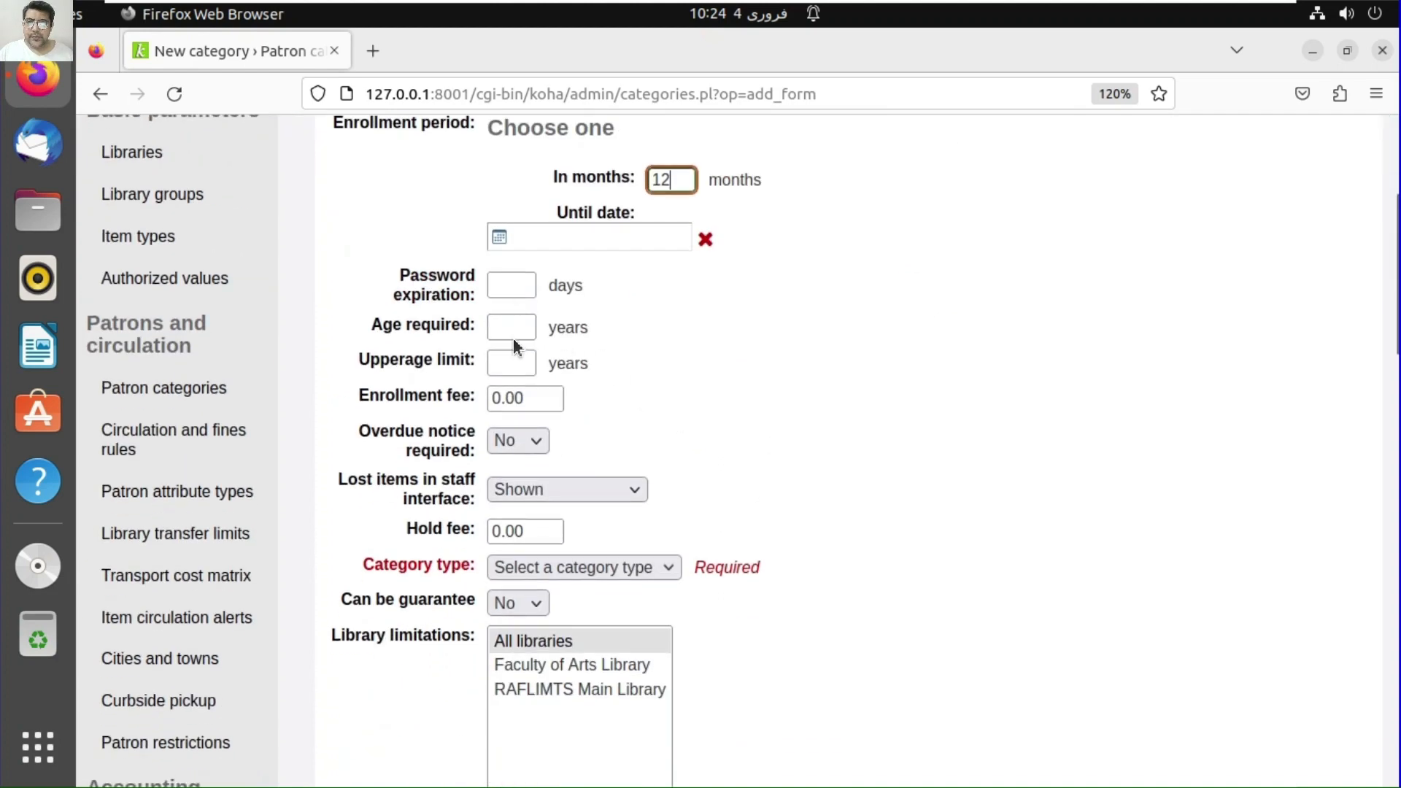
# - Set the new category's required age to 2 years and its upper age limit to 6 years
pyautogui.click(511, 328)
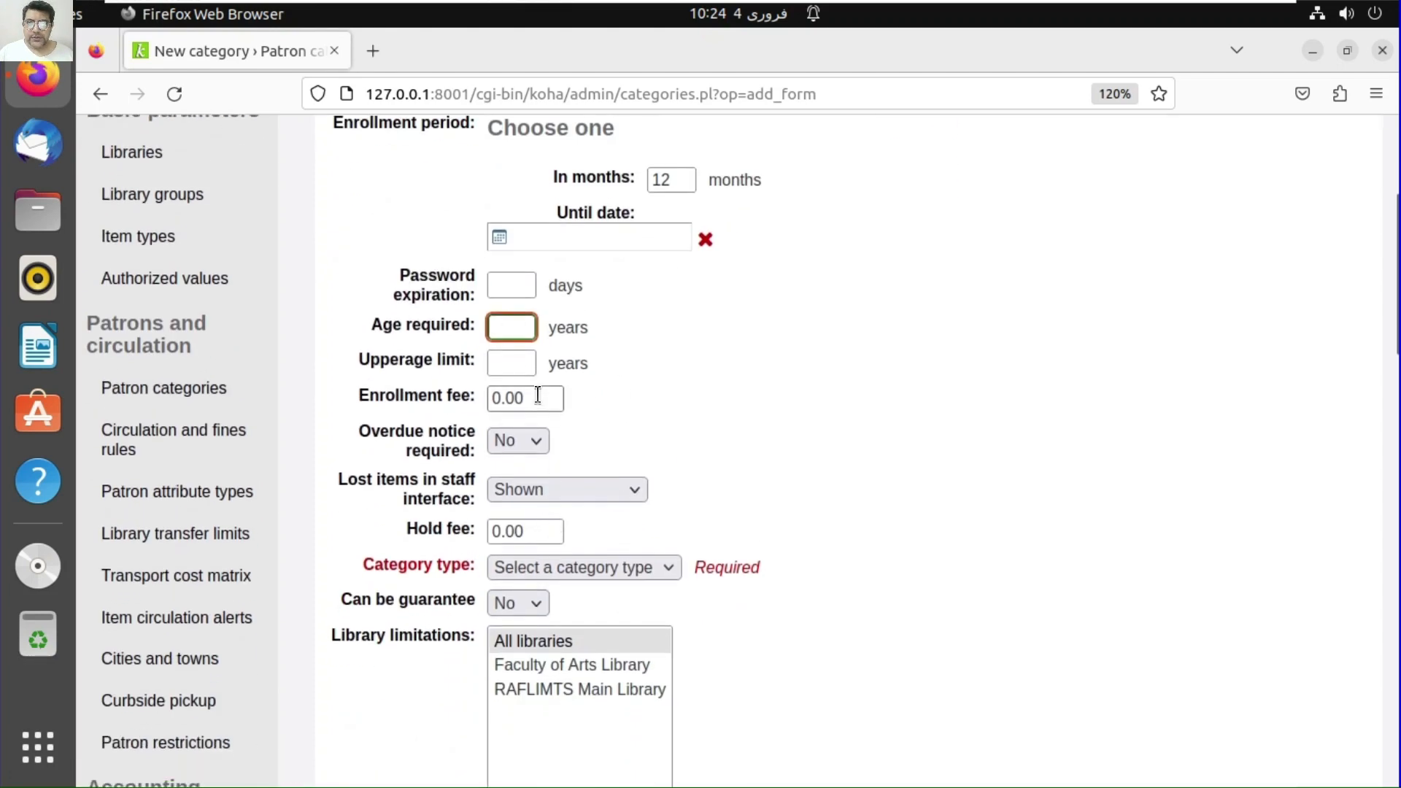
pyautogui.click(514, 286)
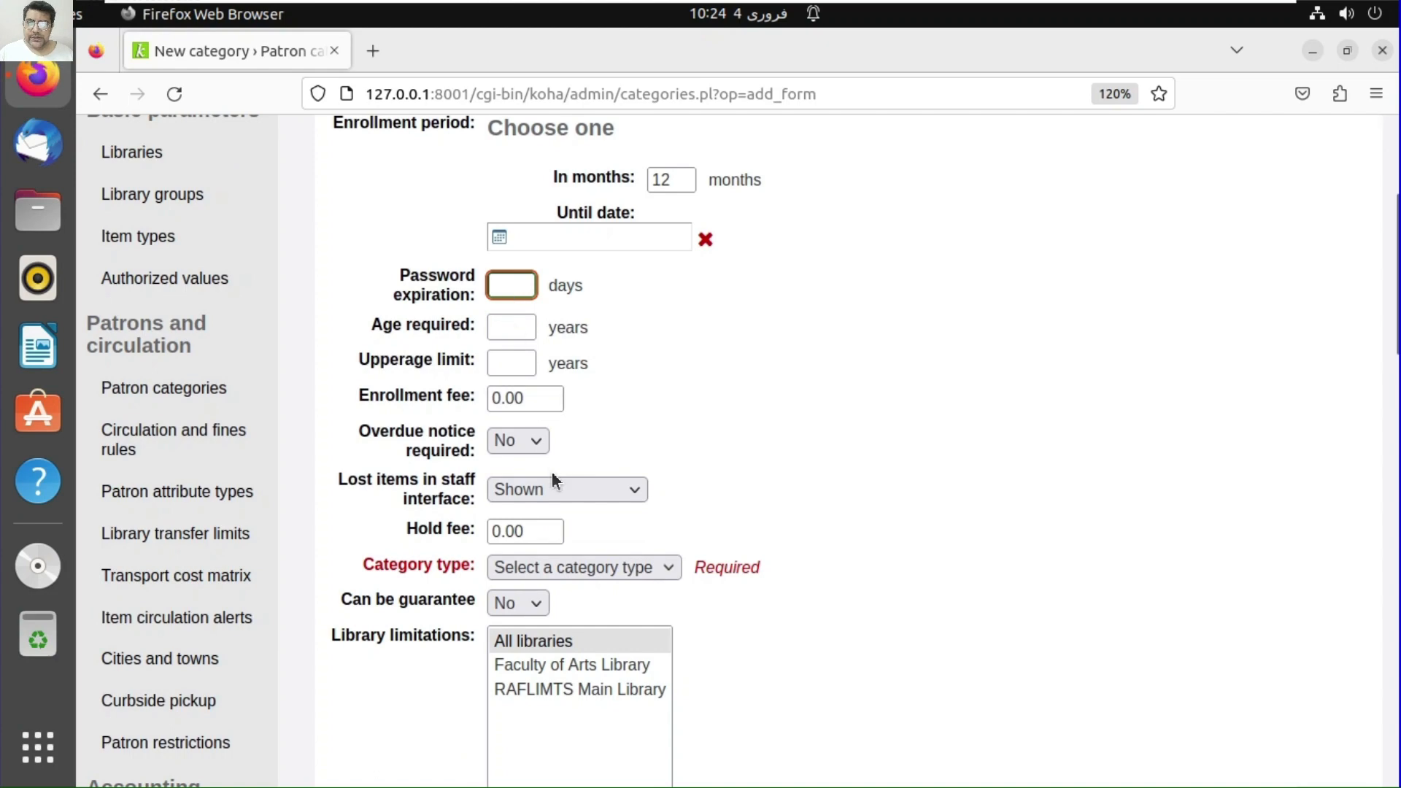
pyautogui.click(503, 330)
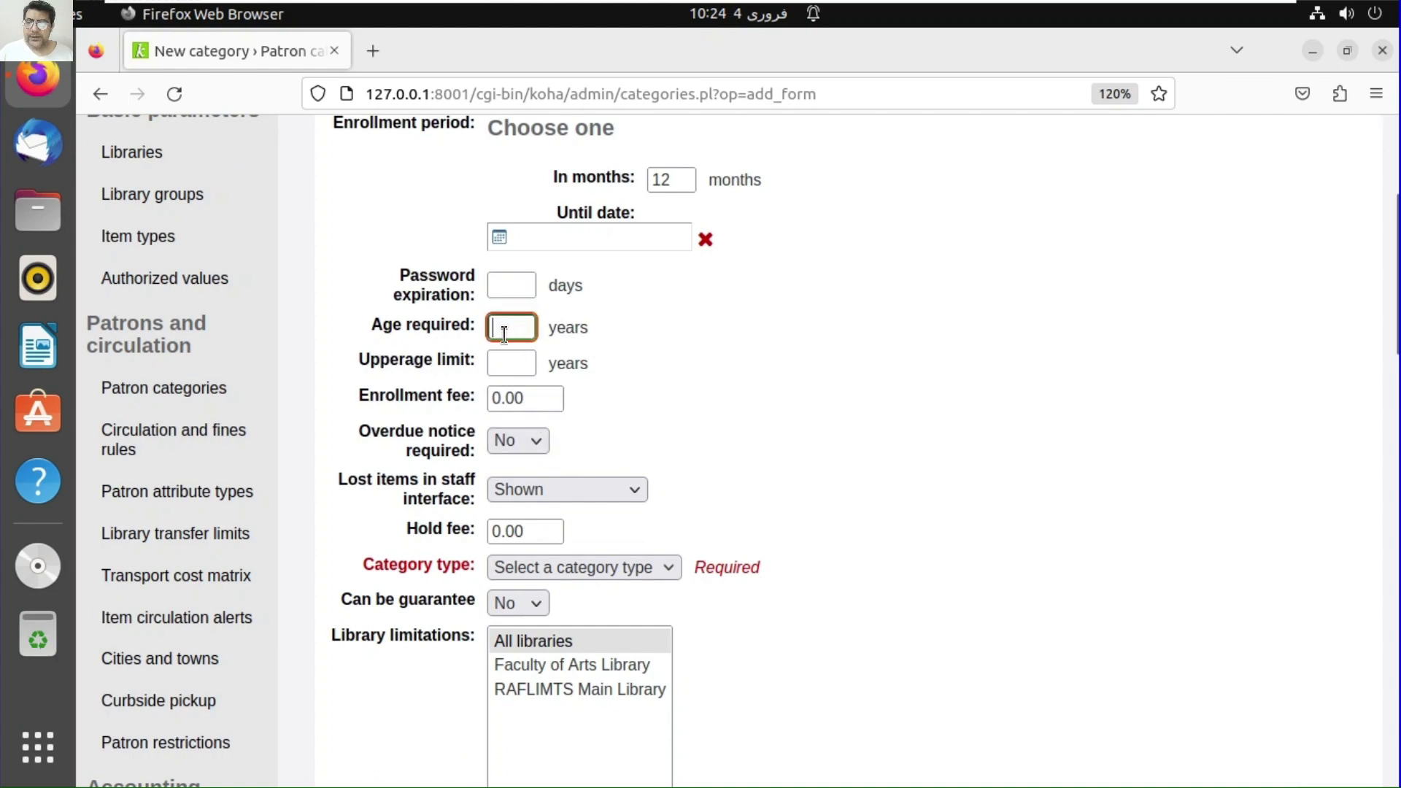
pyautogui.write('2')
pyautogui.click(518, 366)
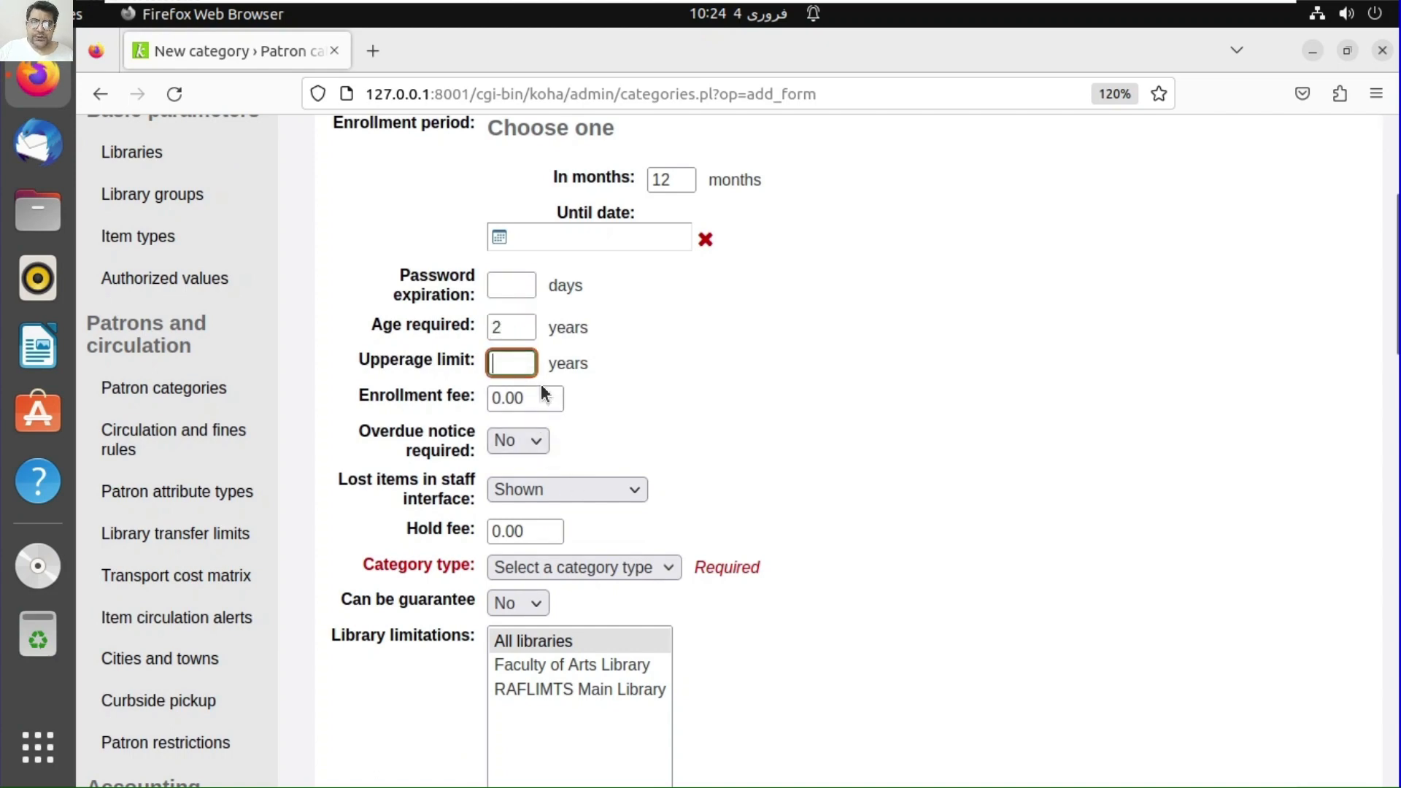
pyautogui.write('6')
# - Set the Student - Class 1A category to require overdue notices, use the Child category type, and allow its patrons as guarantees
pyautogui.click(514, 440)
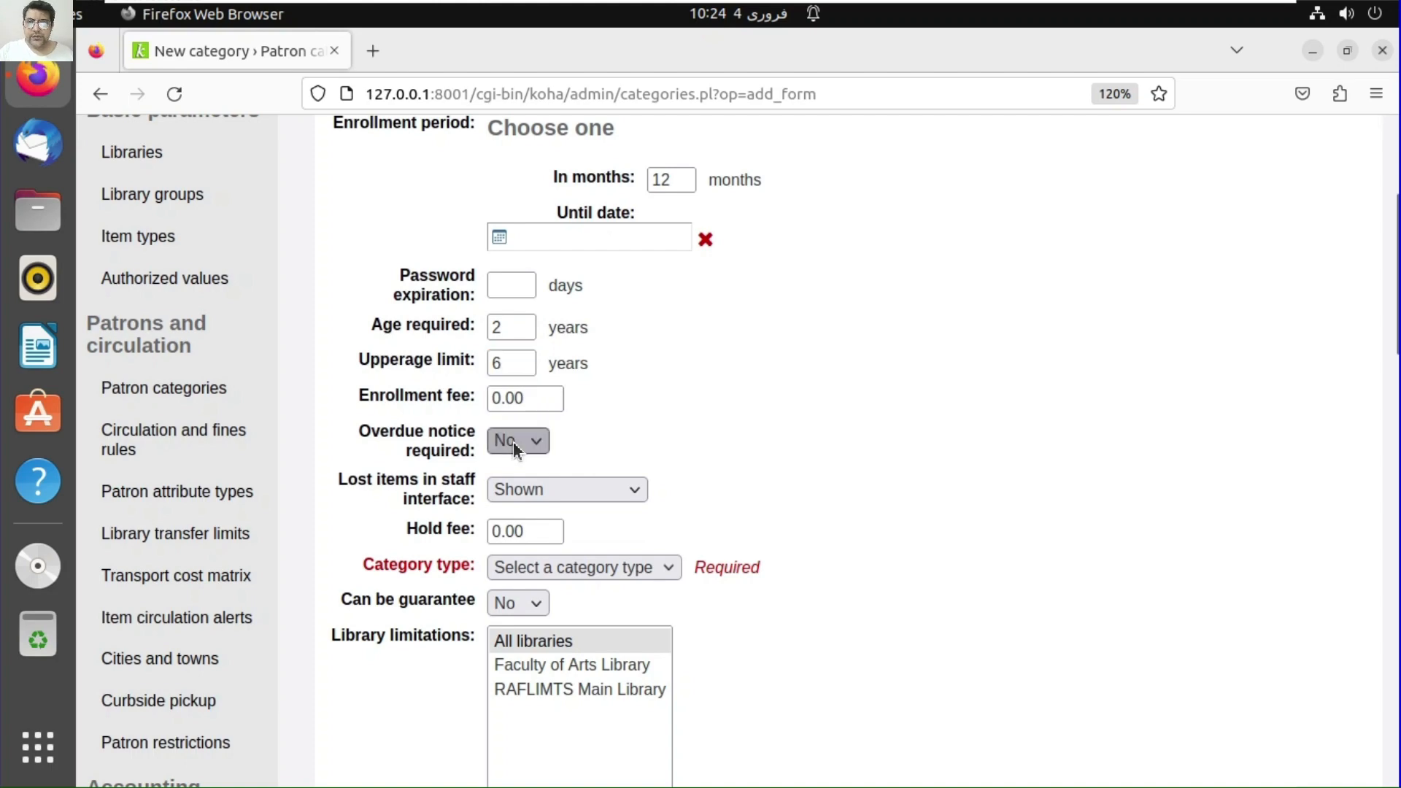
pyautogui.click(515, 498)
pyautogui.scroll(-4, 719, 467)
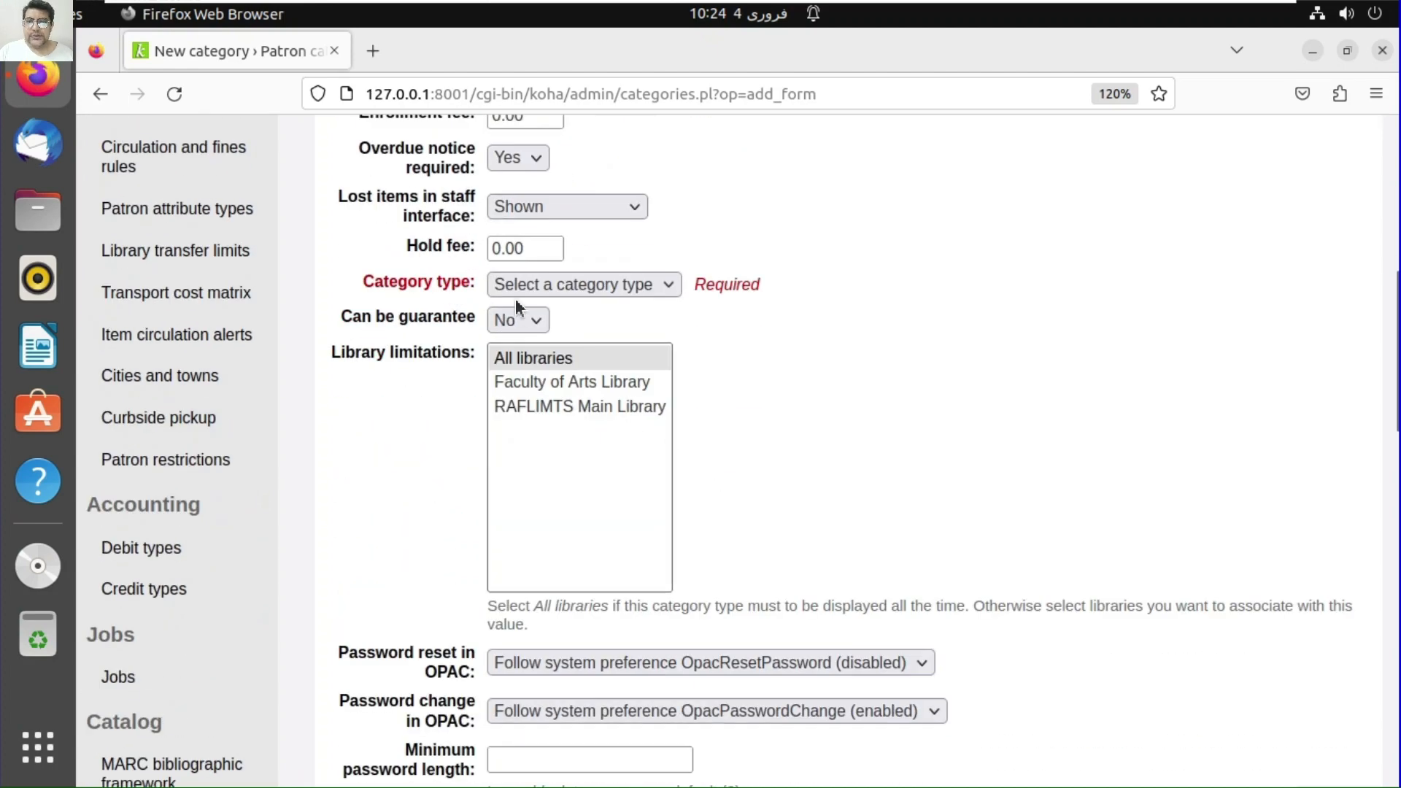
pyautogui.click(515, 289)
pyautogui.click(535, 369)
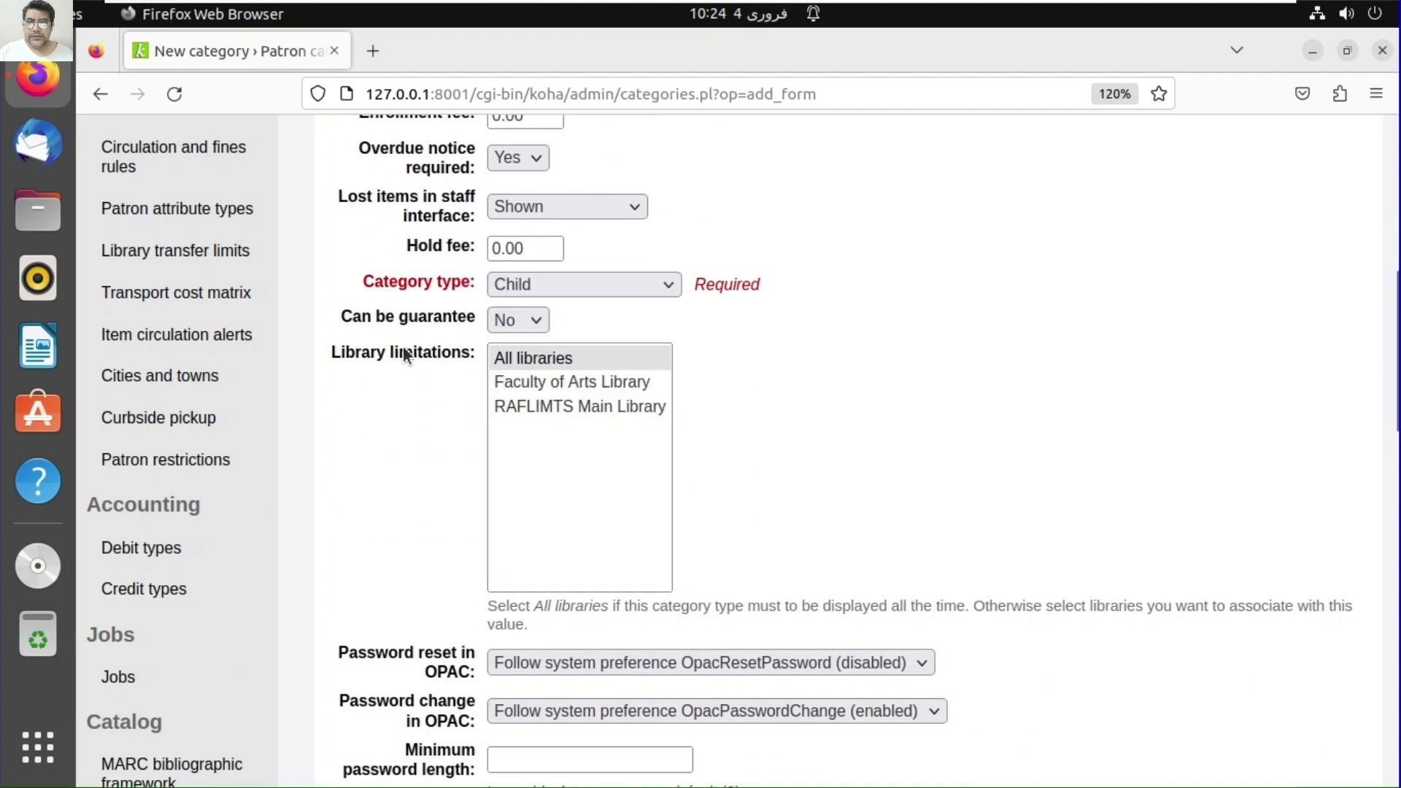
pyautogui.click(536, 326)
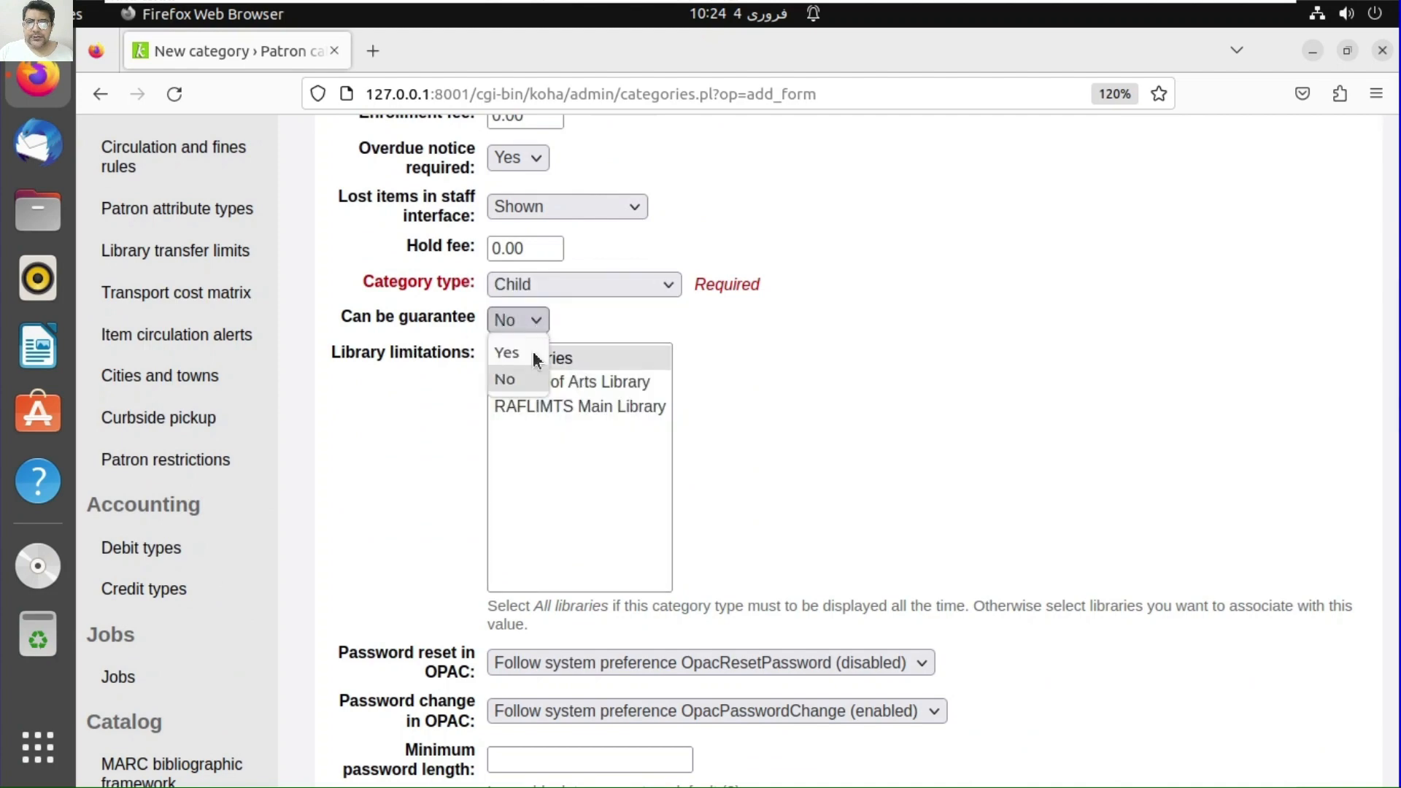
pyautogui.click(524, 357)
# - Enable email for all default messages of the category, with digests only for item due and advance notice
pyautogui.scroll(-6, 593, 436)
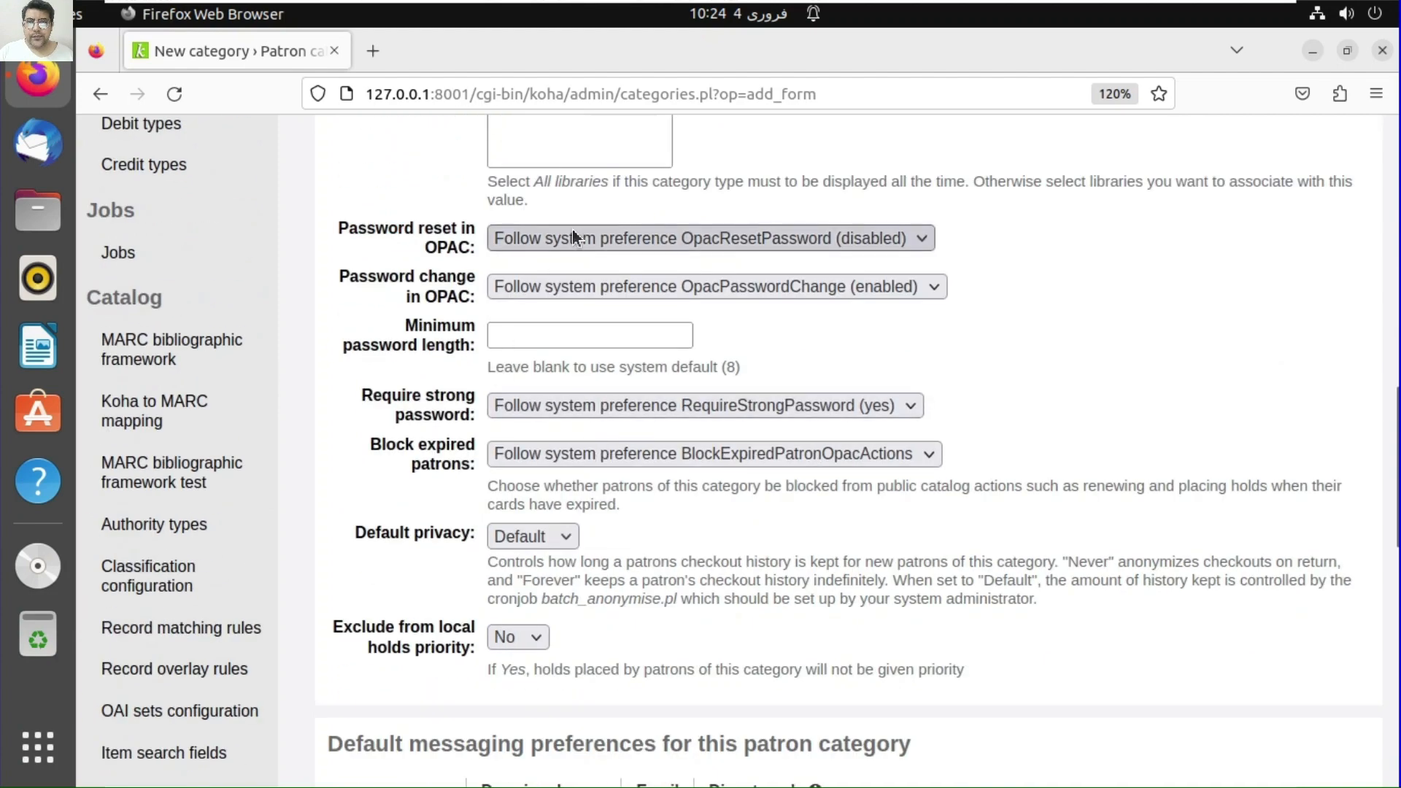
pyautogui.scroll(-4, 571, 413)
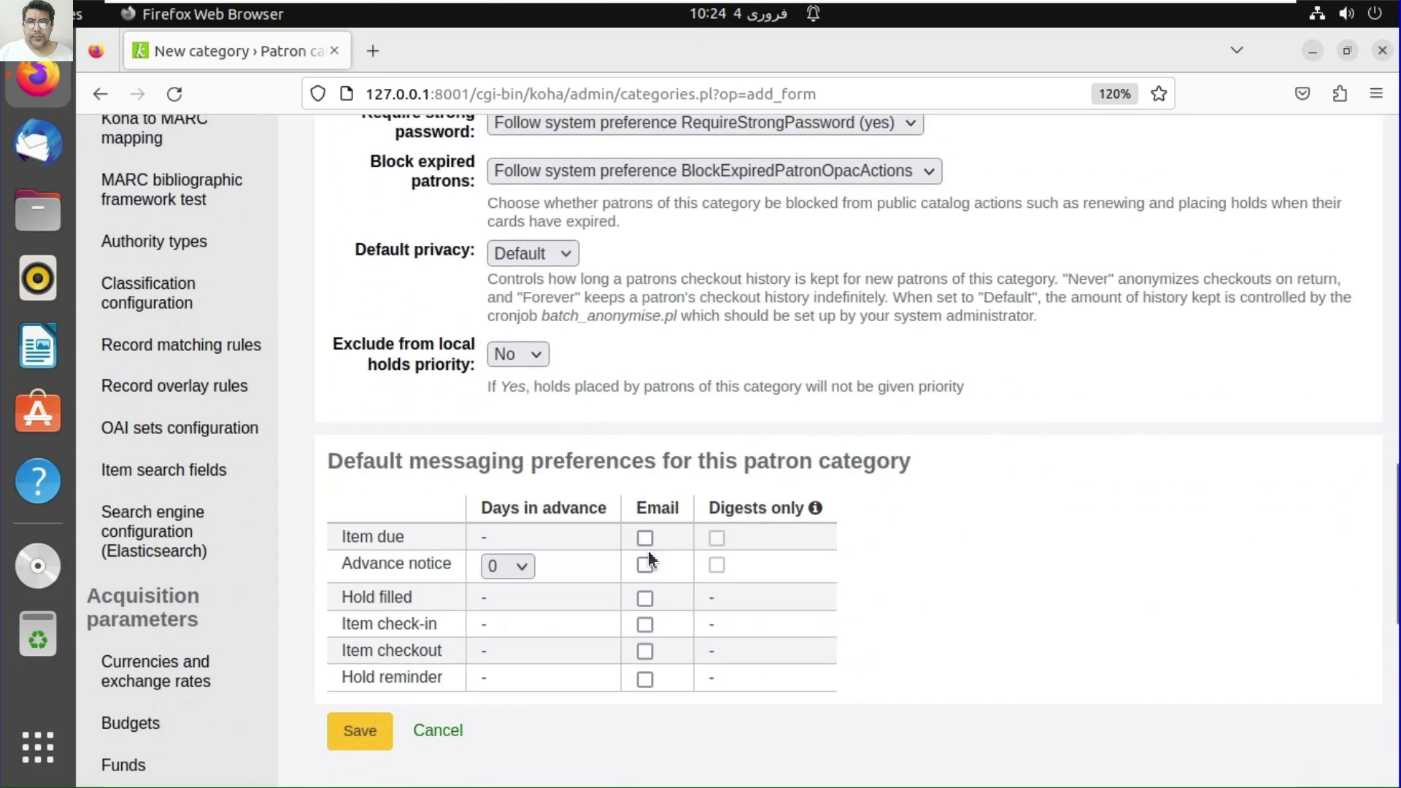
pyautogui.scroll(-2, 653, 427)
pyautogui.click(646, 398)
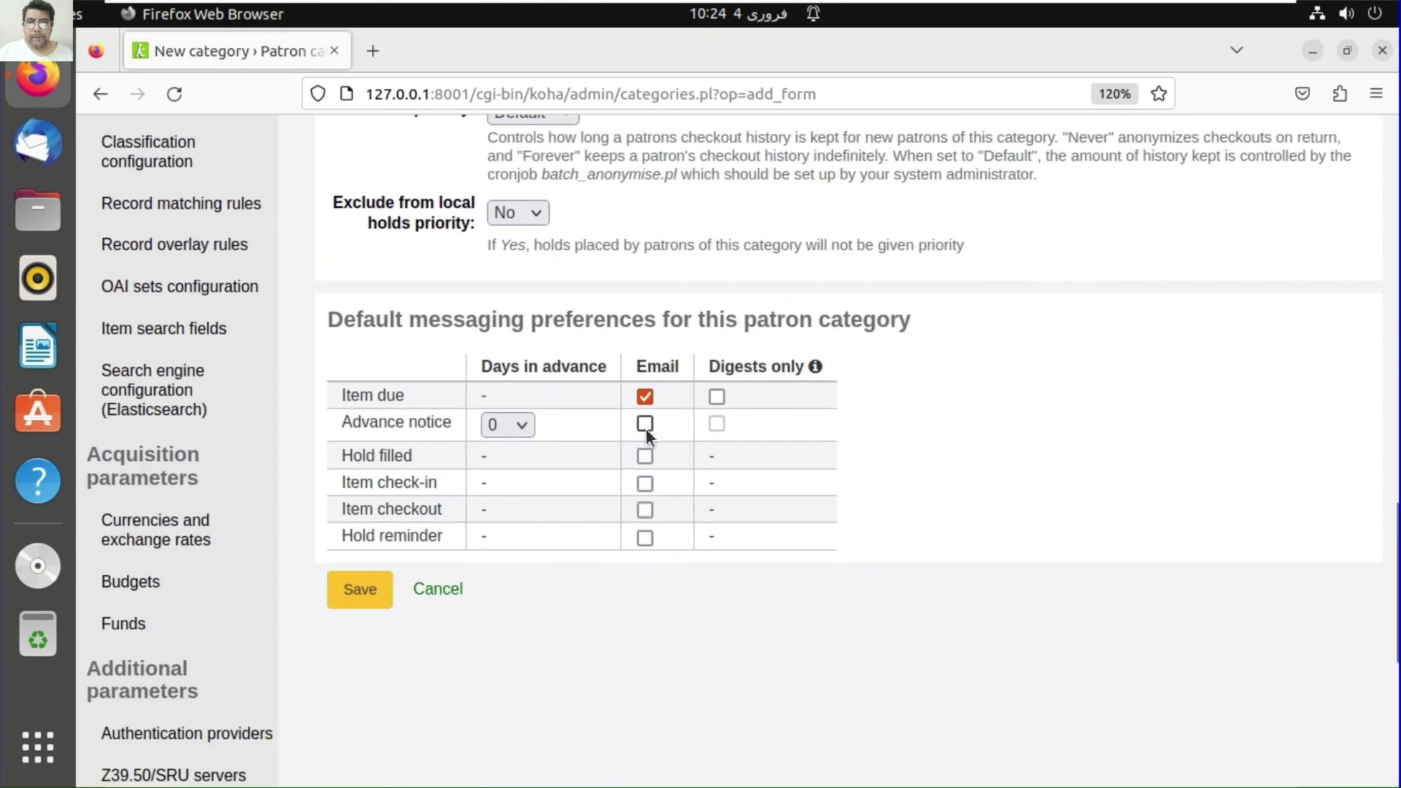
pyautogui.click(645, 424)
pyautogui.click(645, 456)
pyautogui.click(717, 423)
# - Set the advance notice to 2 days in advance and save the Student - Class 1A category
pyautogui.click(528, 429)
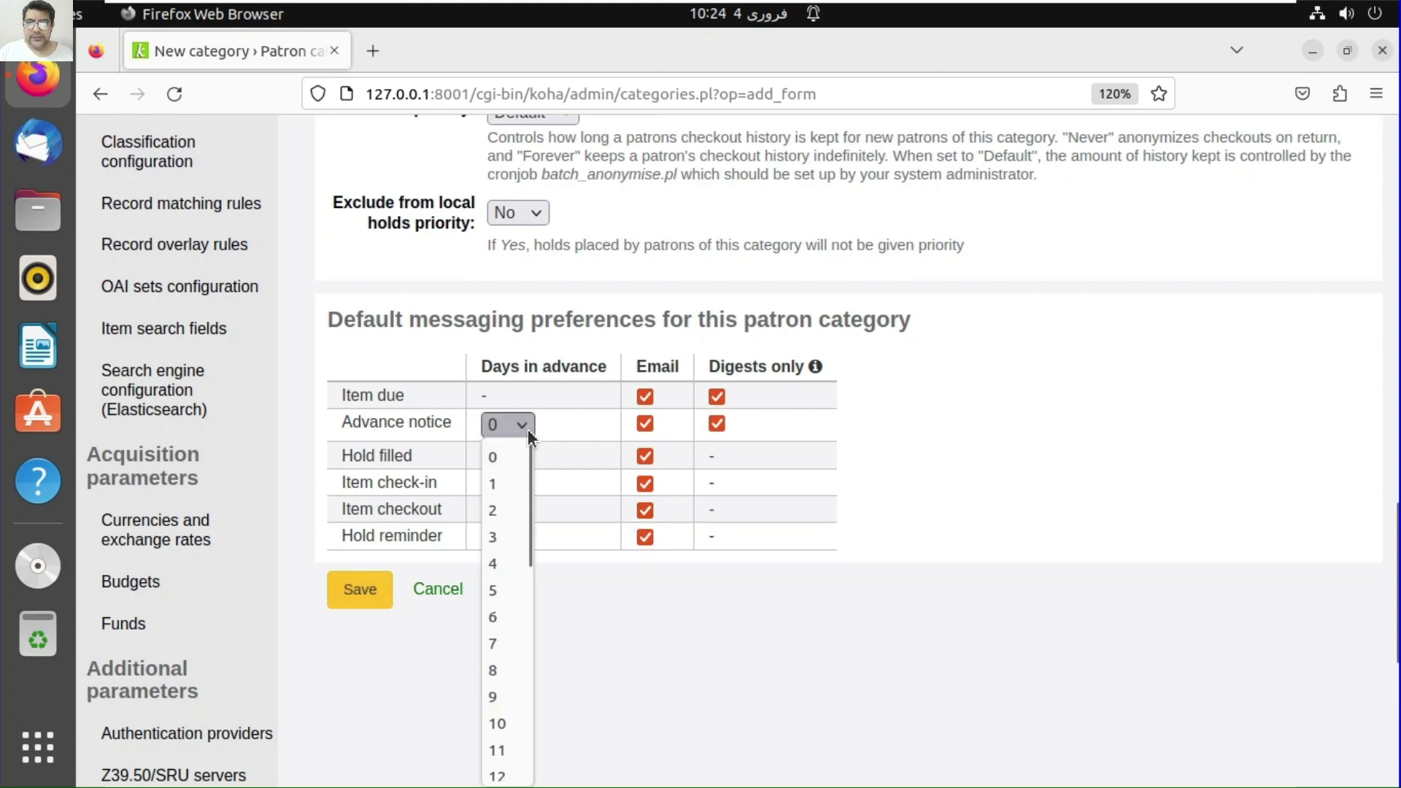
pyautogui.click(504, 511)
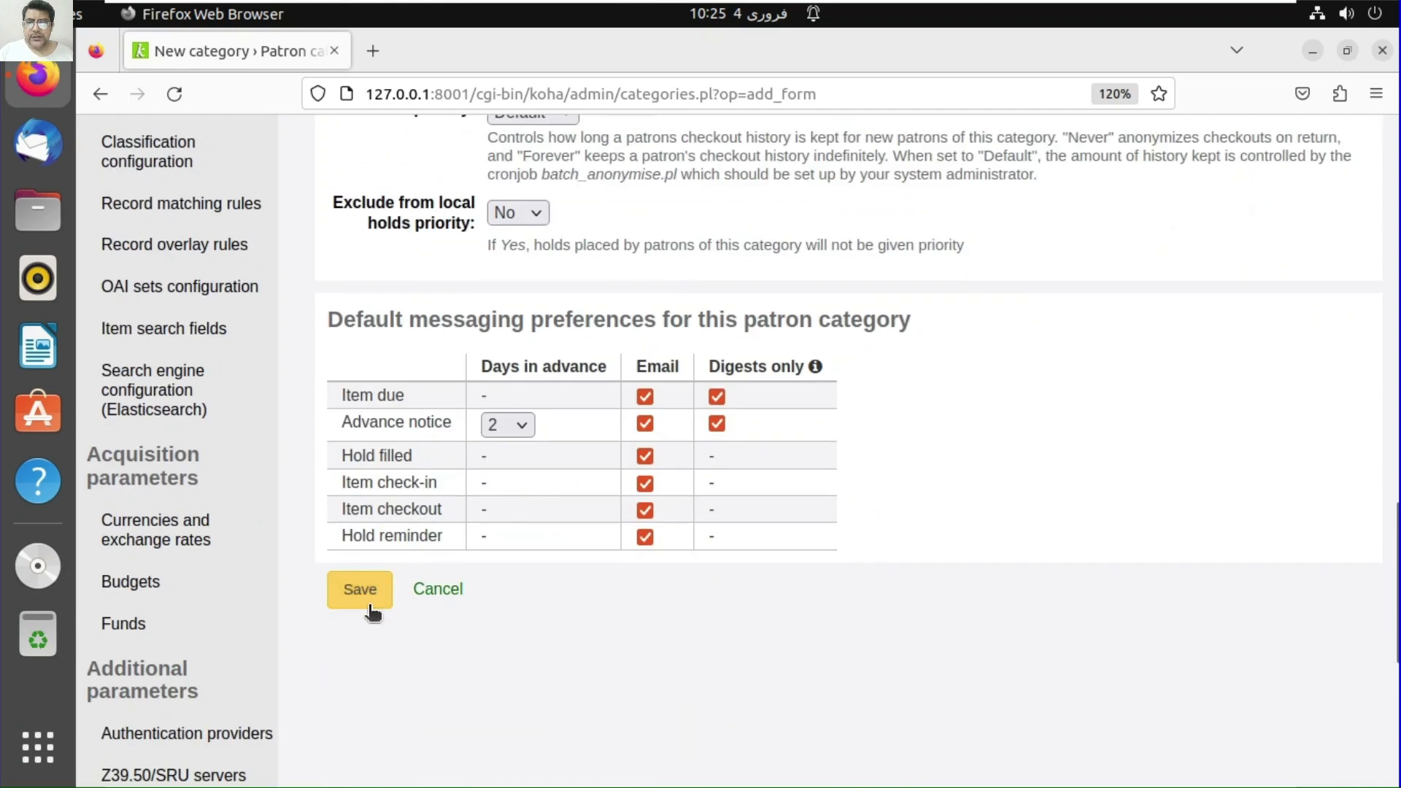
pyautogui.click(361, 591)
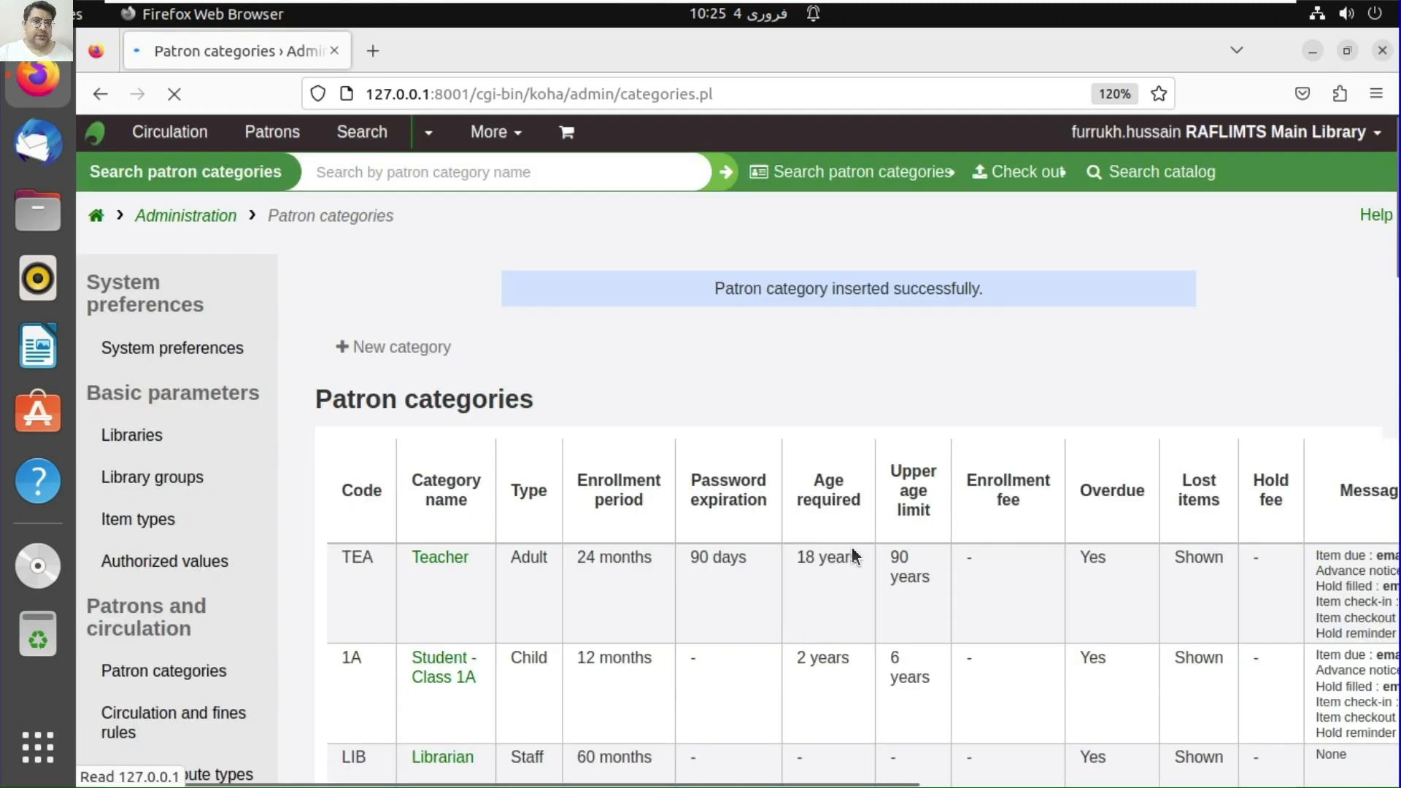
# - Review the patron categories table, checking the entries for the Student - Class 1A, Teacher and Librarian categories
pyautogui.scroll(-5, 656, 539)
pyautogui.scroll(5, 653, 532)
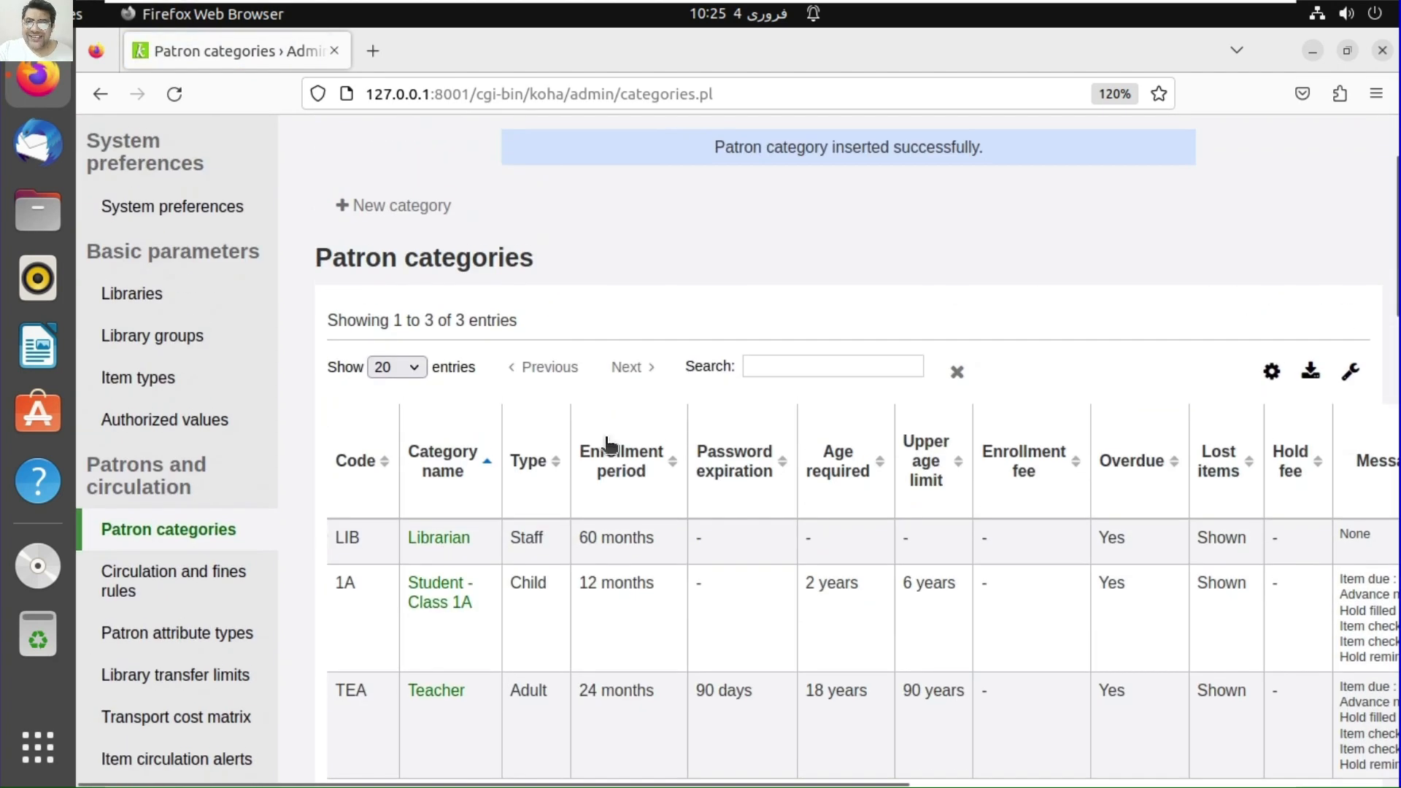
pyautogui.scroll(3, 588, 429)
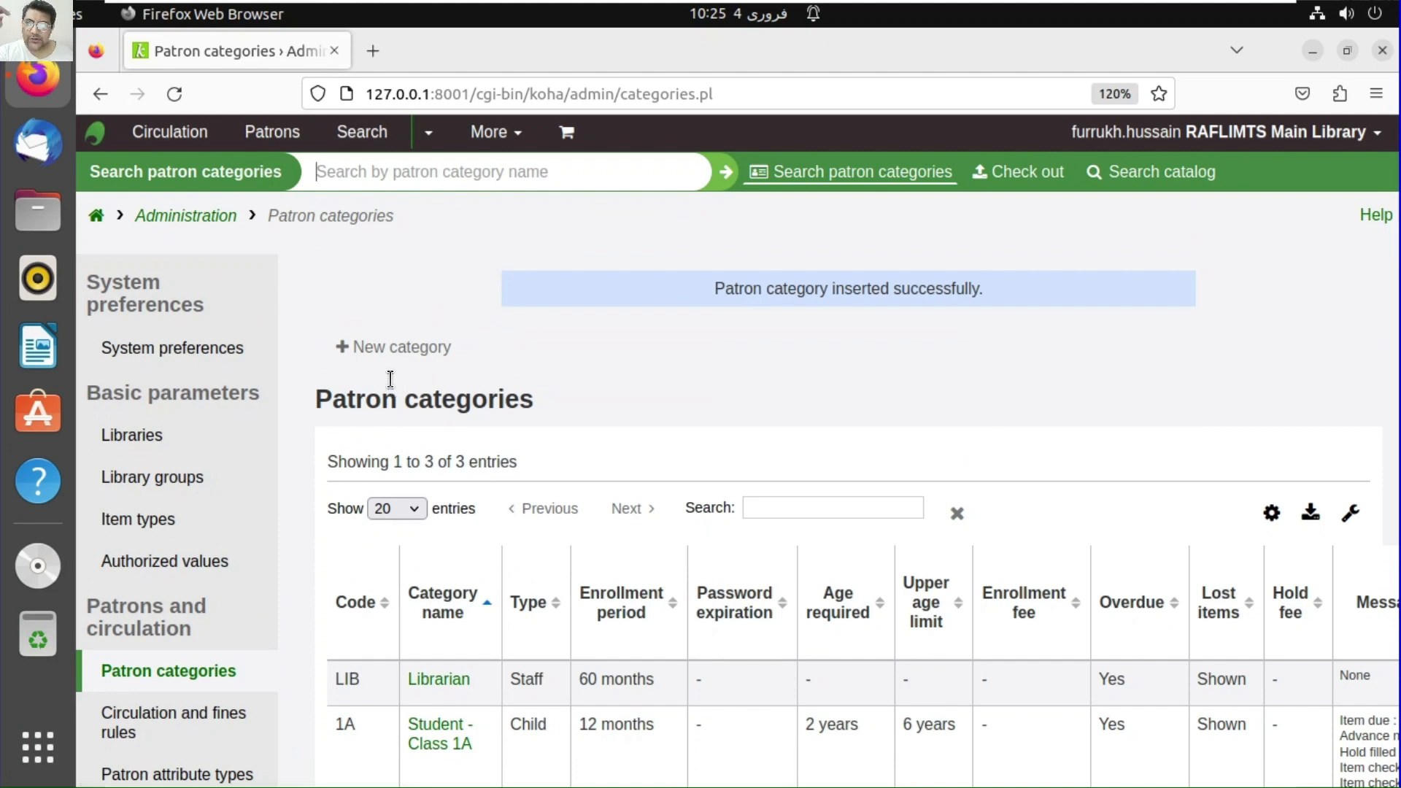
pyautogui.scroll(-4, 387, 401)
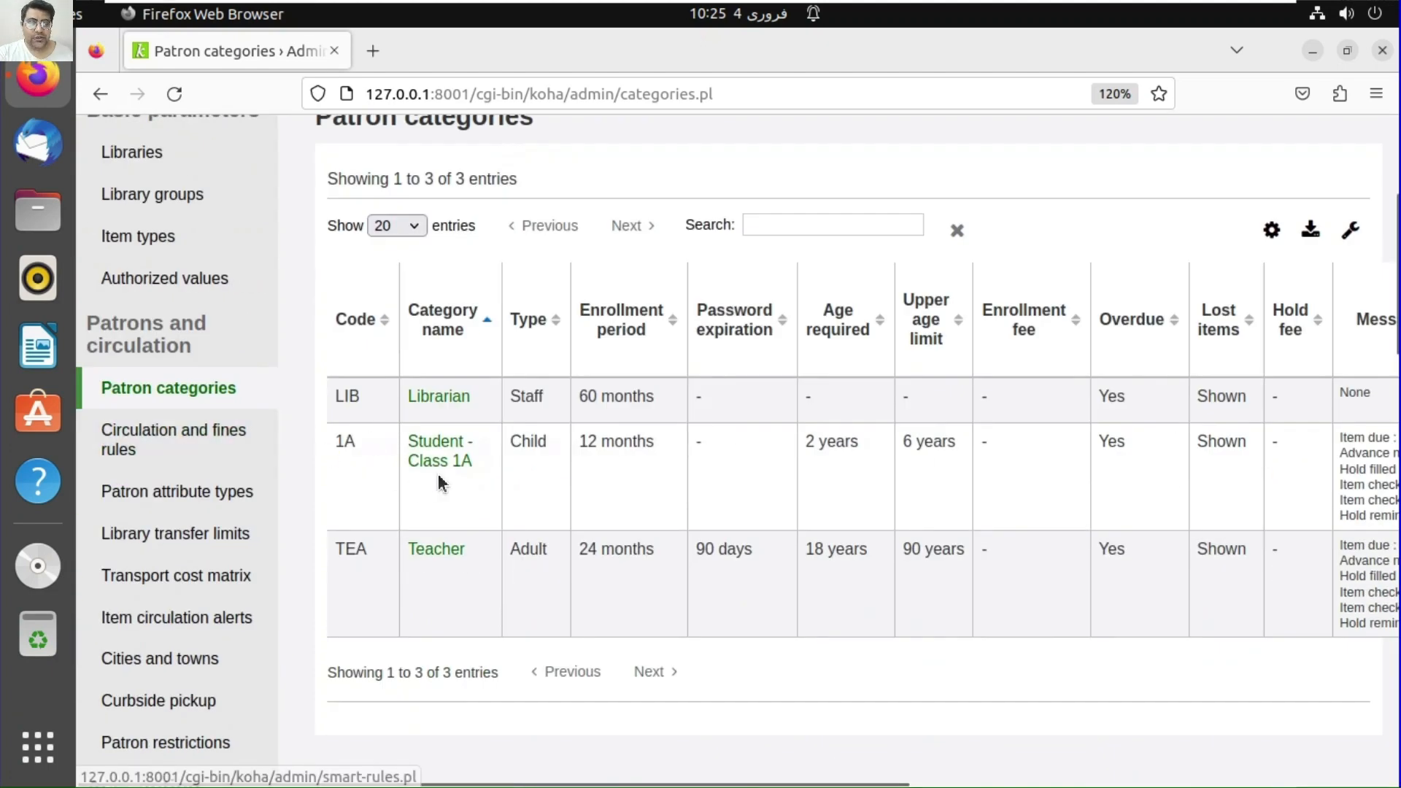
pyautogui.scroll(2, 519, 527)
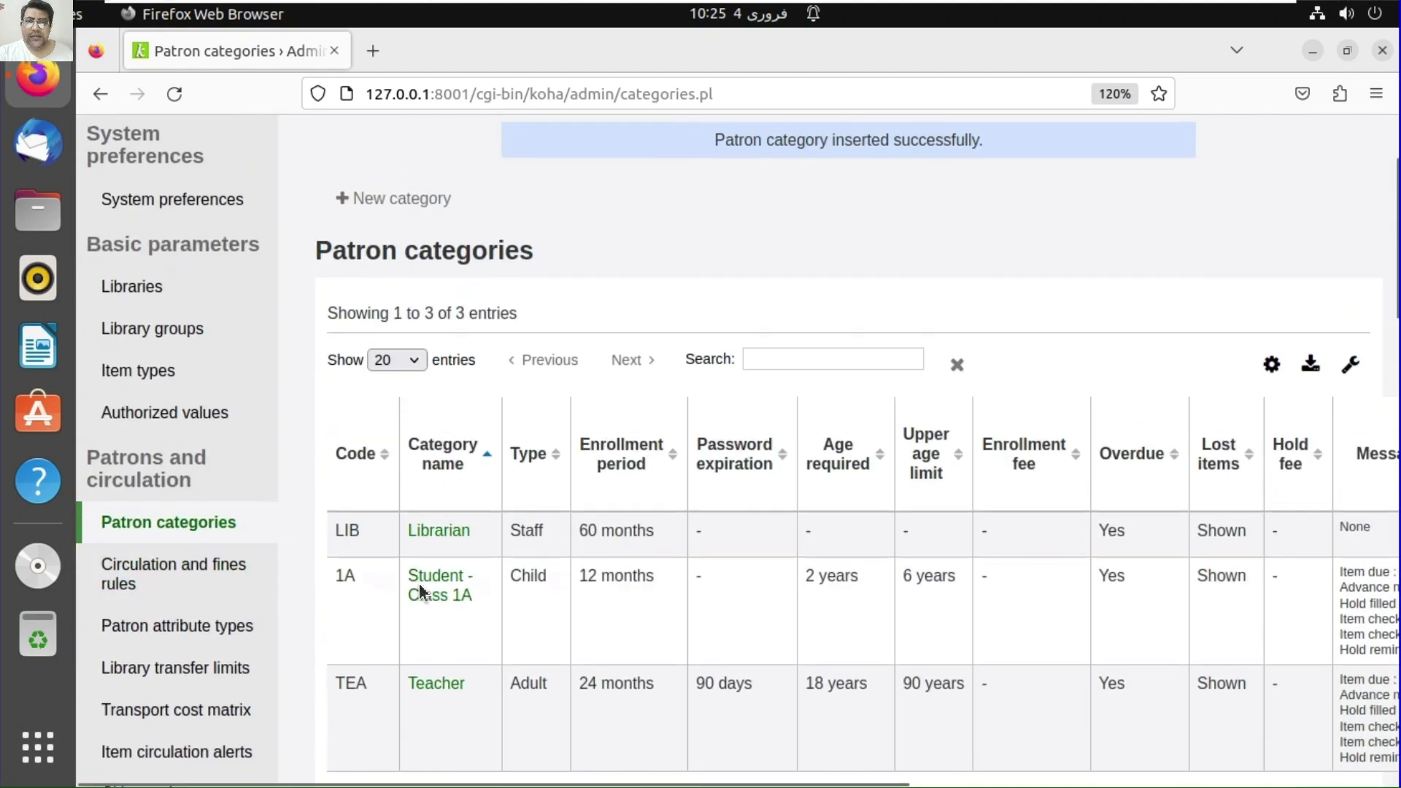
pyautogui.scroll(-2, 501, 552)
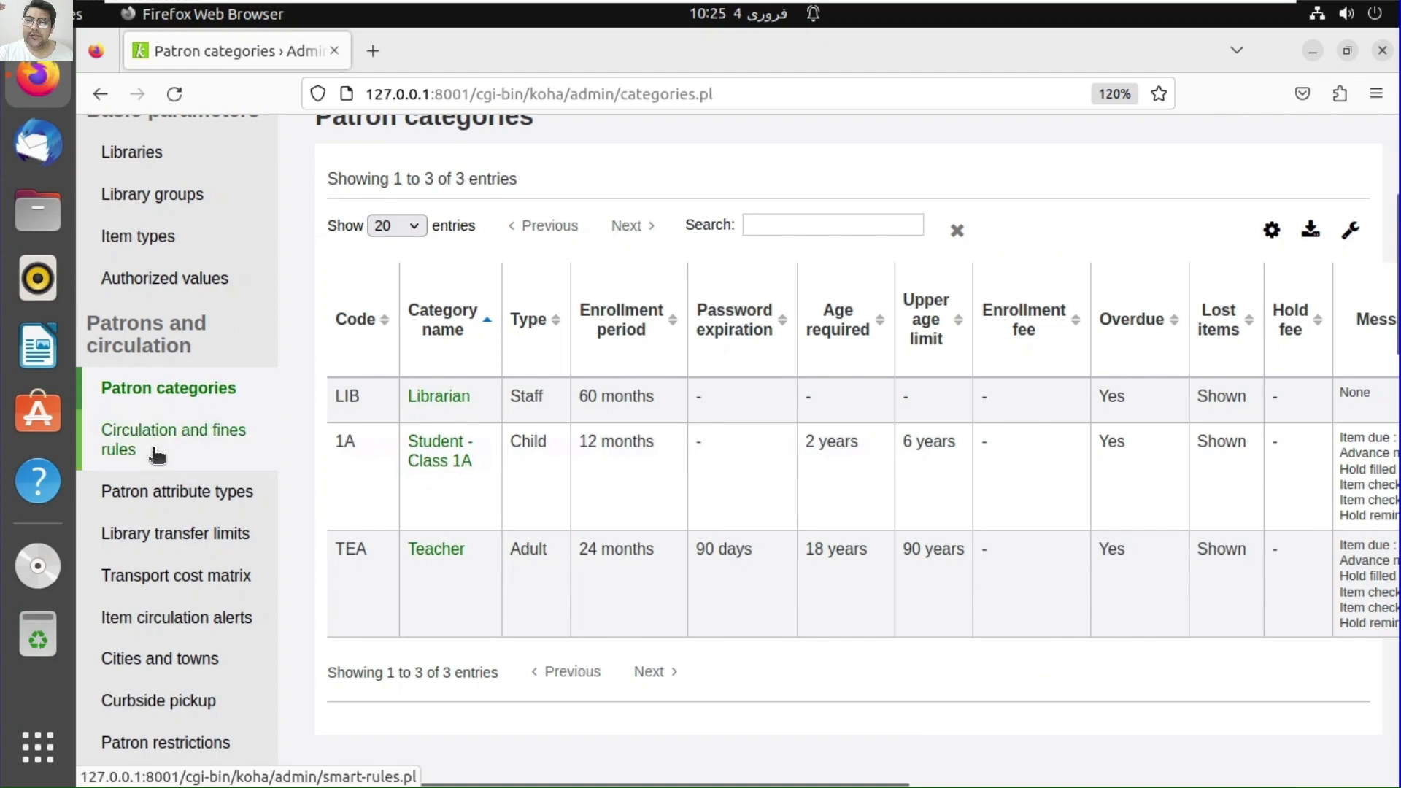
# - Open the circulation and fines rules and look over the rules table
pyautogui.click(188, 453)
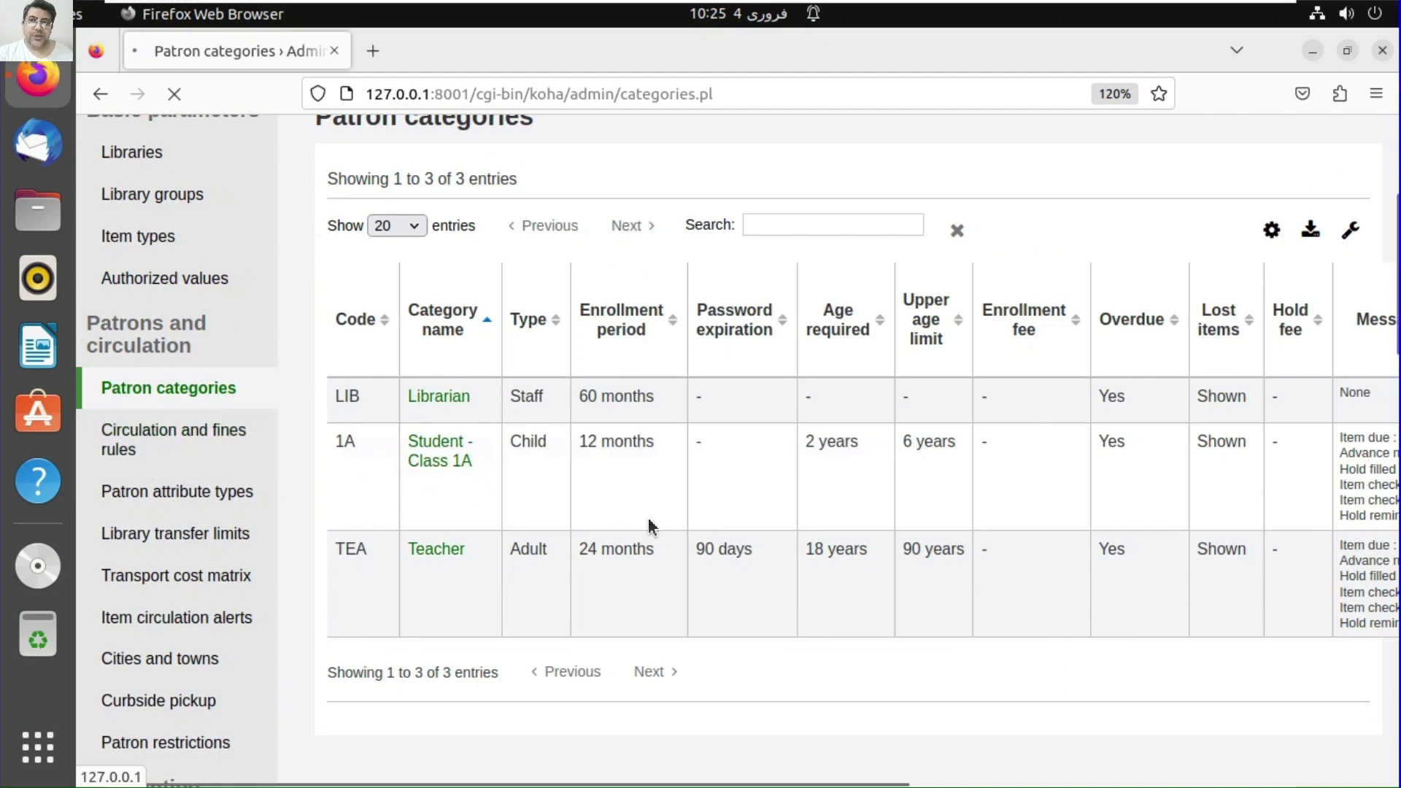
pyautogui.scroll(-8, 753, 524)
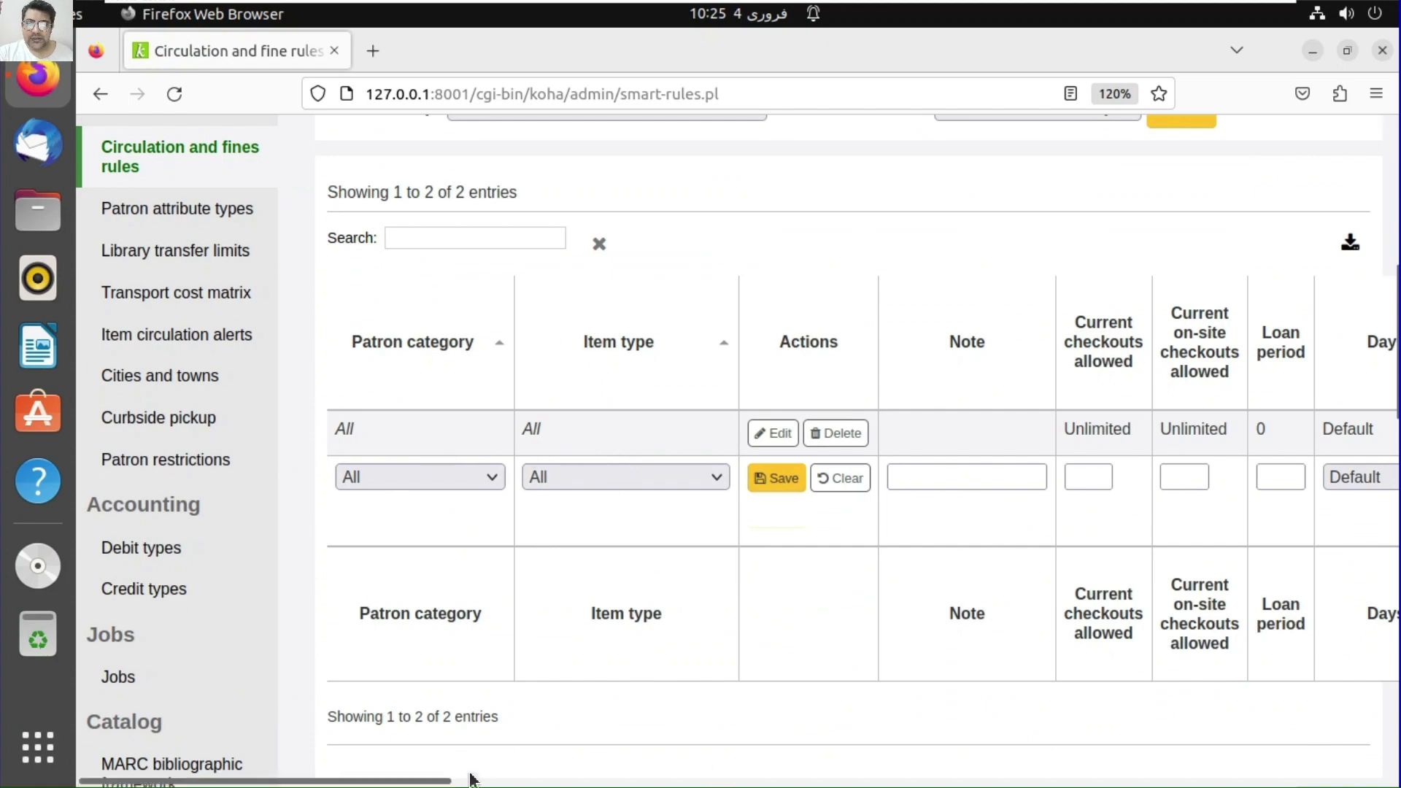
pyautogui.moveTo(470, 779); pyautogui.dragTo(382, 779)
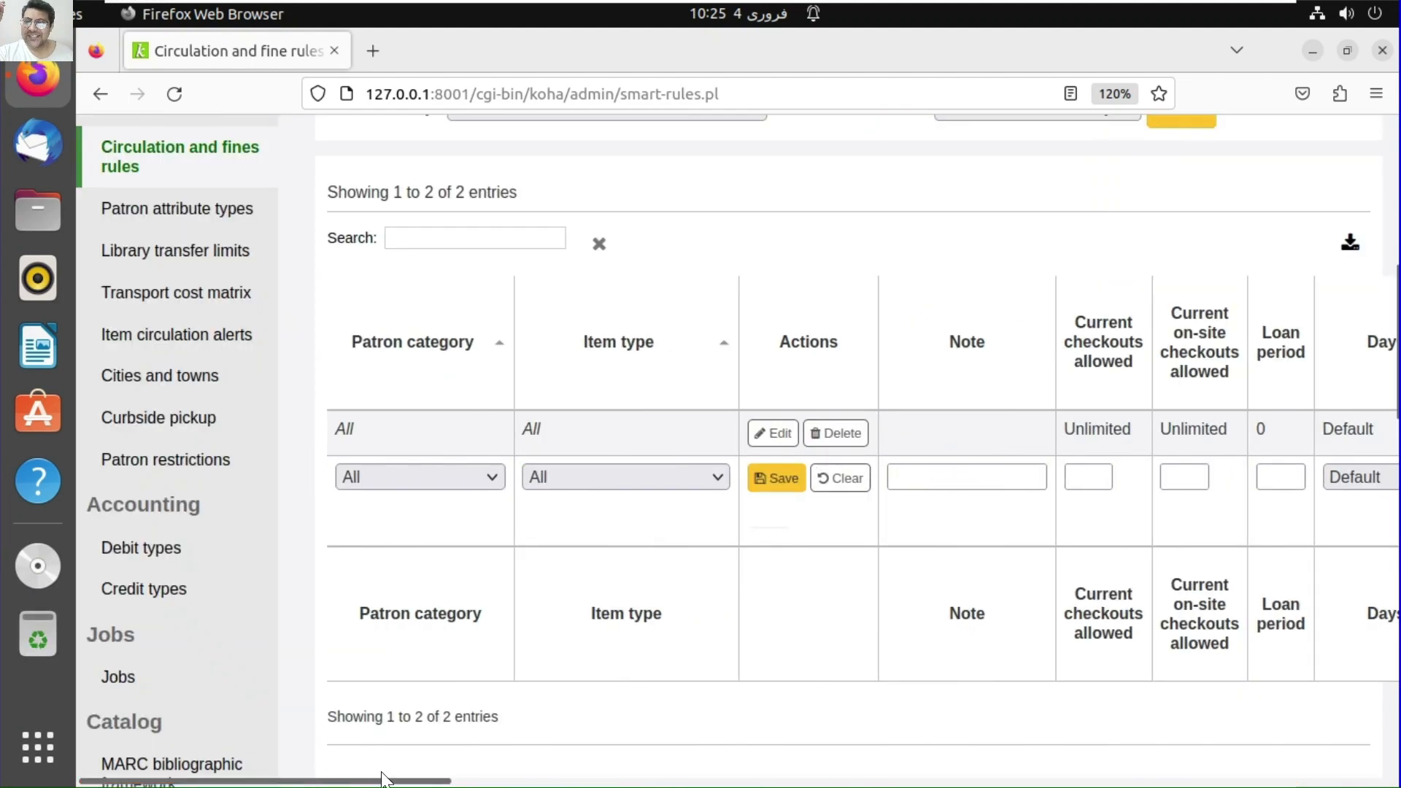
pyautogui.scroll(5, 620, 330)
pyautogui.scroll(-5, 537, 642)
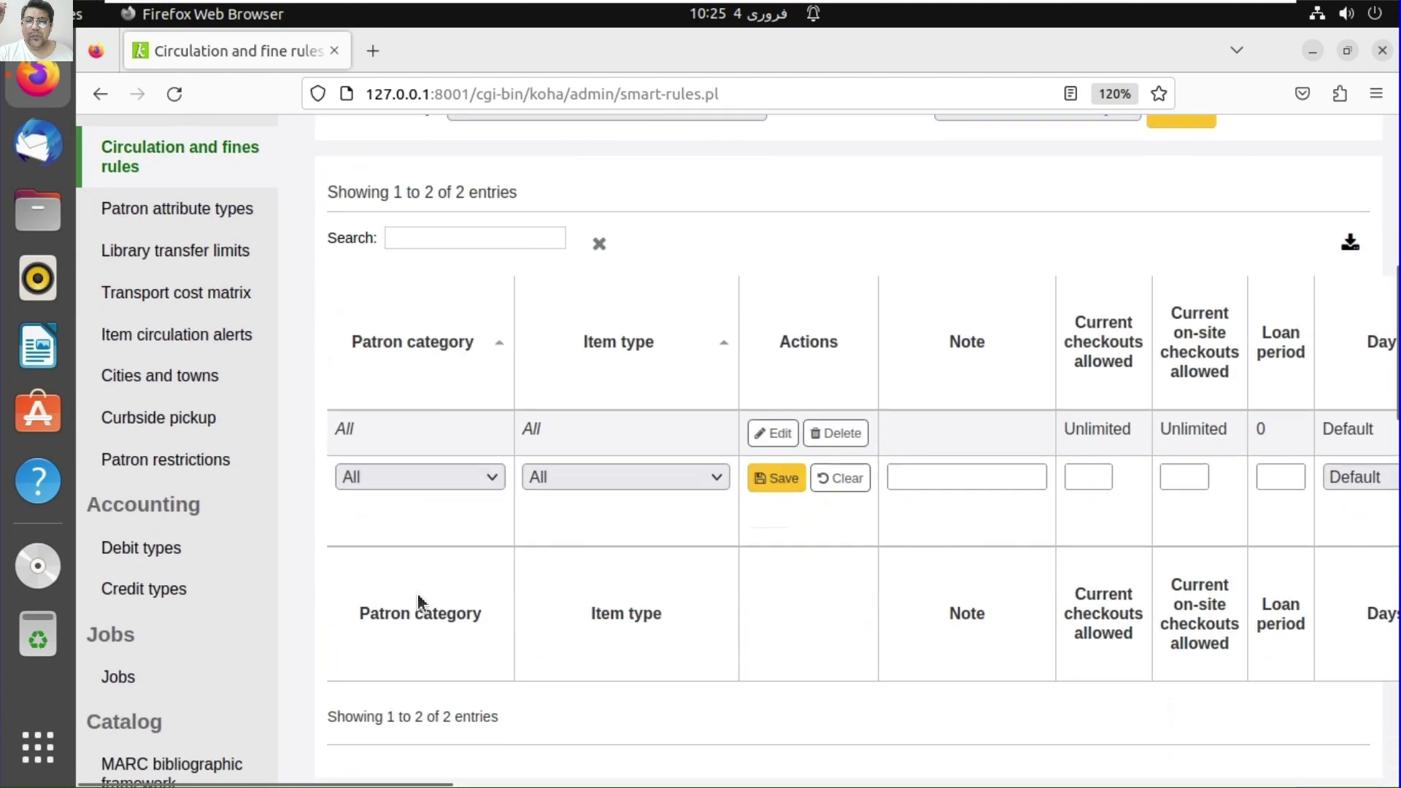
# - Start a new circulation rule for the Teacher patron category and the Books (All) item type
pyautogui.click(383, 475)
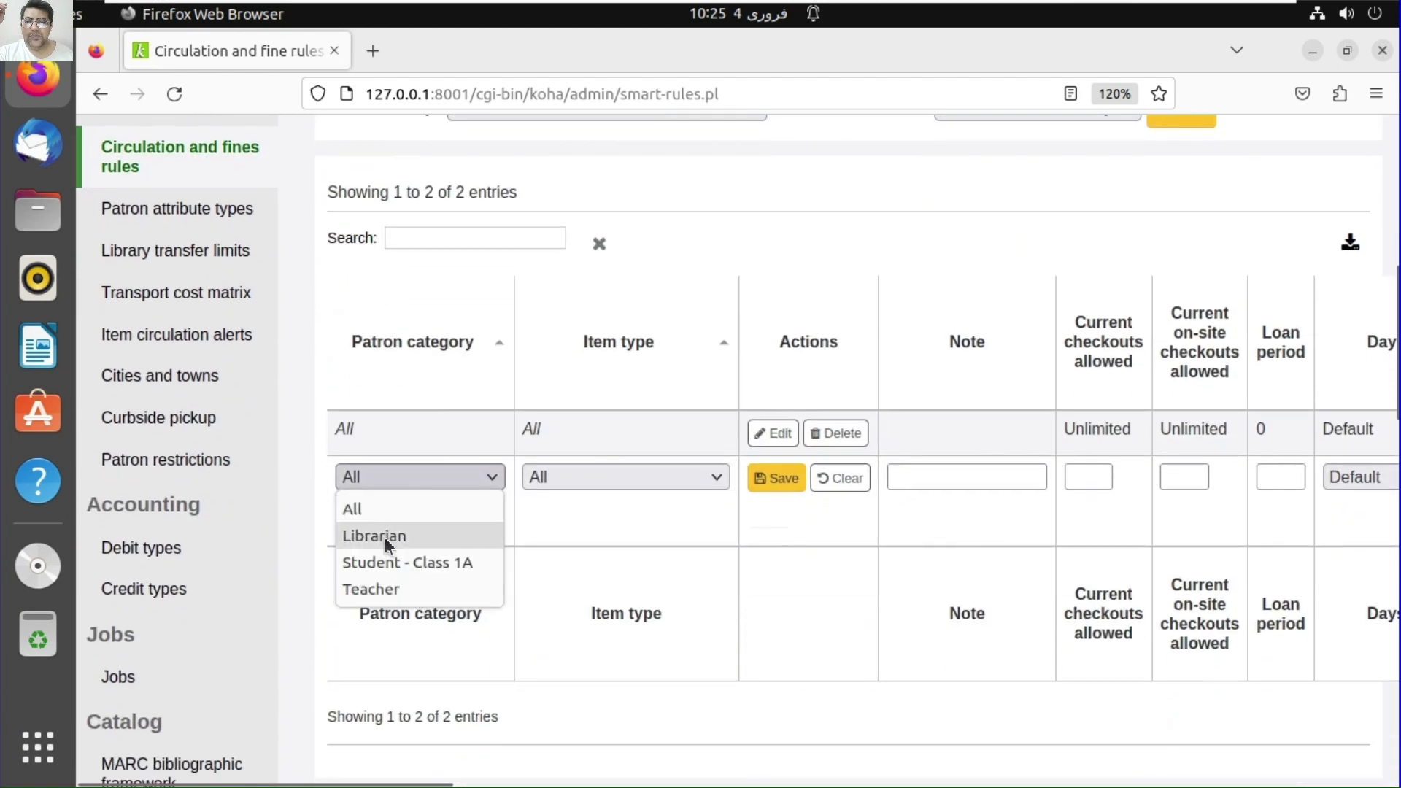
pyautogui.click(396, 594)
pyautogui.click(616, 478)
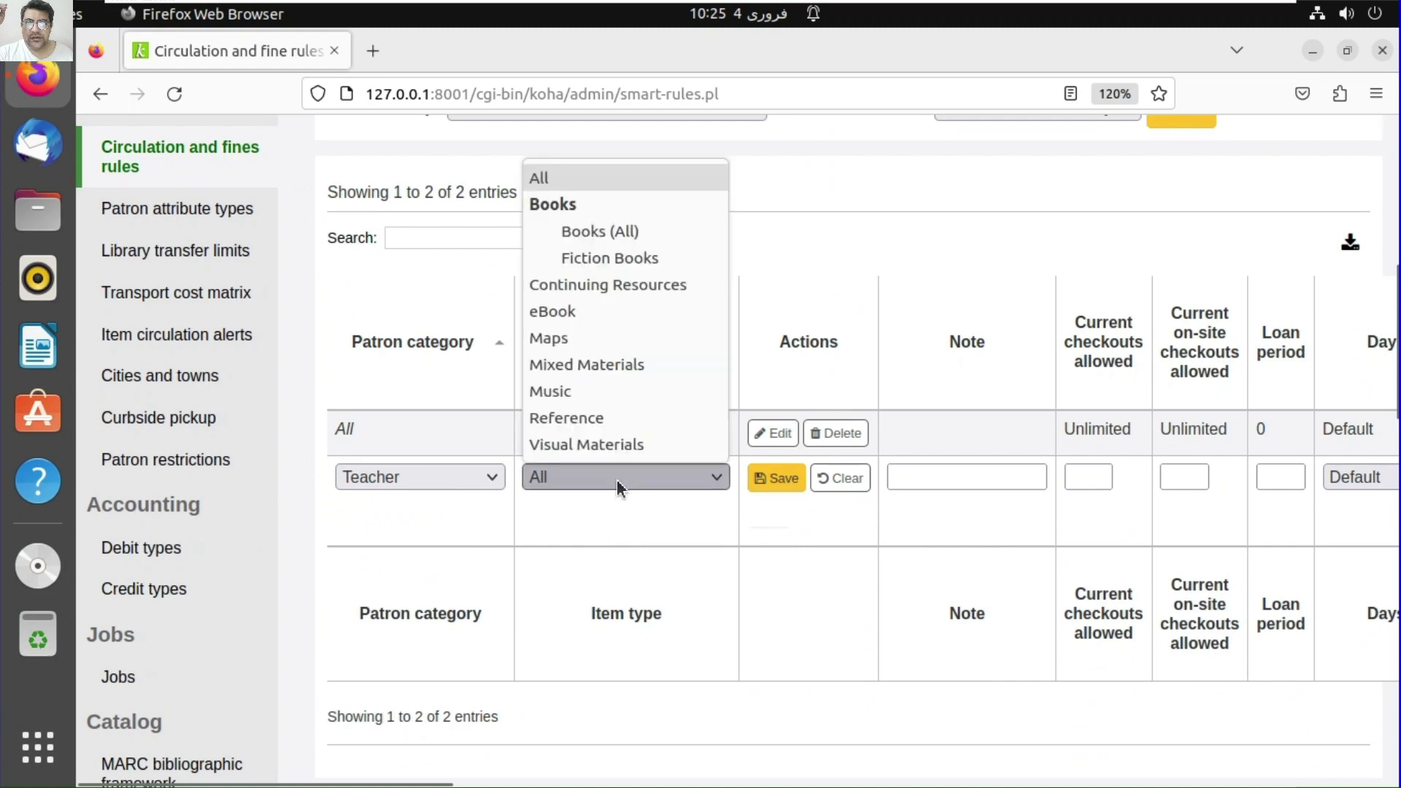
pyautogui.click(592, 239)
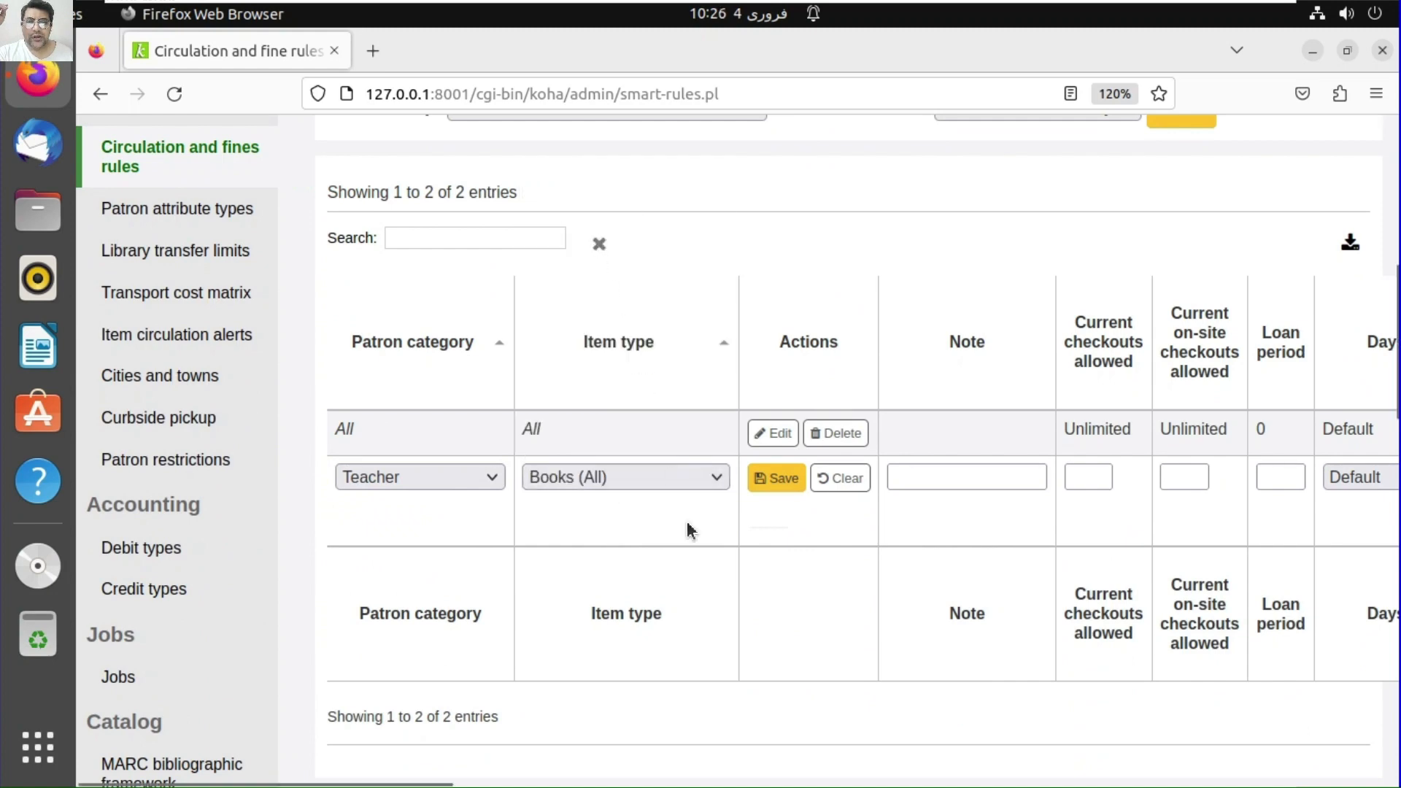
# - Set the current checkouts allowed in the Teacher book rule to 8
pyautogui.click(1091, 478)
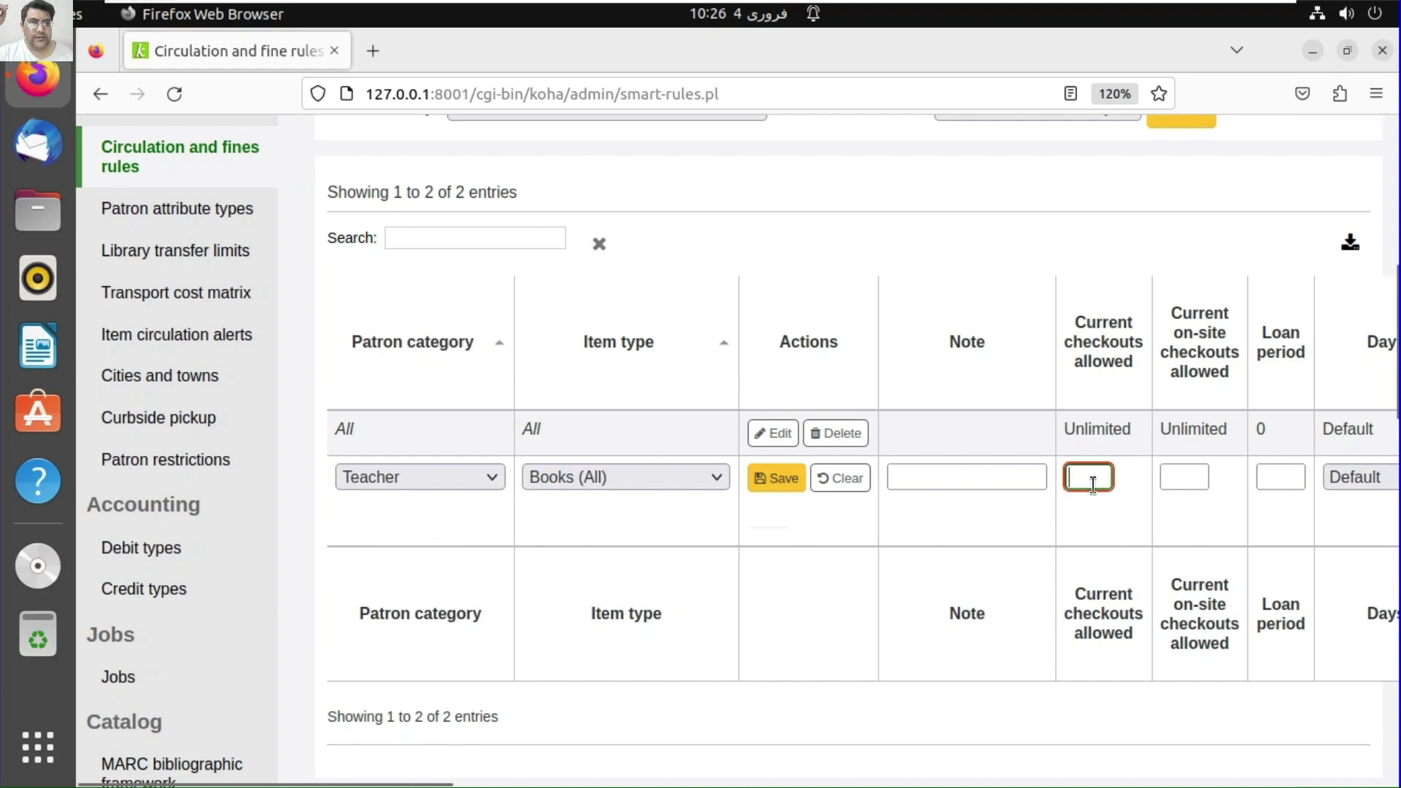
pyautogui.write('4')
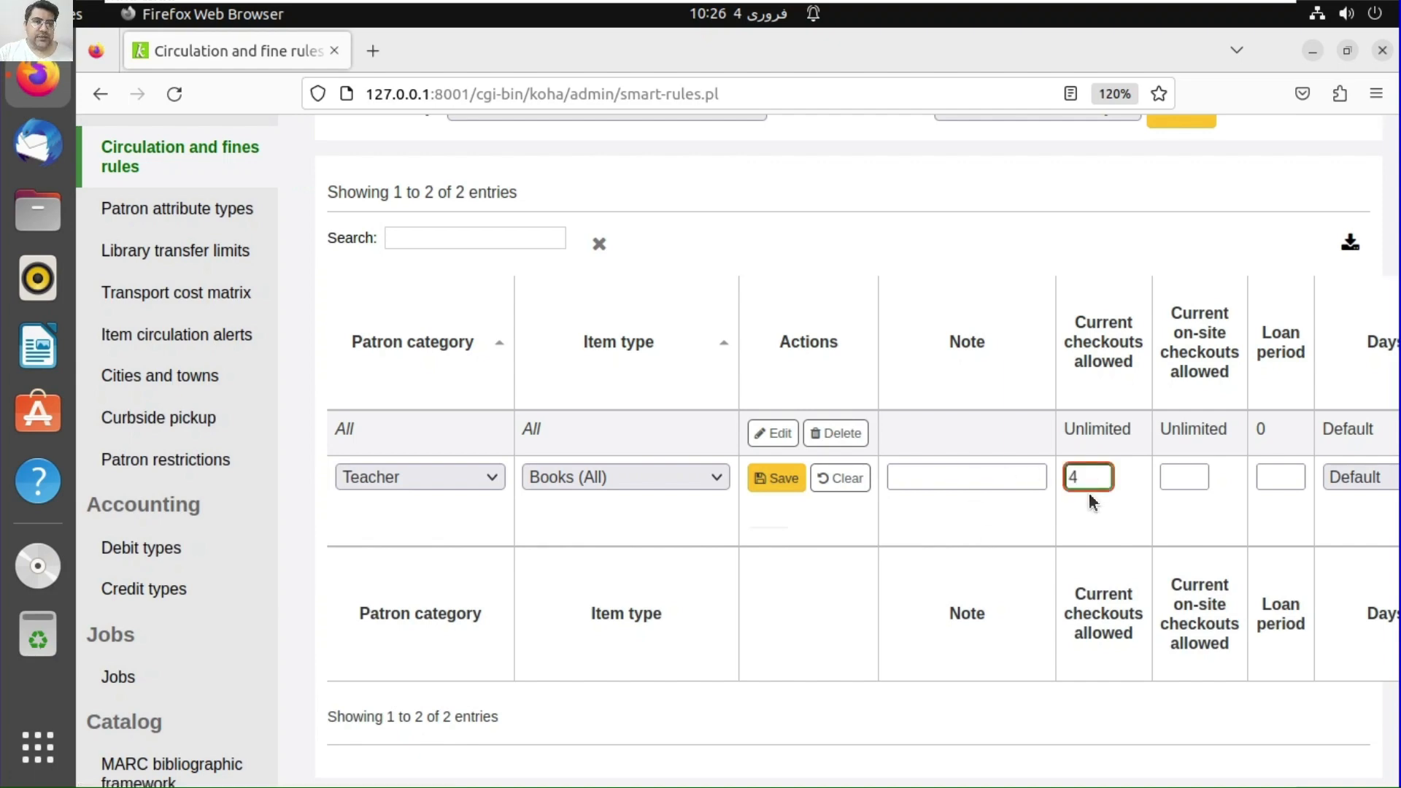
pyautogui.press('BackSpace')
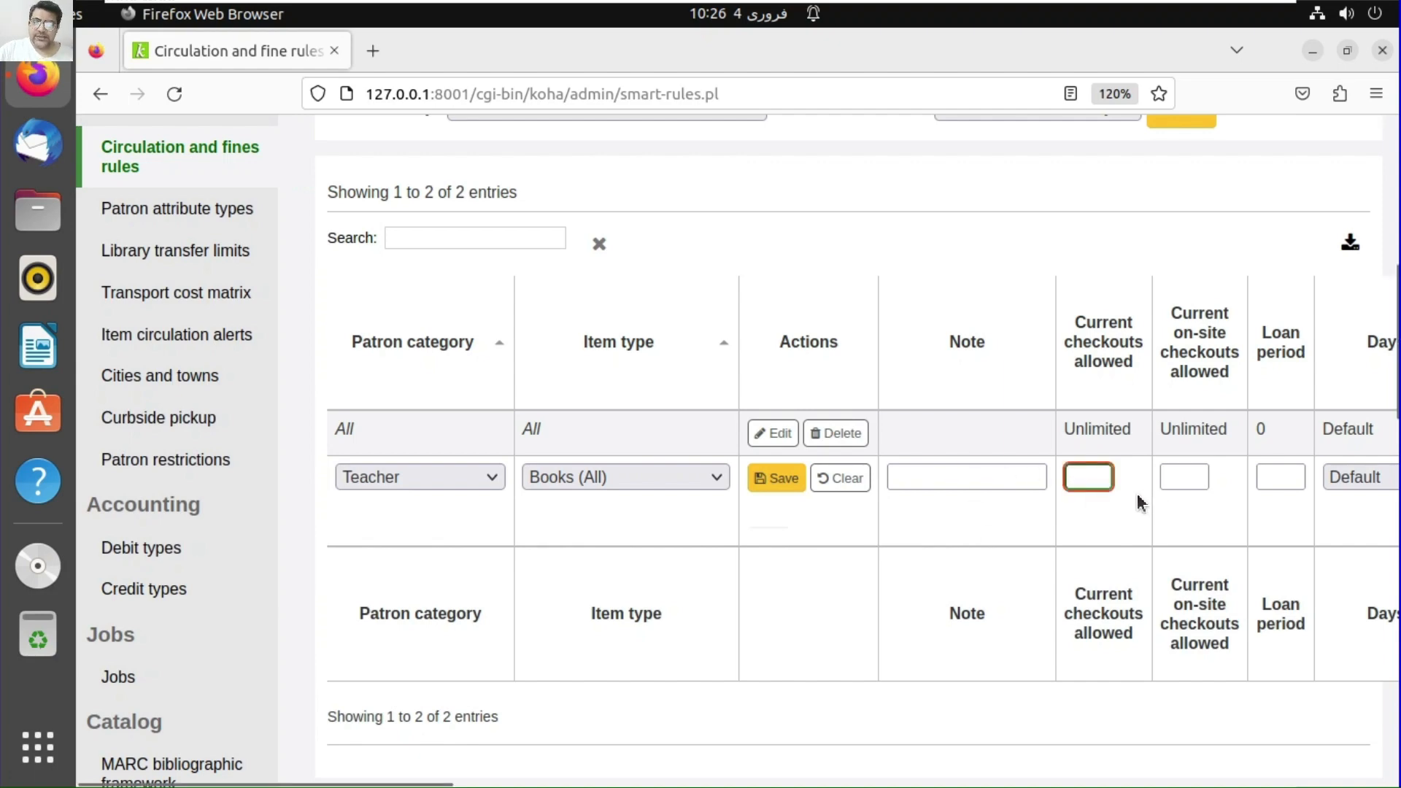
pyautogui.write('8')
# - Allow 8 current on-site checkouts in the Teacher book rule and set its loan period to 30
pyautogui.click(1172, 481)
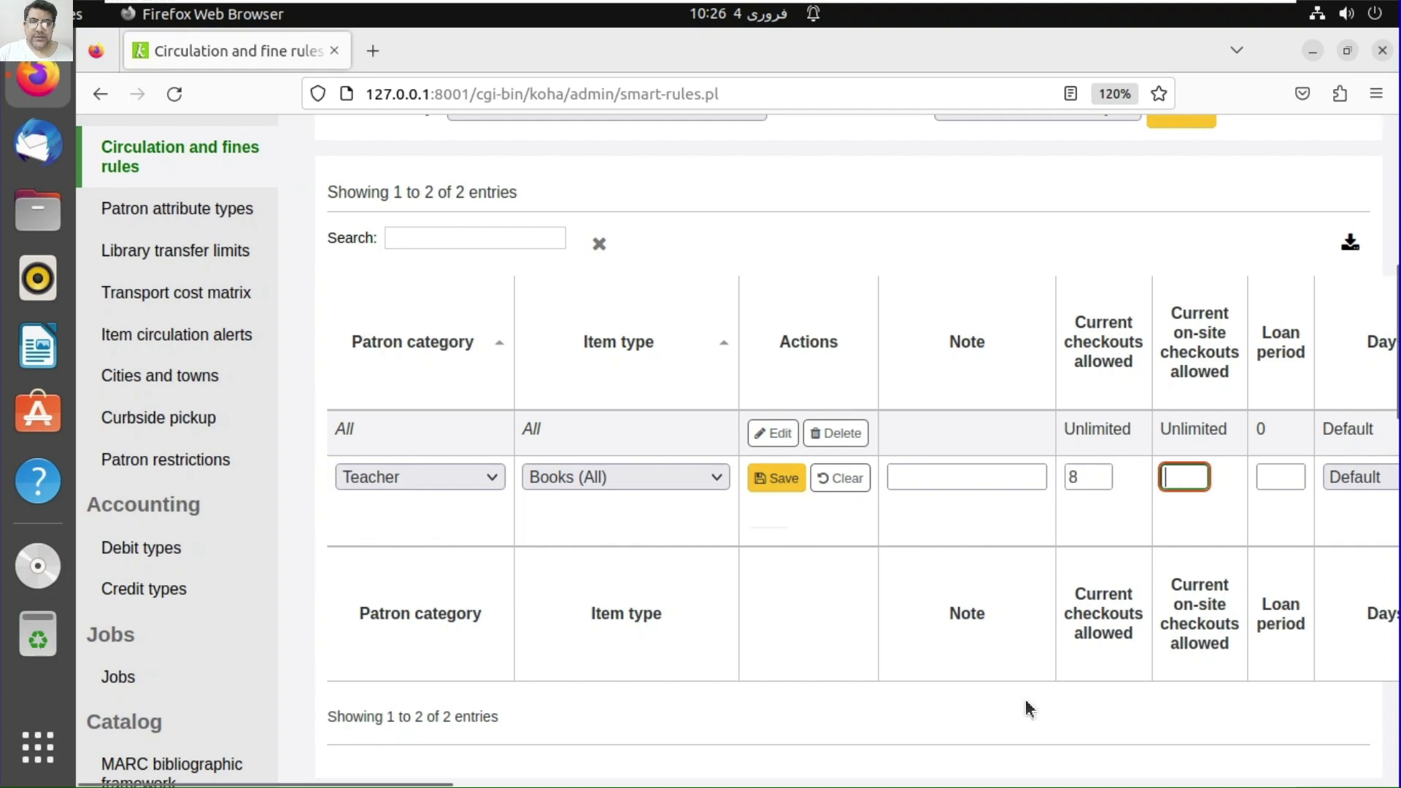
pyautogui.moveTo(449, 783); pyautogui.dragTo(1020, 448)
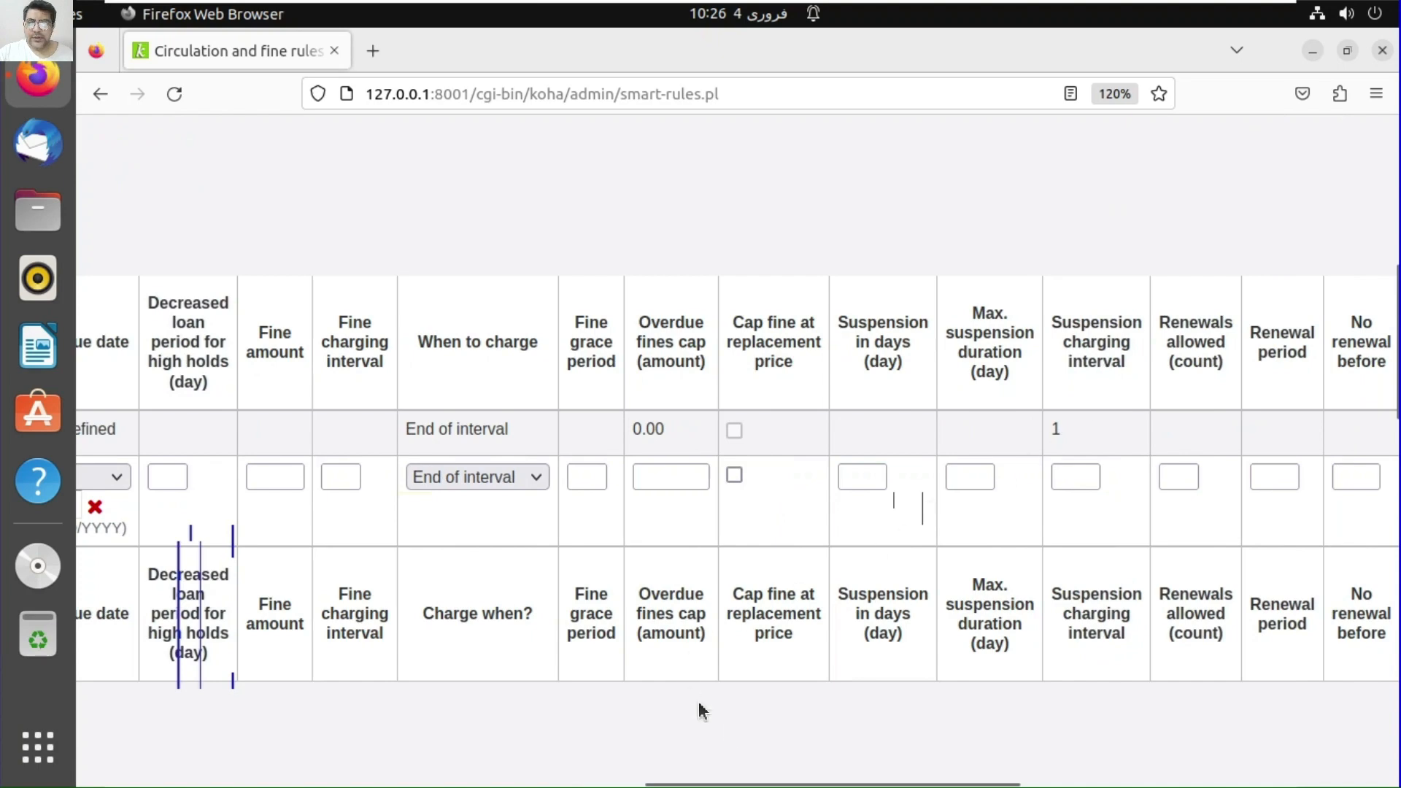
pyautogui.moveTo(712, 781); pyautogui.dragTo(449, 780)
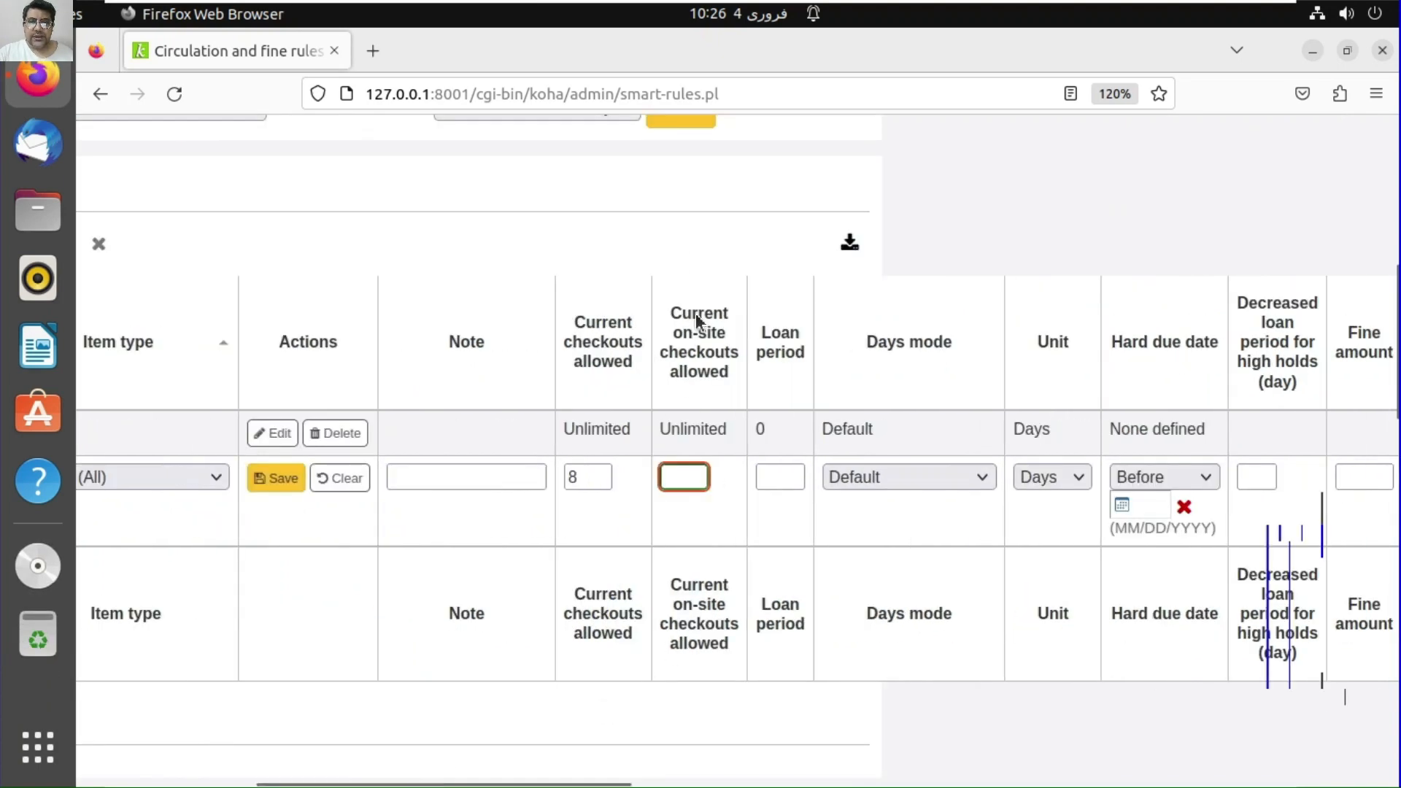
pyautogui.write('8')
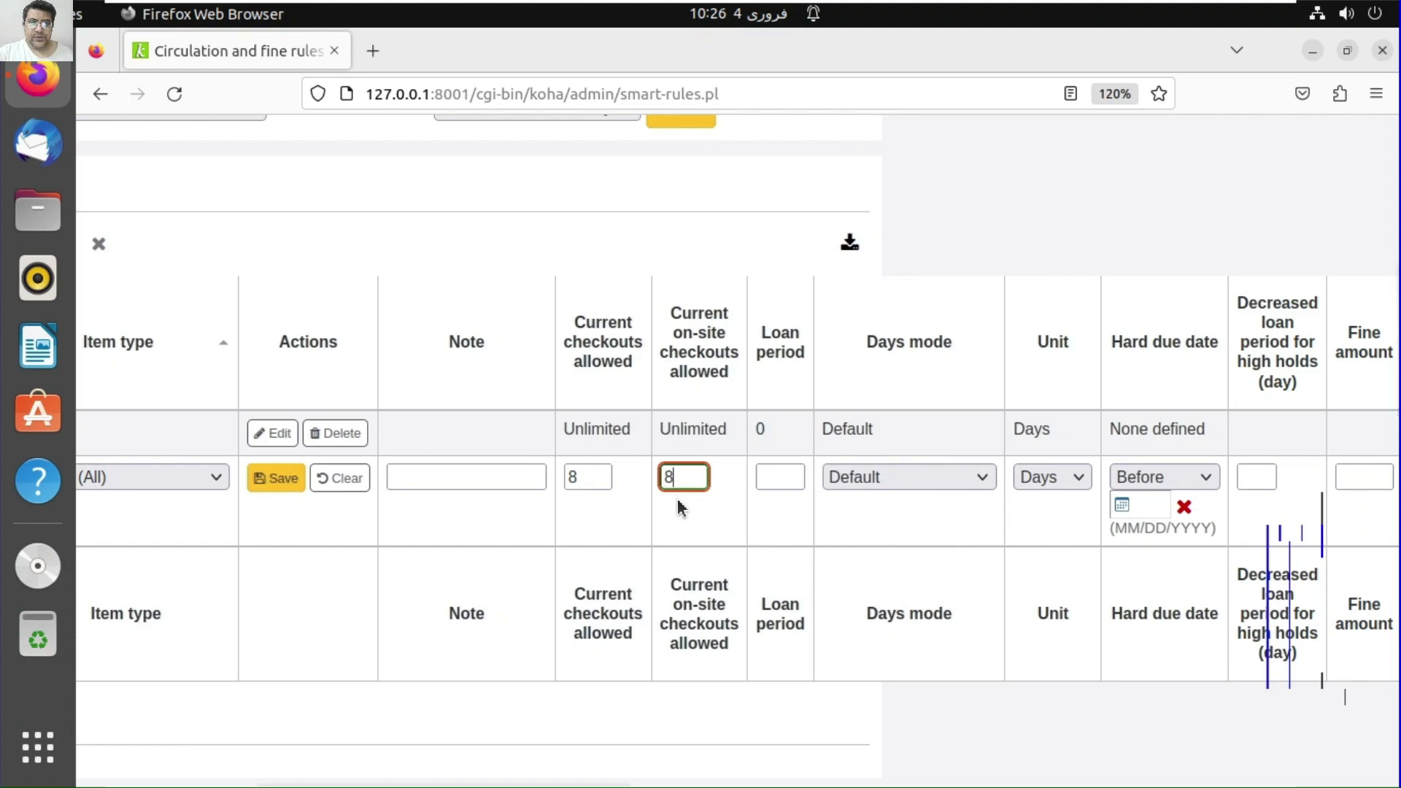
pyautogui.click(788, 479)
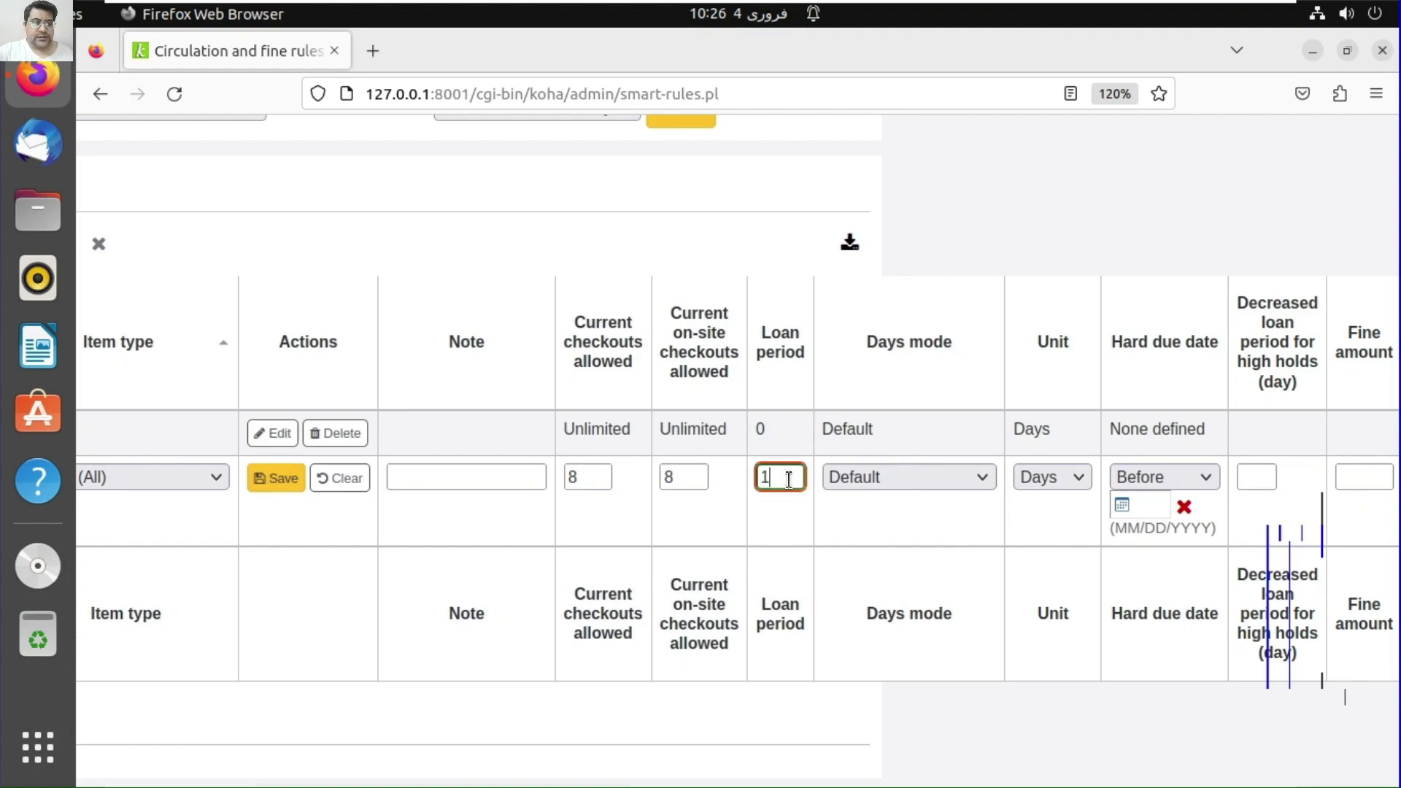
pyautogui.write('30')
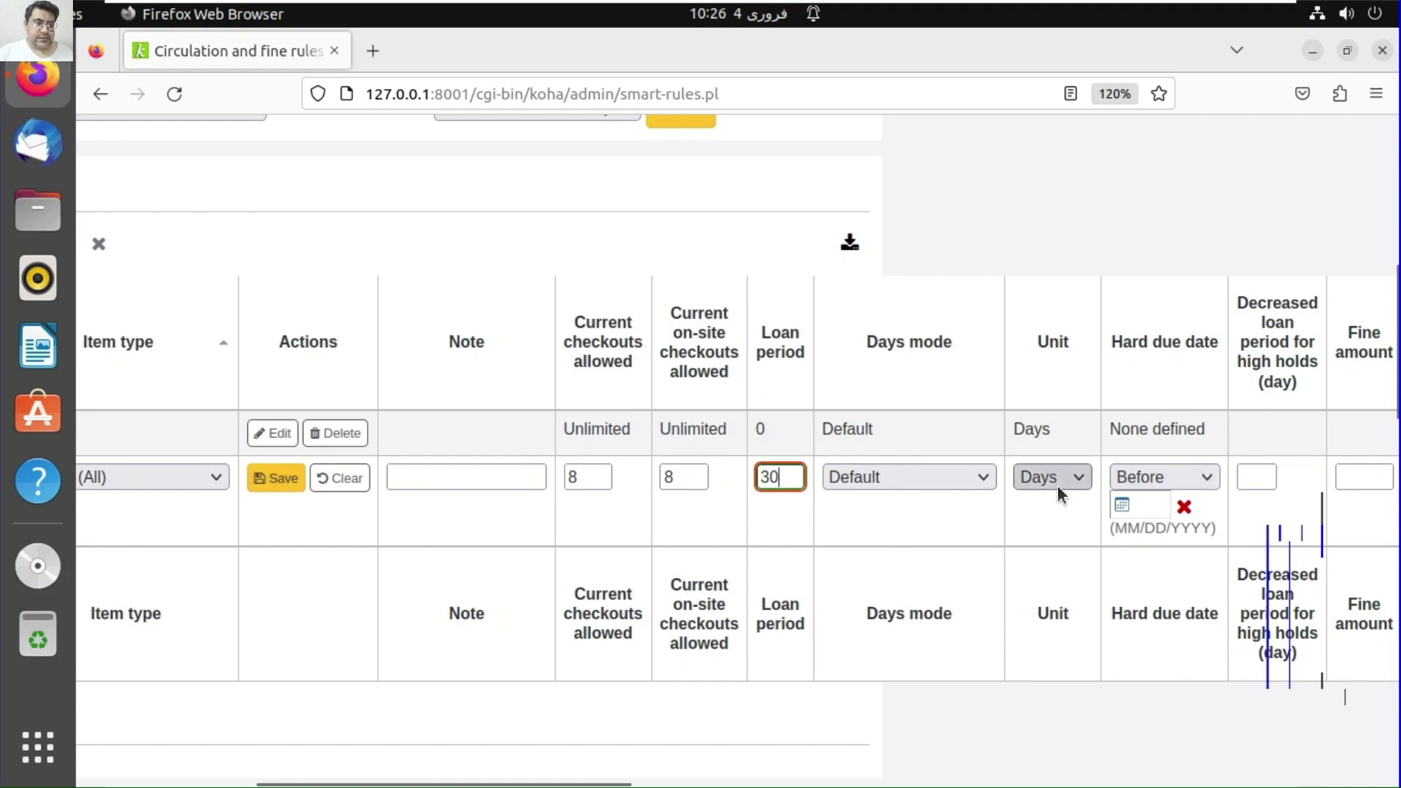
# - Set the Teacher book rule's fine amount to 10 and its fine charging interval to 1
pyautogui.click(642, 782)
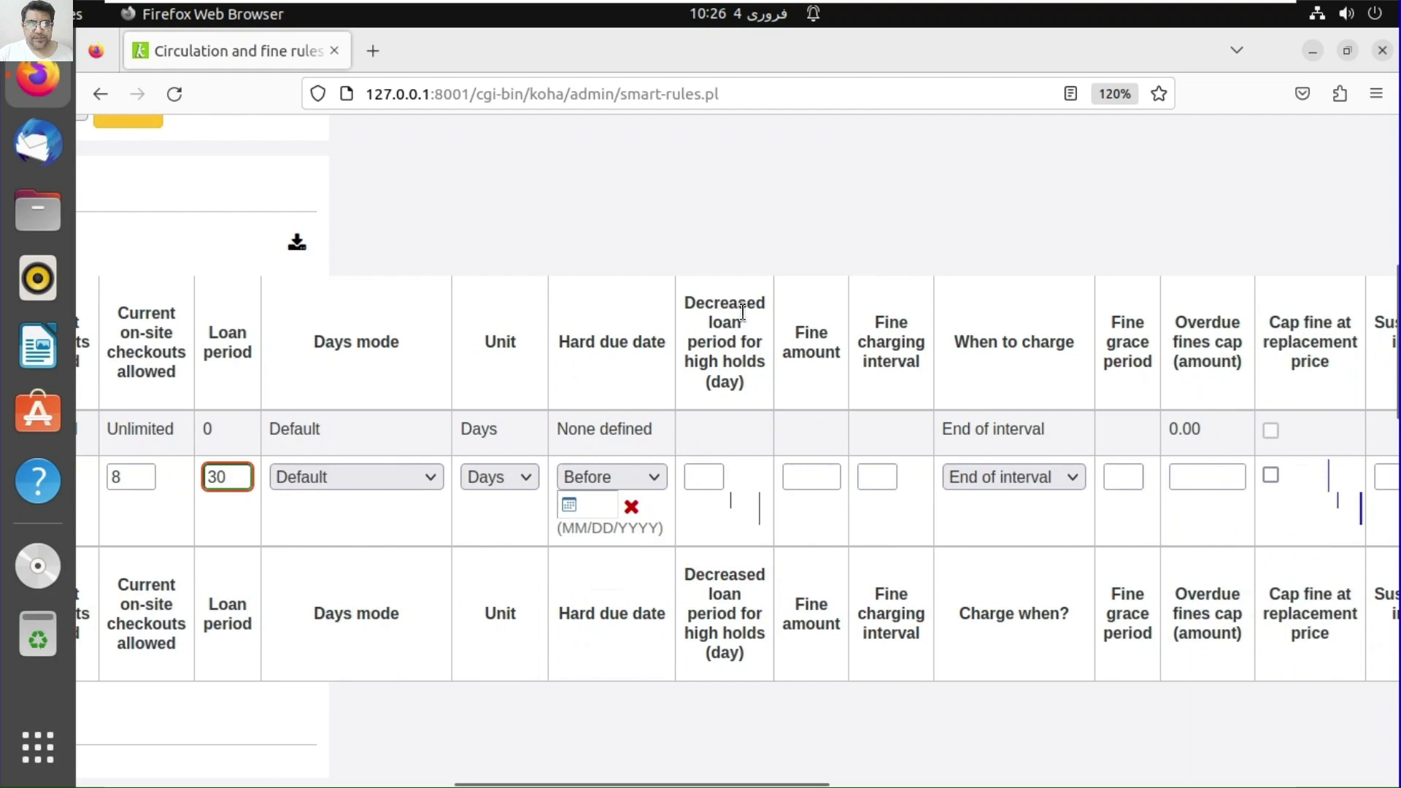
pyautogui.click(822, 477)
pyautogui.write('10')
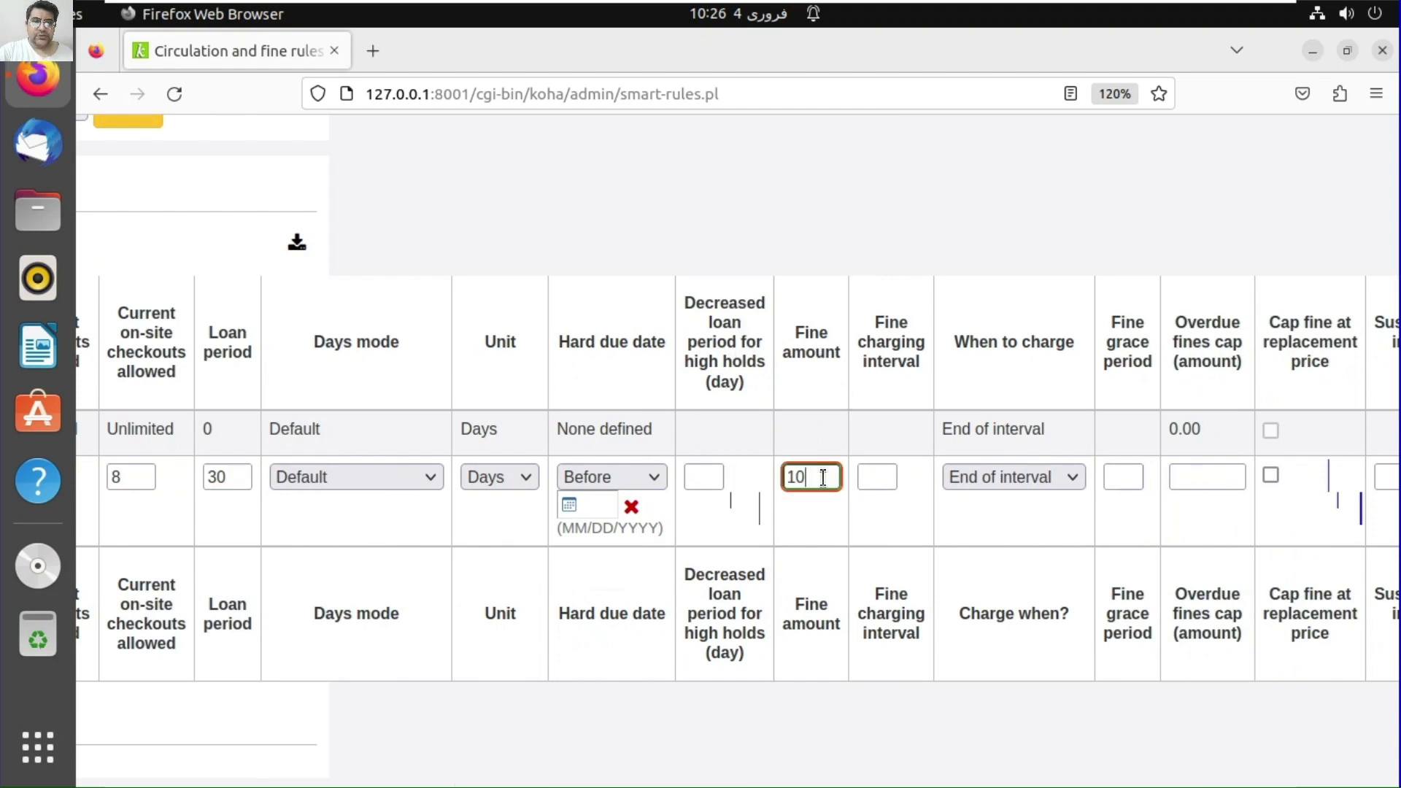
pyautogui.click(868, 472)
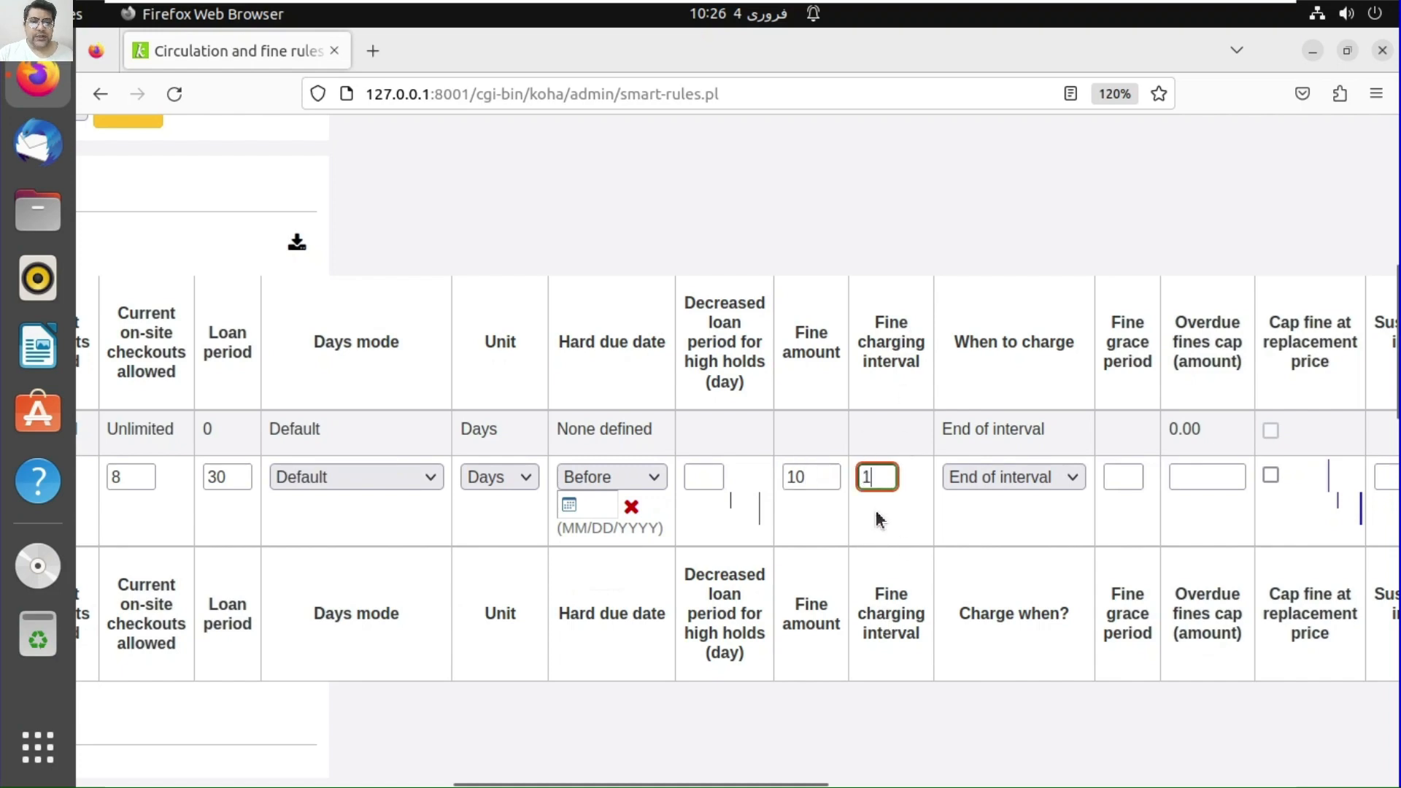
# - Allow 1 renewal with a renewal period of 30 in the Teacher book rule and save the rule
pyautogui.moveTo(810, 783); pyautogui.dragTo(846, 784)
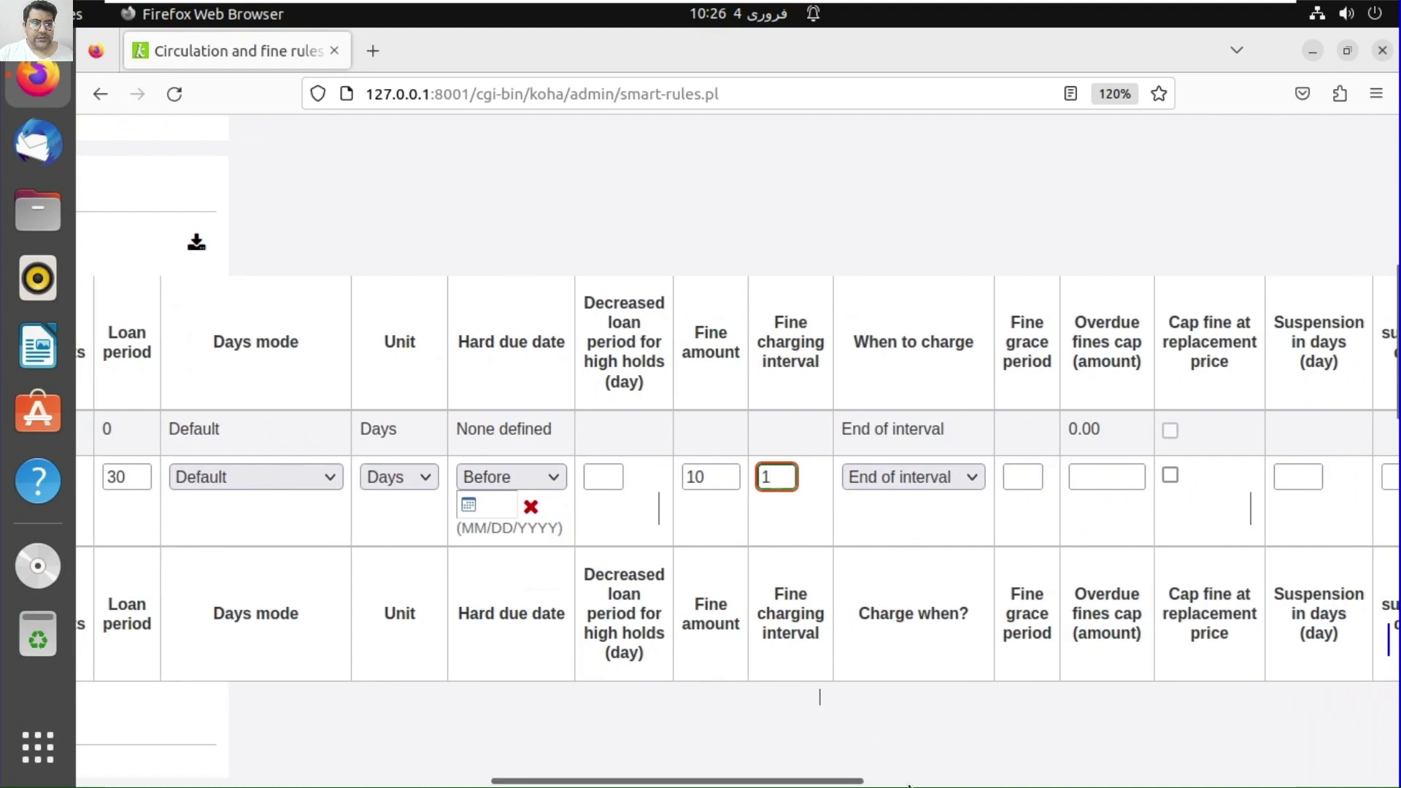
pyautogui.moveTo(677, 782); pyautogui.dragTo(882, 784)
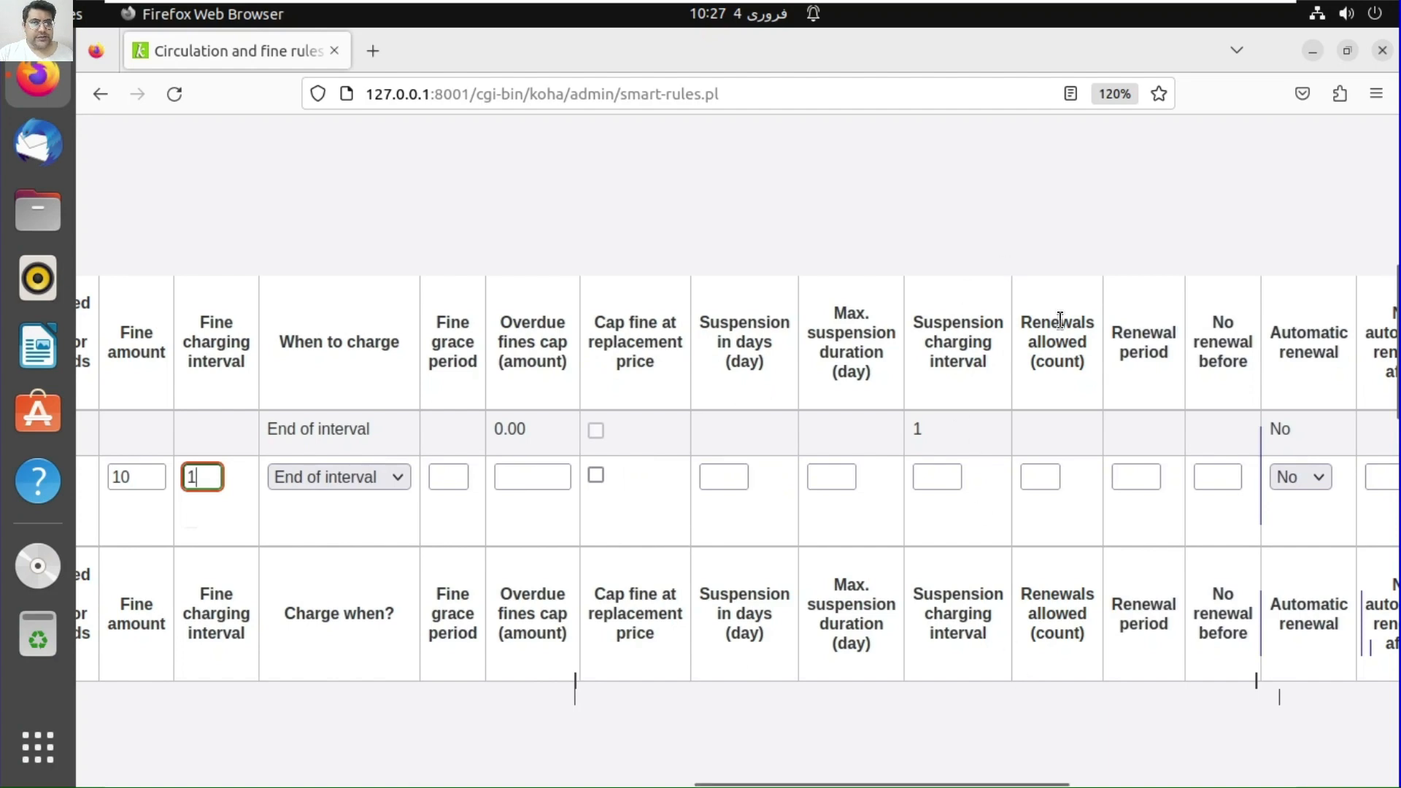
pyautogui.click(1044, 478)
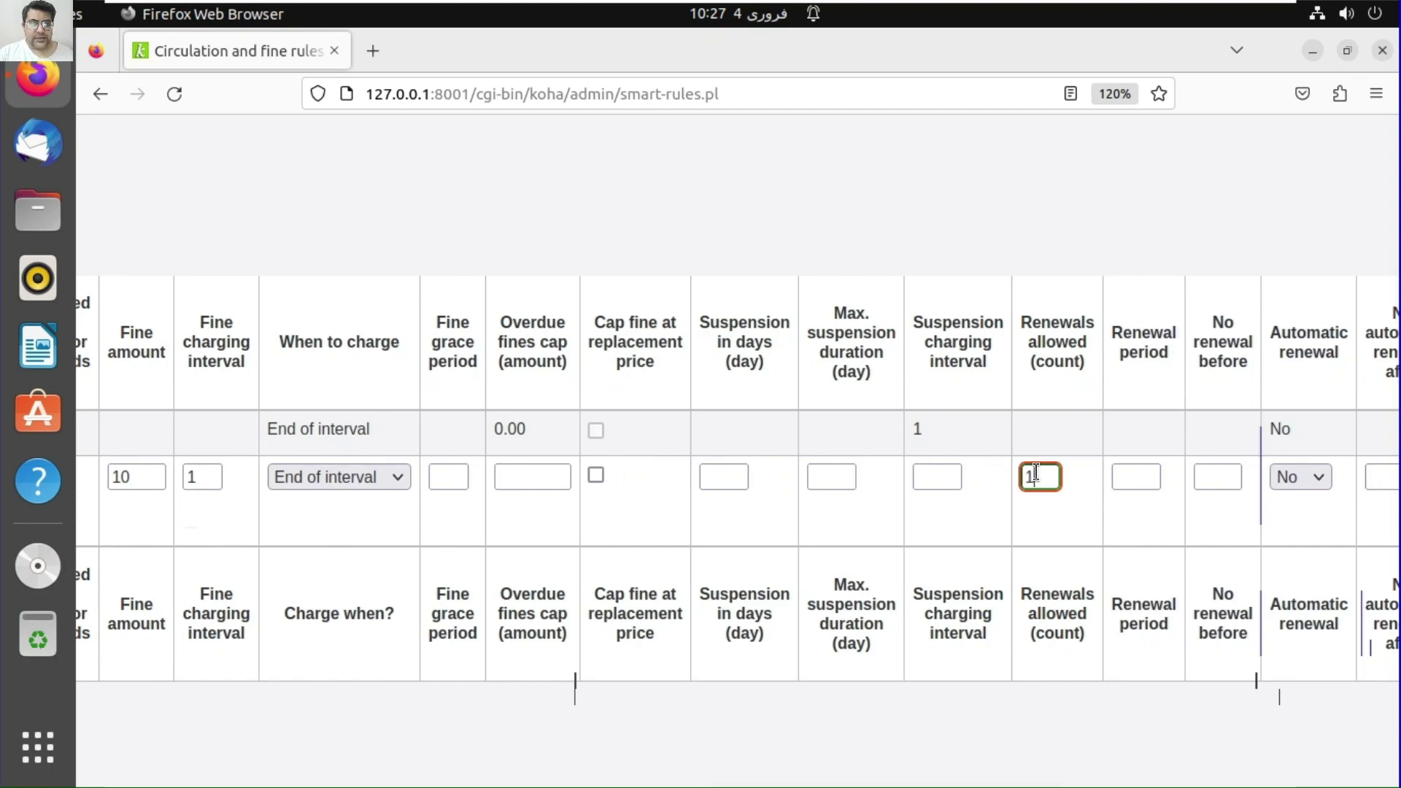
pyautogui.click(1128, 483)
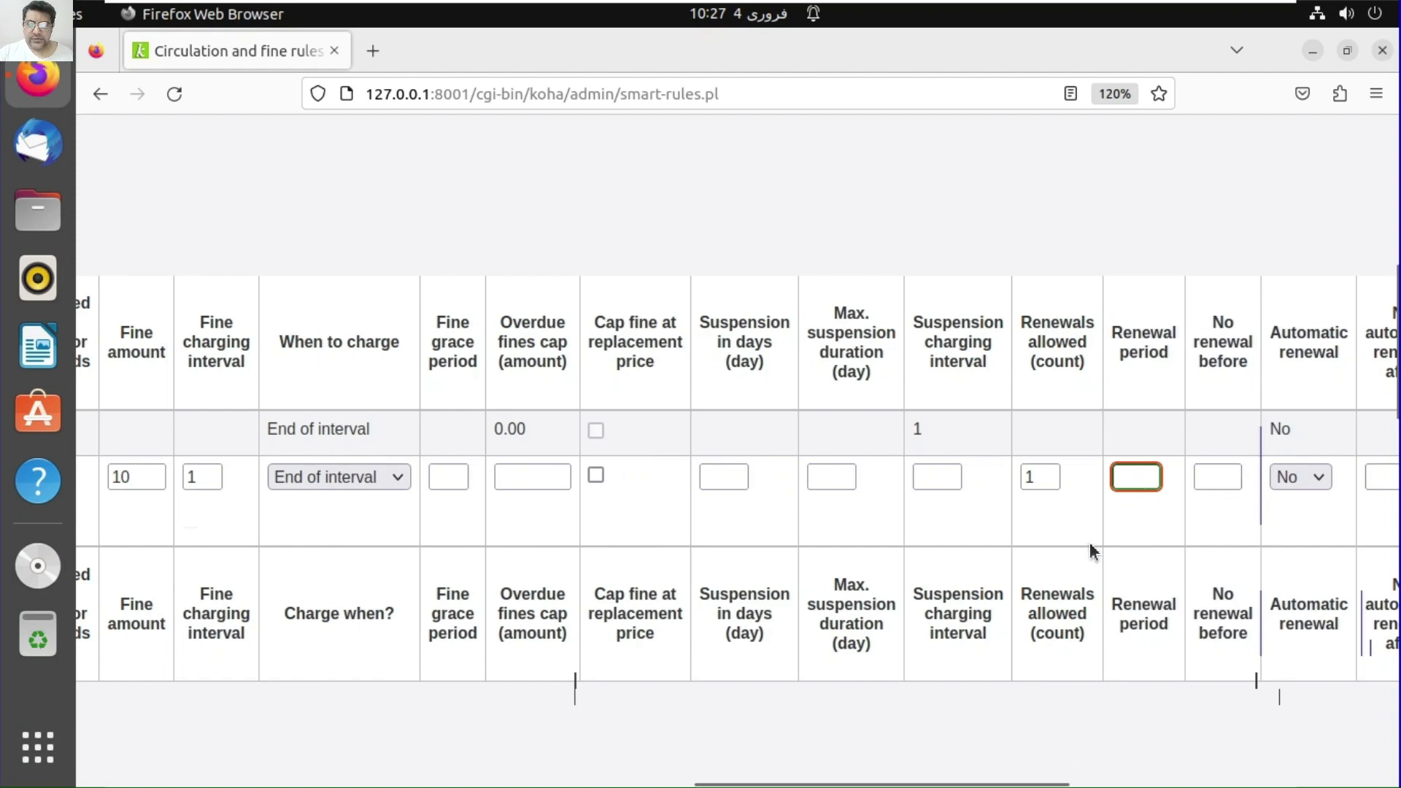
pyautogui.write('30')
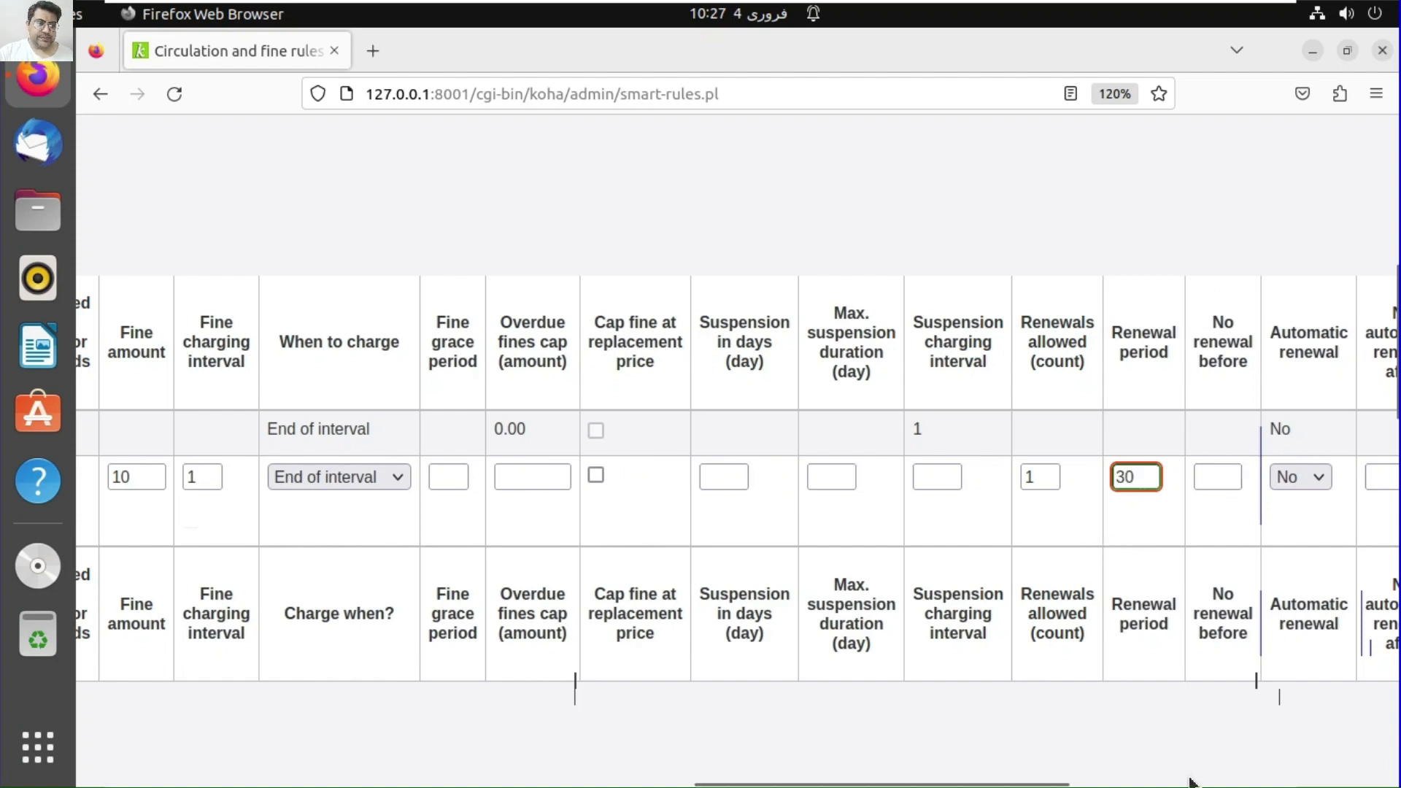
pyautogui.click(1077, 784)
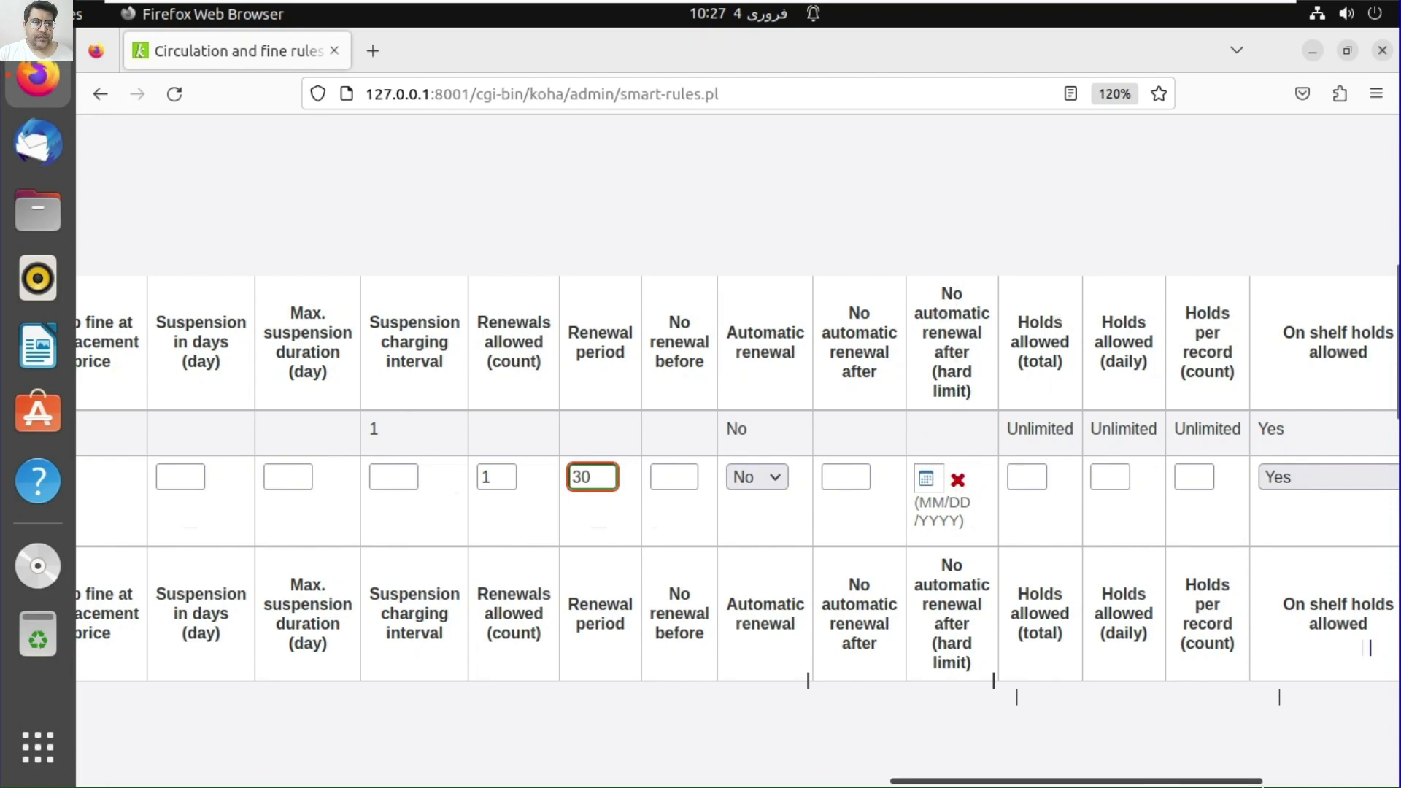
pyautogui.hscroll(5, 1081, 282)
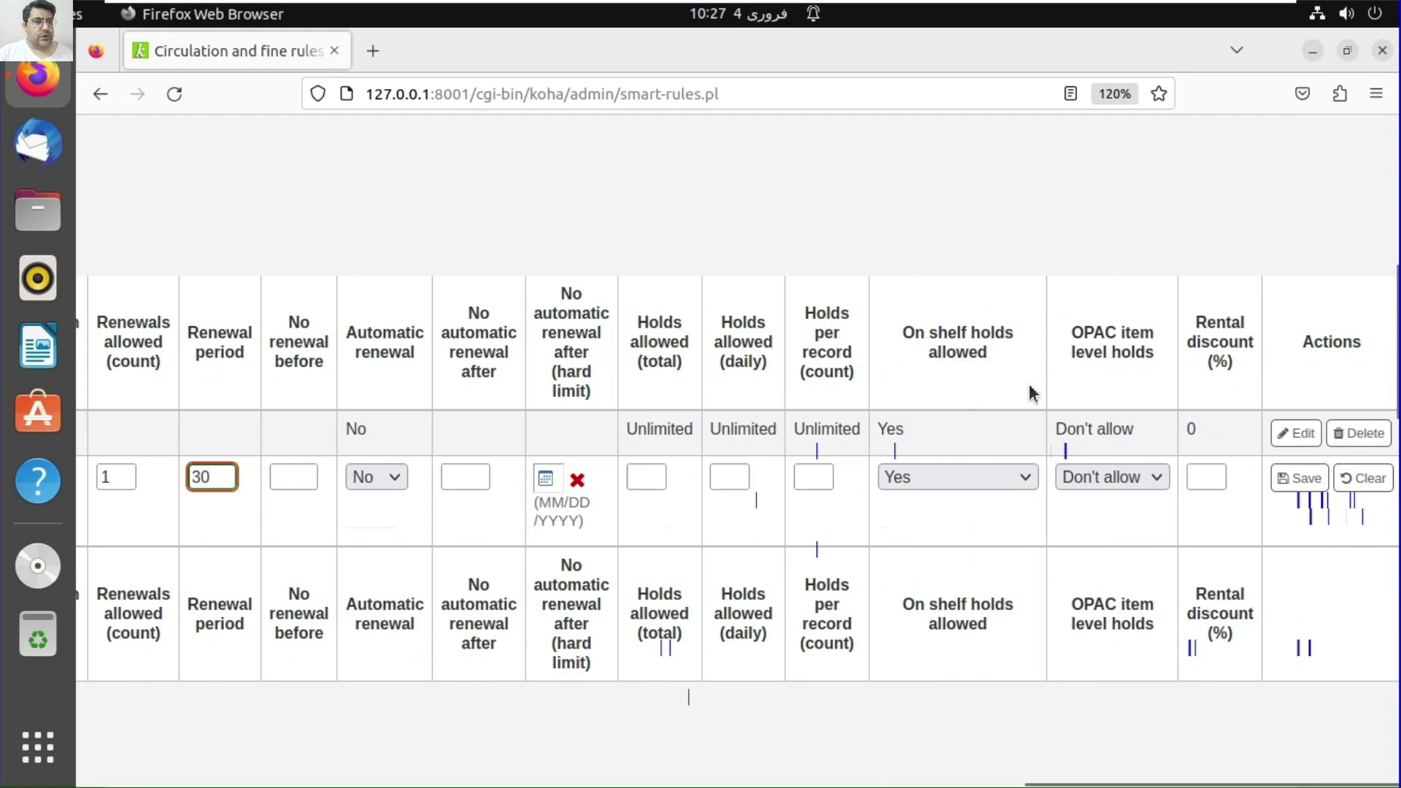
pyautogui.click(1291, 478)
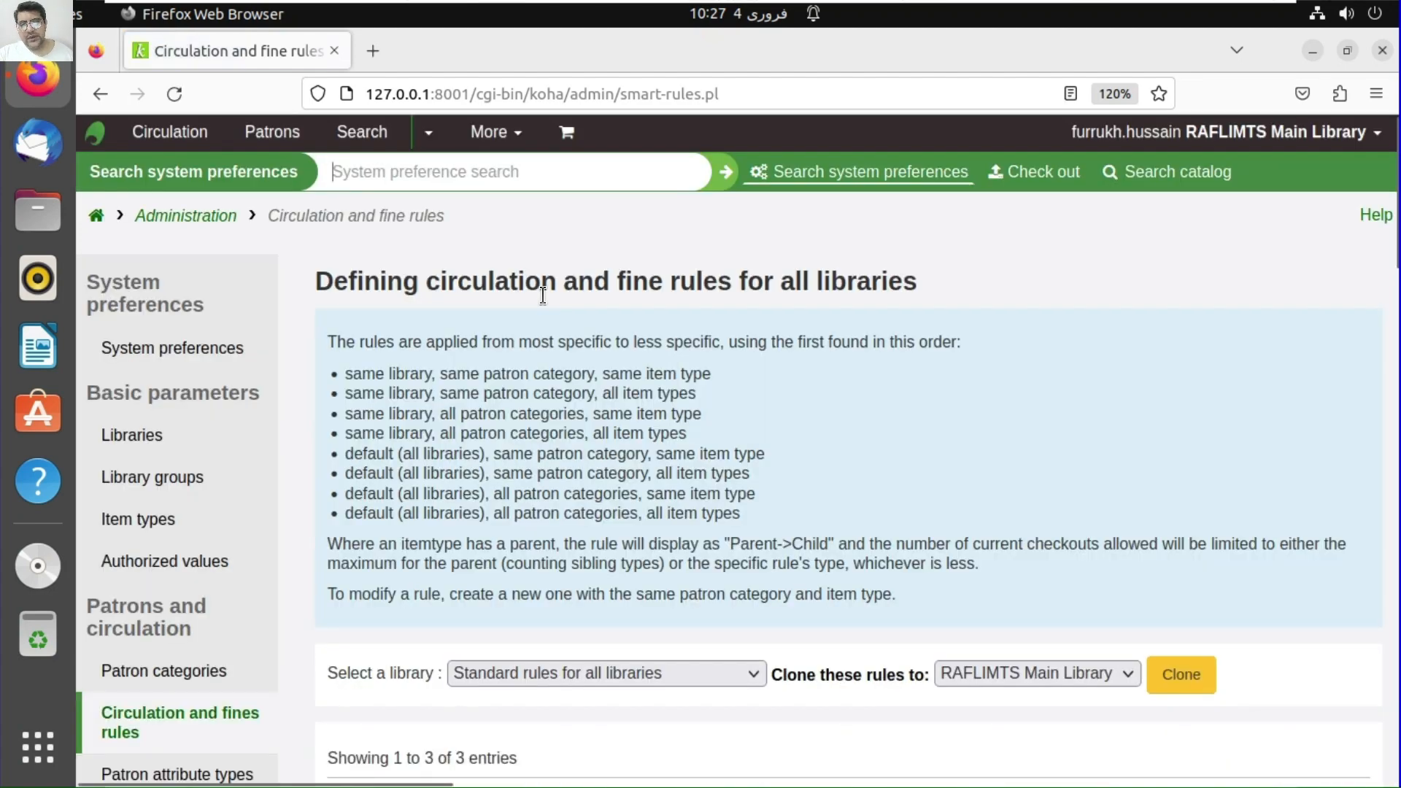
# - Delete the default circulation rule that covers all patron categories and all item types
pyautogui.scroll(-8, 1082, 440)
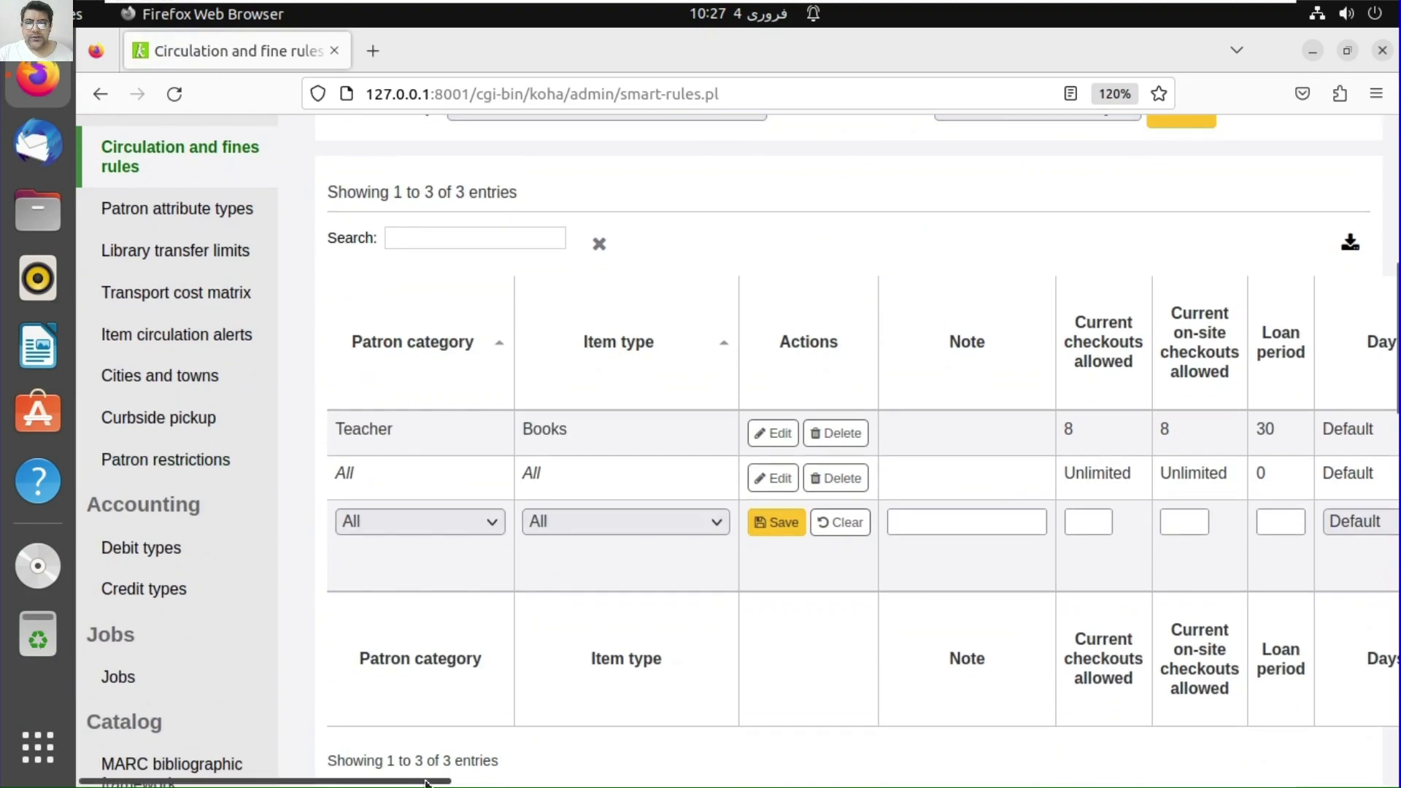
pyautogui.moveTo(424, 784); pyautogui.dragTo(497, 616)
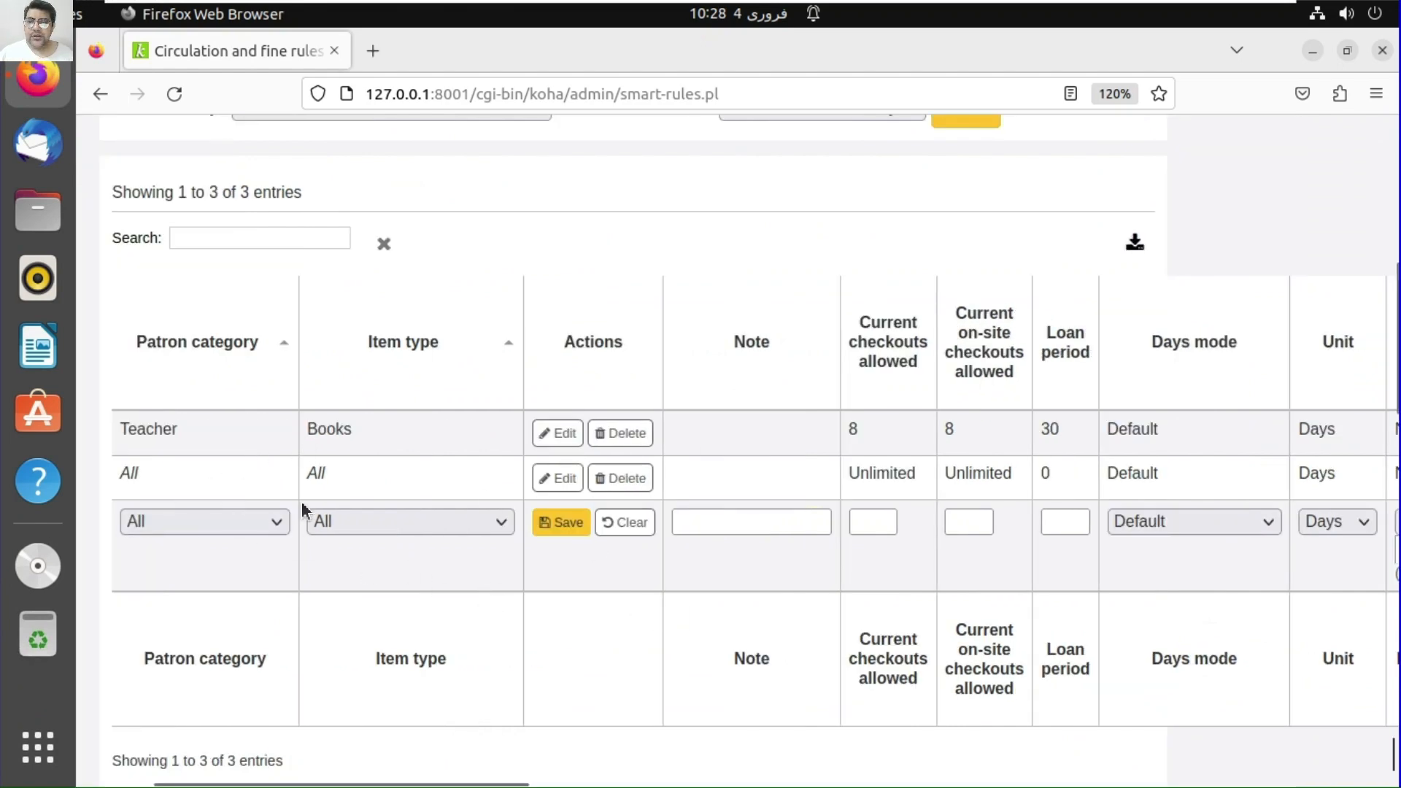
pyautogui.click(641, 486)
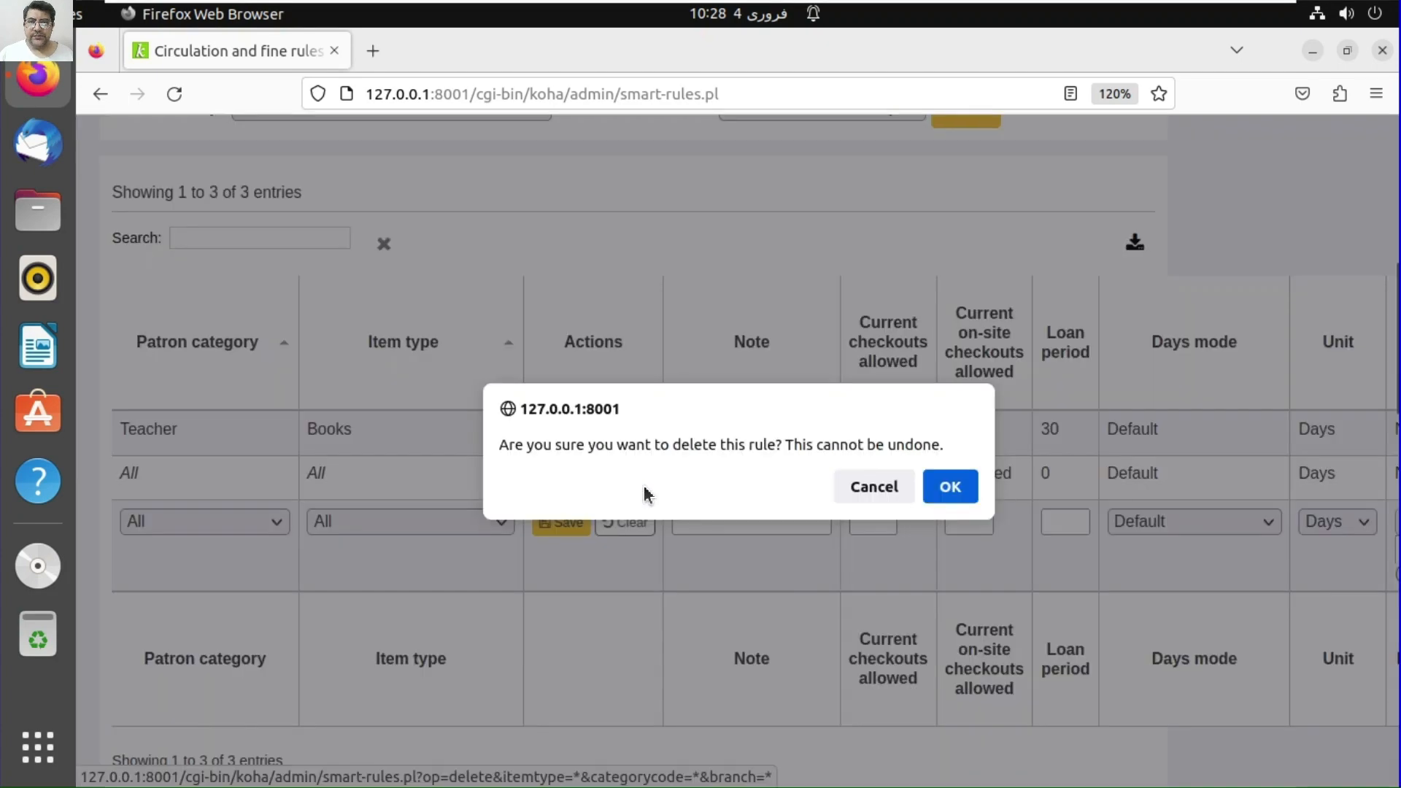
pyautogui.click(950, 487)
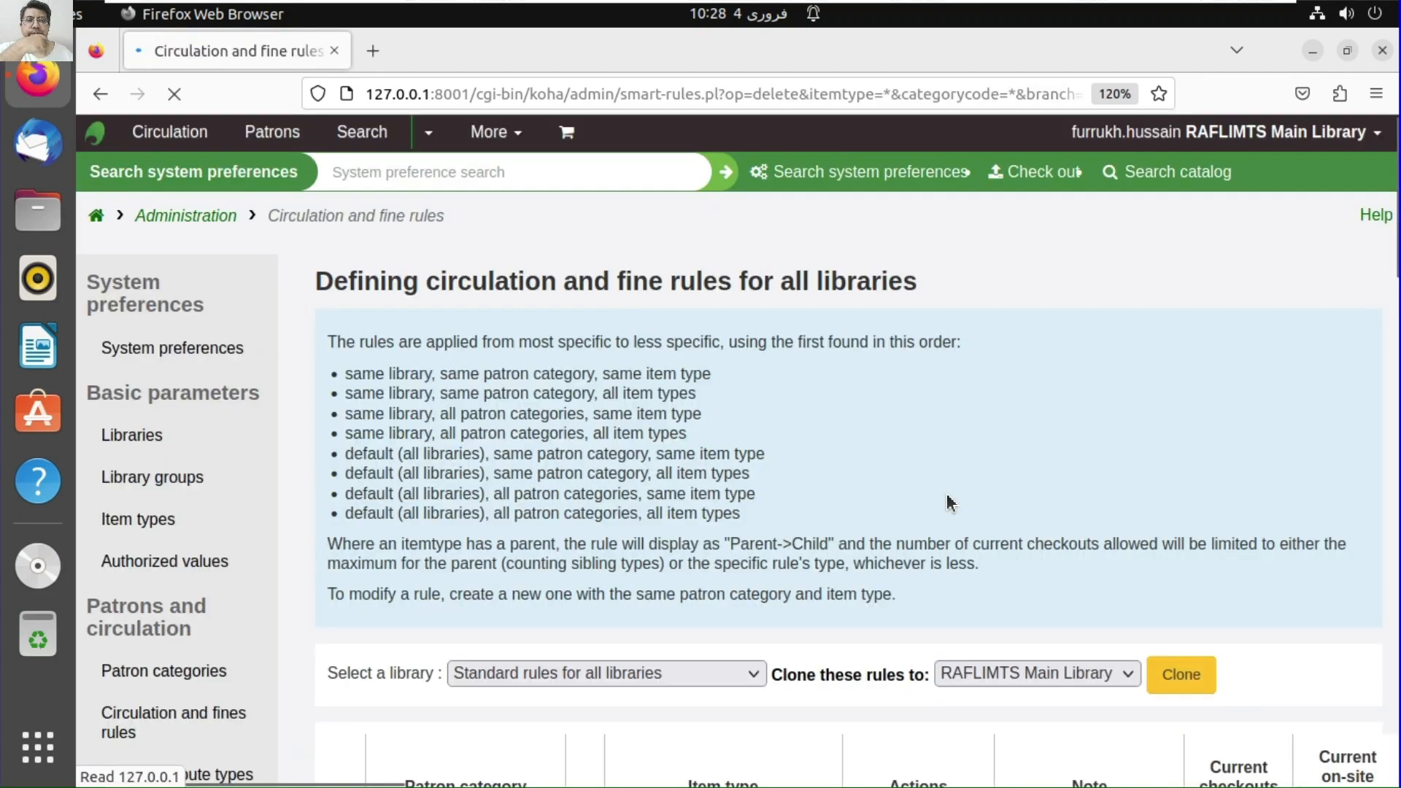
# - Start a new circulation rule for the Student - Class 1A patron category and the Books (All) item type
pyautogui.scroll(-8, 801, 666)
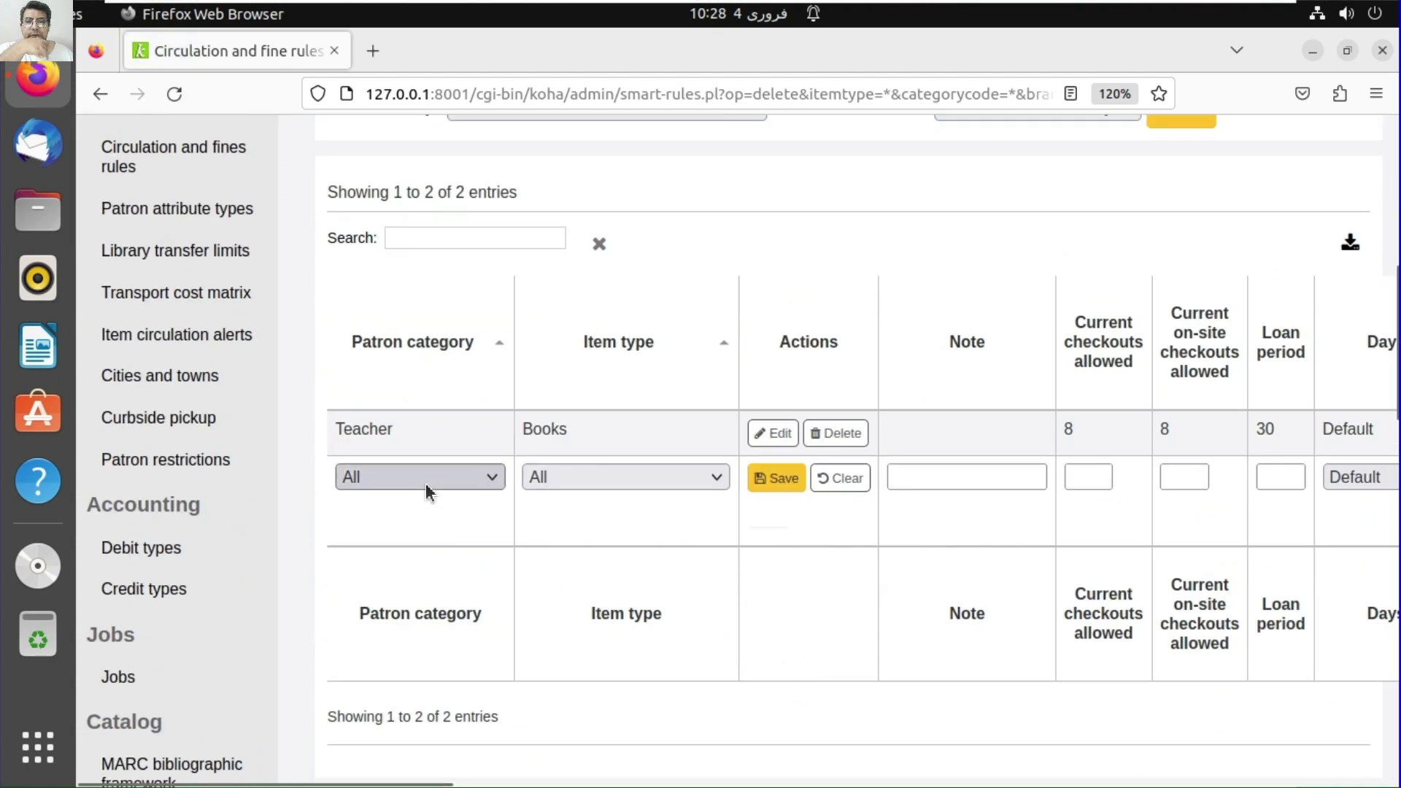
pyautogui.click(426, 483)
pyautogui.click(392, 561)
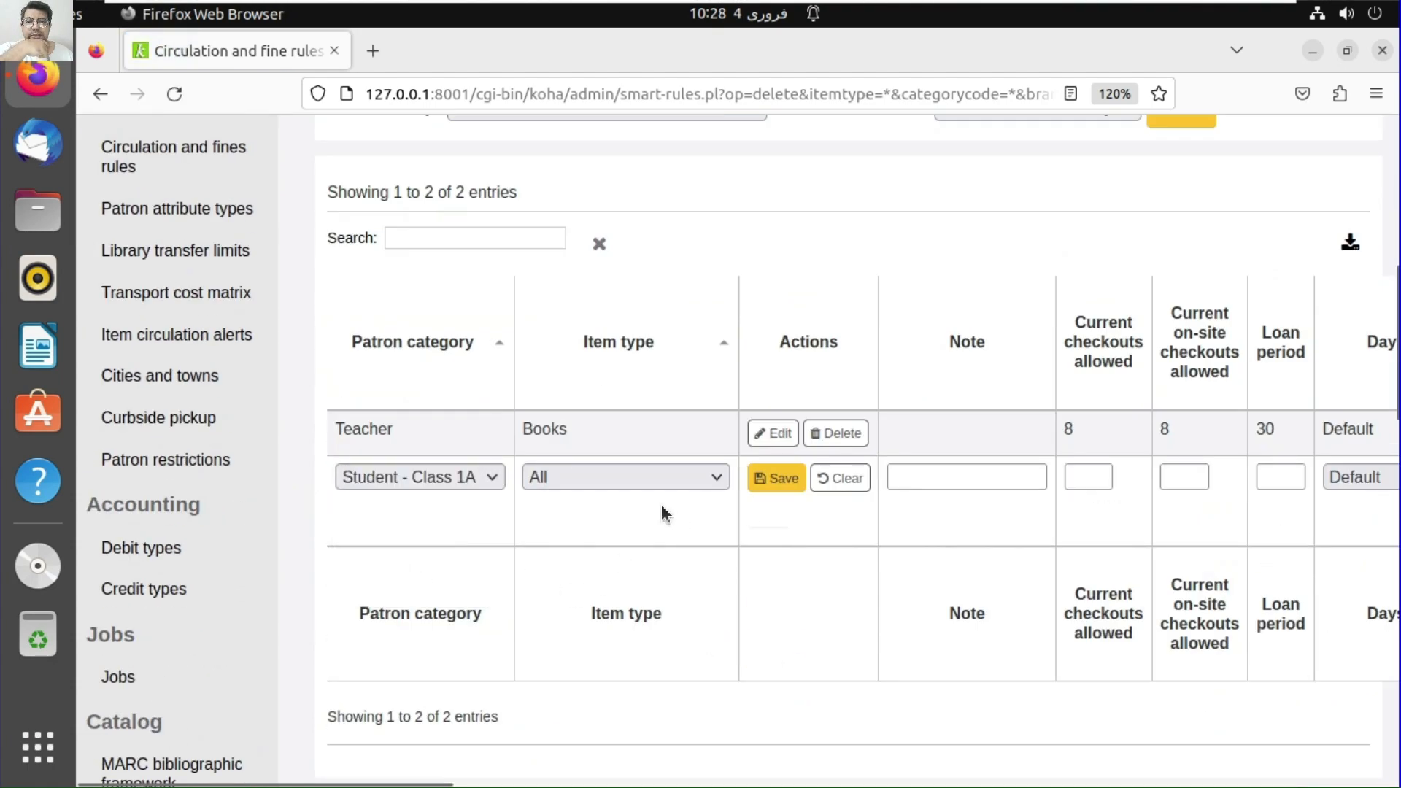
pyautogui.click(651, 477)
pyautogui.click(617, 228)
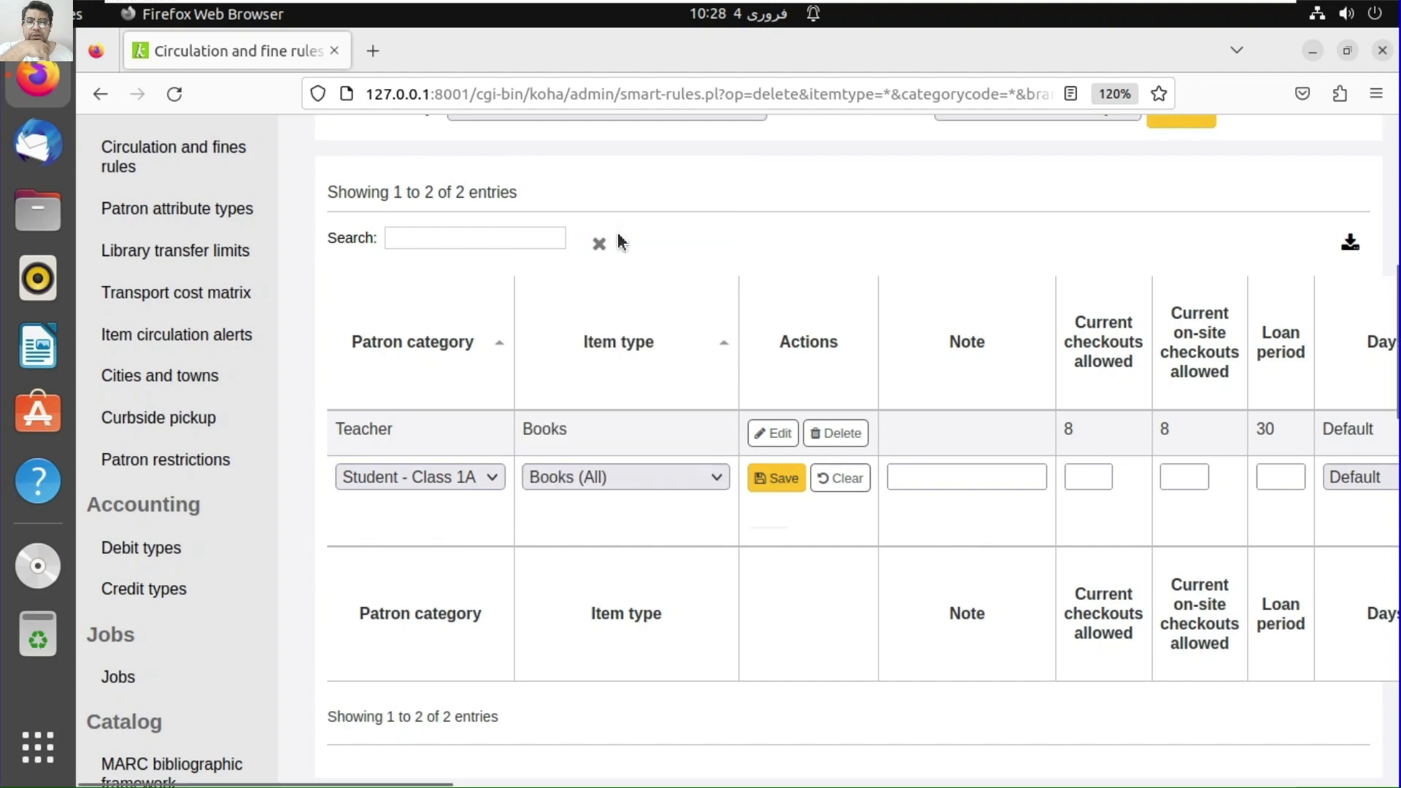
# - Allow 2 current checkouts and 2 on-site checkouts in the Student - Class 1A rule, with a loan period of 14
pyautogui.click(1078, 470)
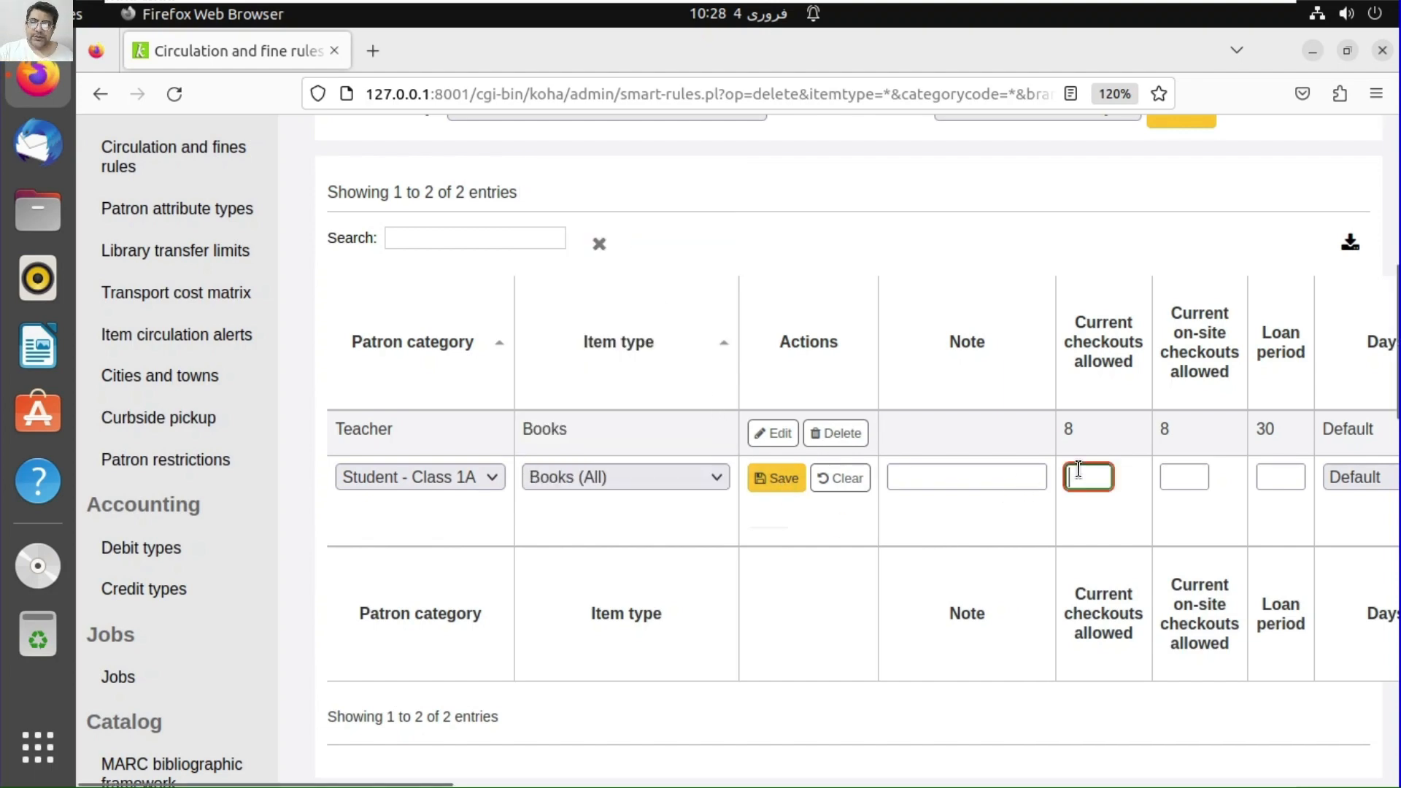
pyautogui.write('2')
pyautogui.click(1184, 479)
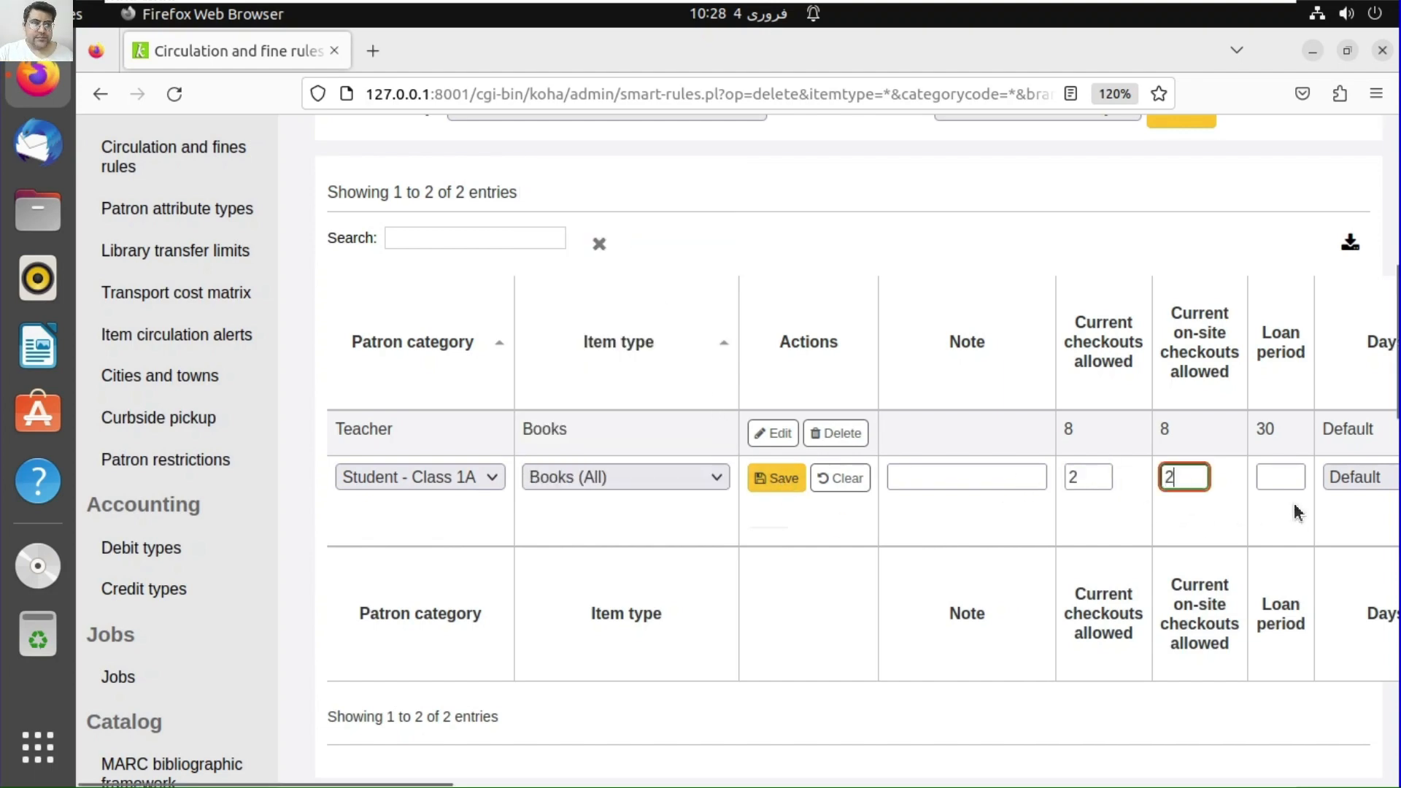
pyautogui.write('2')
pyautogui.click(1293, 480)
pyautogui.write('14')
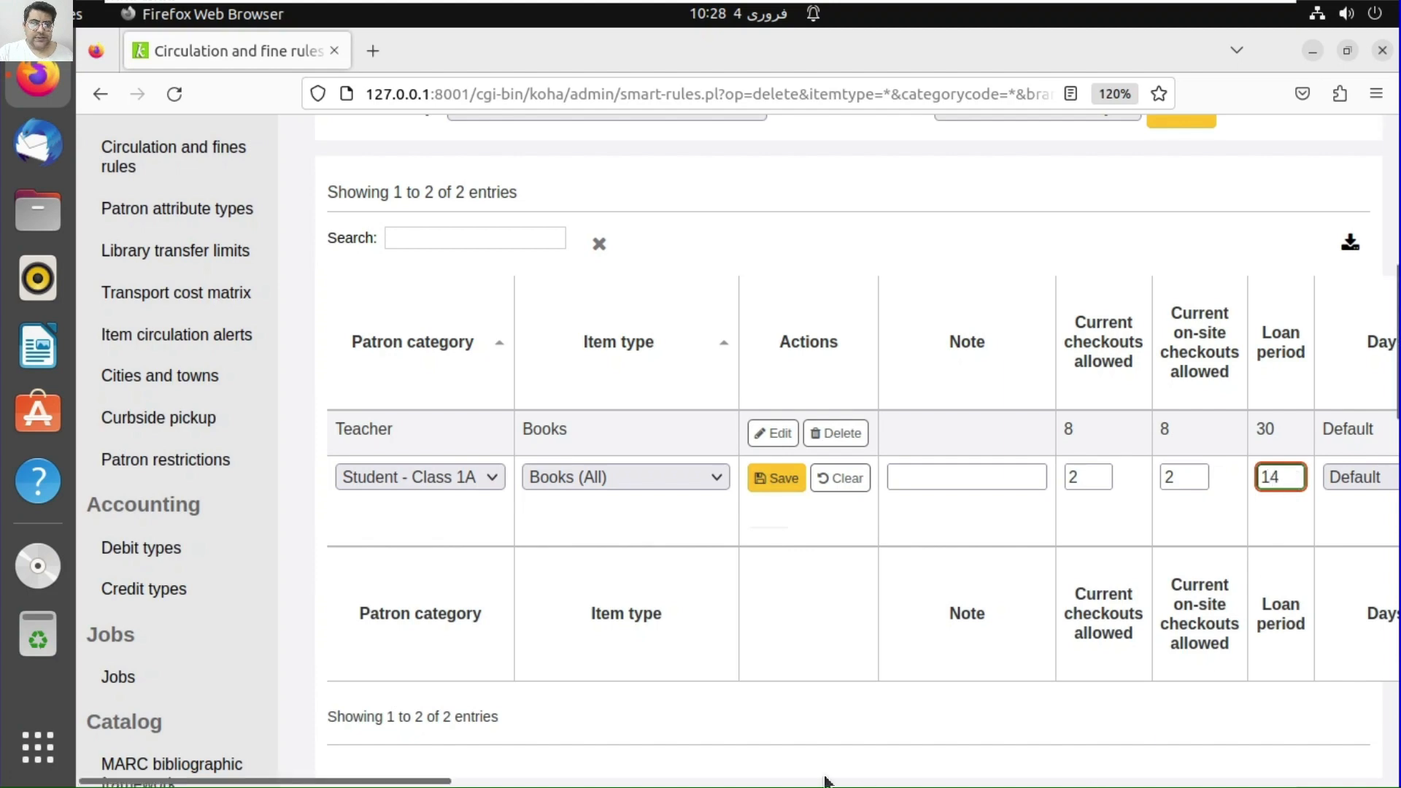
# - Set the Student - Class 1A book rule's fine amount to 5 and its fine charging interval to 1
pyautogui.moveTo(461, 782); pyautogui.dragTo(585, 782)
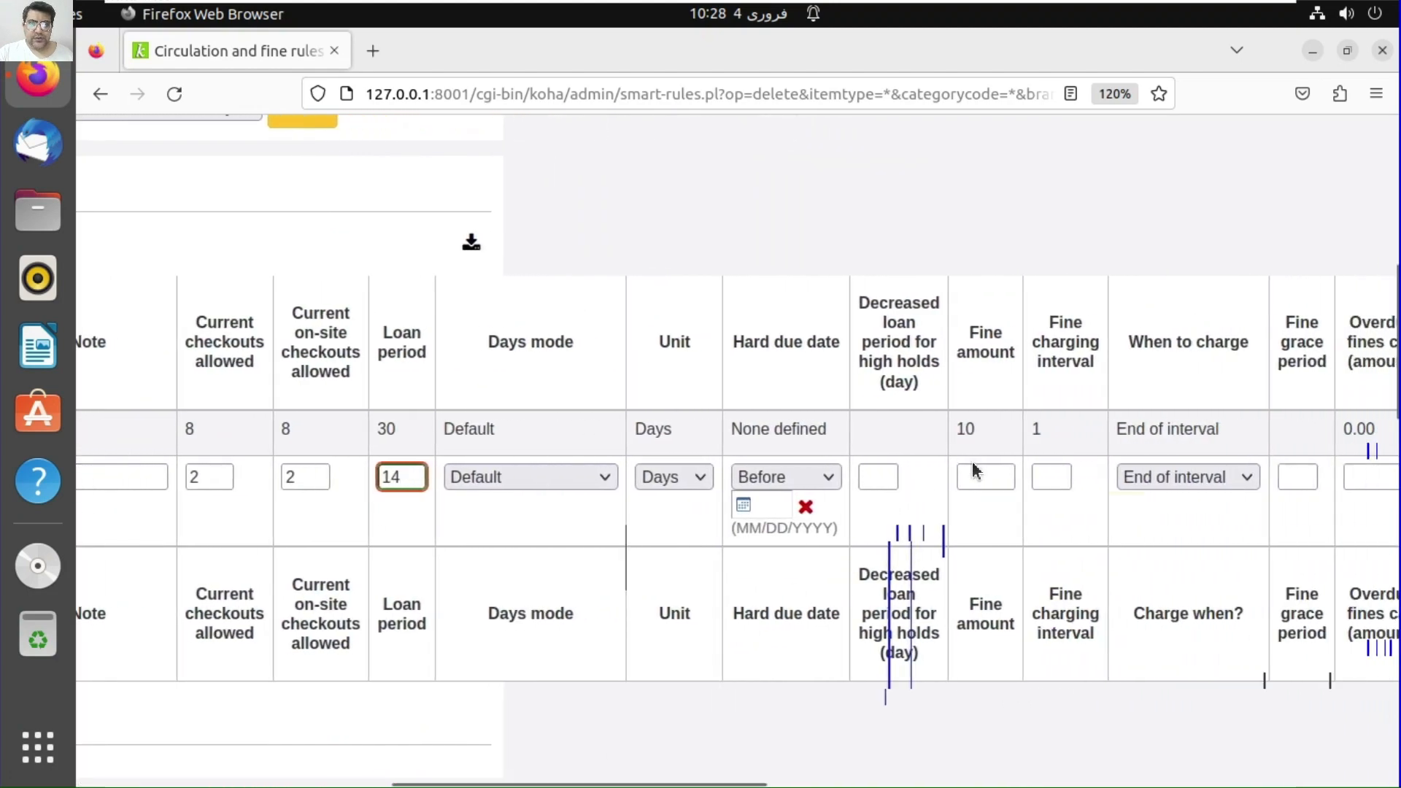
pyautogui.click(973, 474)
pyautogui.write('5')
pyautogui.click(1036, 482)
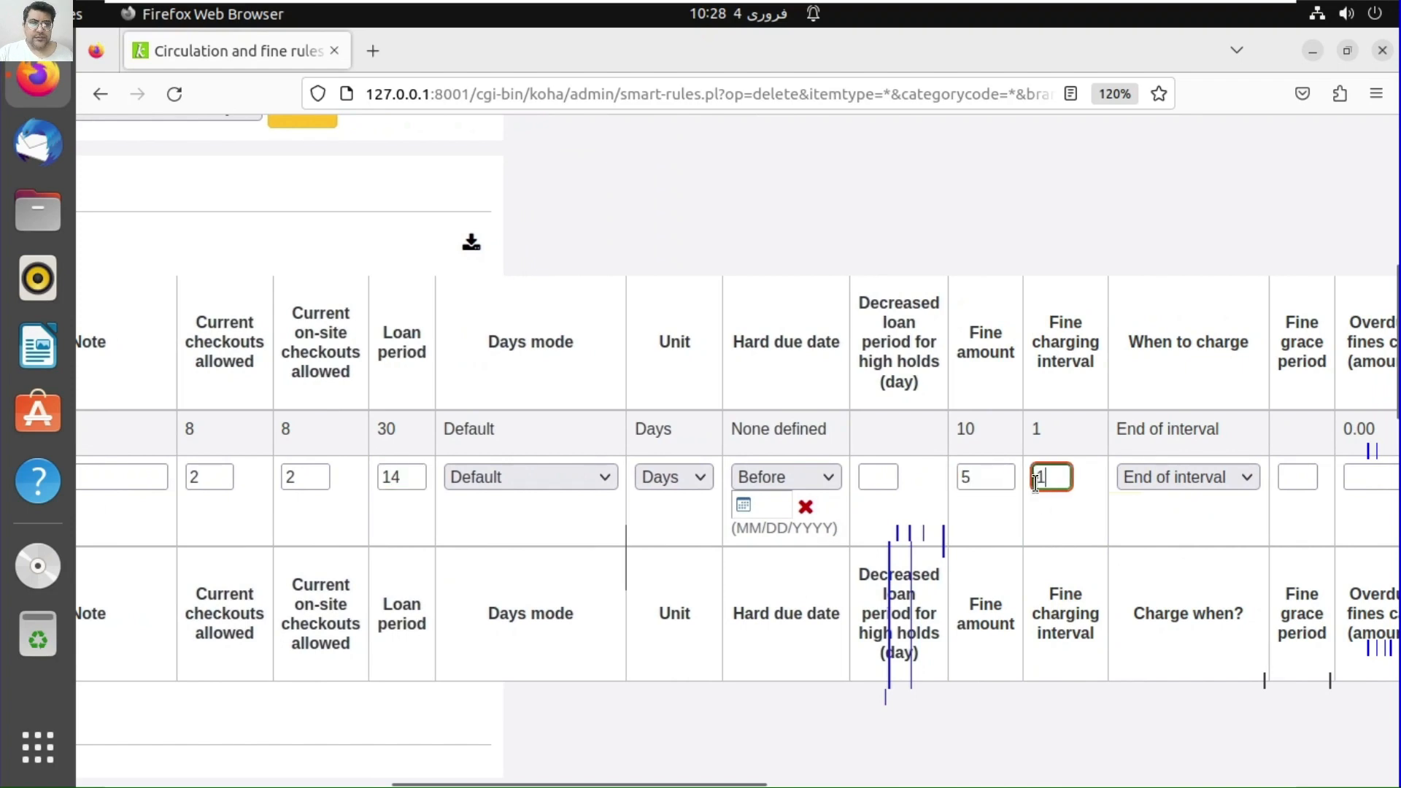
# - Allow 1 renewal with a renewal period of 14 in the Student - Class 1A book rule and save it
pyautogui.moveTo(779, 786); pyautogui.dragTo(986, 762)
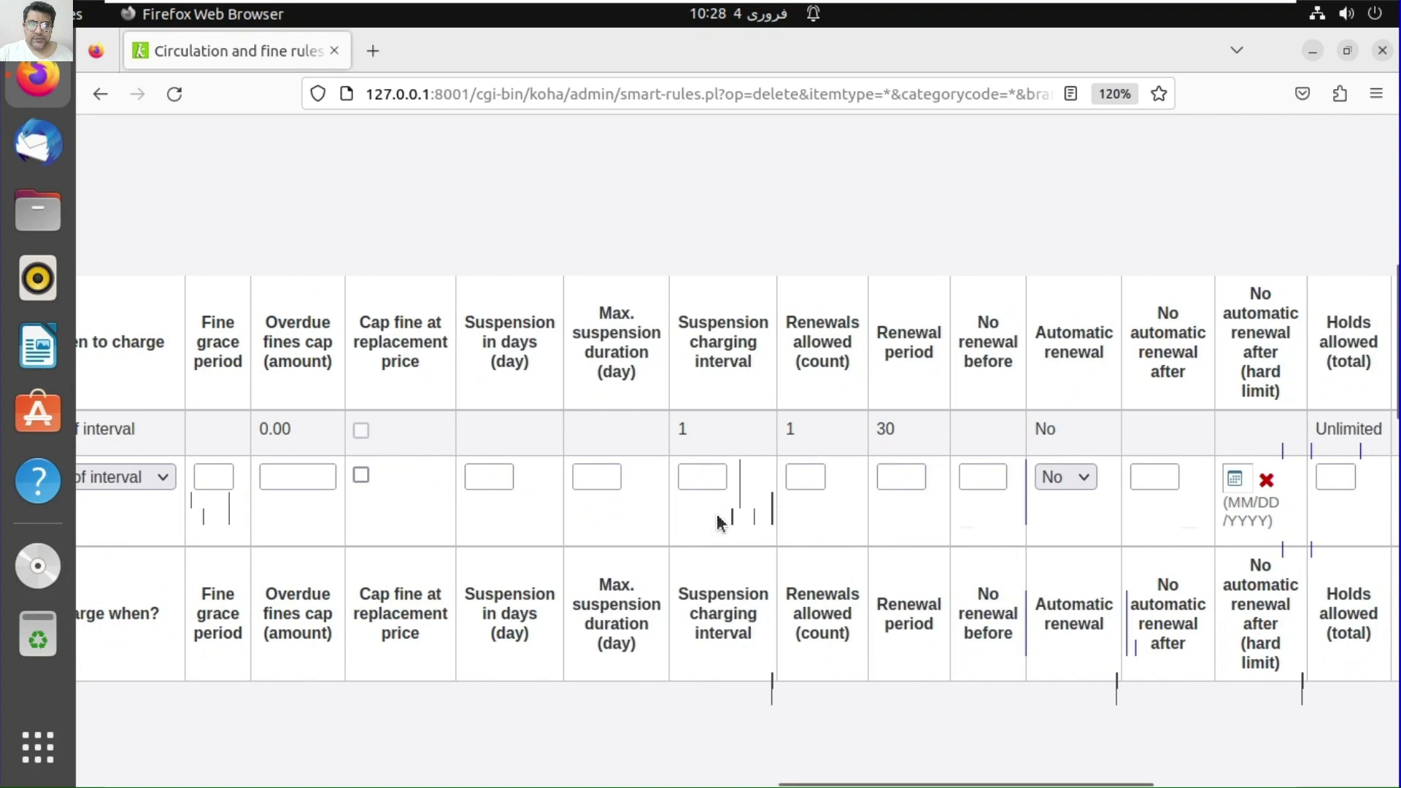
pyautogui.click(799, 477)
pyautogui.write('1')
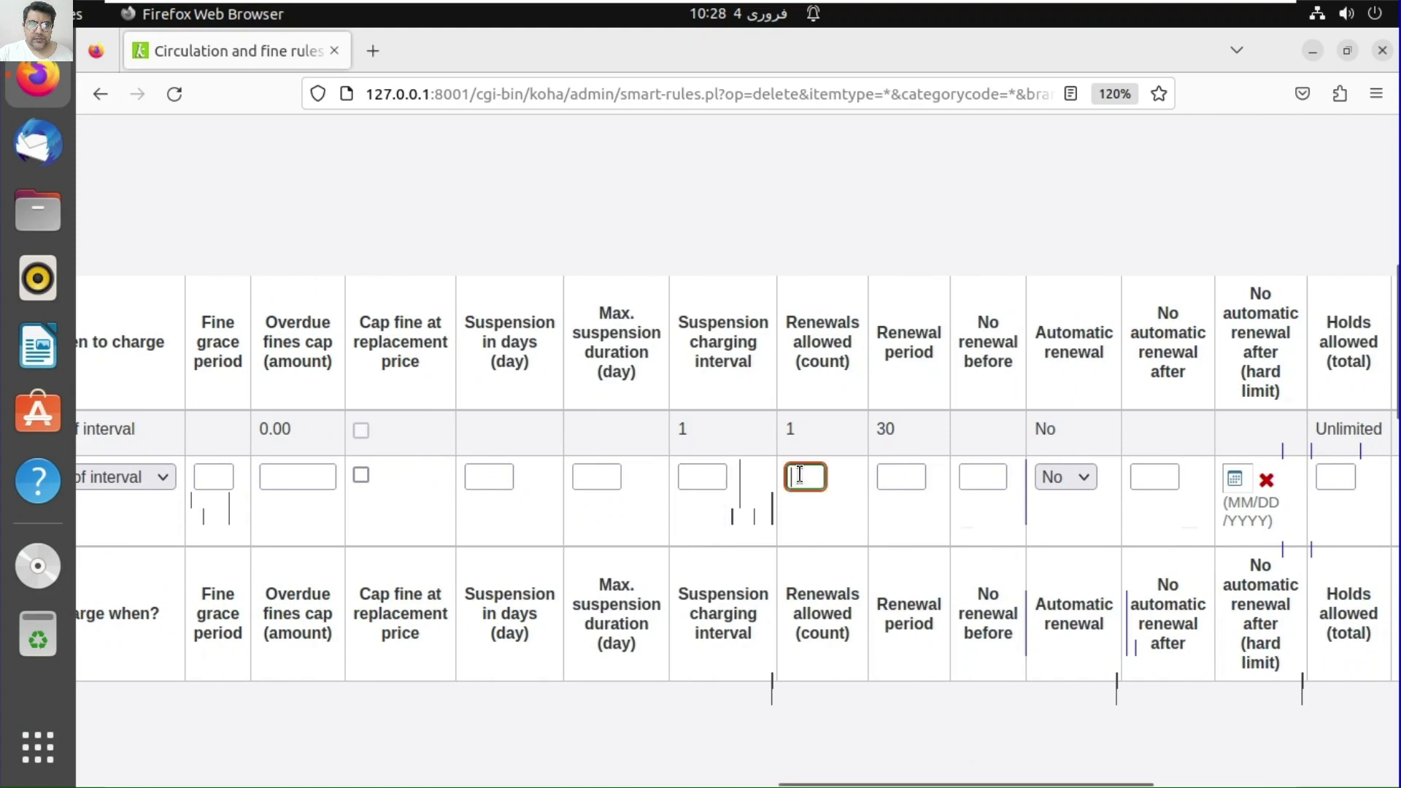
pyautogui.click(894, 482)
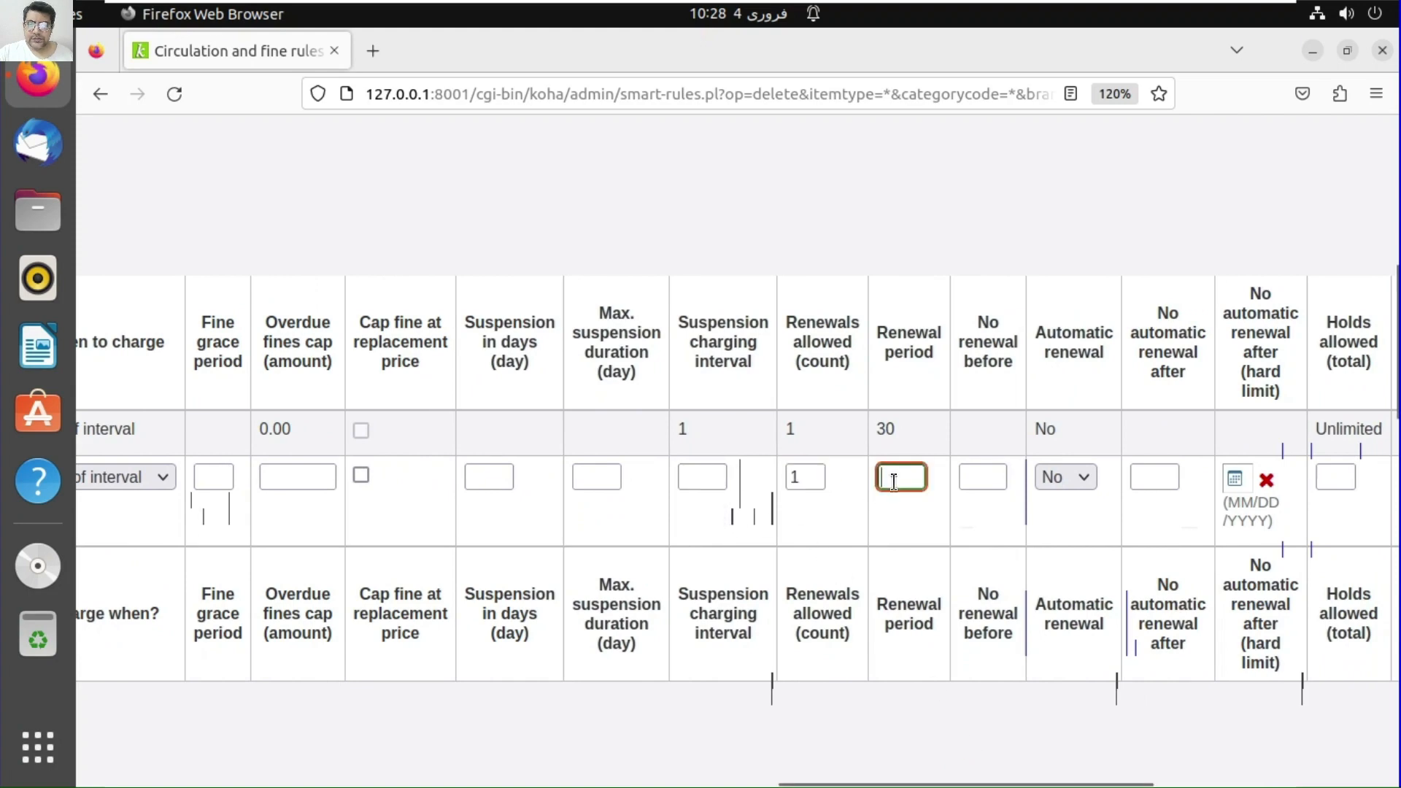
pyautogui.write('14')
pyautogui.hscroll(5, 1143, 784)
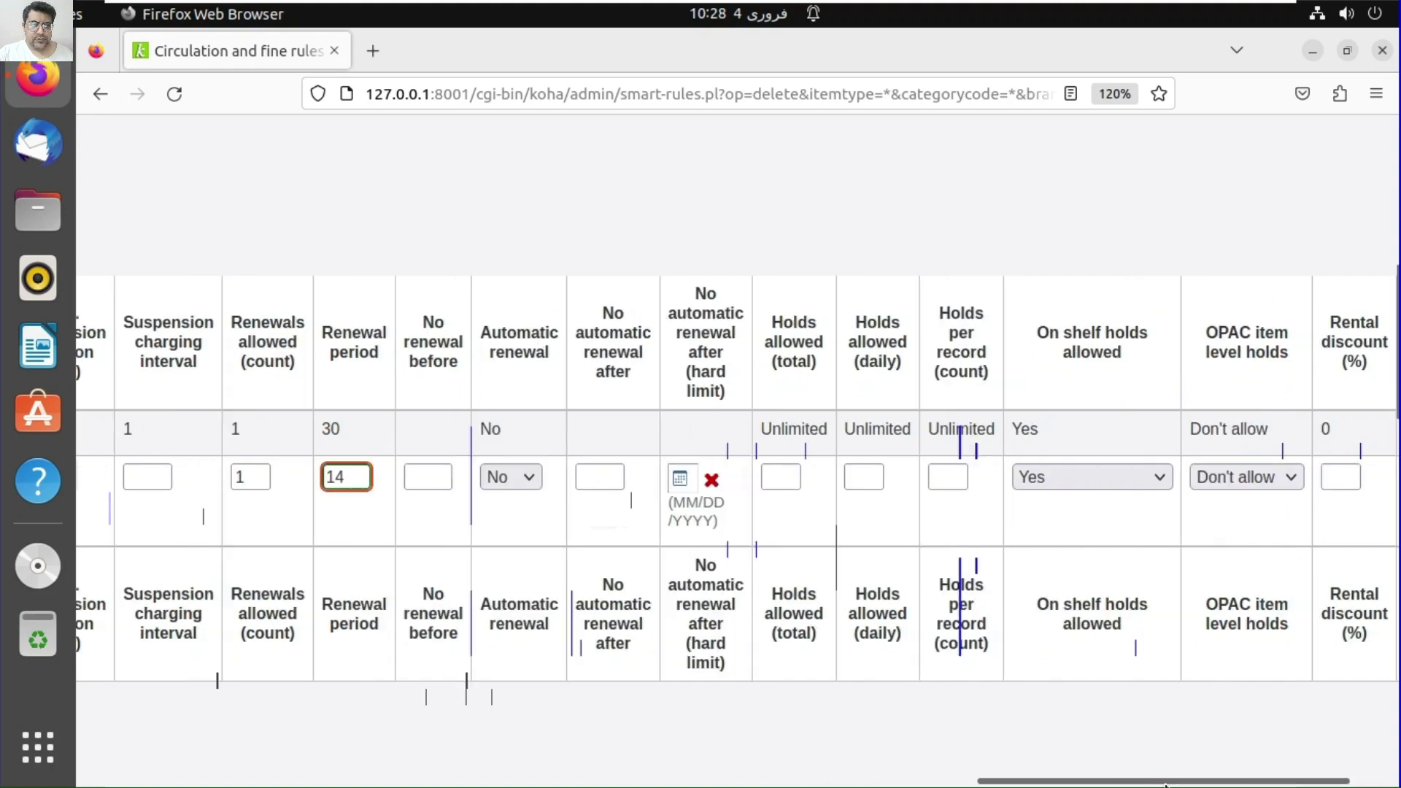
pyautogui.hscroll(2, 1165, 784)
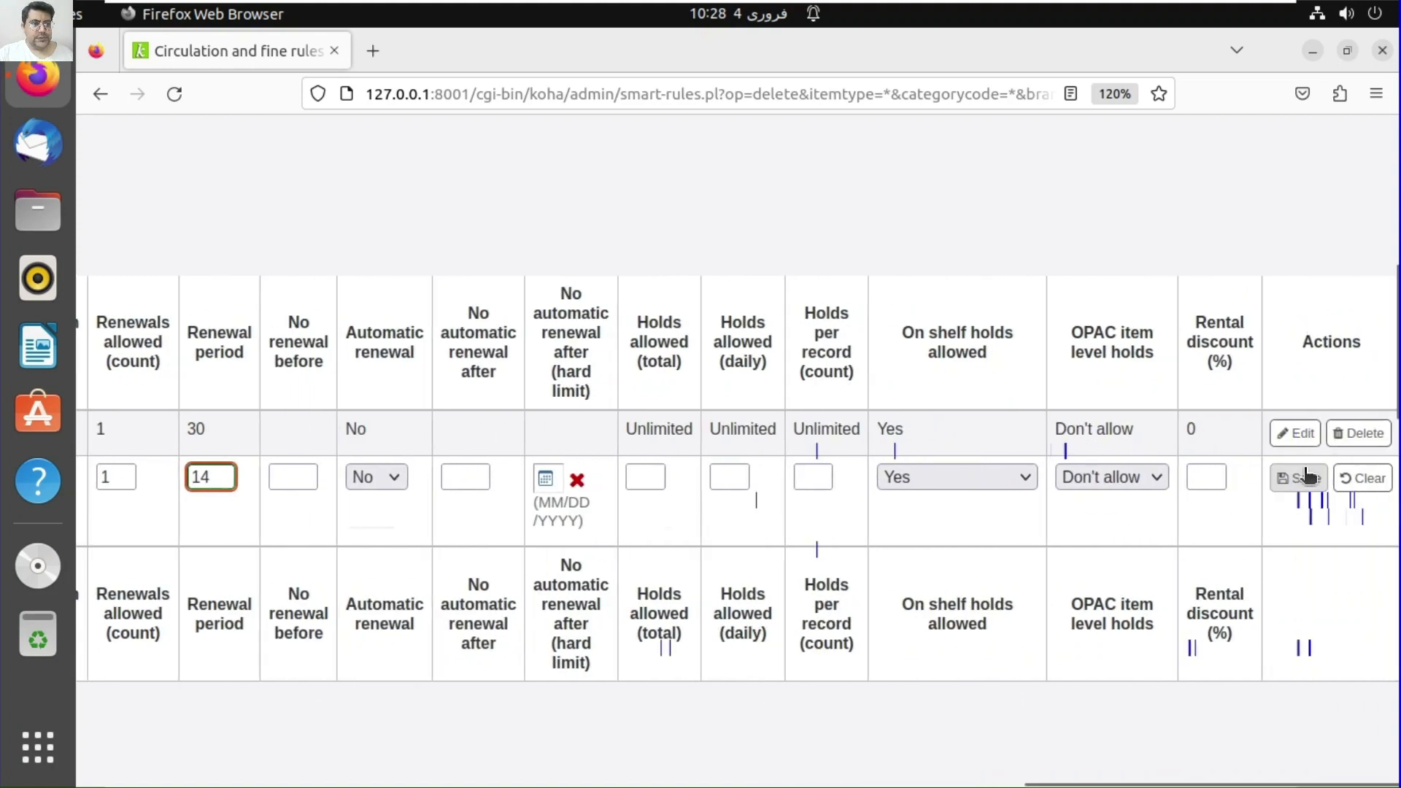
pyautogui.click(1297, 478)
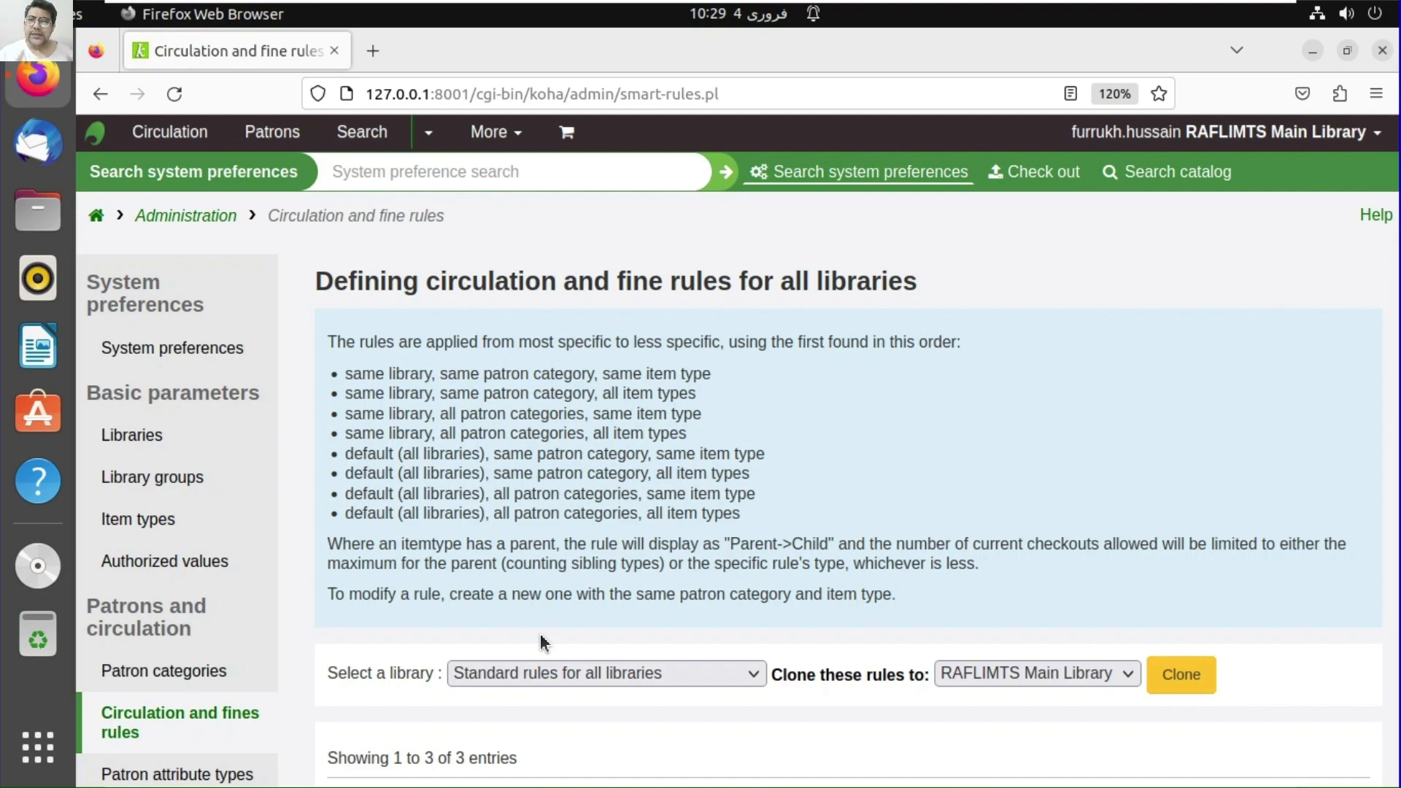
# - Open the item circulation alerts and enable the Fiction Books checkout alert for Student - Class 1A
pyautogui.scroll(-5, 523, 610)
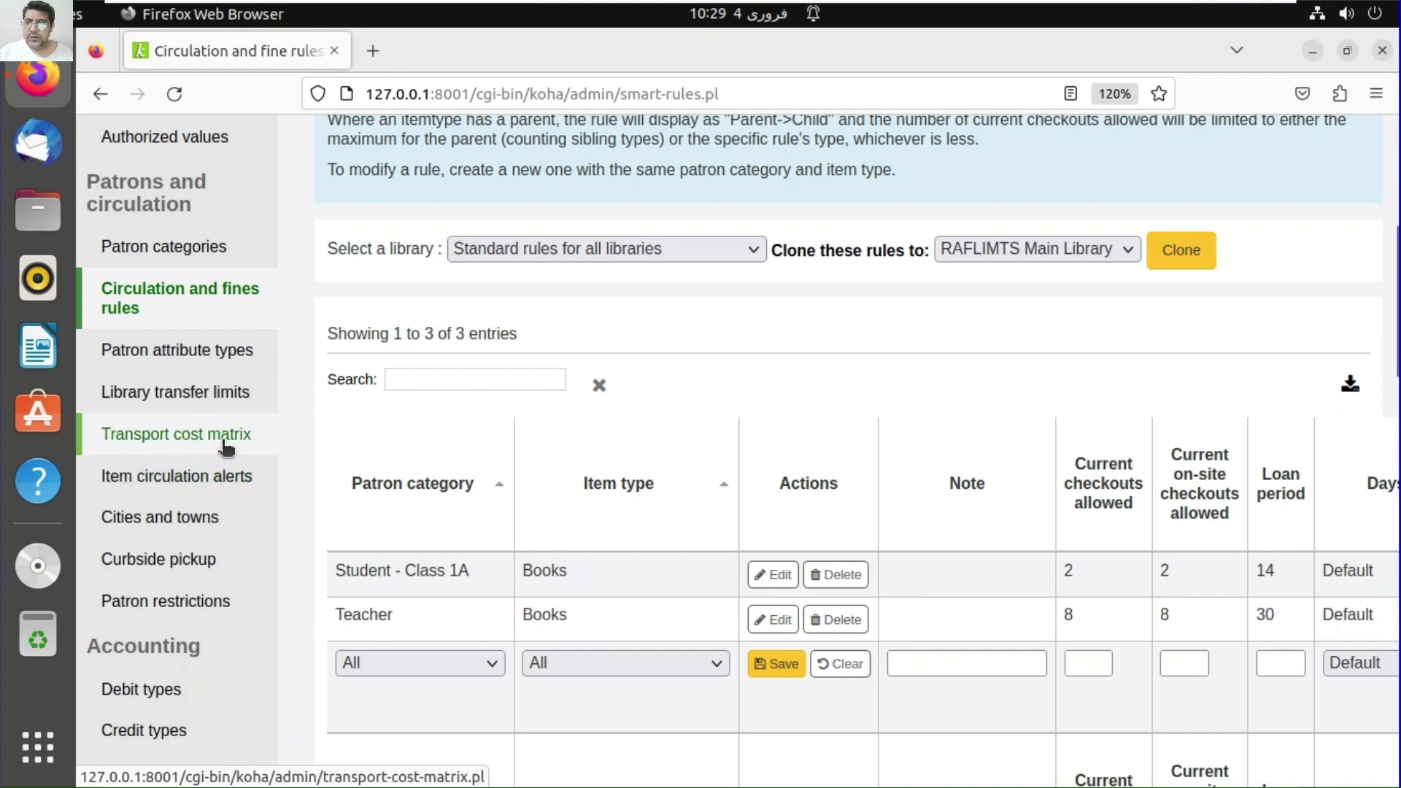
pyautogui.click(226, 499)
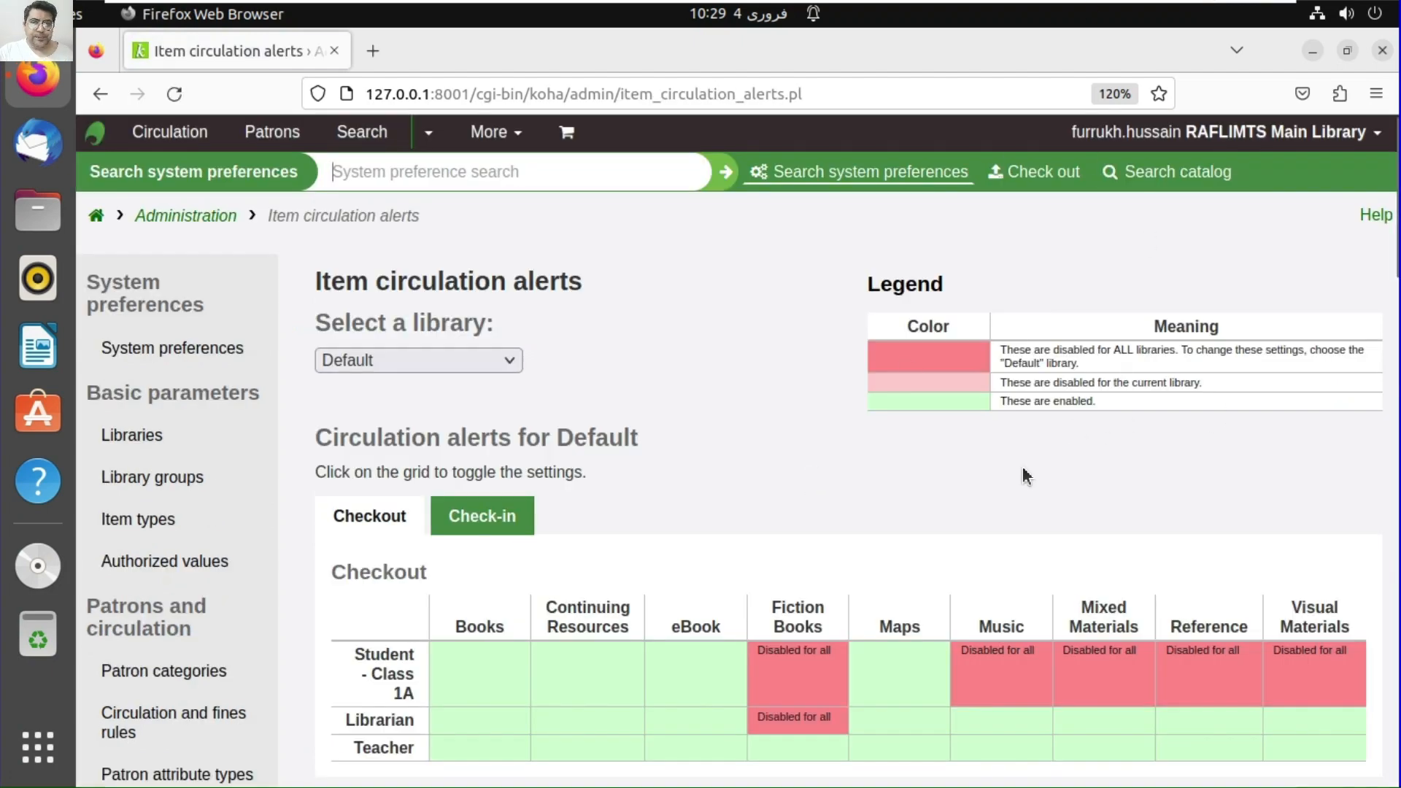
pyautogui.scroll(-4, 1022, 468)
pyautogui.click(828, 396)
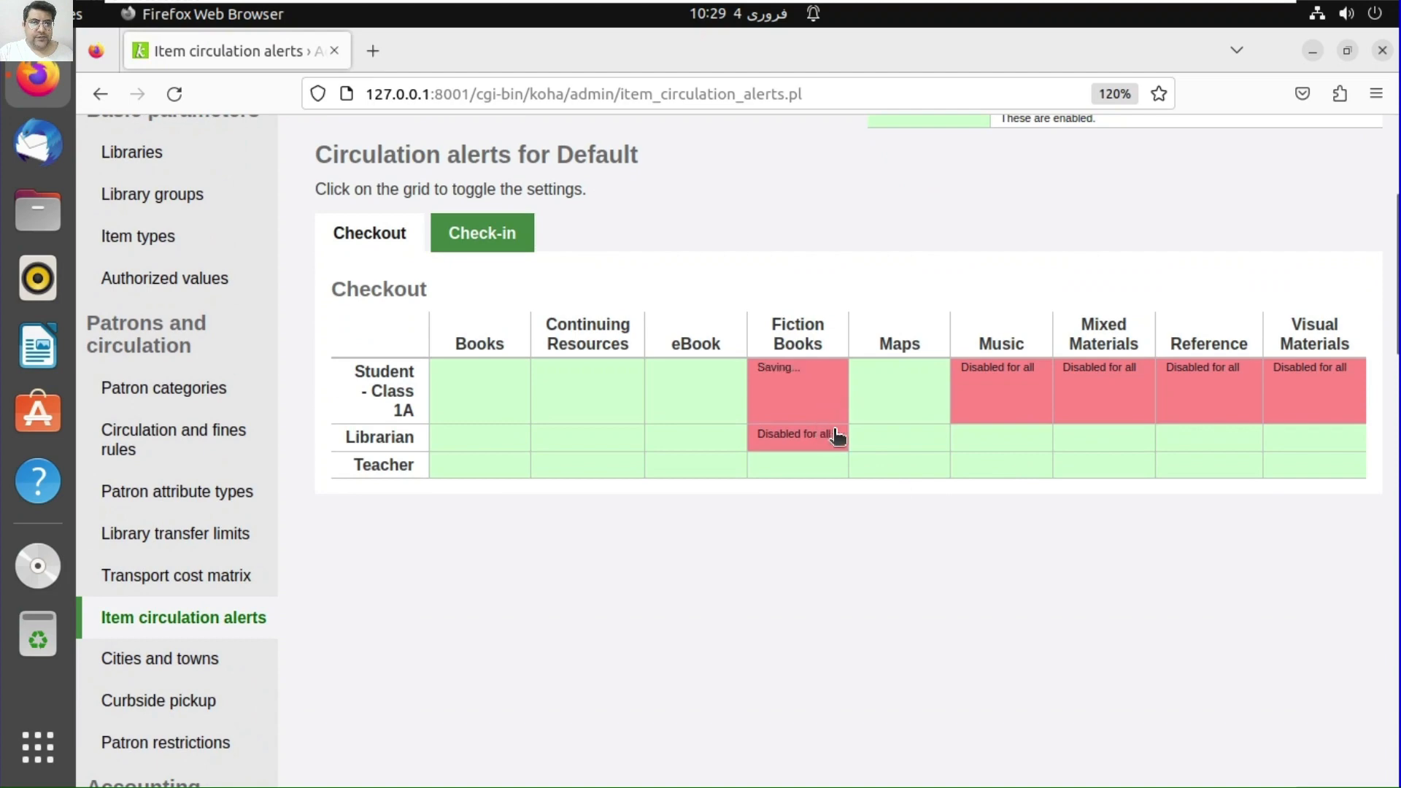
# - Enable checkout alerts for Librarian on Fiction Books and for Student - Class 1A on Music, Mixed Materials, Reference and Visual Materials
pyautogui.click(791, 436)
pyautogui.click(1025, 394)
pyautogui.click(1123, 398)
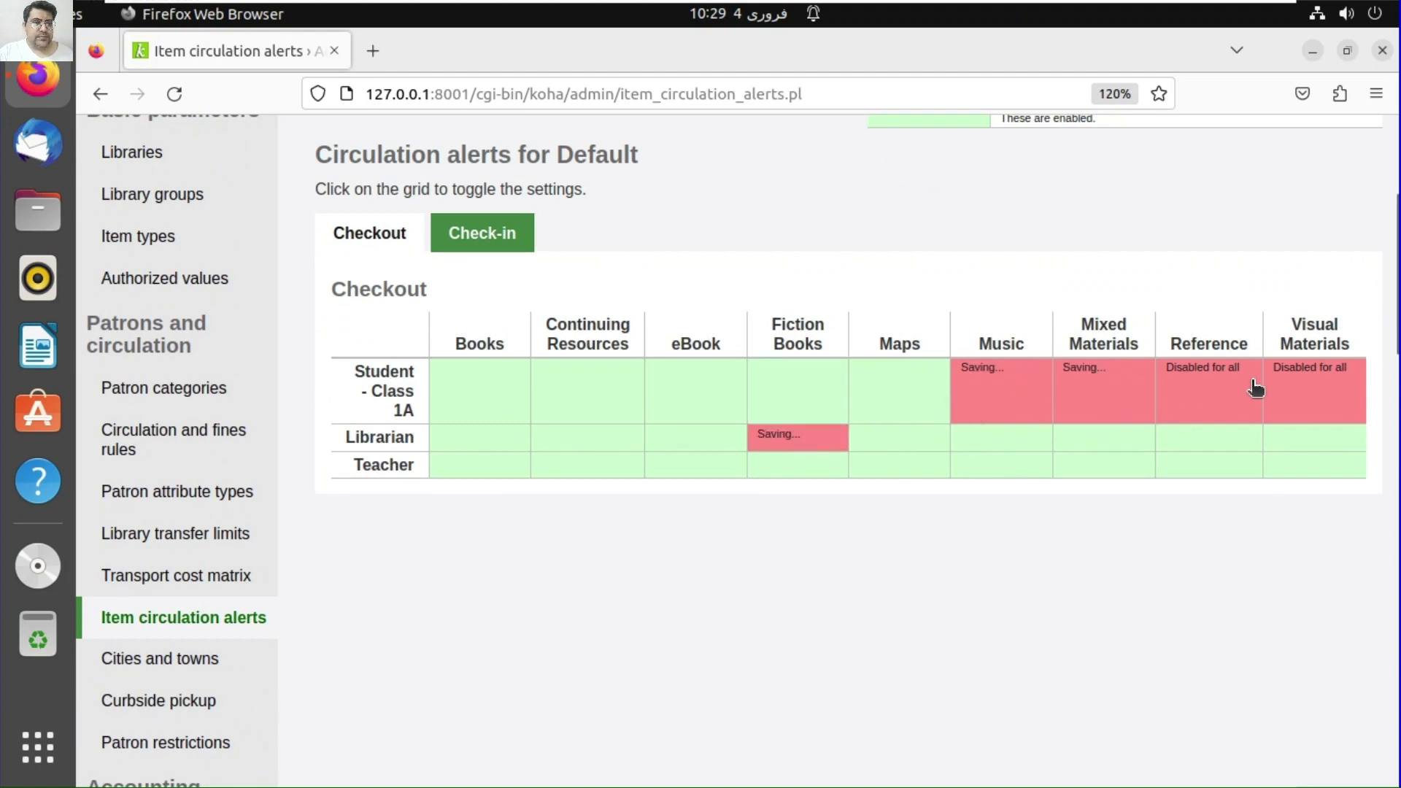
pyautogui.click(1254, 391)
pyautogui.click(1294, 394)
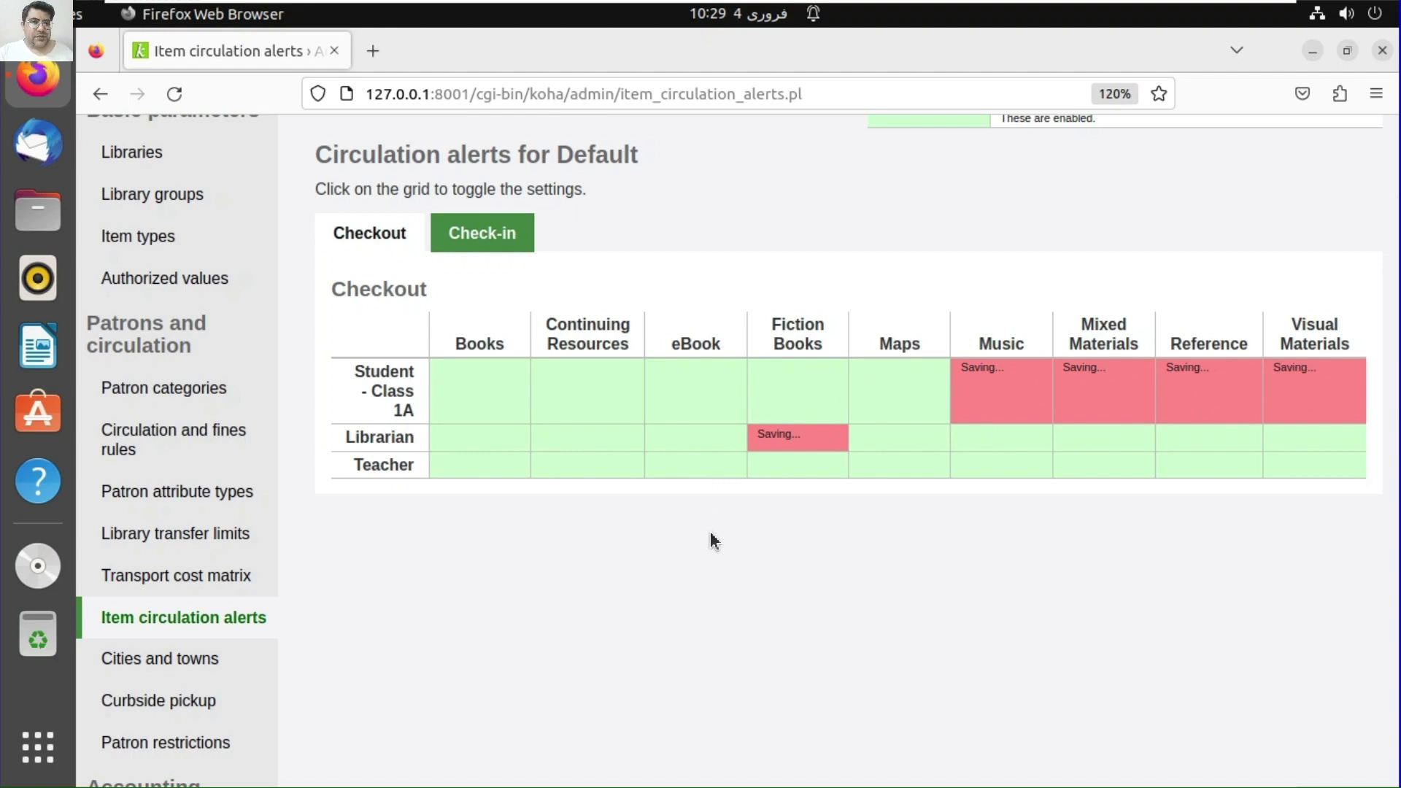
pyautogui.scroll(2, 778, 413)
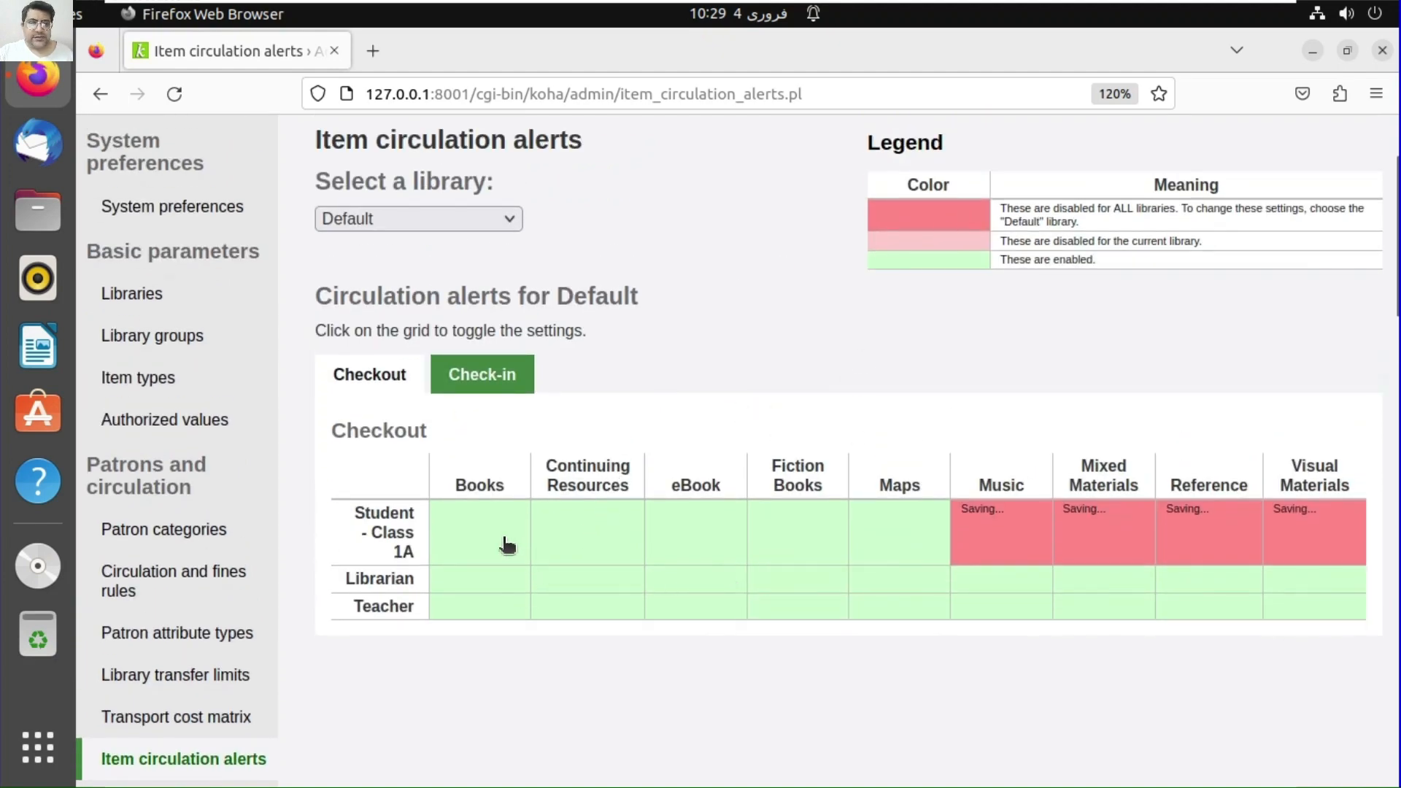
# - Disable default checkout alerts on Continuing Resources, Maps and Reference for Student - Class 1A, Librarian and Teacher
pyautogui.click(586, 554)
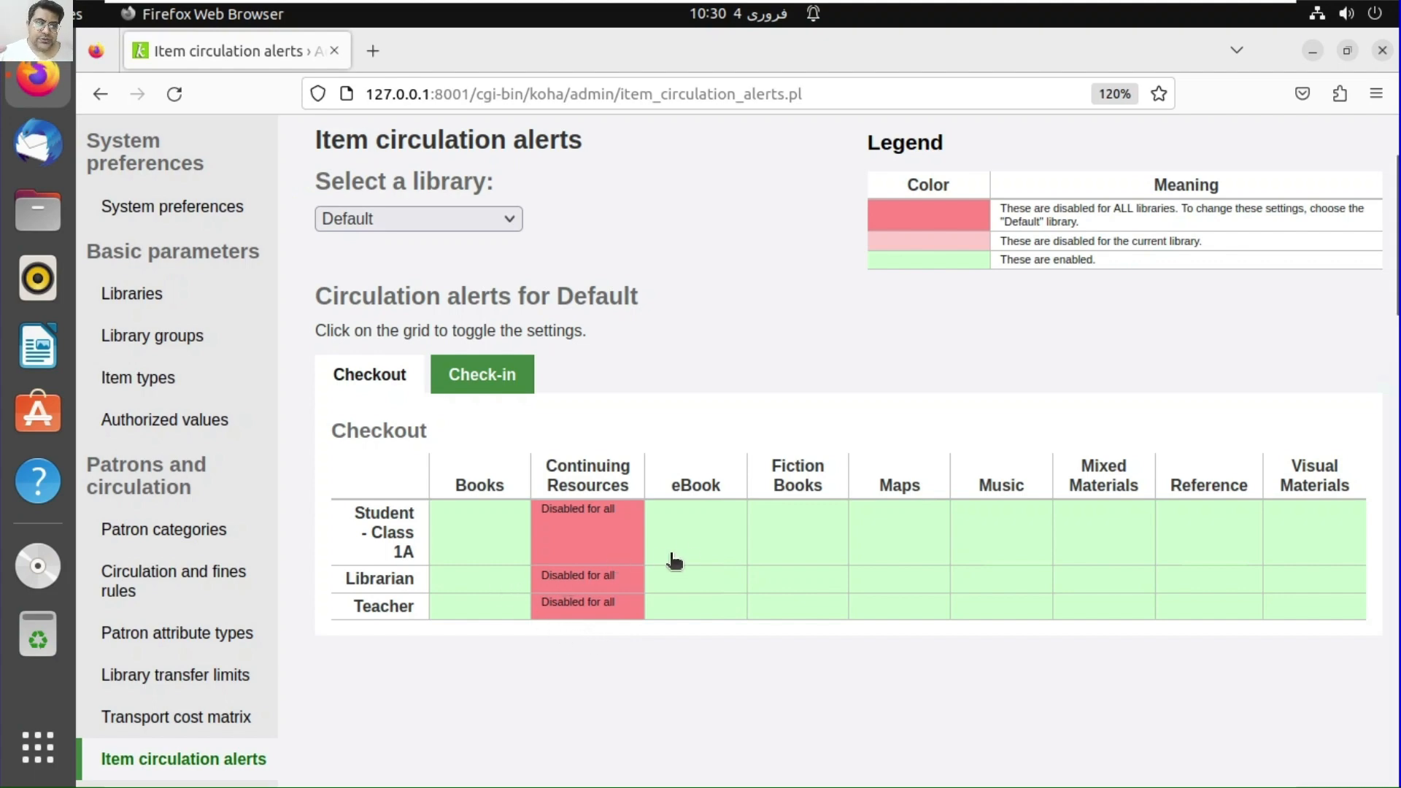
pyautogui.click(921, 539)
pyautogui.click(916, 587)
pyautogui.click(1222, 550)
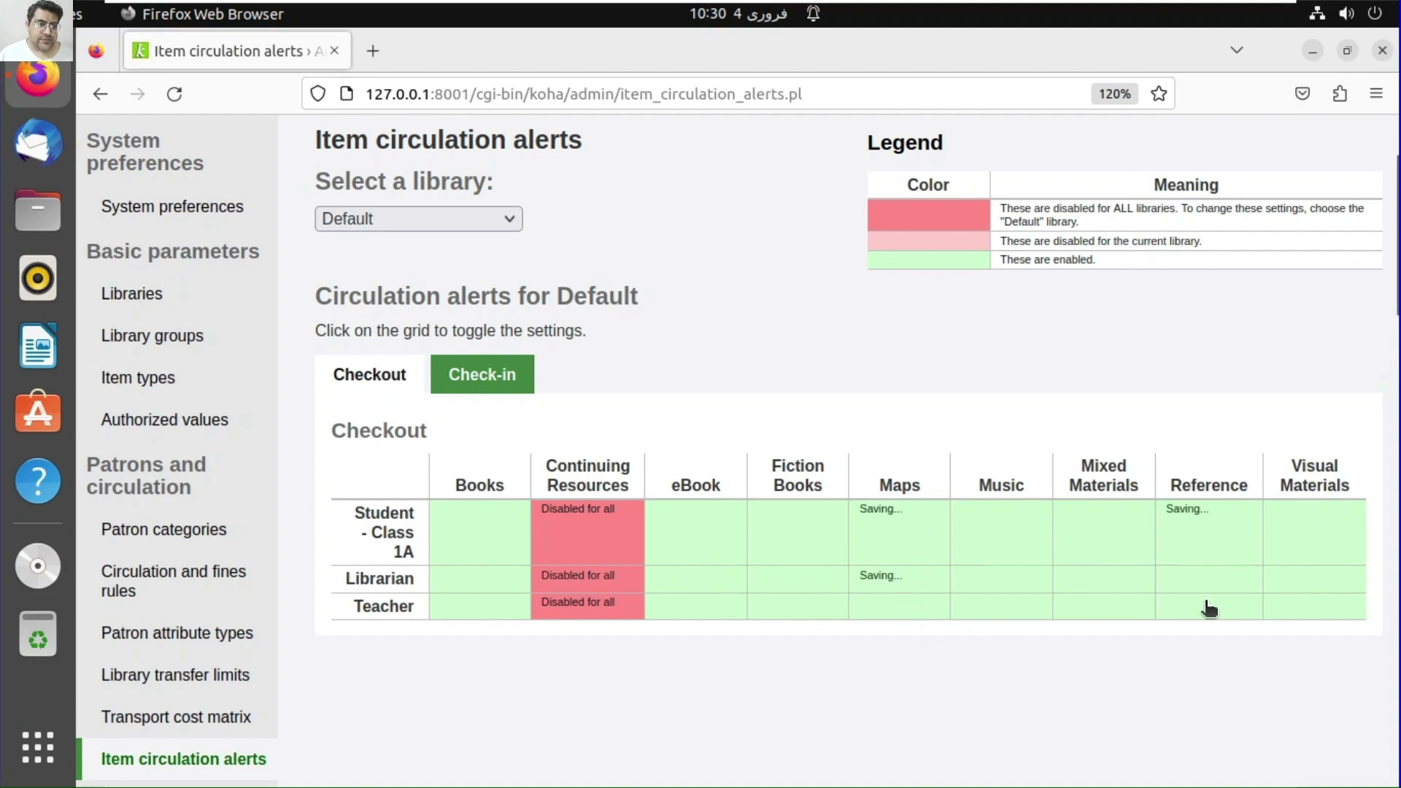
pyautogui.click(1210, 584)
pyautogui.click(1178, 610)
pyautogui.click(891, 621)
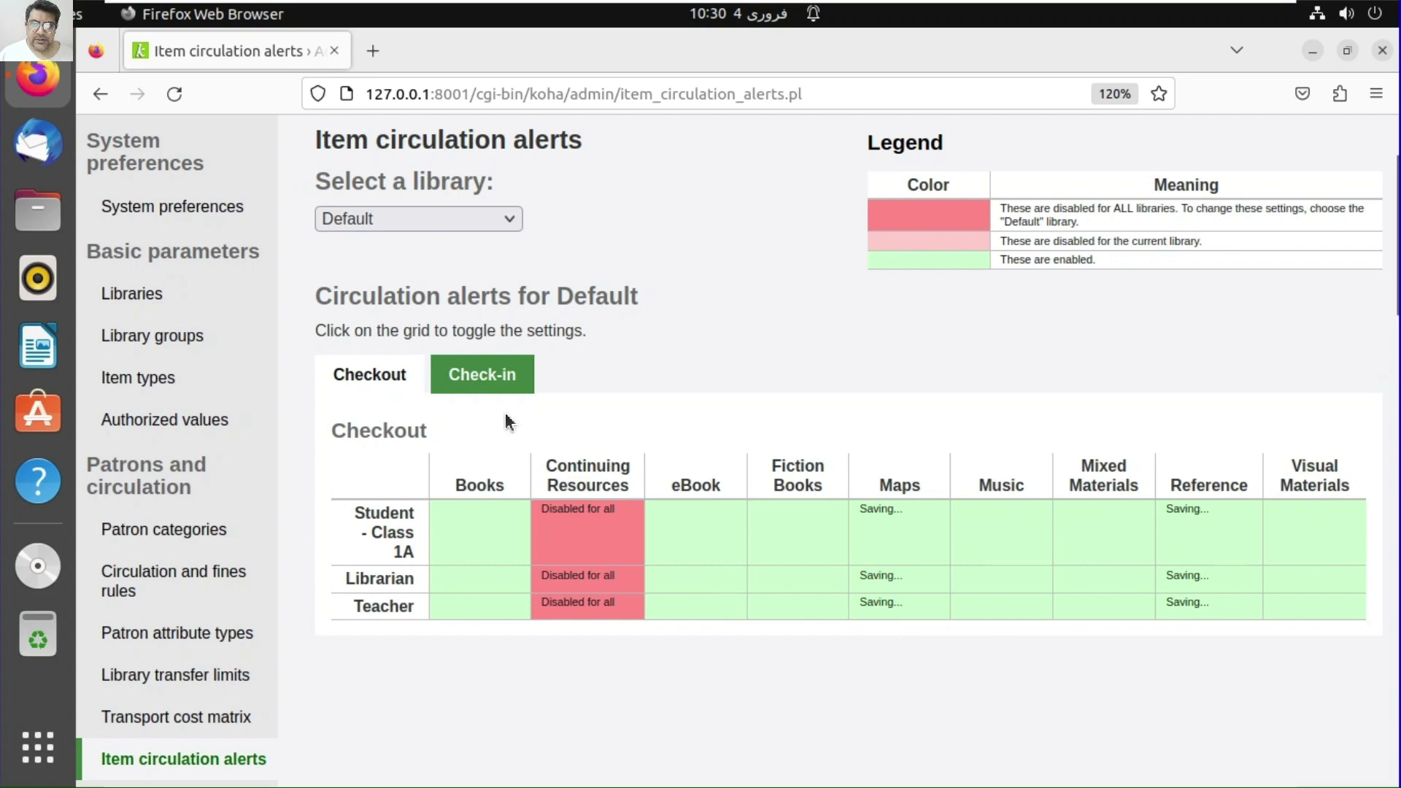
# - Enable check-in alerts for Student - Class 1A from Continuing Resources through Reference, and for Librarian on eBook and Fiction Books
pyautogui.click(514, 370)
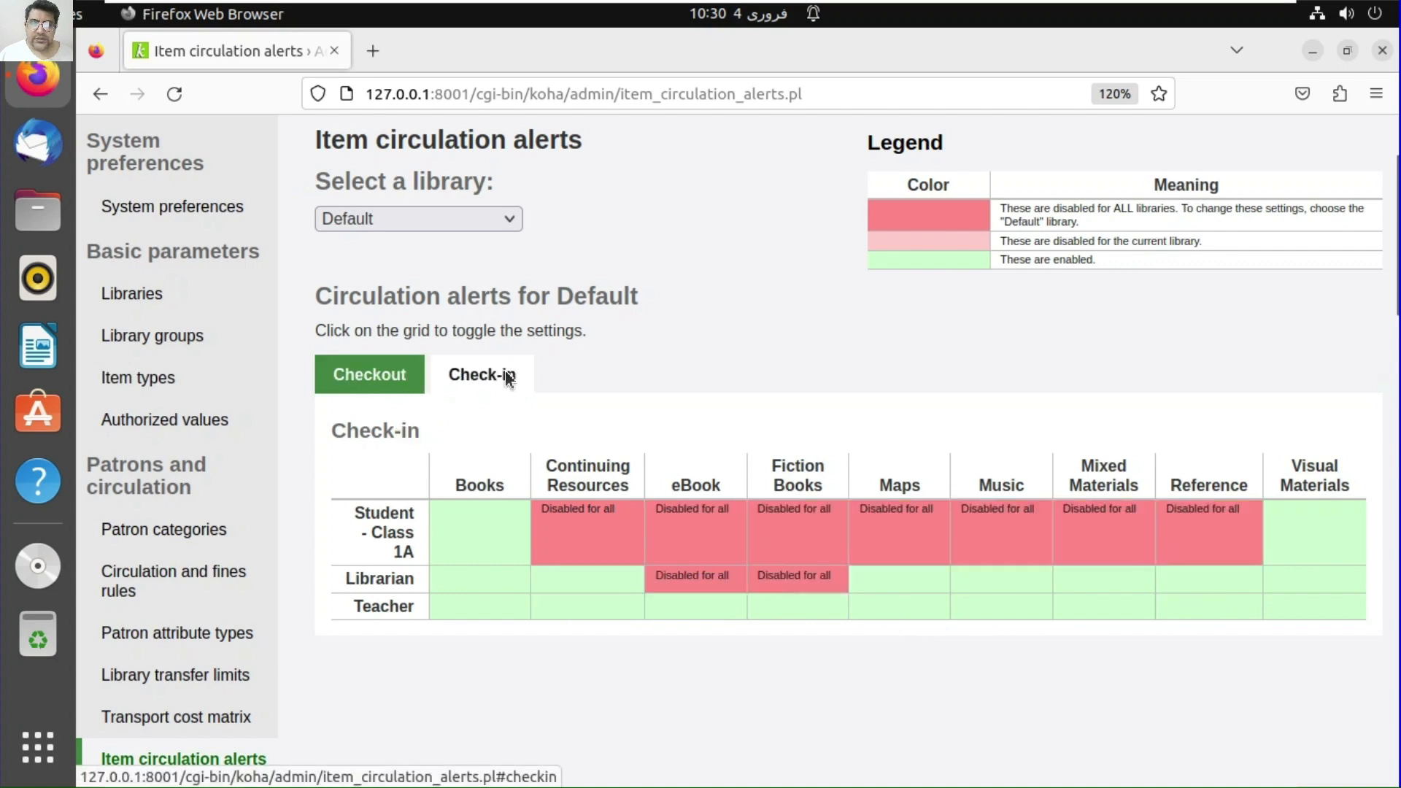
pyautogui.click(628, 547)
pyautogui.click(745, 539)
pyautogui.click(785, 531)
pyautogui.click(903, 532)
pyautogui.click(1011, 536)
pyautogui.click(1115, 535)
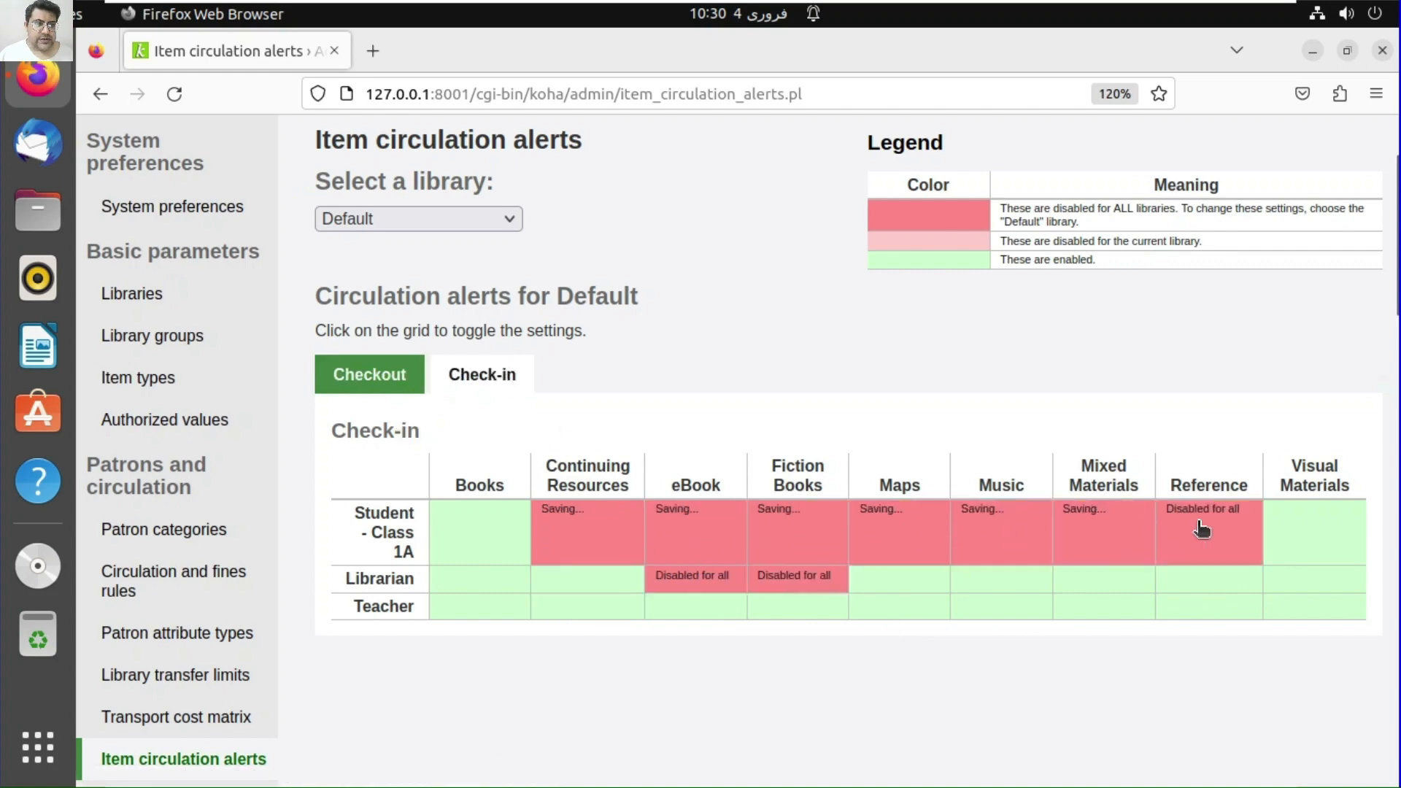
pyautogui.click(1199, 527)
pyautogui.click(806, 593)
pyautogui.click(673, 591)
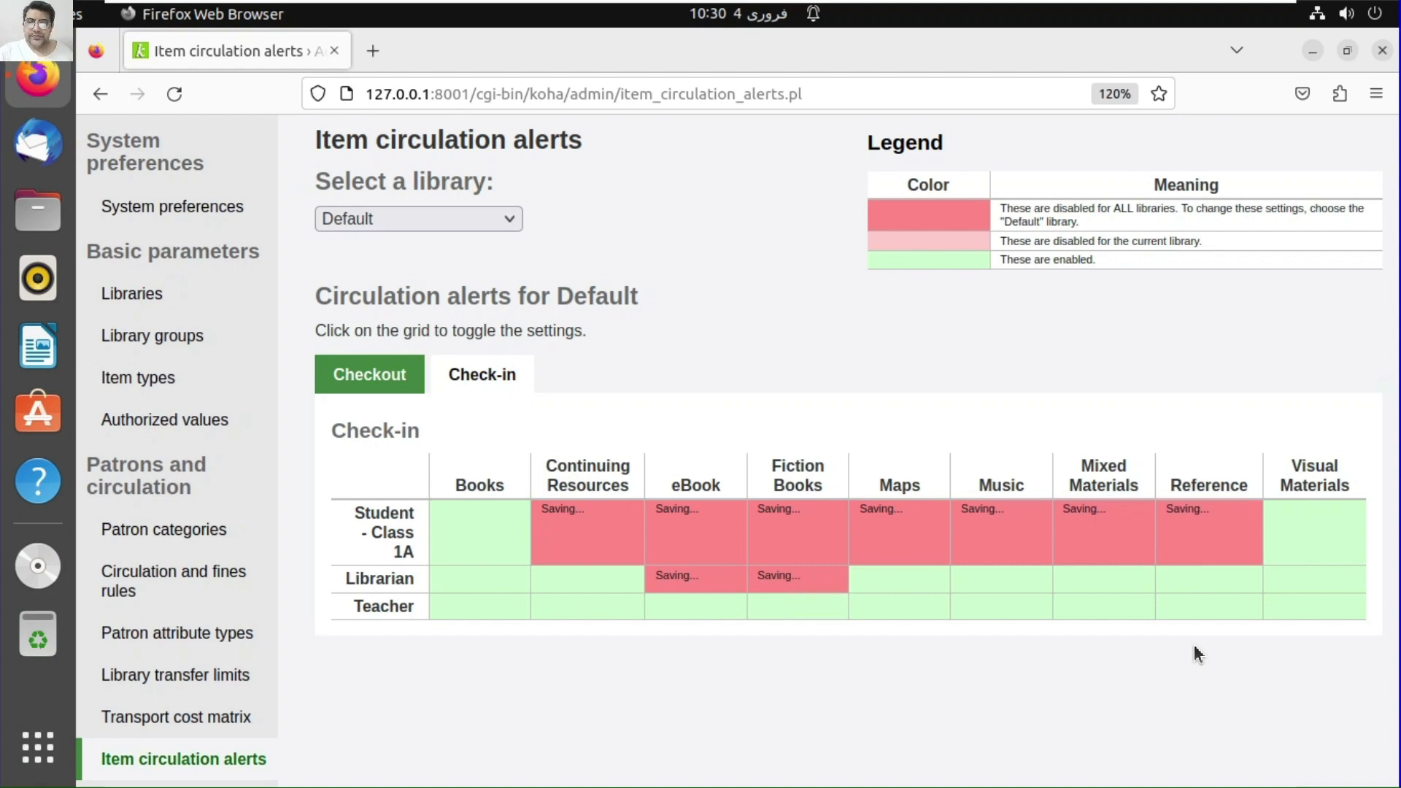
# - Open the Patron restrictions administration page
pyautogui.scroll(-4, 234, 651)
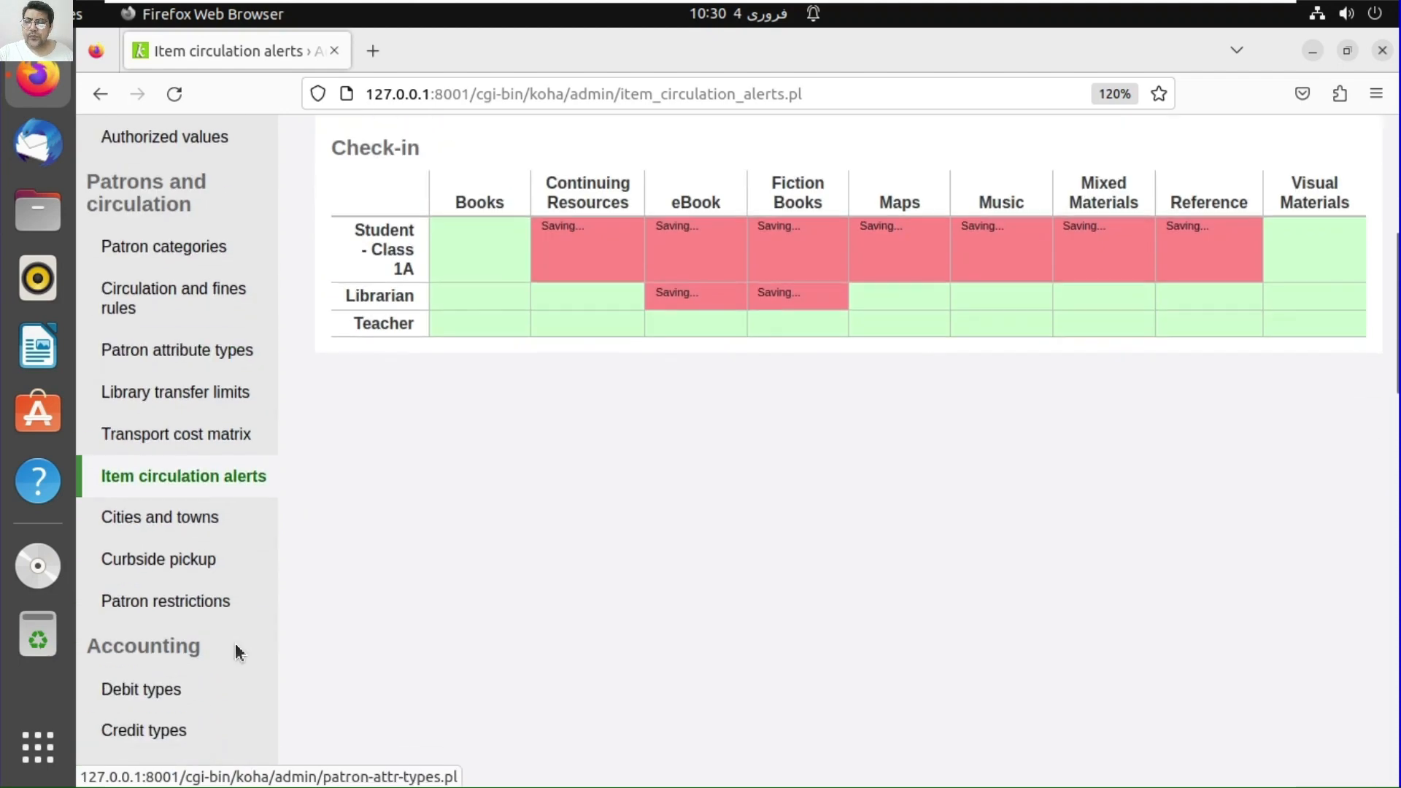
pyautogui.click(234, 559)
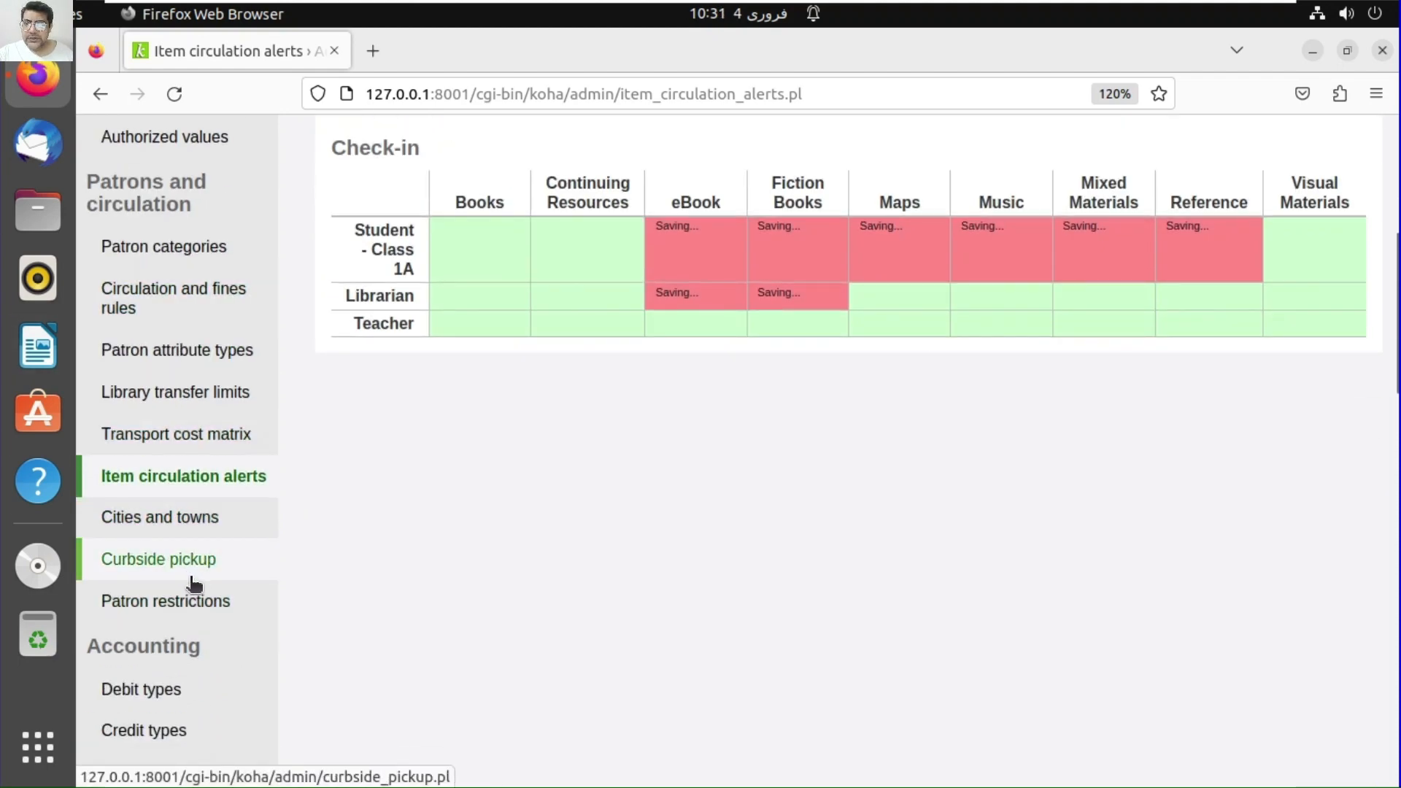
pyautogui.scroll(-2, 196, 569)
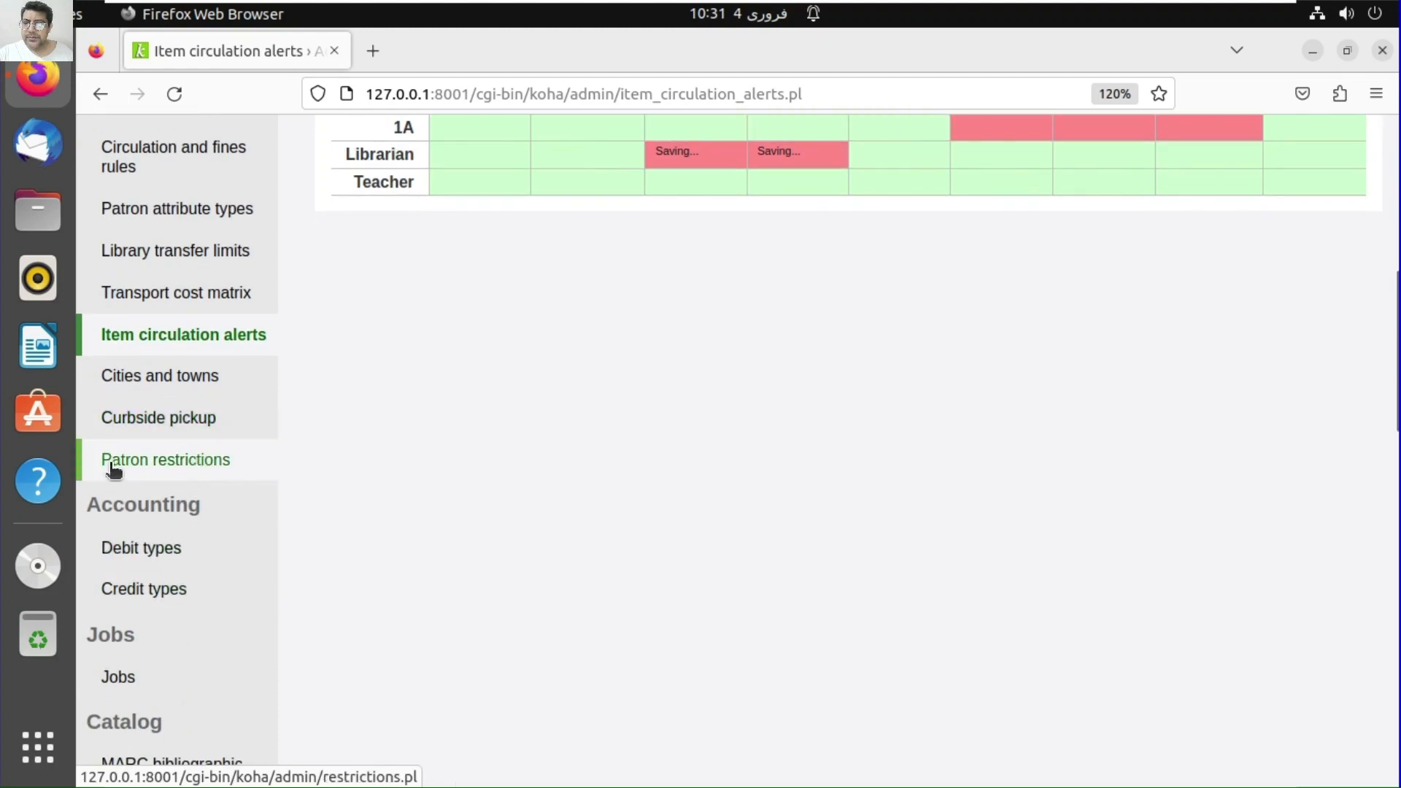
pyautogui.click(161, 476)
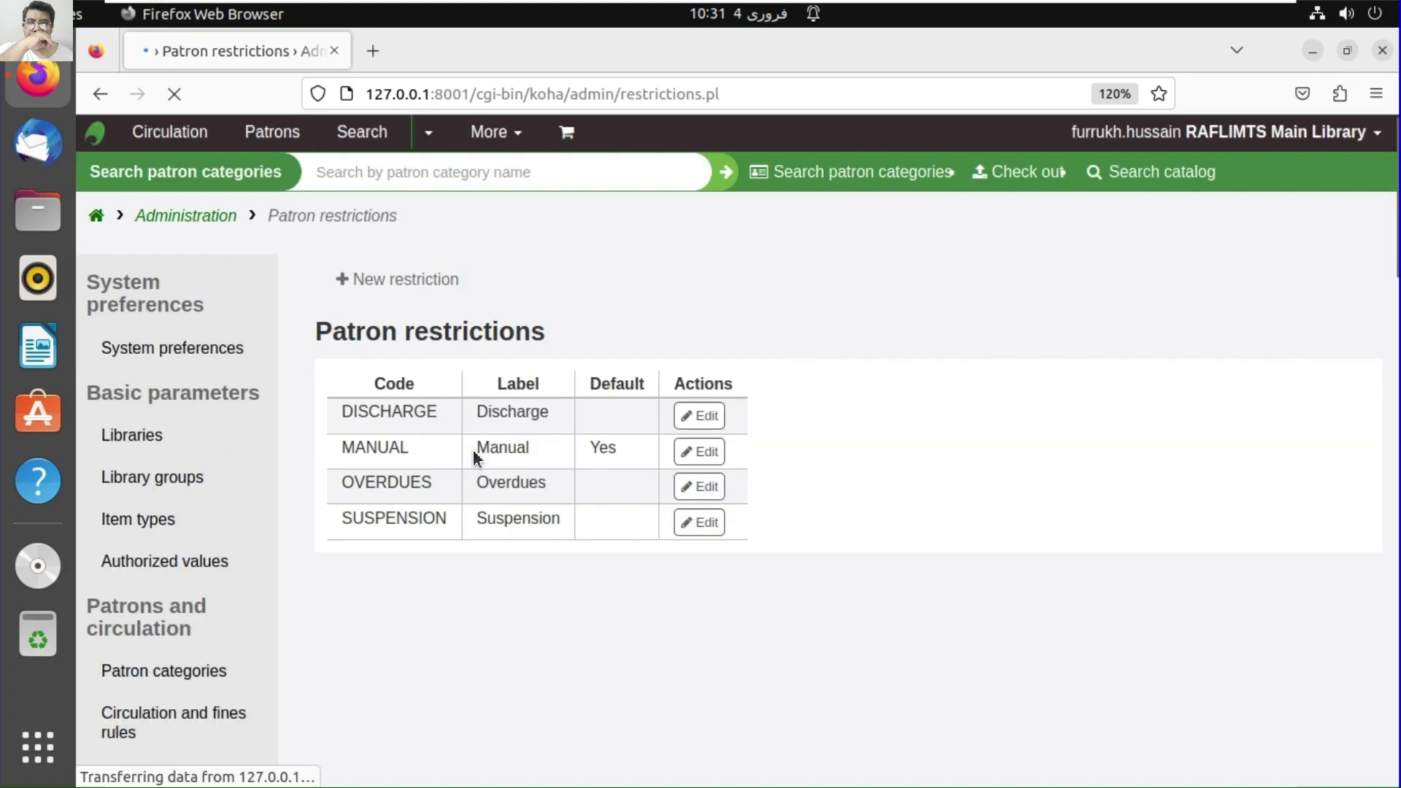
# - Examine the list of patron restriction types with their codes, labels and default setting
pyautogui.scroll(-3, 835, 509)
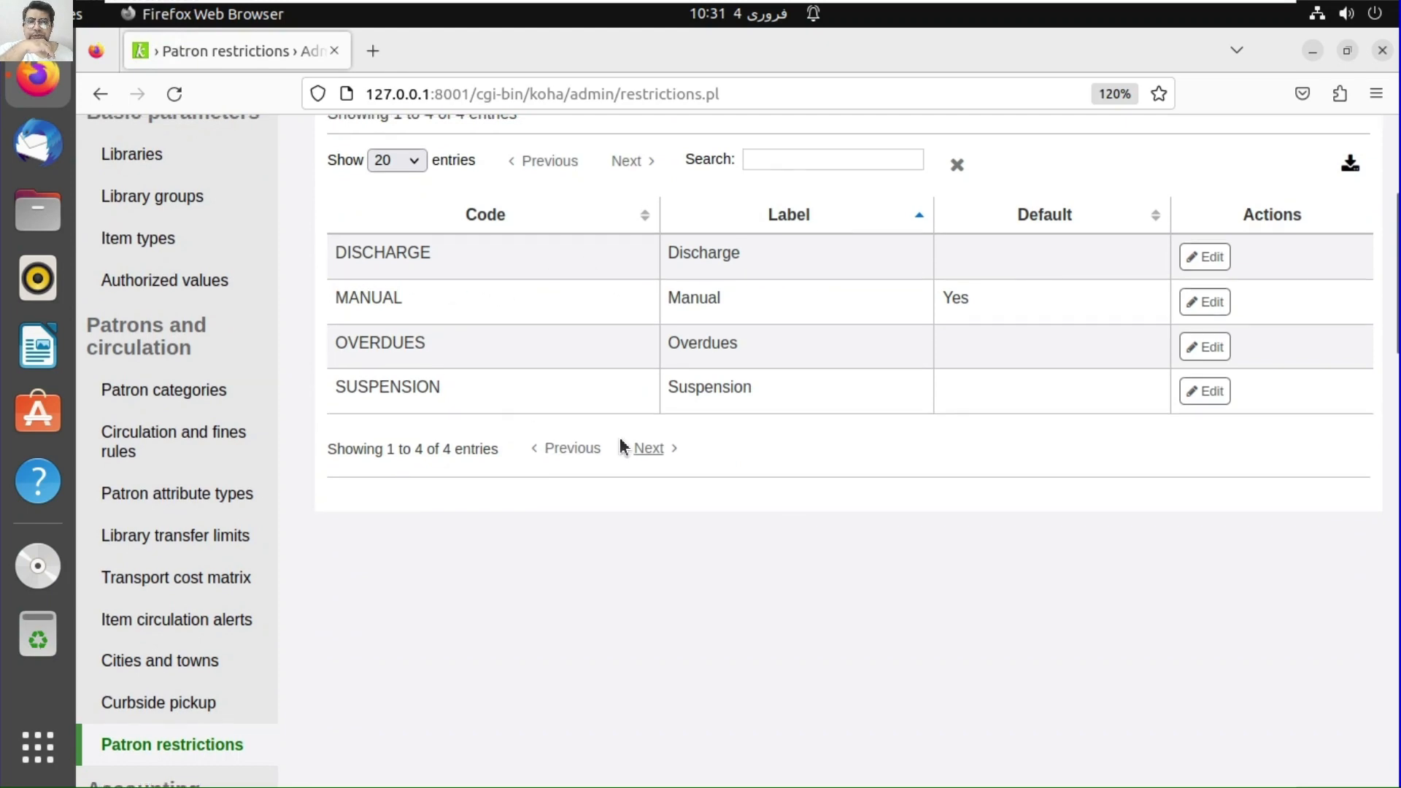
pyautogui.scroll(3, 625, 443)
pyautogui.scroll(-1, 1149, 644)
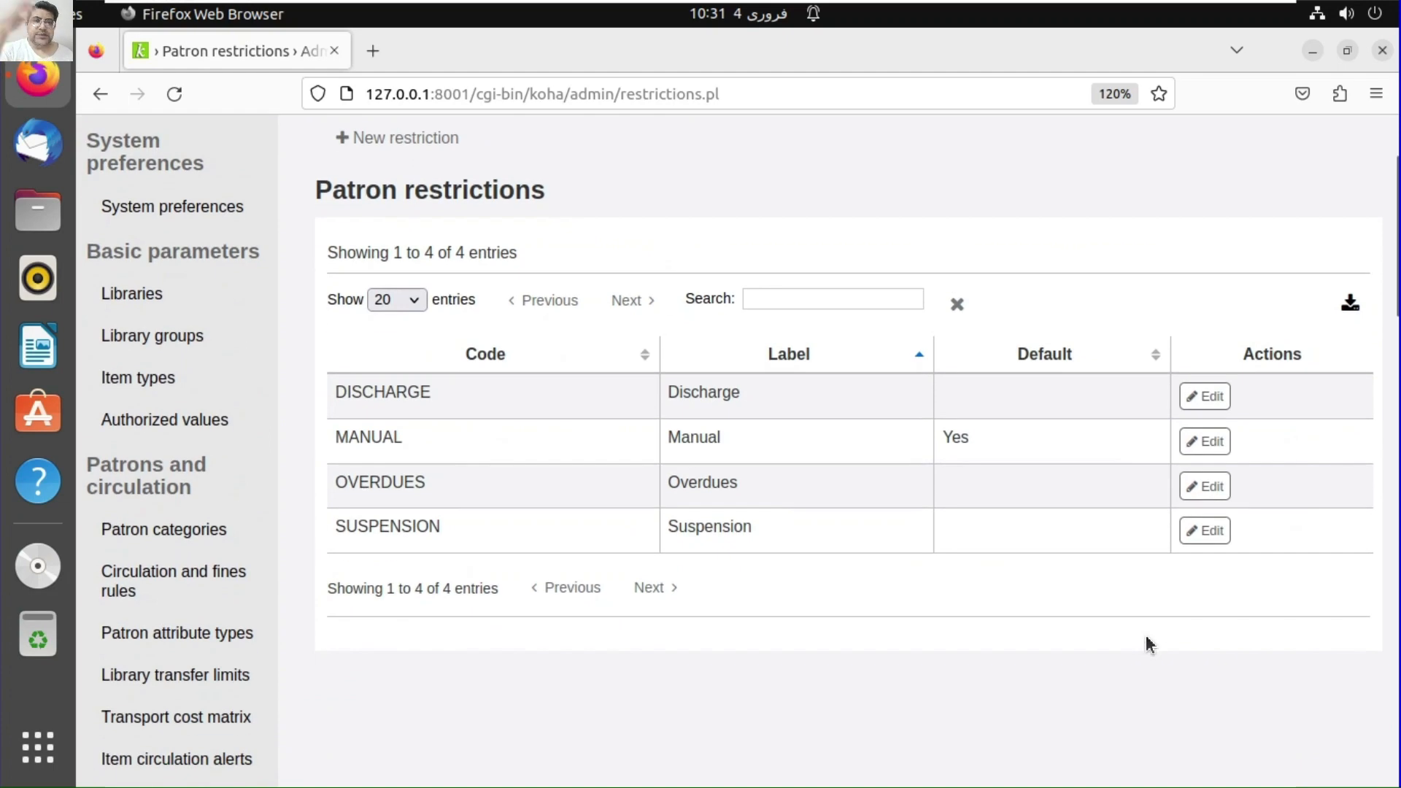
pyautogui.scroll(-5, 262, 485)
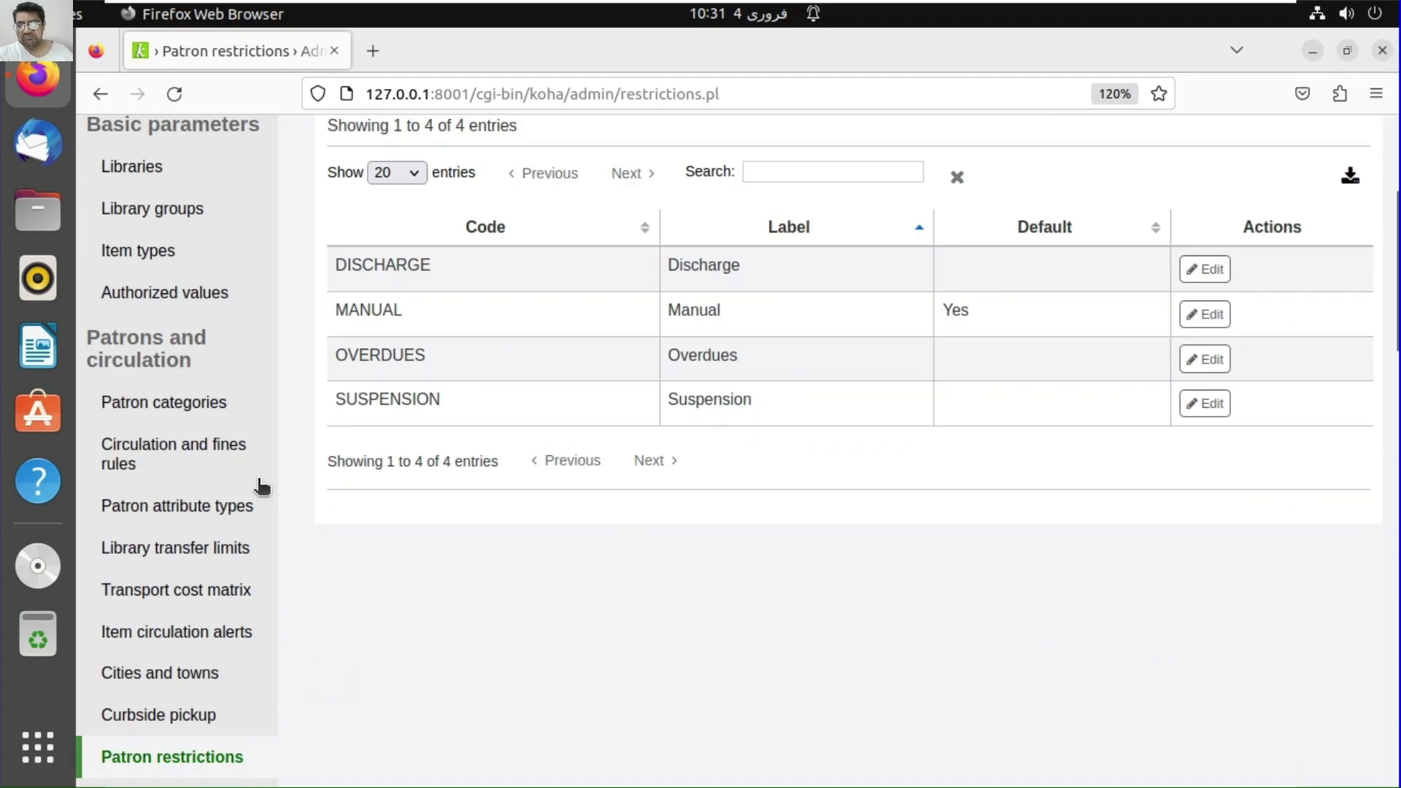
pyautogui.scroll(3, 162, 306)
pyautogui.scroll(2, 162, 306)
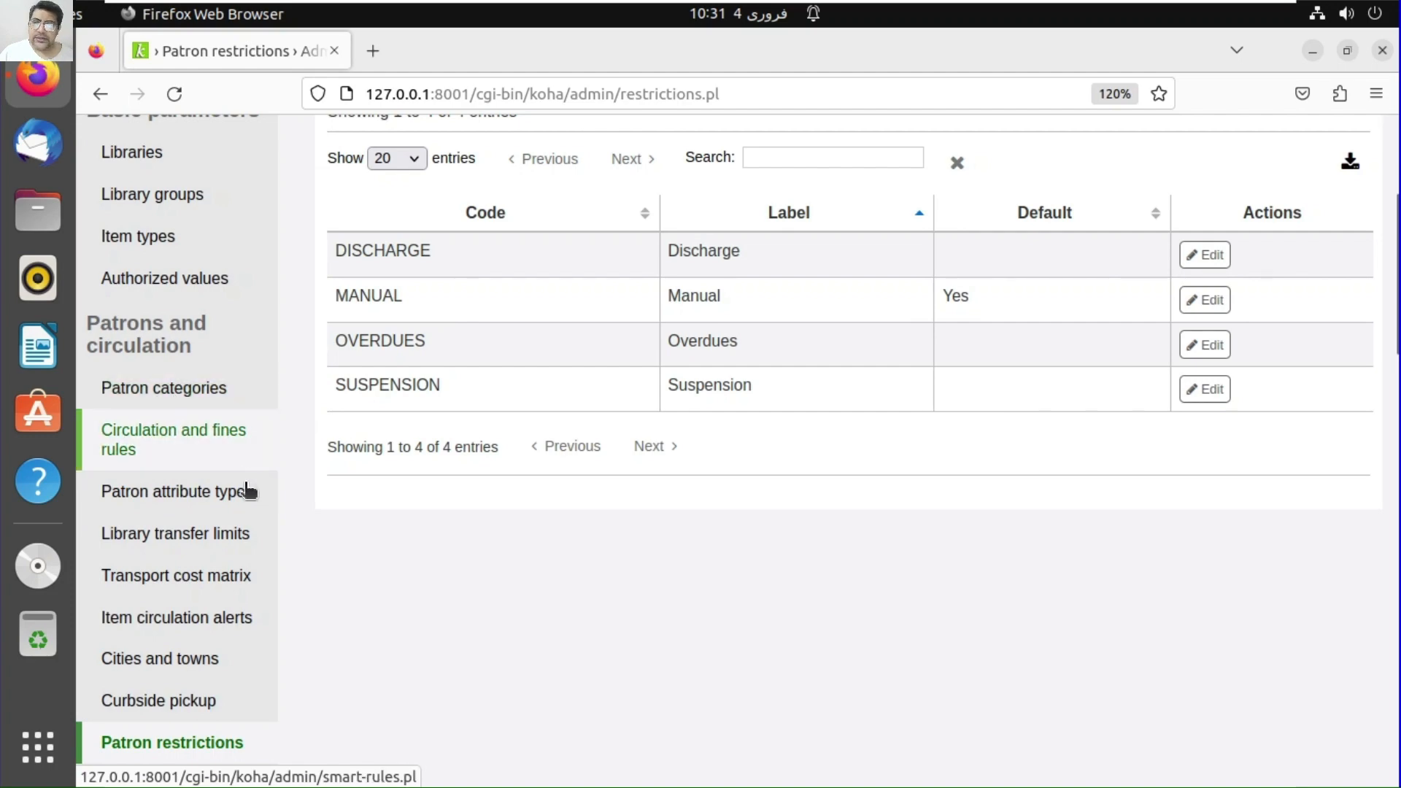
pyautogui.scroll(-5, 244, 540)
pyautogui.scroll(6, 243, 584)
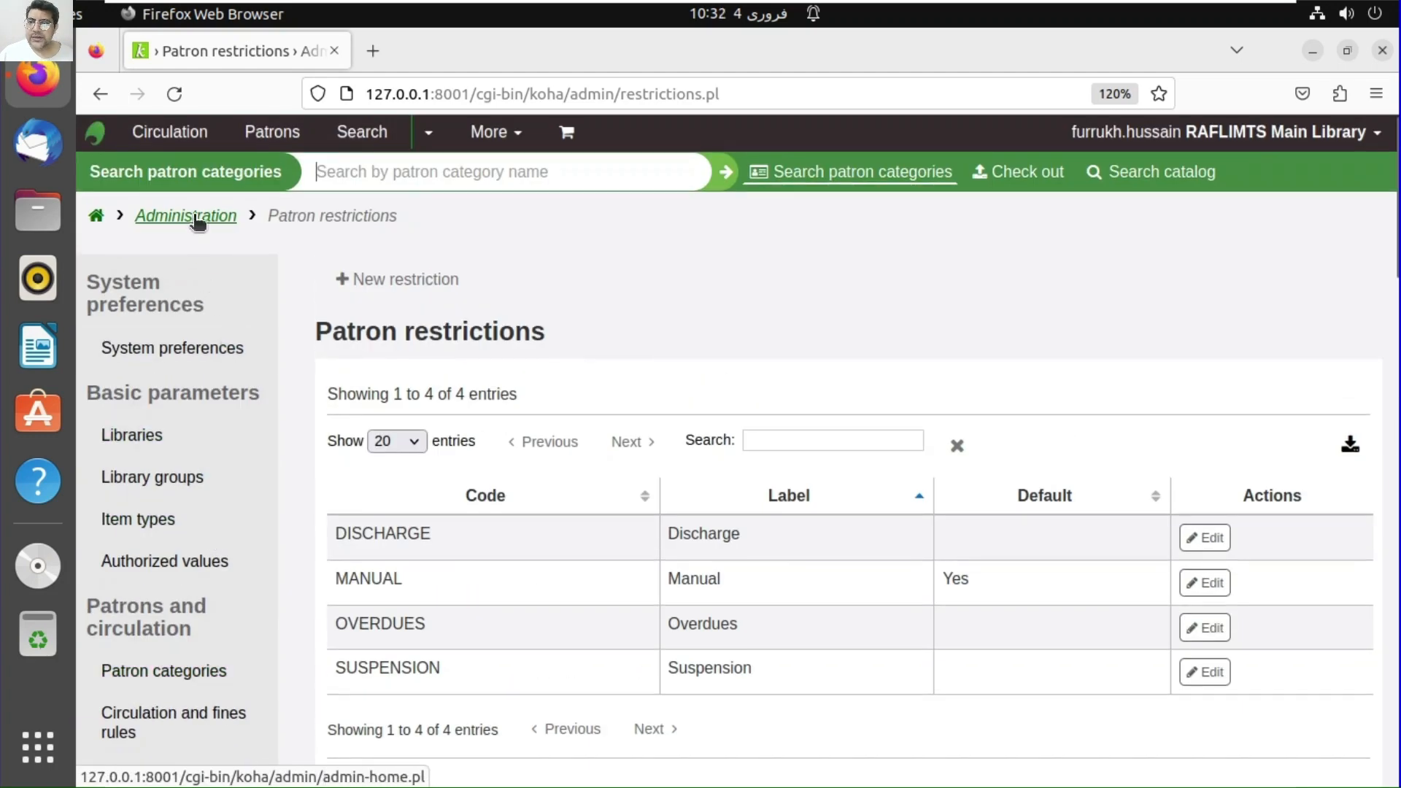
# - Open the Debit types page from Koha administration and review all debit types, including the system ones
pyautogui.click(197, 219)
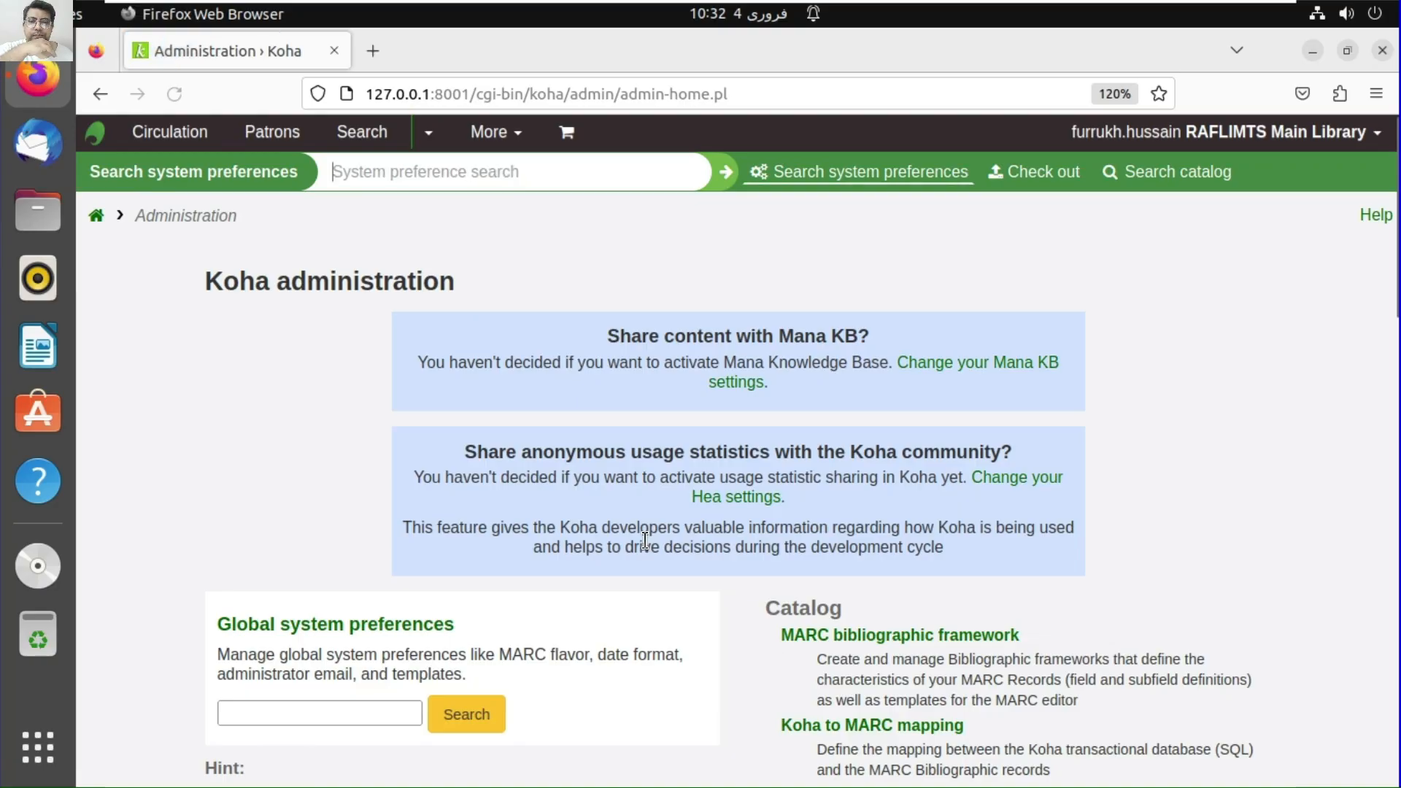
pyautogui.scroll(-15, 645, 540)
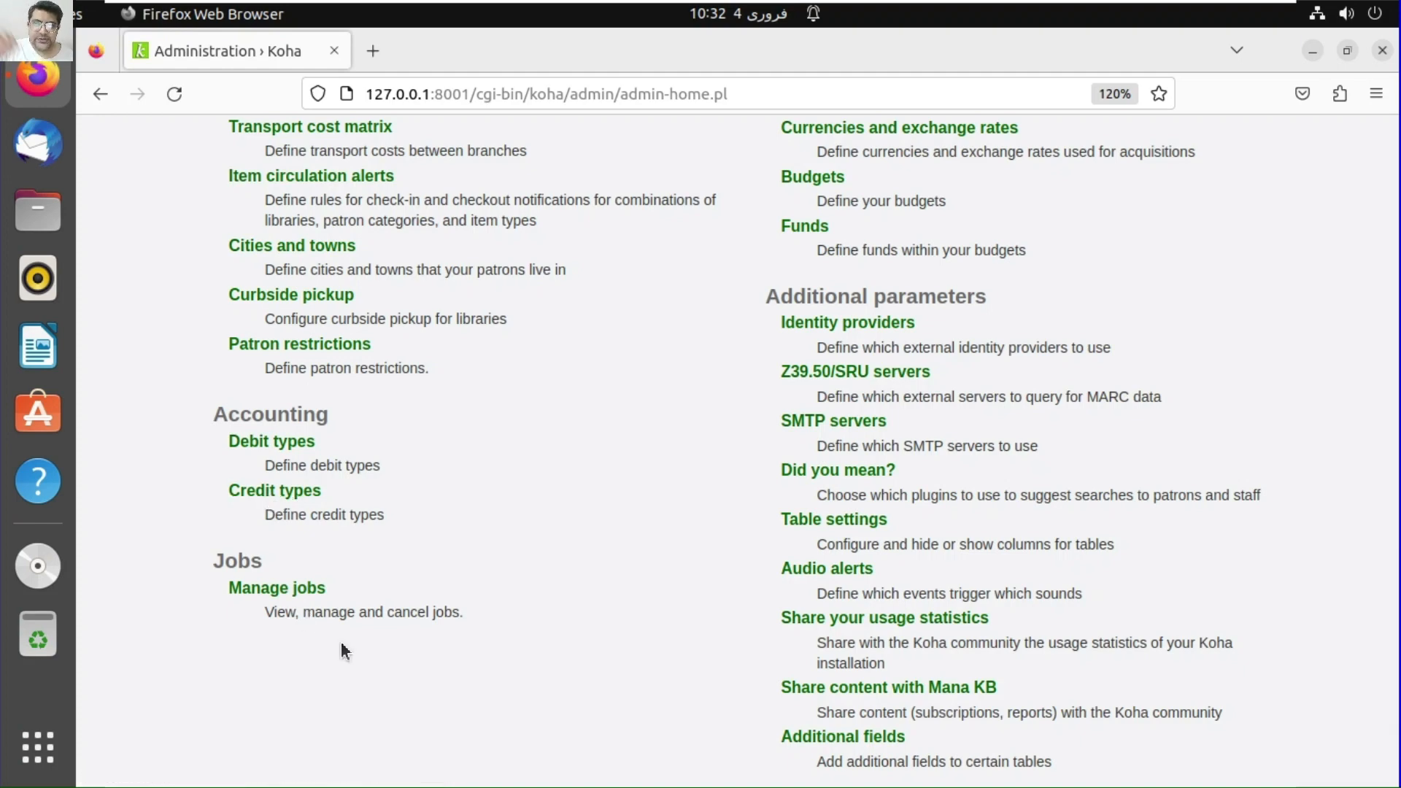
pyautogui.click(286, 450)
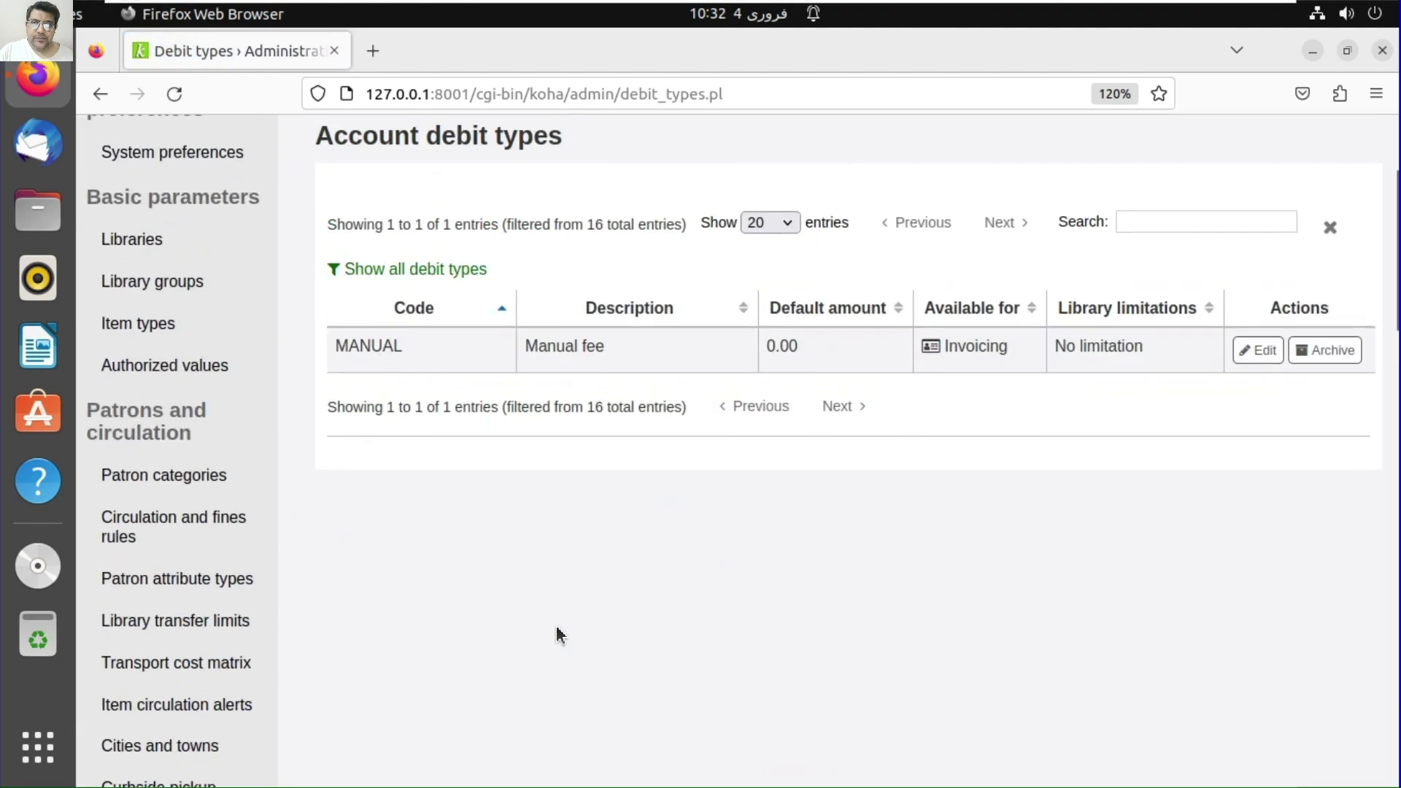
pyautogui.click(441, 327)
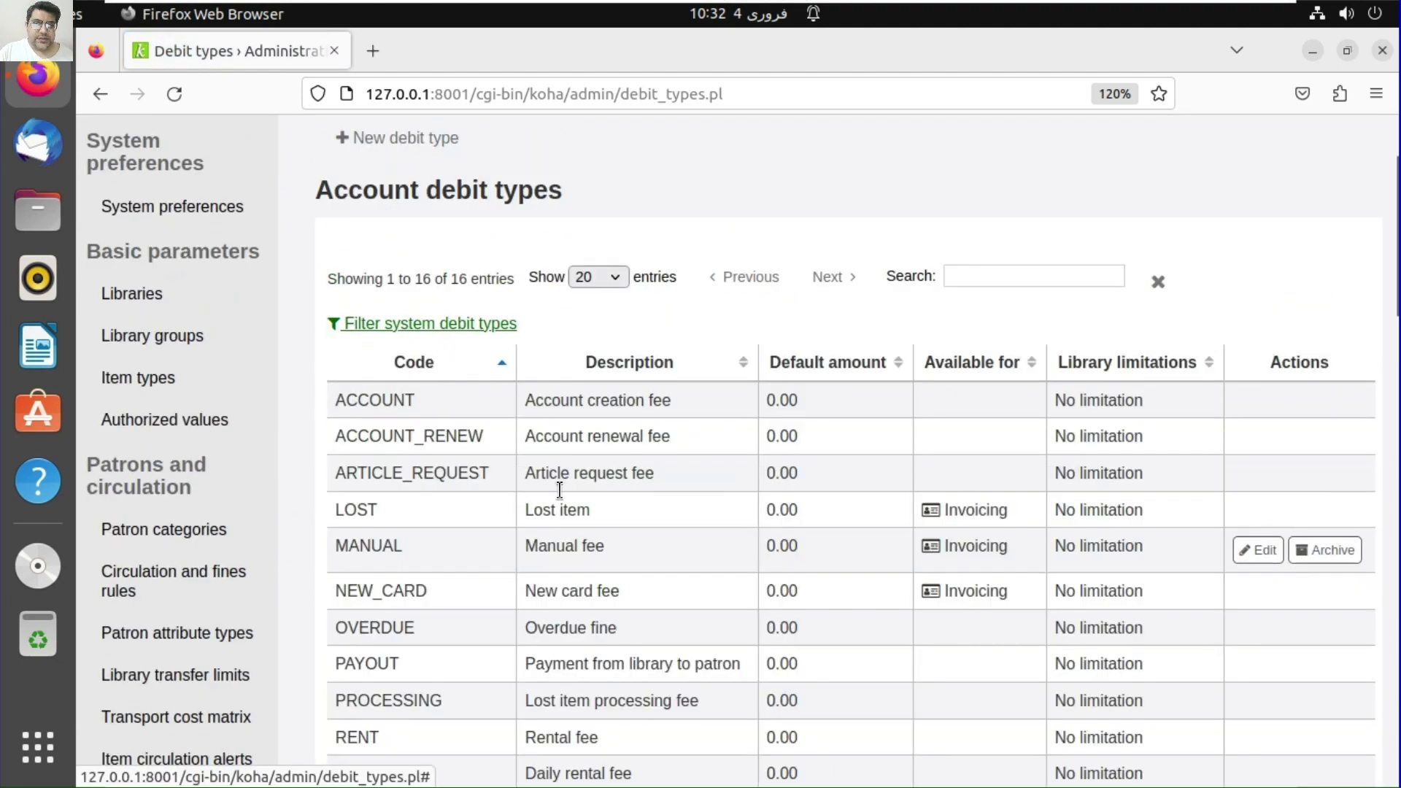
pyautogui.scroll(-5, 702, 604)
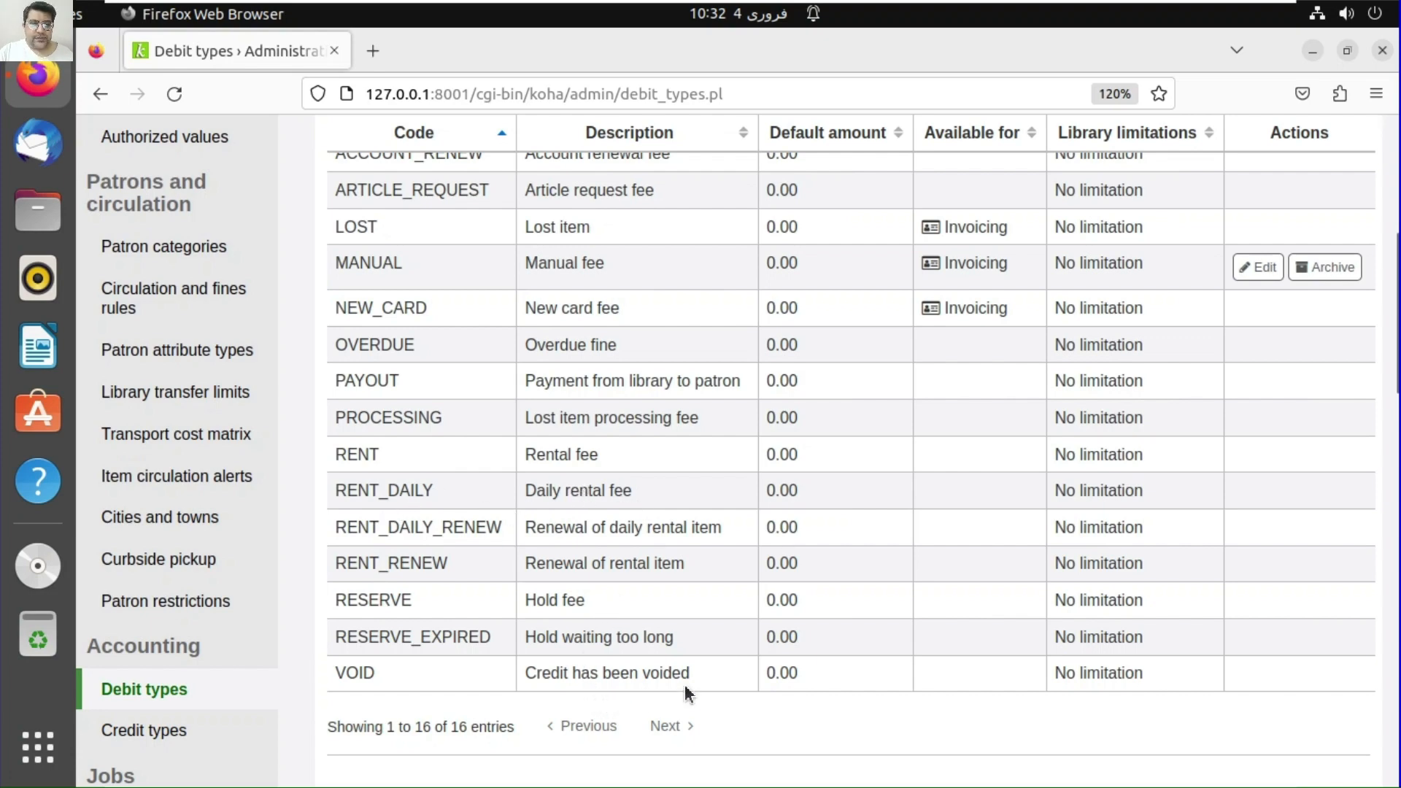
pyautogui.scroll(4, 683, 684)
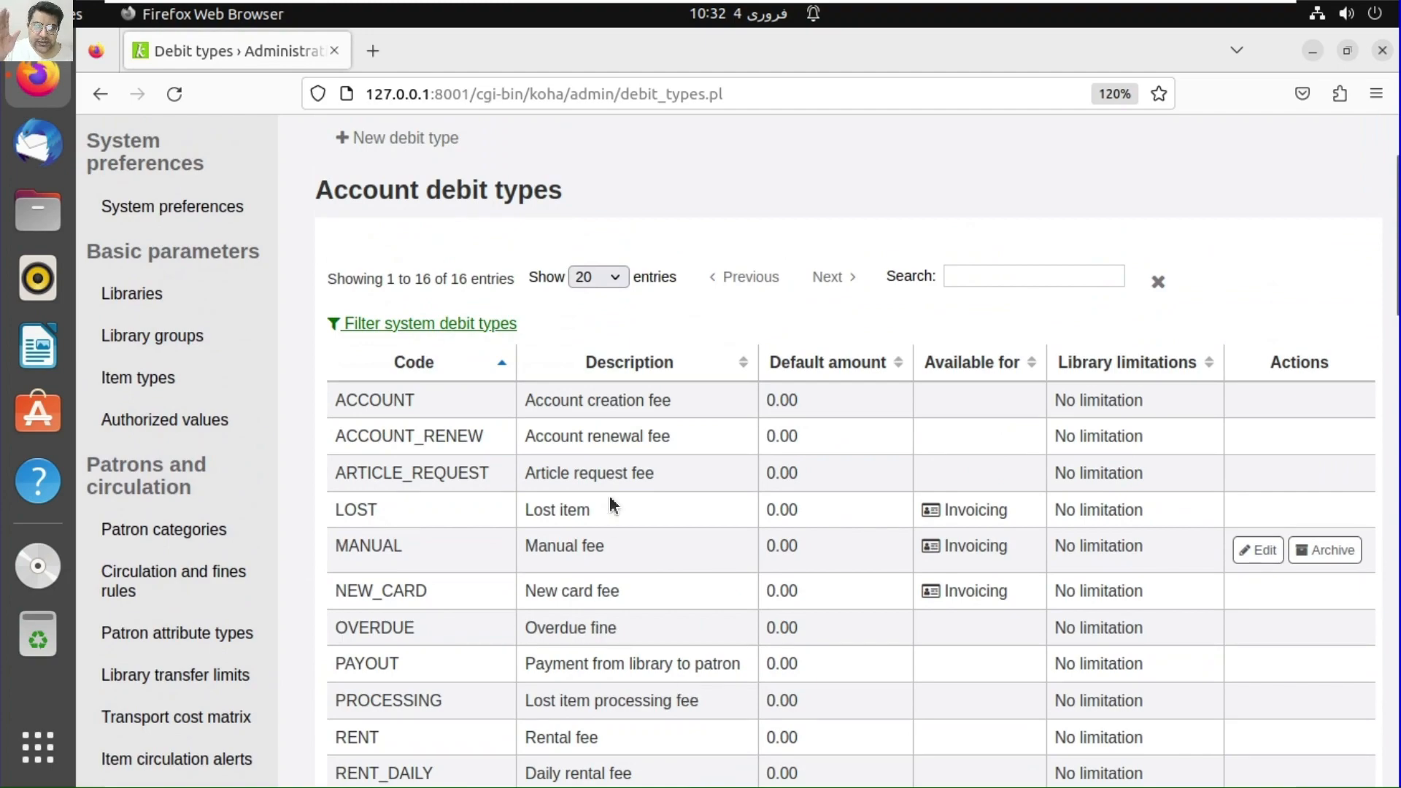
# - Open the Credit types page from Koha administration and review all credit types, including the system ones
pyautogui.click(100, 93)
pyautogui.scroll(-10, 343, 593)
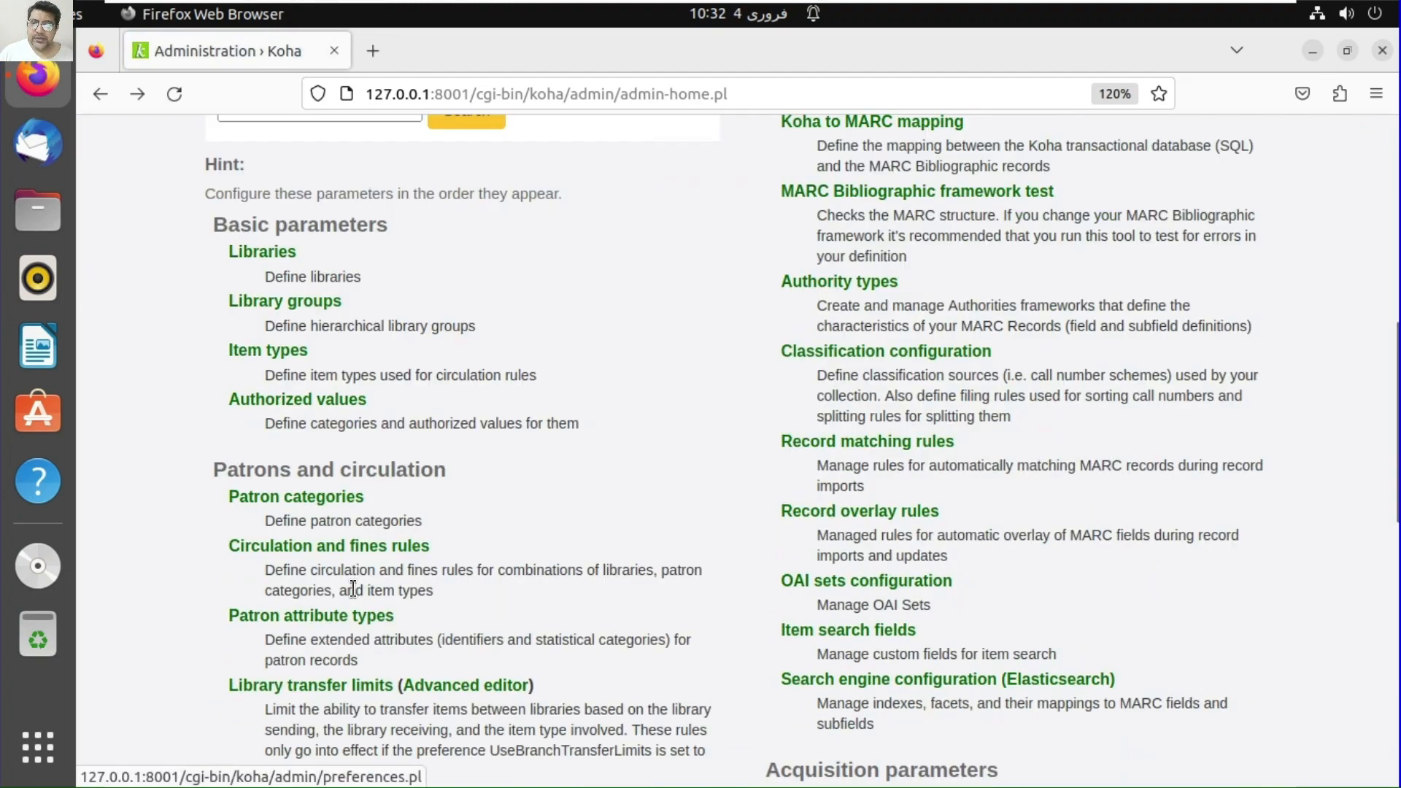
pyautogui.scroll(-5, 343, 593)
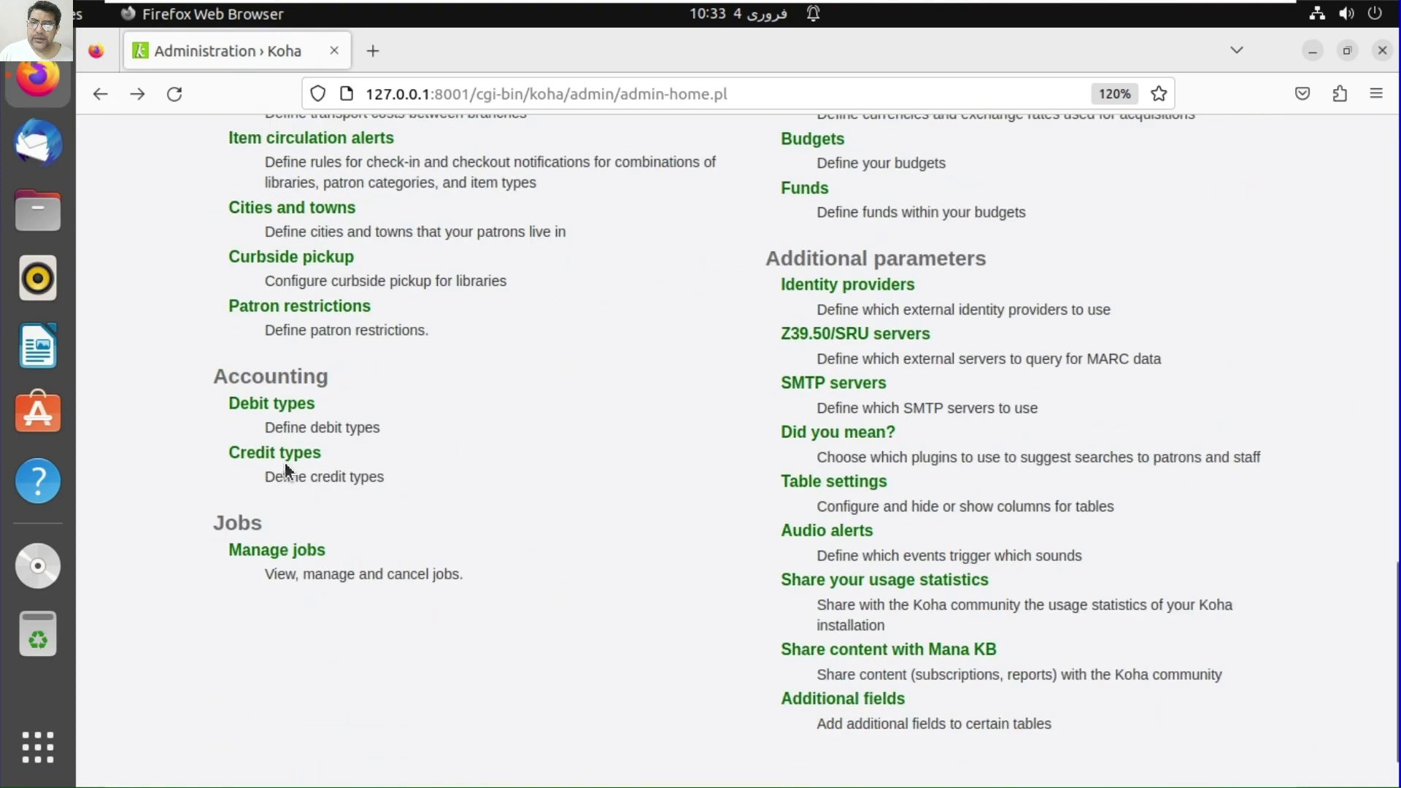
pyautogui.click(288, 459)
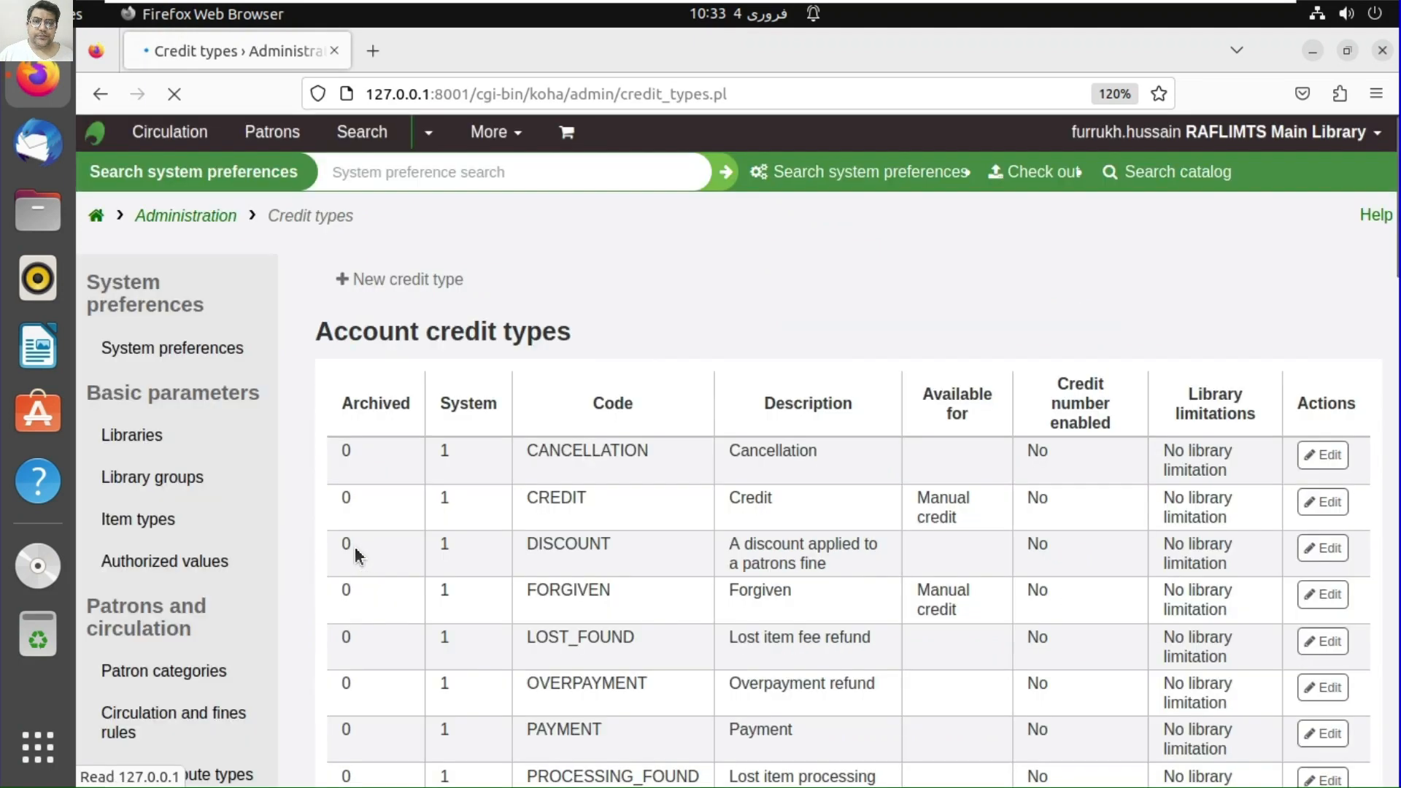
pyautogui.scroll(-8, 378, 521)
pyautogui.scroll(3, 378, 521)
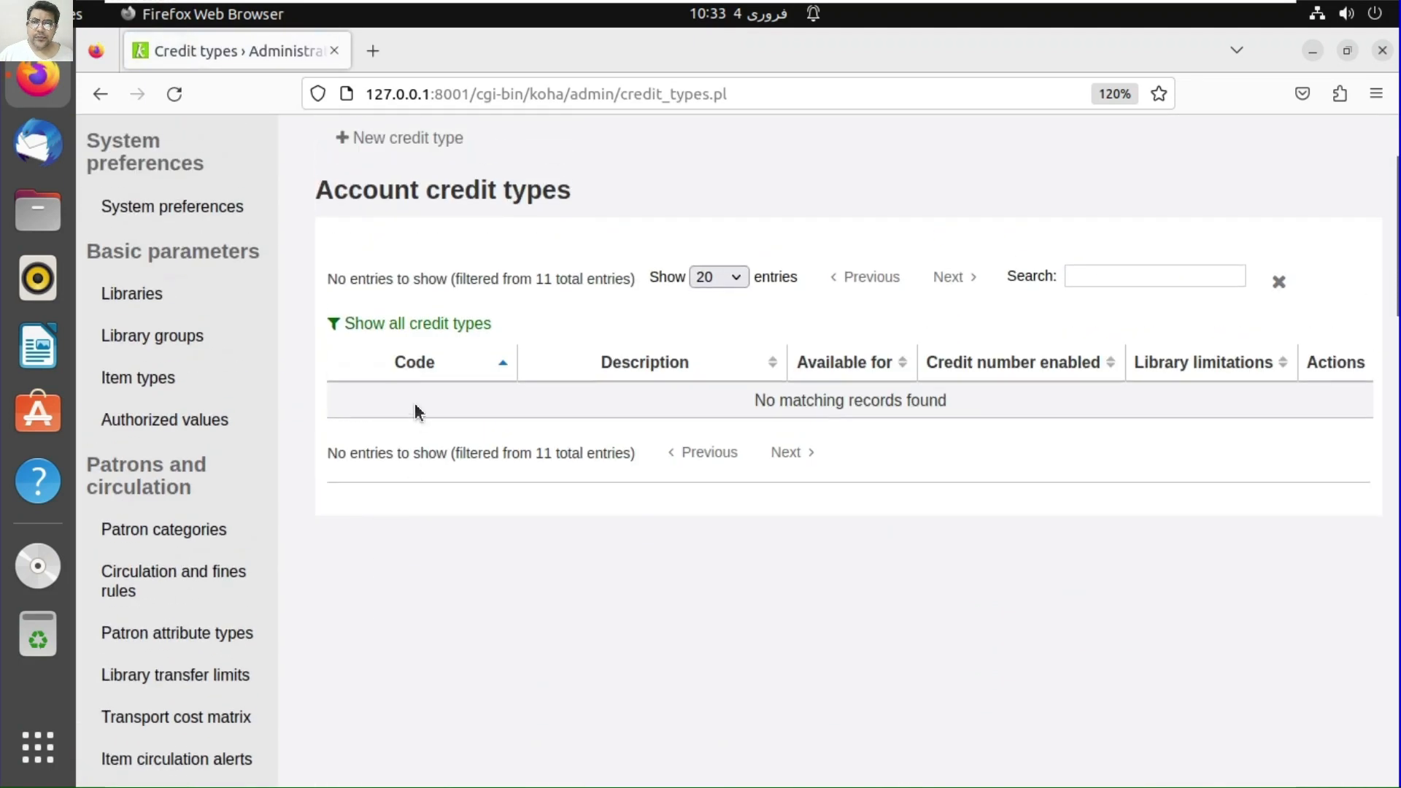
pyautogui.click(449, 328)
pyautogui.scroll(-4, 600, 621)
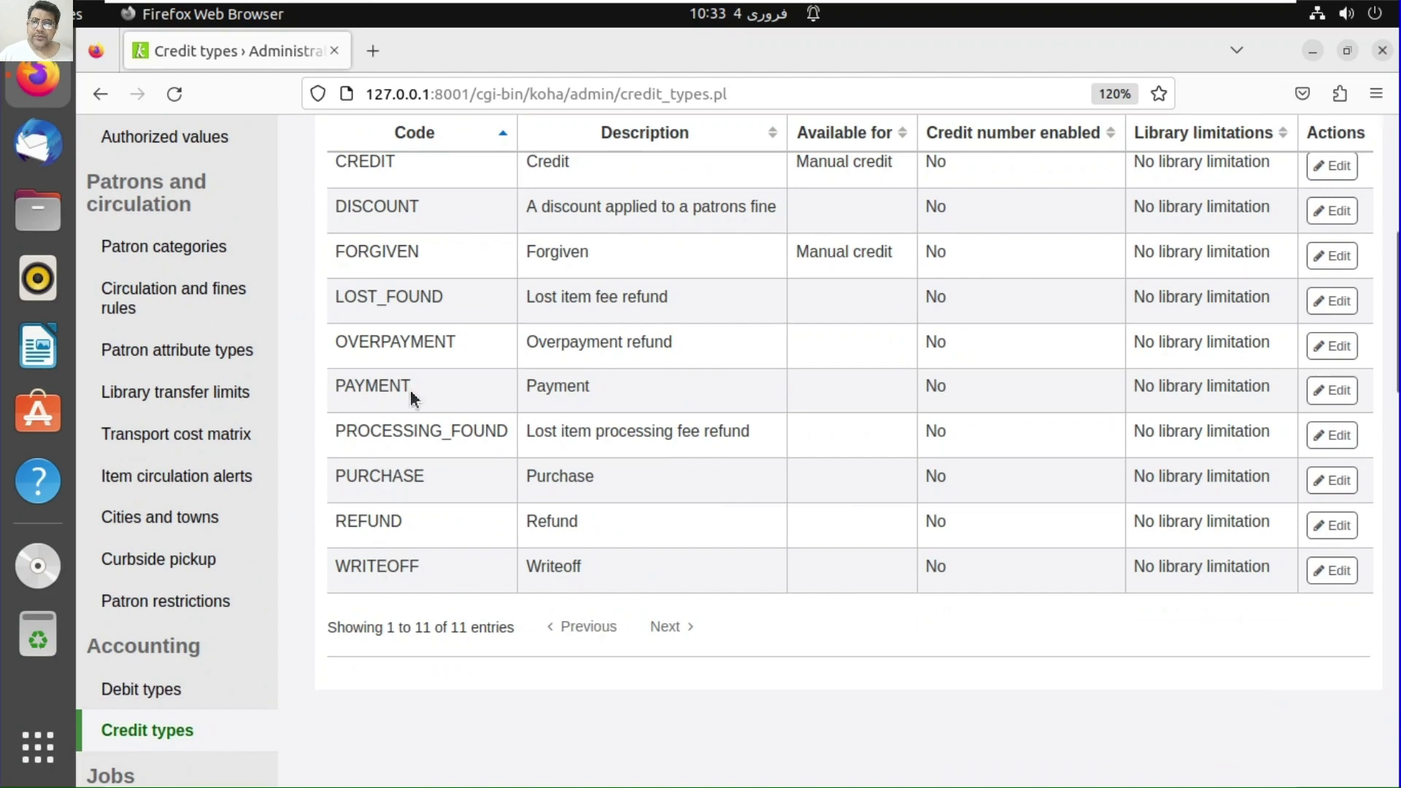
pyautogui.scroll(4, 496, 572)
pyautogui.scroll(1, 496, 572)
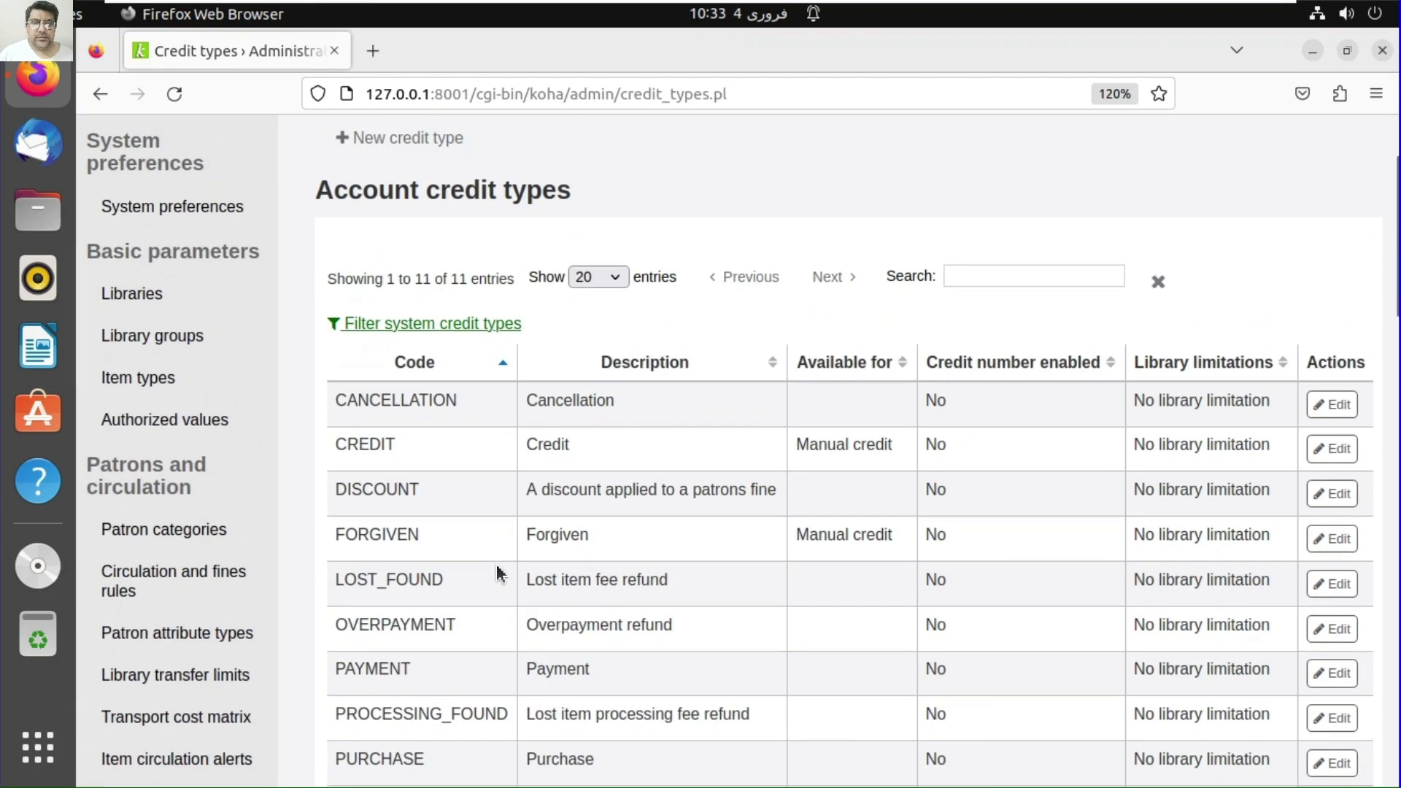
# - Return to the Koha administration home page and look over the Jobs section
pyautogui.click(92, 95)
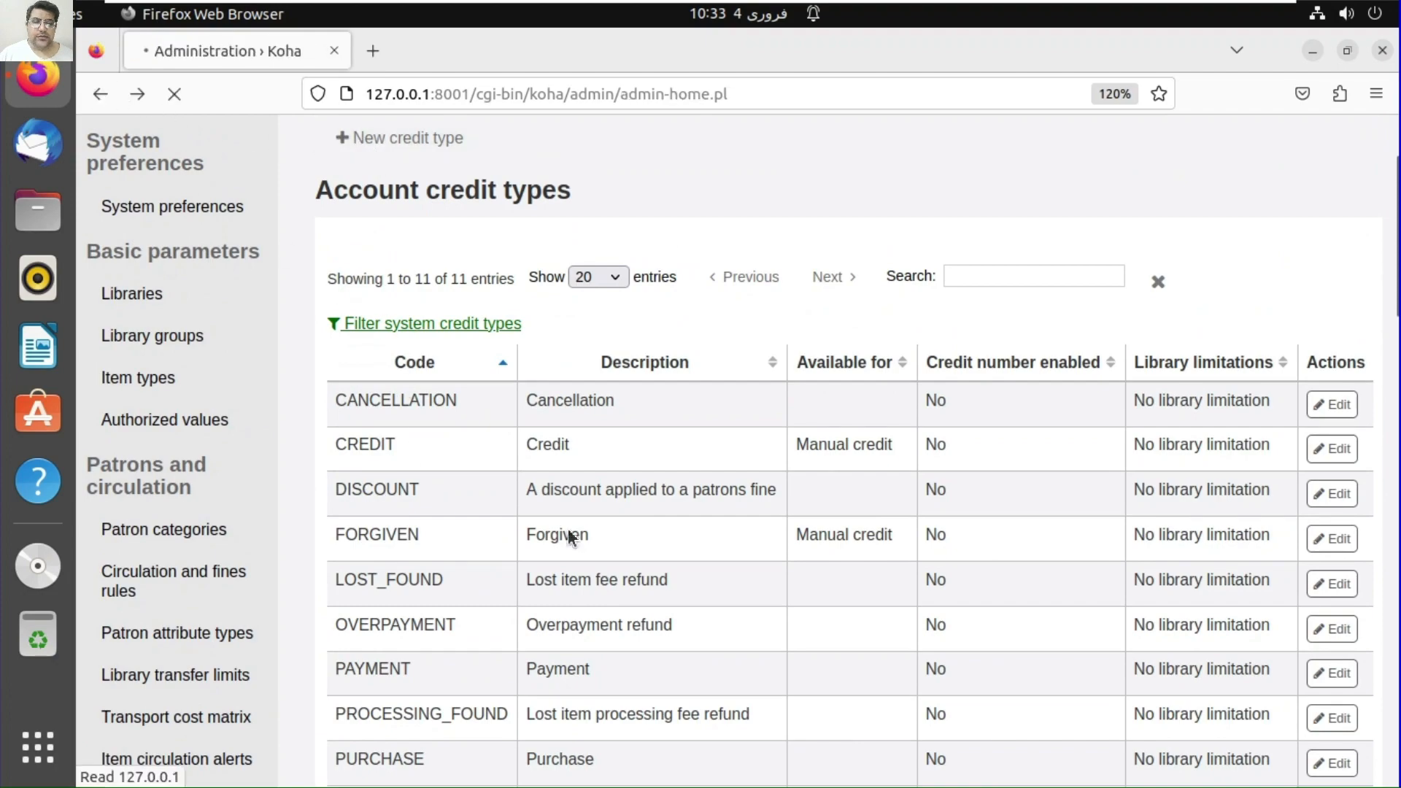
pyautogui.scroll(-5, 633, 610)
pyautogui.scroll(-5, 632, 596)
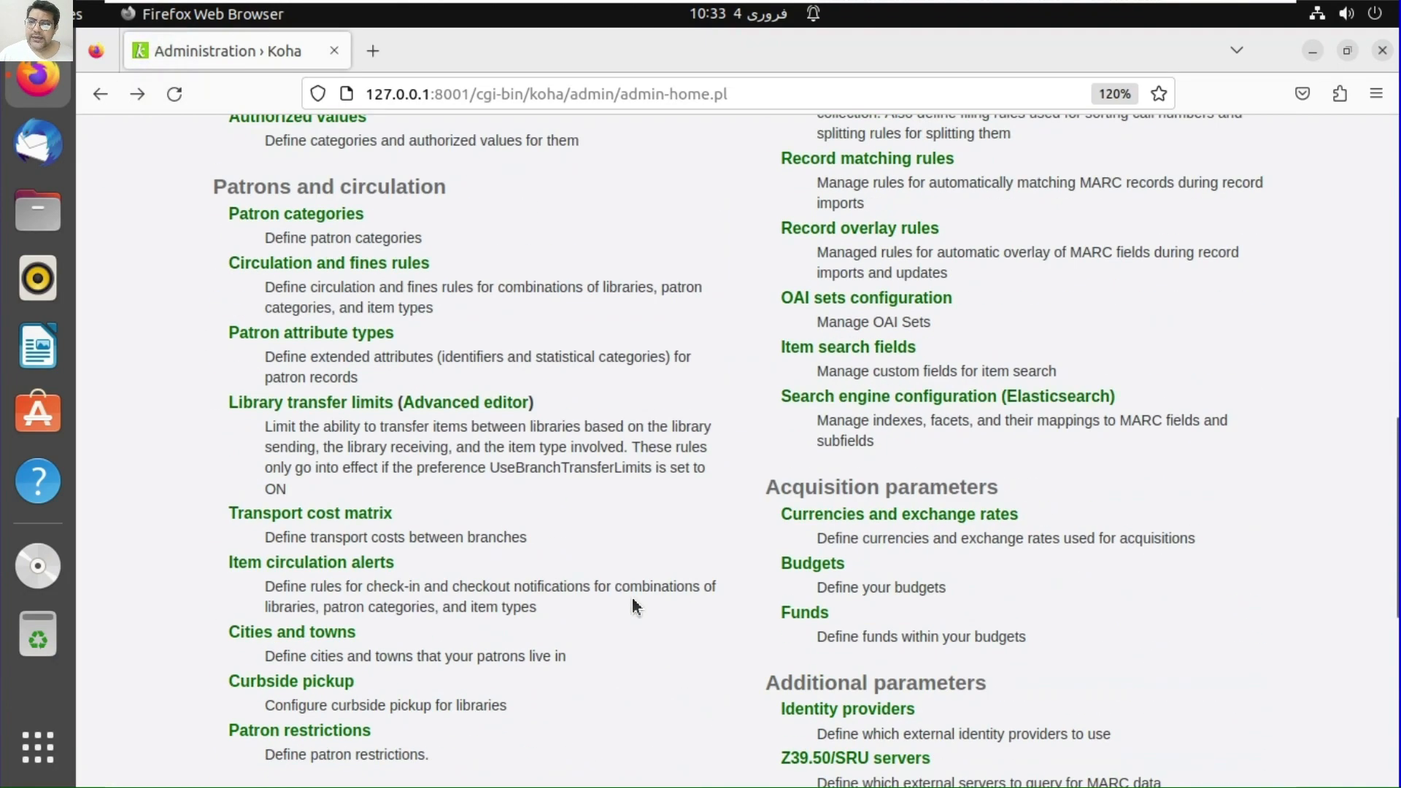
pyautogui.scroll(-3, 632, 597)
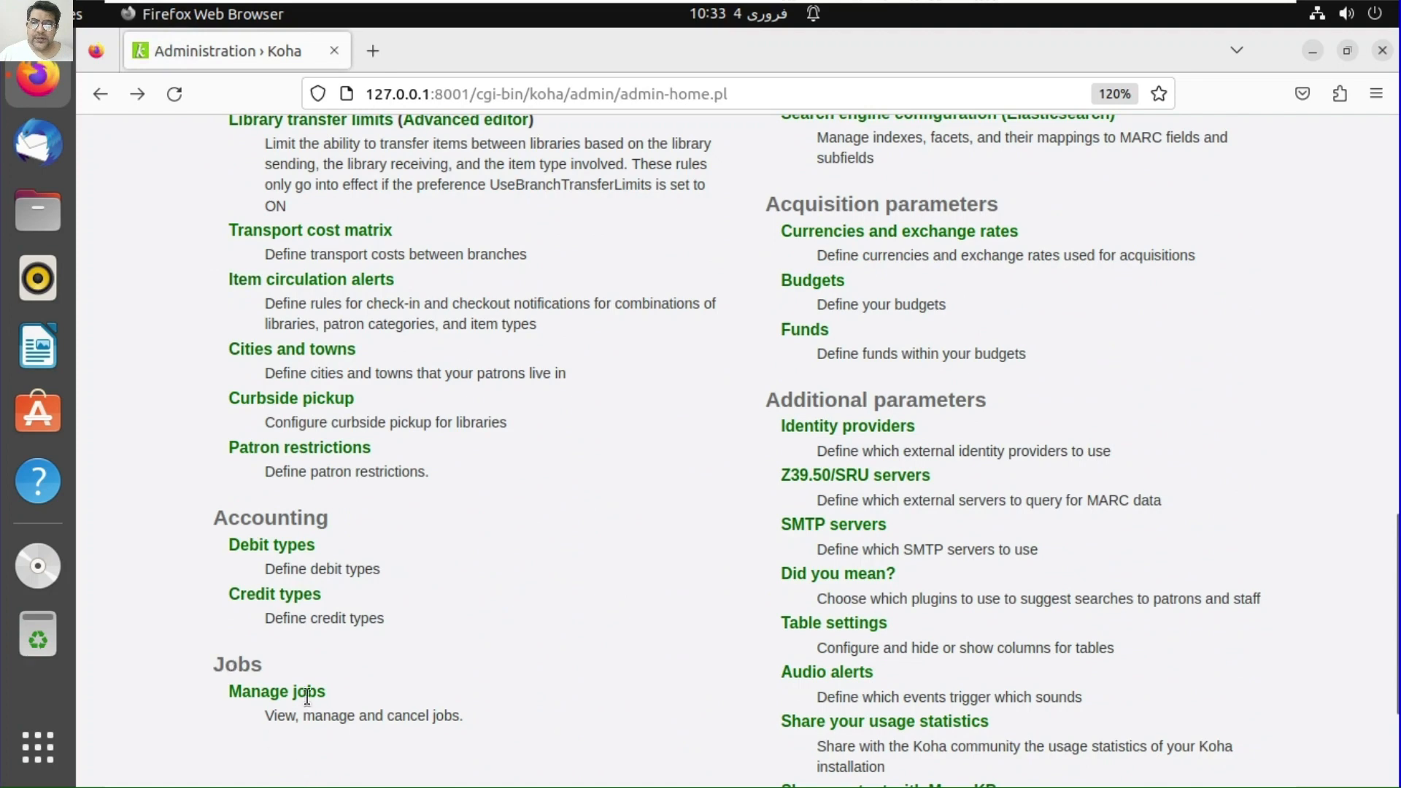
pyautogui.scroll(-3, 305, 693)
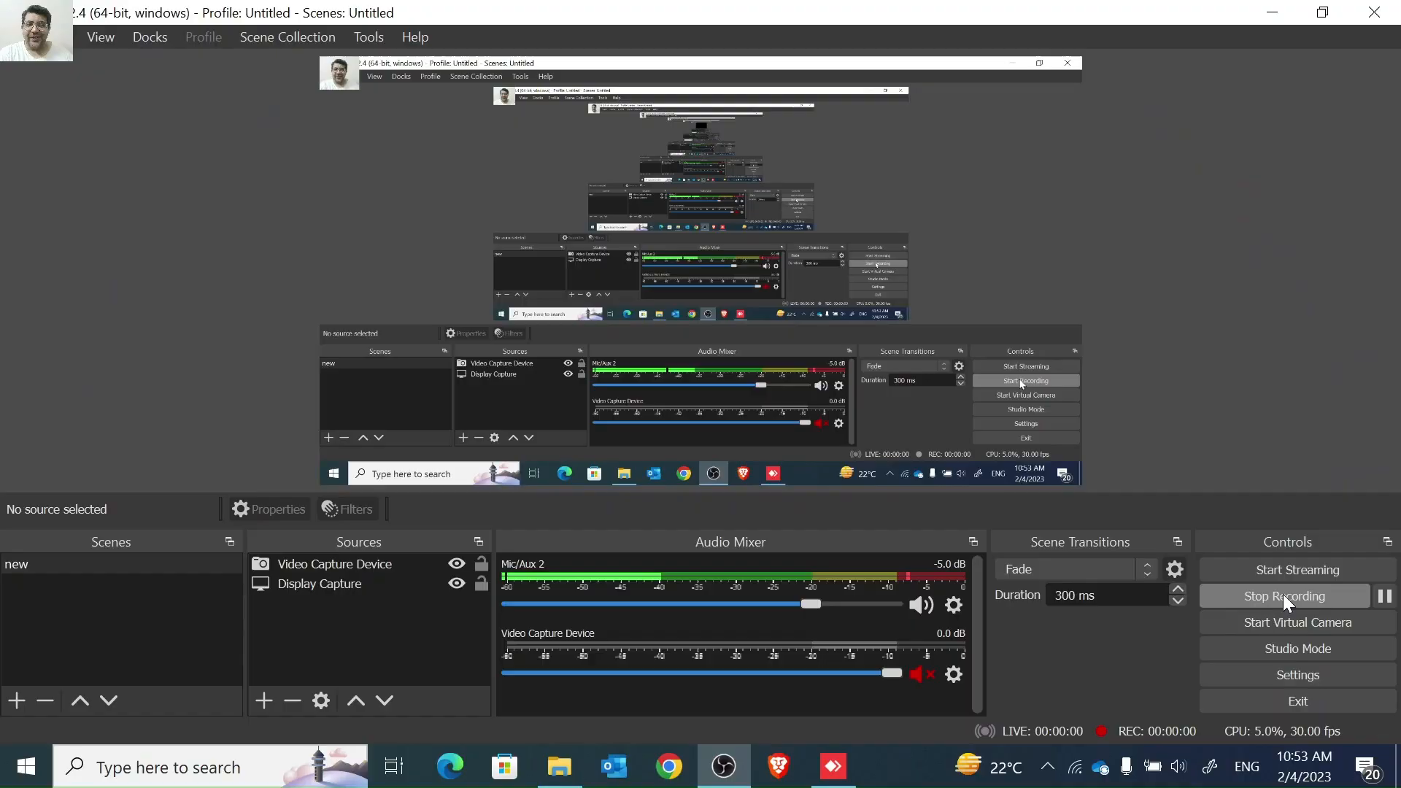
pyautogui.click(1288, 510)
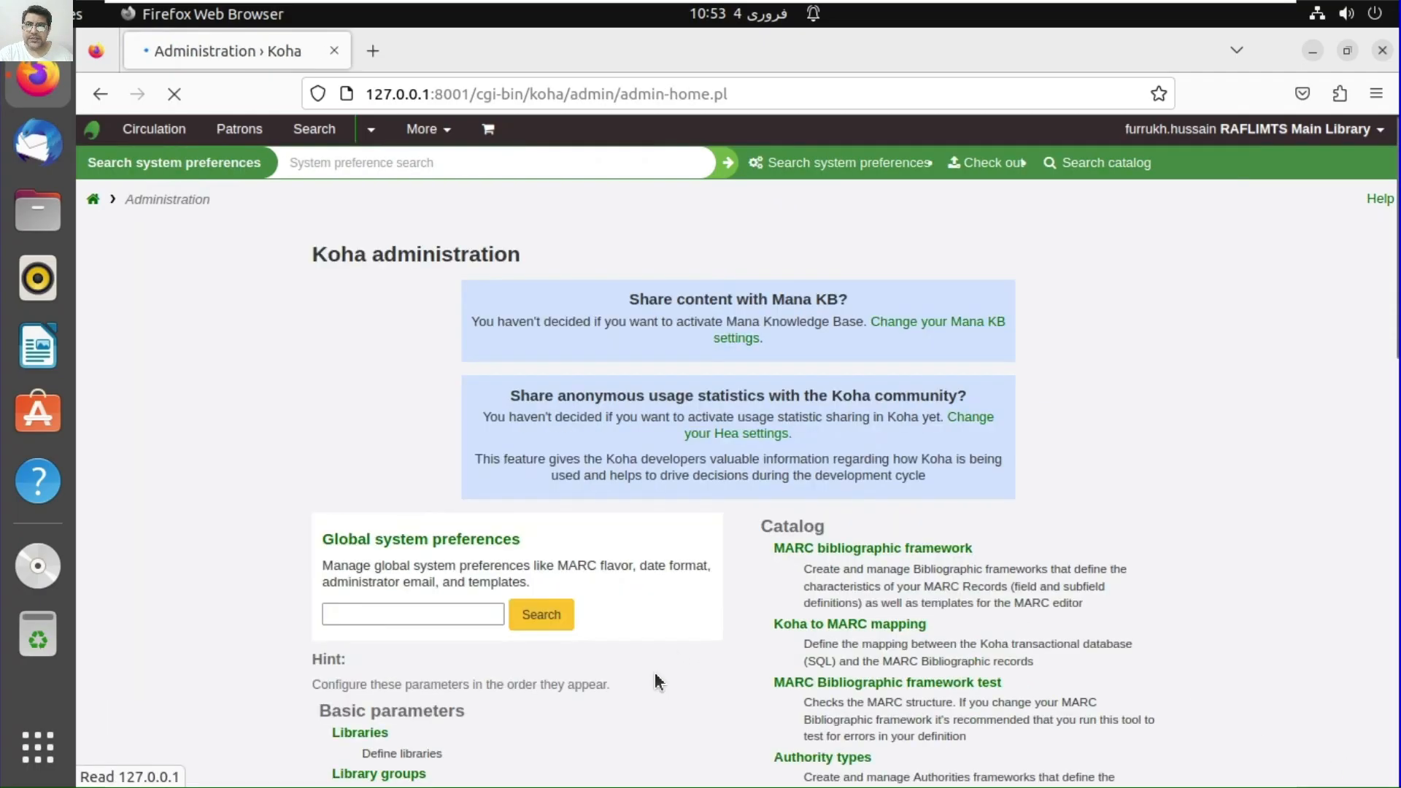
# - Look over the Koha administration sections from Basic parameters through Jobs, ending at the Catalog section
pyautogui.scroll(-5, 655, 672)
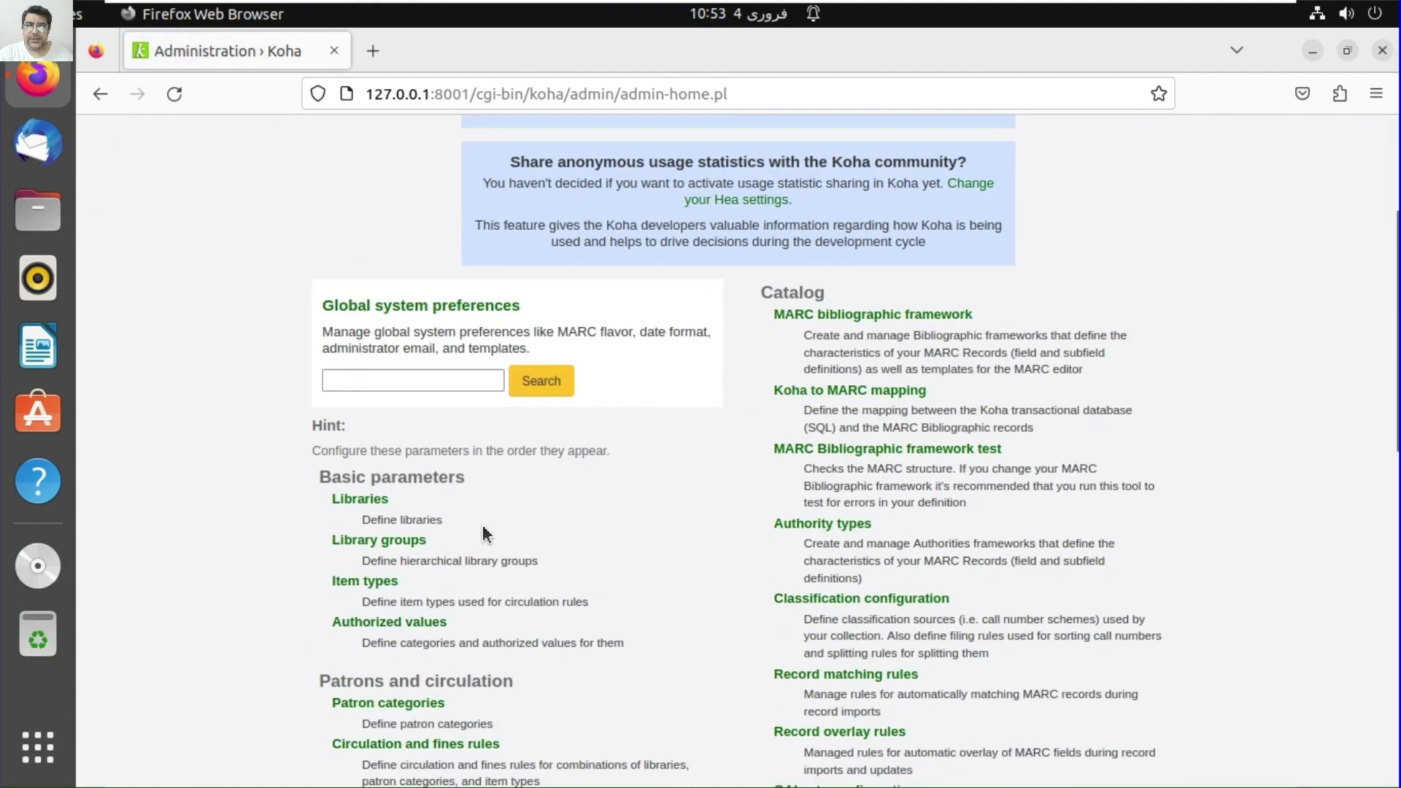
pyautogui.scroll(-3, 483, 524)
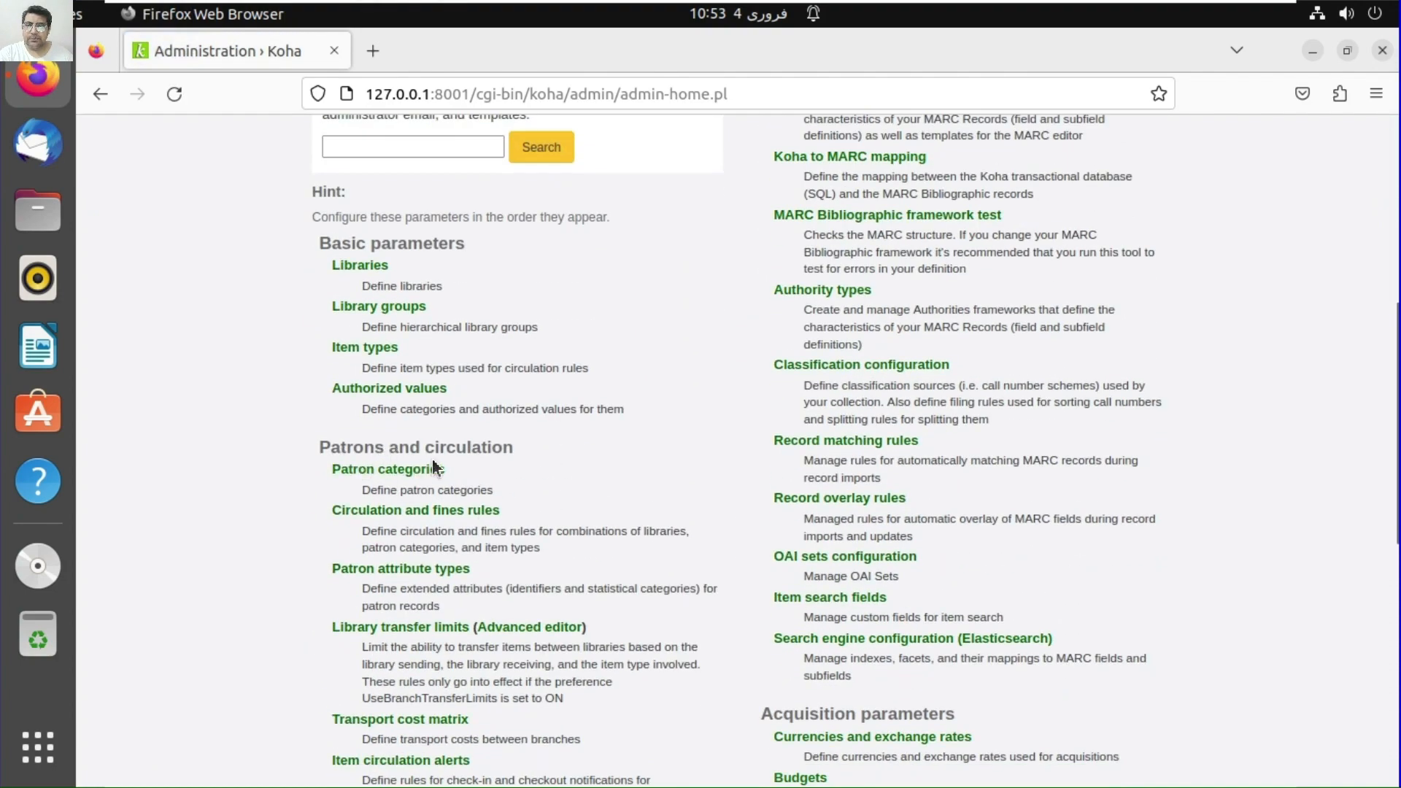
pyautogui.scroll(-6, 588, 553)
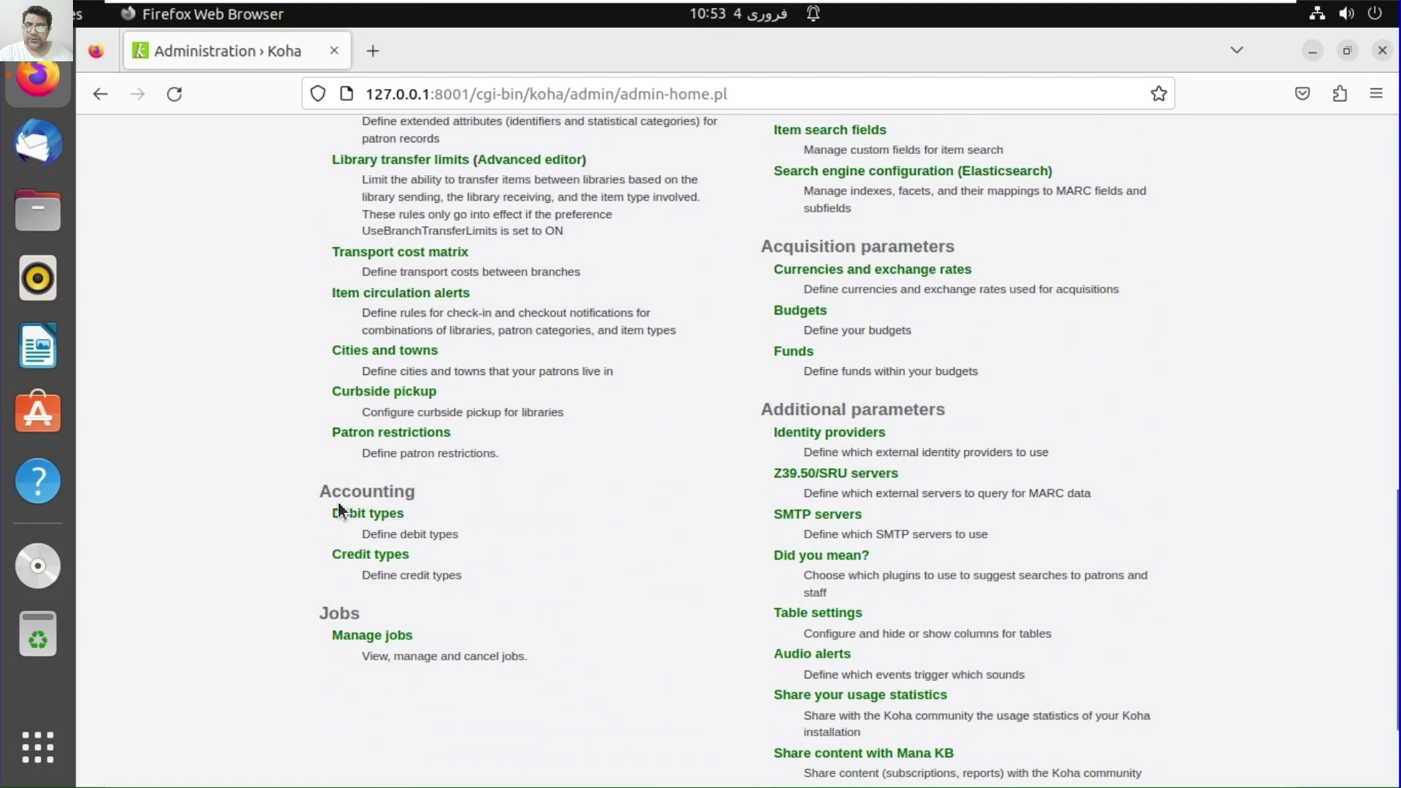
pyautogui.scroll(13, 571, 675)
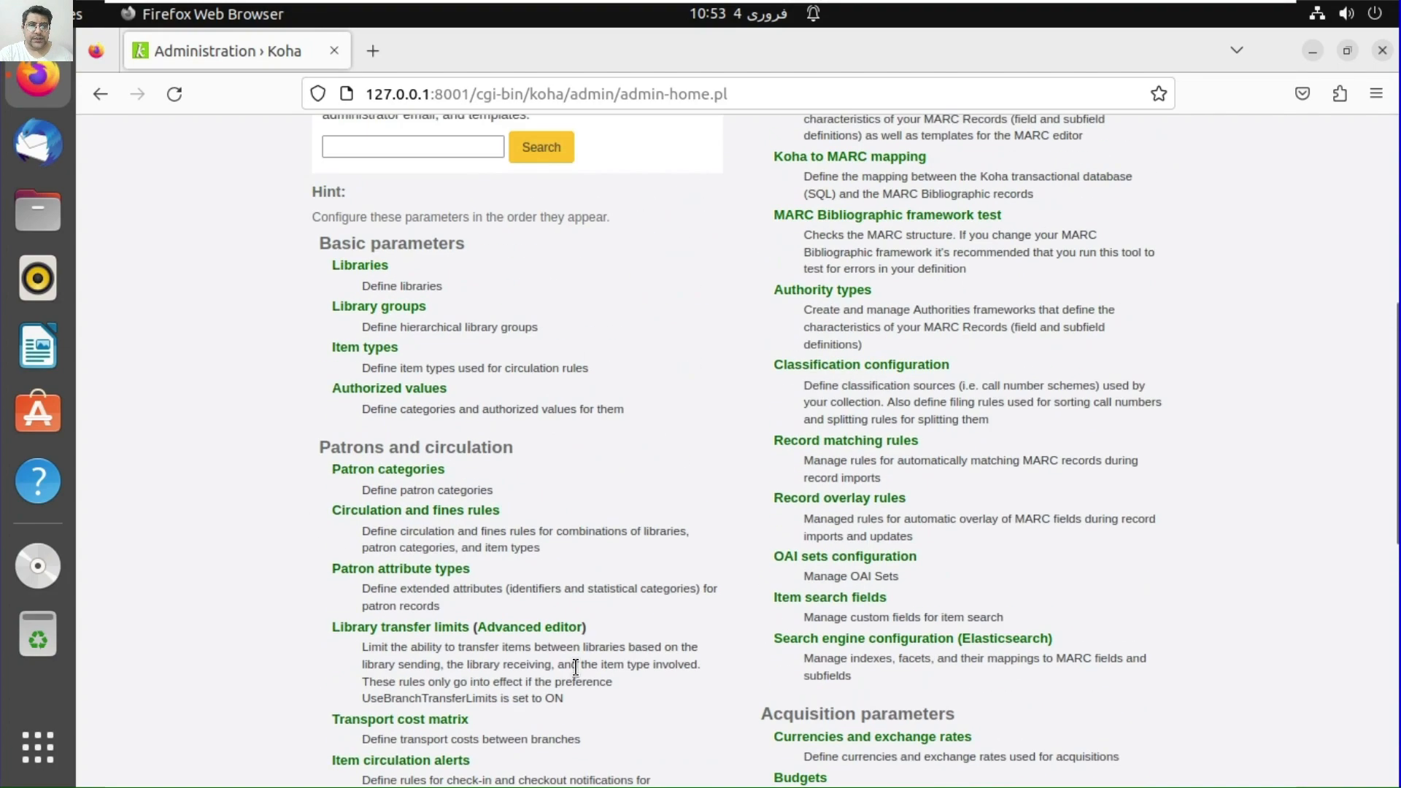
pyautogui.scroll(-3, 850, 662)
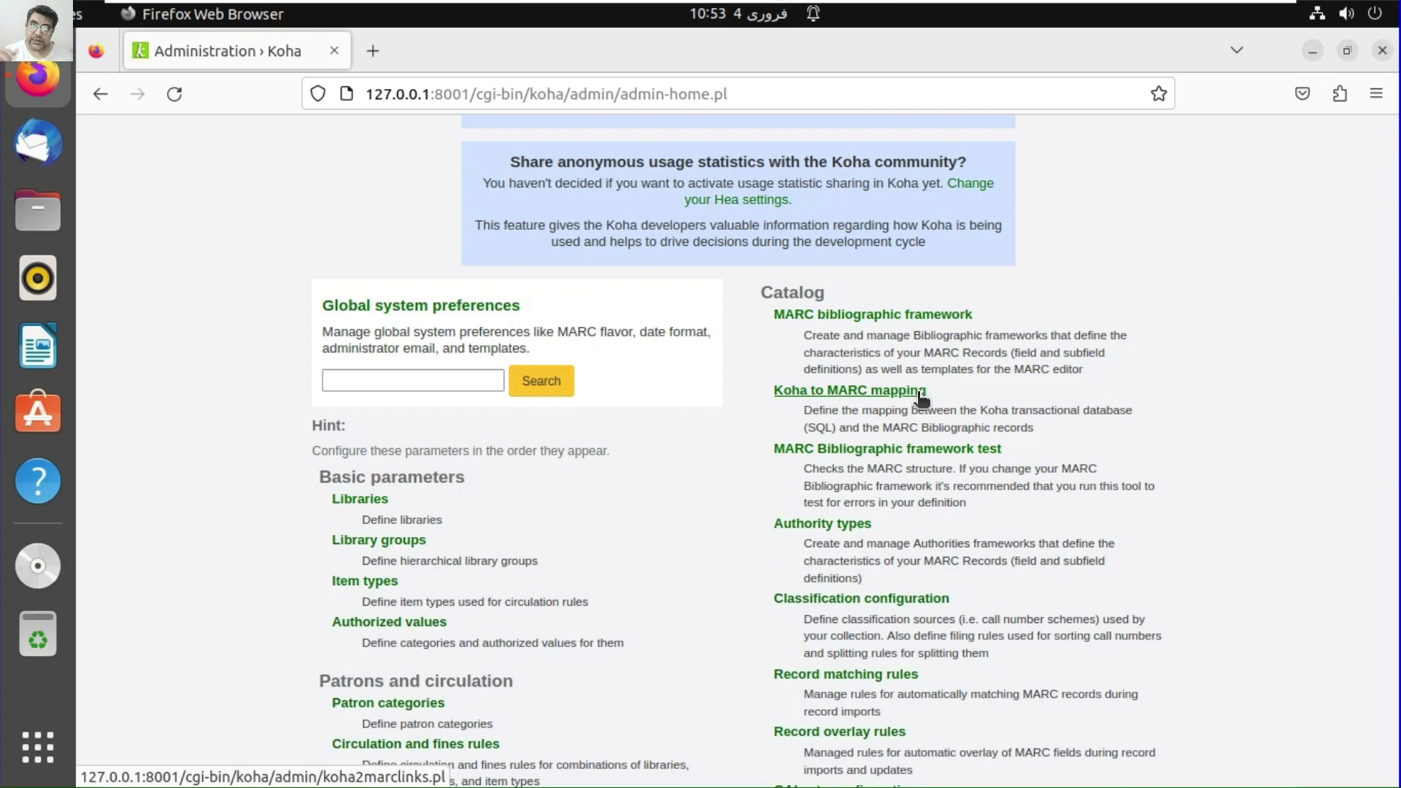
pyautogui.scroll(4, 921, 398)
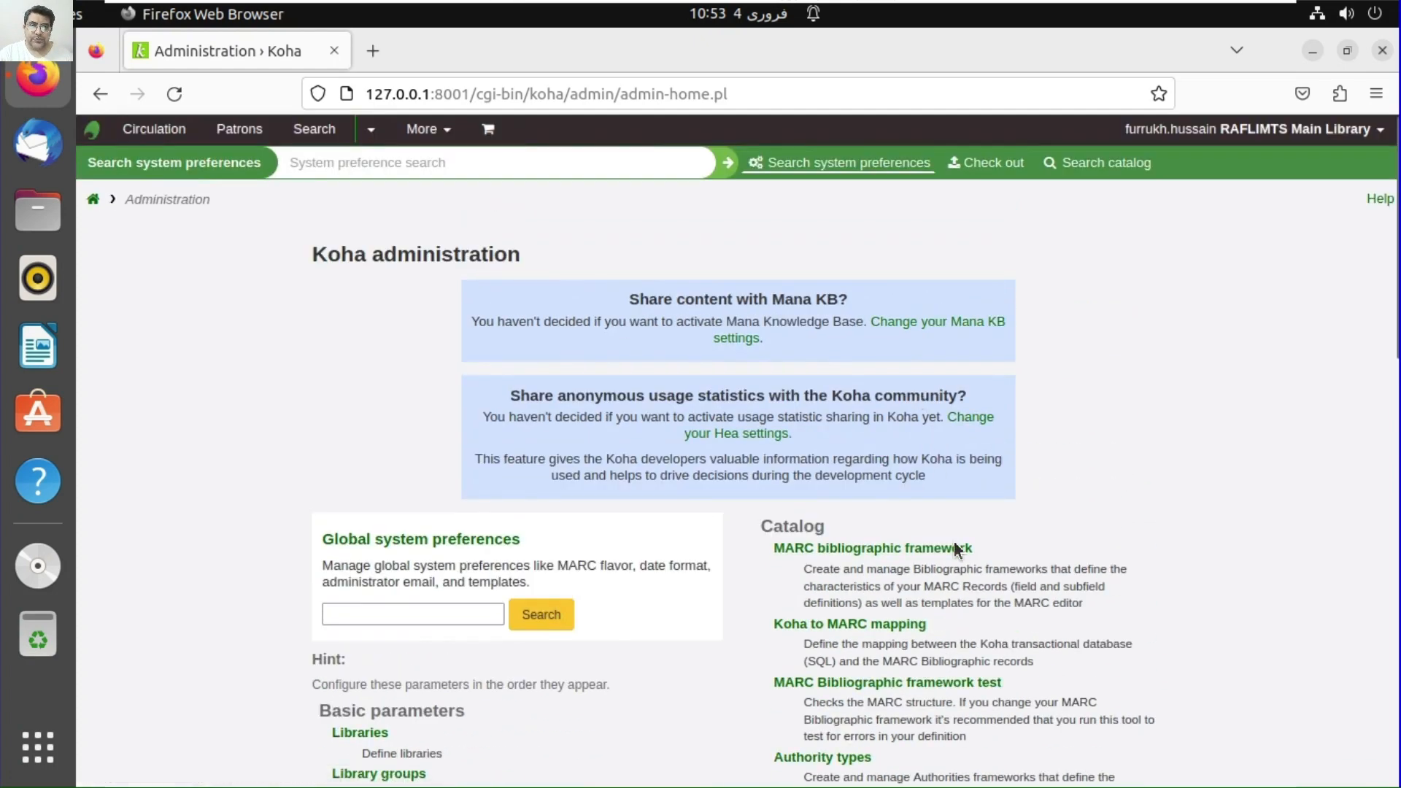
# - Open the MARC bibliographic framework list and the Koha home page in a separate browser tab, and review the listed frameworks
pyautogui.click(897, 547)
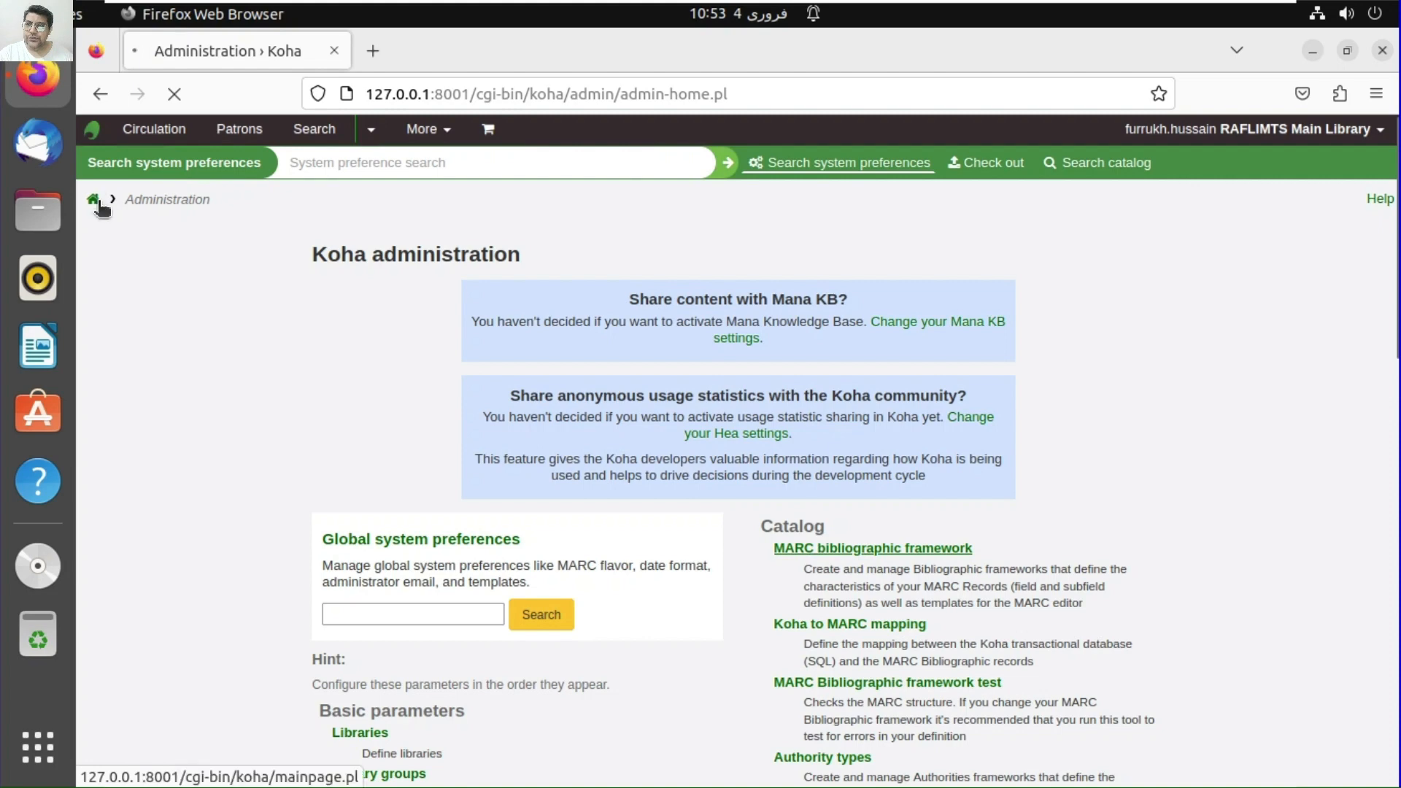
pyautogui.rightClick(100, 204)
pyautogui.click(151, 221)
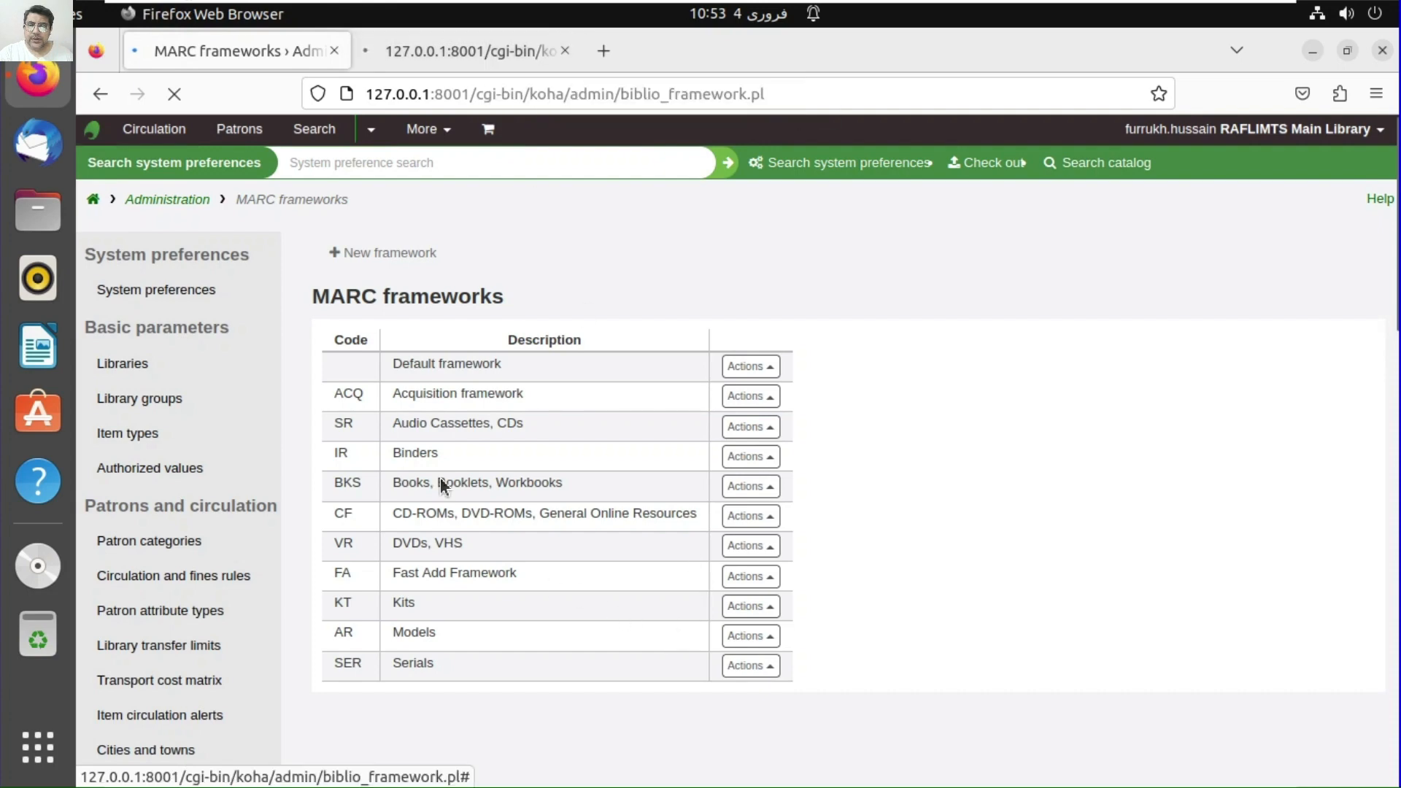
pyautogui.scroll(-3, 540, 662)
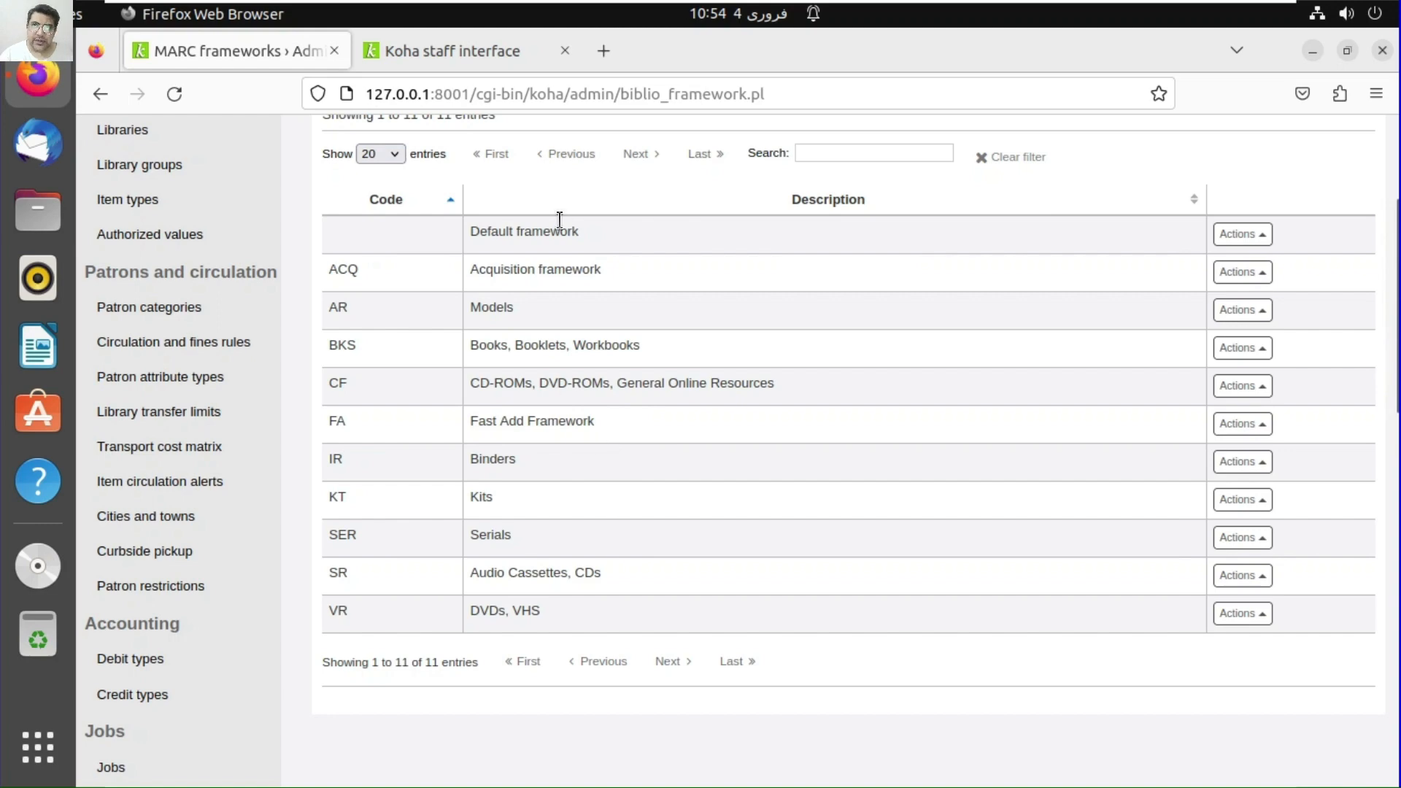
# - Switch to the Koha home page tab and start a new cataloging record with the Default framework
pyautogui.click(492, 58)
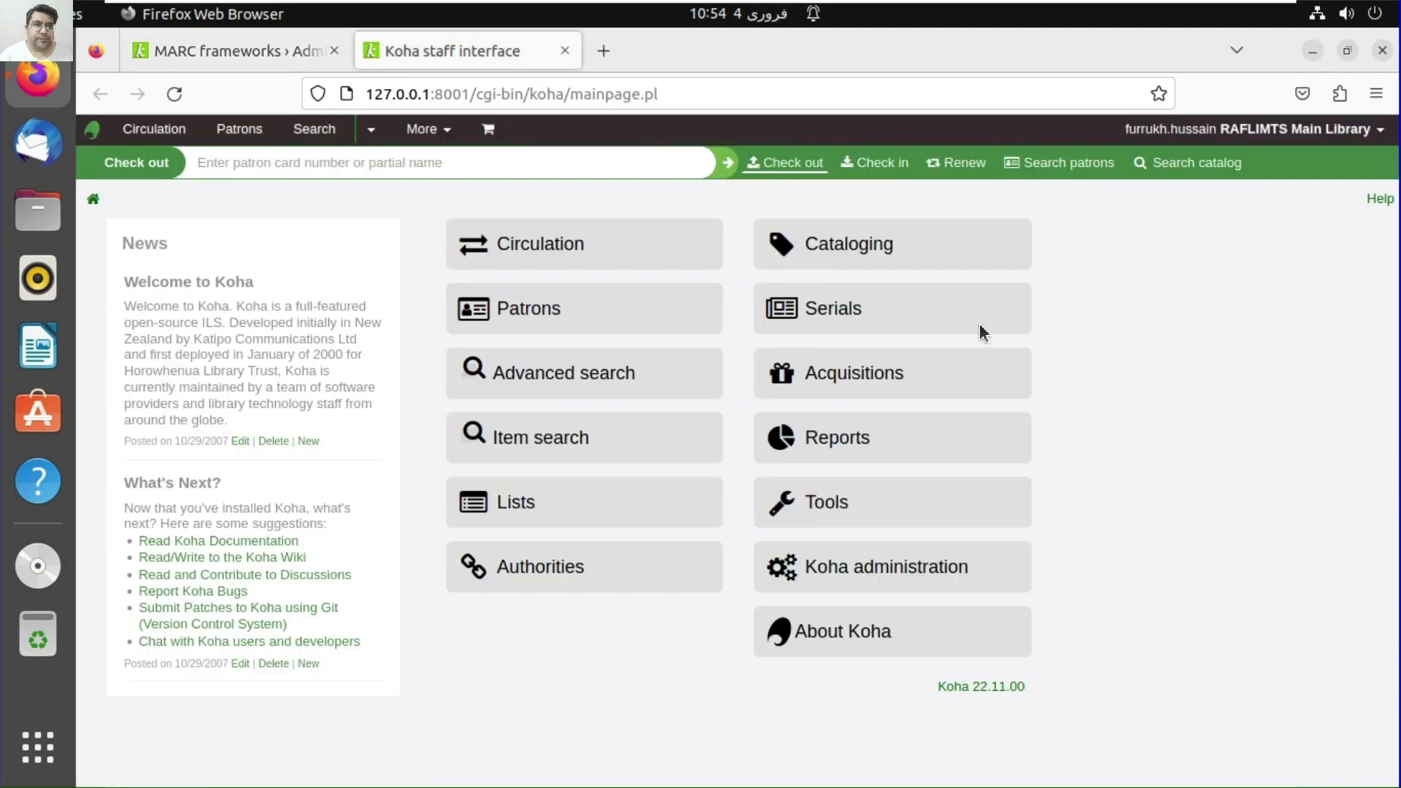
pyautogui.click(957, 251)
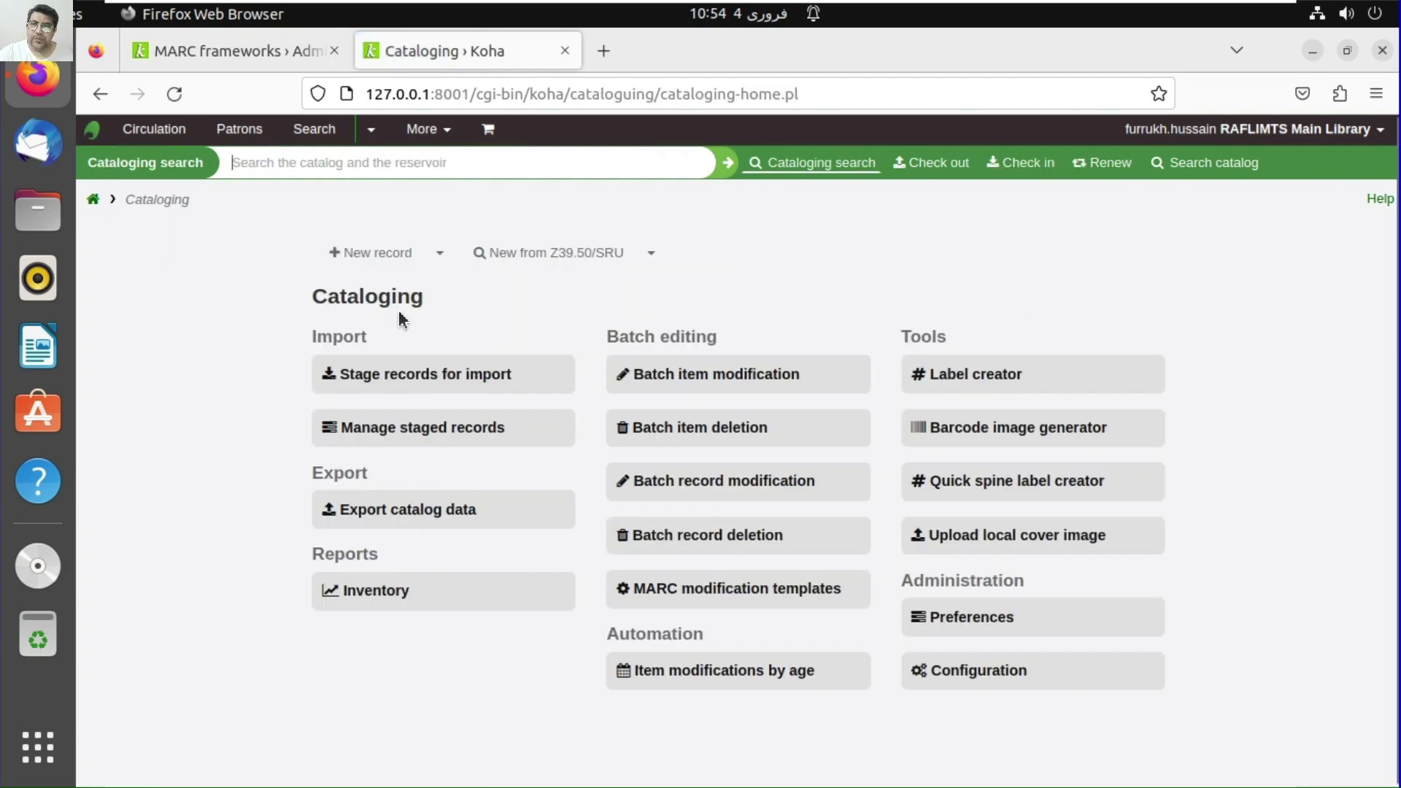
pyautogui.click(440, 254)
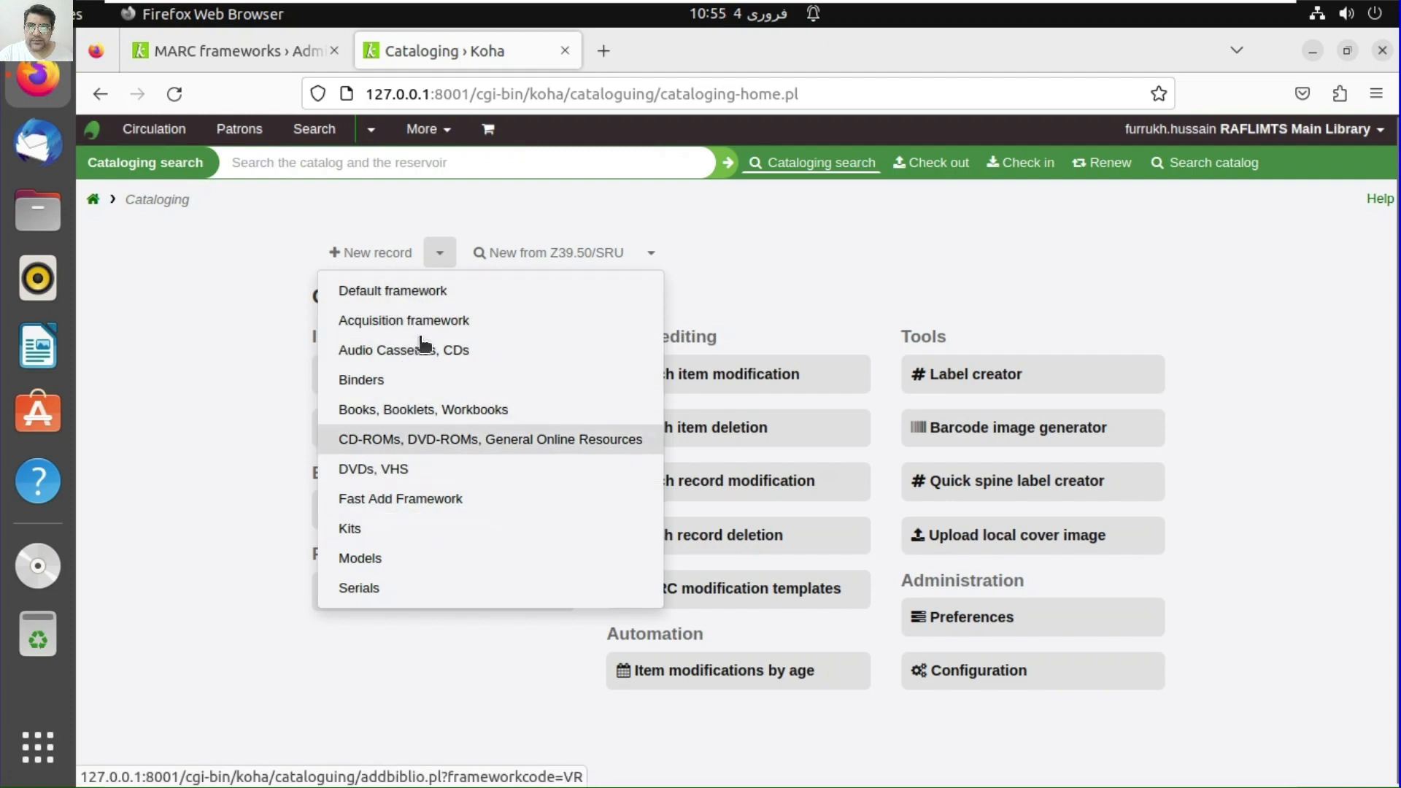
pyautogui.click(426, 292)
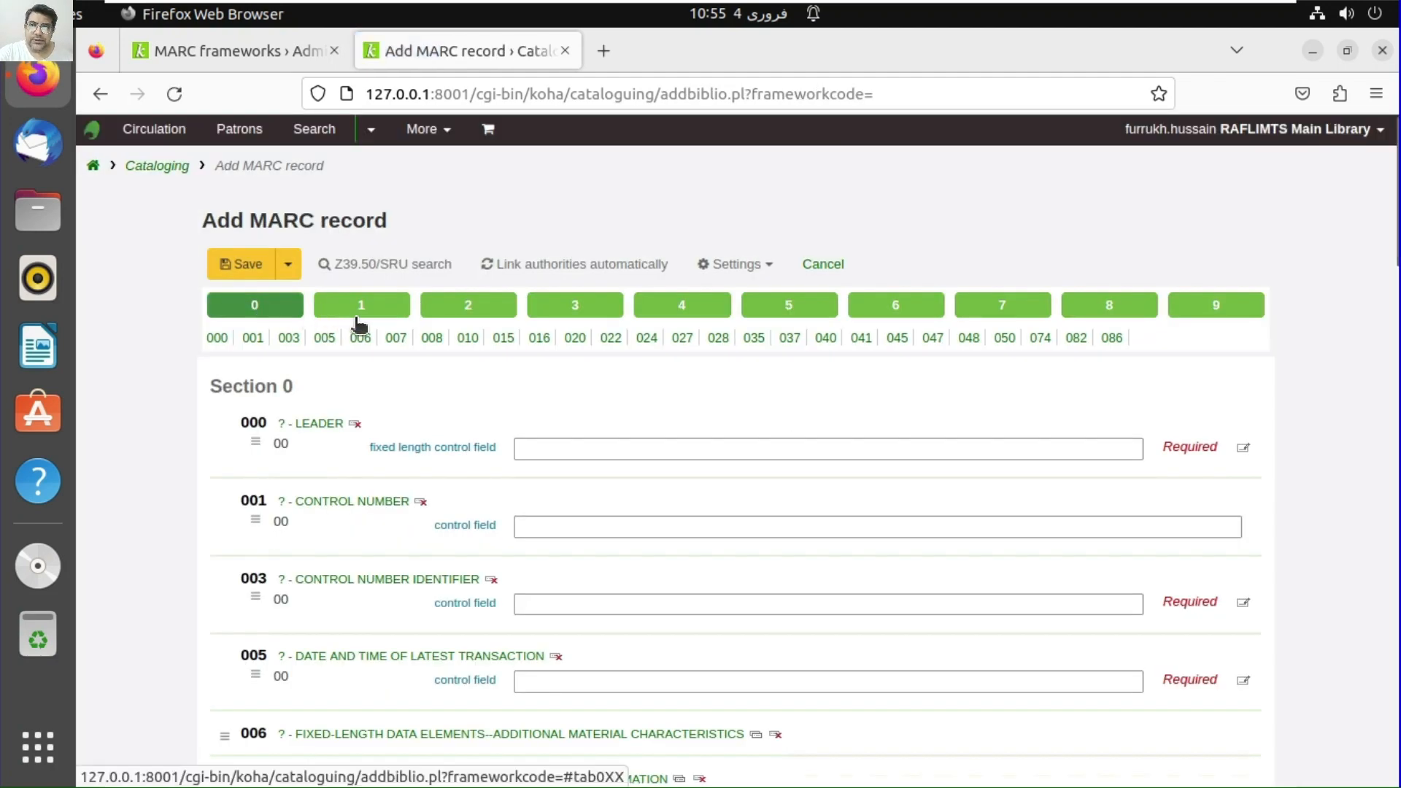
# - Look through sections 1 to 9 of the Default framework's Add MARC record form
pyautogui.click(379, 311)
pyautogui.click(490, 314)
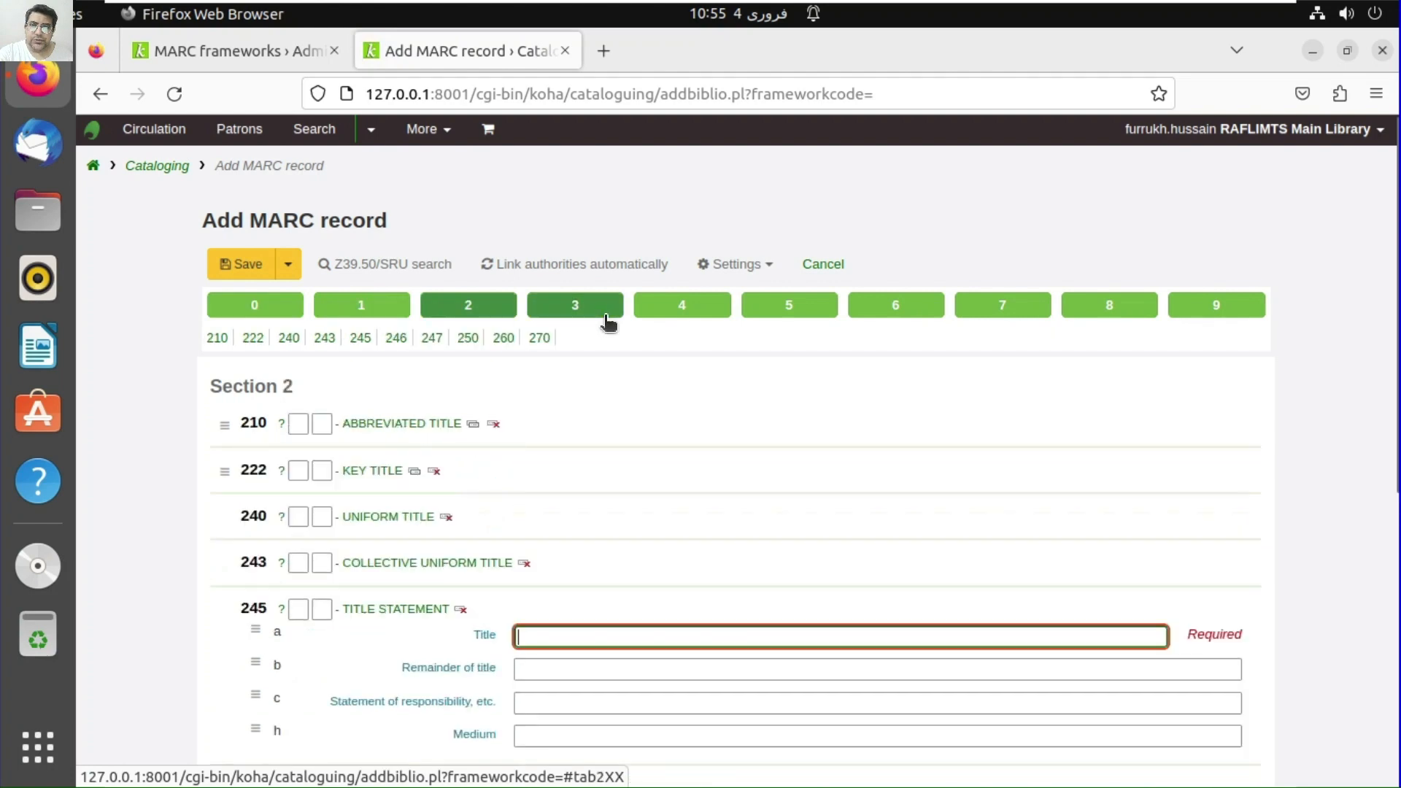
pyautogui.click(607, 314)
pyautogui.click(713, 314)
pyautogui.click(786, 313)
pyautogui.click(900, 312)
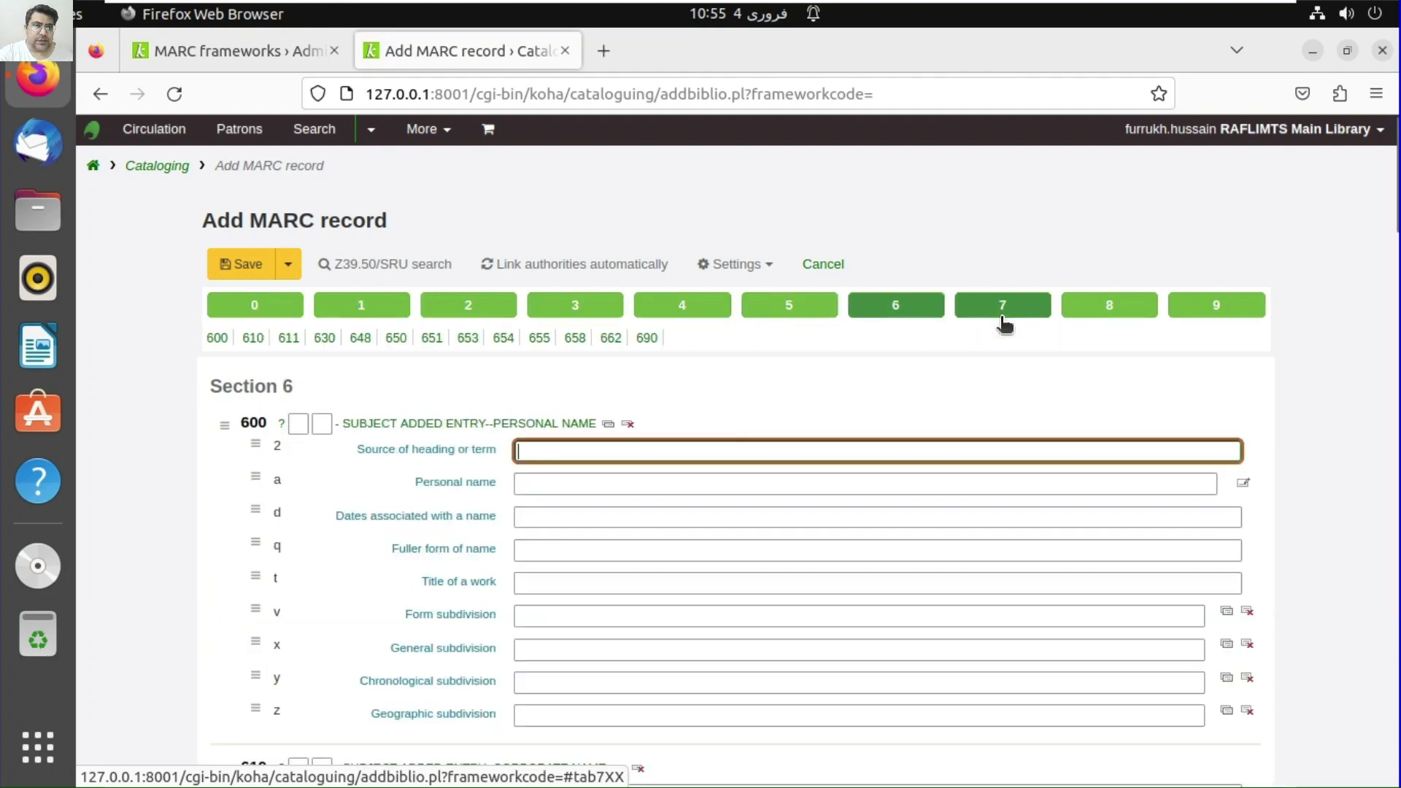
pyautogui.click(1001, 310)
pyautogui.click(1107, 306)
pyautogui.click(1217, 305)
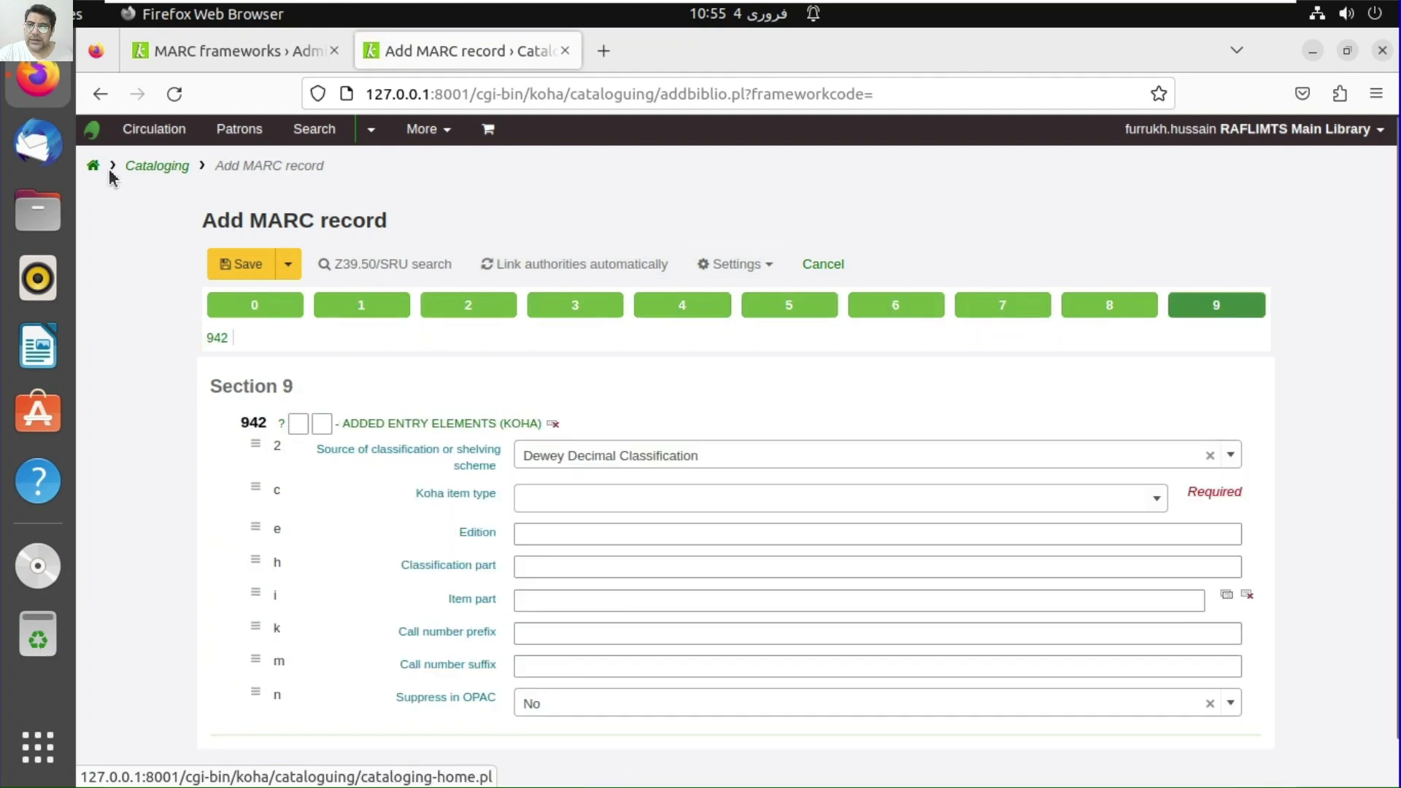
# - Return to Cataloging, start a new record with the Fast Add Framework and skim the whole form
pyautogui.click(100, 94)
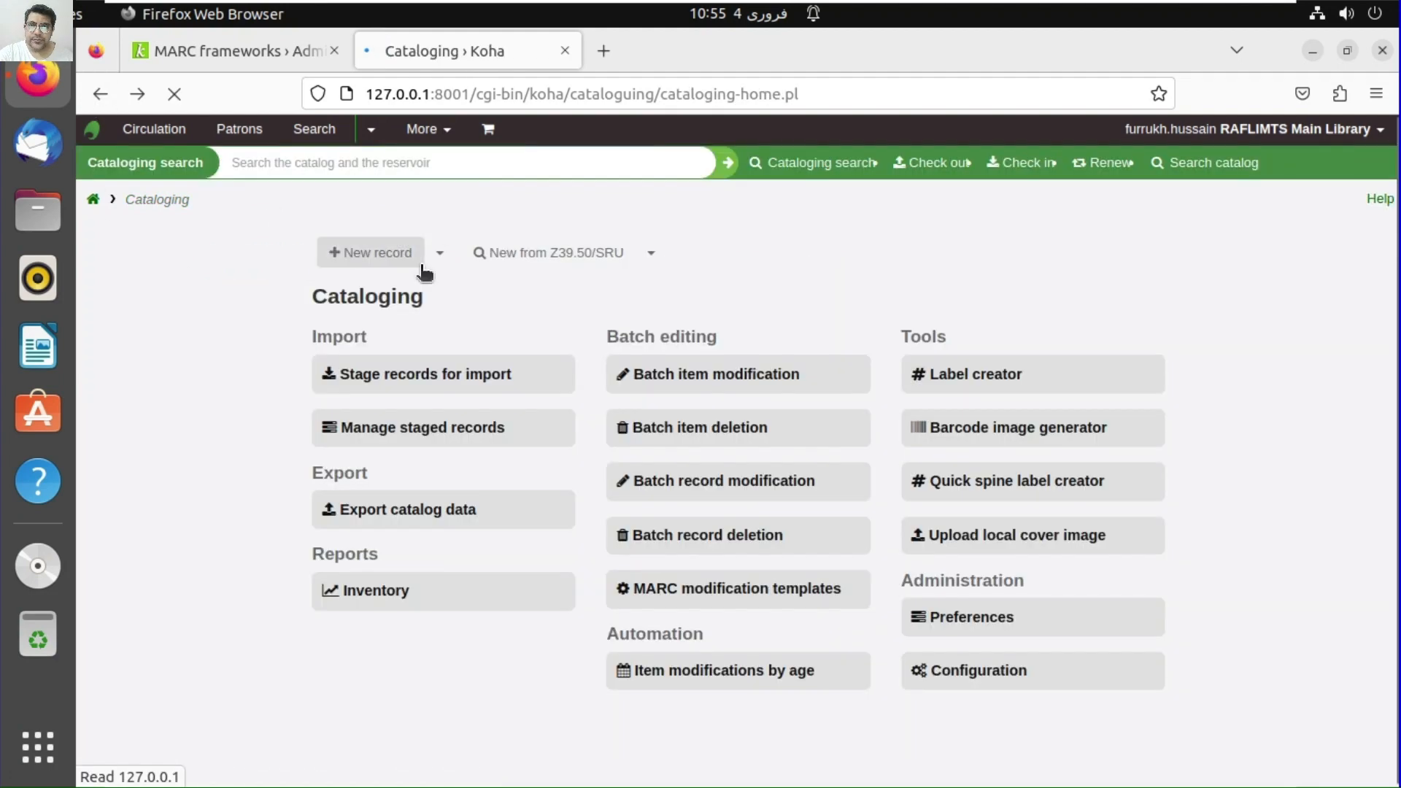
pyautogui.click(438, 252)
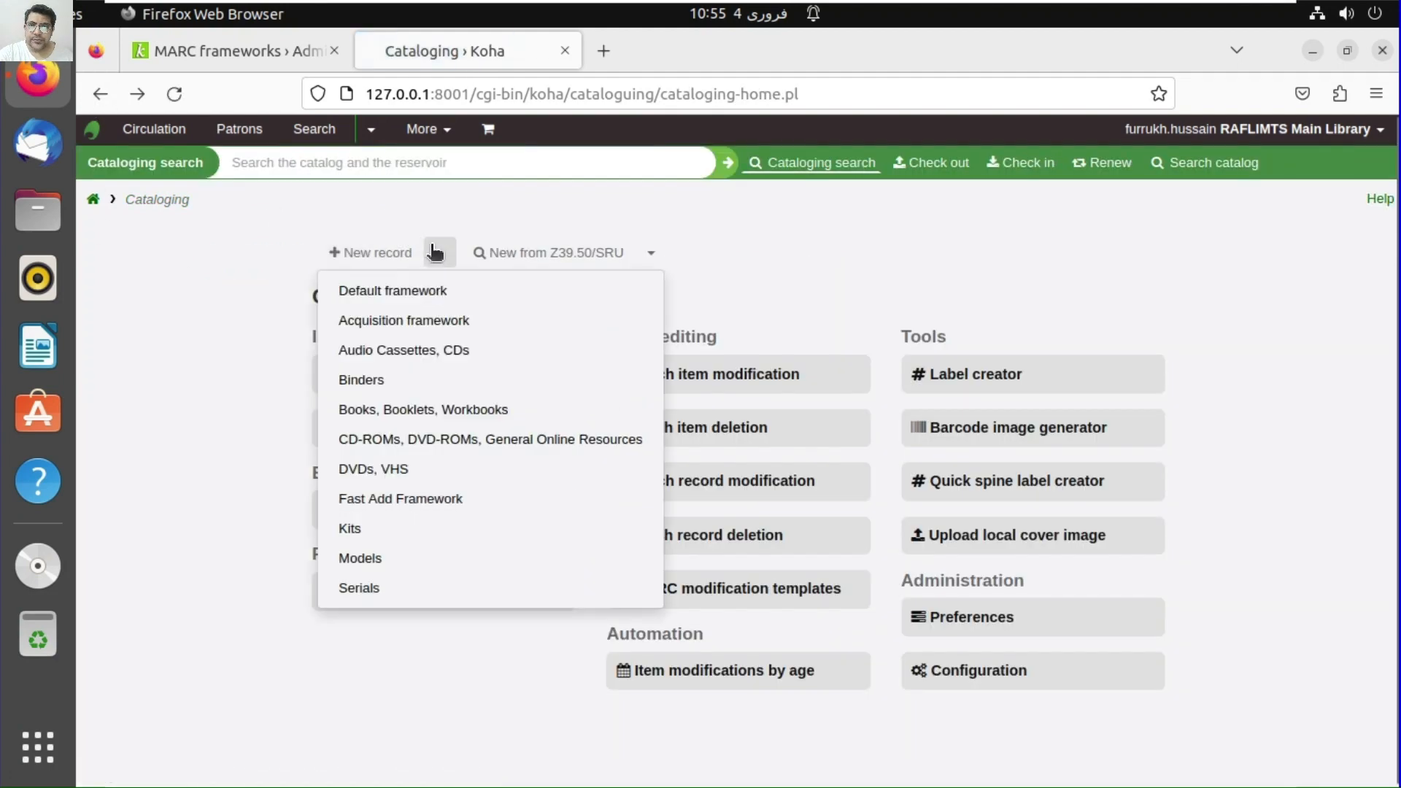
pyautogui.click(394, 500)
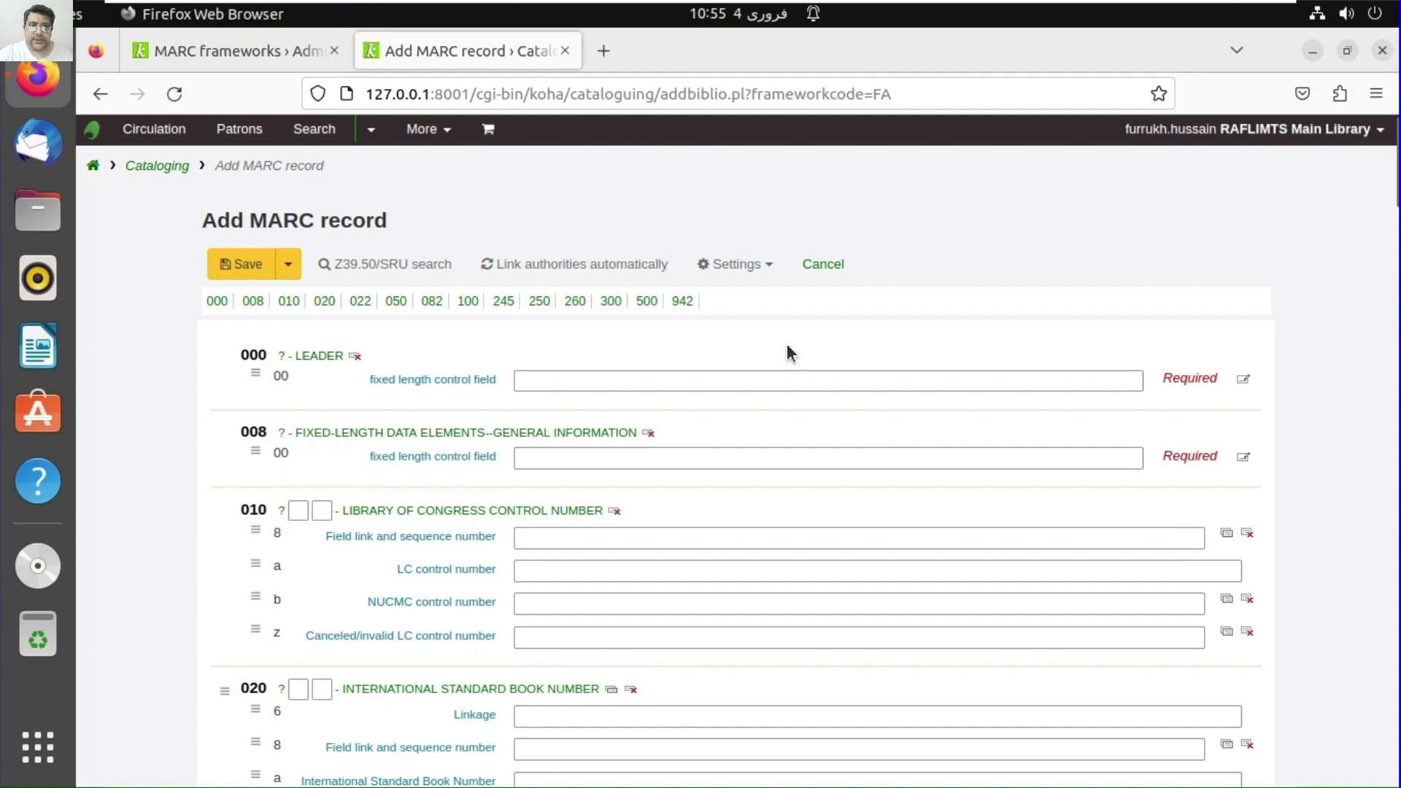
pyautogui.scroll(-3, 785, 413)
pyautogui.scroll(-20, 786, 413)
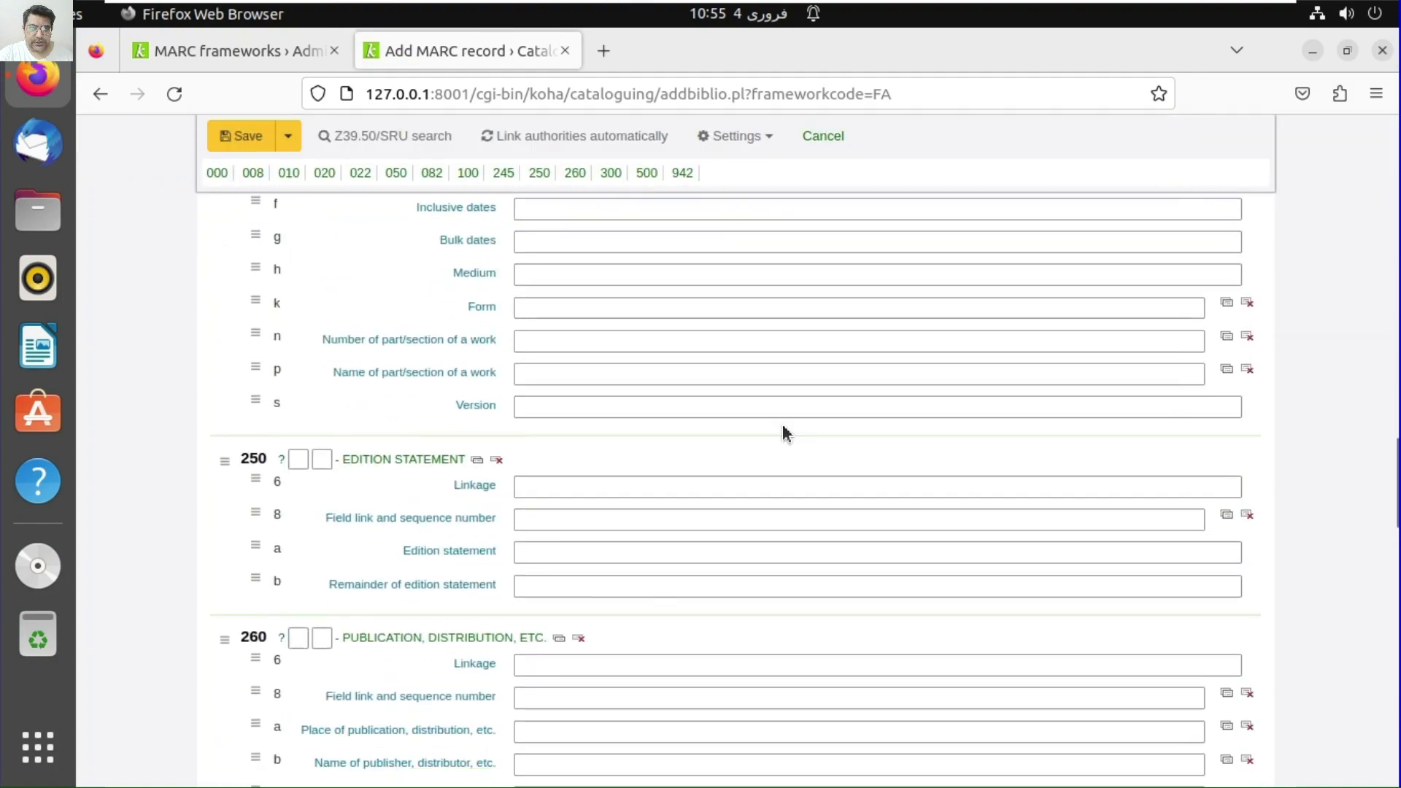
pyautogui.scroll(-15, 782, 423)
pyautogui.scroll(20, 784, 431)
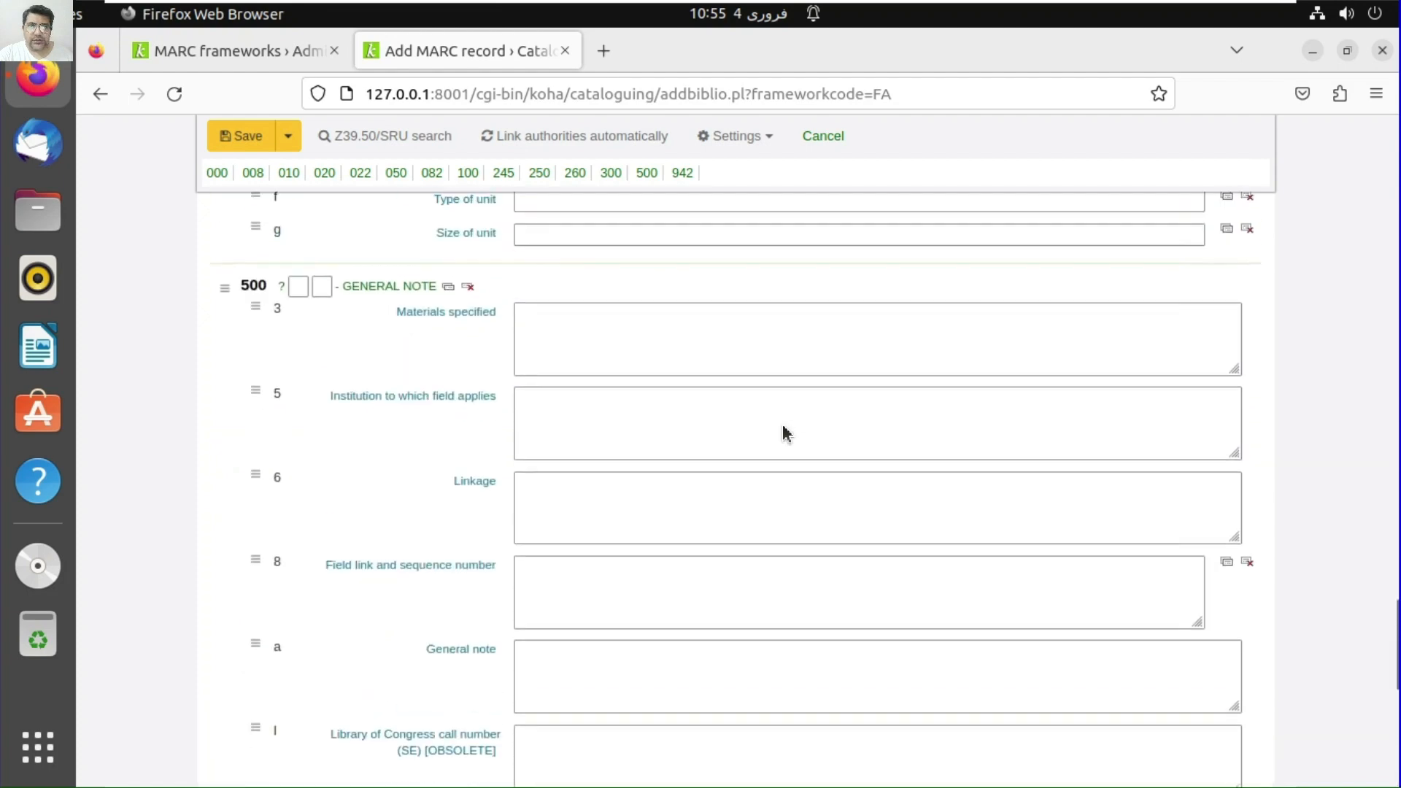
pyautogui.scroll(20, 782, 423)
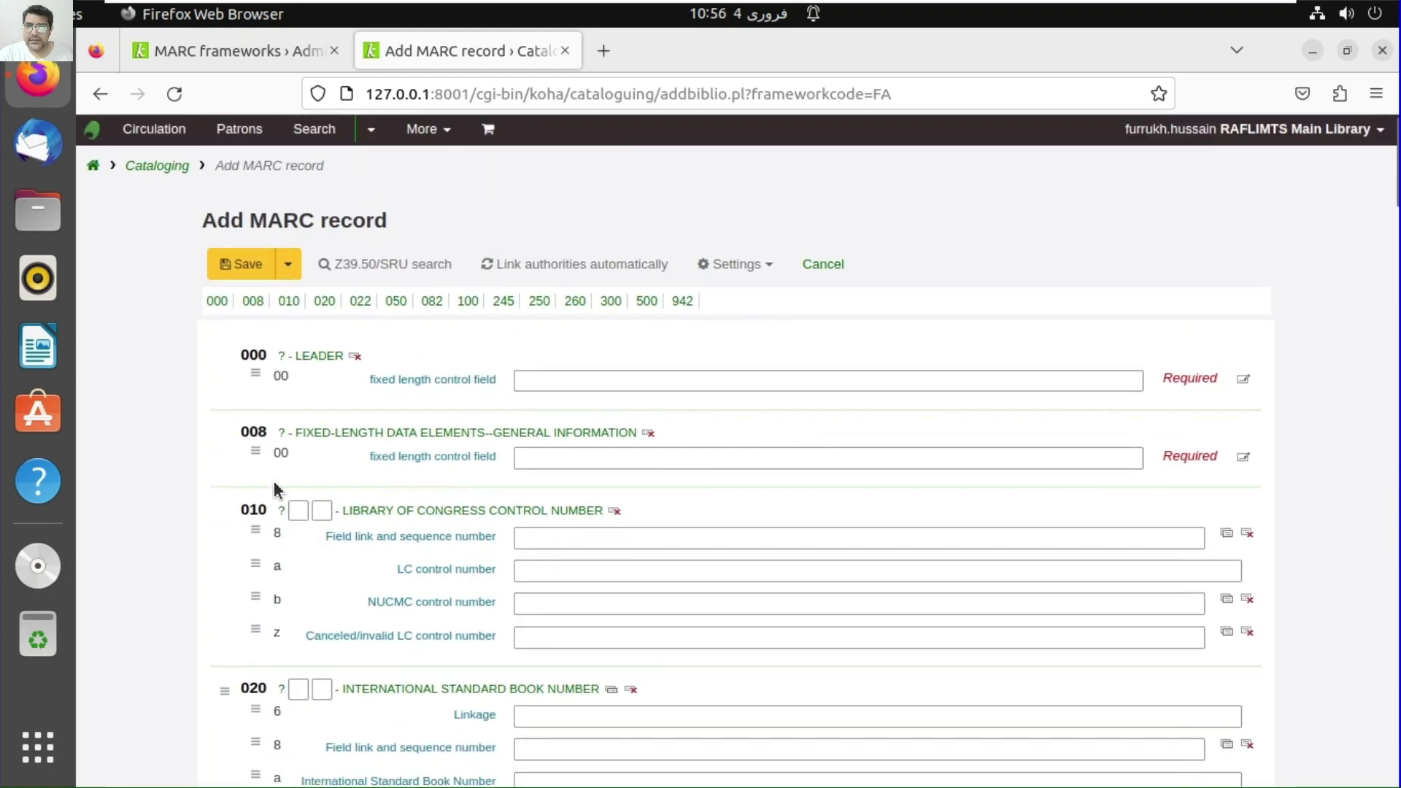
# - Examine the Fast Add Framework fields from 000 Leader through 100 Main Entry--Personal Name
pyautogui.scroll(-2, 270, 438)
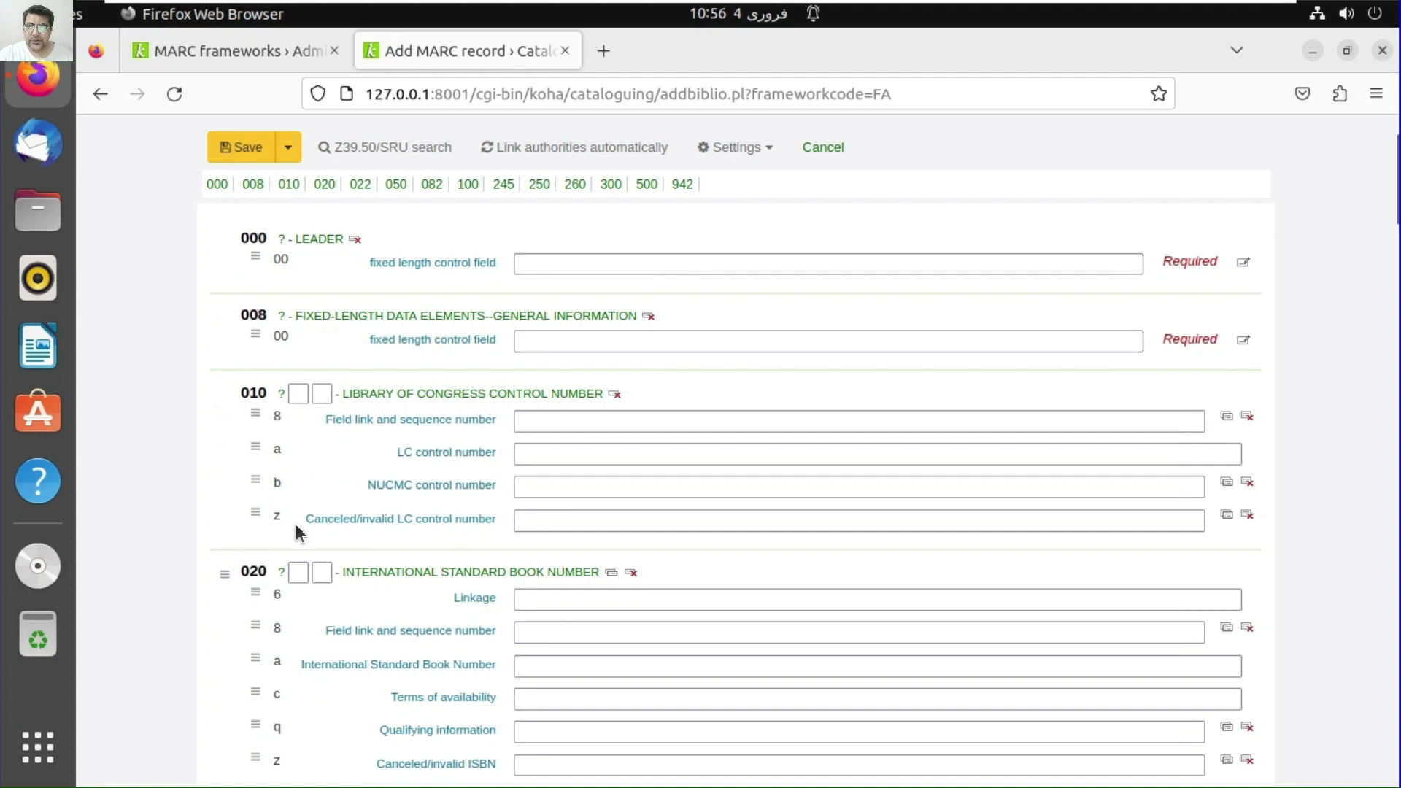
pyautogui.scroll(-5, 295, 533)
pyautogui.scroll(5, 453, 481)
pyautogui.scroll(-3, 447, 485)
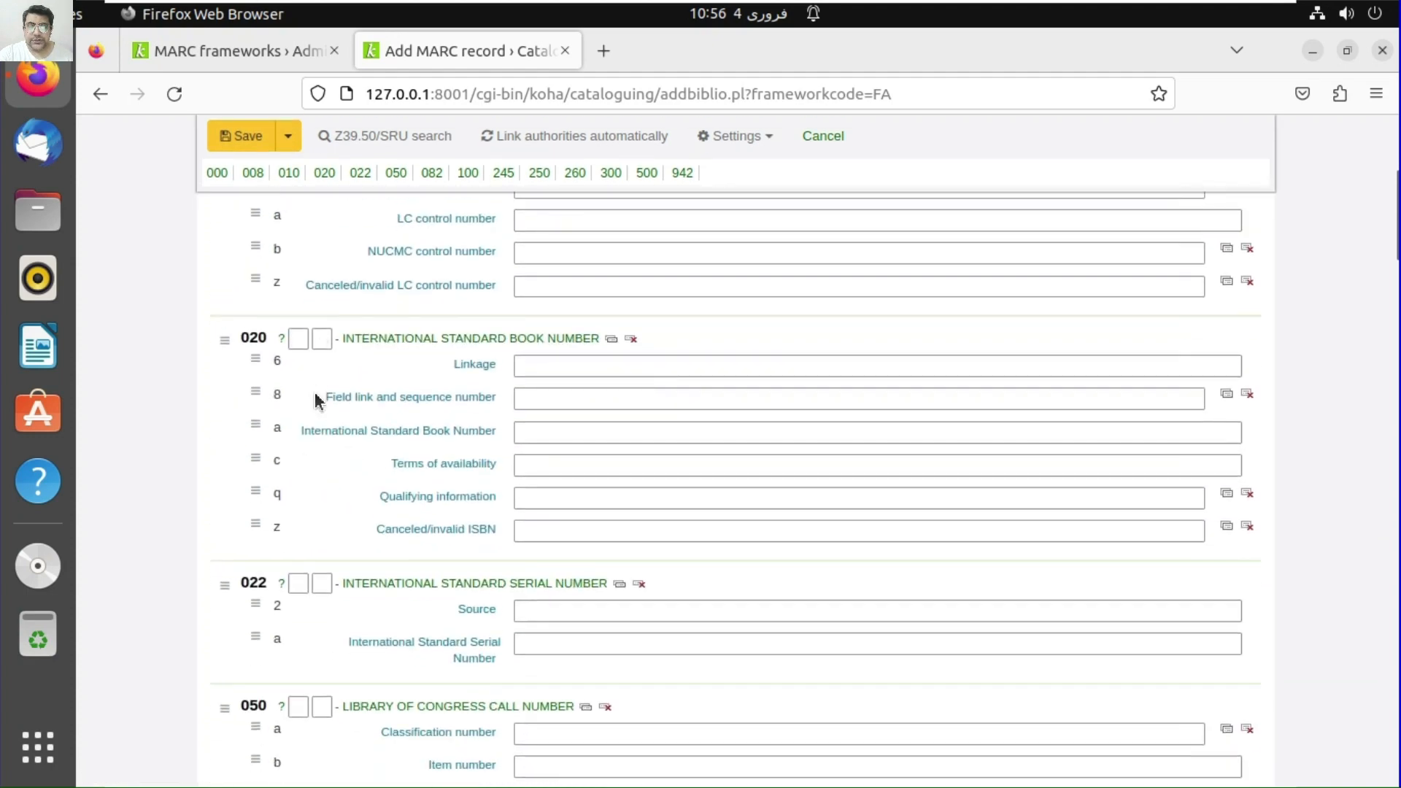
pyautogui.scroll(-3, 329, 504)
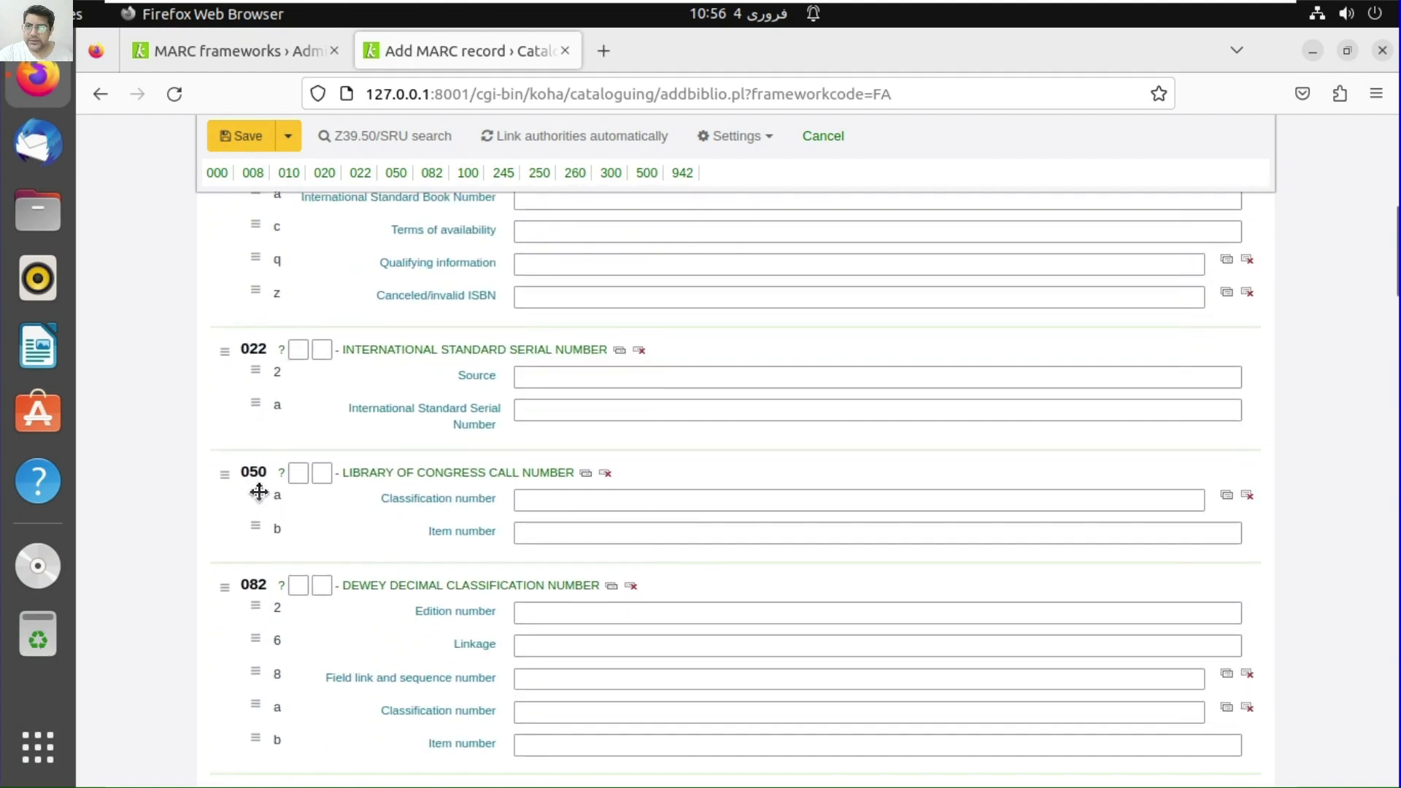
pyautogui.scroll(-2, 398, 489)
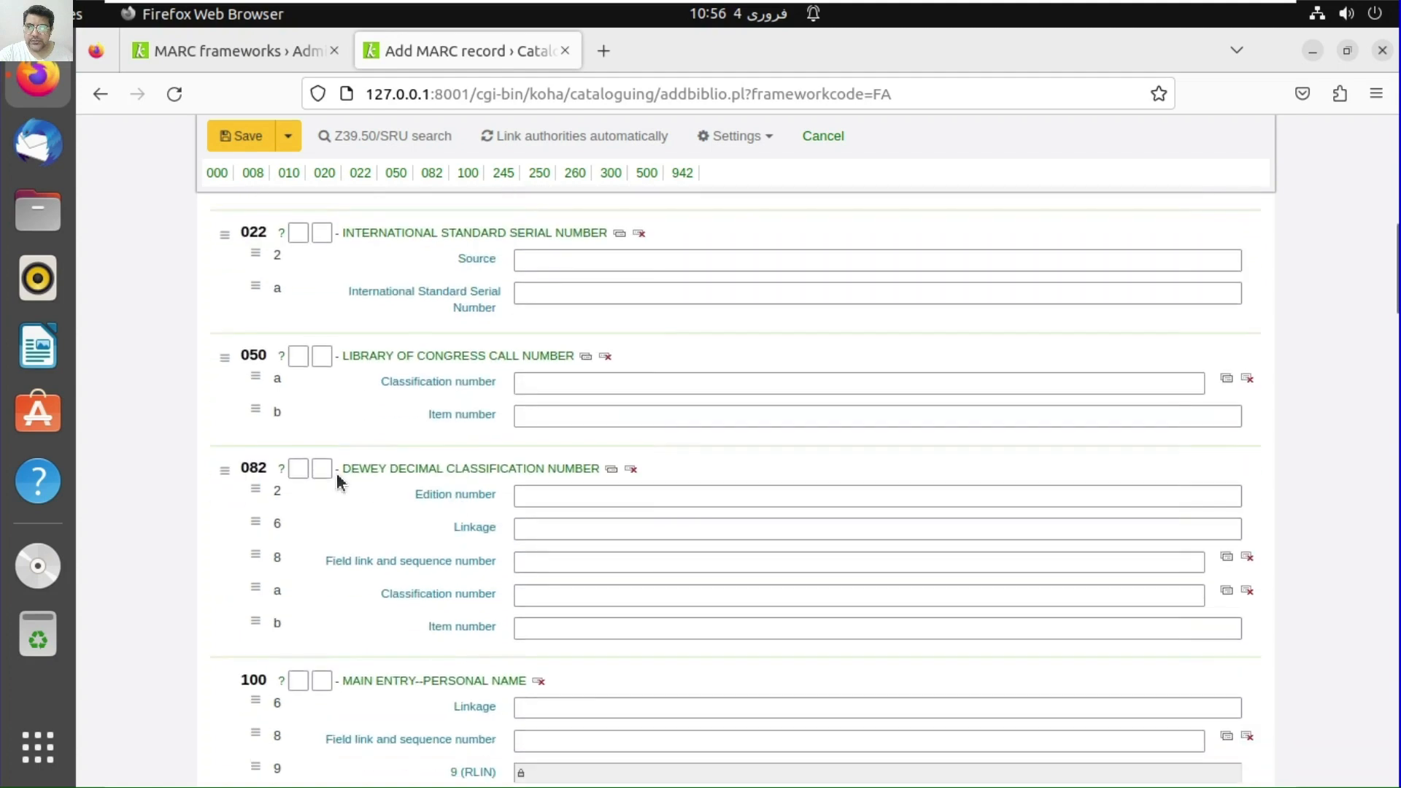
pyautogui.scroll(-3, 467, 506)
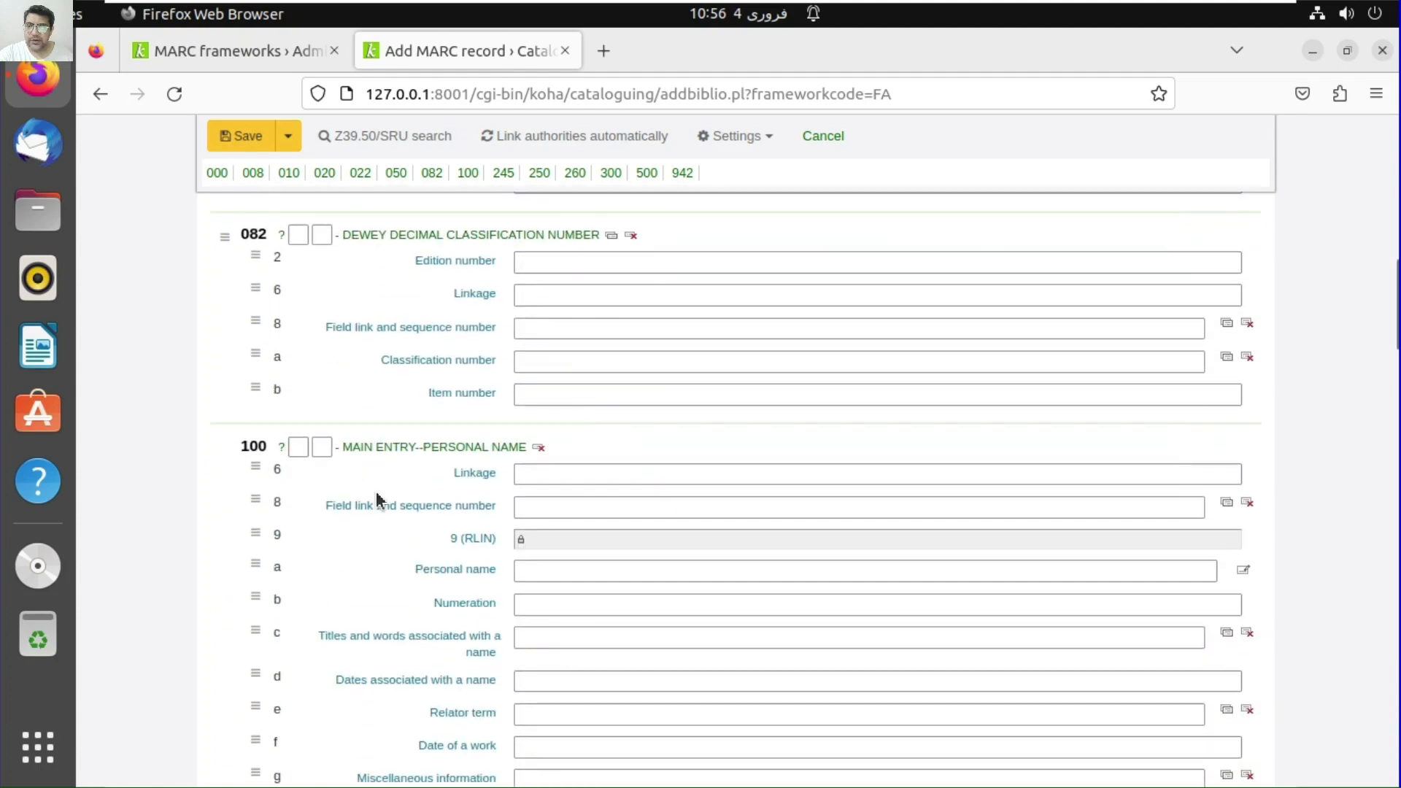
# - Examine the remaining Fast Add Framework fields, from 245 Title Statement through 942 Added Entry Elements (Koha)
pyautogui.scroll(-8, 378, 492)
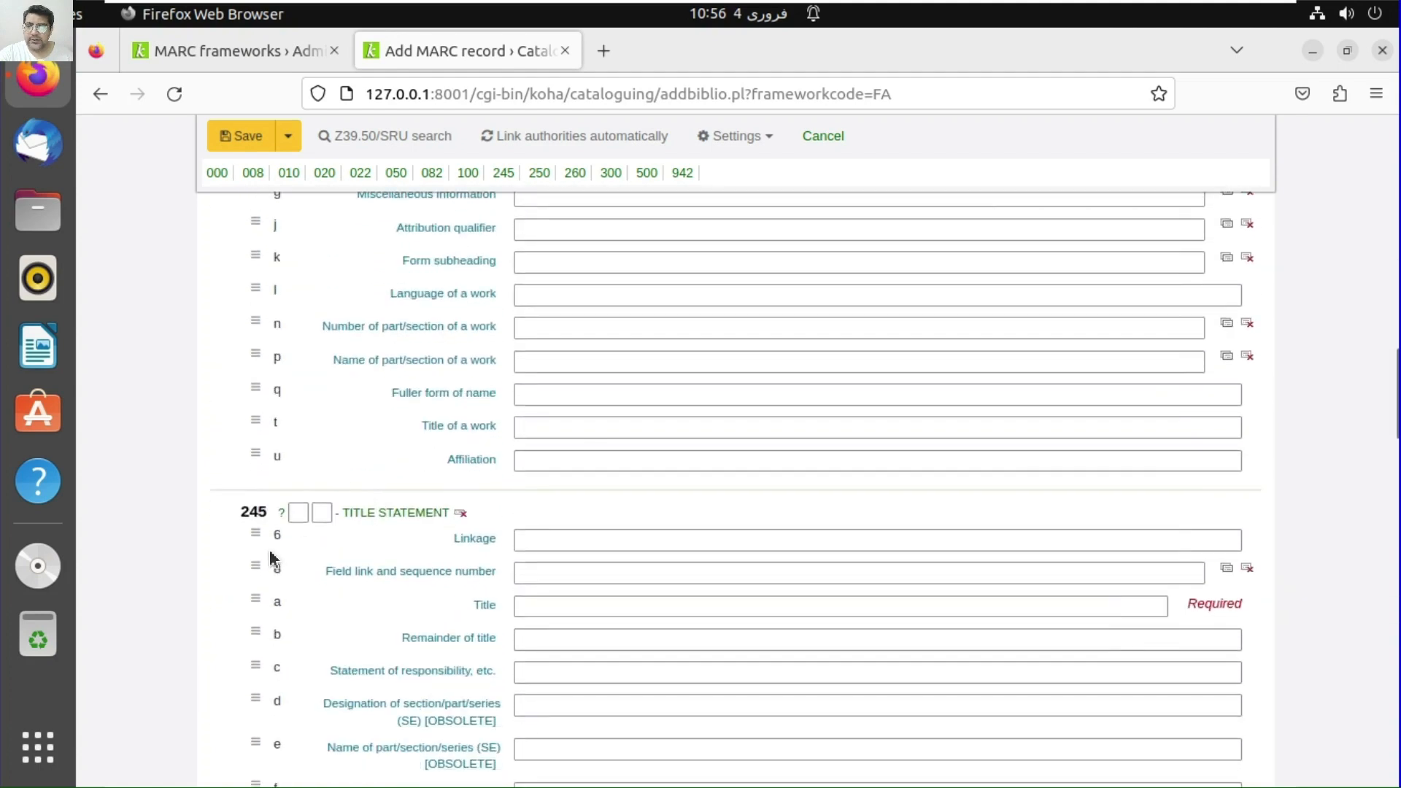
pyautogui.scroll(-3, 272, 558)
pyautogui.scroll(-5, 273, 577)
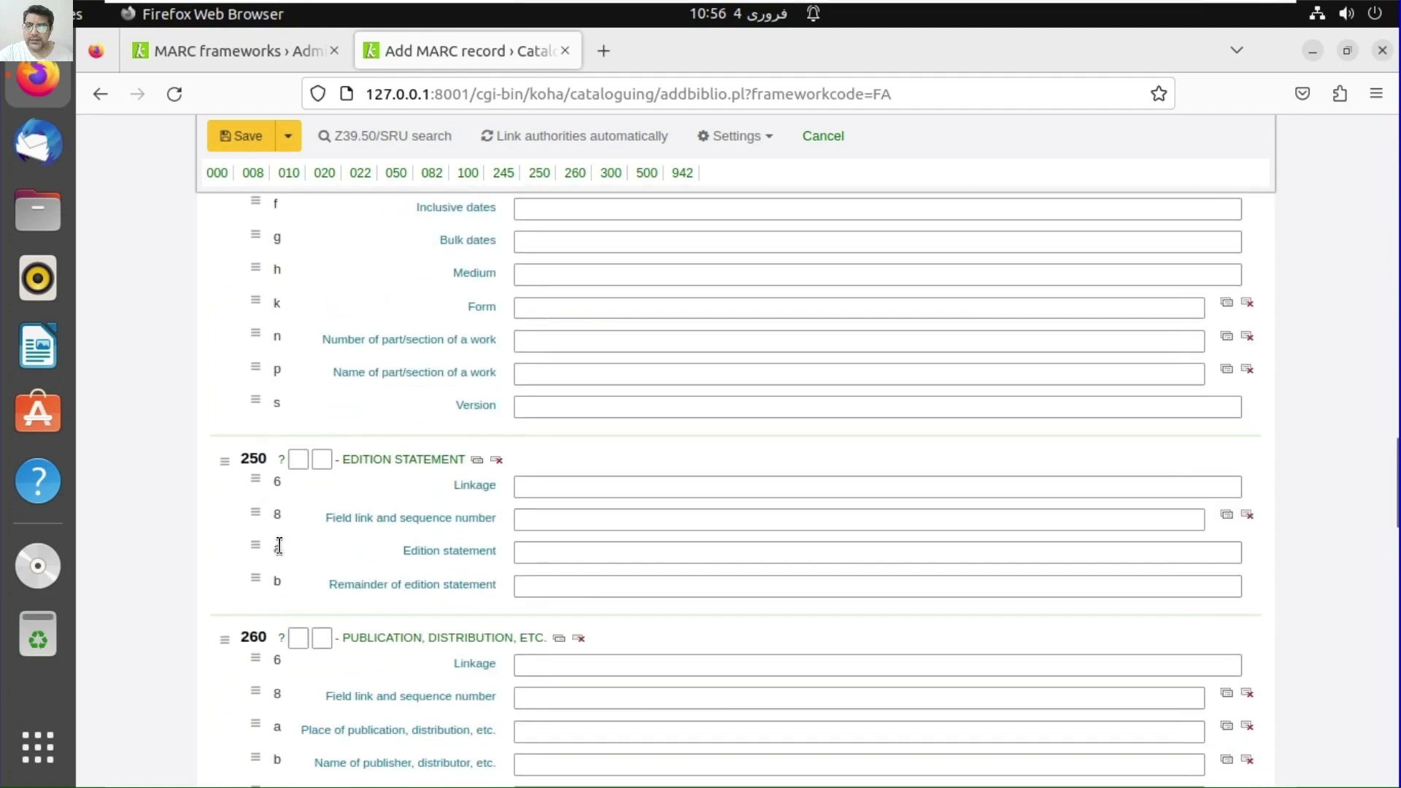
pyautogui.scroll(-2, 332, 557)
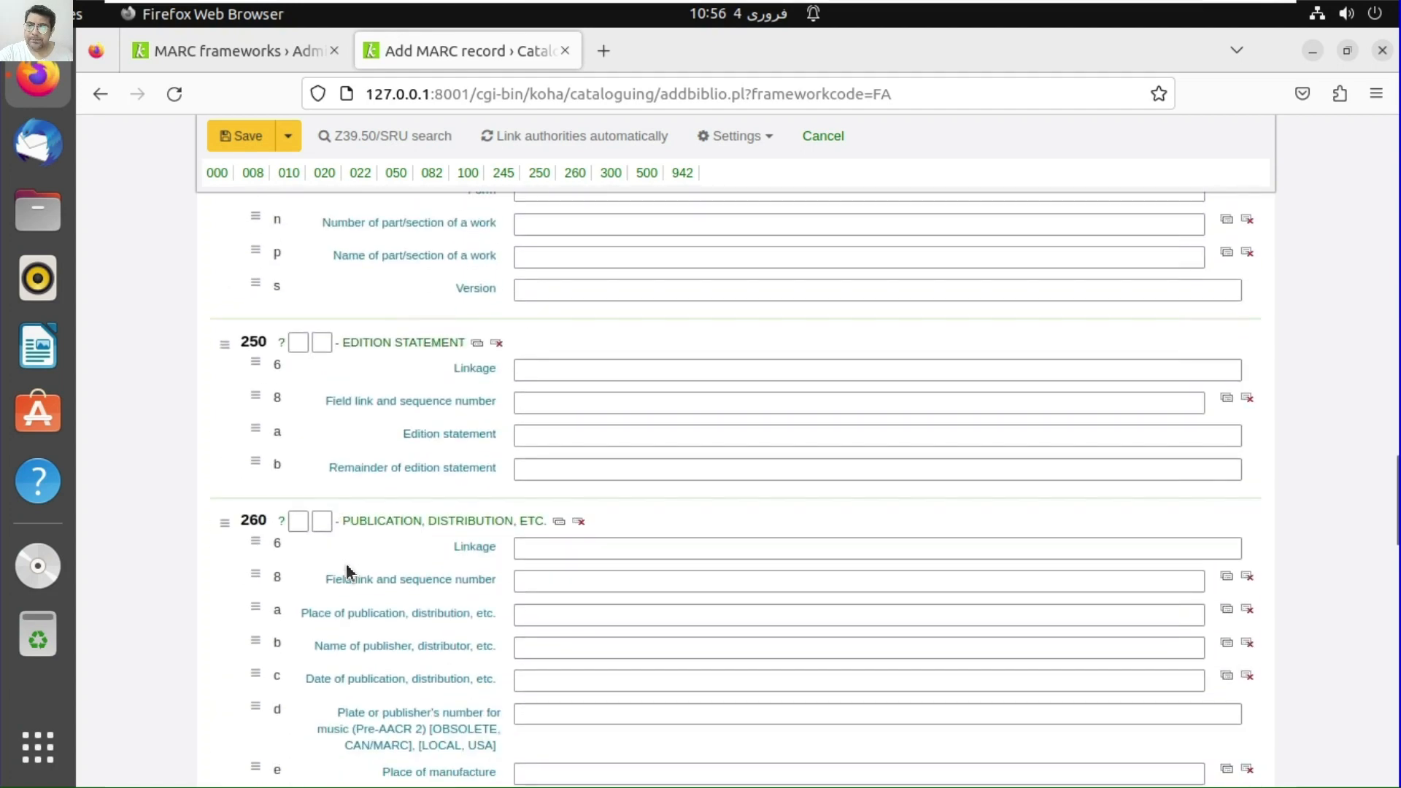
pyautogui.scroll(-3, 350, 565)
pyautogui.scroll(-3, 386, 503)
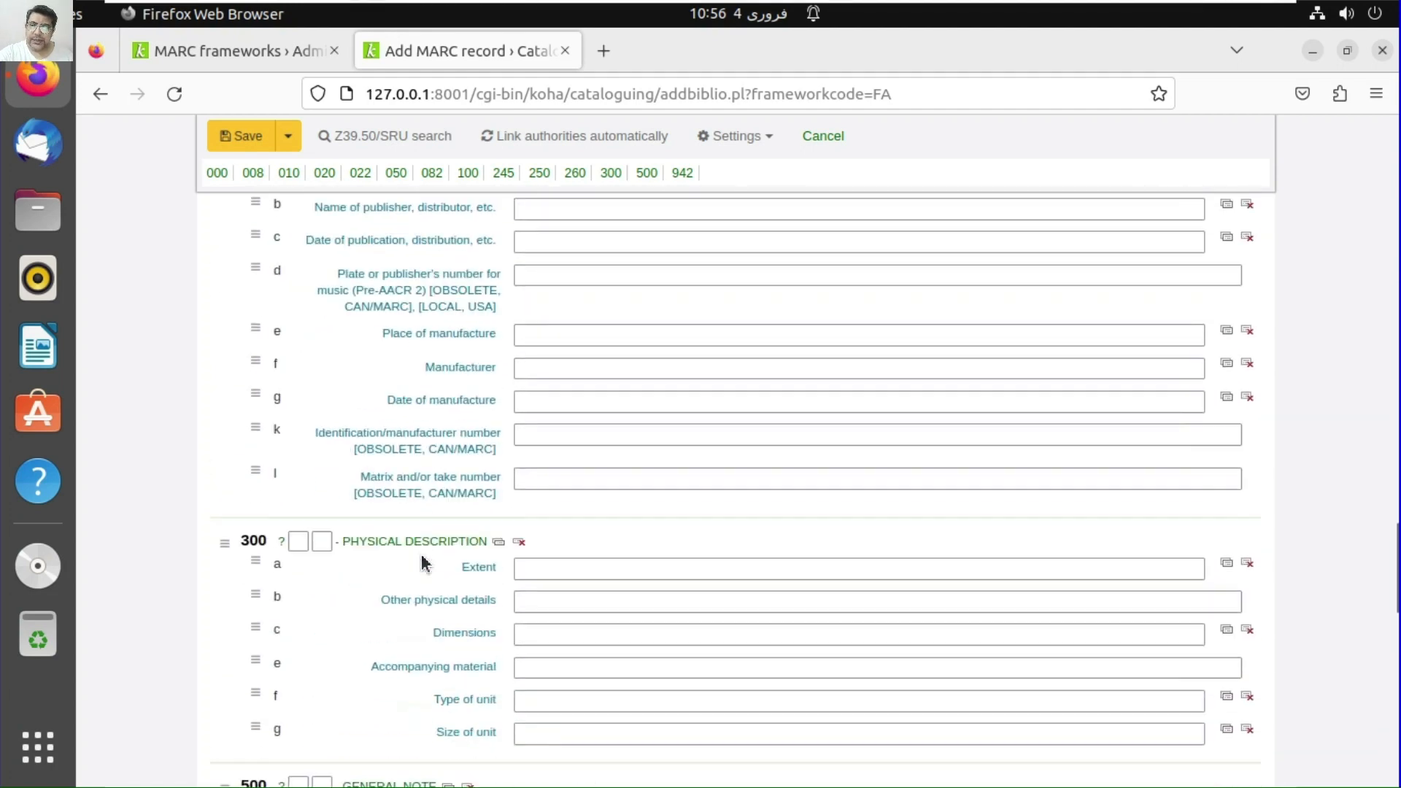
pyautogui.scroll(-4, 406, 557)
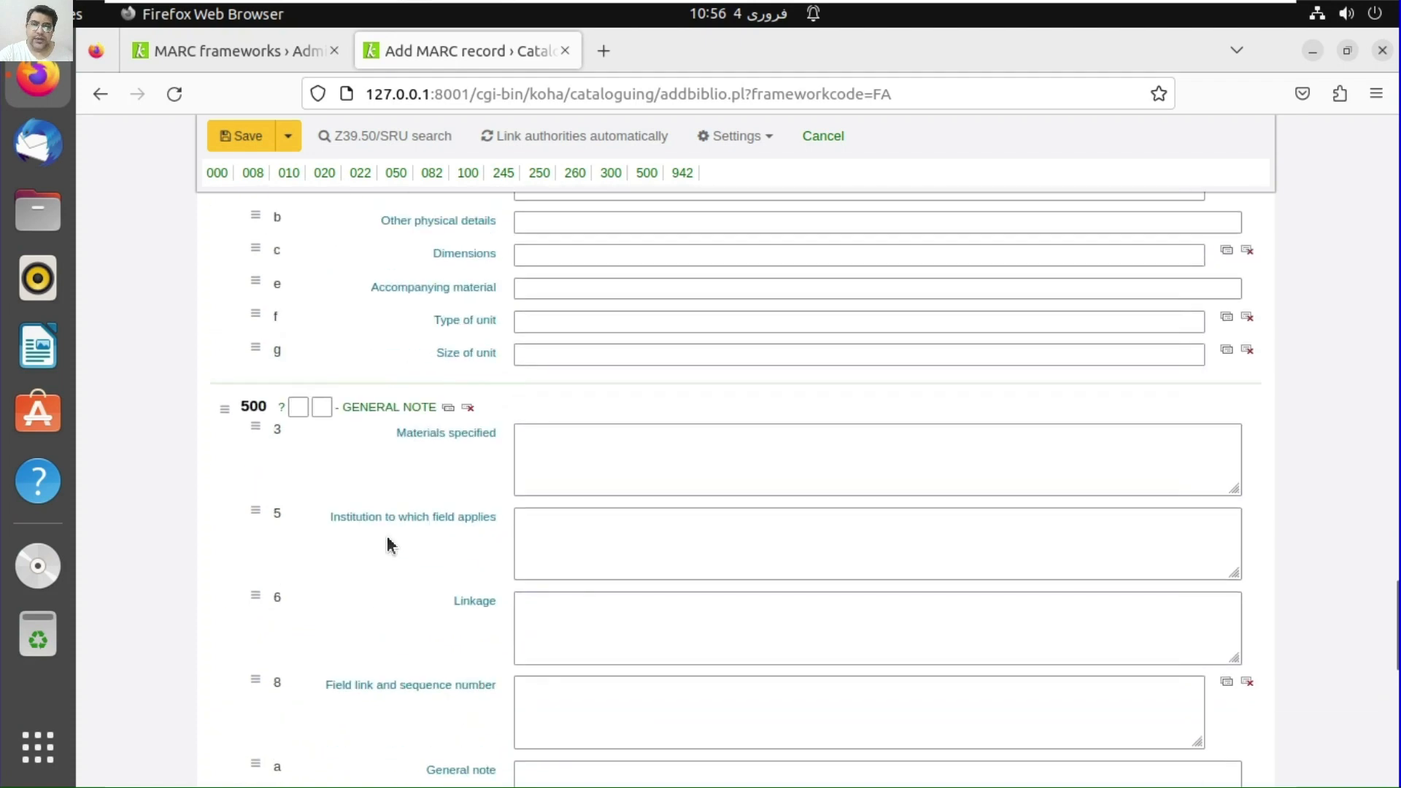
pyautogui.scroll(-7, 391, 544)
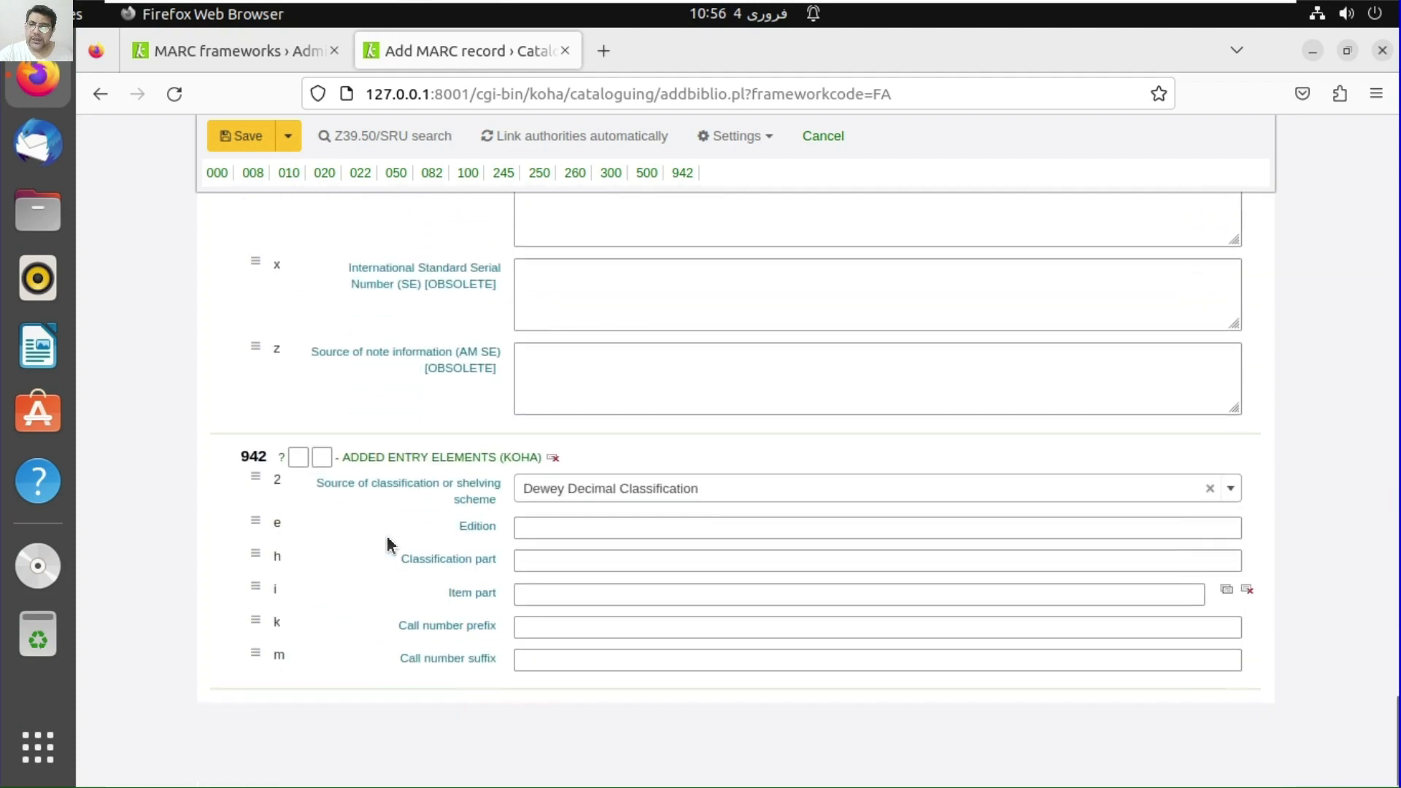
pyautogui.scroll(6, 390, 544)
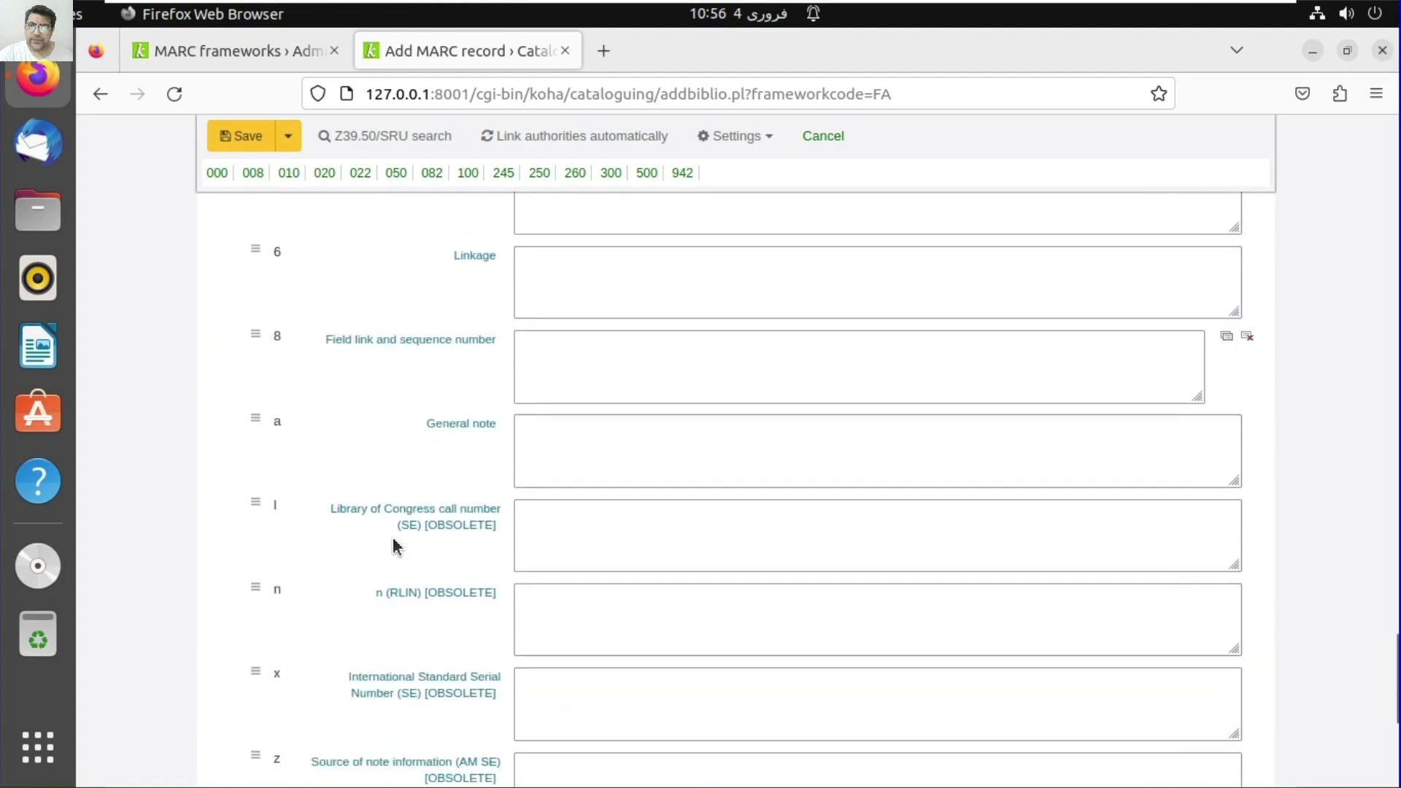
pyautogui.scroll(-8, 394, 547)
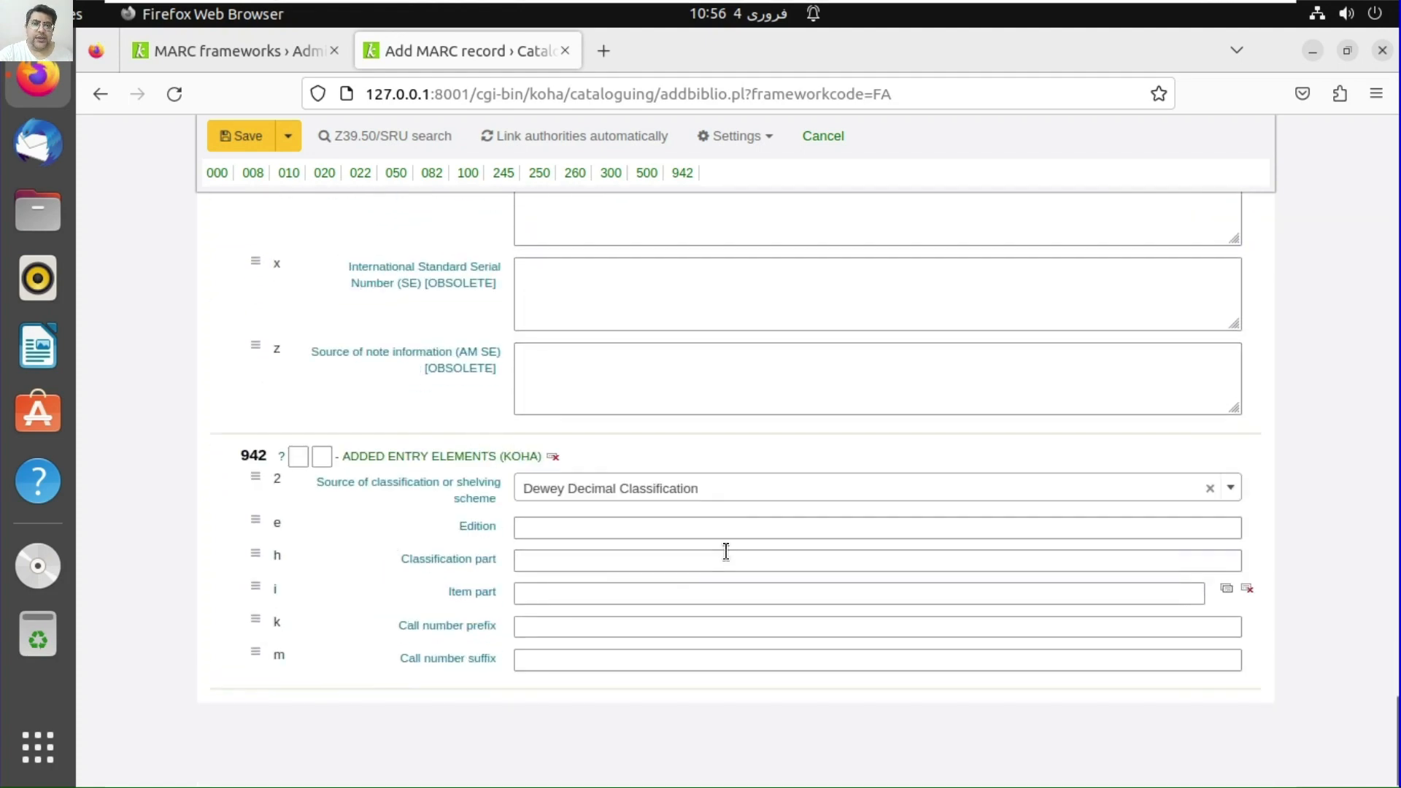
# - Return to the MARC frameworks list, open the Fast Add Framework's MARC structure and look through its tags
pyautogui.scroll(5, 550, 569)
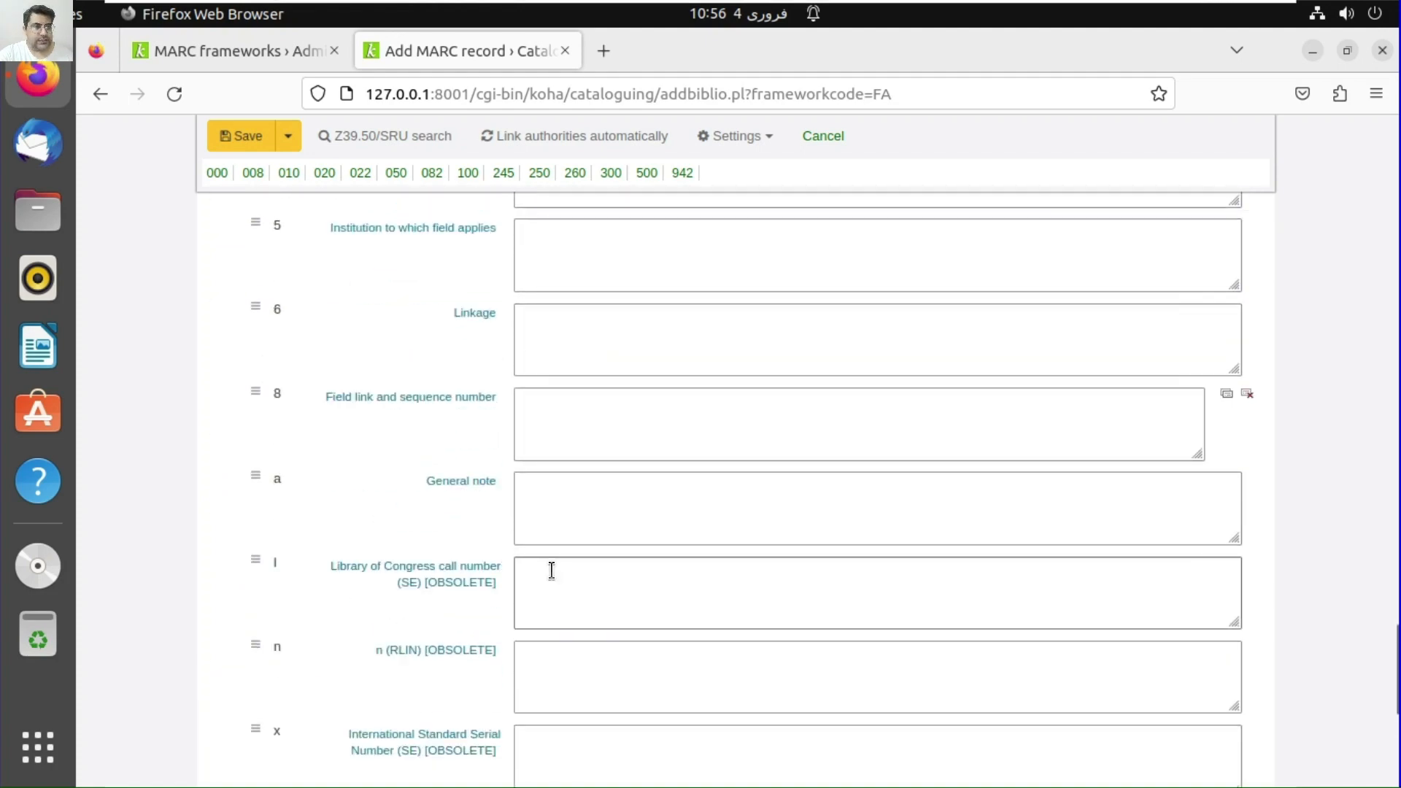
pyautogui.scroll(10, 550, 570)
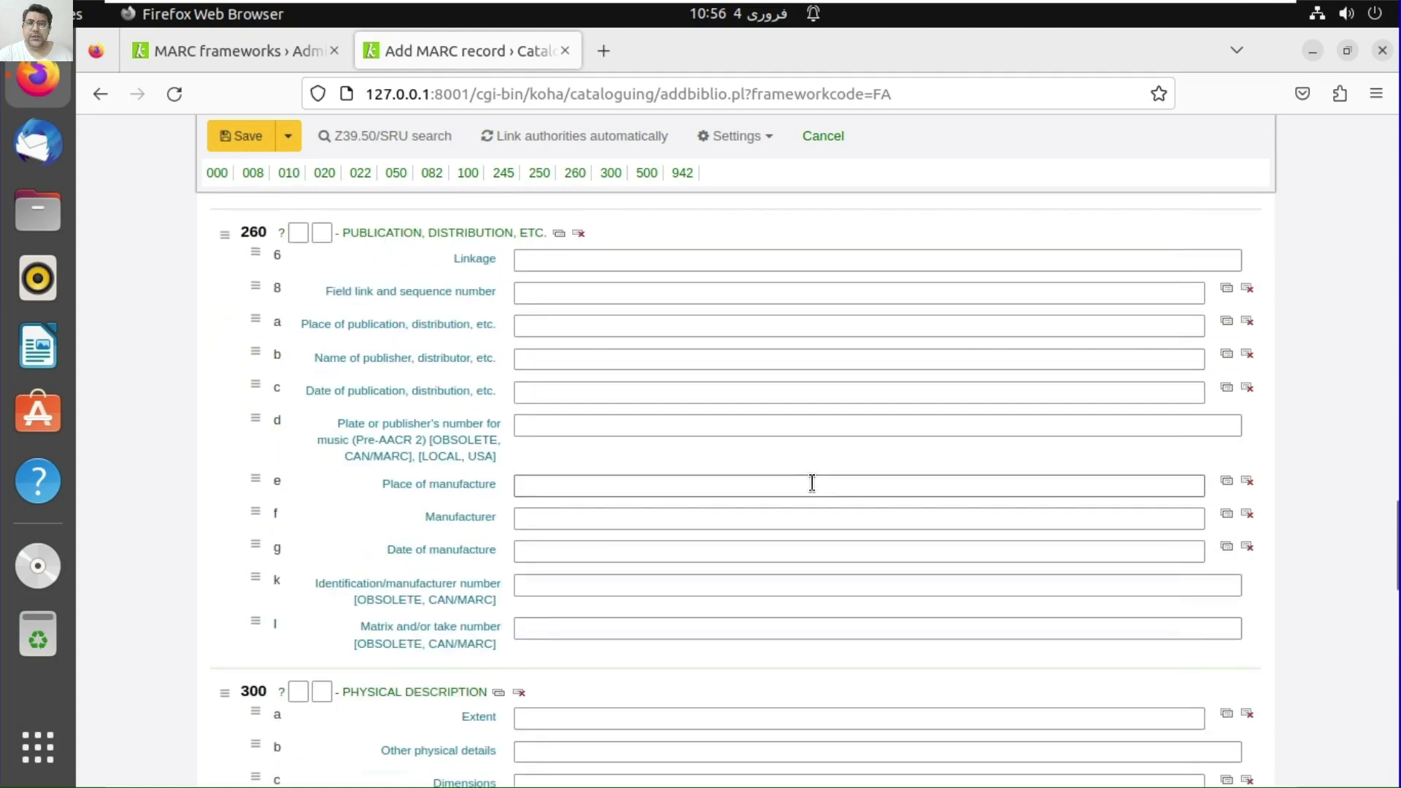
pyautogui.scroll(18, 812, 483)
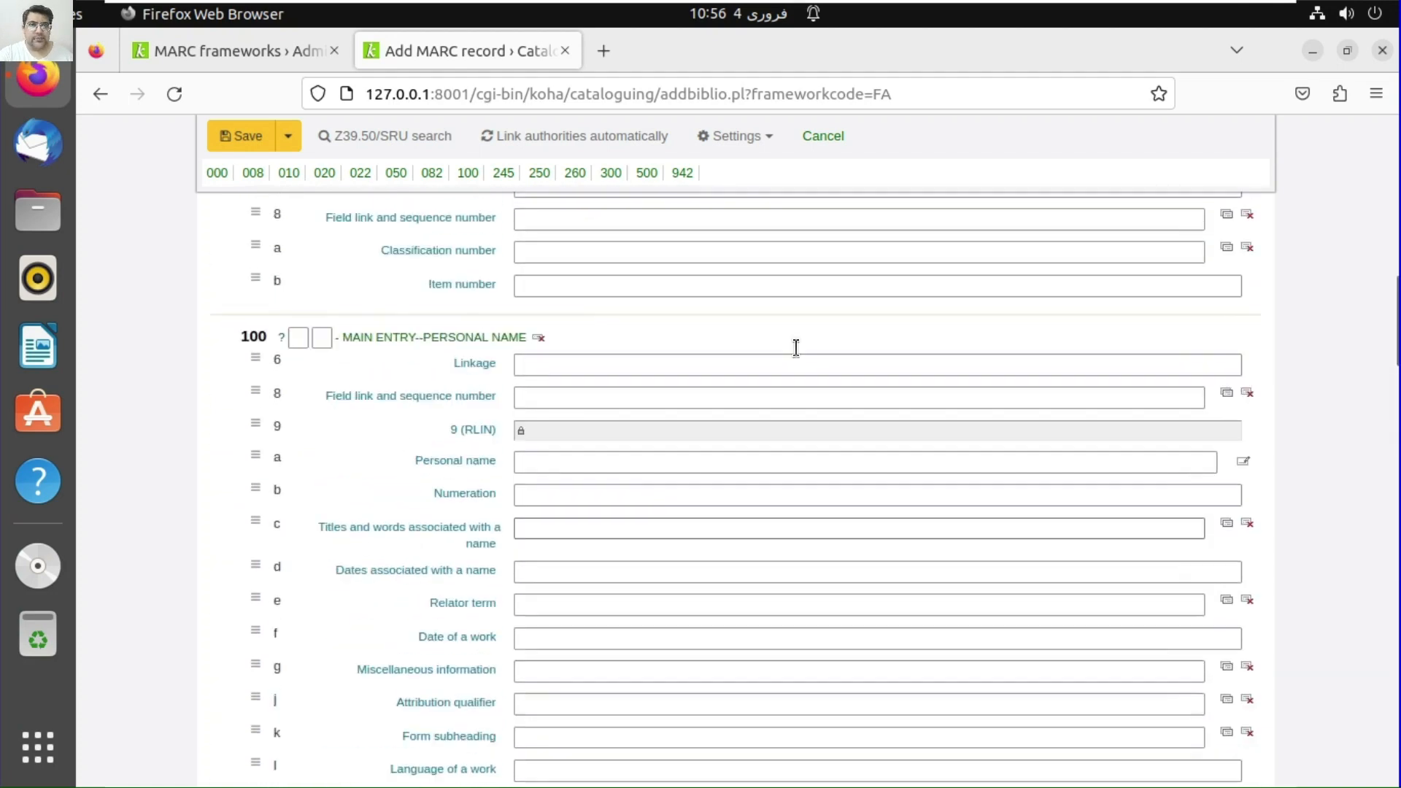
pyautogui.click(263, 52)
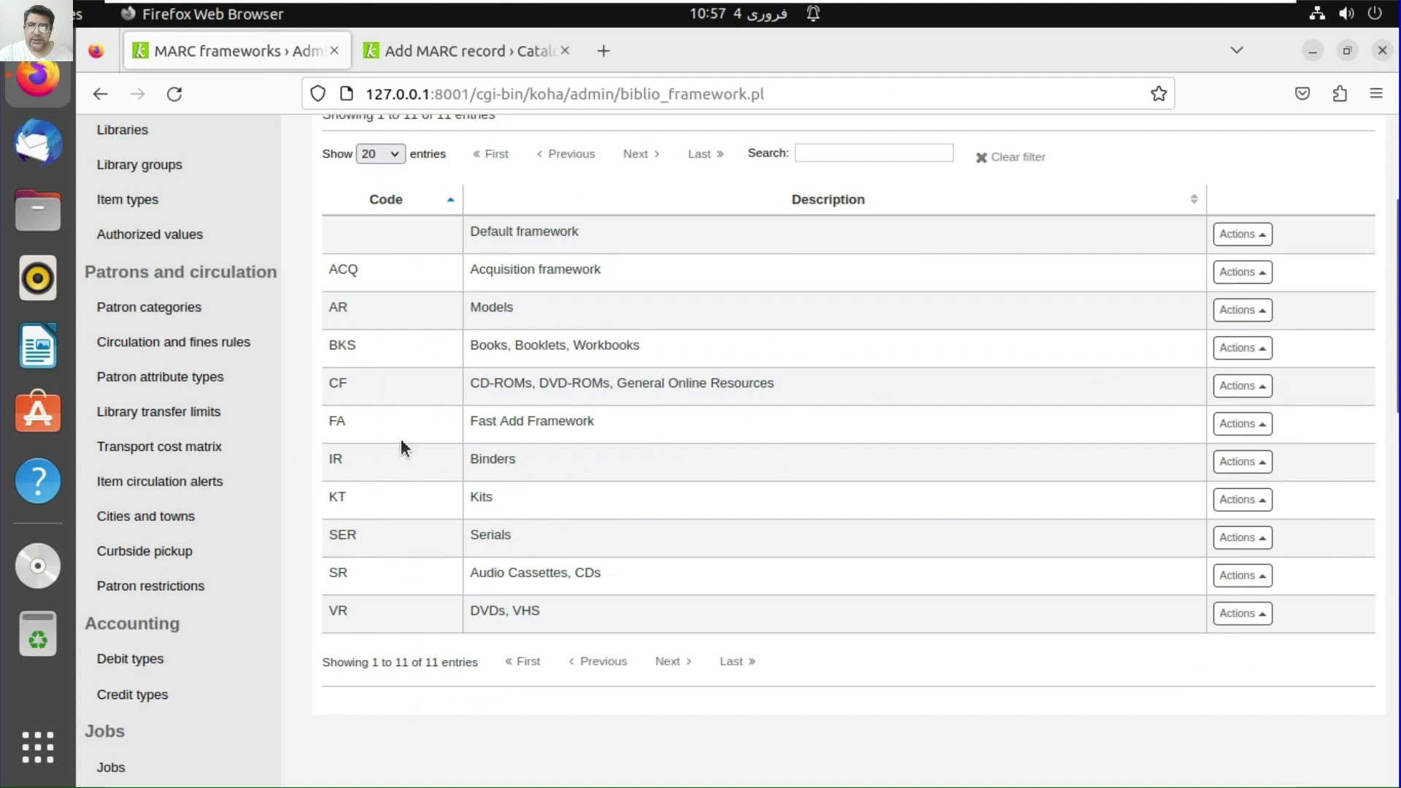
pyautogui.click(1240, 425)
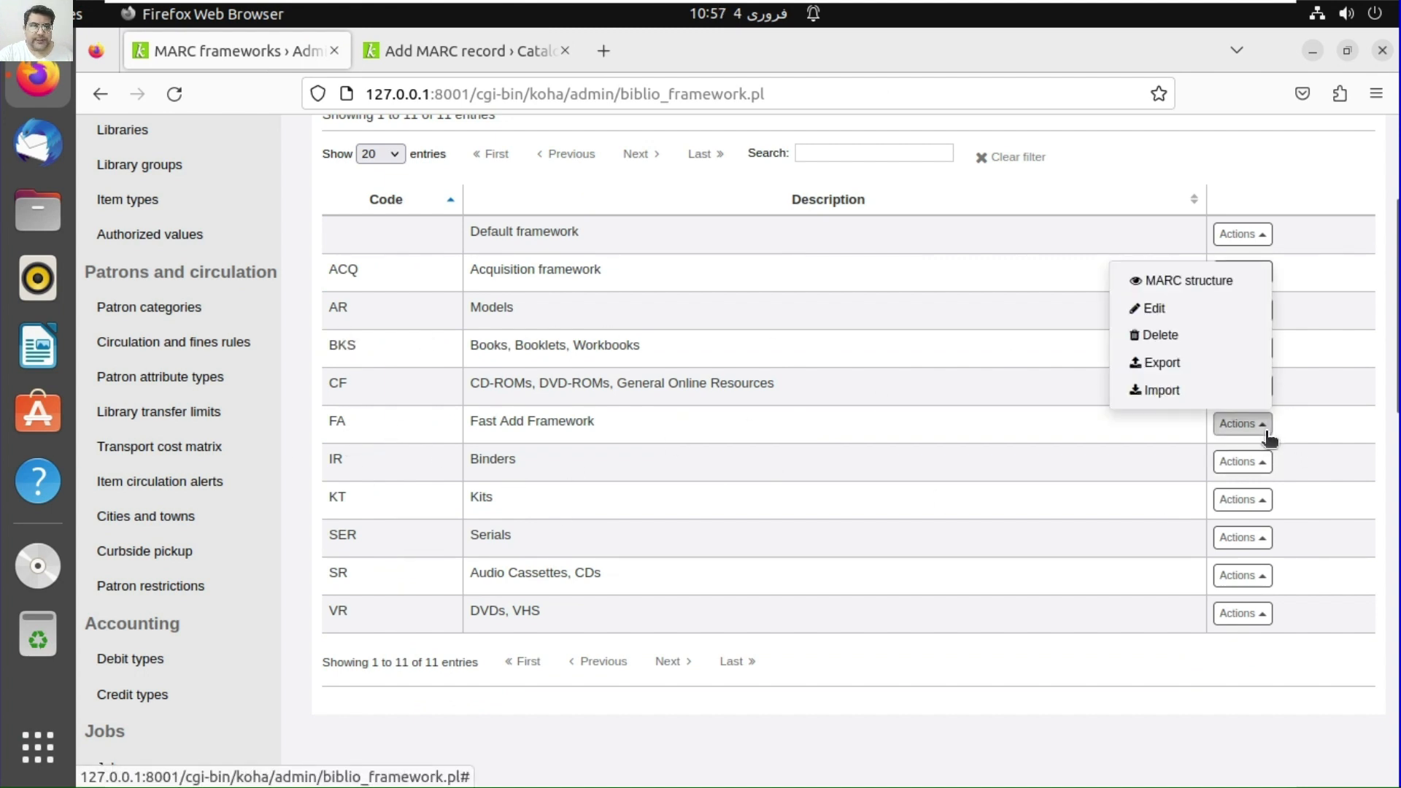
pyautogui.click(1178, 281)
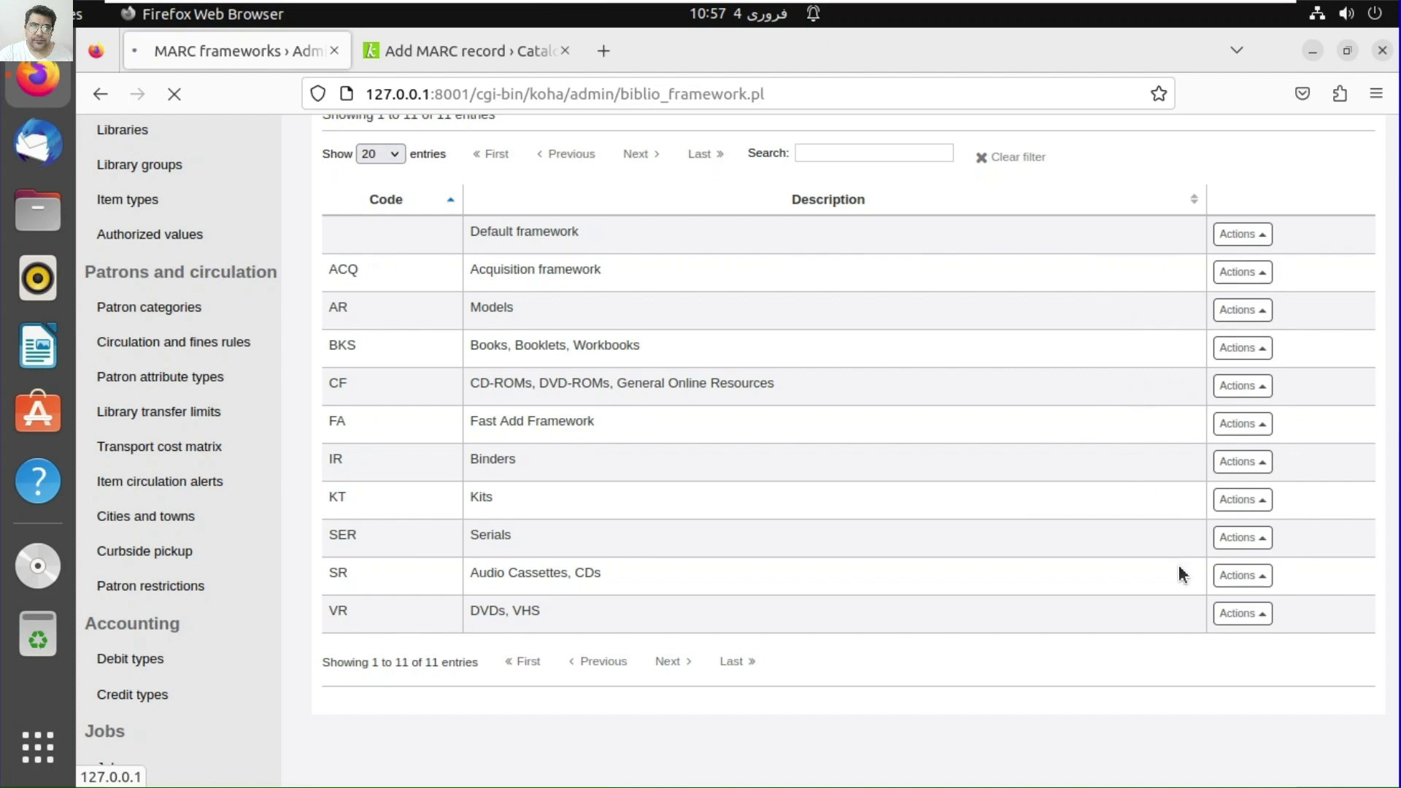
pyautogui.scroll(5, 469, 415)
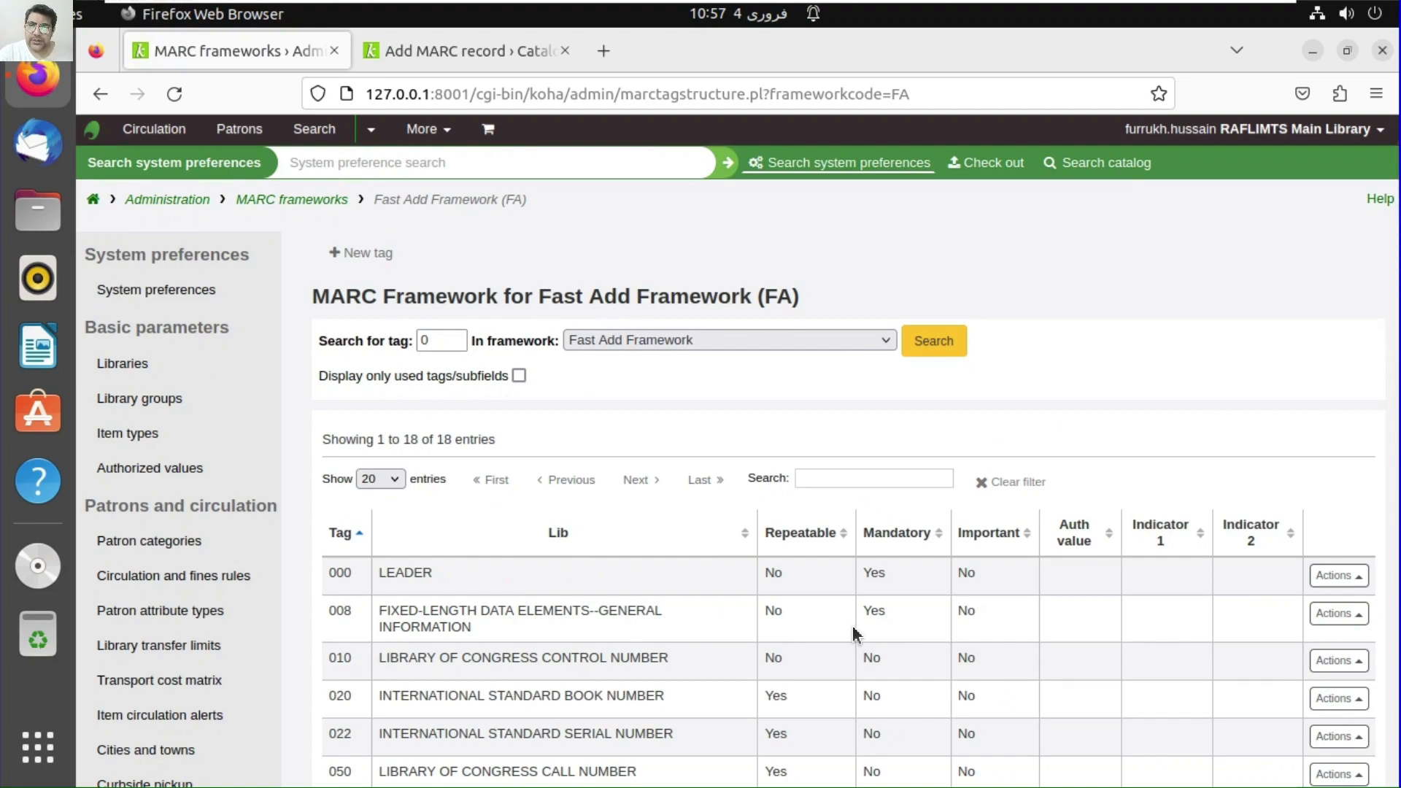
pyautogui.scroll(-10, 812, 620)
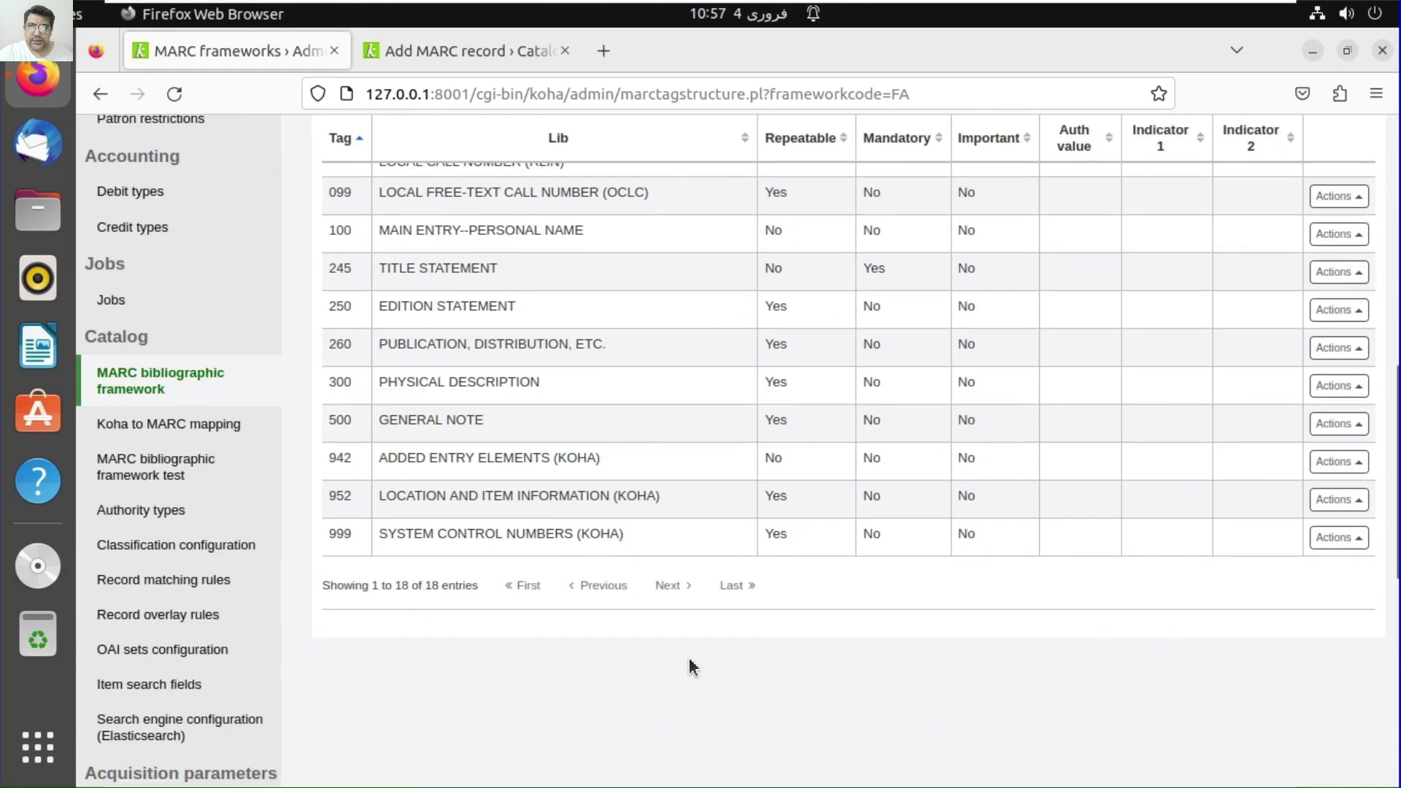
pyautogui.scroll(10, 348, 640)
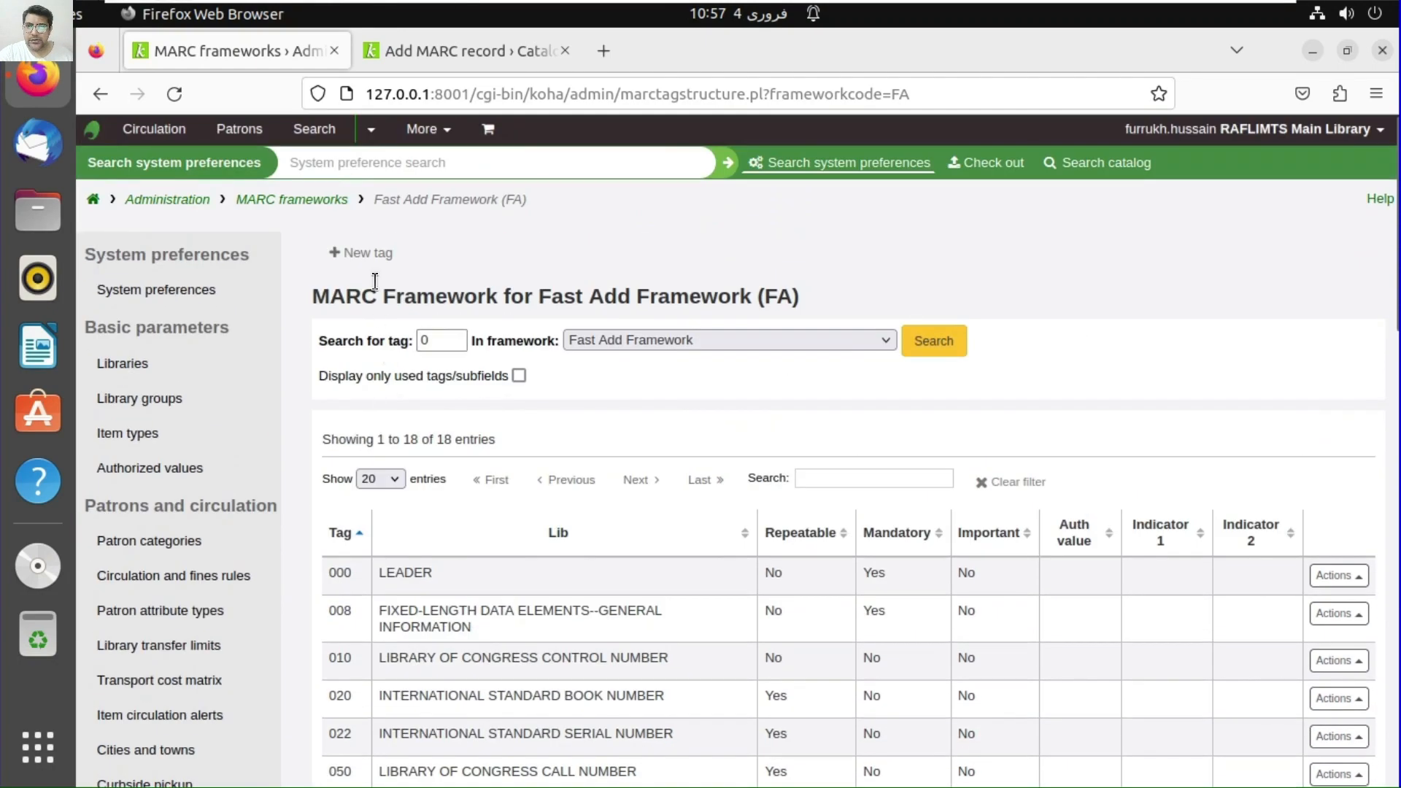
# - Add a repeatable tag 650 to the Fast Add Framework, labelled Subjects for both library and OPAC, and save it
pyautogui.click(364, 252)
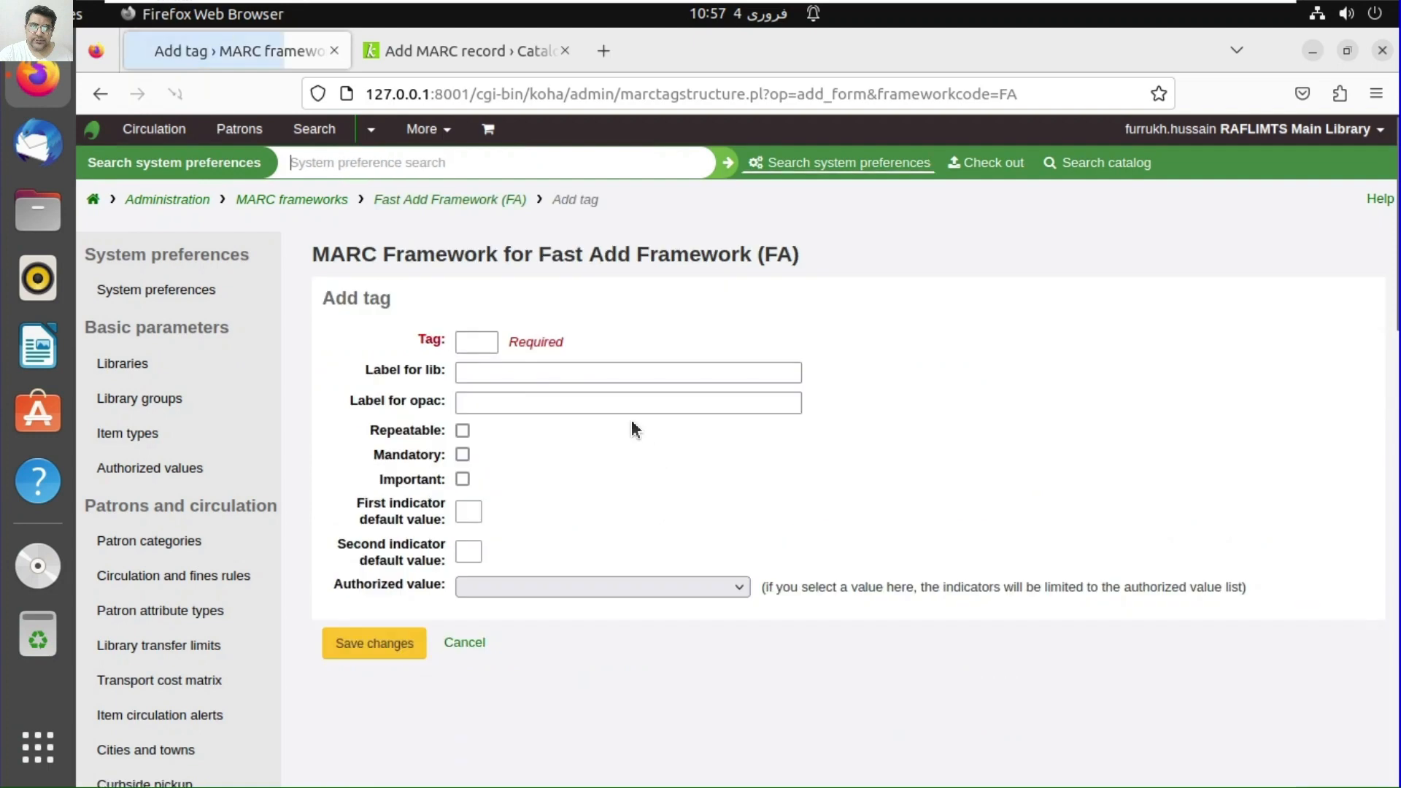
pyautogui.click(496, 341)
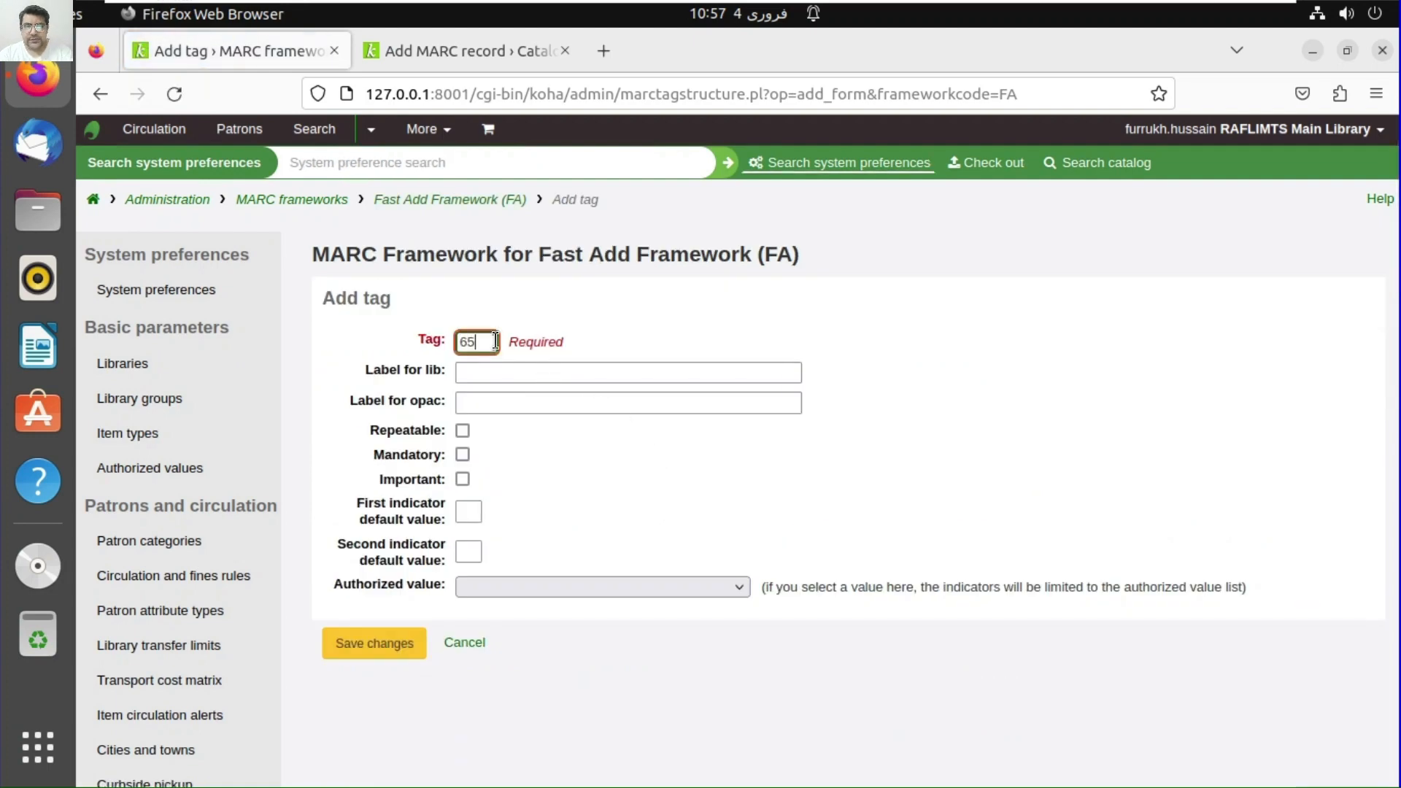
pyautogui.click(494, 369)
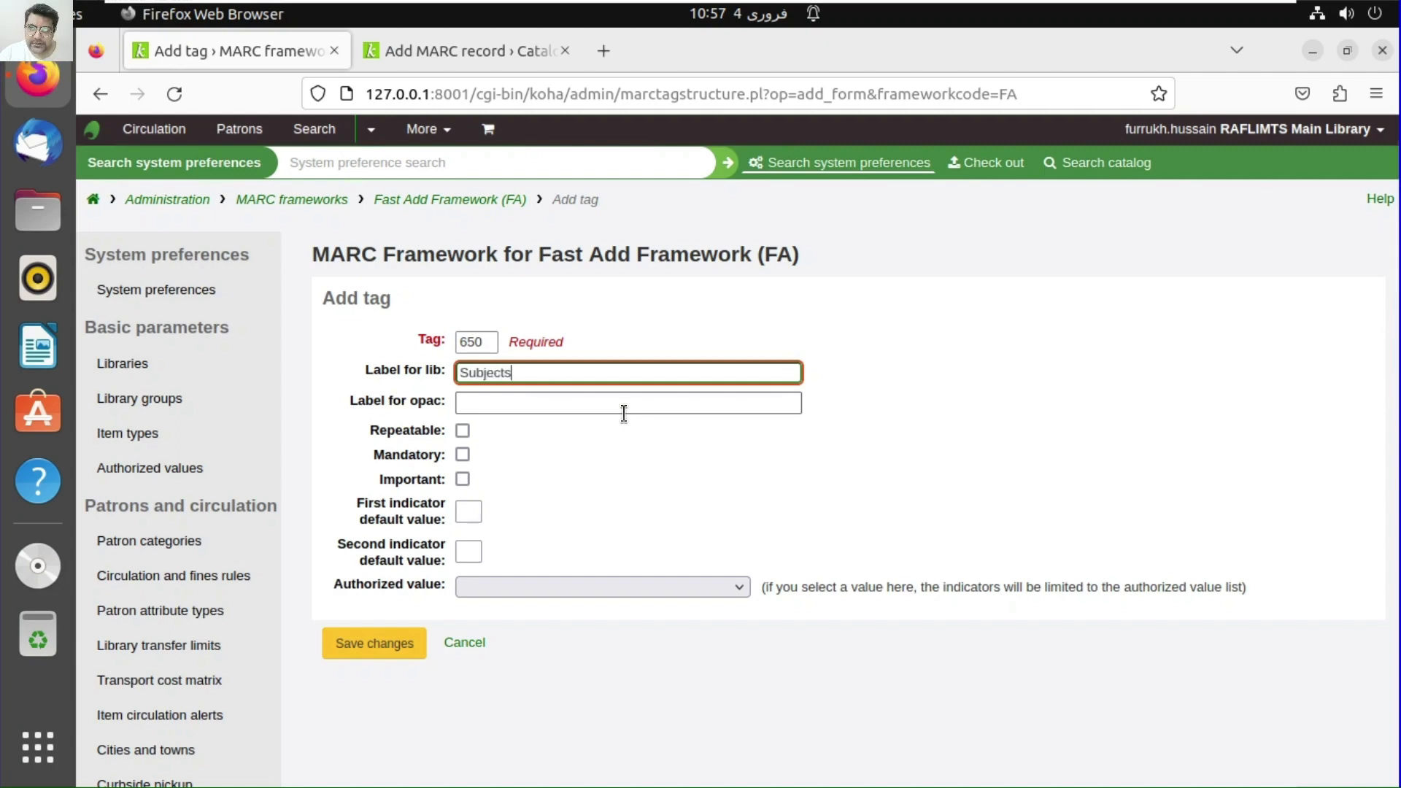
pyautogui.click(624, 411)
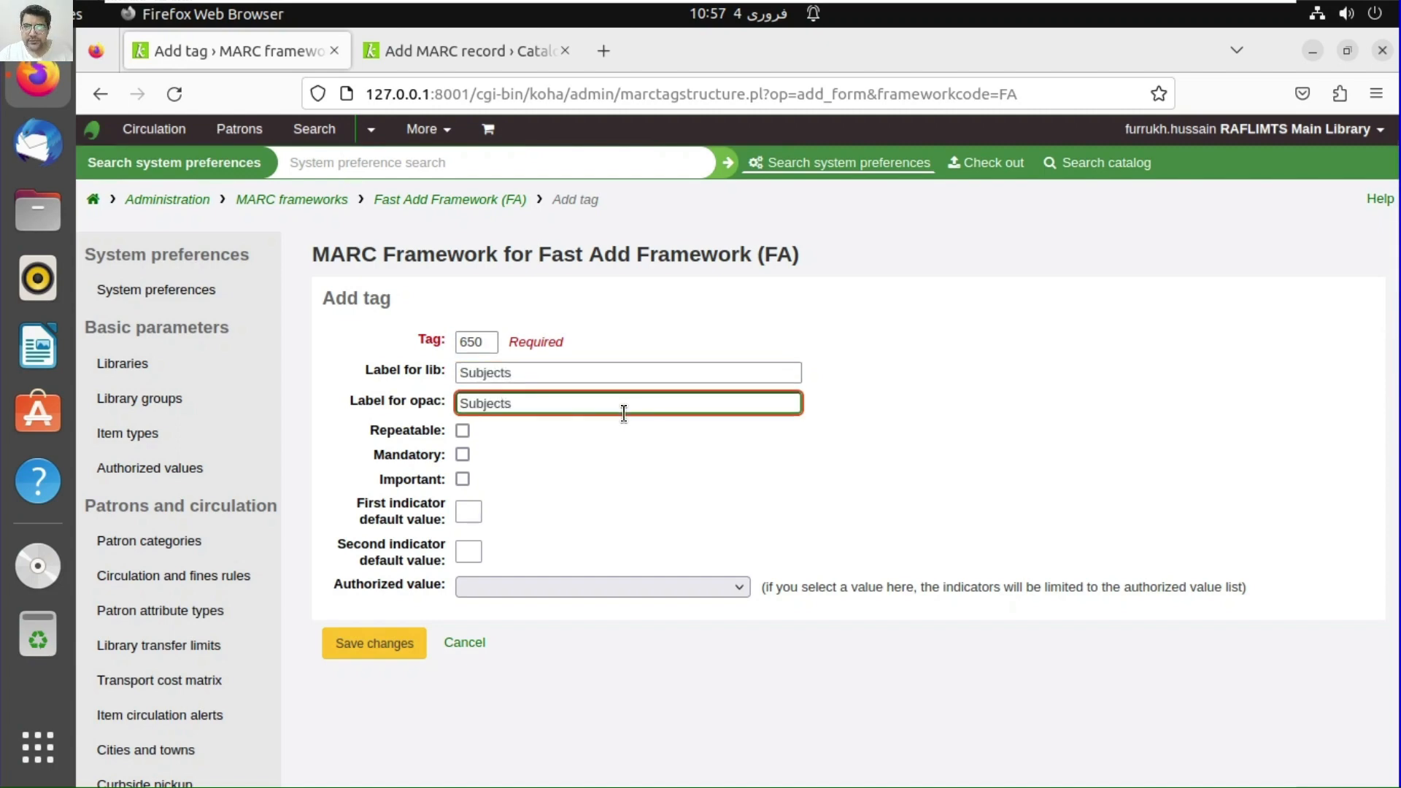
pyautogui.click(463, 432)
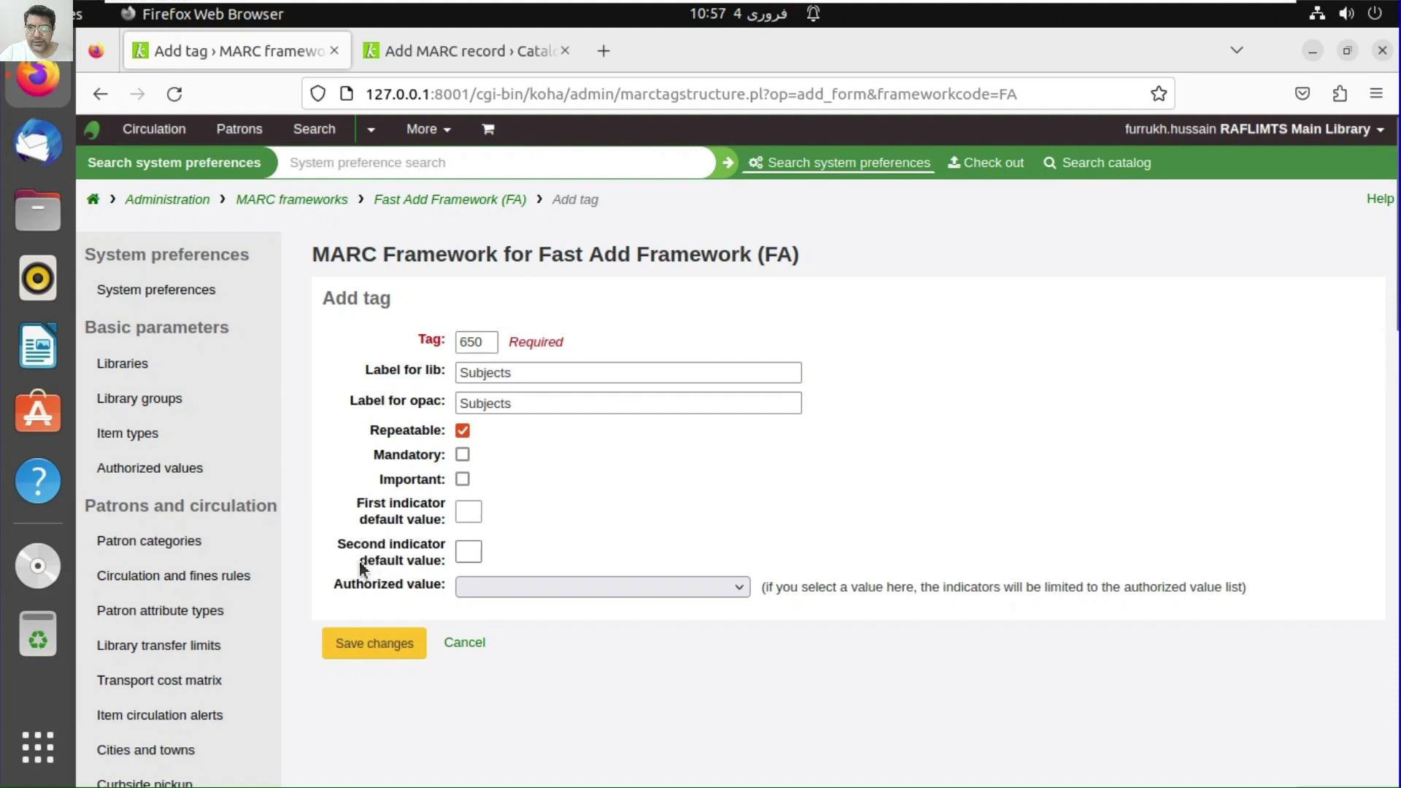
pyautogui.click(502, 592)
pyautogui.click(504, 592)
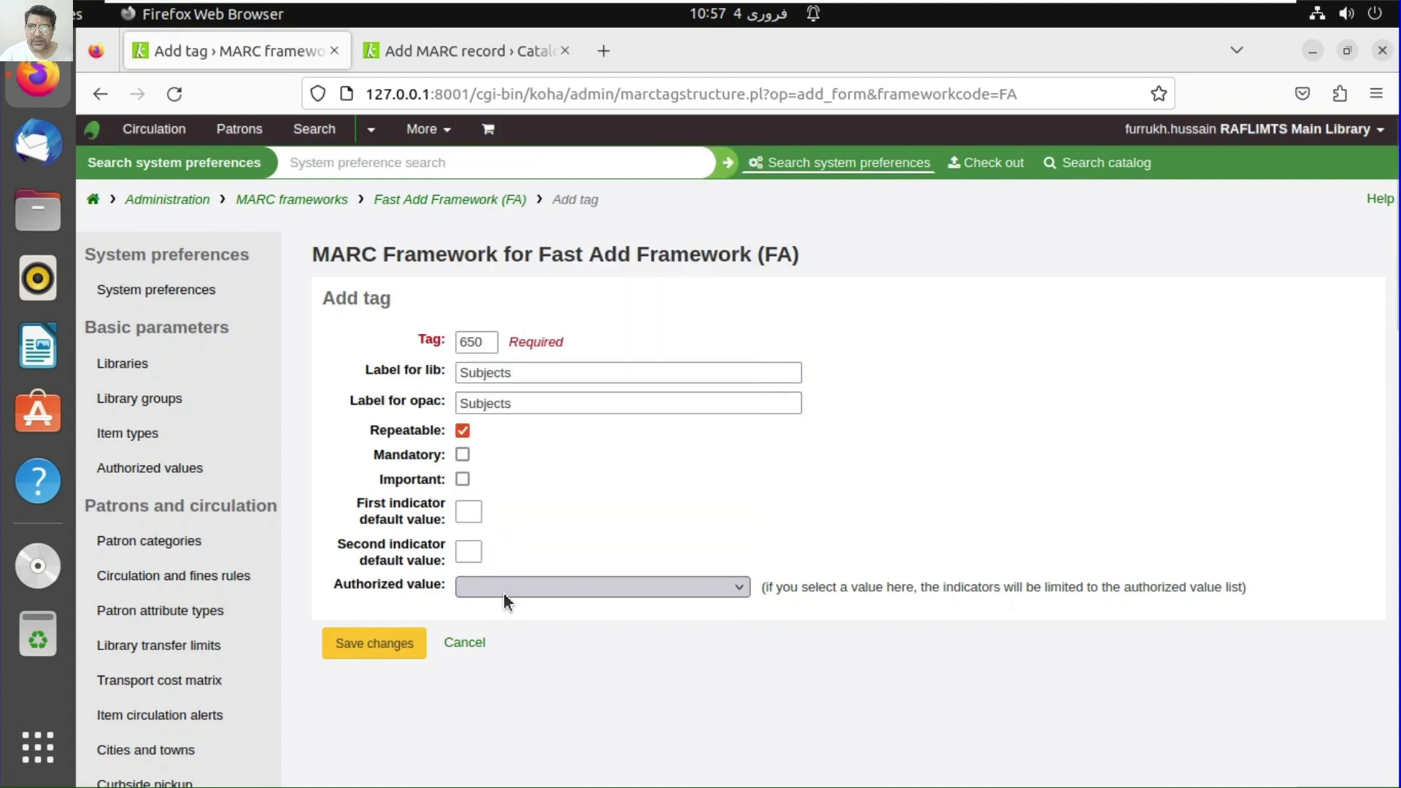
pyautogui.click(393, 642)
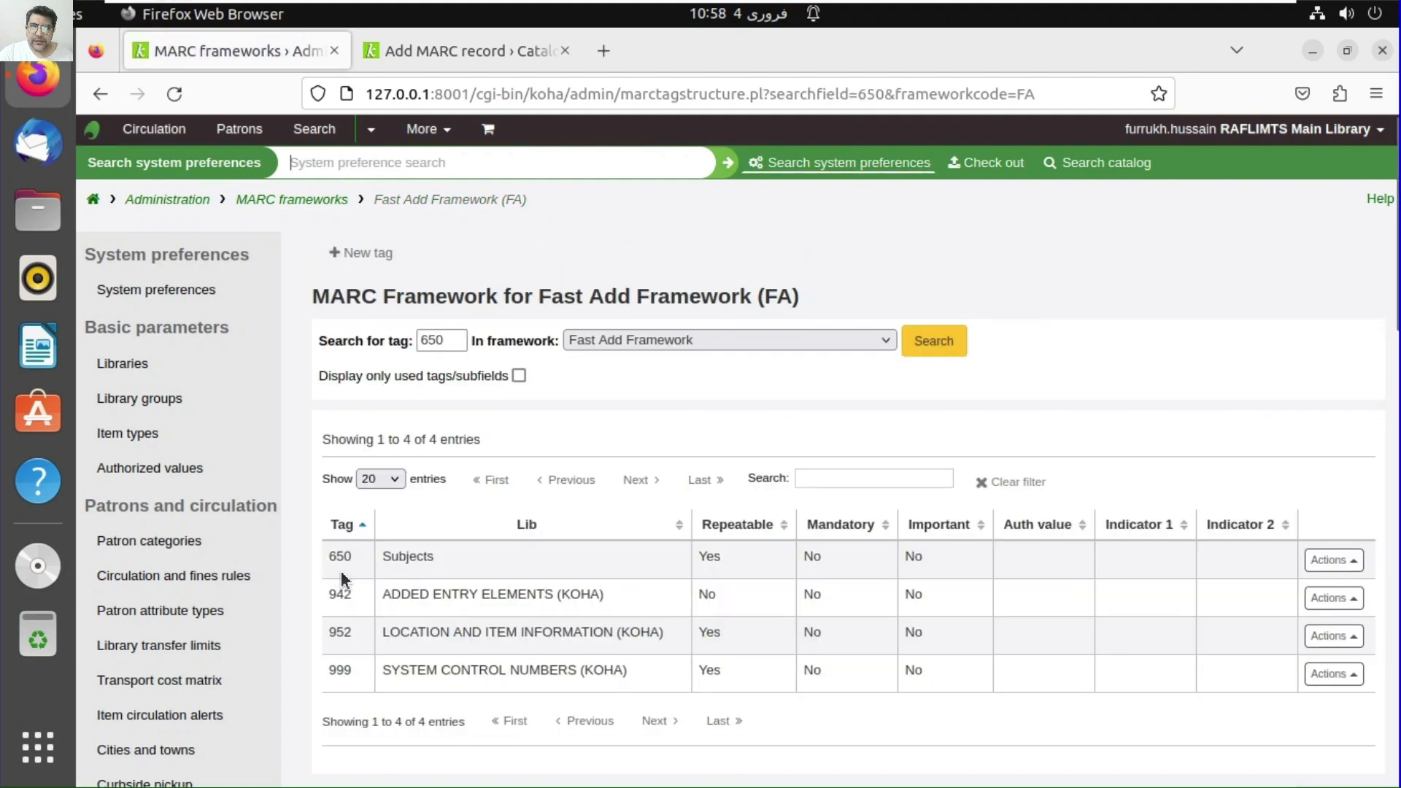
# - Open the subfields of tag 650 for editing and give the new subfield the code a
pyautogui.click(1346, 560)
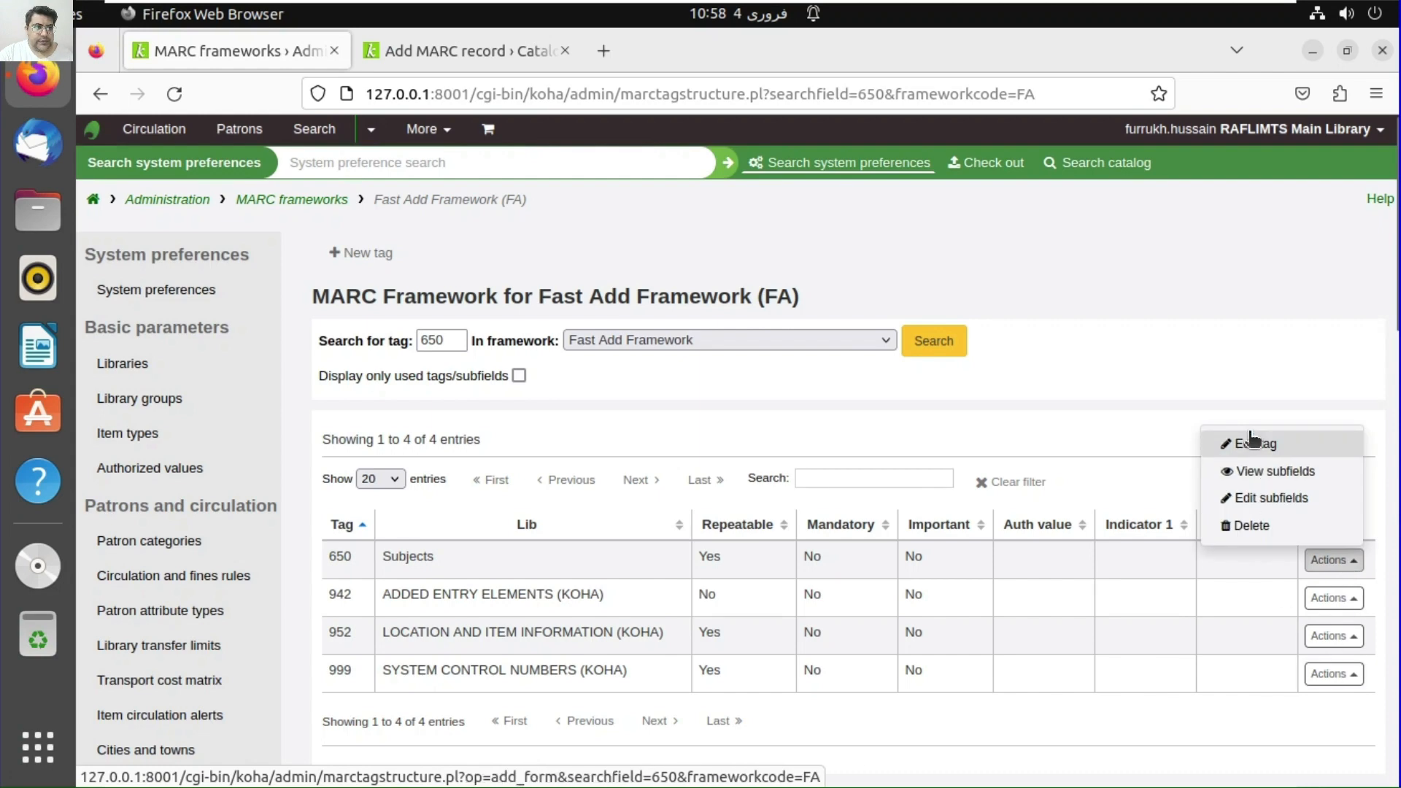
pyautogui.click(1274, 502)
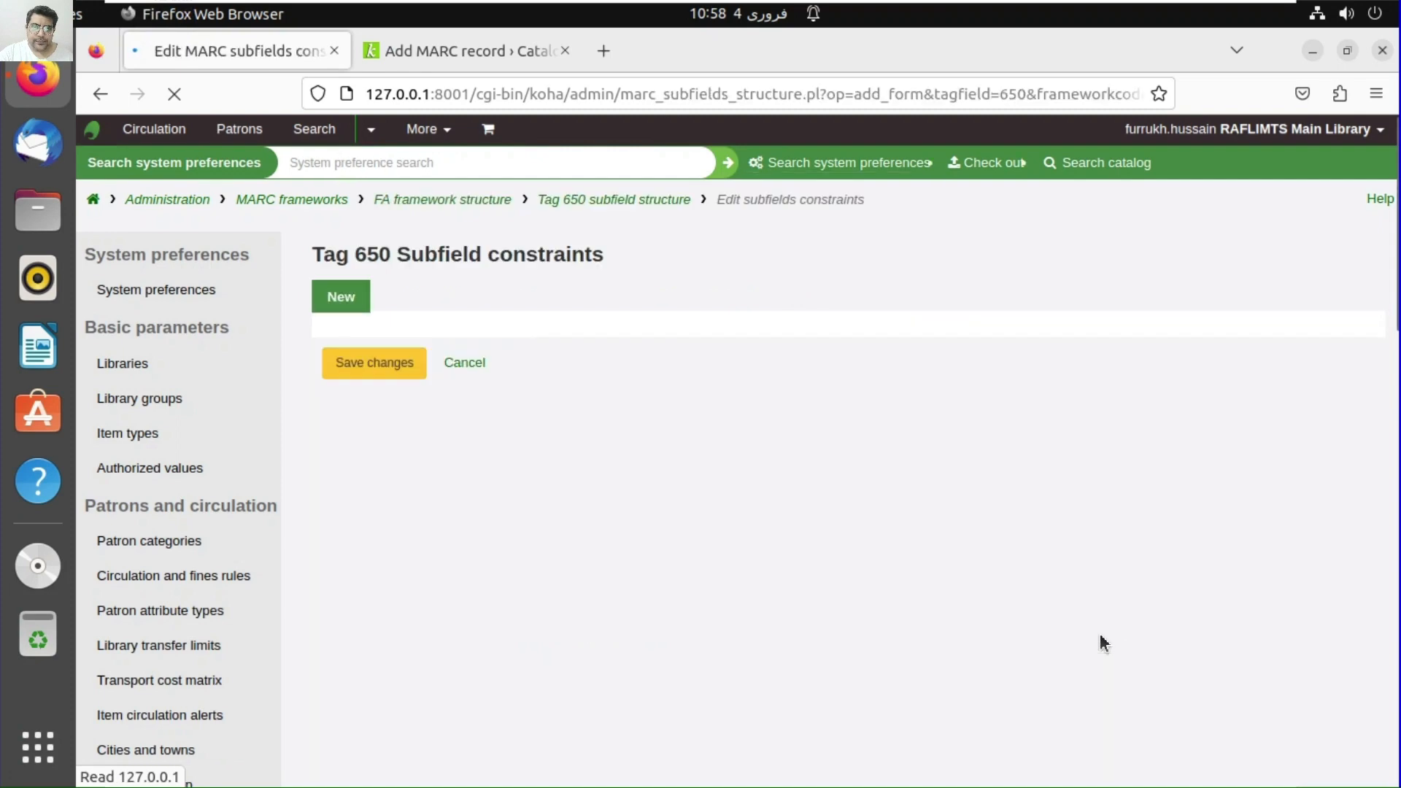
pyautogui.scroll(-2, 1094, 481)
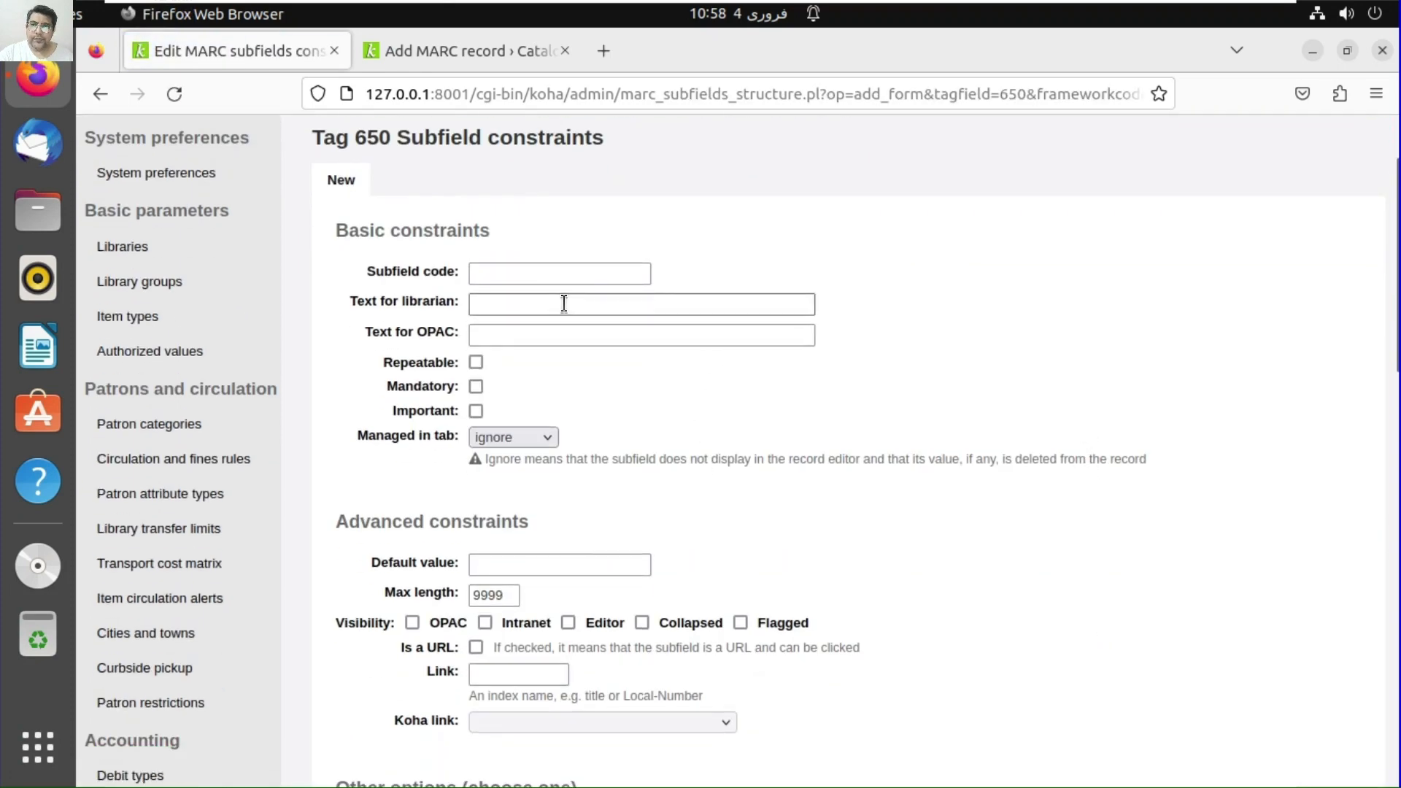
pyautogui.click(556, 275)
pyautogui.write('a')
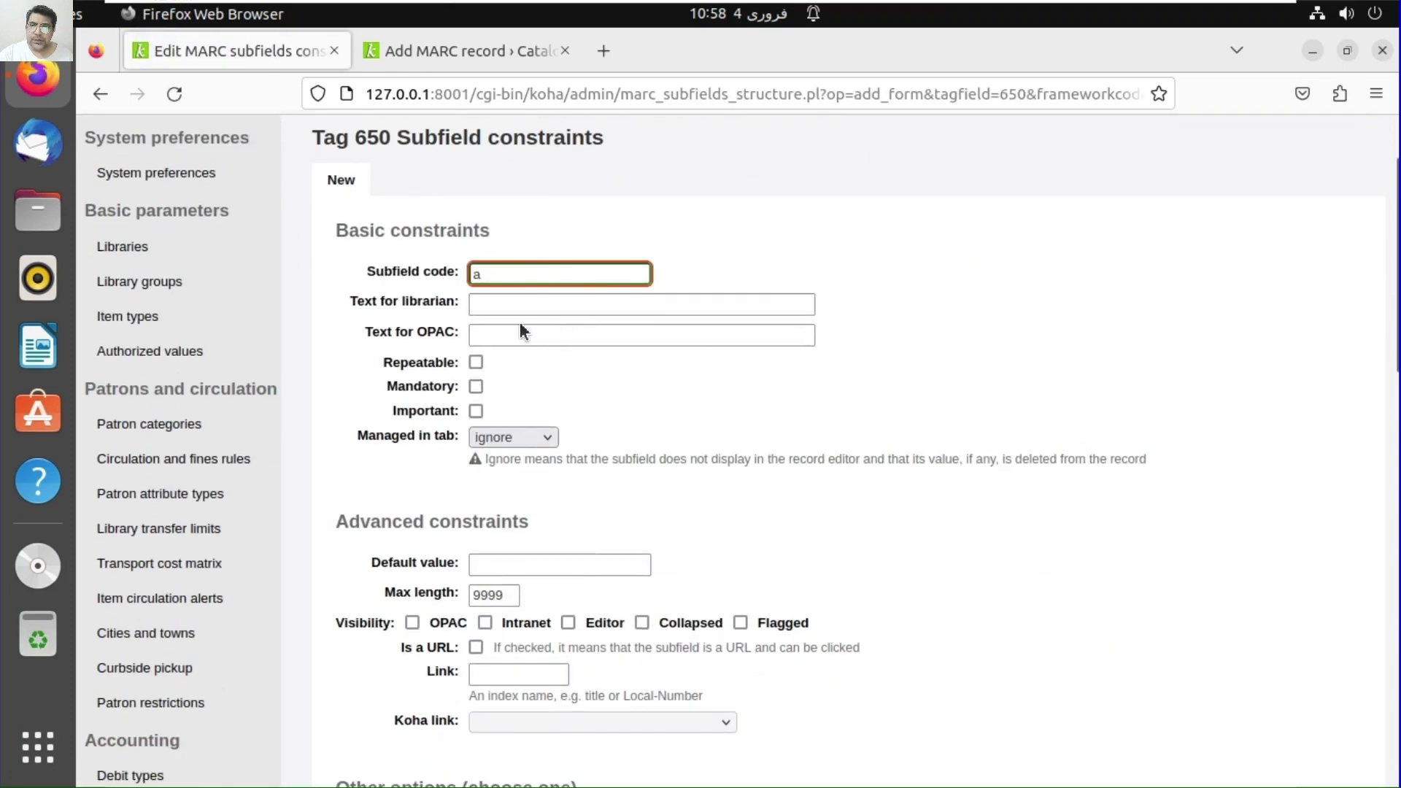
pyautogui.click(585, 306)
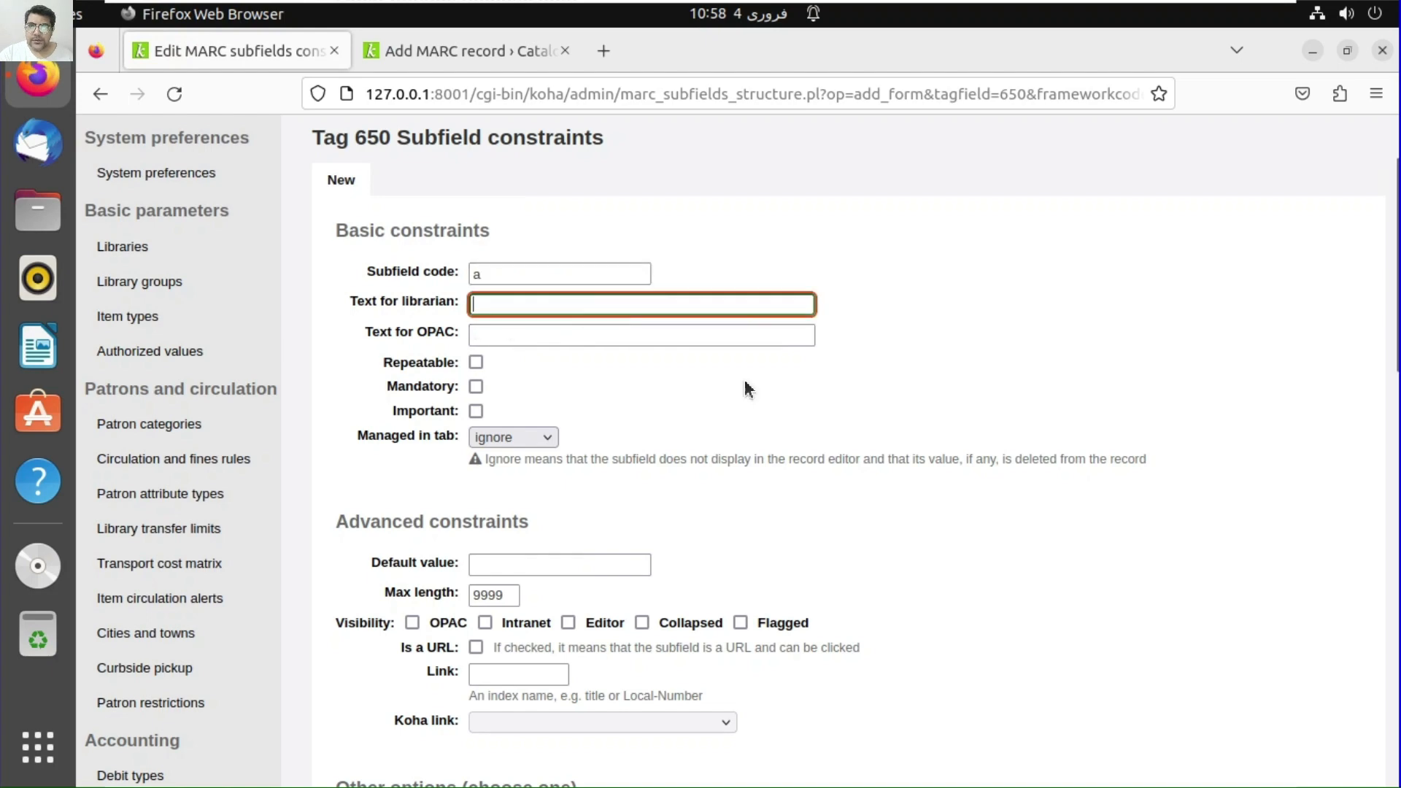
pyautogui.write('Subject')
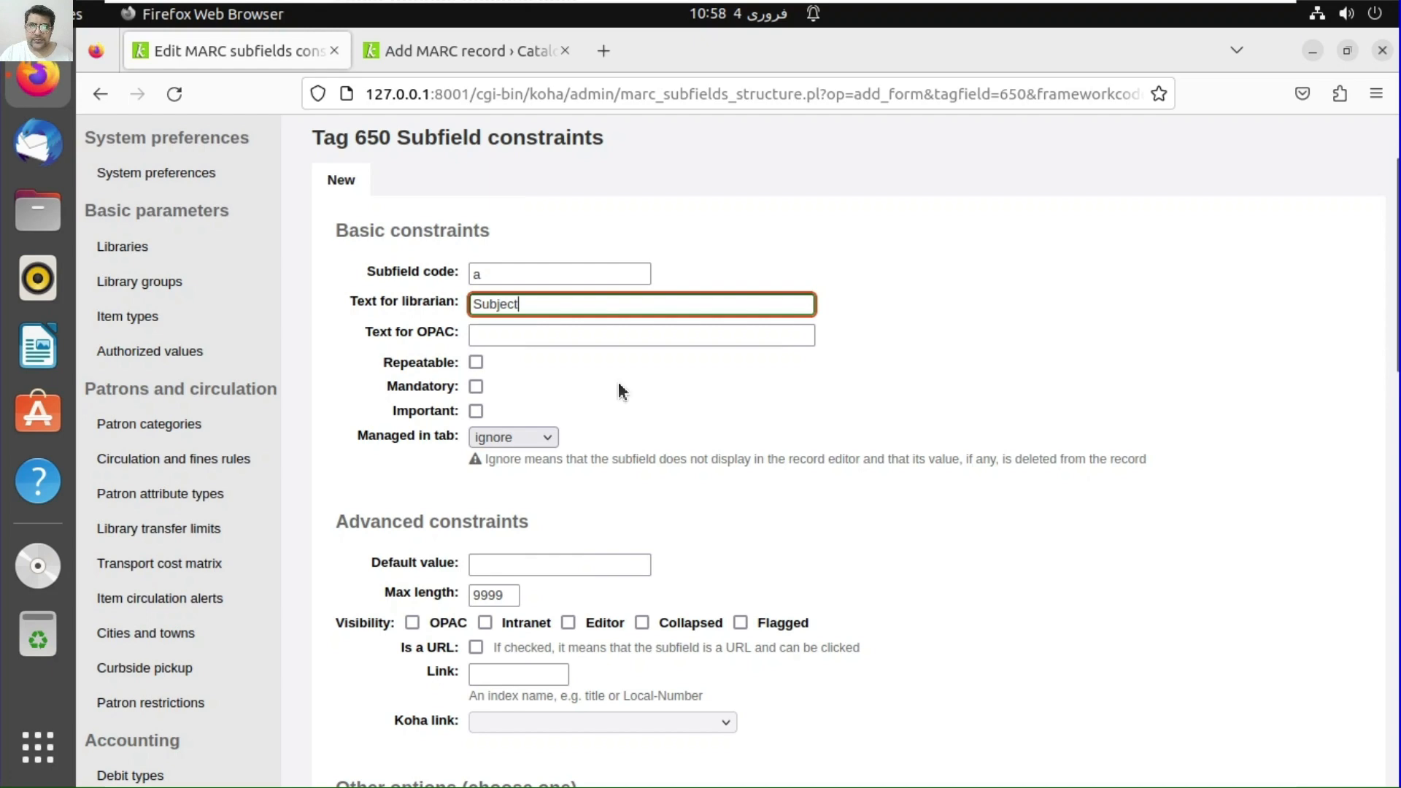
pyautogui.click(557, 336)
pyautogui.click(426, 303)
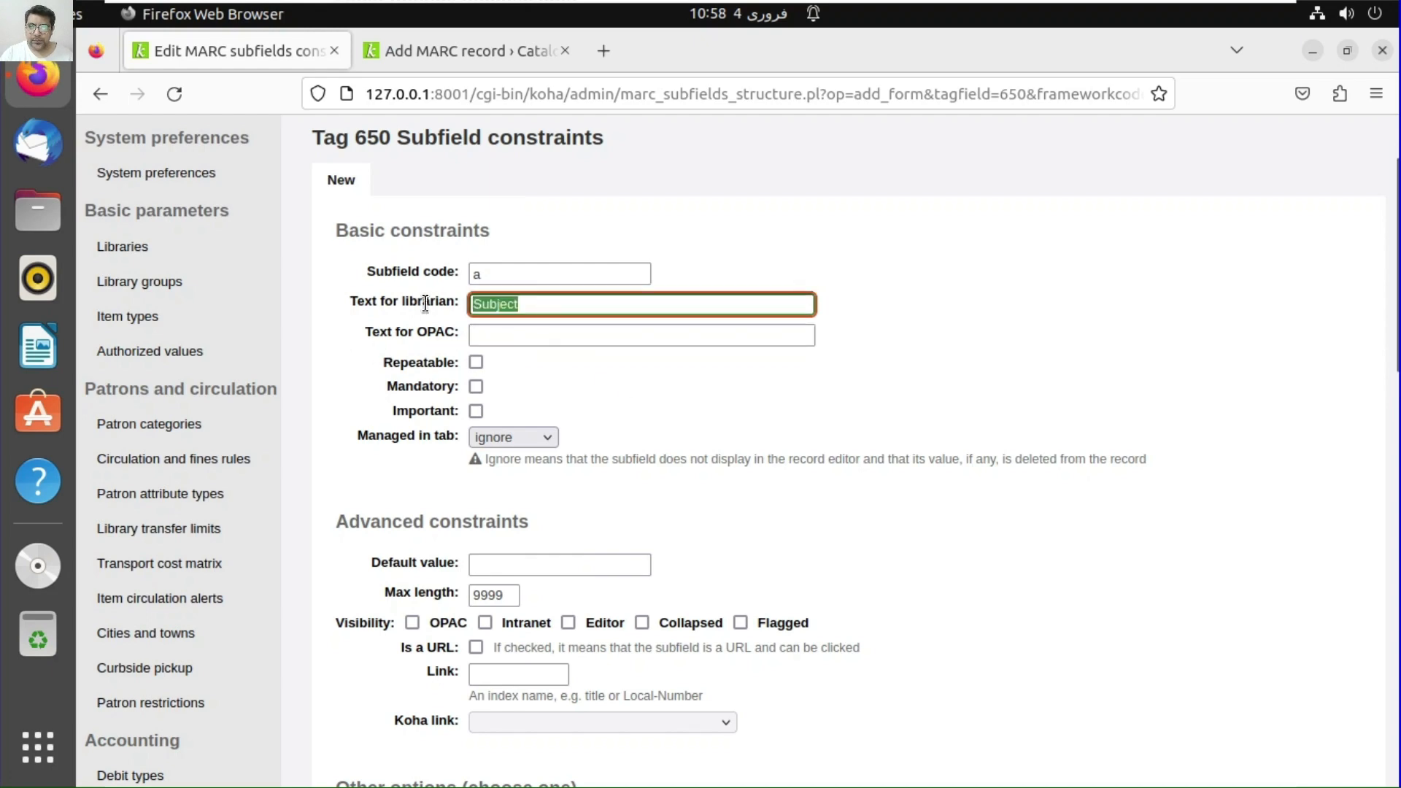
pyautogui.write('c')
pyautogui.click(513, 335)
pyautogui.write('ccccccccccccccccccccccccccccccccccccccccccccc')
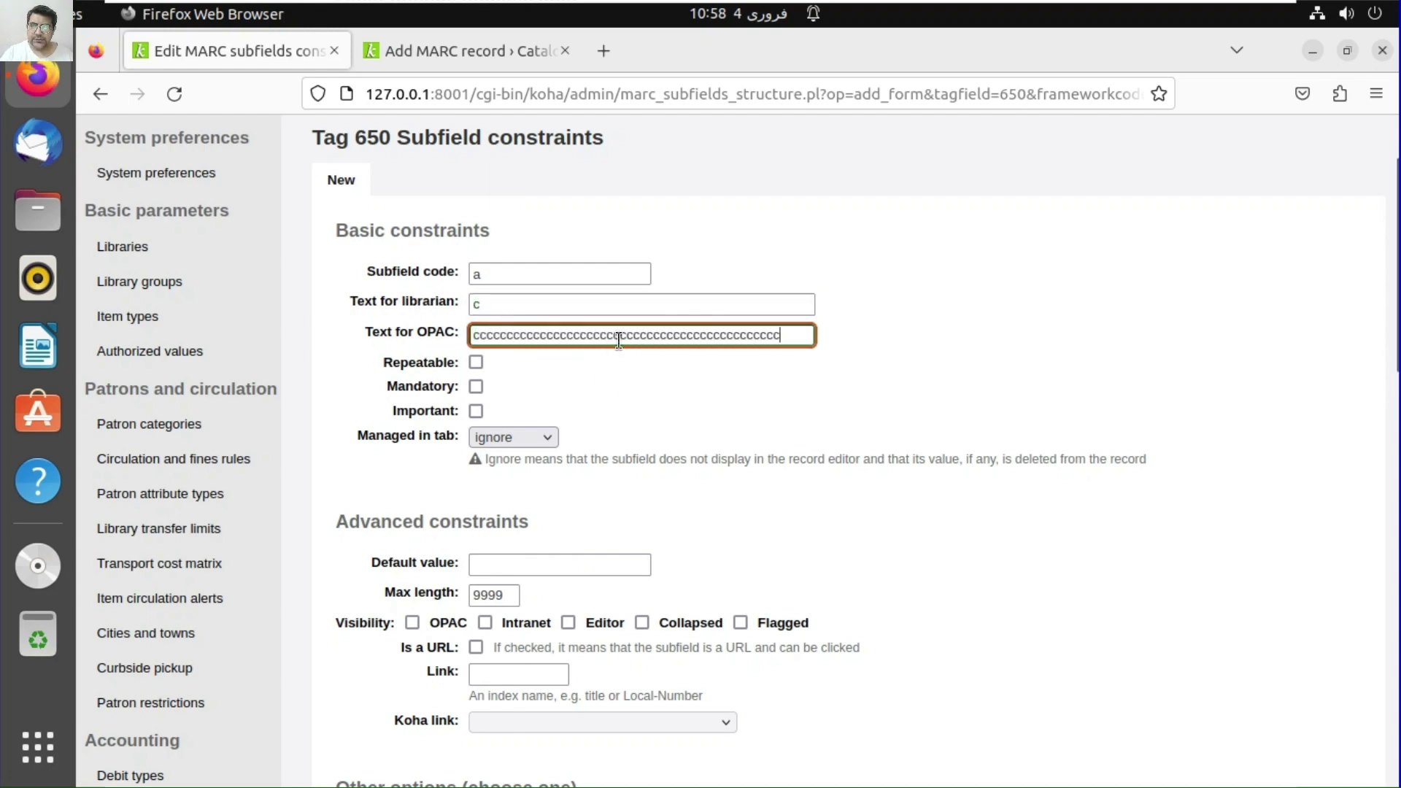
pyautogui.hotkey('ctrl', 'z')
# - Set subfield a's librarian text to Subjects and its OPAC text to Tags, and make it repeatable
pyautogui.click(551, 306)
pyautogui.press('BackSpace')
pyautogui.write('Subjet')
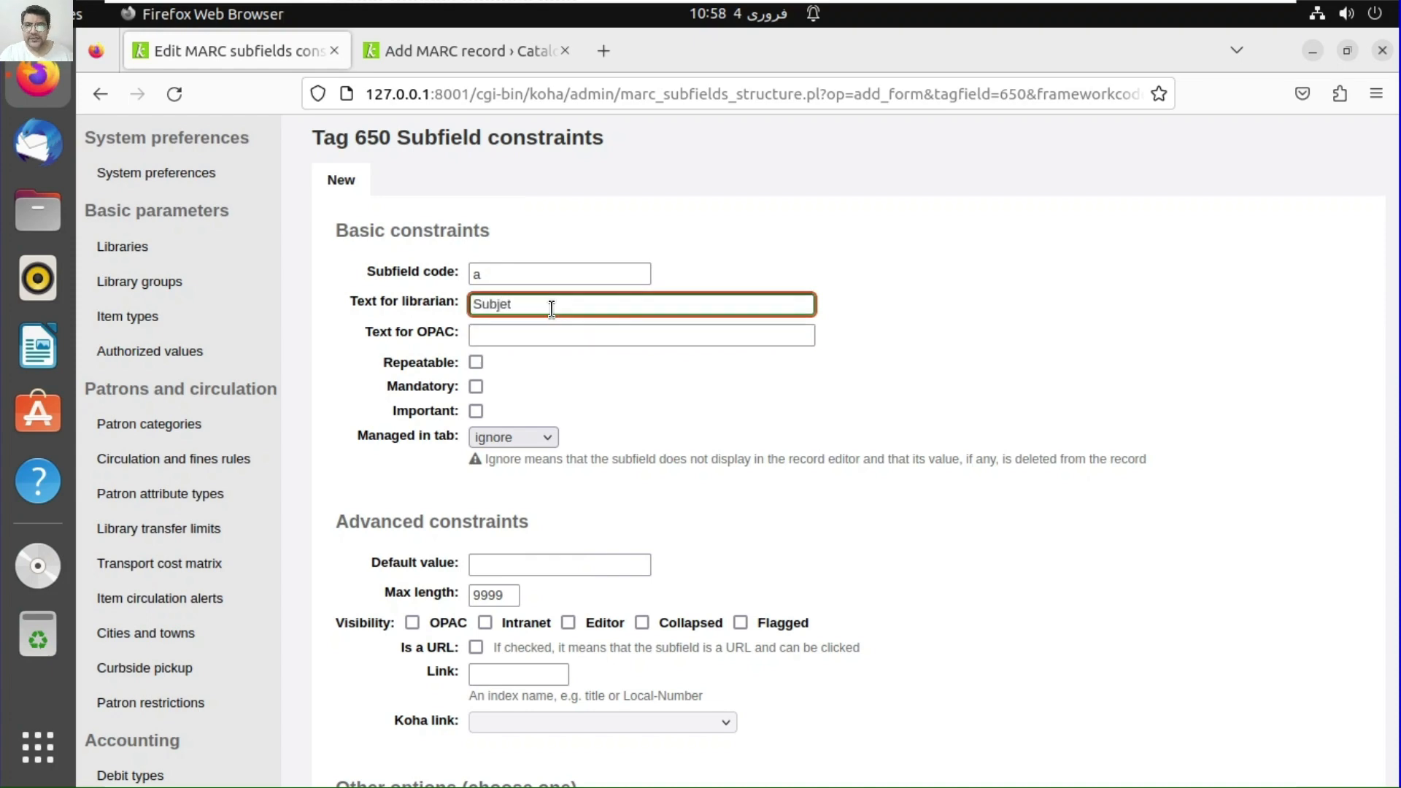
pyautogui.press('Tab')
pyautogui.click(552, 309)
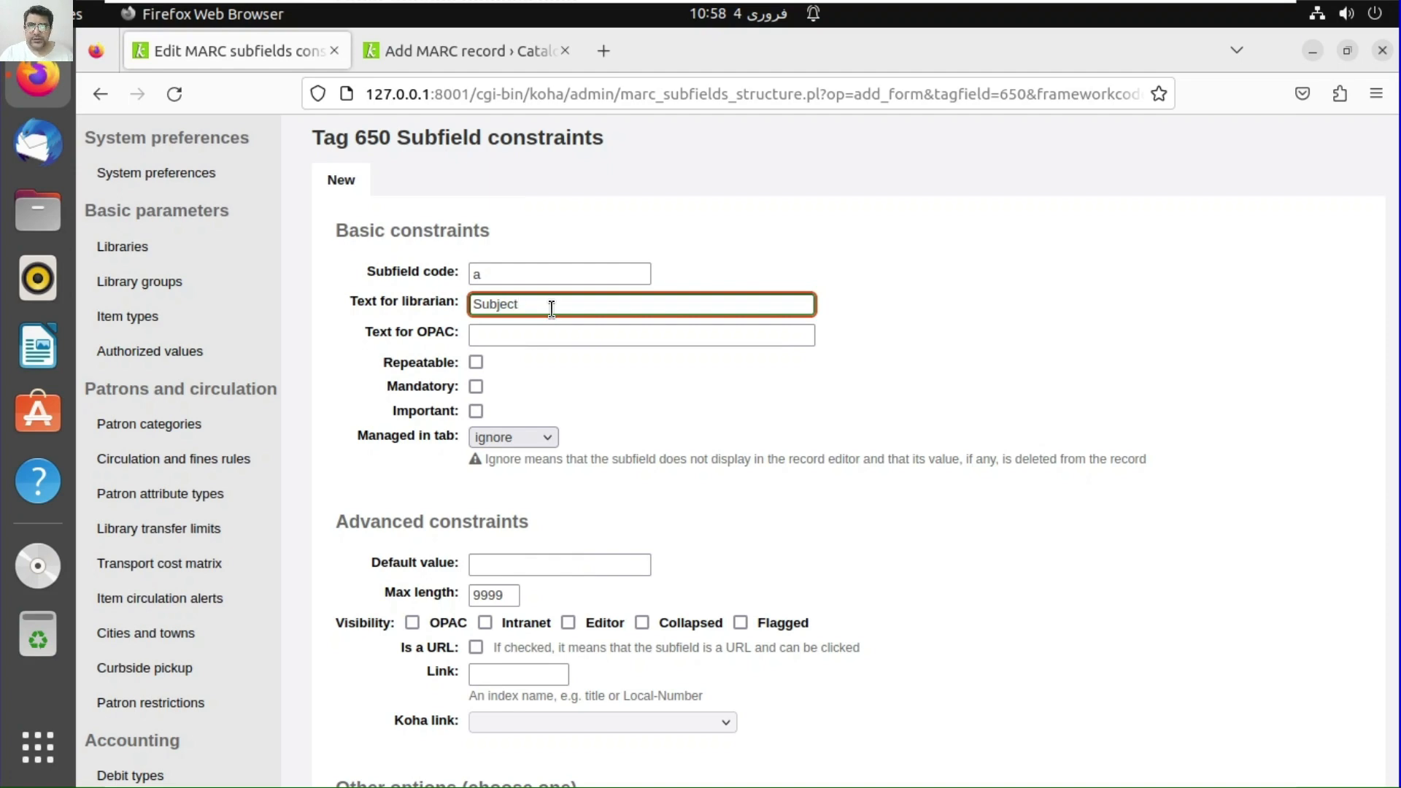
pyautogui.click(538, 334)
pyautogui.write('Tags')
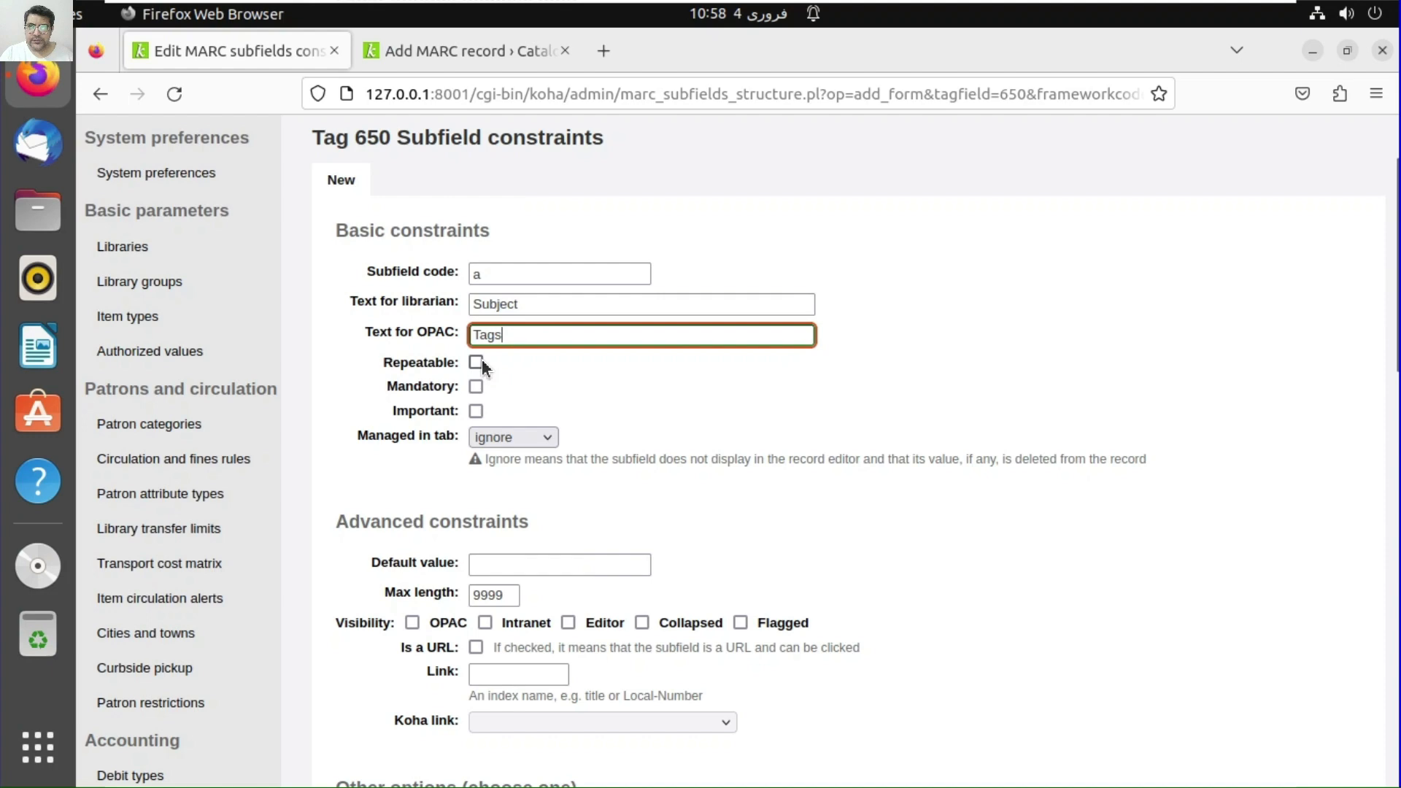
pyautogui.click(477, 362)
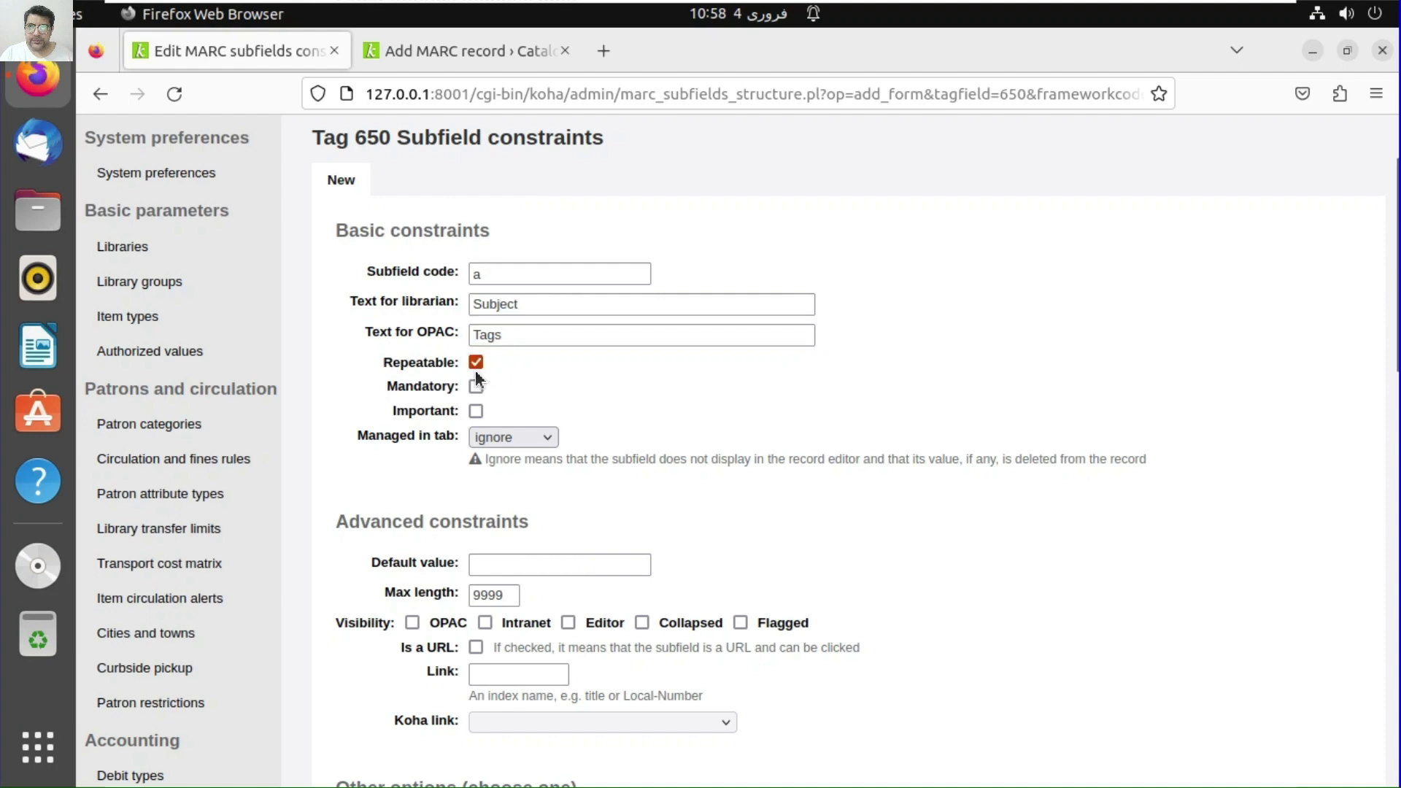
pyautogui.click(560, 304)
pyautogui.write('s')
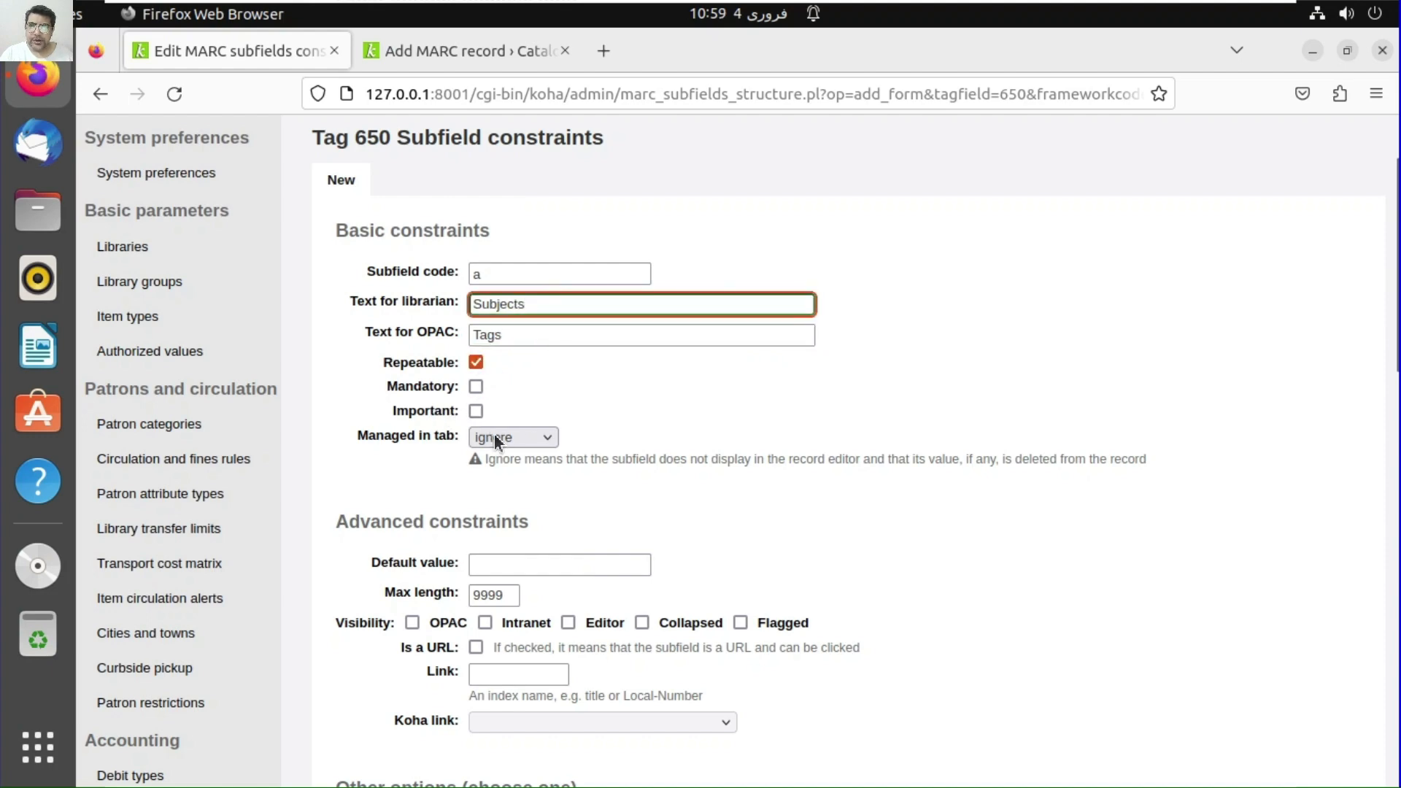
# - Have subfield a managed in tab 0, visible in OPAC, Intranet and Editor, and save the constraints
pyautogui.click(512, 442)
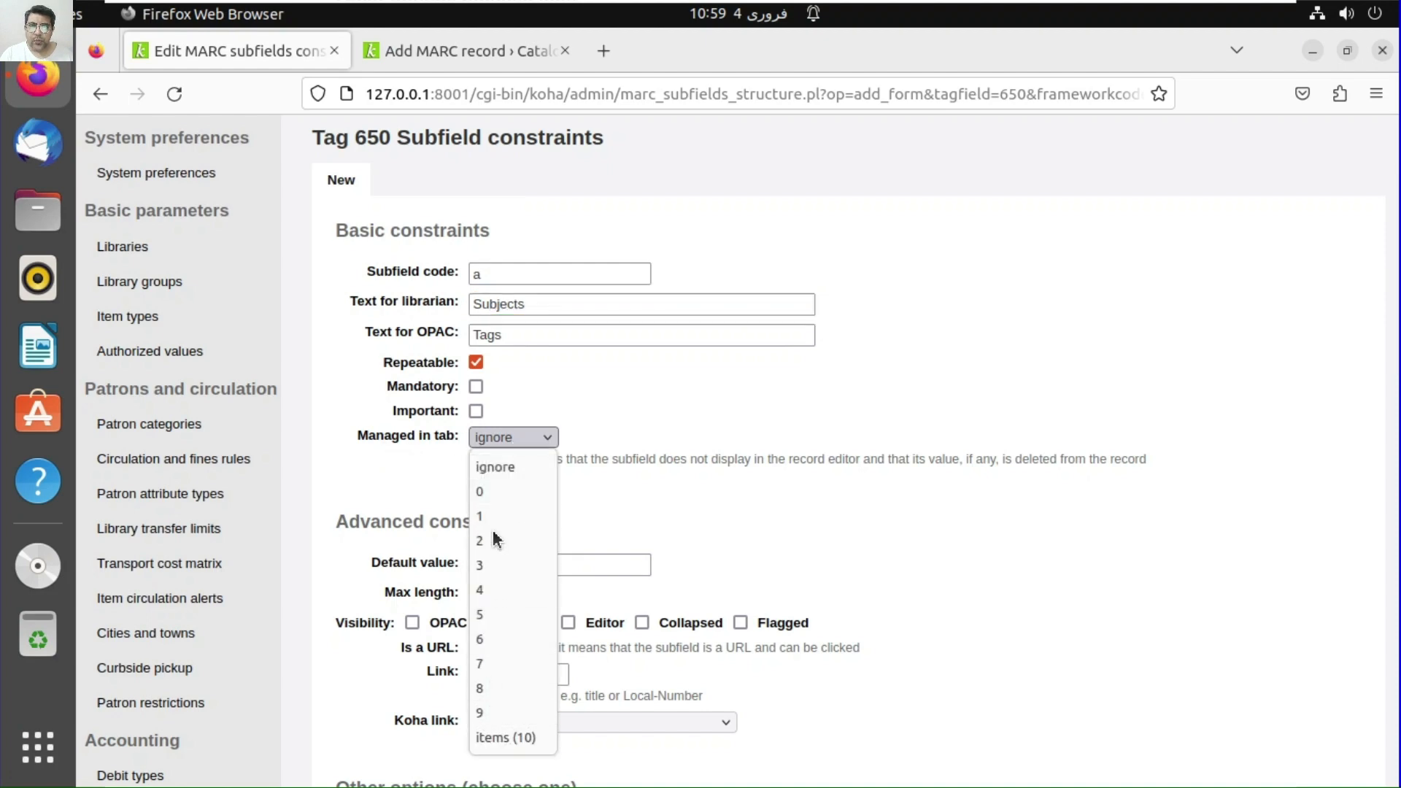
pyautogui.click(486, 492)
pyautogui.scroll(-5, 502, 541)
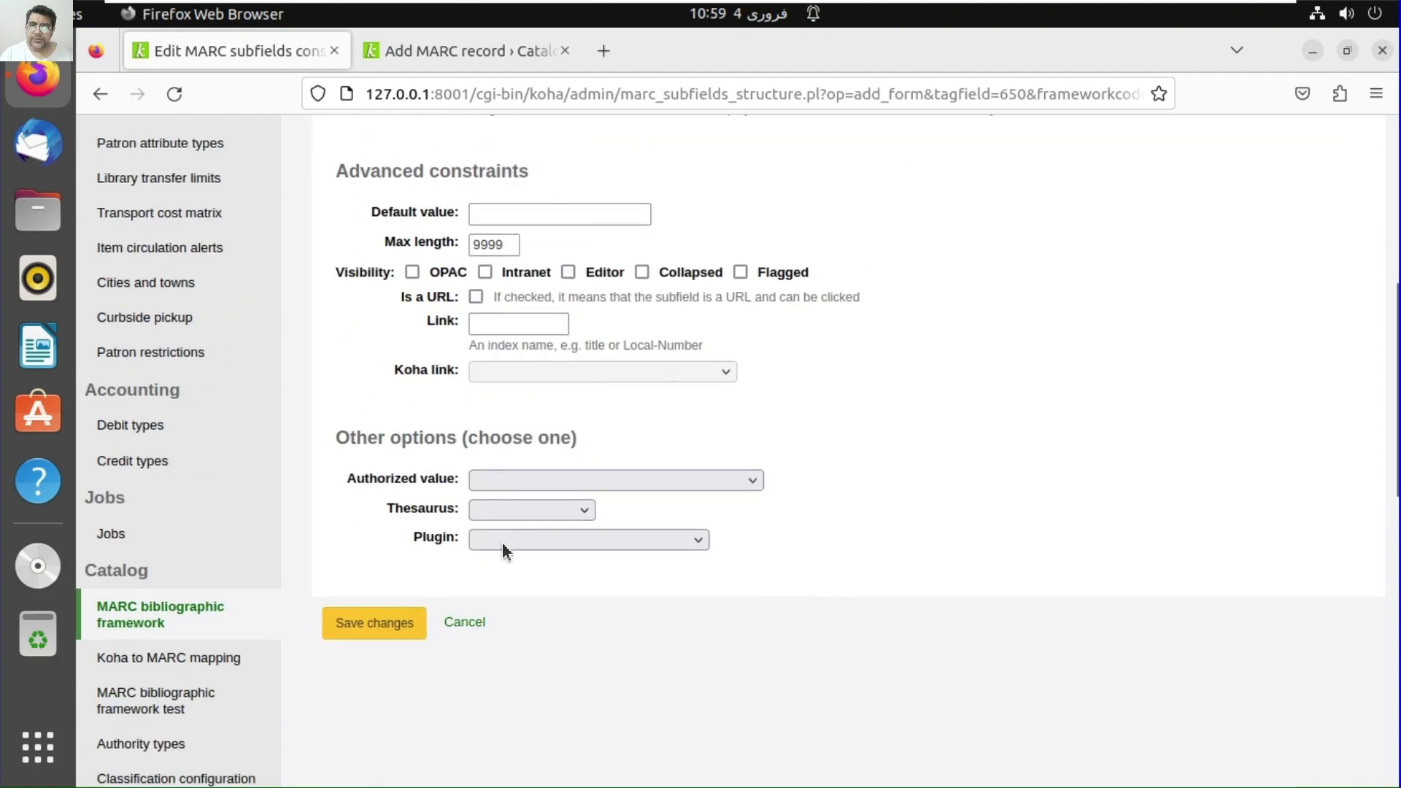
pyautogui.click(480, 212)
pyautogui.click(572, 274)
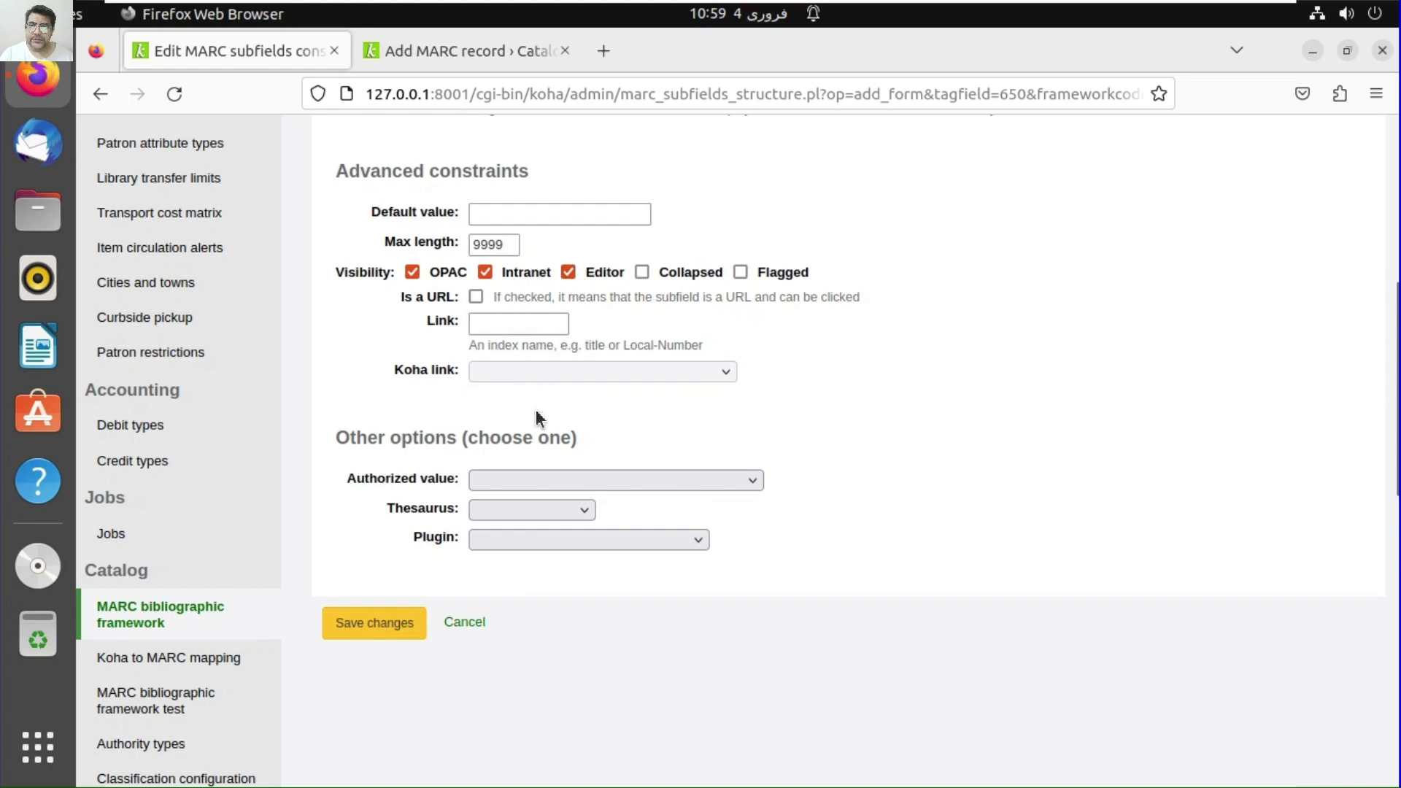
pyautogui.scroll(-3, 538, 419)
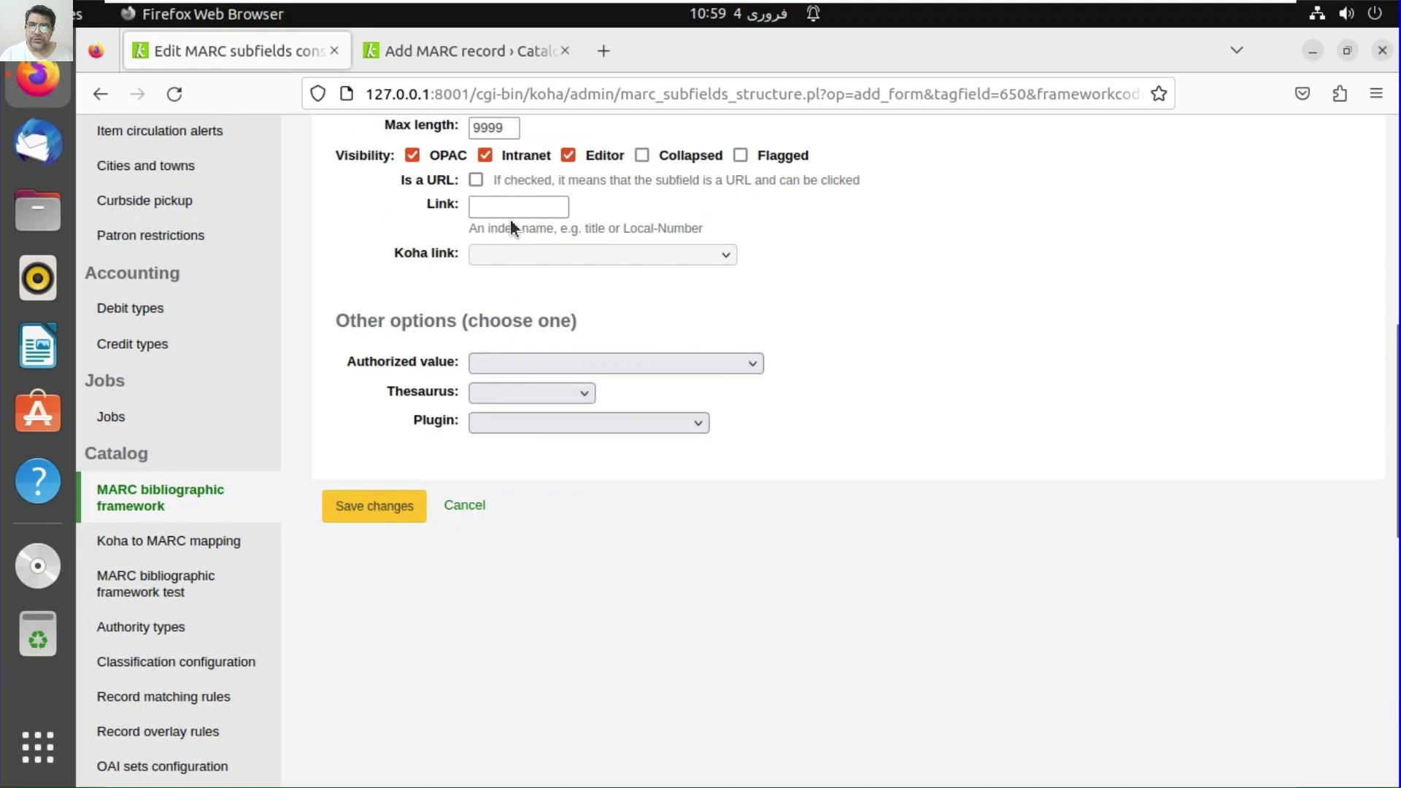
pyautogui.click(387, 520)
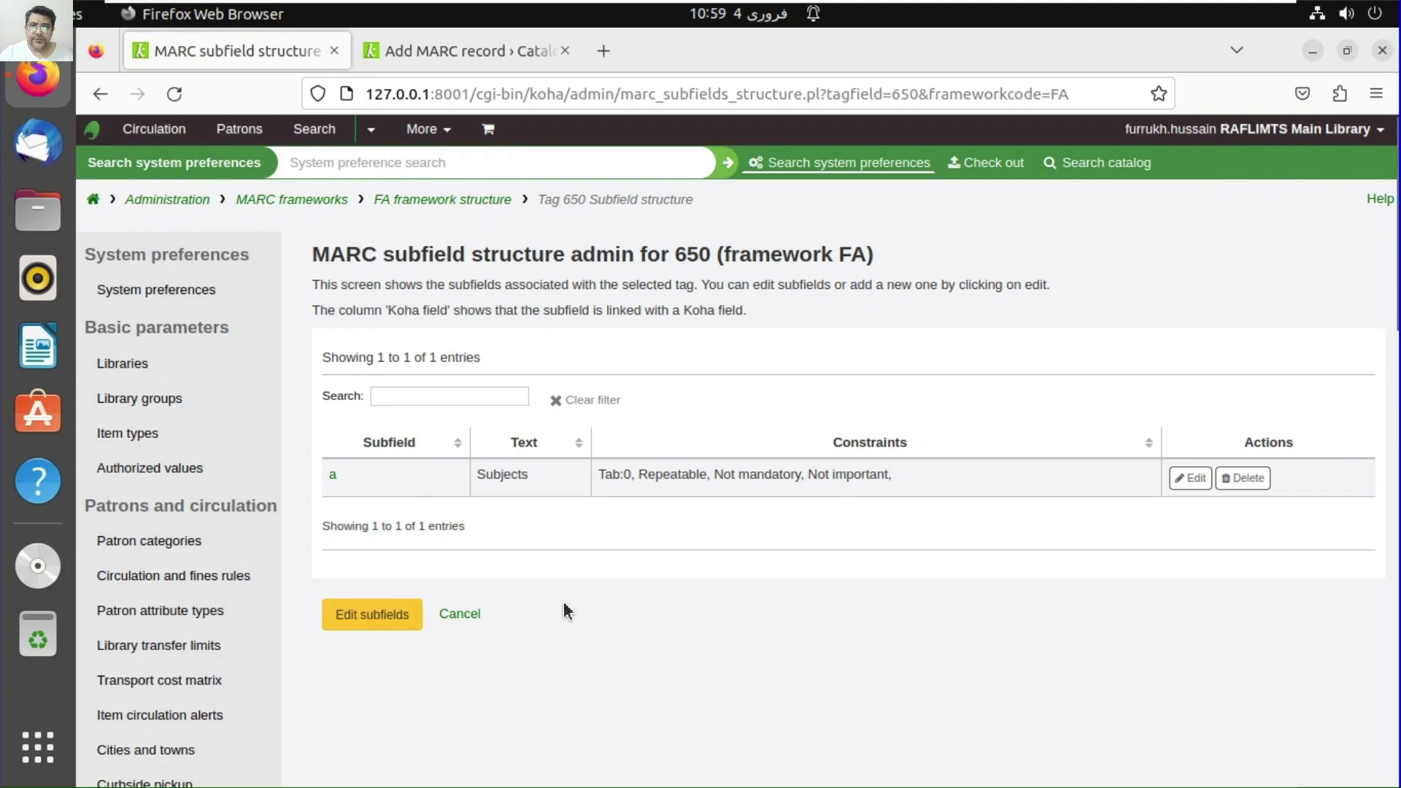
pyautogui.scroll(-3, 1085, 475)
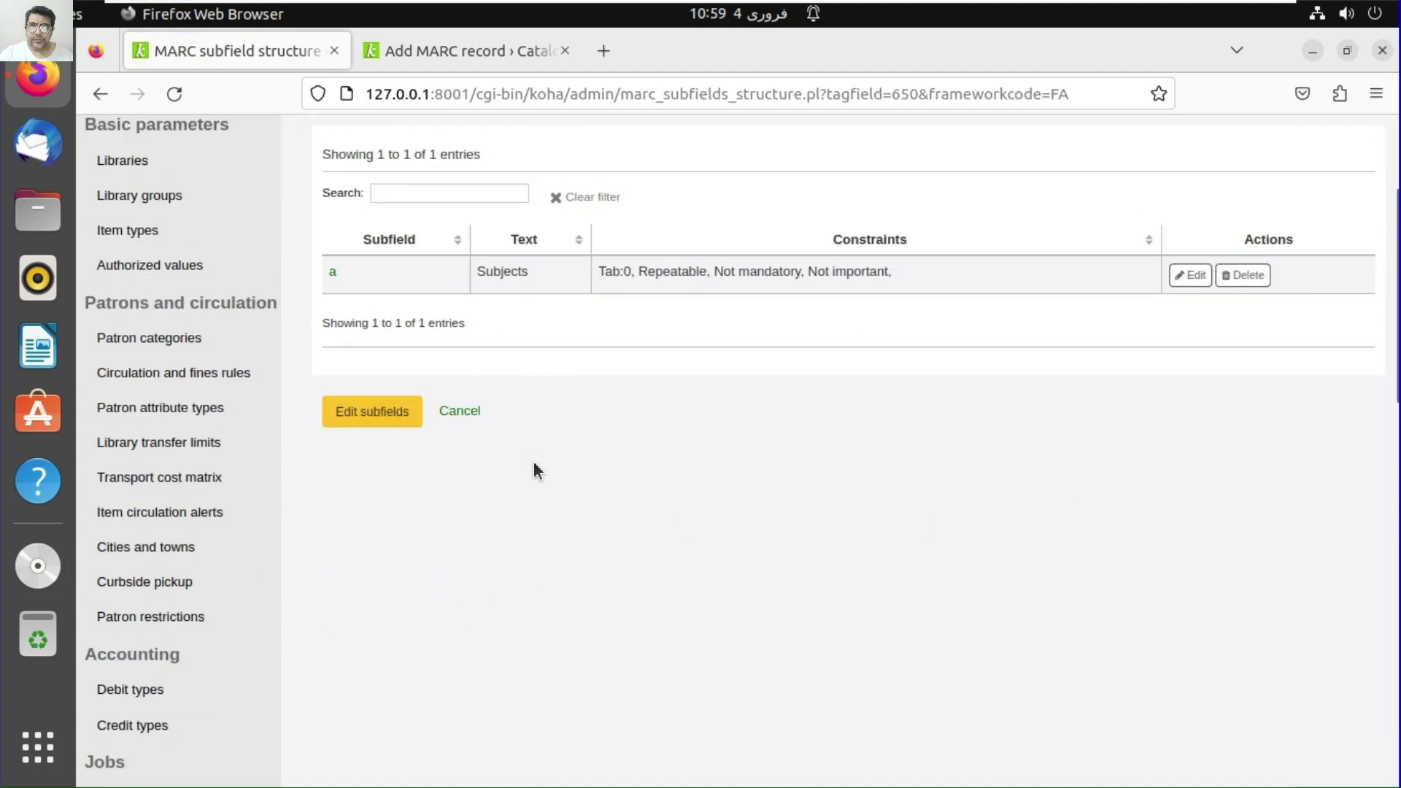
# - Reopen tag 650's subfields for editing from the Fast Add Framework and start a new subfield with the code x
pyautogui.scroll(3, 536, 471)
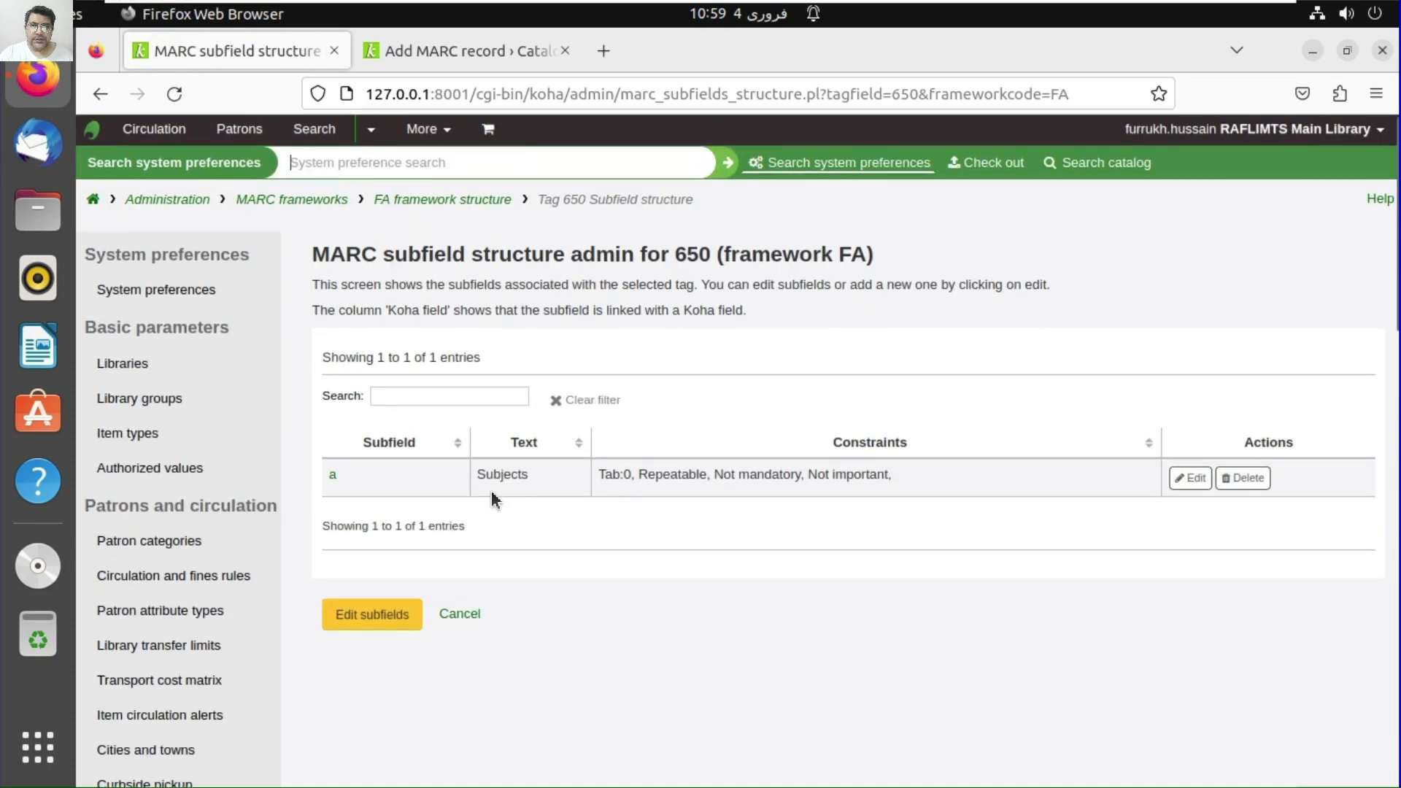
pyautogui.click(467, 208)
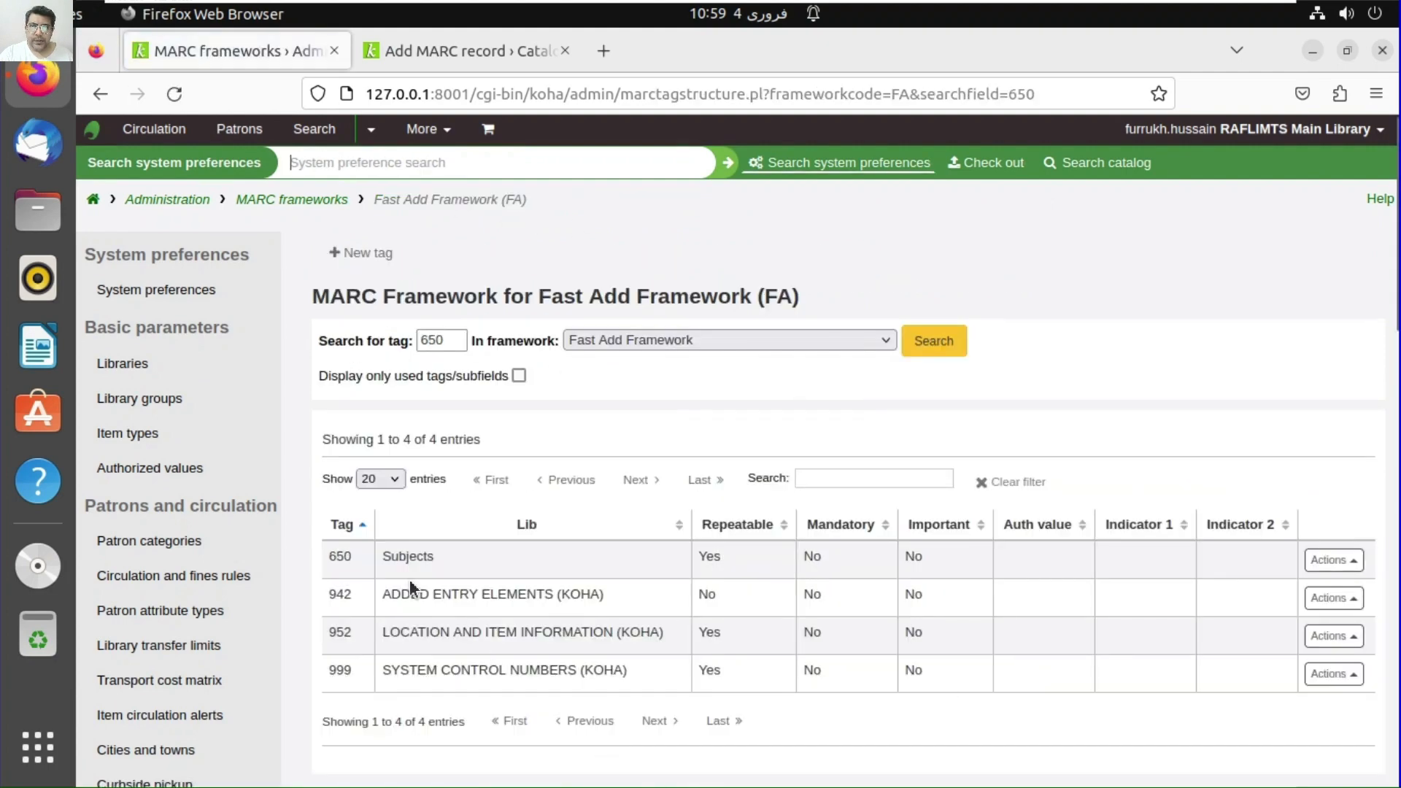
pyautogui.click(1333, 559)
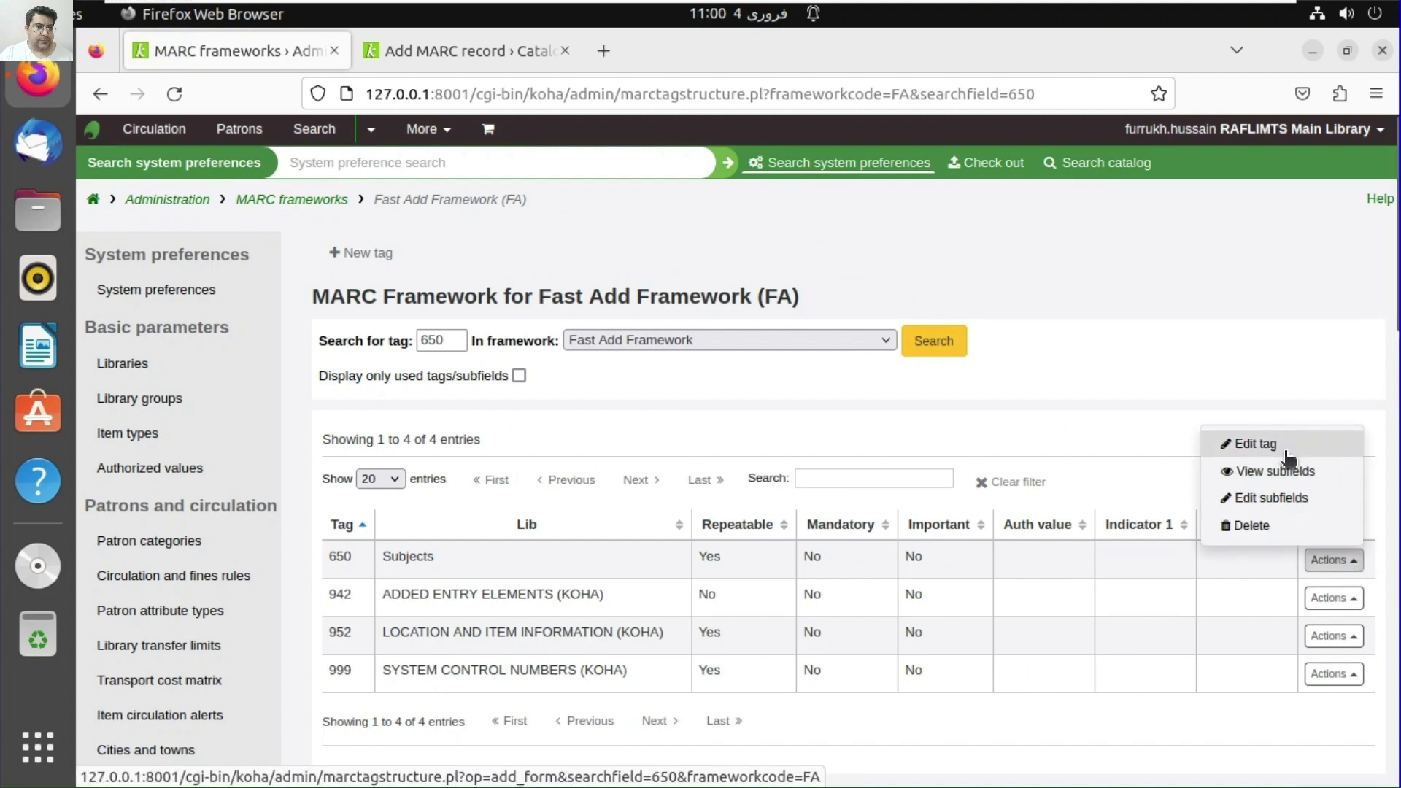
pyautogui.click(1273, 497)
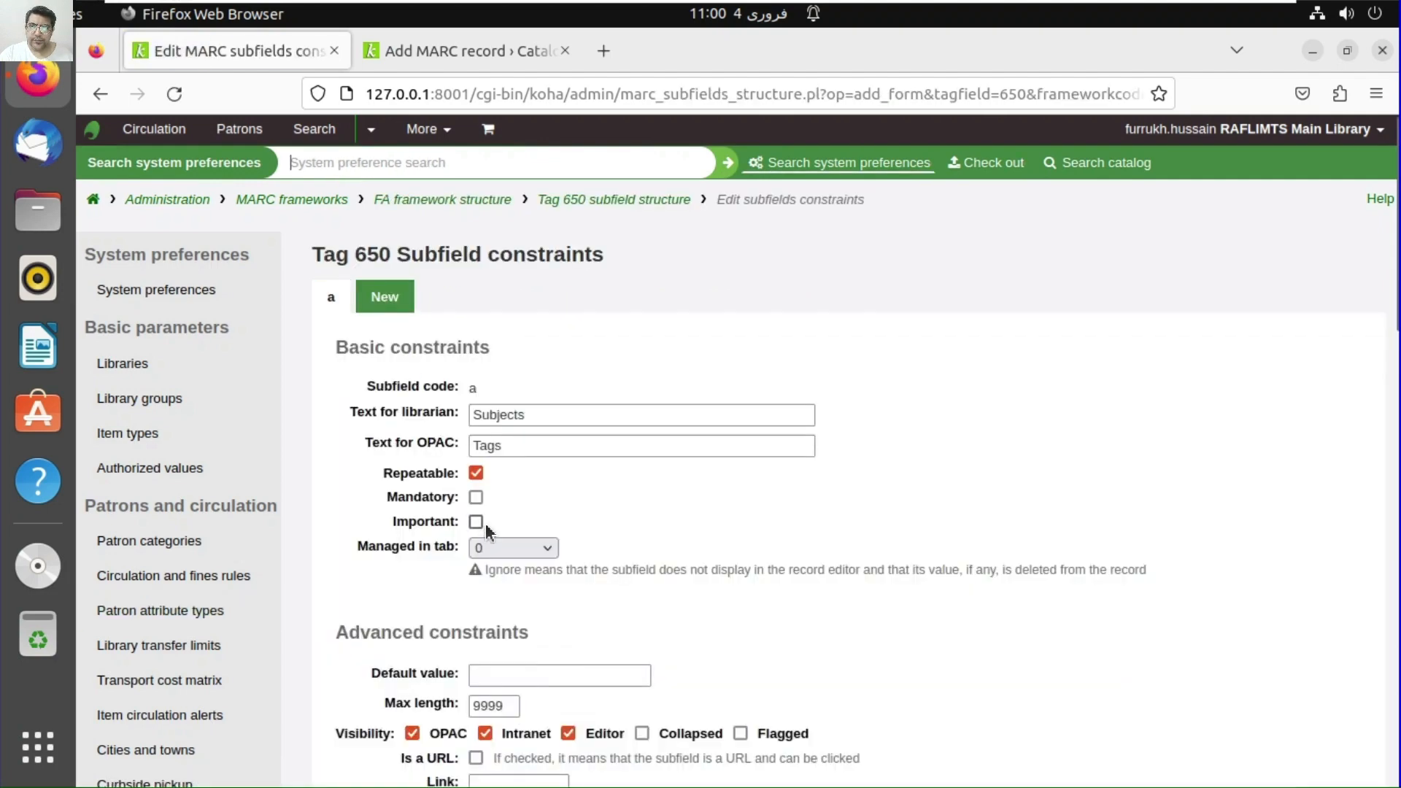
pyautogui.click(398, 299)
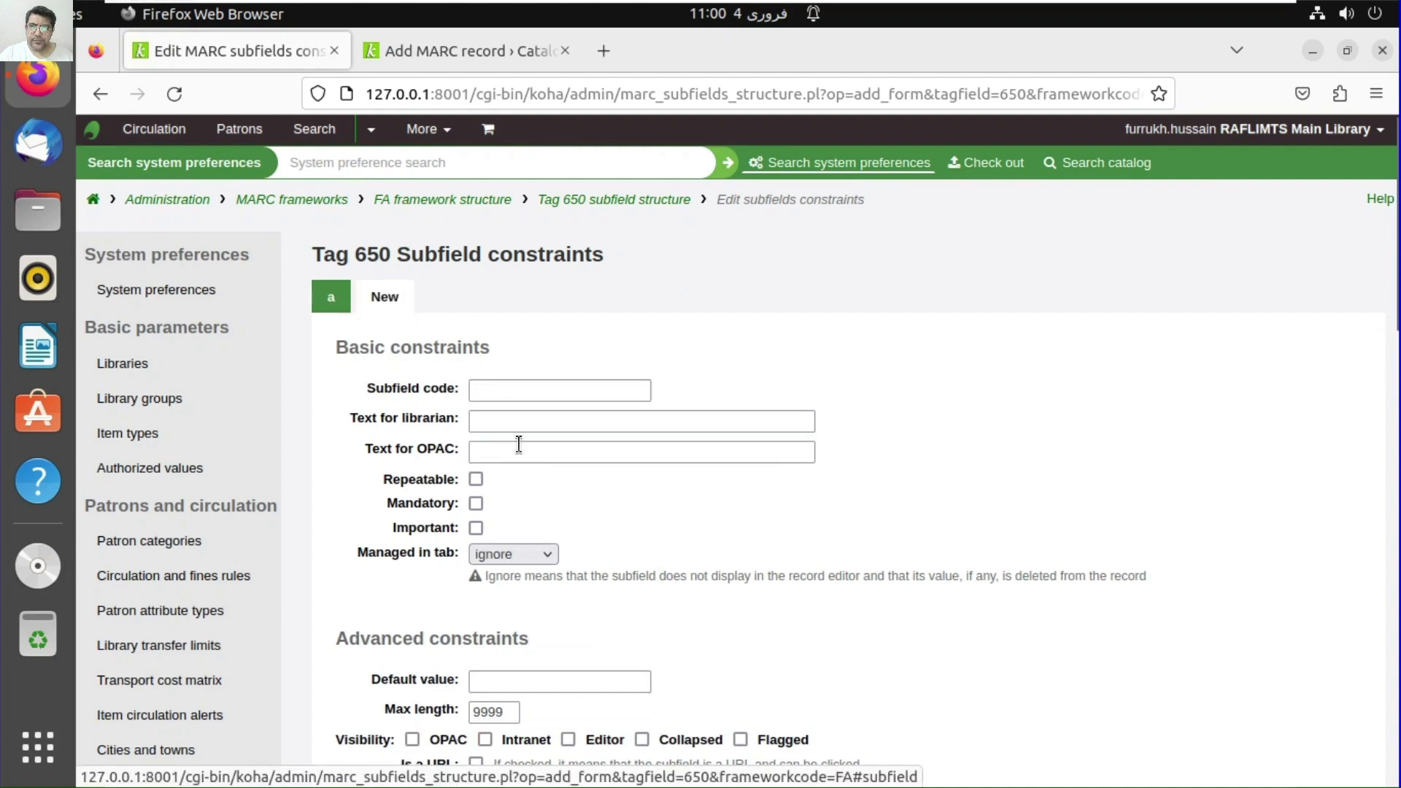
pyautogui.click(547, 397)
pyautogui.write('x')
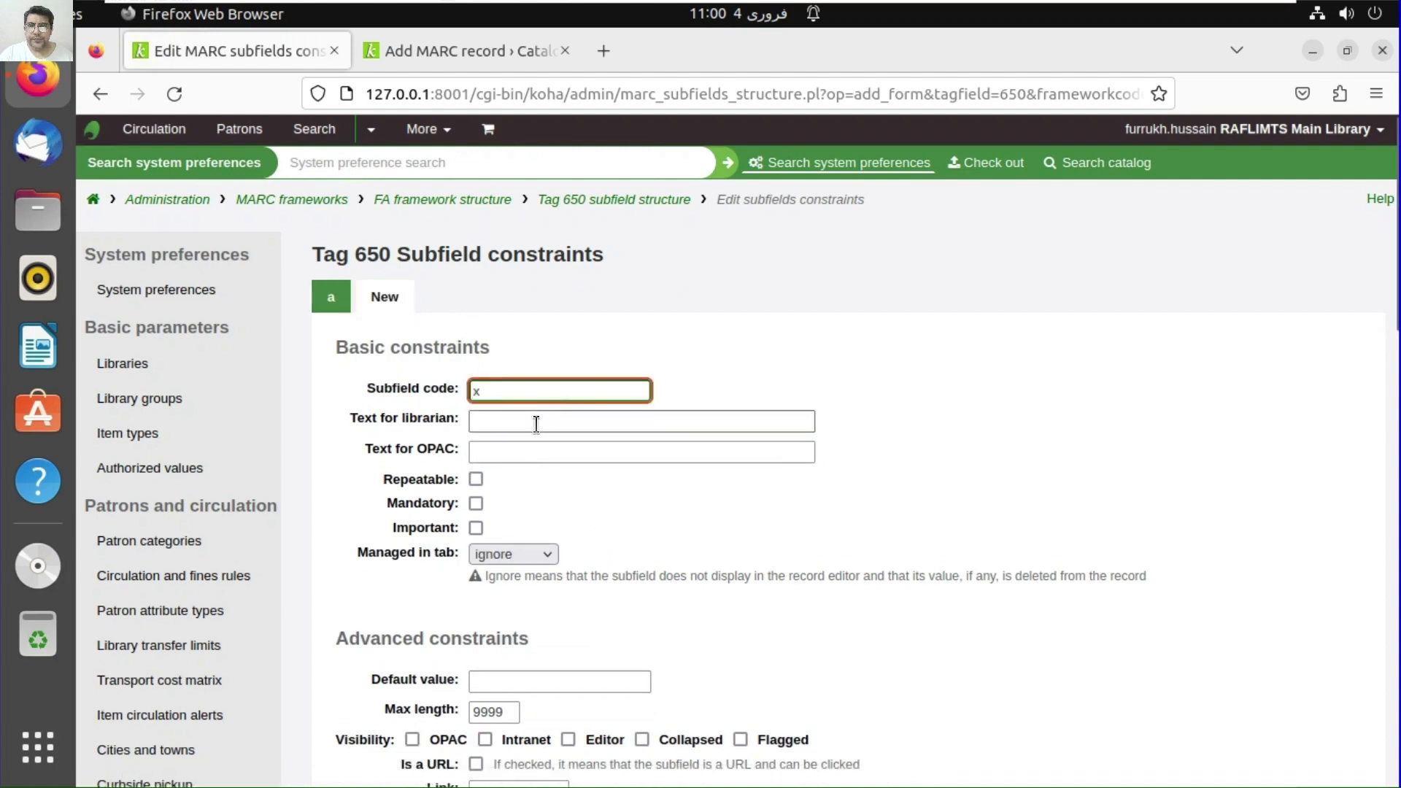
# - Set subfield x's librarian text to Subjectheadings and its OPAC text to Subject Headings, and make it repeatable
pyautogui.click(535, 423)
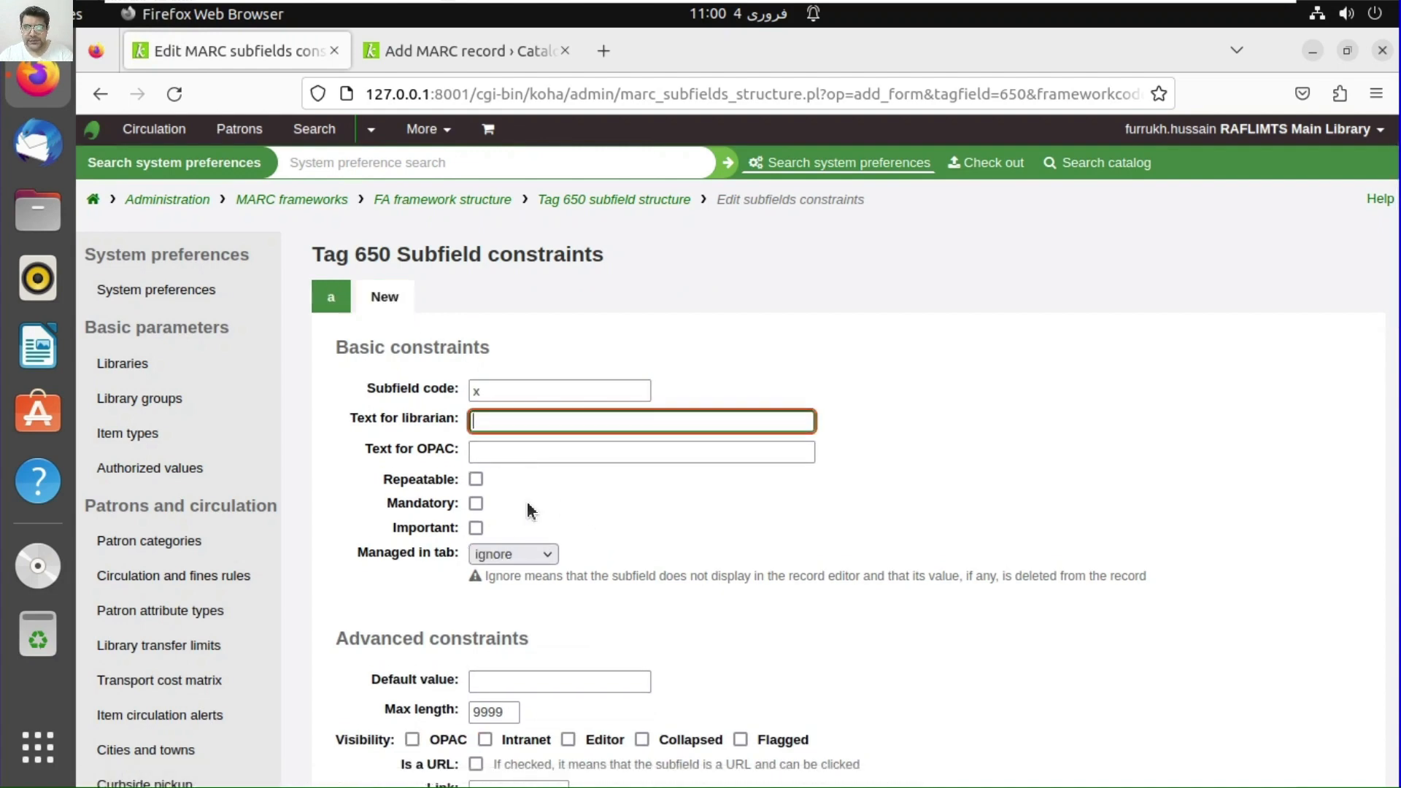
pyautogui.write('Subjectheade')
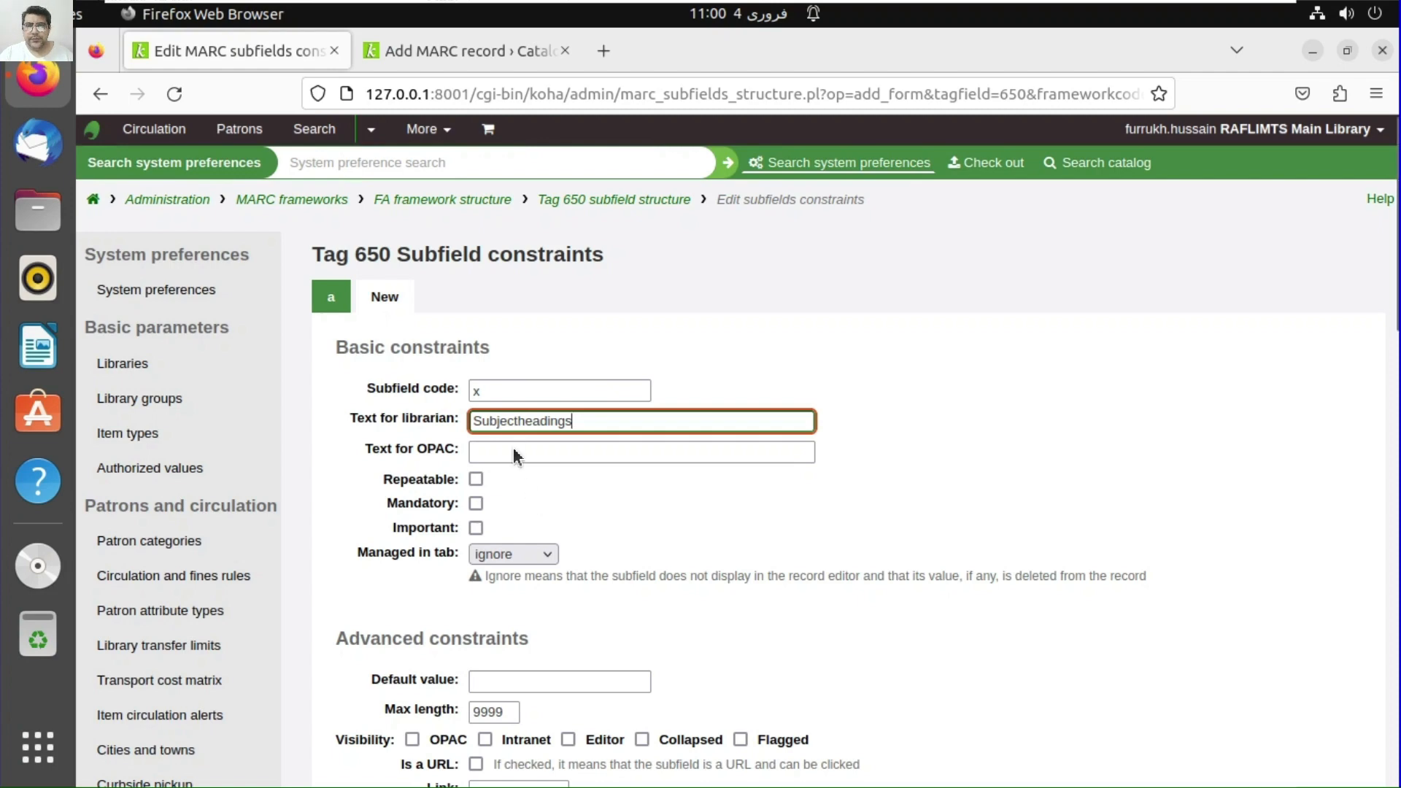
pyautogui.click(510, 452)
pyautogui.write('Subje')
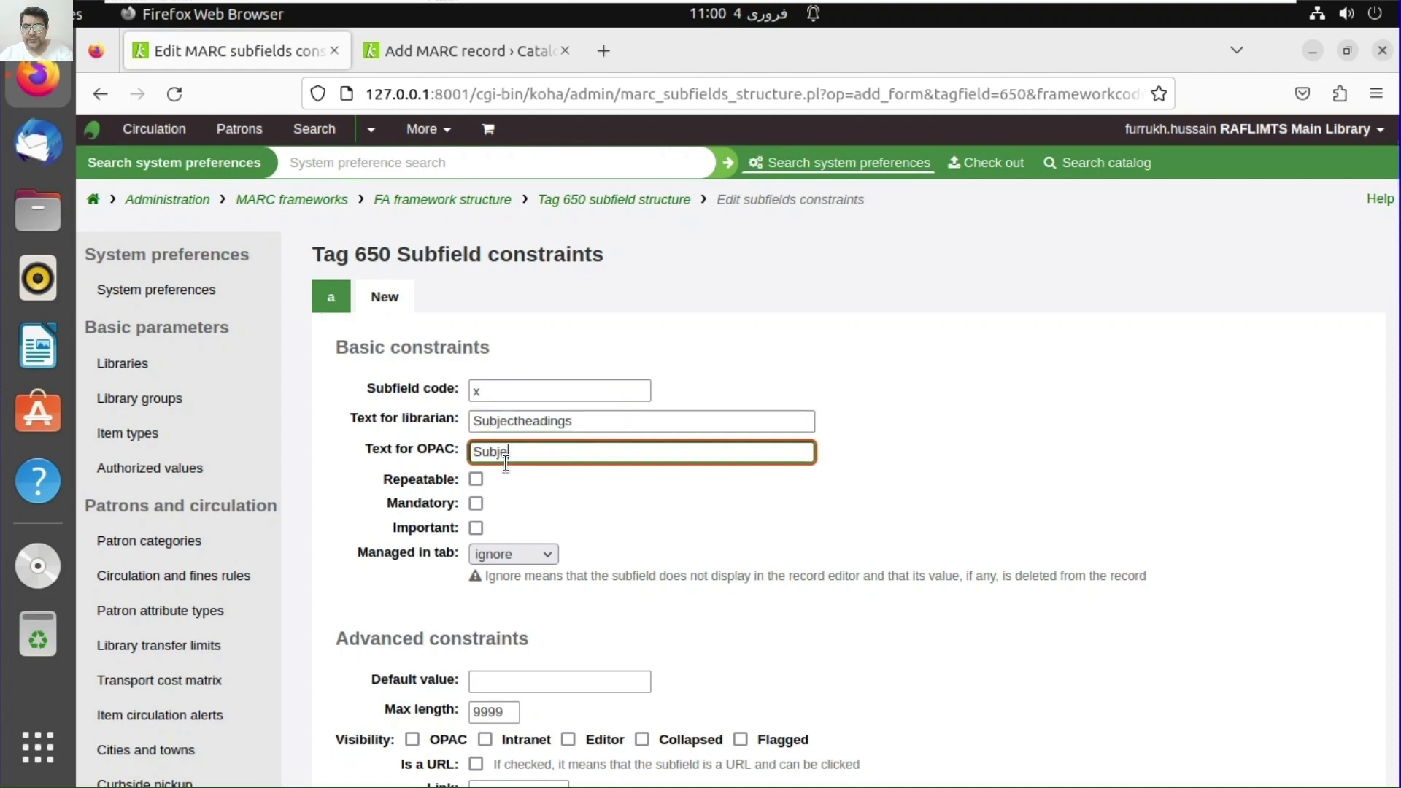
pyautogui.write('ct Headings')
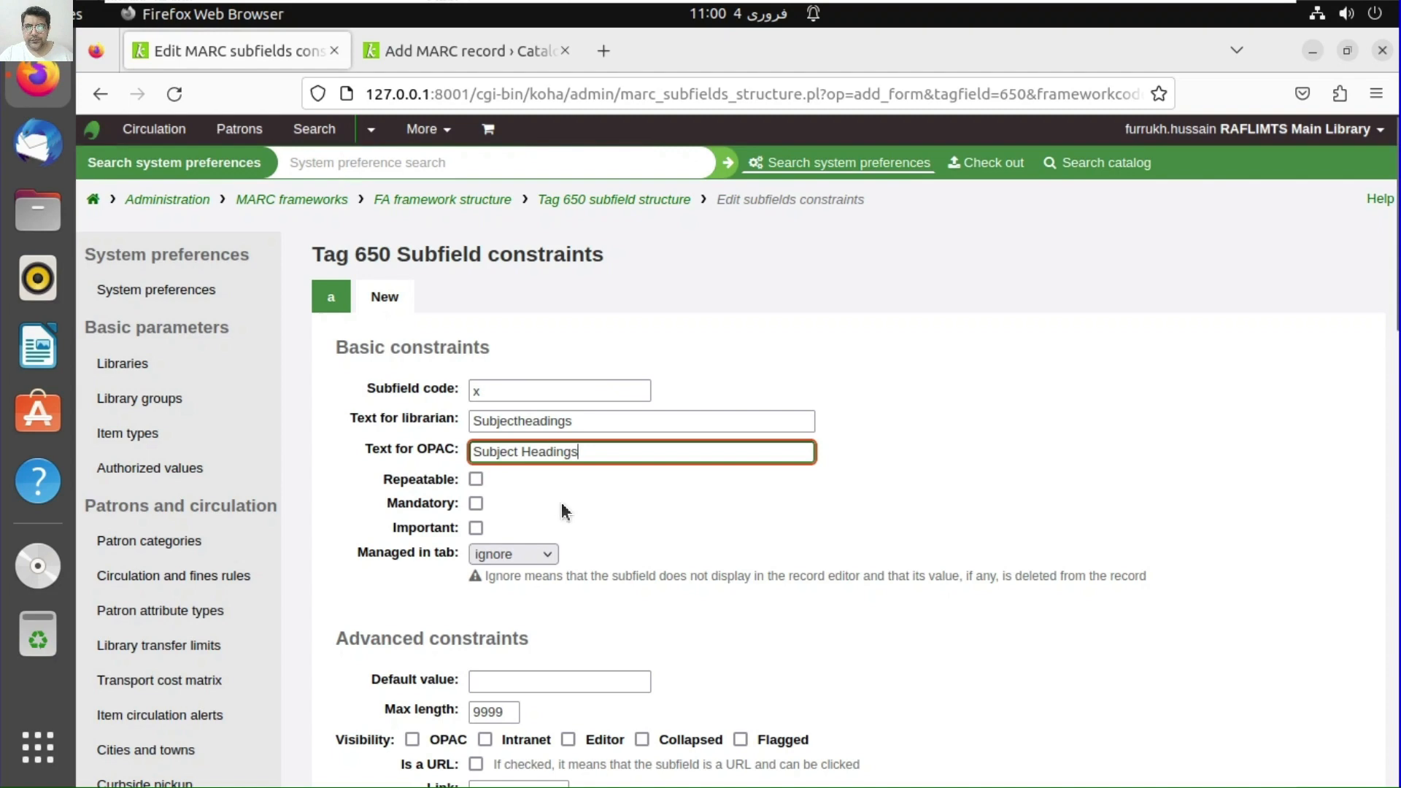
pyautogui.click(476, 478)
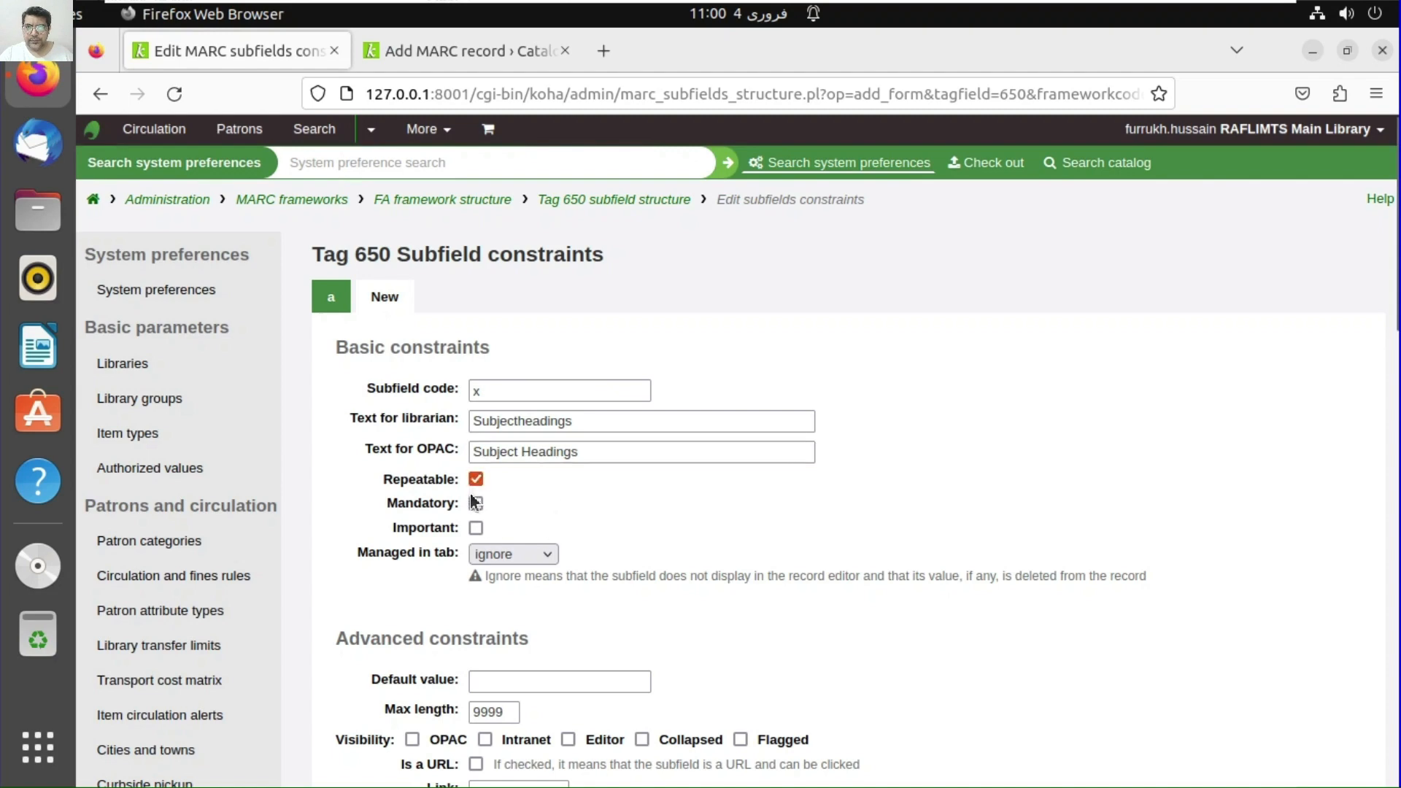
# - Have subfield x managed in tab 0, turn on its OPAC and Intranet visibility, and save the constraints
pyautogui.scroll(-3, 529, 488)
pyautogui.click(522, 317)
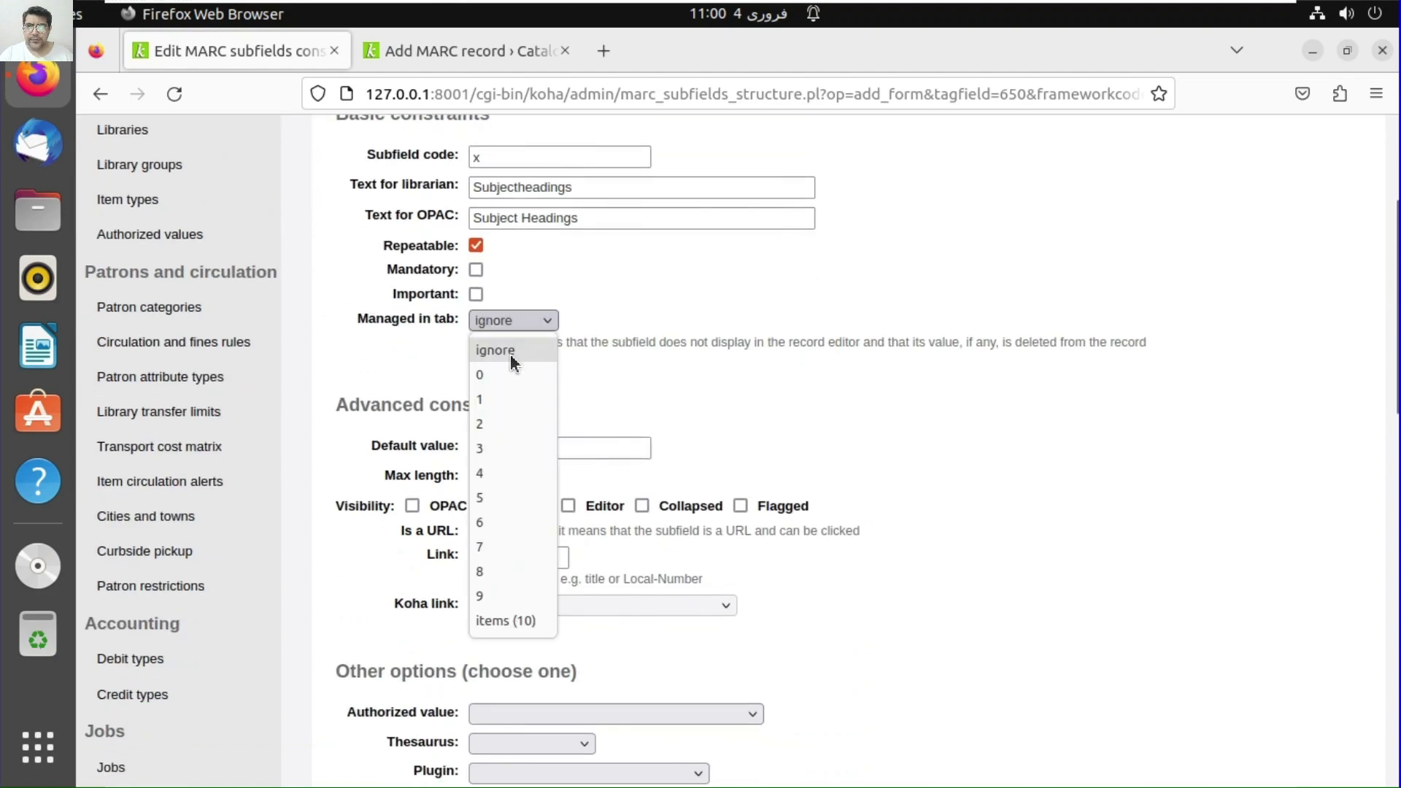
pyautogui.click(508, 373)
pyautogui.scroll(-5, 485, 504)
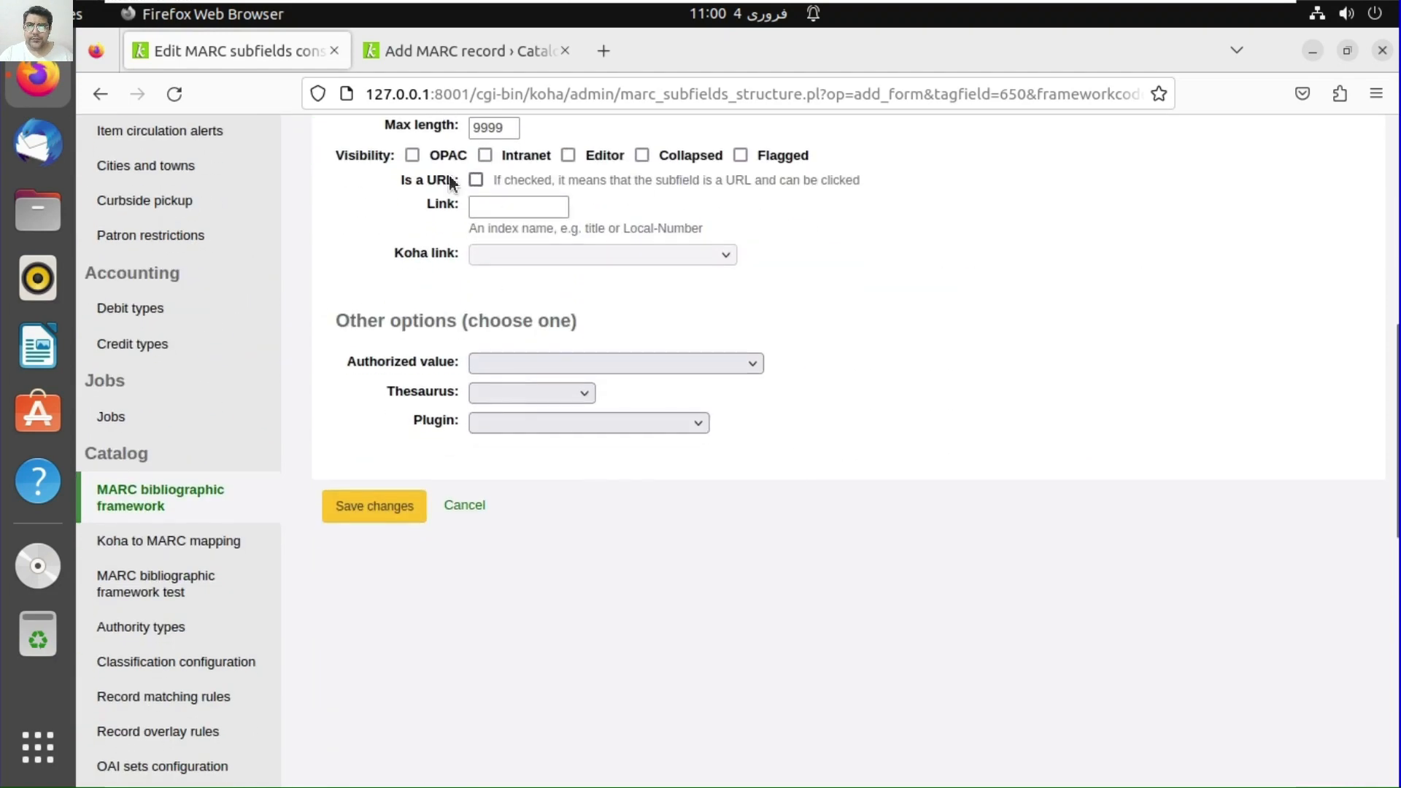
pyautogui.click(412, 154)
pyautogui.click(484, 154)
pyautogui.scroll(-2, 511, 438)
pyautogui.click(374, 387)
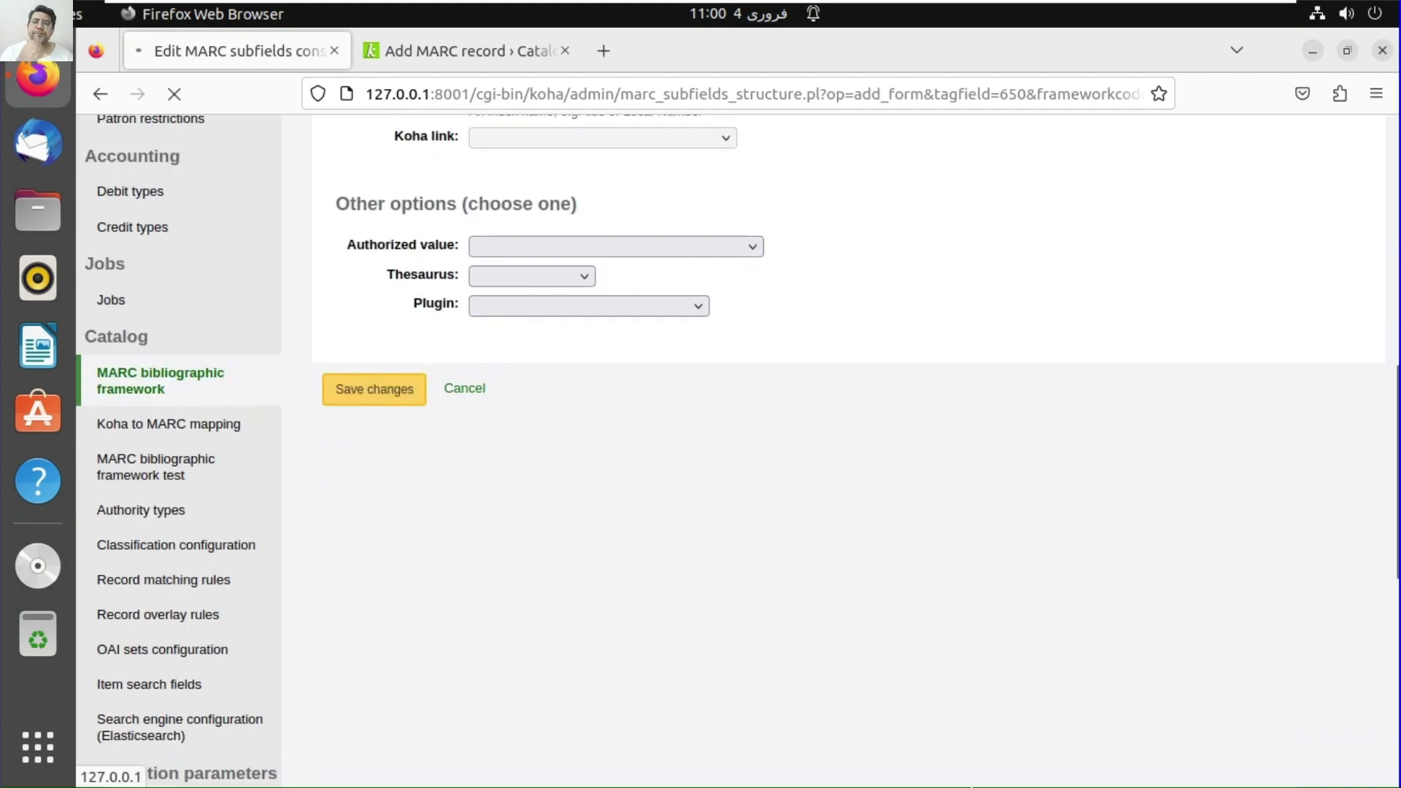
# - Reload the Add MARC record form for the Fast Add Framework and go to tag 650
pyautogui.click(475, 56)
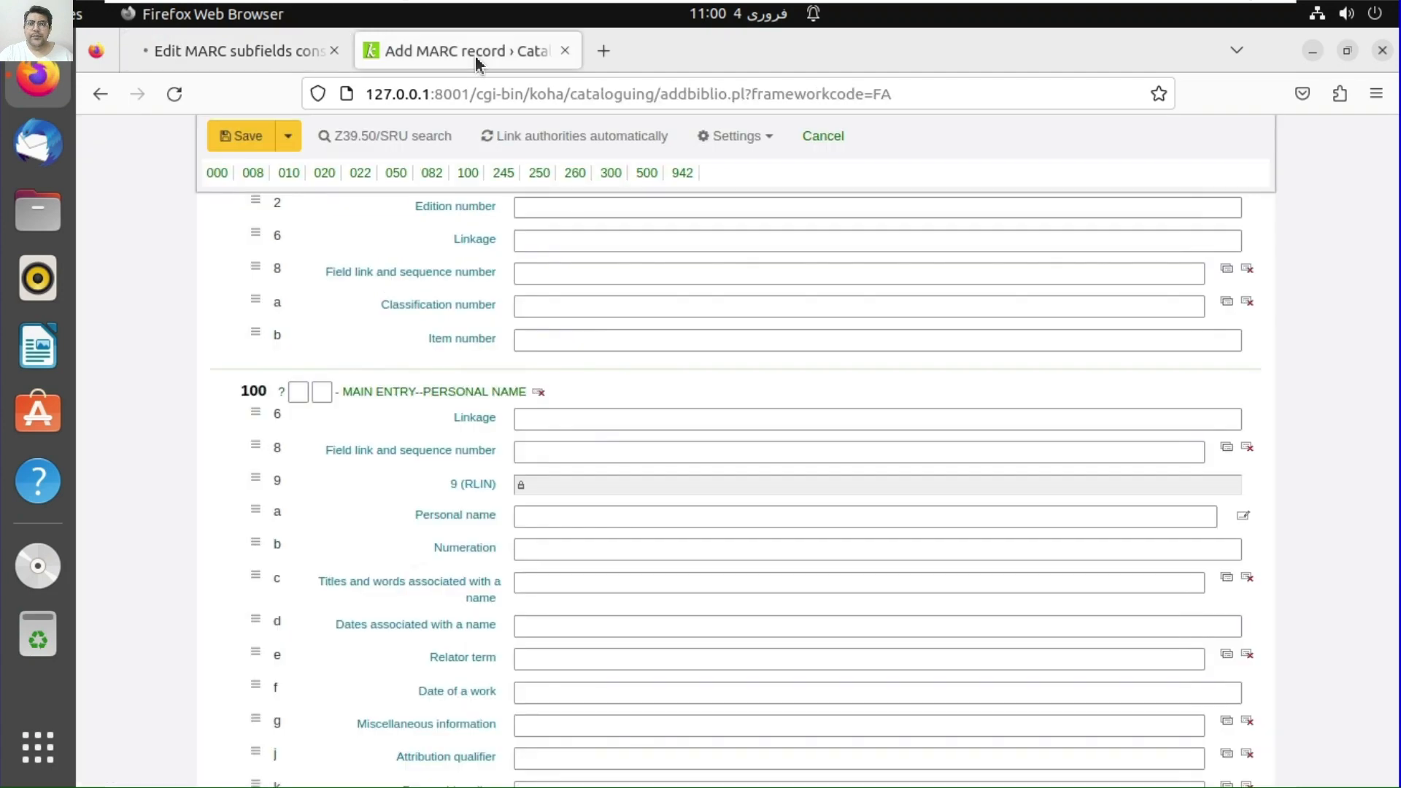
pyautogui.scroll(15, 730, 613)
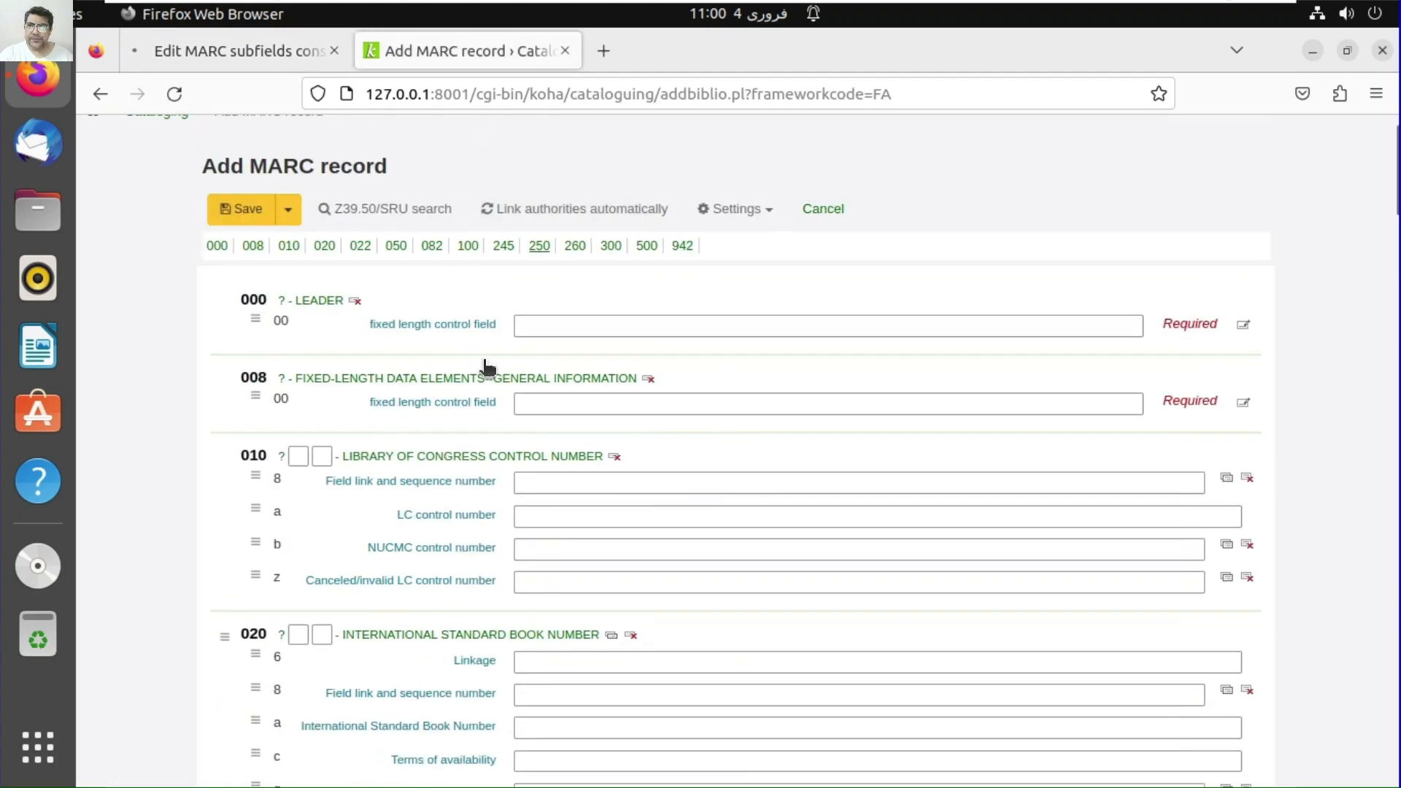
pyautogui.click(274, 45)
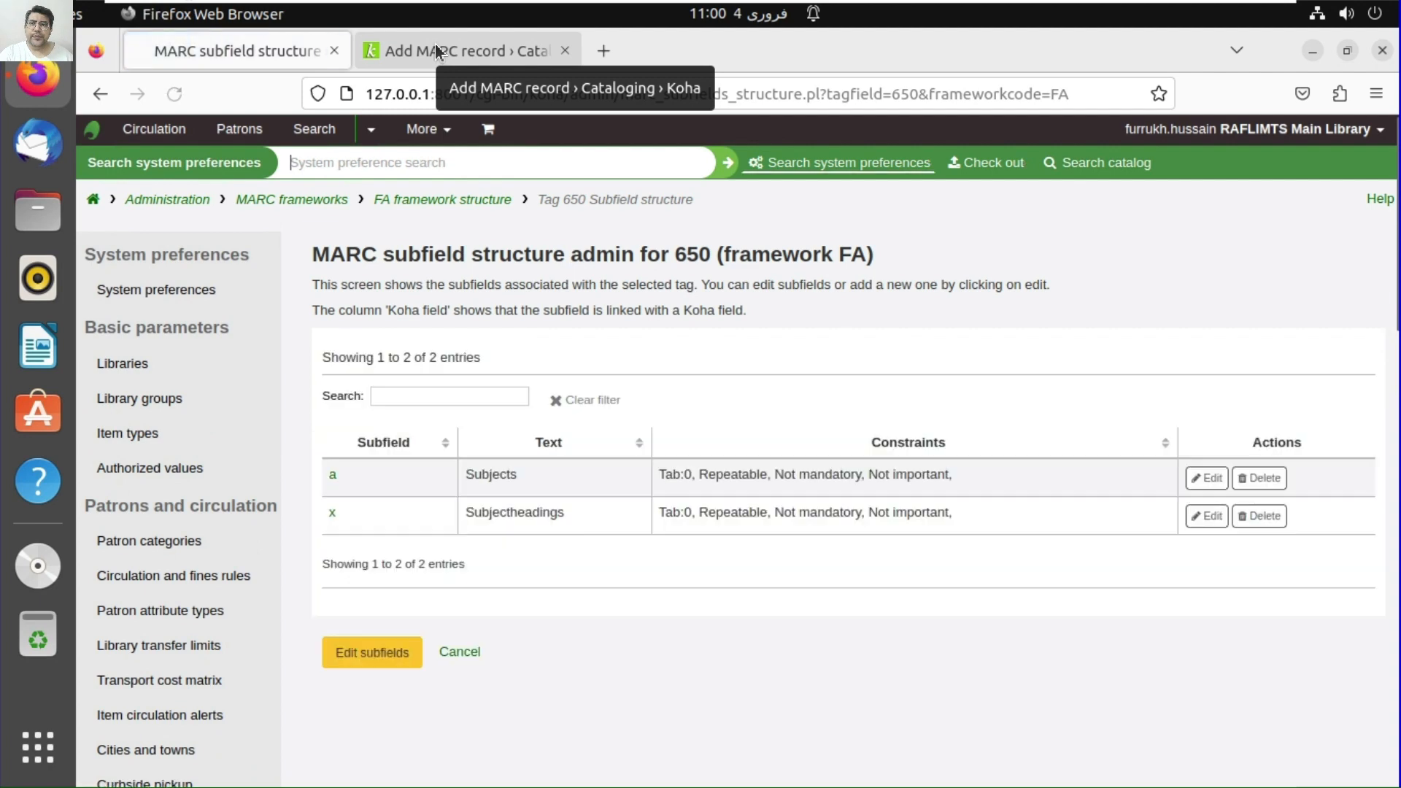
pyautogui.click(435, 49)
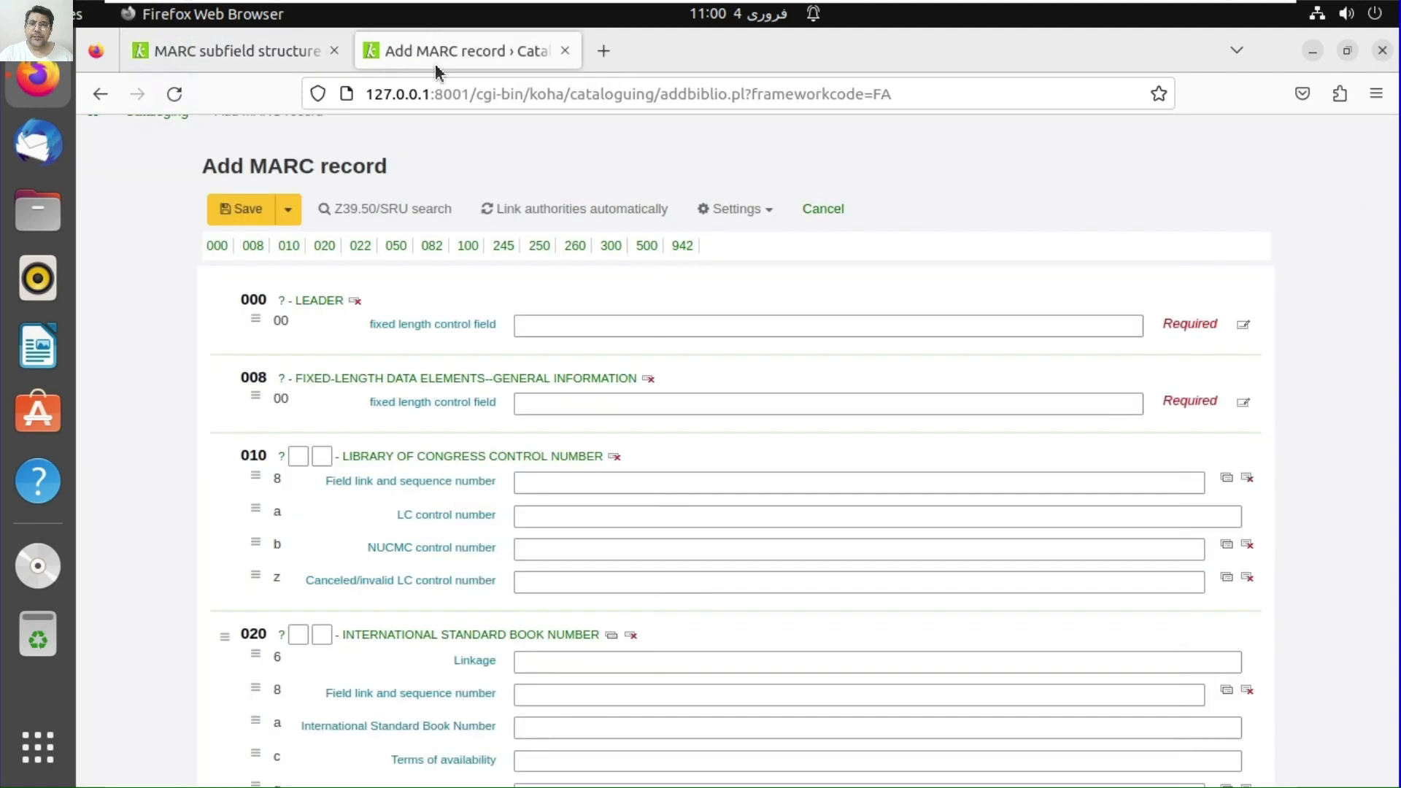
pyautogui.click(182, 94)
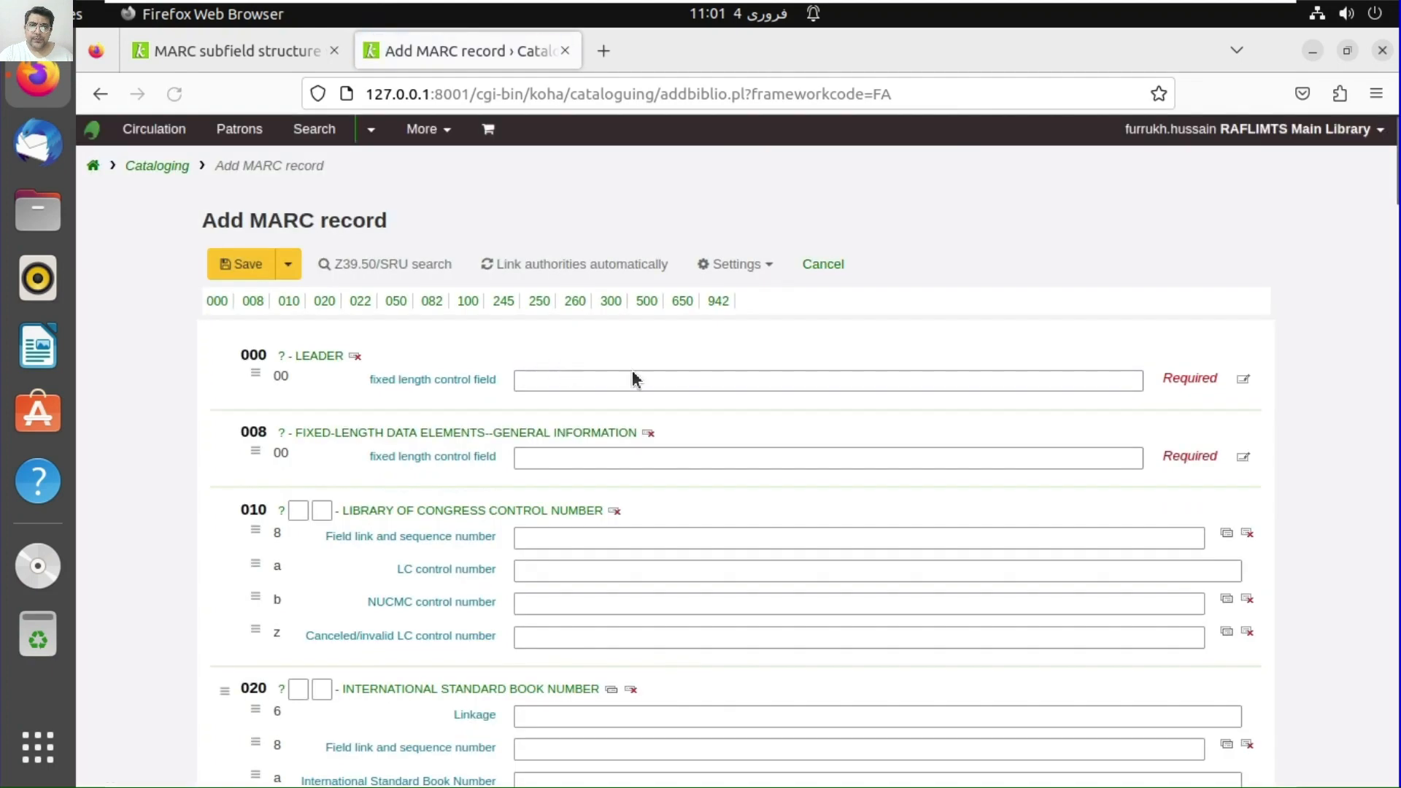
pyautogui.click(682, 301)
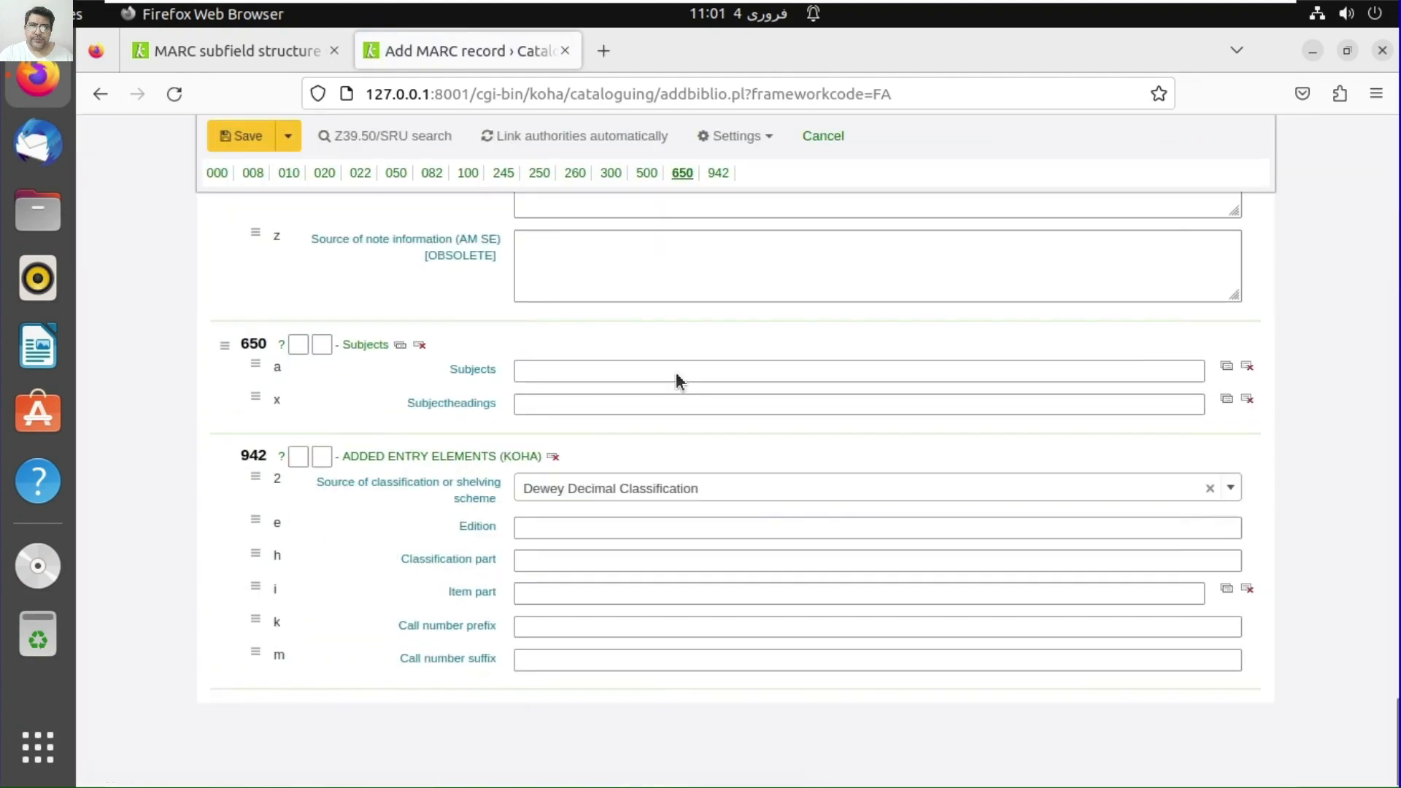
# - Examine the Subjects and Subjectheadings subfields of tag 650, and look back over the record form's other tags
pyautogui.scroll(3, 696, 568)
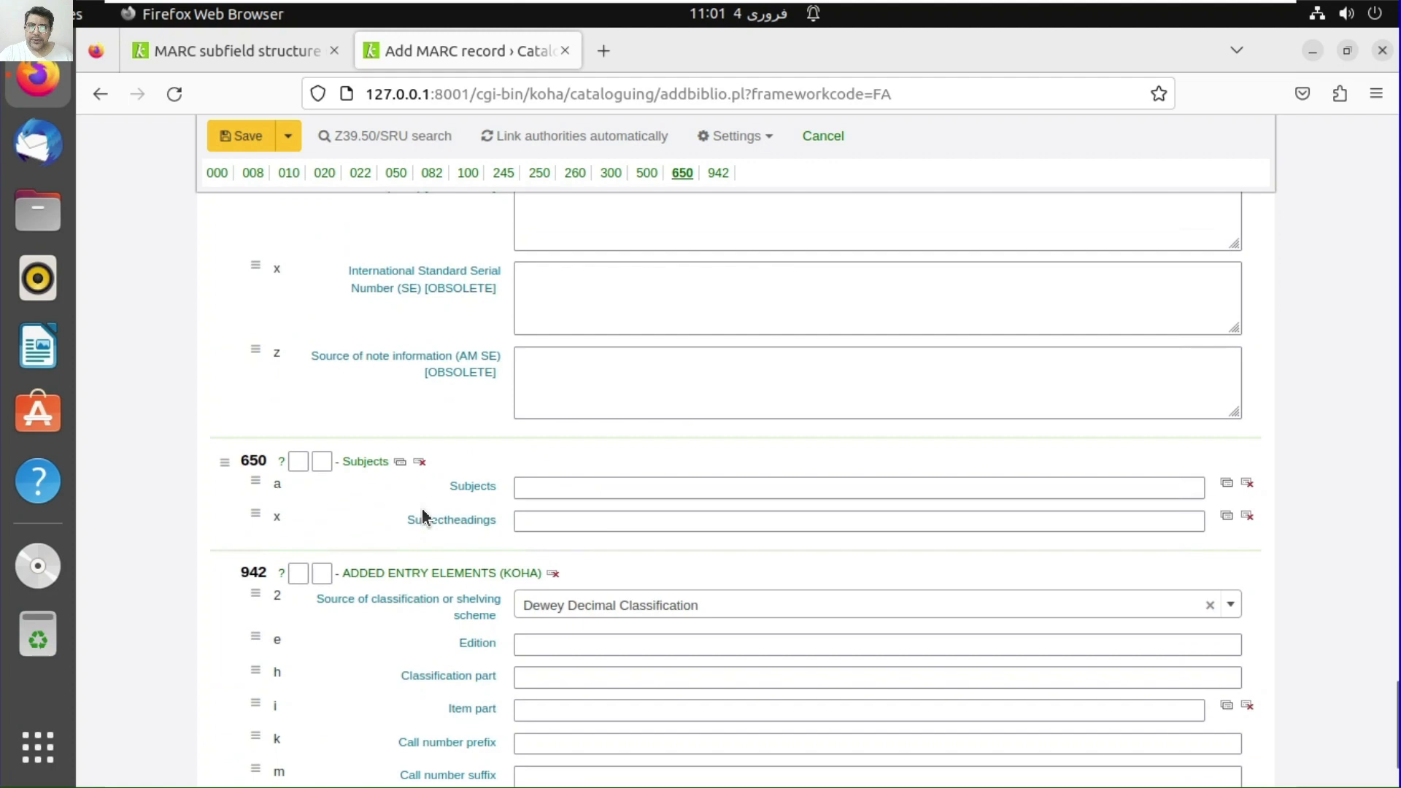
pyautogui.click(573, 491)
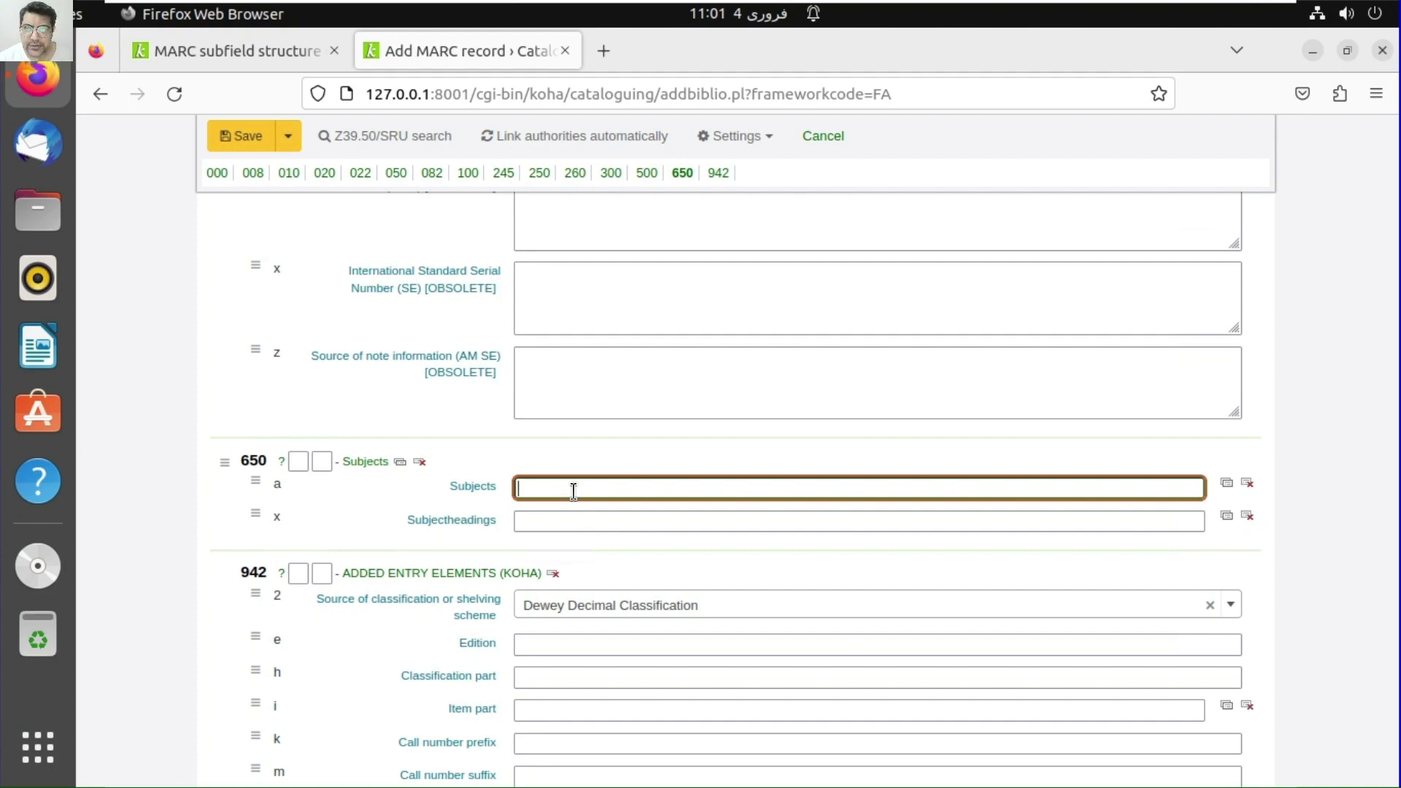
pyautogui.click(546, 527)
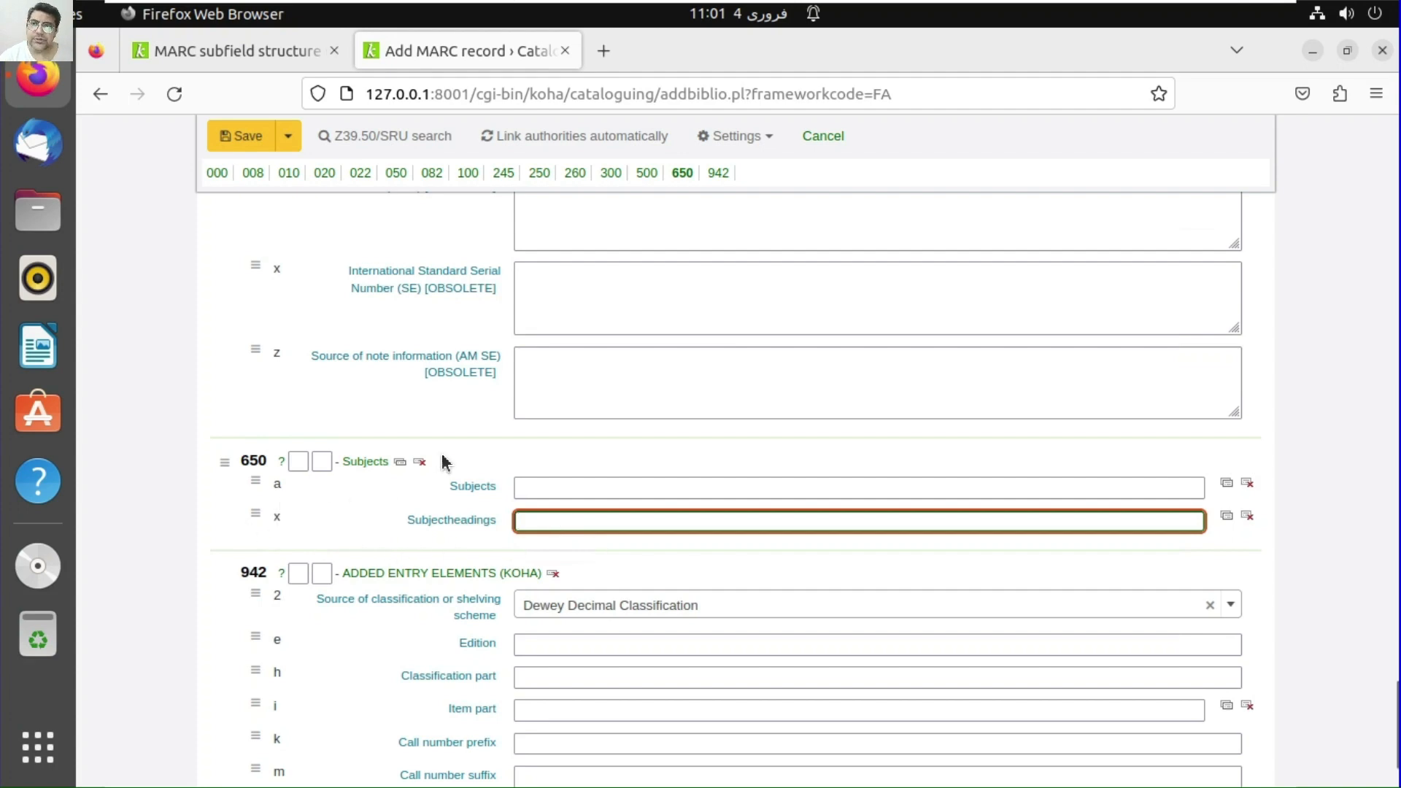
pyautogui.scroll(3, 876, 511)
pyautogui.scroll(-3, 888, 516)
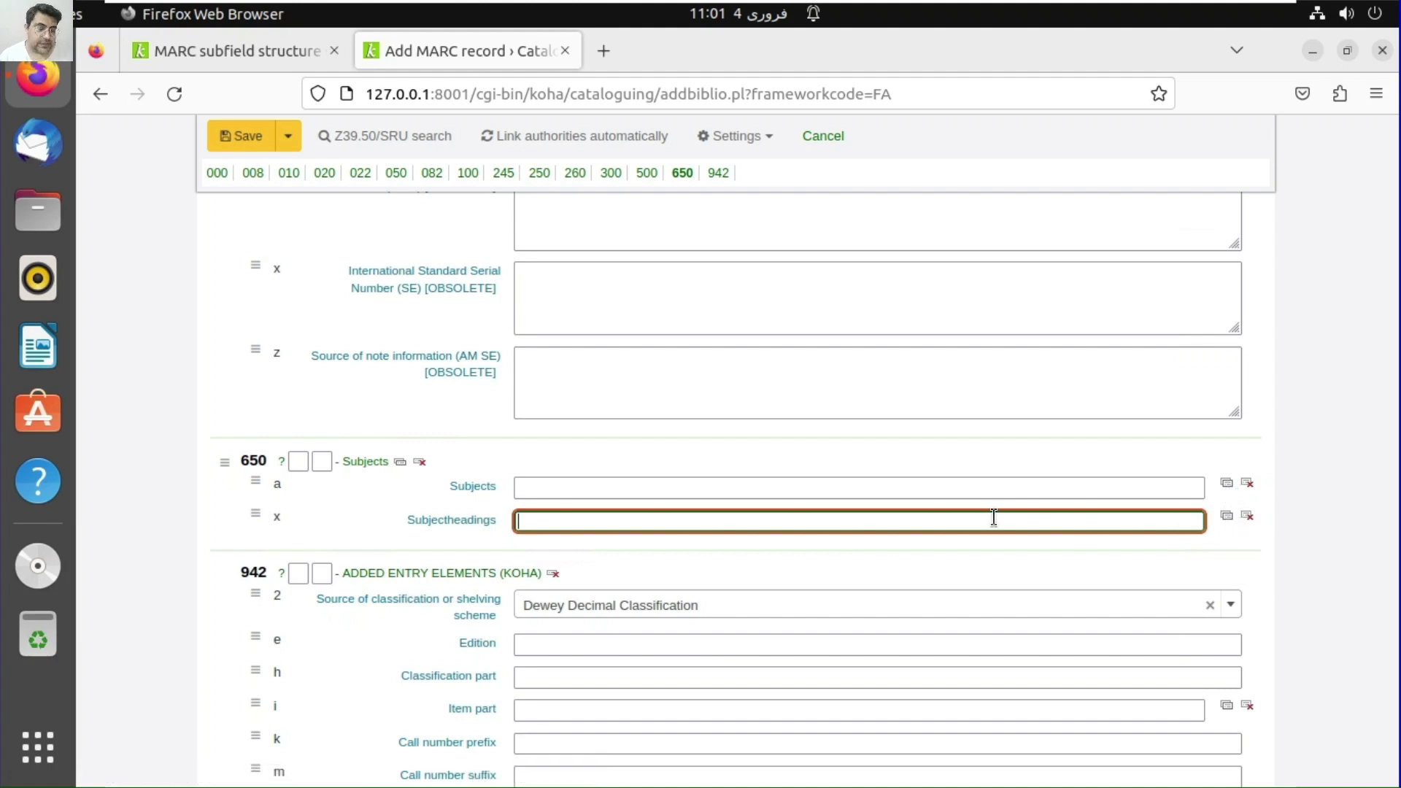
pyautogui.scroll(20, 993, 517)
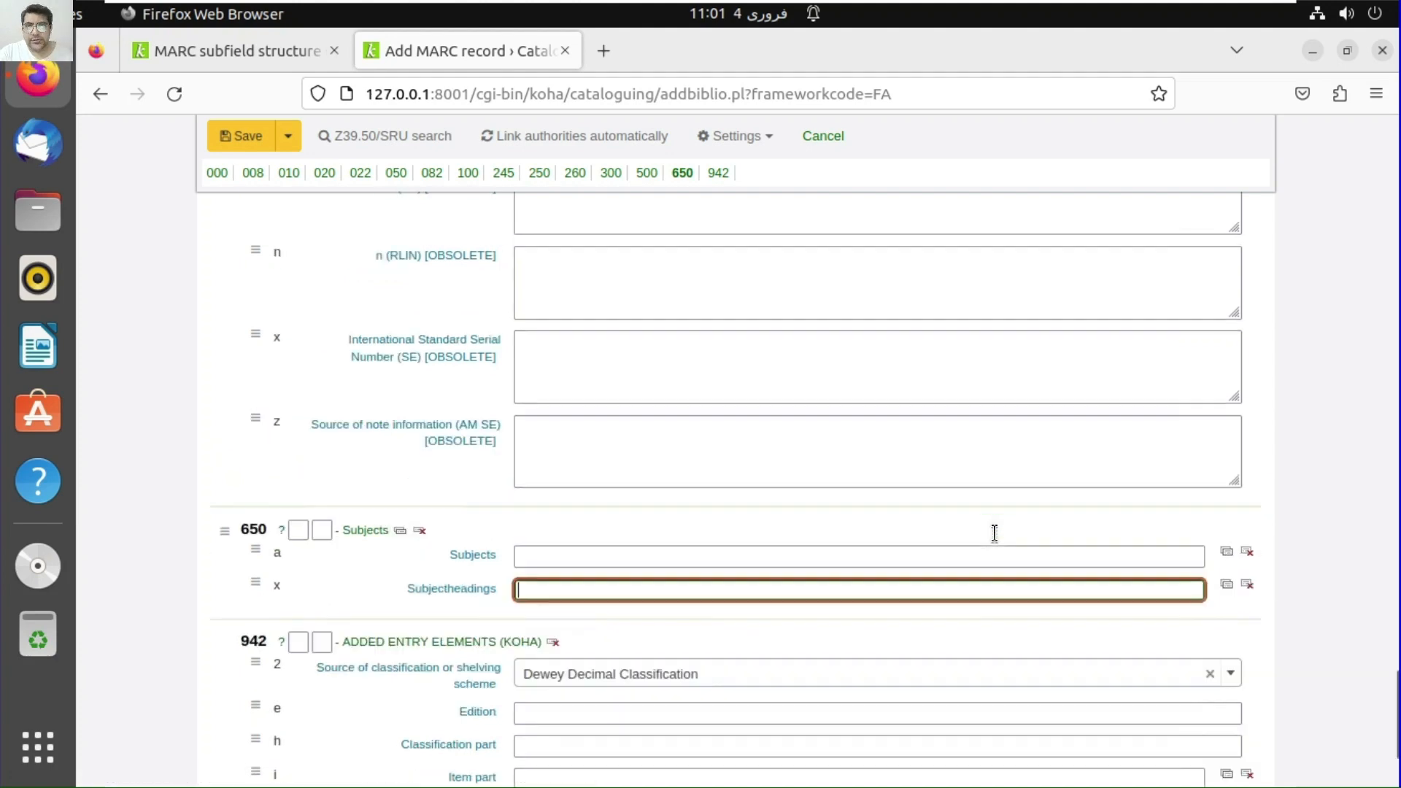
pyautogui.scroll(20, 993, 533)
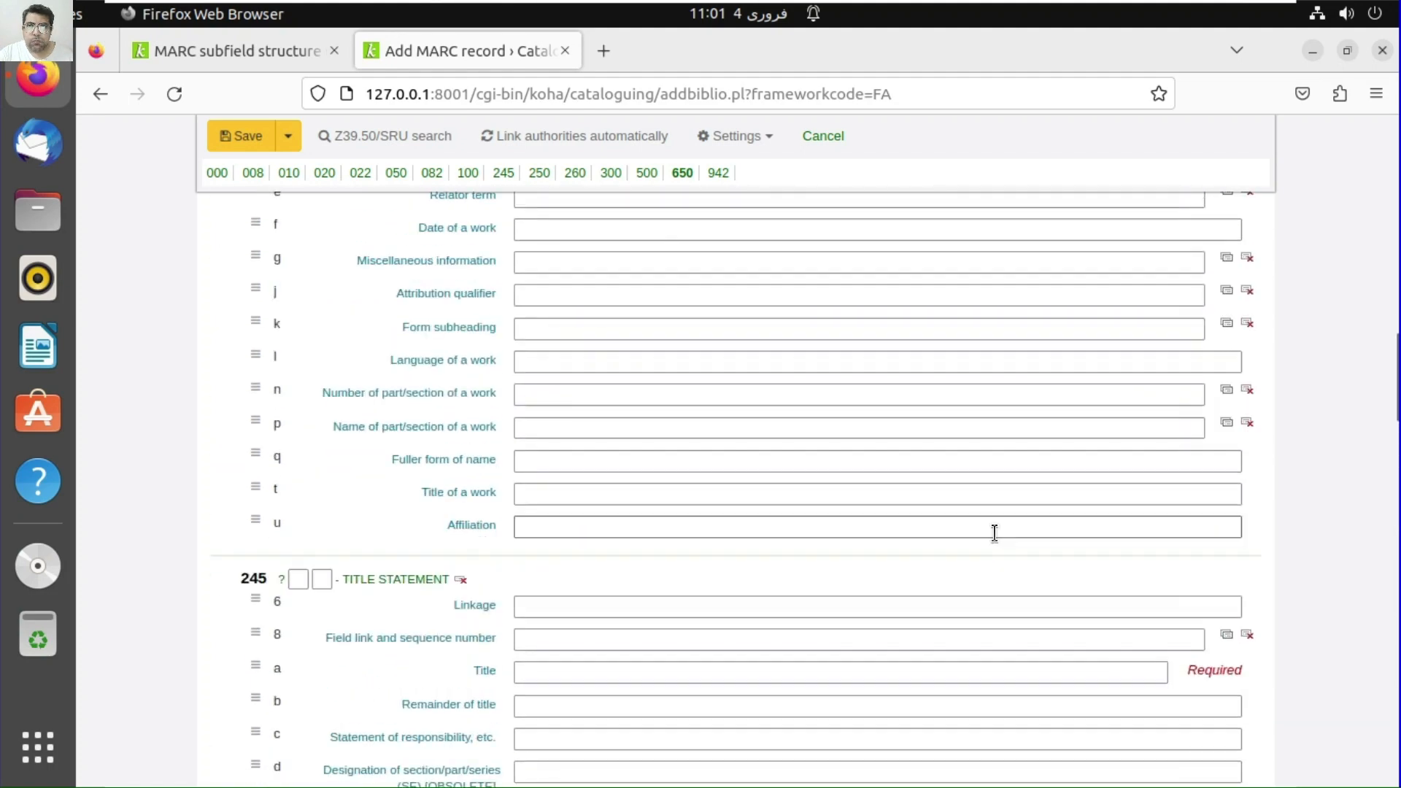
pyautogui.scroll(2, 963, 523)
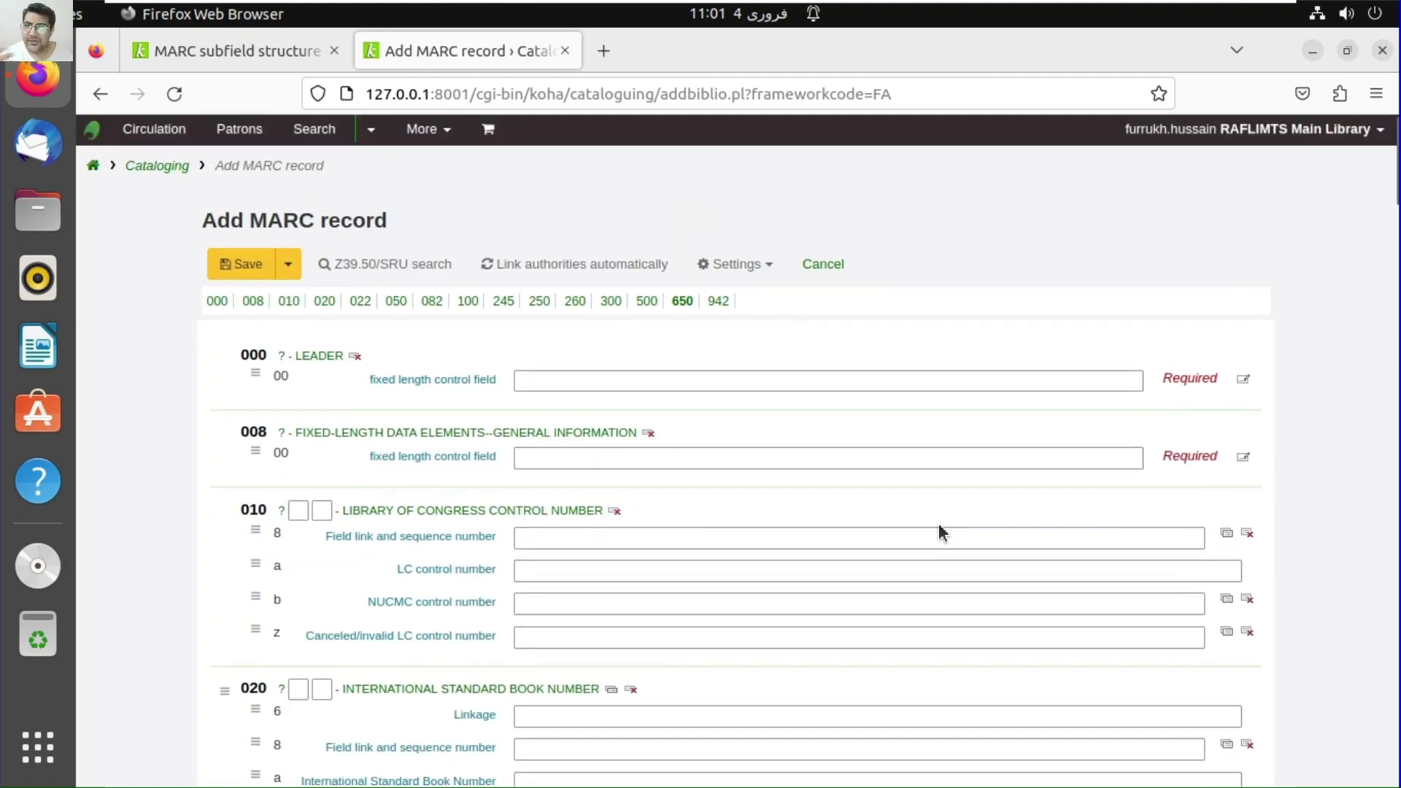
# - Open Classification configuration from Koha administration and review the classification sources, filing rules and splitting rules
pyautogui.click(265, 55)
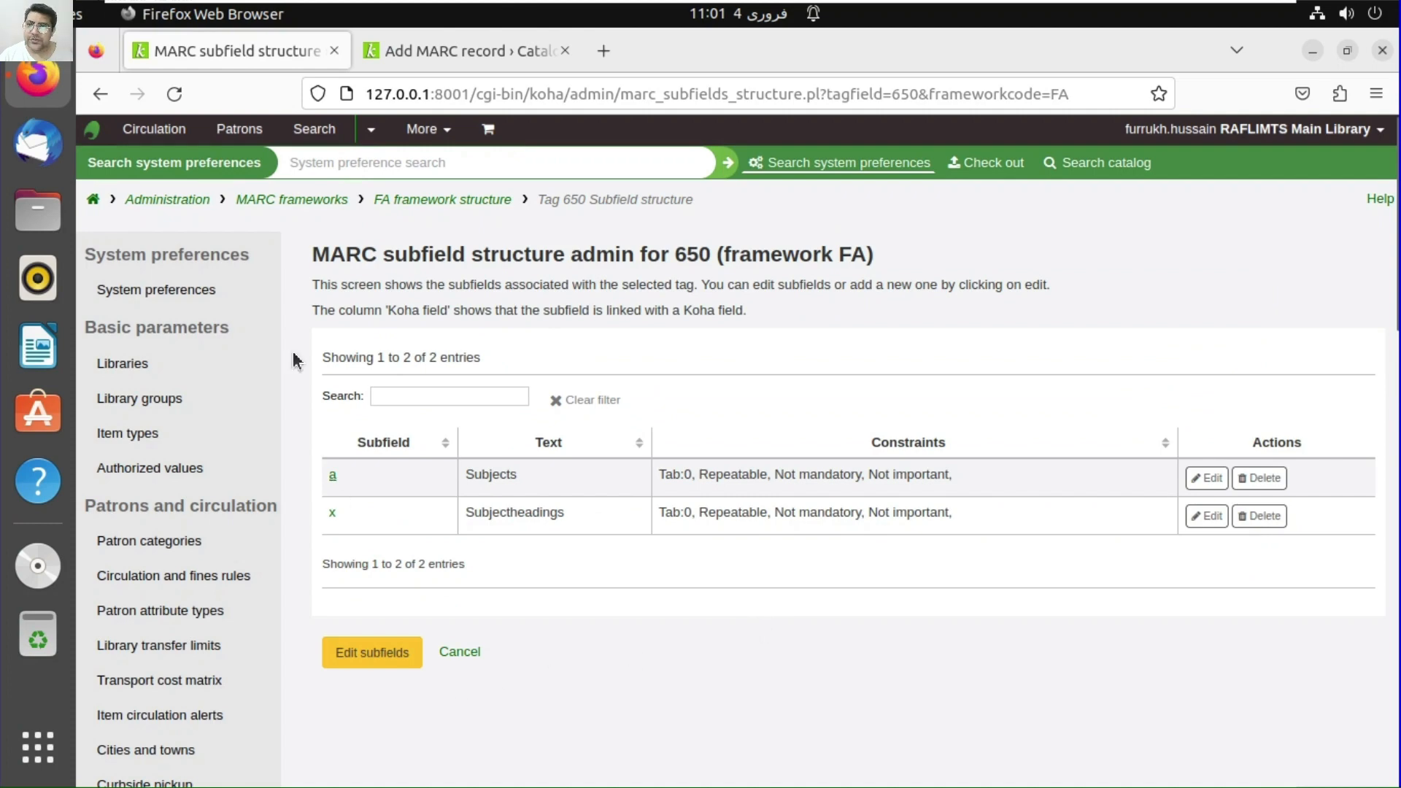
pyautogui.click(155, 199)
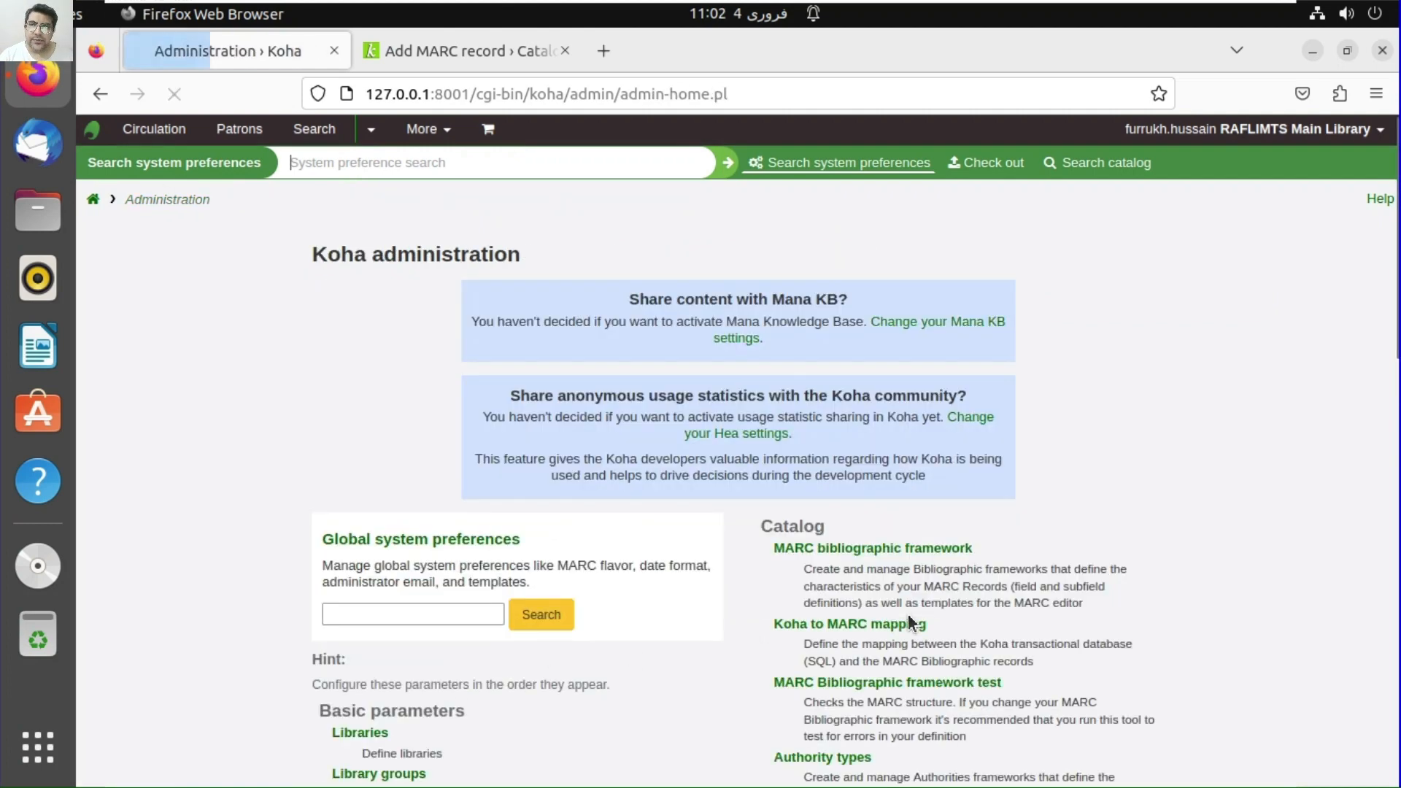
pyautogui.scroll(-5, 907, 620)
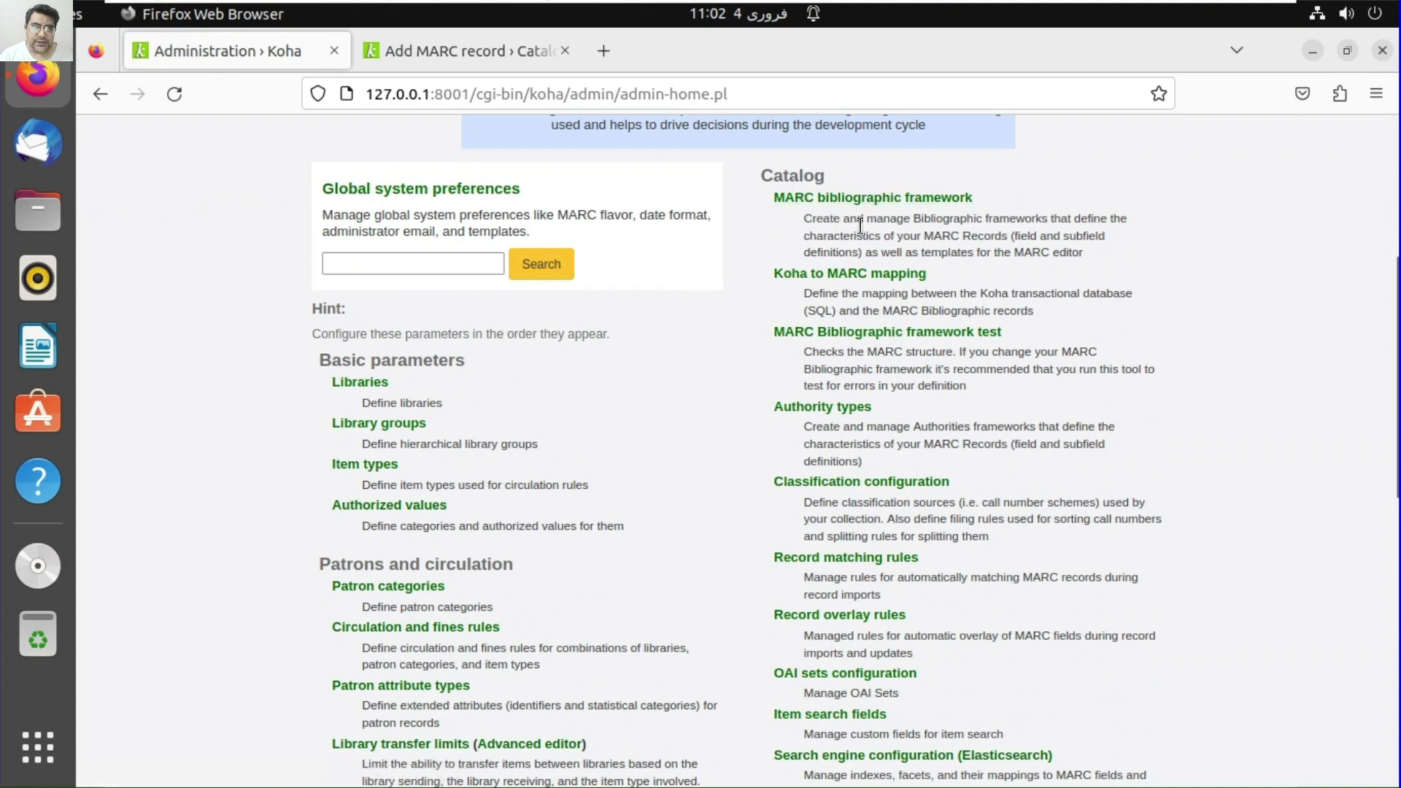
pyautogui.scroll(-3, 1030, 453)
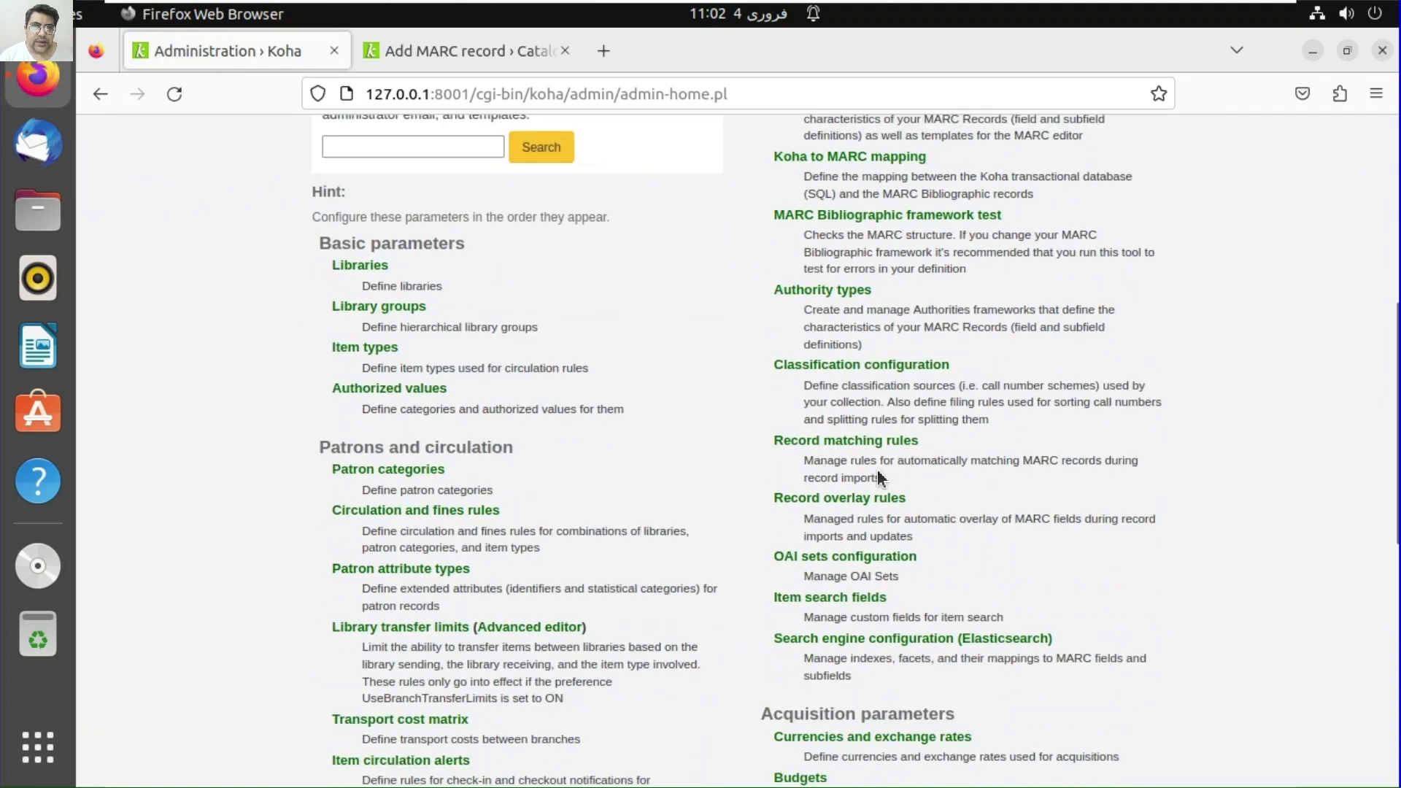
pyautogui.click(845, 376)
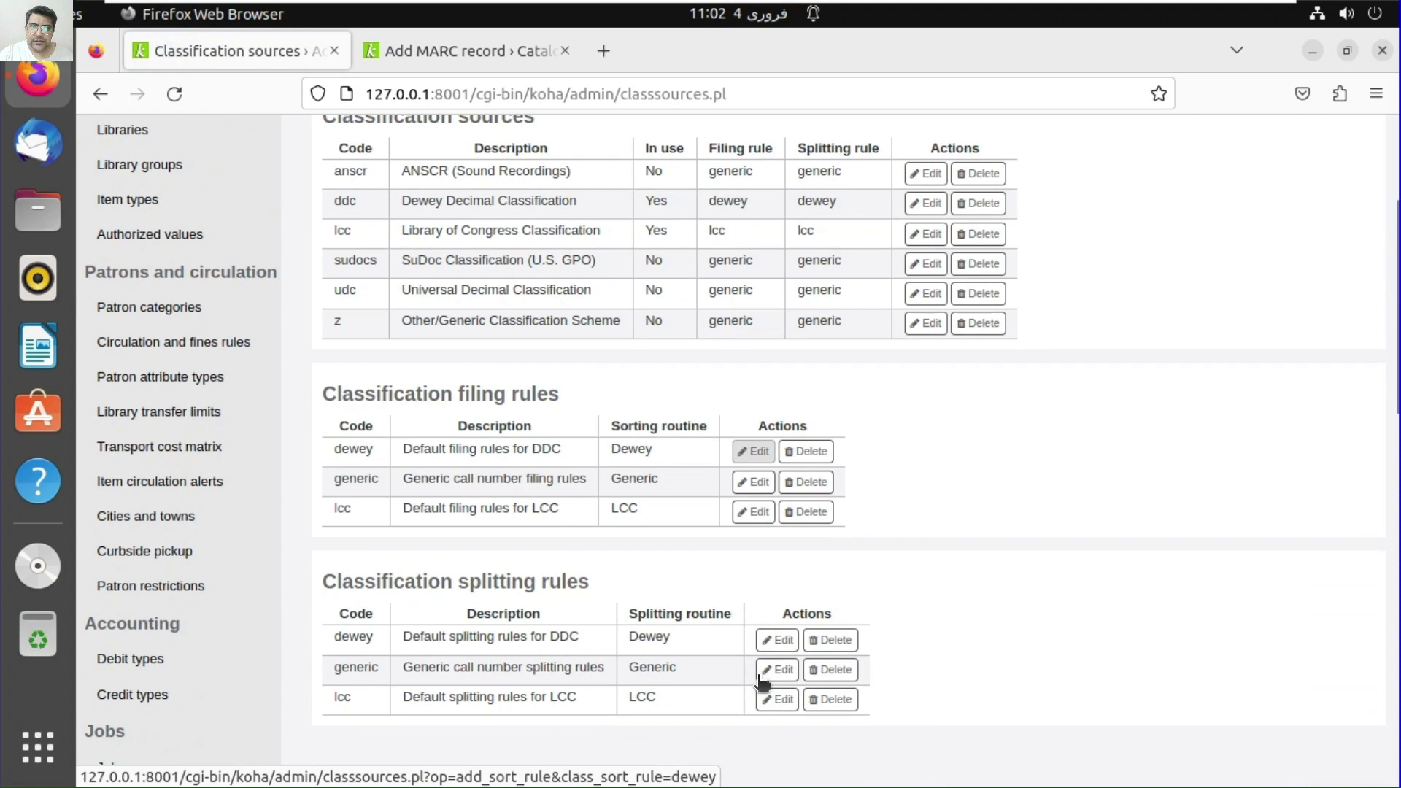
pyautogui.scroll(3, 762, 678)
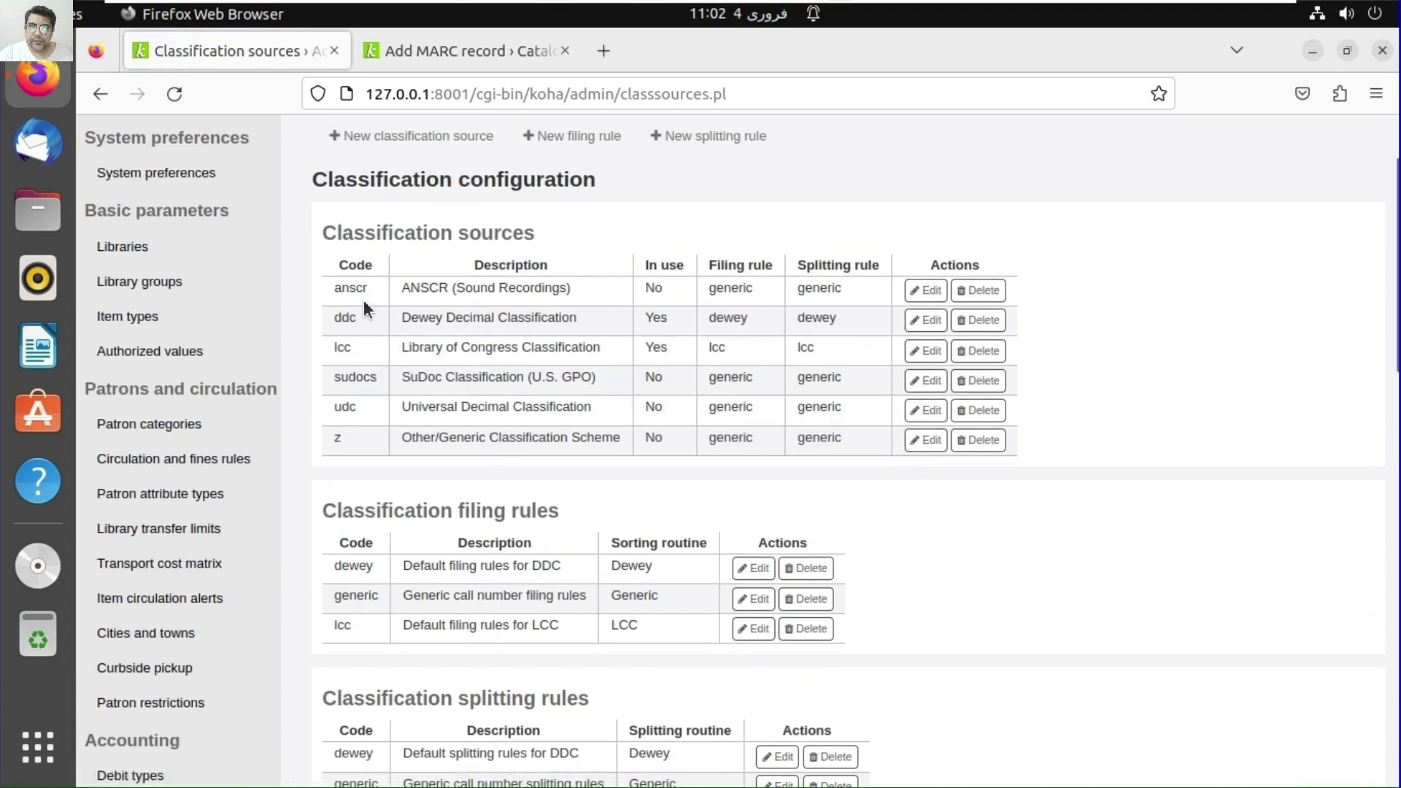
pyautogui.scroll(-3, 843, 489)
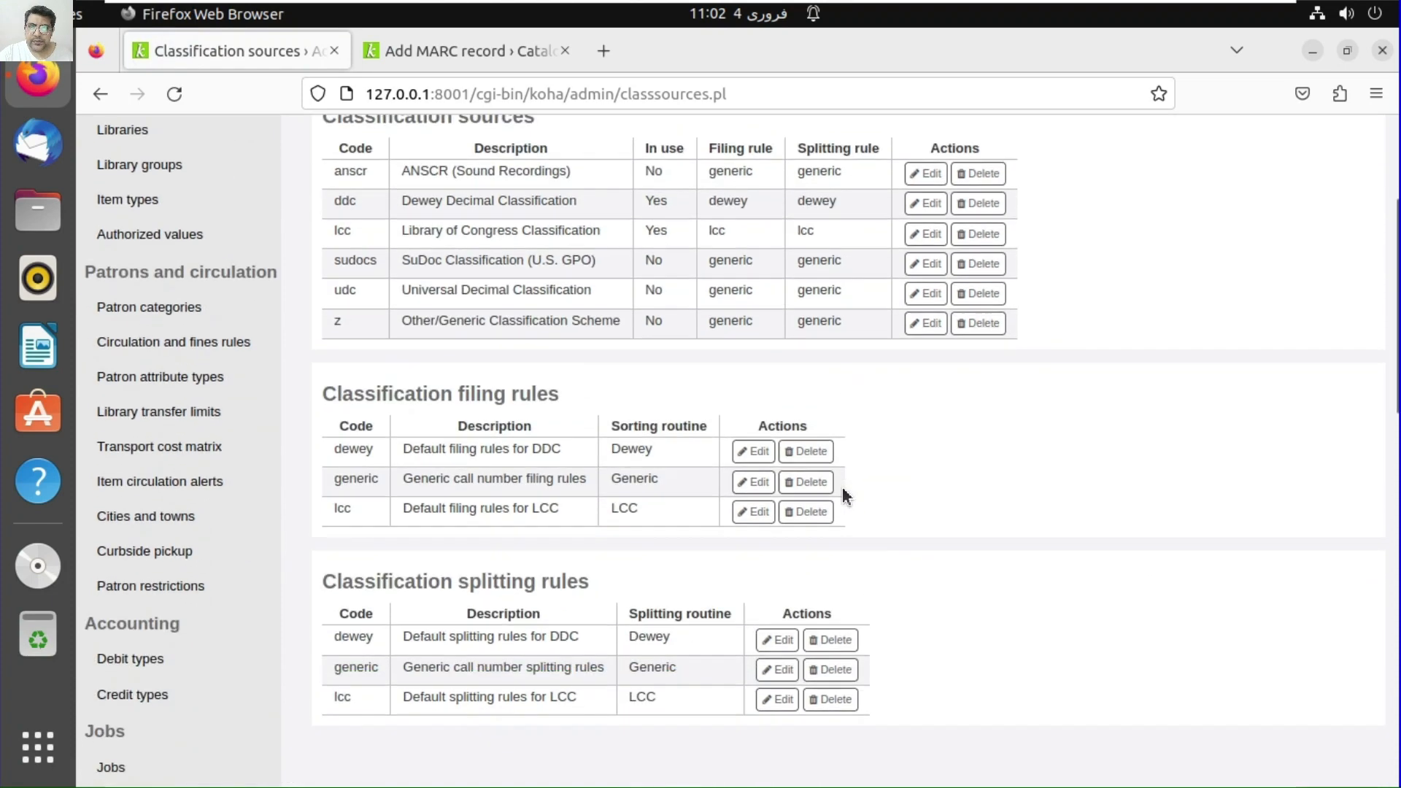
pyautogui.scroll(-1, 843, 496)
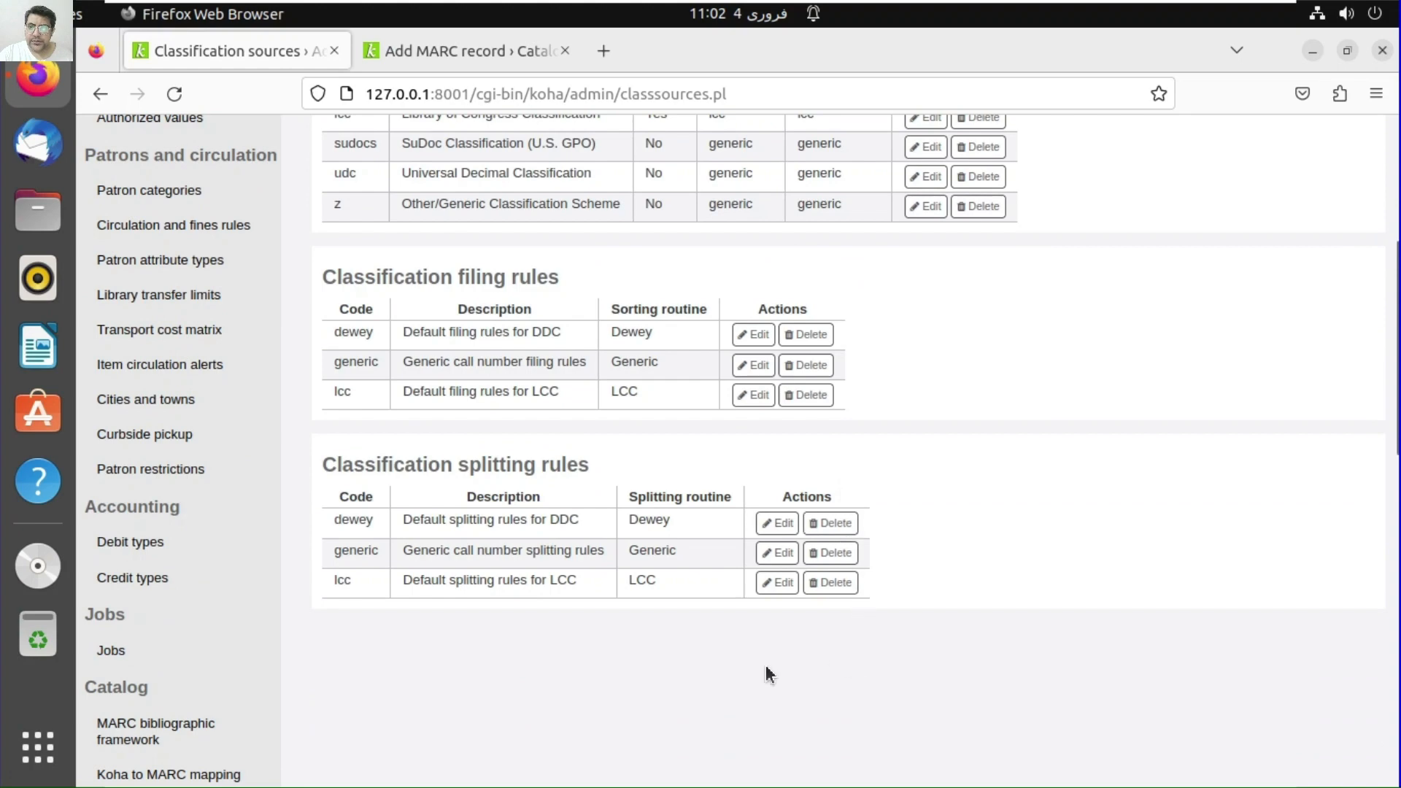
# - Return to Koha administration and look over the Catalog and Acquisition parameters sections
pyautogui.scroll(5, 531, 589)
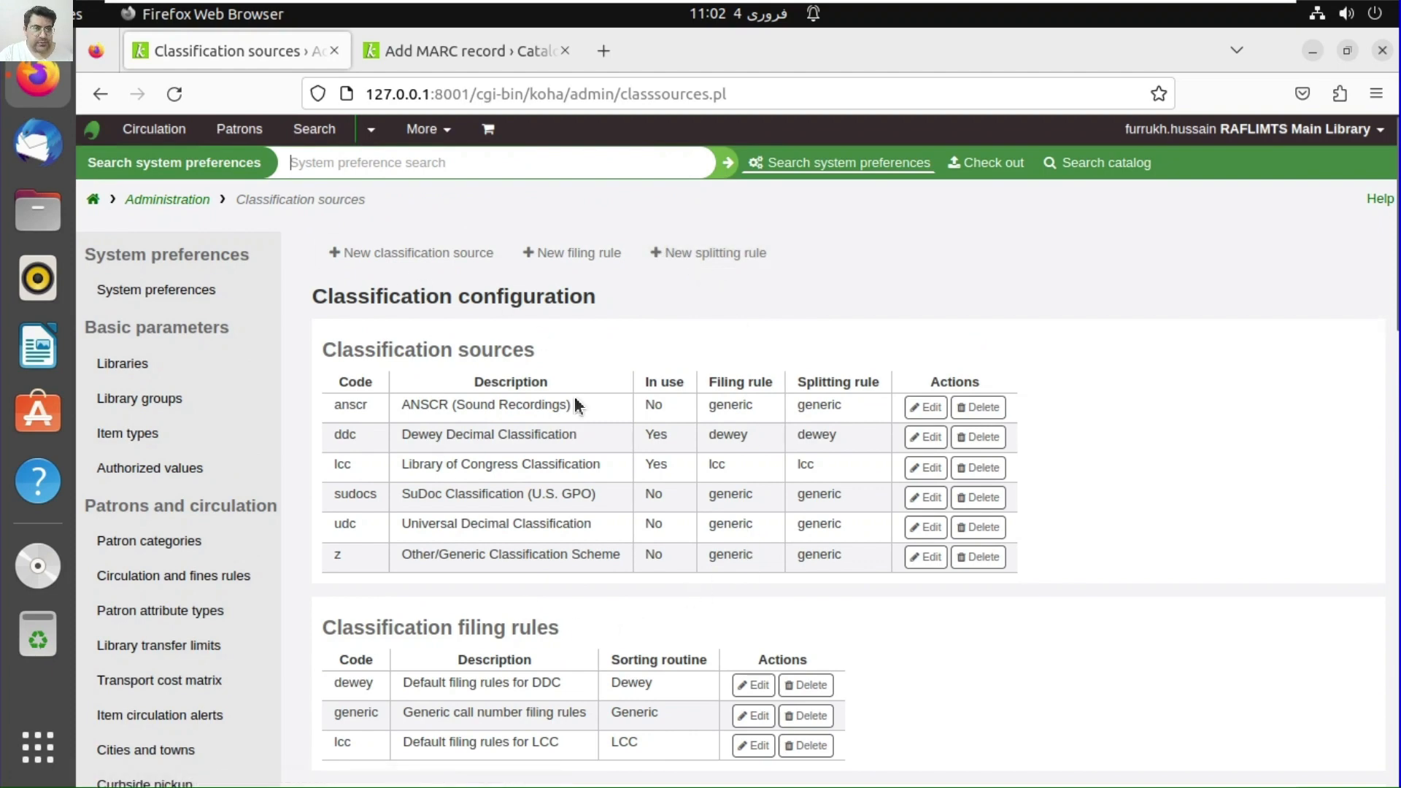
pyautogui.click(167, 203)
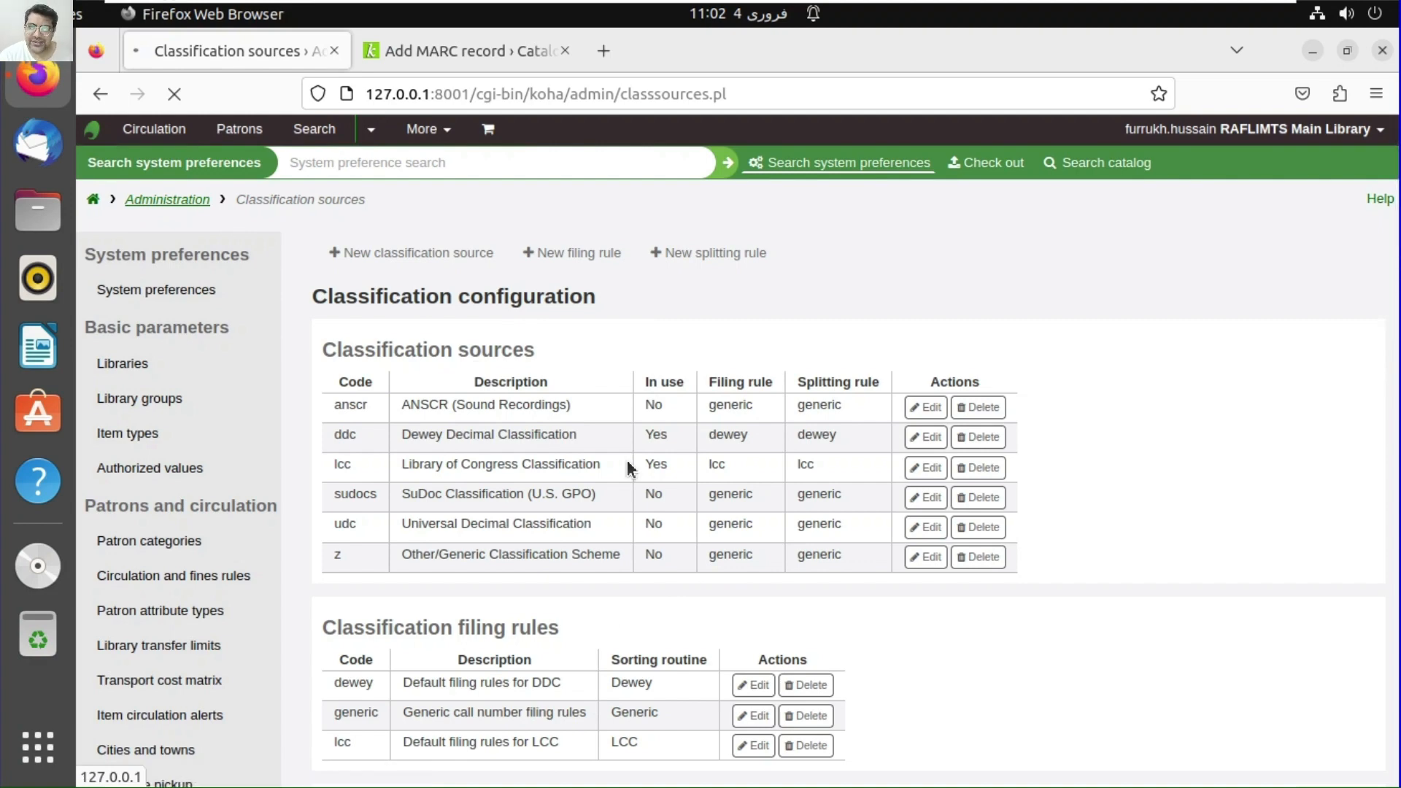
pyautogui.scroll(-3, 926, 470)
pyautogui.scroll(-2, 927, 561)
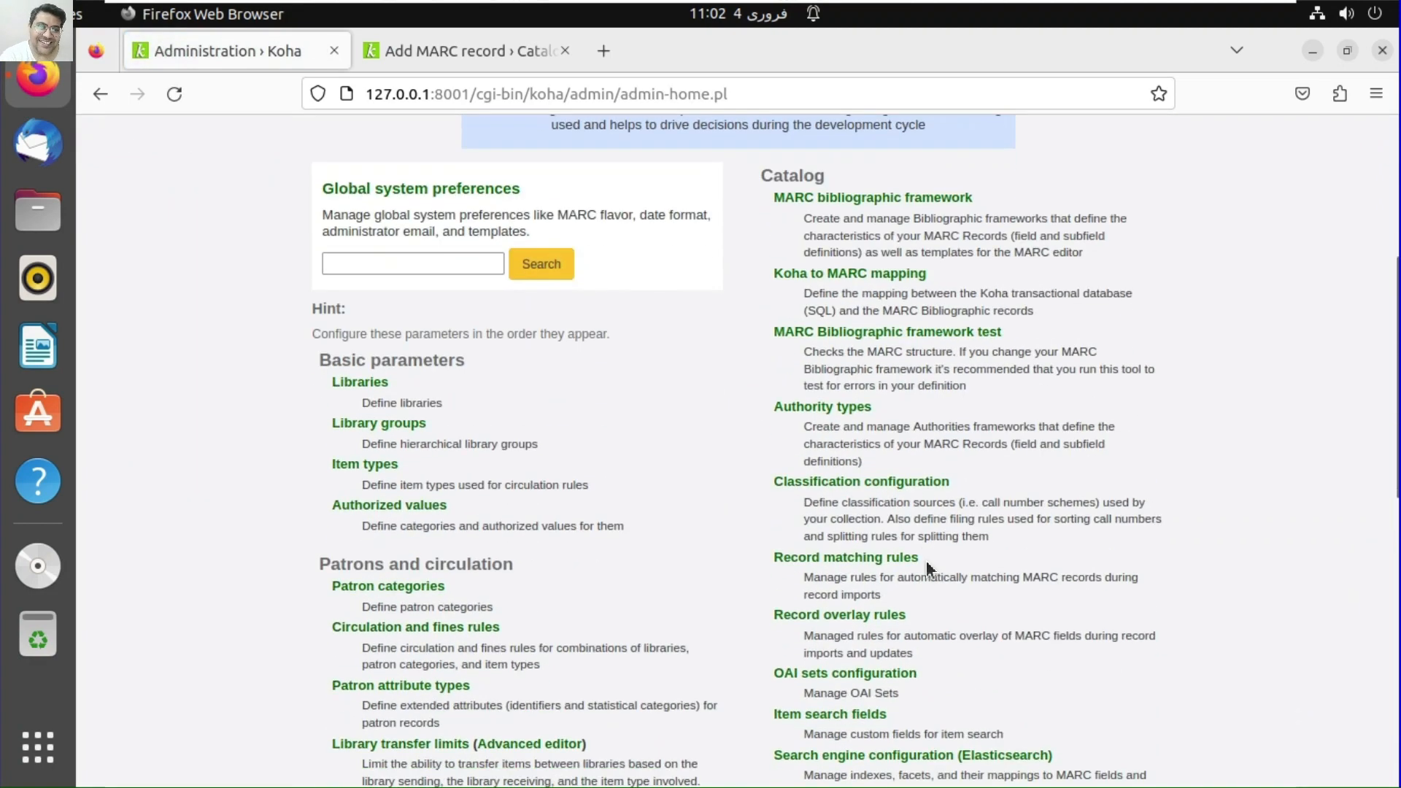
pyautogui.scroll(-3, 918, 615)
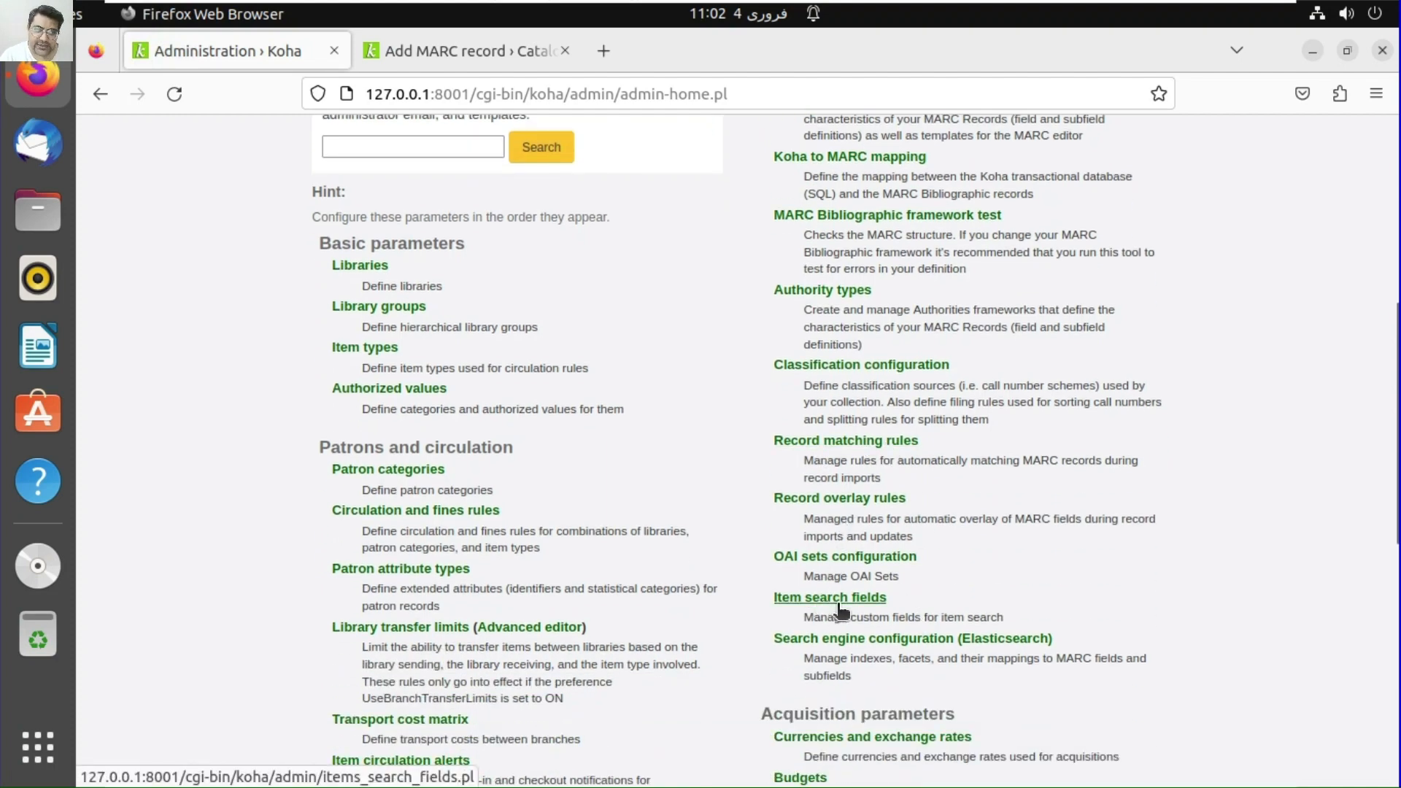
pyautogui.scroll(-3, 868, 613)
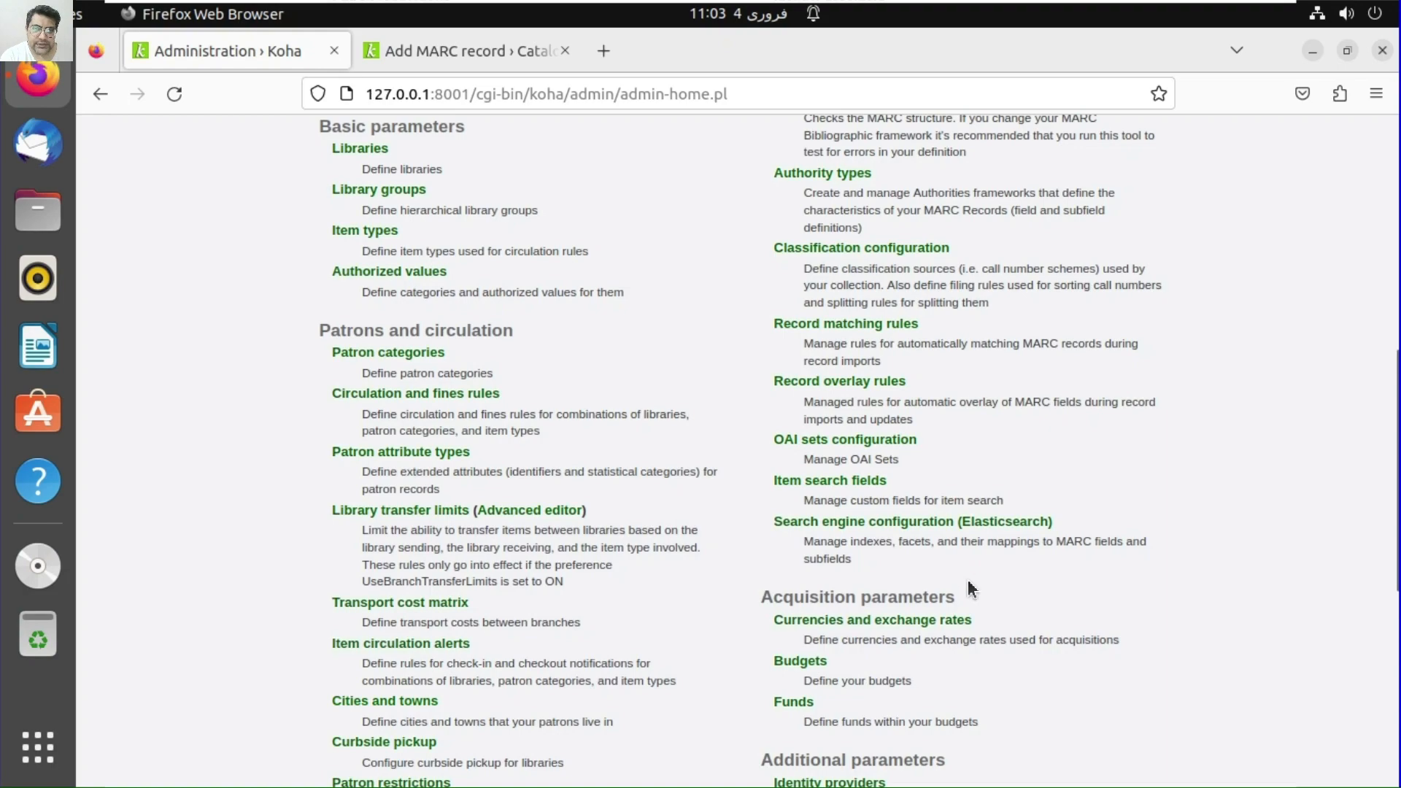
pyautogui.scroll(-5, 968, 583)
pyautogui.scroll(10, 958, 577)
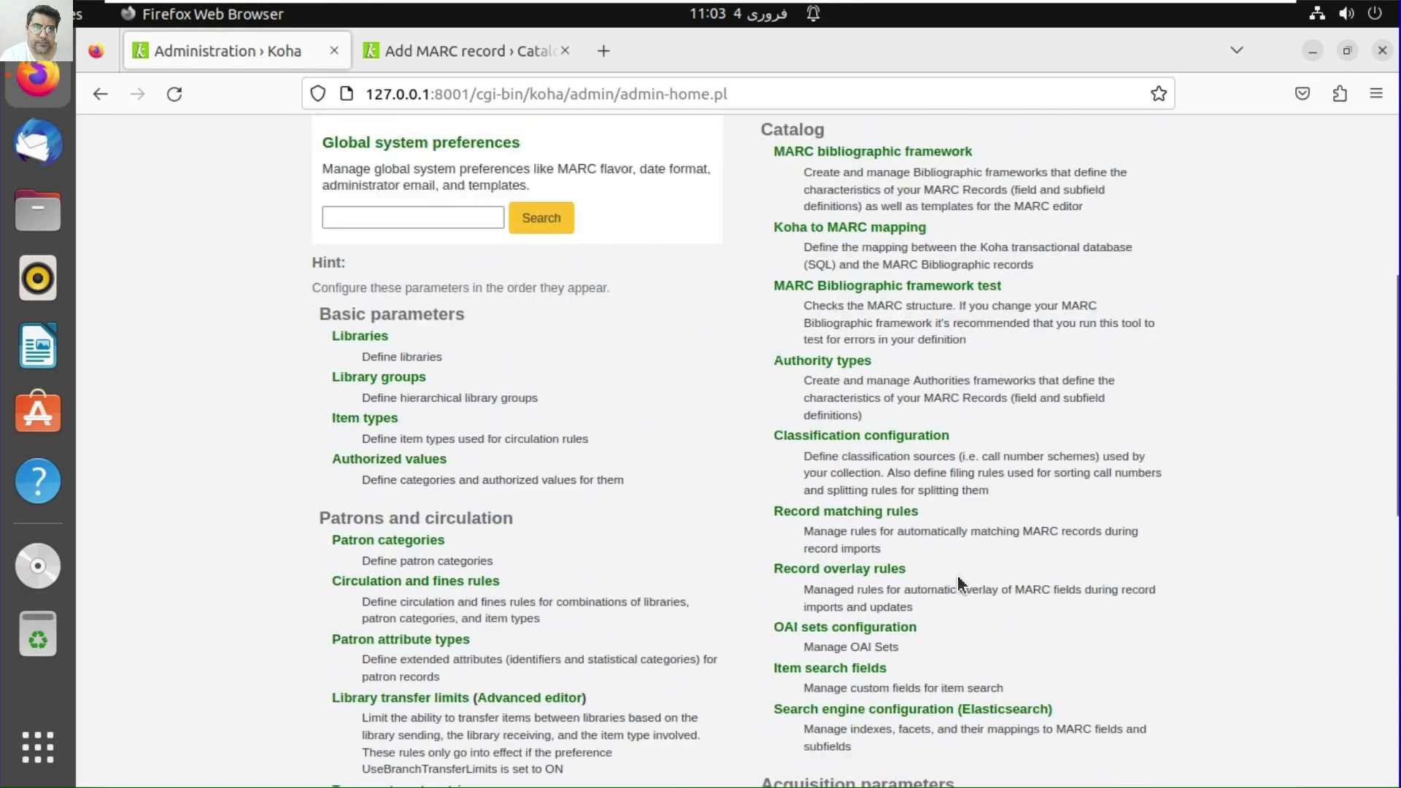
pyautogui.scroll(4, 958, 574)
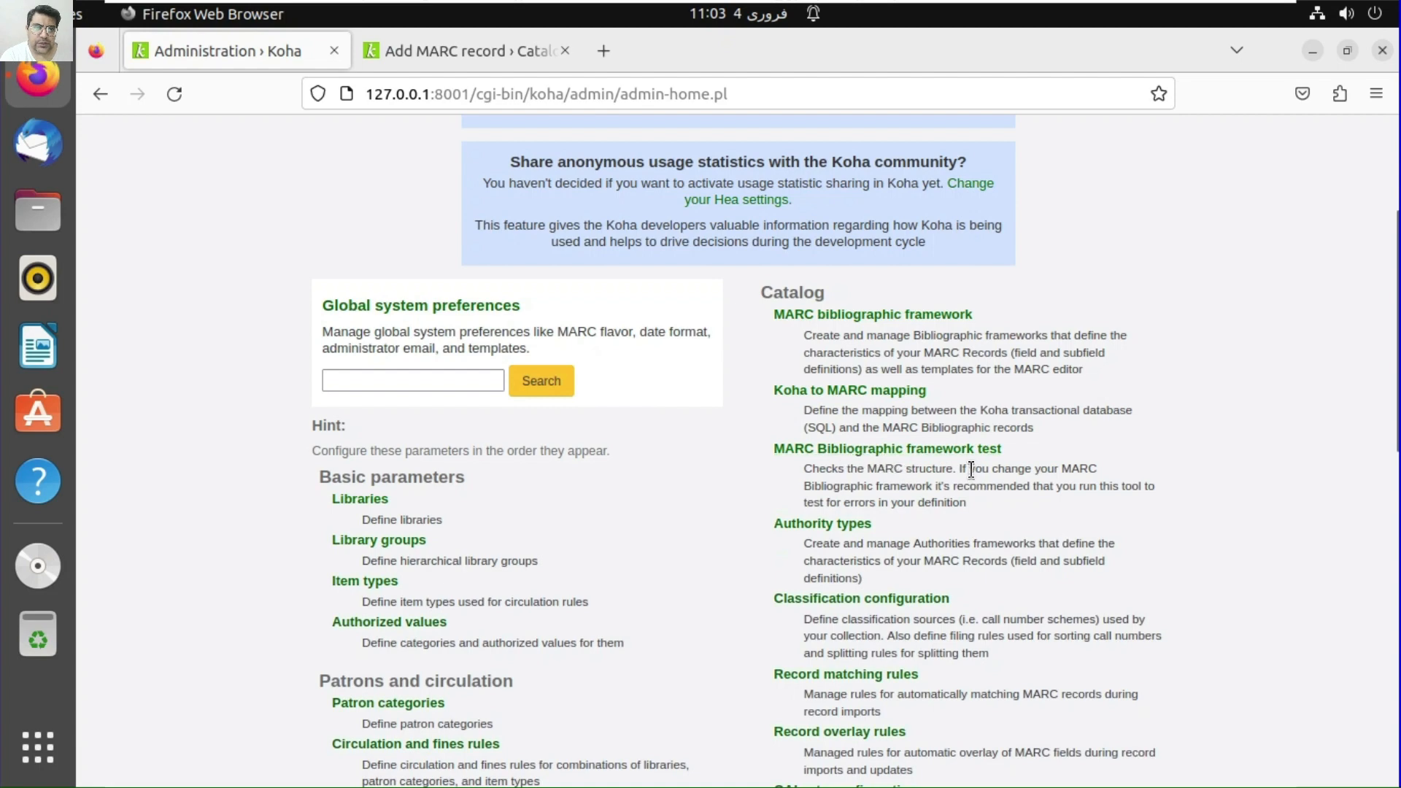
pyautogui.scroll(-12, 981, 527)
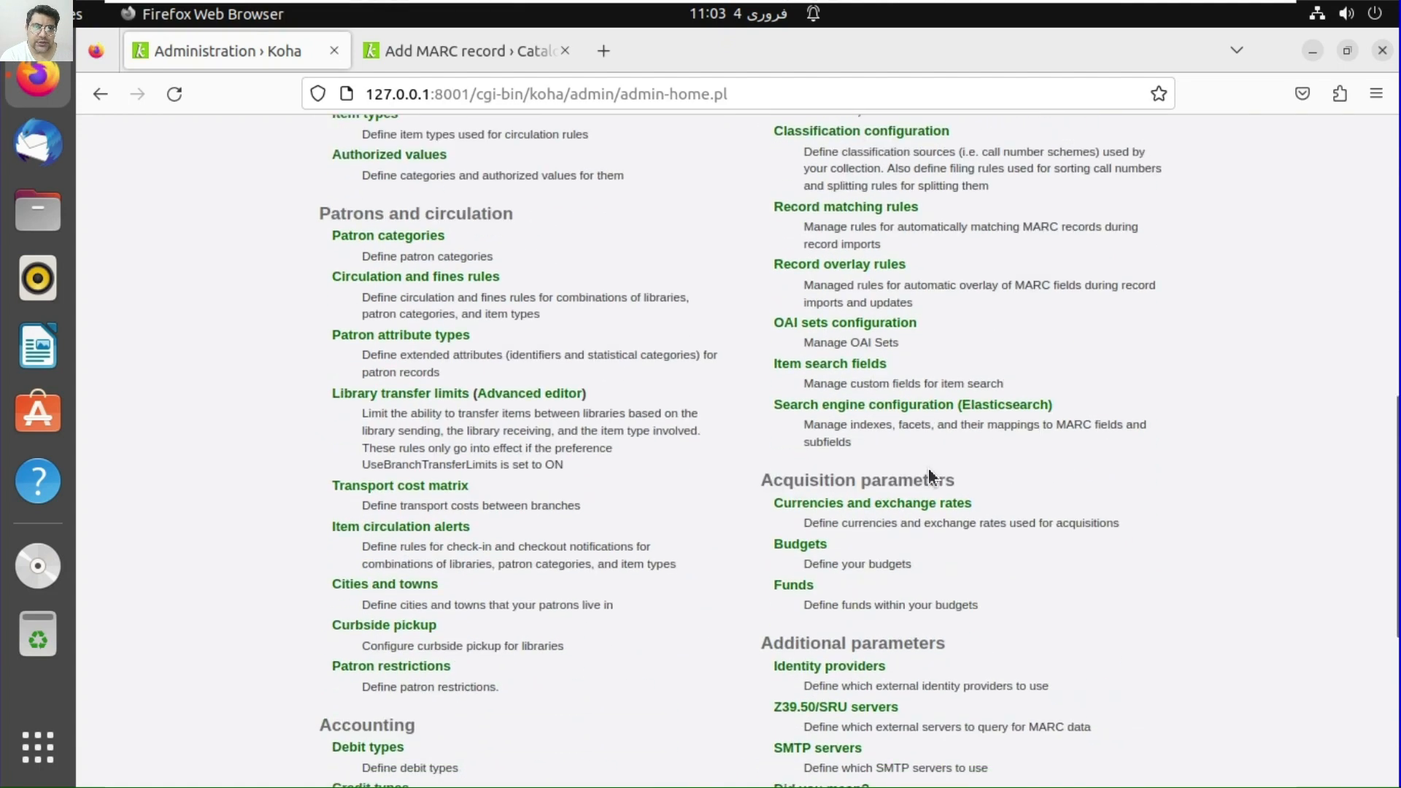
pyautogui.scroll(-3, 858, 434)
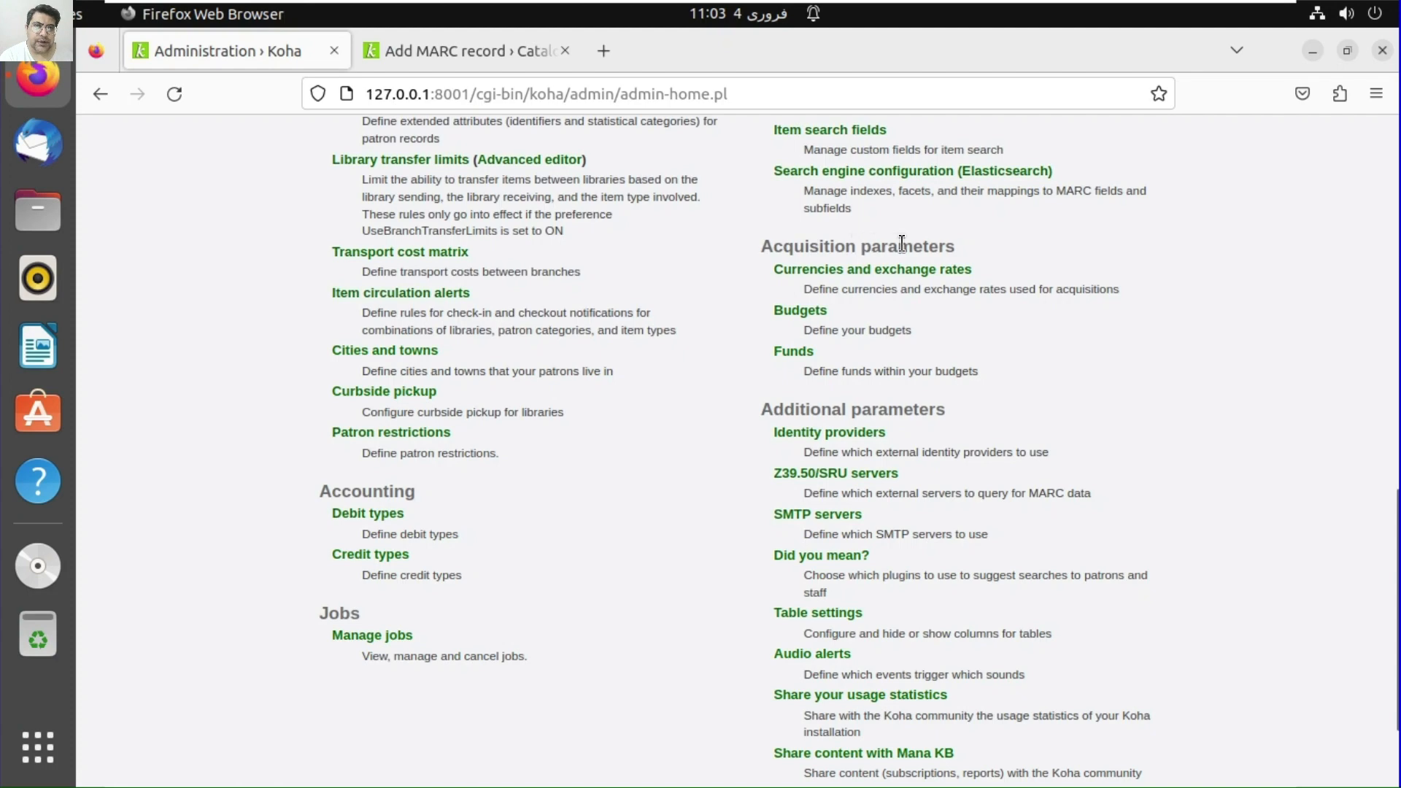
# - In Currencies and exchange rates, add an active PAK RUPEES currency with rate 1, symbol Rs, ISO code PKR and space separation between symbol and value
pyautogui.click(882, 278)
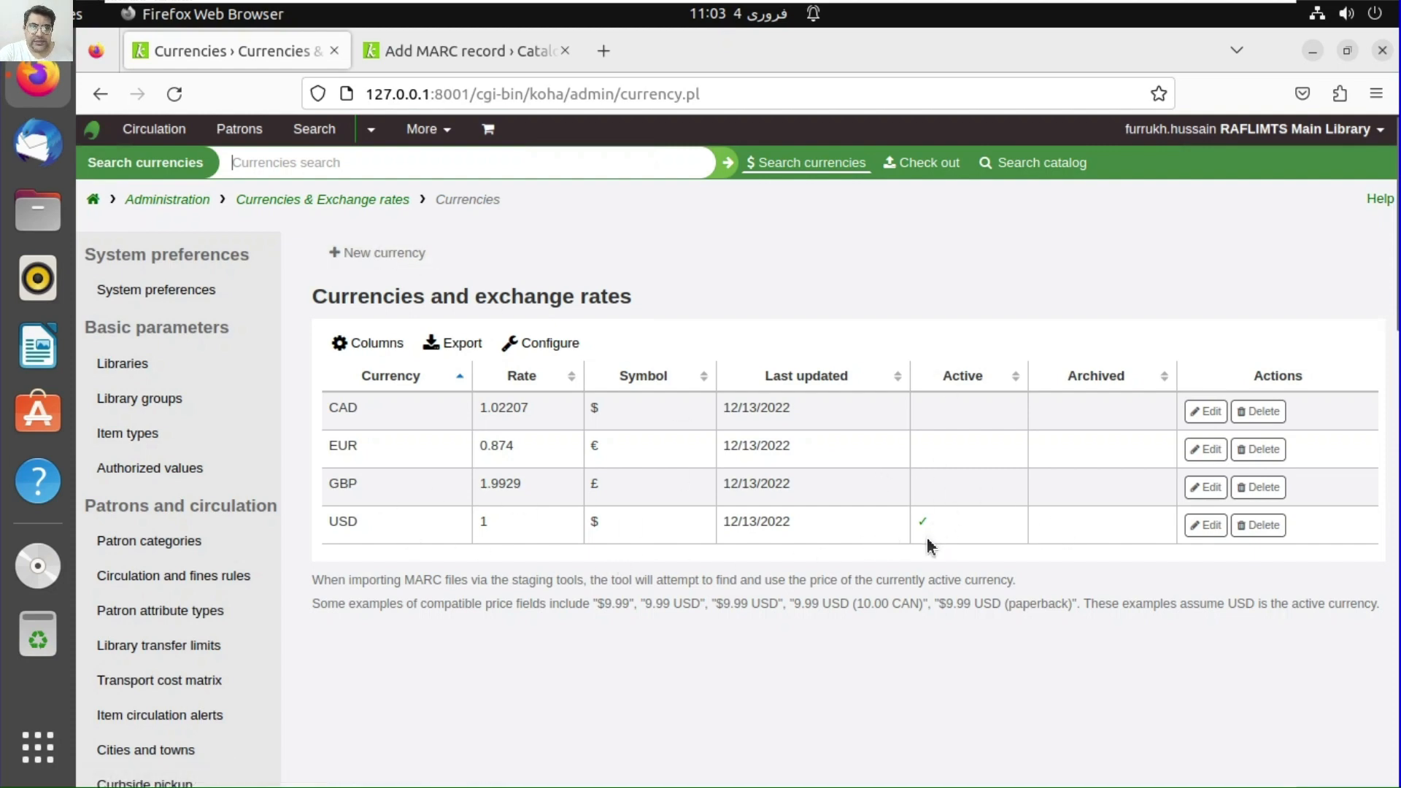
pyautogui.click(387, 265)
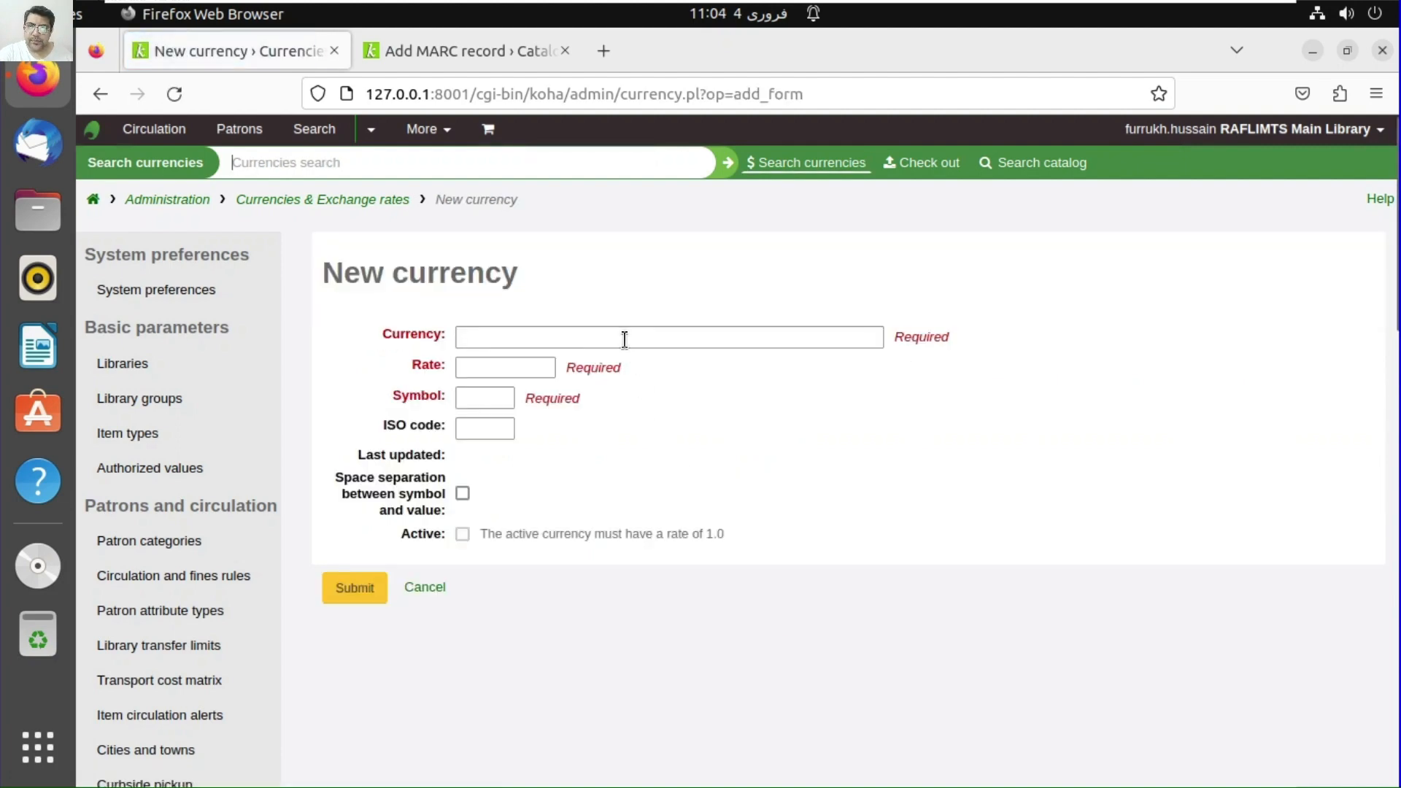
pyautogui.click(625, 338)
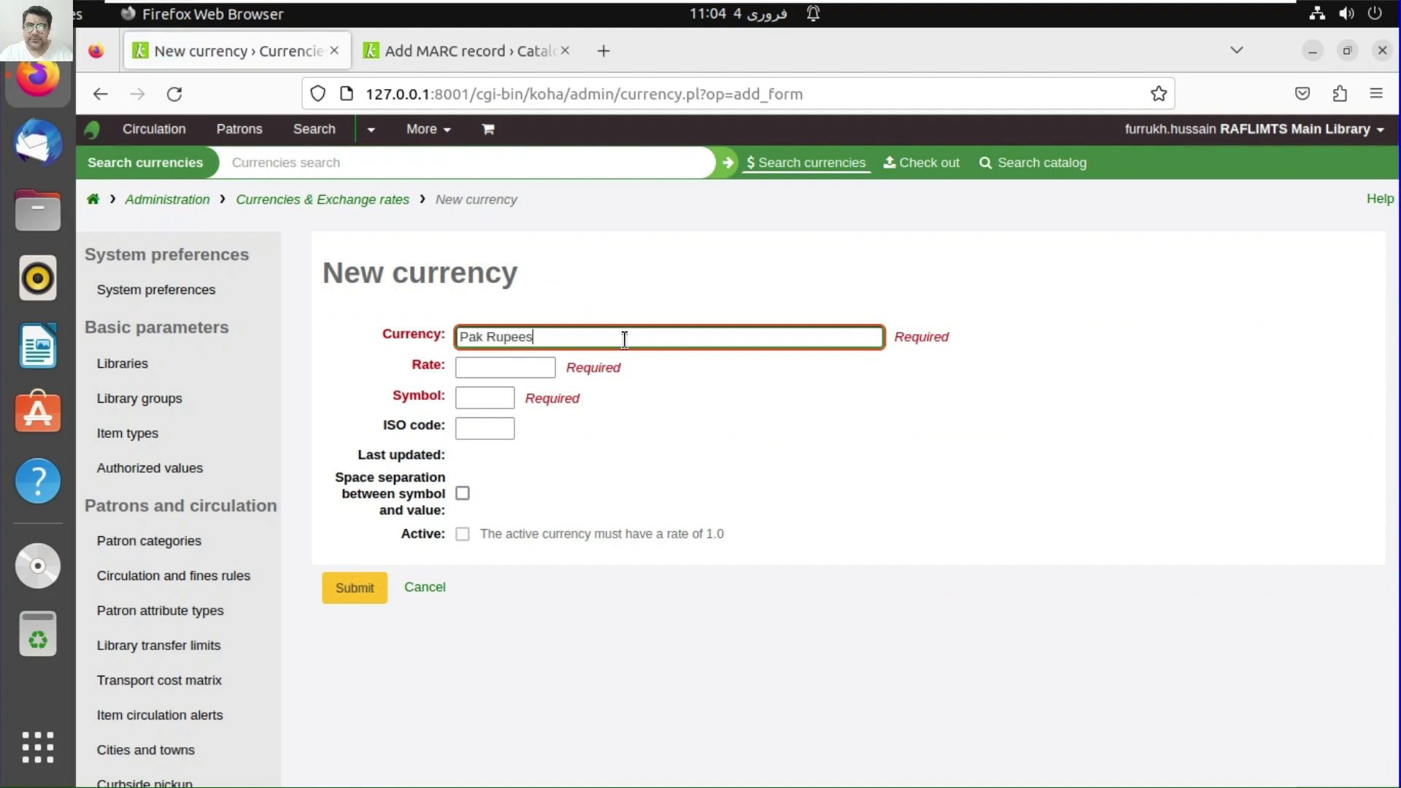
pyautogui.press('Tab')
pyautogui.write('1')
pyautogui.press('Tab')
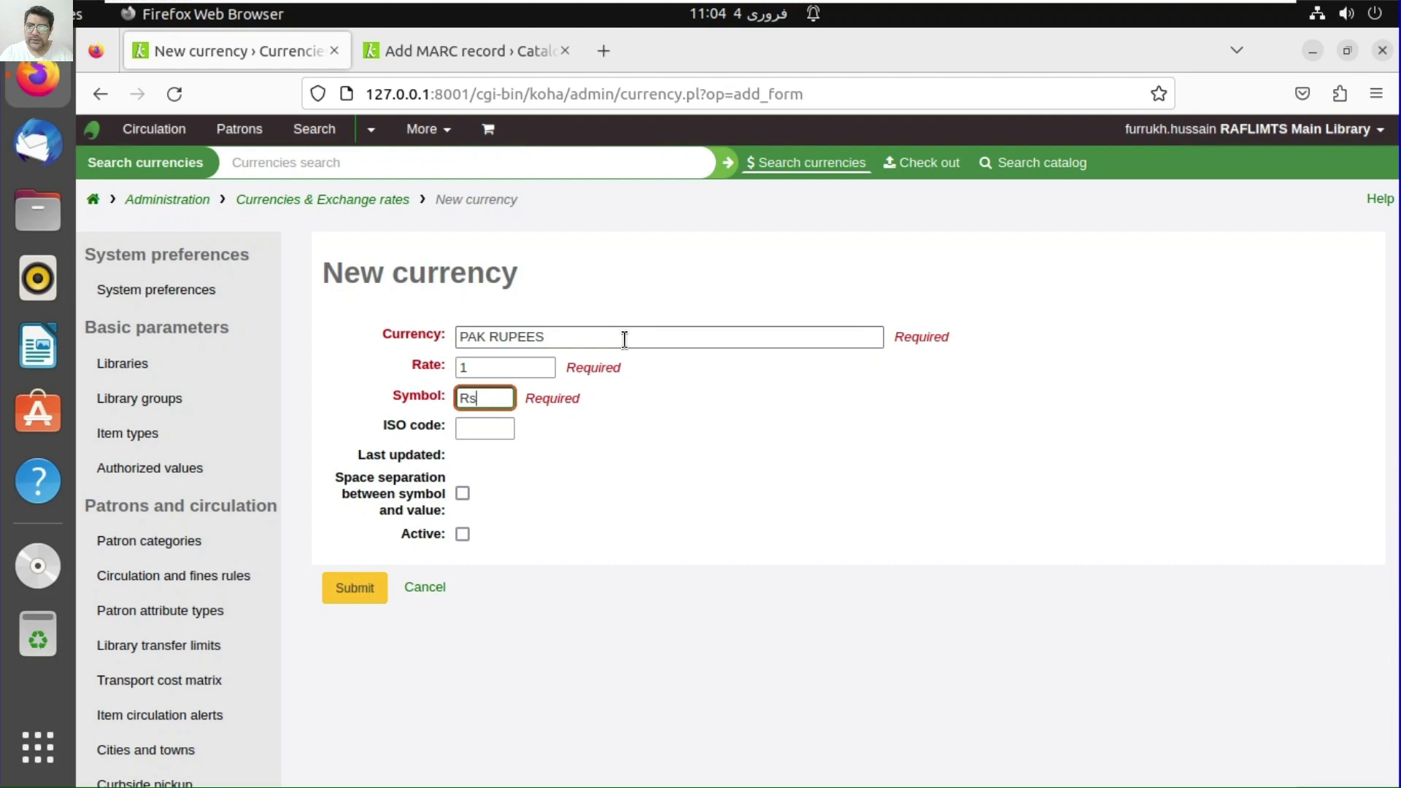
pyautogui.press('Tab')
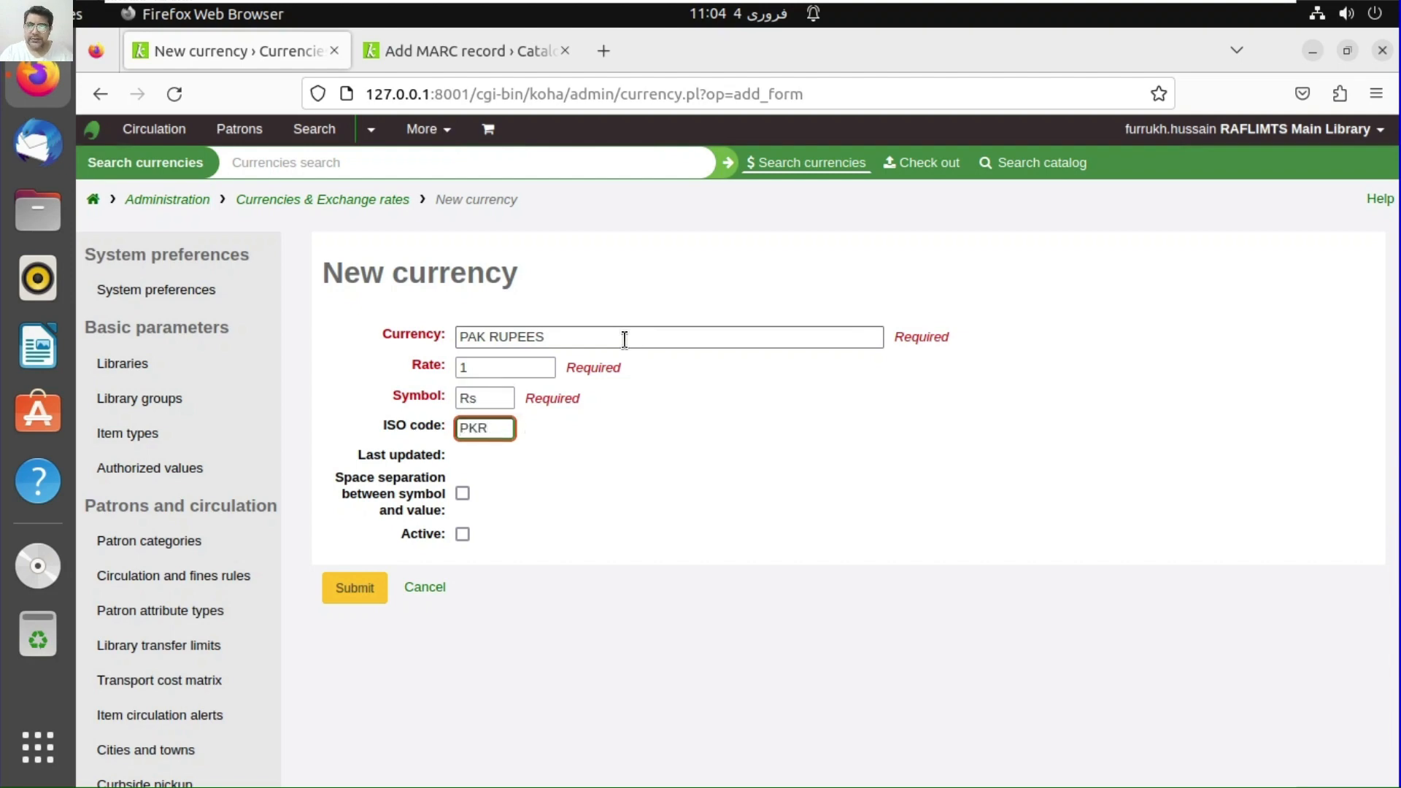
pyautogui.click(462, 494)
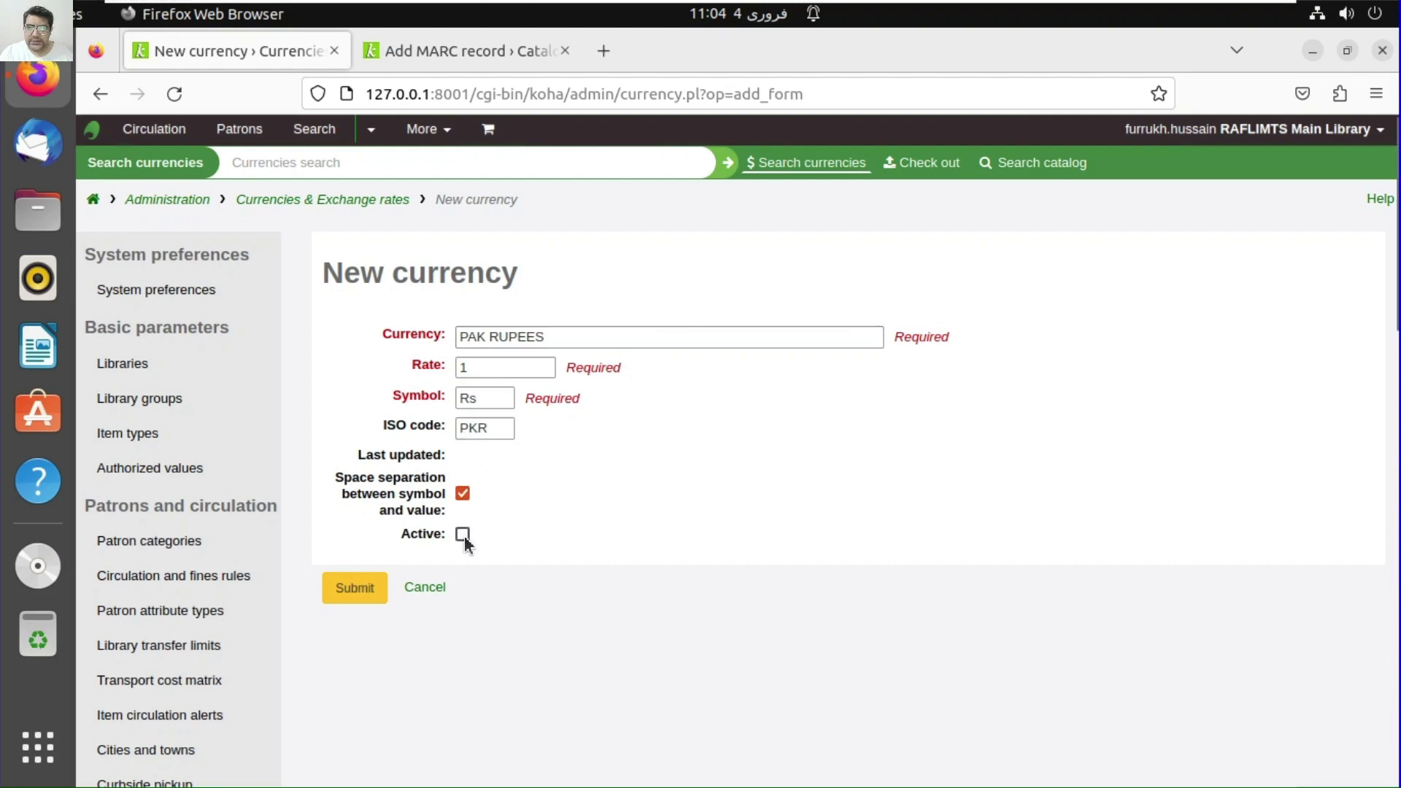
pyautogui.click(361, 597)
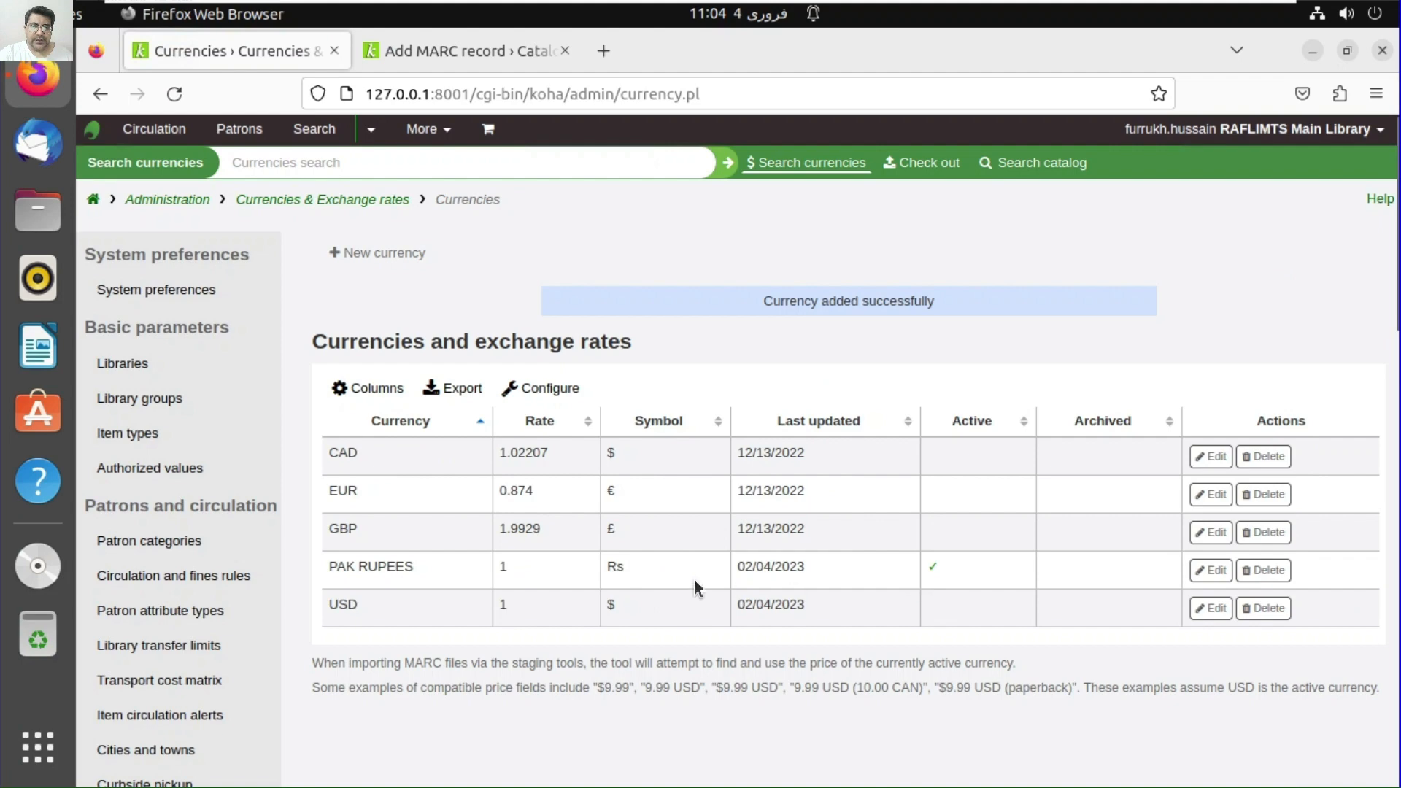
# - Review the currencies list and the PAK RUPEES currency's settings, leaving them without changes
pyautogui.scroll(-10, 663, 583)
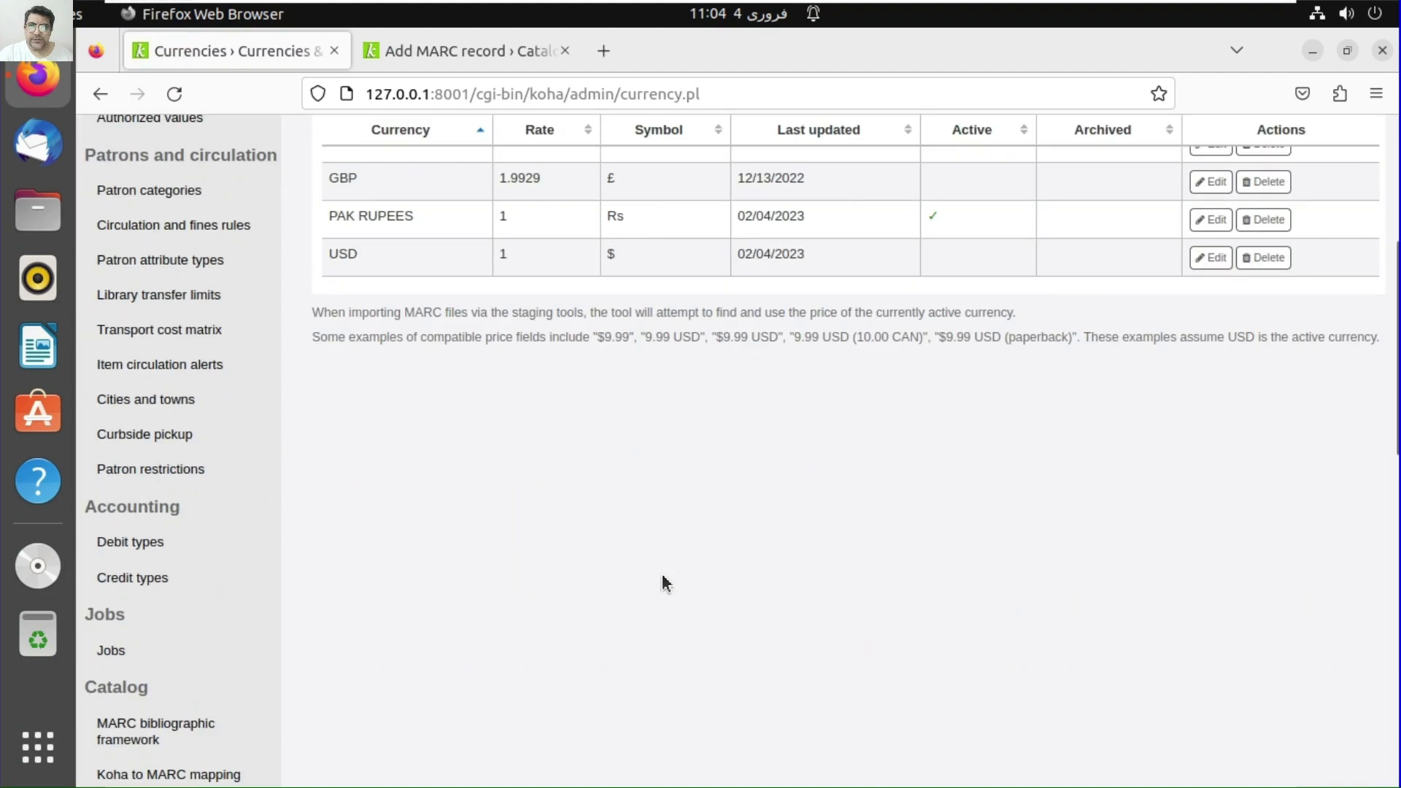
pyautogui.scroll(6, 664, 582)
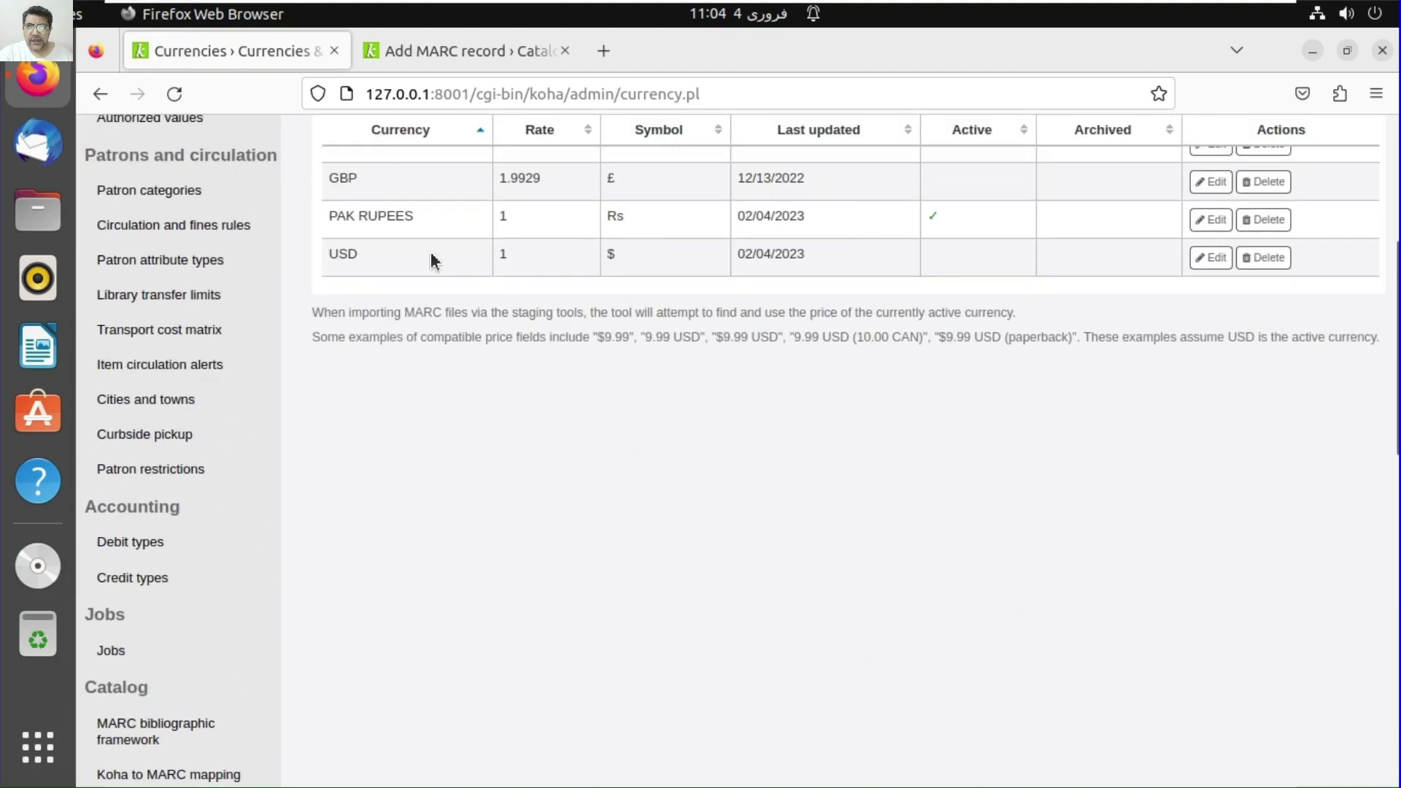
pyautogui.scroll(5, 409, 412)
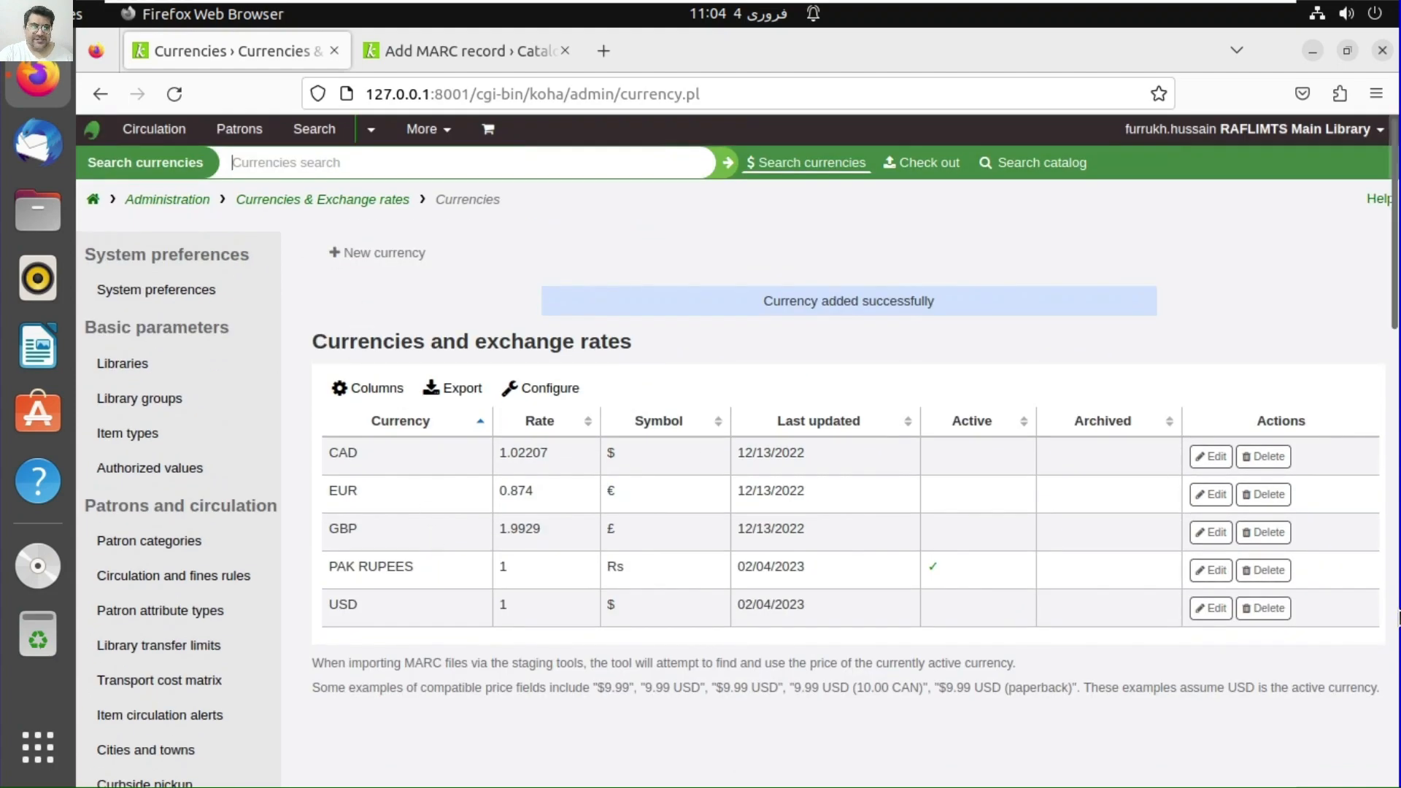
pyautogui.click(1211, 570)
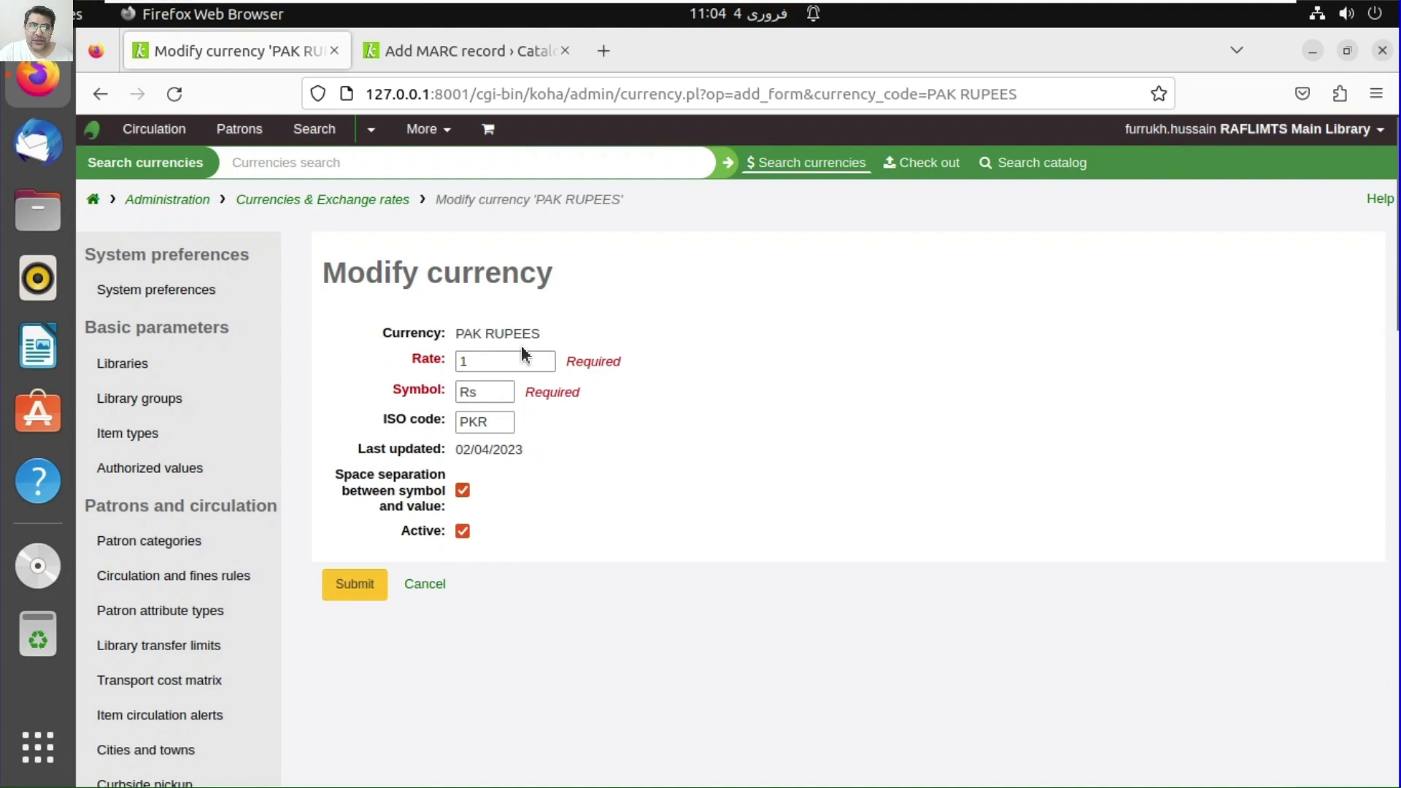
pyautogui.click(425, 584)
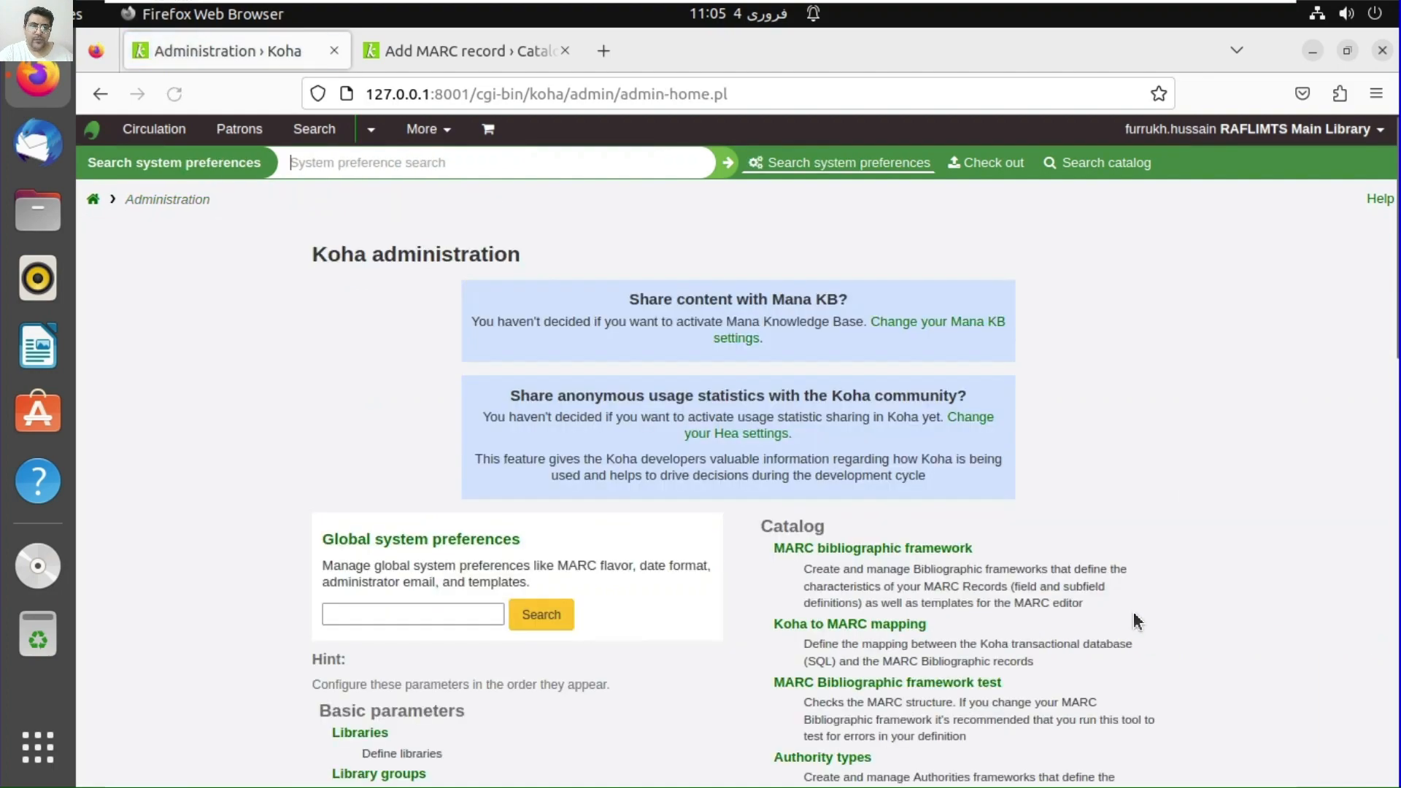
# - Start a new budget from the administration's Budgets section, with start date 01/01/2023 and end date 12/31/2023
pyautogui.scroll(-10, 1135, 620)
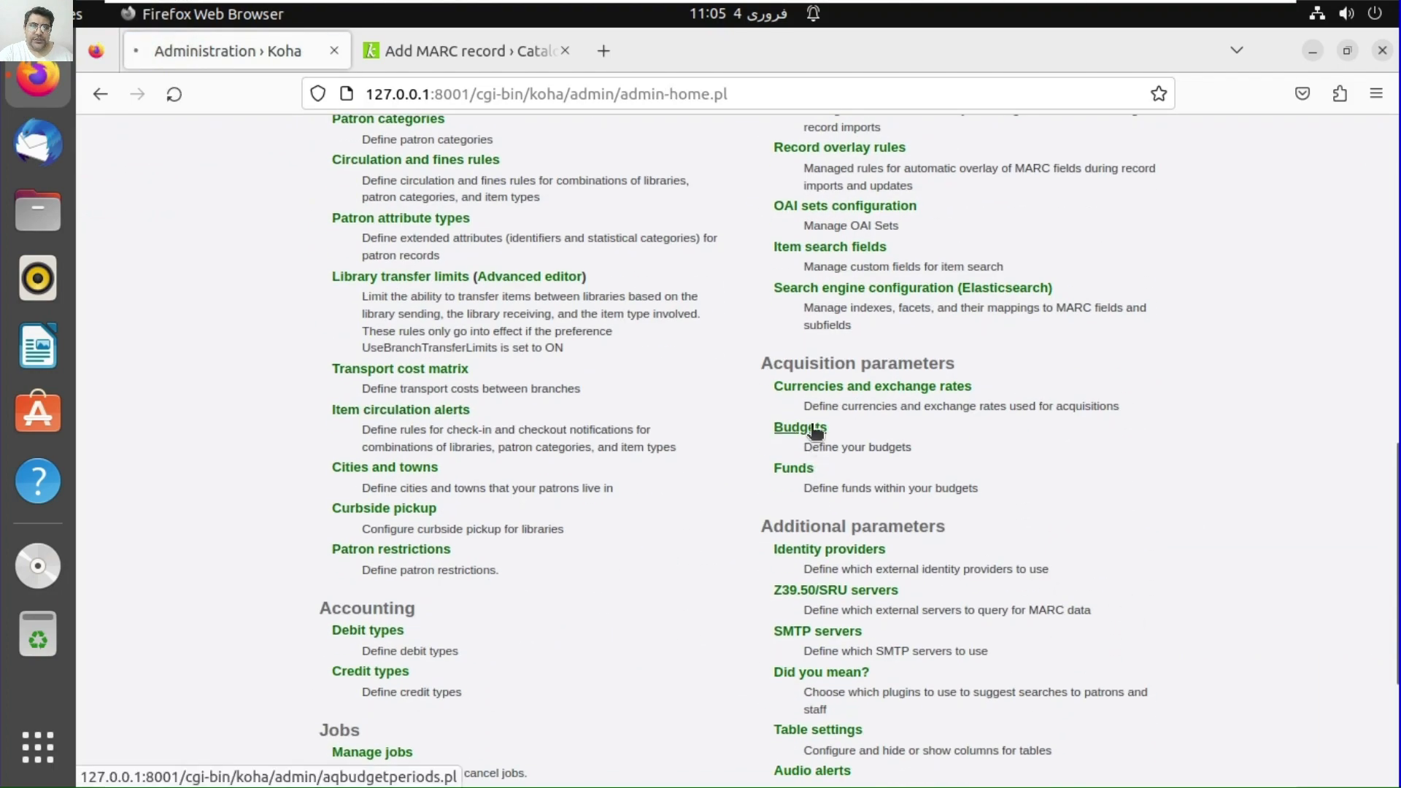
pyautogui.click(817, 431)
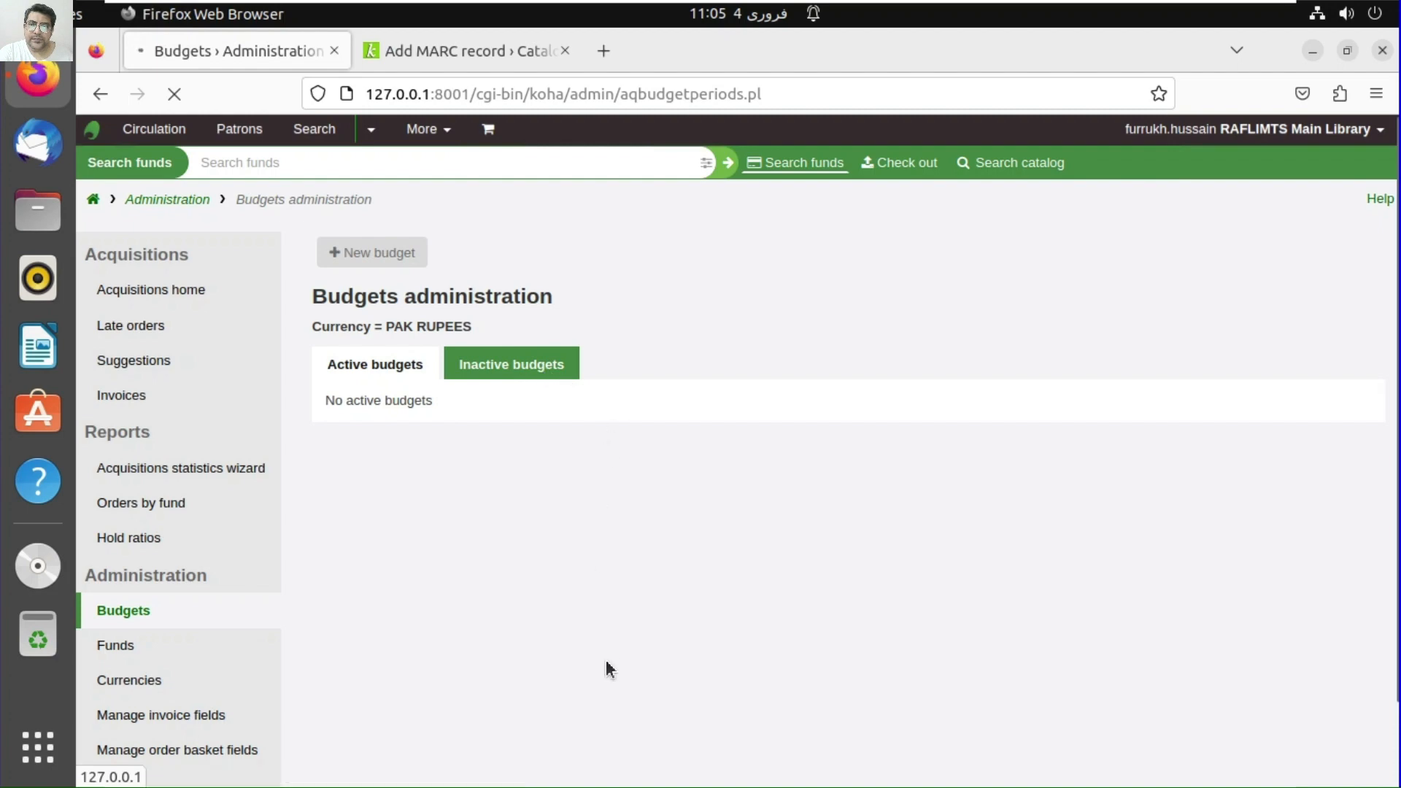
pyautogui.click(510, 345)
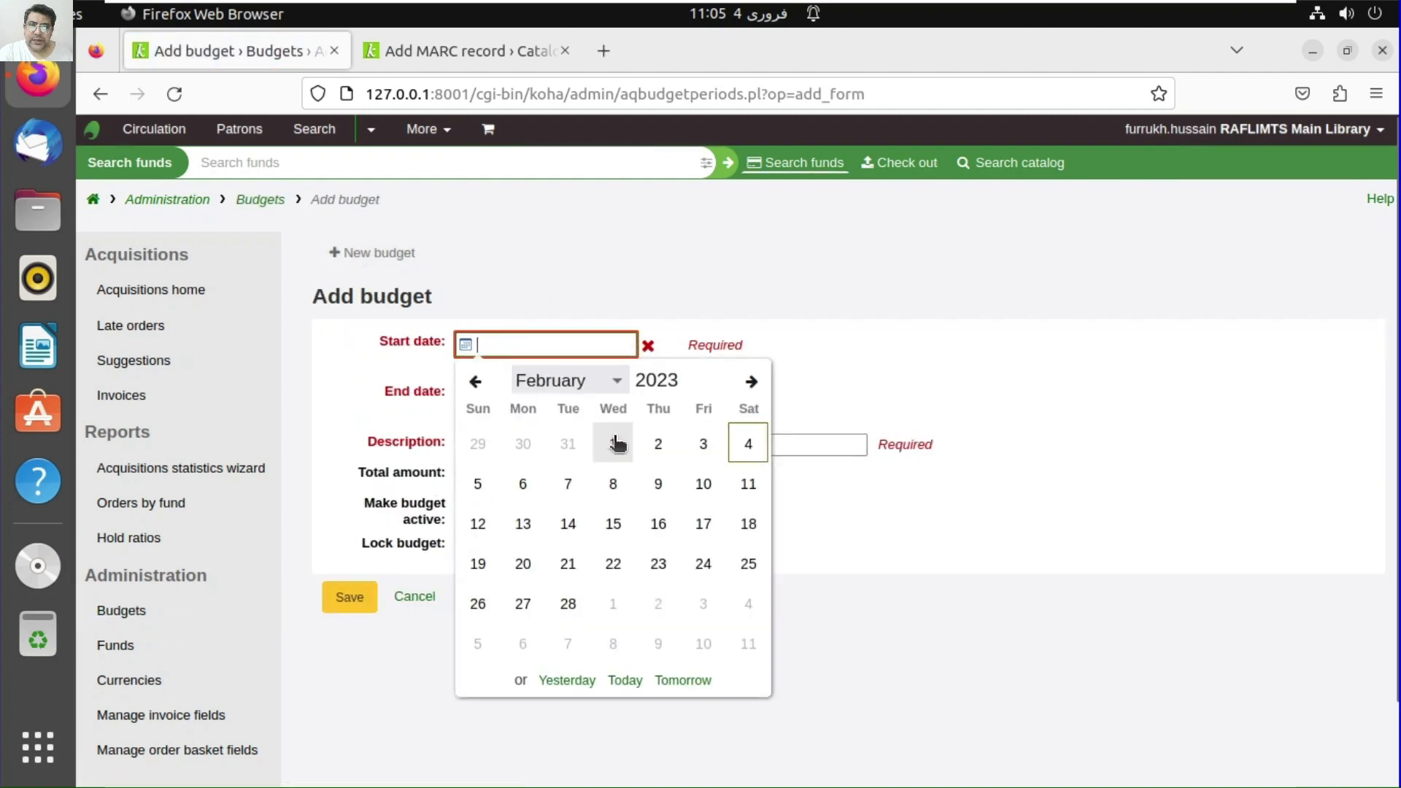
pyautogui.click(475, 382)
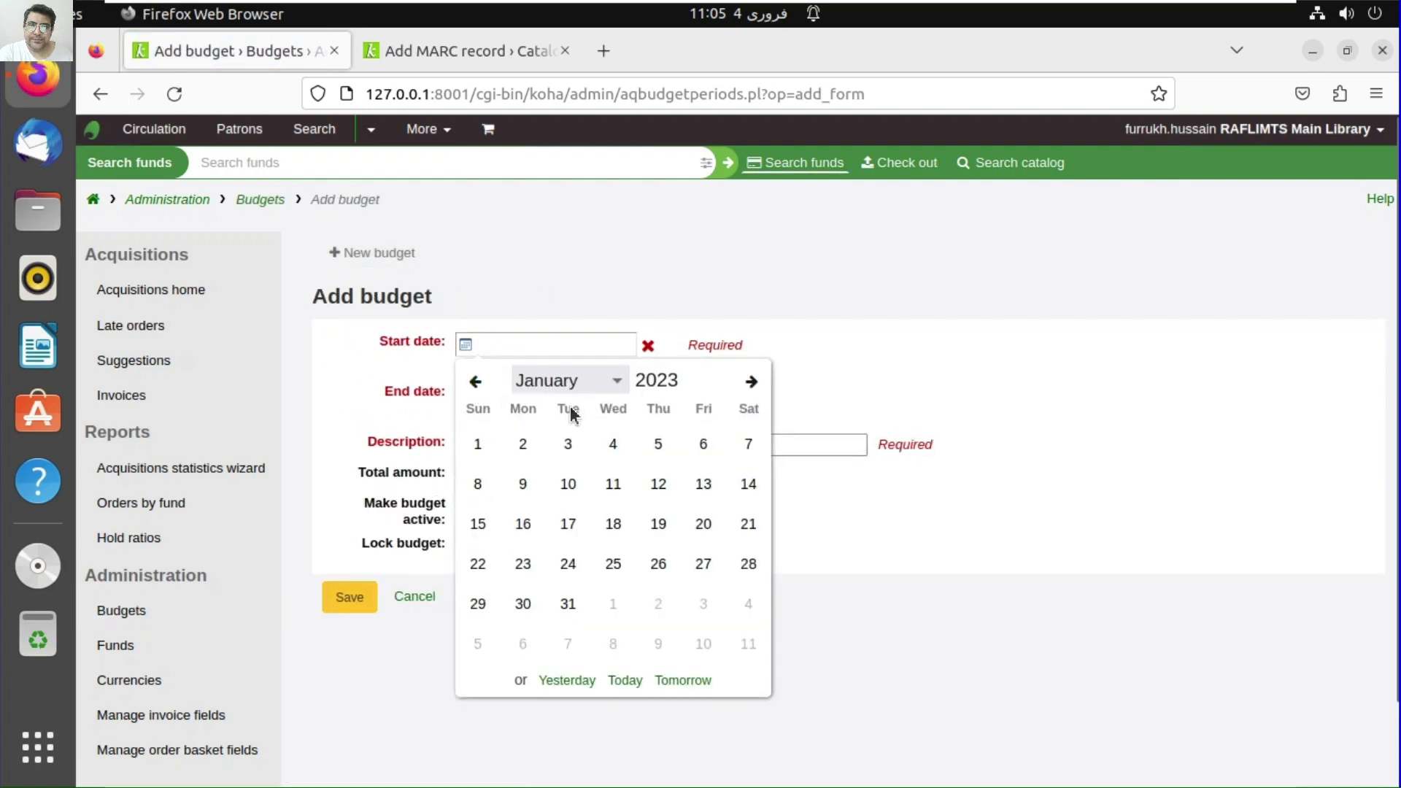
pyautogui.click(476, 443)
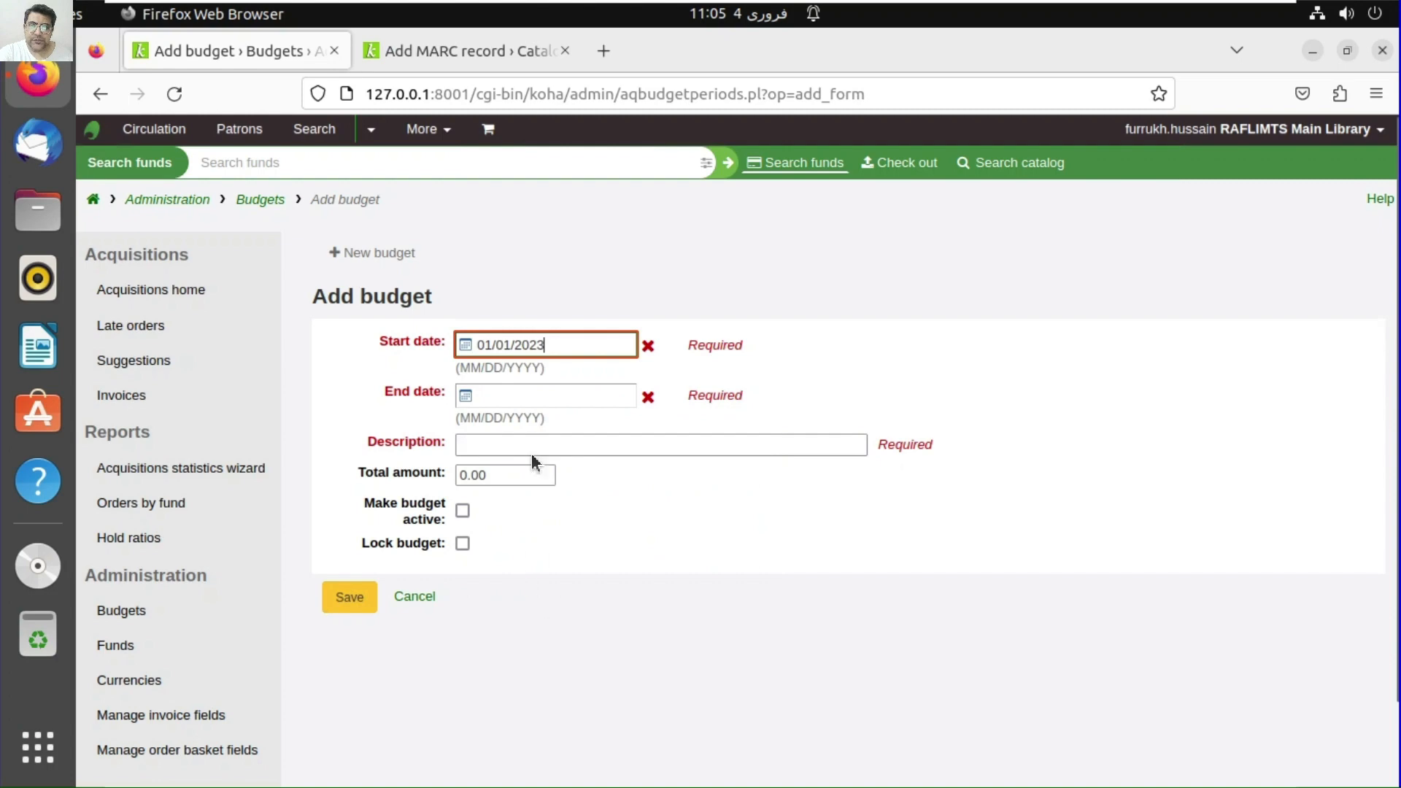
pyautogui.click(565, 395)
pyautogui.click(615, 432)
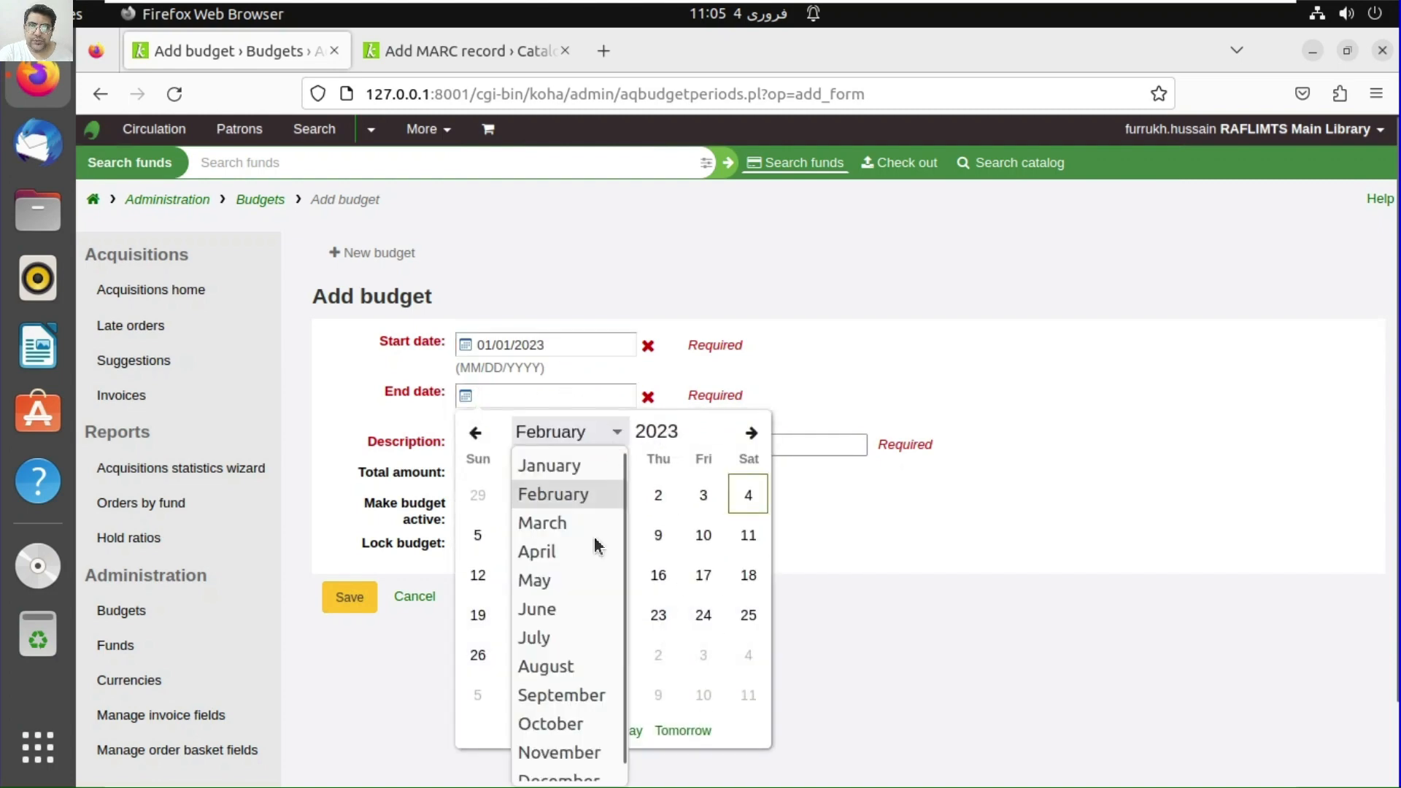
pyautogui.scroll(-1, 558, 657)
pyautogui.click(558, 764)
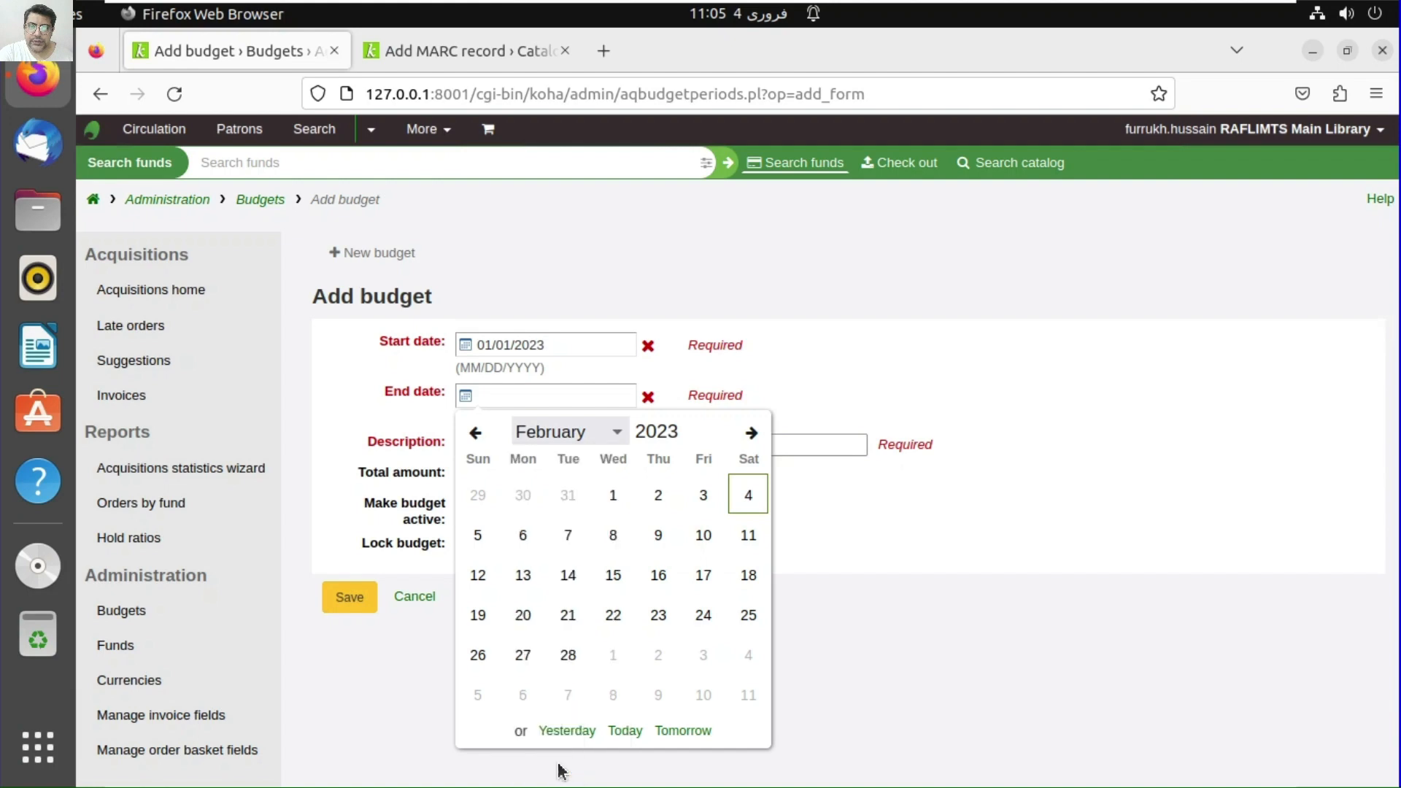
pyautogui.click(478, 694)
# - Describe the budget as Faculty of Arts Library with a total amount of 1000000.00, make it active, and save it
pyautogui.click(496, 445)
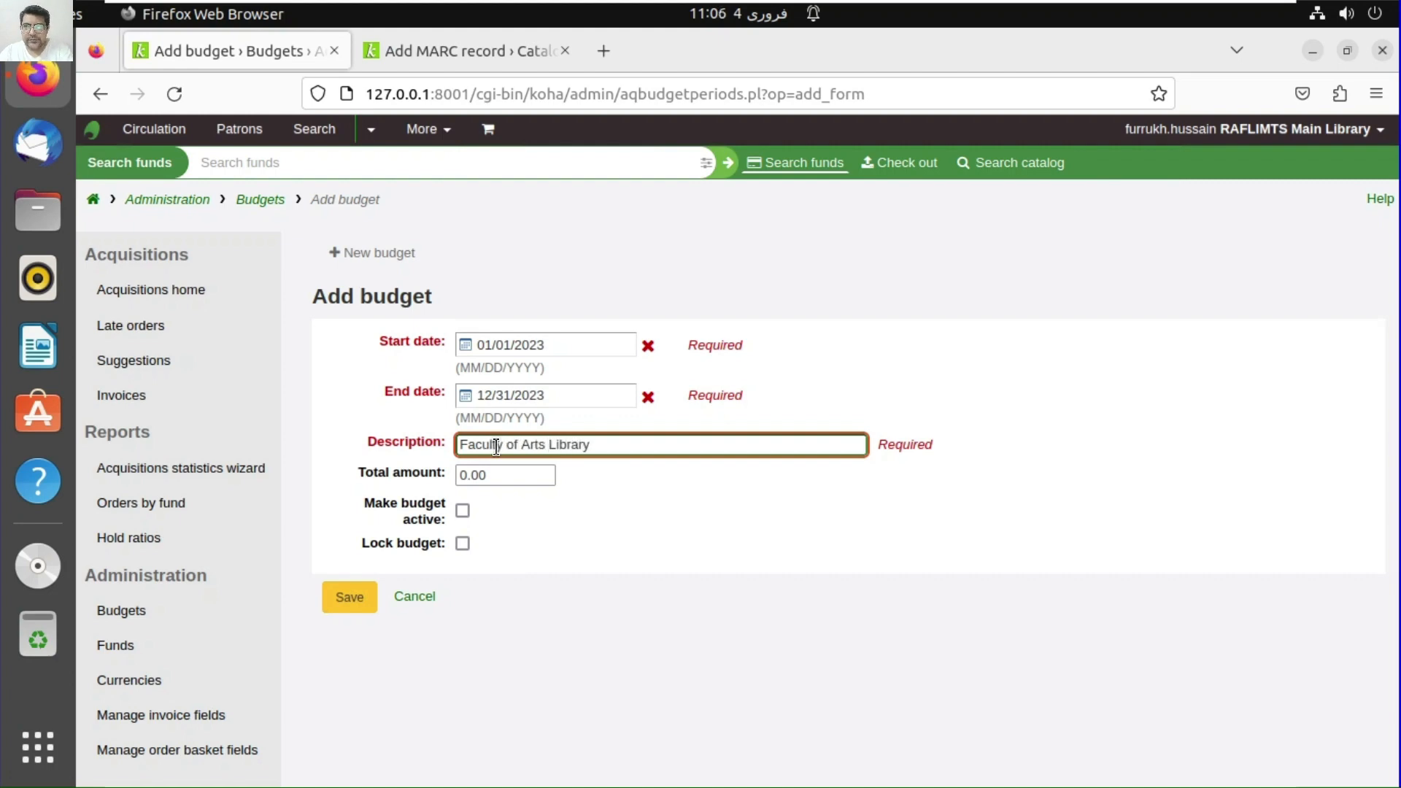
pyautogui.doubleClick(467, 476)
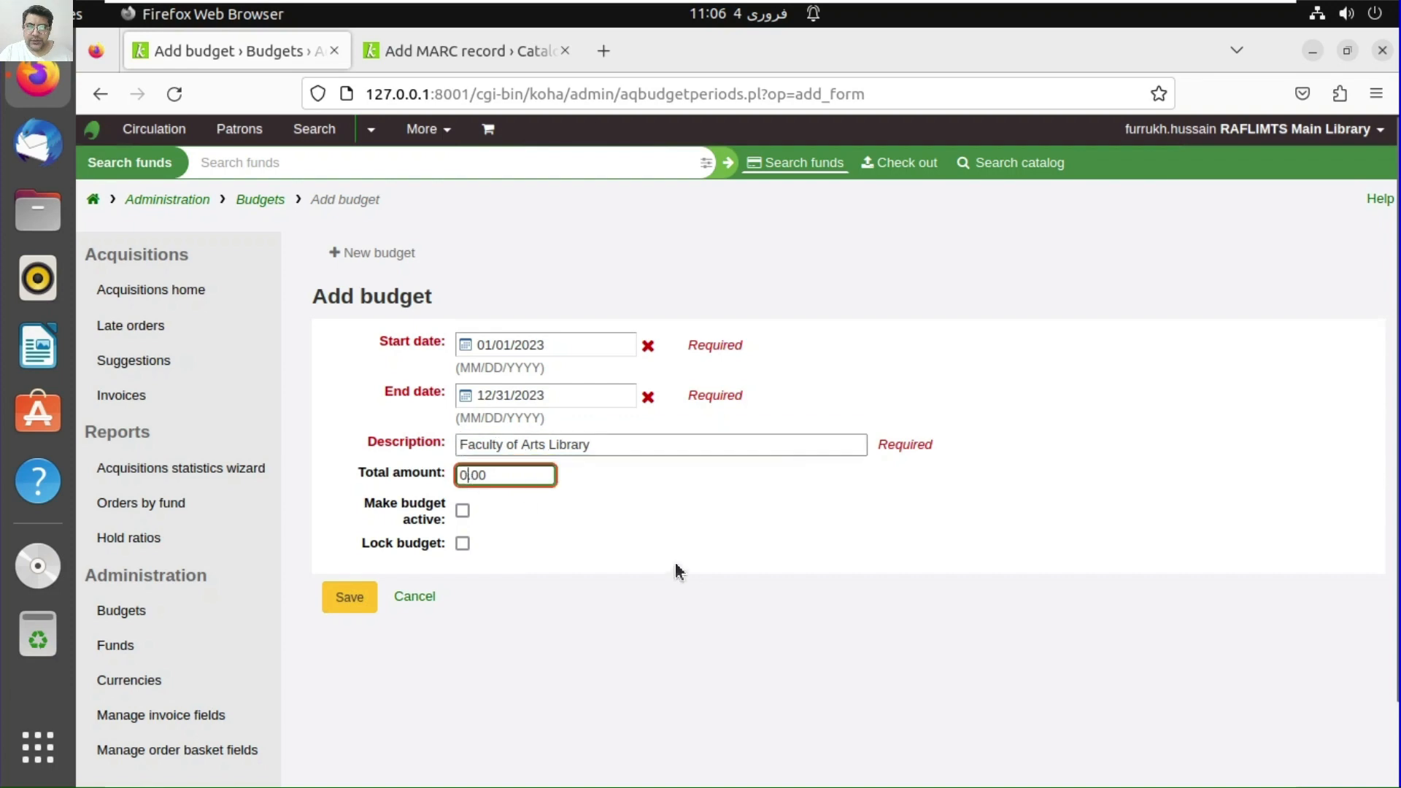
pyautogui.write('10')
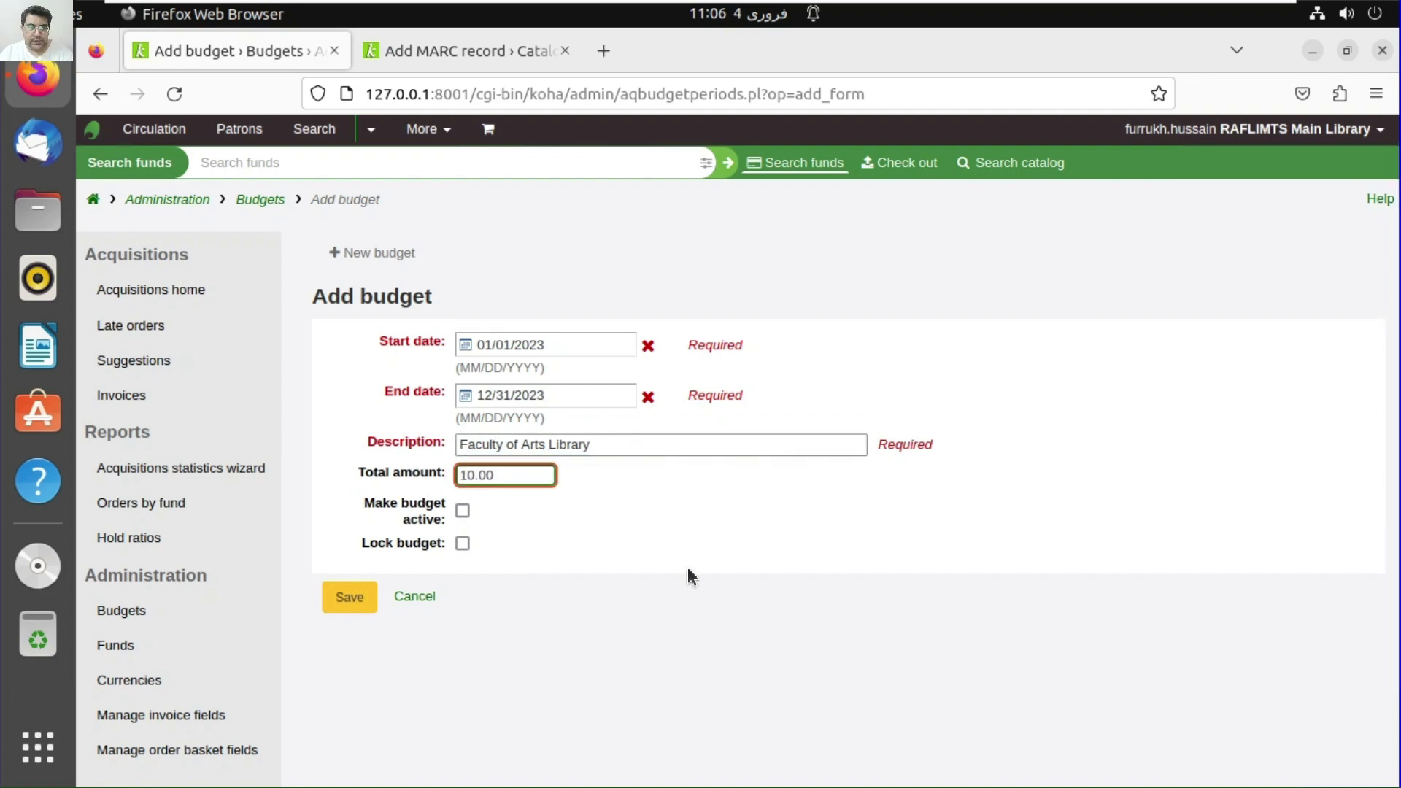
pyautogui.write('00000')
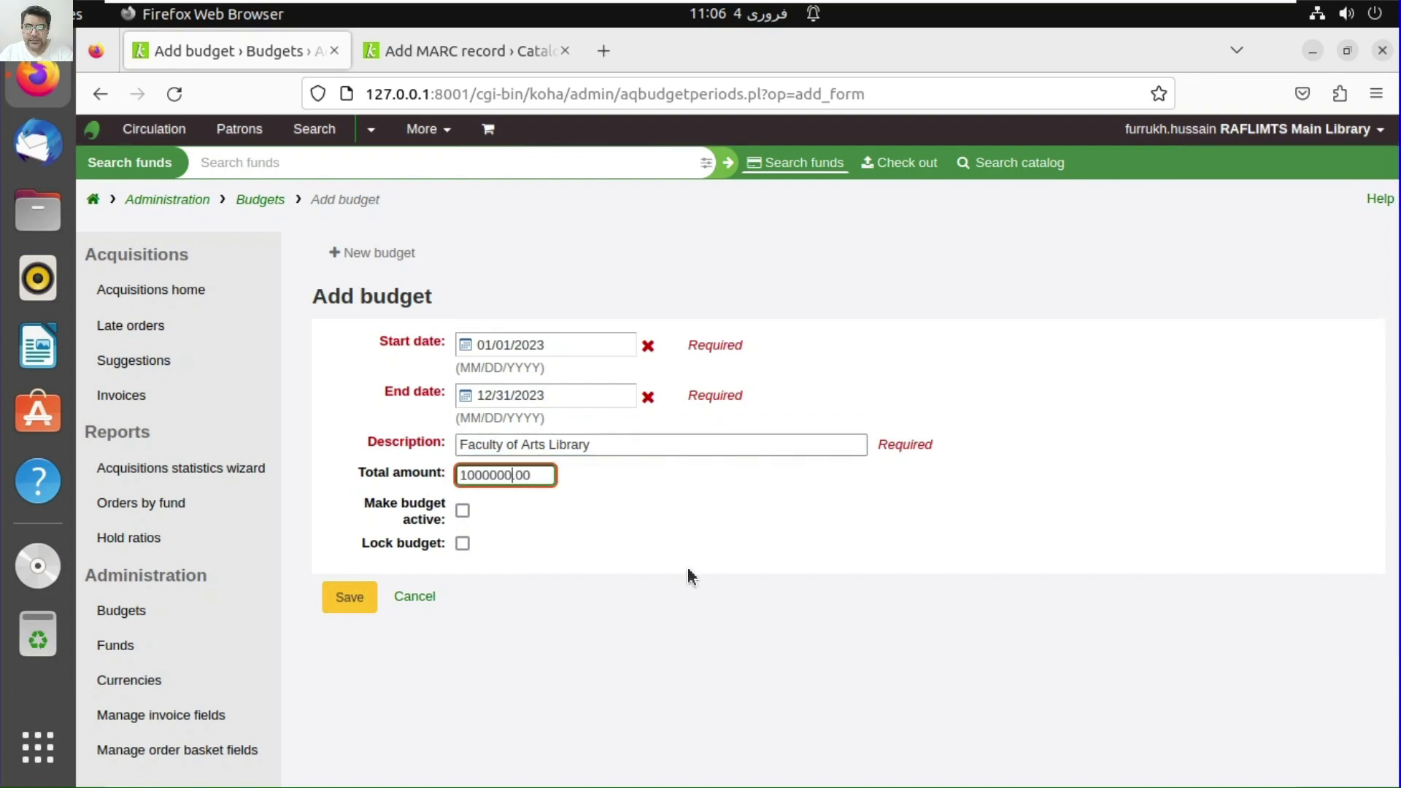
pyautogui.click(460, 511)
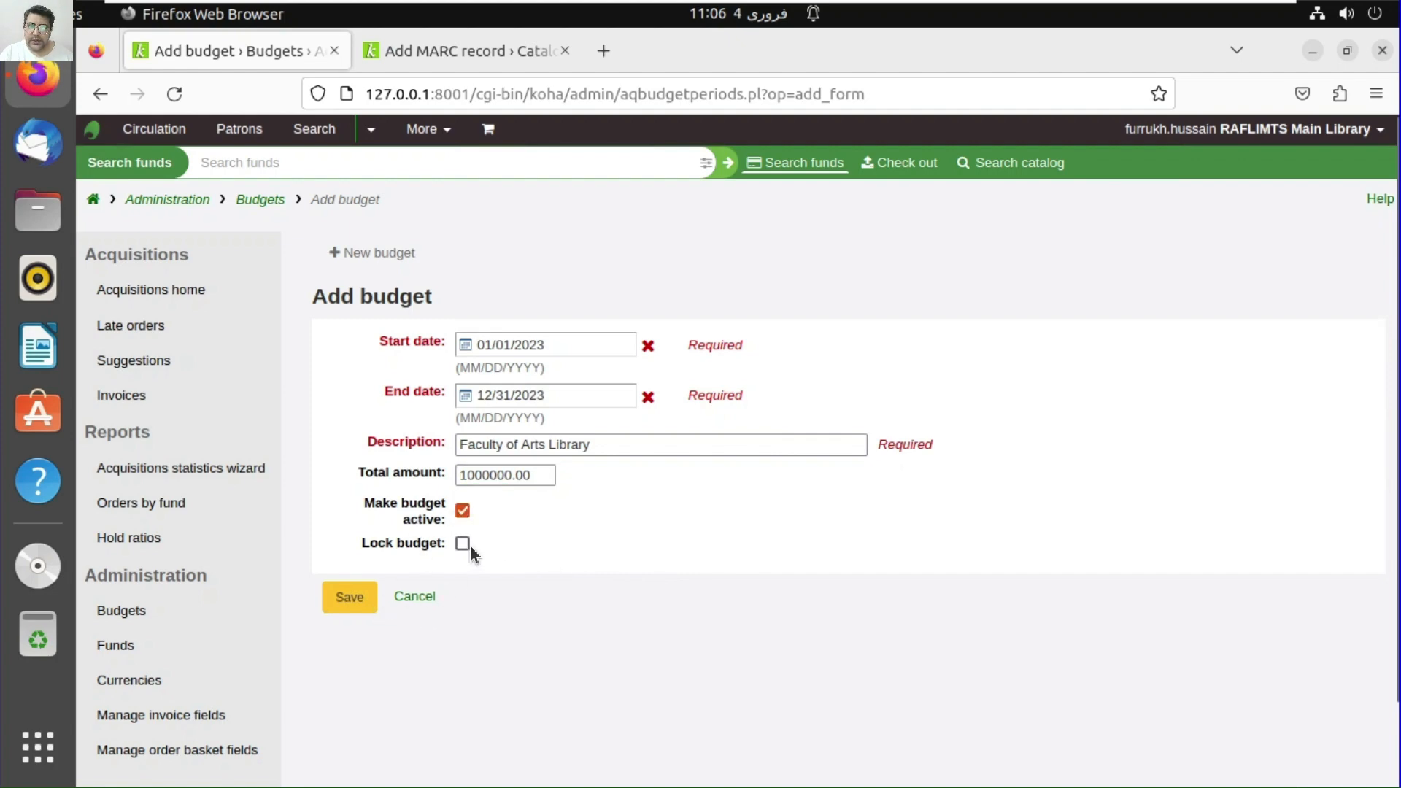
pyautogui.click(352, 601)
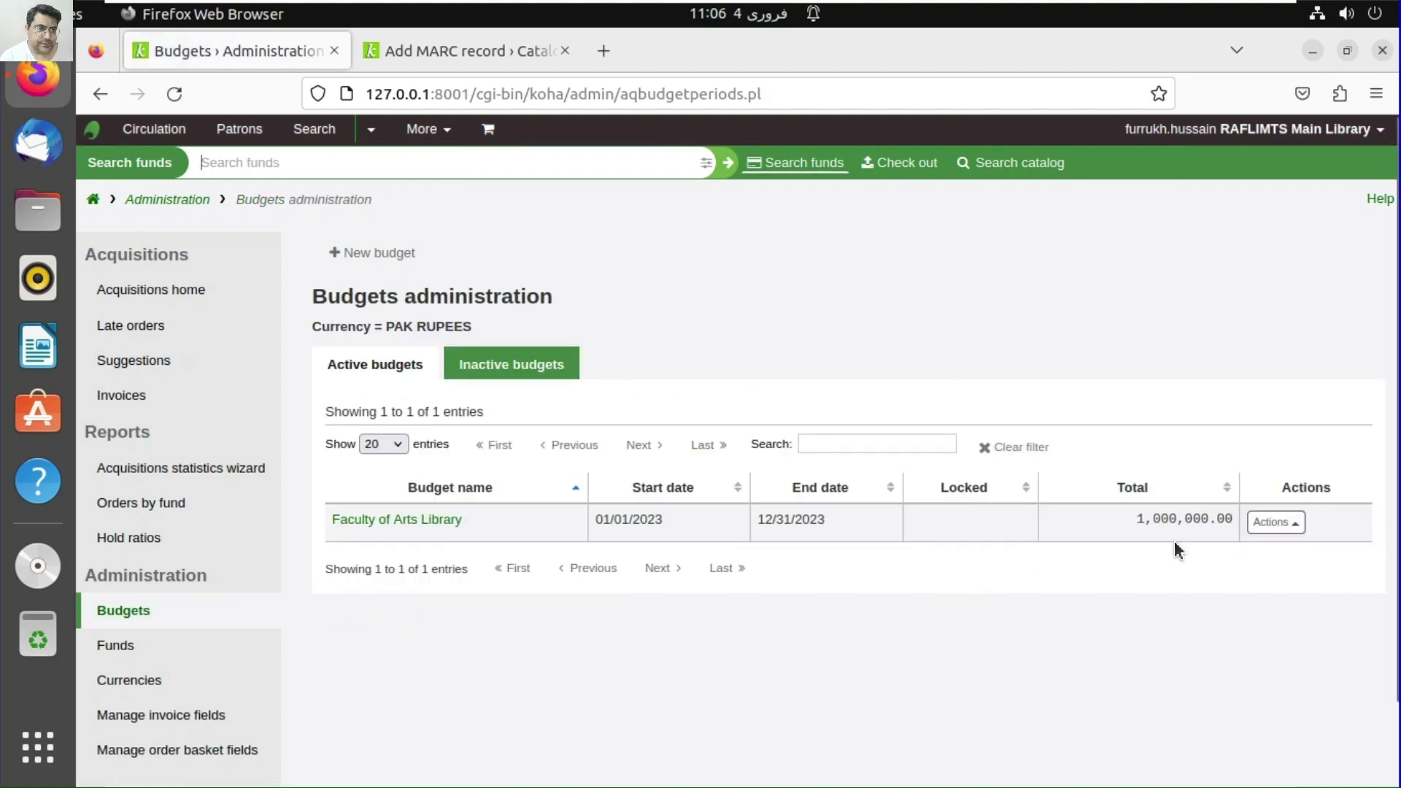
pyautogui.scroll(-2, 584, 656)
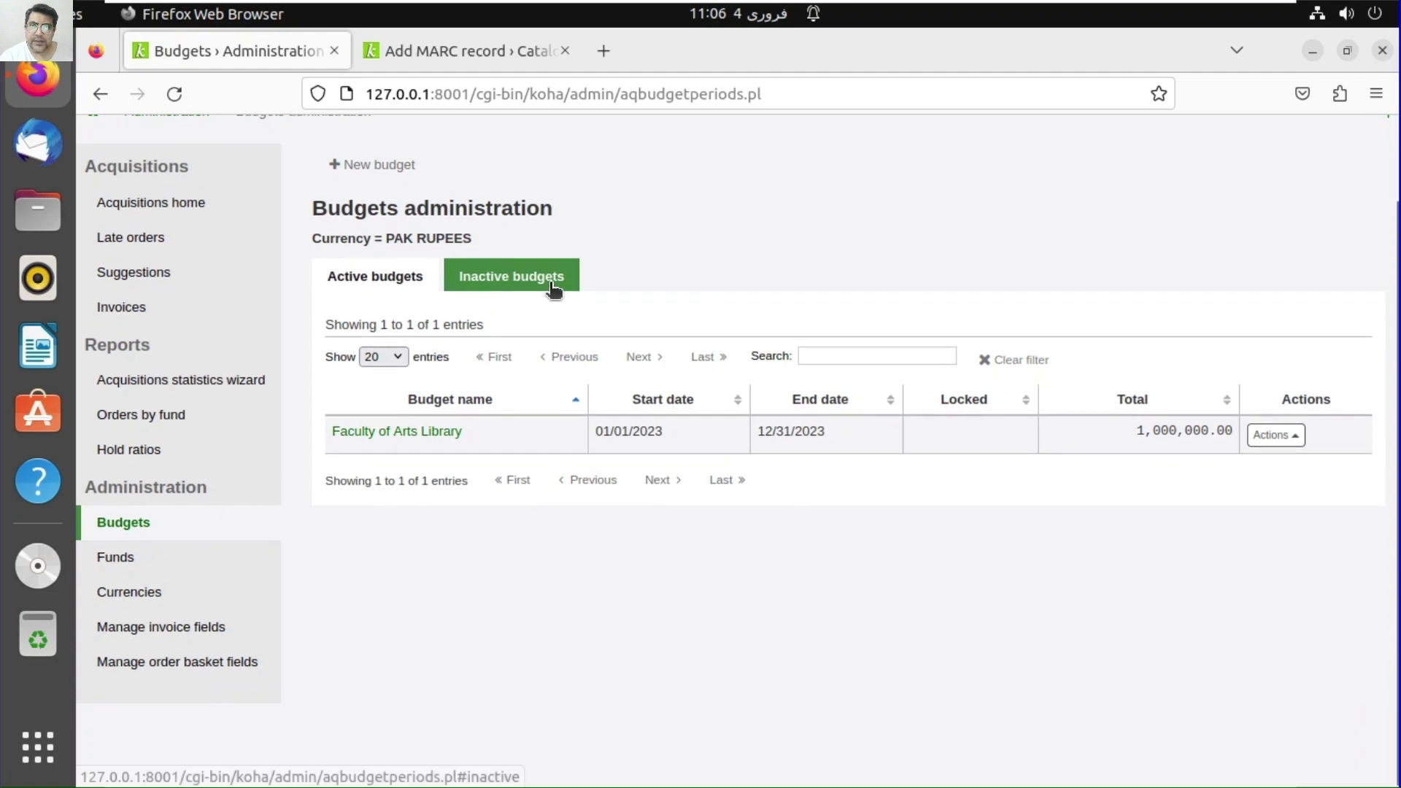
# - Review the active and inactive budget lists and the actions available for the Faculty of Arts Library budget
pyautogui.click(517, 276)
pyautogui.click(394, 292)
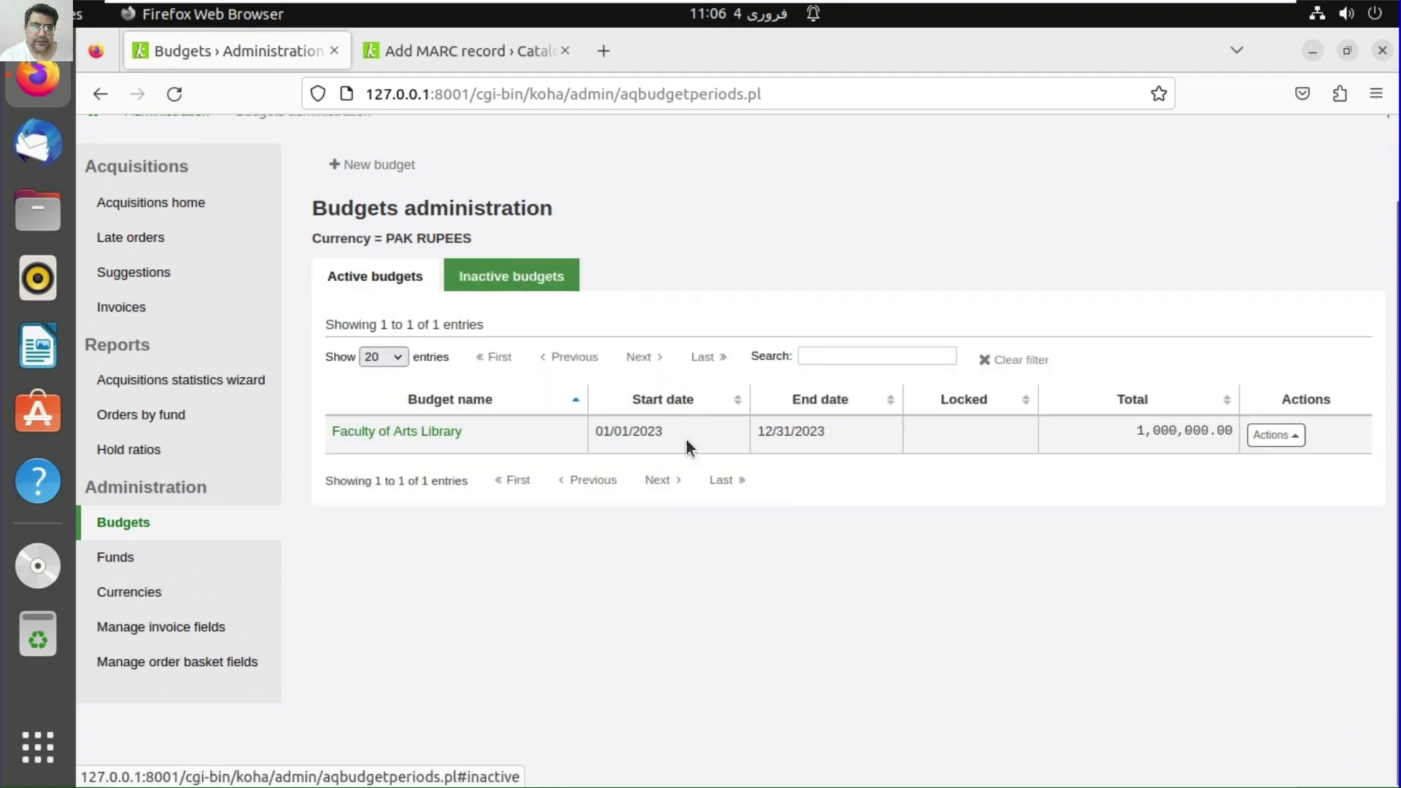
pyautogui.click(1301, 434)
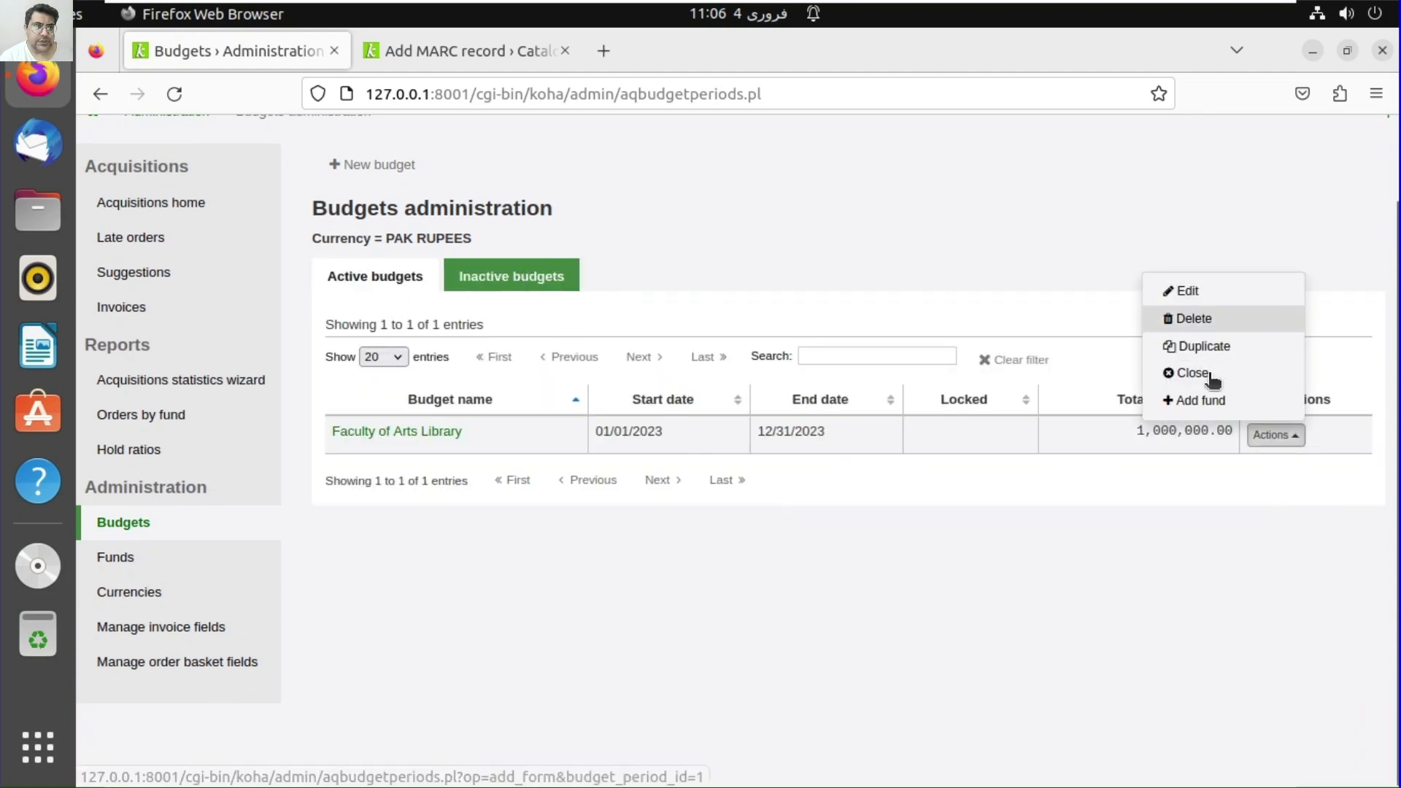
pyautogui.click(1166, 540)
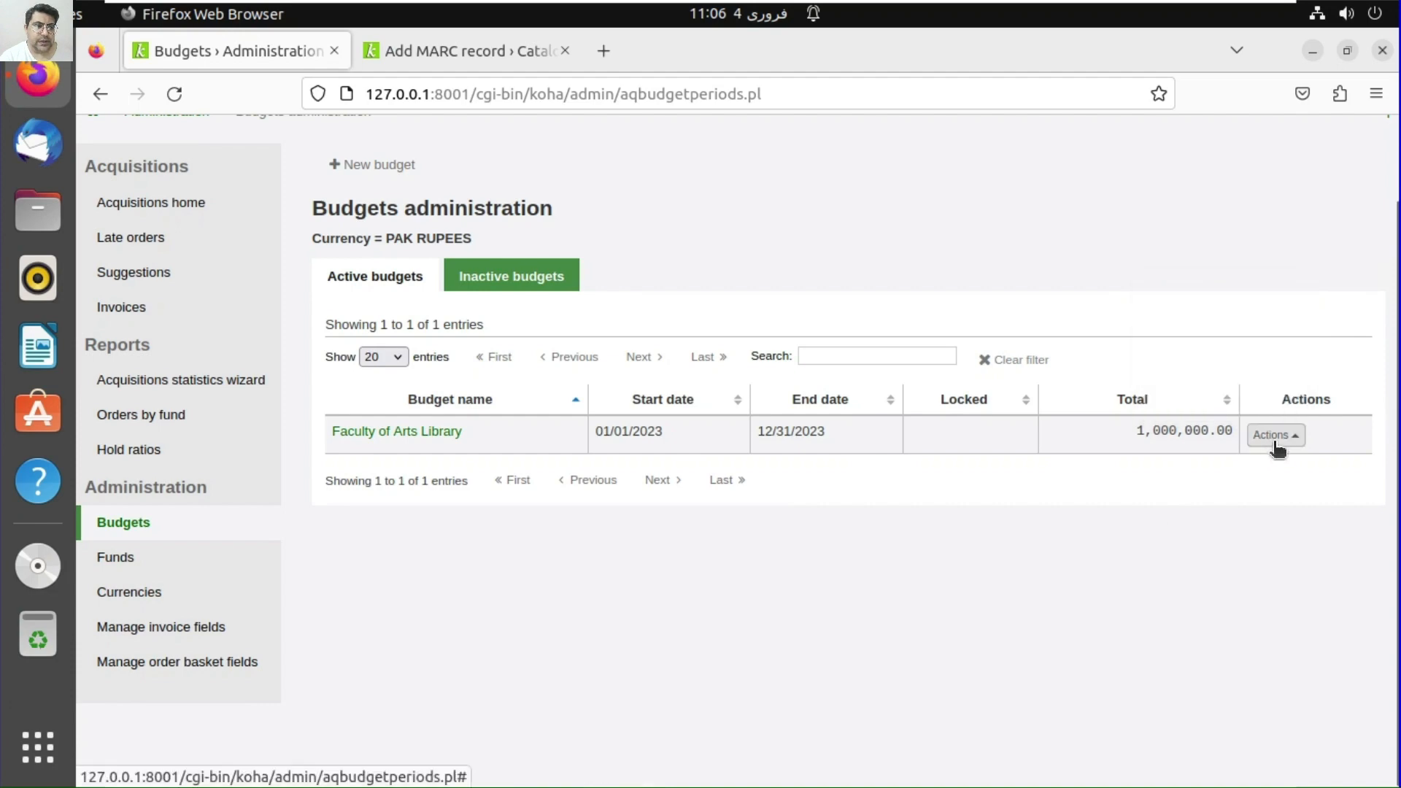
pyautogui.click(1273, 435)
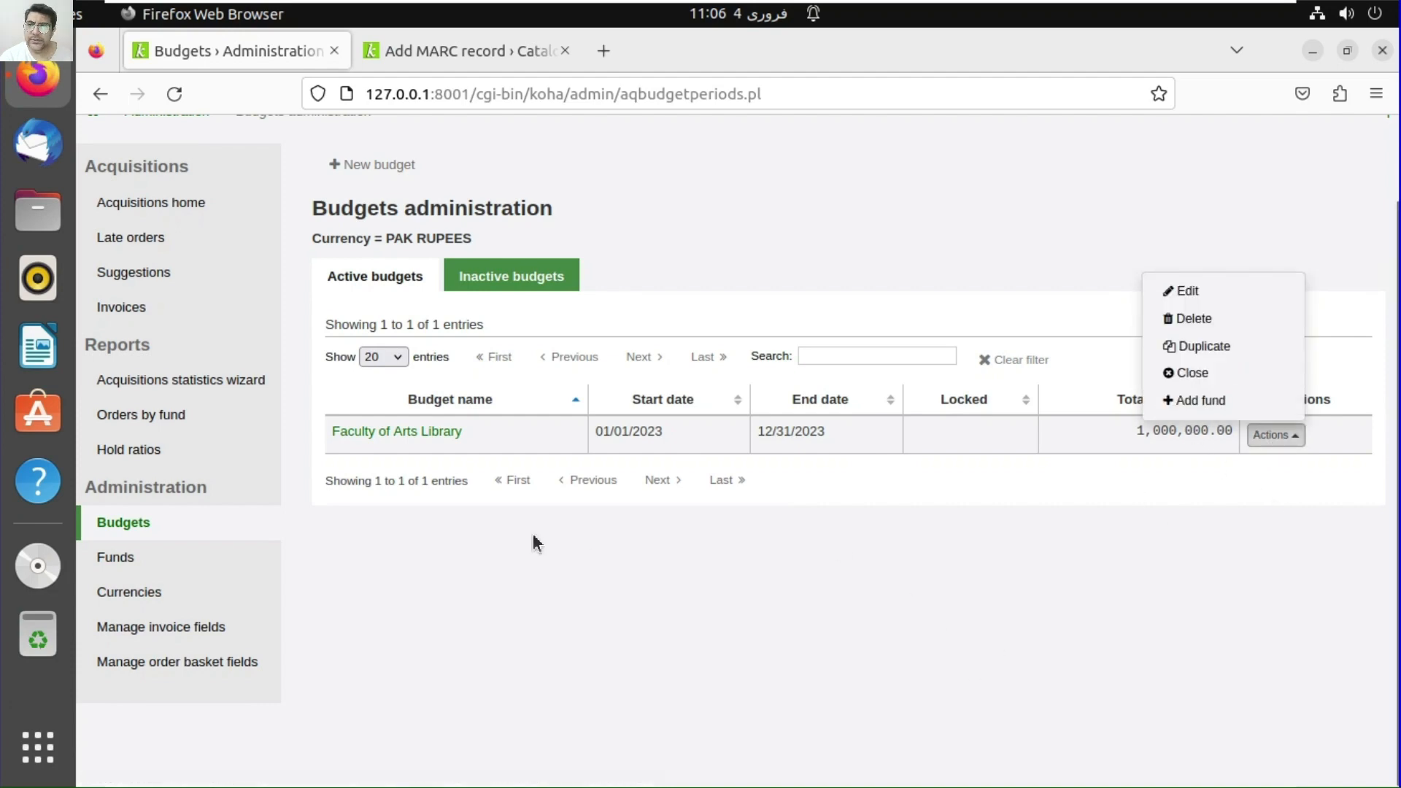
# - Open Funds under the administration's Acquisition parameters, look over the page and its new budget form, and cancel the form without entering anything
pyautogui.scroll(2, 452, 452)
pyautogui.click(199, 209)
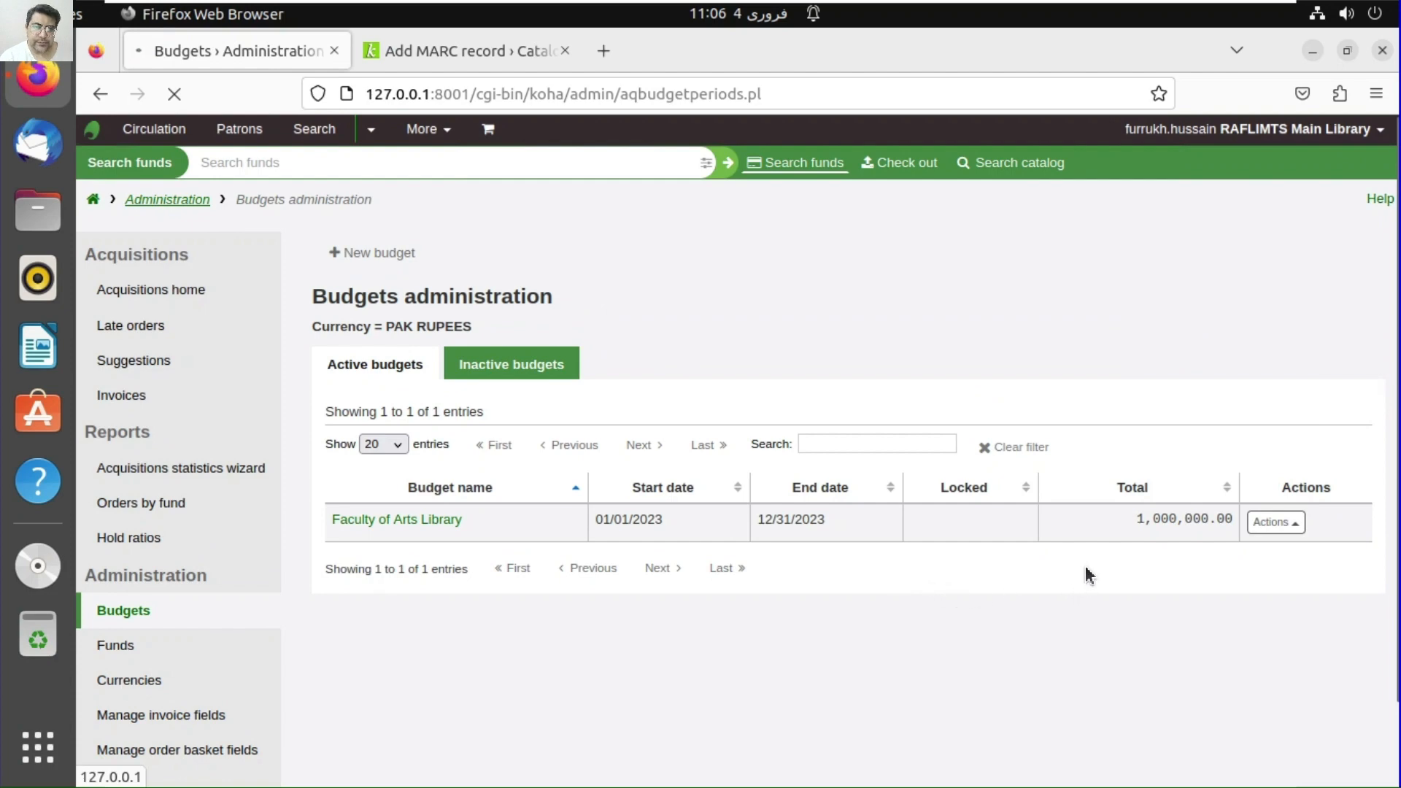
pyautogui.scroll(-8, 1095, 562)
pyautogui.scroll(-3, 1094, 562)
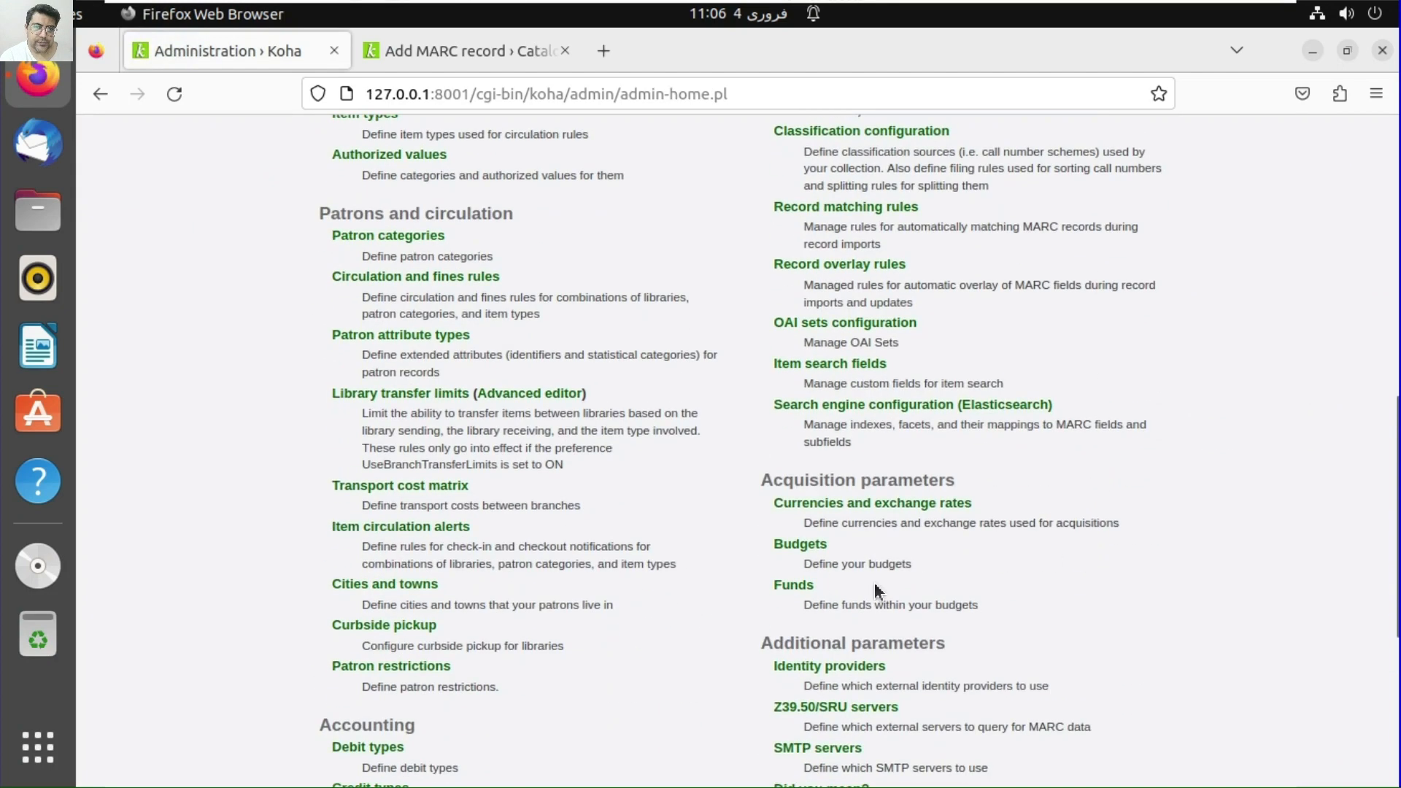
pyautogui.click(795, 585)
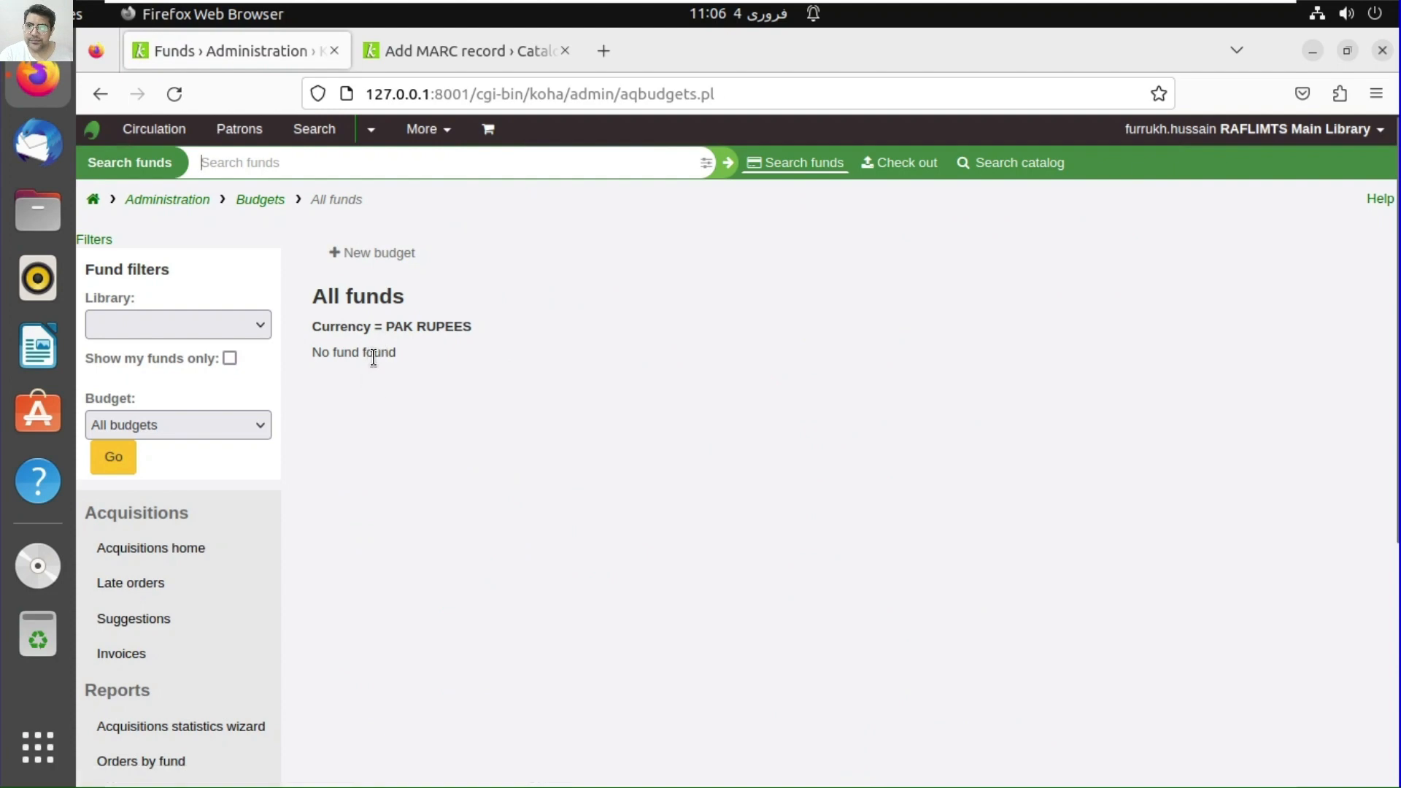
pyautogui.scroll(-5, 186, 357)
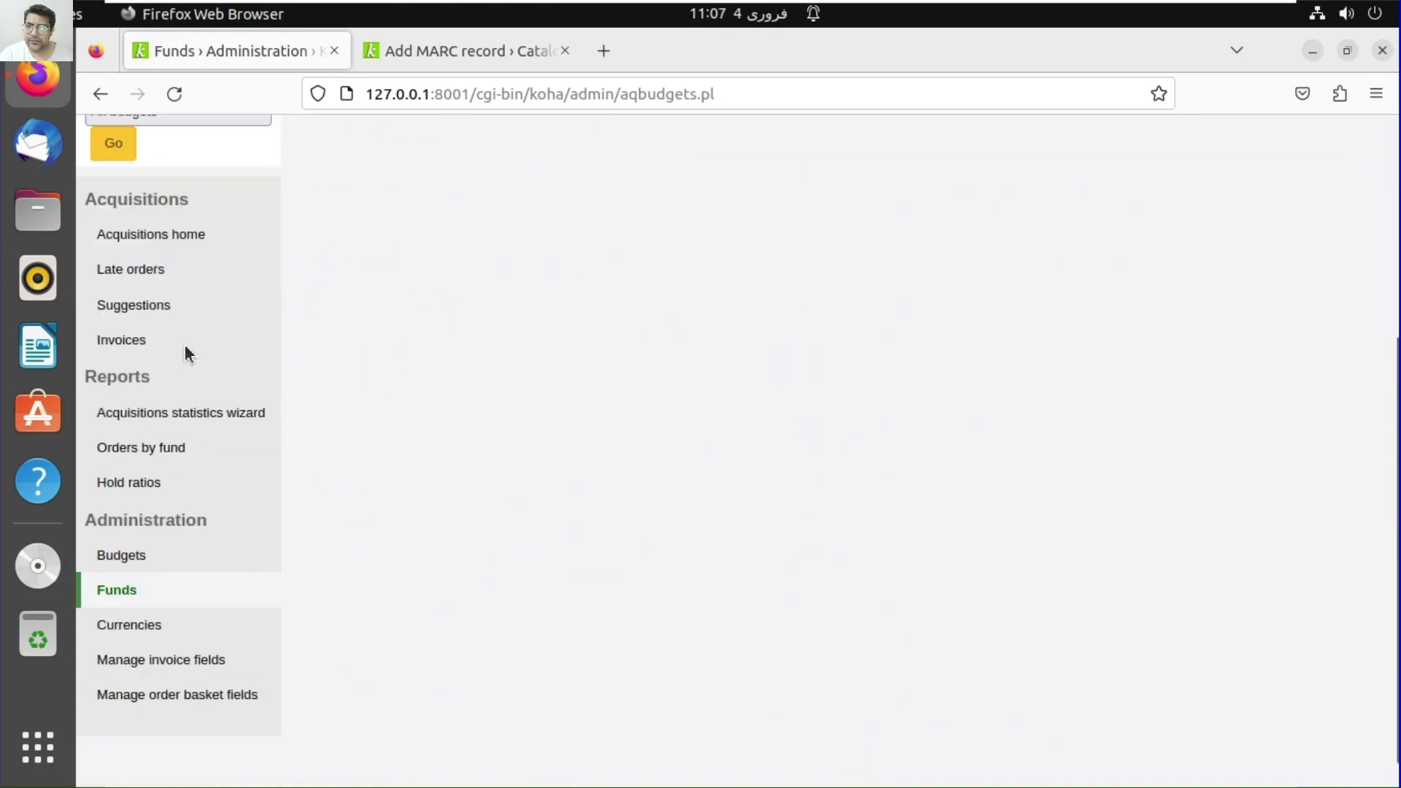
pyautogui.scroll(2, 219, 634)
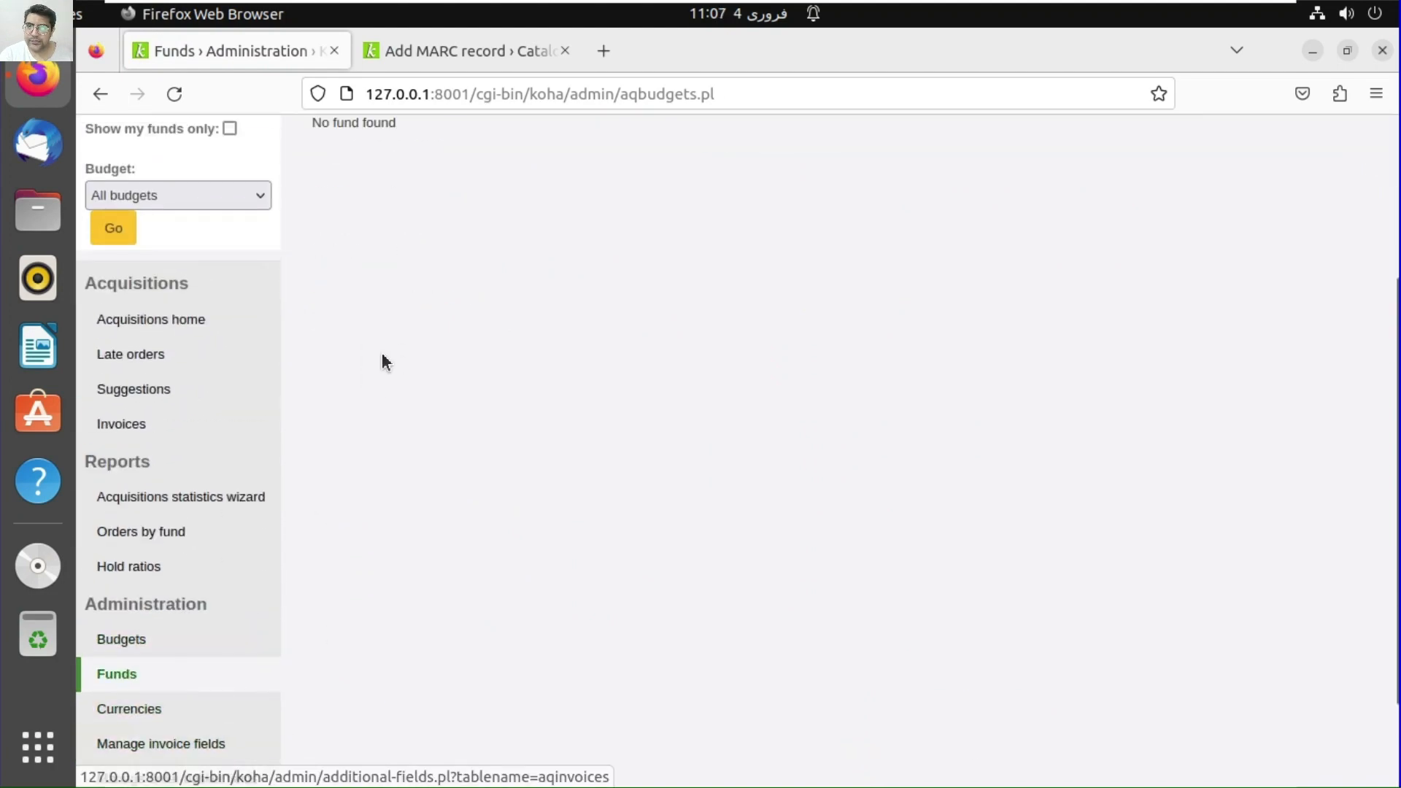
pyautogui.scroll(3, 384, 360)
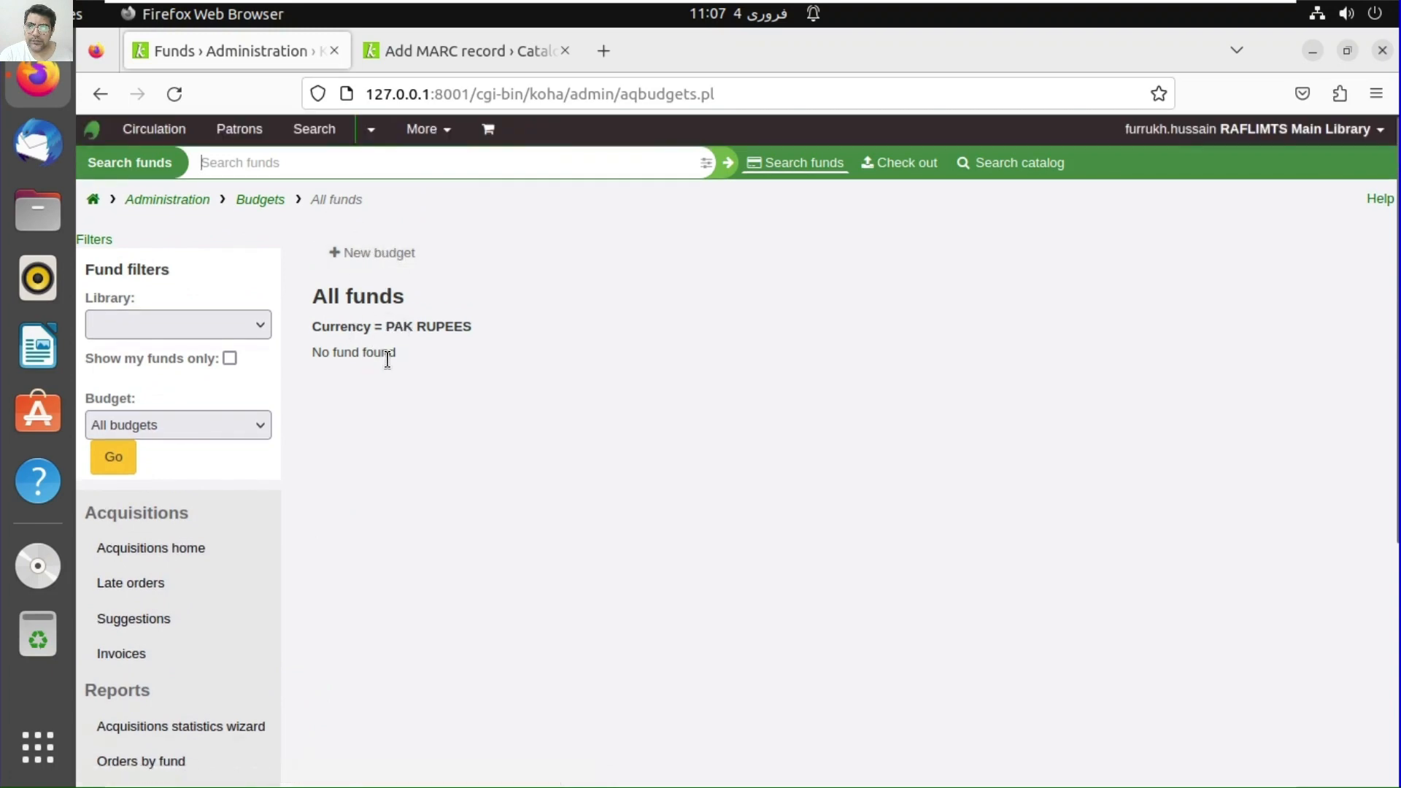
pyautogui.click(377, 254)
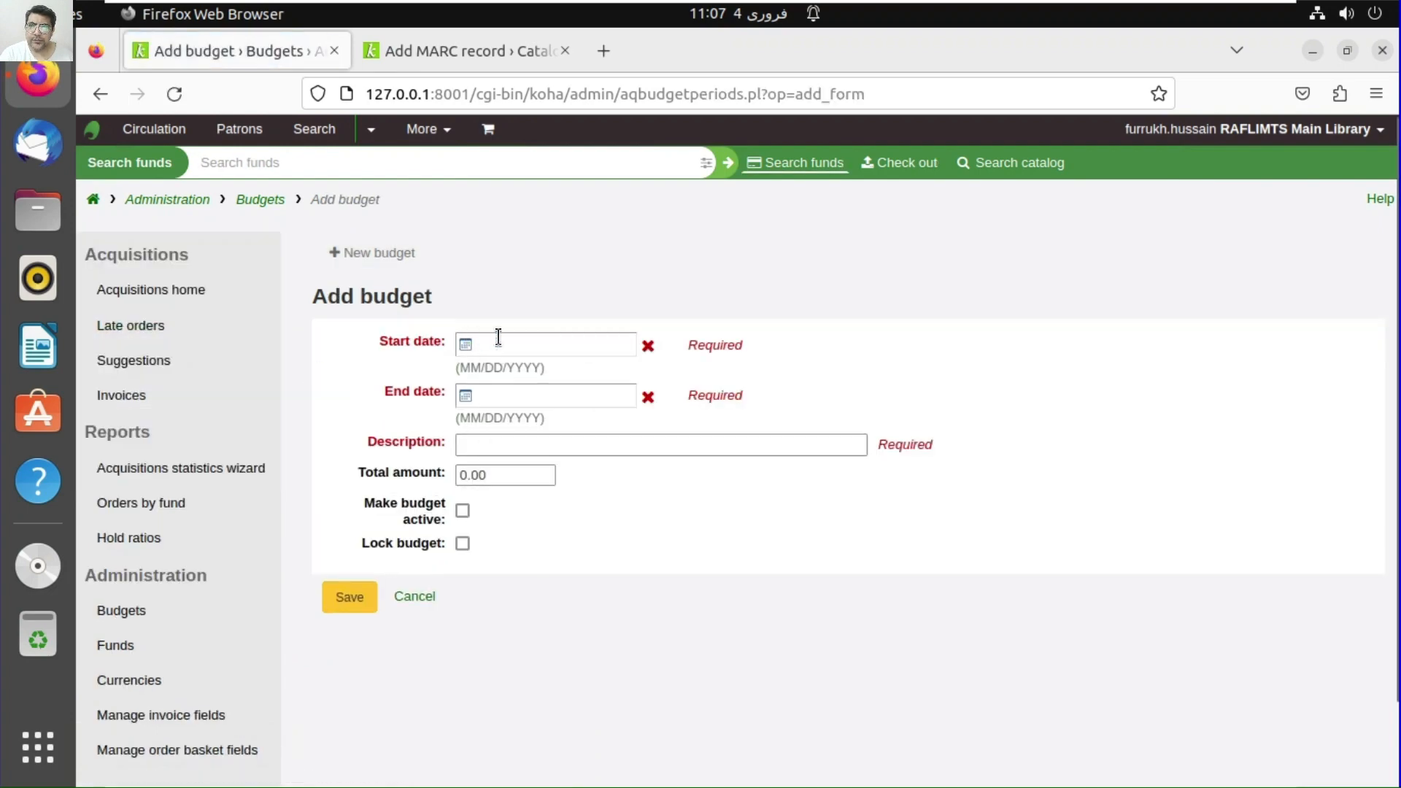
pyautogui.click(427, 598)
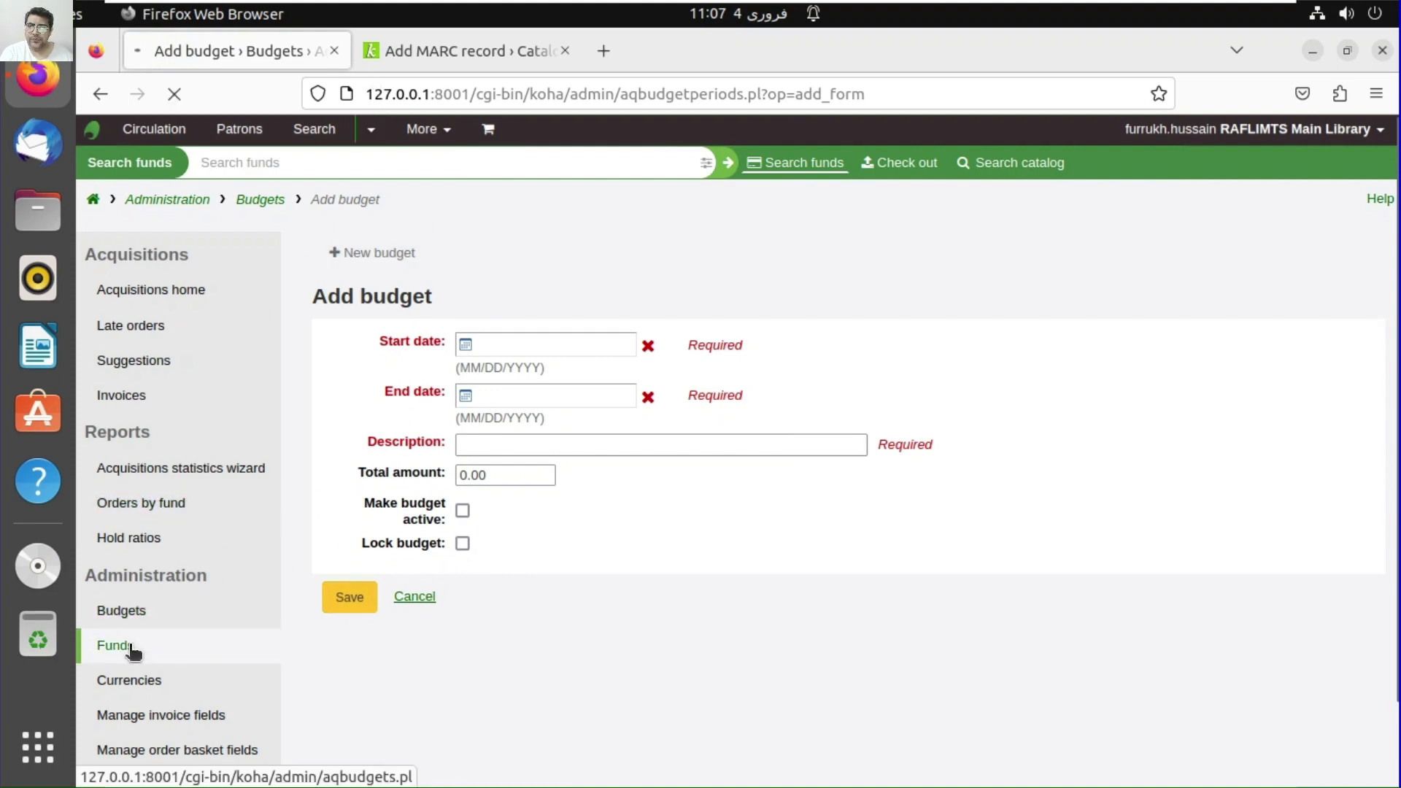
# - Start a fund for the Faculty of Arts Library budget with code BK, name Books and amount 400000.00
pyautogui.click(1274, 523)
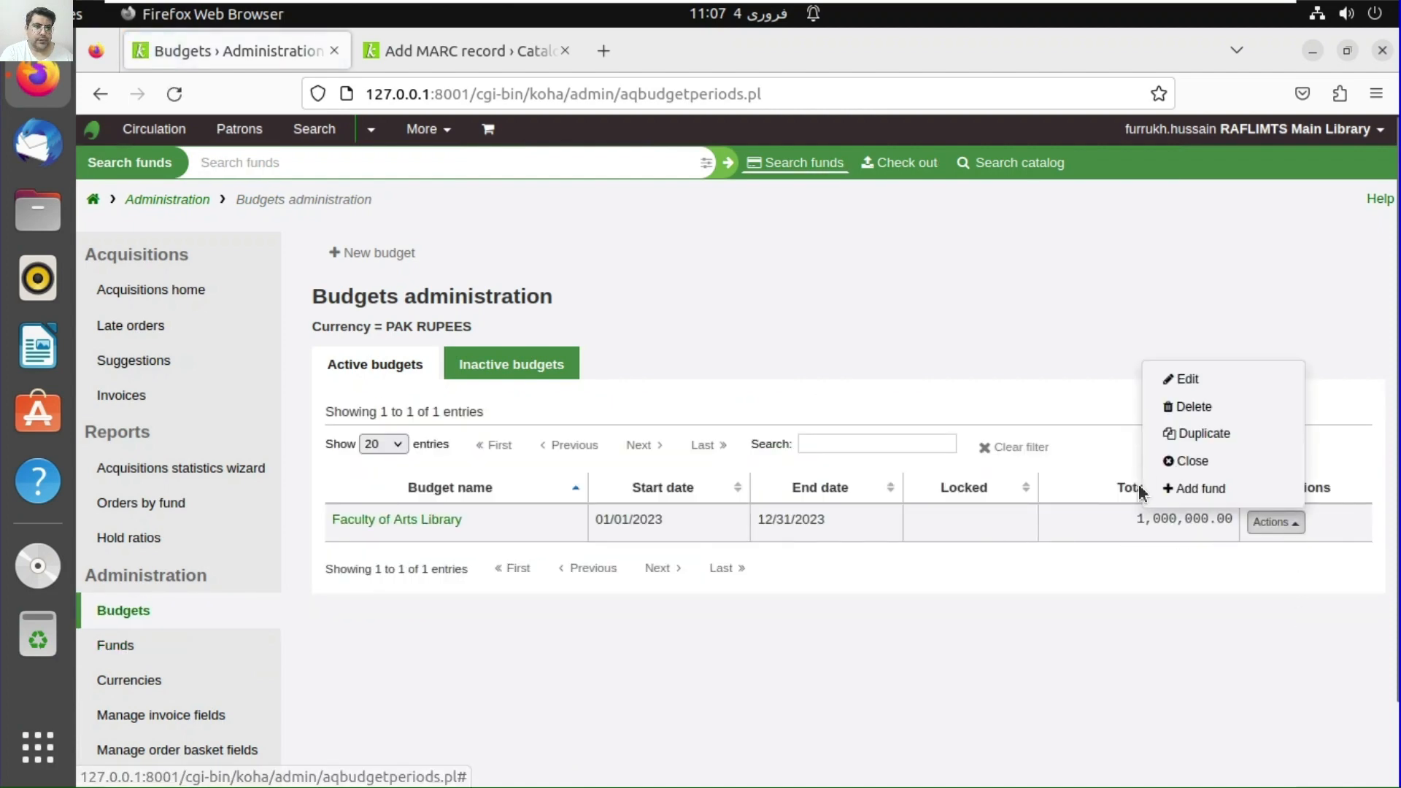
pyautogui.click(1217, 505)
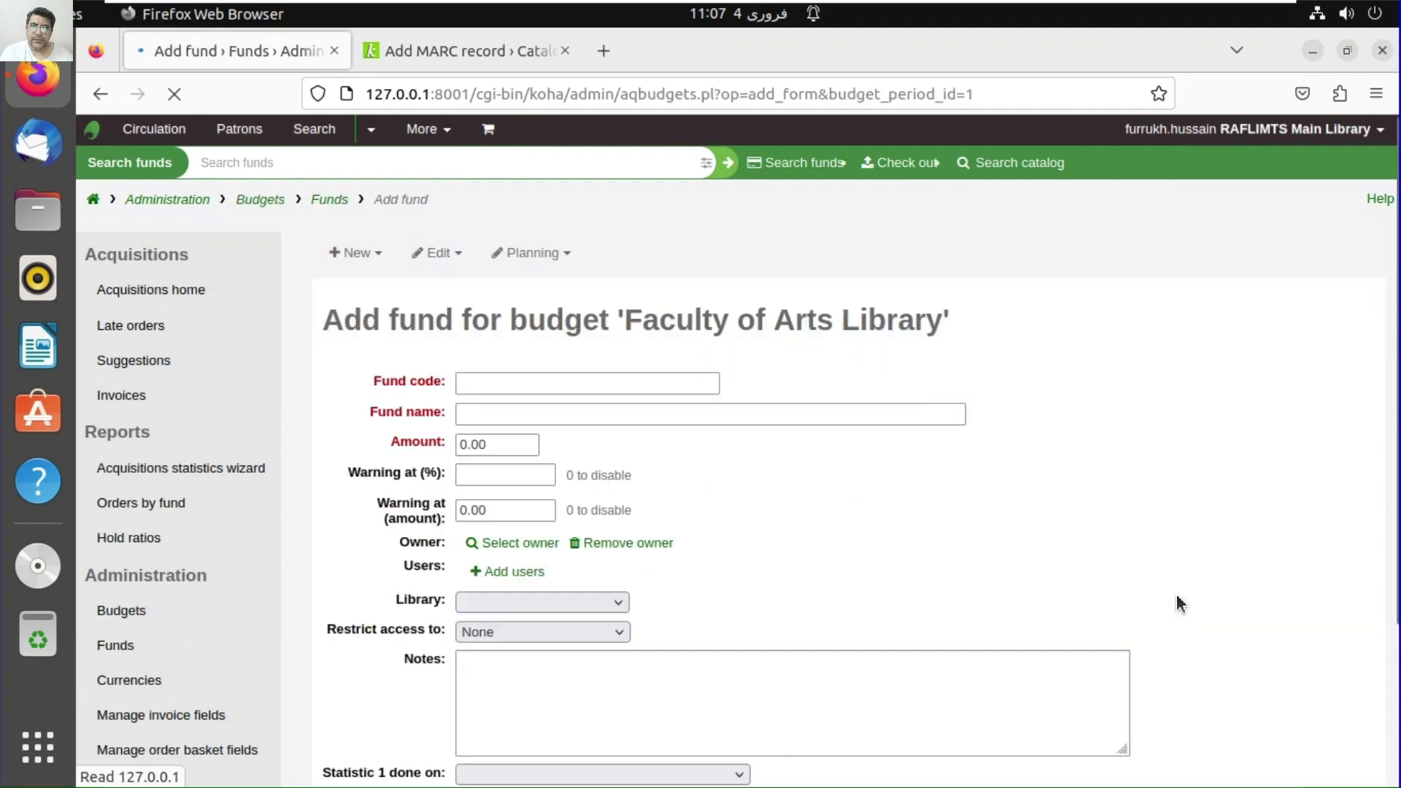
pyautogui.click(538, 382)
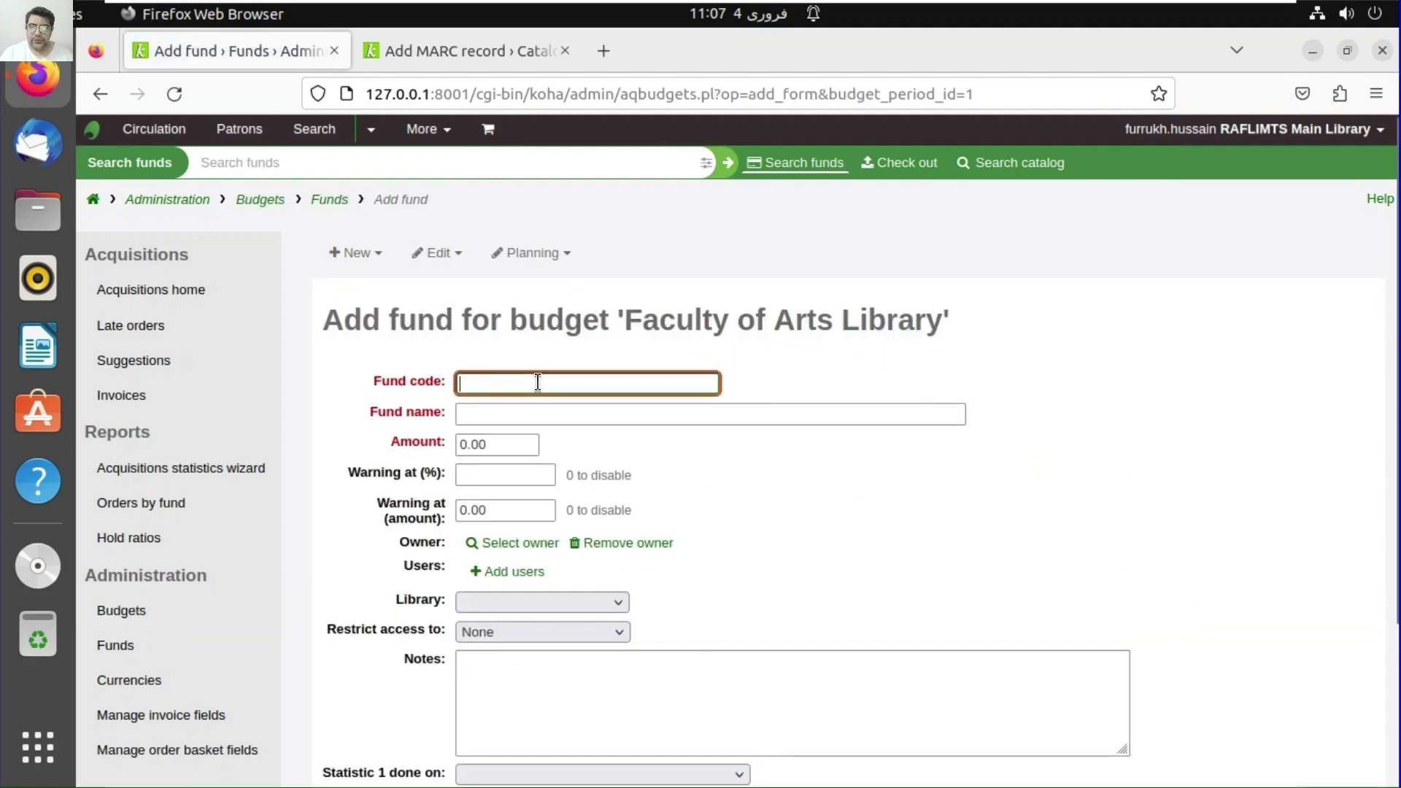
pyautogui.write('BK')
pyautogui.click(543, 422)
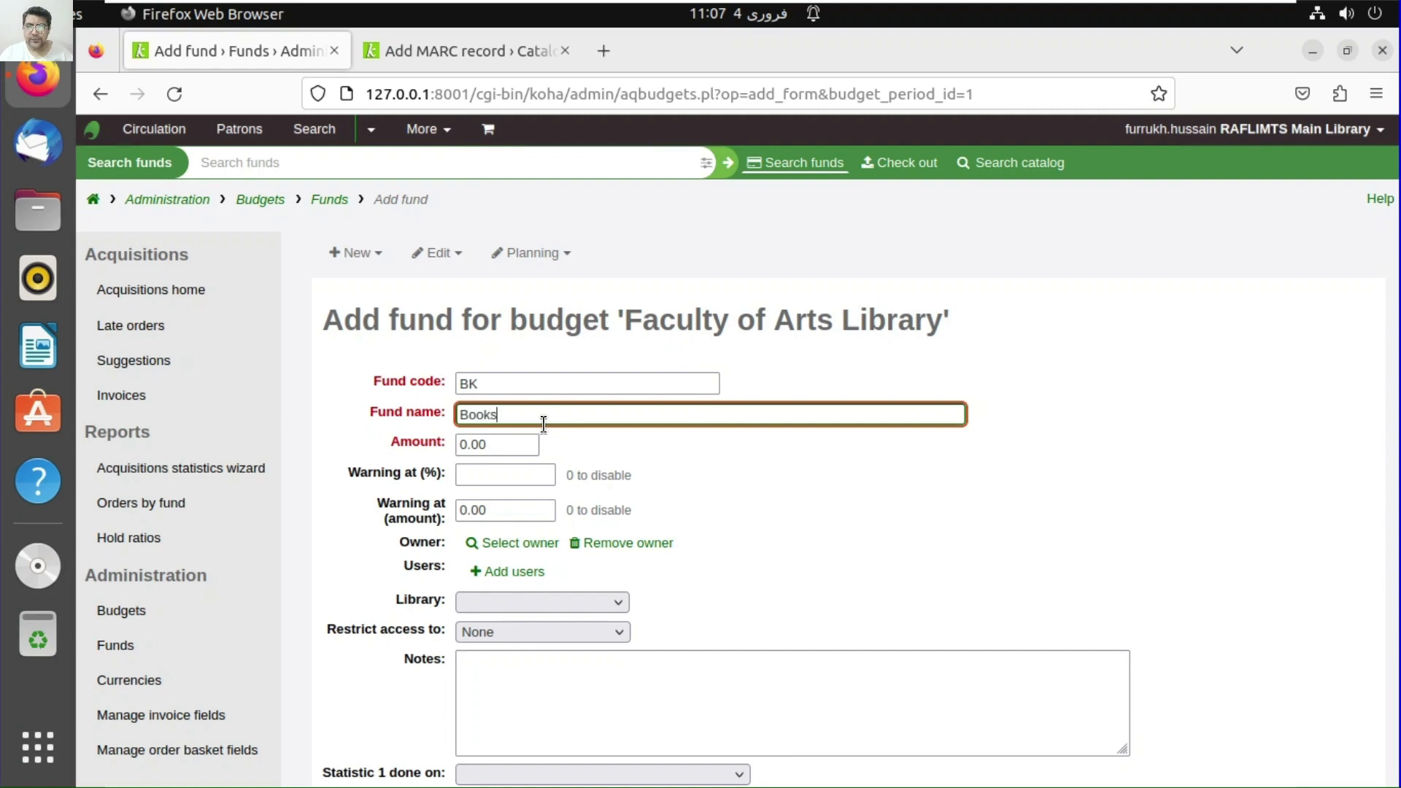
pyautogui.click(460, 443)
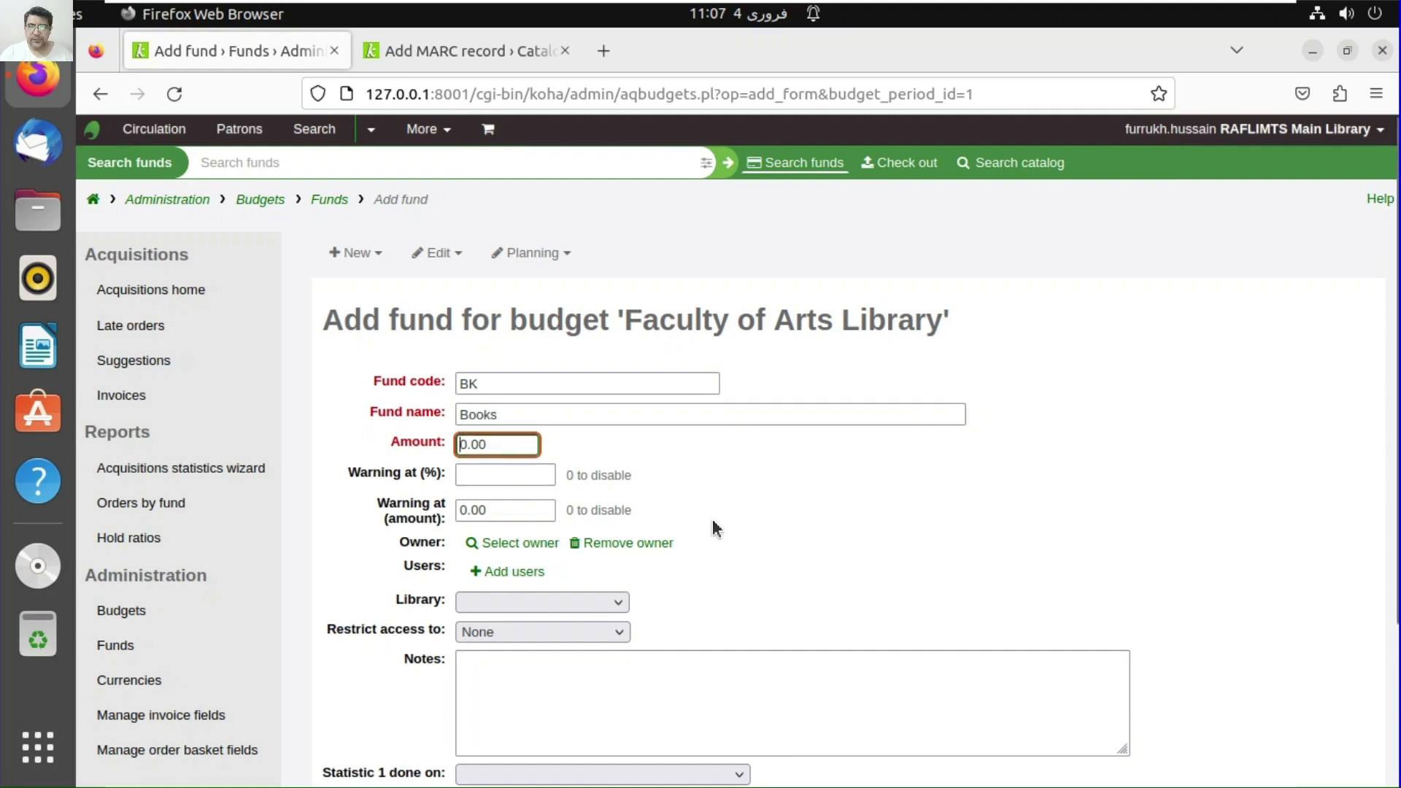
pyautogui.write('1')
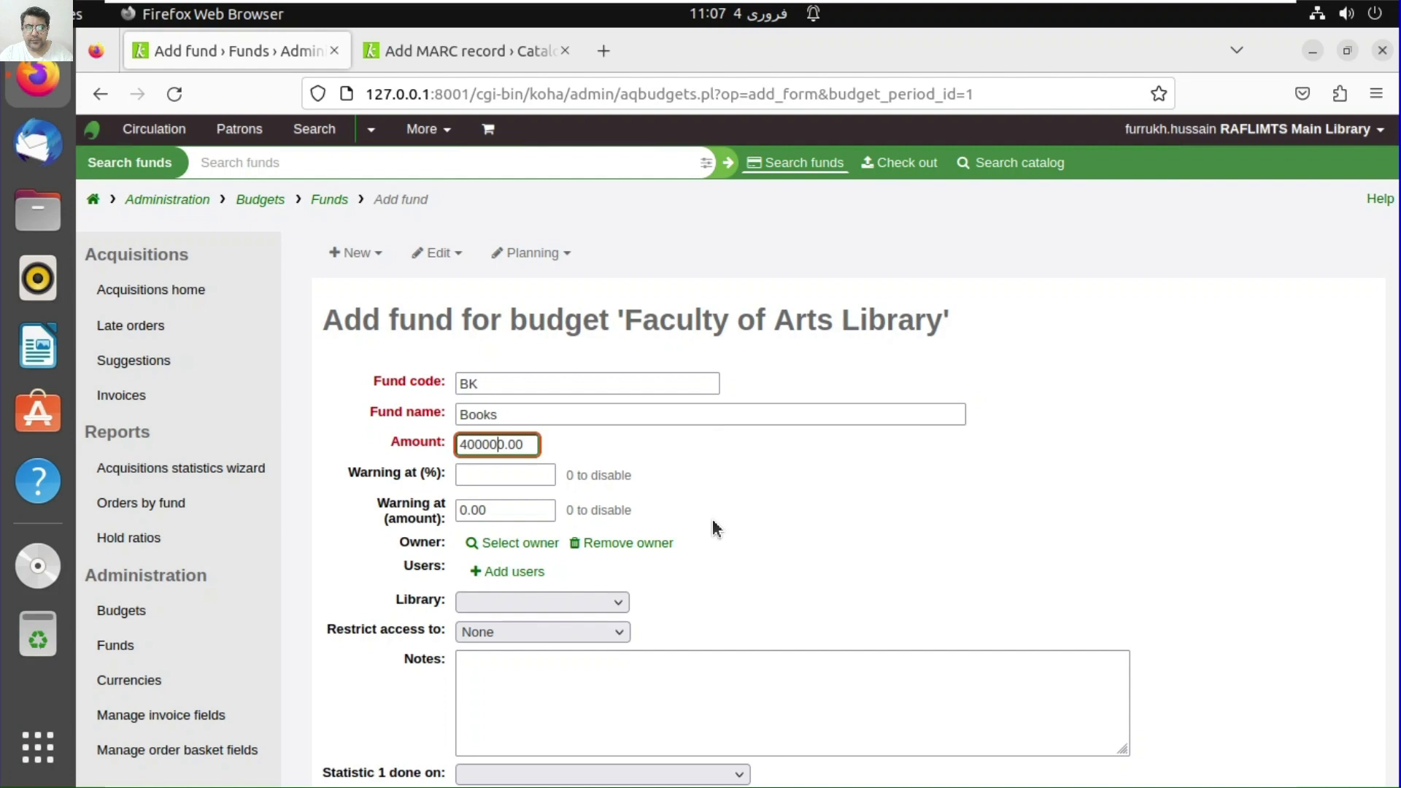
# - Enter a fund warning level of 10 percent, set the warning amount to 4000.00, and clear the percentage
pyautogui.click(523, 475)
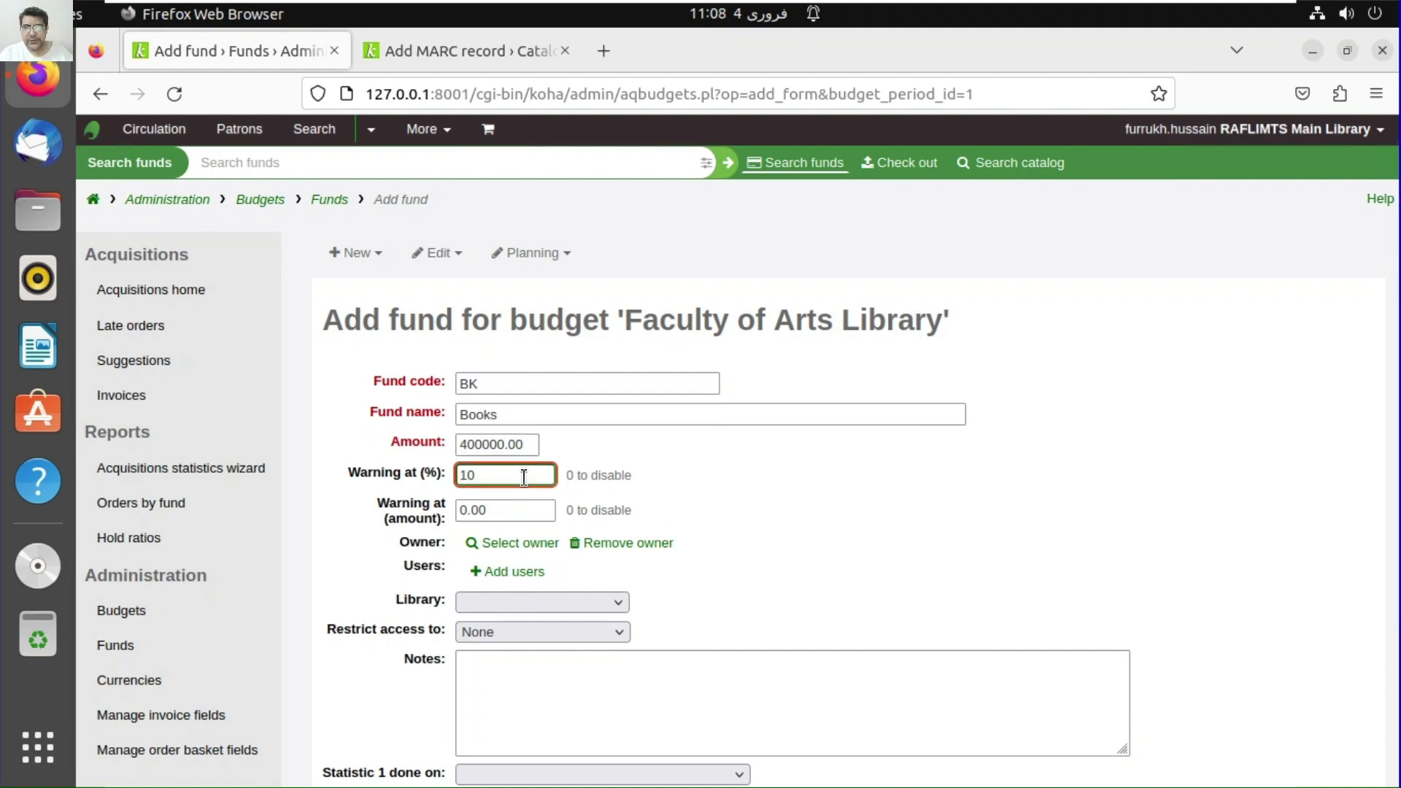
pyautogui.click(465, 509)
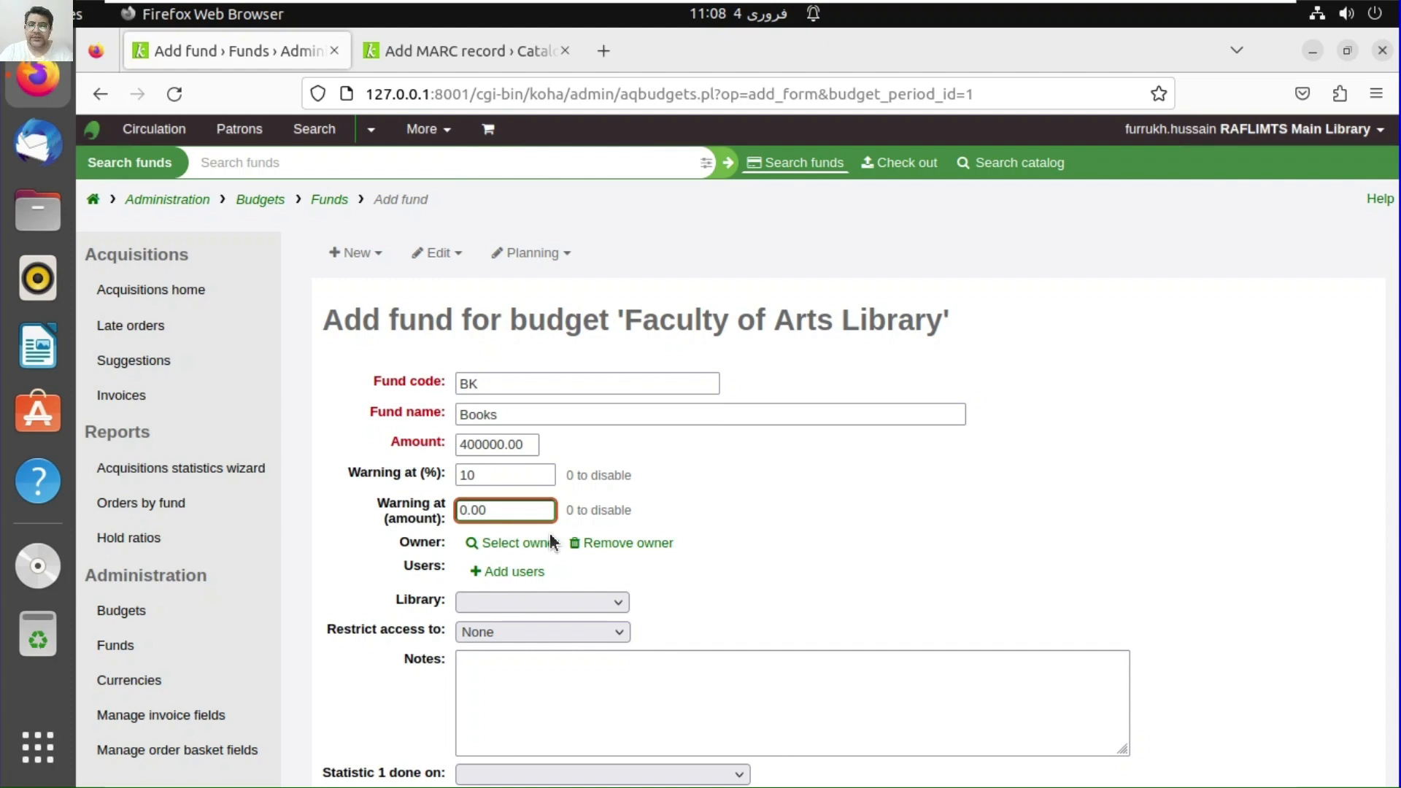
pyautogui.press('BackSpace')
pyautogui.write('40')
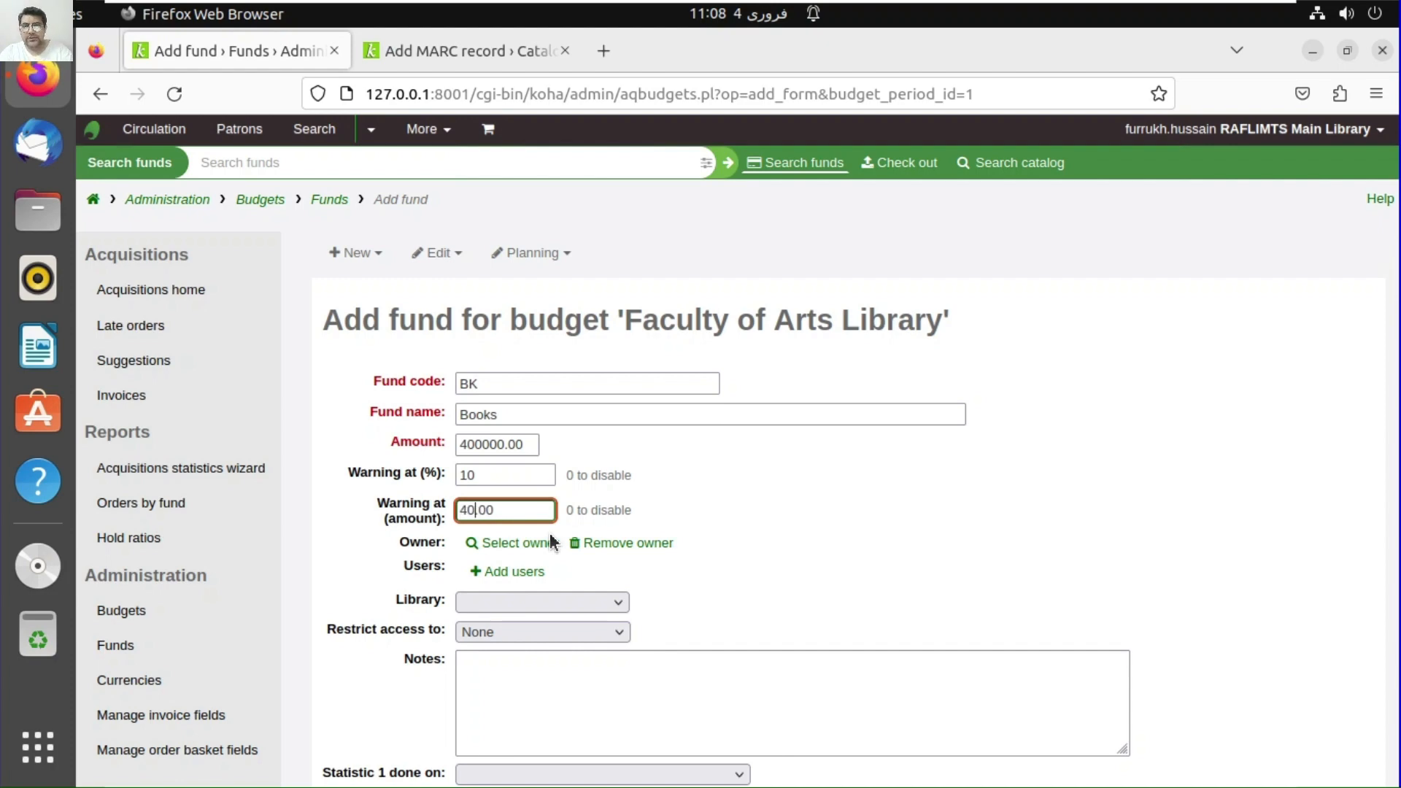
pyautogui.write('00')
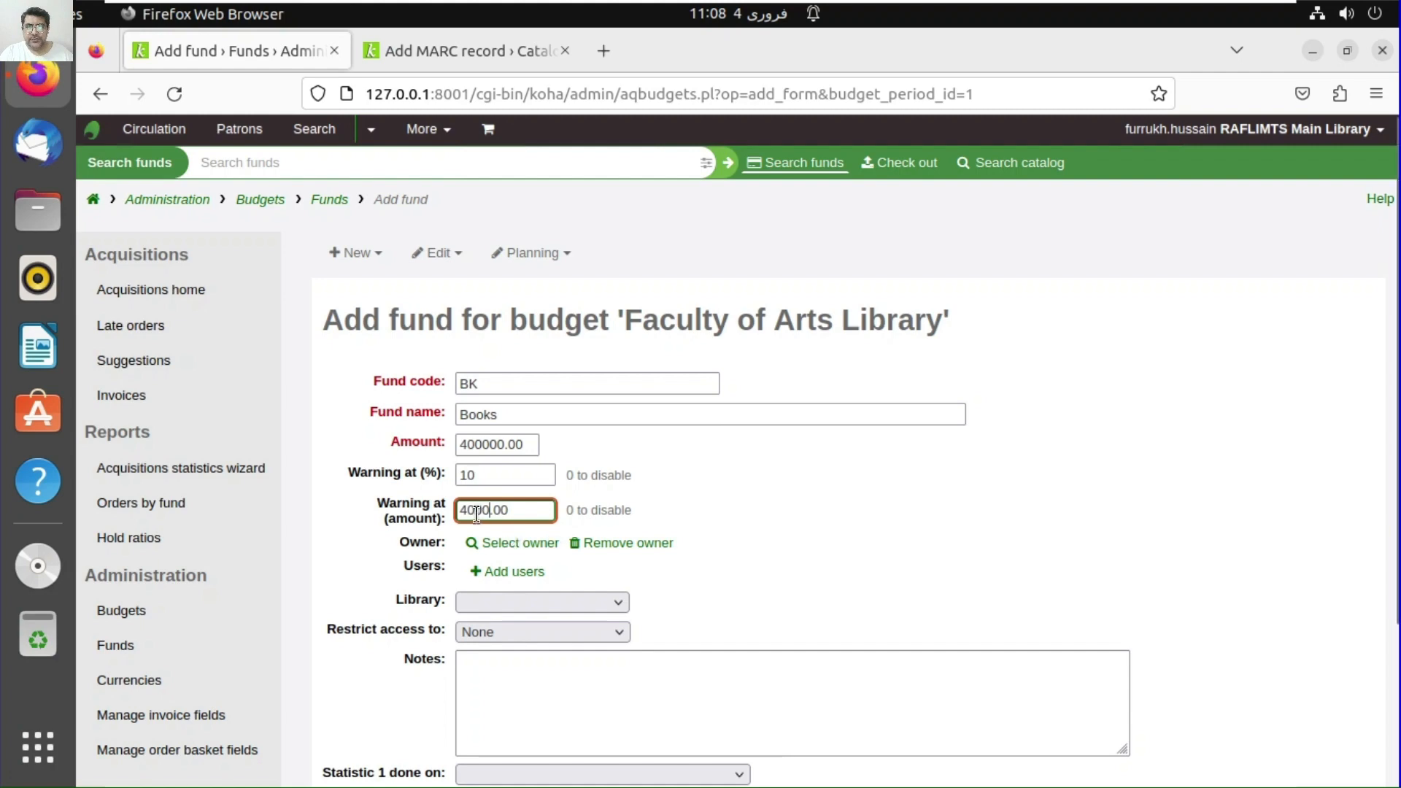
pyautogui.doubleClick(484, 472)
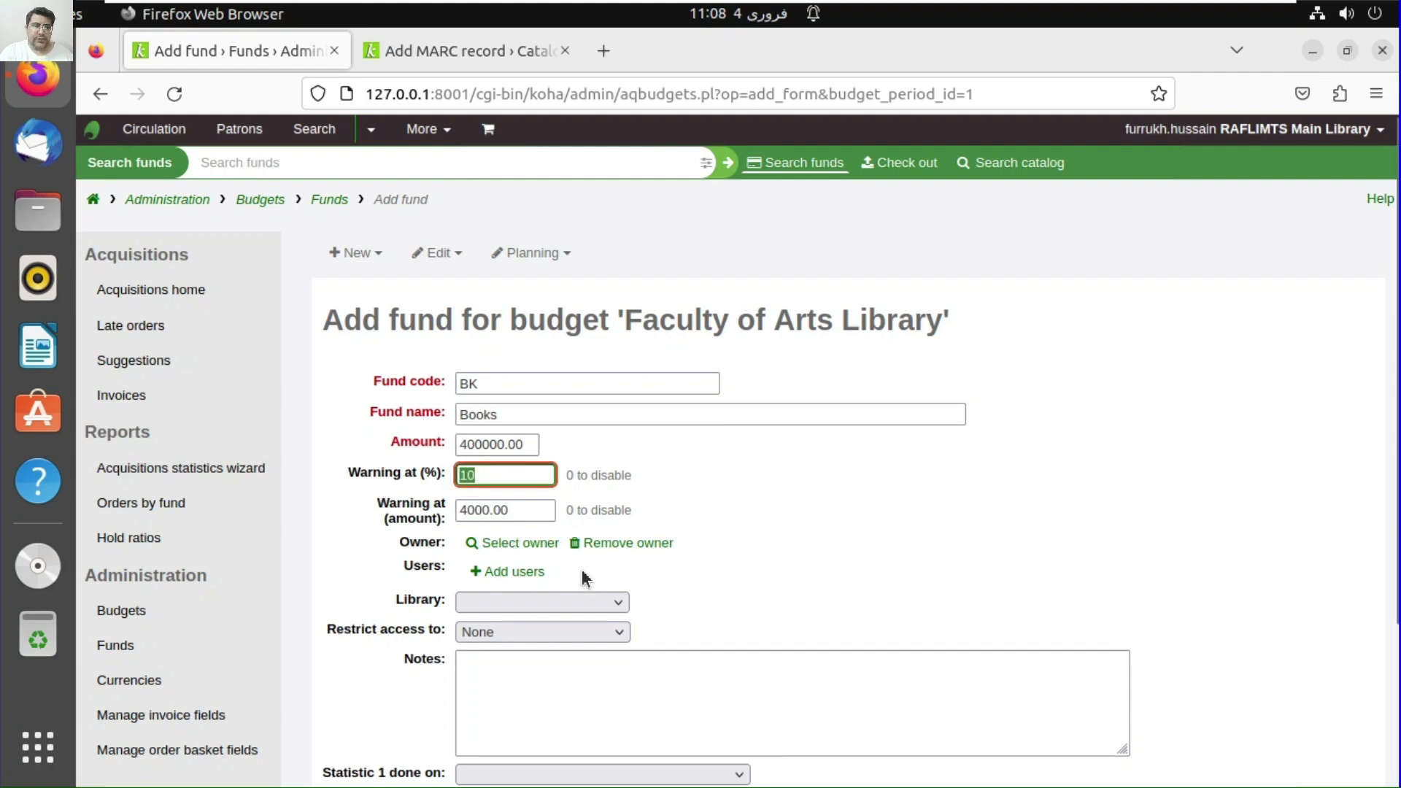
pyautogui.press('BackSpace')
# - Assign the Books fund to the Faculty of Arts Library
pyautogui.scroll(-3, 596, 586)
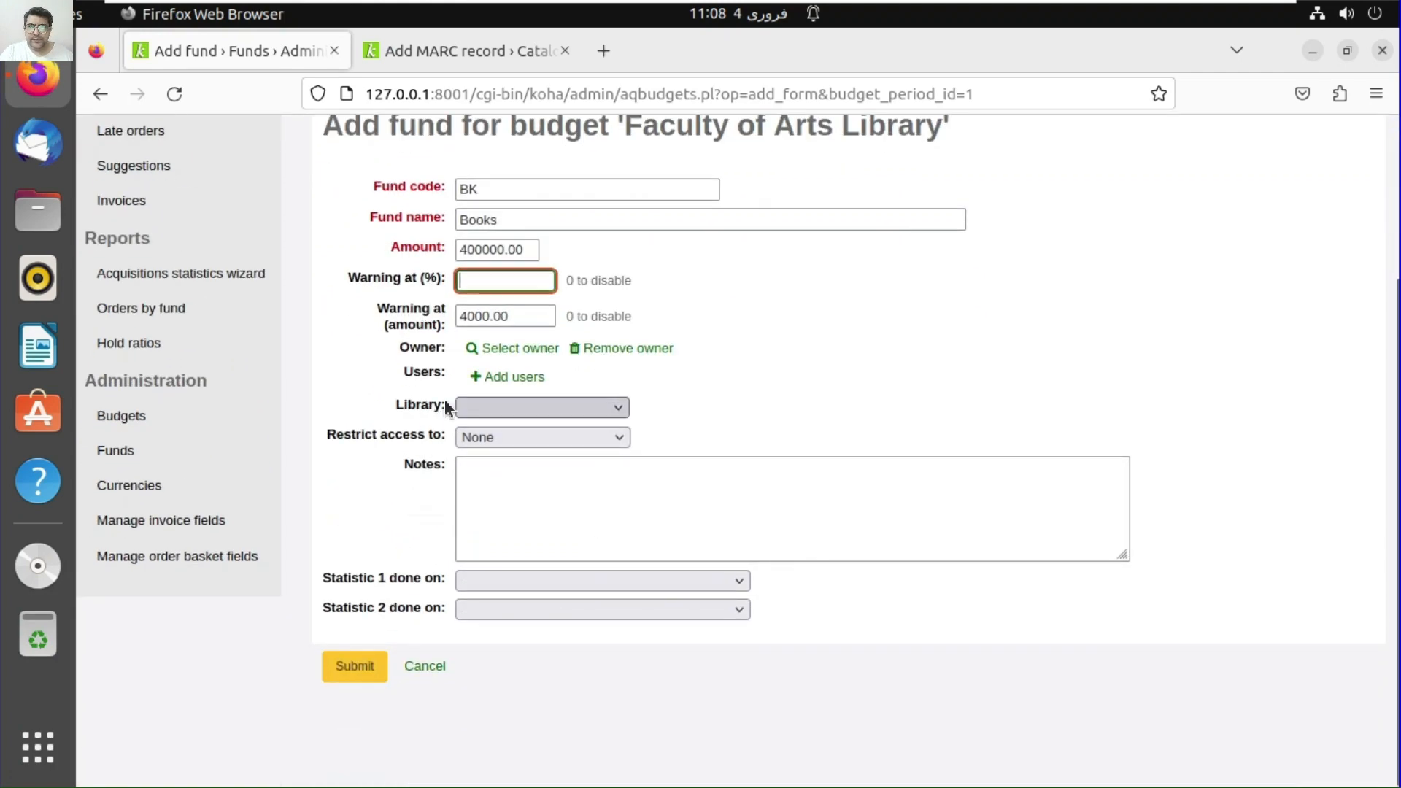
pyautogui.click(491, 405)
pyautogui.click(518, 461)
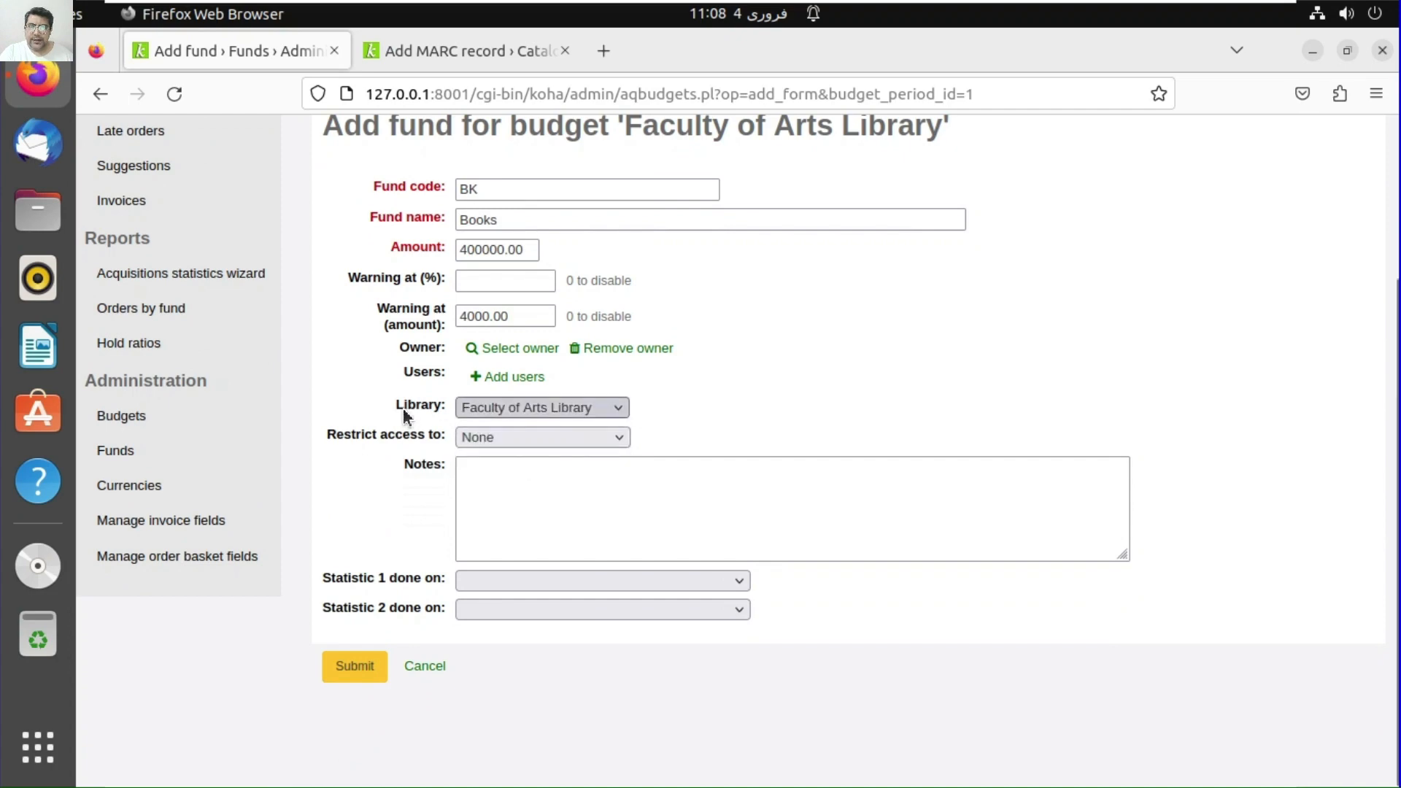
# - Open the patron search for adding fund users and search by the patron's name within Faculty of Arts Library and across any library
pyautogui.click(517, 378)
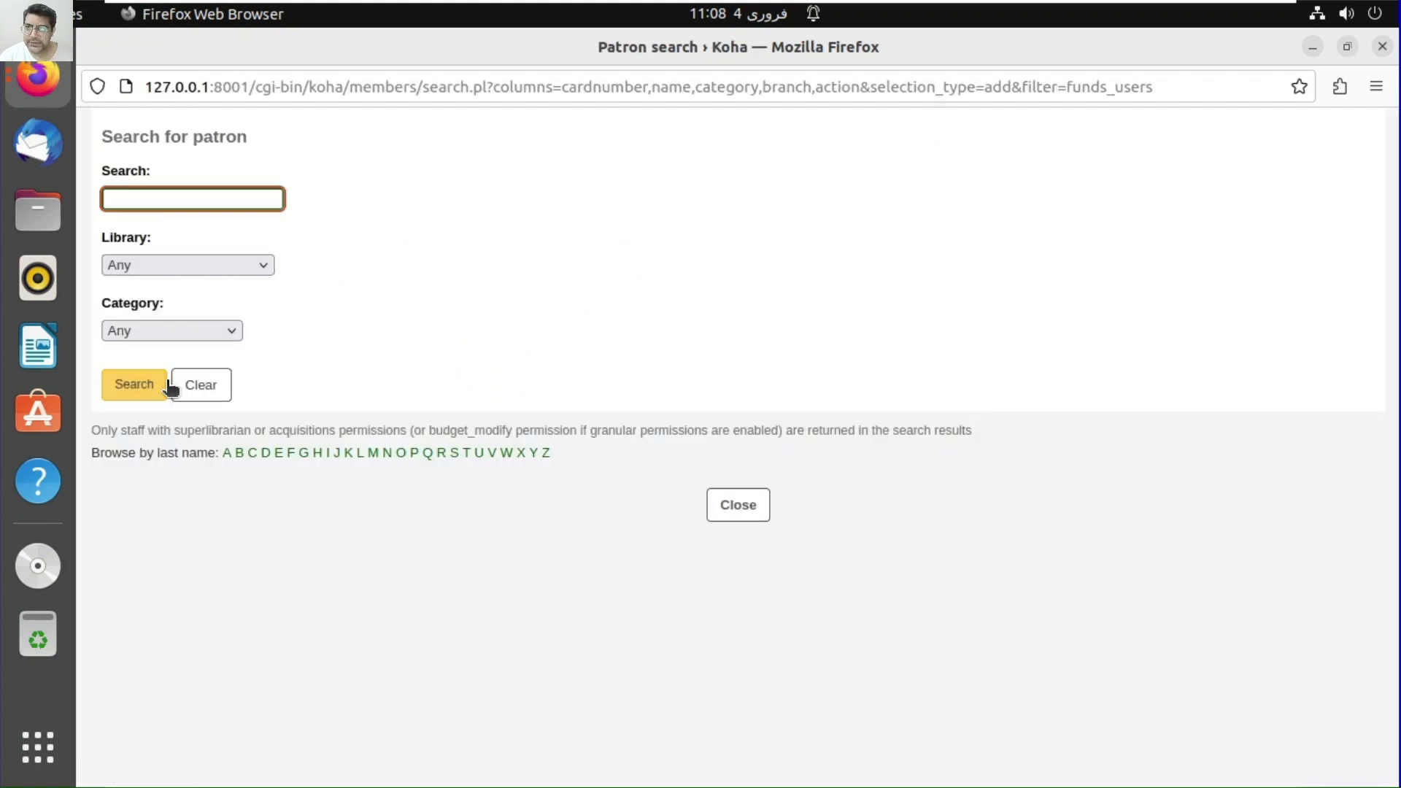
pyautogui.click(200, 264)
pyautogui.click(189, 319)
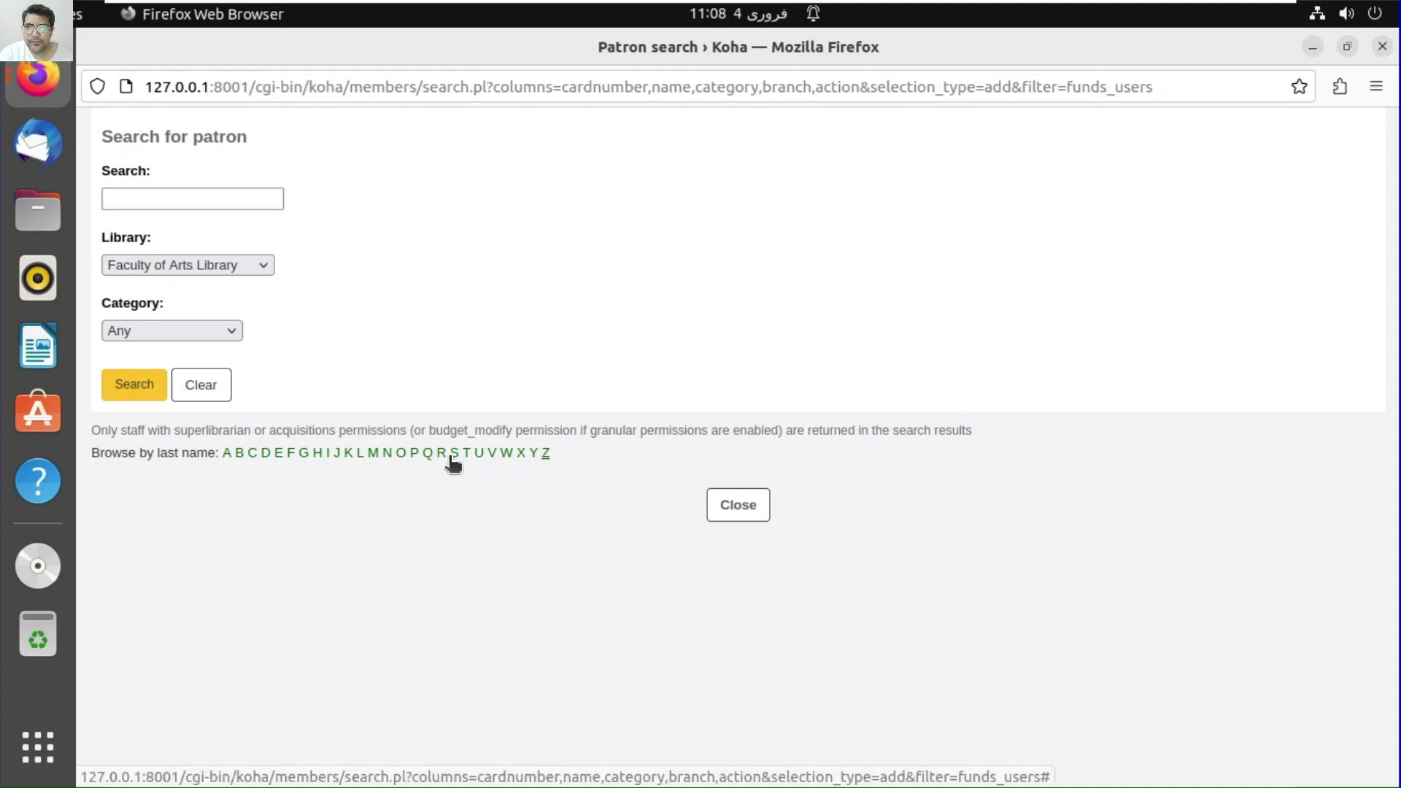
pyautogui.click(196, 202)
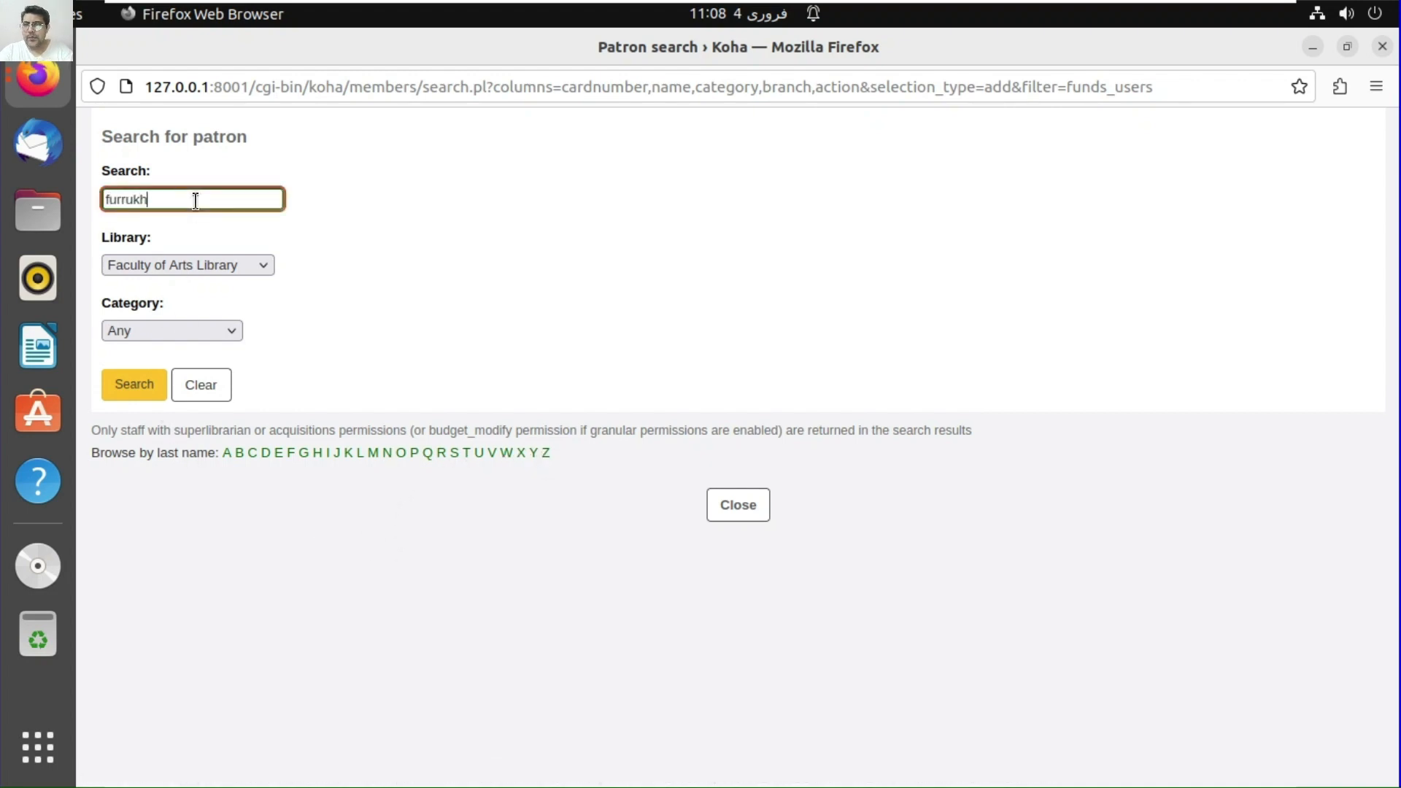
pyautogui.click(135, 385)
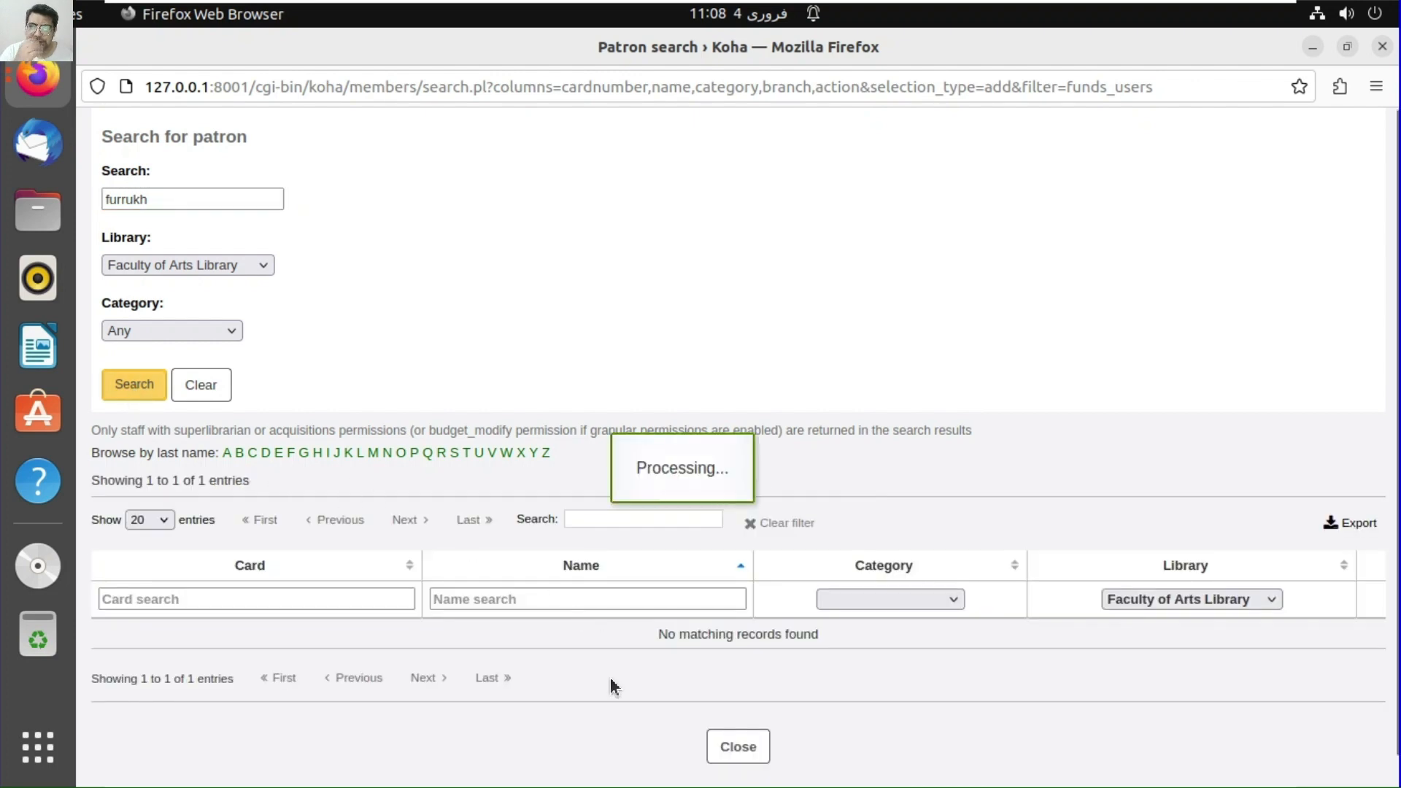
pyautogui.scroll(-1, 867, 636)
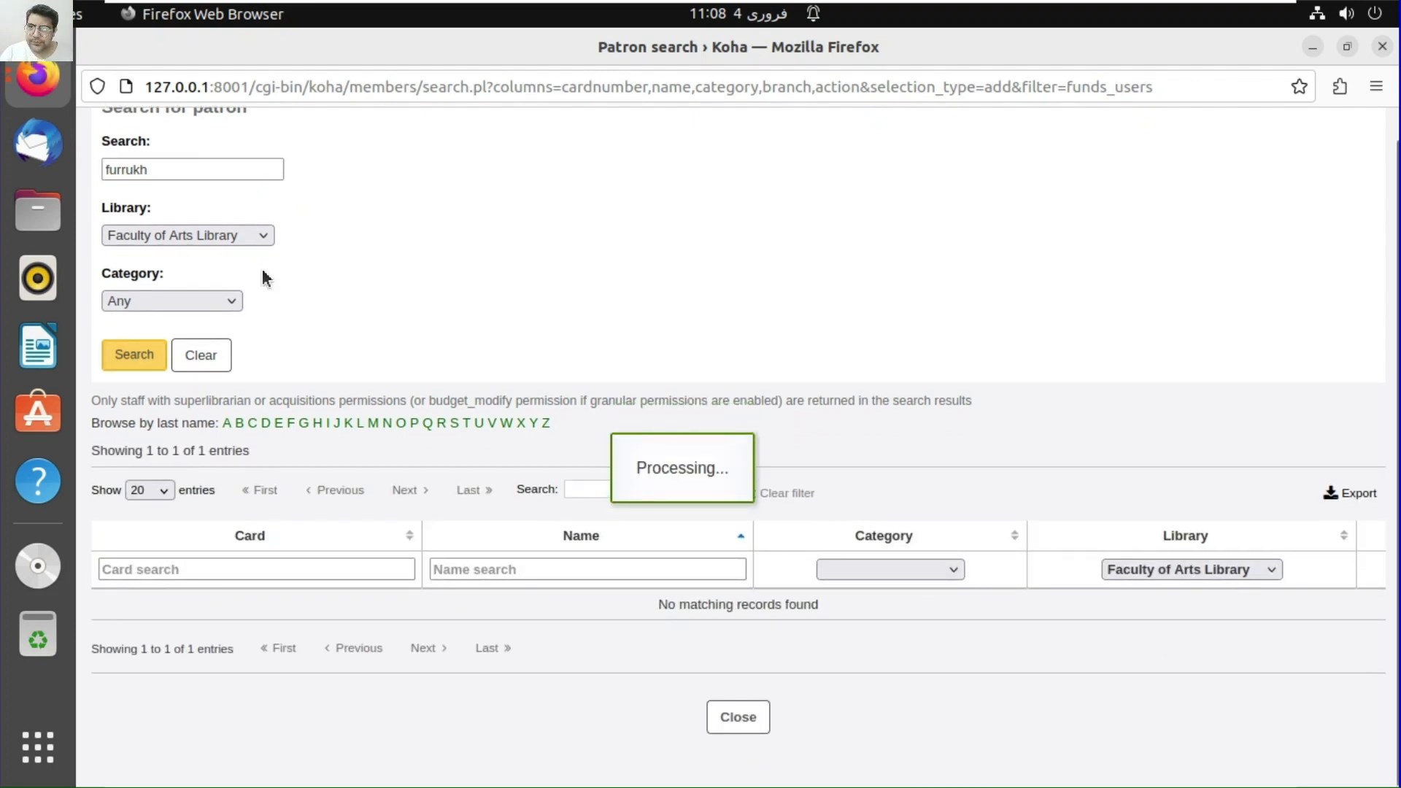
pyautogui.click(234, 235)
pyautogui.click(198, 262)
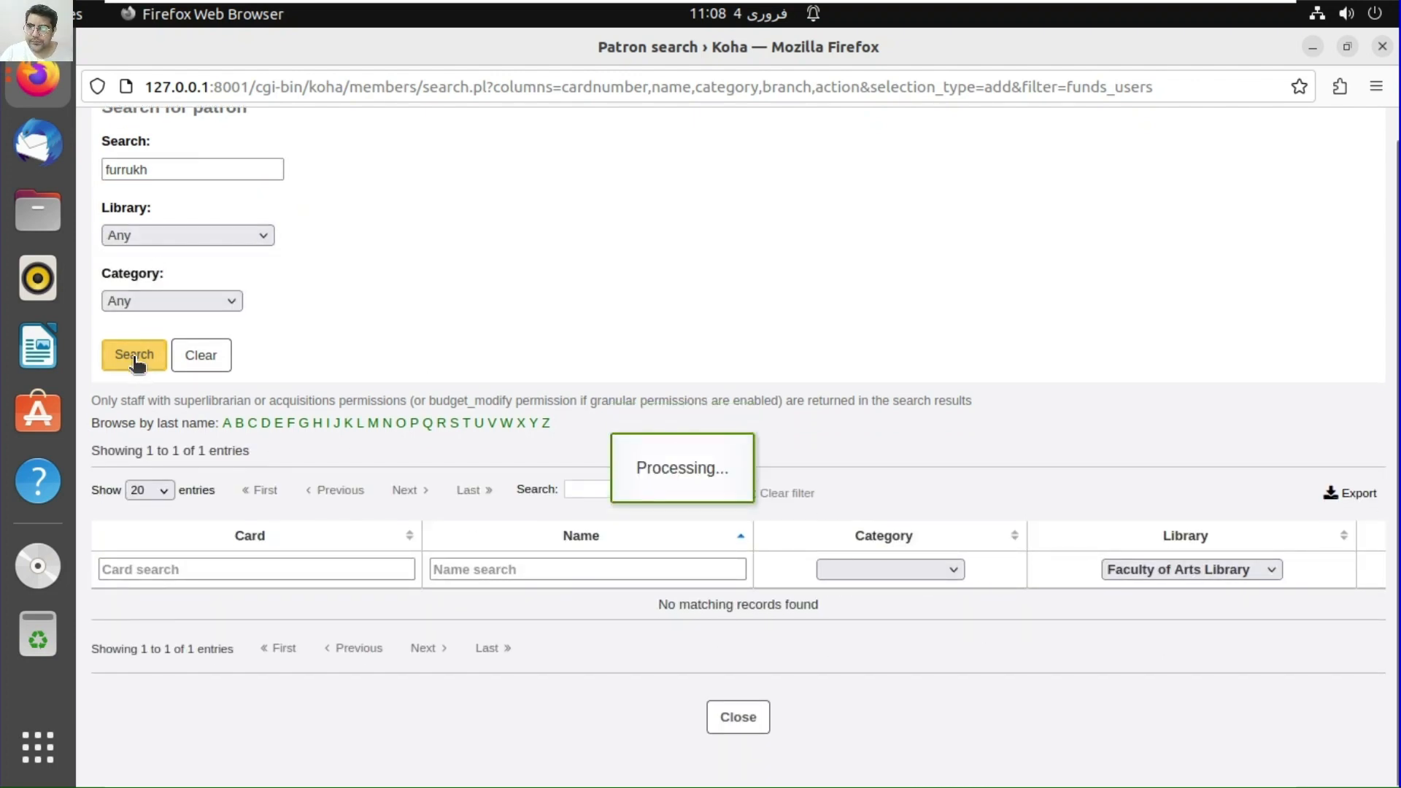
pyautogui.click(134, 355)
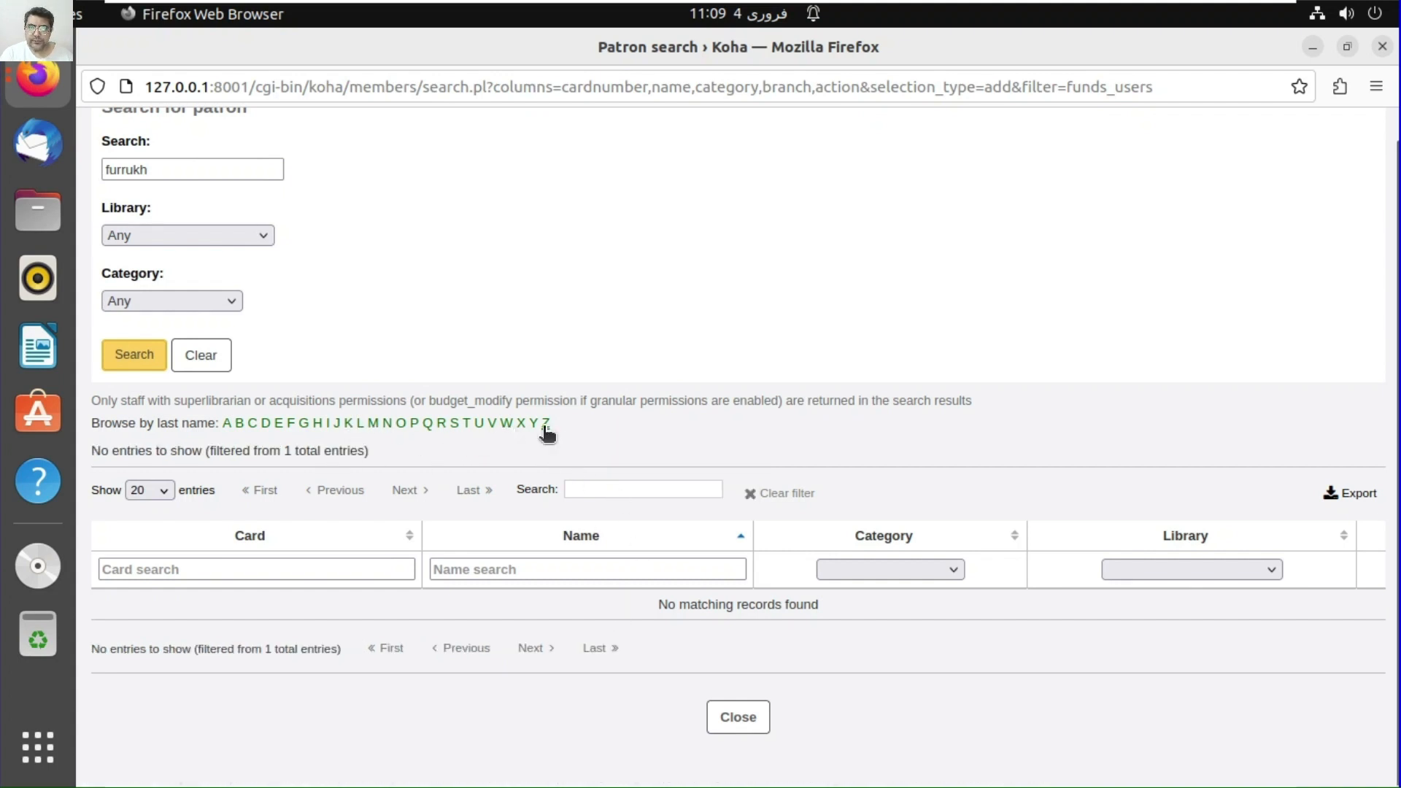
# - Browse patrons under the letter F, add the Librarian patron as a fund user, and close the patron search
pyautogui.click(291, 425)
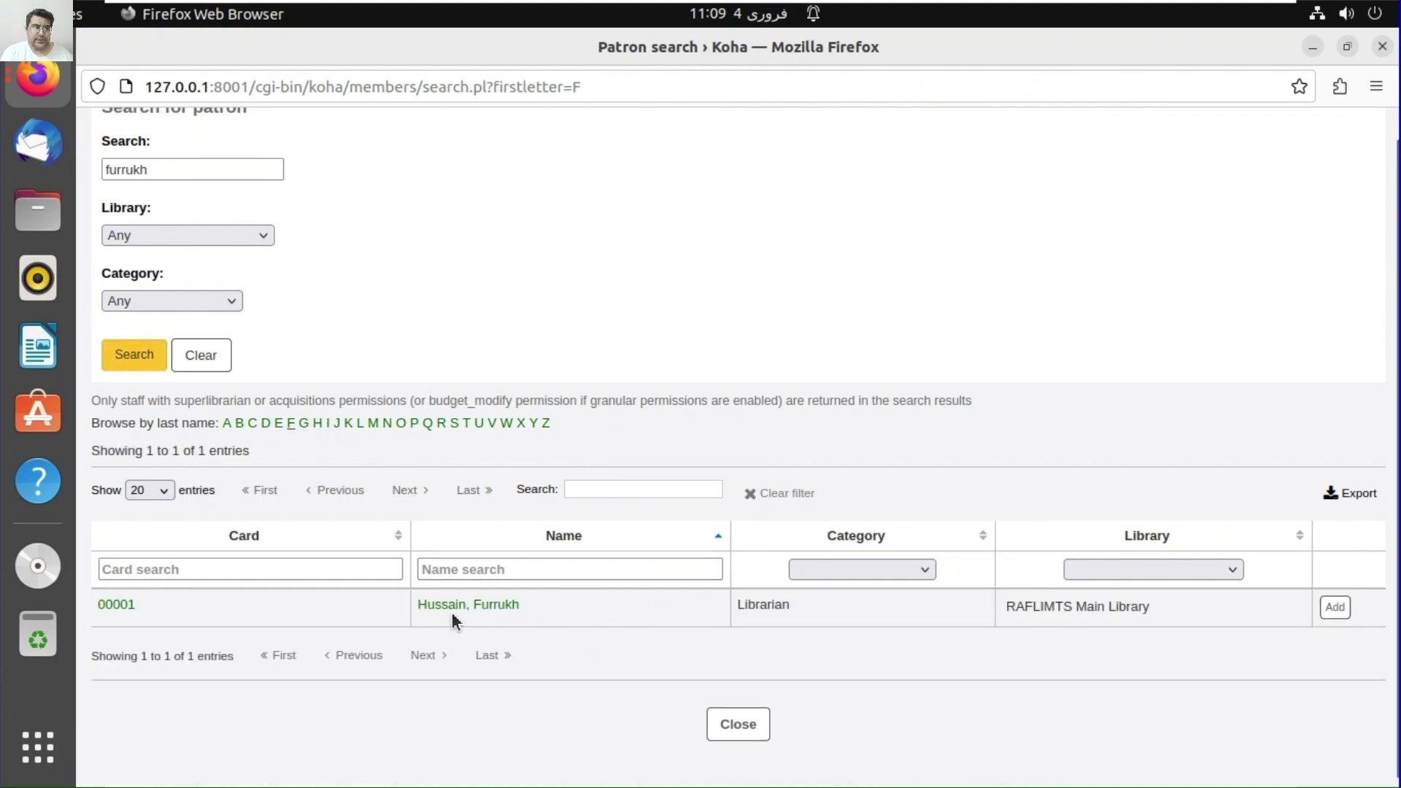
pyautogui.click(1335, 608)
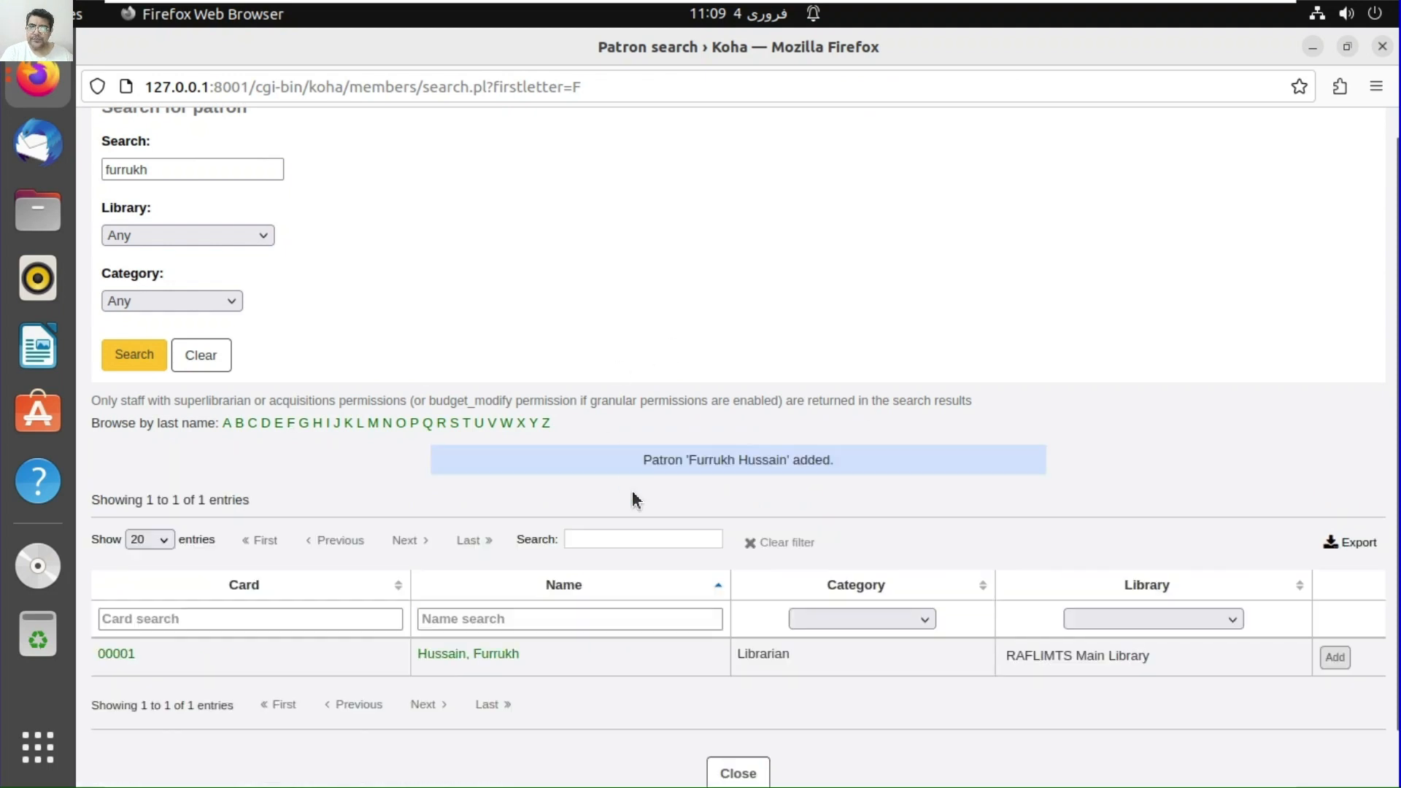
pyautogui.scroll(-1, 772, 742)
pyautogui.click(740, 718)
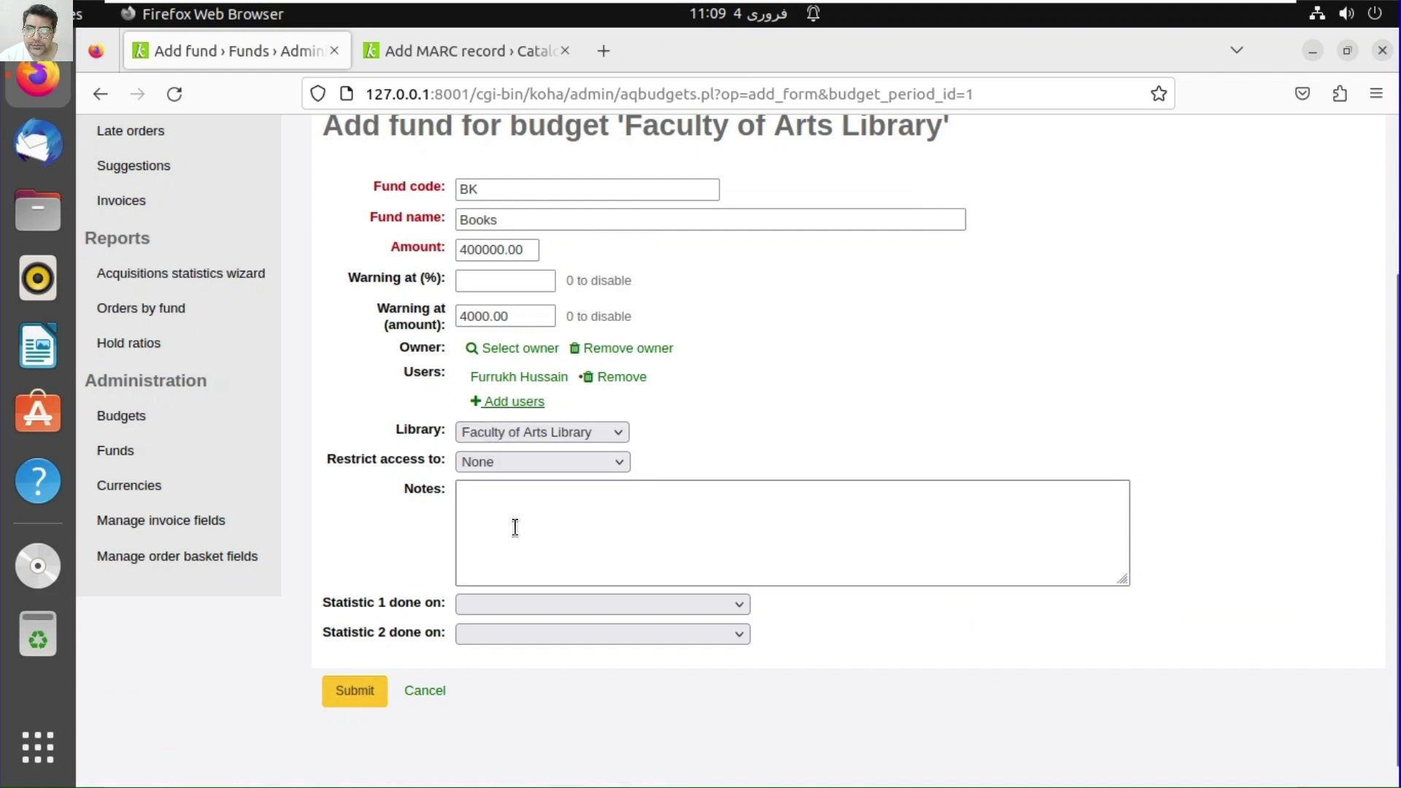
# - Submit the Books fund and return to the parameter sections of Koha administration
pyautogui.click(375, 699)
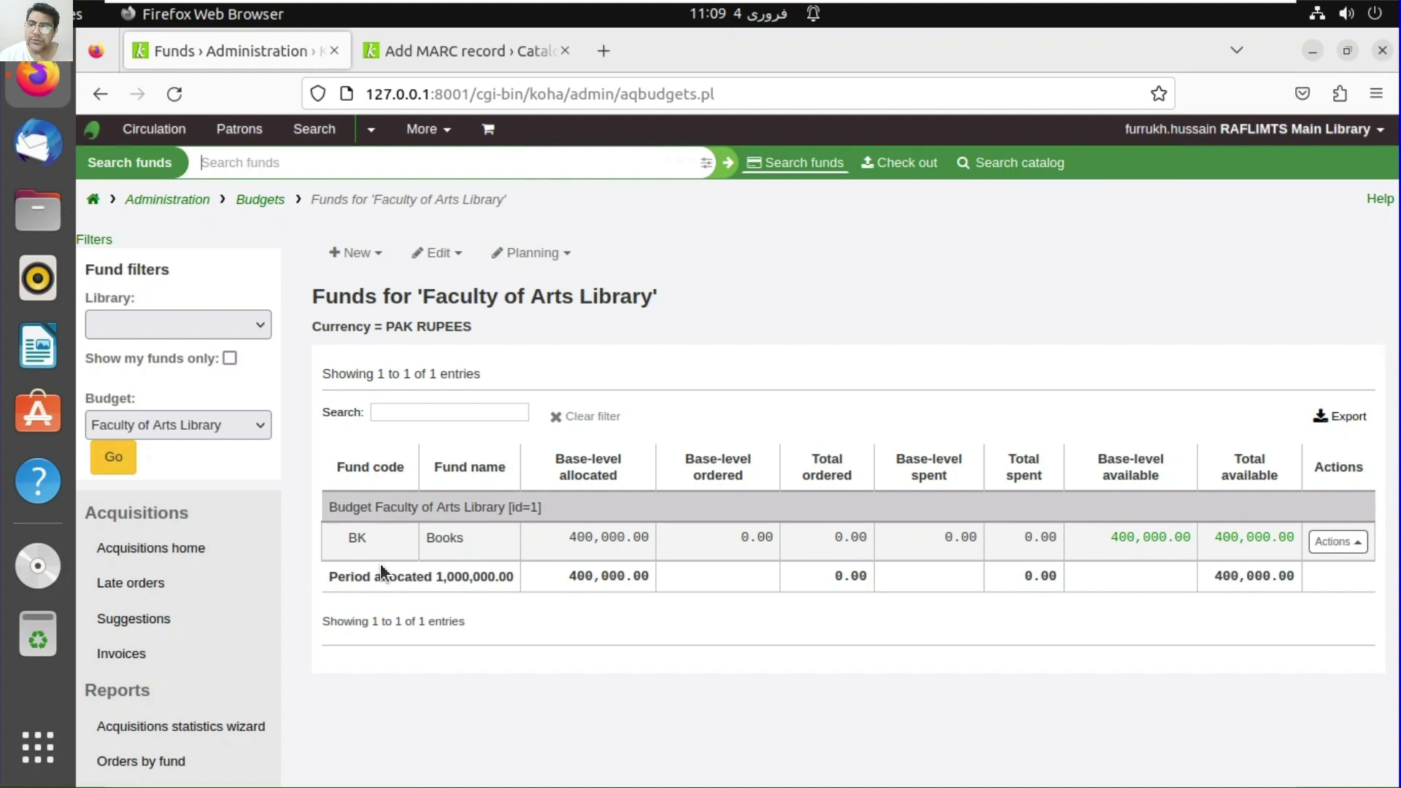
pyautogui.click(206, 201)
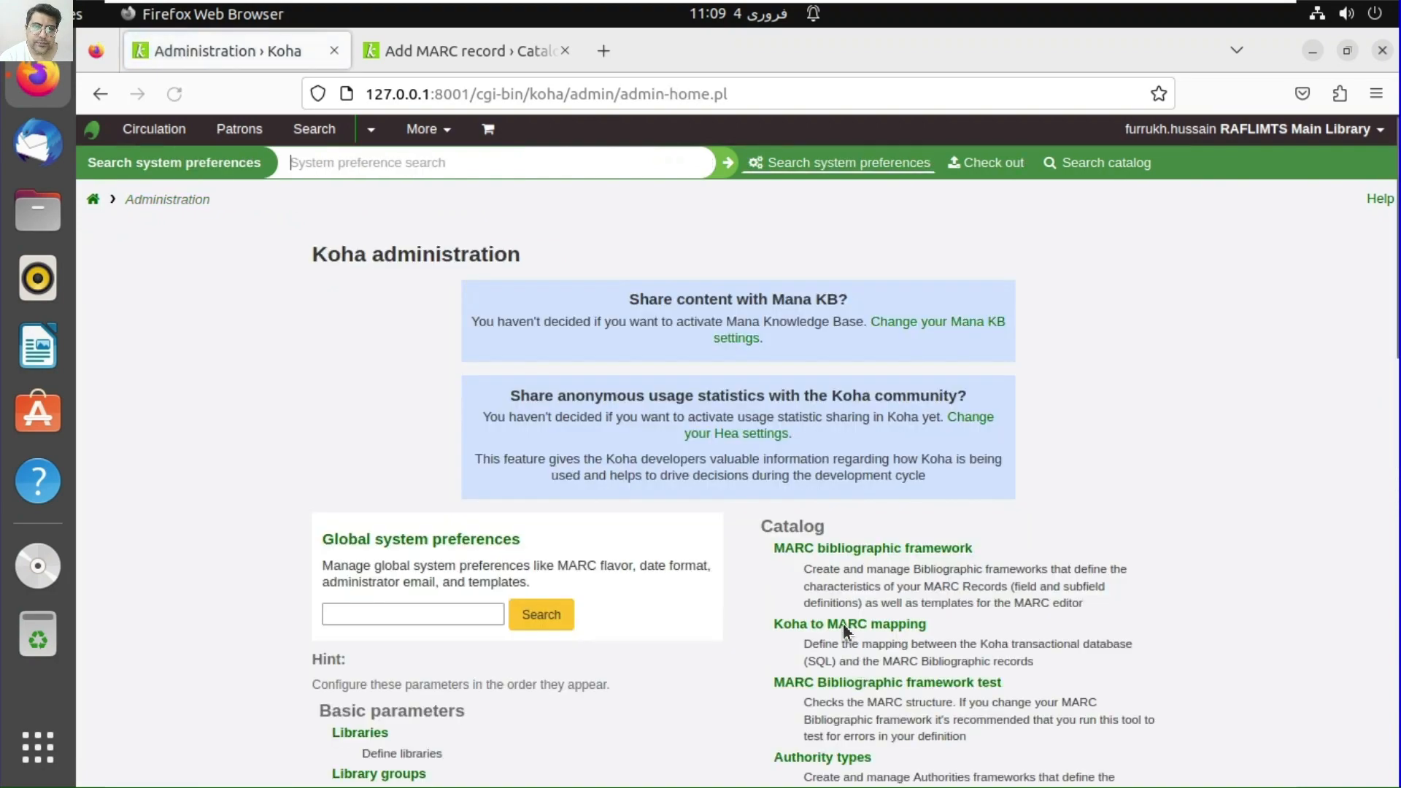
pyautogui.scroll(-10, 843, 623)
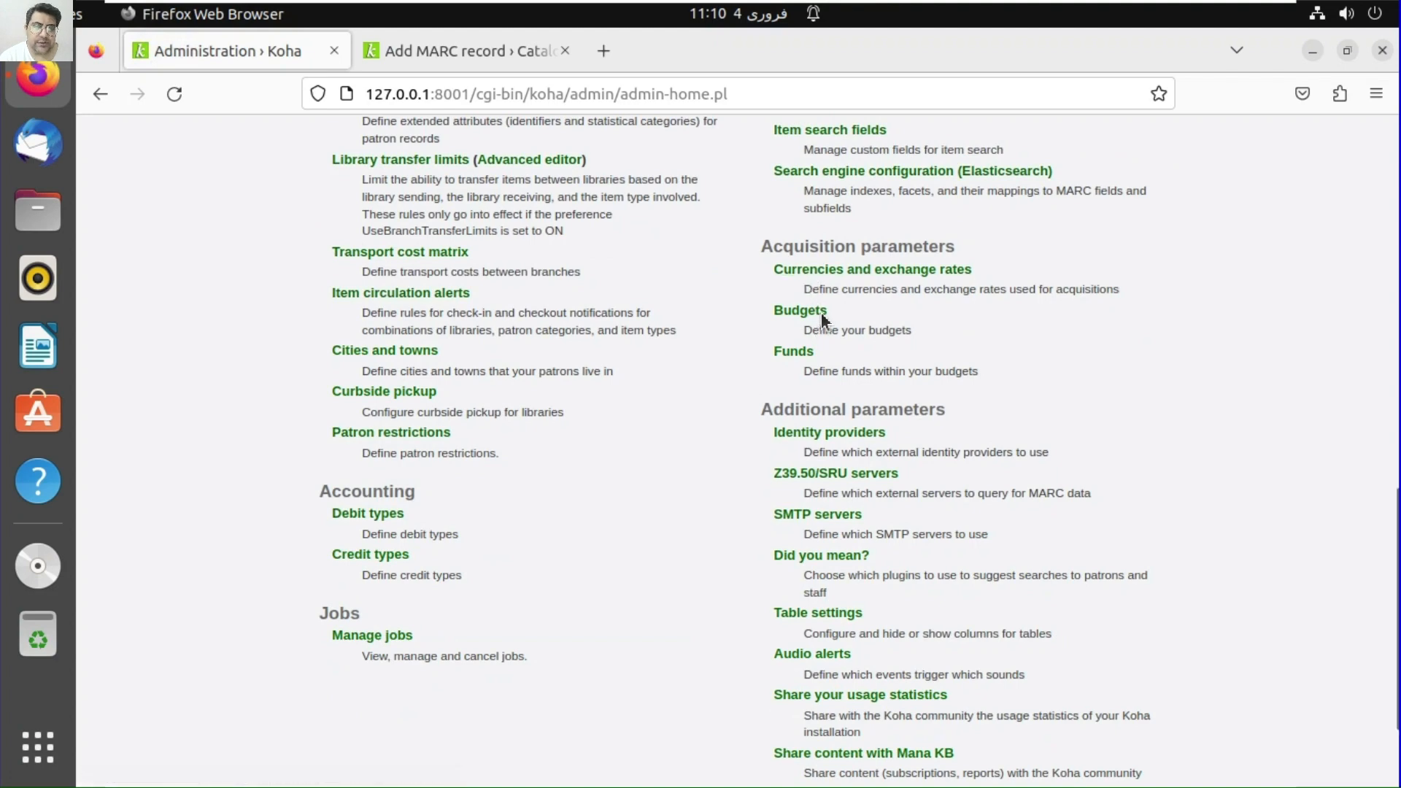
pyautogui.scroll(-3, 810, 359)
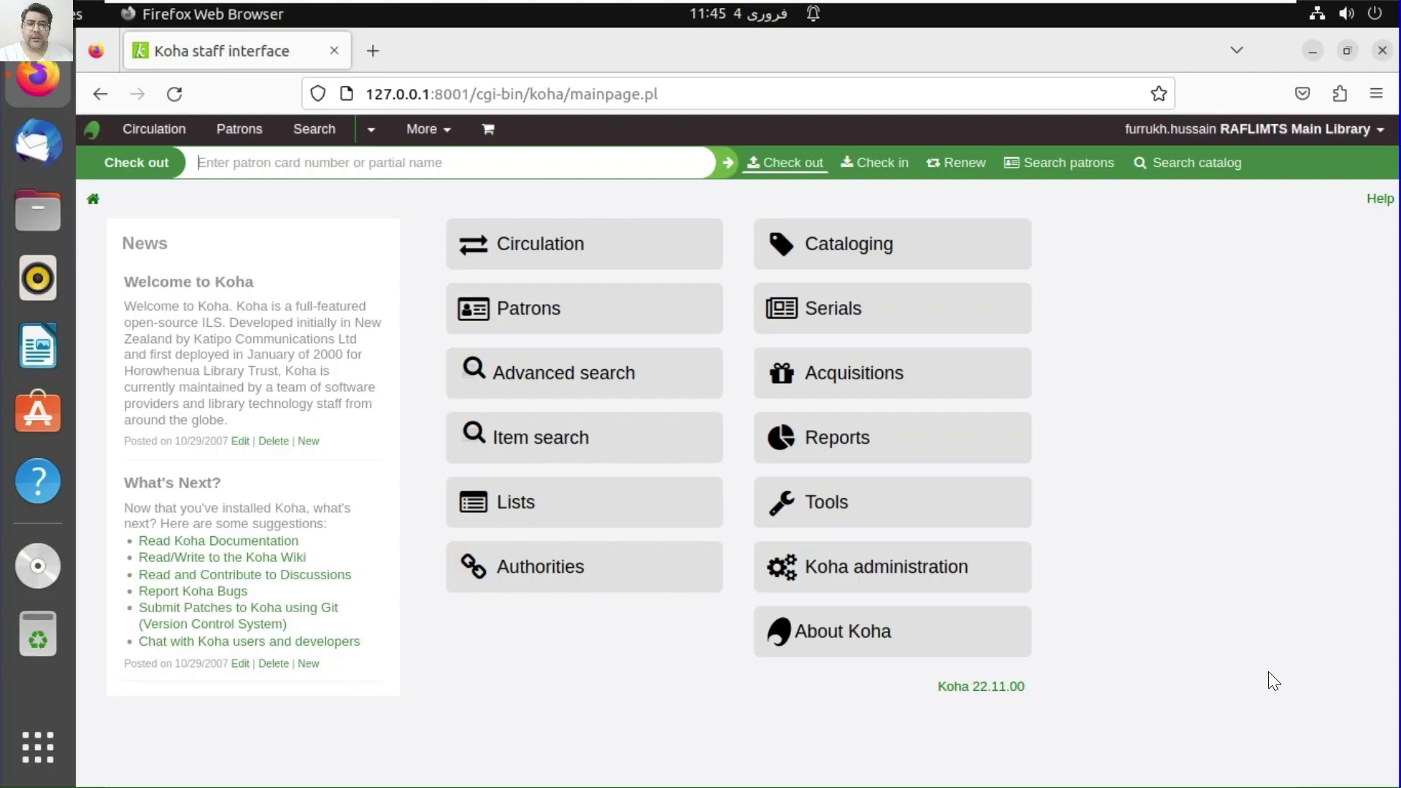
# - Open the identity providers in Koha administration and start a new identity provider
pyautogui.click(931, 580)
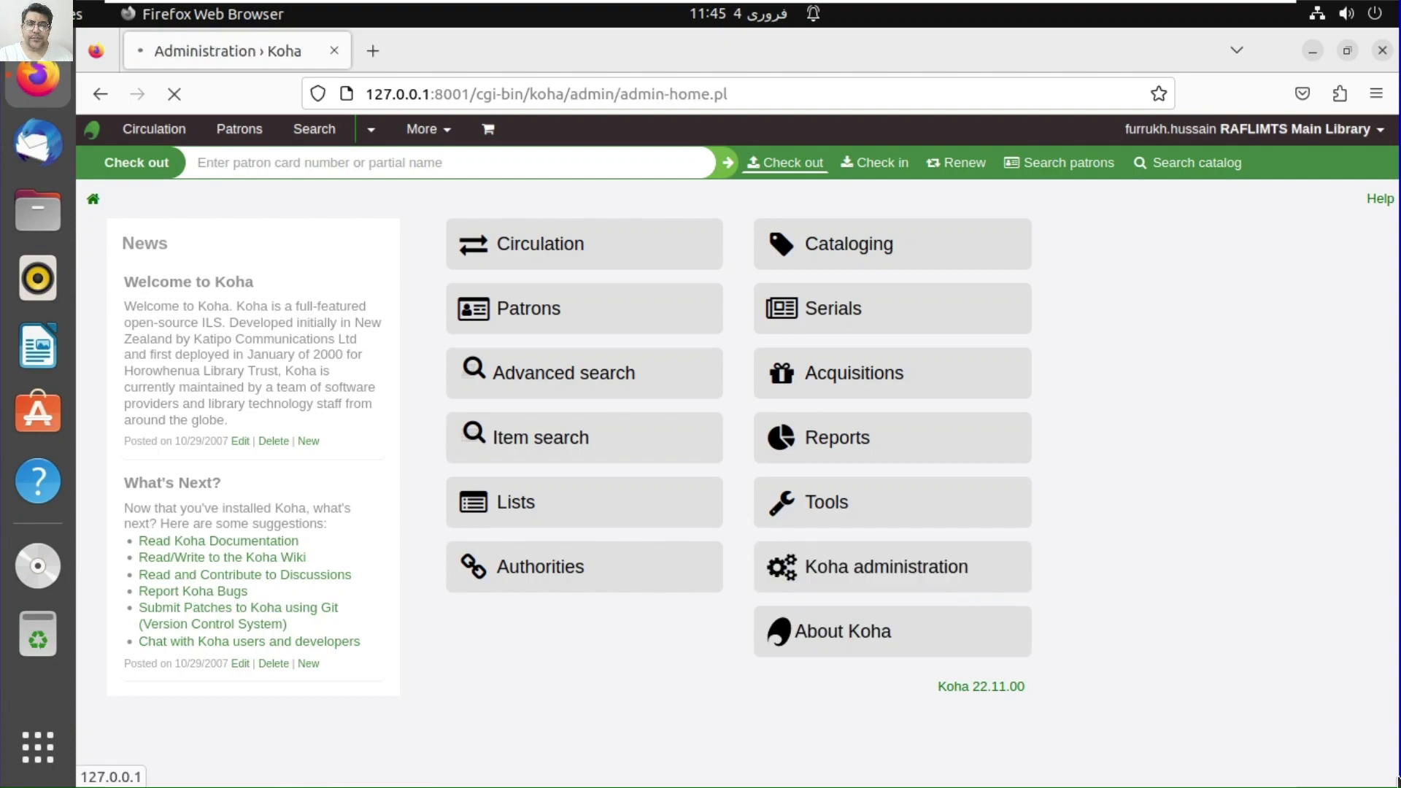
pyautogui.scroll(-5, 1269, 675)
pyautogui.scroll(-6, 944, 485)
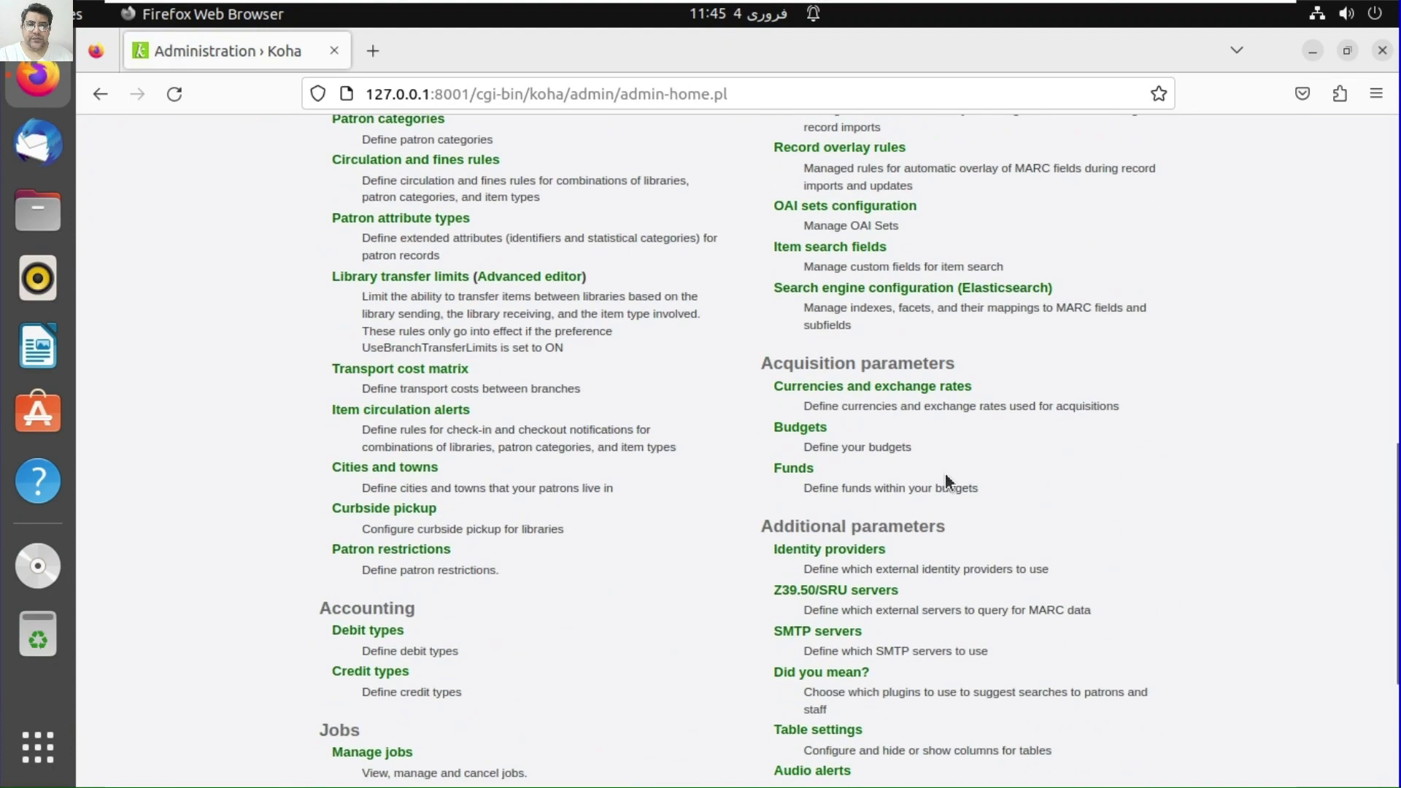
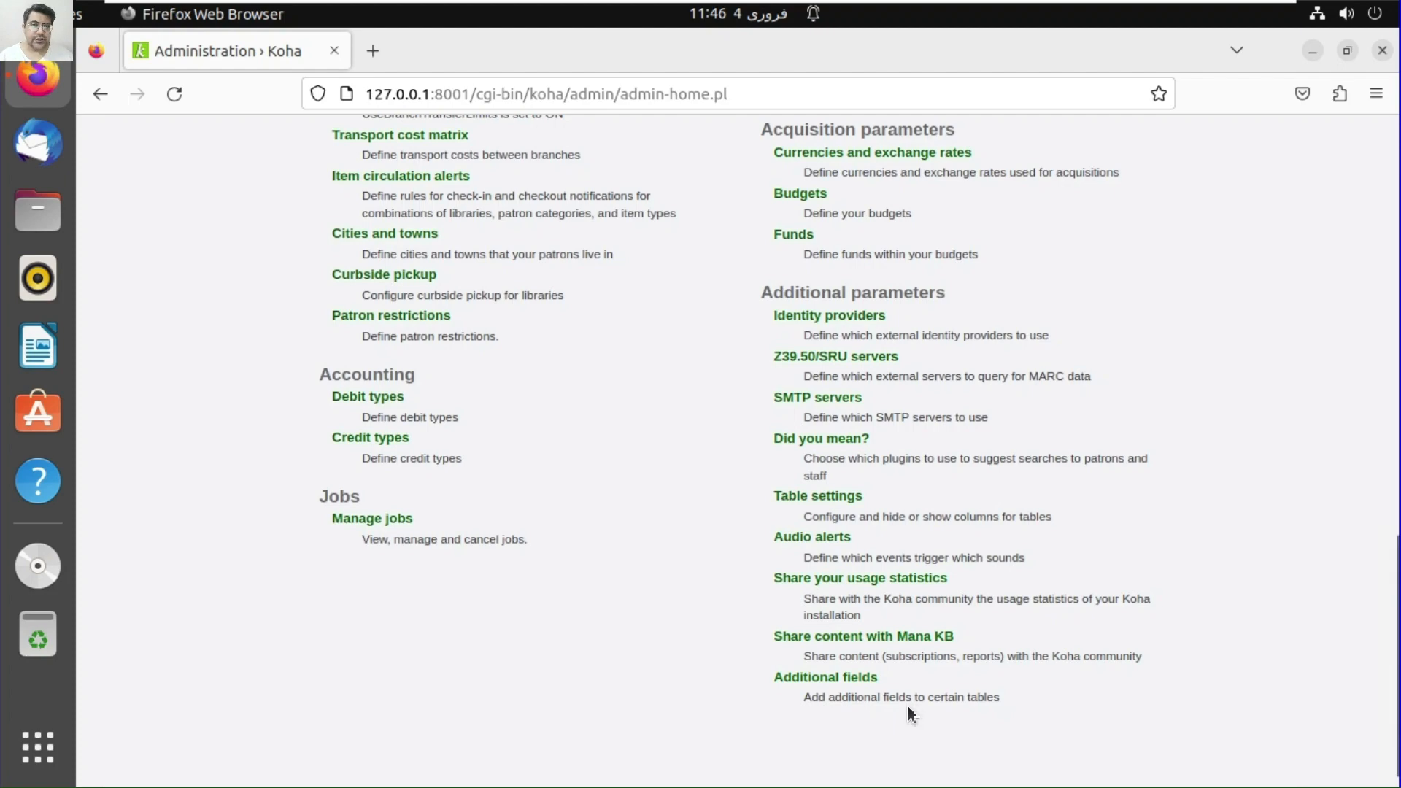
pyautogui.click(817, 317)
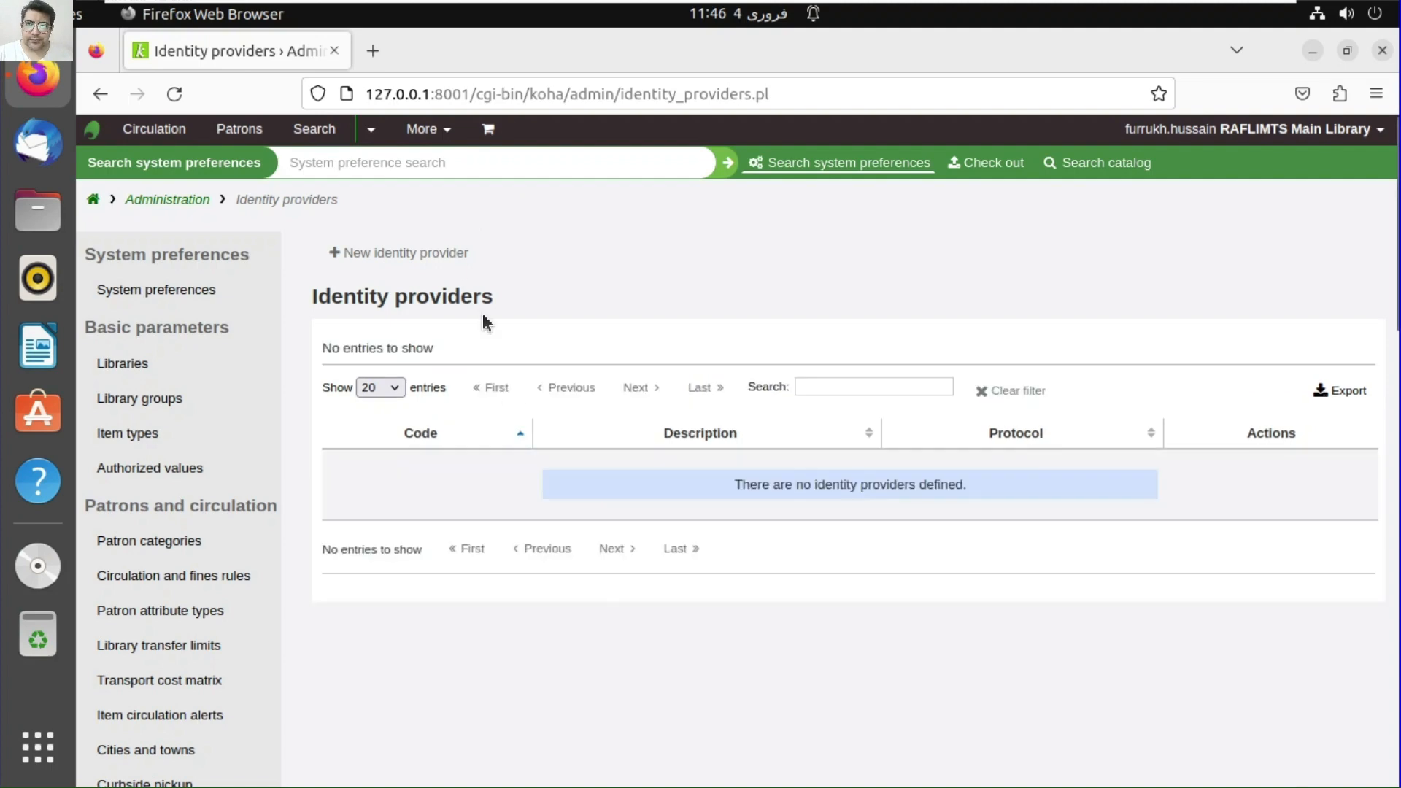
pyautogui.click(458, 258)
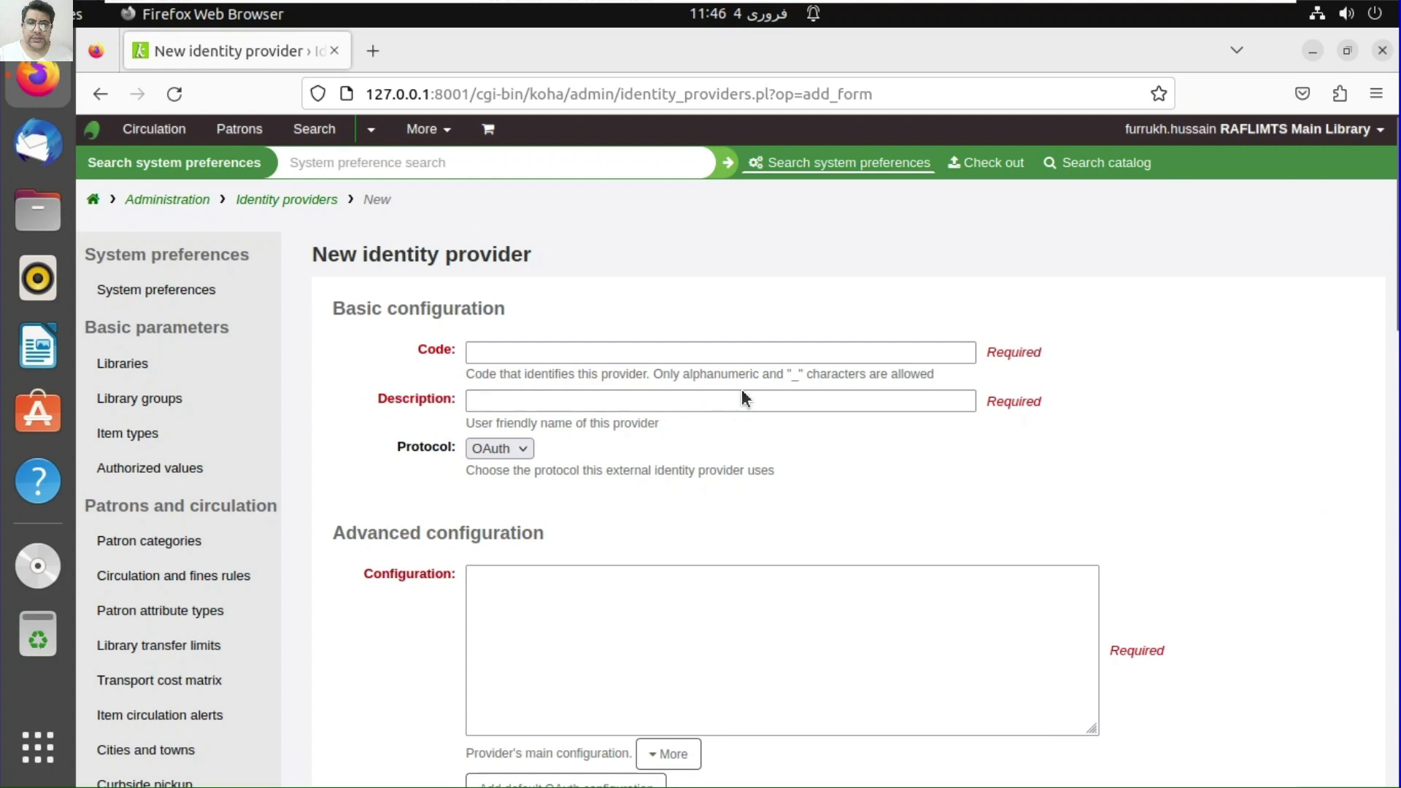
# - Insert the default OAuth configuration and the default OAuth mapping for the new identity provider
pyautogui.click(520, 448)
pyautogui.click(641, 510)
pyautogui.scroll(-3, 628, 496)
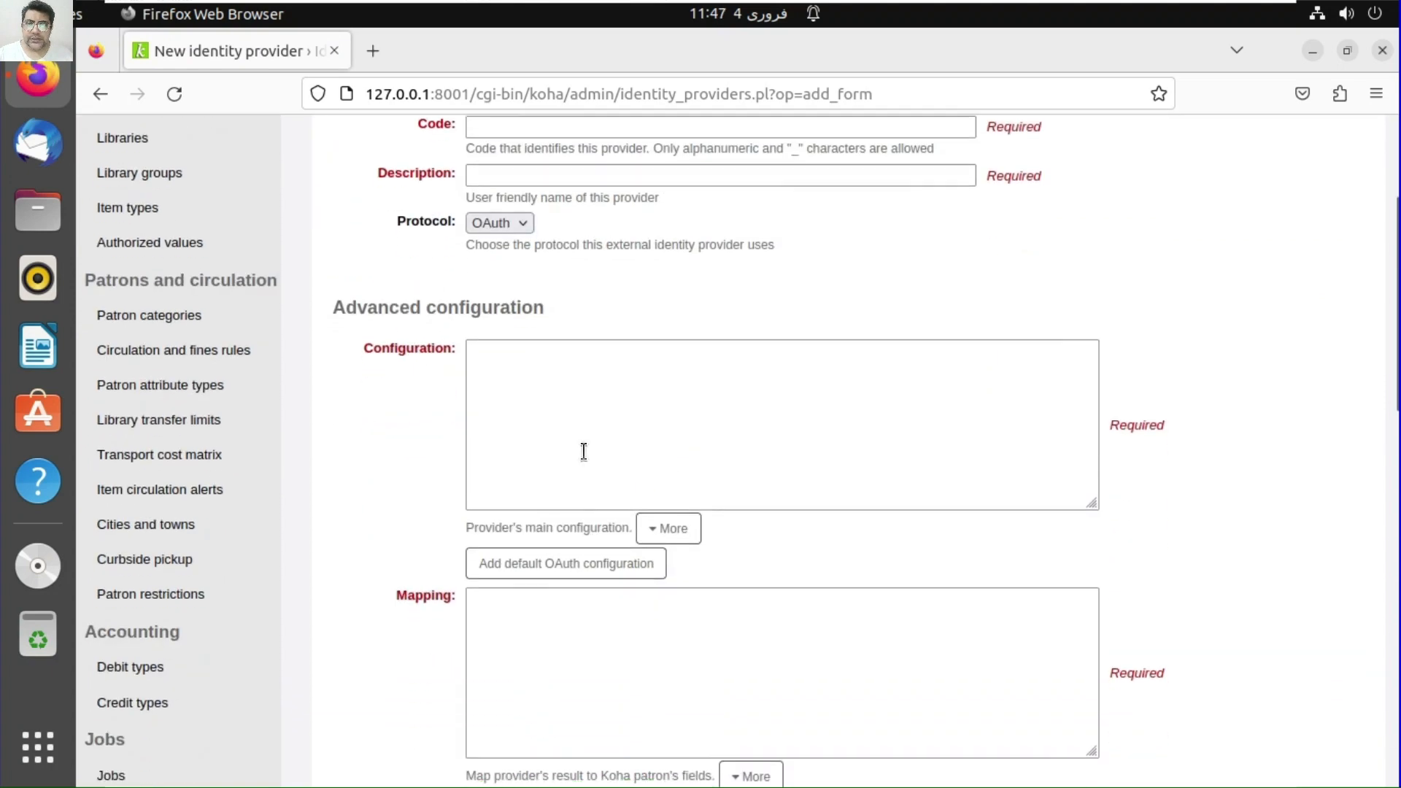
pyautogui.click(678, 531)
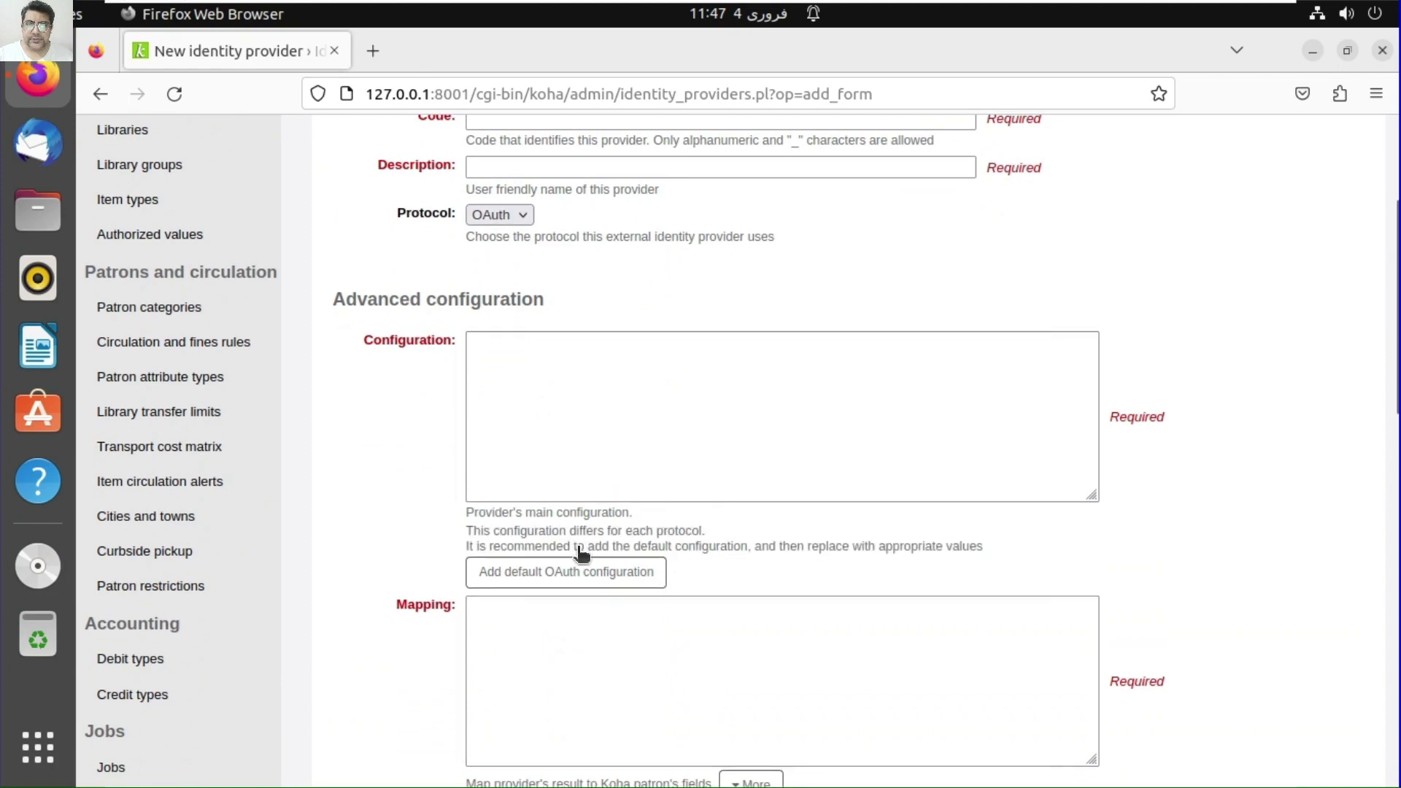
pyautogui.scroll(-2, 658, 522)
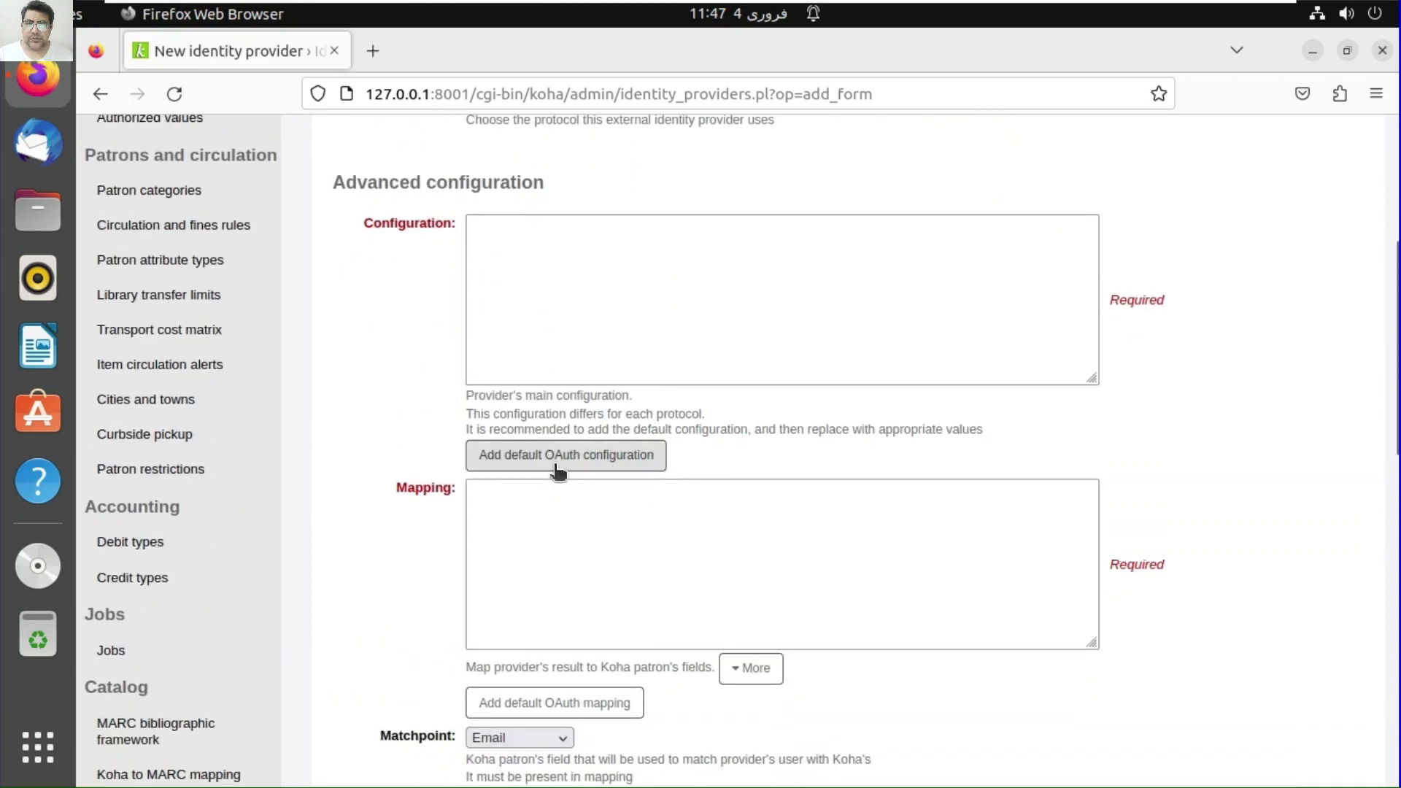
pyautogui.click(538, 454)
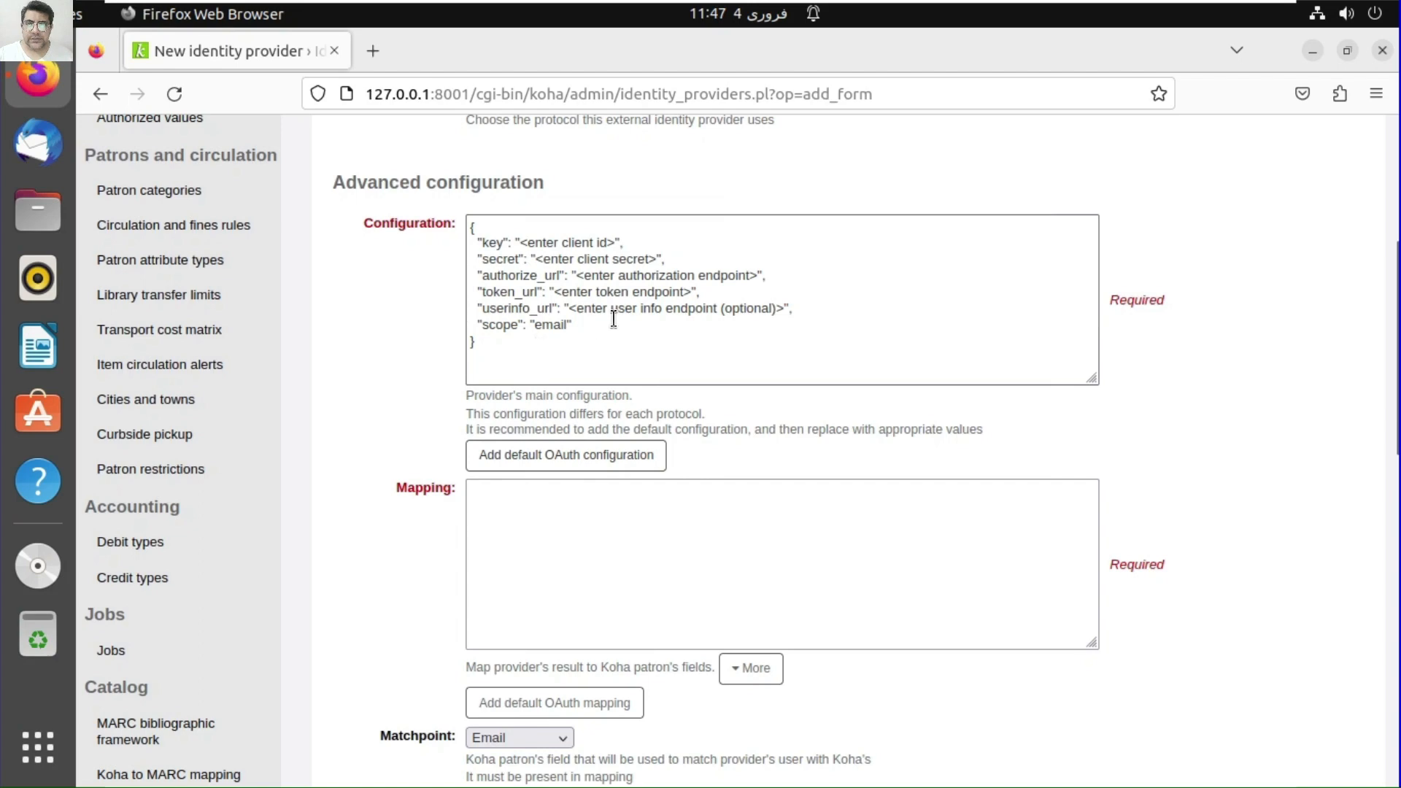
pyautogui.scroll(-6, 583, 526)
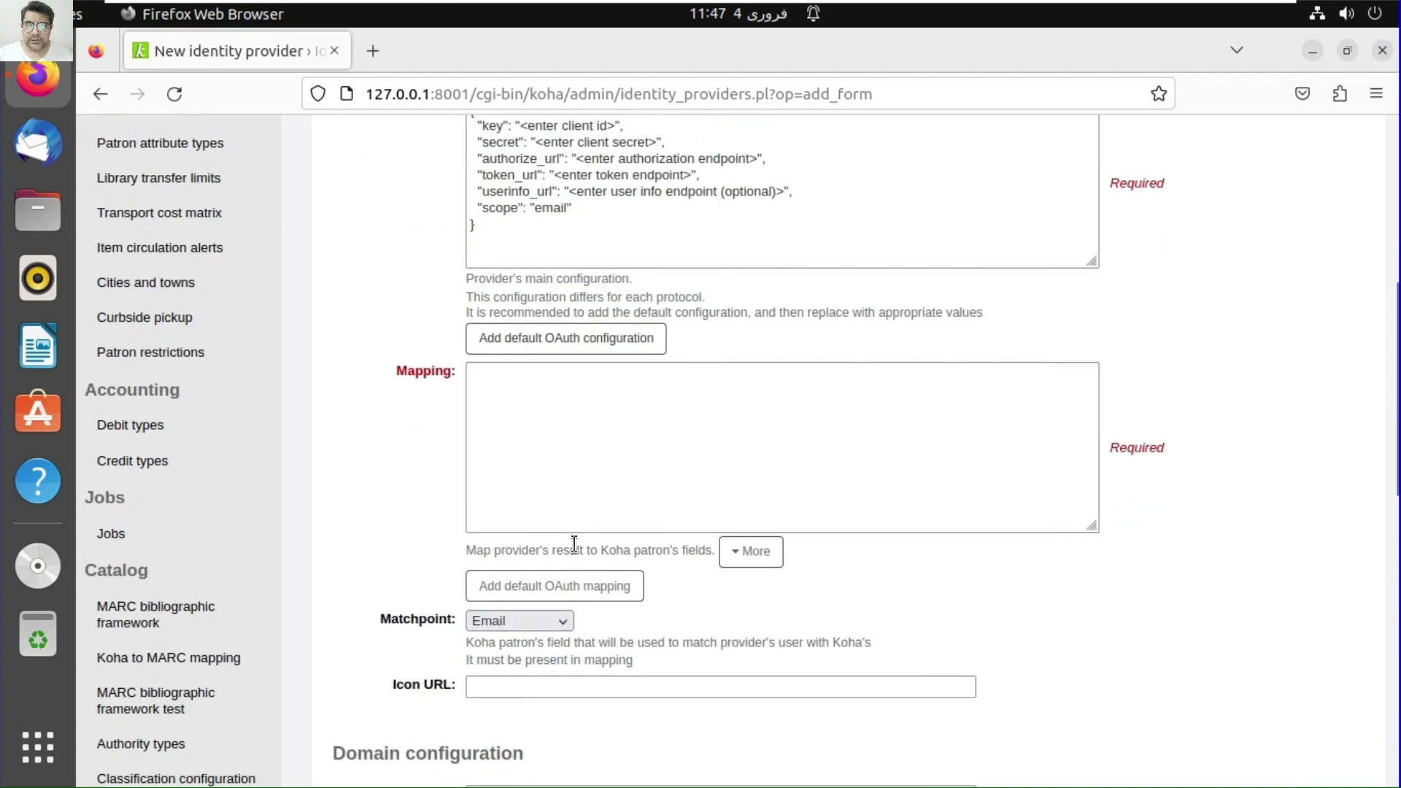
pyautogui.click(578, 342)
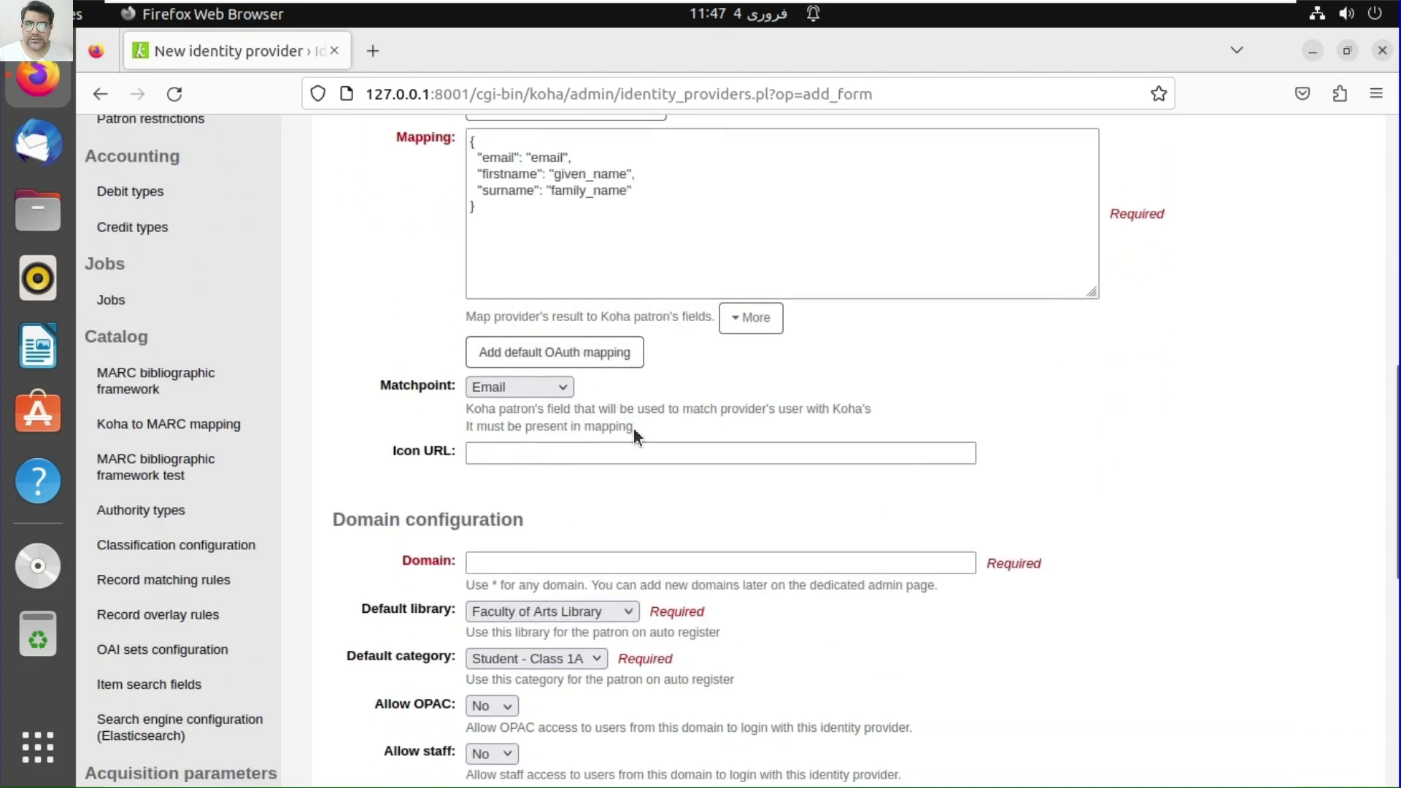
# - Set the identity provider's matchpoint to Card number
pyautogui.click(540, 391)
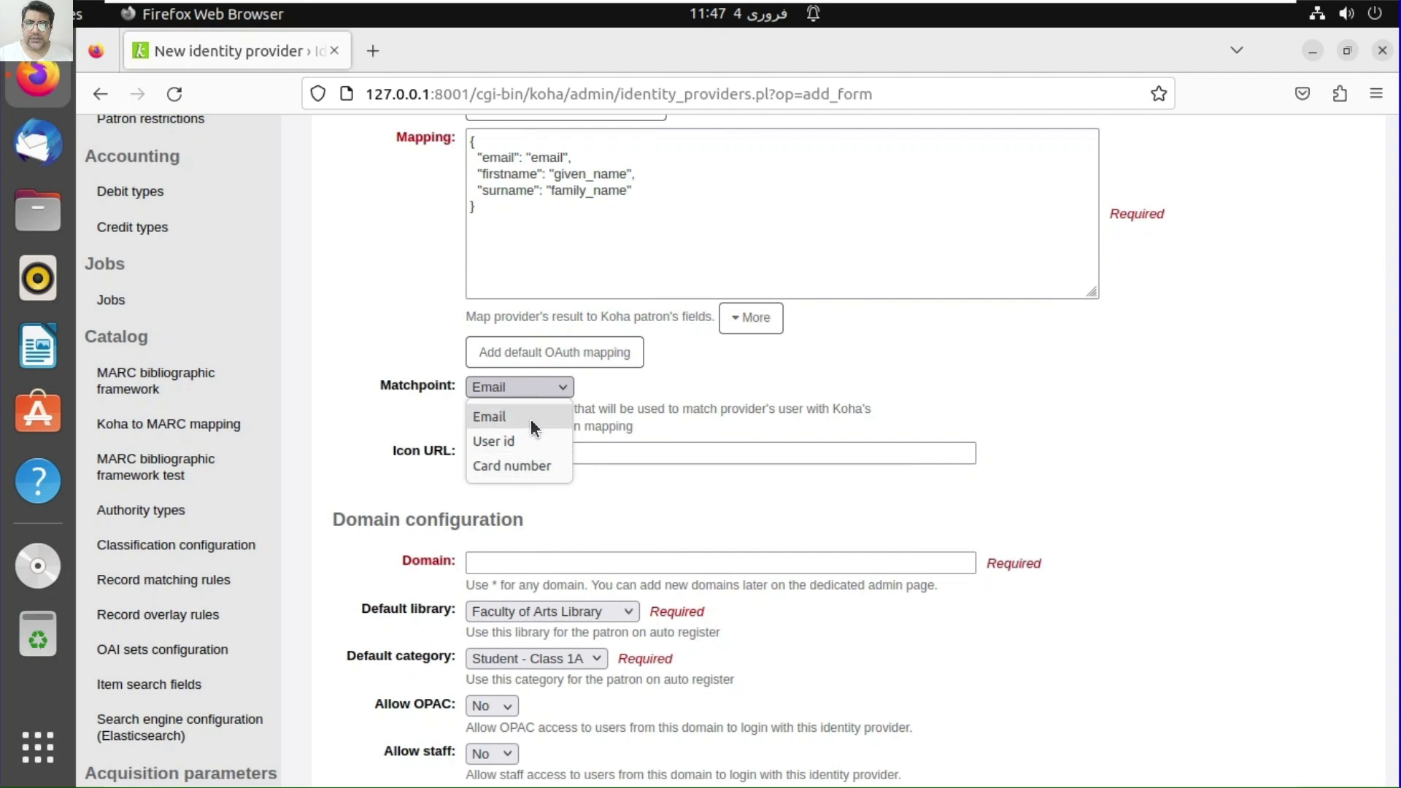
pyautogui.click(525, 466)
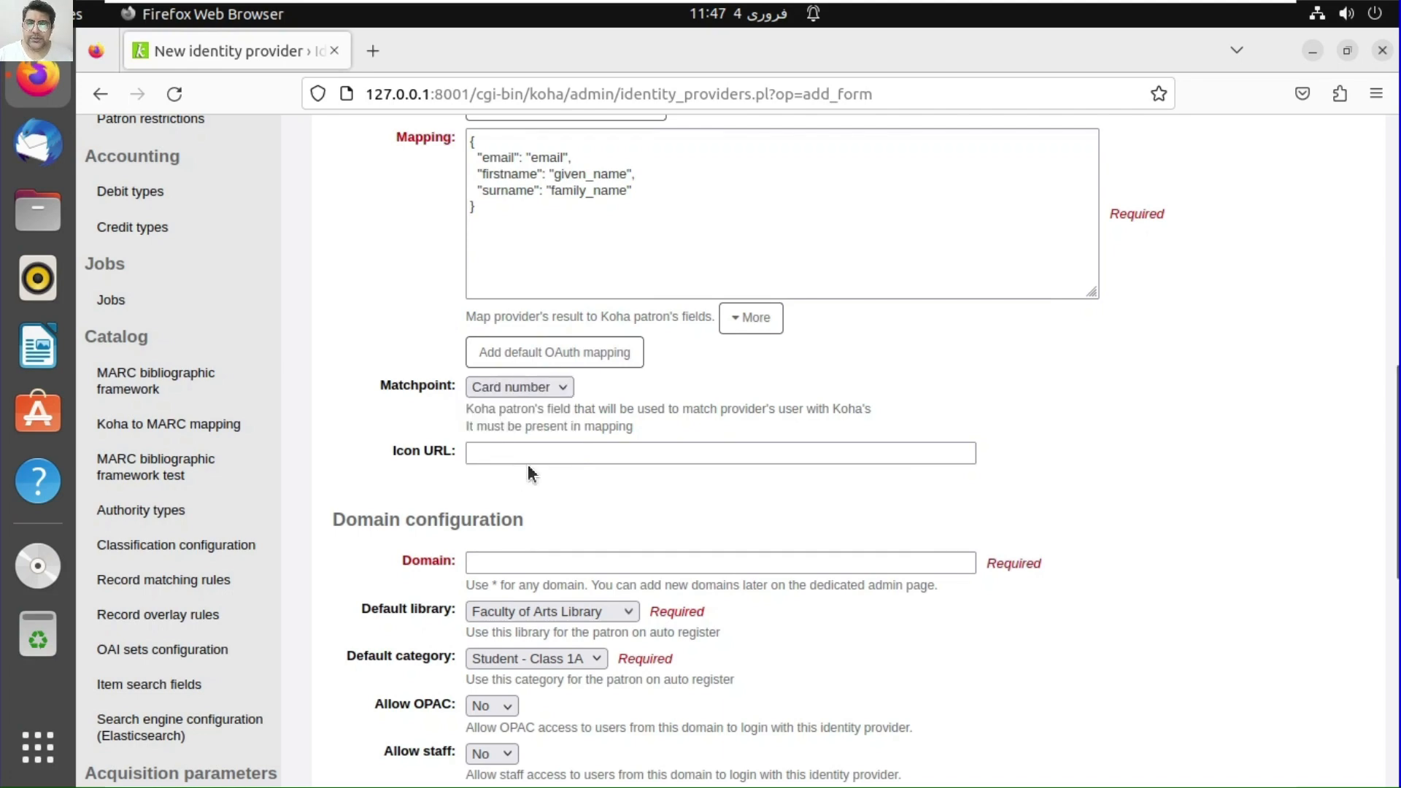
pyautogui.click(528, 453)
pyautogui.scroll(-3, 512, 476)
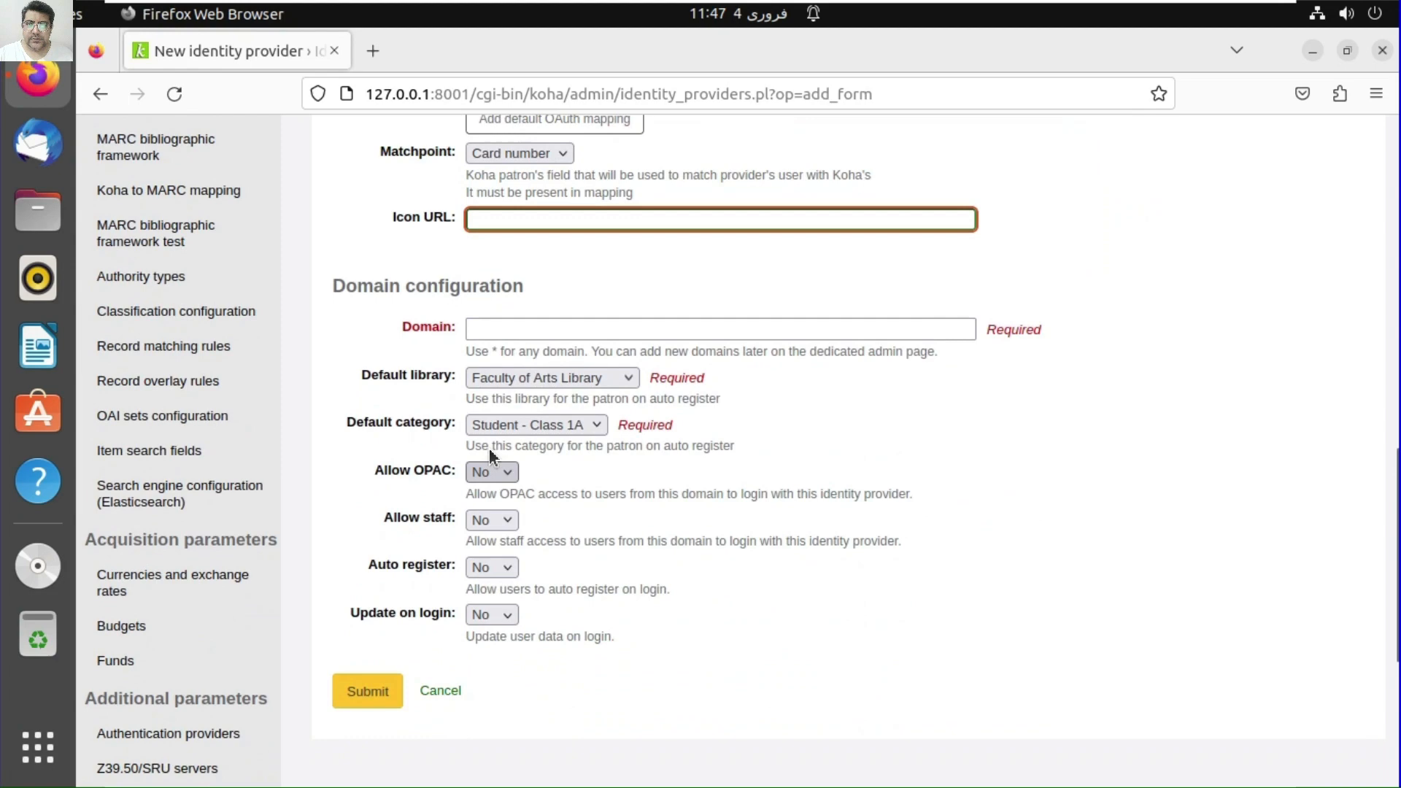
# - Set the domain's default library to RAFLIMTS Main Library and the default category to Librarian
pyautogui.click(494, 337)
pyautogui.click(501, 384)
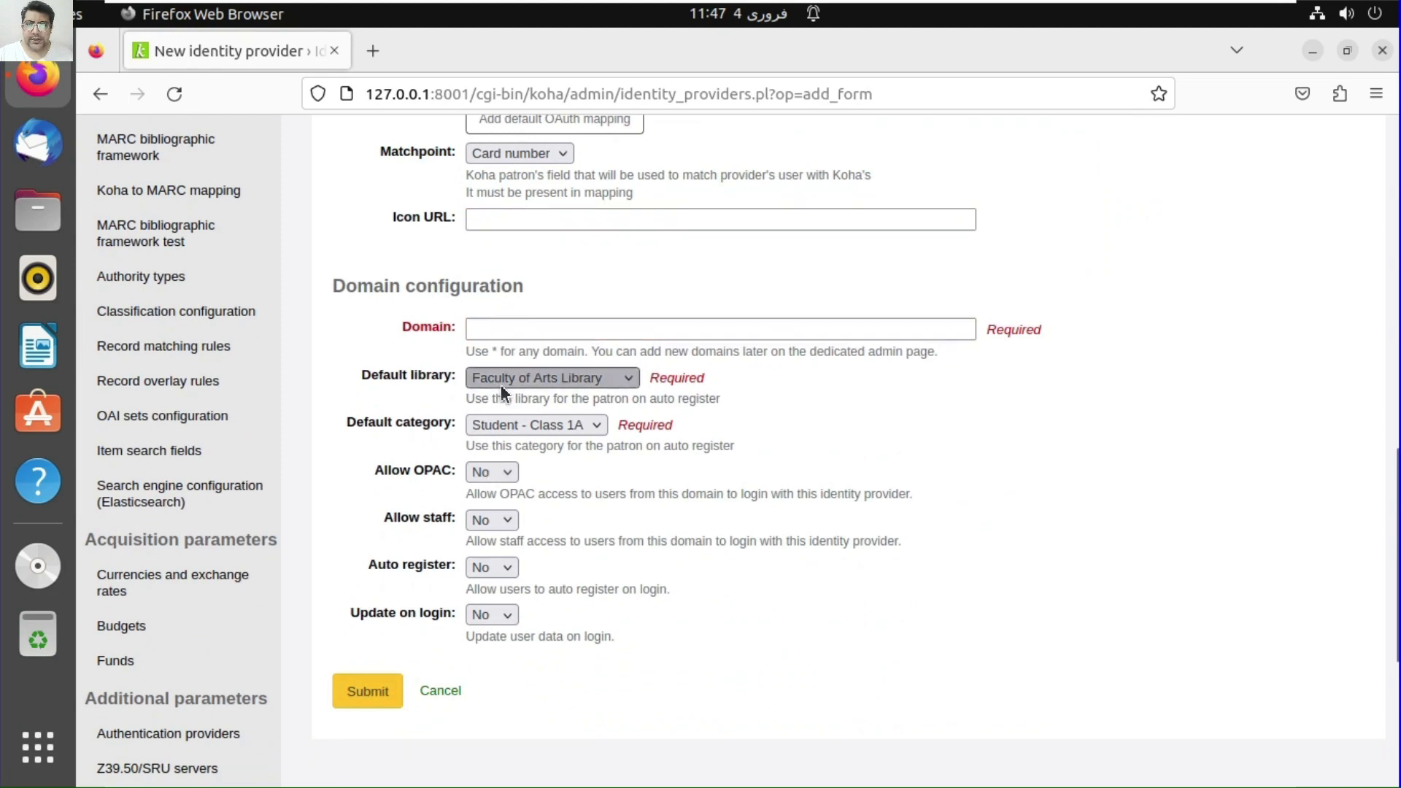
pyautogui.click(503, 430)
pyautogui.click(476, 423)
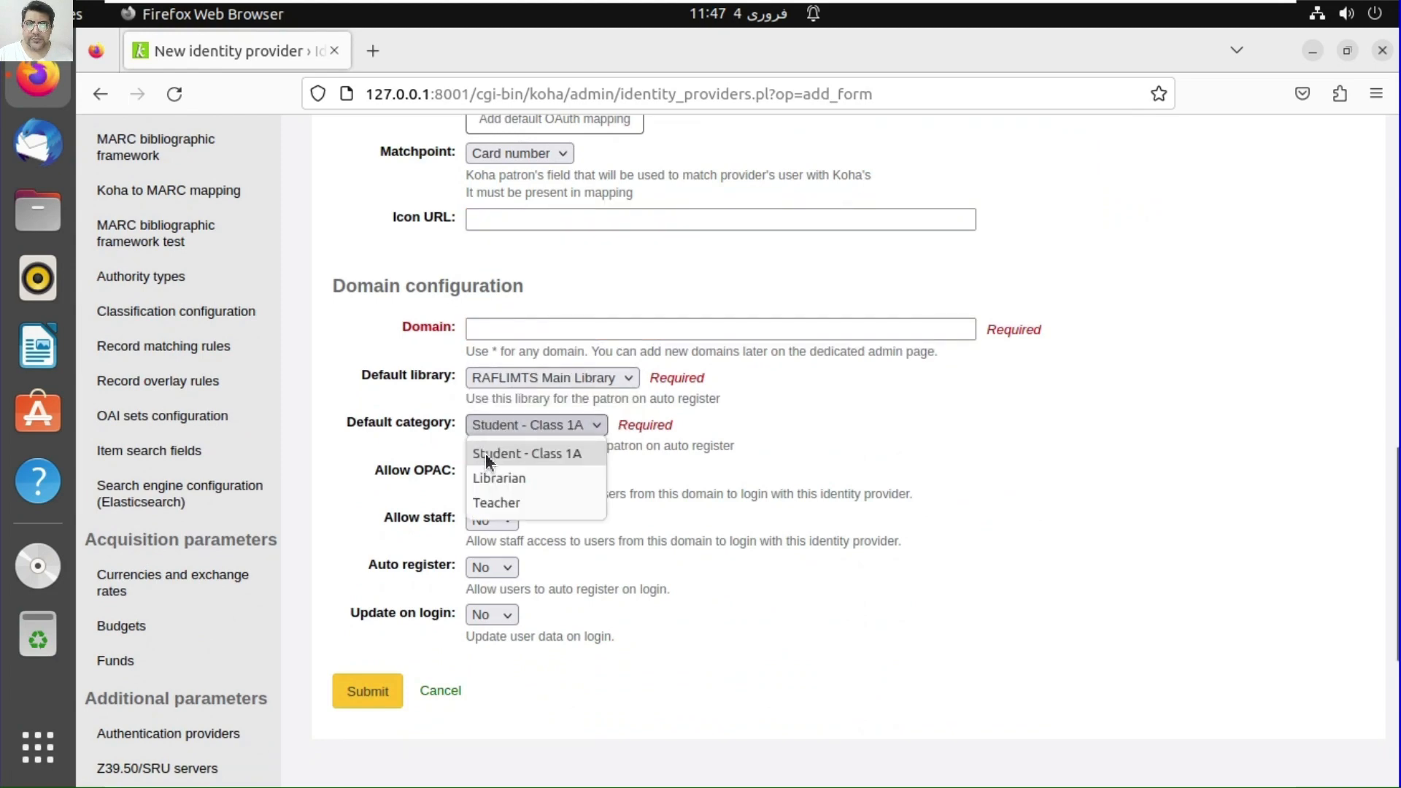
pyautogui.click(500, 481)
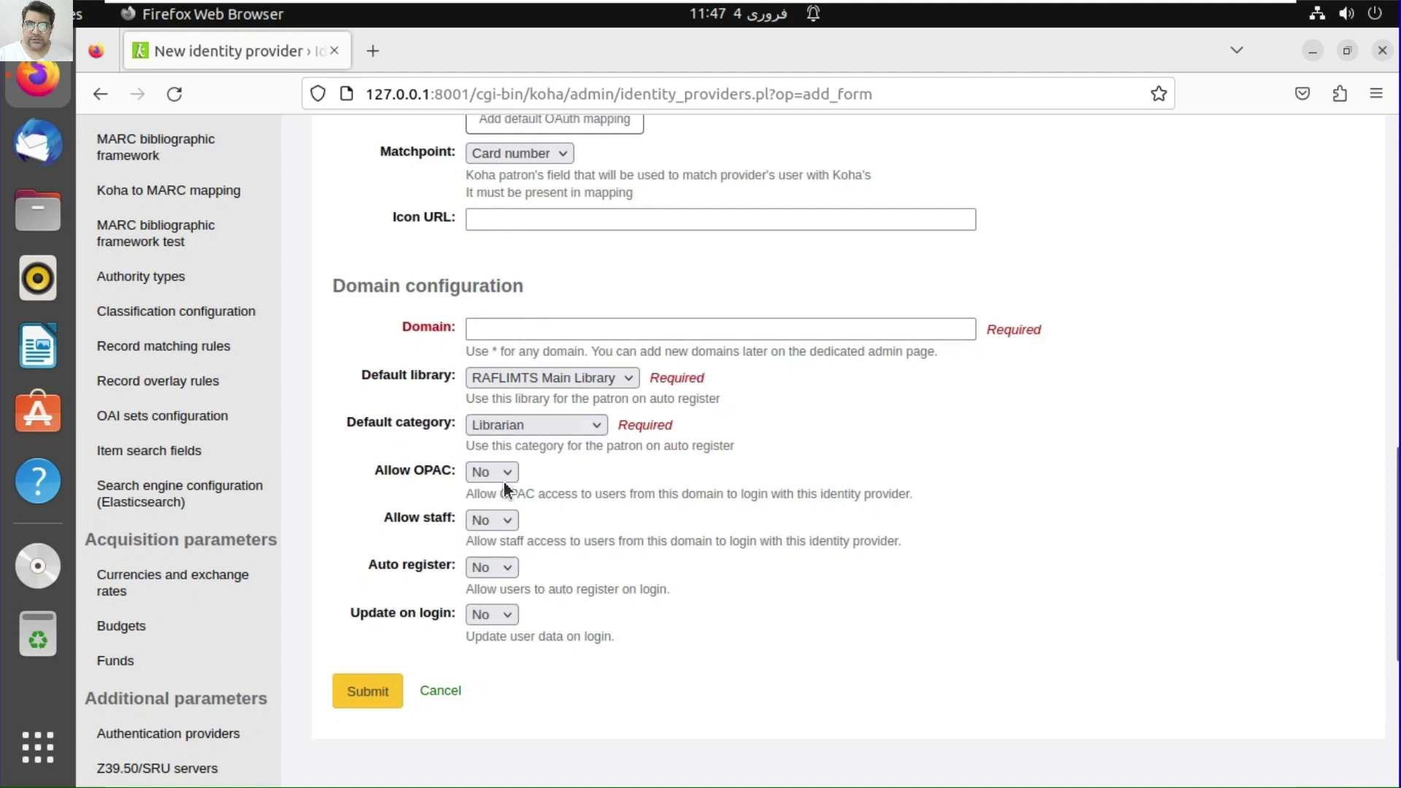
# - Set Allow OPAC, Allow staff and Auto register to Yes, and cancel the new identity provider
pyautogui.click(483, 501)
pyautogui.click(489, 519)
pyautogui.click(484, 567)
pyautogui.click(483, 592)
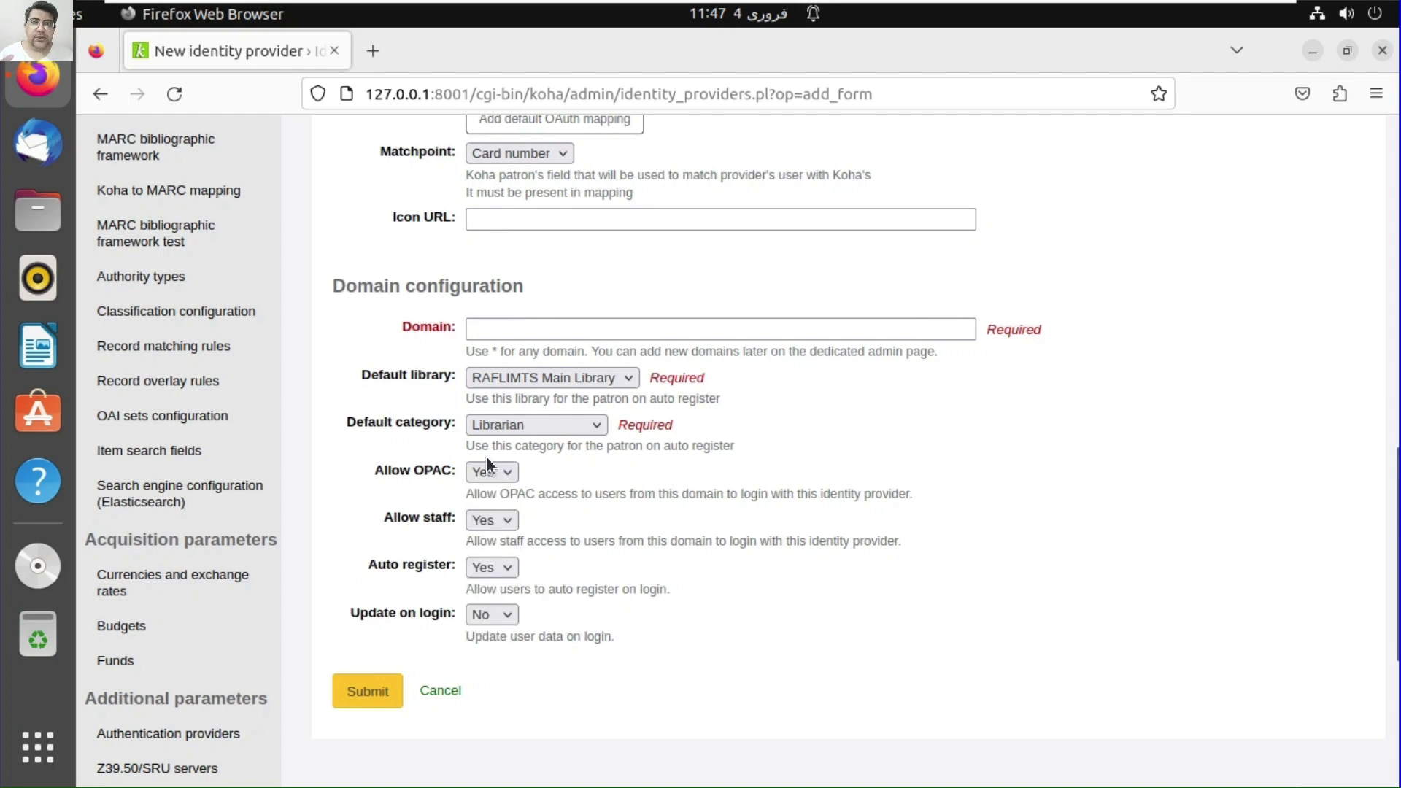
pyautogui.click(447, 689)
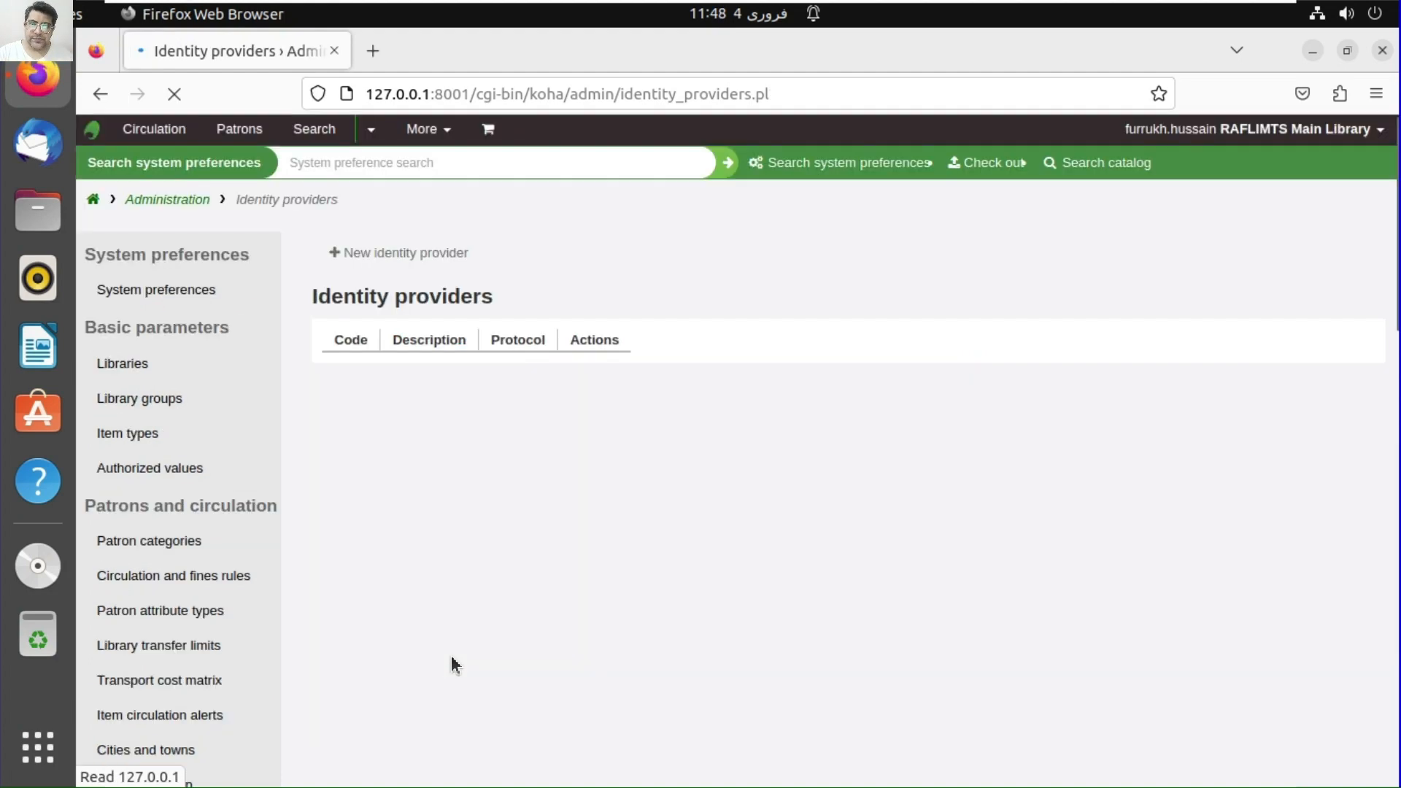
# - Open the Z39.50/SRU servers from Koha administration and review the configured search targets
pyautogui.click(185, 204)
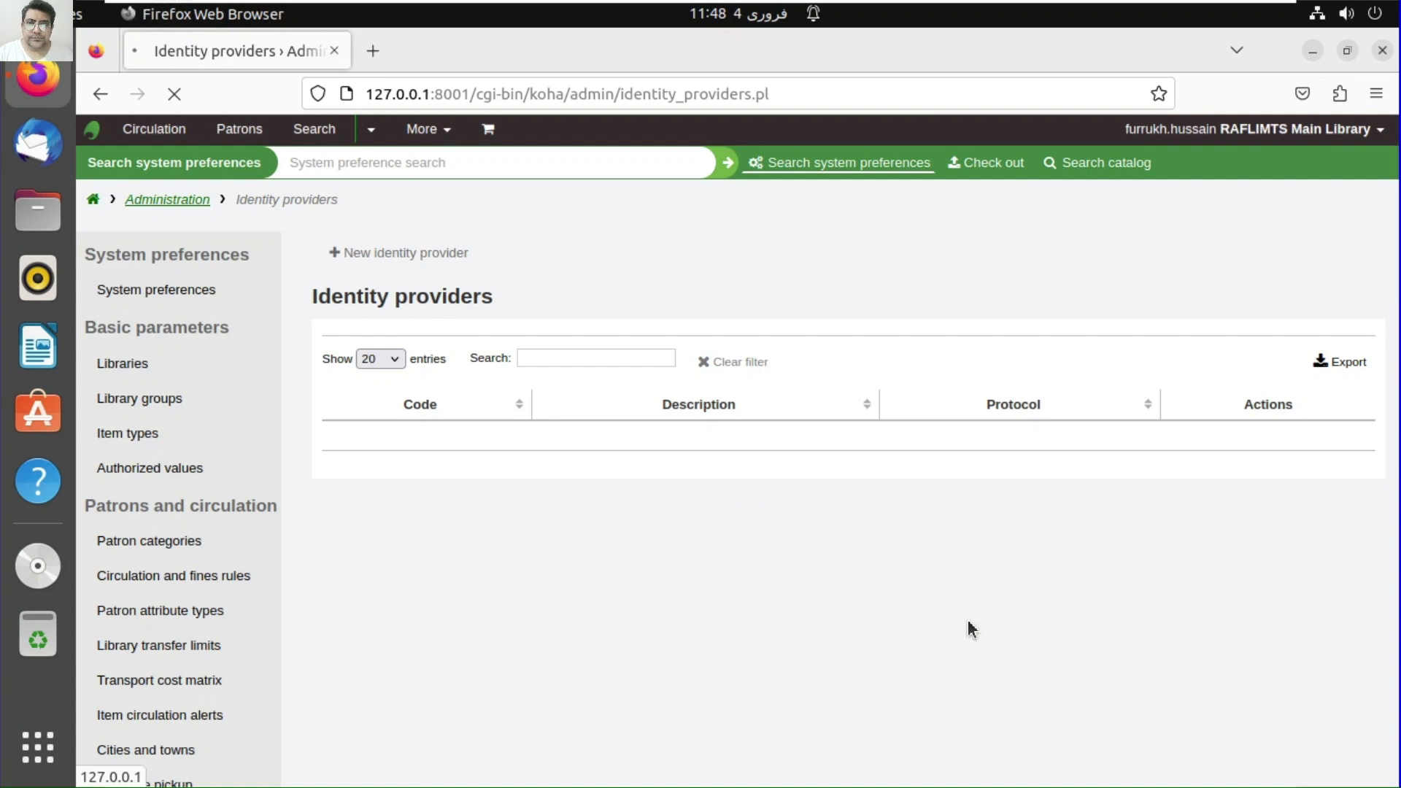
pyautogui.scroll(-10, 1017, 633)
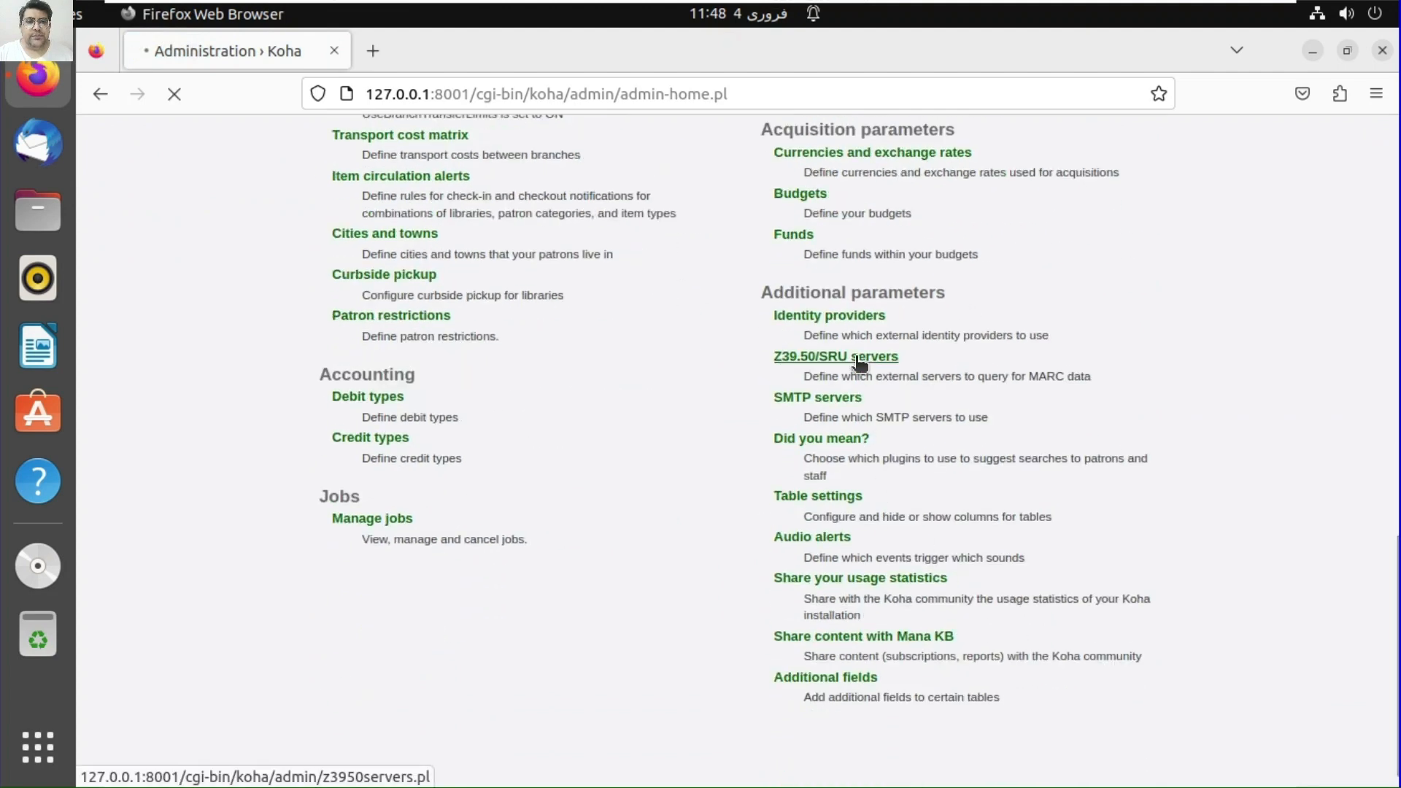
pyautogui.click(858, 361)
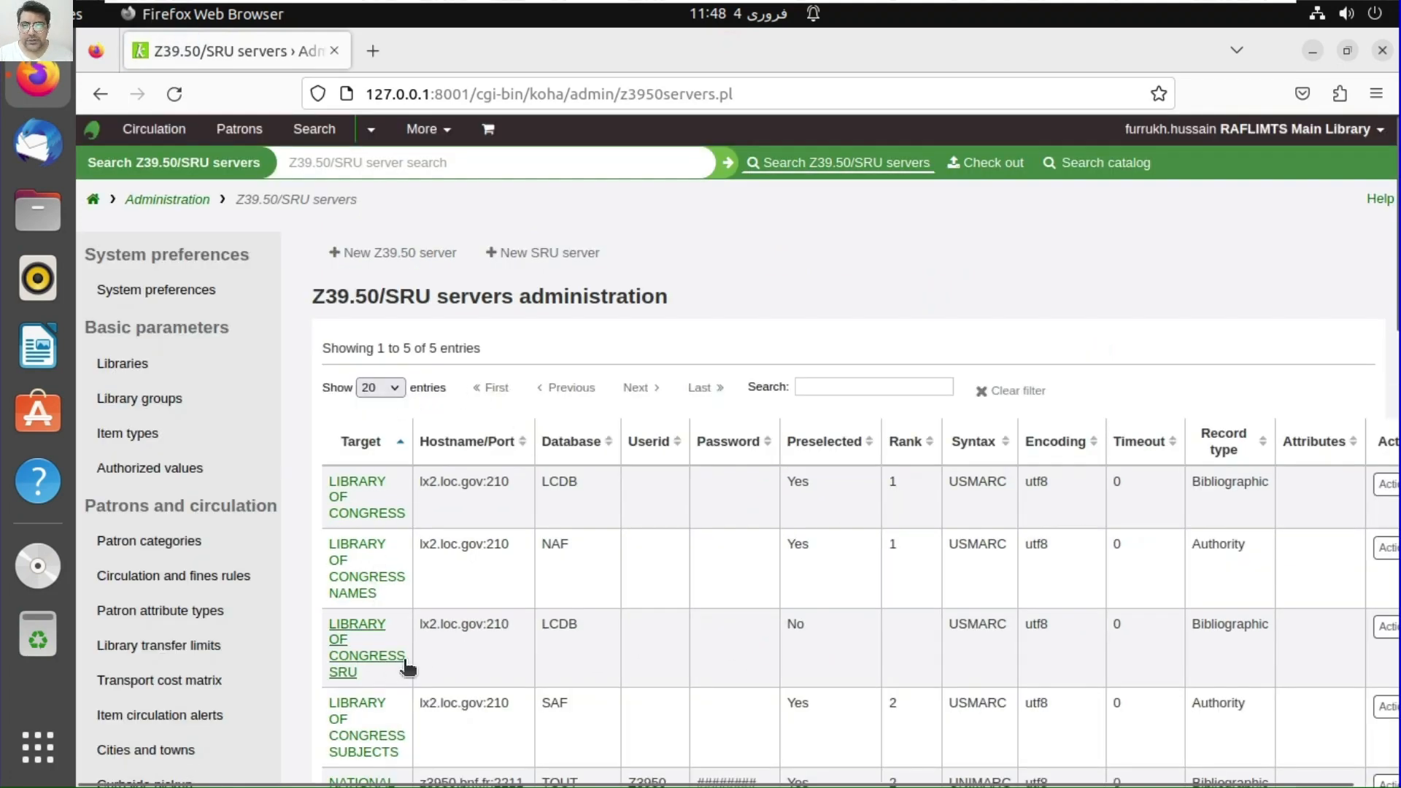
pyautogui.scroll(-5, 415, 657)
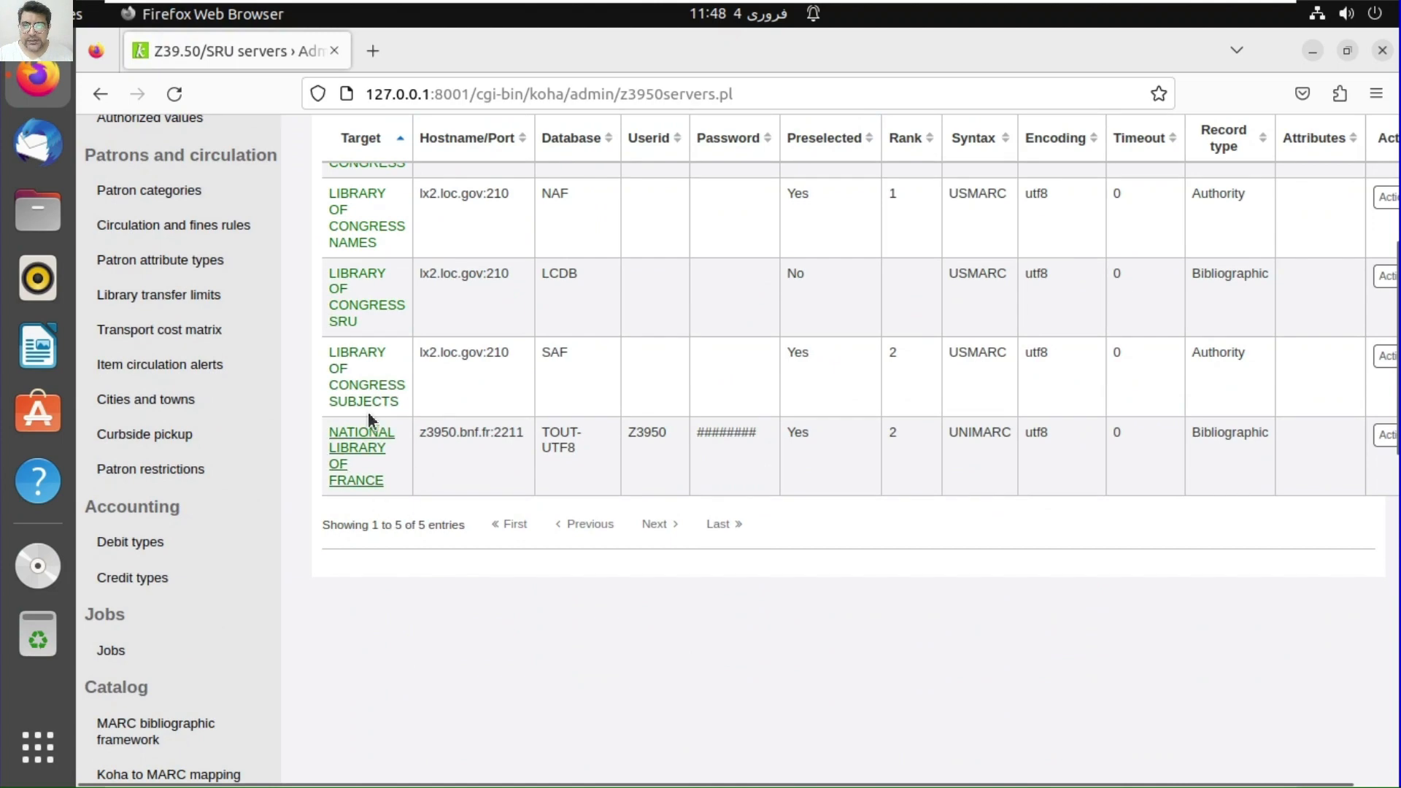
pyautogui.scroll(5, 633, 434)
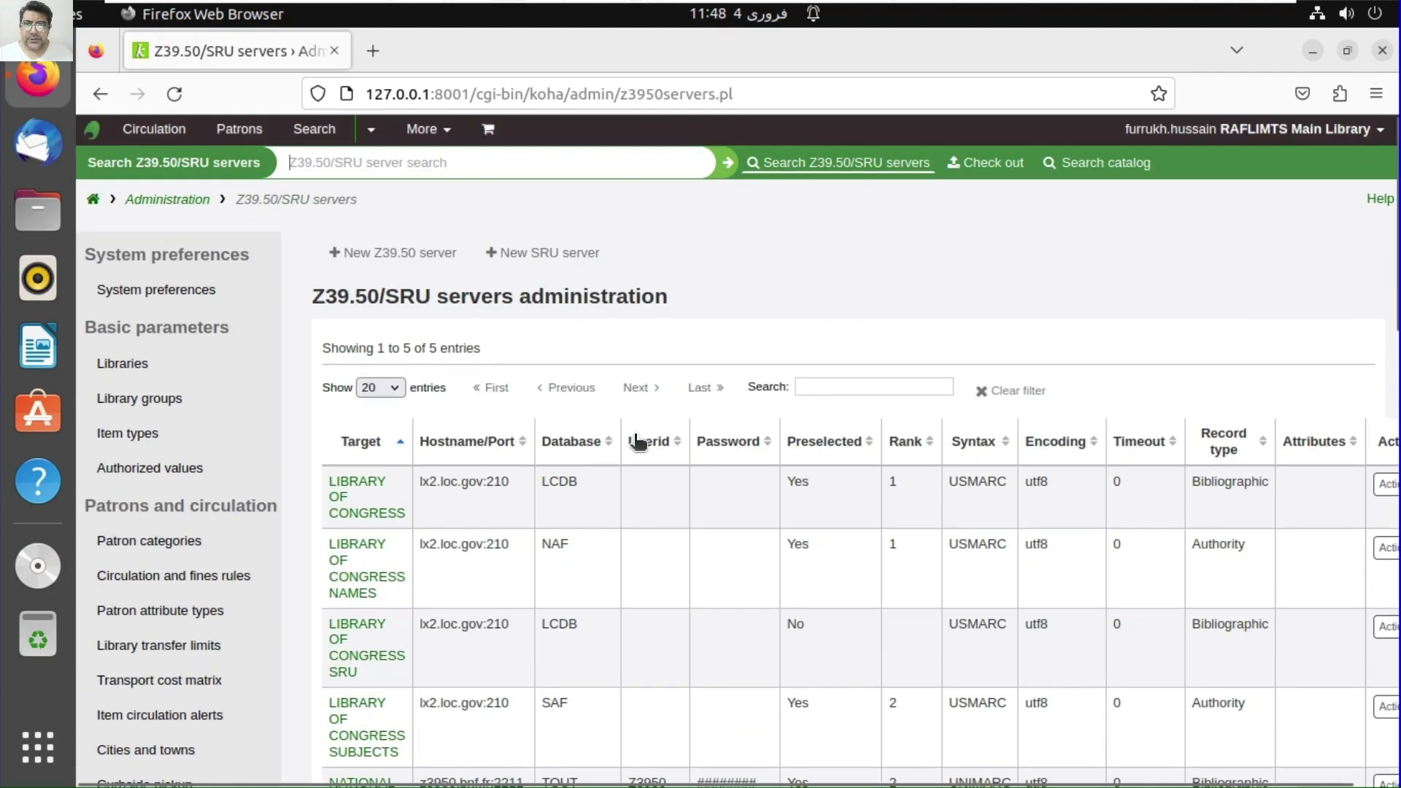
# - Open Cataloging in a separate browser tab and view the Z39.50/SRU search form with its search targets
pyautogui.rightClick(145, 205)
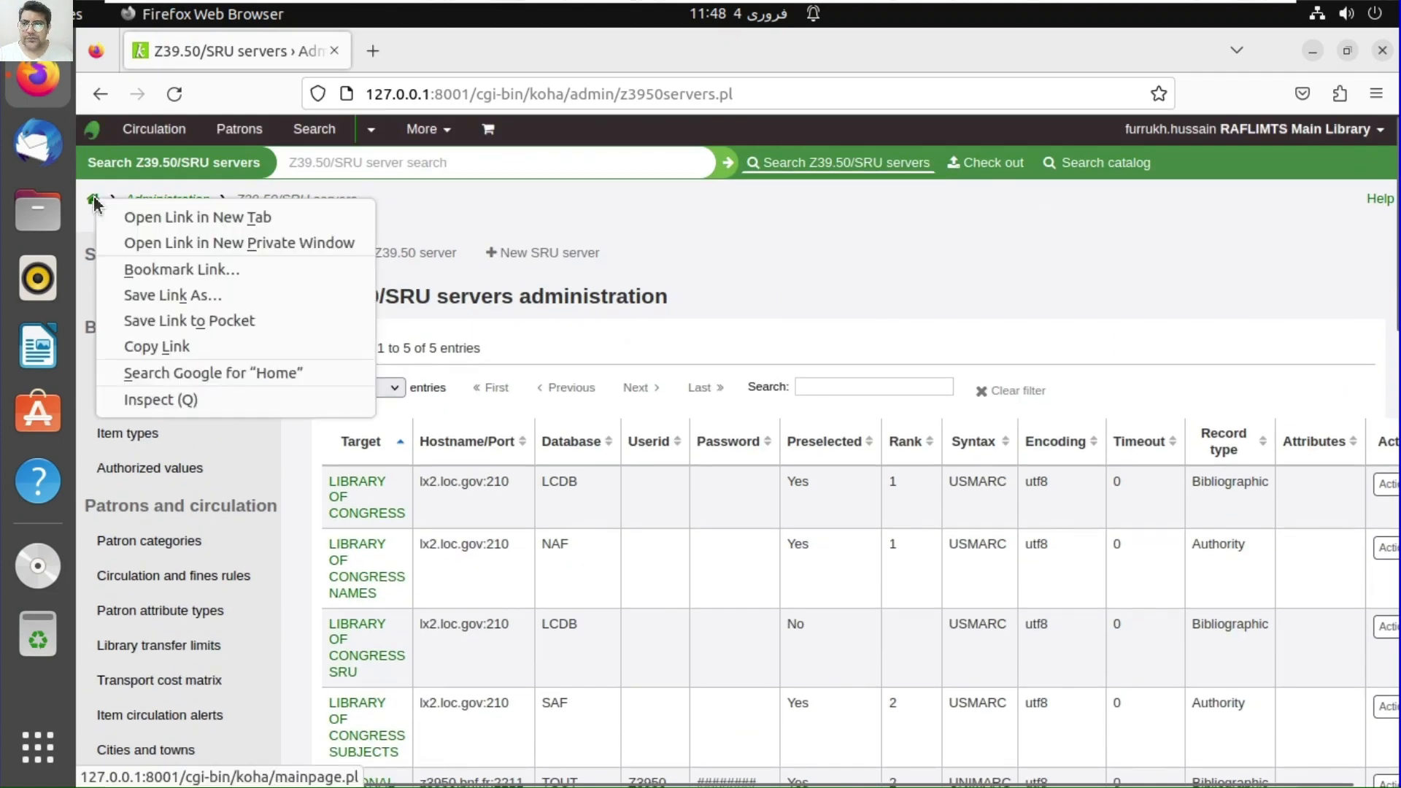
pyautogui.click(157, 216)
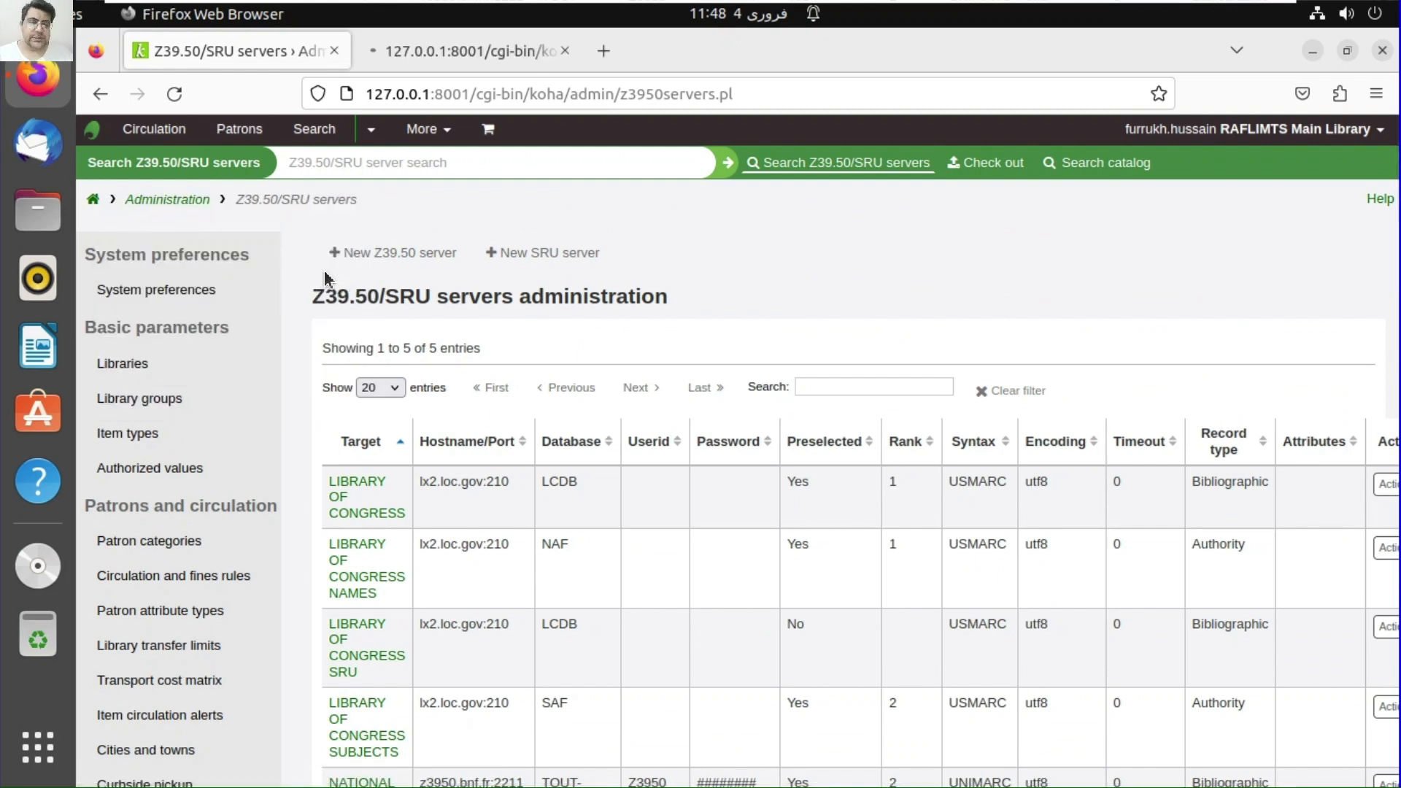
pyautogui.click(431, 57)
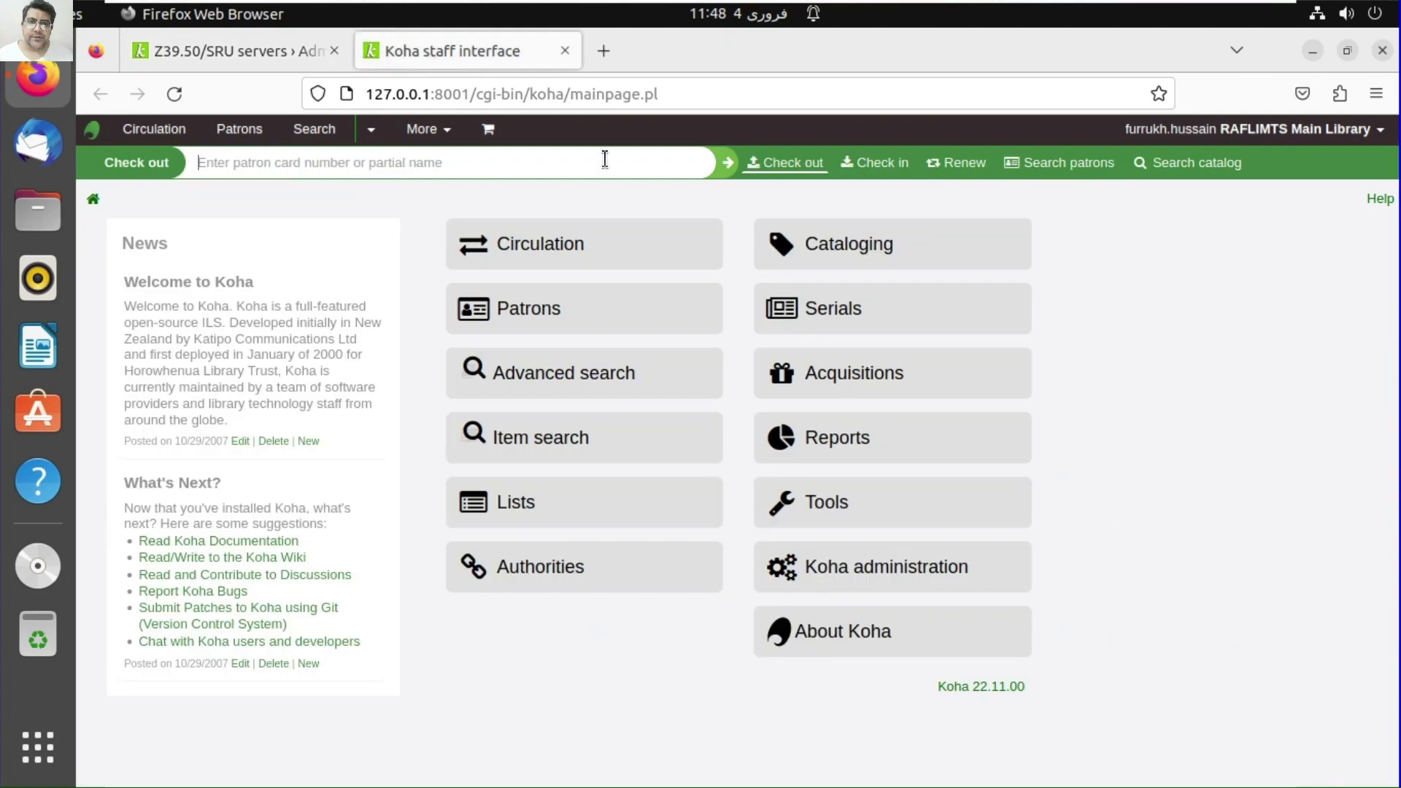
pyautogui.click(841, 241)
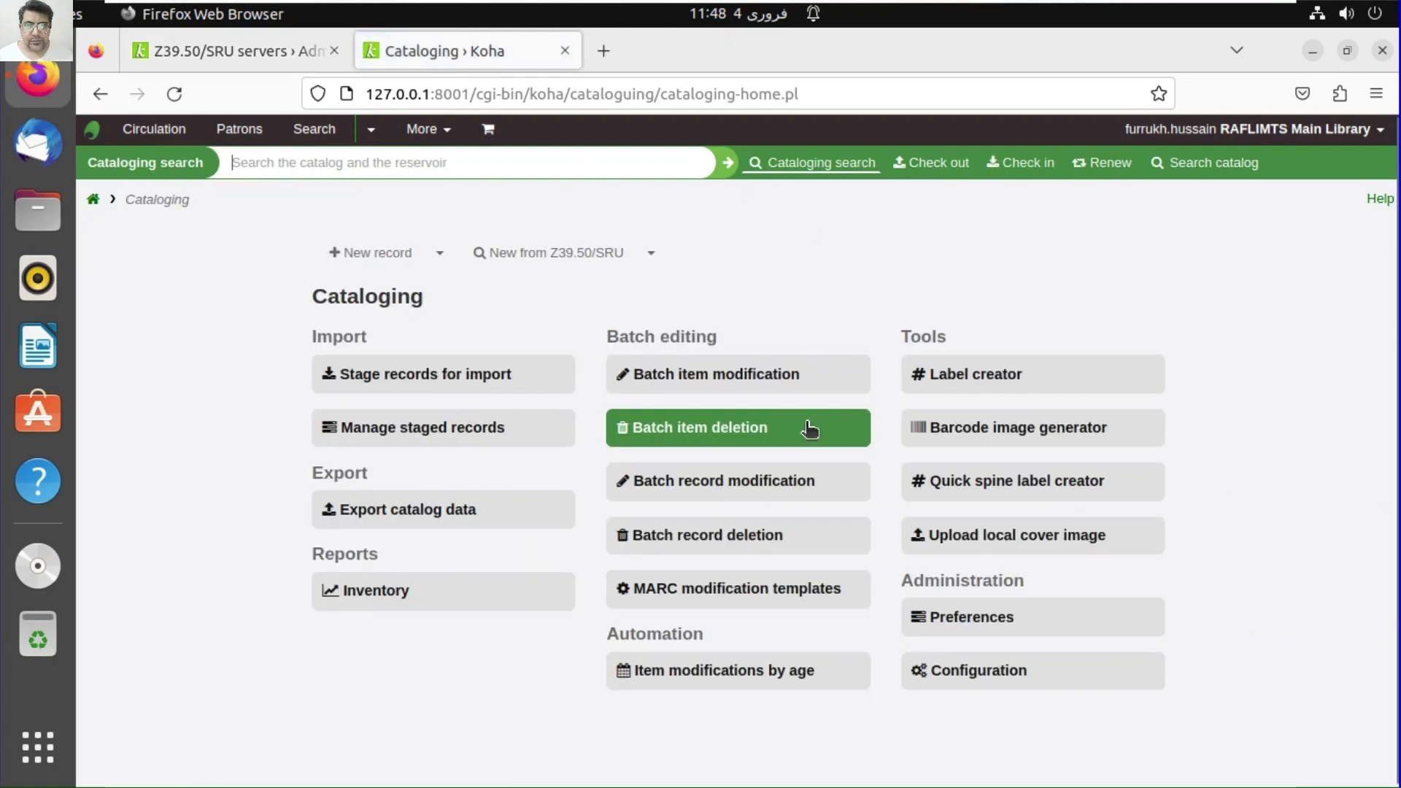
pyautogui.click(605, 255)
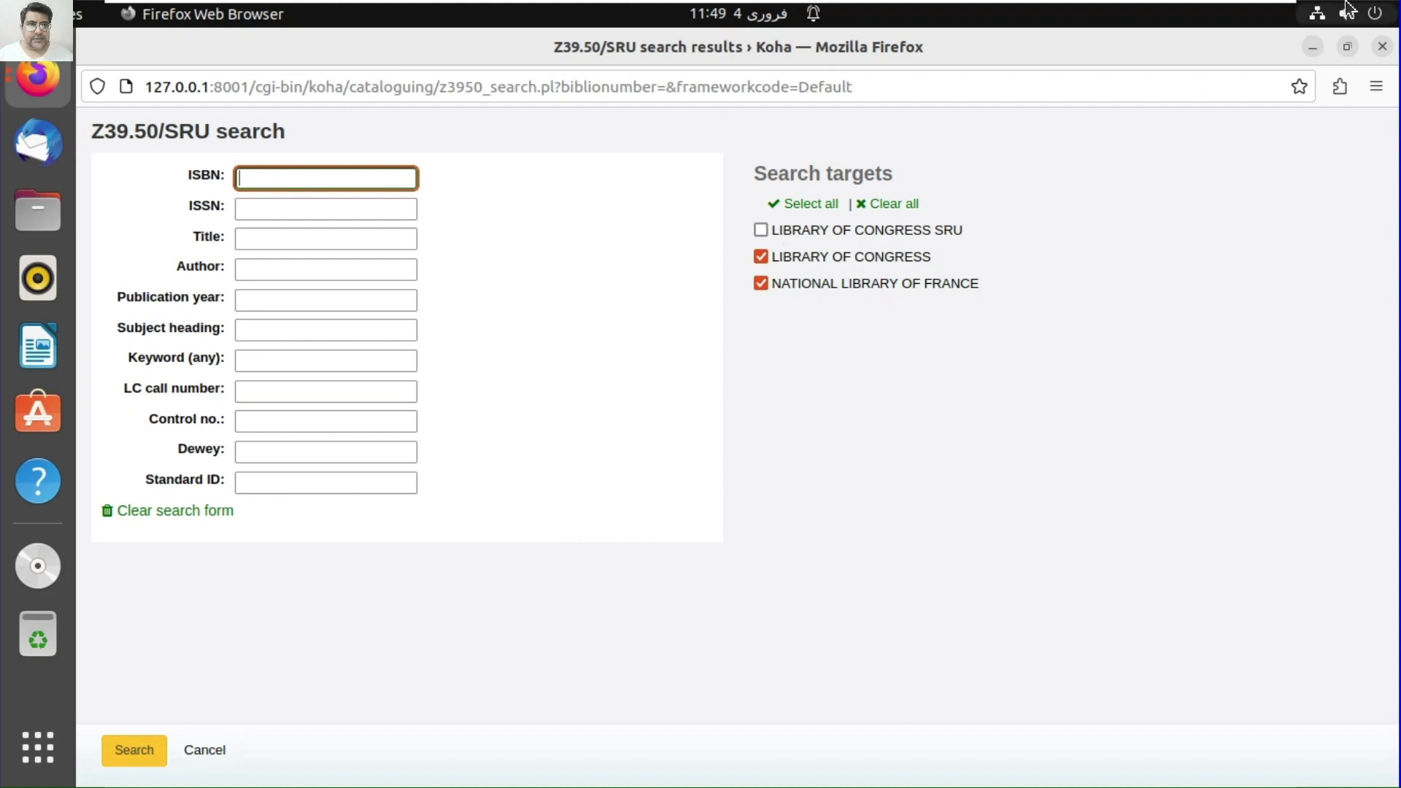
pyautogui.click(1312, 46)
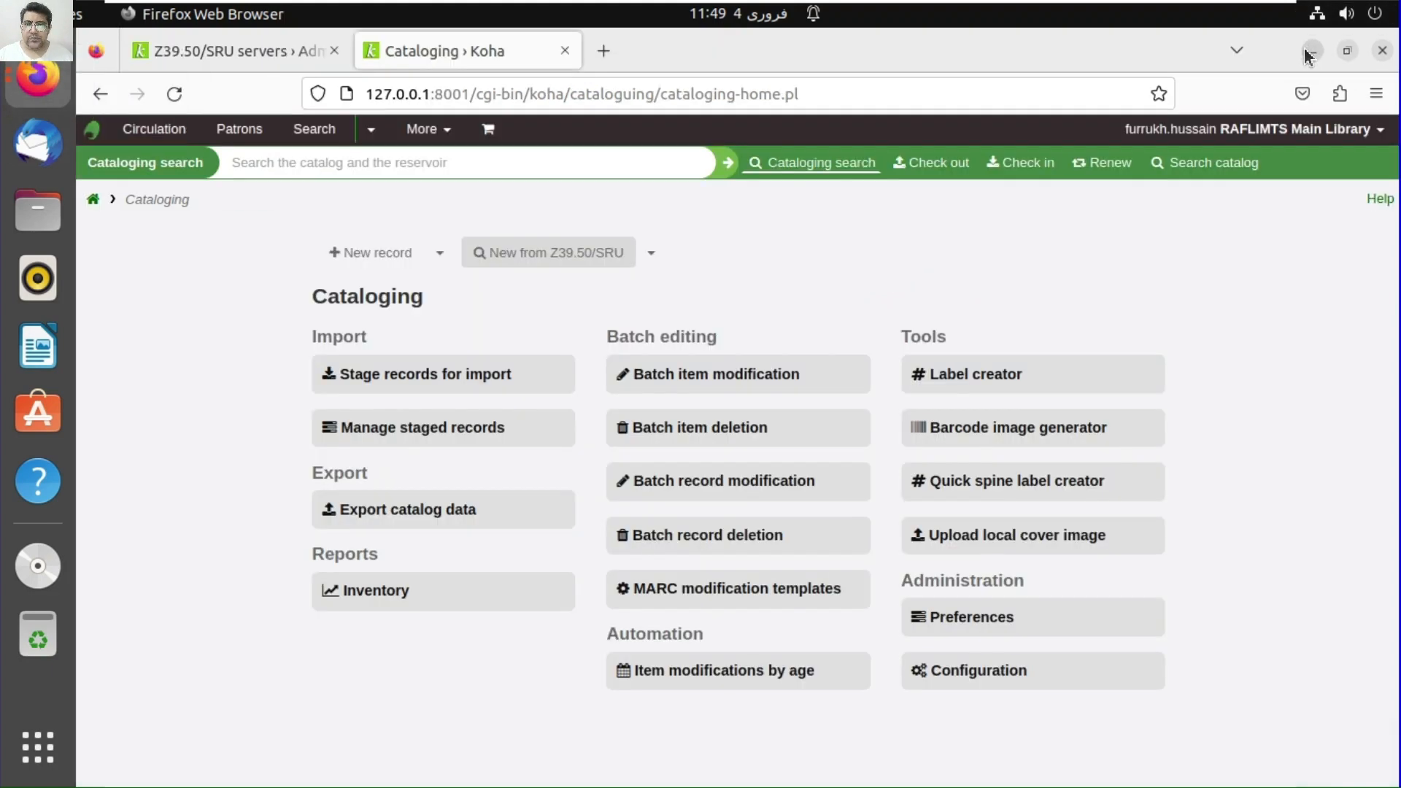
# - Return to the Z39.50/SRU servers administration page and look over the server list
pyautogui.click(271, 52)
pyautogui.scroll(-1, 853, 557)
pyautogui.scroll(1, 397, 219)
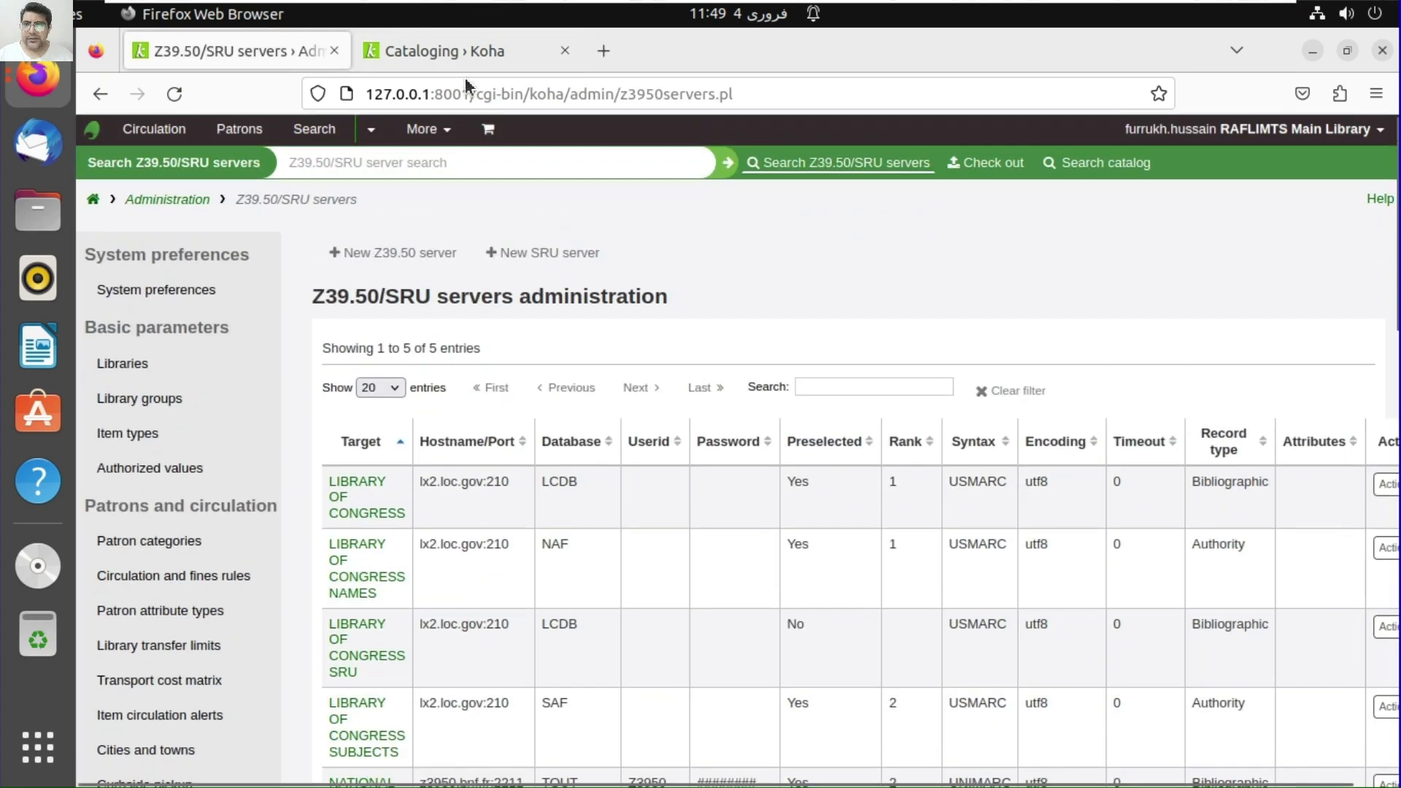
# - Go from the Cataloging page to the Koha staff home, open the Koha documentation, and open the English 22.11 manual in HTML
pyautogui.click(467, 51)
pyautogui.click(91, 199)
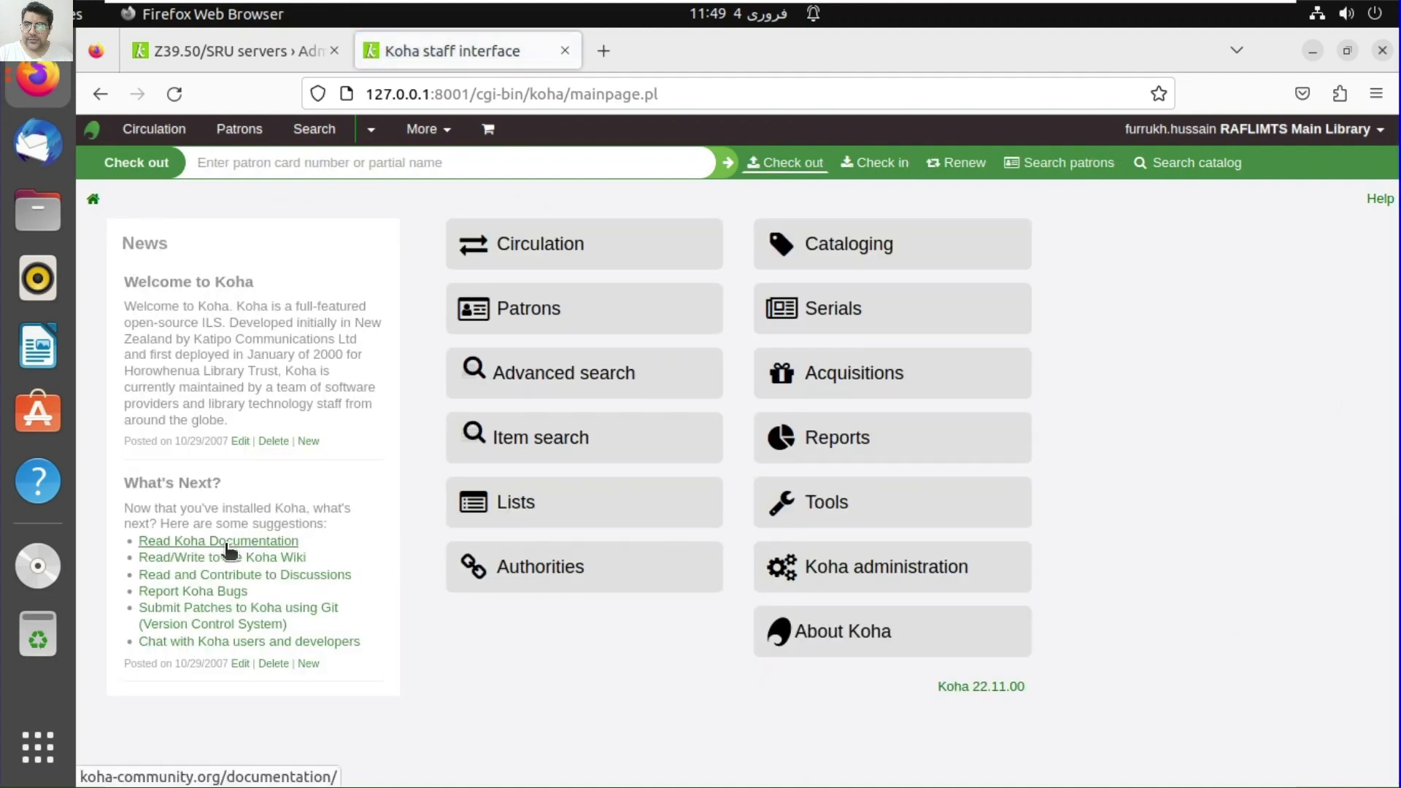
pyautogui.click(239, 542)
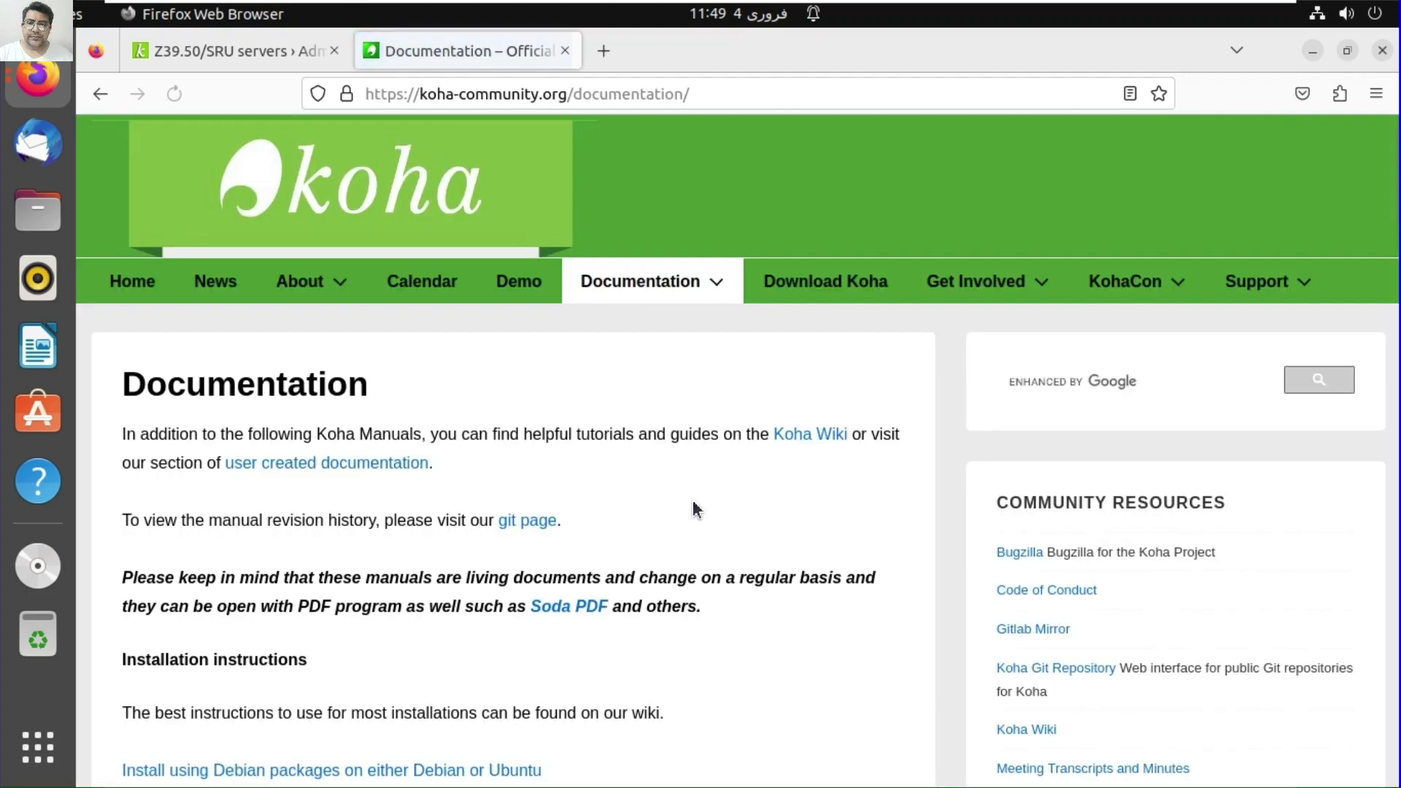
pyautogui.scroll(-8, 693, 504)
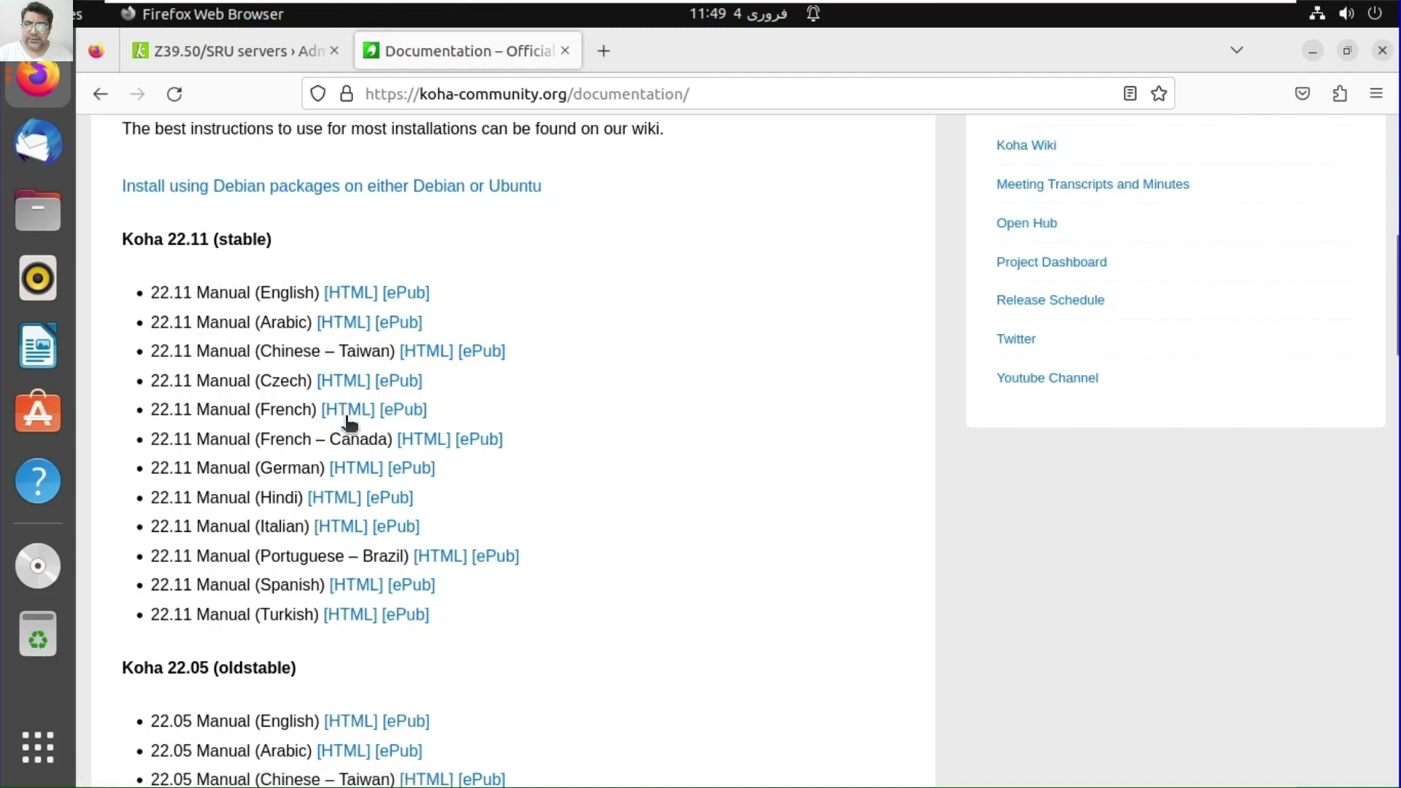
pyautogui.click(354, 295)
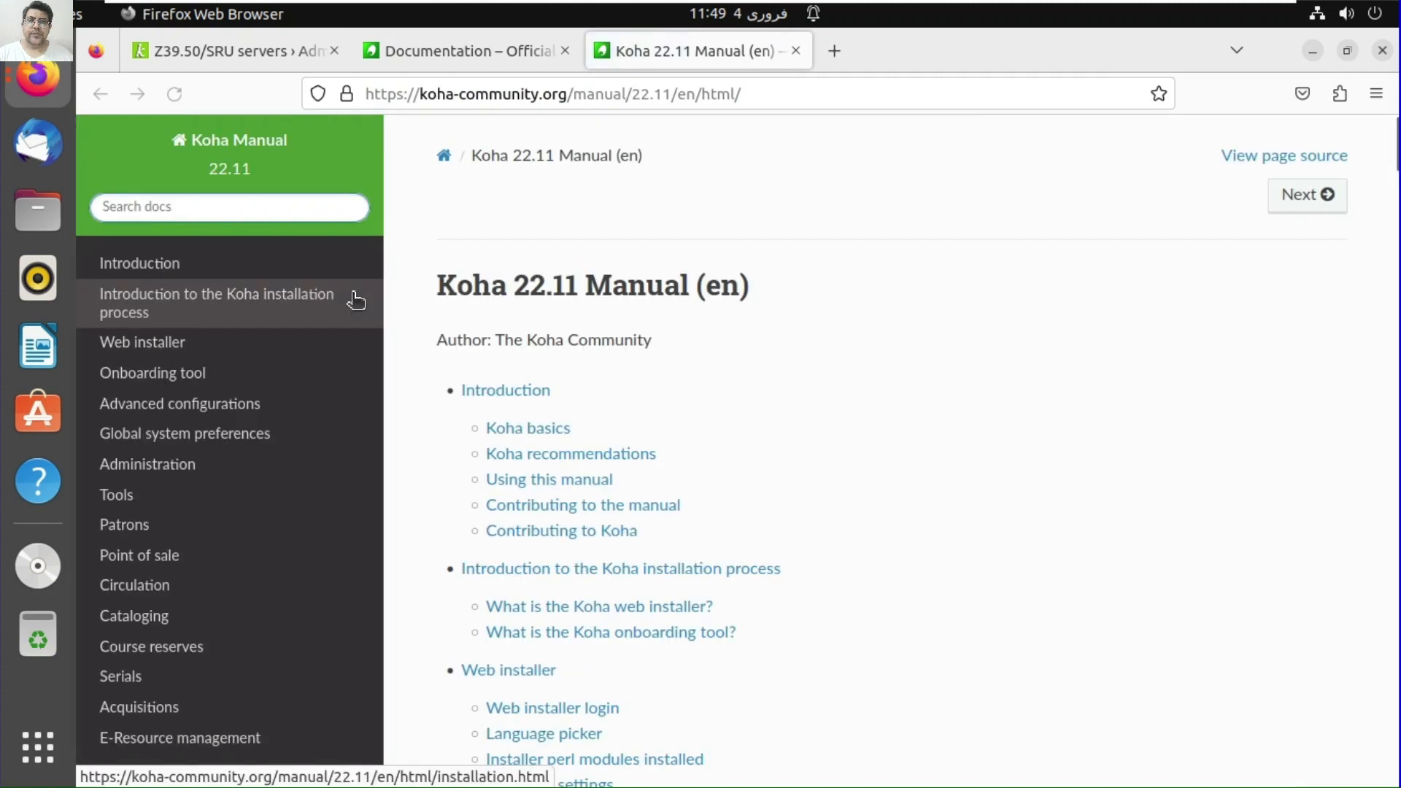
# - Look through the manual's table of contents for the sections on installation, onboarding, administration, tools and patrons
pyautogui.scroll(-3, 797, 511)
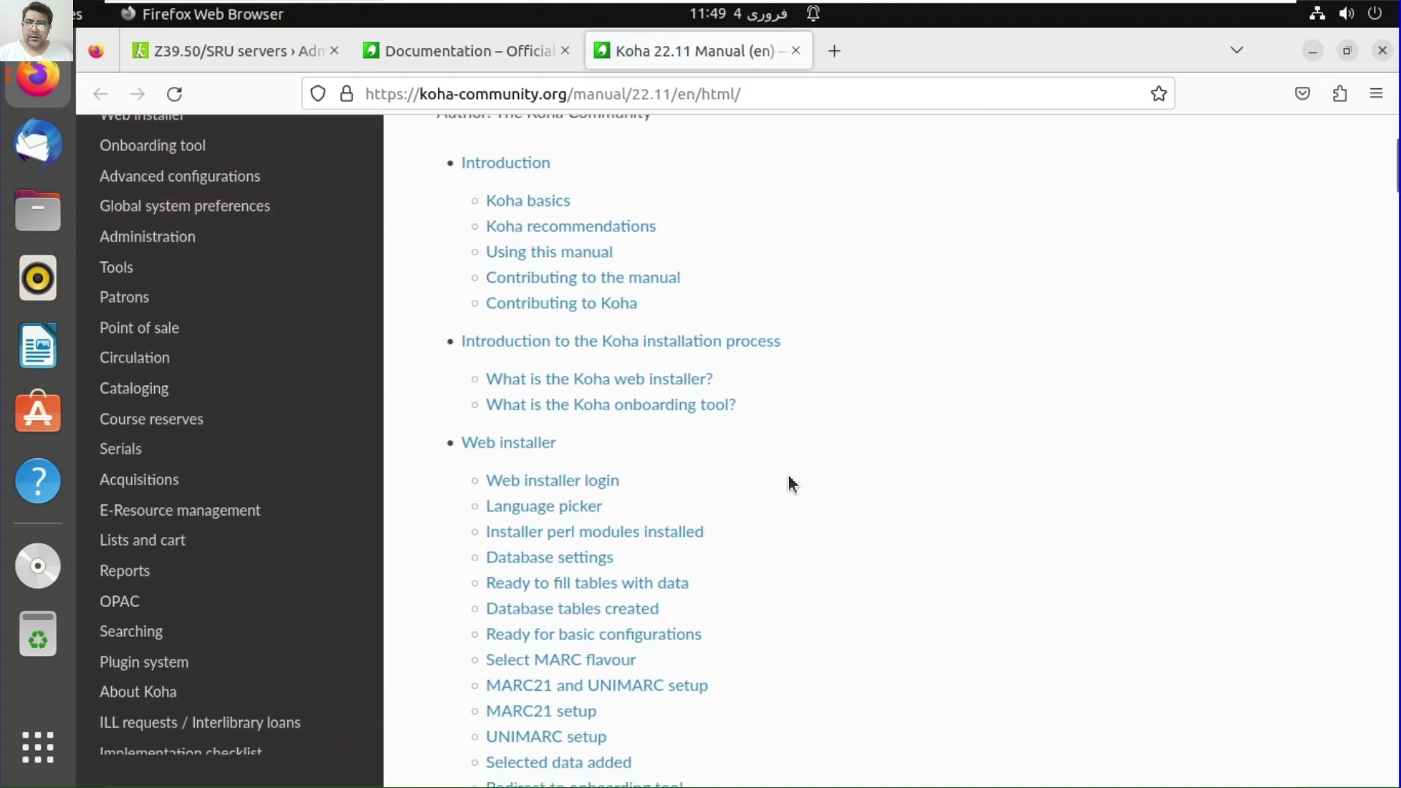
pyautogui.scroll(2, 583, 321)
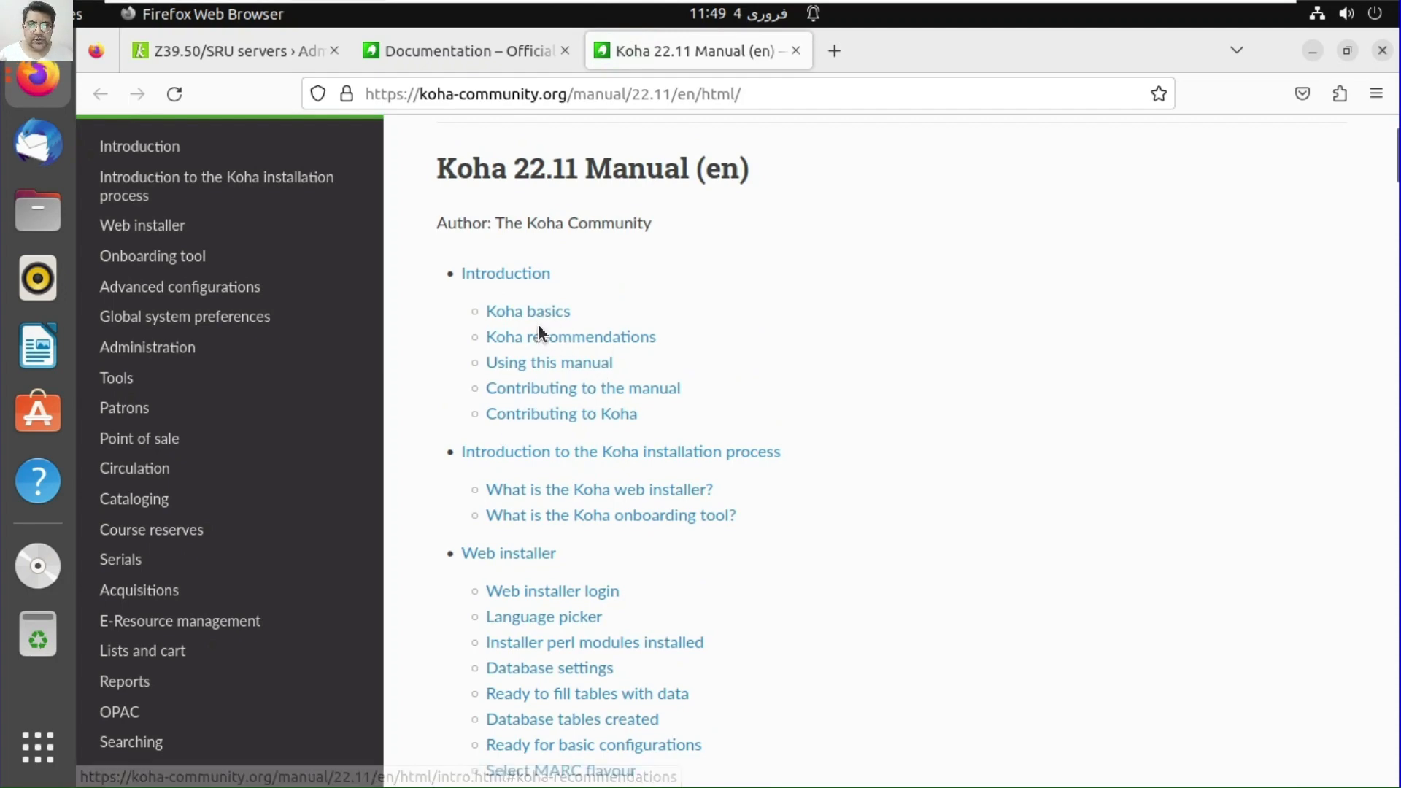
pyautogui.scroll(-5, 569, 435)
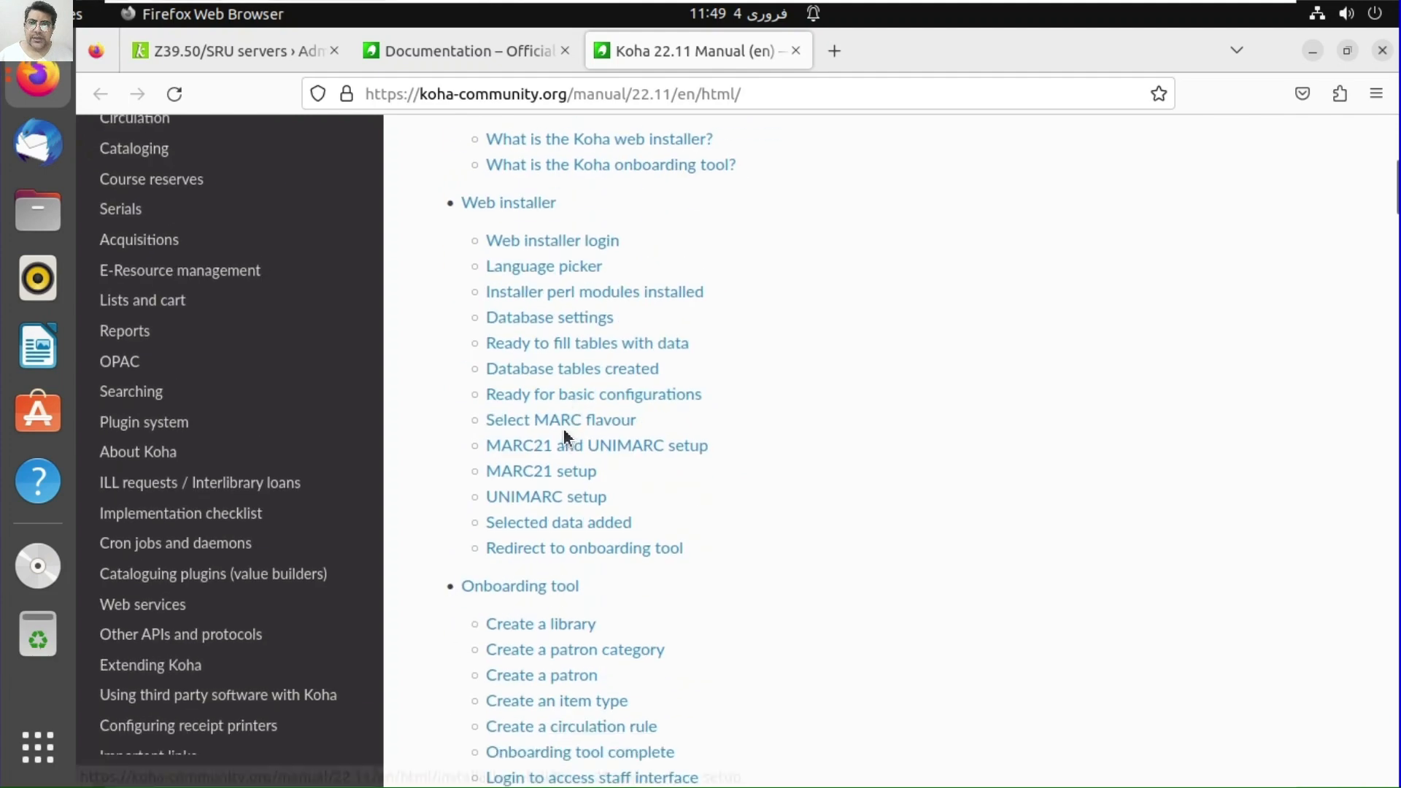
pyautogui.scroll(2, 511, 365)
pyautogui.scroll(-8, 540, 329)
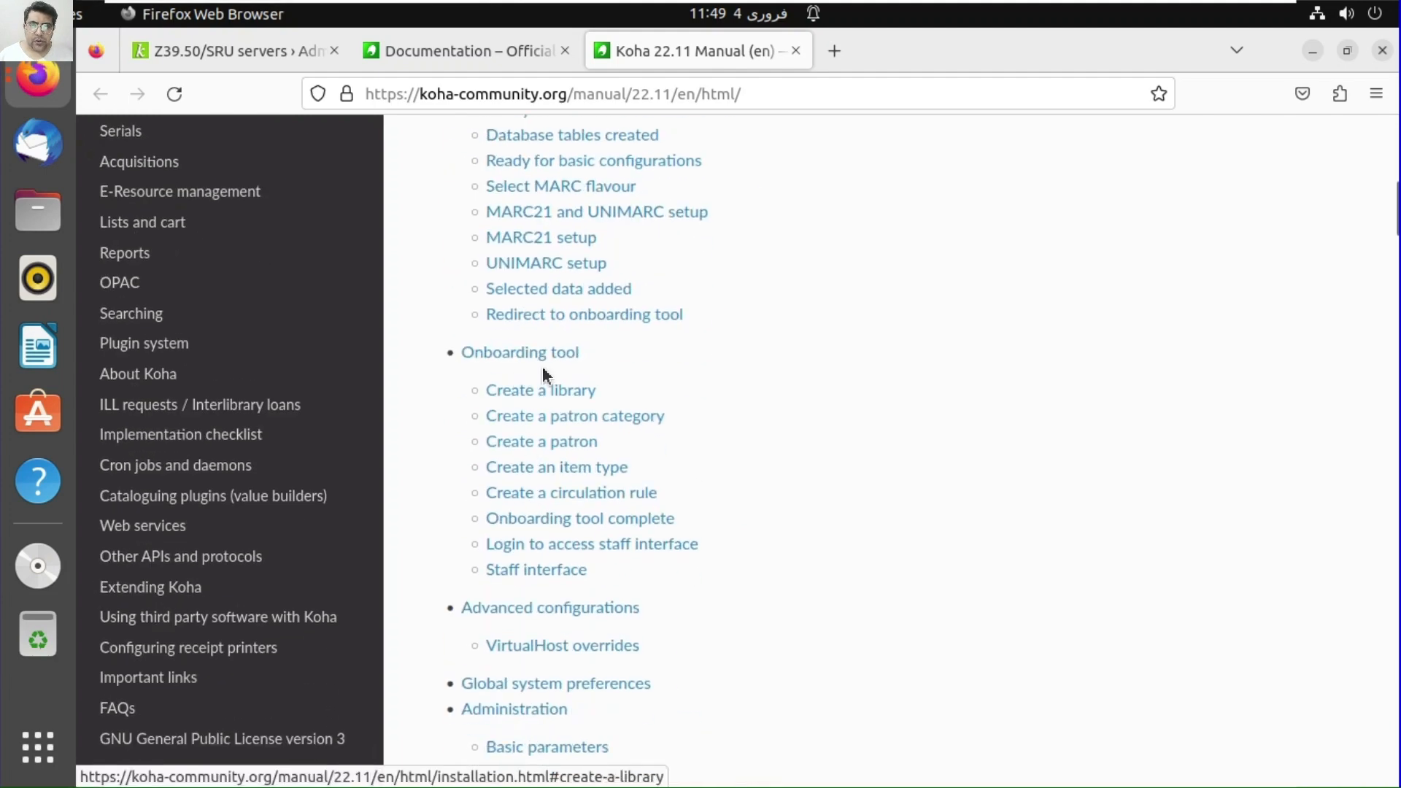
pyautogui.scroll(-5, 510, 408)
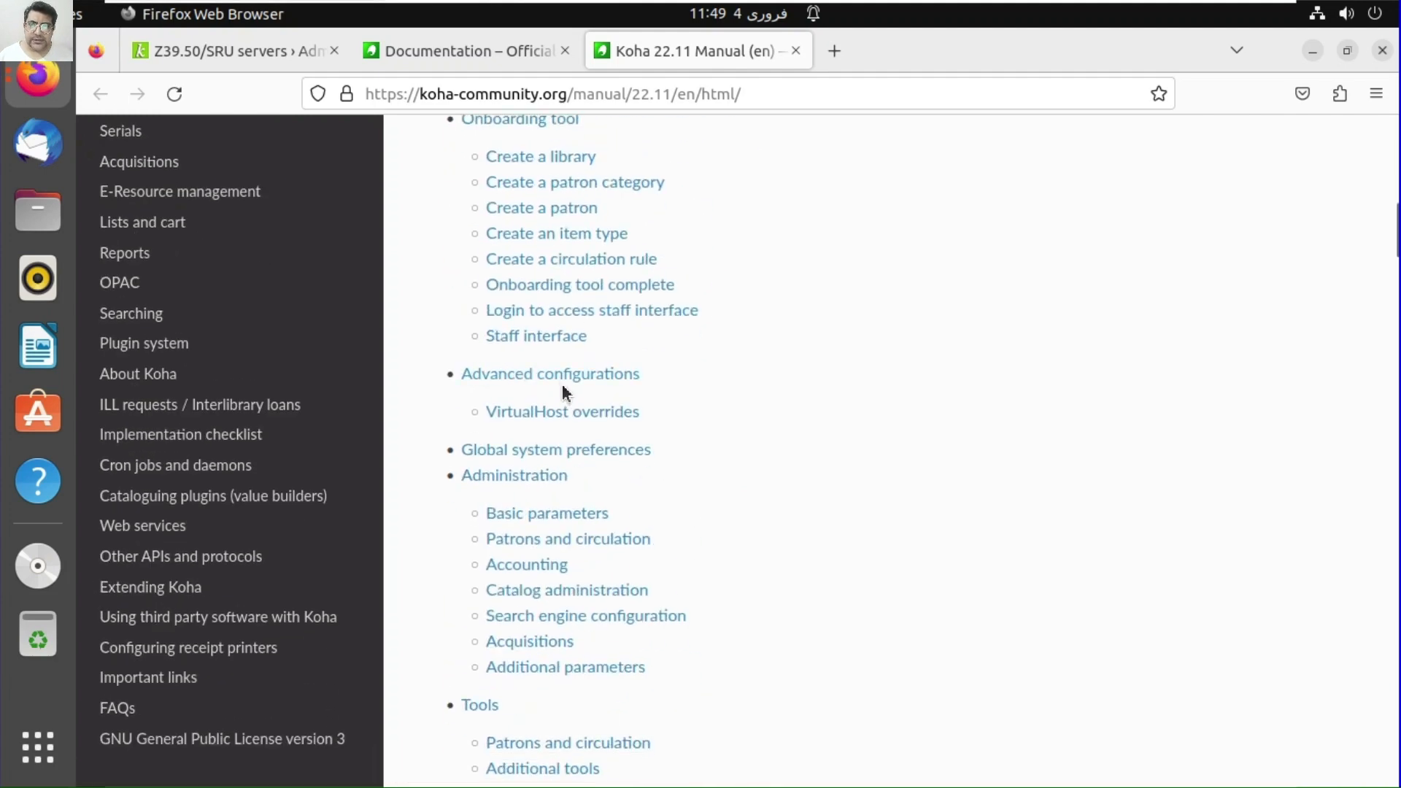
pyautogui.scroll(-3, 554, 393)
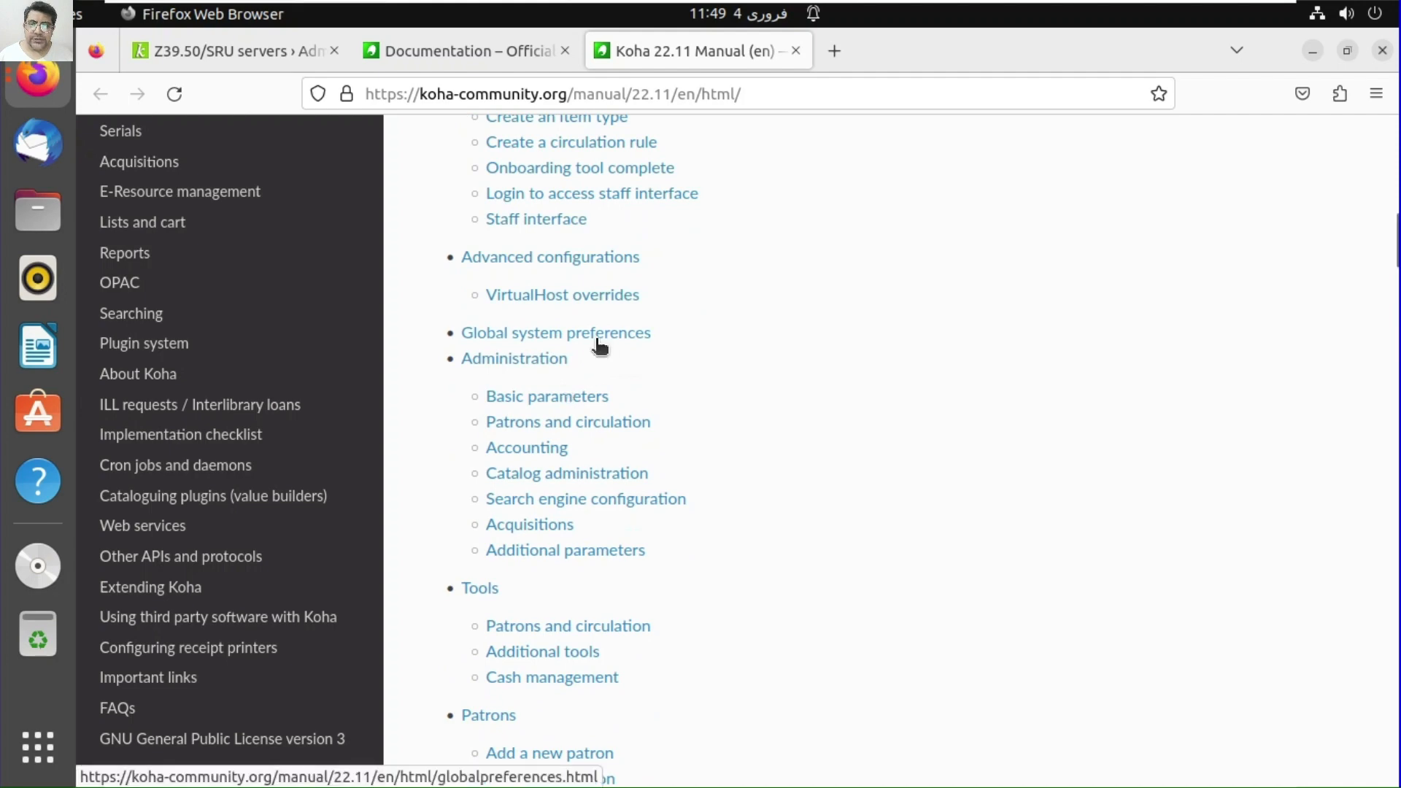
pyautogui.scroll(-6, 538, 382)
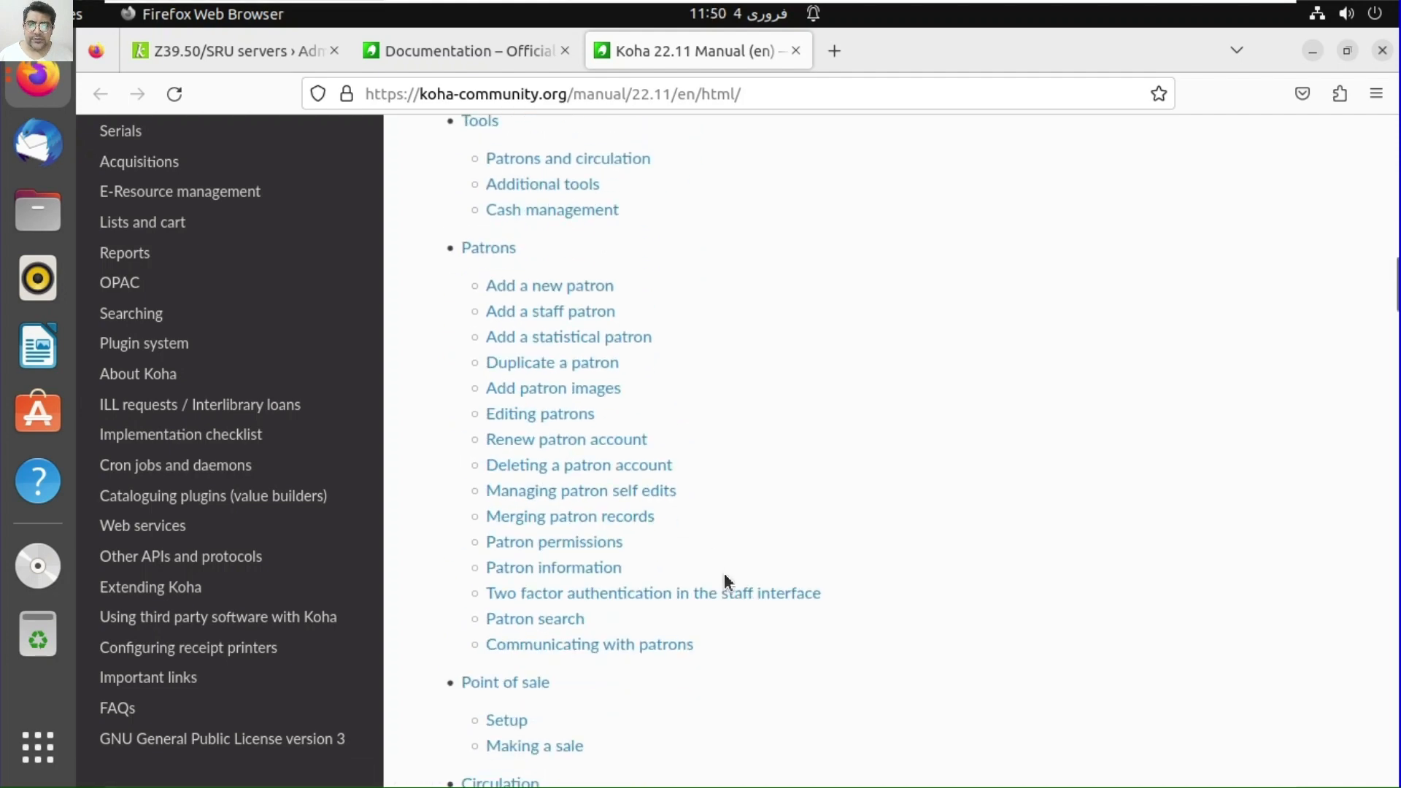
pyautogui.scroll(3, 726, 580)
pyautogui.scroll(3, 725, 581)
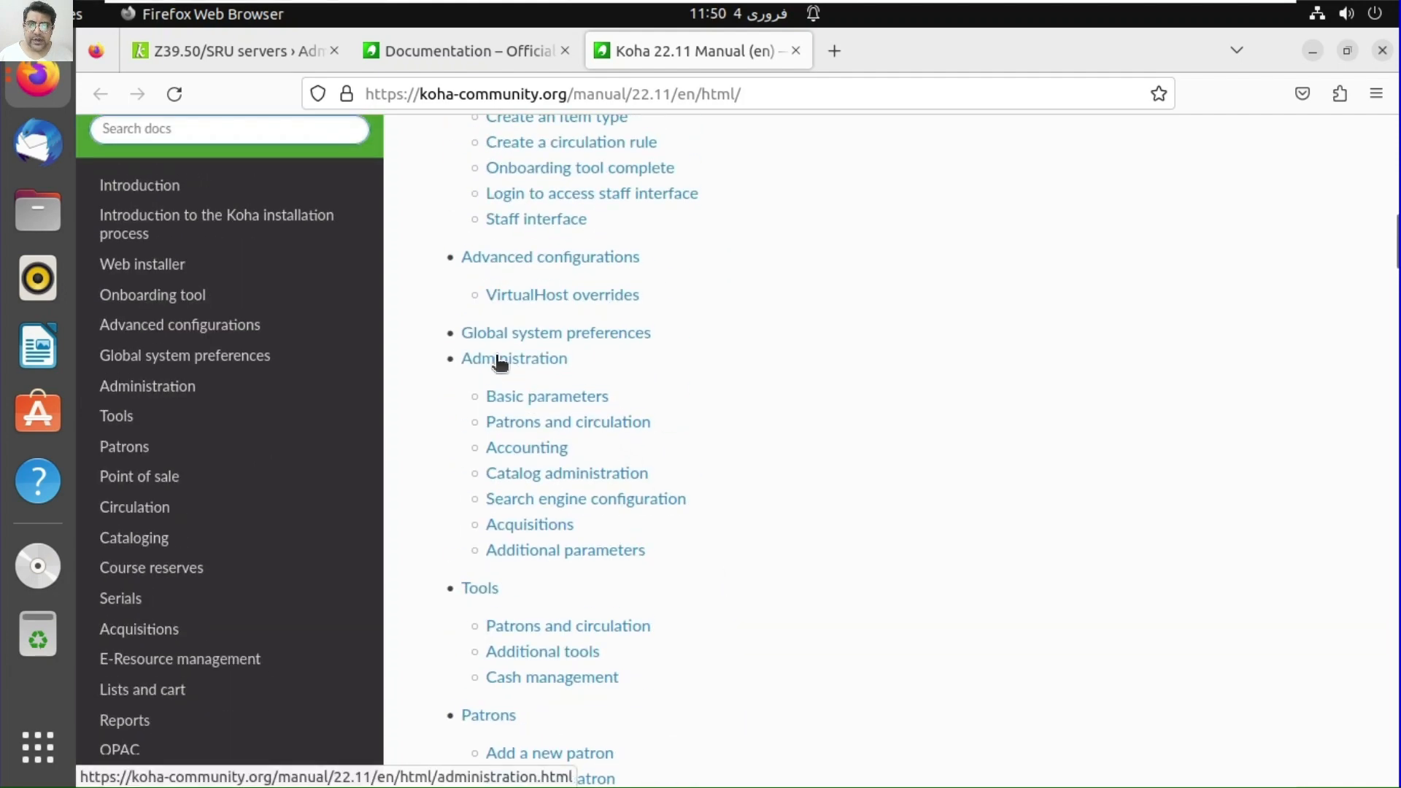
# - Open the manual's Additional parameters section, follow the Library of Congress Z39.50 targets link, and view IndexData's IRSpy in a separate tab
pyautogui.click(541, 552)
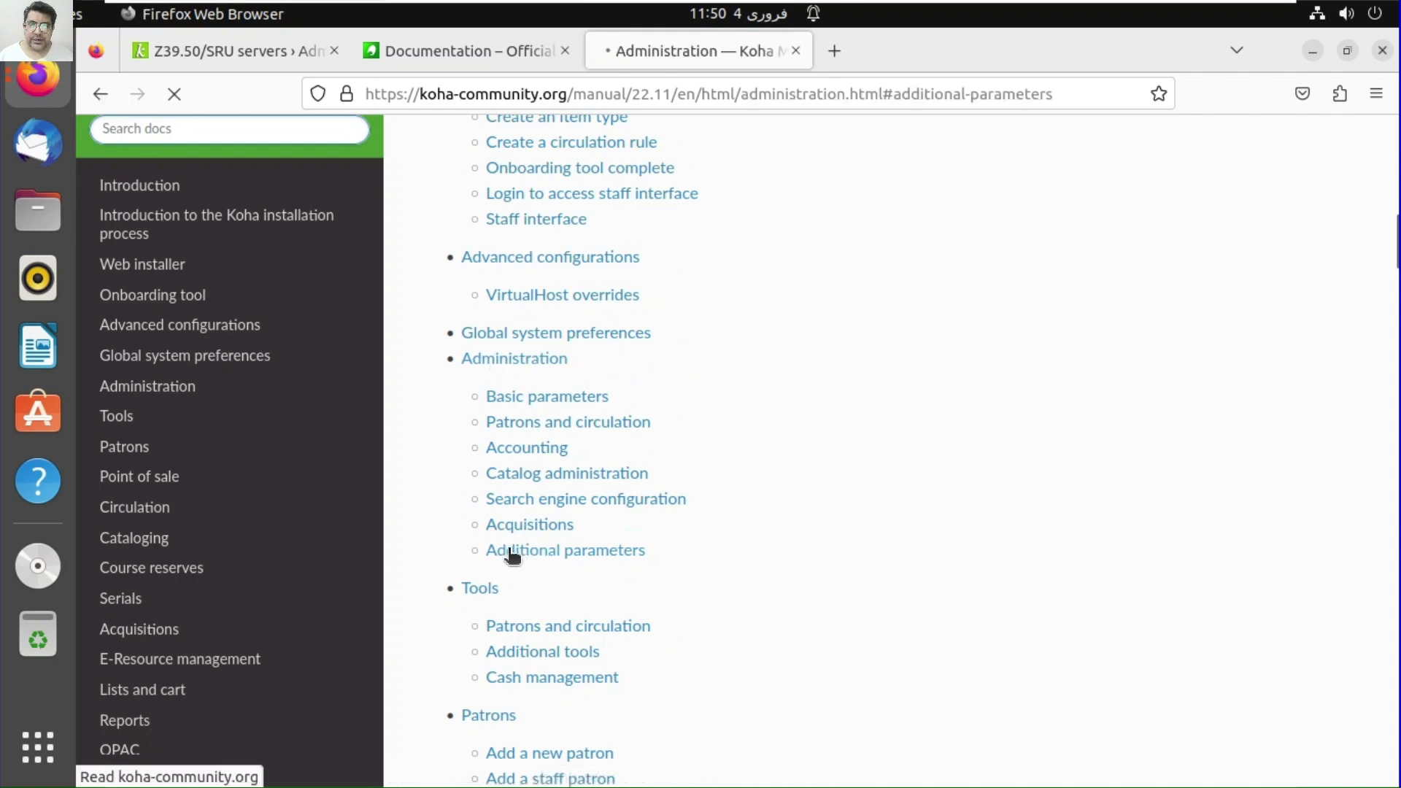
pyautogui.scroll(-8, 686, 539)
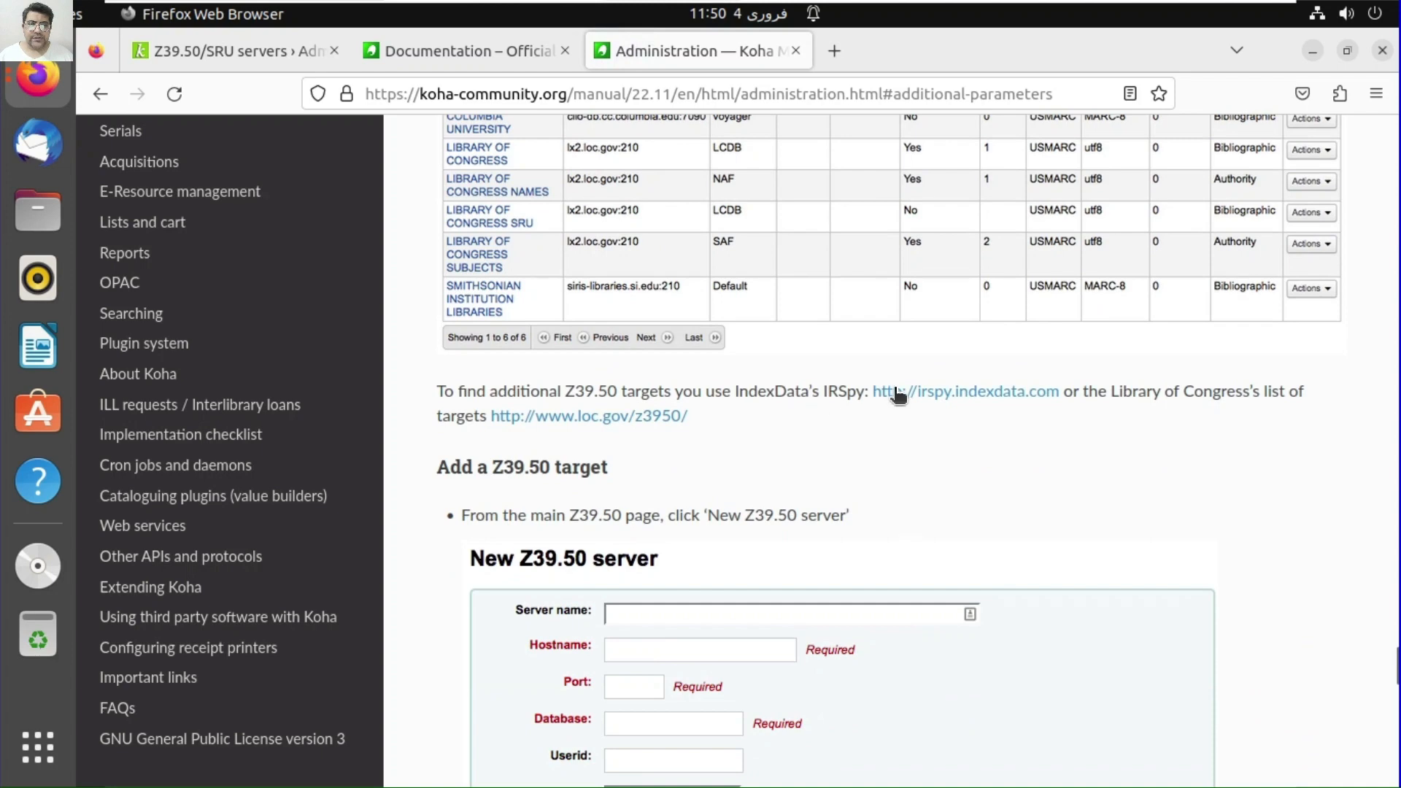
pyautogui.rightClick(963, 399)
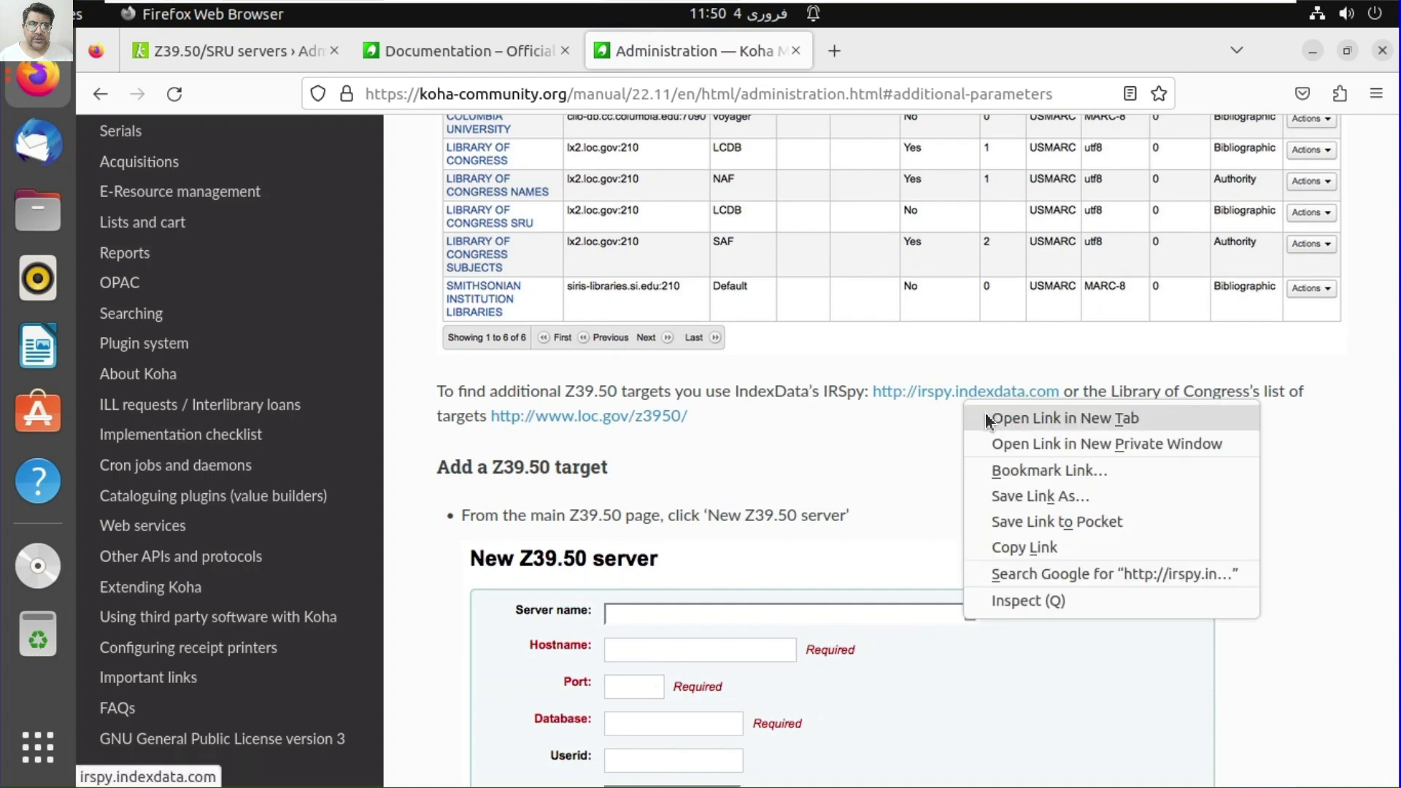
pyautogui.click(986, 421)
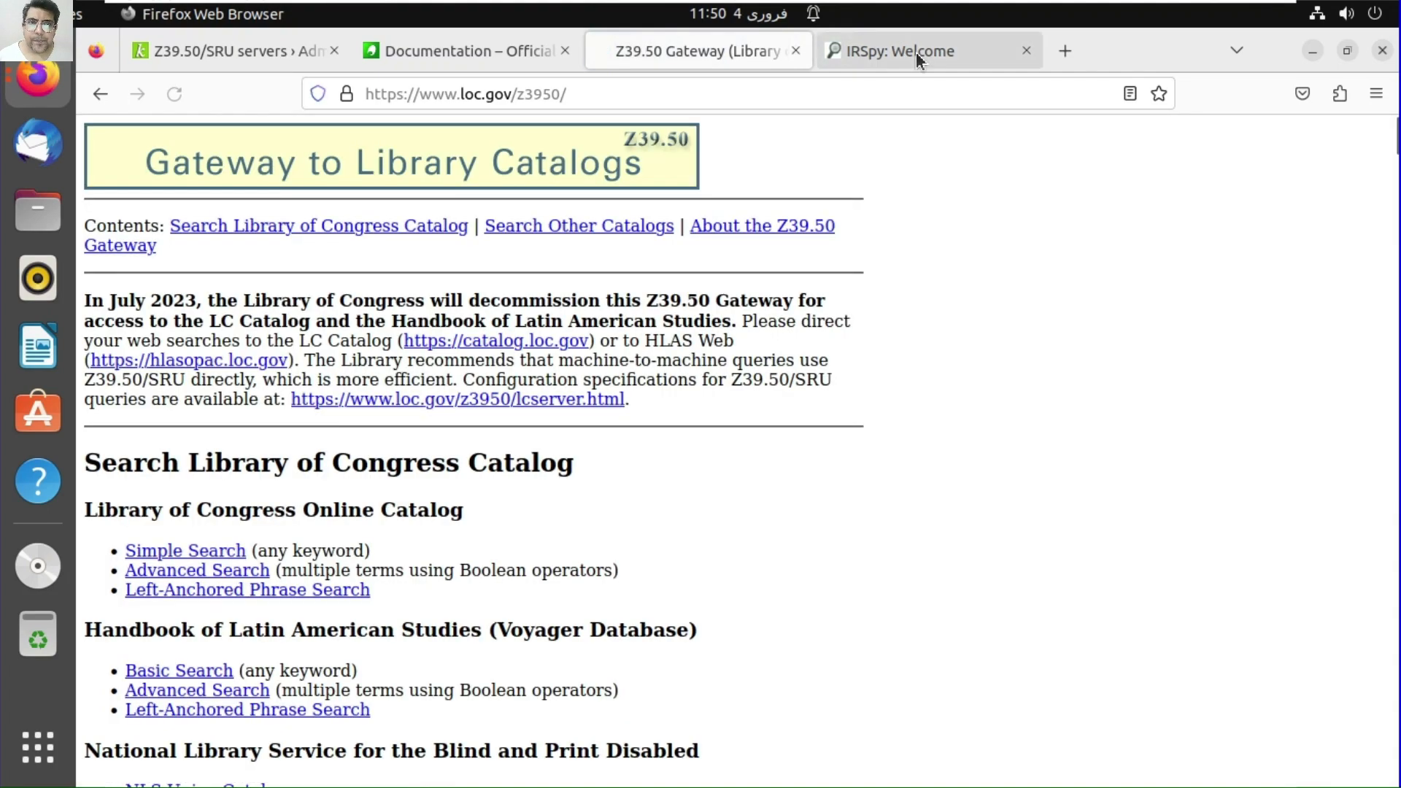
pyautogui.click(917, 51)
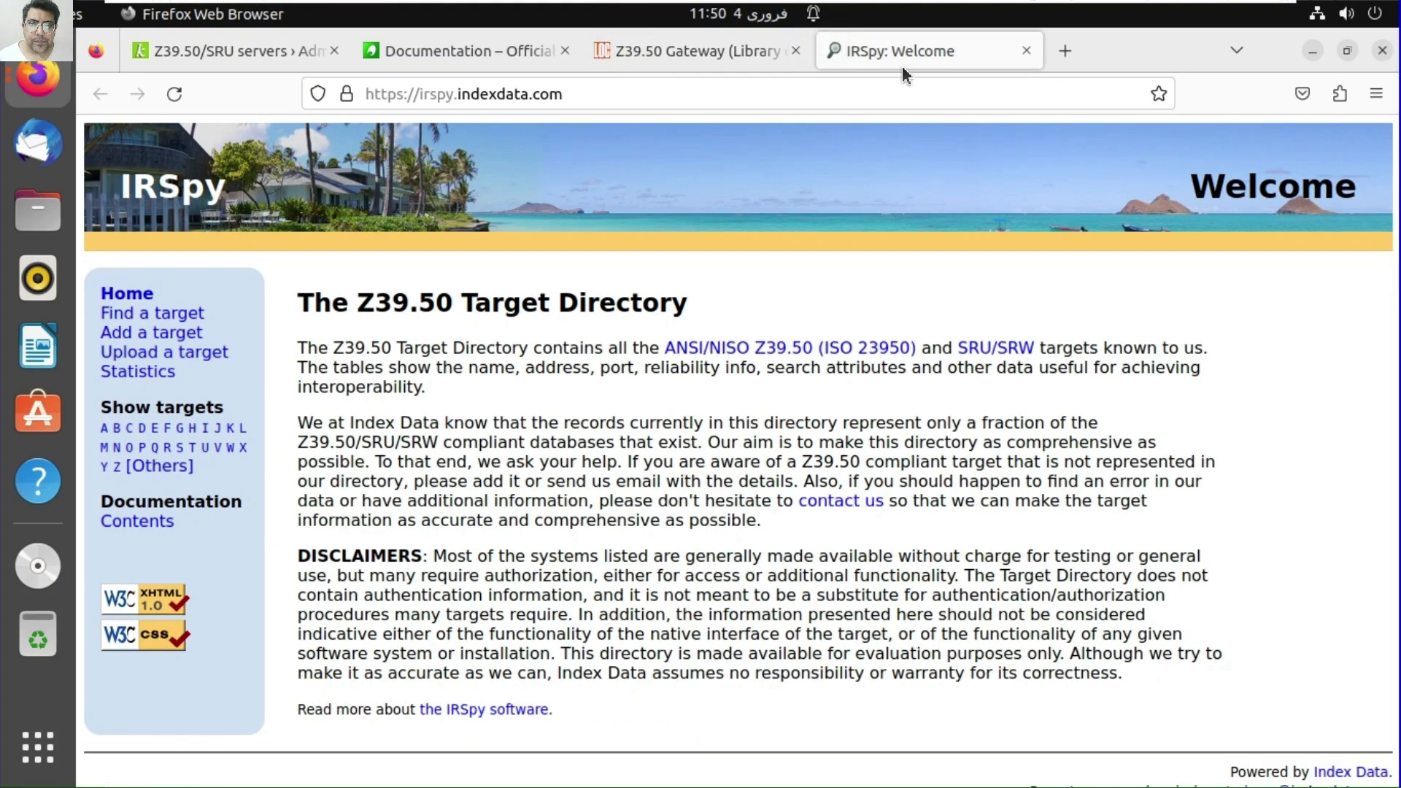
# - Return to Koha's Z39.50/SRU servers page and start a new Z39.50 server entry
pyautogui.click(224, 65)
pyautogui.scroll(-4, 730, 632)
pyautogui.scroll(3, 657, 547)
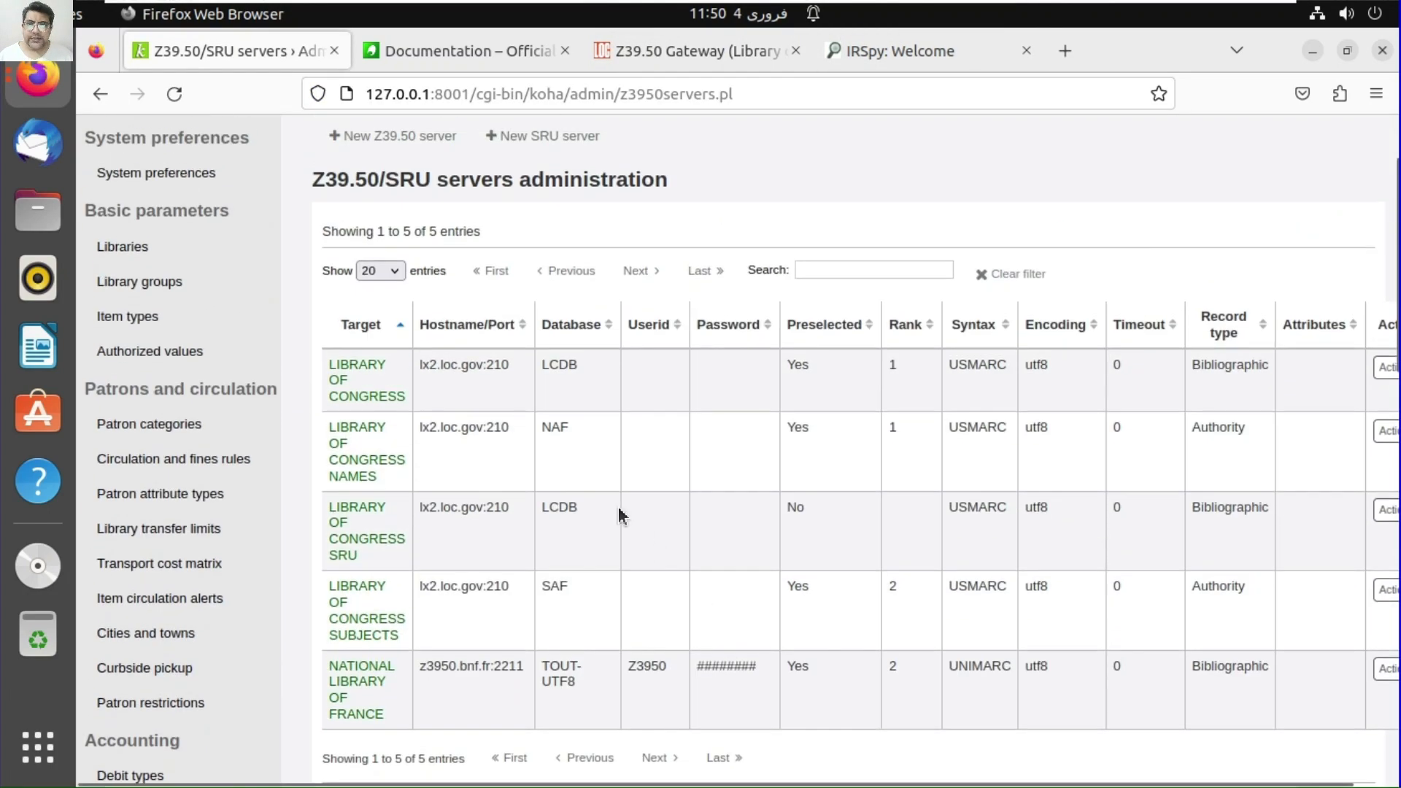
pyautogui.scroll(2, 448, 281)
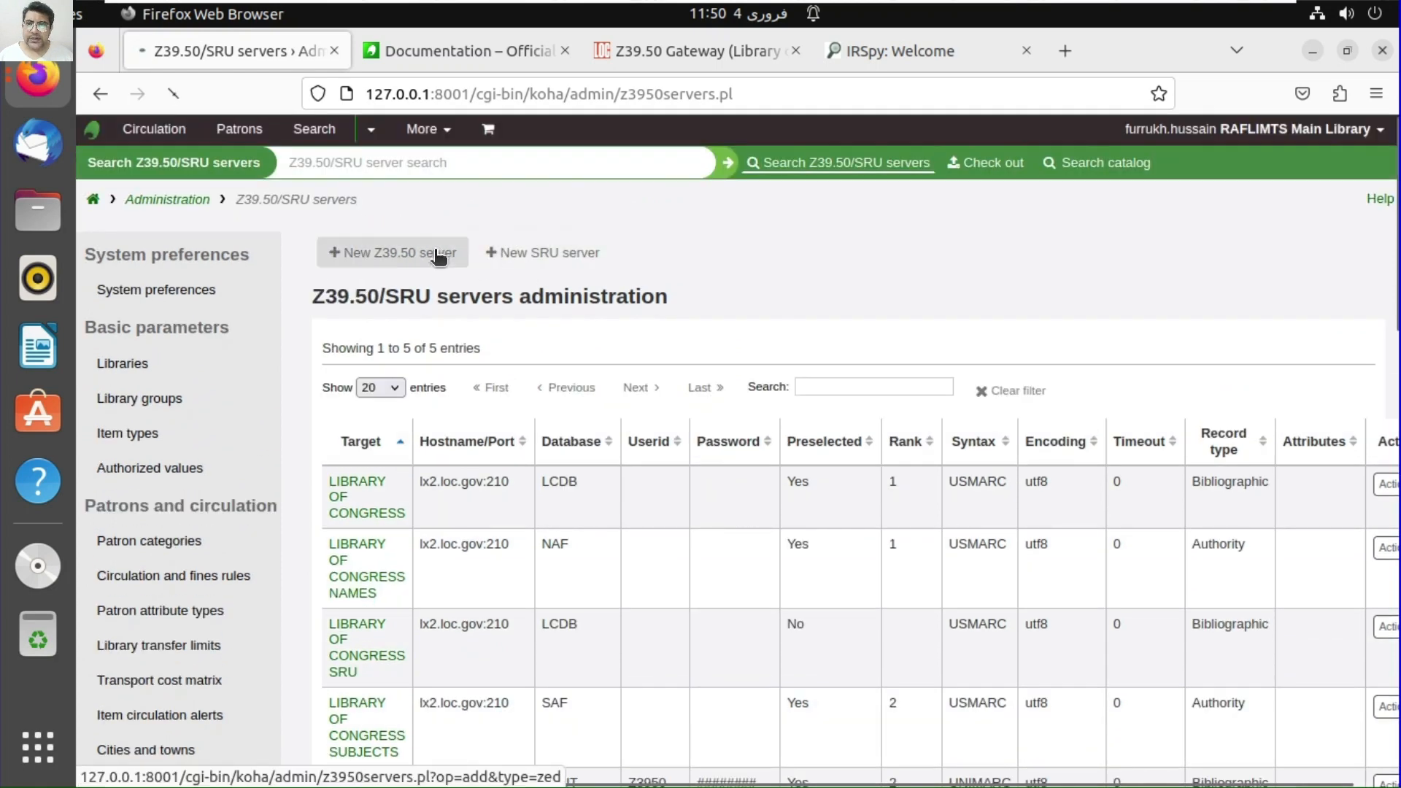
# - Open the Find a target form in IRSpy and check the fields required by Koha's new Z39.50 server form
pyautogui.click(914, 53)
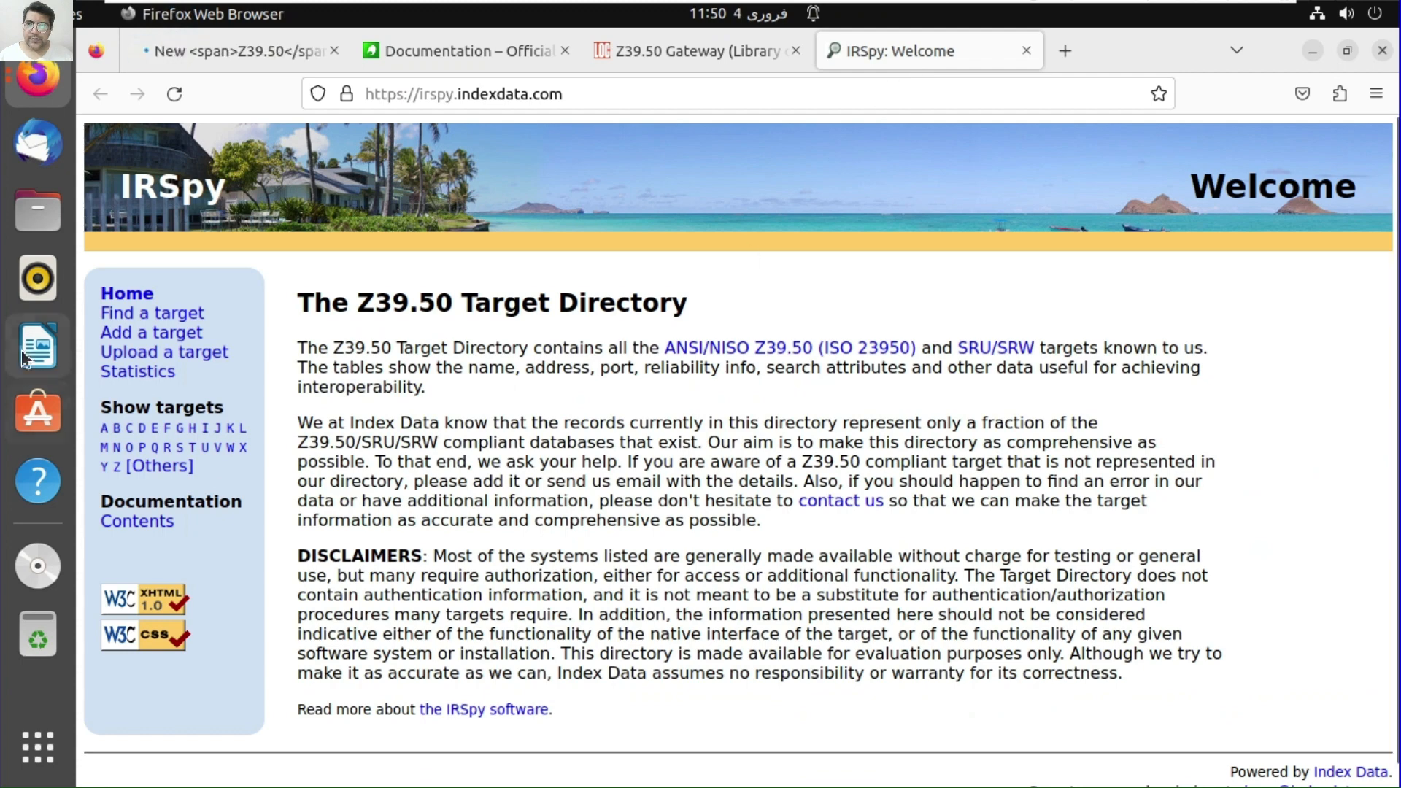
pyautogui.click(113, 314)
pyautogui.click(263, 49)
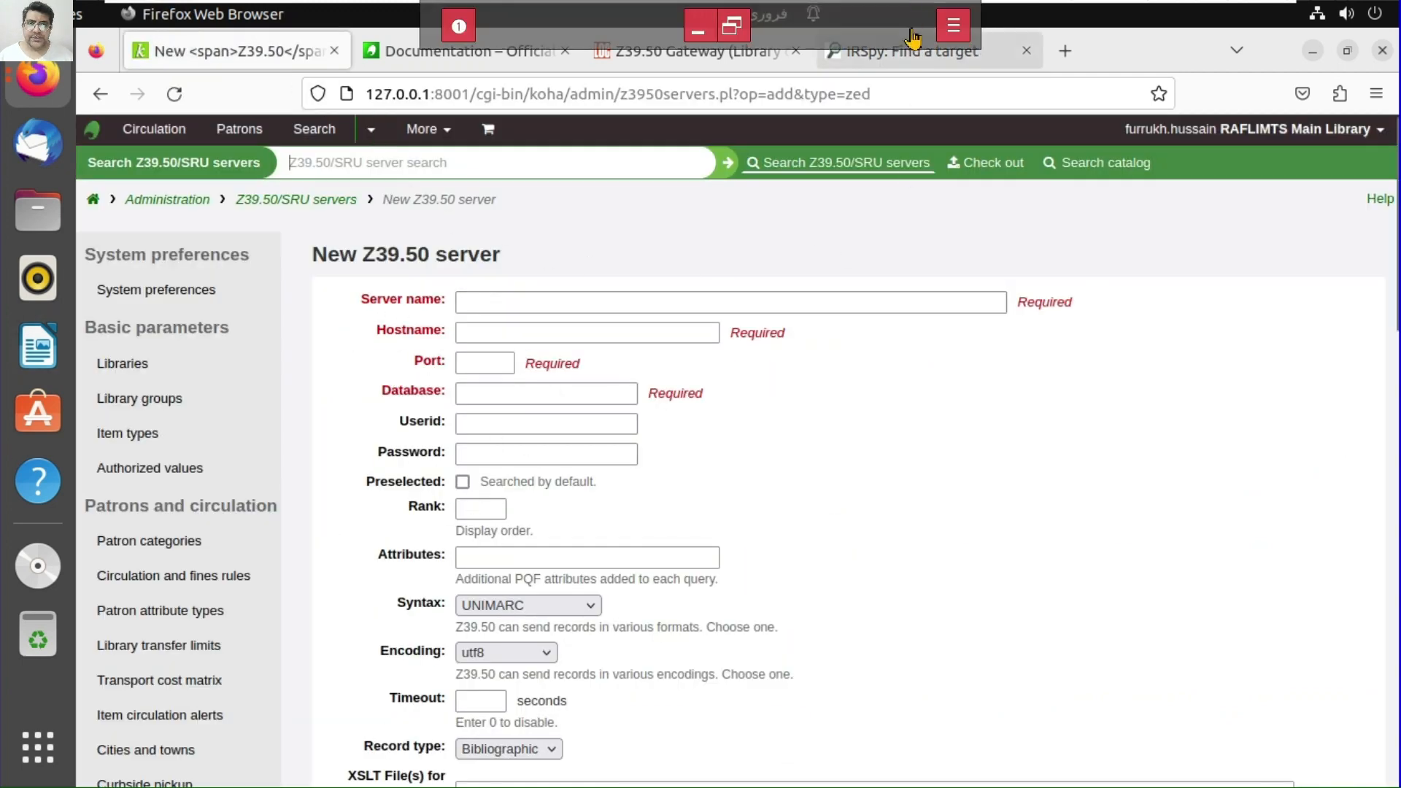
pyautogui.click(912, 59)
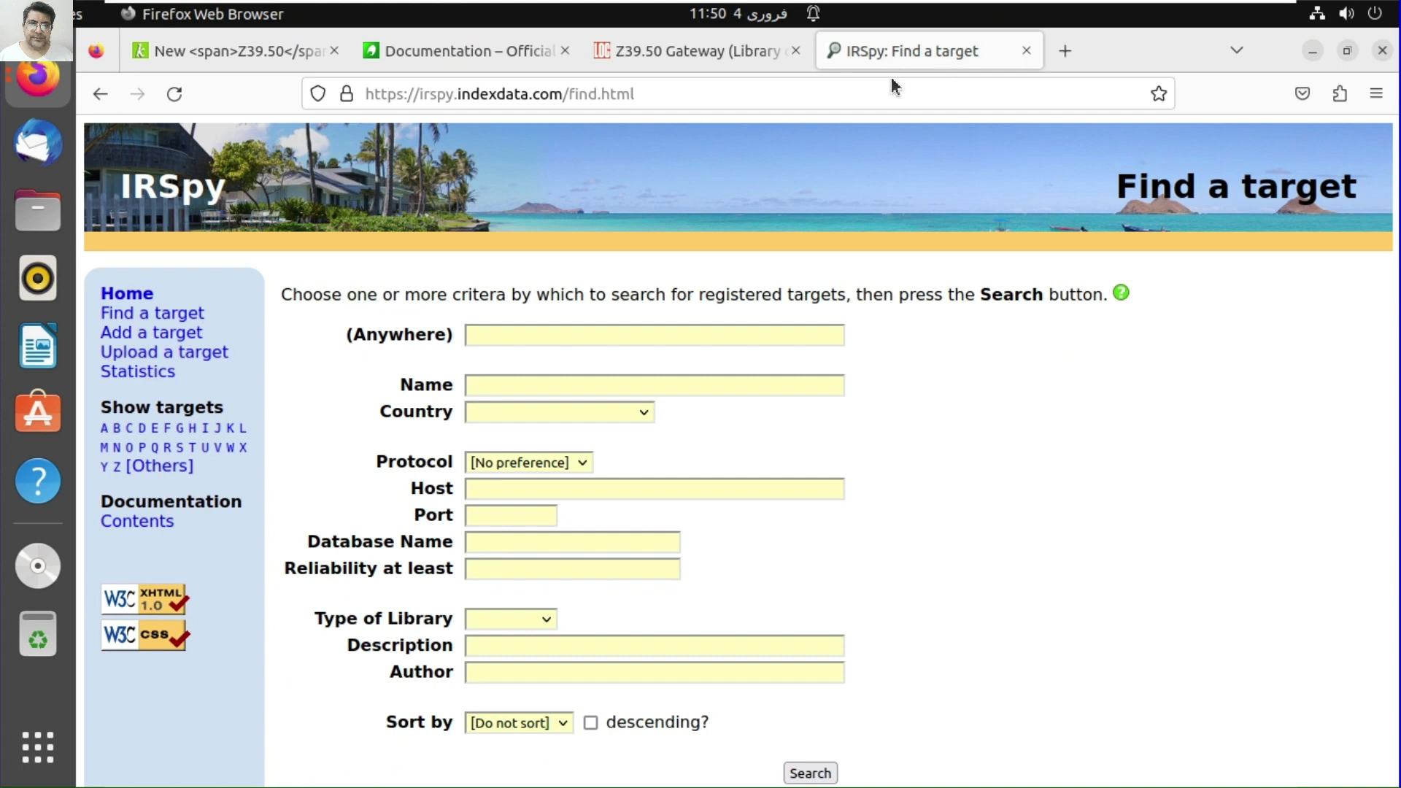
# - Set the IRSpy target search protocol to Z39.50 and view the sorting options
pyautogui.click(562, 462)
pyautogui.click(533, 509)
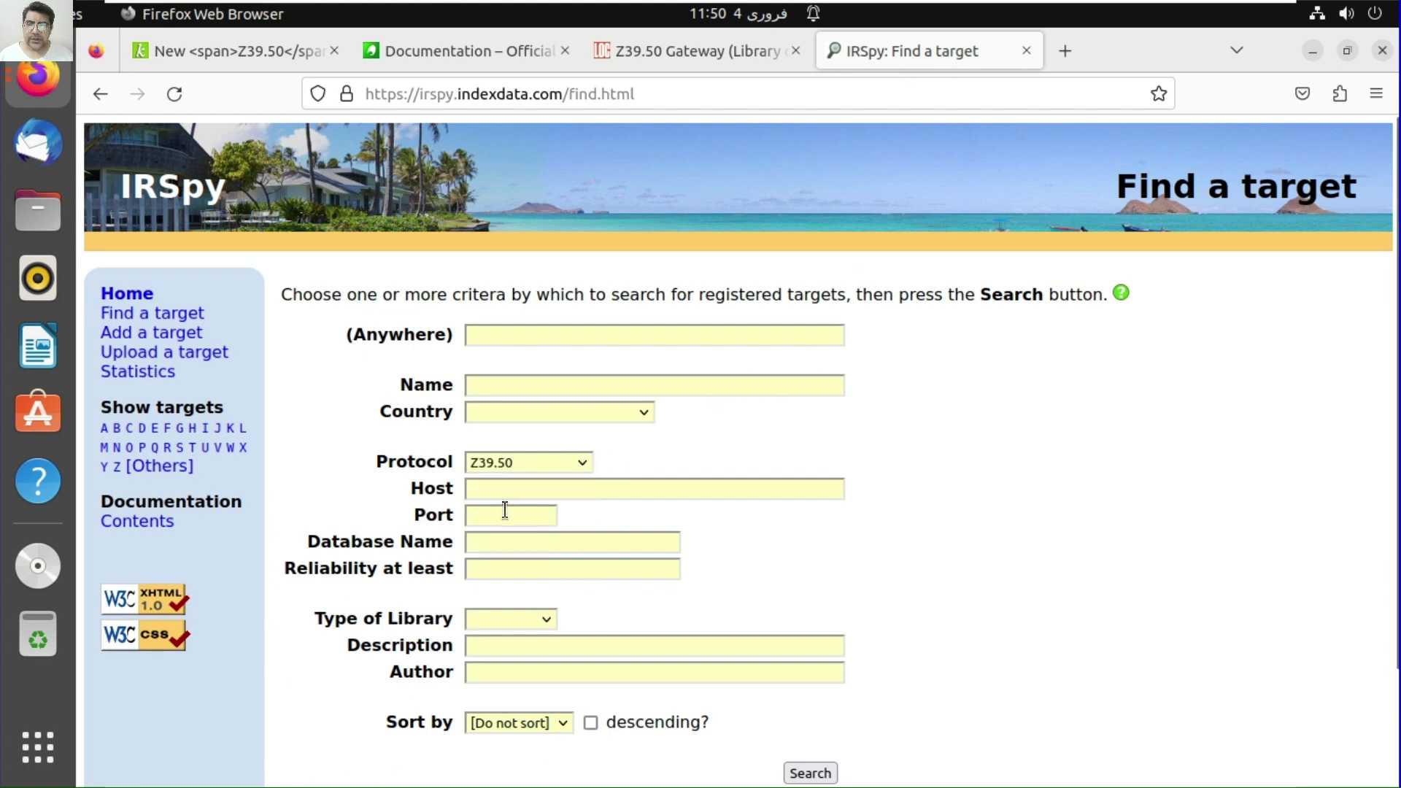
pyautogui.scroll(-3, 537, 584)
pyautogui.click(539, 604)
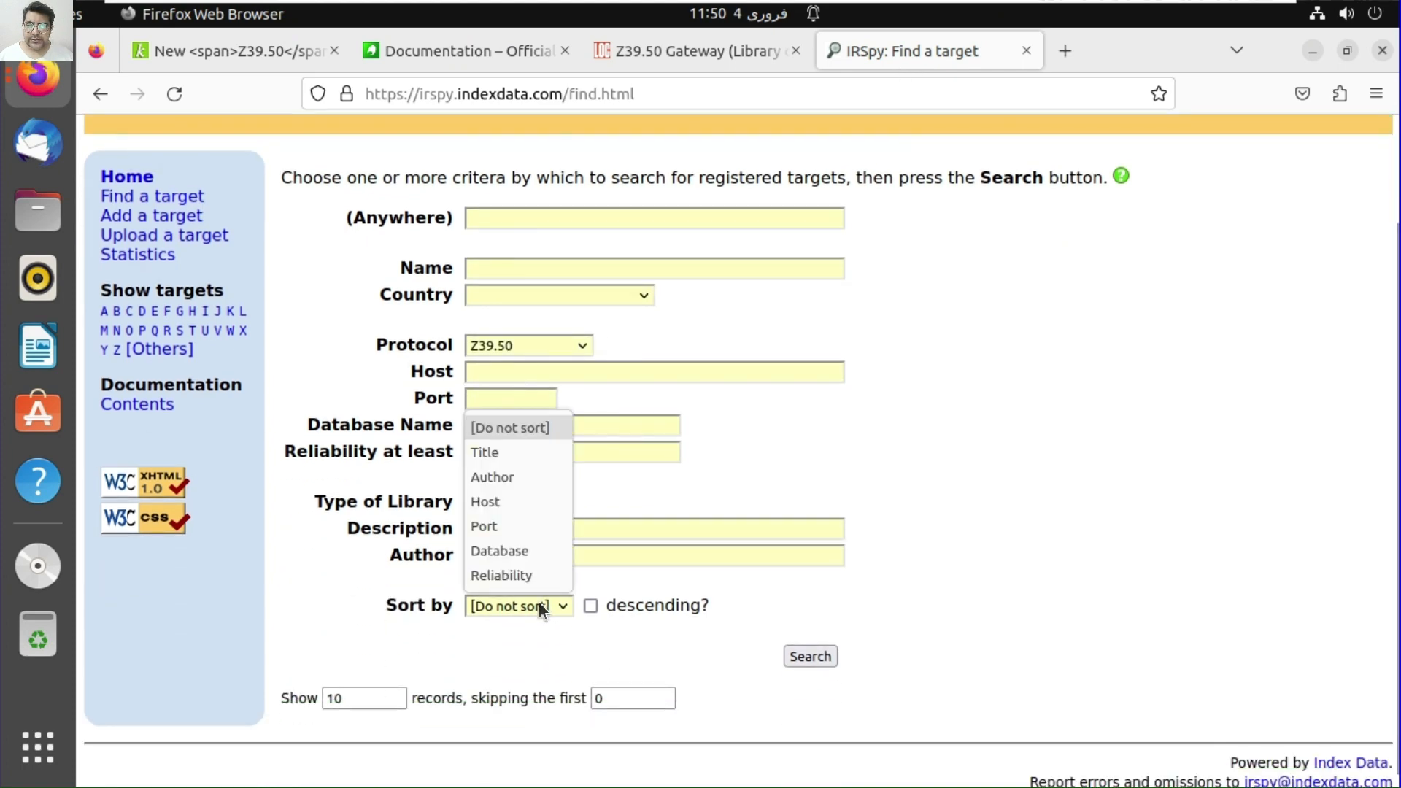
pyautogui.click(709, 480)
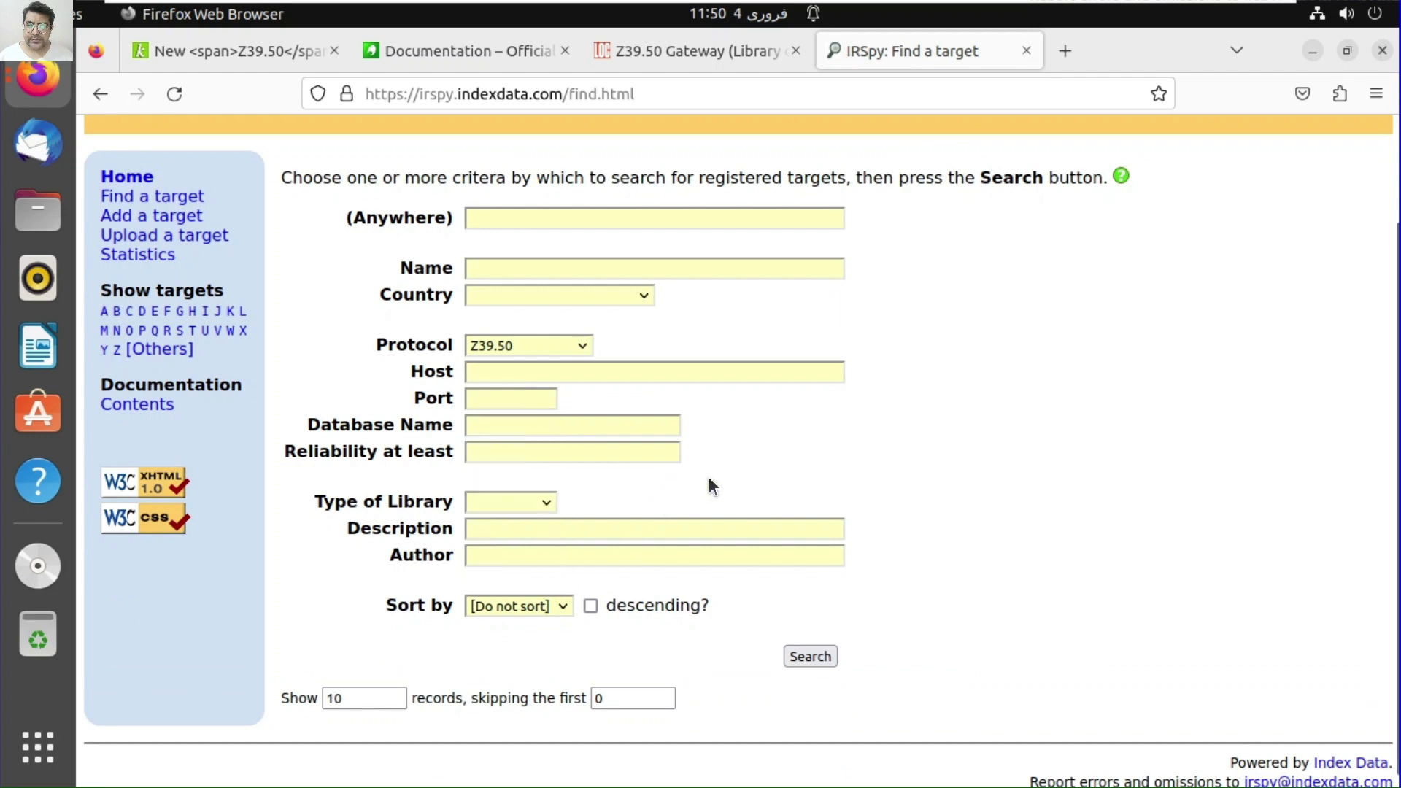
# - Set the target's country to New Zealand and run the IRSpy search
pyautogui.click(494, 293)
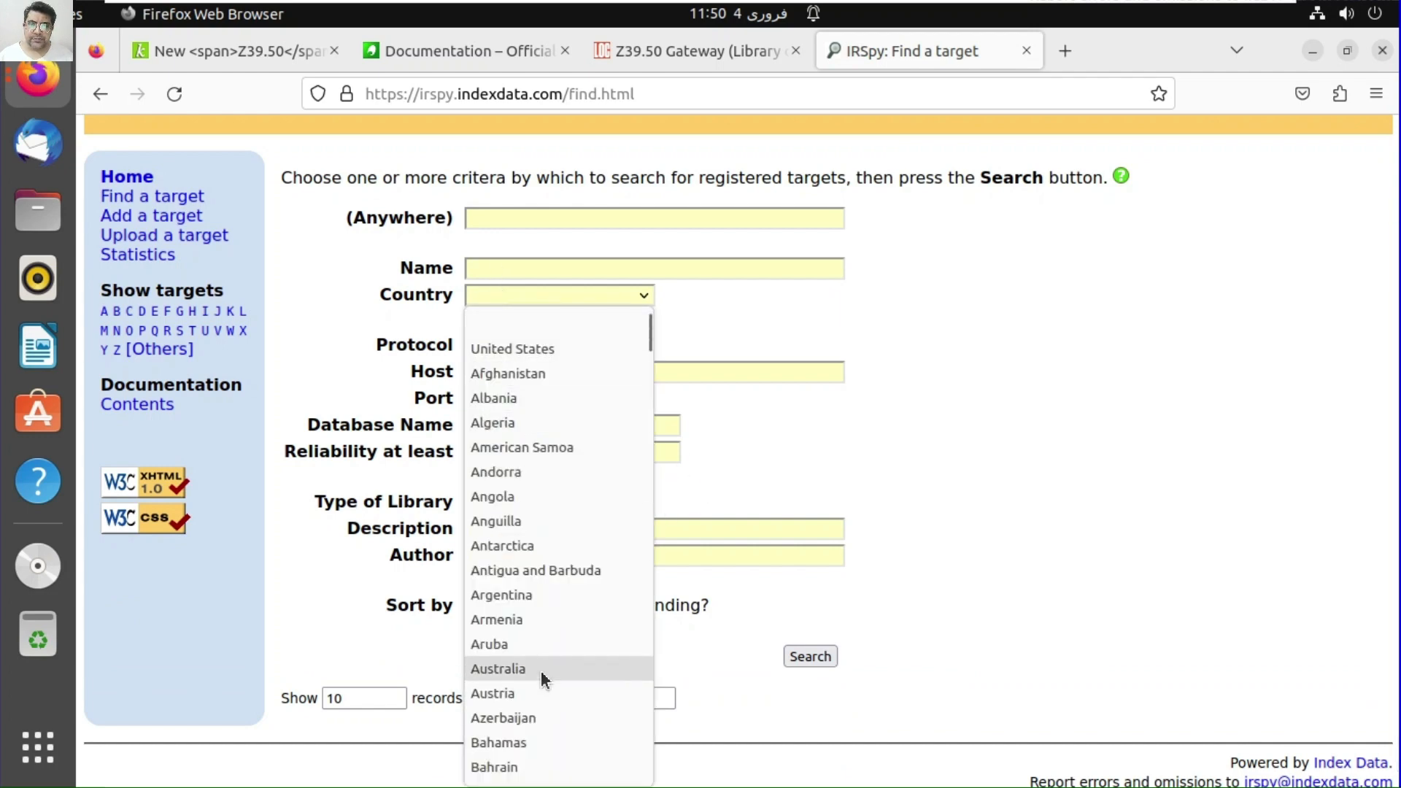
pyautogui.scroll(-8, 541, 675)
pyautogui.scroll(4, 540, 664)
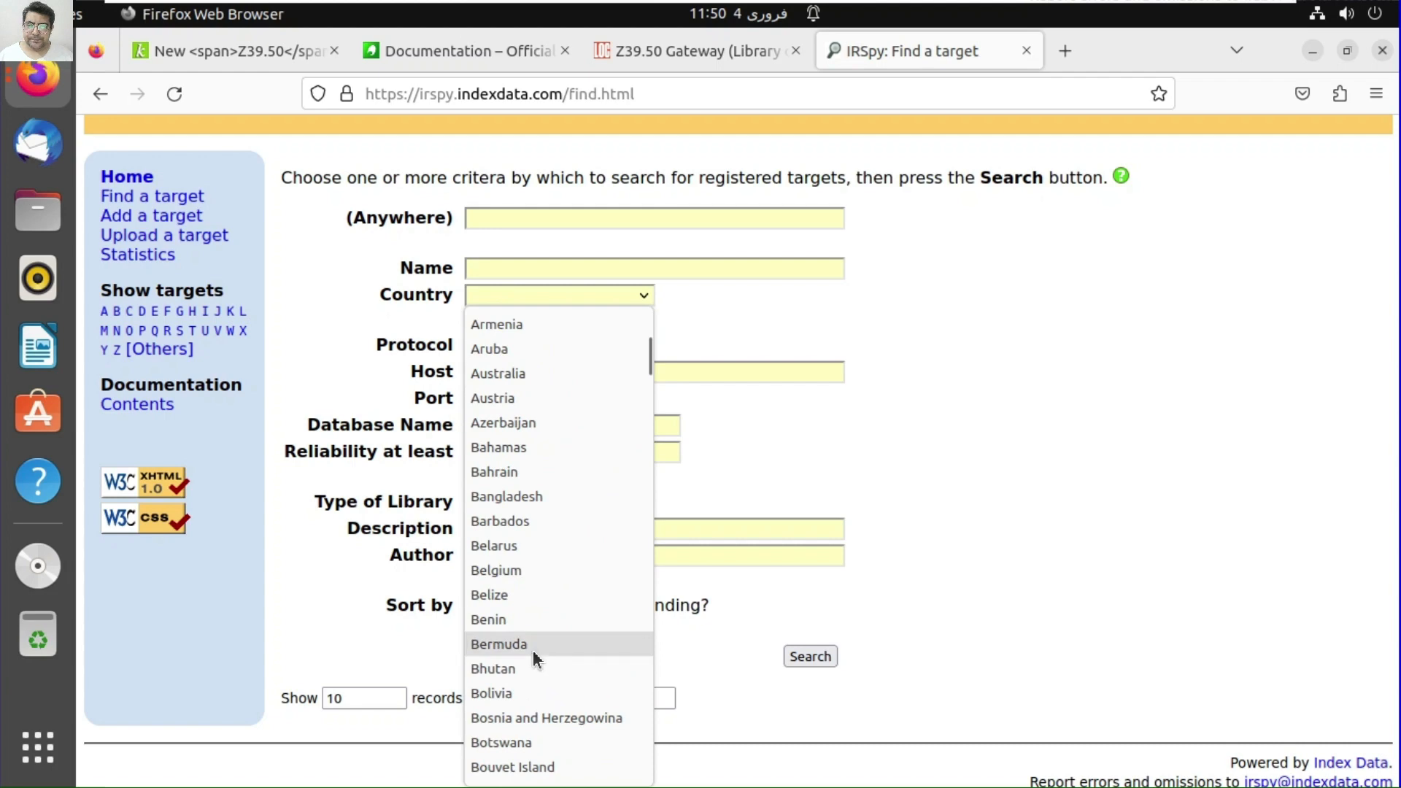
pyautogui.scroll(-15, 533, 650)
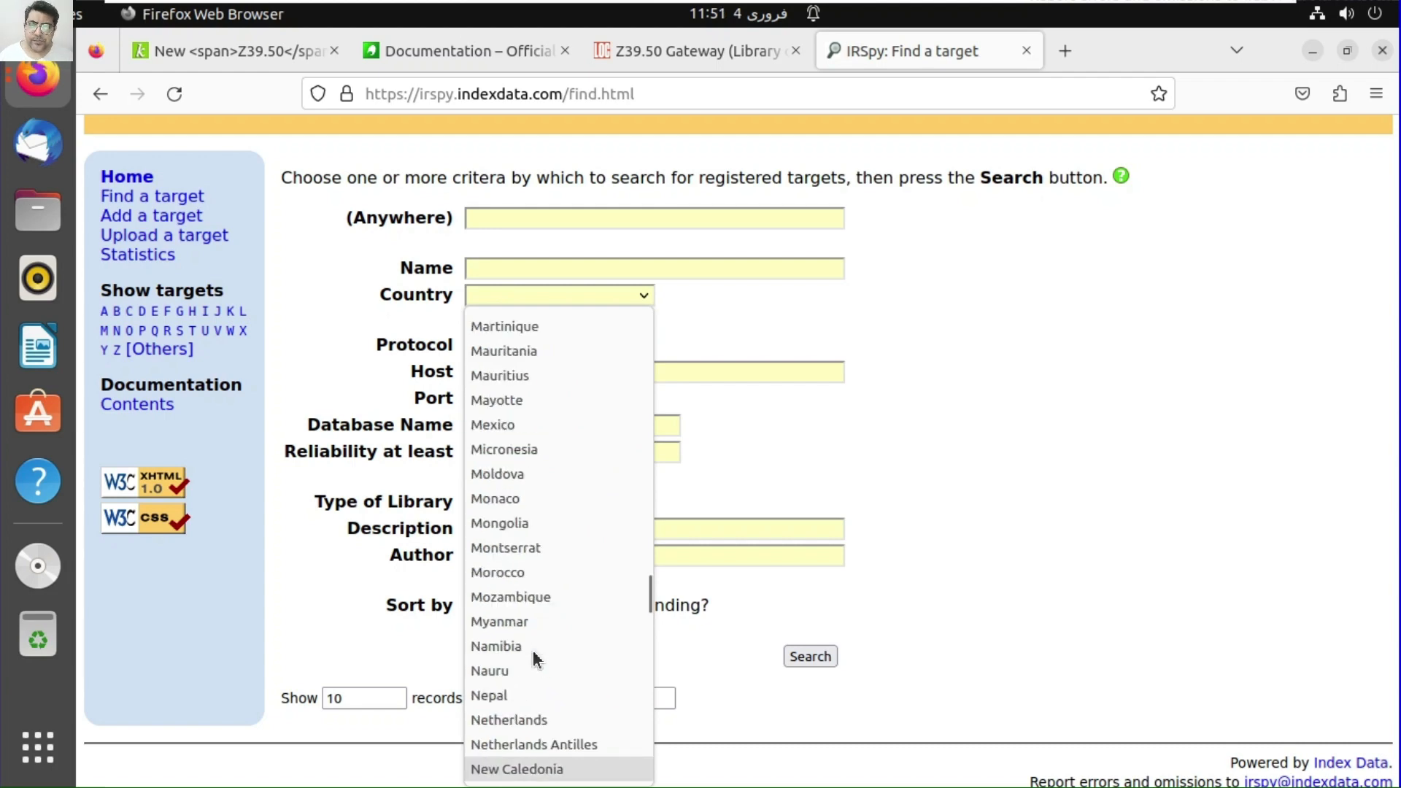
pyautogui.scroll(-3, 551, 737)
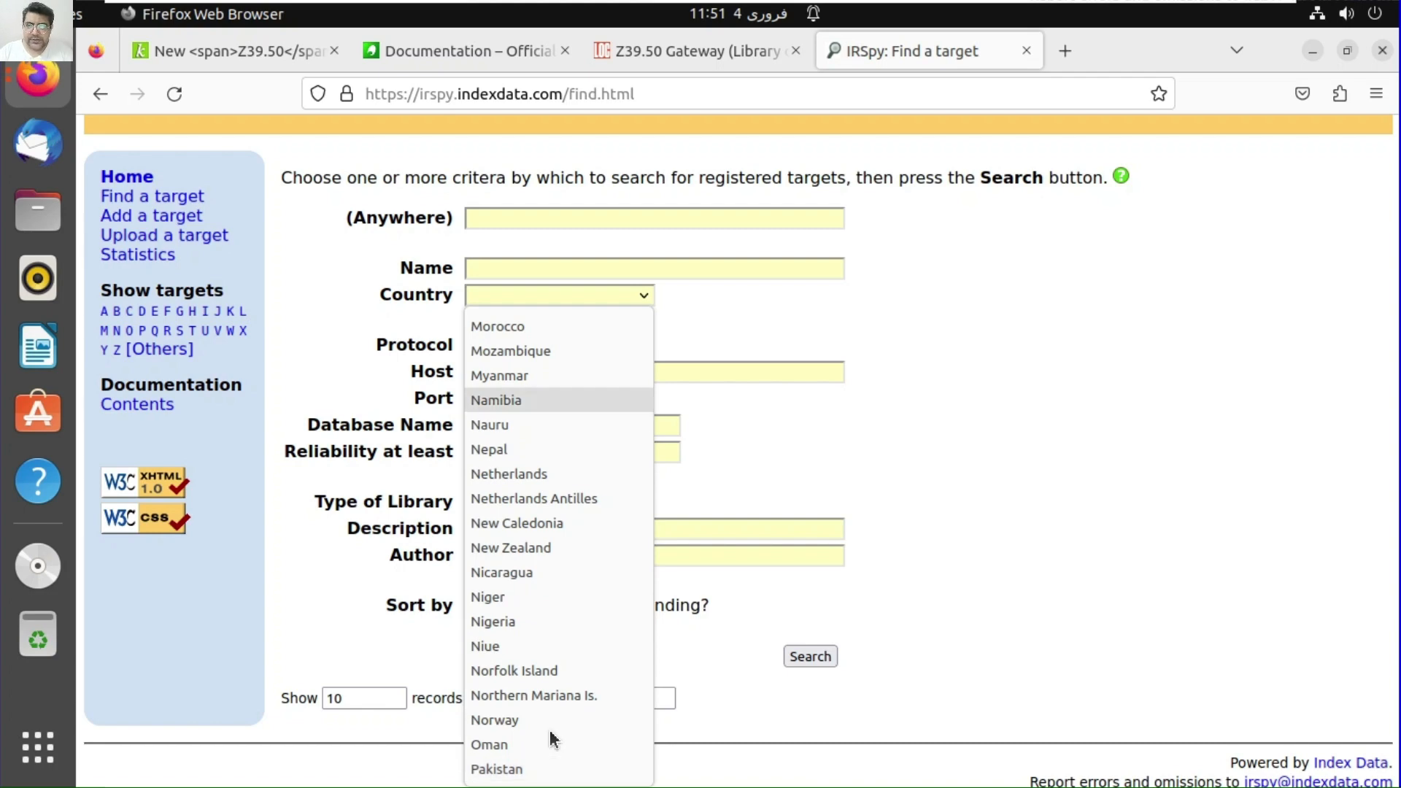
pyautogui.click(549, 549)
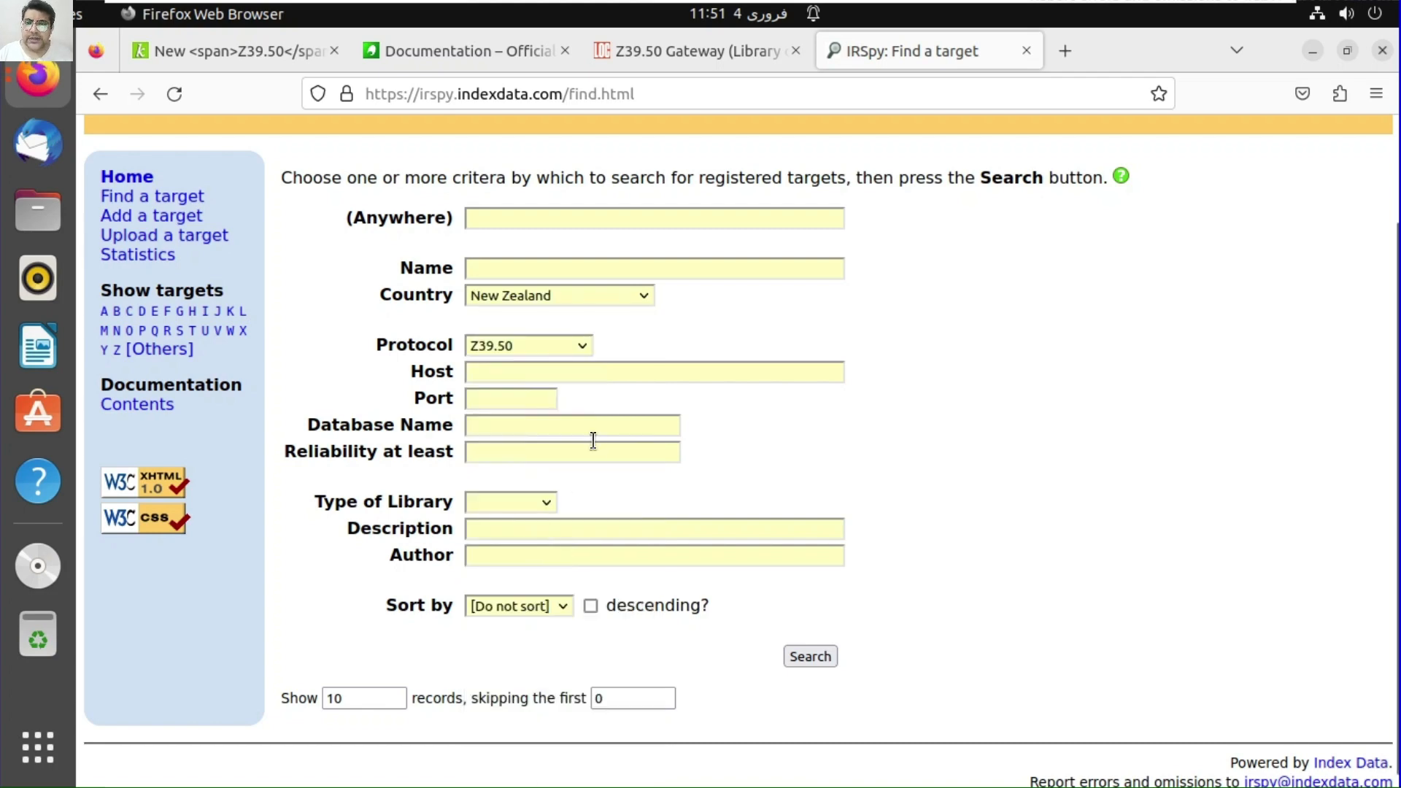
pyautogui.click(824, 660)
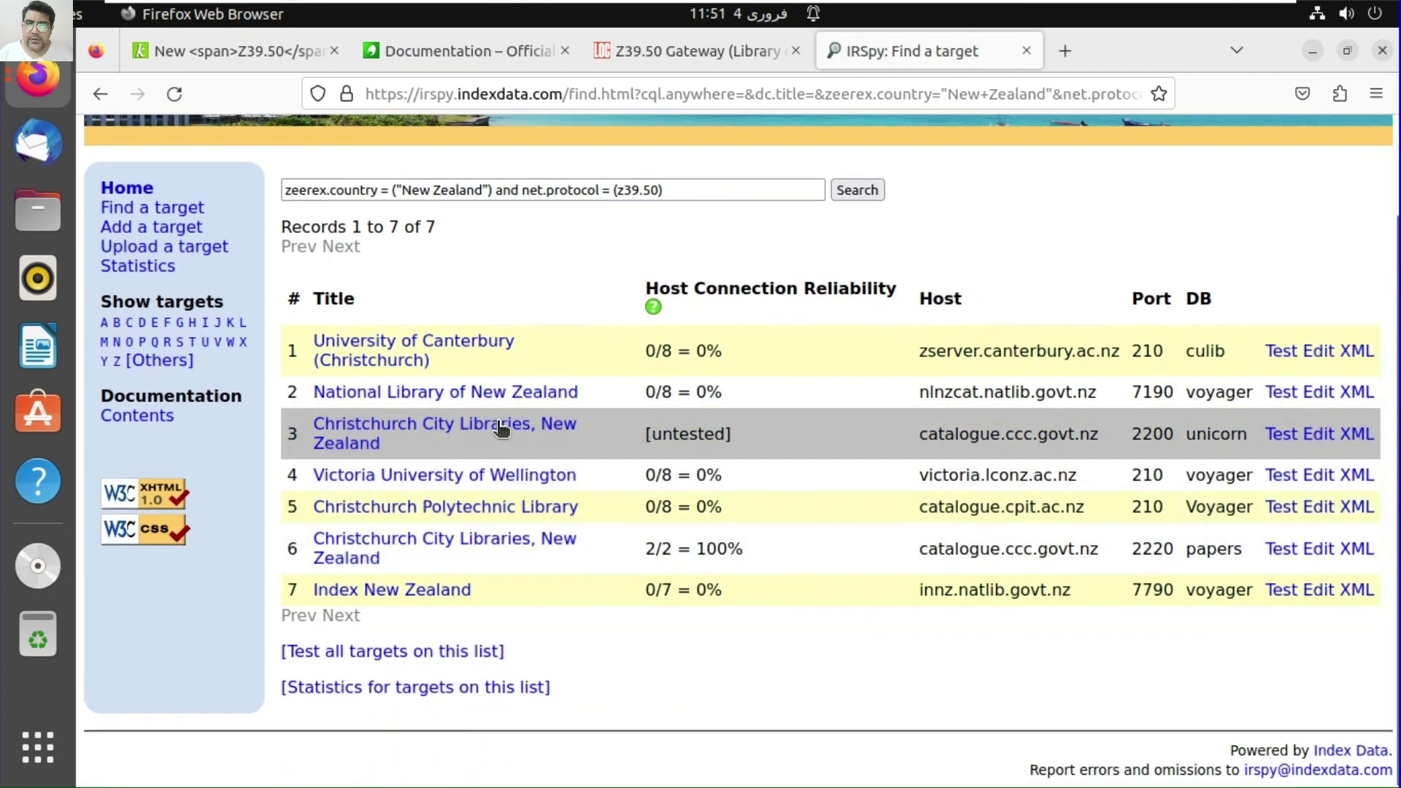
# - Open the National Library of New Zealand target record and compare its details with Koha's new Z39.50 server form
pyautogui.click(488, 392)
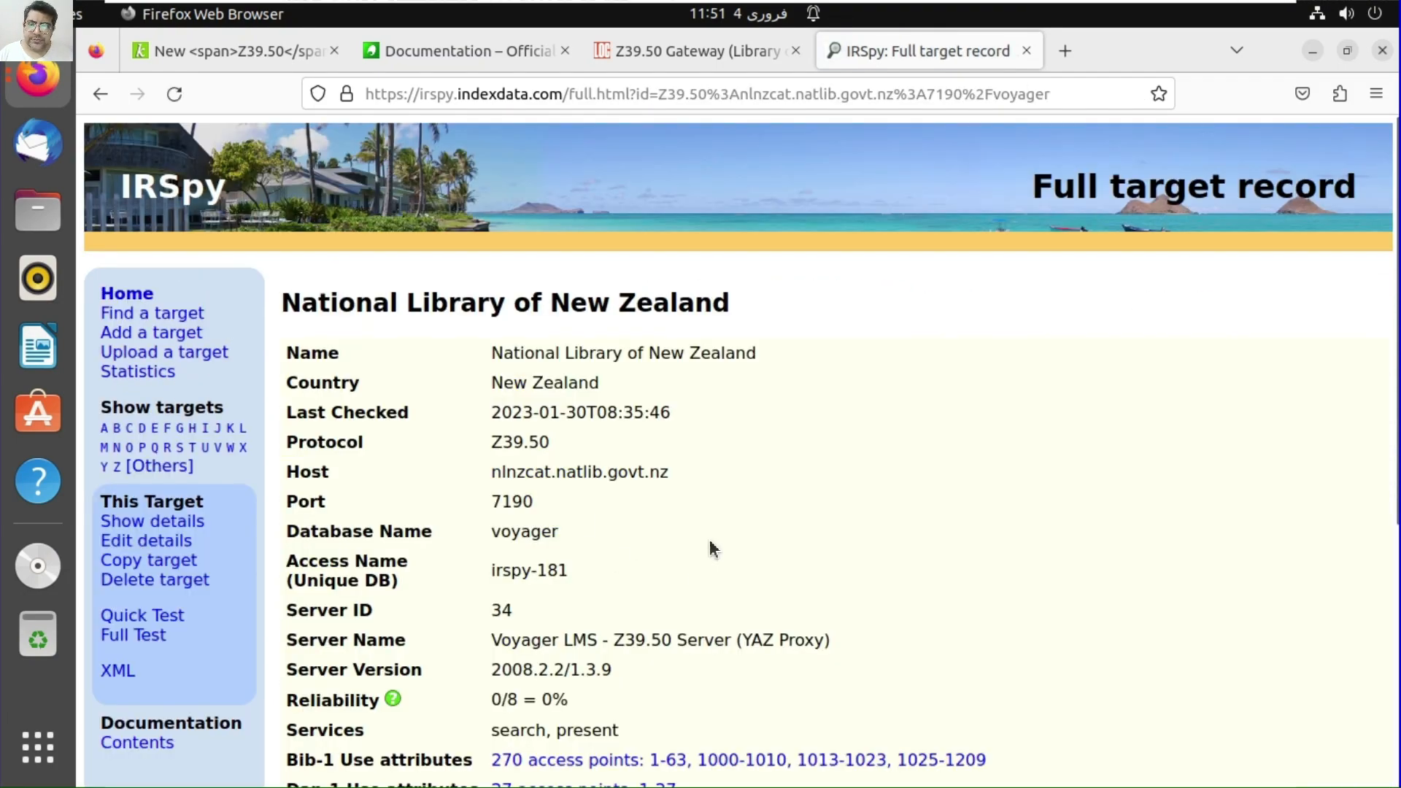
pyautogui.scroll(-3, 712, 550)
pyautogui.scroll(3, 713, 550)
pyautogui.click(277, 40)
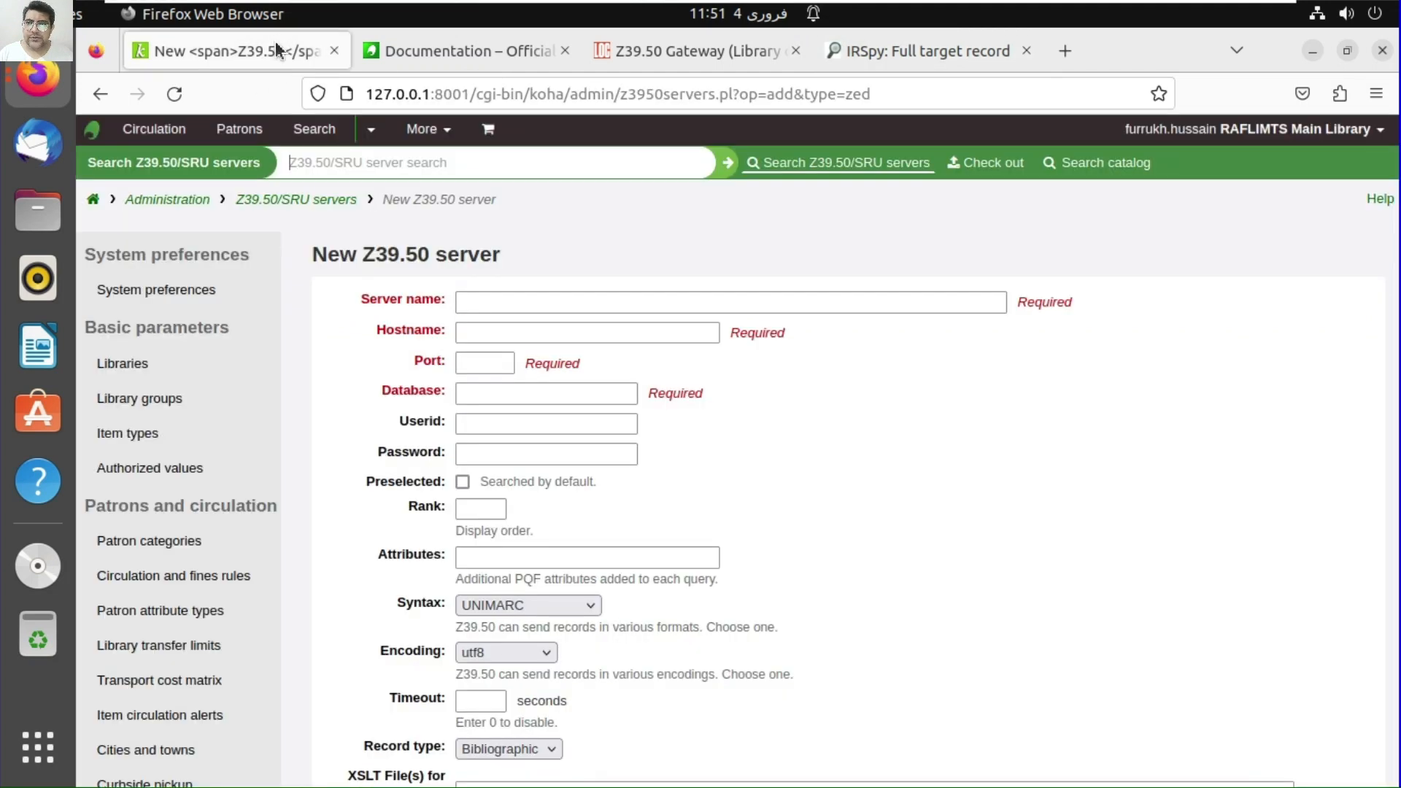
pyautogui.click(440, 57)
pyautogui.click(912, 40)
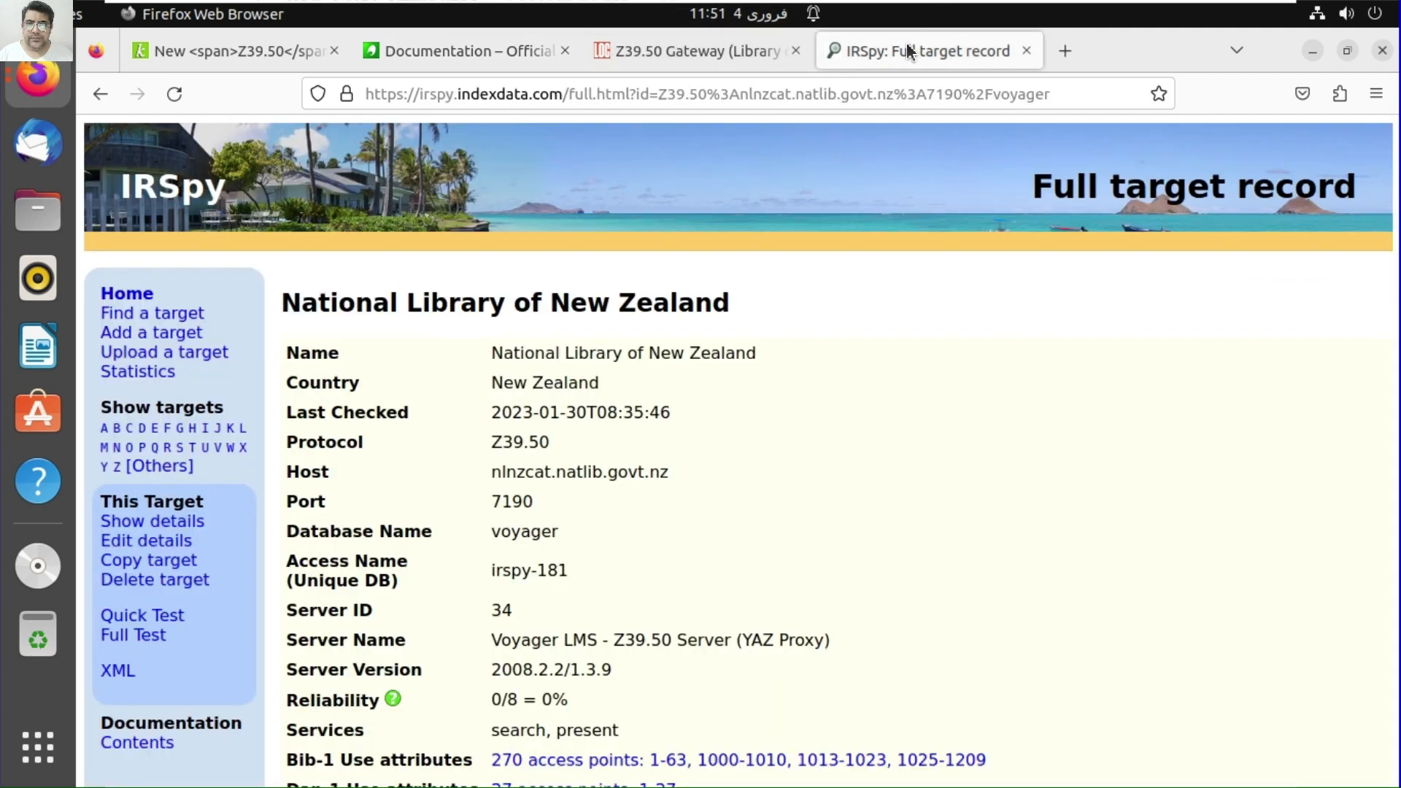
# - Copy the server name "Voyager LMS - Z39.50 Server (YAZ Proxy)" from the IRSpy record into Koha's new Z39.50 server form
pyautogui.scroll(-3, 515, 498)
pyautogui.moveTo(490, 407); pyautogui.dragTo(817, 406)
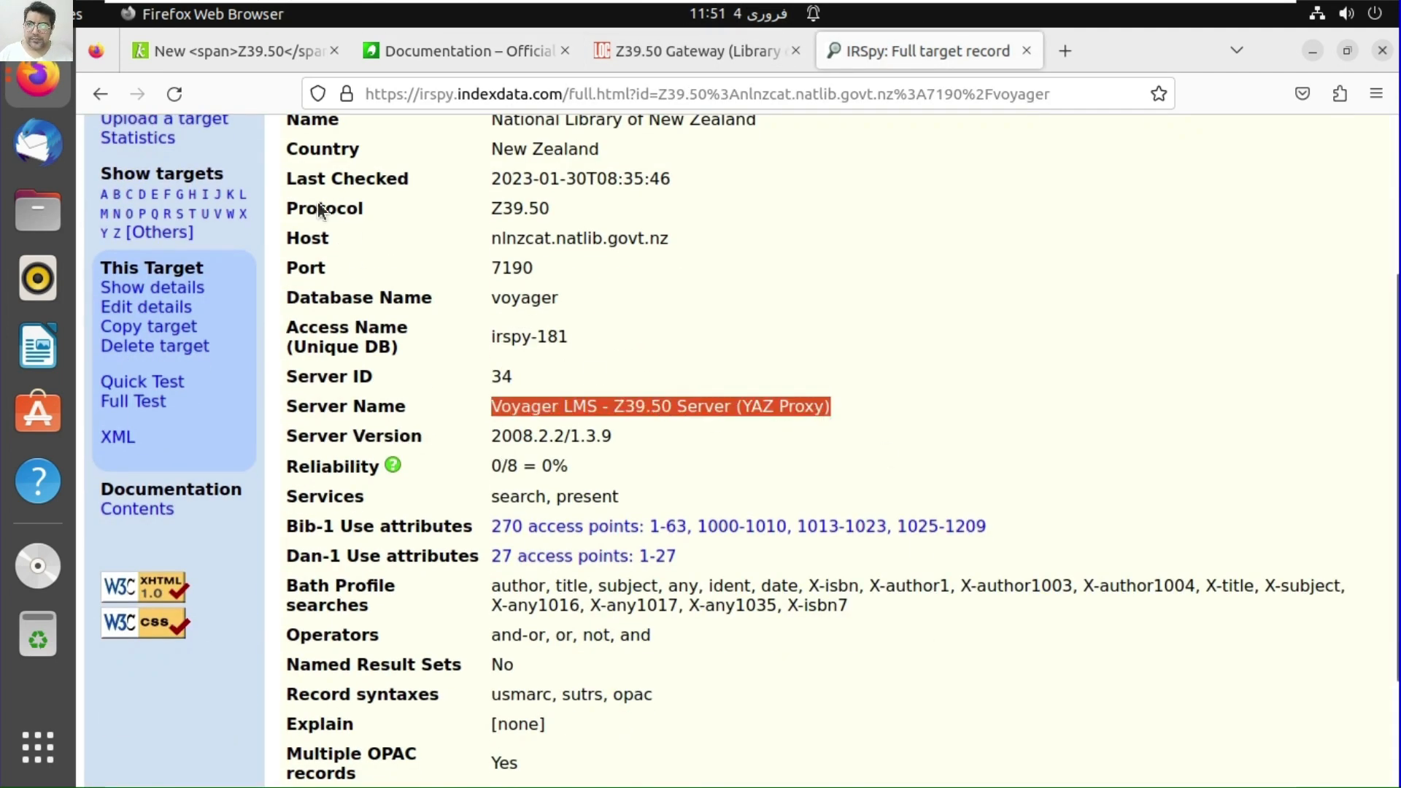
pyautogui.click(295, 51)
pyautogui.click(548, 304)
pyautogui.write('Voyager LMS - Z39.50 Server (YAZ Proxy)')
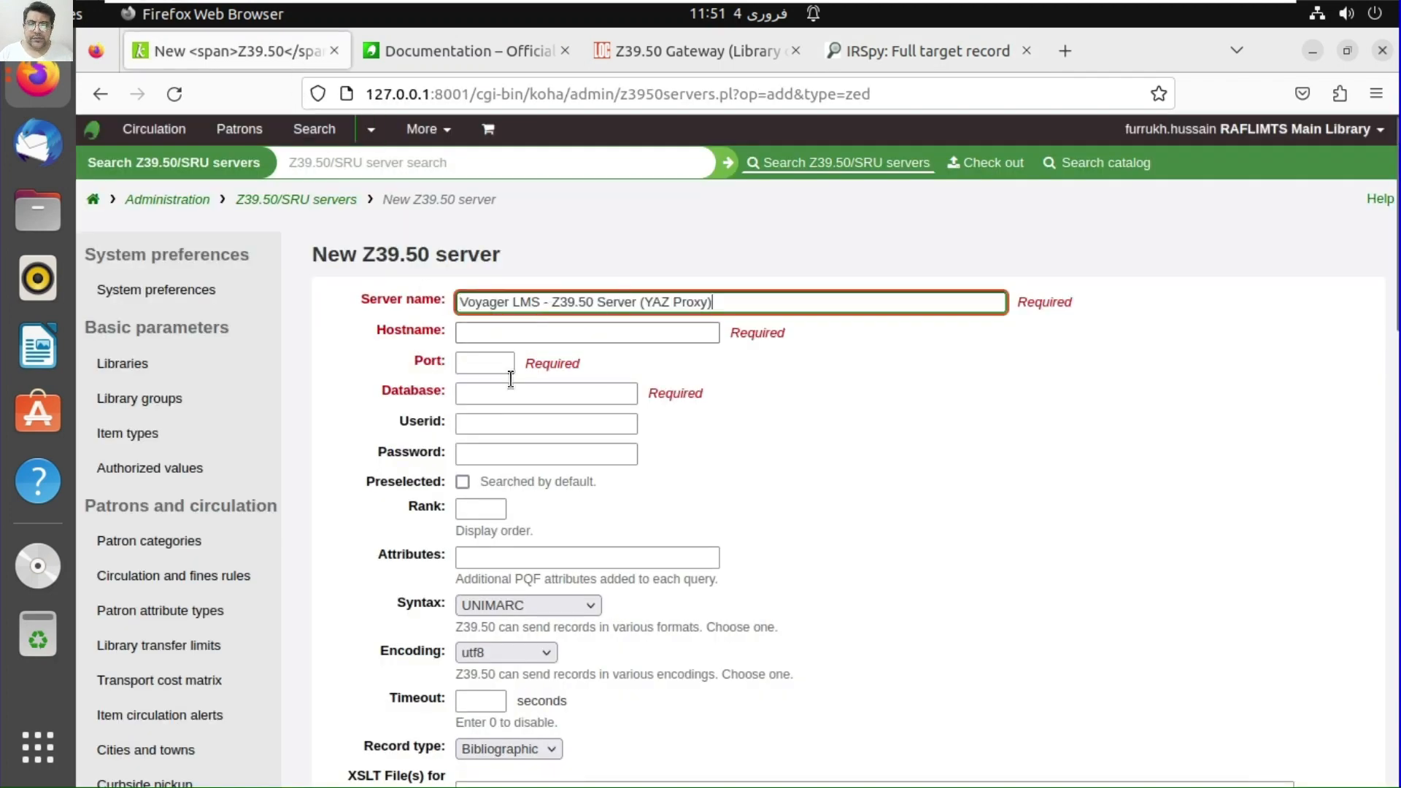
# - Copy the host nlnzcat.natlib.govt.nz from the IRSpy record into the hostname of Koha's new Z39.50 server
pyautogui.click(511, 332)
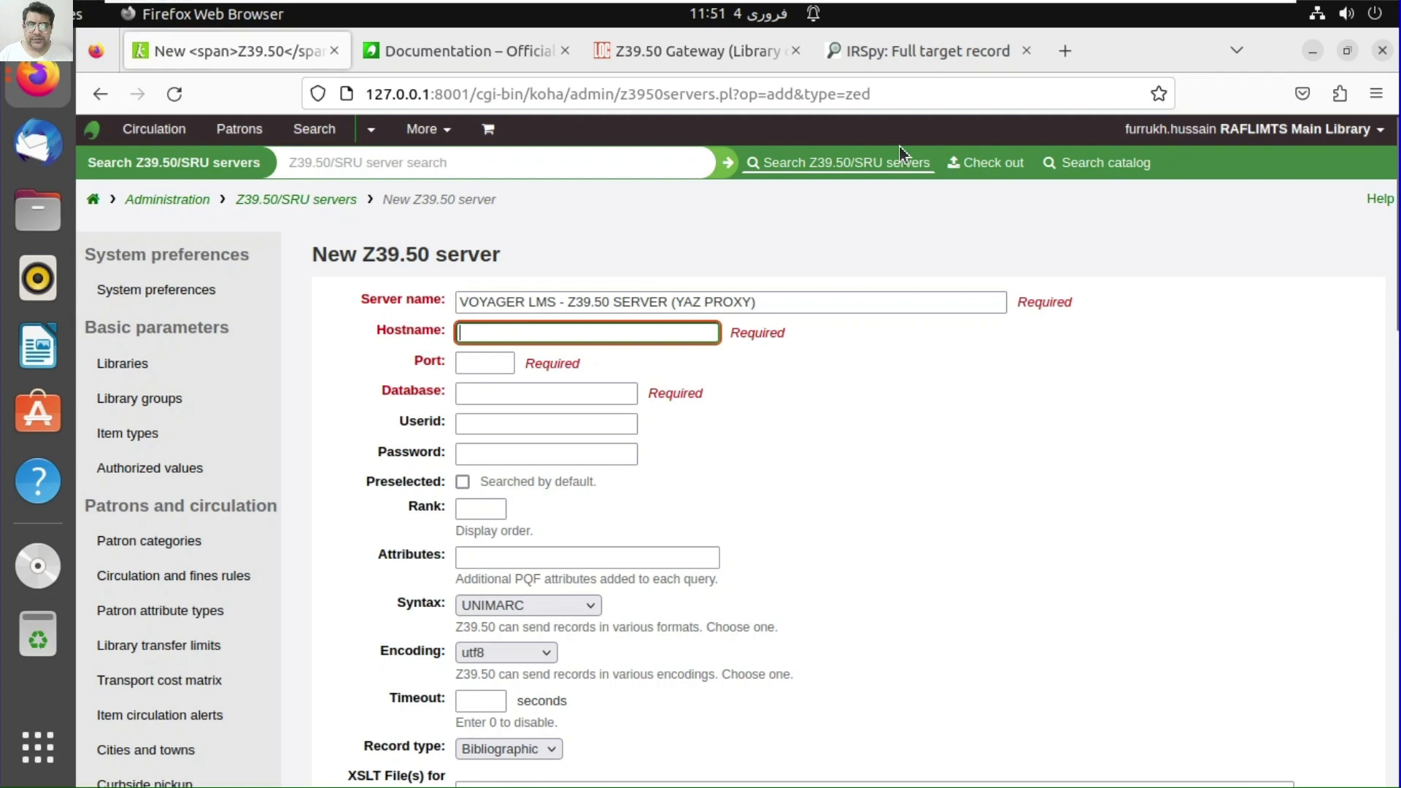
pyautogui.click(936, 52)
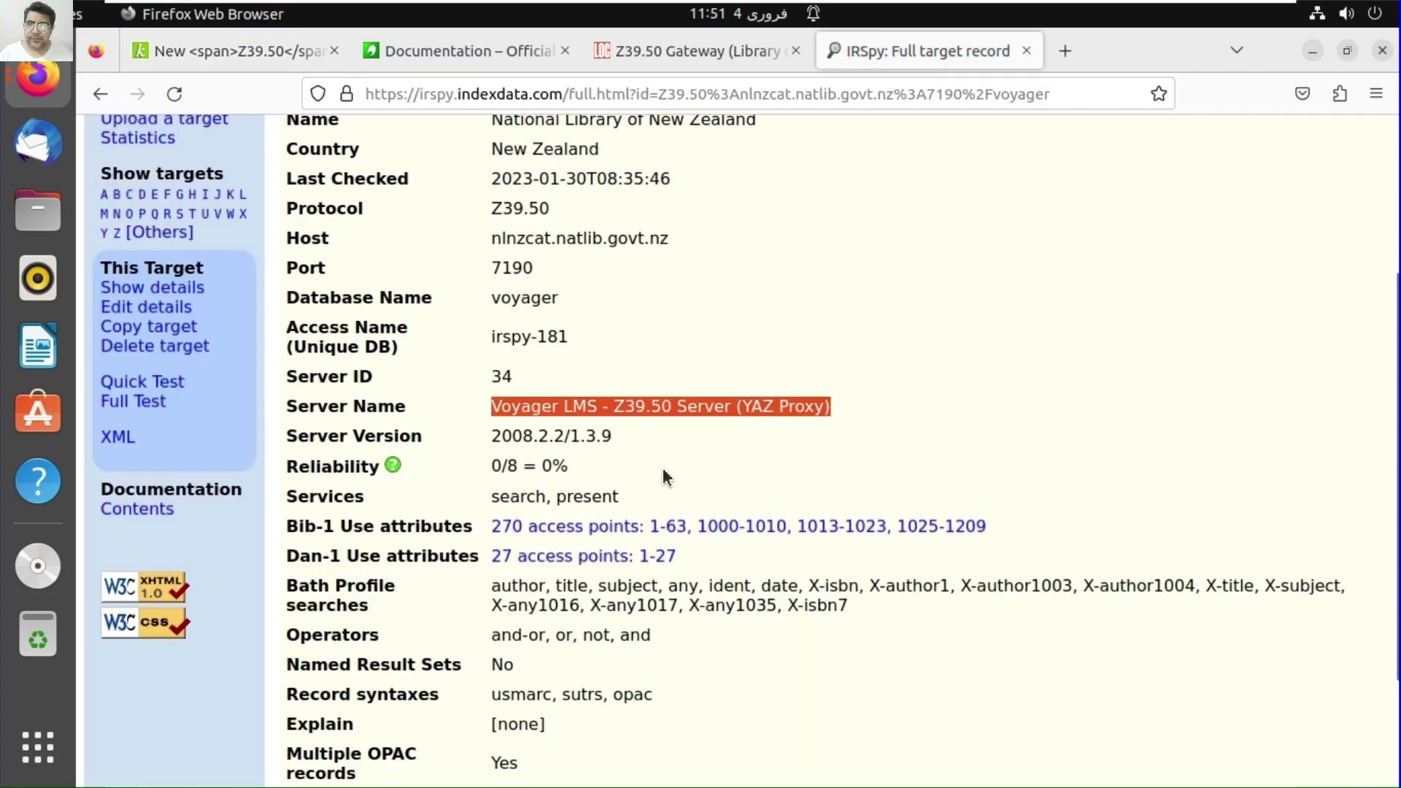
pyautogui.scroll(-3, 429, 672)
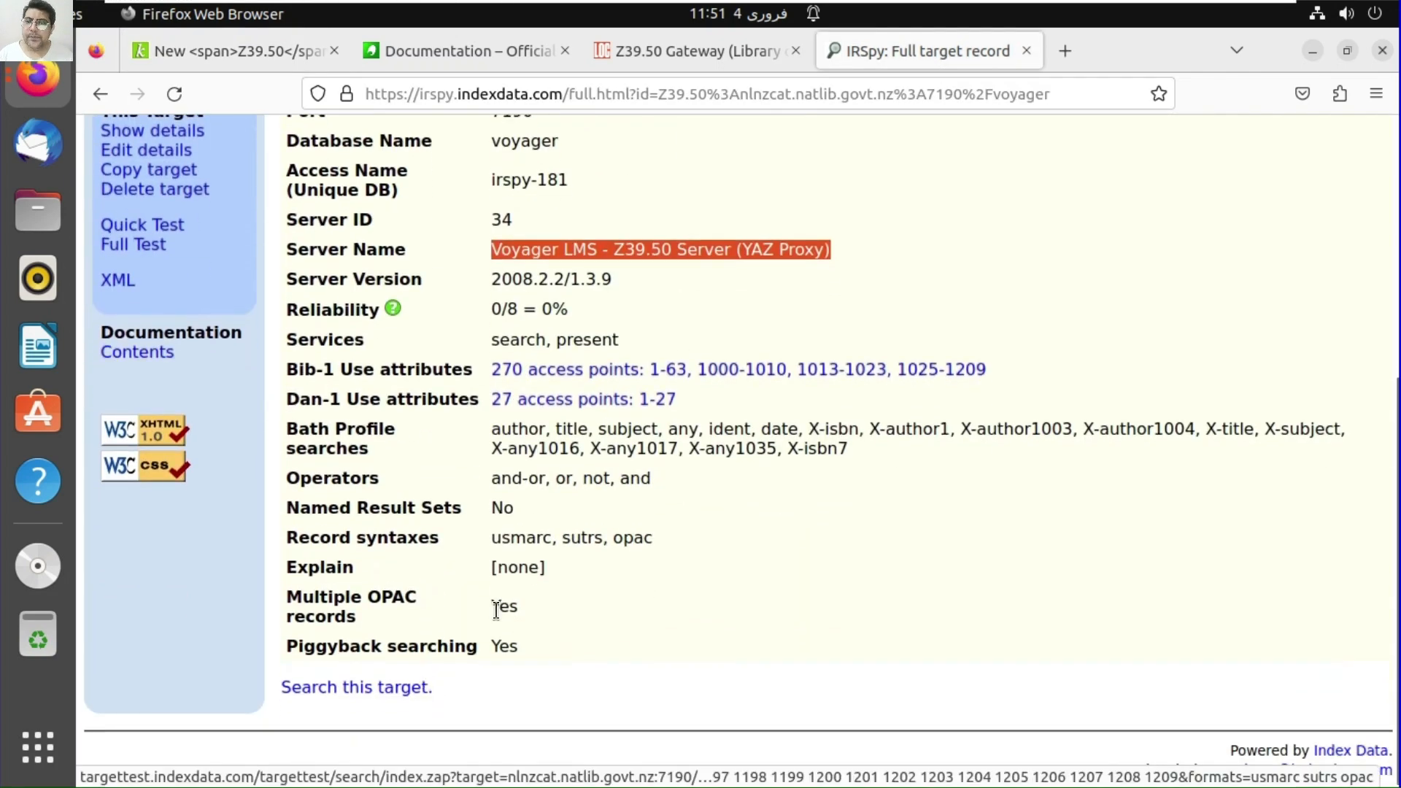
pyautogui.scroll(2, 502, 453)
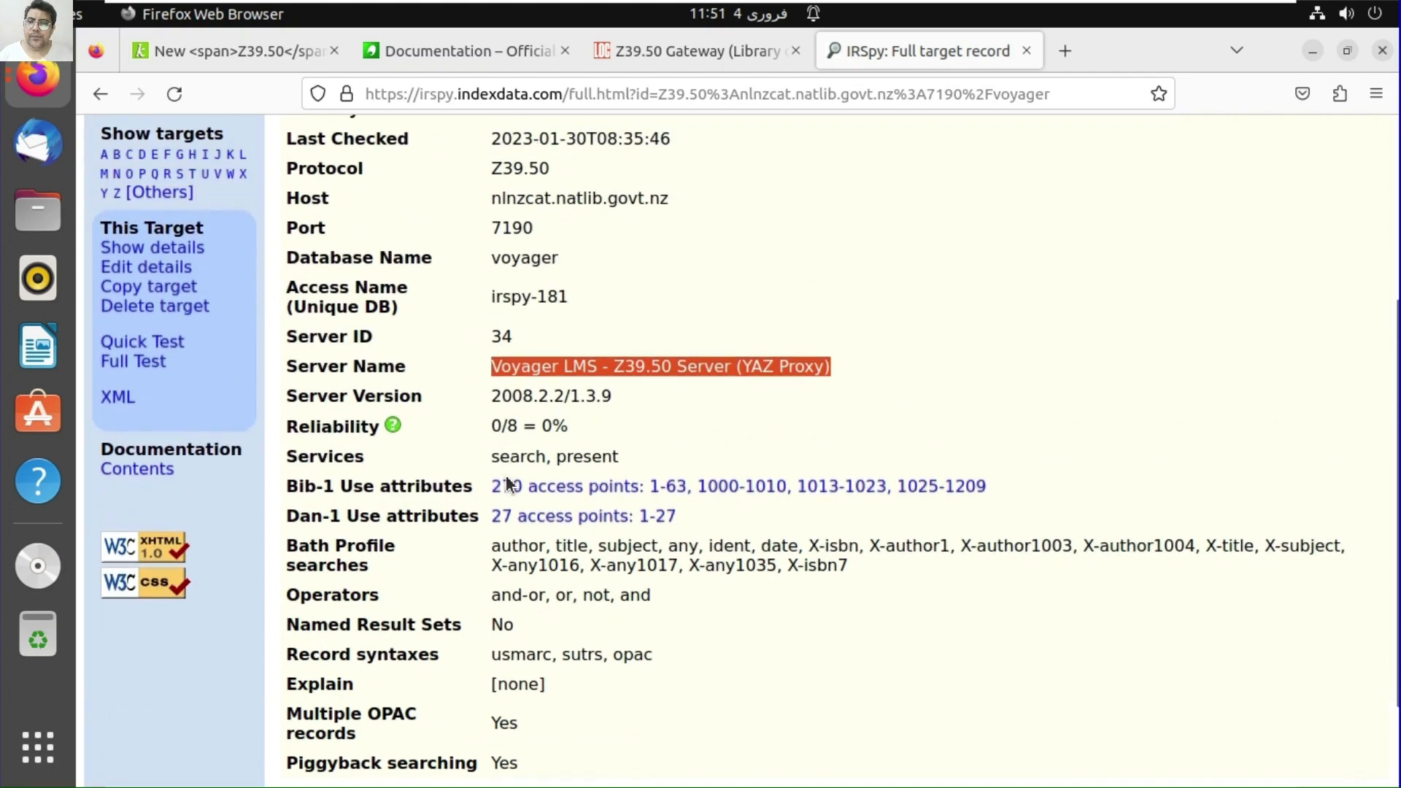
pyautogui.scroll(2, 507, 483)
pyautogui.moveTo(677, 318); pyautogui.dragTo(498, 317)
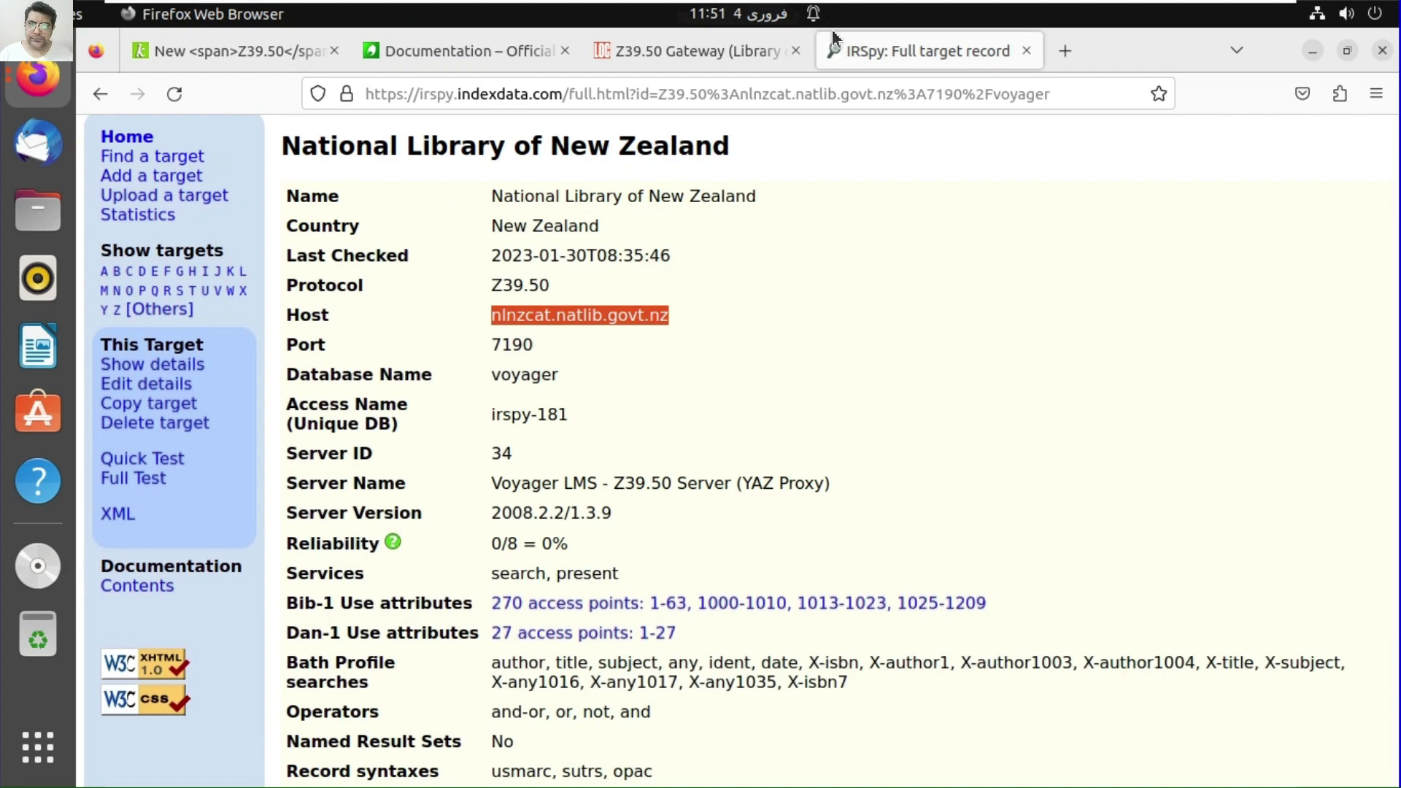
pyautogui.click(237, 51)
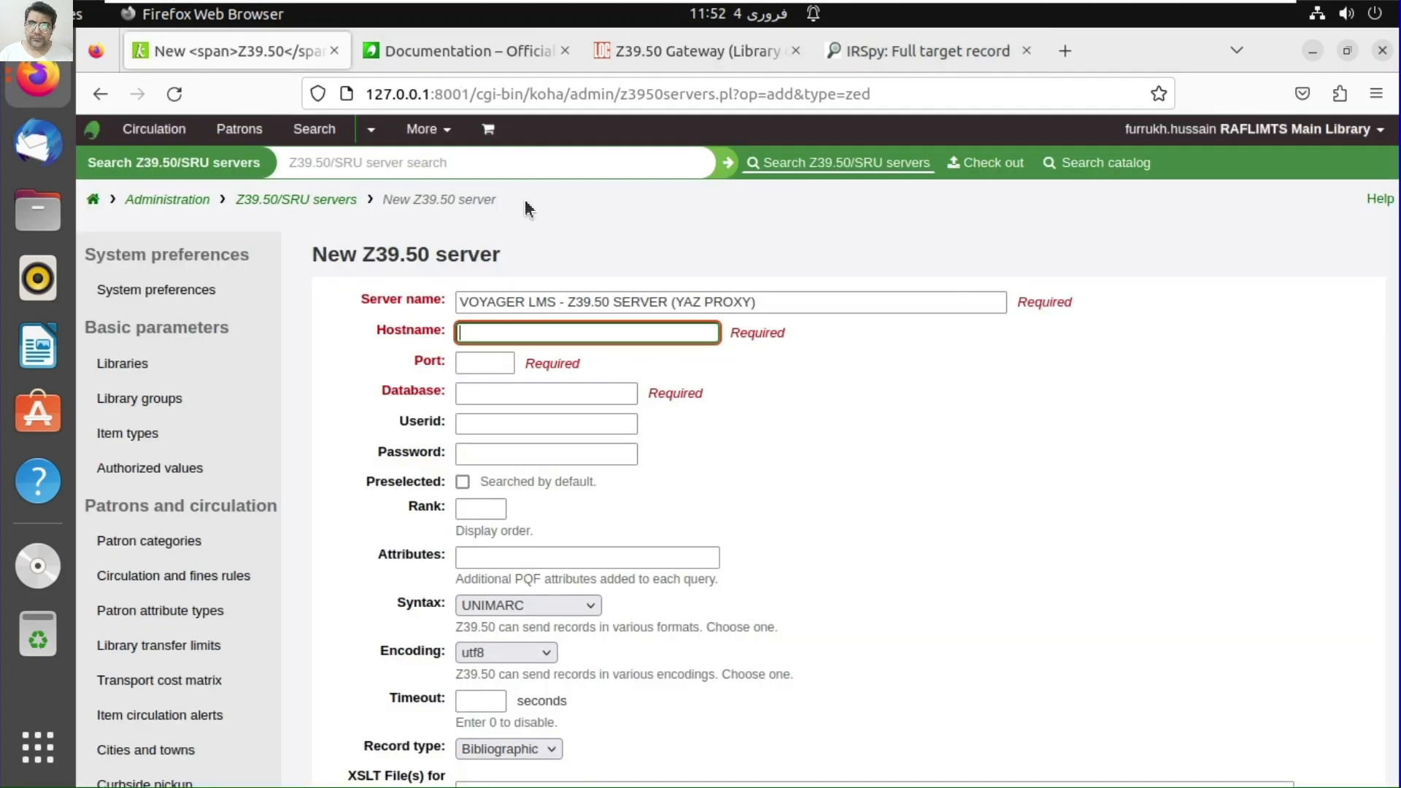
pyautogui.write('nlnzcat.natlib.govt.nz')
# - Look up the target's port in IRSpy and set the new Z39.50 server's port to 7190
pyautogui.click(494, 369)
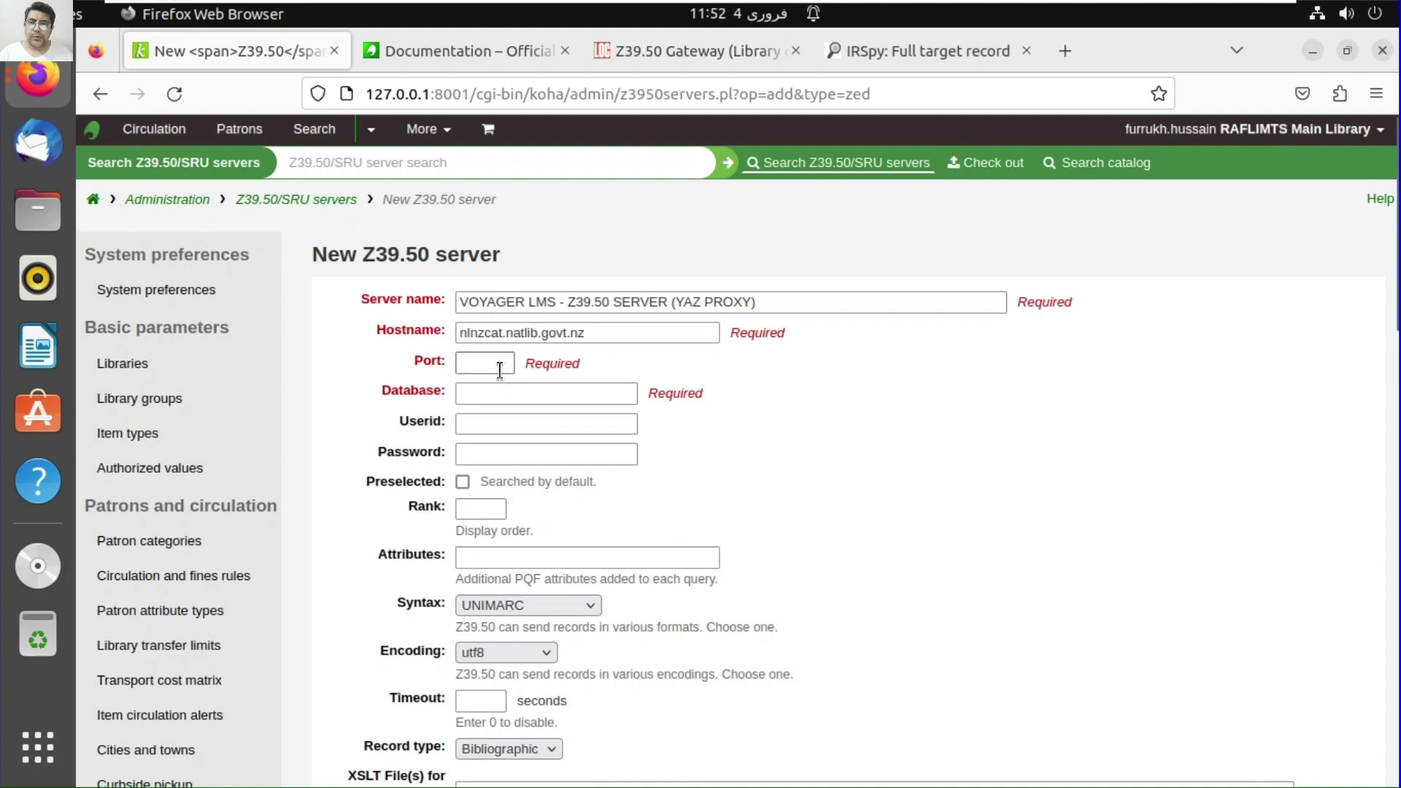
pyautogui.click(881, 59)
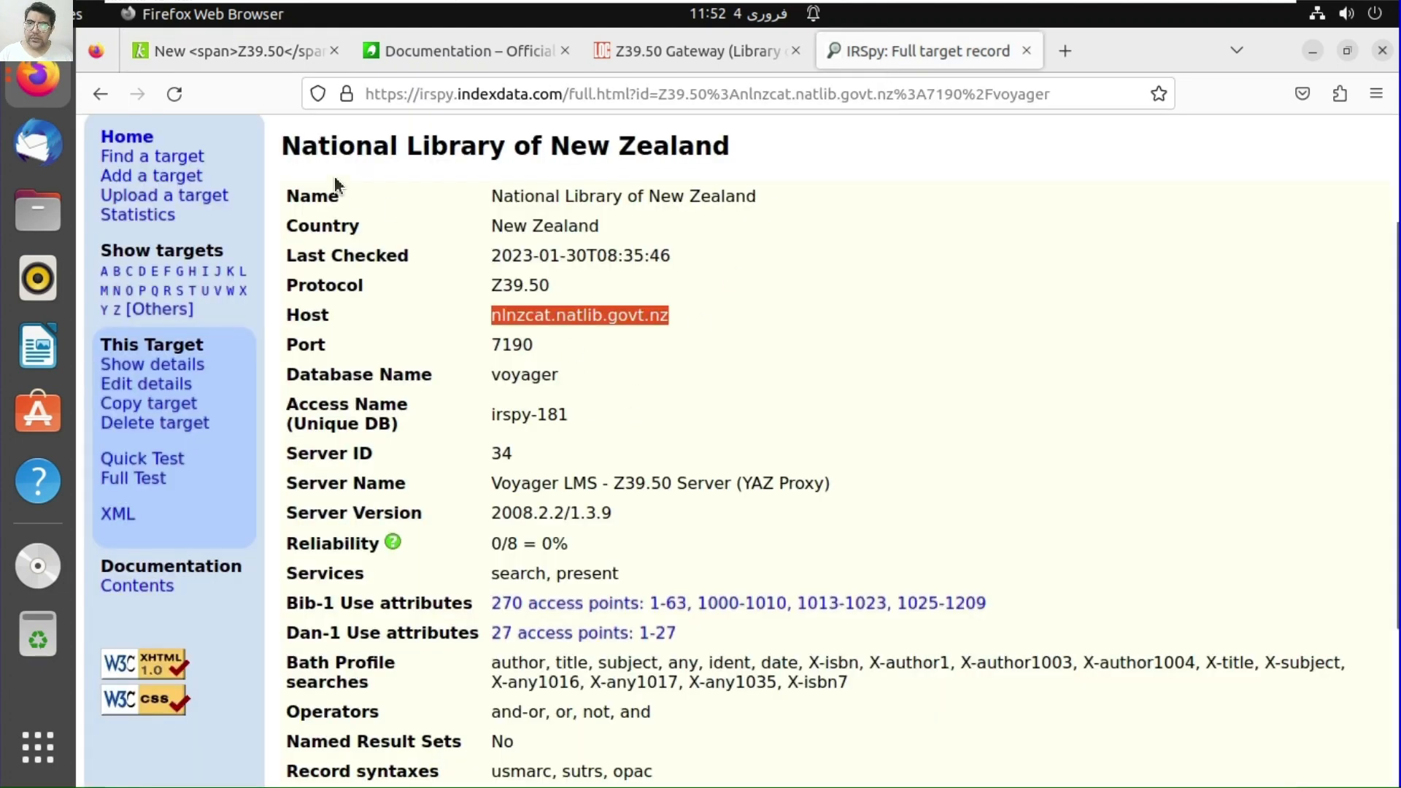
pyautogui.click(278, 54)
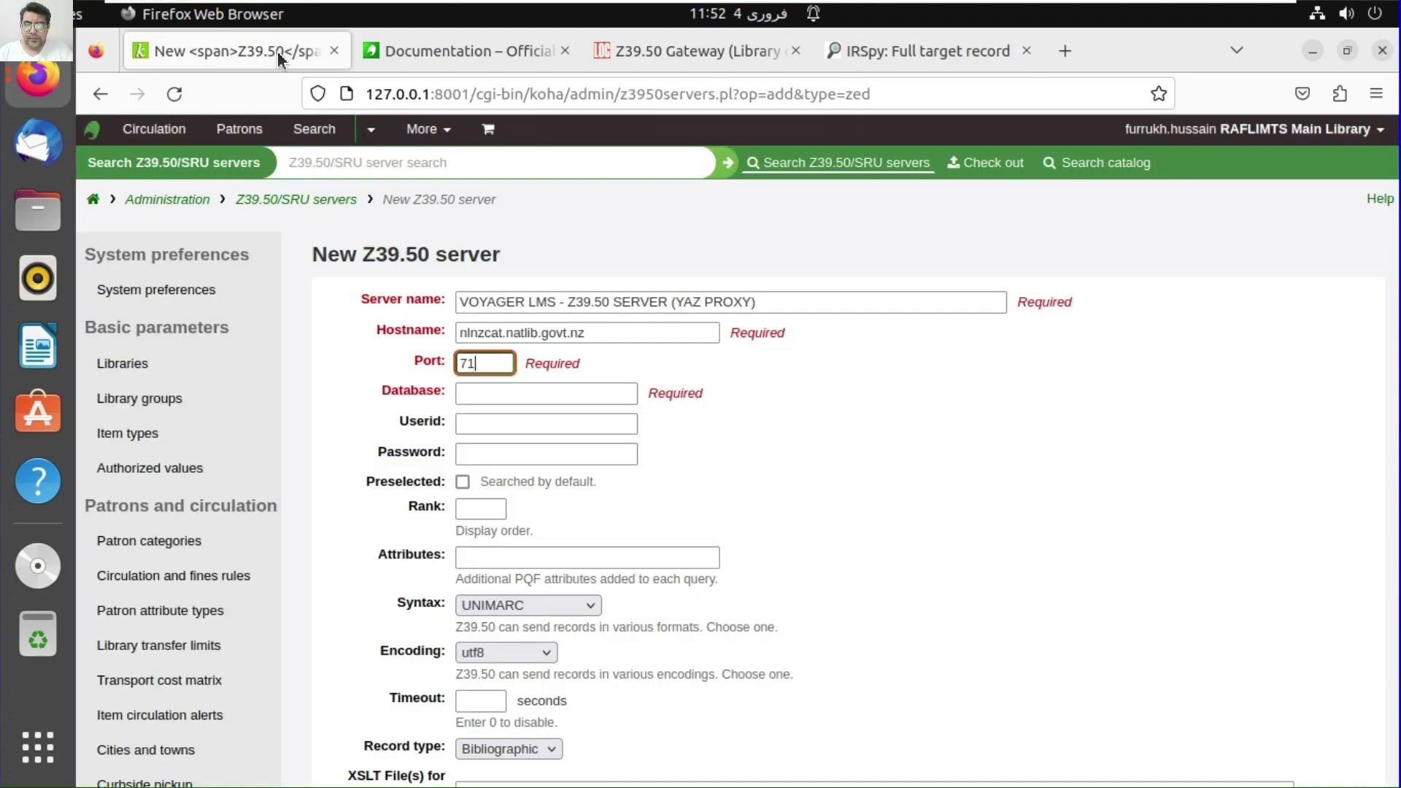
pyautogui.write('7190')
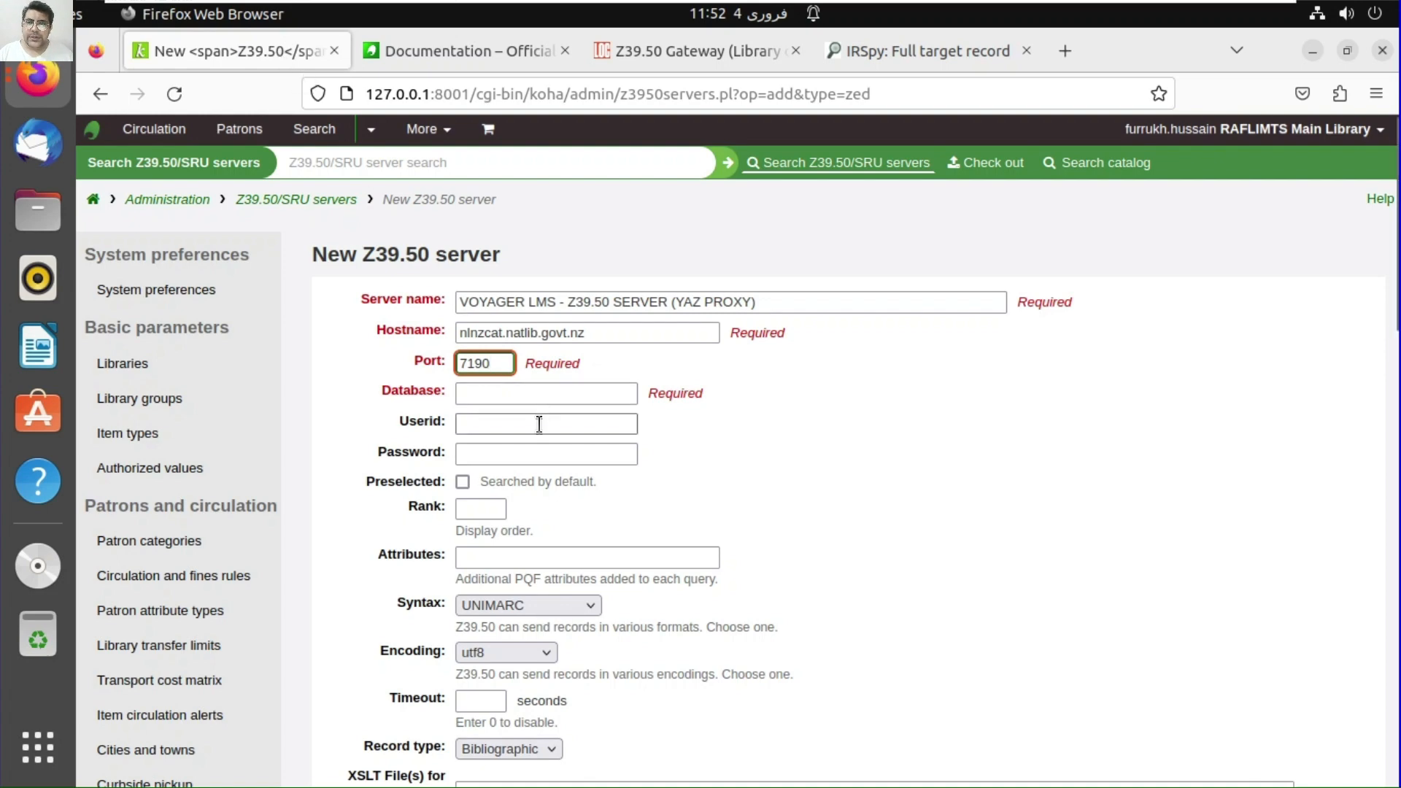
# - Copy the database name "voyager" from IRSpy into the new server's database field and trim the extra leading spaces
pyautogui.click(544, 394)
pyautogui.click(948, 51)
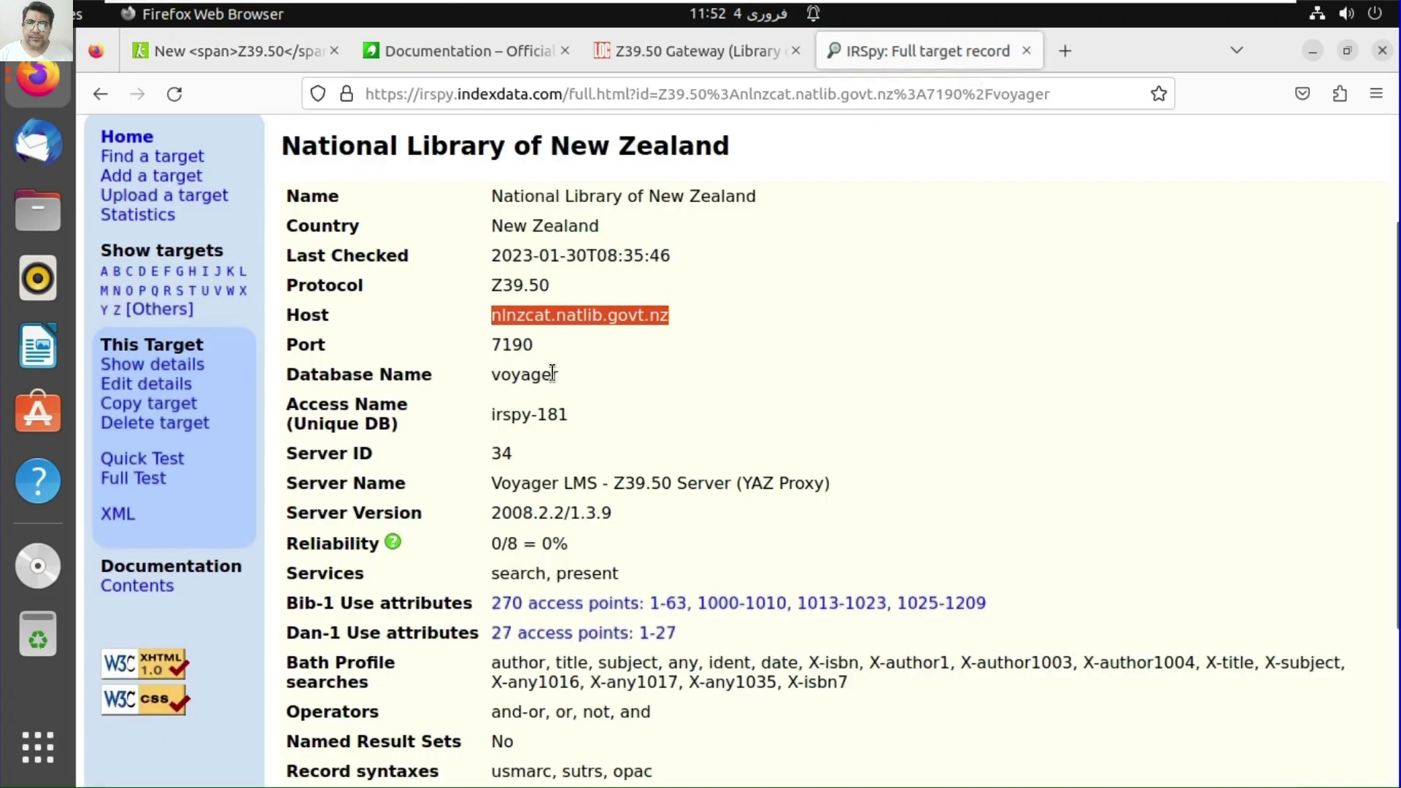
pyautogui.moveTo(553, 374); pyautogui.dragTo(485, 370)
pyautogui.hotkey('ctrl', 'c')
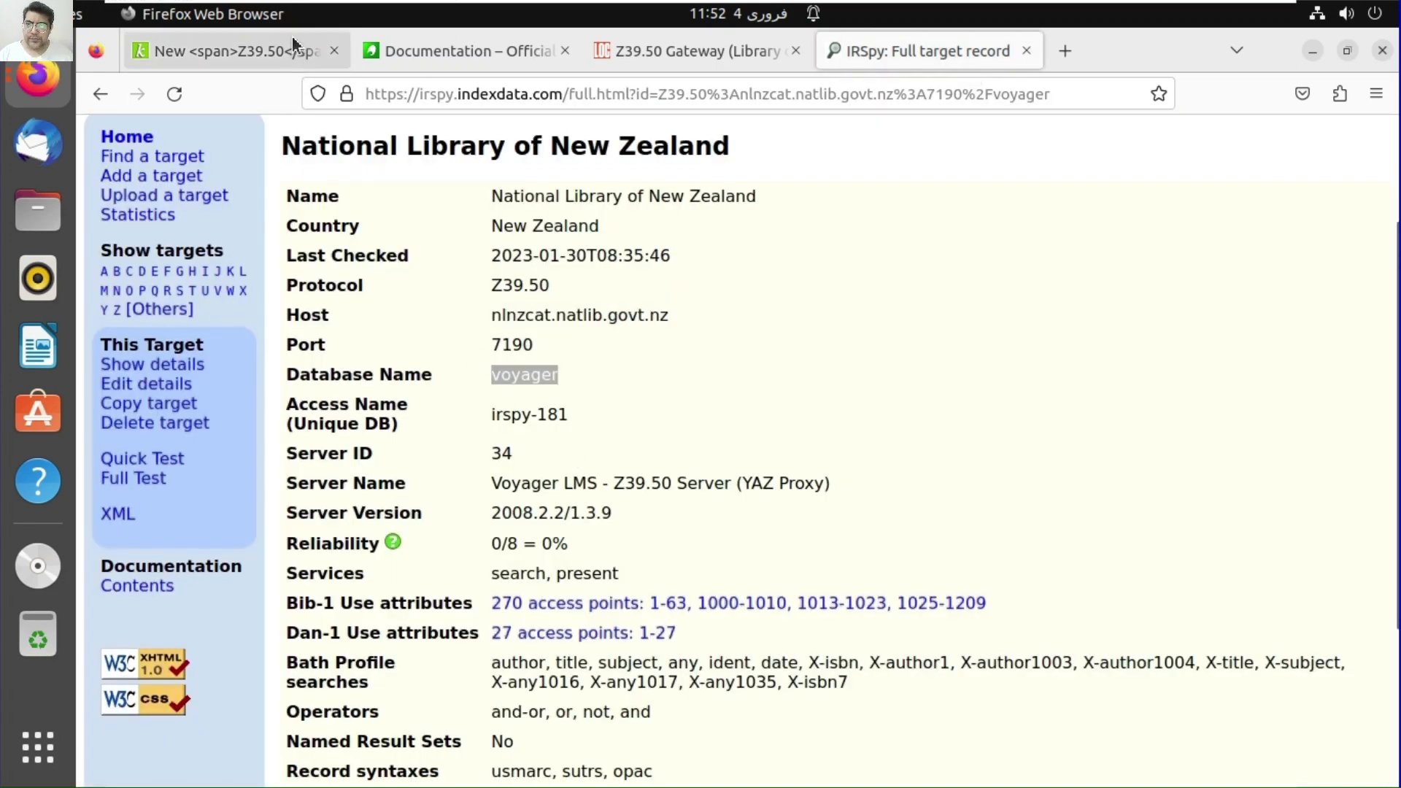
pyautogui.click(292, 40)
pyautogui.hotkey('ctrl', 'v')
pyautogui.click(504, 427)
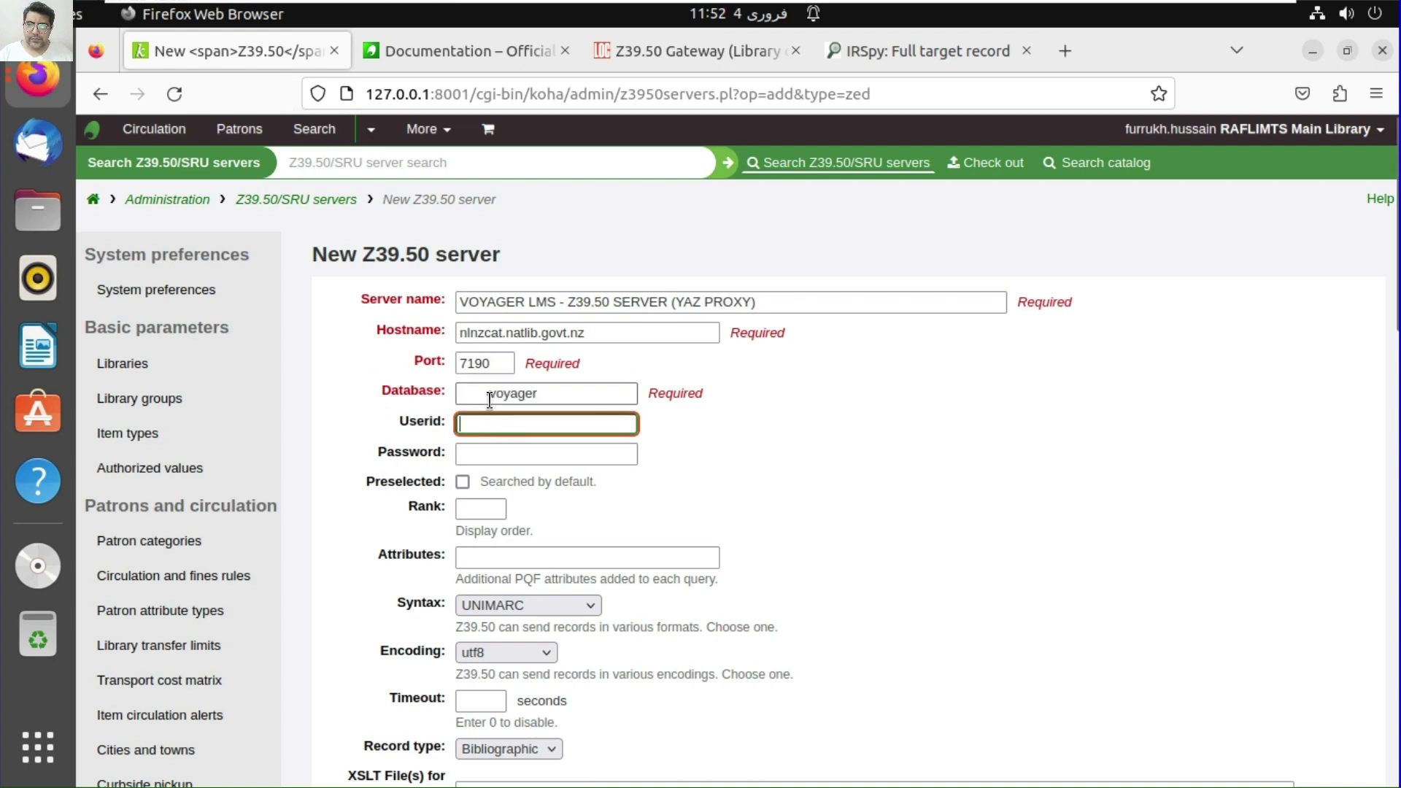
pyautogui.click(488, 398)
pyautogui.press('BackSpace')
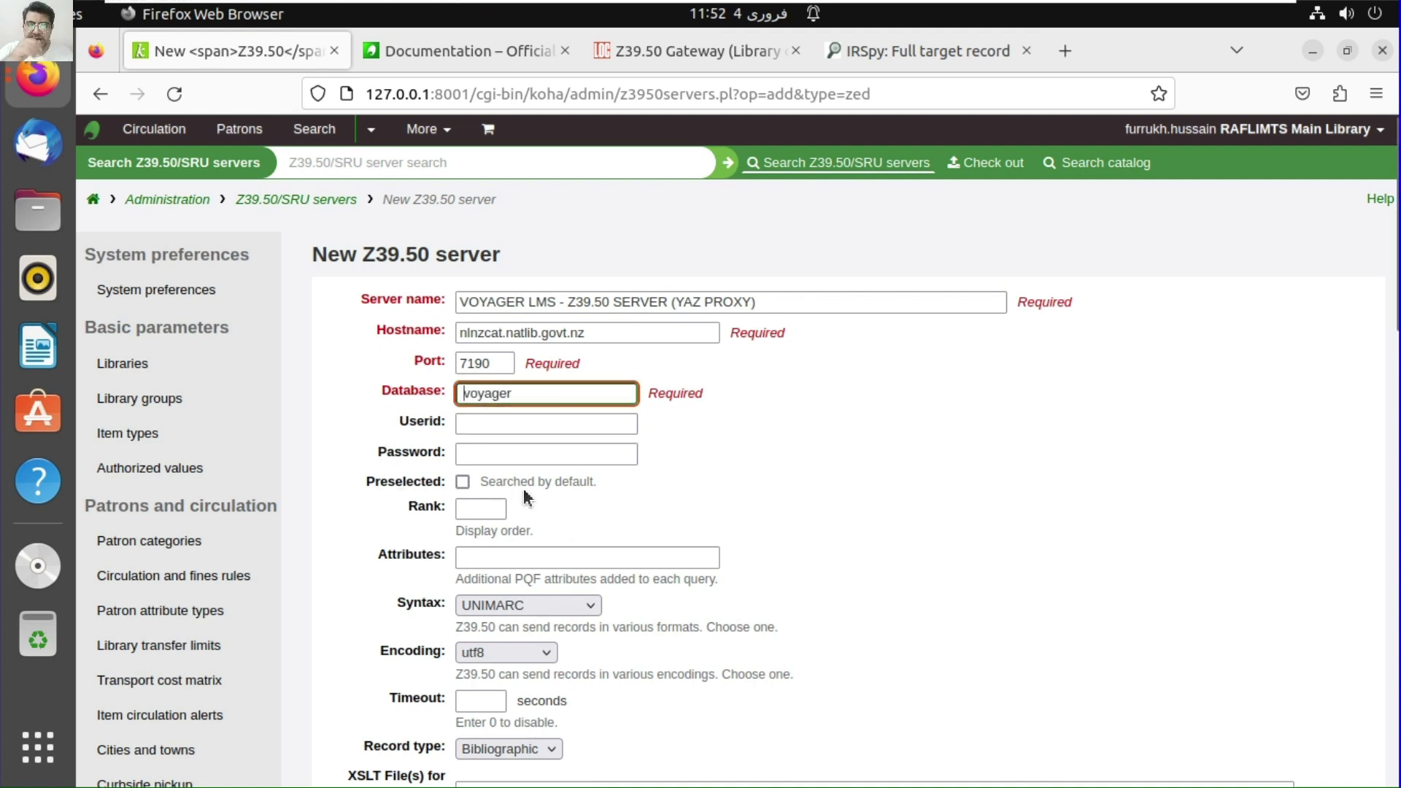
# - Set the new Z39.50 server's record syntax to MARC21/USMARC
pyautogui.scroll(-3, 526, 498)
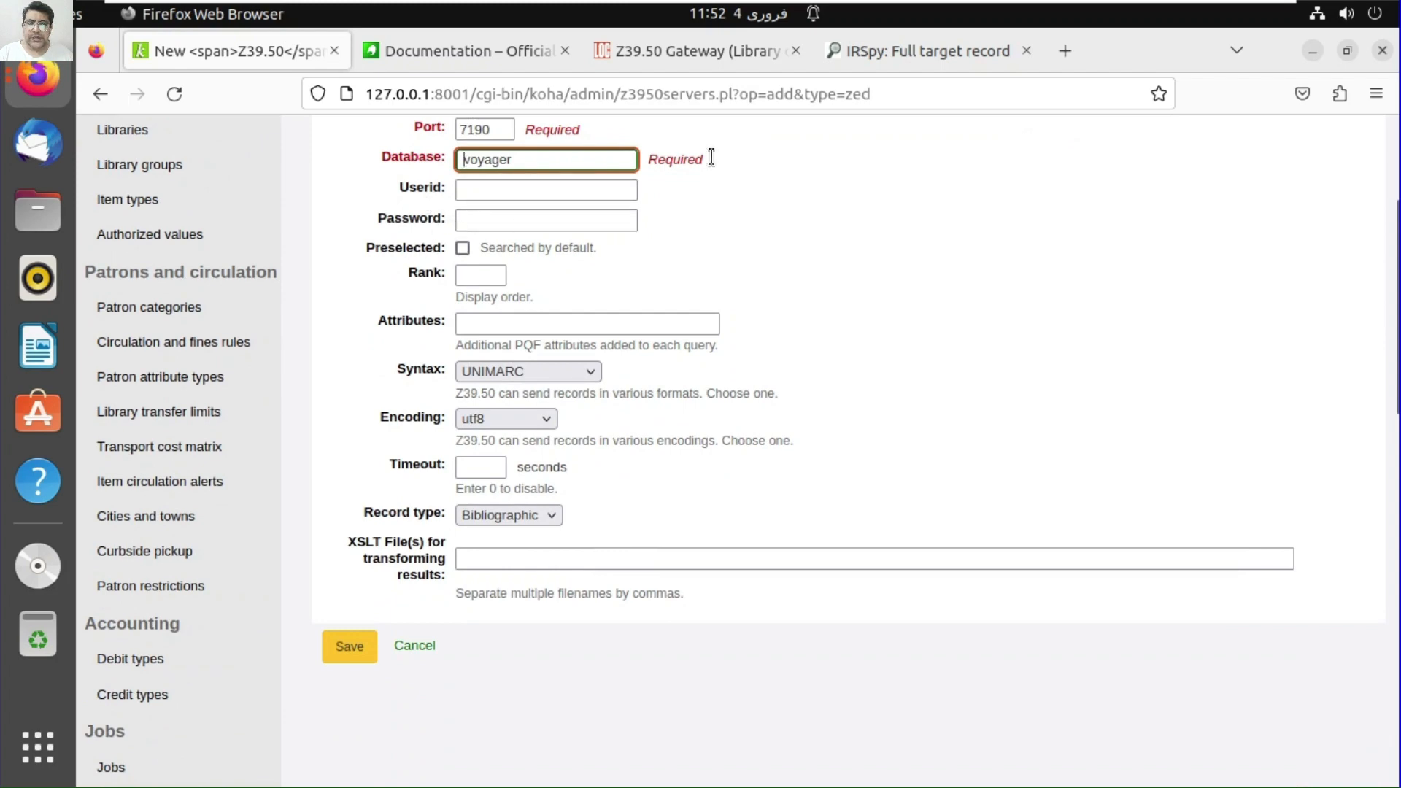
pyautogui.click(952, 69)
pyautogui.click(283, 56)
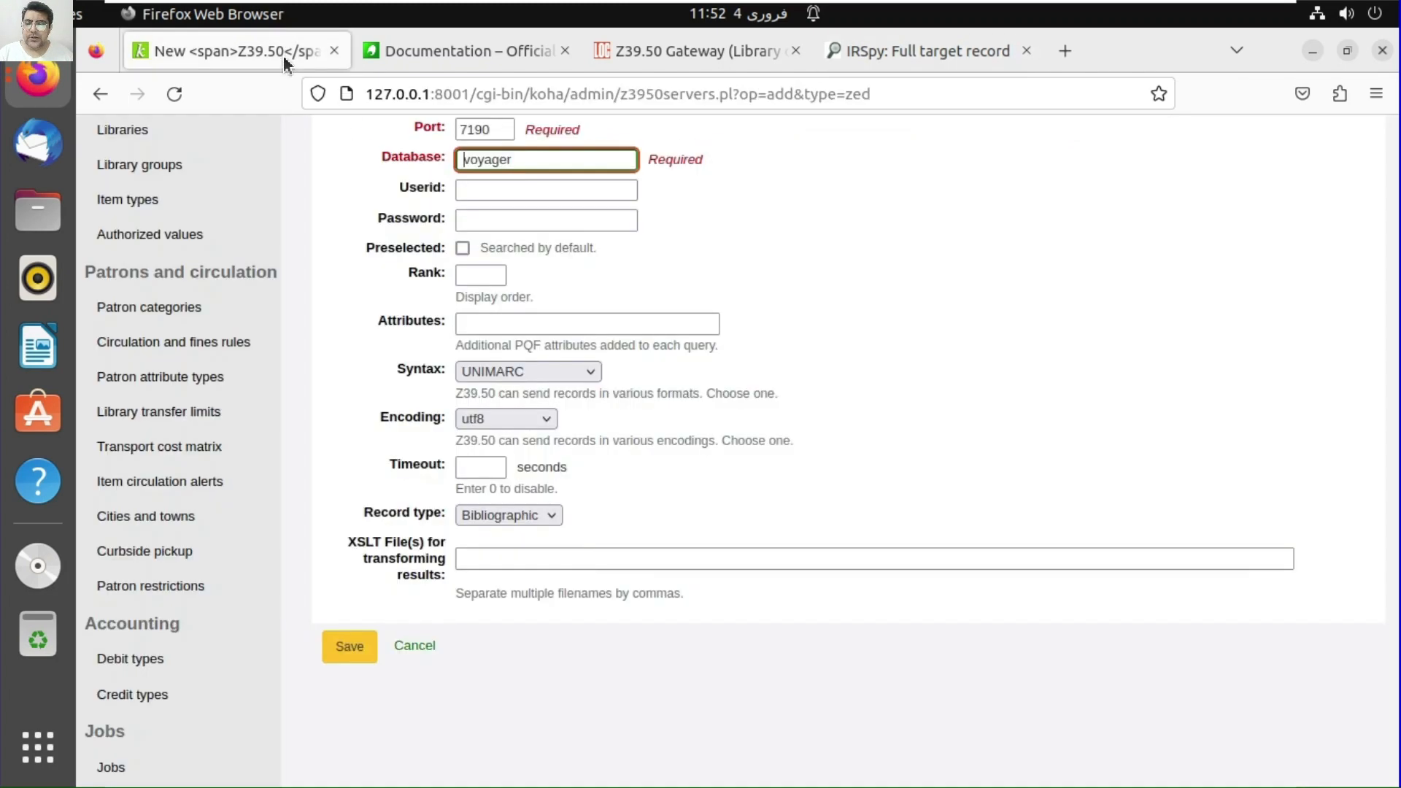
pyautogui.click(473, 324)
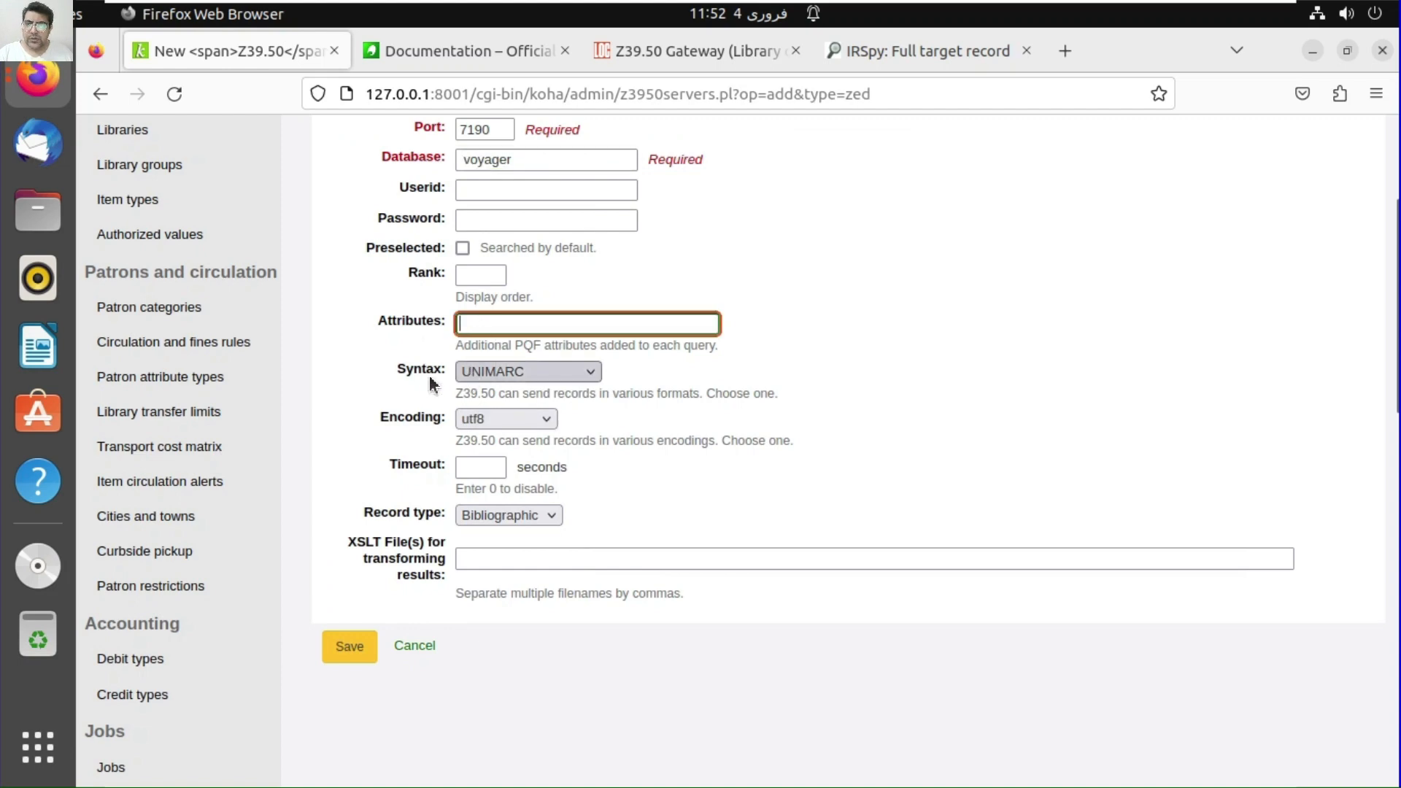
pyautogui.click(501, 376)
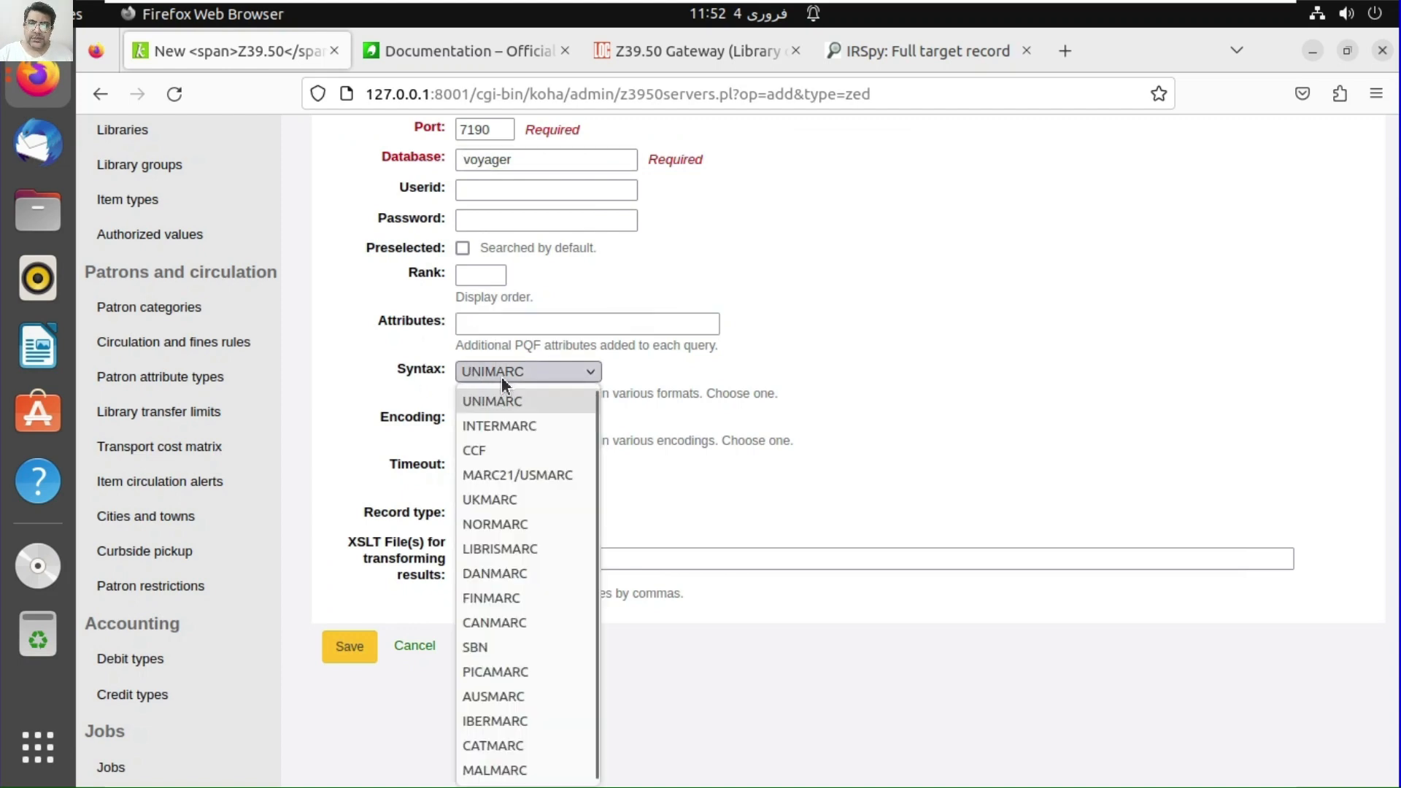
pyautogui.click(527, 473)
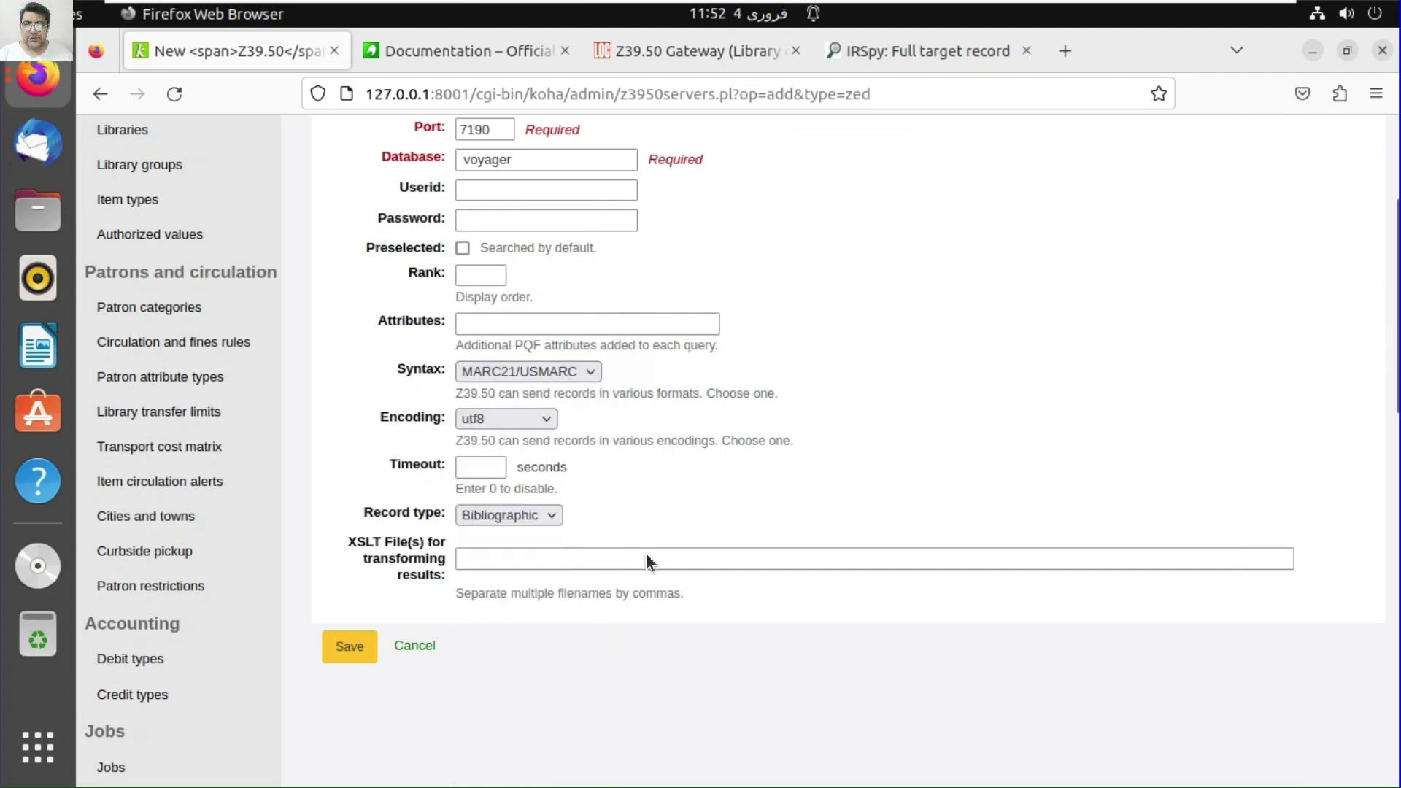
# - Check the remaining details of the IRSpy target record, save the new Z39.50 server and review its entry in the server list
pyautogui.click(921, 51)
pyautogui.scroll(-5, 764, 722)
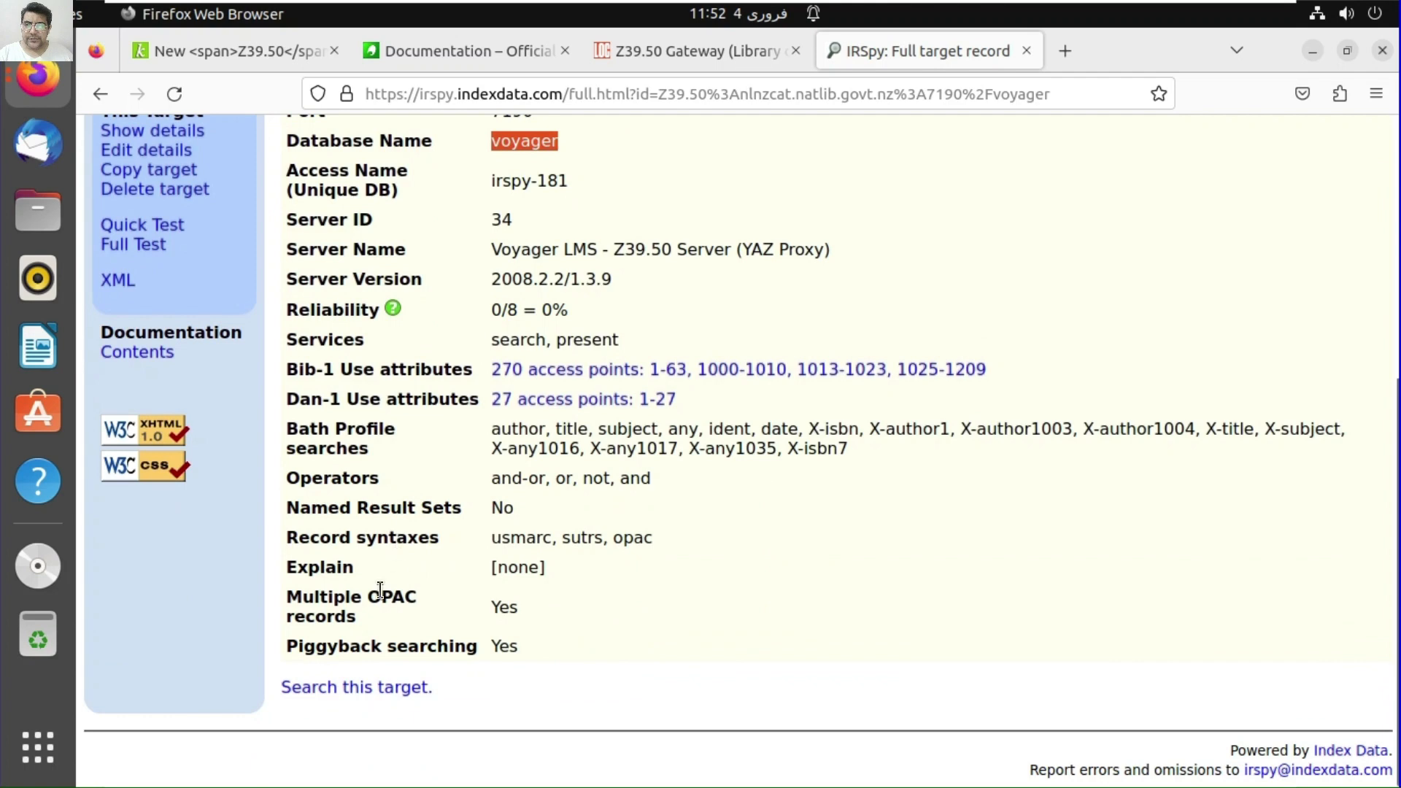
pyautogui.click(310, 64)
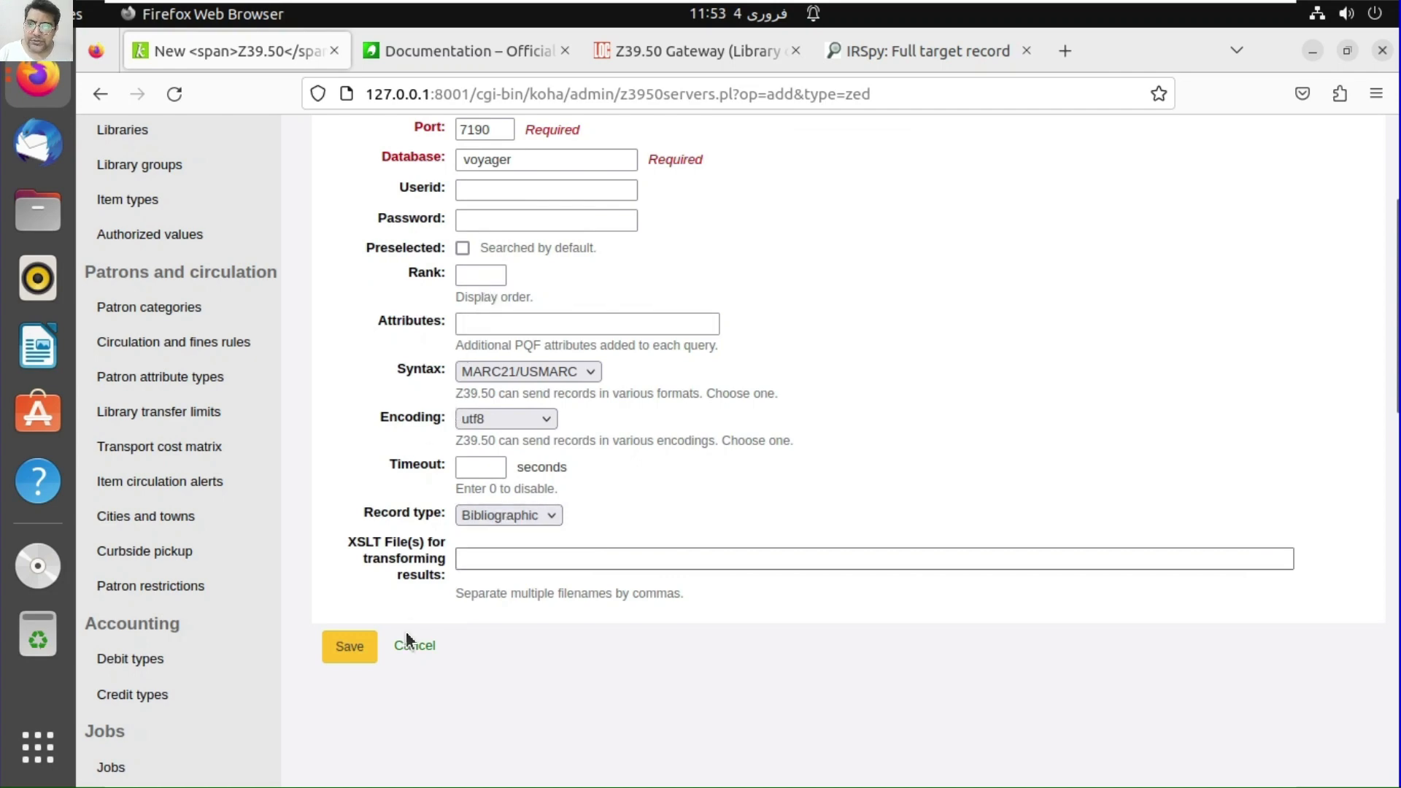
pyautogui.click(350, 648)
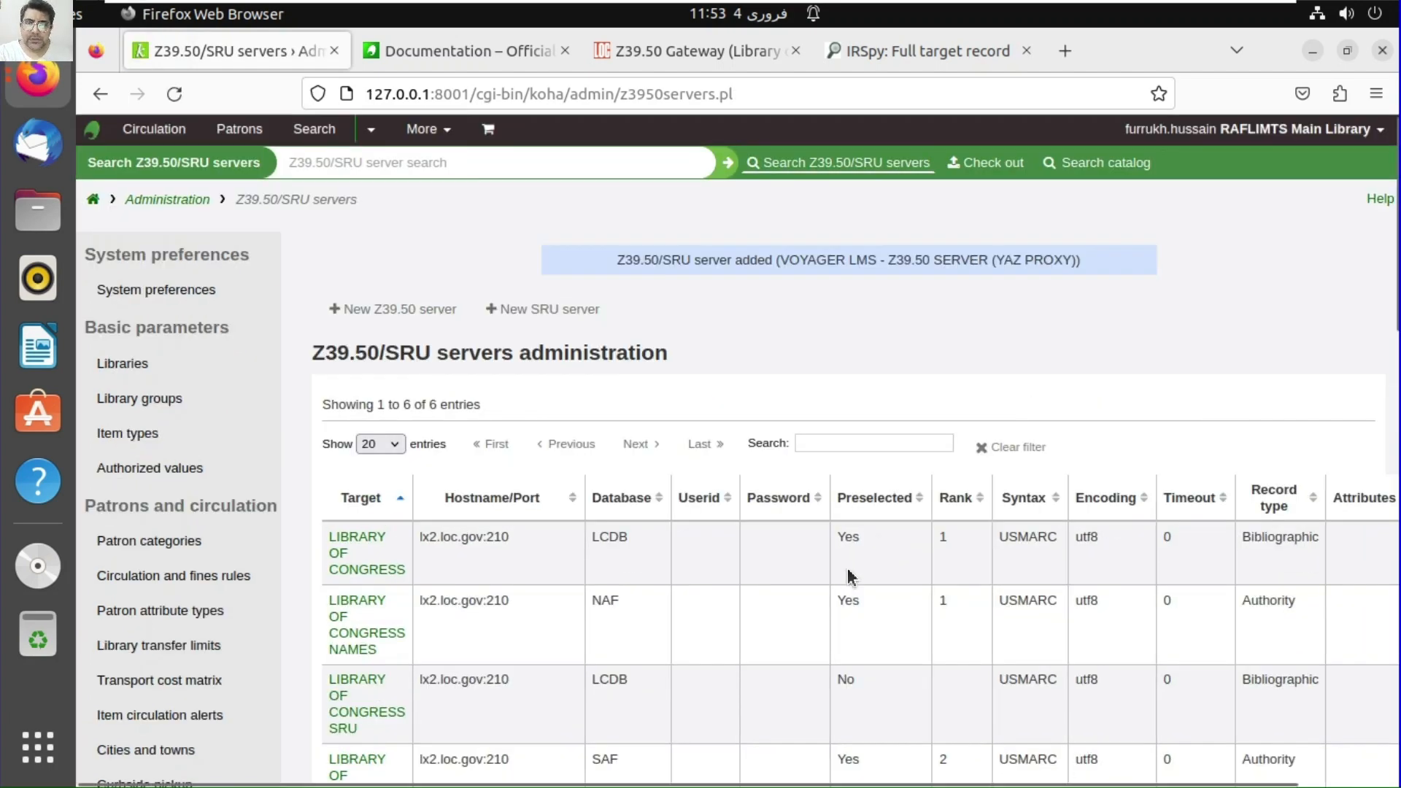
pyautogui.scroll(-5, 847, 572)
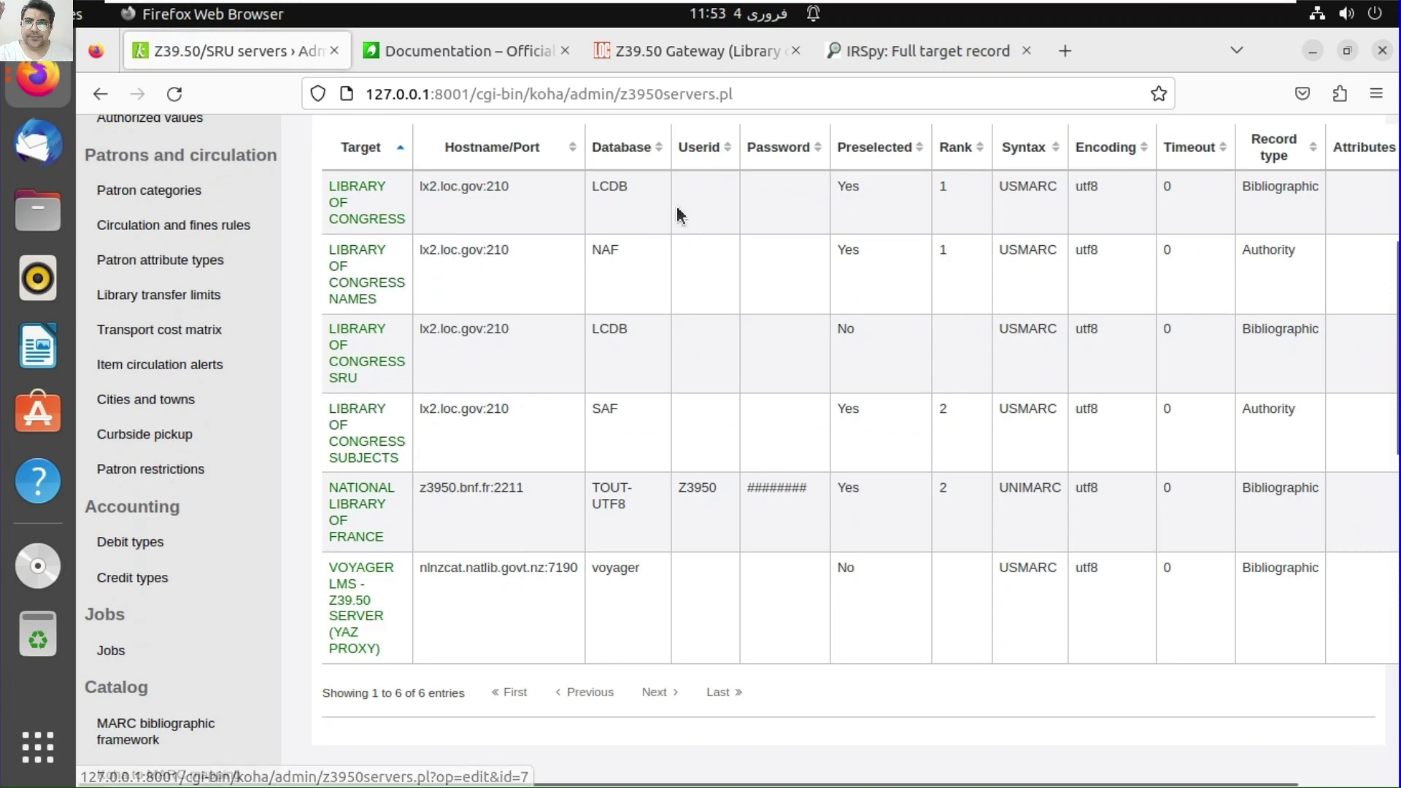
# - Open Koha's Cataloging module and check the search targets offered in the Z39.50/SRU search, then cancel the search
pyautogui.click(511, 52)
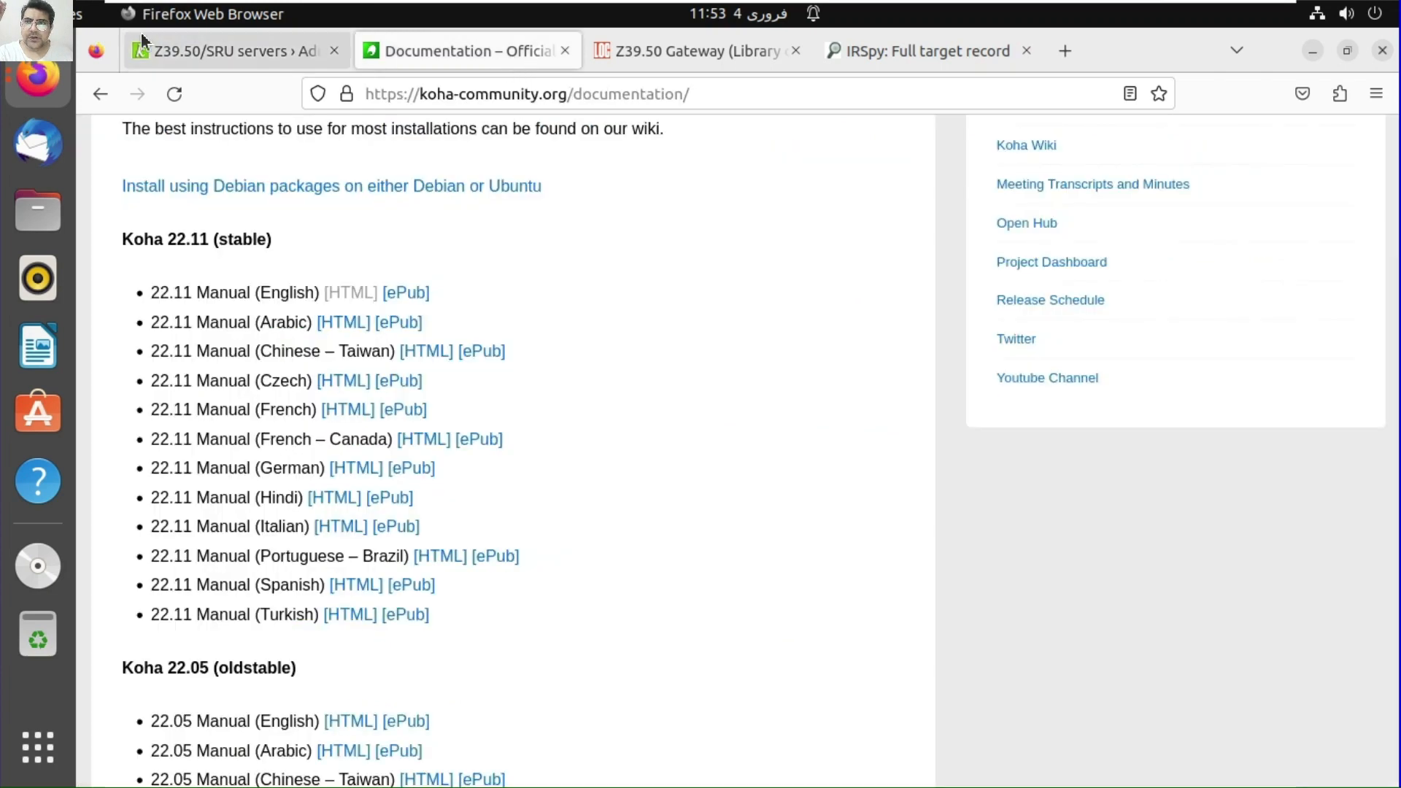
pyautogui.click(100, 93)
pyautogui.click(891, 264)
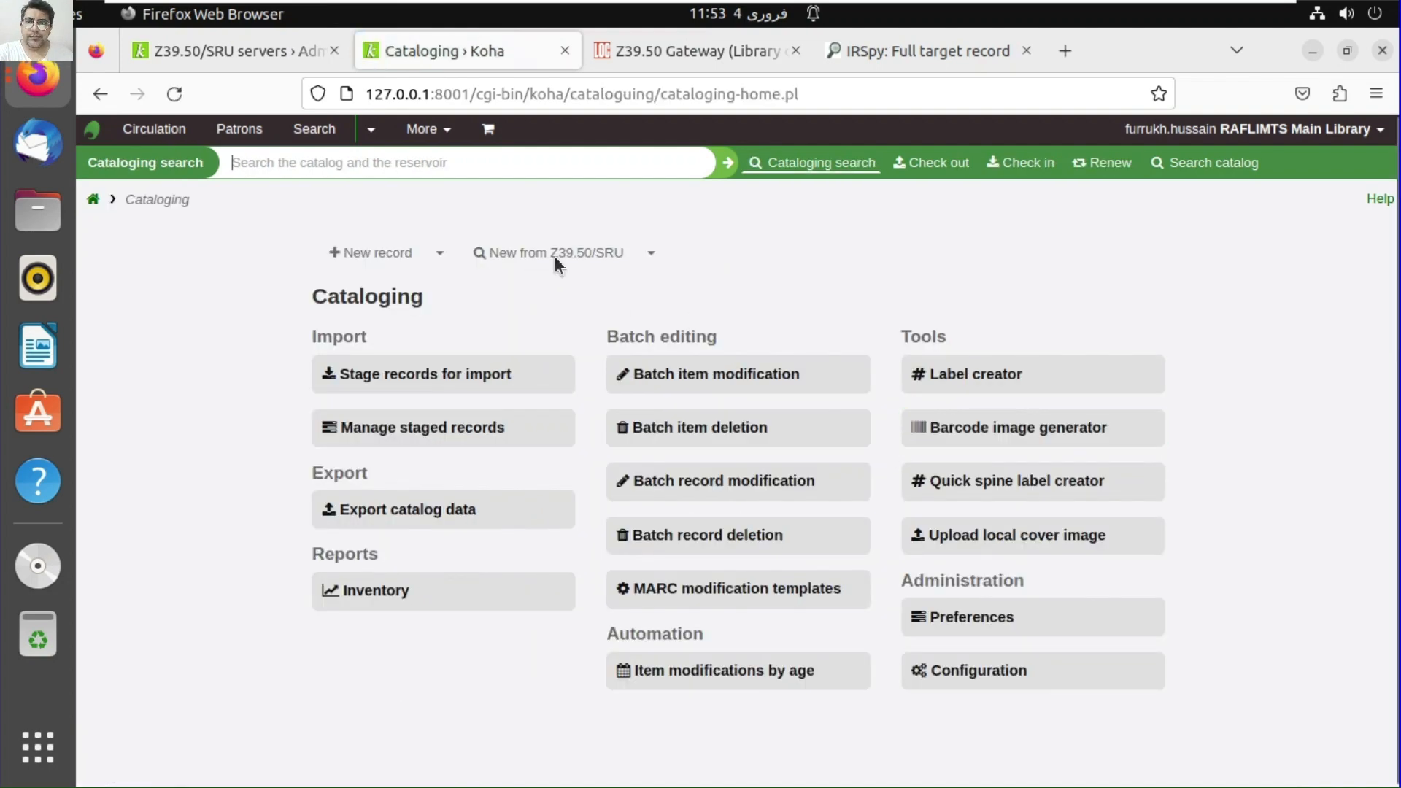
pyautogui.click(554, 254)
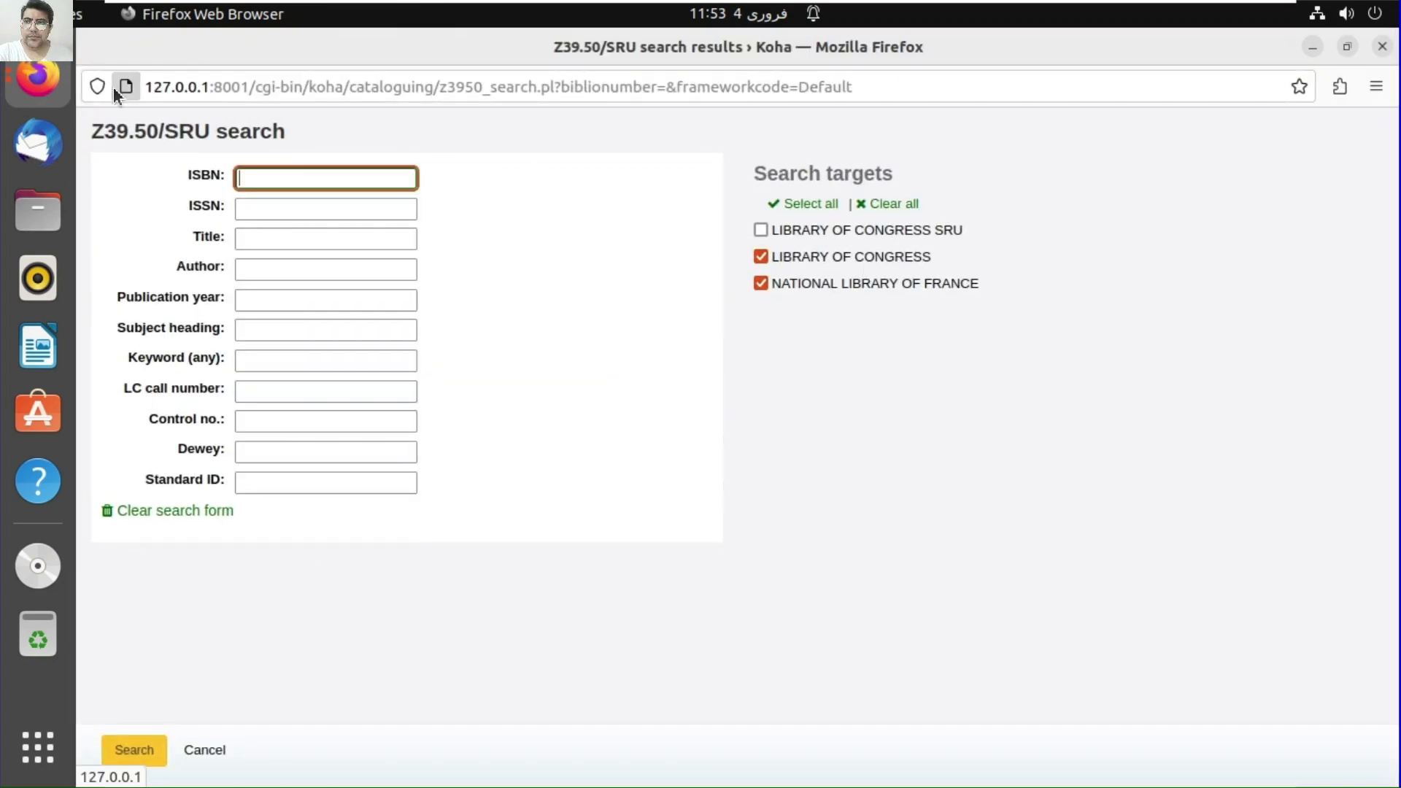
pyautogui.click(217, 751)
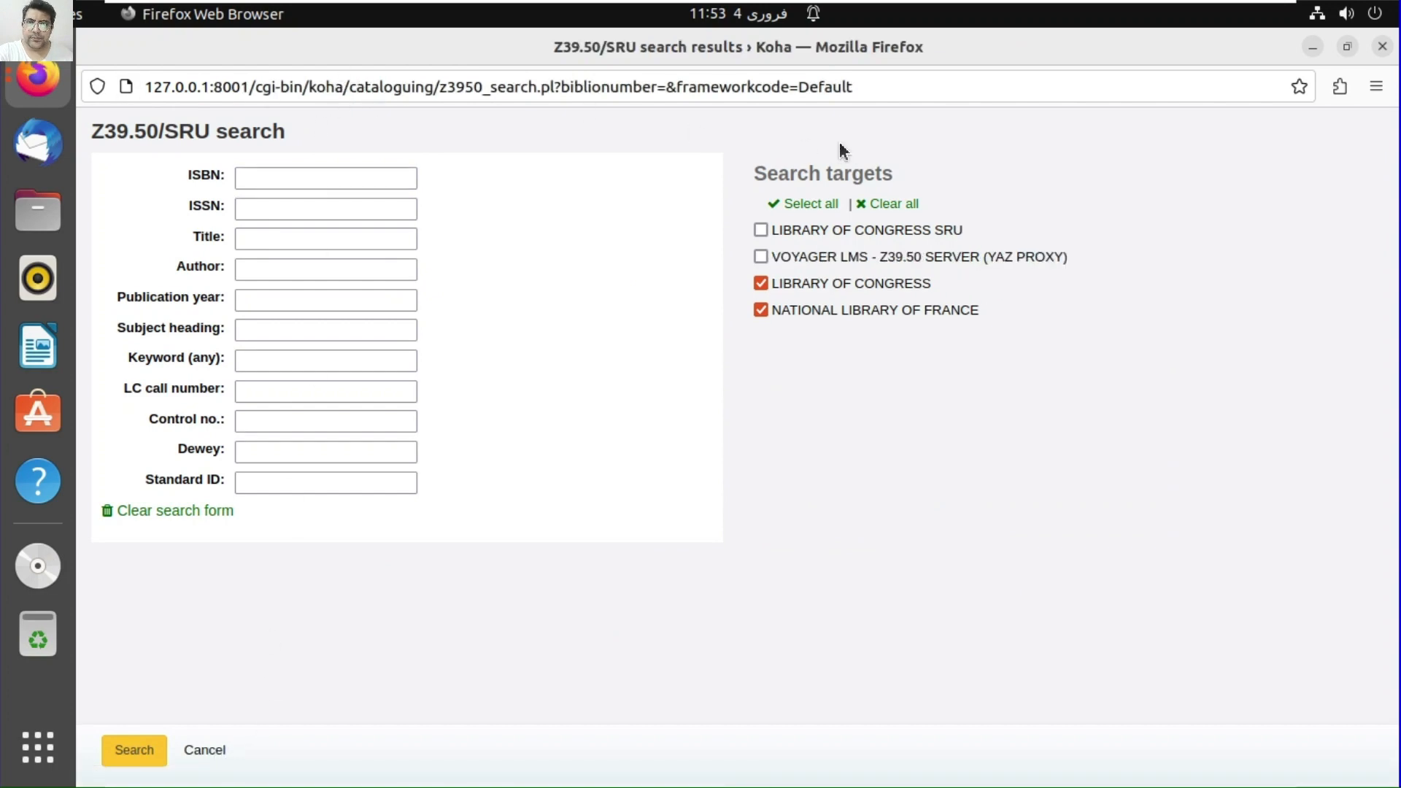
pyautogui.moveTo(866, 87); pyautogui.dragTo(288, 57)
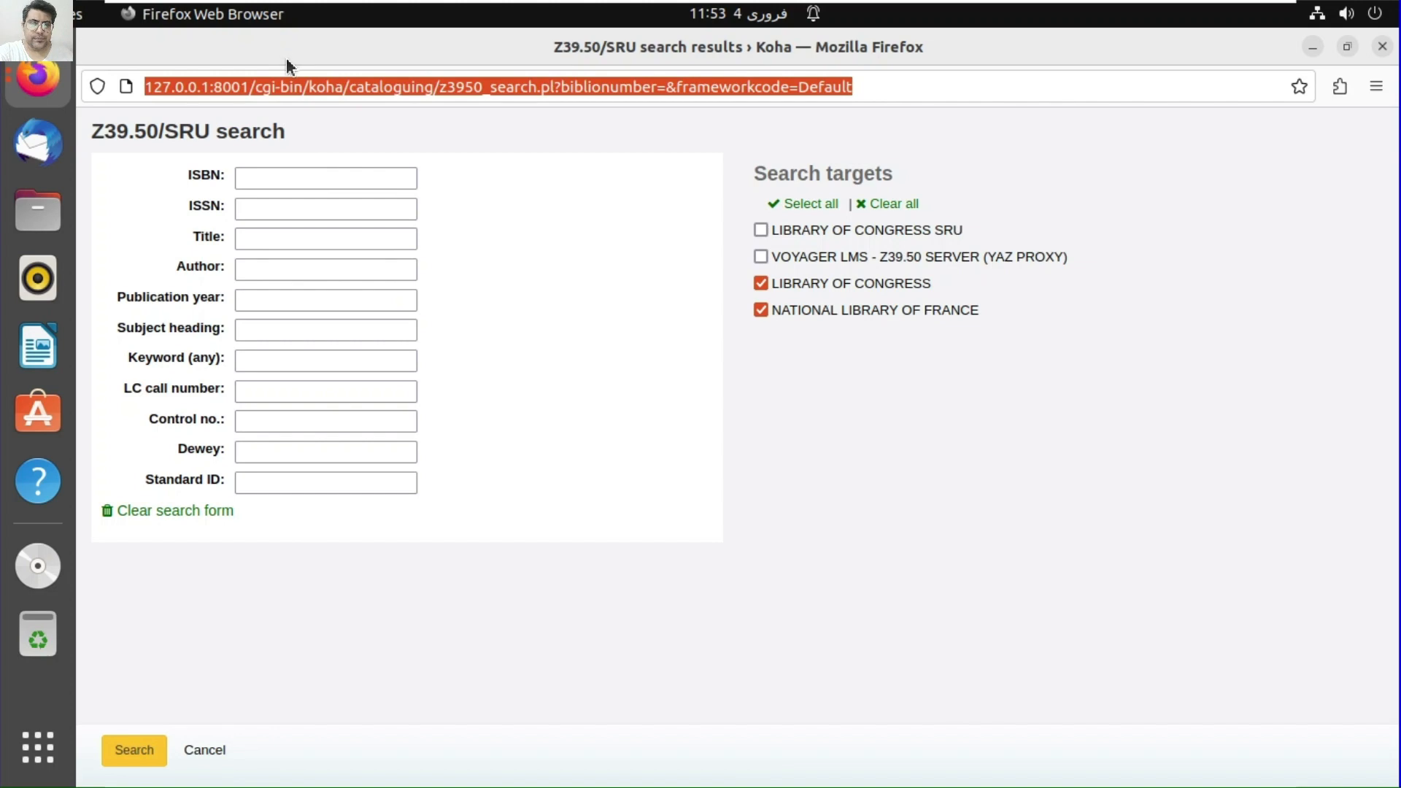
pyautogui.click(213, 752)
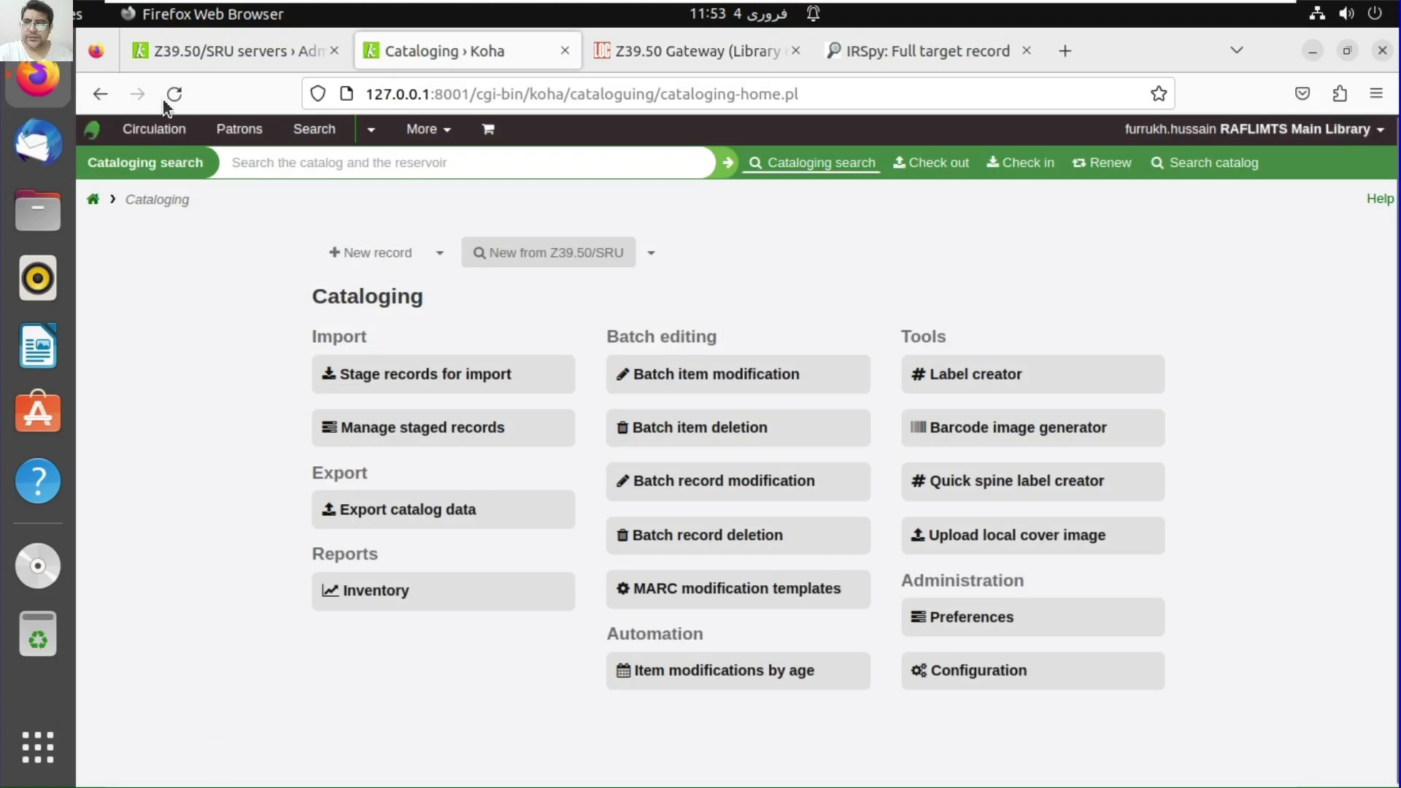
# - Reload the Cataloging page, reopen the Z39.50/SRU search, include the VOYAGER LMS - Z39.50 SERVER (YAZ PROXY) target and dismiss the search window
pyautogui.click(172, 95)
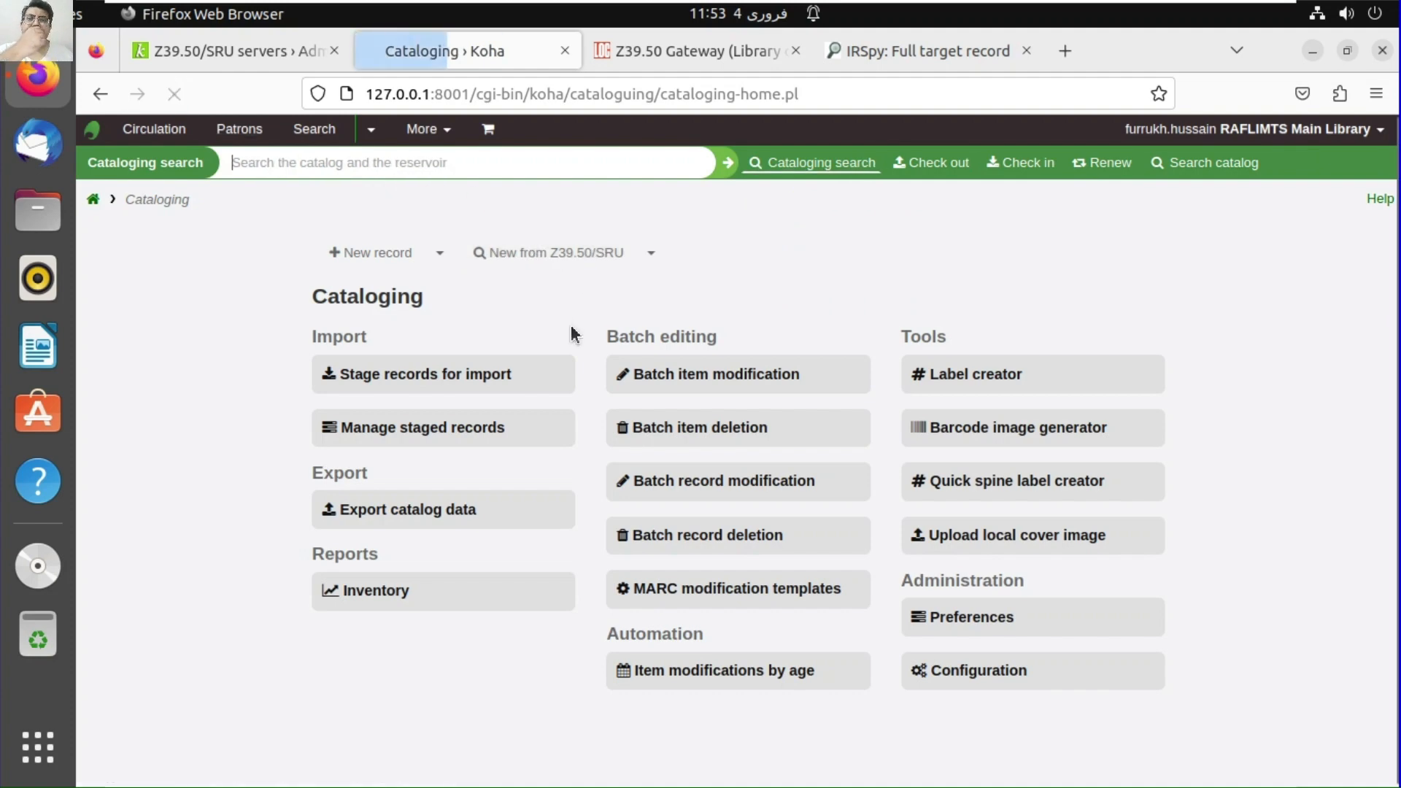
pyautogui.click(576, 260)
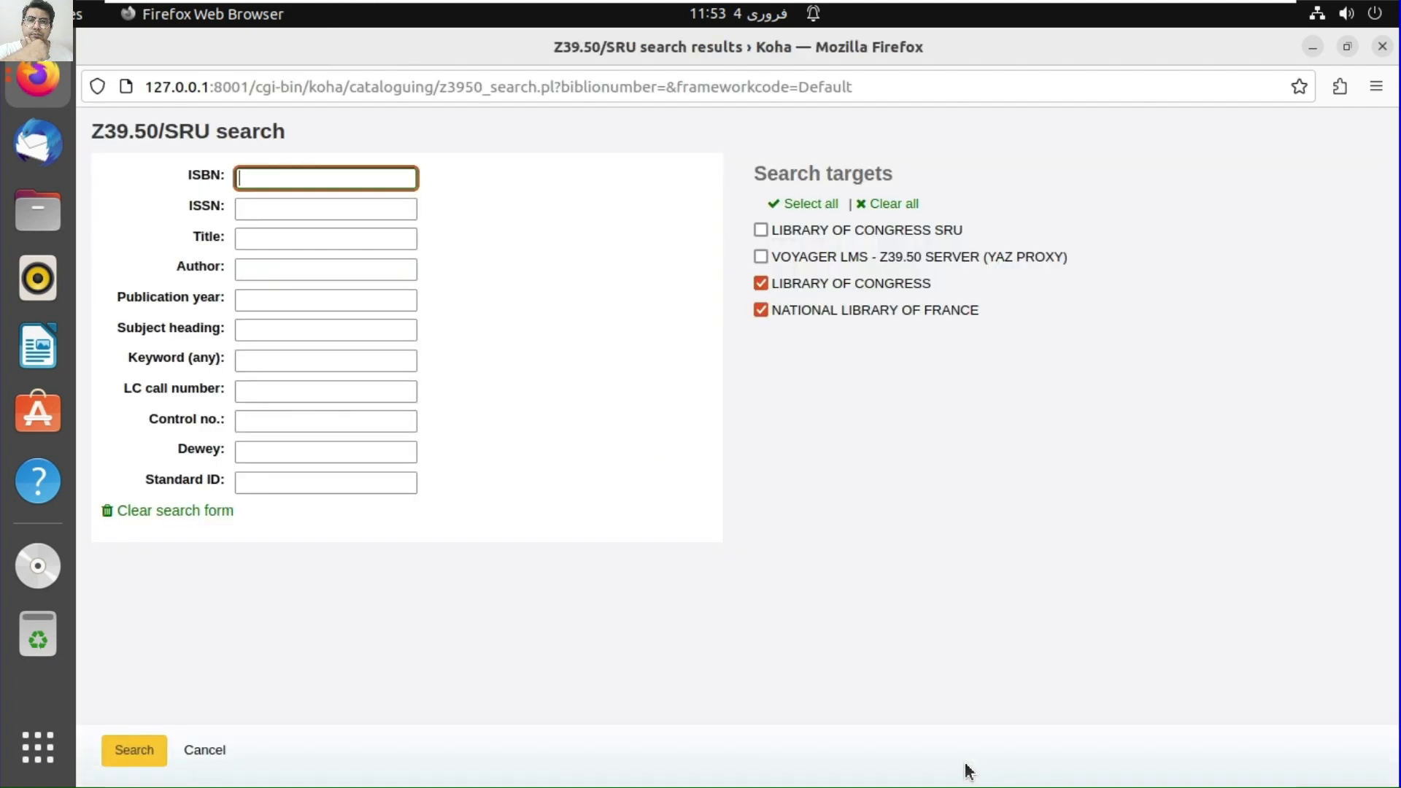
pyautogui.click(761, 257)
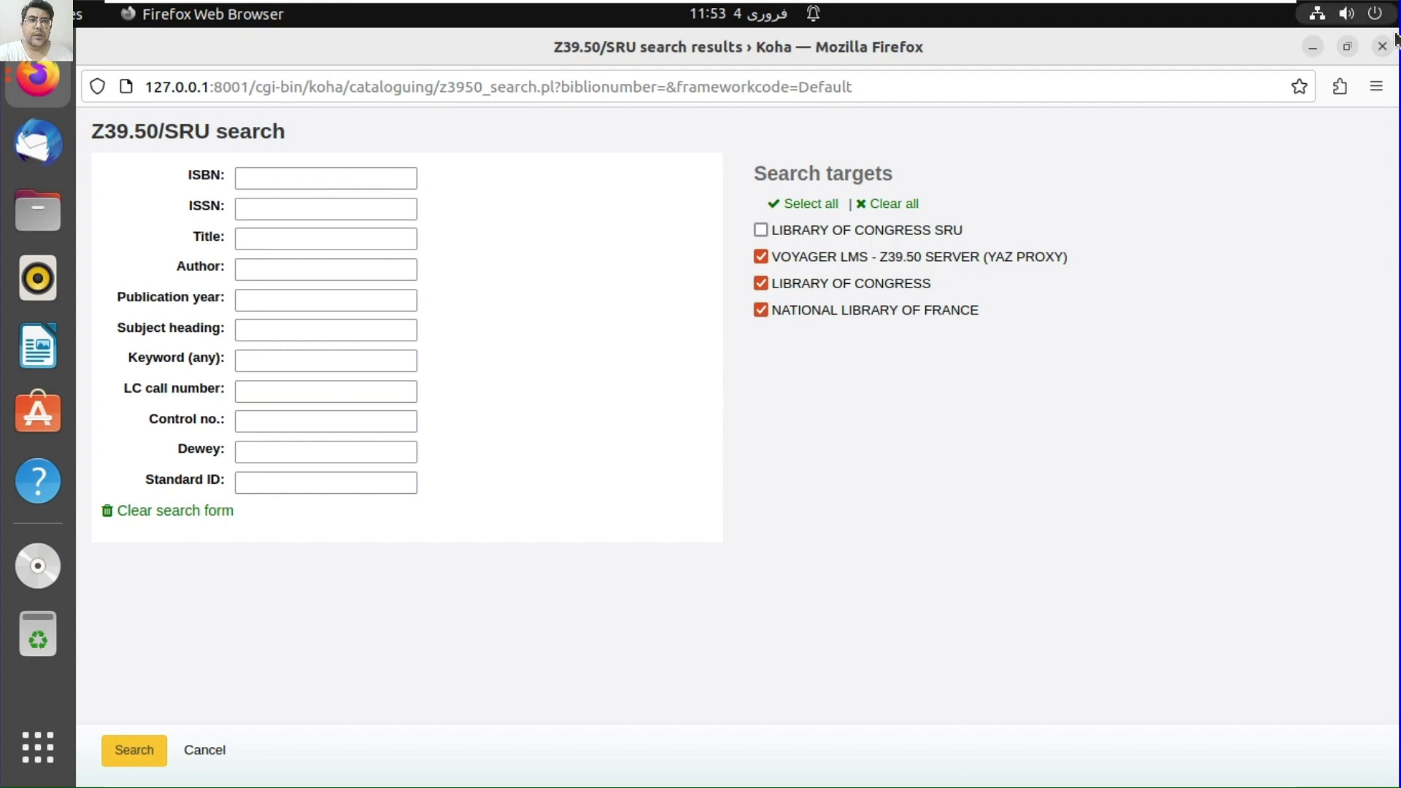
pyautogui.click(1316, 53)
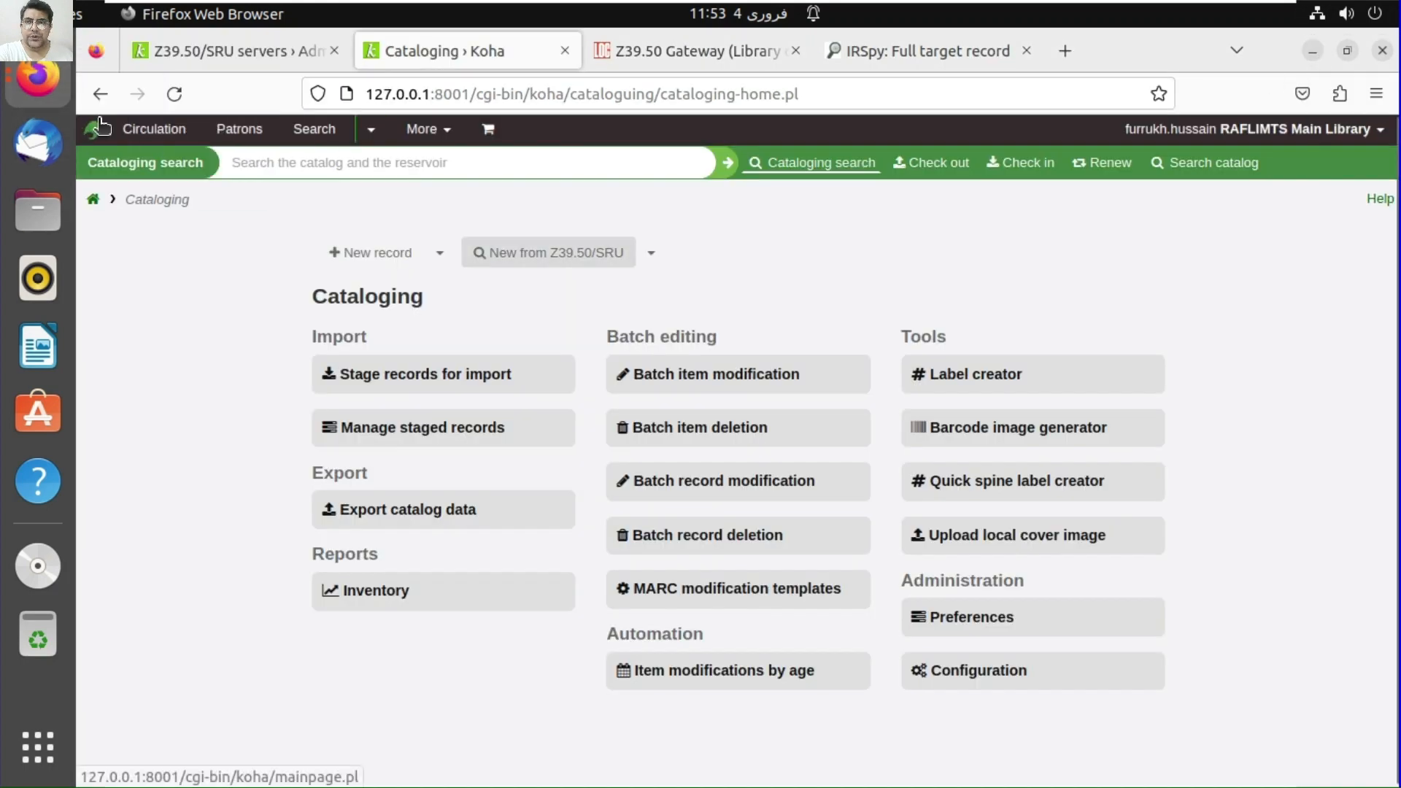
# - Bring the already open Z39.50/SRU search window back up, check its search fields and targets, and close it
pyautogui.click(51, 74)
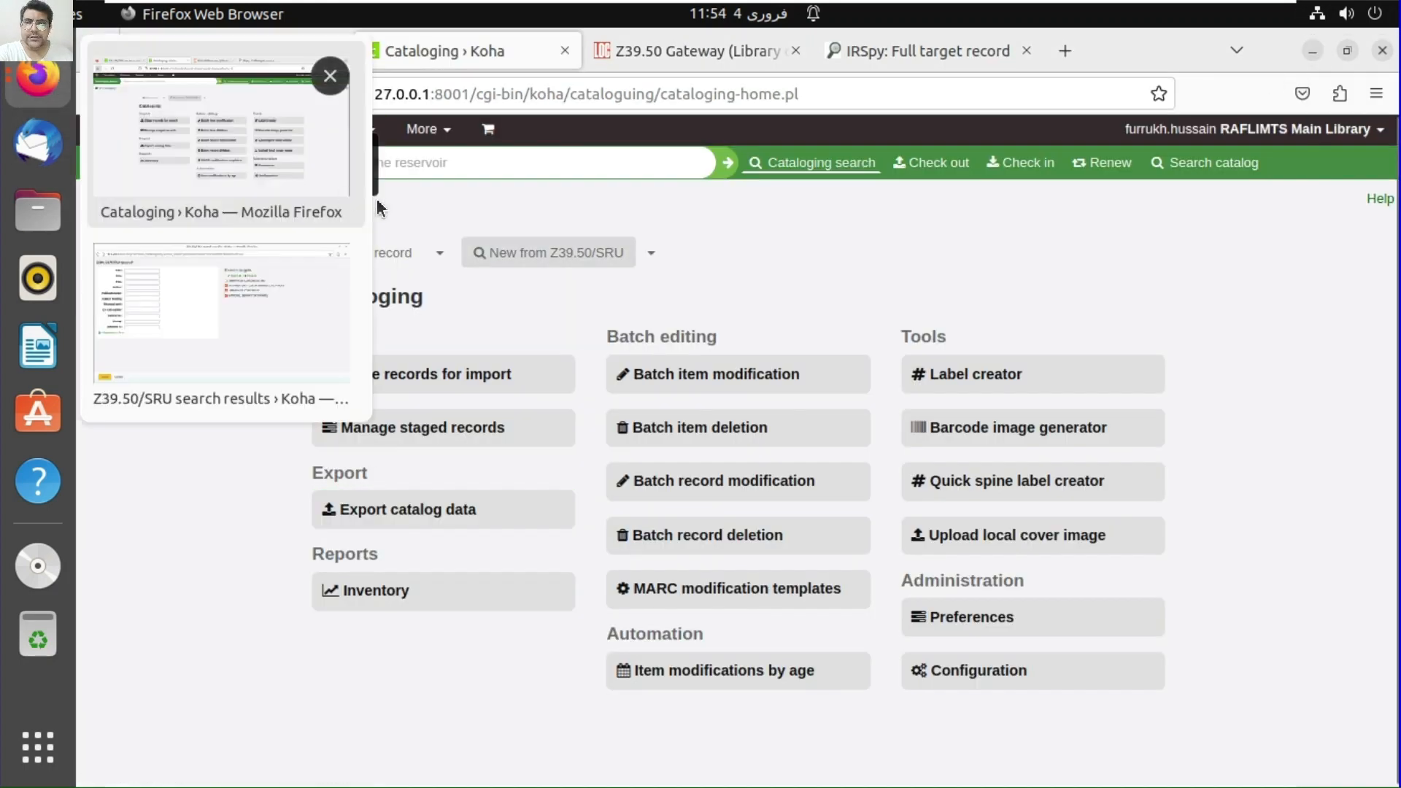
pyautogui.click(284, 341)
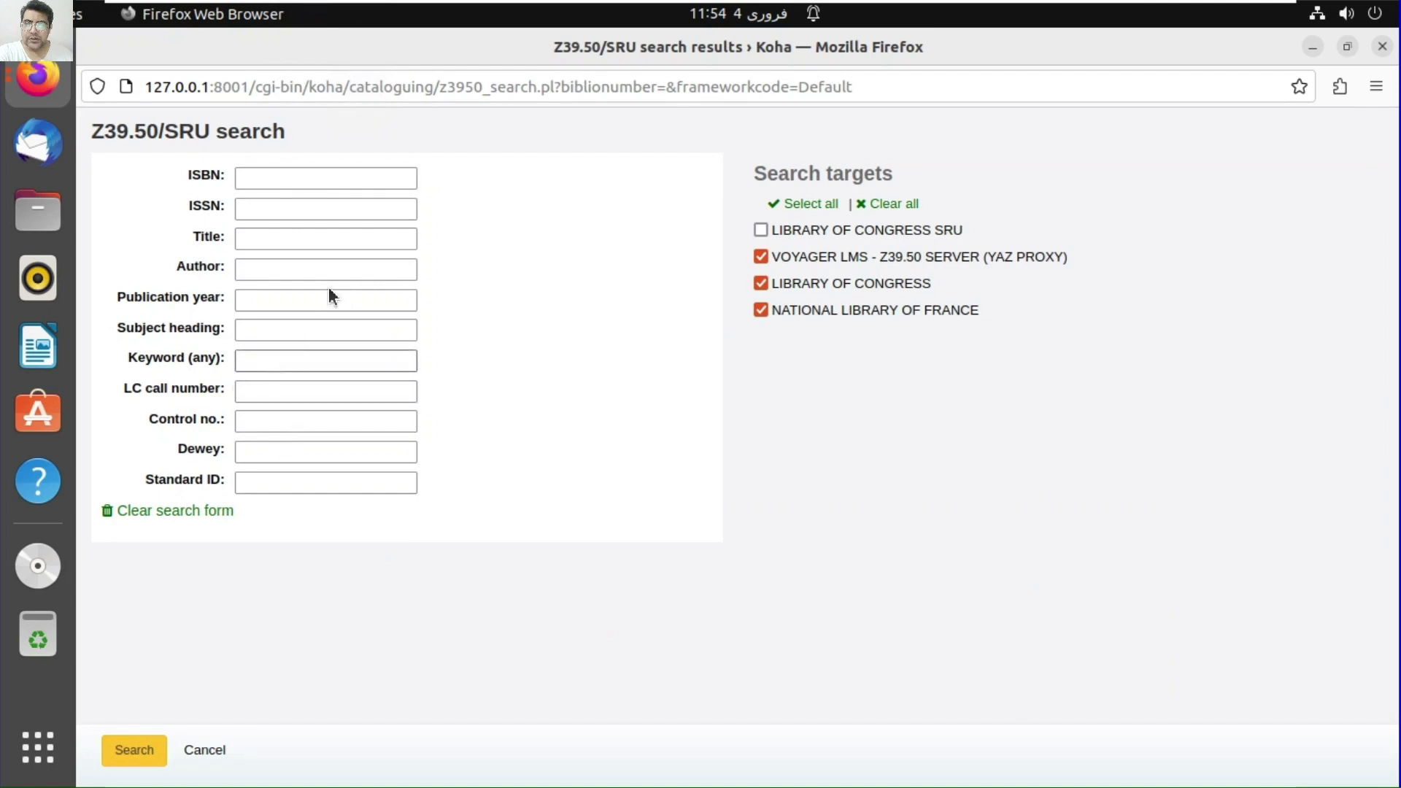
pyautogui.click(275, 216)
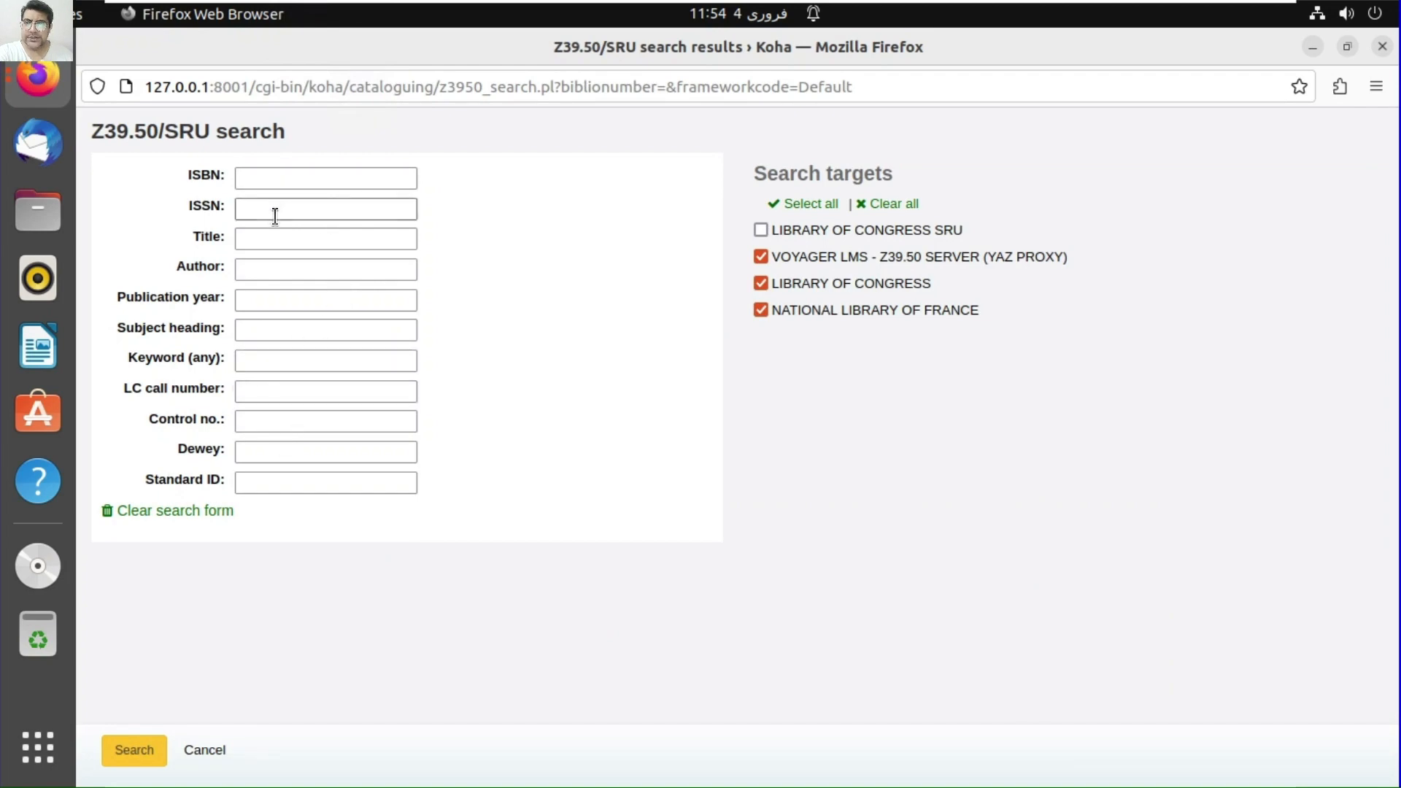
pyautogui.click(1381, 46)
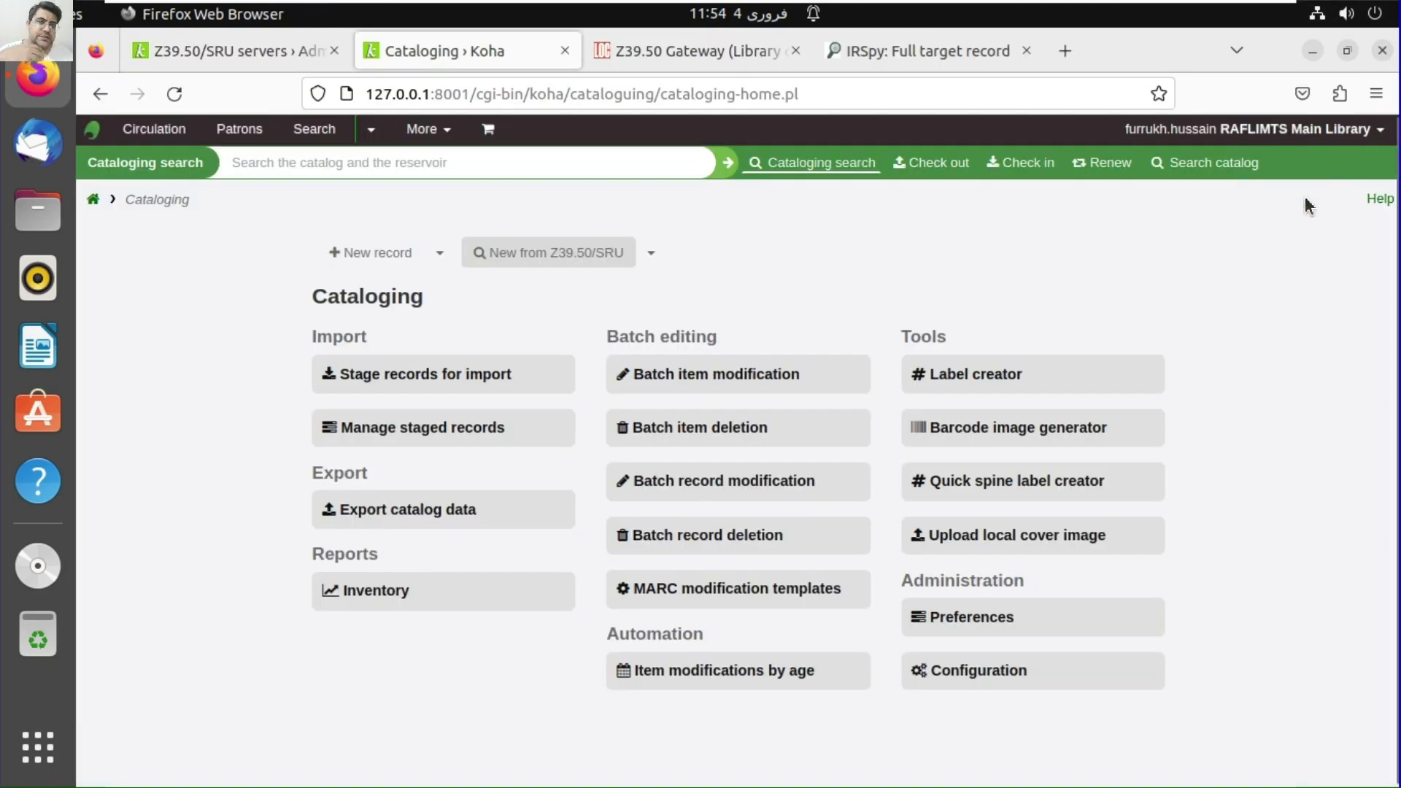
# - Go from Cataloging through the Koha home page to Koha administration and recheck the entries in the Z39.50/SRU server list
pyautogui.click(97, 201)
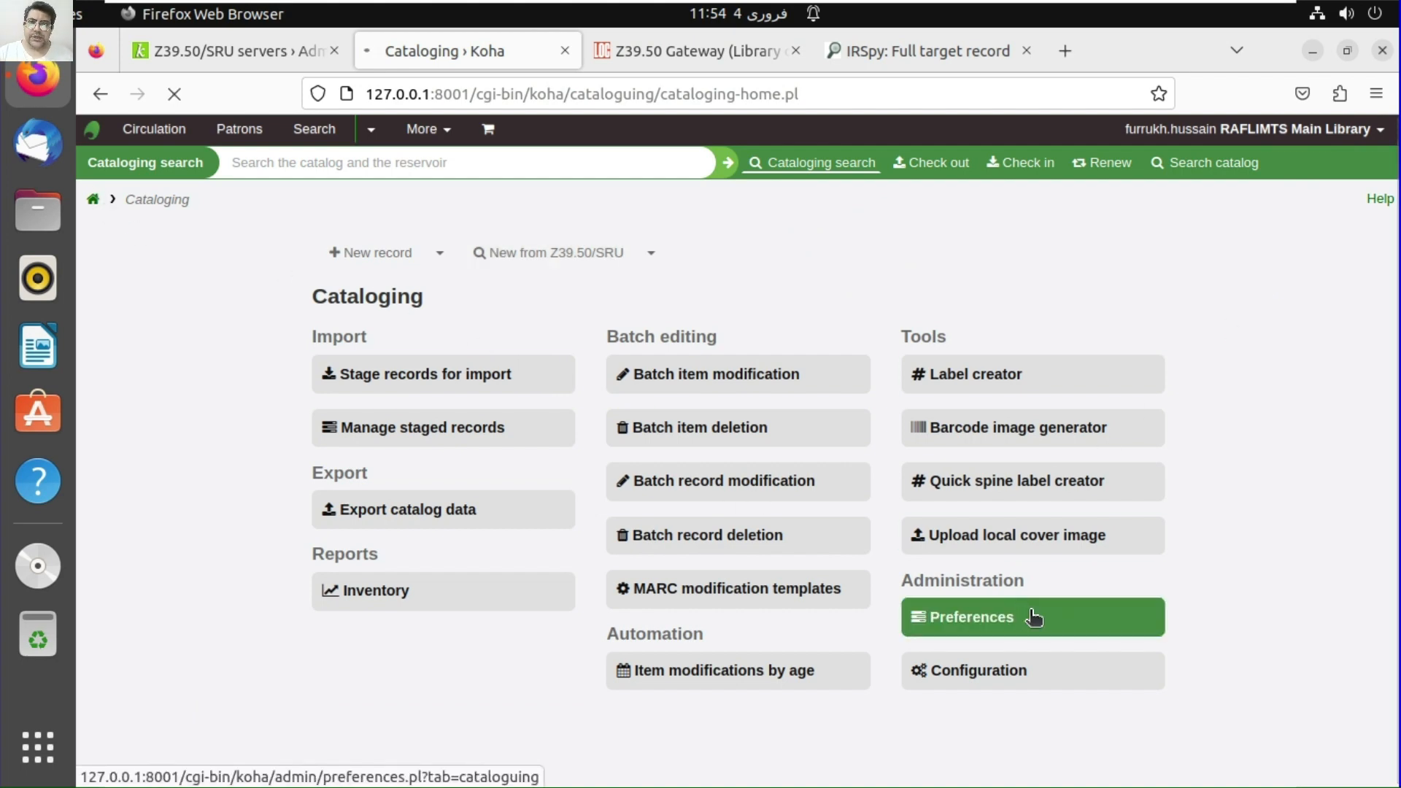
pyautogui.click(261, 54)
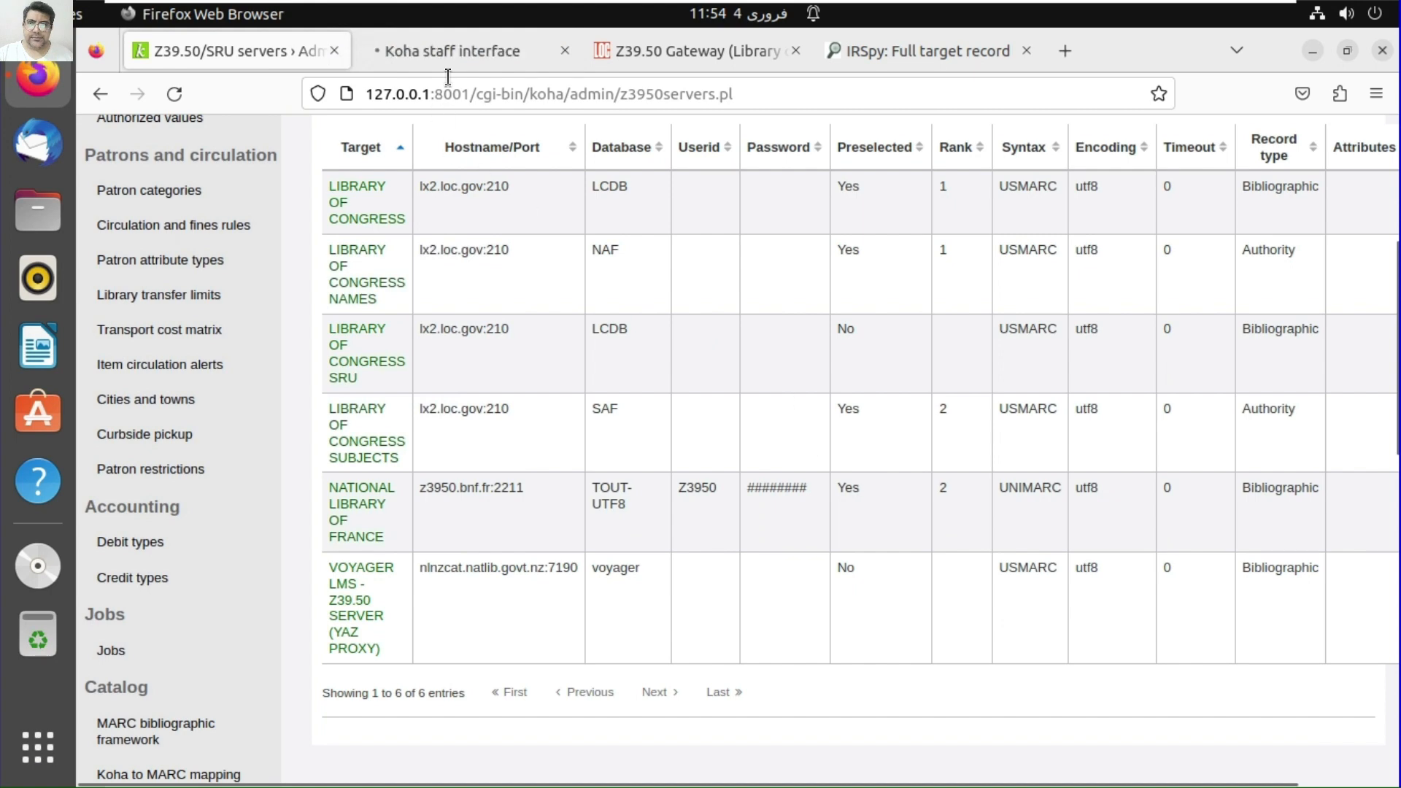
pyautogui.click(448, 53)
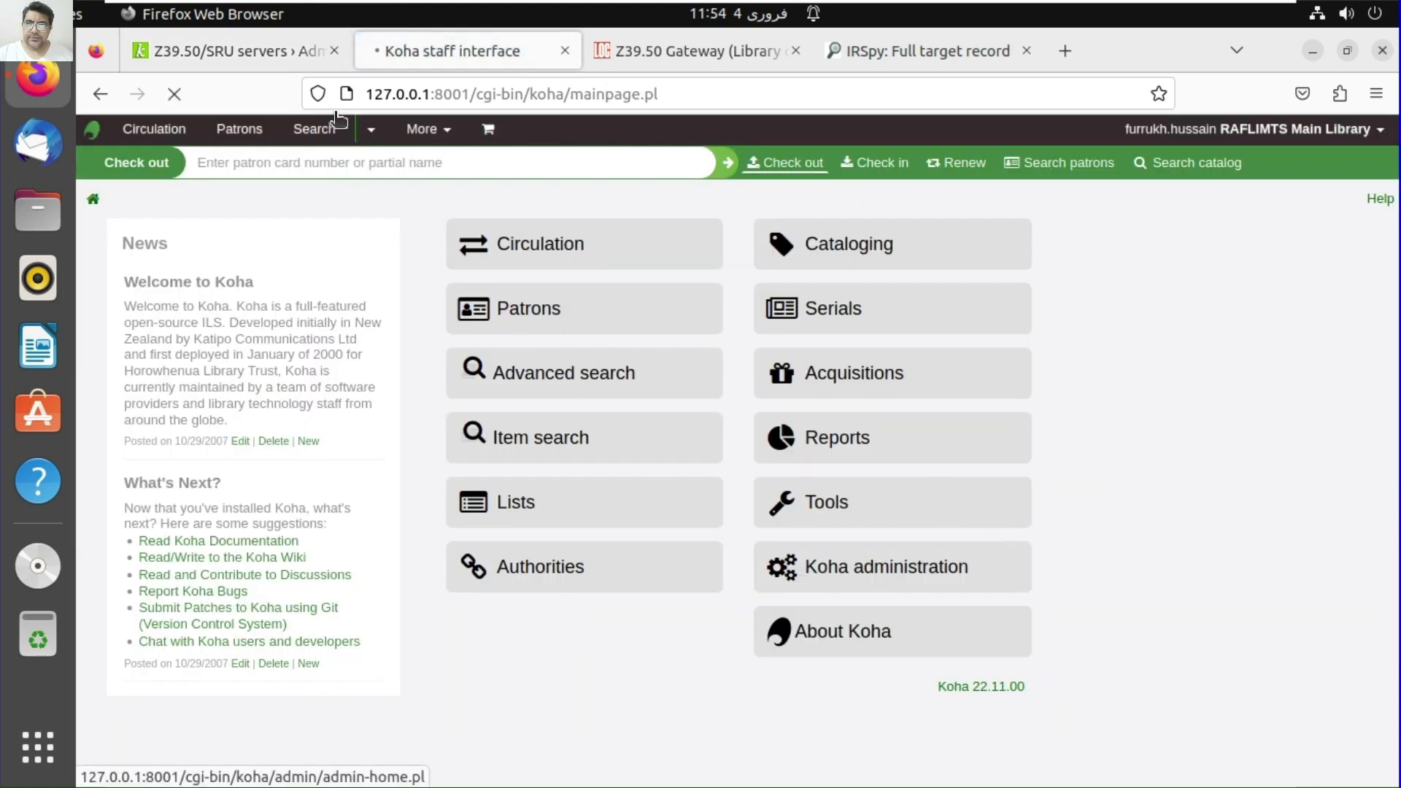
pyautogui.click(280, 50)
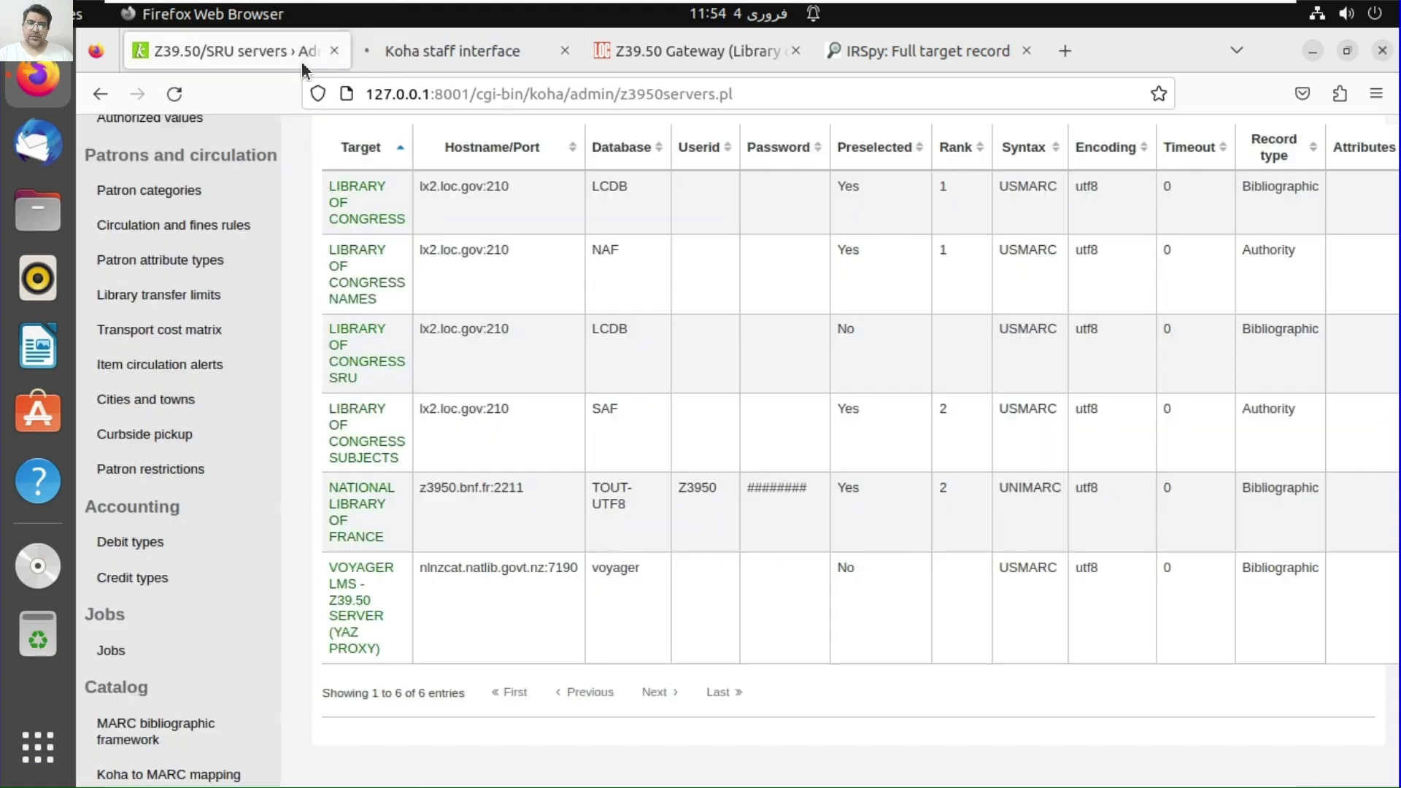
pyautogui.scroll(5, 456, 284)
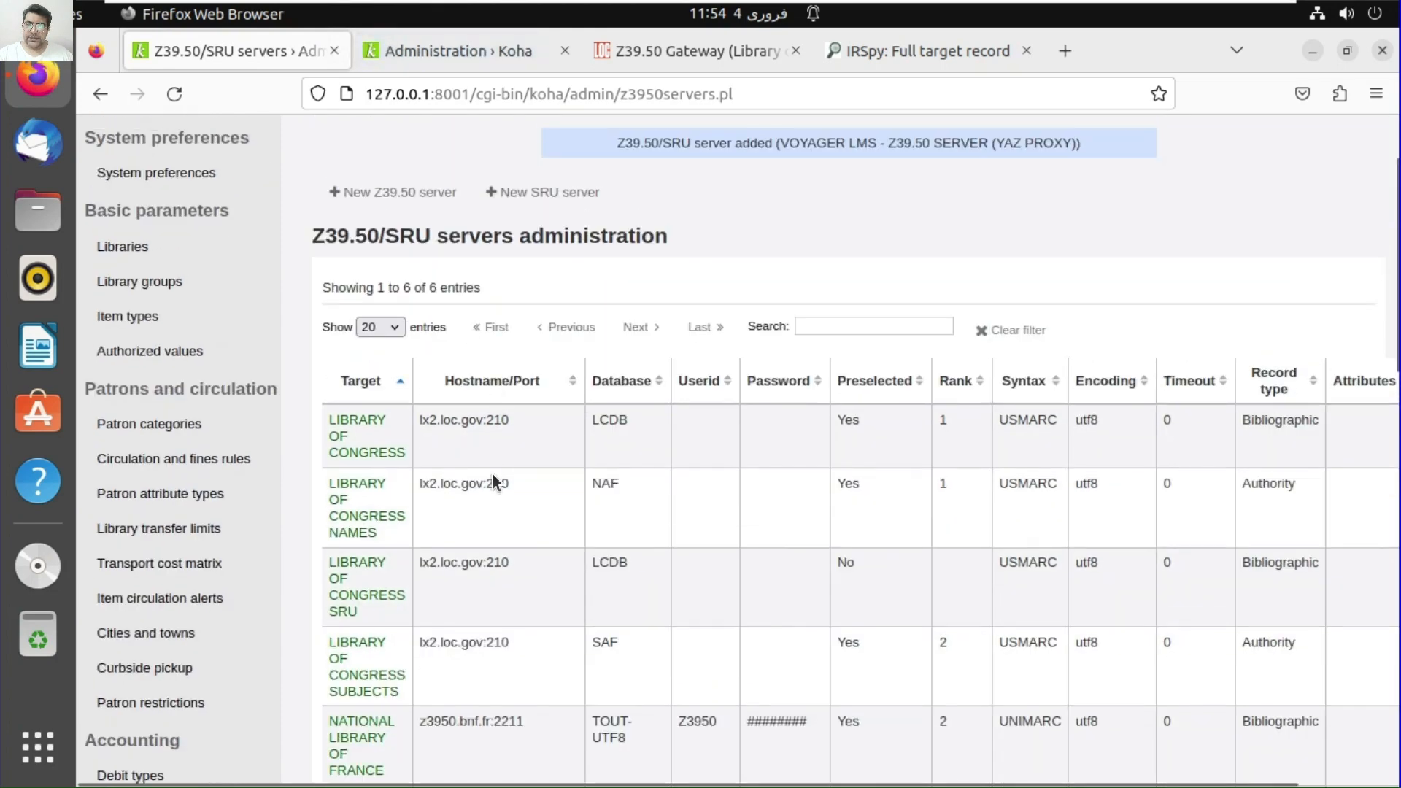
pyautogui.scroll(-5, 490, 479)
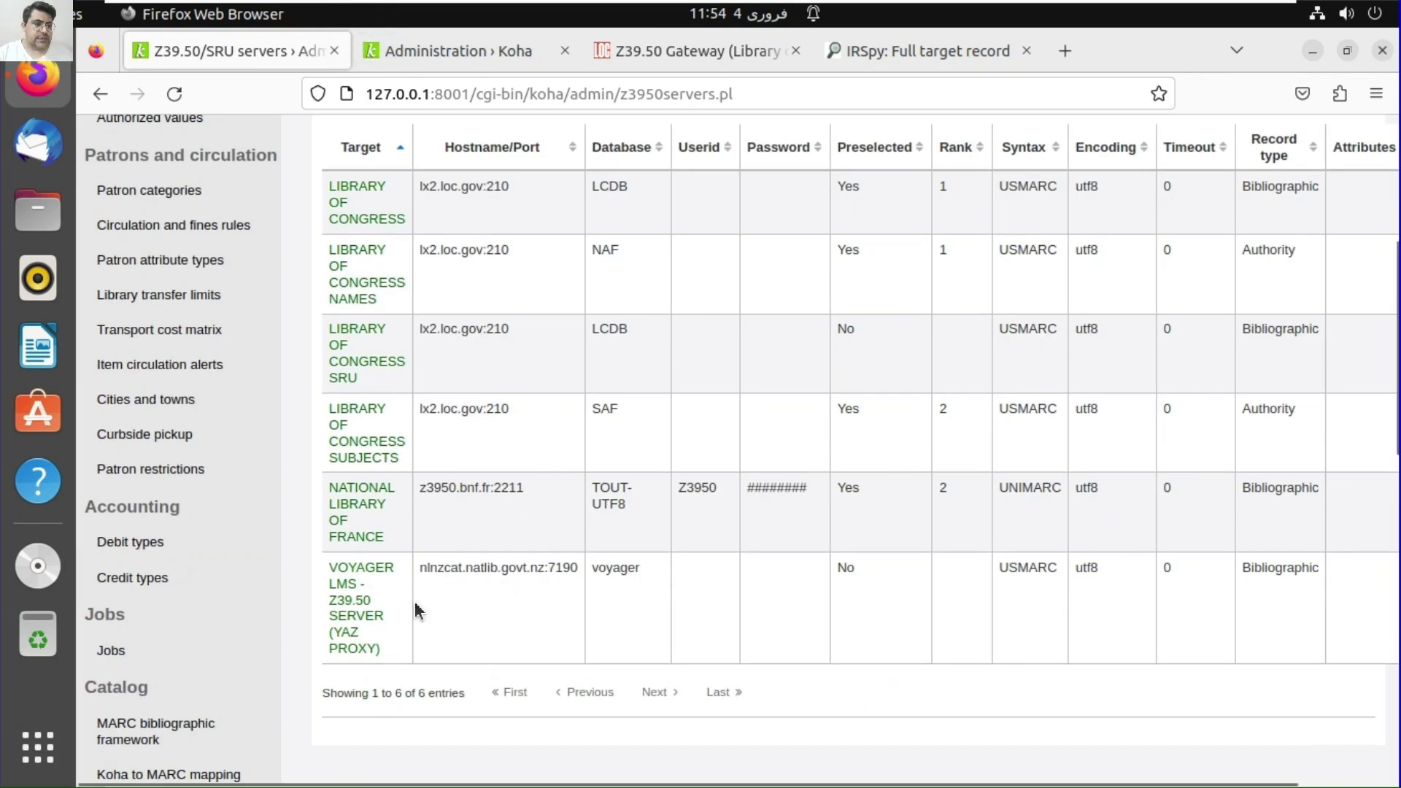
pyautogui.click(934, 58)
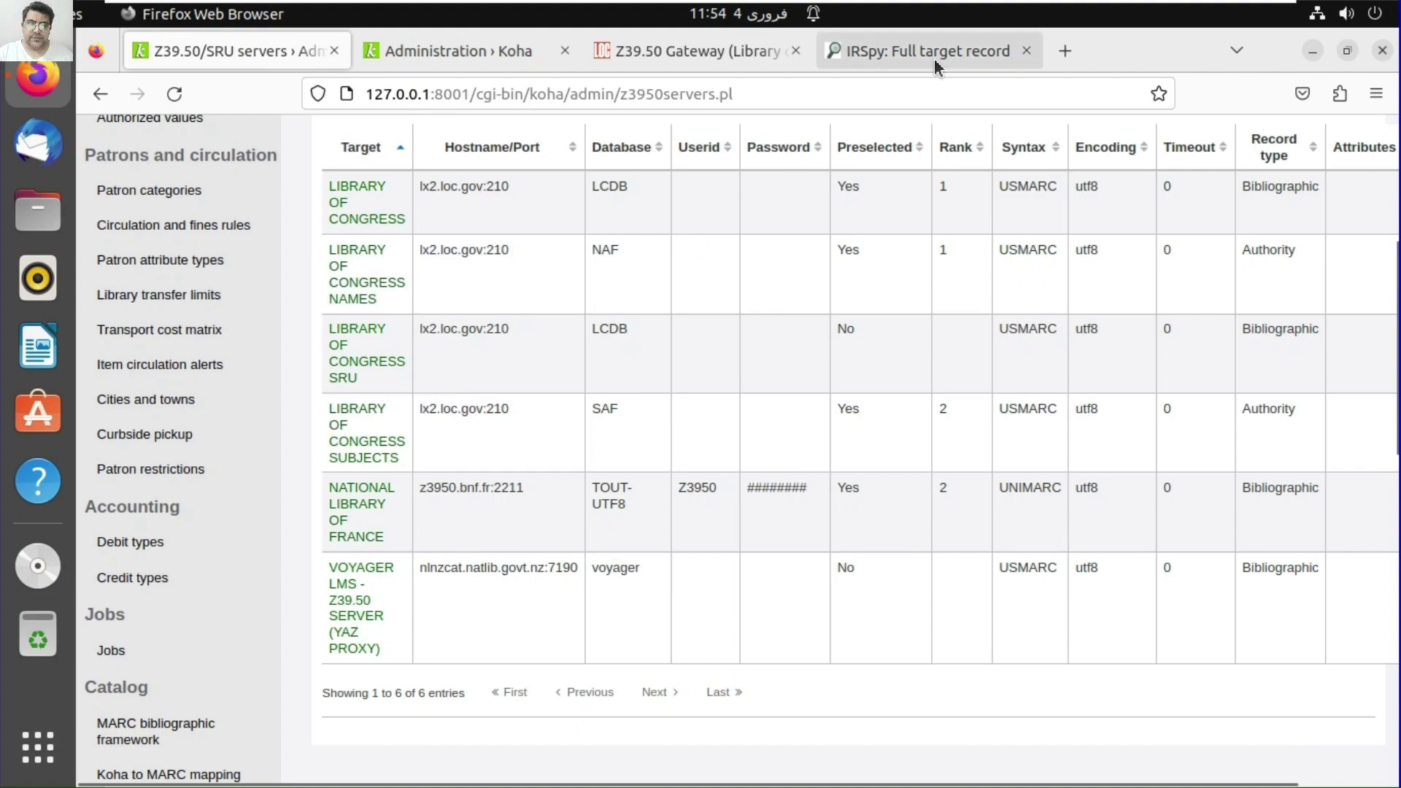
# - Open the SMTP servers settings from Koha administration, start a new SMTP server and examine its name, host and port fields
pyautogui.click(463, 59)
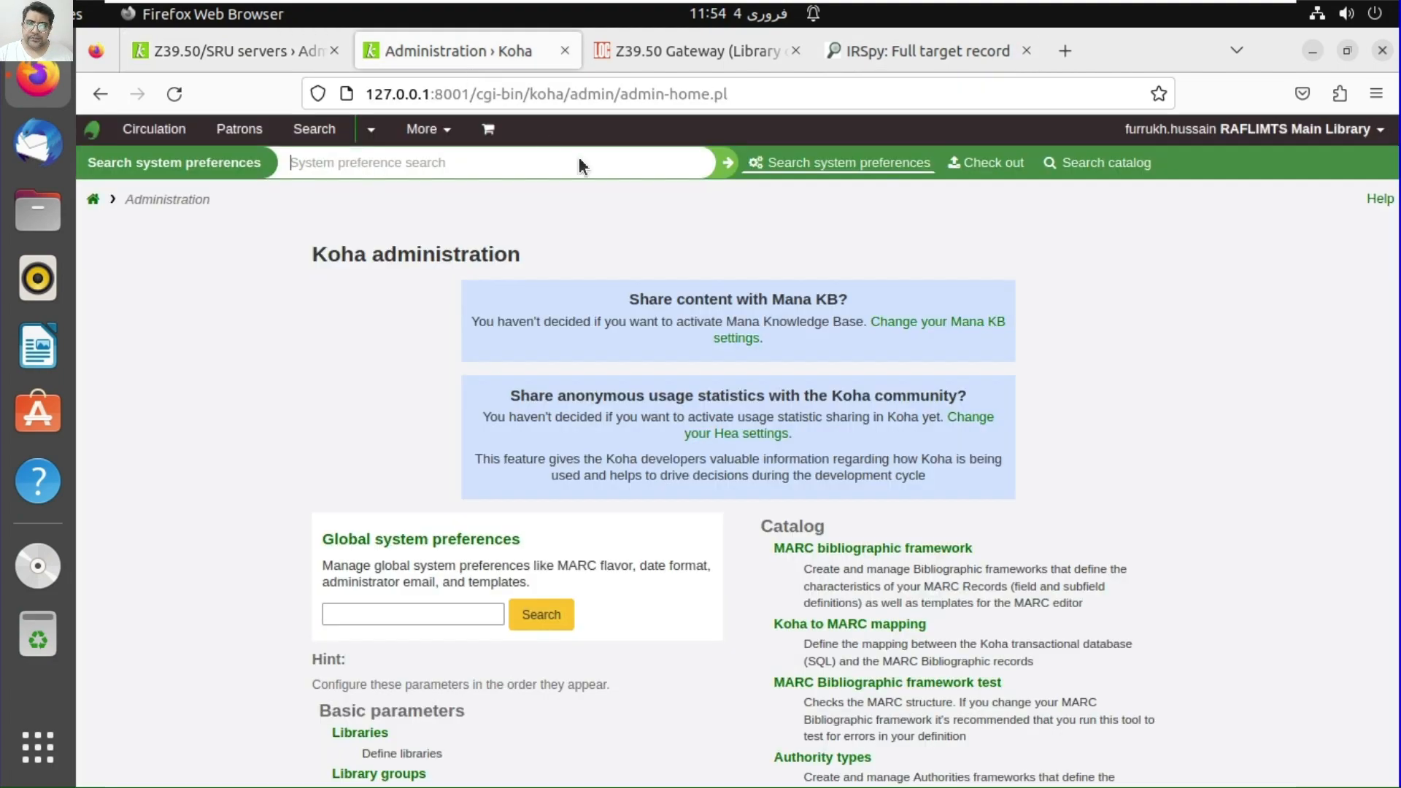
pyautogui.scroll(-15, 795, 569)
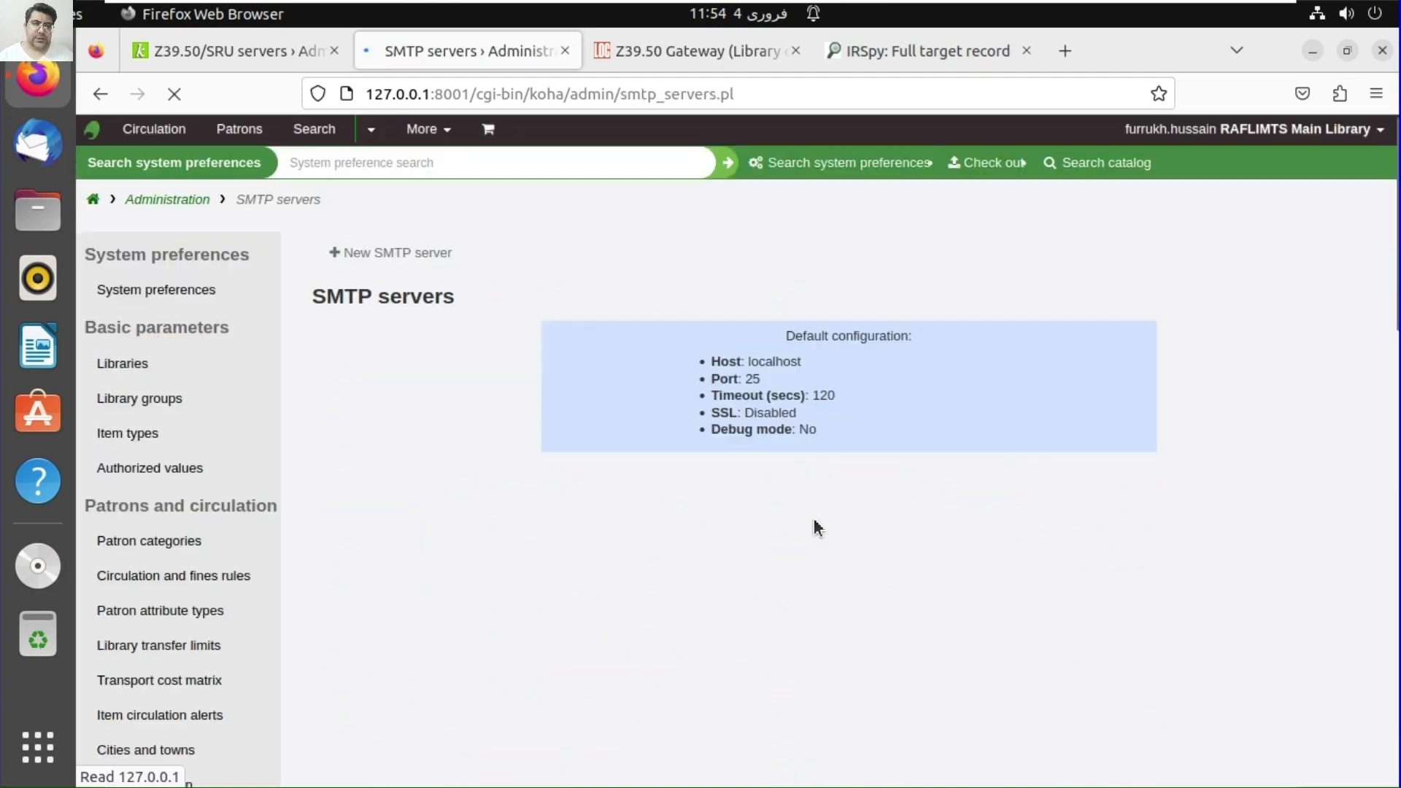
pyautogui.click(411, 252)
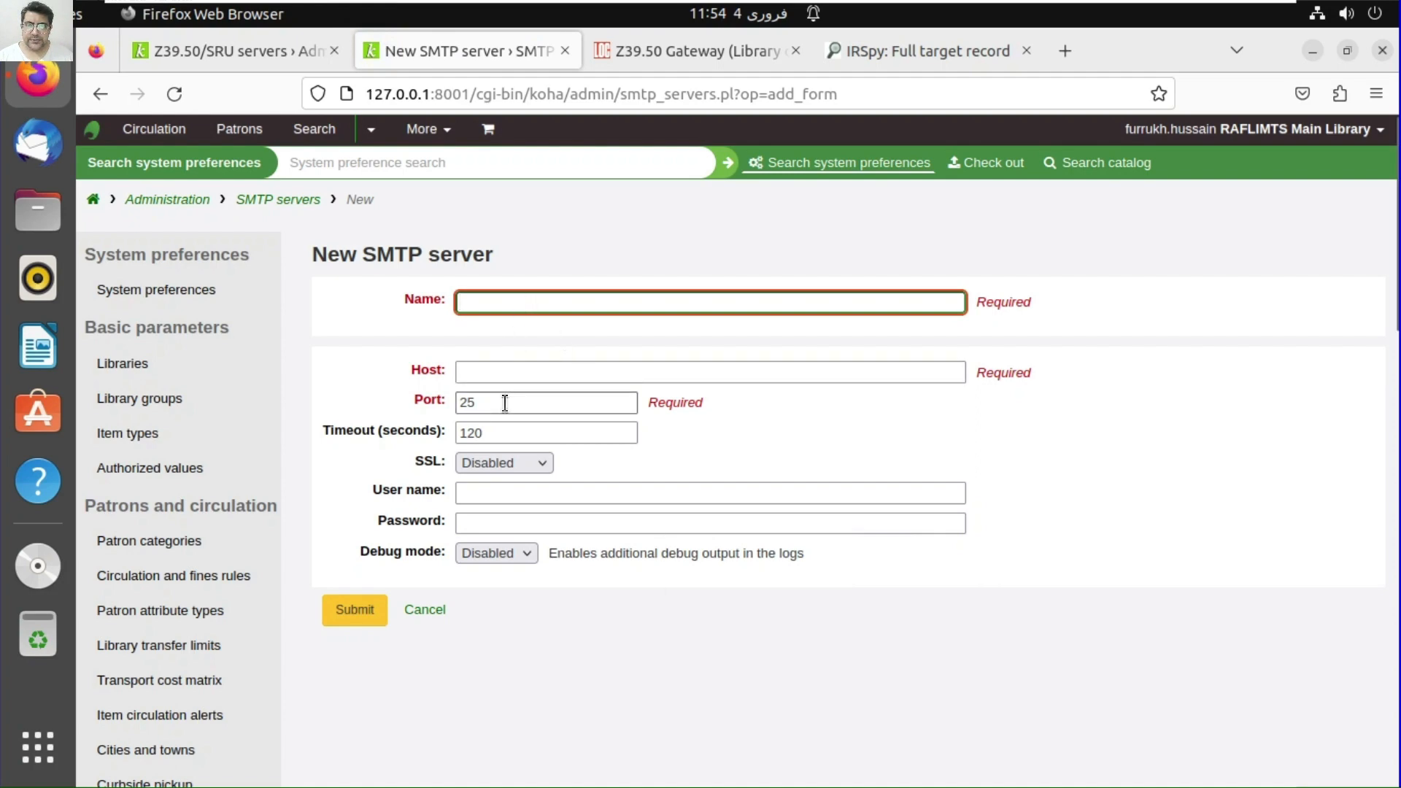
pyautogui.click(504, 403)
pyautogui.click(486, 303)
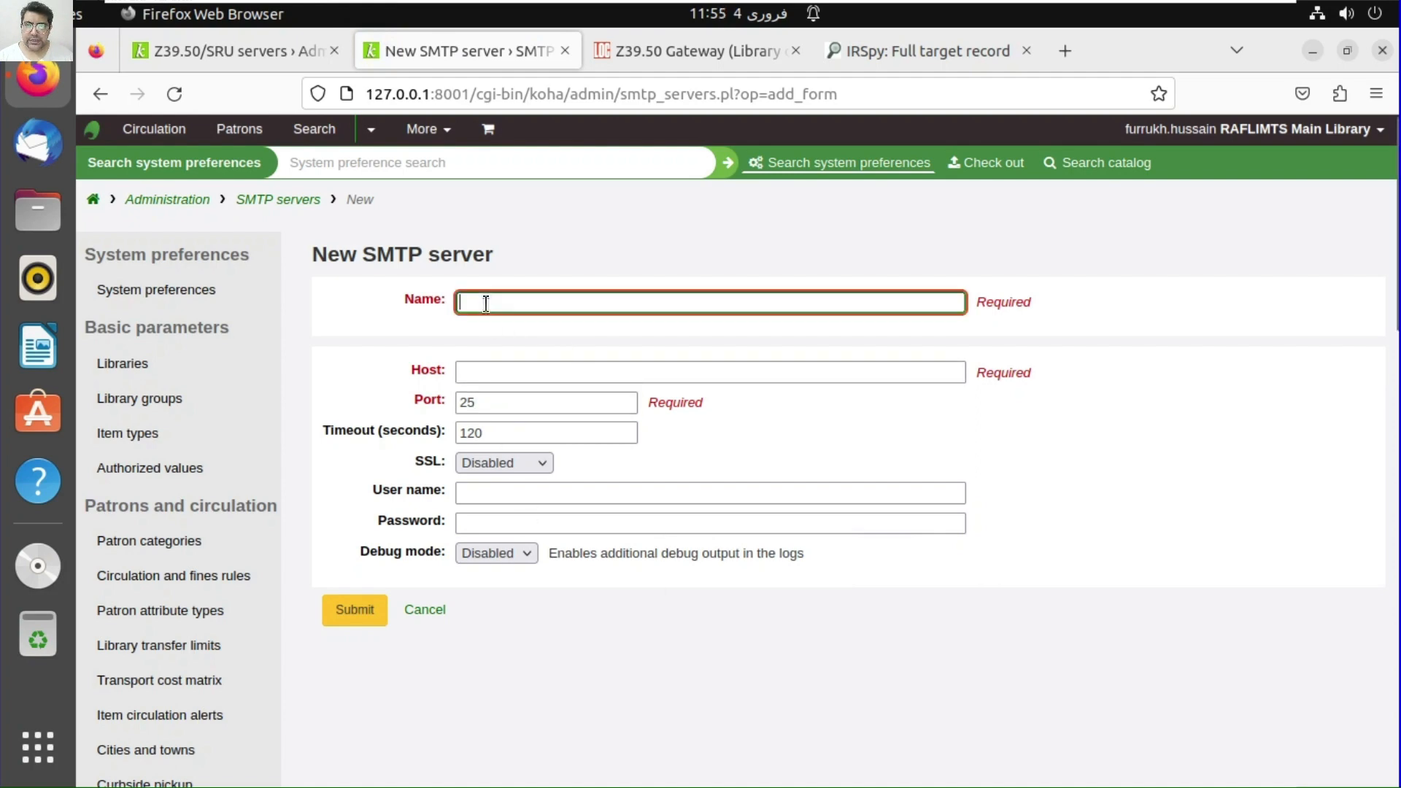
pyautogui.click(493, 373)
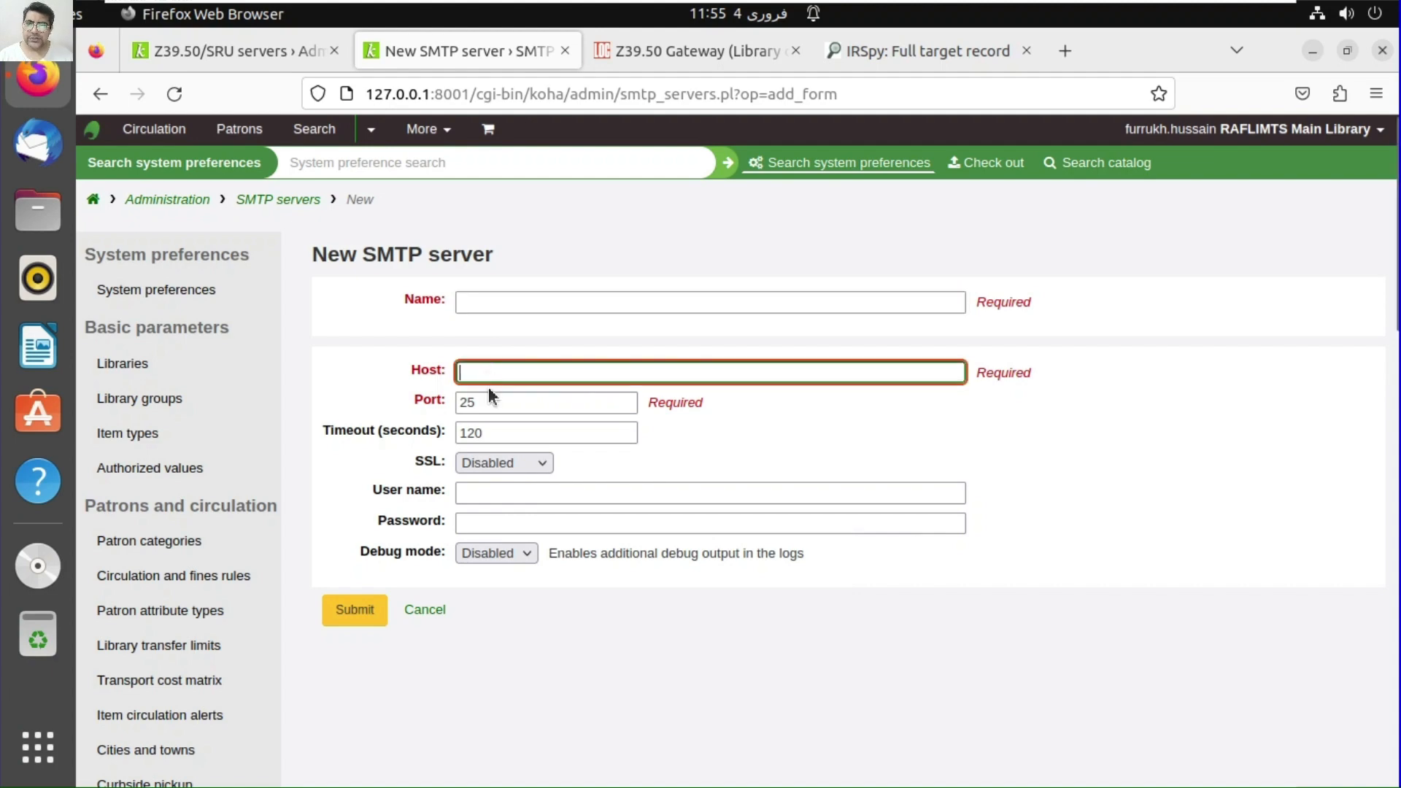
pyautogui.click(489, 400)
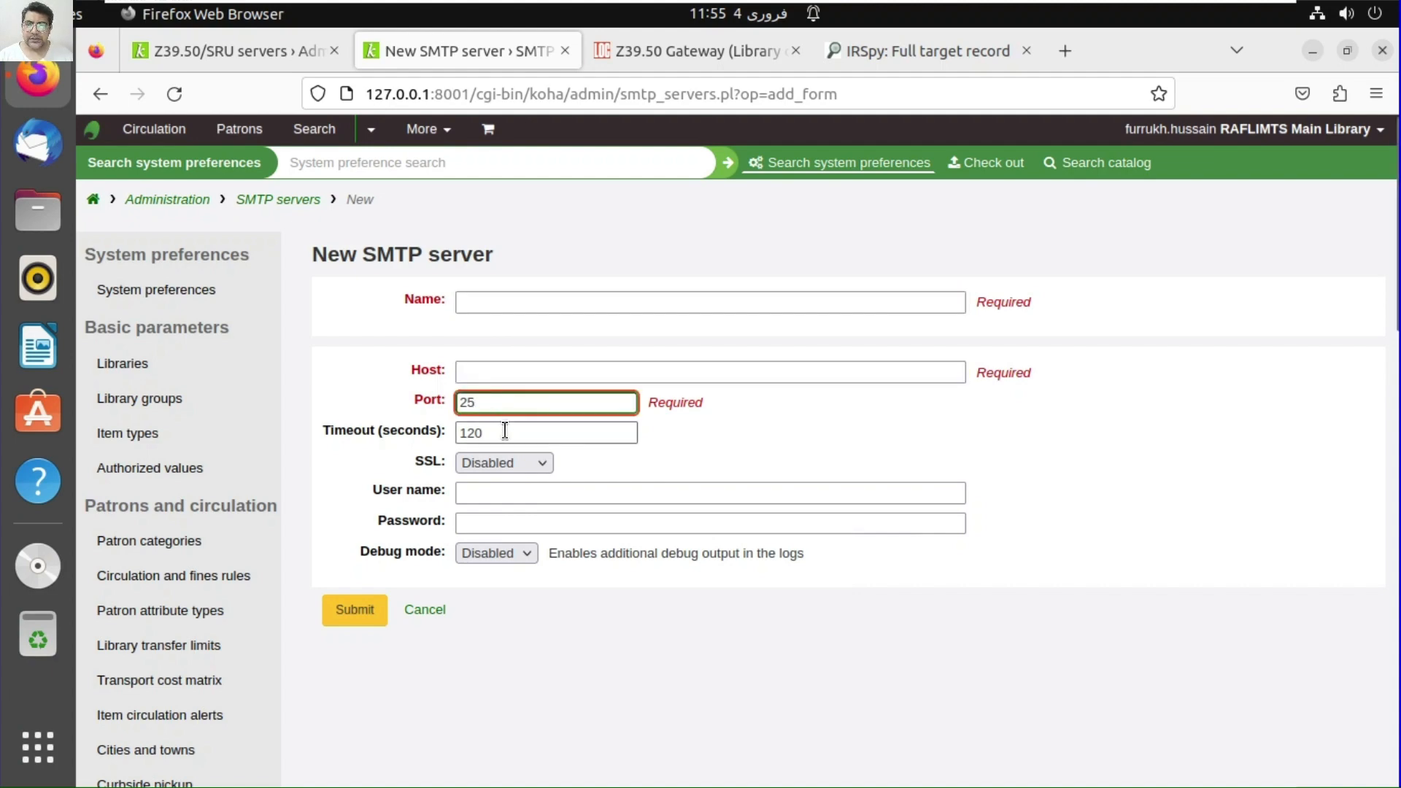
# - Try the SSL option for the new SMTP server, check the user name field and cancel the form
pyautogui.click(506, 464)
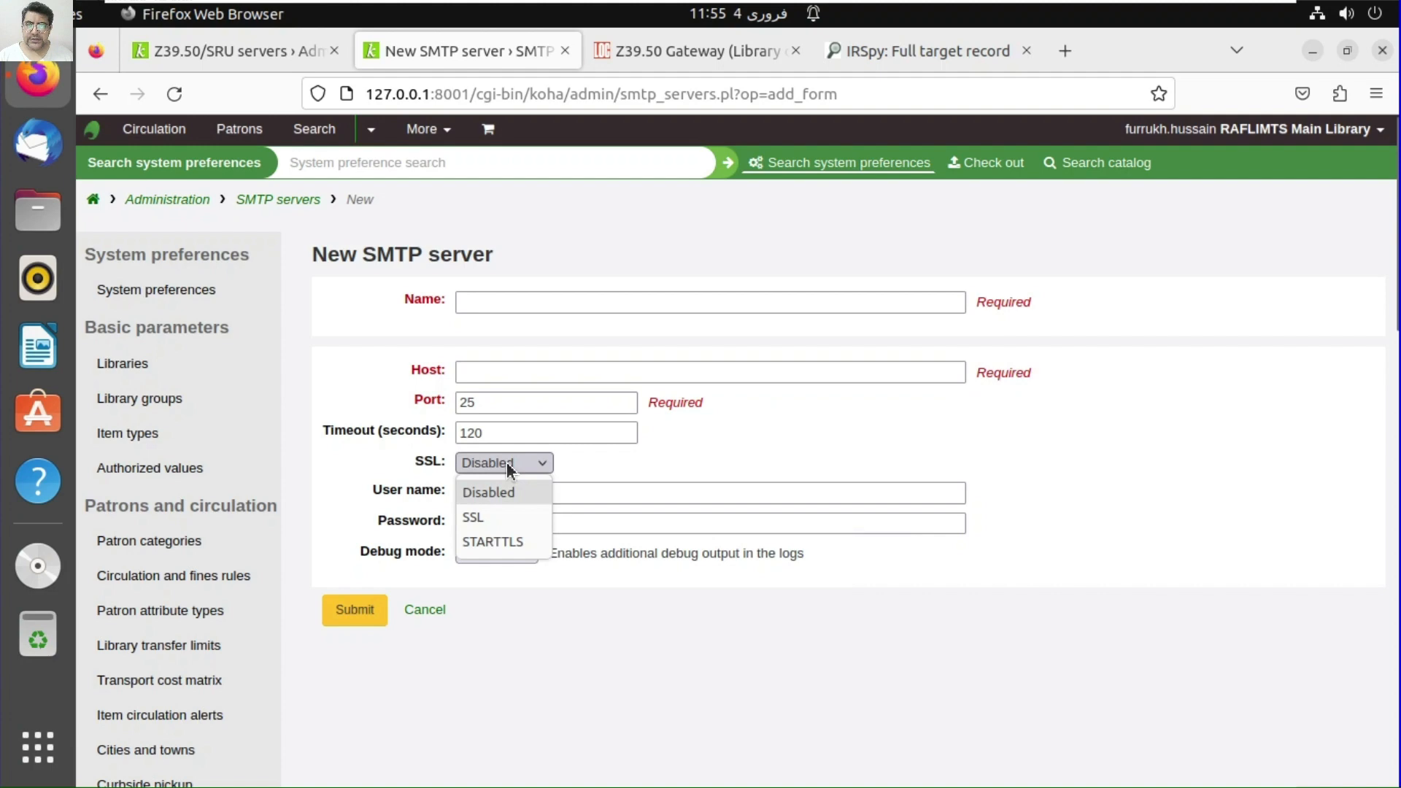
pyautogui.click(501, 518)
pyautogui.click(476, 493)
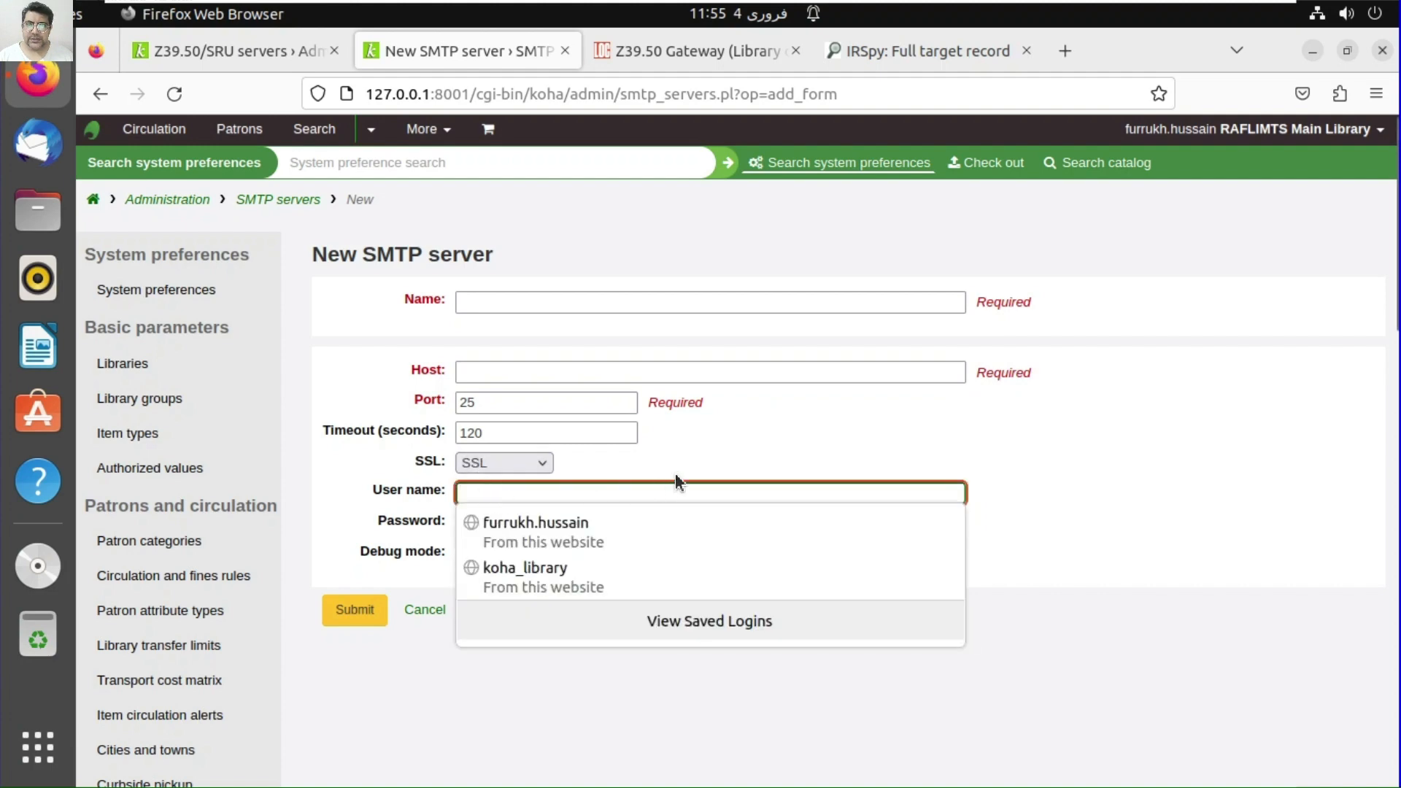
pyautogui.click(708, 460)
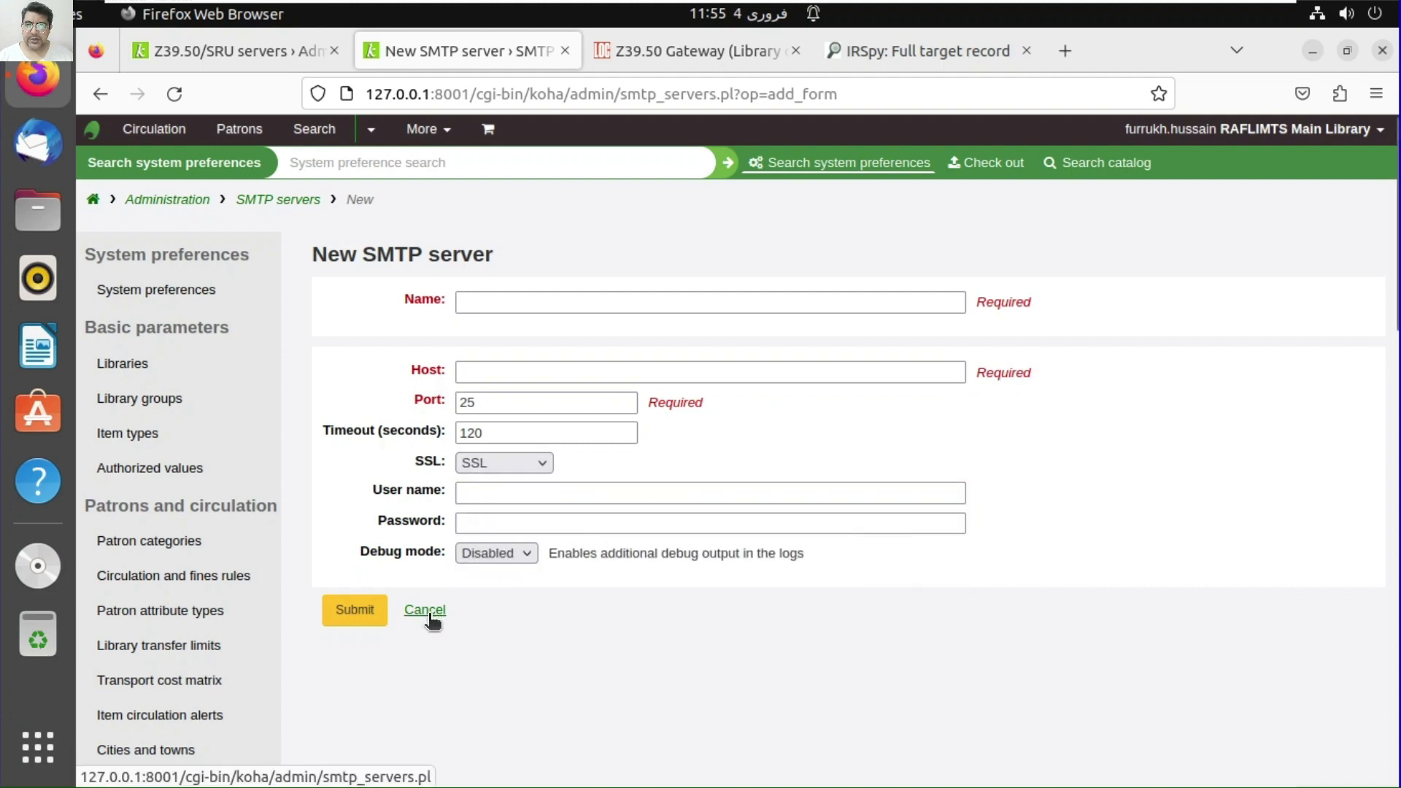
pyautogui.click(428, 612)
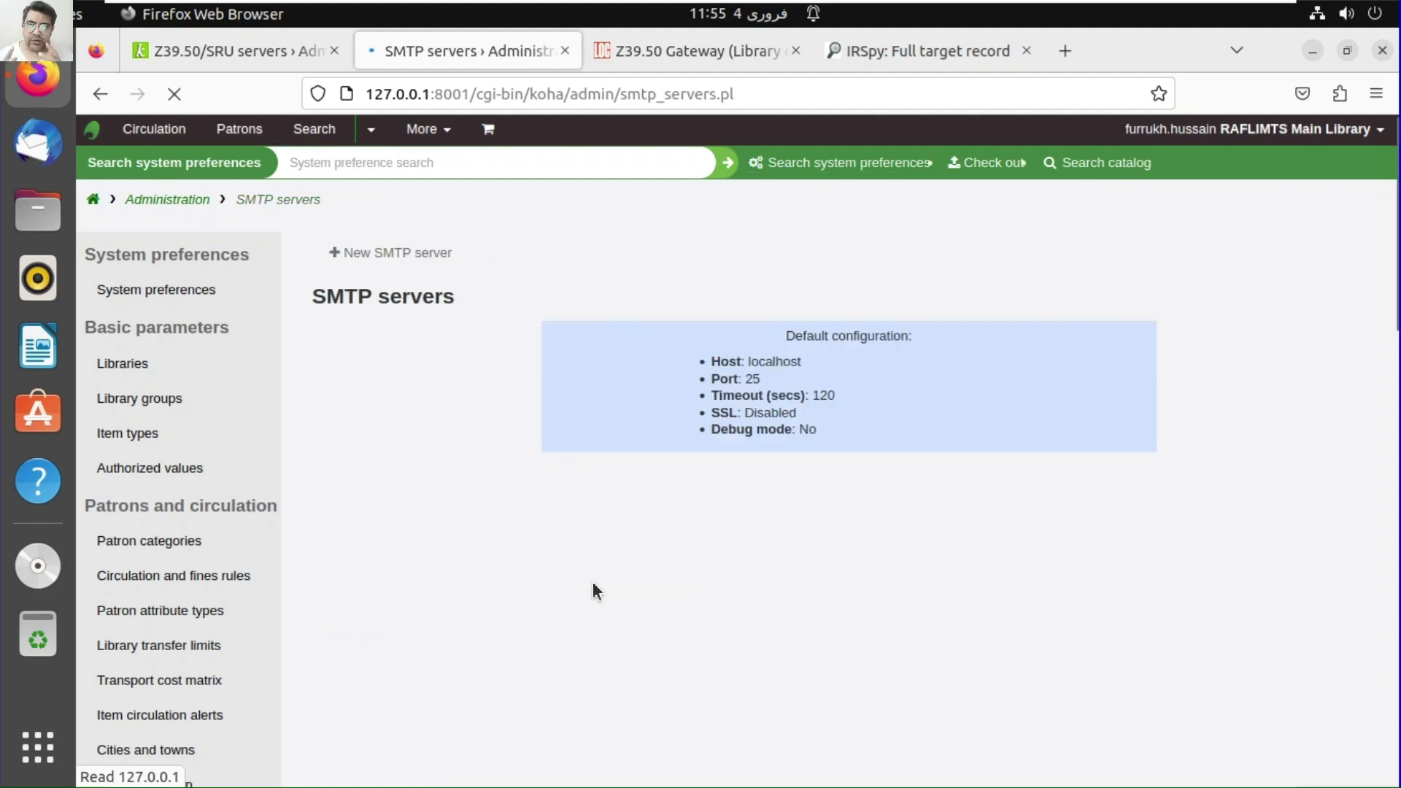
# - Review the Audio alerts page from Koha administration, and the tables offered under Additional fields
pyautogui.click(195, 209)
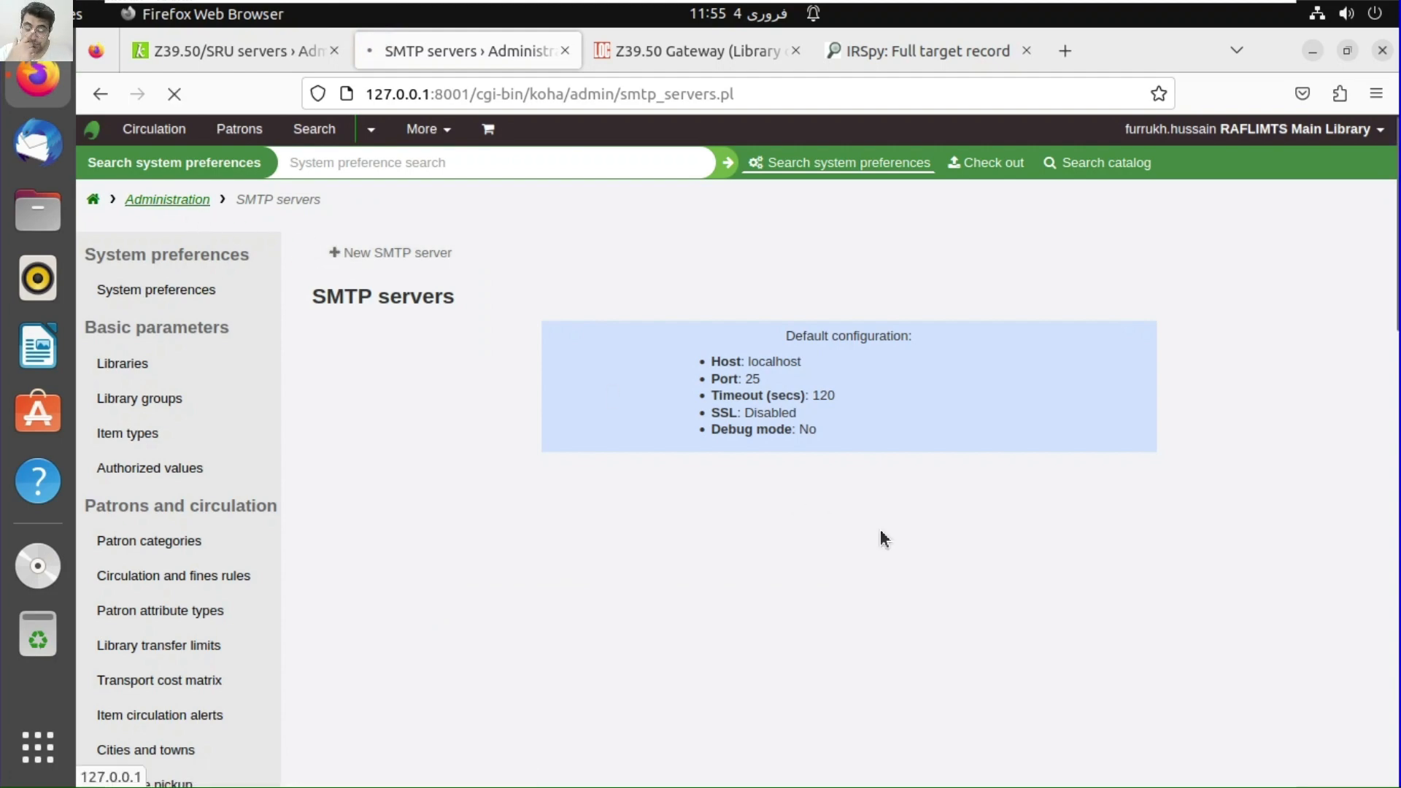
pyautogui.scroll(-5, 884, 533)
pyautogui.scroll(-8, 889, 528)
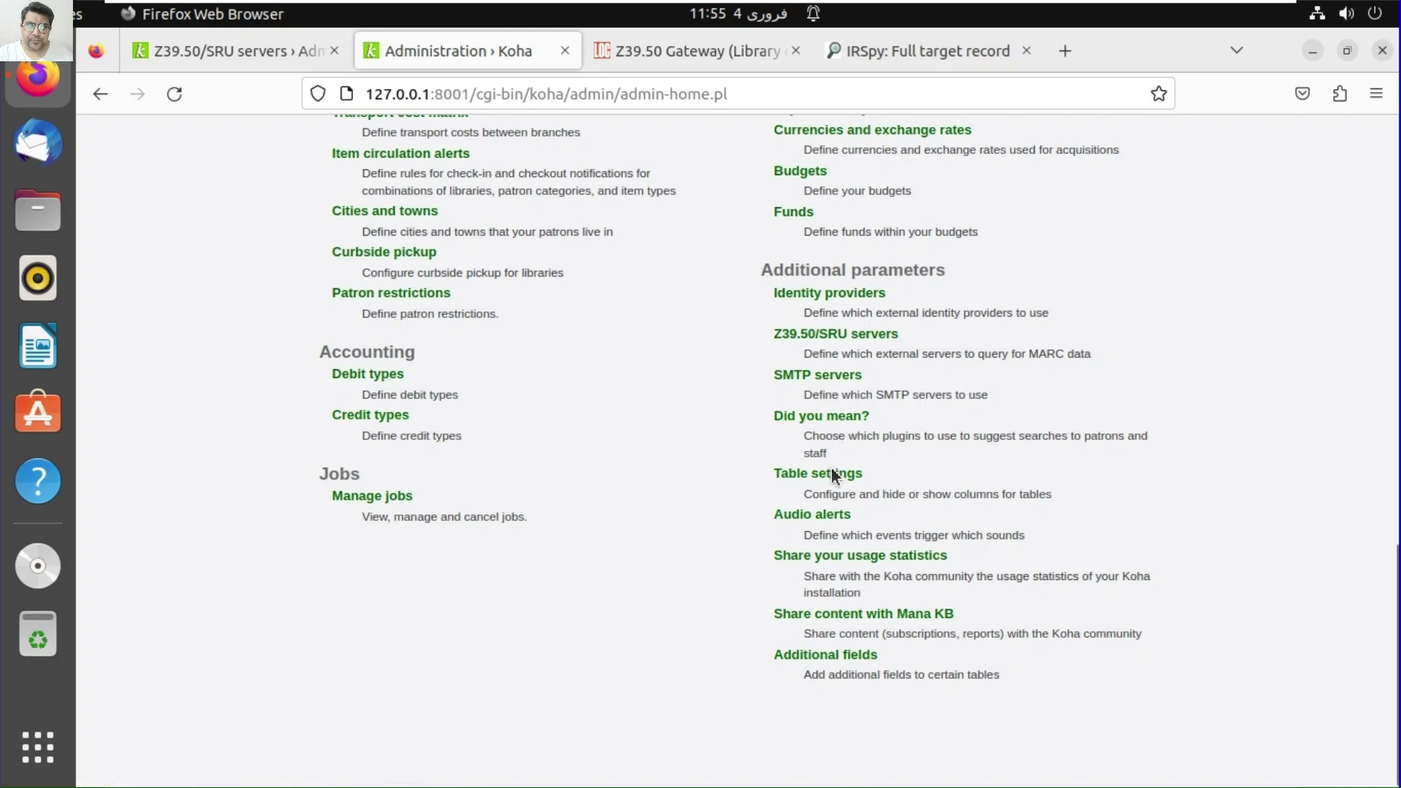
pyautogui.click(809, 515)
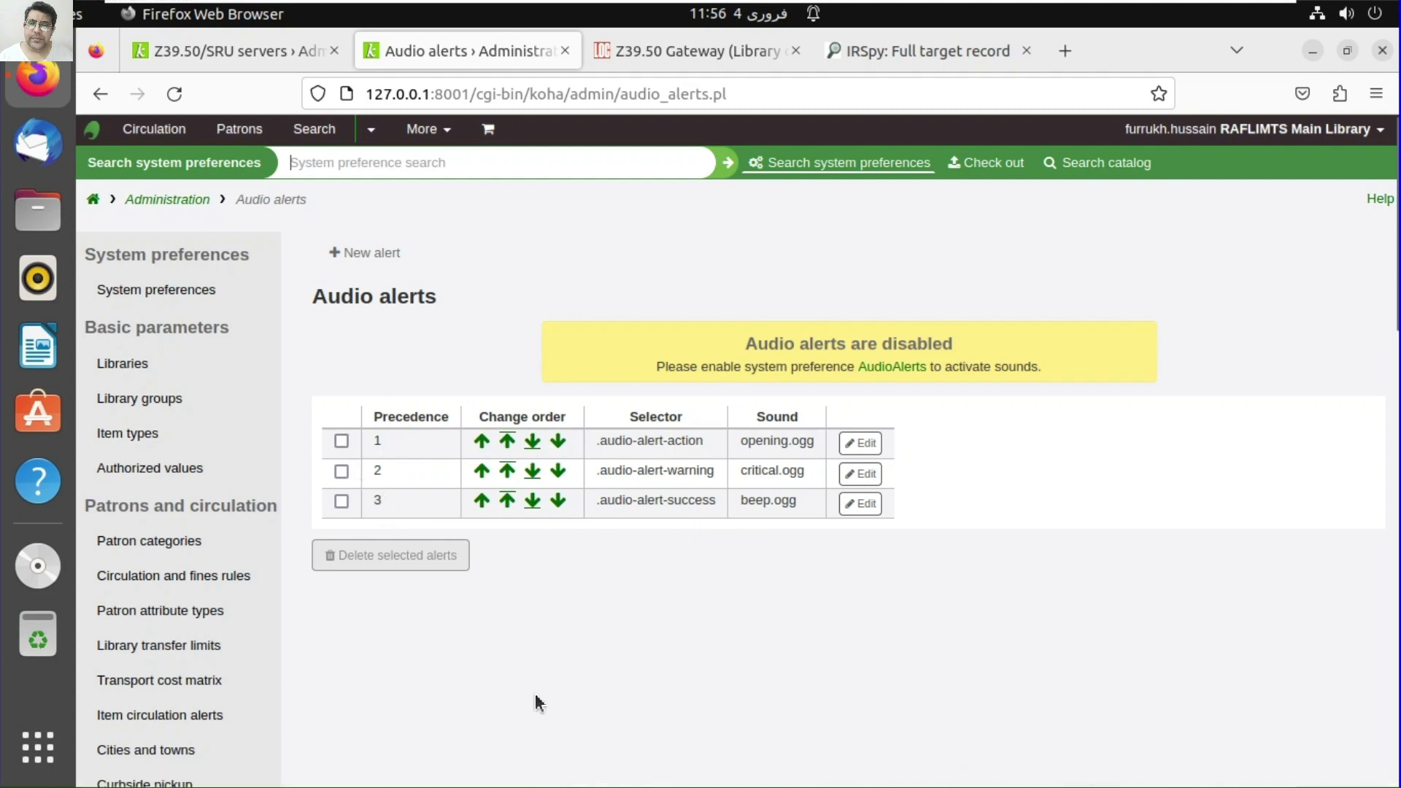
pyautogui.click(168, 199)
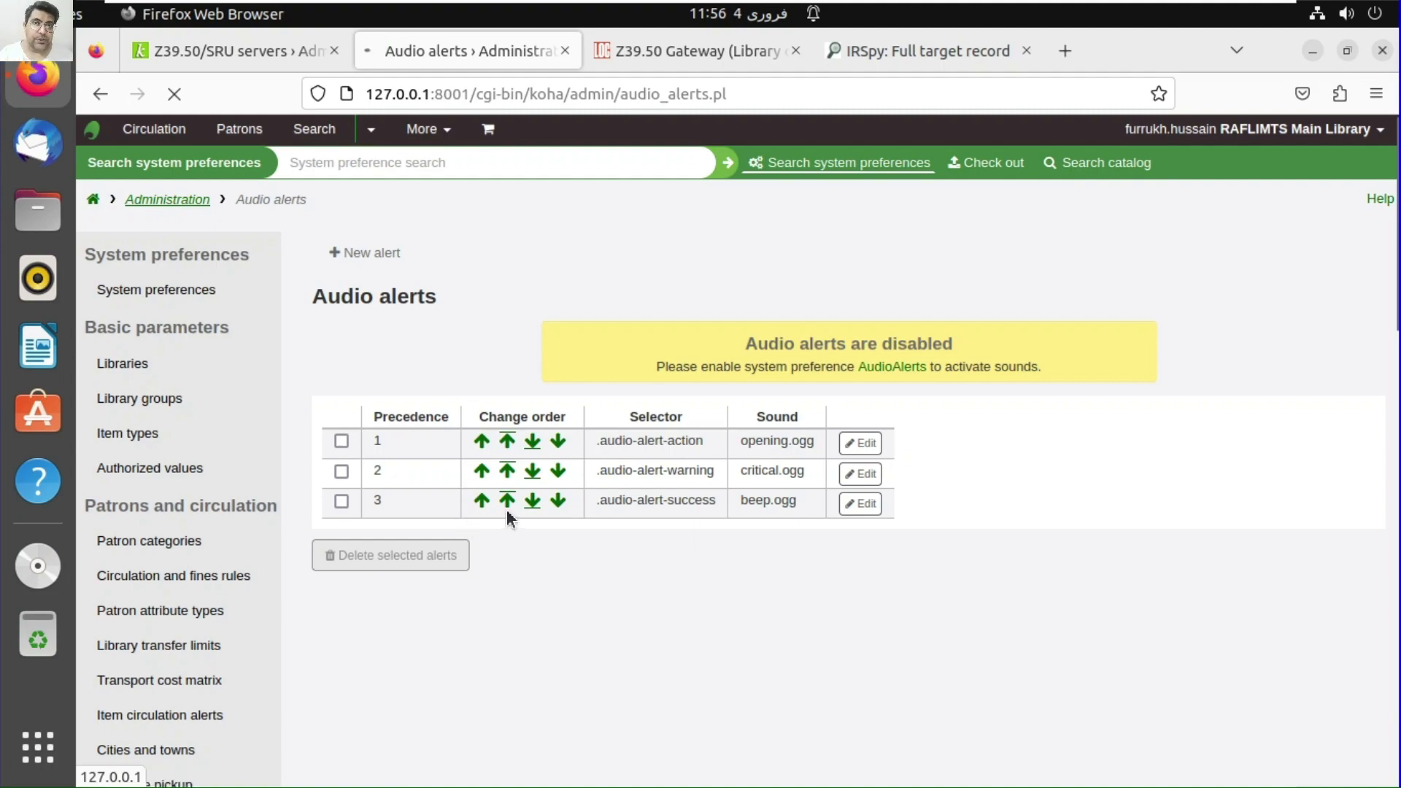
pyautogui.scroll(-15, 810, 562)
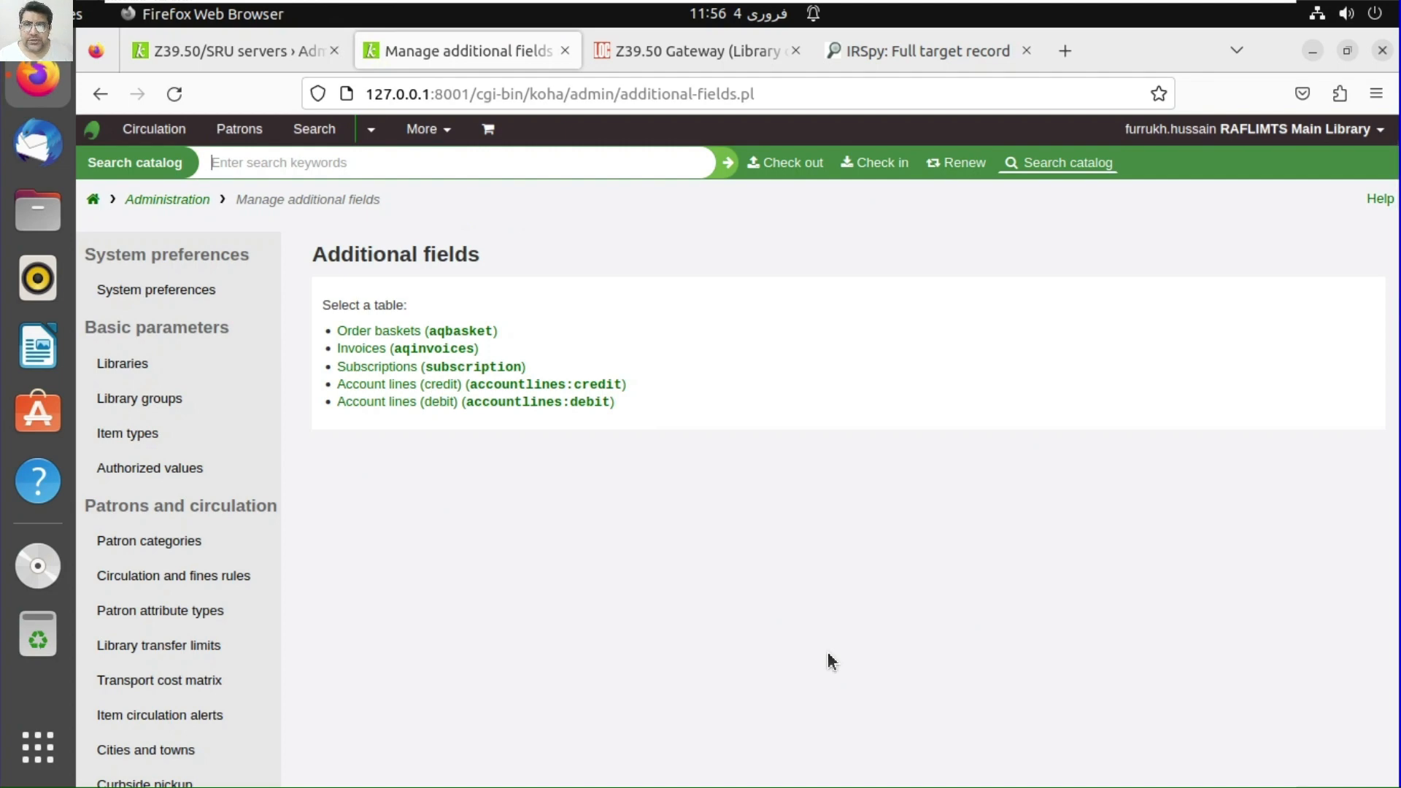
# - Return to Koha administration and look over all its sections, from basic parameters and catalog to accounting, jobs and additional parameters
pyautogui.click(171, 199)
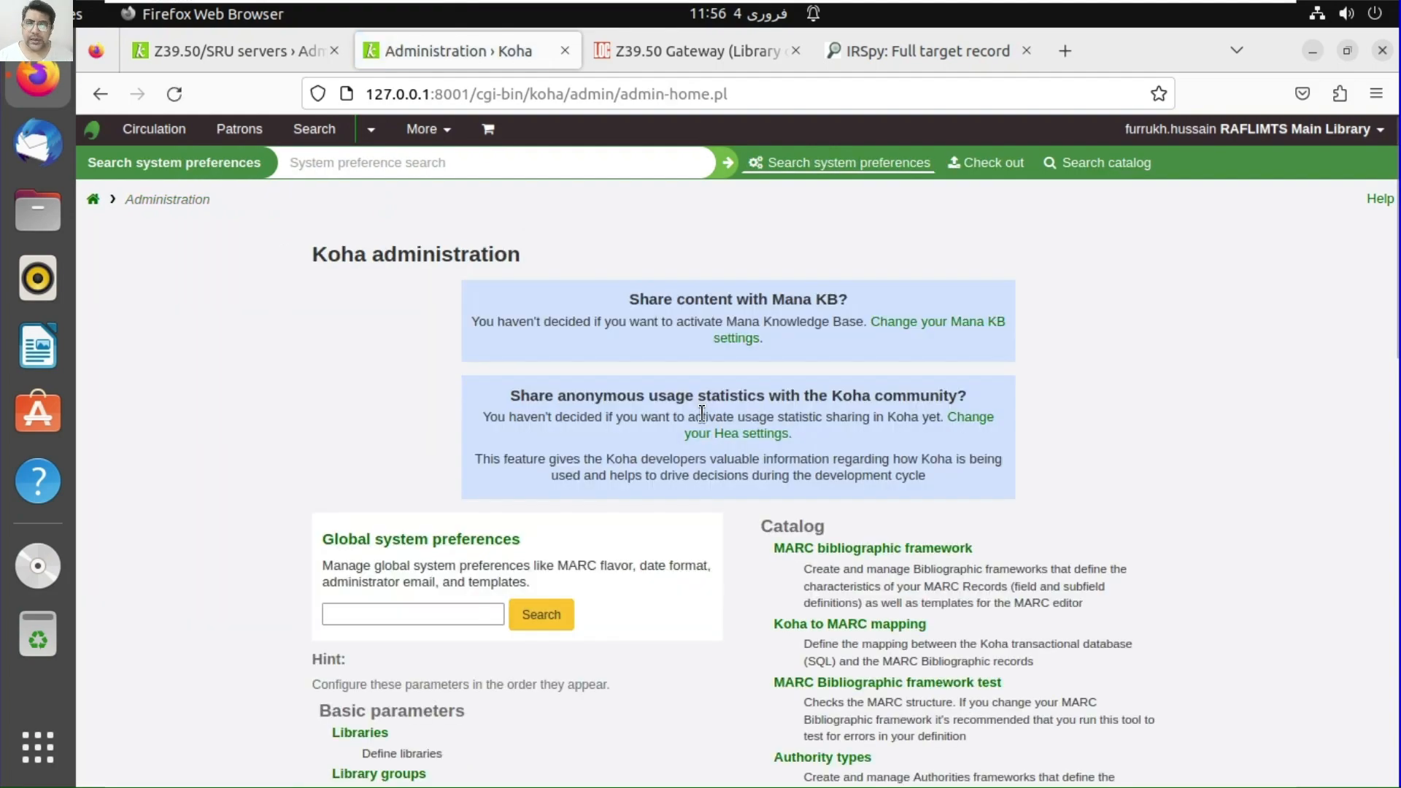
pyautogui.scroll(-1, 710, 413)
pyautogui.scroll(-5, 397, 431)
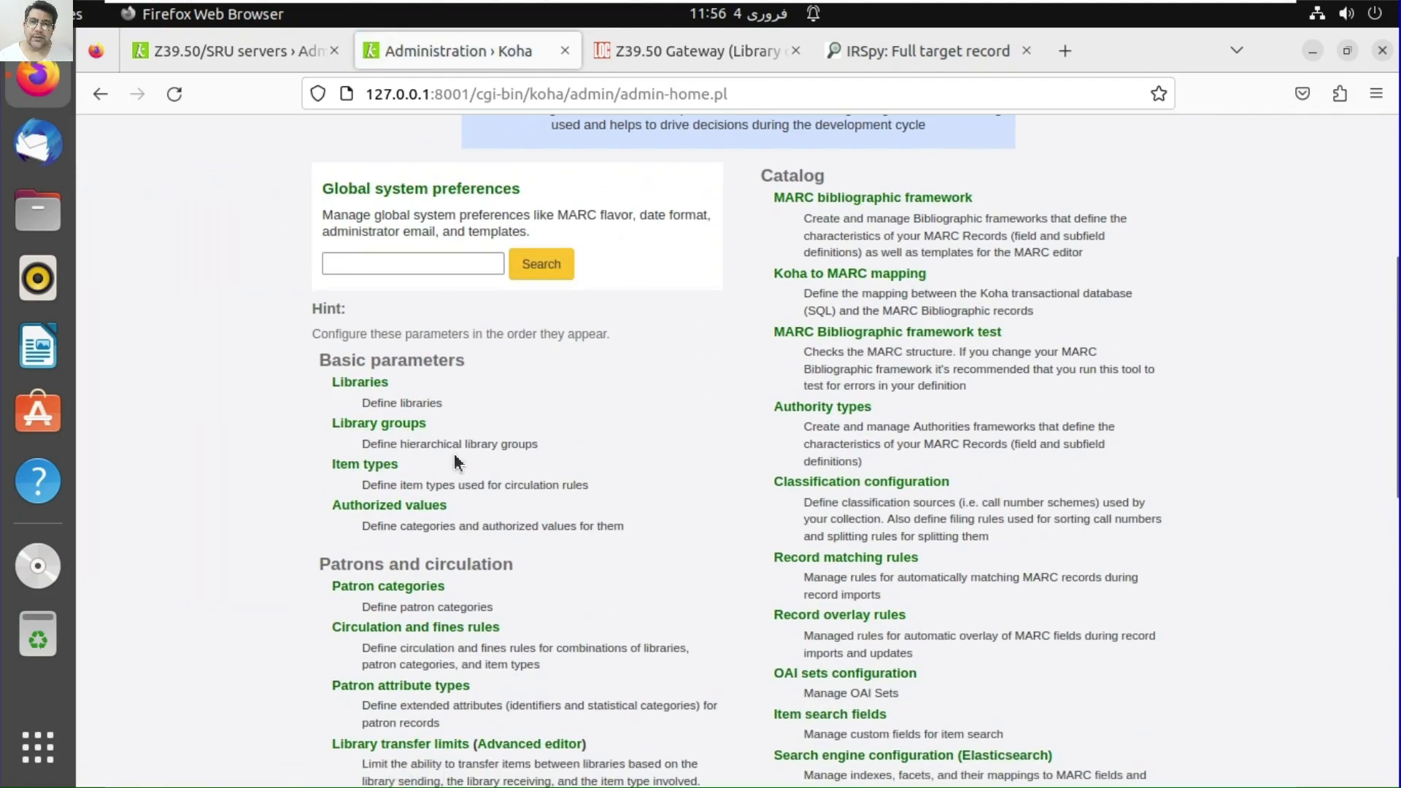
pyautogui.scroll(-3, 435, 426)
pyautogui.scroll(-7, 434, 425)
pyautogui.scroll(-2, 532, 453)
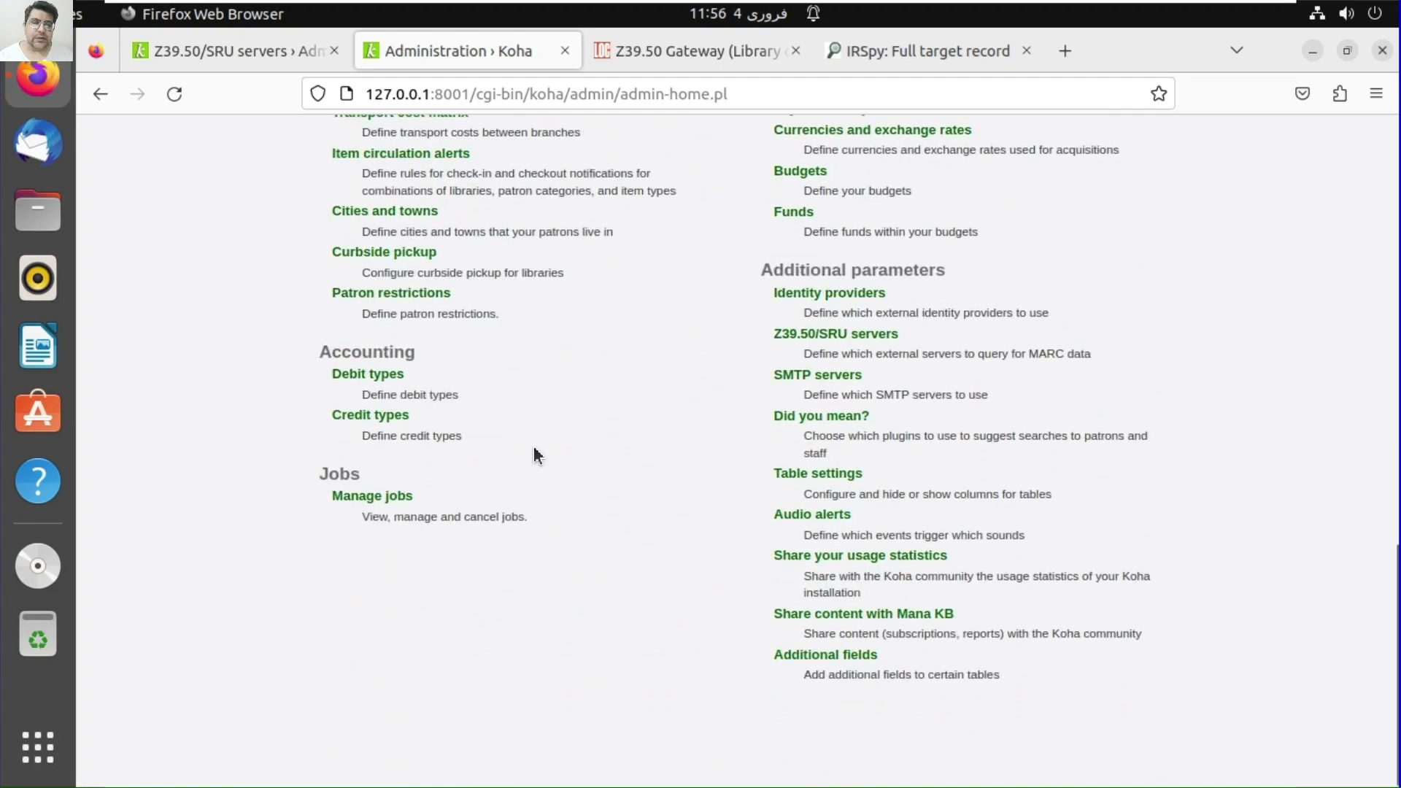
pyautogui.scroll(12, 535, 452)
pyautogui.scroll(-13, 535, 452)
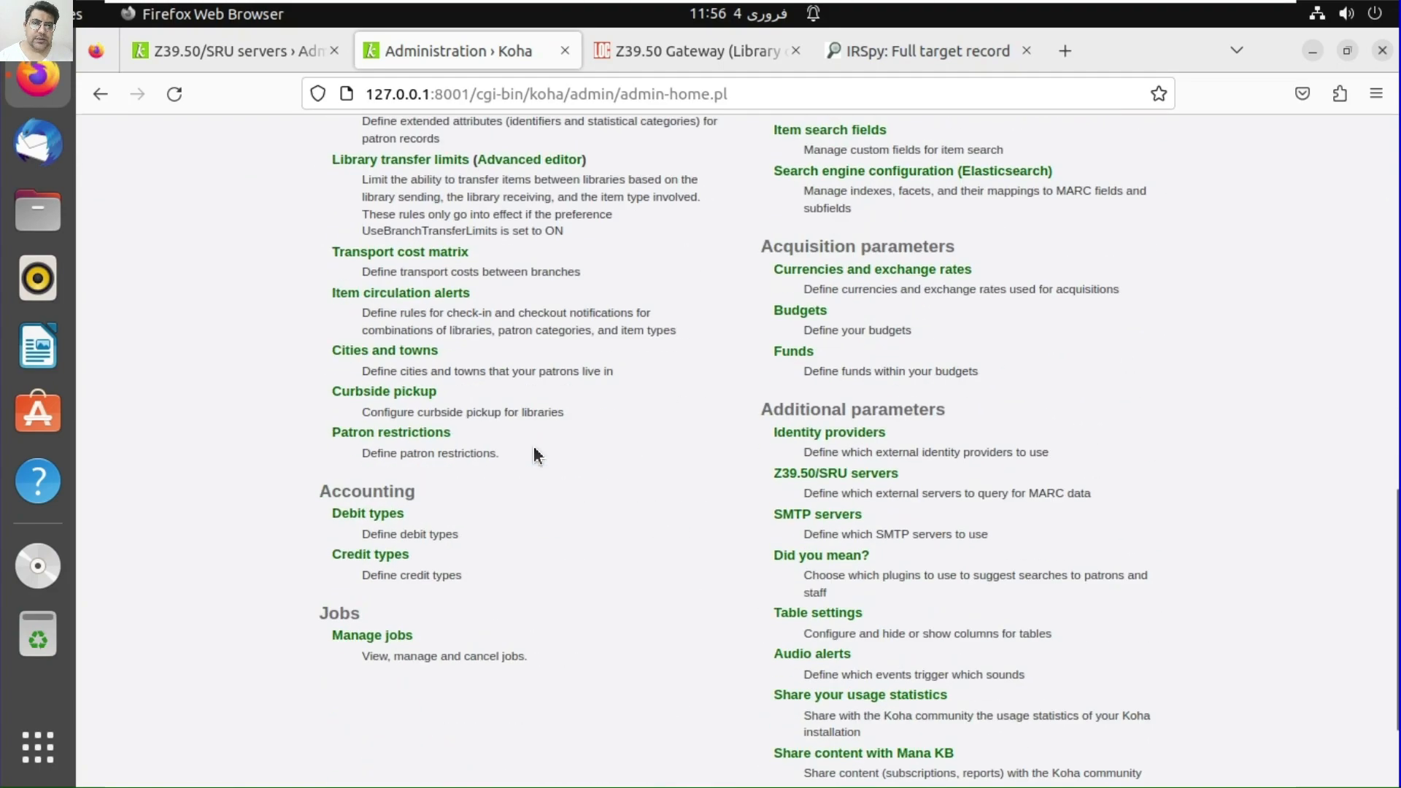
pyautogui.scroll(-2, 533, 444)
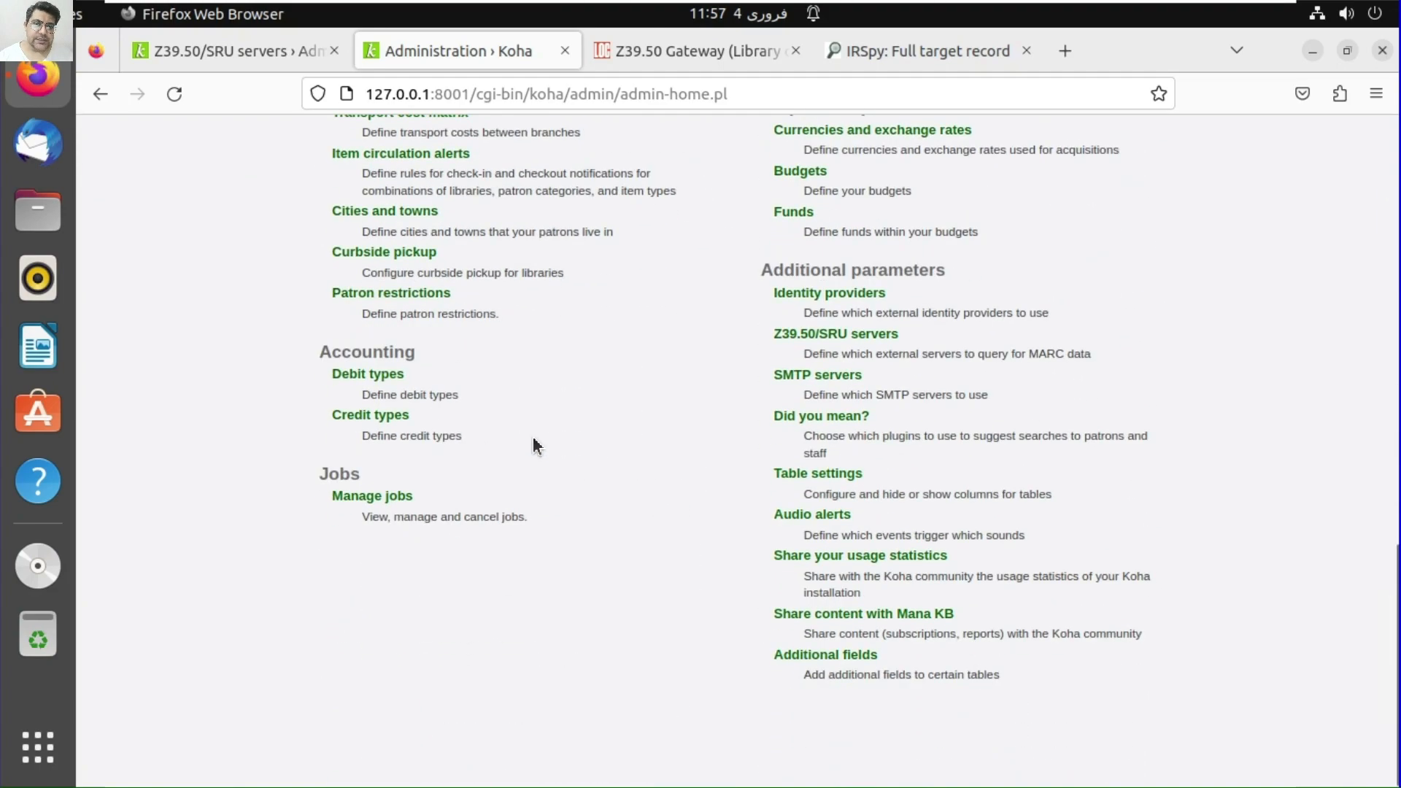
pyautogui.scroll(12, 532, 444)
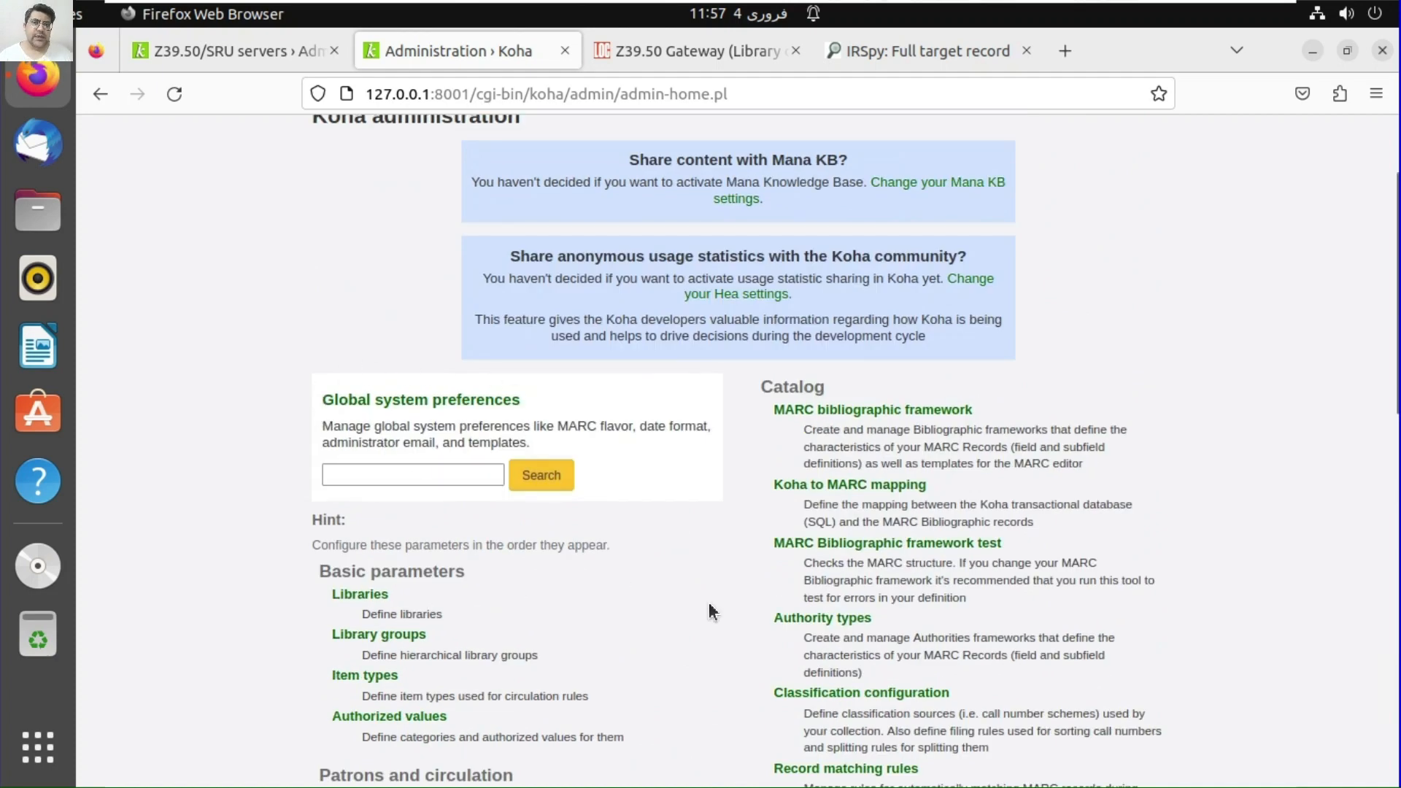
pyautogui.scroll(-3, 712, 611)
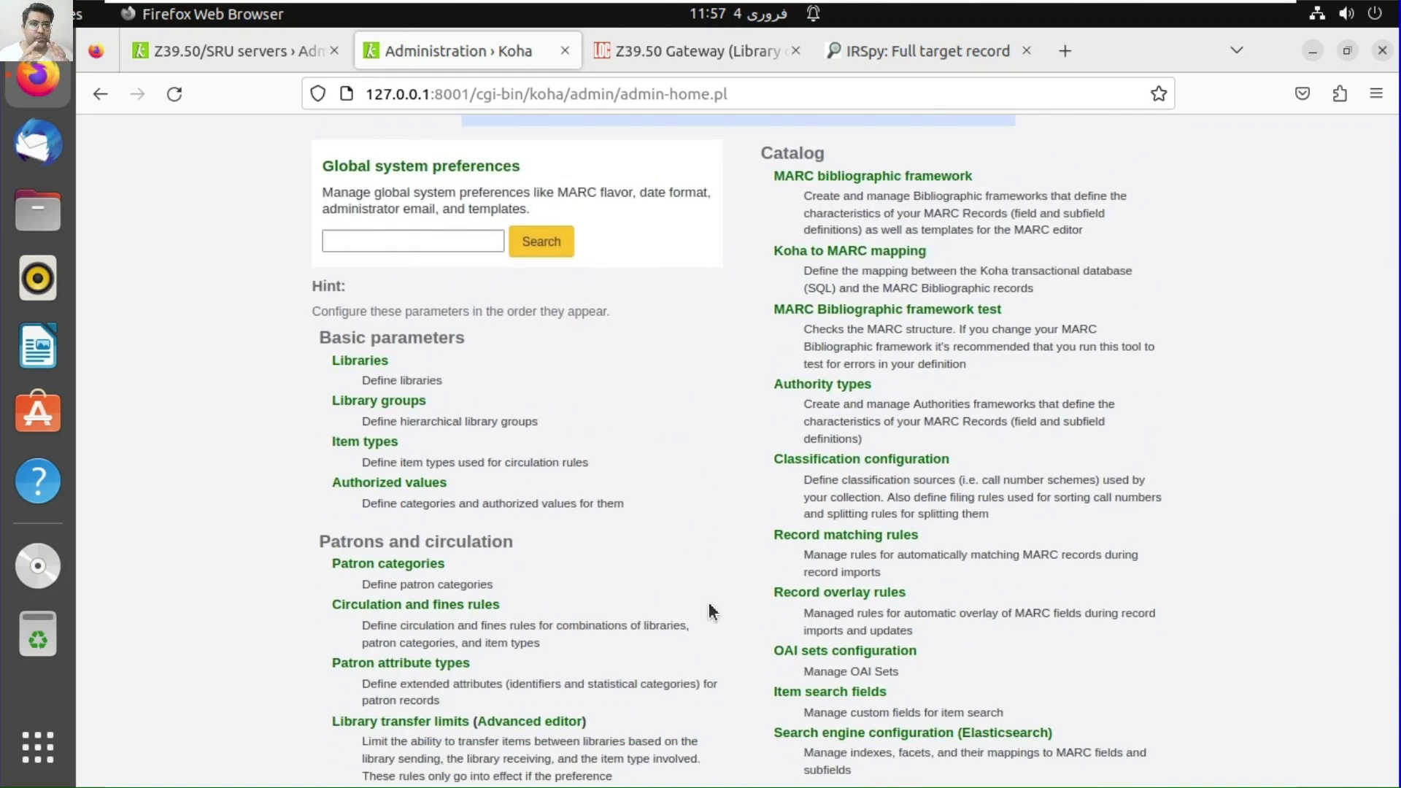